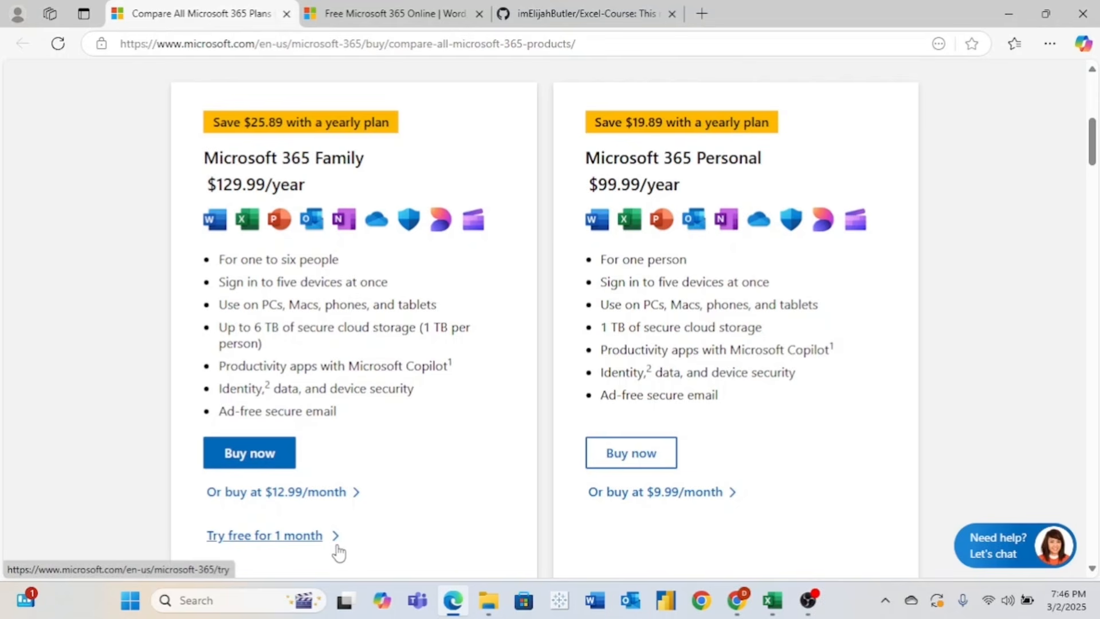
# - Switch from the free Microsoft 365 web apps page to the Excel-Course GitHub repository
pyautogui.hotkey('ctrl', 'Tab')
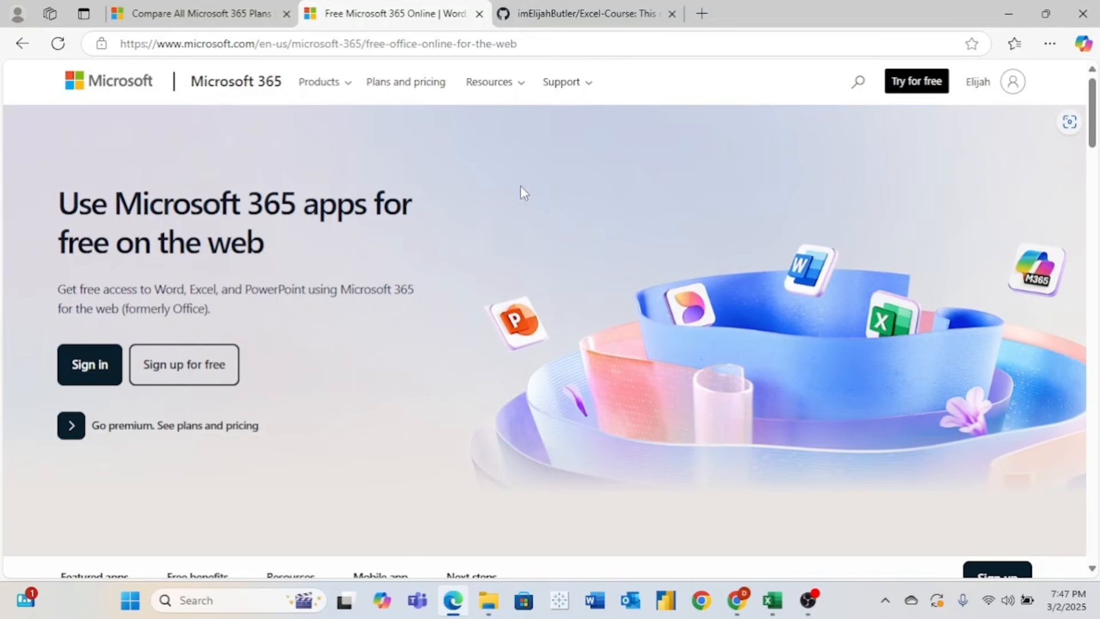
pyautogui.hotkey('ctrl', 'Tab')
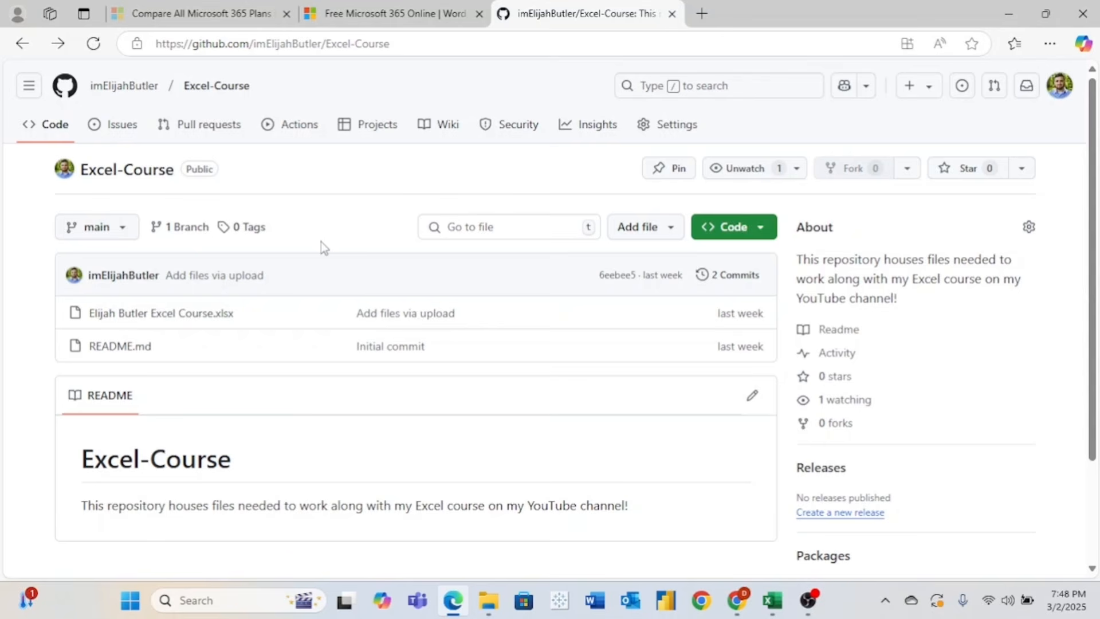
# - Download the course .xlsx workbook from the Excel-Course repository file list
pyautogui.click(225, 317)
pyautogui.click(214, 321)
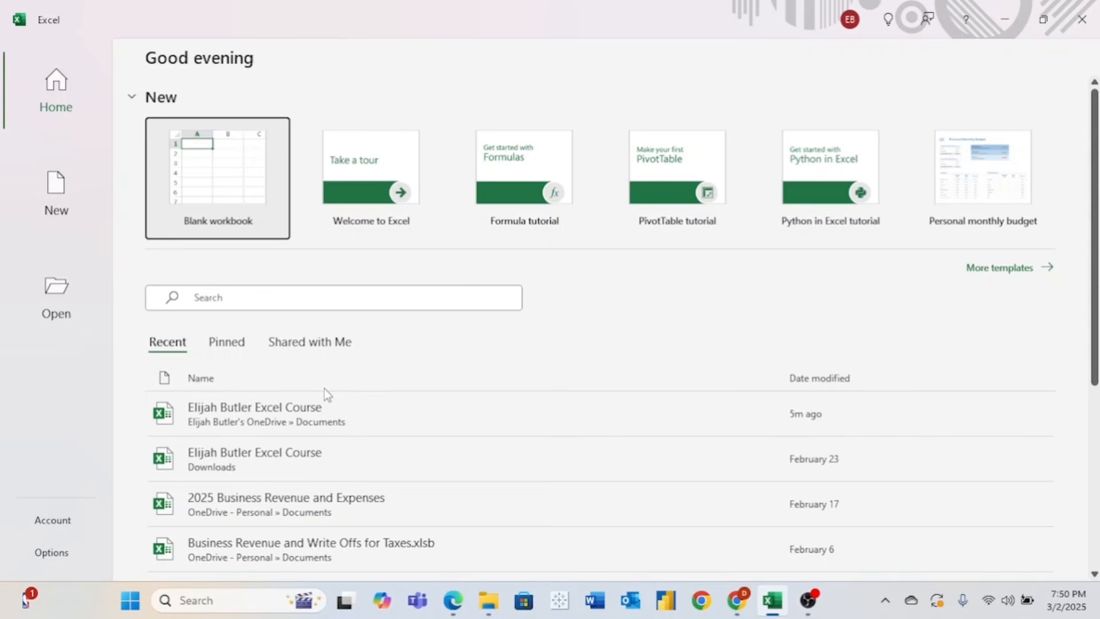
# - Open the most recent course workbook, then select cells E3, F4, G5, F6 and E5
pyautogui.click(282, 413)
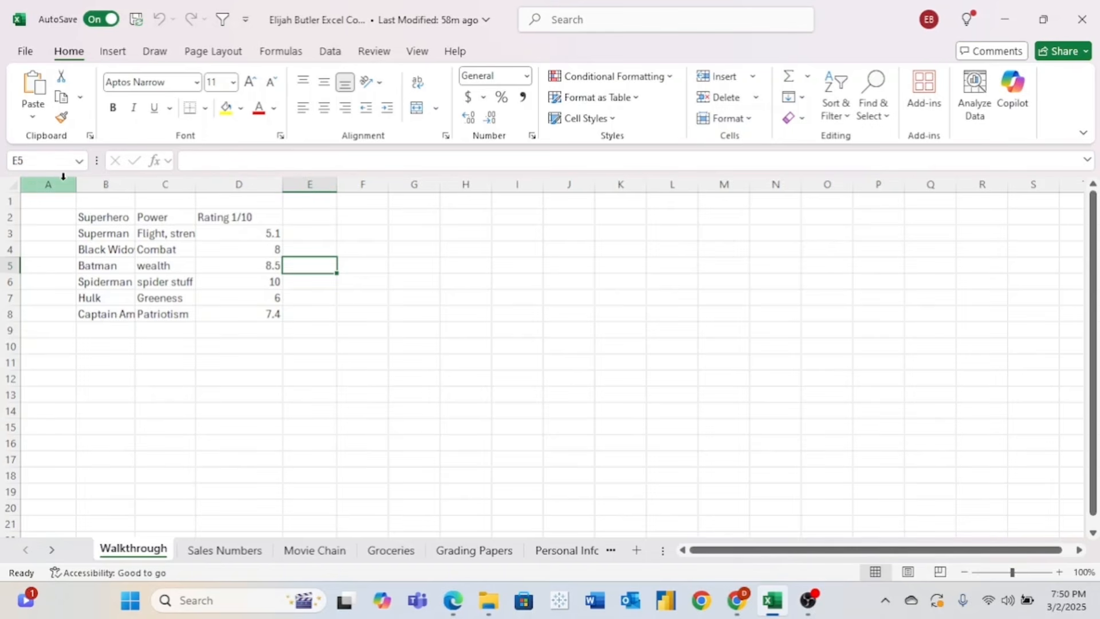
pyautogui.click(294, 230)
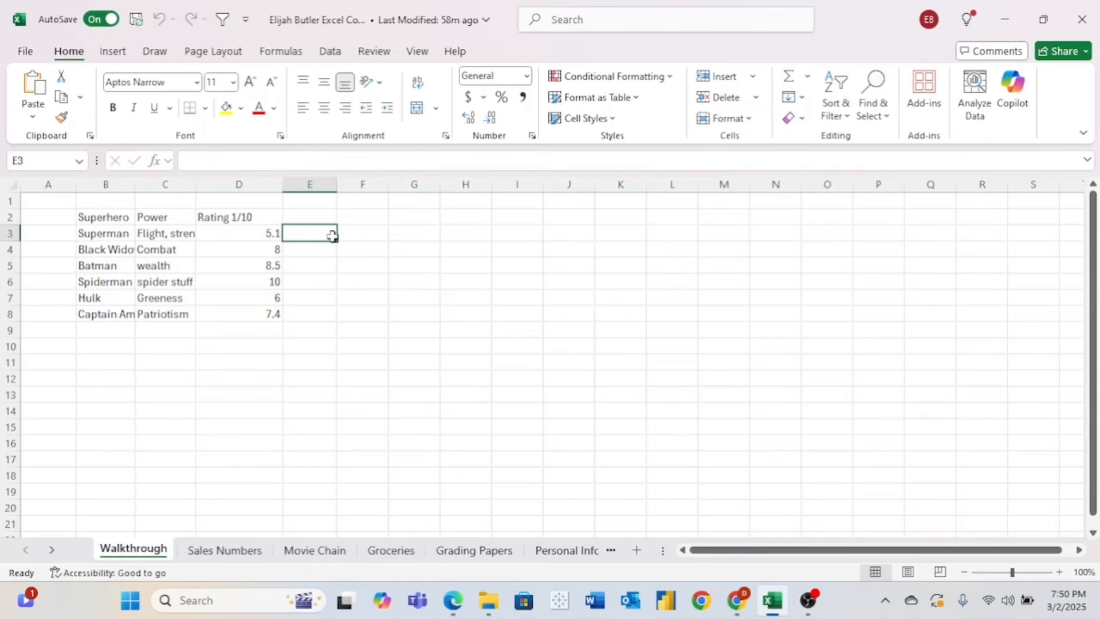
pyautogui.click(349, 247)
pyautogui.click(405, 265)
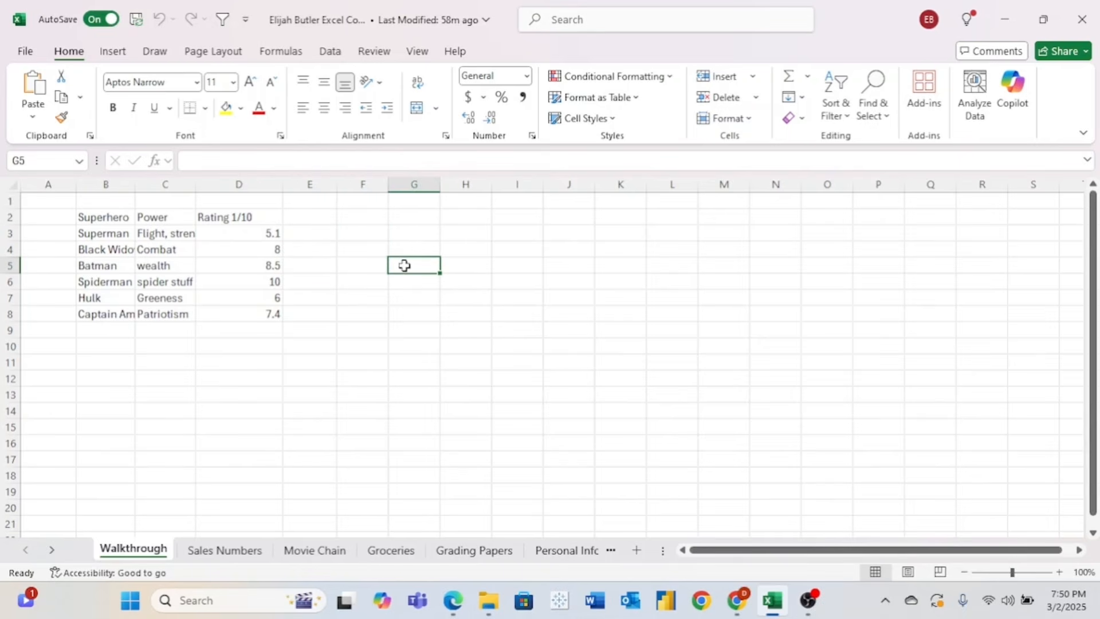
pyautogui.click(365, 281)
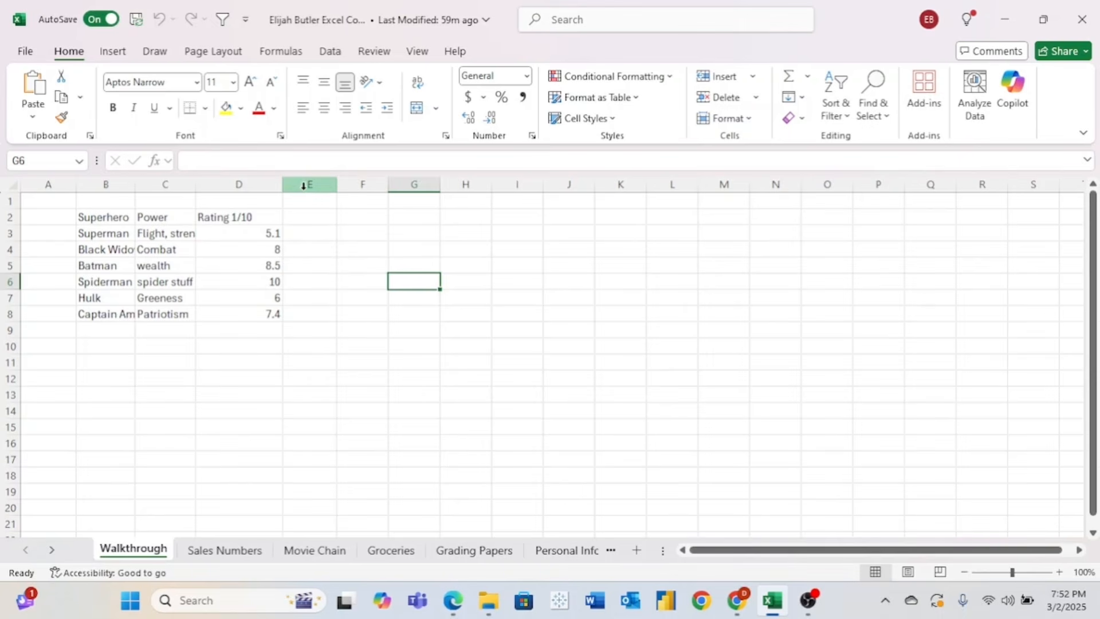
pyautogui.click(311, 266)
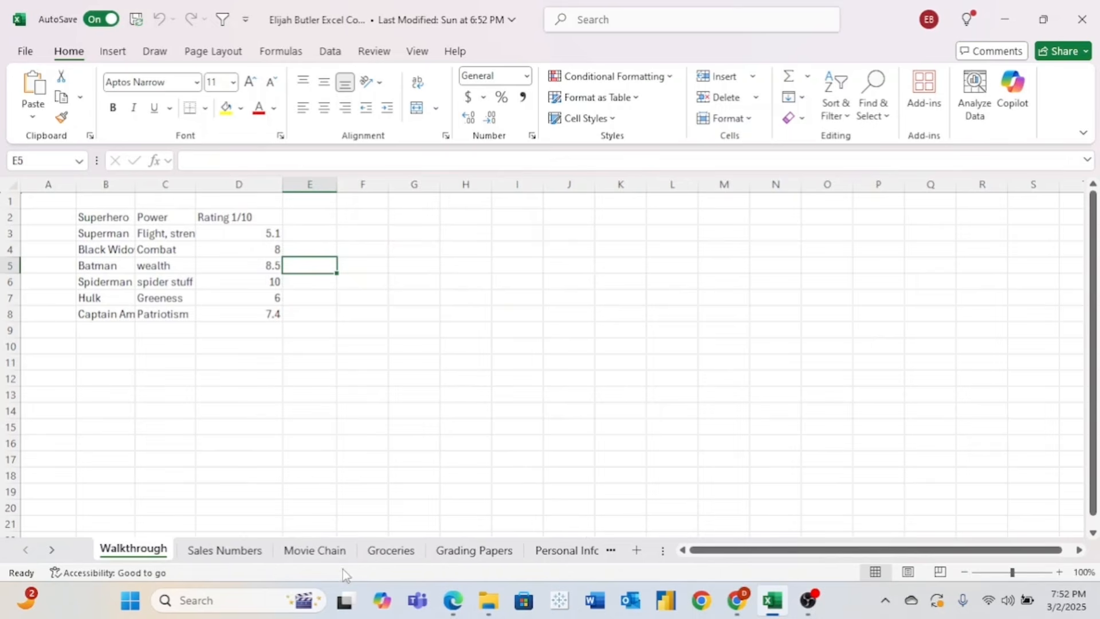
# - Browse the Sales Numbers, Movie Chain and Groceries sheets, then return to Walkthrough and begin renaming its tab
pyautogui.click(239, 554)
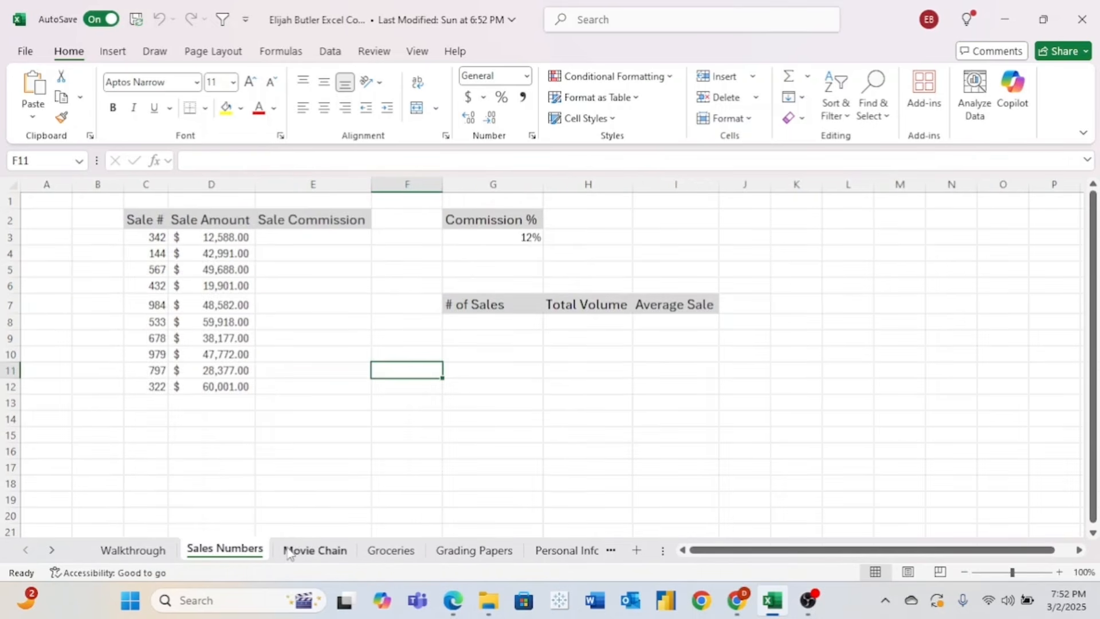
pyautogui.click(297, 552)
pyautogui.click(391, 551)
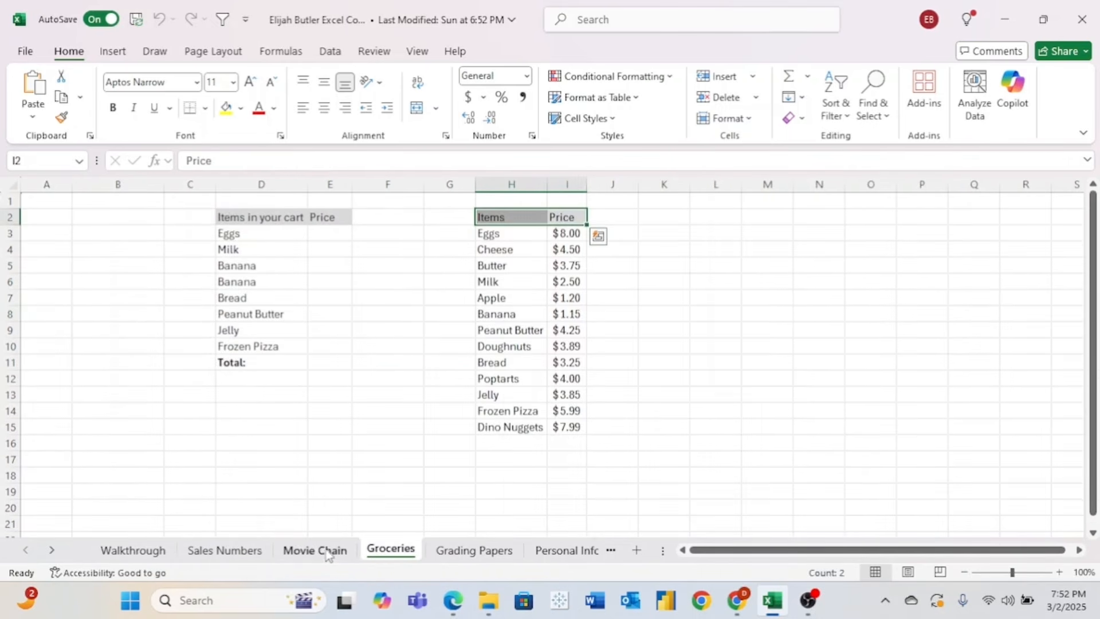
pyautogui.click(318, 551)
pyautogui.click(154, 557)
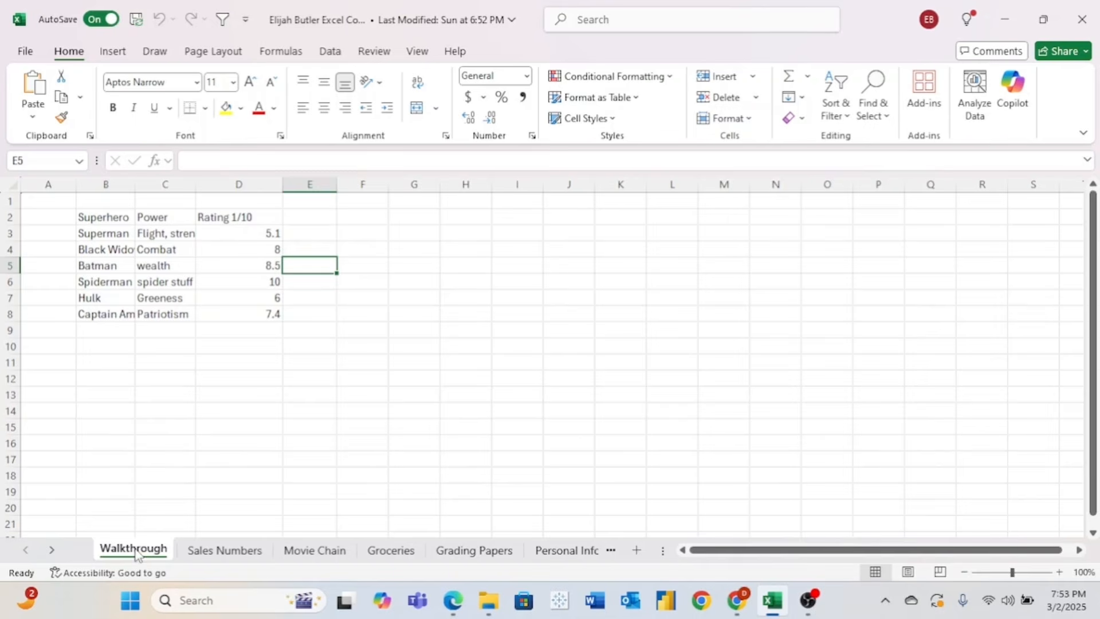
pyautogui.click(154, 524)
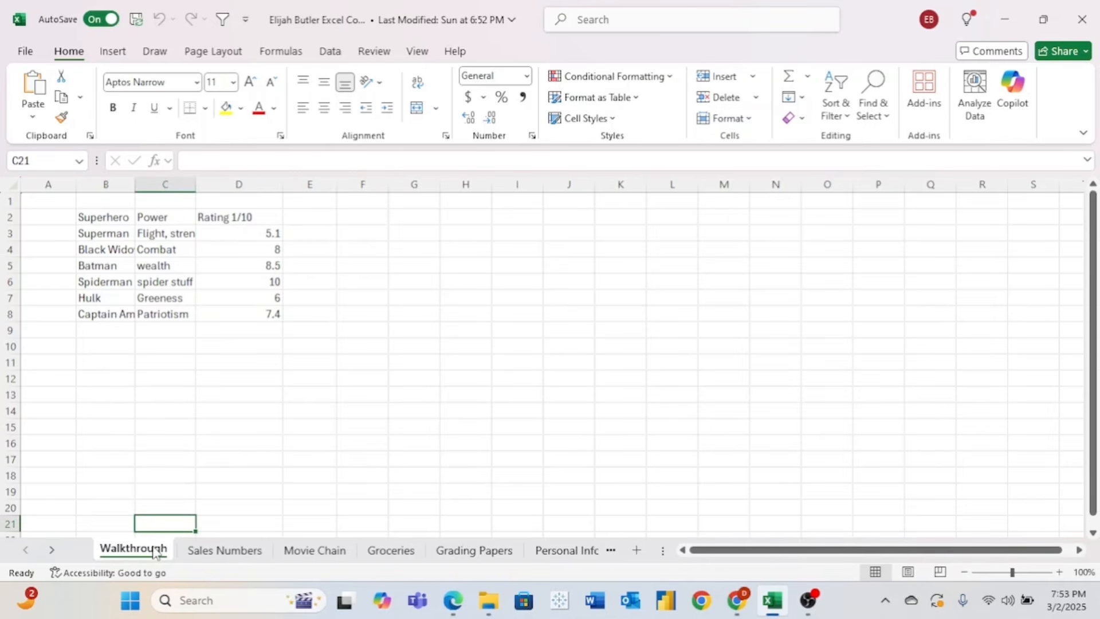
pyautogui.doubleClick(154, 549)
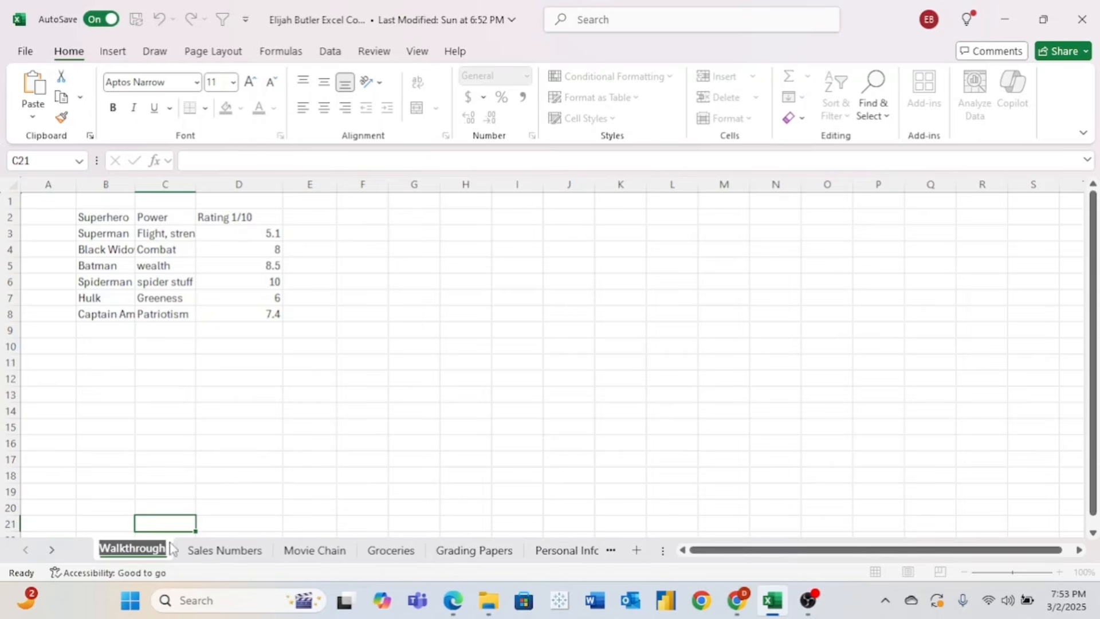
# - Keep the Walkthrough name, hide the Walkthrough sheet, then unhide it again
pyautogui.click(194, 520)
pyautogui.rightClick(130, 553)
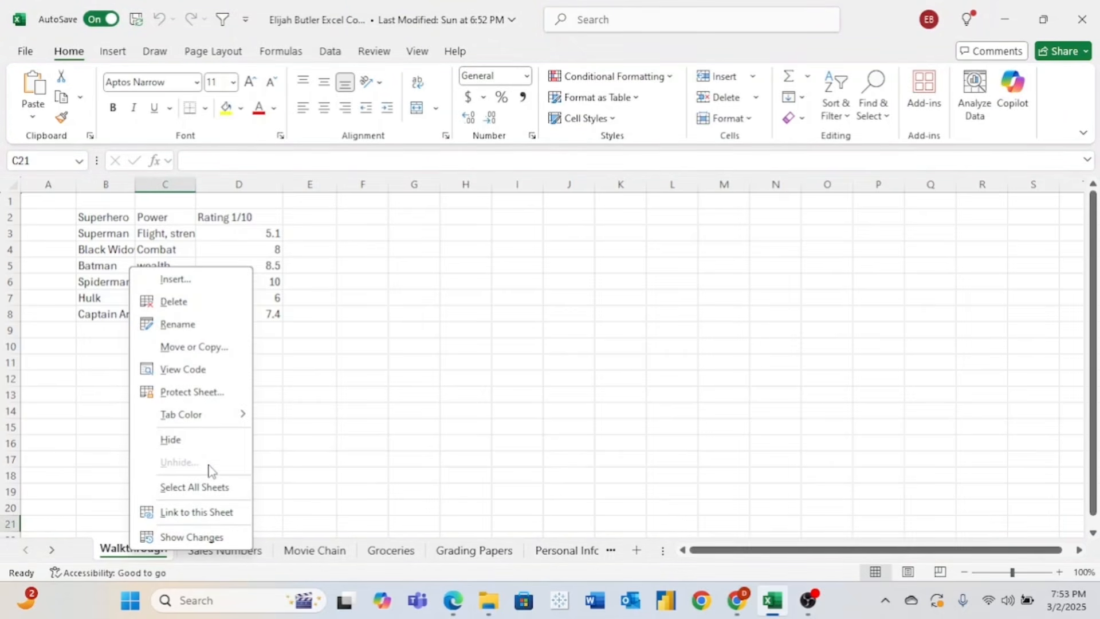
pyautogui.click(198, 439)
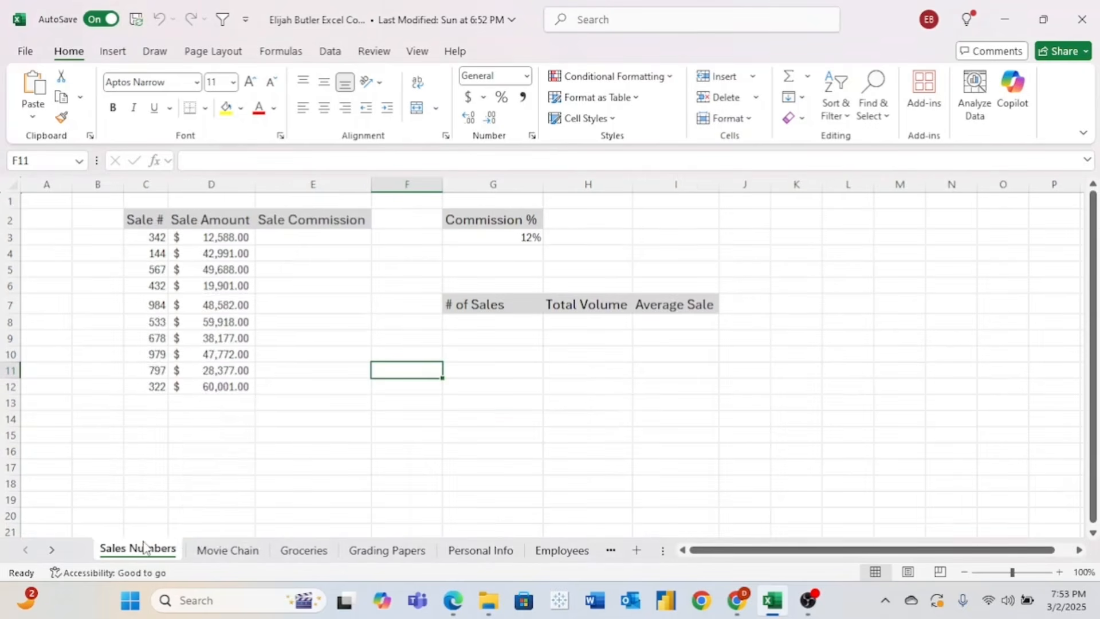
pyautogui.rightClick(144, 549)
pyautogui.click(224, 455)
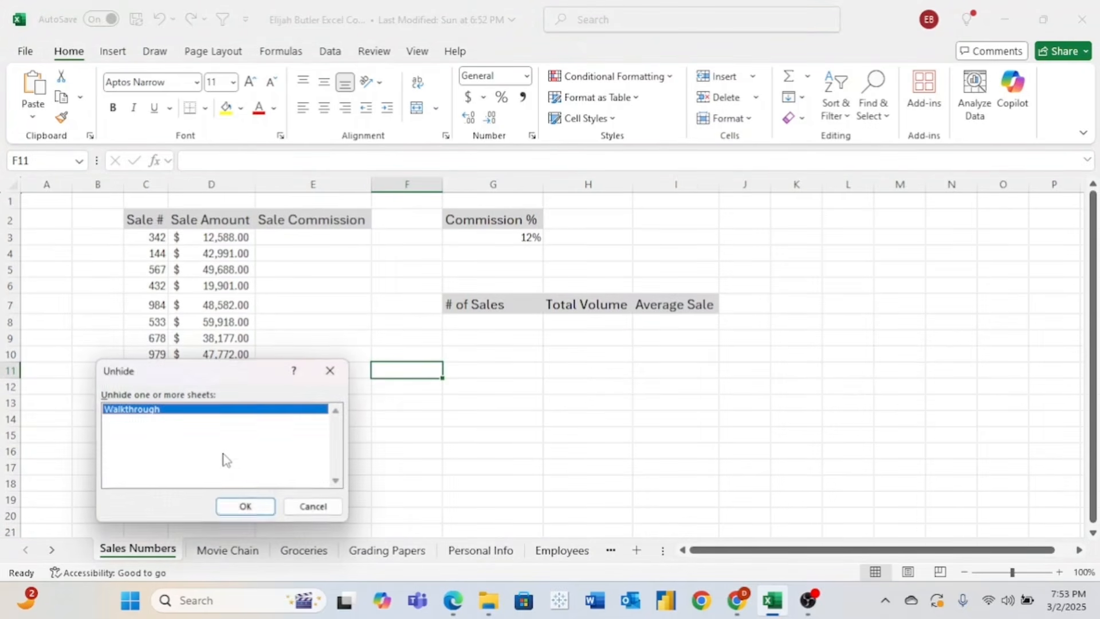
pyautogui.click(245, 507)
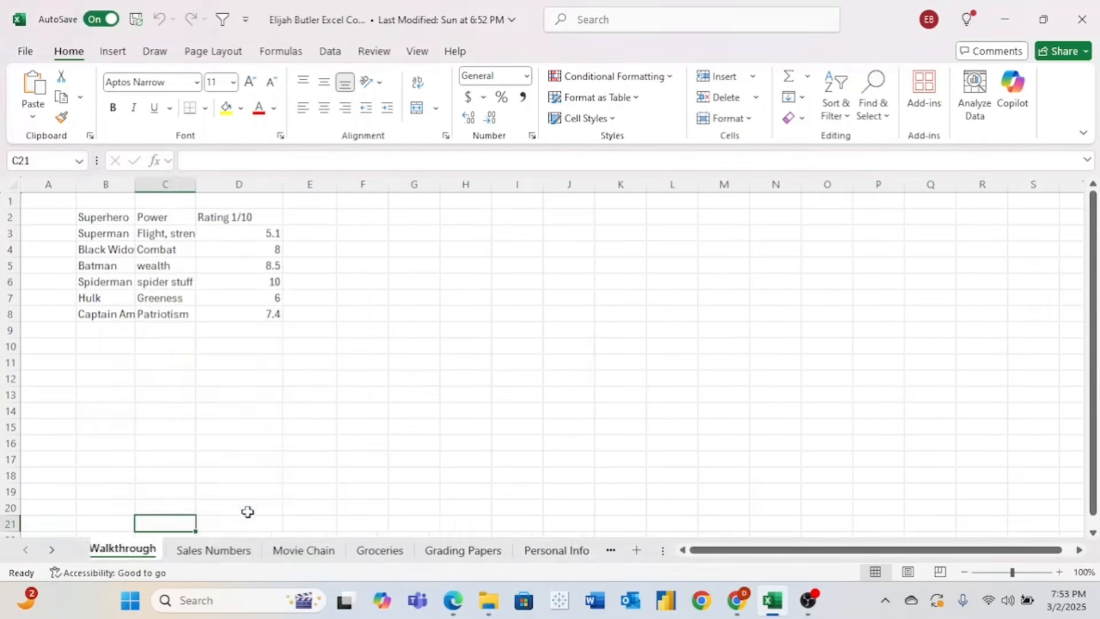
# - Colour the Walkthrough tab green and view it from the Sales Numbers sheet
pyautogui.rightClick(139, 549)
pyautogui.moveTo(216, 415)
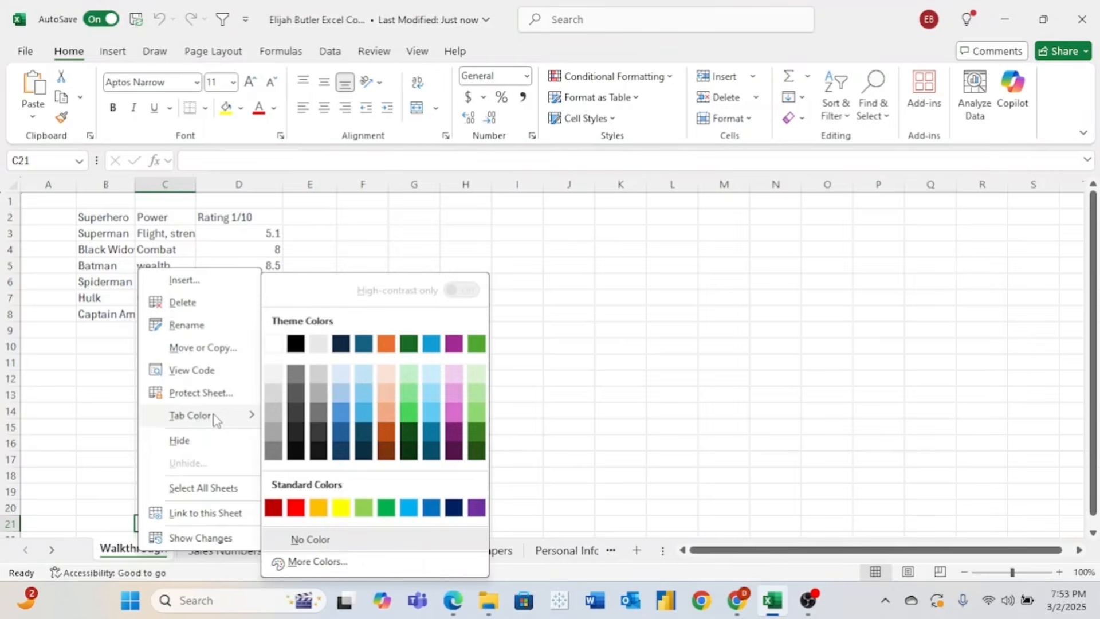
pyautogui.click(478, 344)
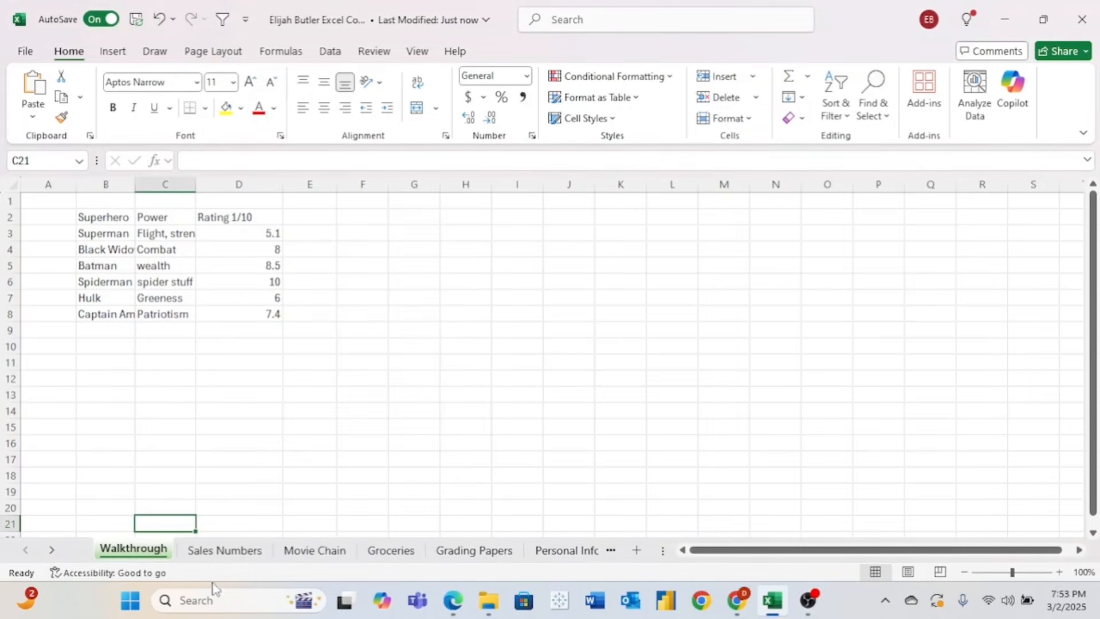
pyautogui.click(208, 556)
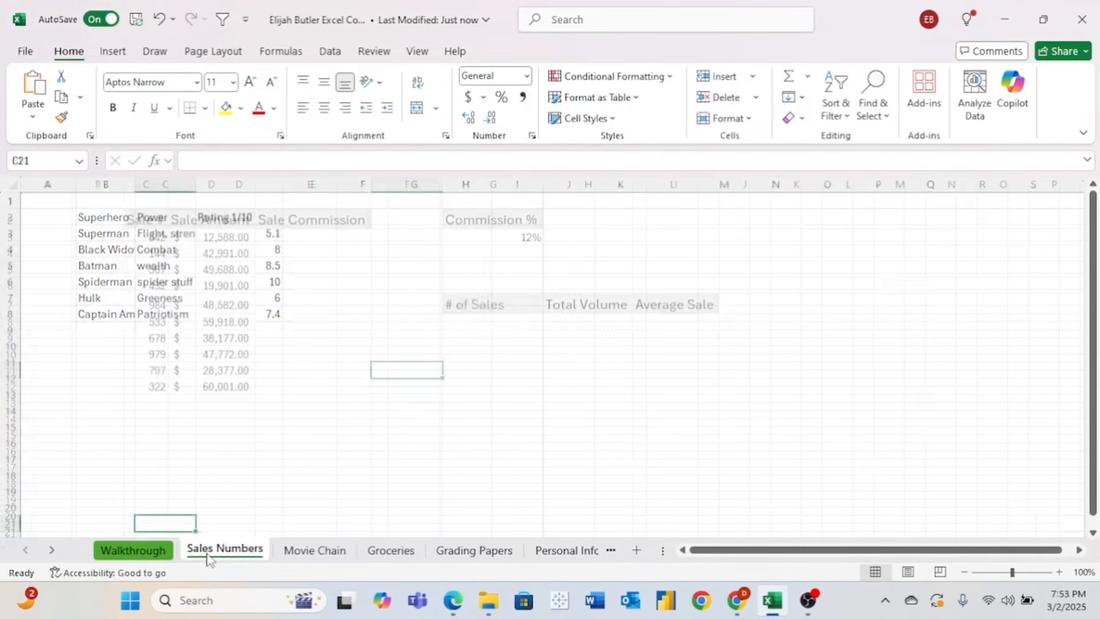
pyautogui.click(142, 550)
# - Dismiss the Walkthrough tab menu, browse Sales Numbers and Movie Chain, and return to Walkthrough
pyautogui.rightClick(142, 552)
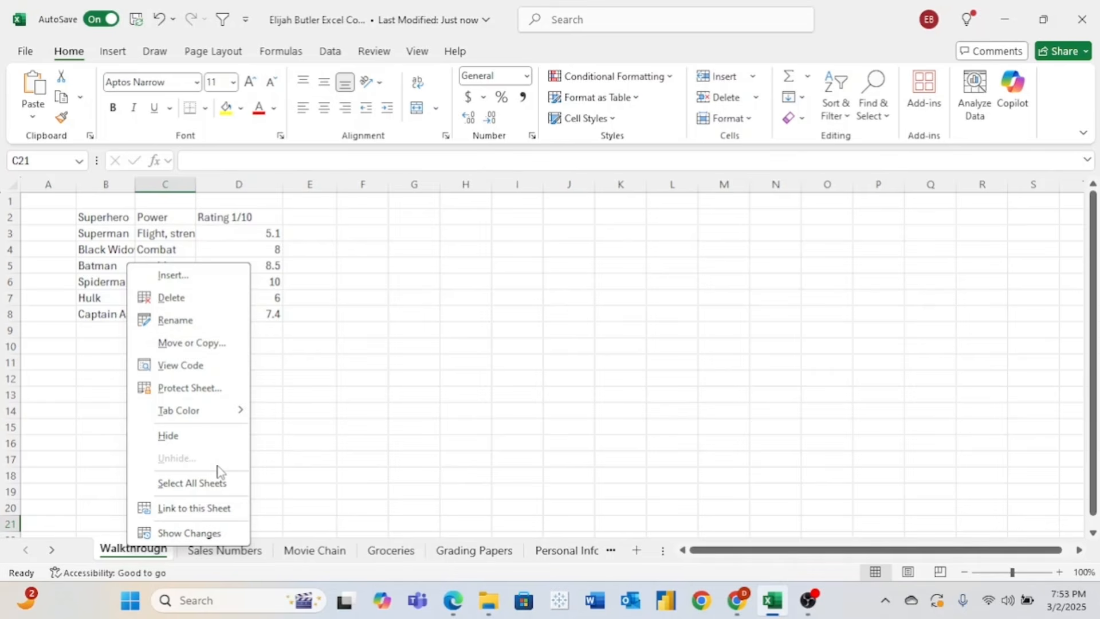
pyautogui.press('Escape')
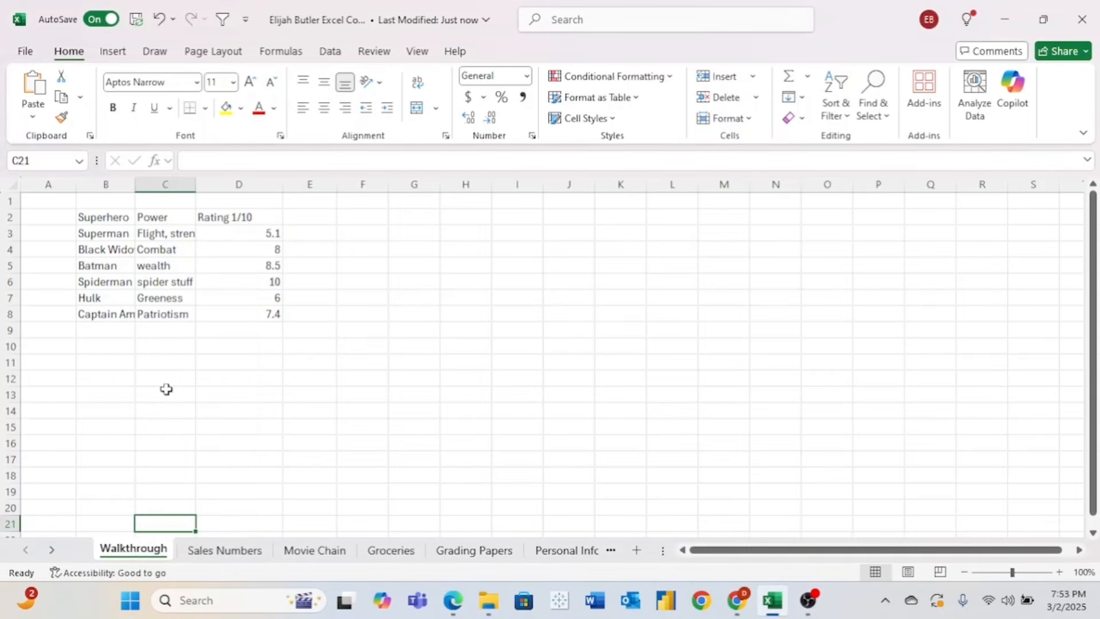
pyautogui.click(206, 556)
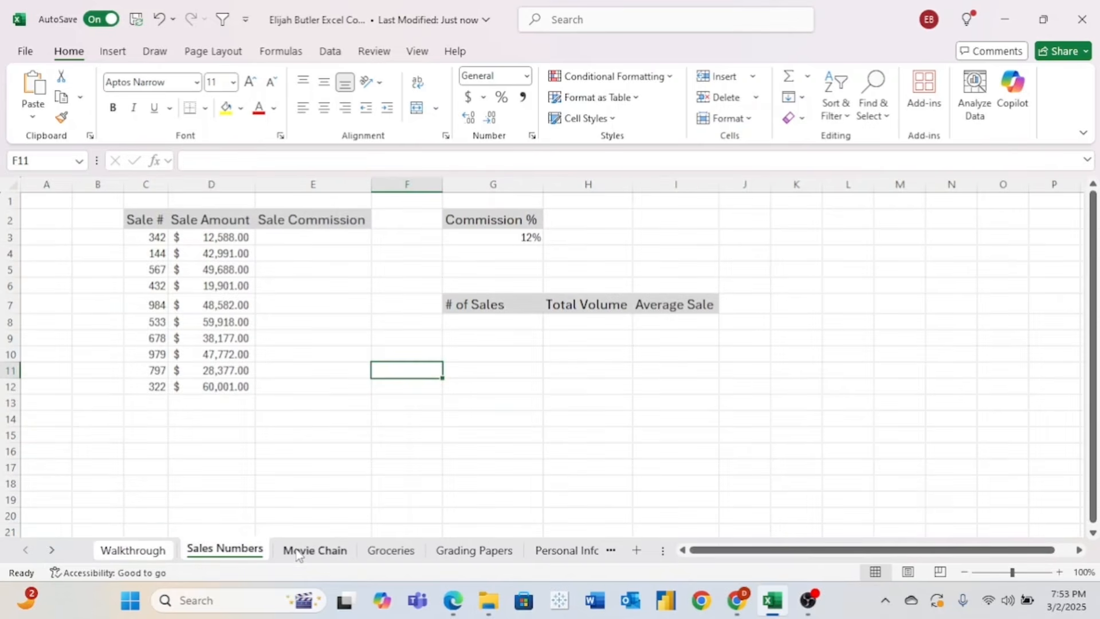
pyautogui.click(297, 553)
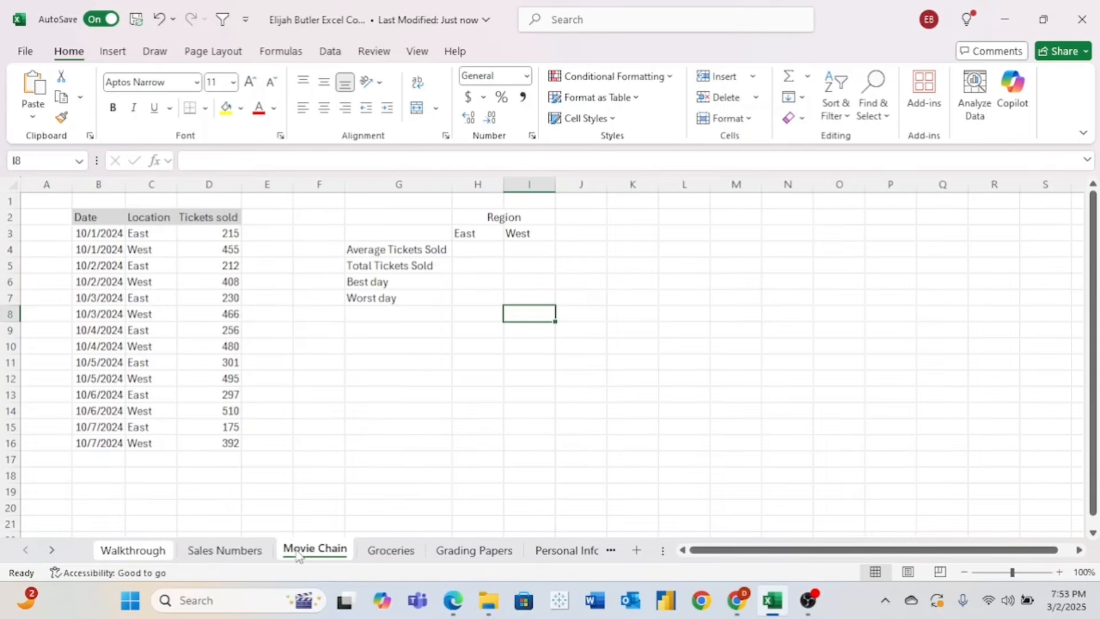
pyautogui.click(236, 555)
pyautogui.click(158, 555)
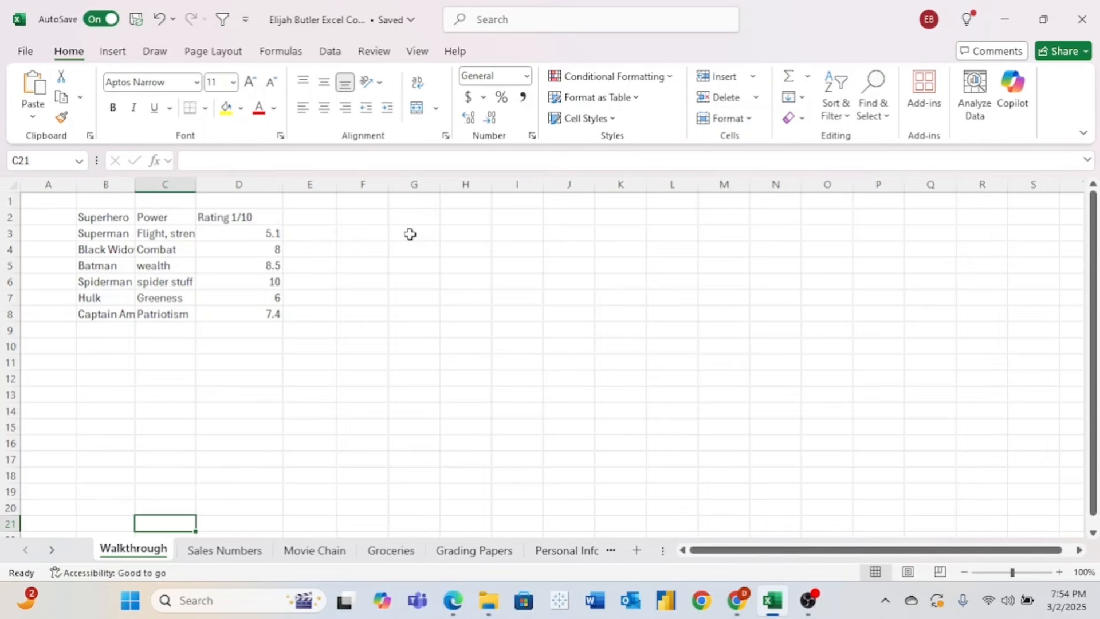
# - Enter a name in G3 and an ID number in G4, cancelling a started SUM formula
pyautogui.click(411, 233)
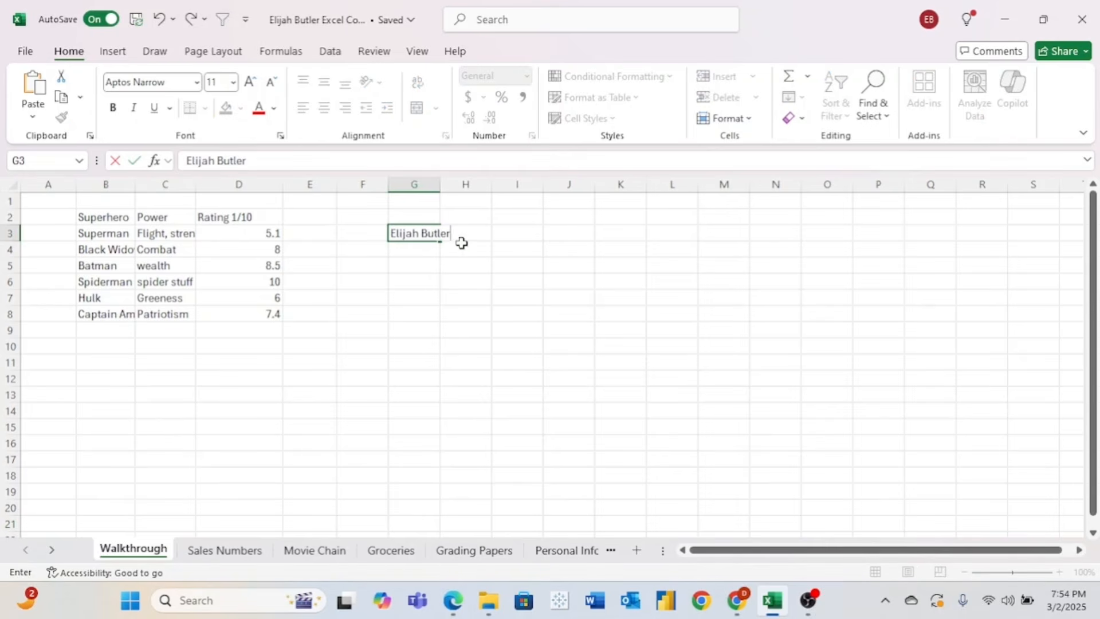
pyautogui.press('Return')
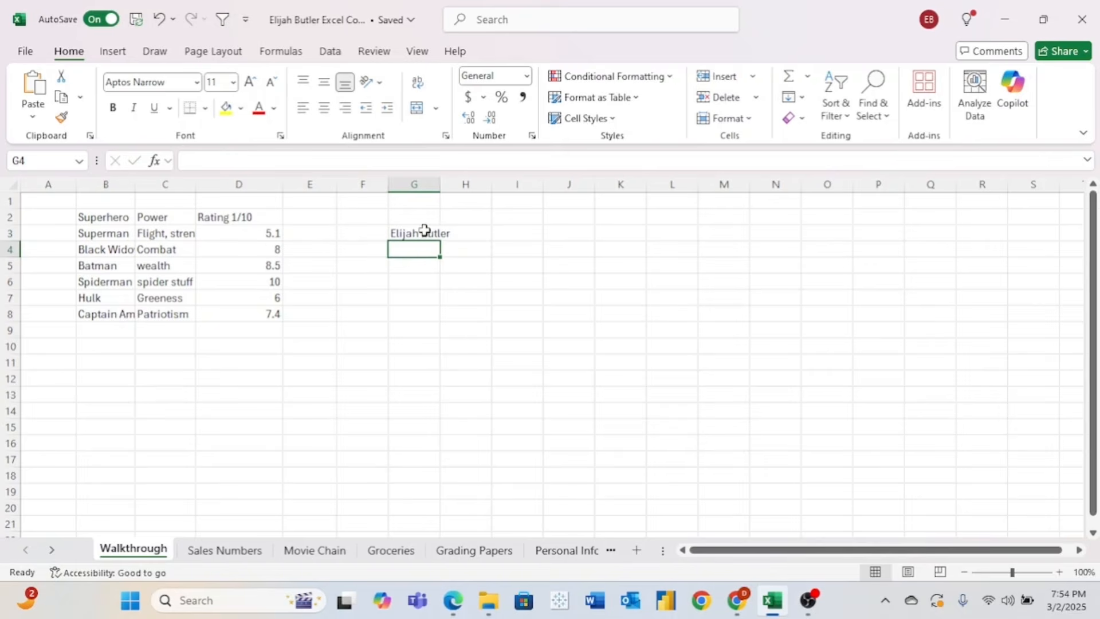
pyautogui.write('489238')
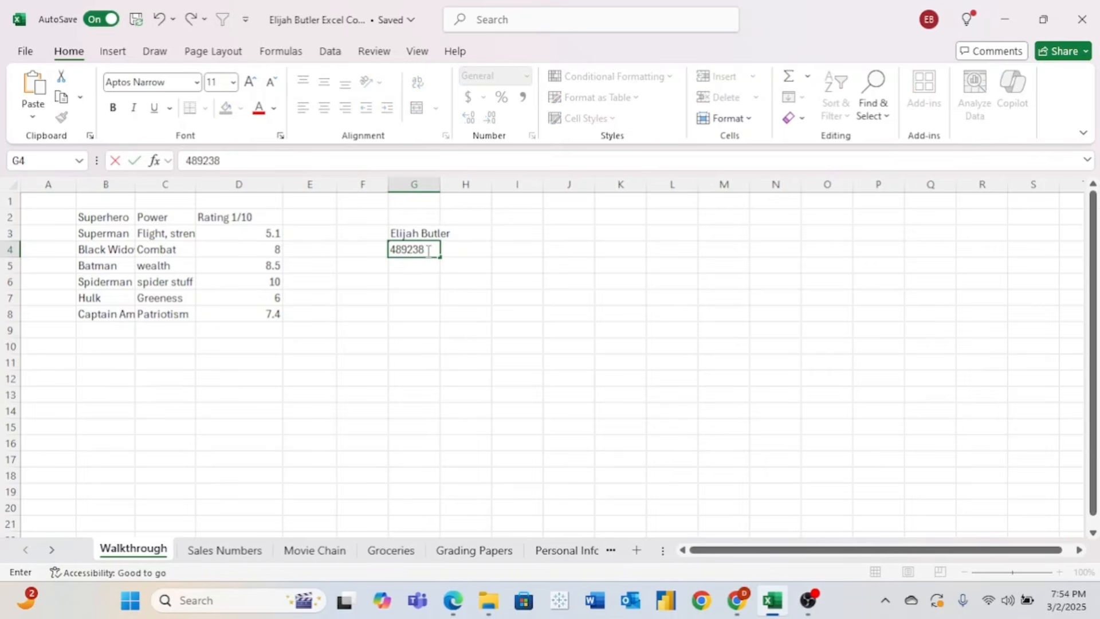
pyautogui.press('Return')
pyautogui.write('=')
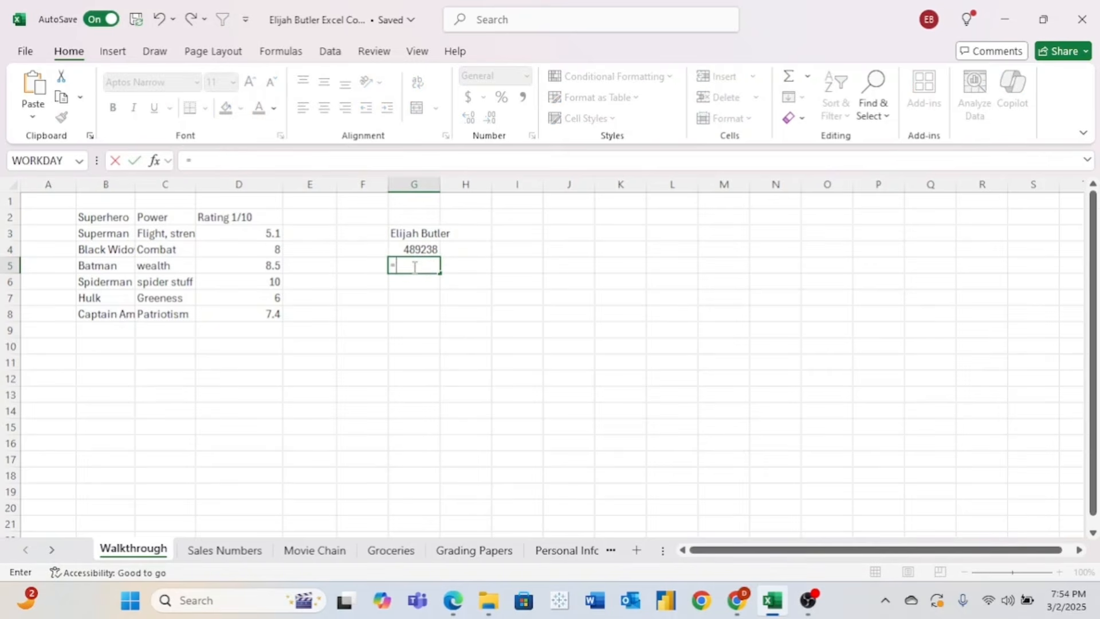
pyautogui.write('sum')
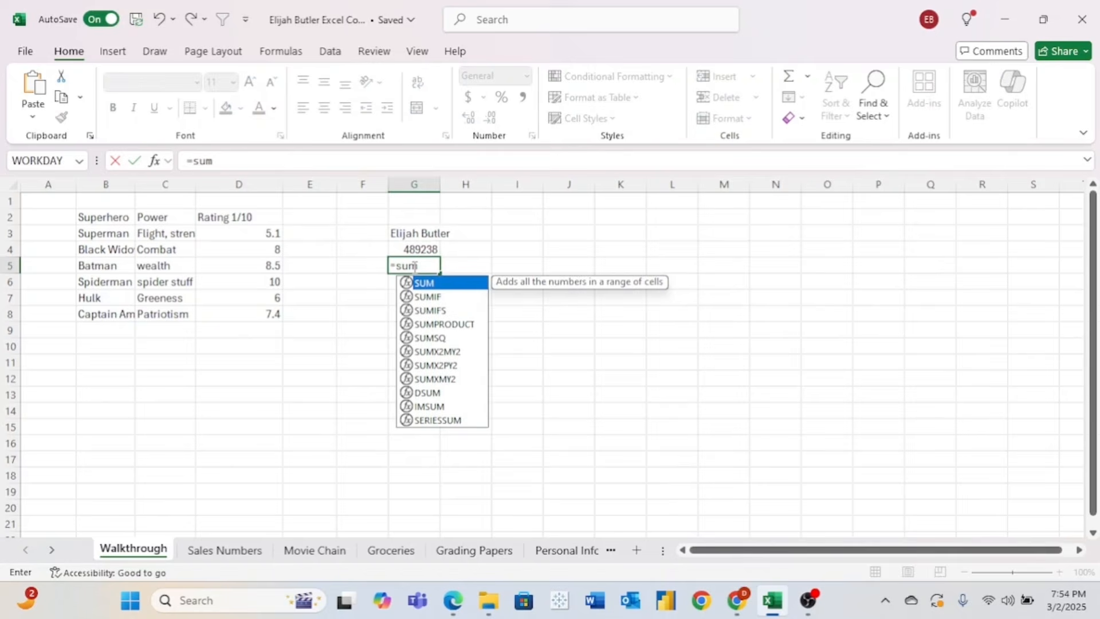
pyautogui.press('Escape')
pyautogui.click(451, 286)
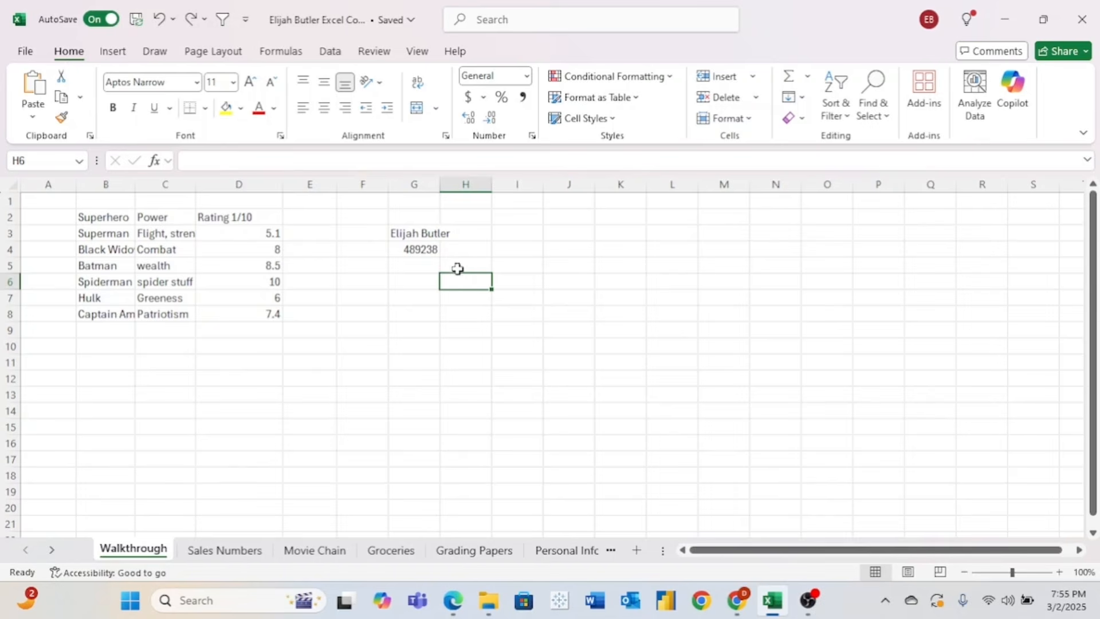
# - Overwrite the ID in G4, then undo to restore the original value
pyautogui.click(423, 253)
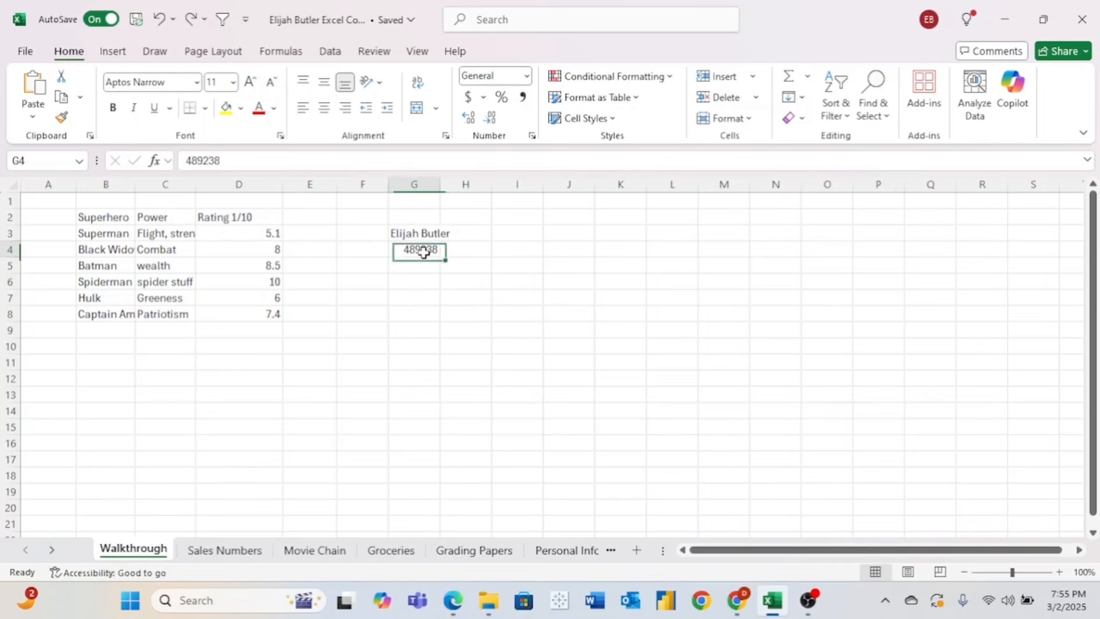
pyautogui.write('38923')
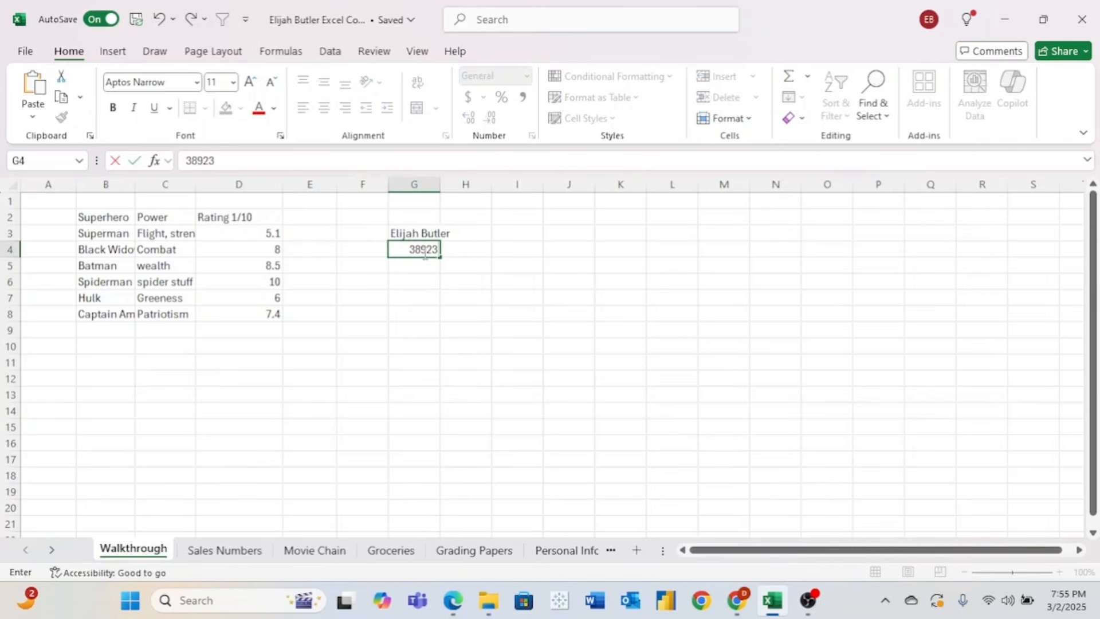
pyautogui.click(445, 294)
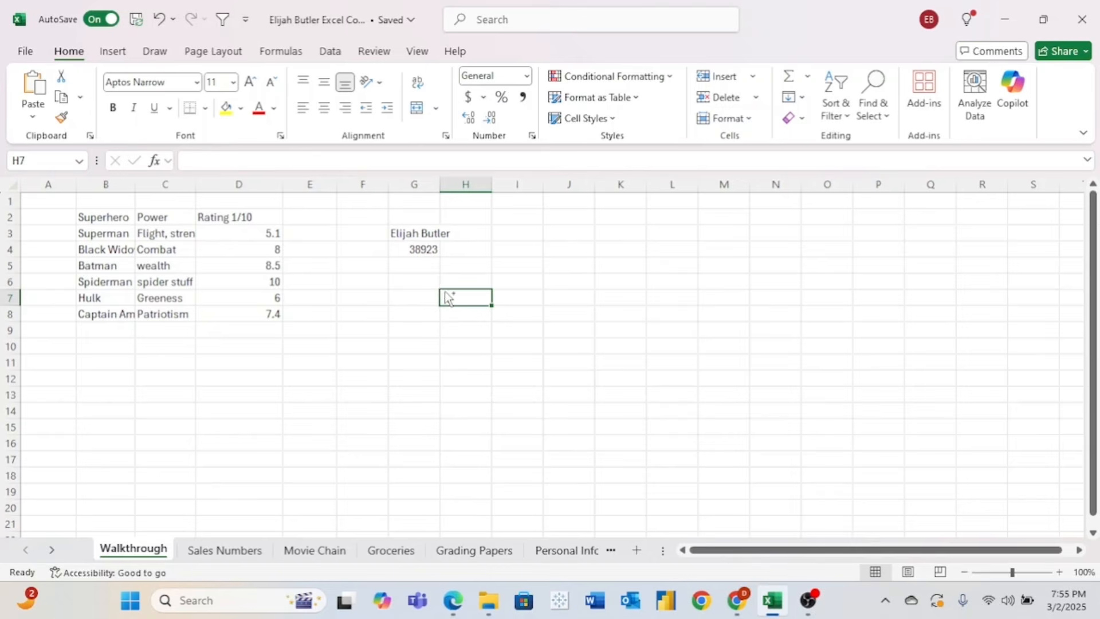
pyautogui.hotkey('ctrl', 'z')
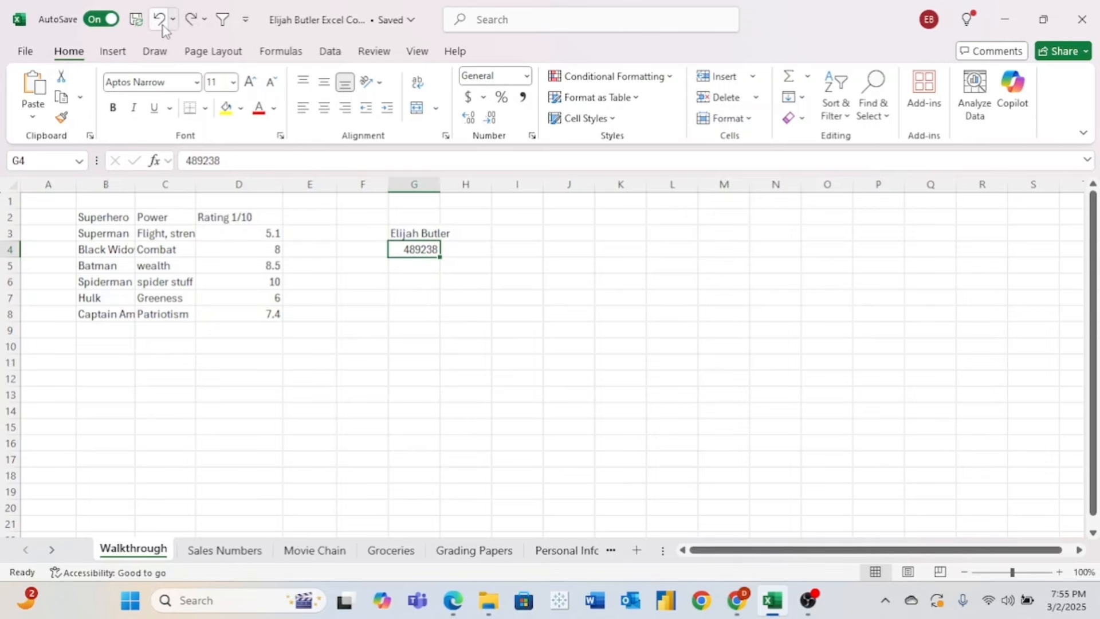
pyautogui.click(456, 266)
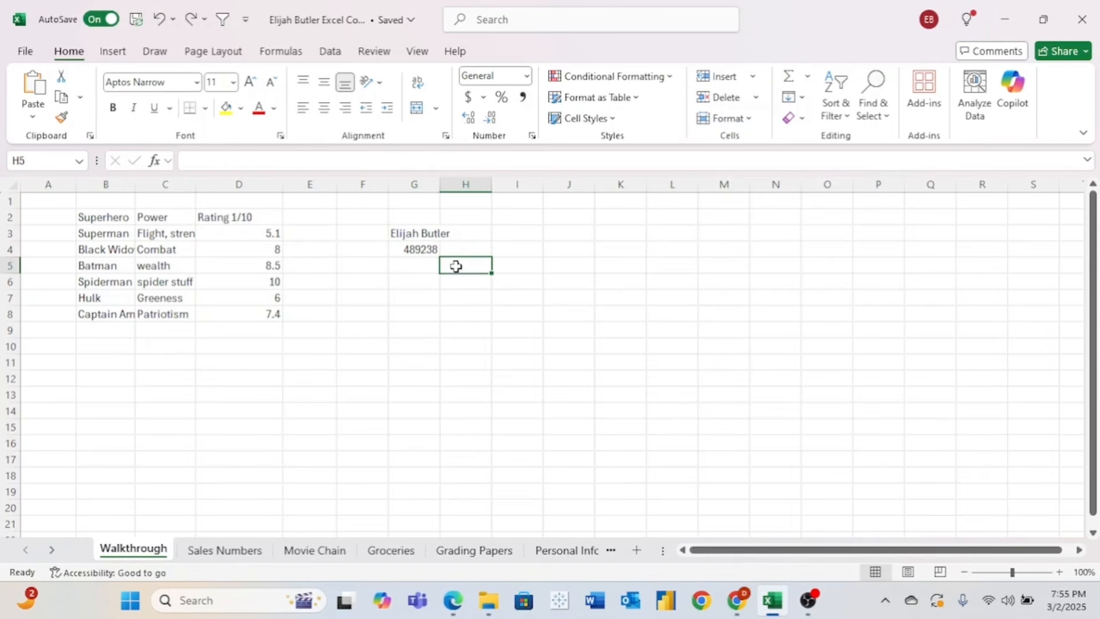
# - Edit G4 in the formula bar, changing the ID's last digit to 9
pyautogui.click(428, 249)
pyautogui.click(228, 156)
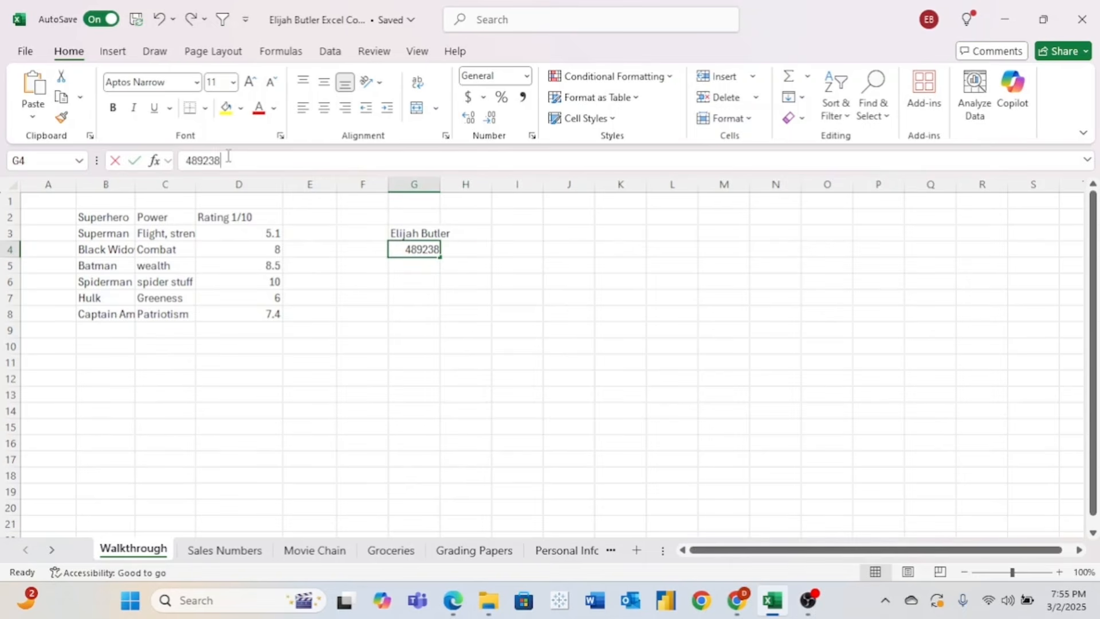
pyautogui.press('BackSpace')
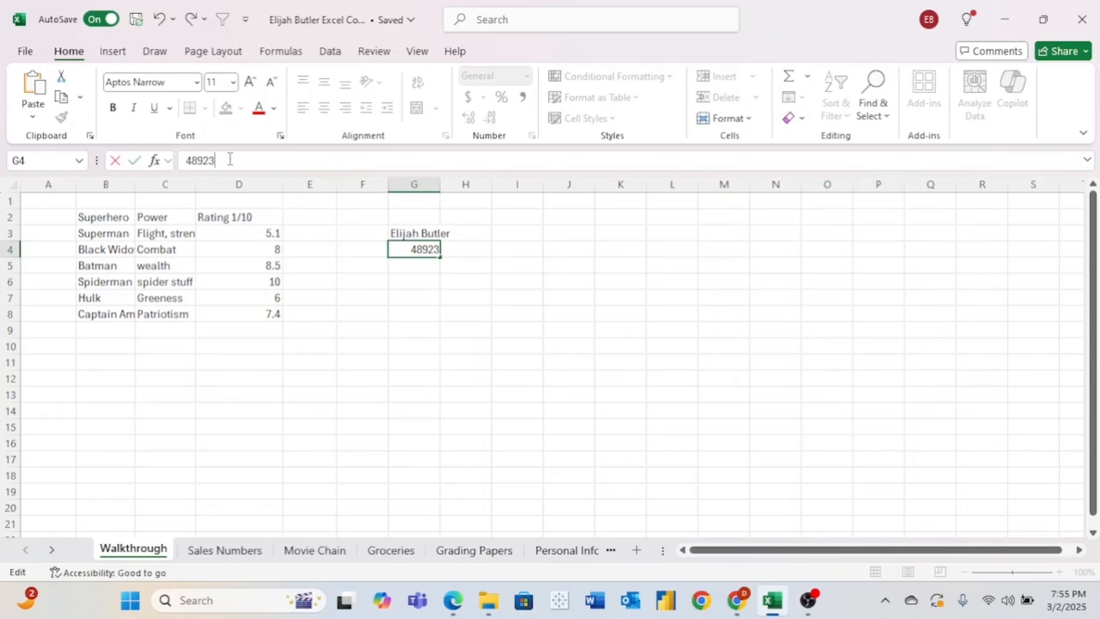
pyautogui.write('9')
pyautogui.click(363, 282)
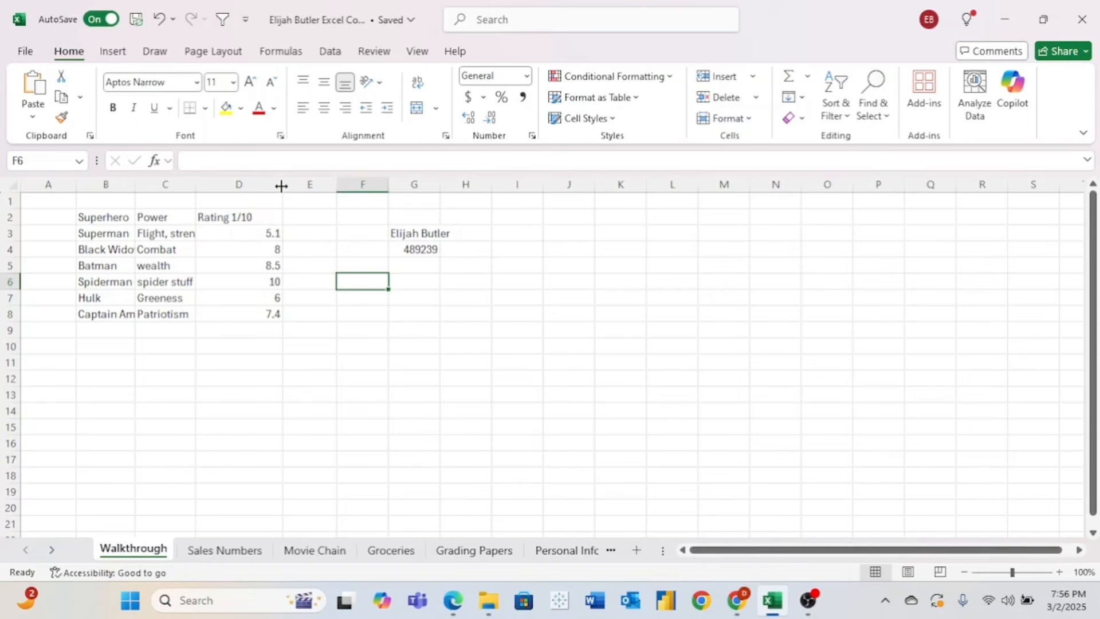
# - Narrow column D and AutoFit column B to fit Captain America
pyautogui.moveTo(282, 185); pyautogui.dragTo(257, 184)
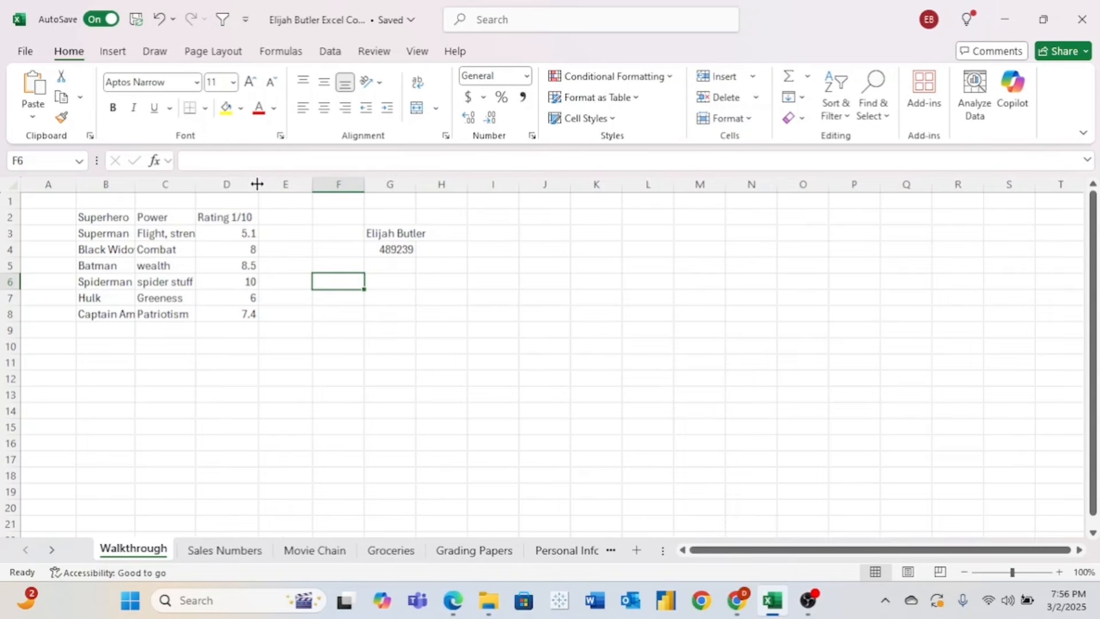
pyautogui.doubleClick(136, 185)
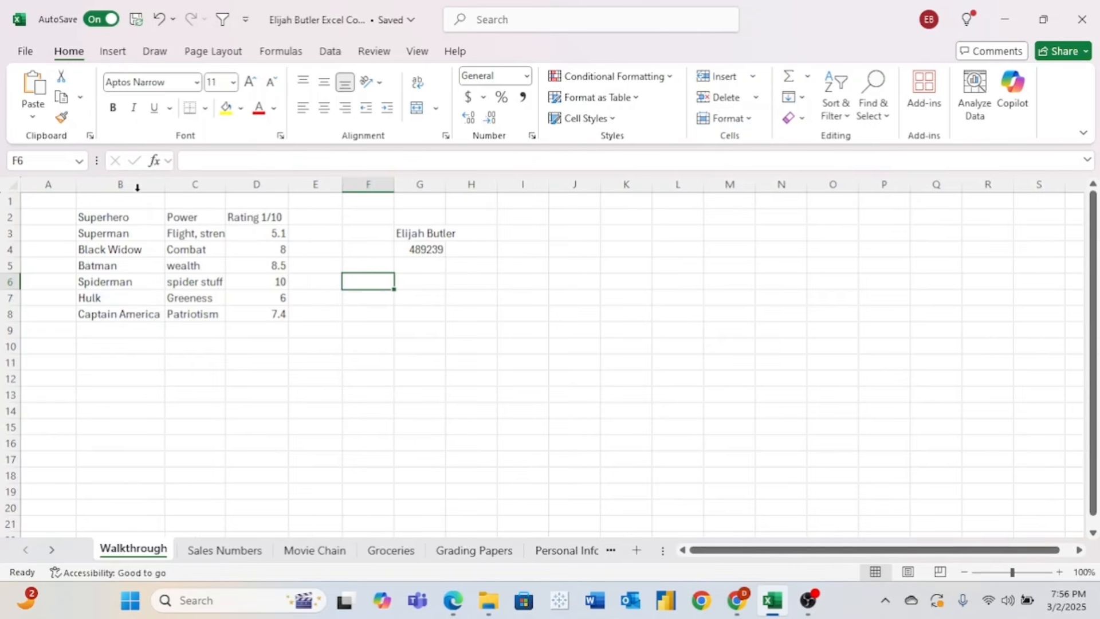
pyautogui.click(147, 314)
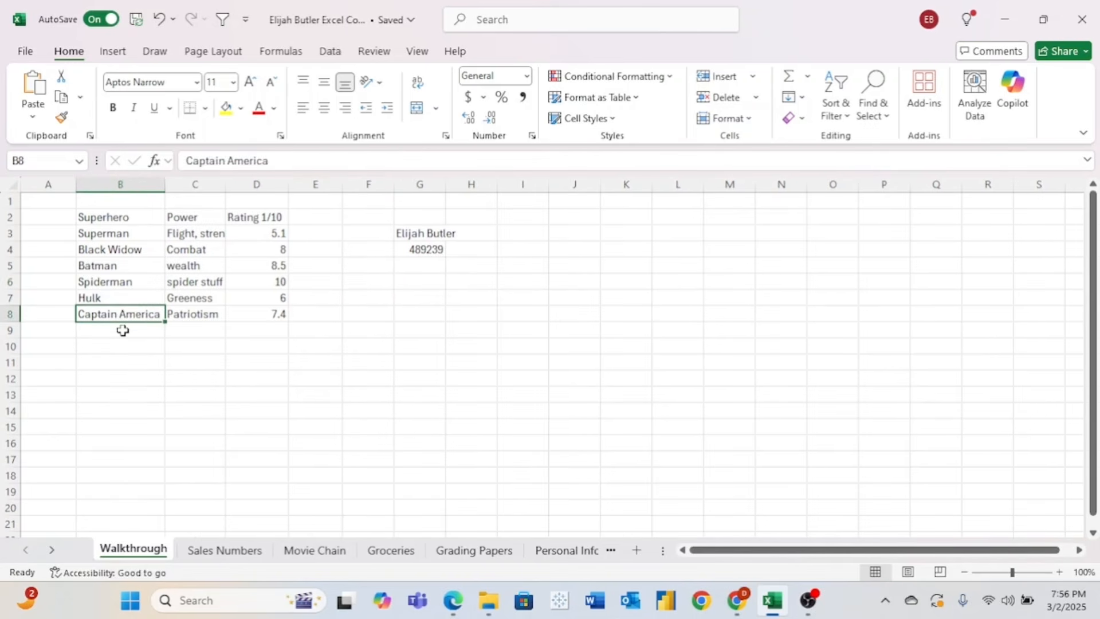
# - AutoFit columns B through D together, then a row is dragged much taller
pyautogui.moveTo(120, 184); pyautogui.dragTo(209, 182)
pyautogui.click(150, 362)
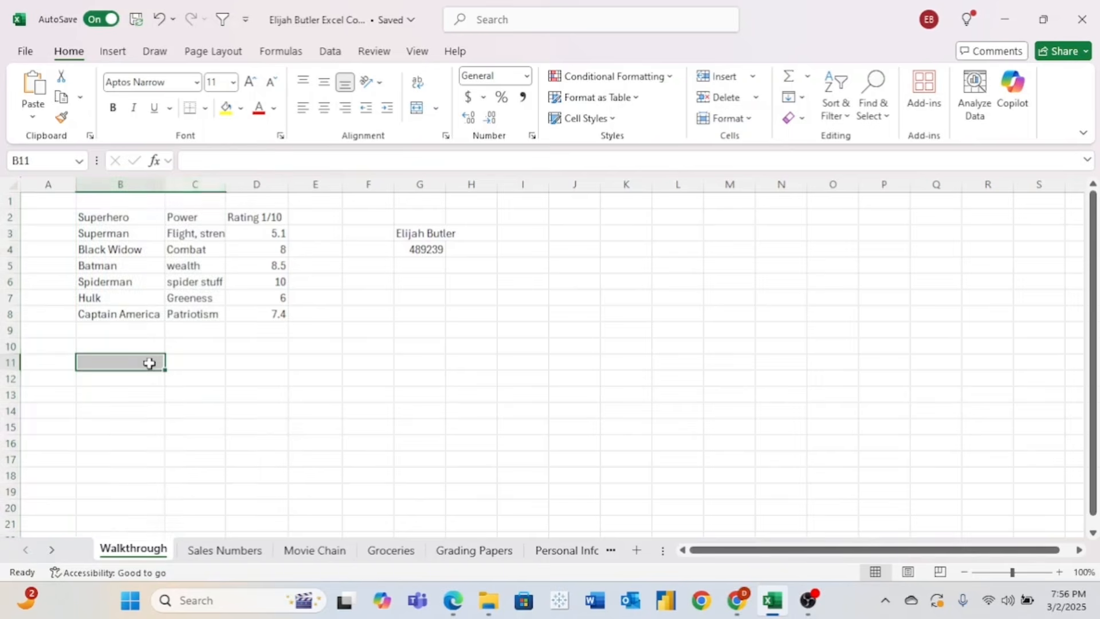
pyautogui.moveTo(132, 185); pyautogui.dragTo(245, 183)
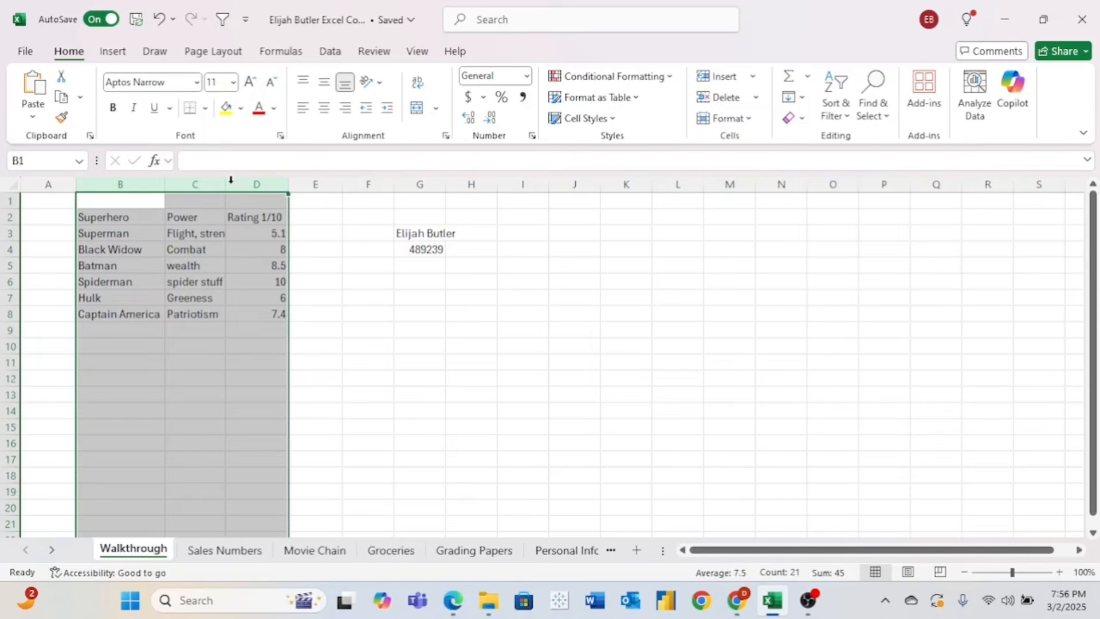
pyautogui.doubleClick(229, 182)
pyautogui.click(352, 315)
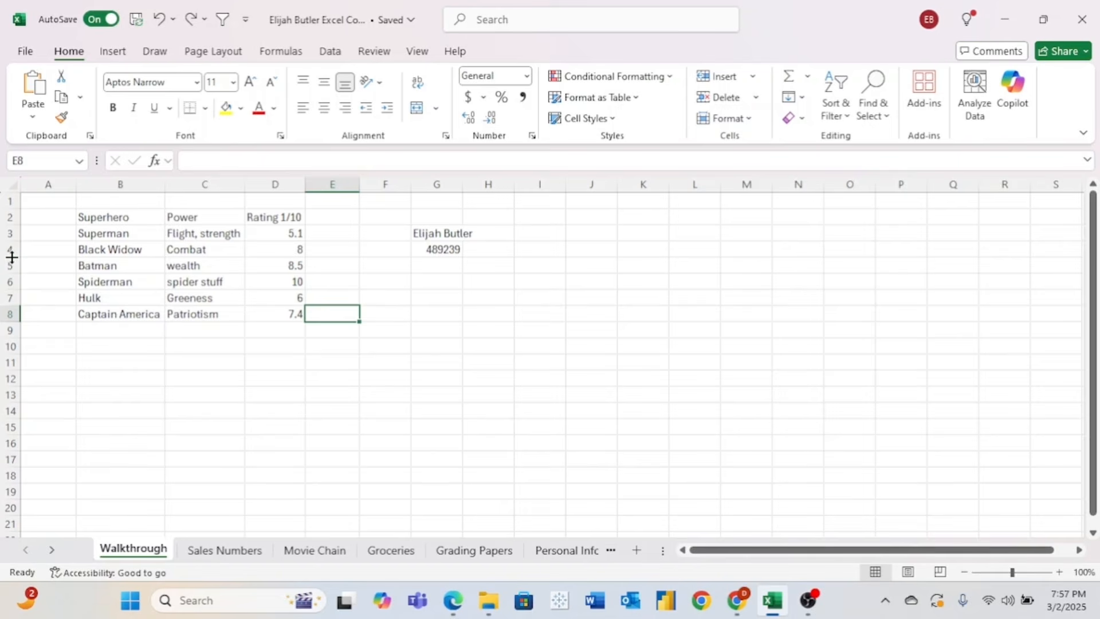
pyautogui.moveTo(7, 257); pyautogui.dragTo(13, 306)
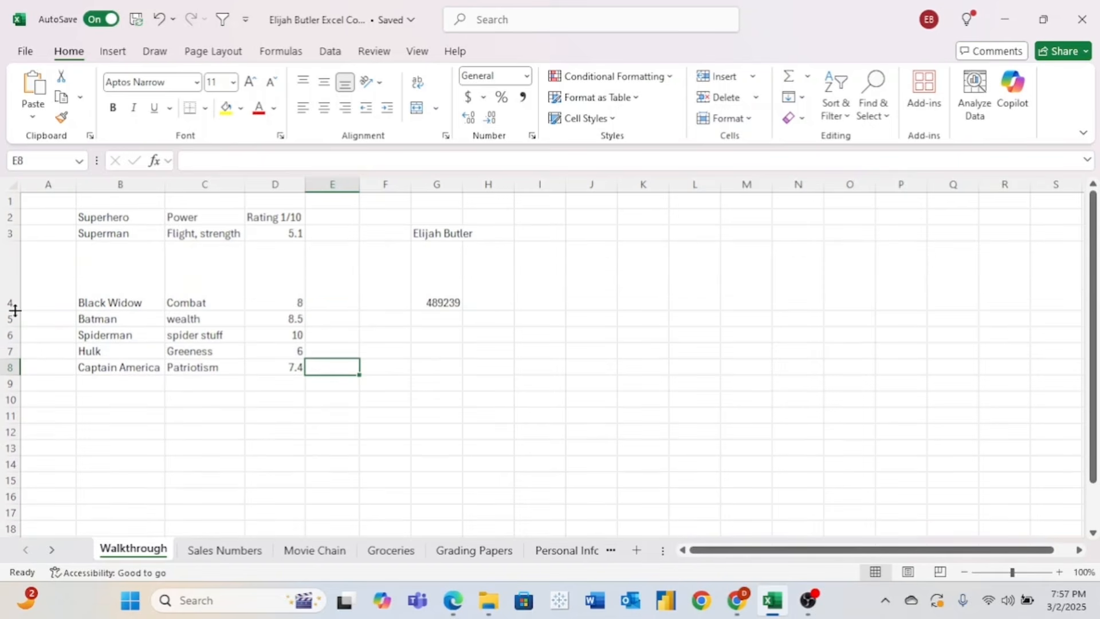
# - Undo the row height change, then glance at the Insert and Draw tabs before returning Home
pyautogui.click(159, 21)
pyautogui.click(167, 200)
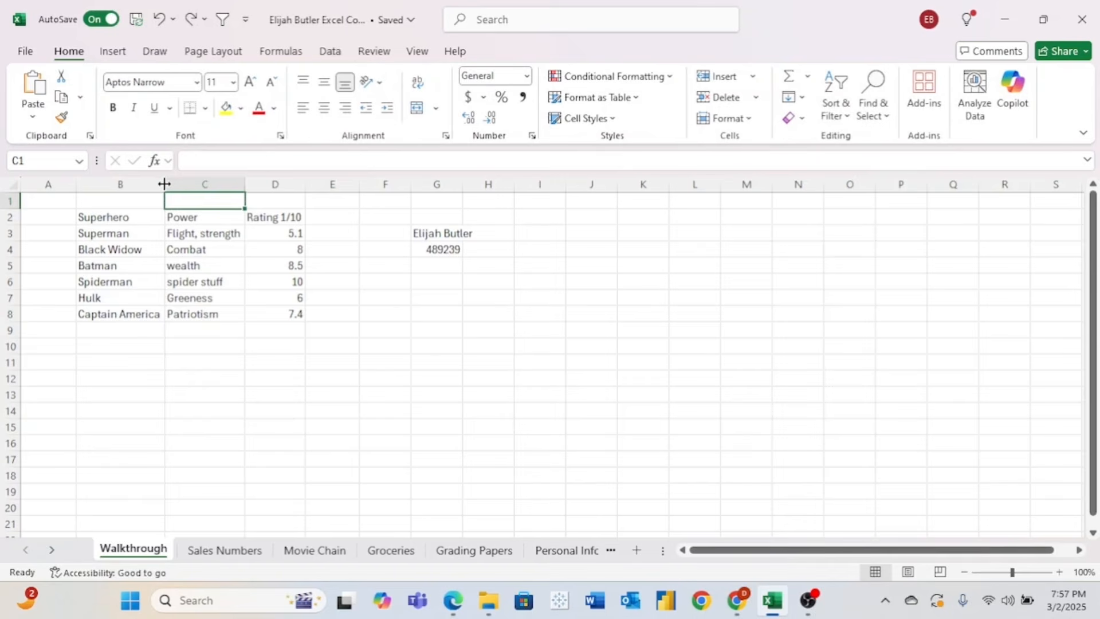
pyautogui.click(114, 61)
pyautogui.click(154, 55)
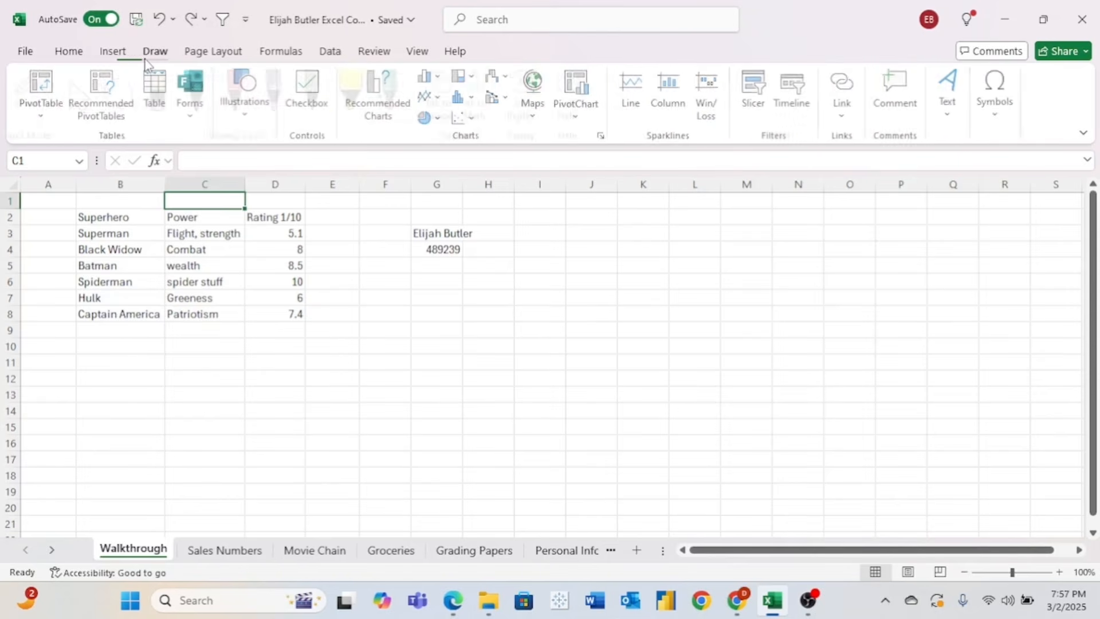
pyautogui.click(69, 53)
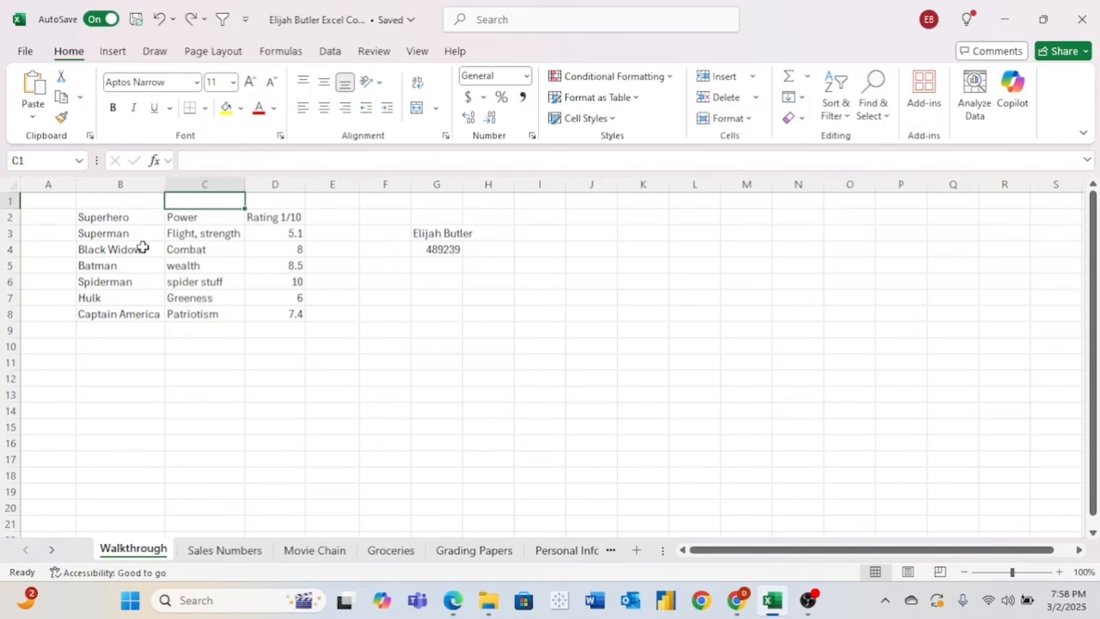
pyautogui.click(113, 218)
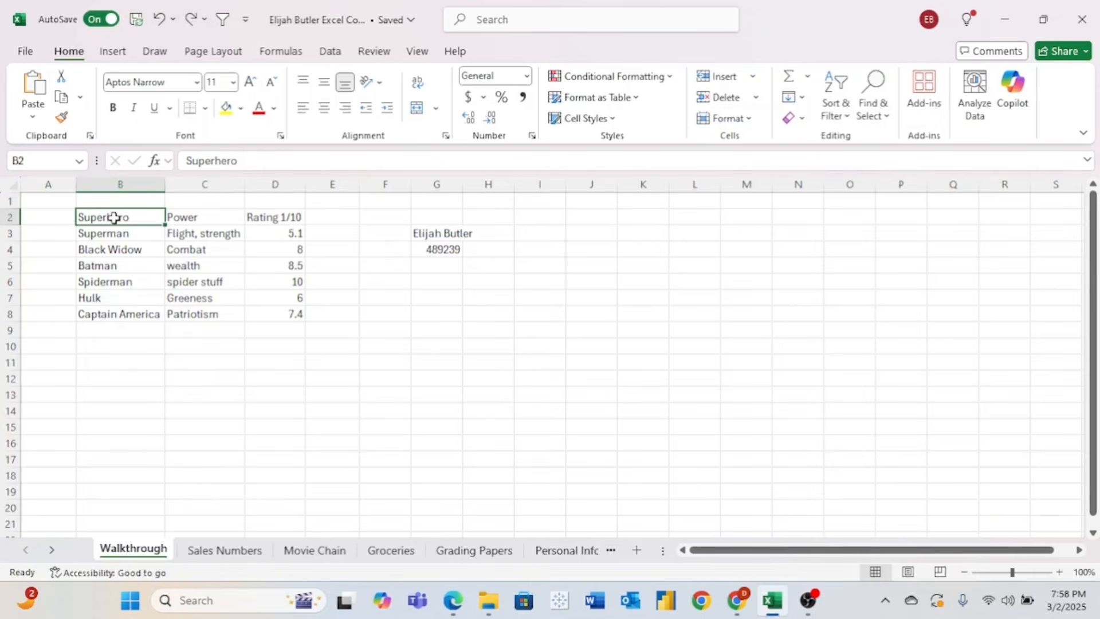
pyautogui.click(114, 110)
pyautogui.click(136, 109)
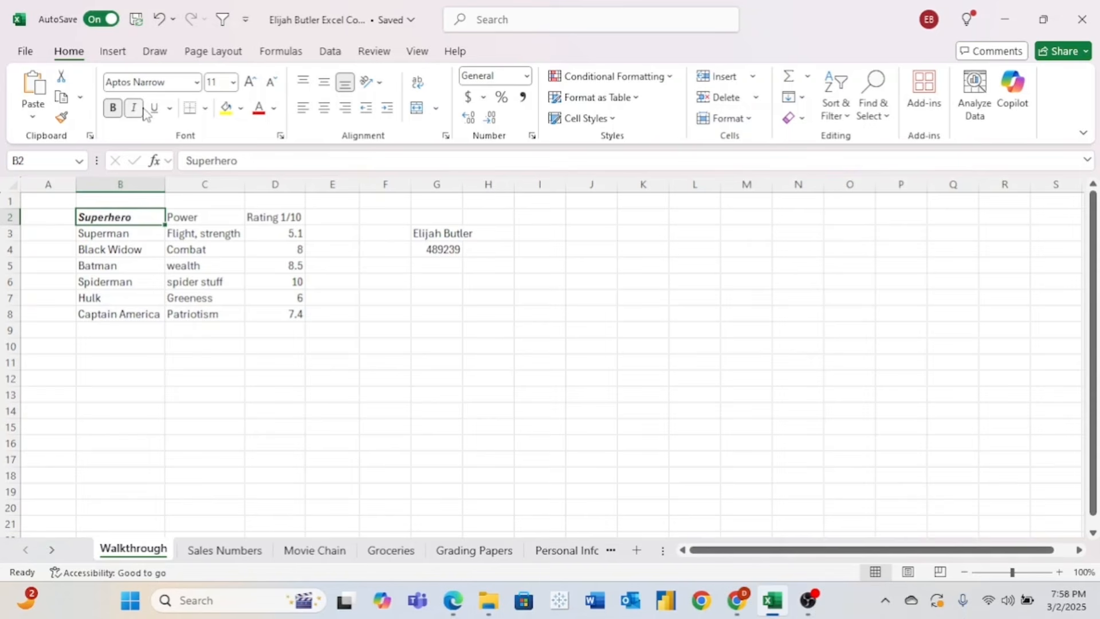
pyautogui.click(154, 108)
pyautogui.click(226, 110)
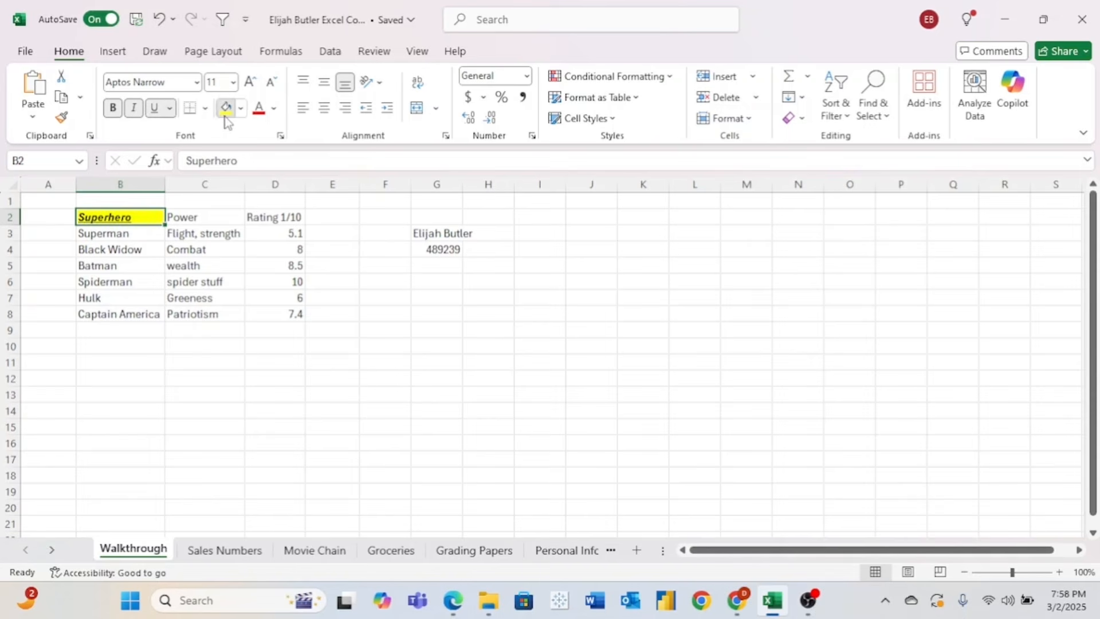
pyautogui.click(241, 109)
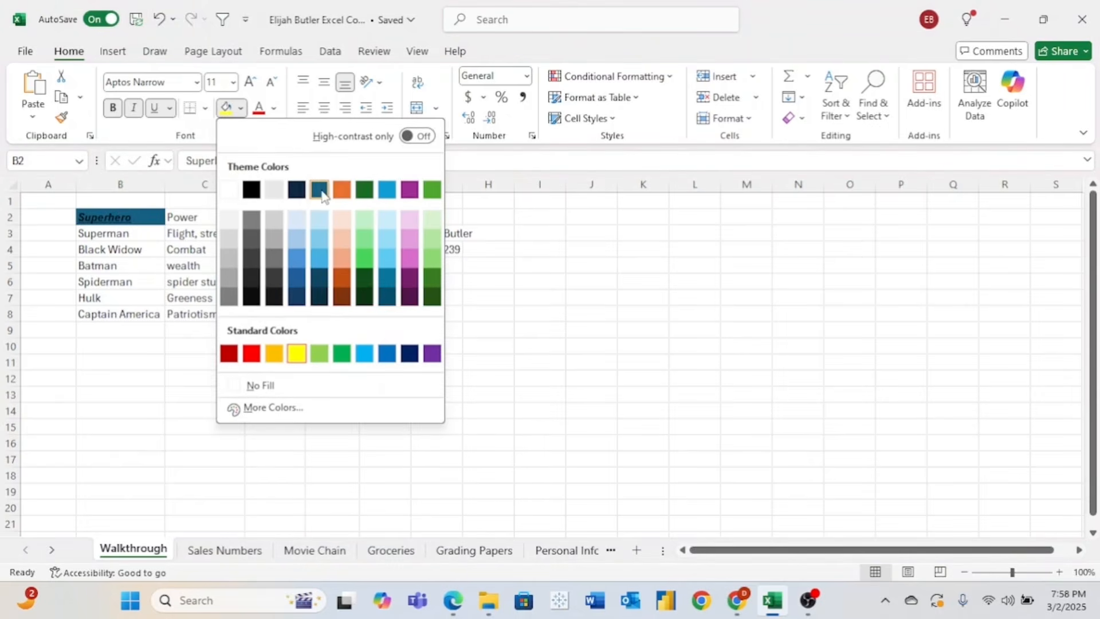
pyautogui.click(319, 191)
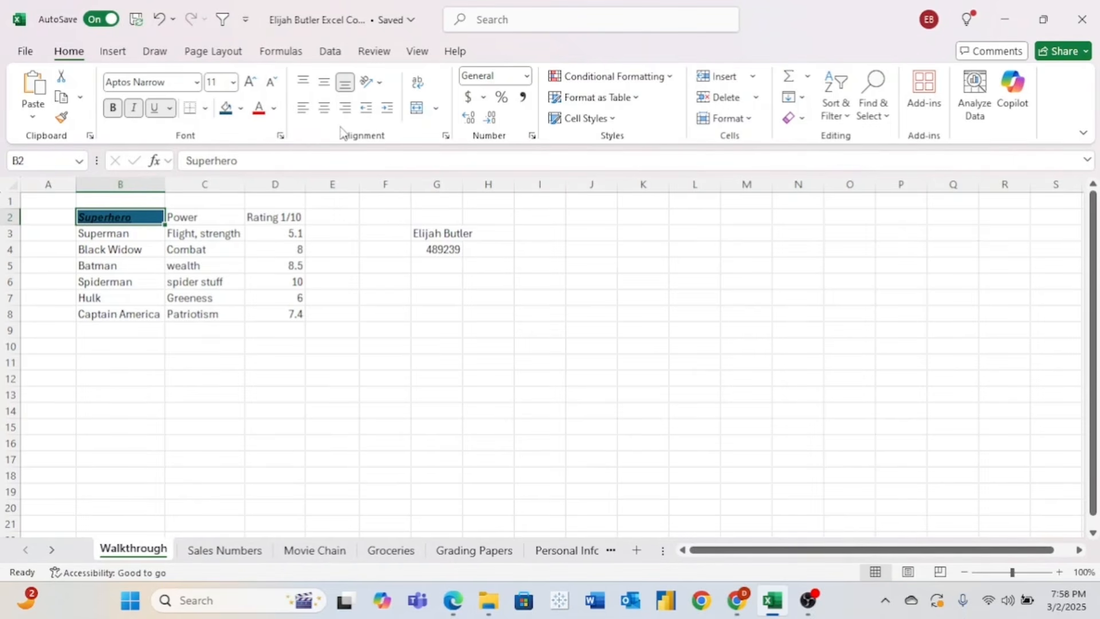
pyautogui.click(159, 22)
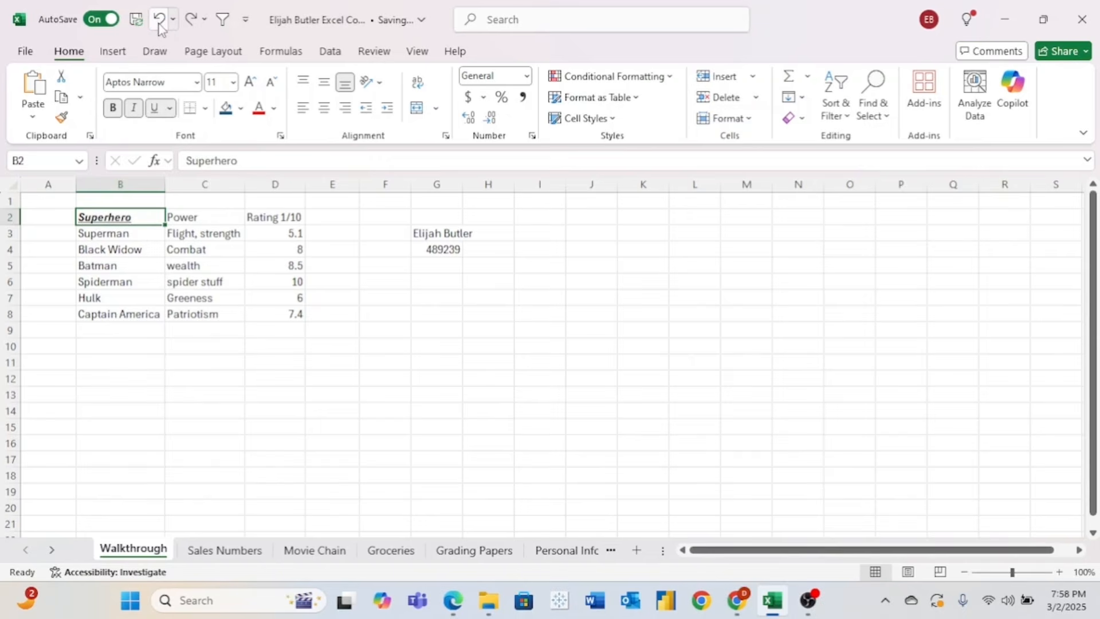
pyautogui.click(159, 22)
pyautogui.click(159, 22)
# - Undo the header bold, right-align the Superhero header in B2, and undo a trial text tilt
pyautogui.click(160, 22)
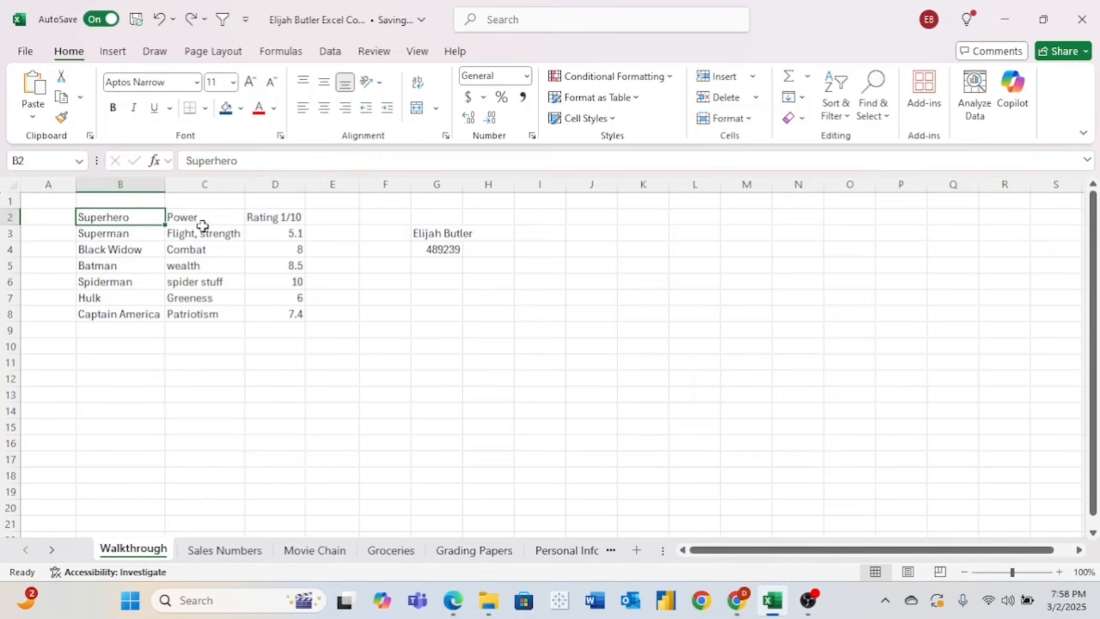
pyautogui.click(218, 278)
pyautogui.click(141, 217)
pyautogui.click(325, 108)
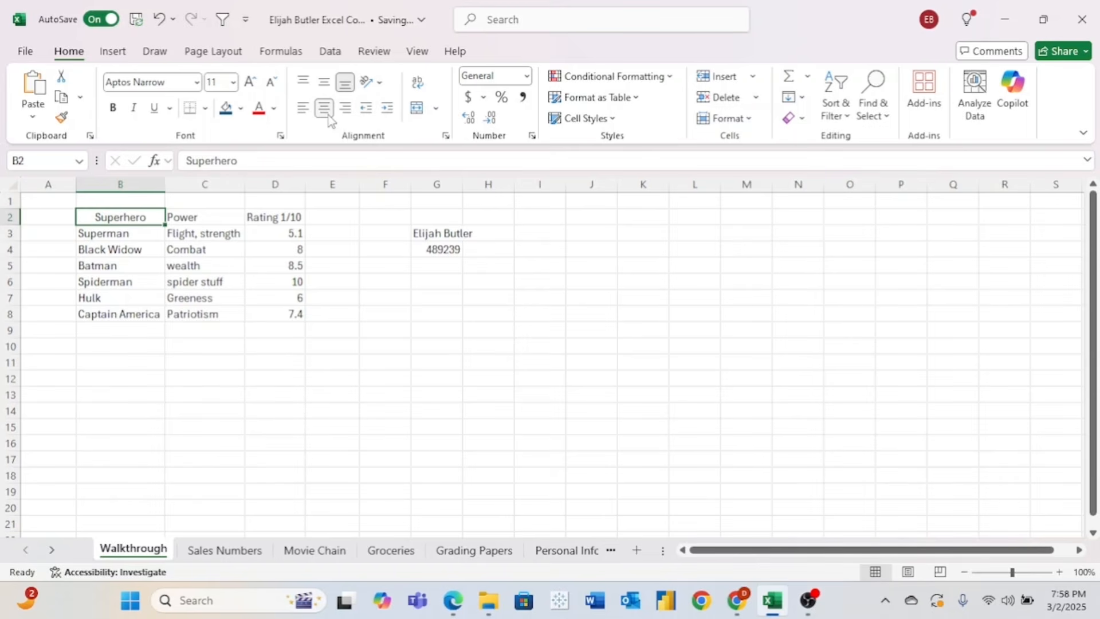
pyautogui.click(345, 107)
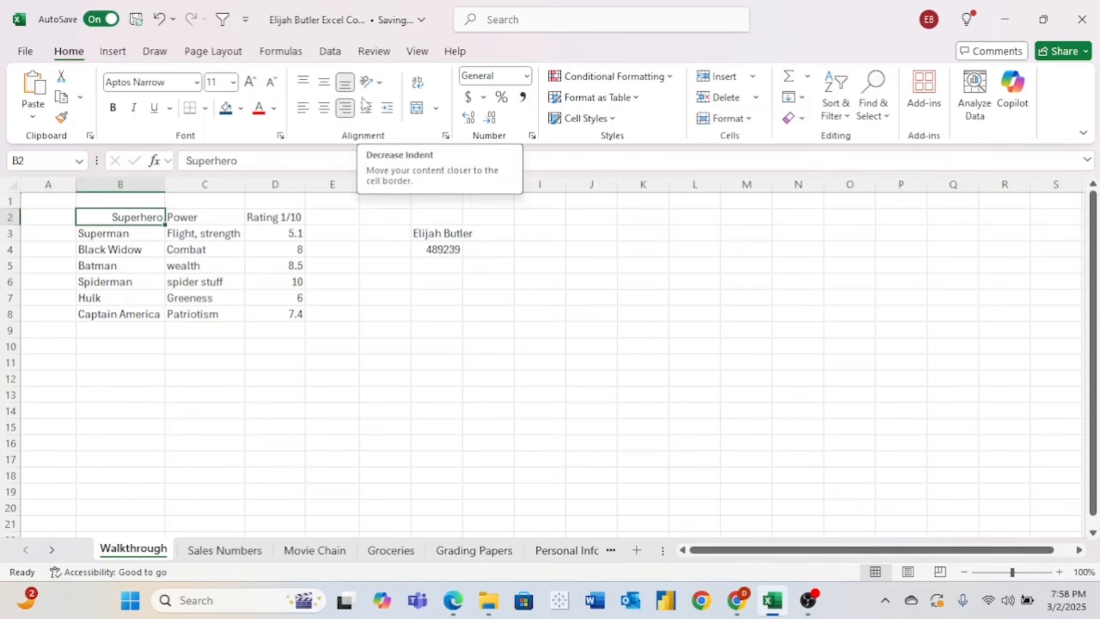
pyautogui.click(370, 82)
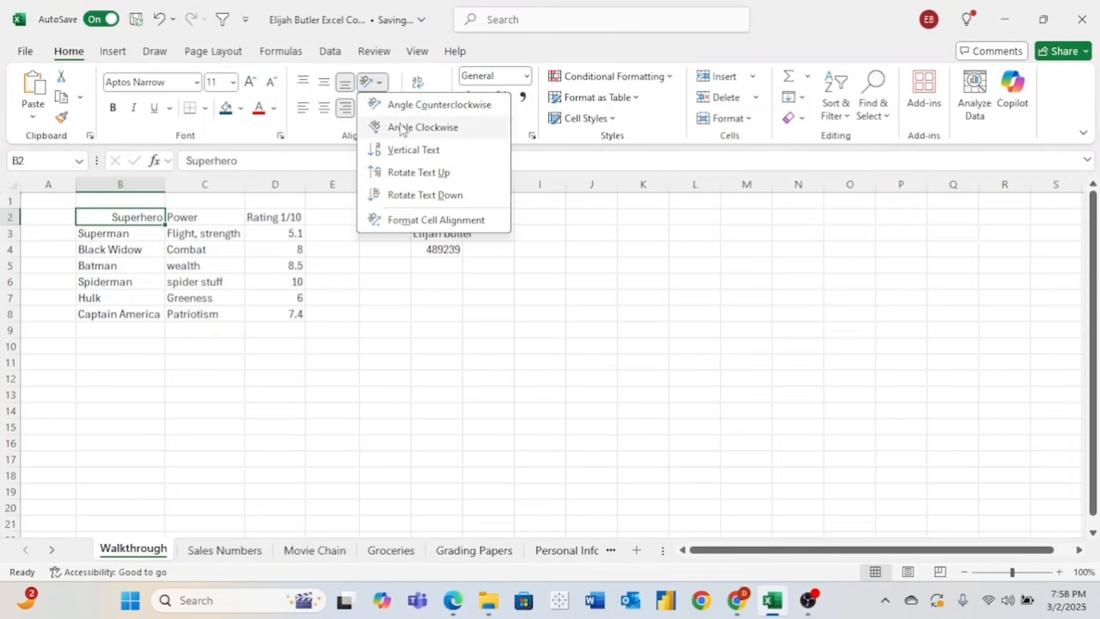
pyautogui.click(403, 127)
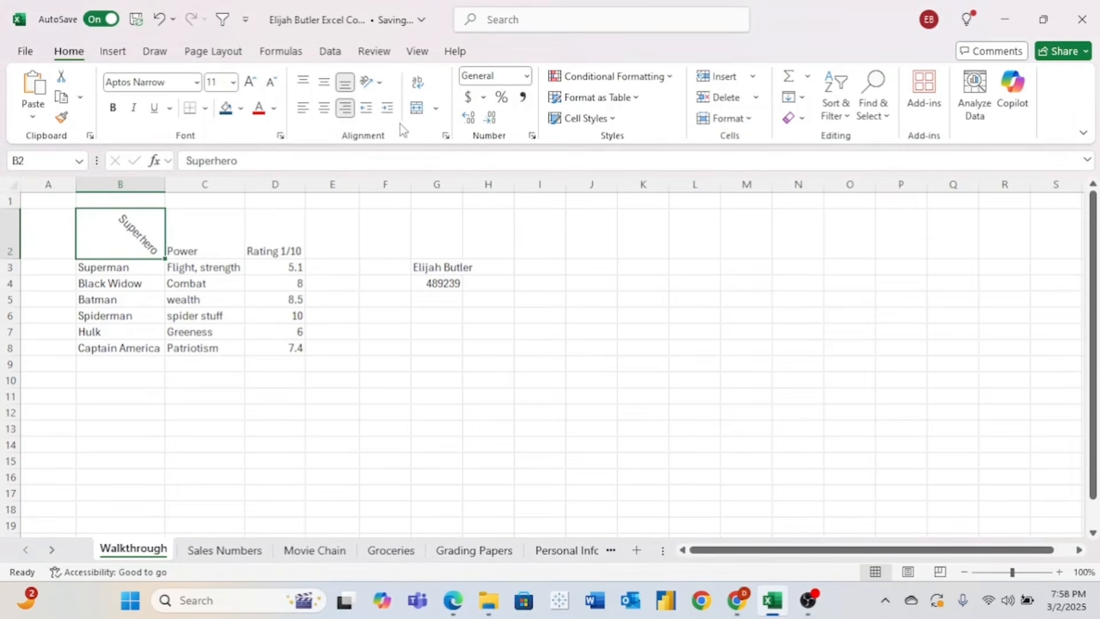
pyautogui.click(159, 19)
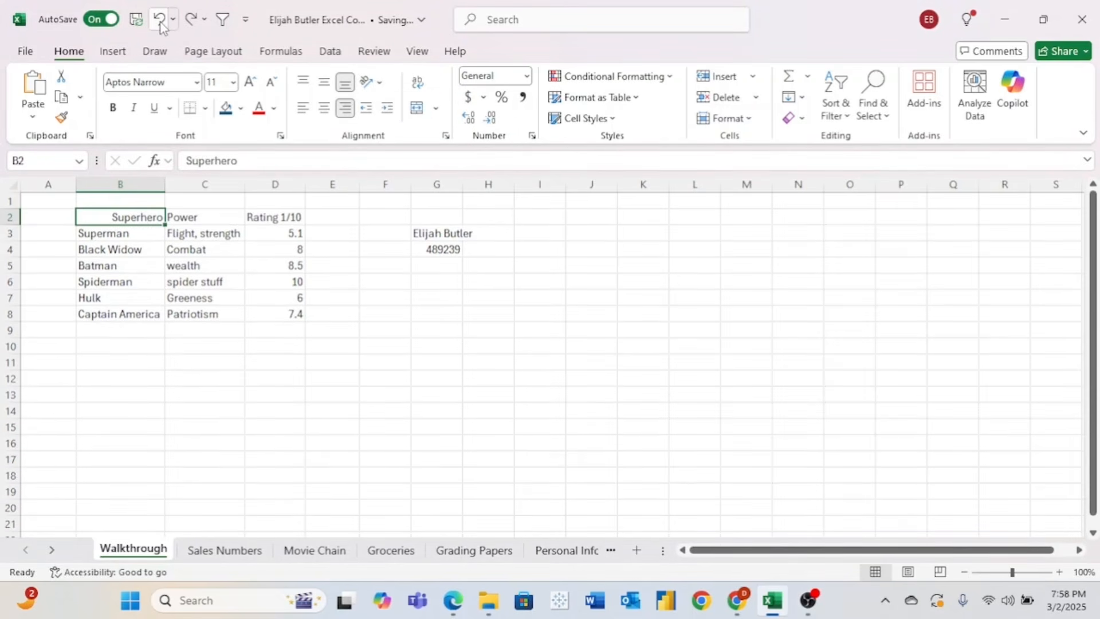
# - Merge and centre Rating 1/10 across D2:E2, then undo the merge
pyautogui.moveTo(277, 216); pyautogui.dragTo(336, 216)
pyautogui.click(422, 109)
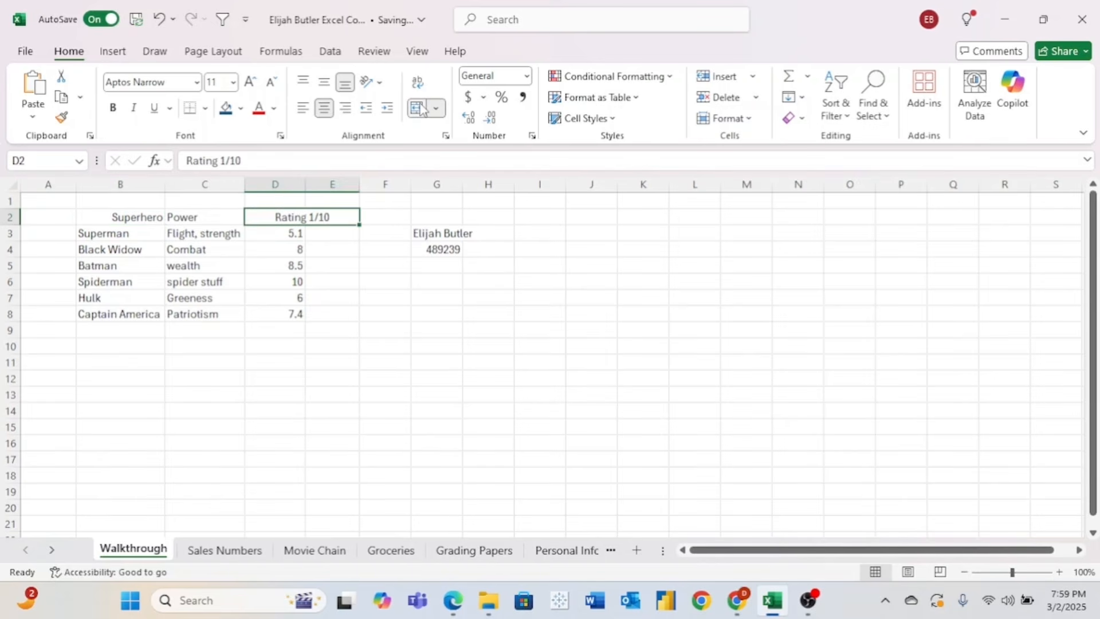
pyautogui.click(159, 19)
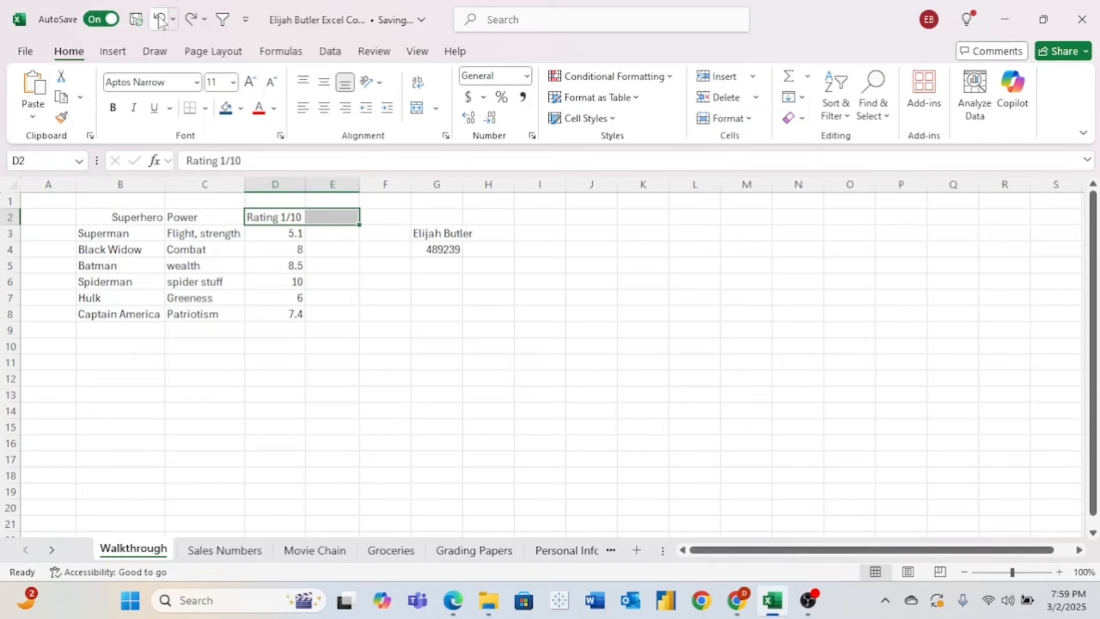
pyautogui.click(348, 245)
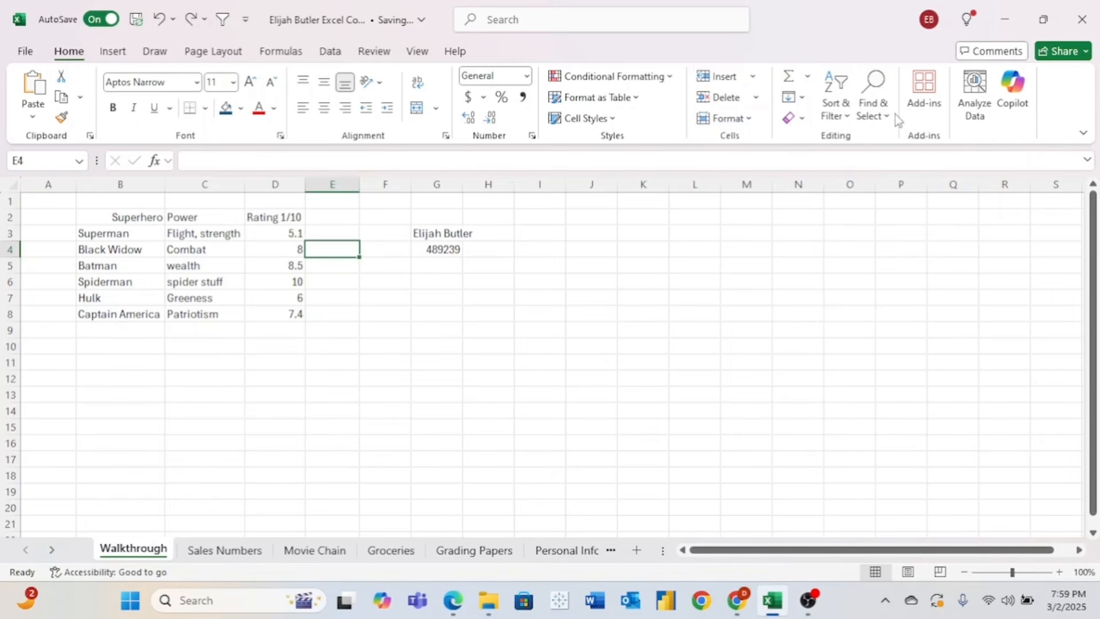
pyautogui.click(113, 51)
# - Draw a black-pen smiley face across columns J–K and row 10, then remove the ink
pyautogui.click(68, 51)
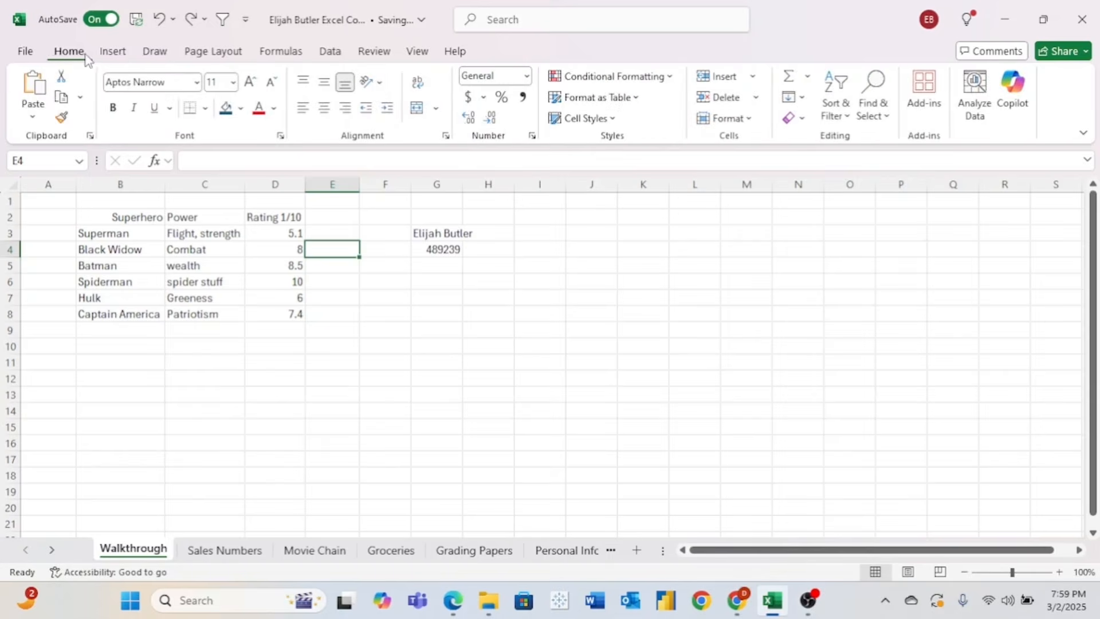
pyautogui.click(118, 53)
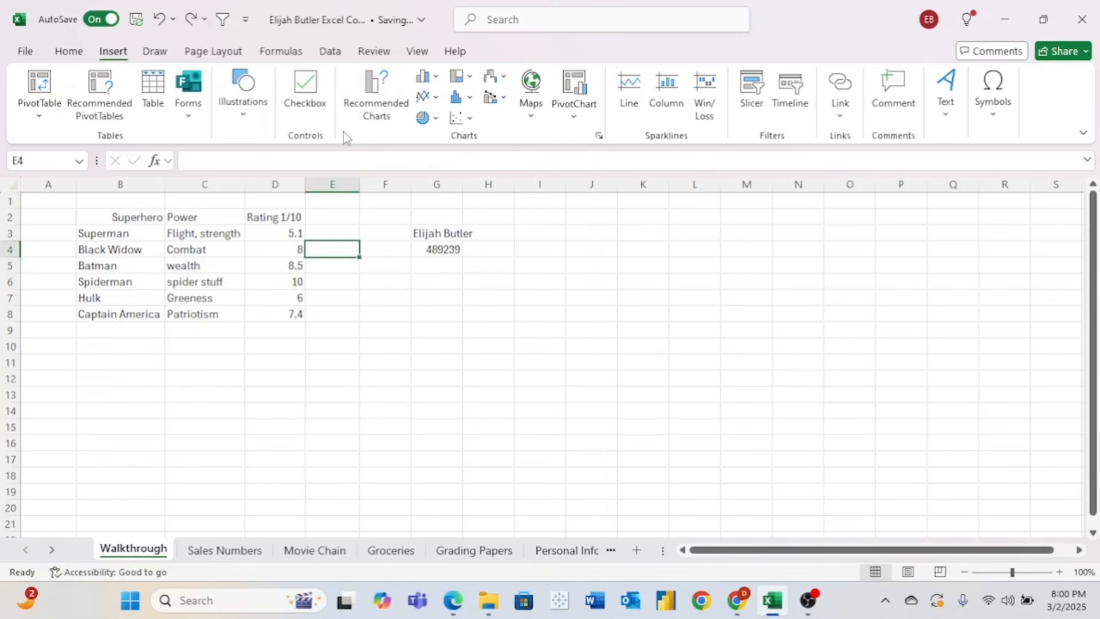
pyautogui.click(156, 52)
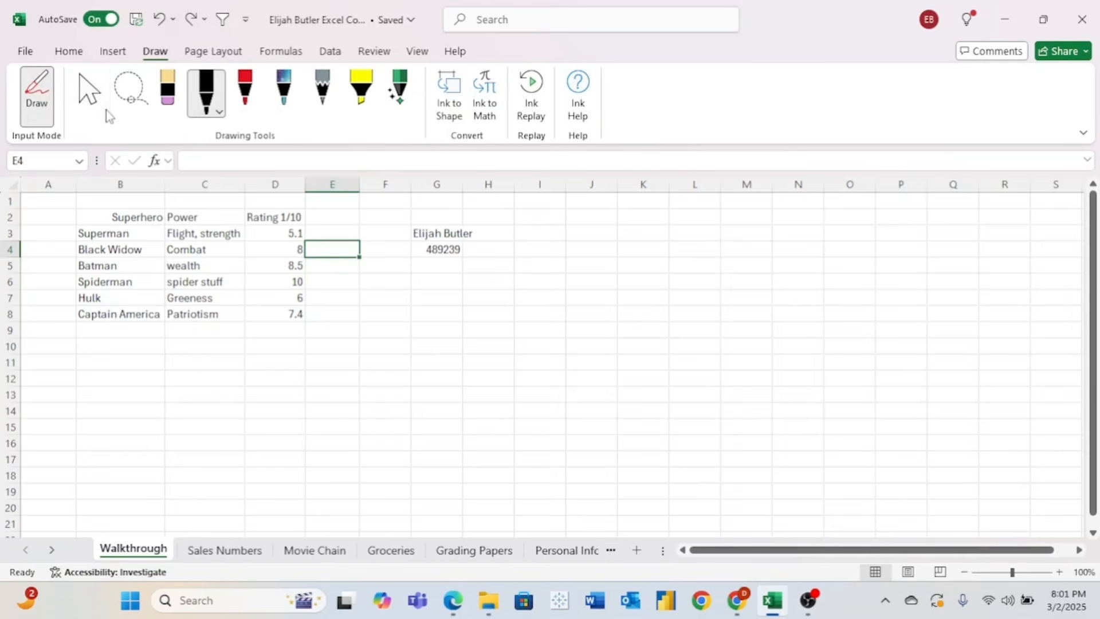
pyautogui.click(104, 109)
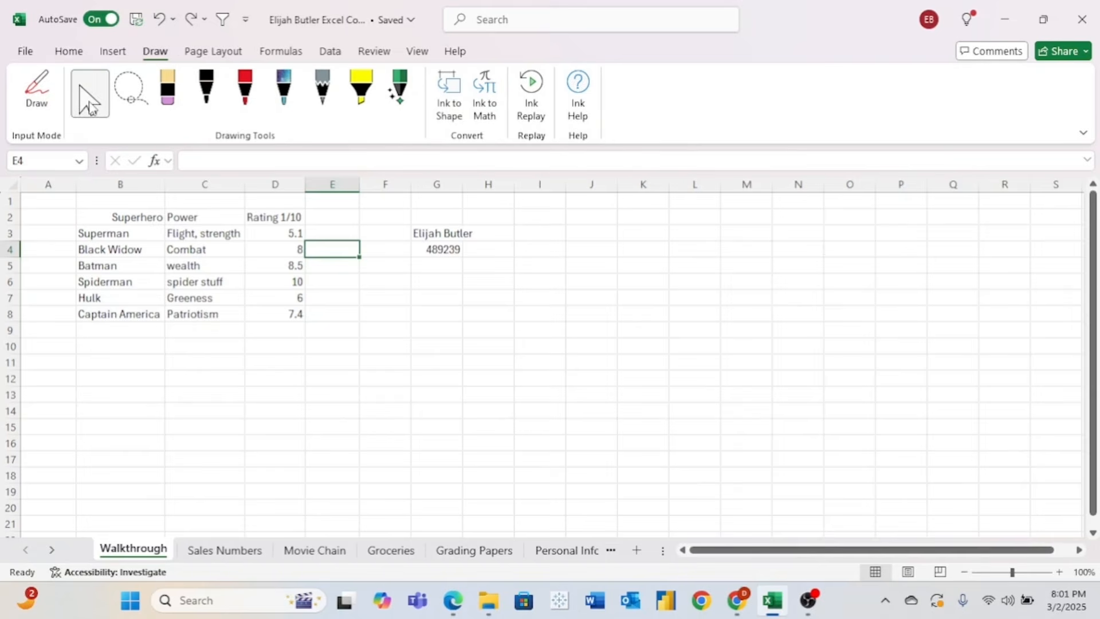
pyautogui.click(210, 102)
pyautogui.moveTo(585, 238); pyautogui.dragTo(596, 287)
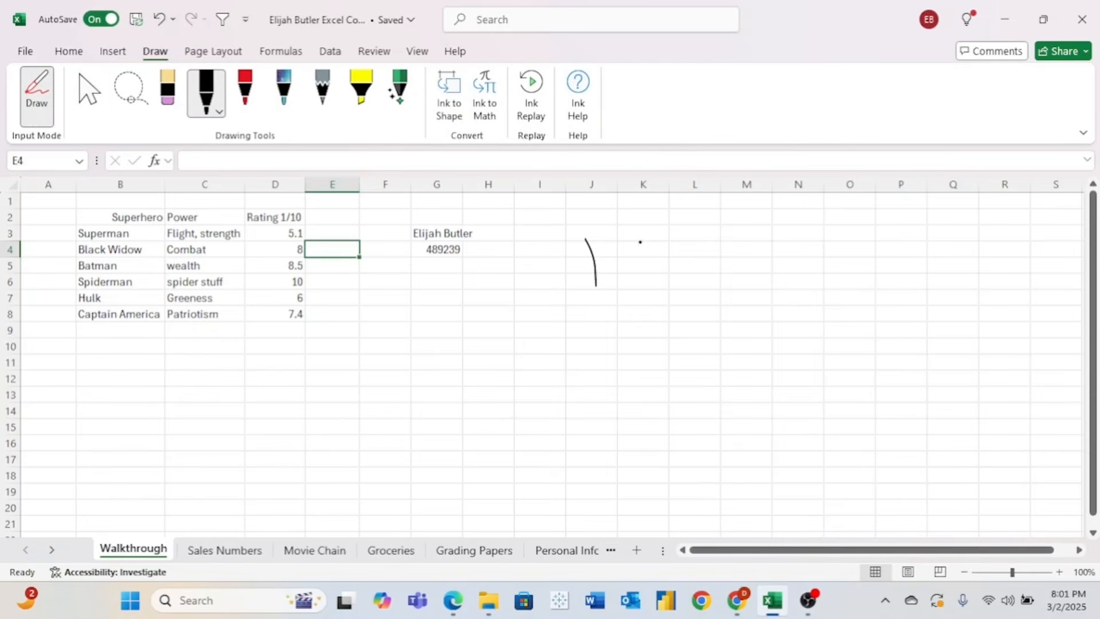
pyautogui.moveTo(640, 242); pyautogui.dragTo(639, 285)
pyautogui.moveTo(537, 304)
pyautogui.mouseDown()
pyautogui.moveTo(713, 326)
pyautogui.moveTo(729, 295)
pyautogui.mouseUp()
pyautogui.click(224, 55)
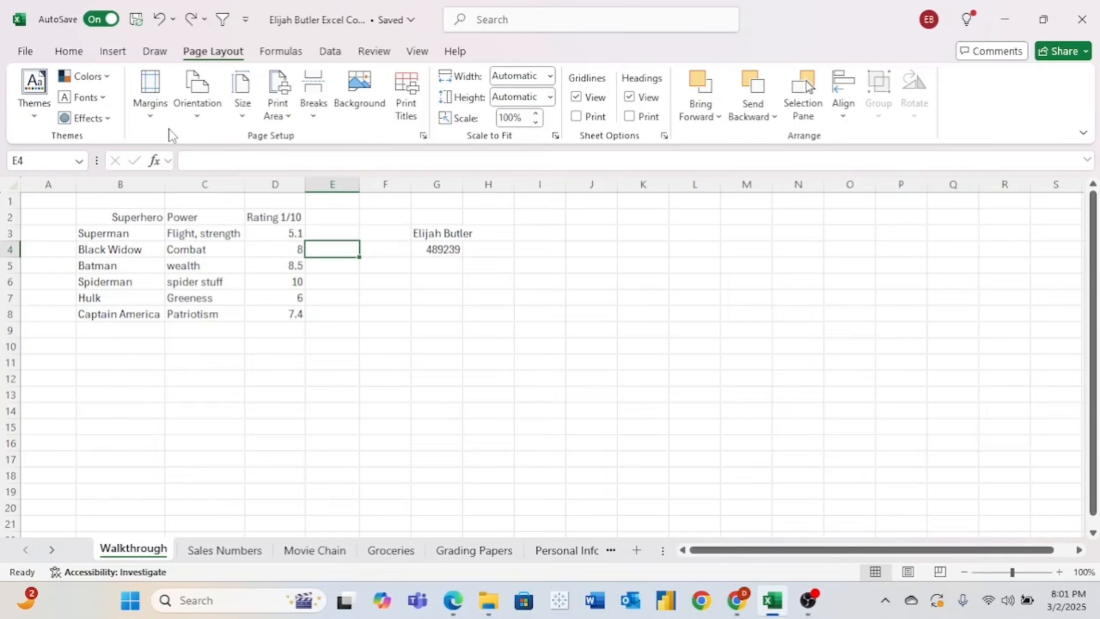
# - Browse the Page Layout theme gallery, margin presets and portrait/landscape orientation choices
pyautogui.click(36, 115)
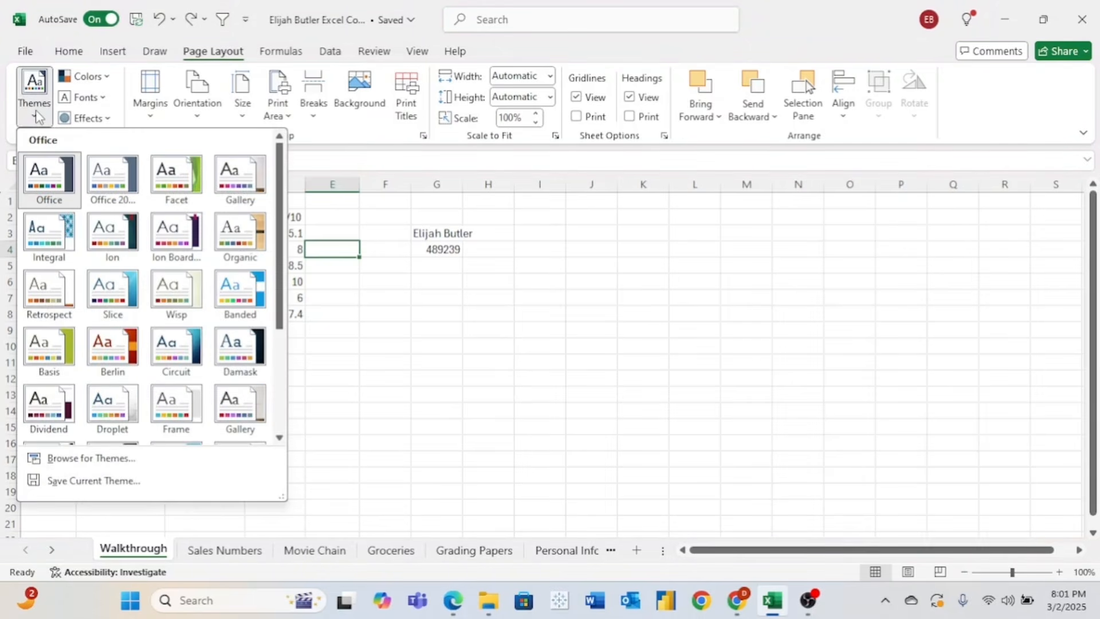
pyautogui.click(156, 107)
pyautogui.click(198, 111)
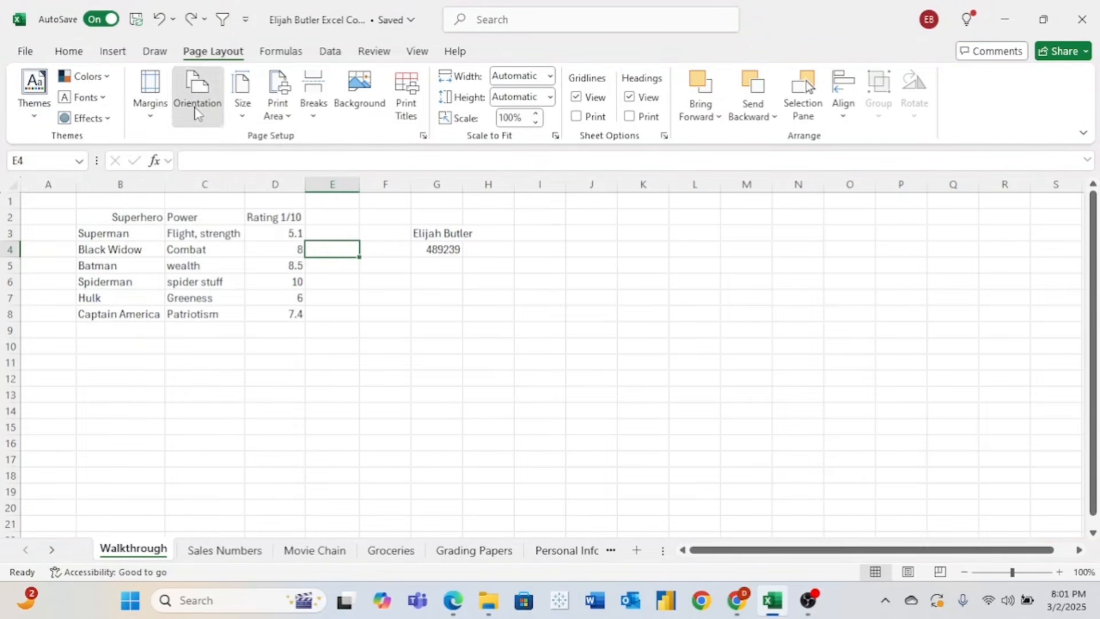
pyautogui.click(198, 111)
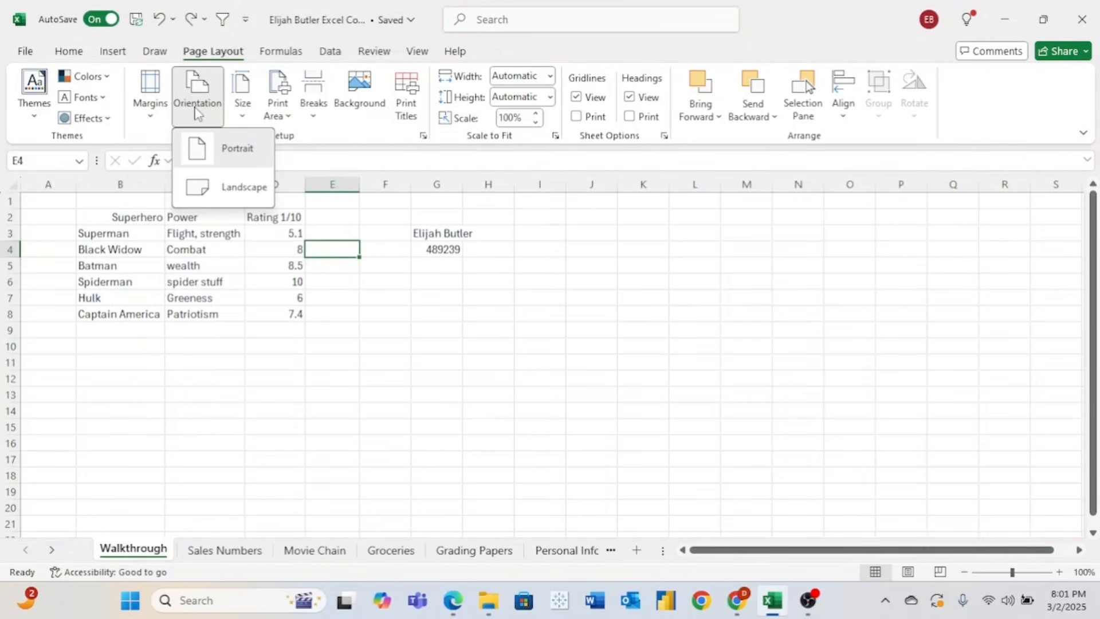
pyautogui.click(372, 137)
# - Hide the sheet gridlines, restore them, then bring up the Formulas function library
pyautogui.click(576, 98)
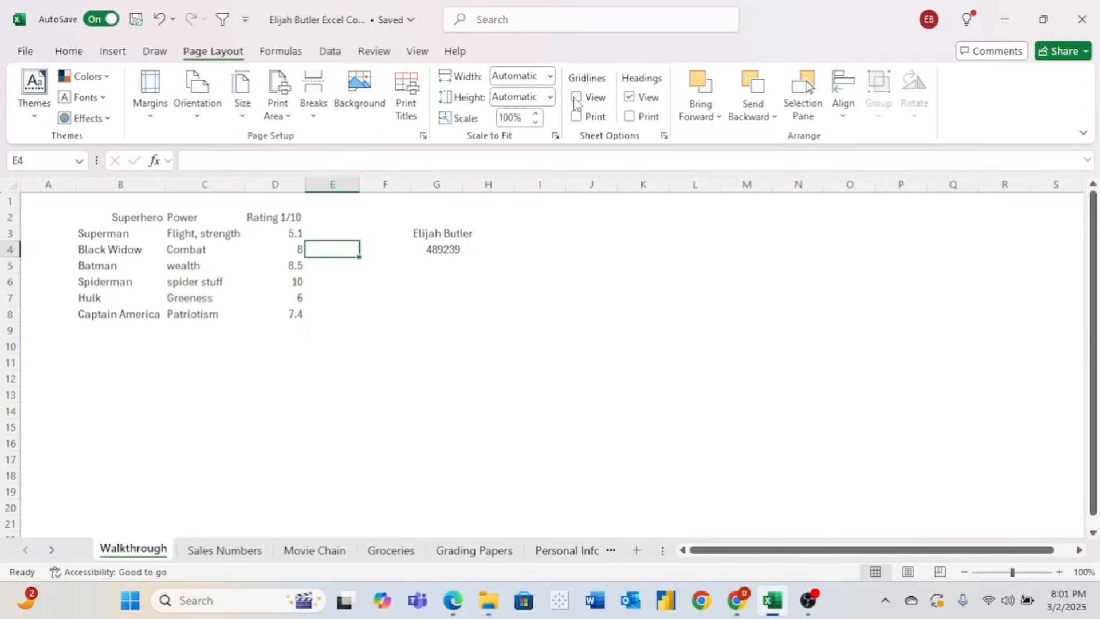
pyautogui.click(576, 97)
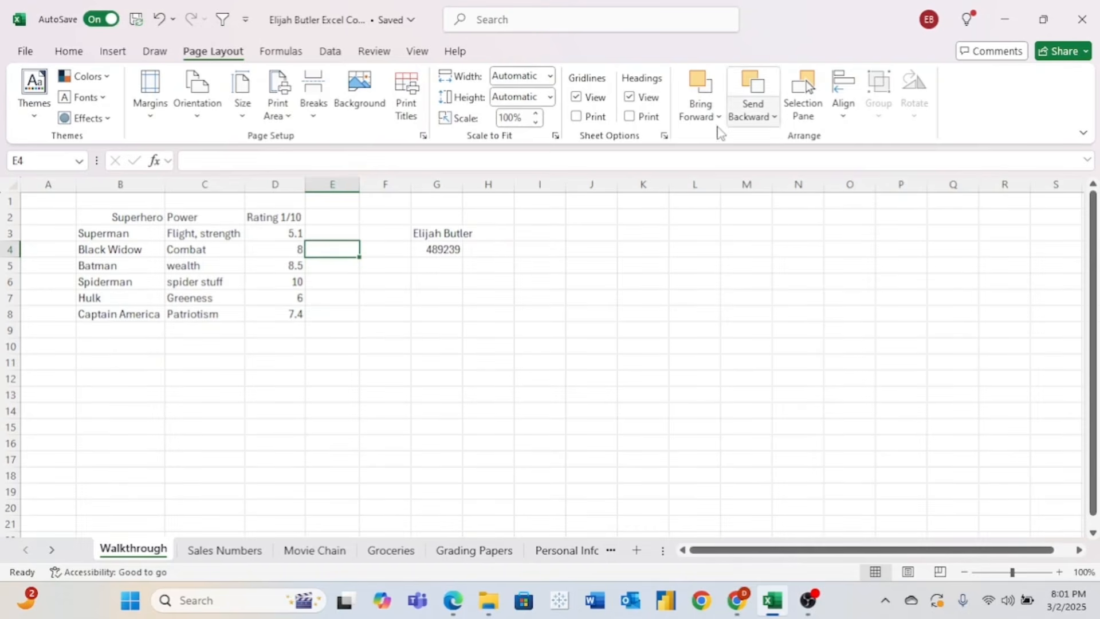
pyautogui.click(283, 55)
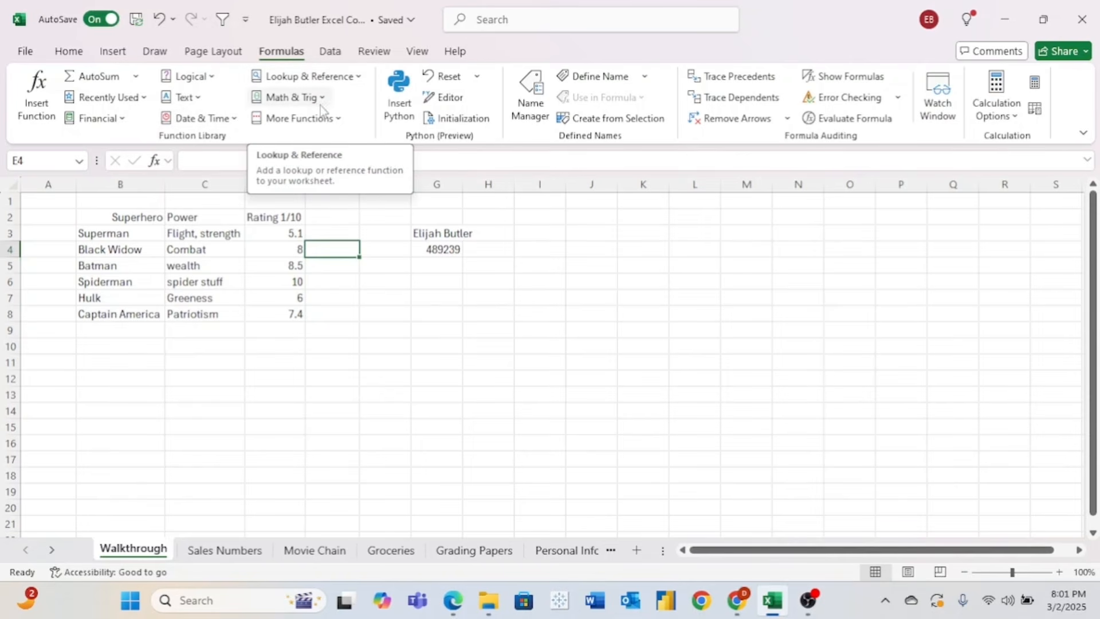
# - Scroll through the Text functions list, close it, and switch to the Data commands
pyautogui.click(189, 97)
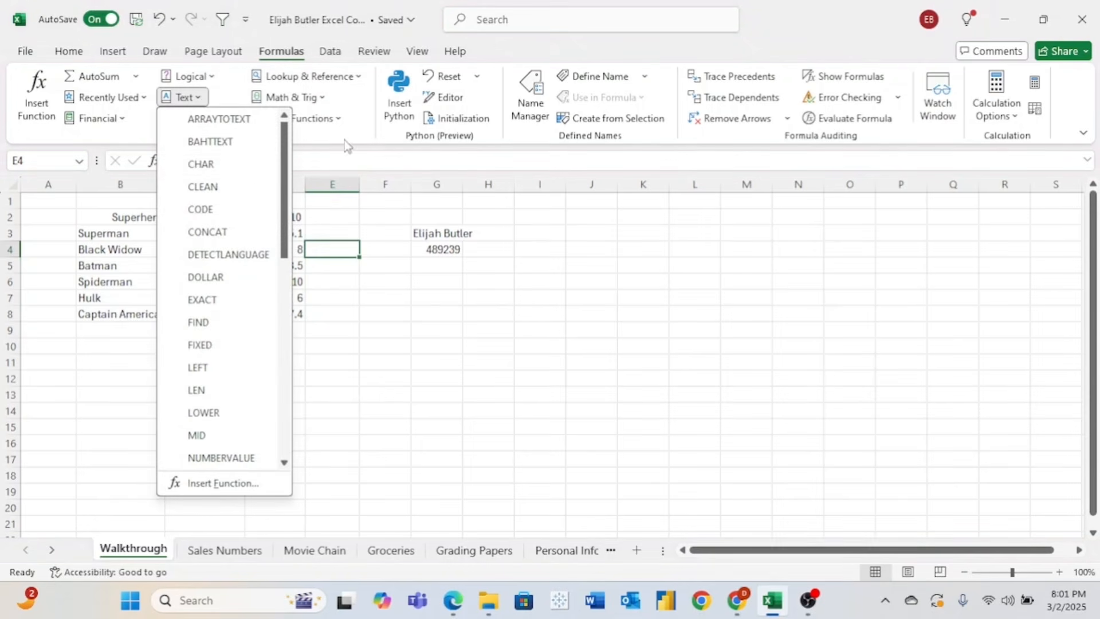
pyautogui.scroll(-2, 248, 170)
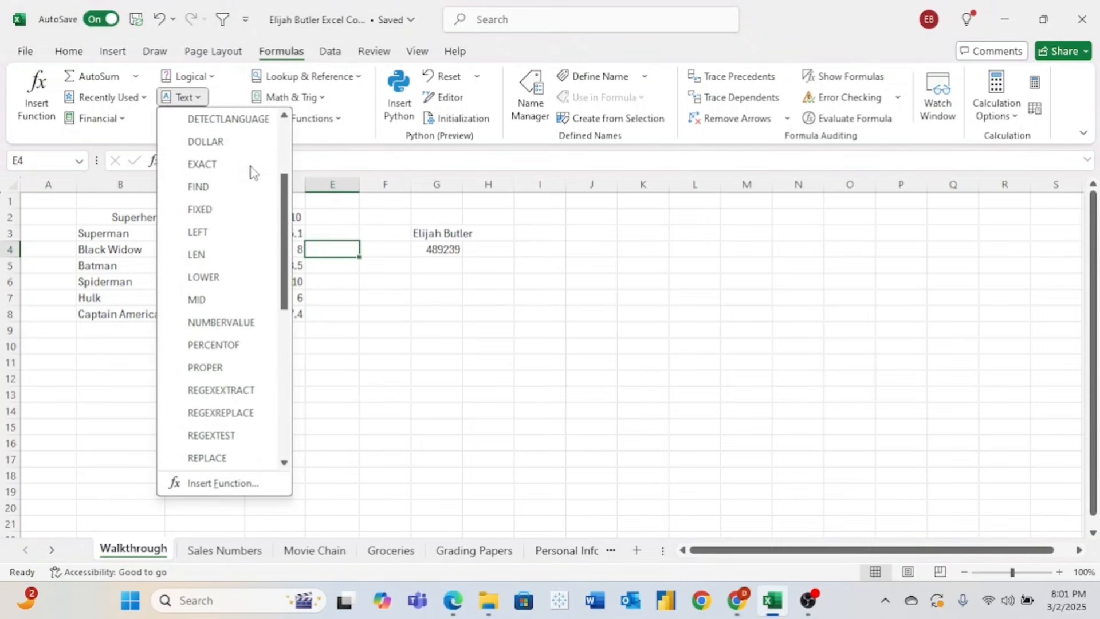
pyautogui.click(329, 132)
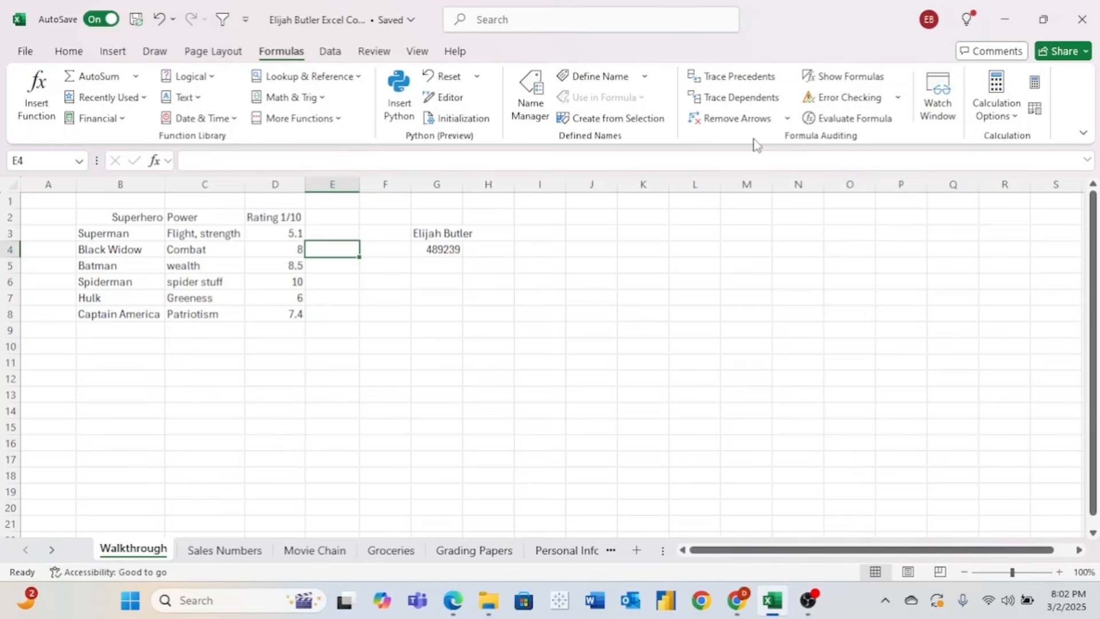
pyautogui.click(330, 51)
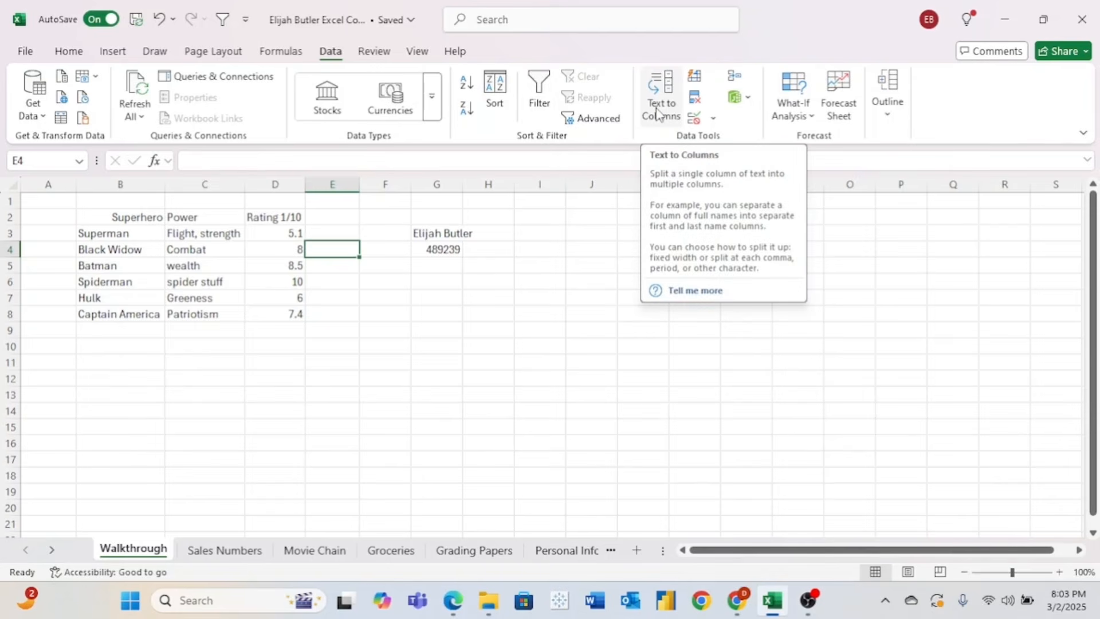
# - Tour the Review, View and Help commands in turn, finishing on the Help commands
pyautogui.click(373, 51)
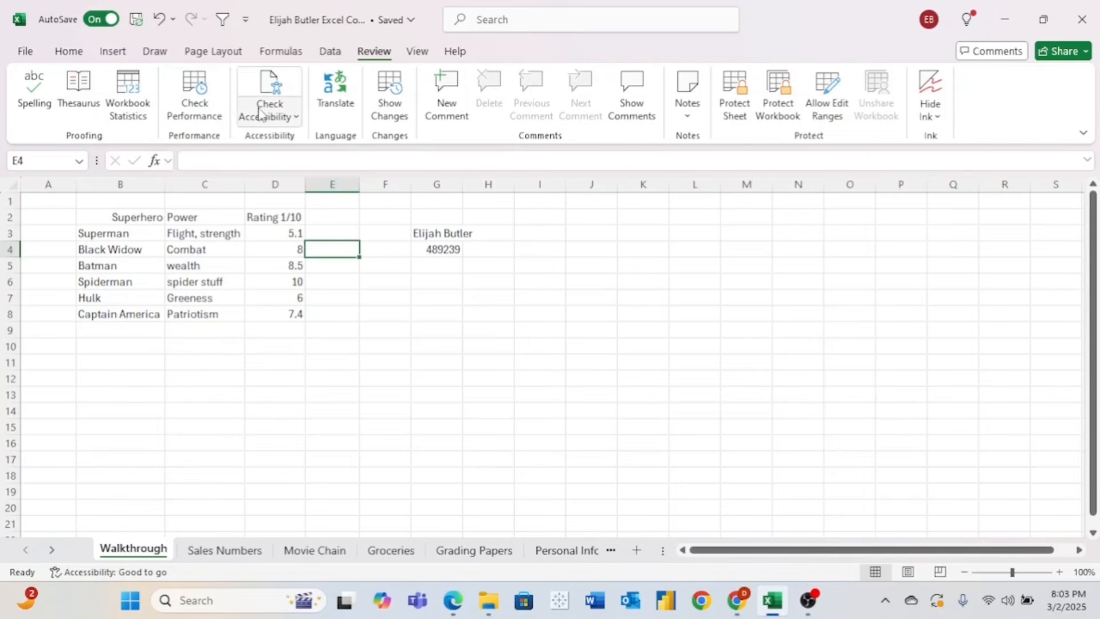
pyautogui.click(418, 51)
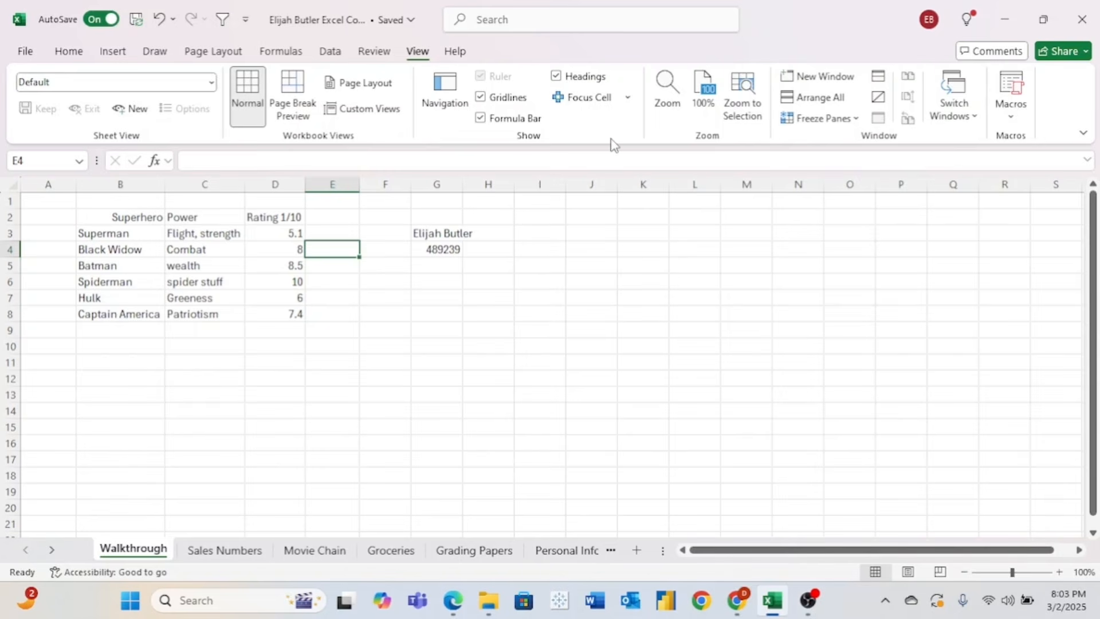
pyautogui.click(455, 51)
pyautogui.click(418, 51)
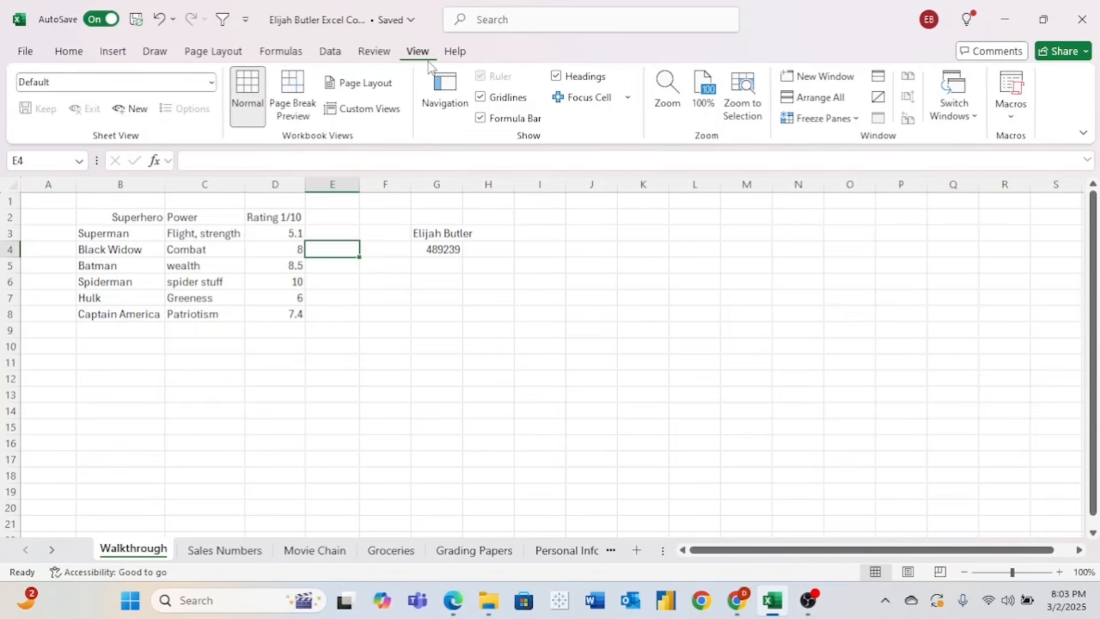
pyautogui.click(454, 52)
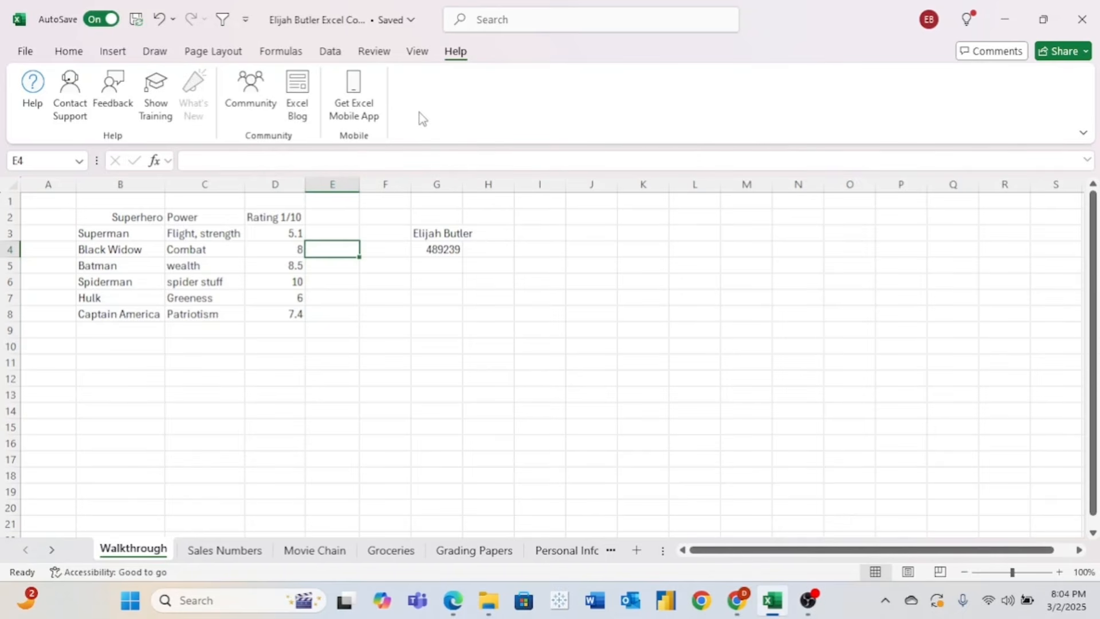
pyautogui.click(69, 51)
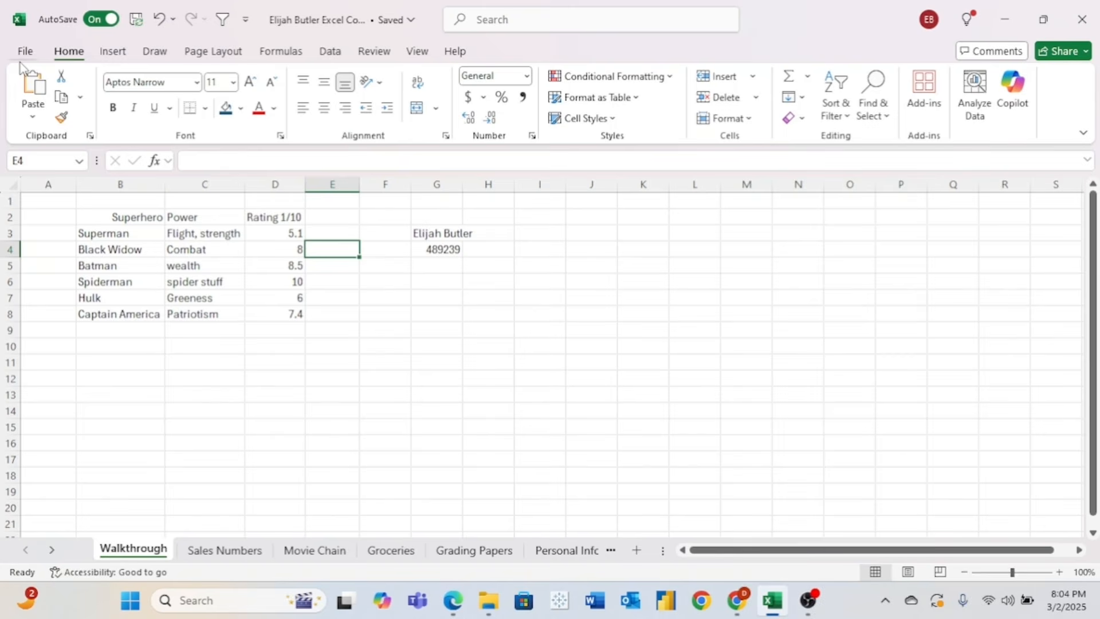
pyautogui.click(44, 57)
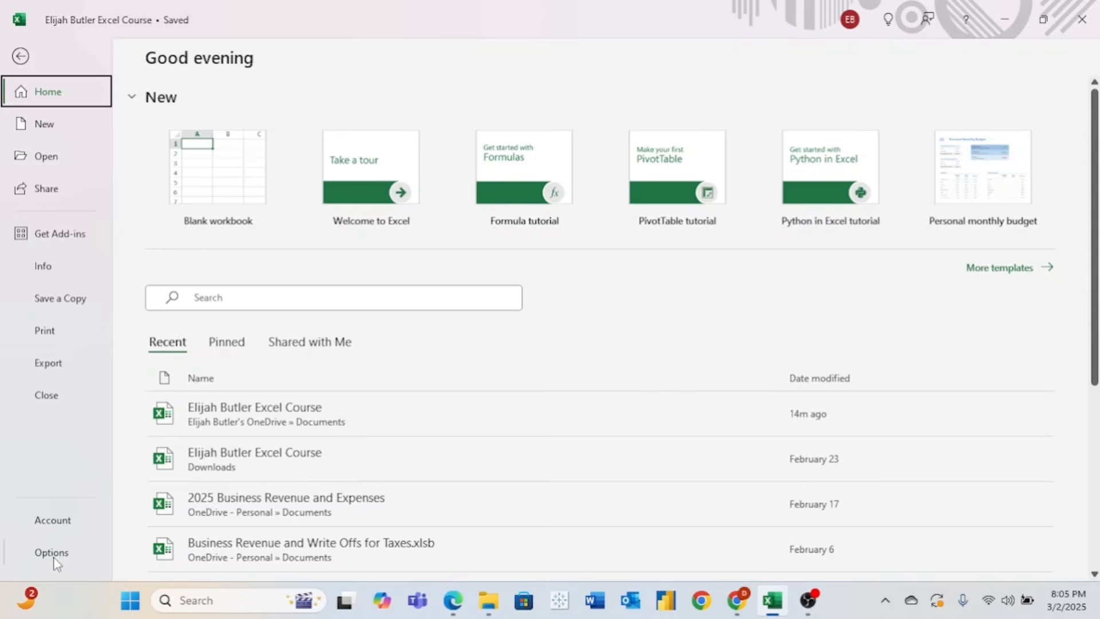
pyautogui.press('Escape')
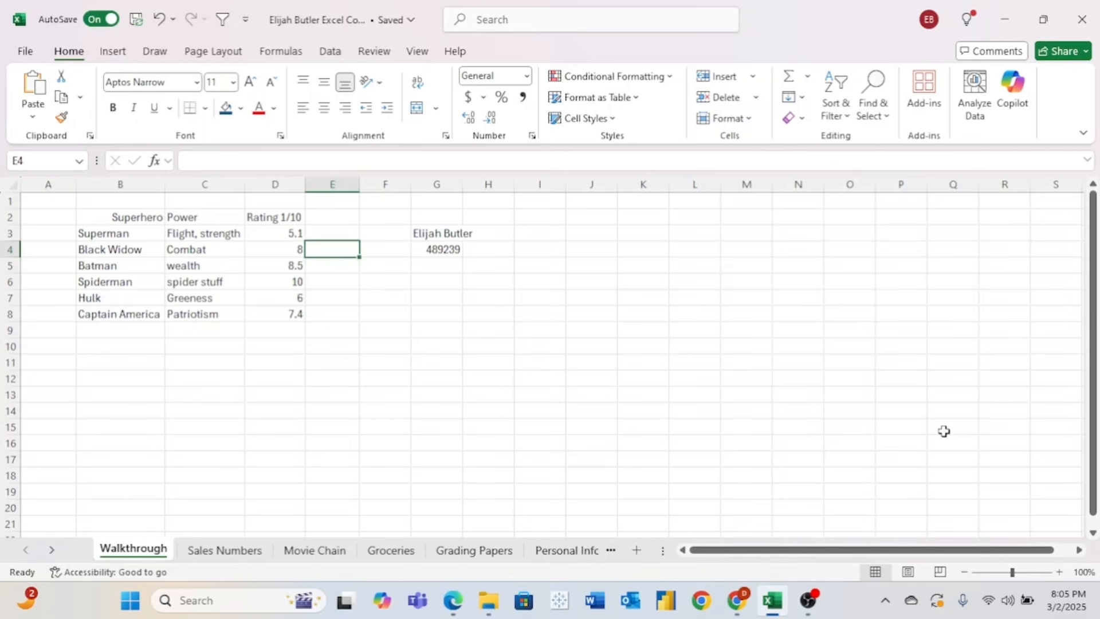
pyautogui.click(1060, 572)
pyautogui.click(1060, 572)
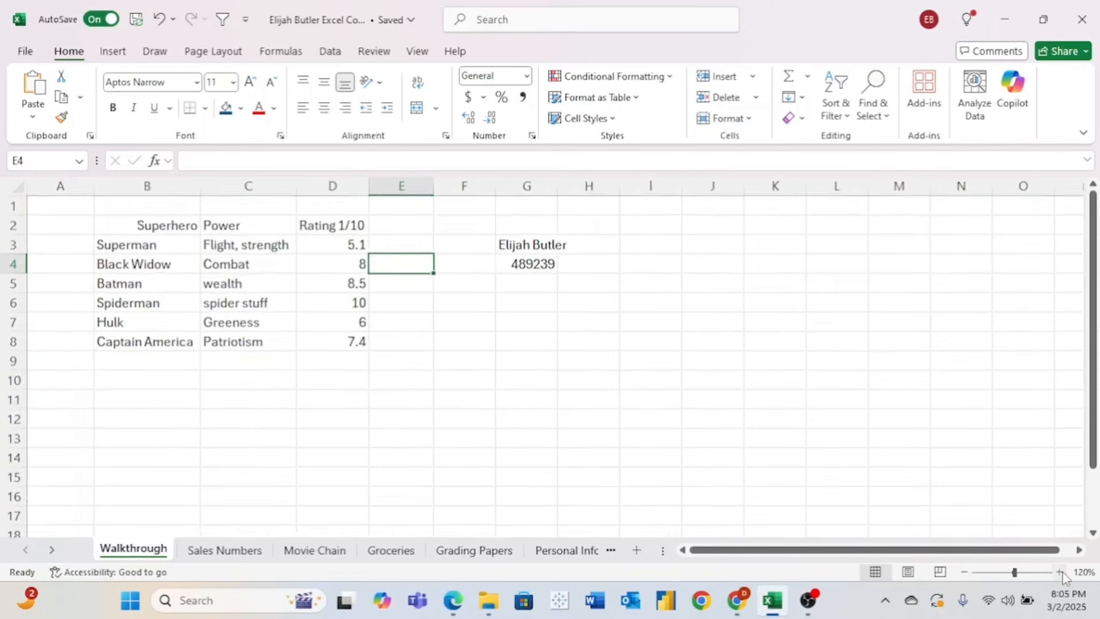
pyautogui.click(1061, 572)
pyautogui.click(1060, 572)
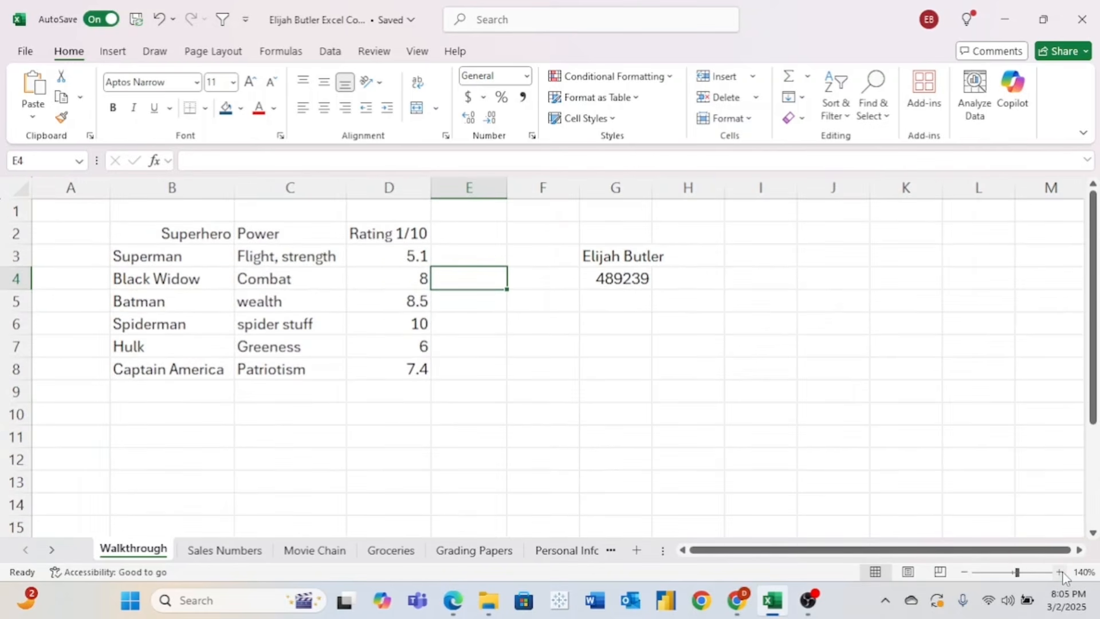
pyautogui.click(1060, 572)
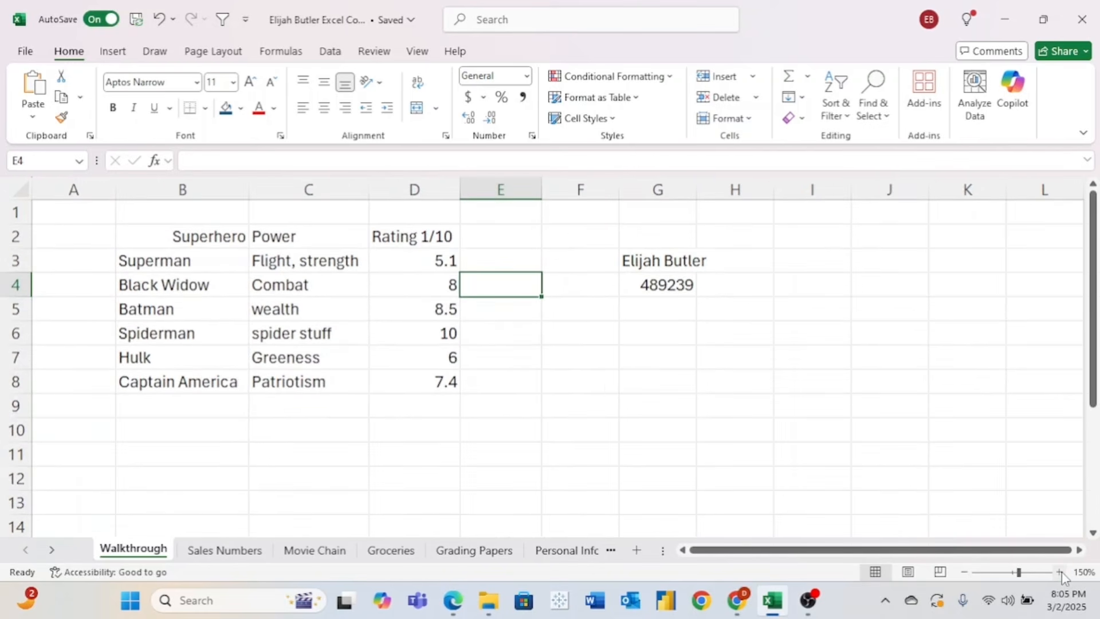
pyautogui.click(964, 573)
pyautogui.click(963, 573)
pyautogui.click(964, 573)
pyautogui.click(963, 573)
pyautogui.click(963, 573)
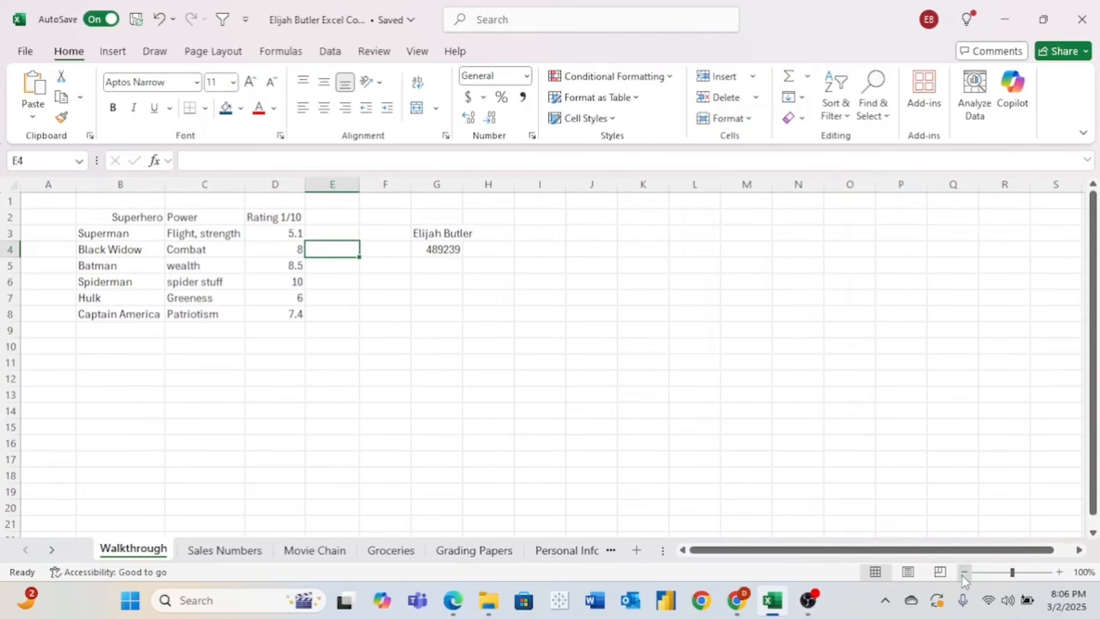
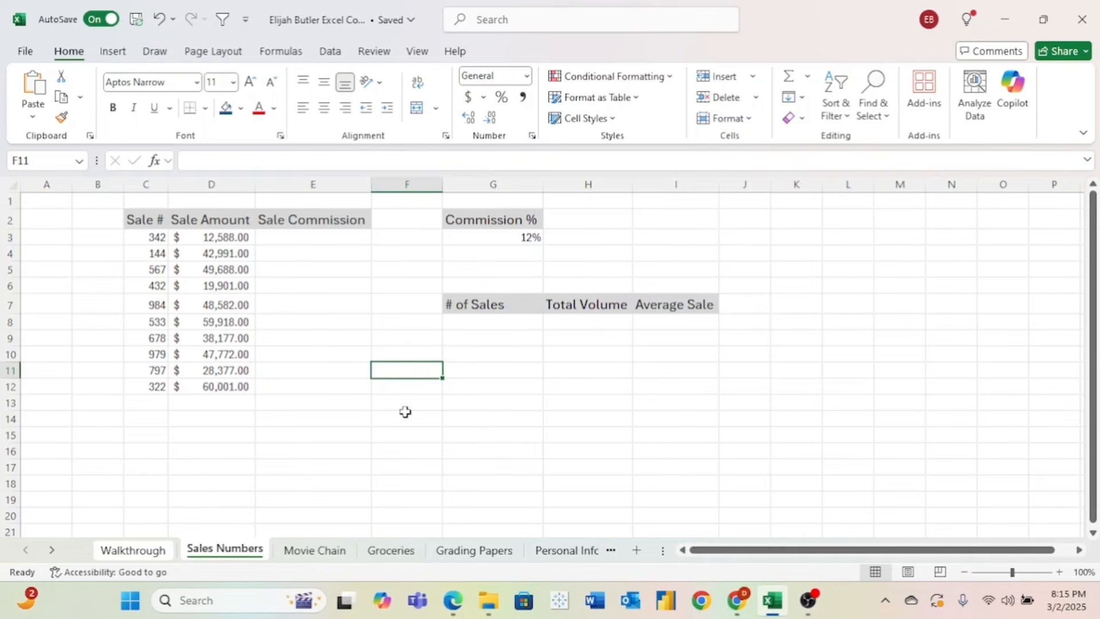
# - Enter the practice formula =D3*3 in empty cell F14
pyautogui.click(405, 414)
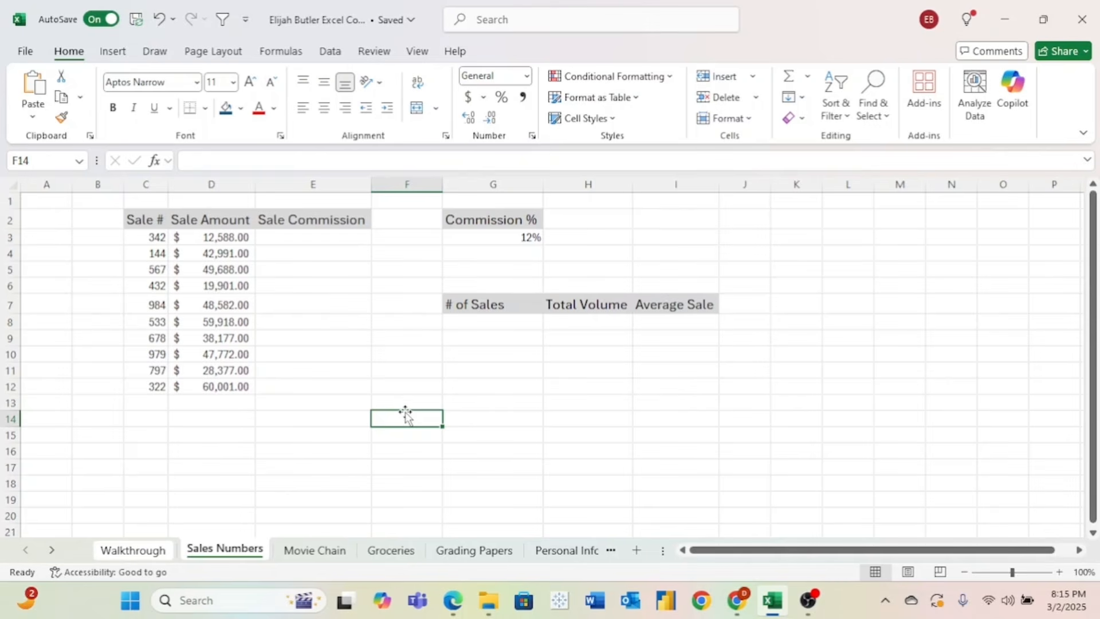
pyautogui.write('=')
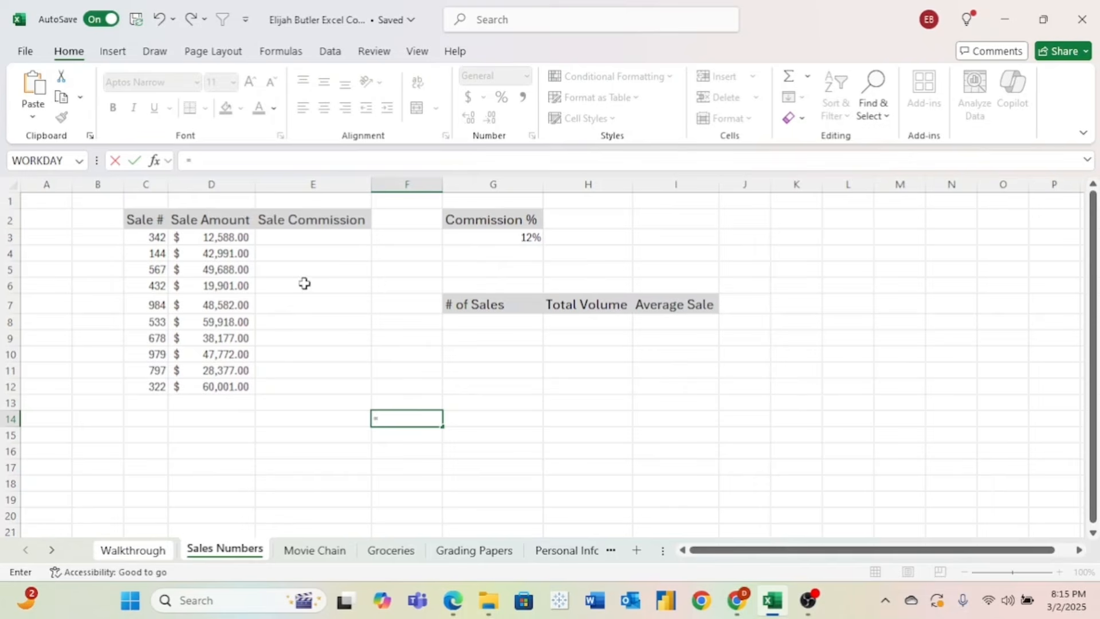
pyautogui.click(241, 238)
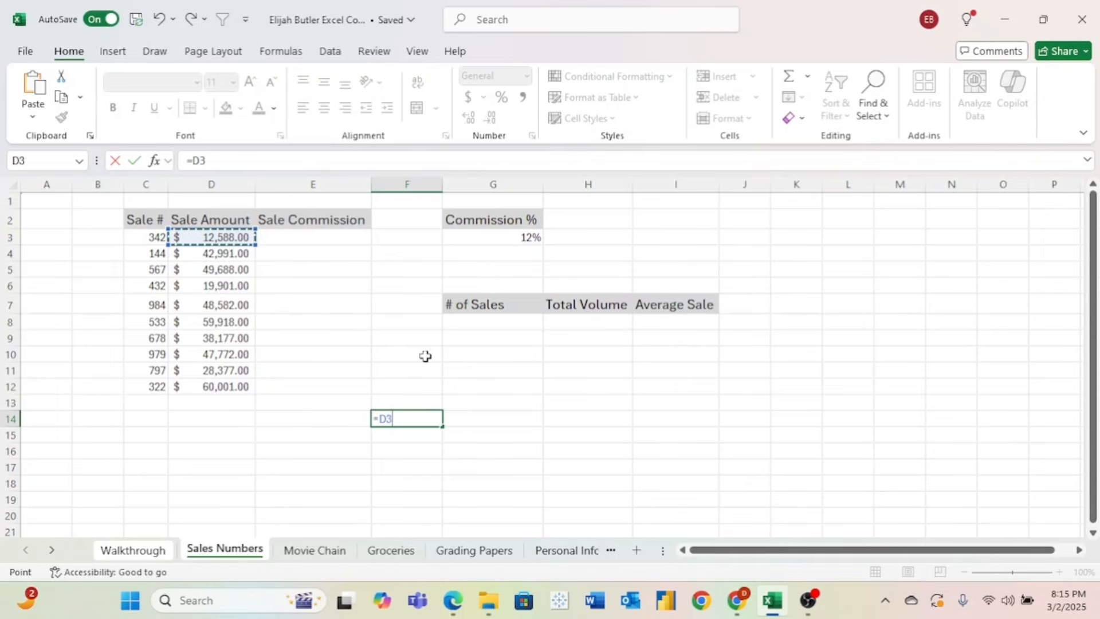
pyautogui.write('*3')
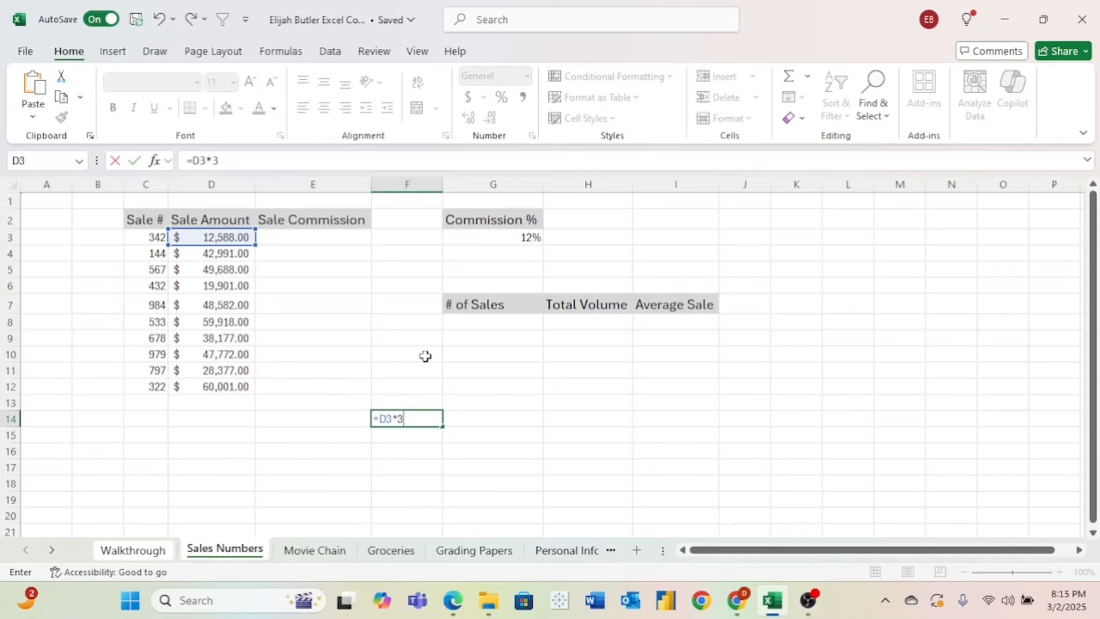
pyautogui.press('Return')
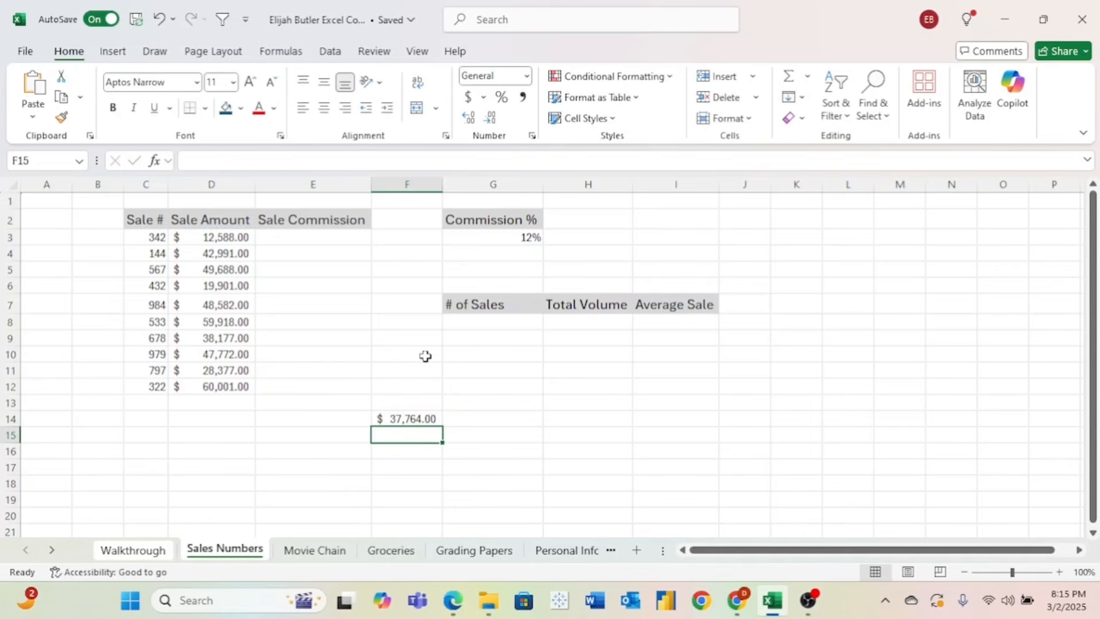
# - Swap the F14 operator to /, then +, then -, leaving =D3-3 showing $12,585.00
pyautogui.doubleClick(427, 418)
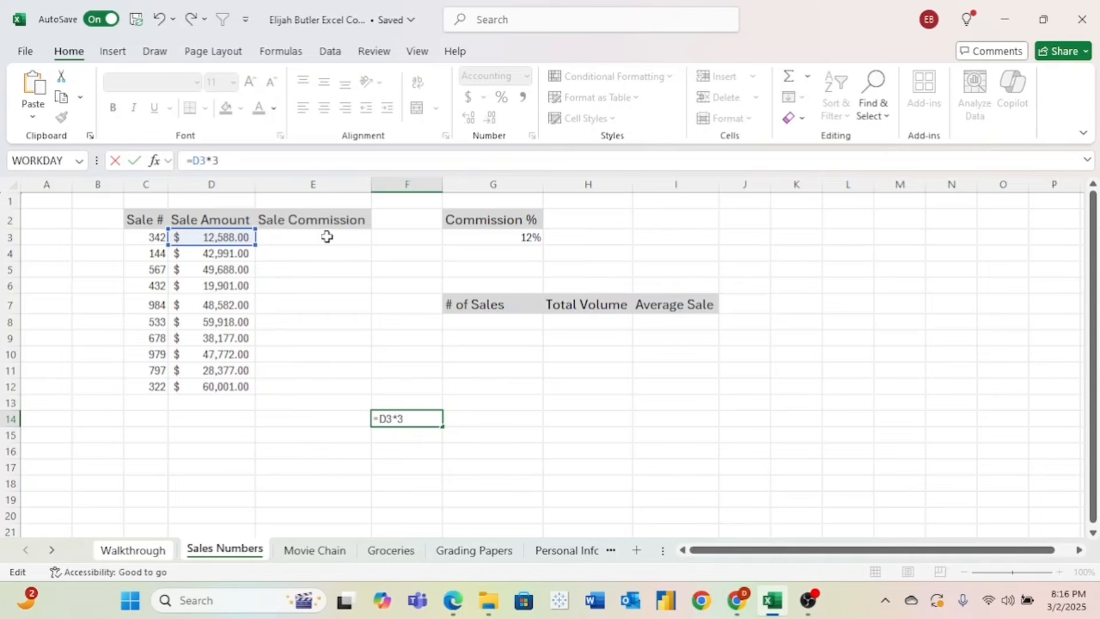
pyautogui.press('BackSpace')
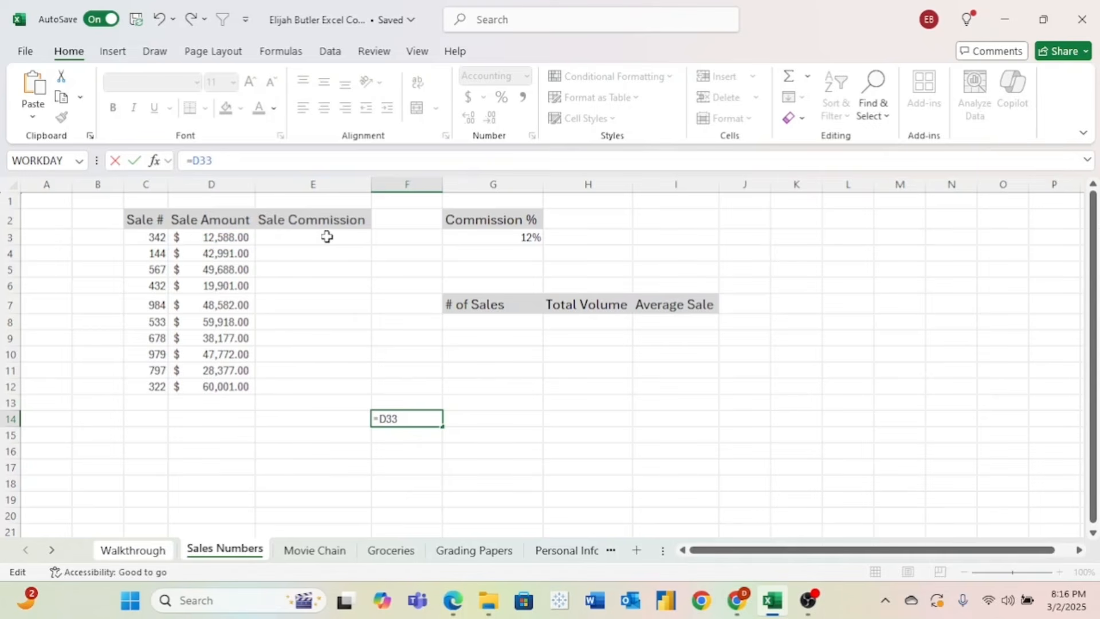
pyautogui.write('/')
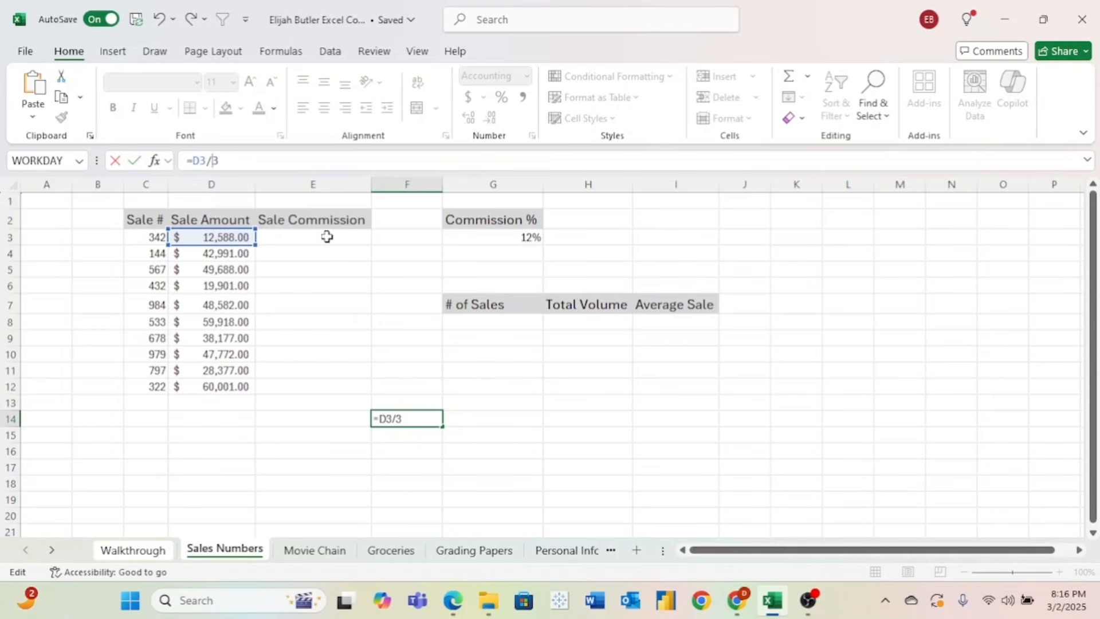
pyautogui.press('Num_Lock')
pyautogui.press('BackSpace')
pyautogui.write('+')
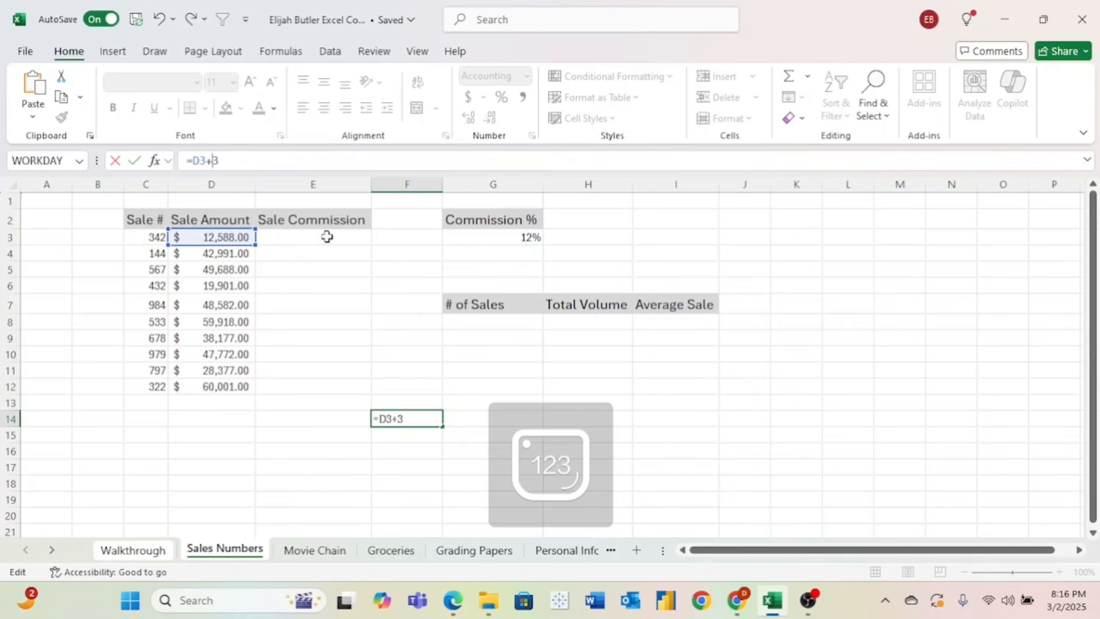
pyautogui.press('BackSpace')
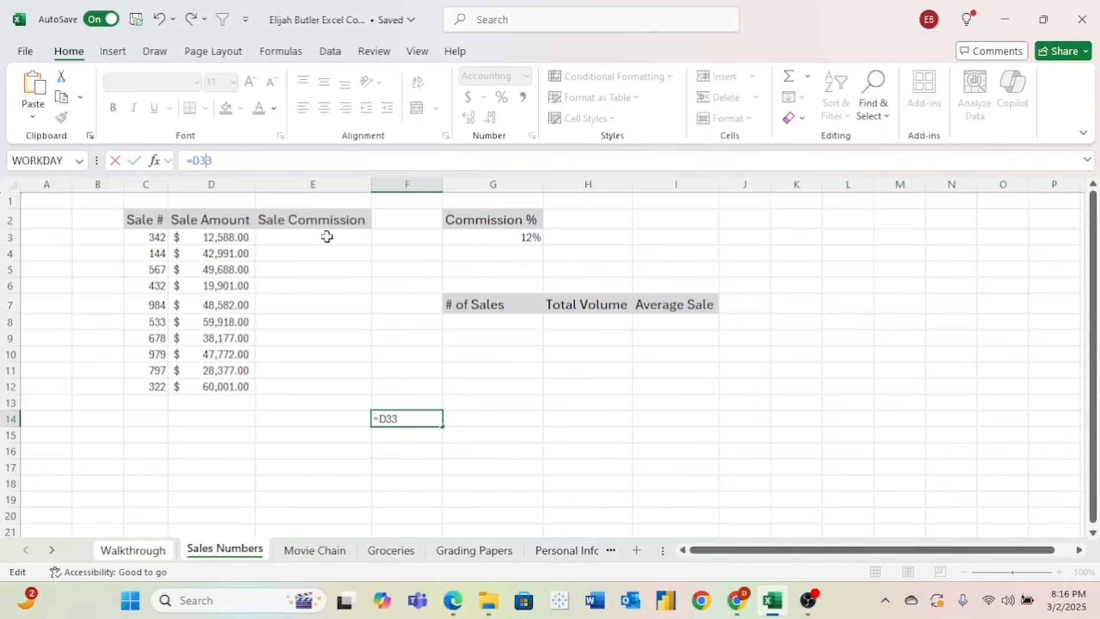
pyautogui.write('-')
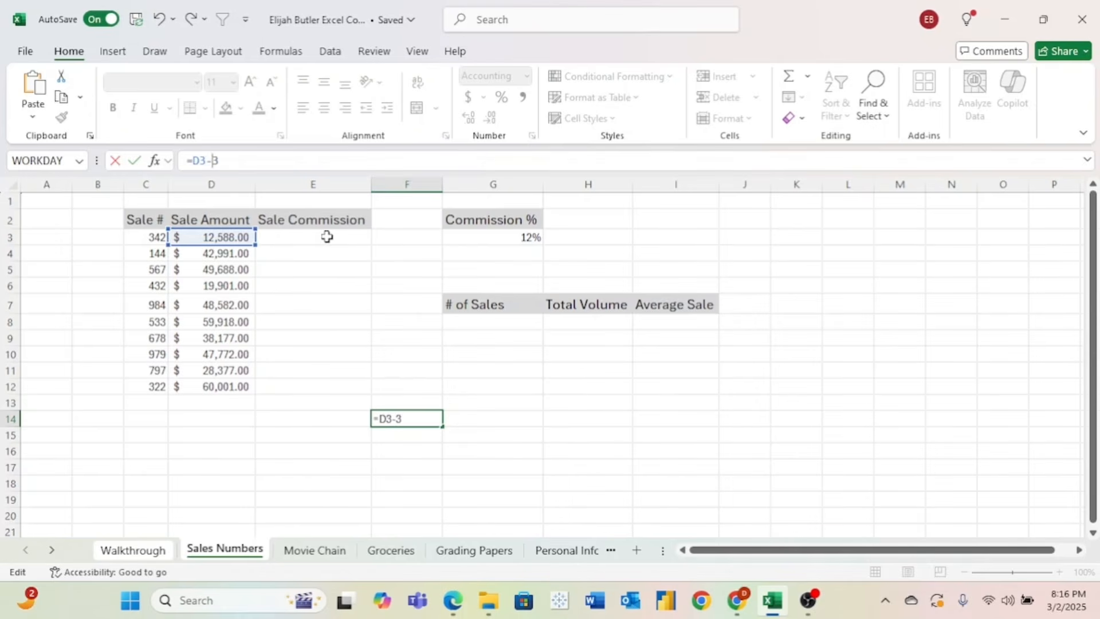
pyautogui.press('Return')
pyautogui.click(393, 419)
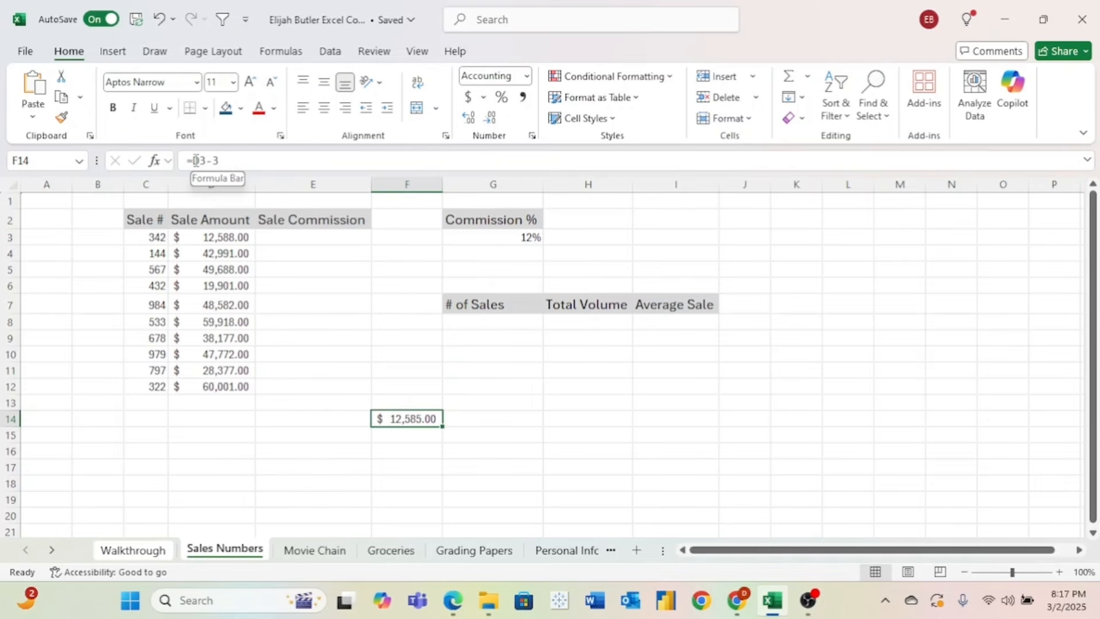
pyautogui.click(196, 160)
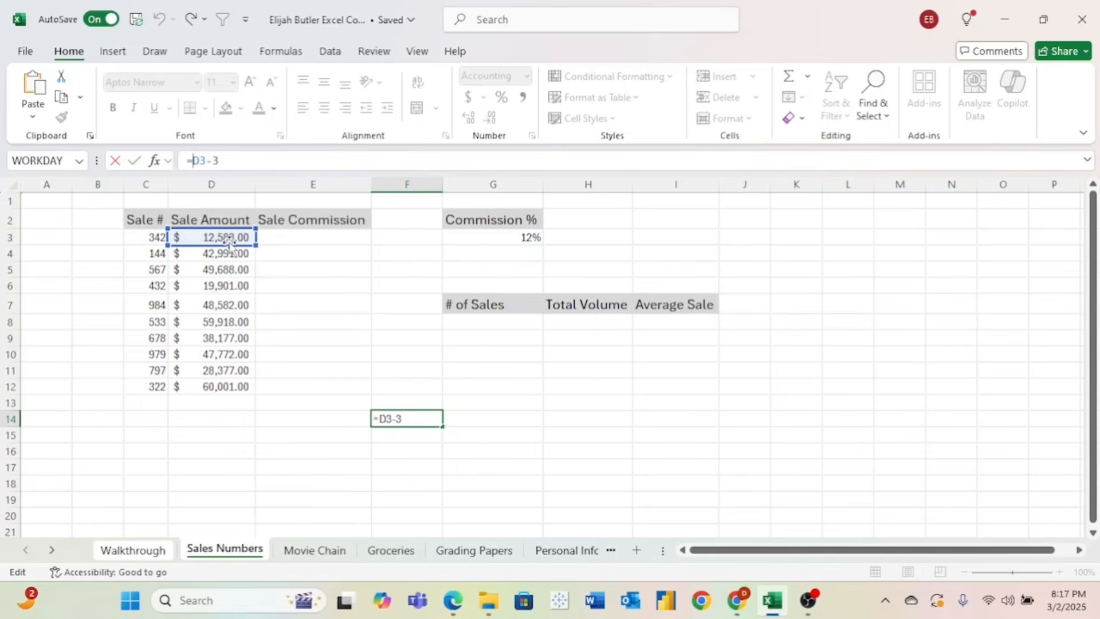
# - Discard the practice formula so F14 is empty, moving to cell G16
pyautogui.press('Escape')
pyautogui.click(539, 453)
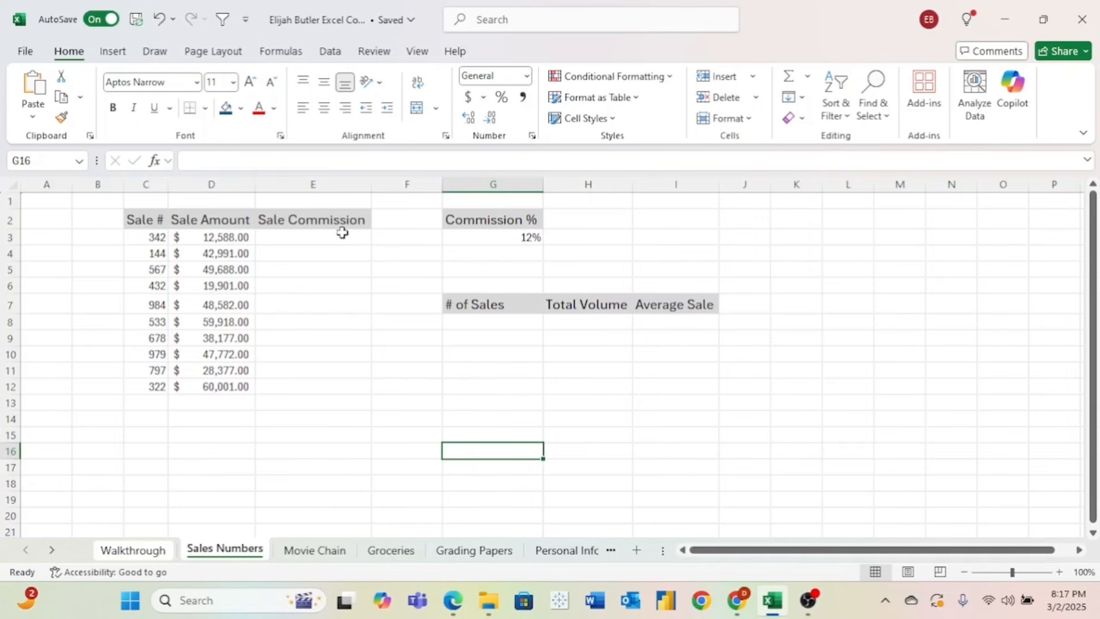
# - Enter =COUNT(C3:C12) in G8 under # of Sales, giving 10
pyautogui.click(493, 322)
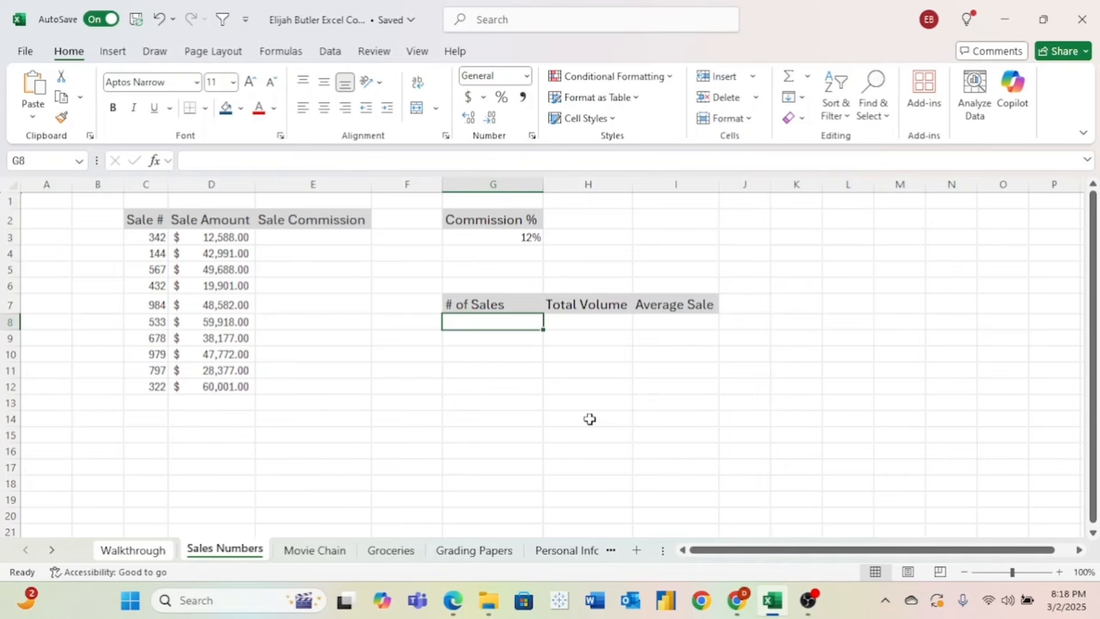
pyautogui.write('=')
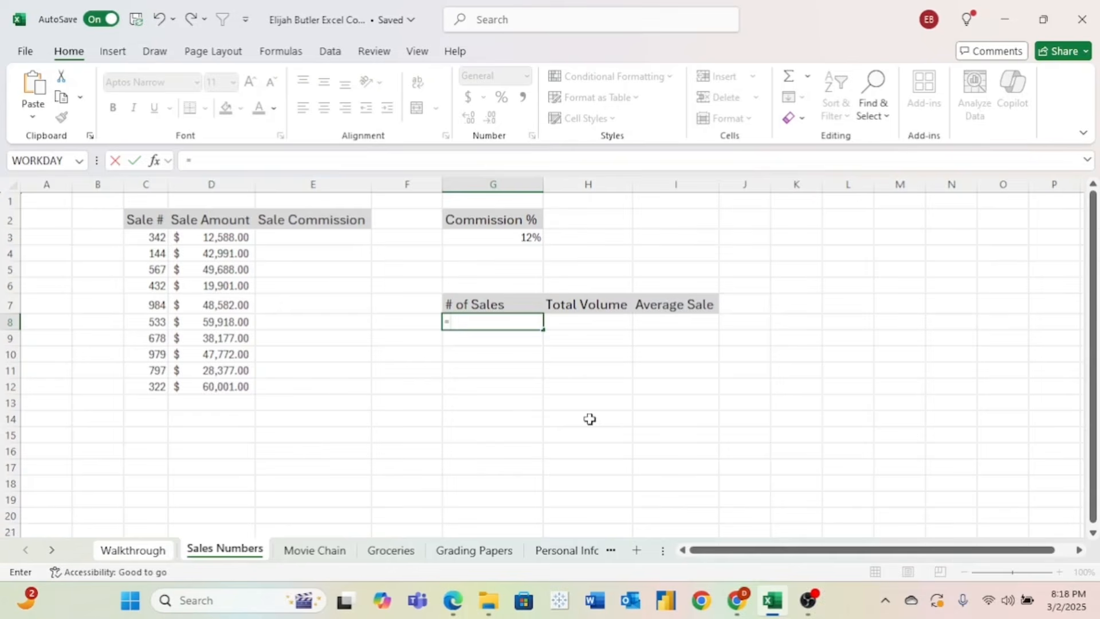
pyautogui.write('count')
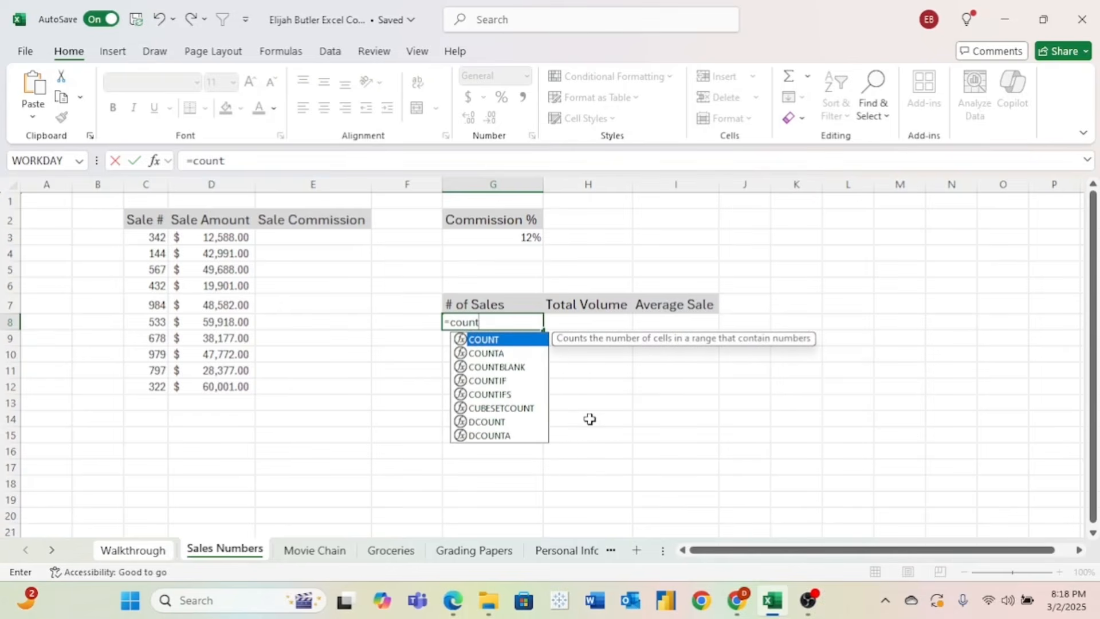
pyautogui.write('(')
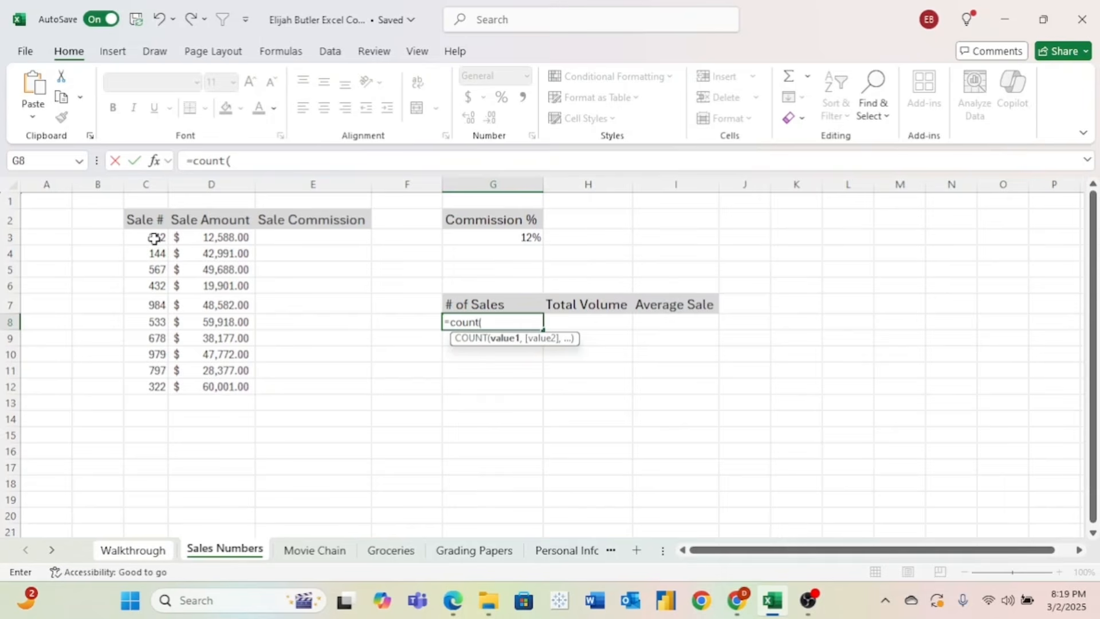
pyautogui.click(154, 238)
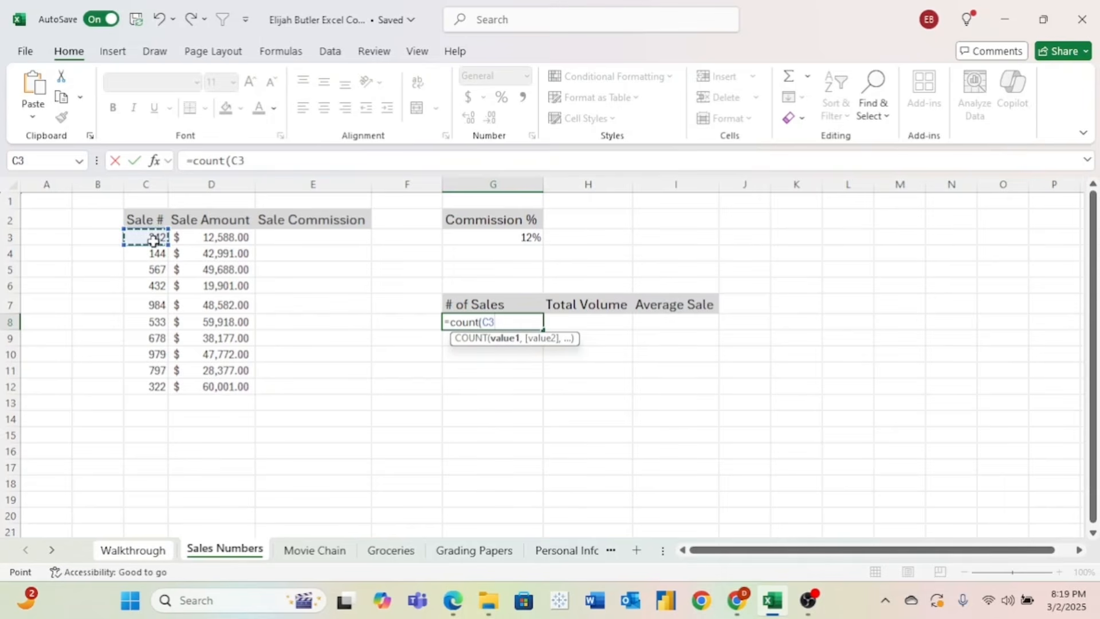
pyautogui.moveTo(154, 238); pyautogui.dragTo(158, 385)
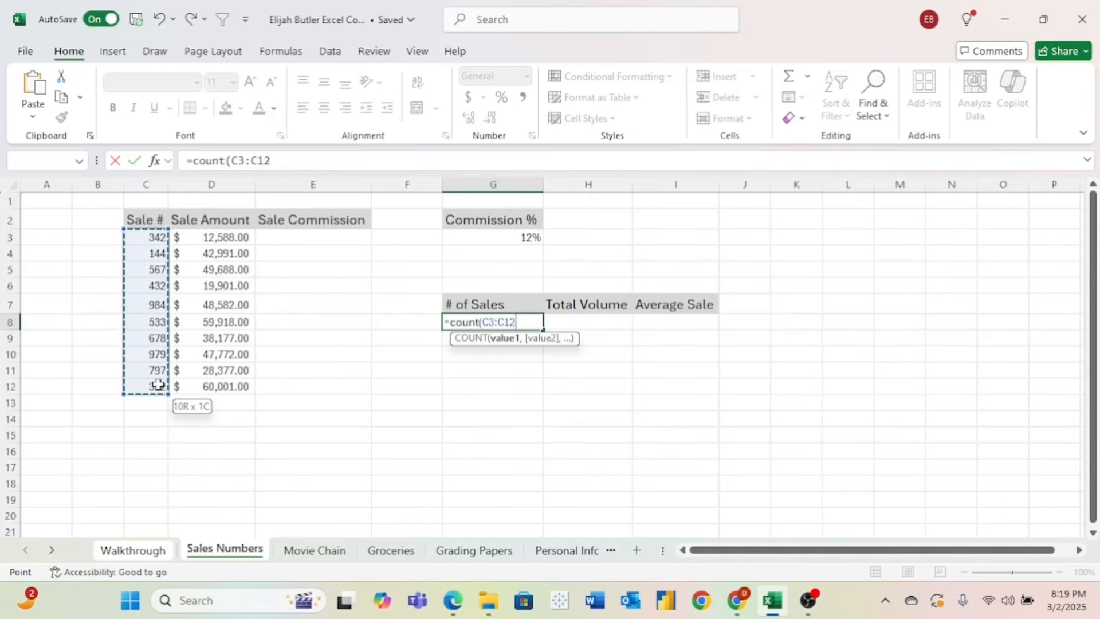
pyautogui.press('Return')
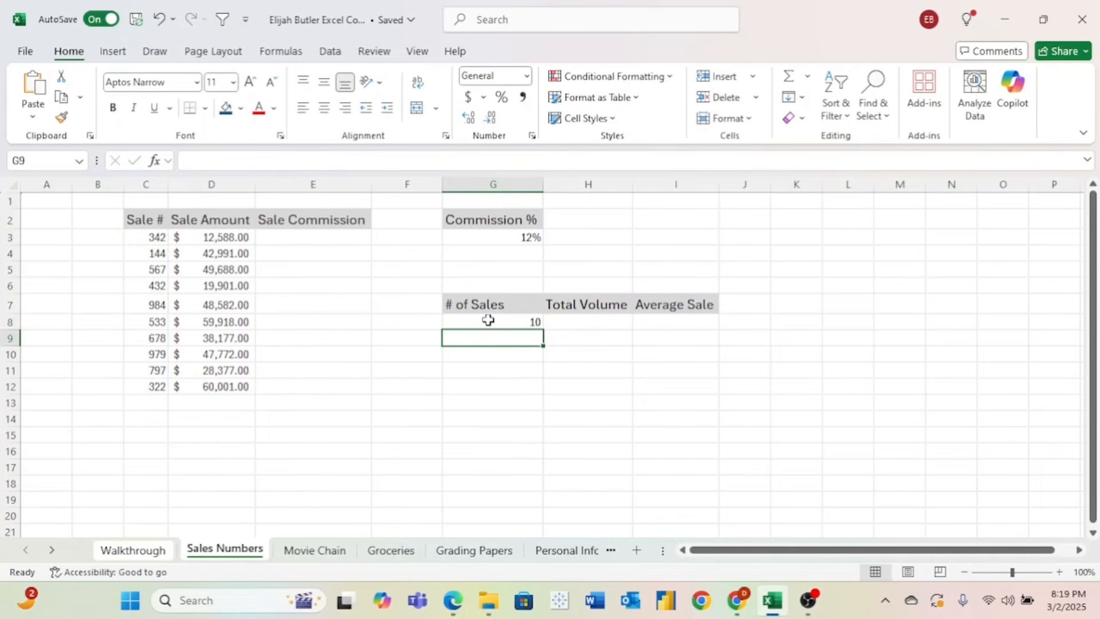
pyautogui.click(605, 327)
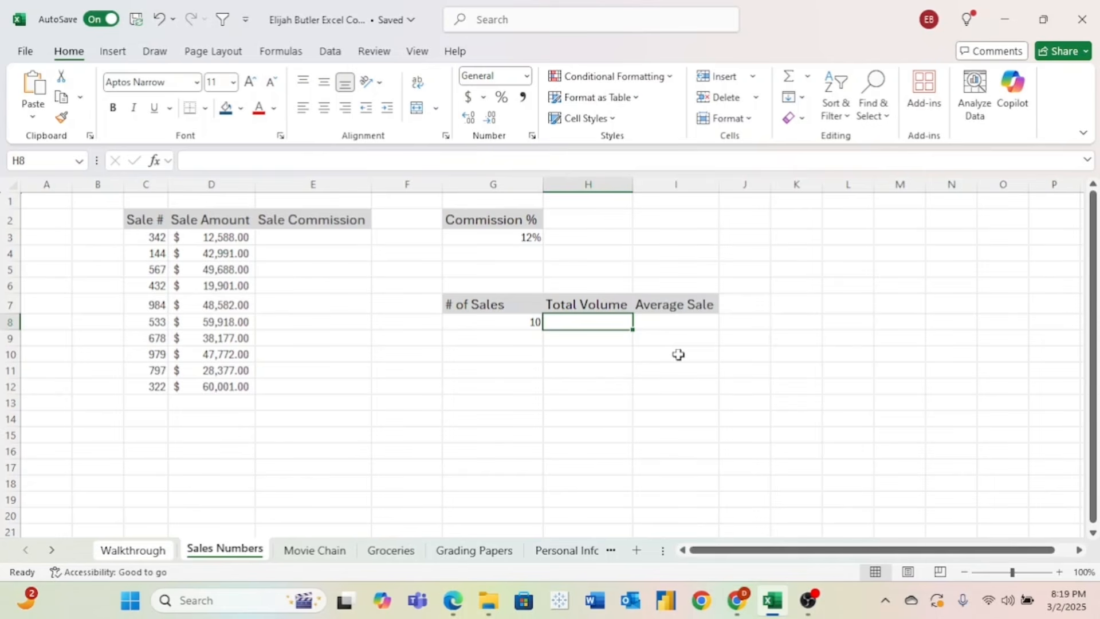
# - Enter =SUM(D3:D12) in H8 under Total Volume, giving $407,995.00
pyautogui.write('=')
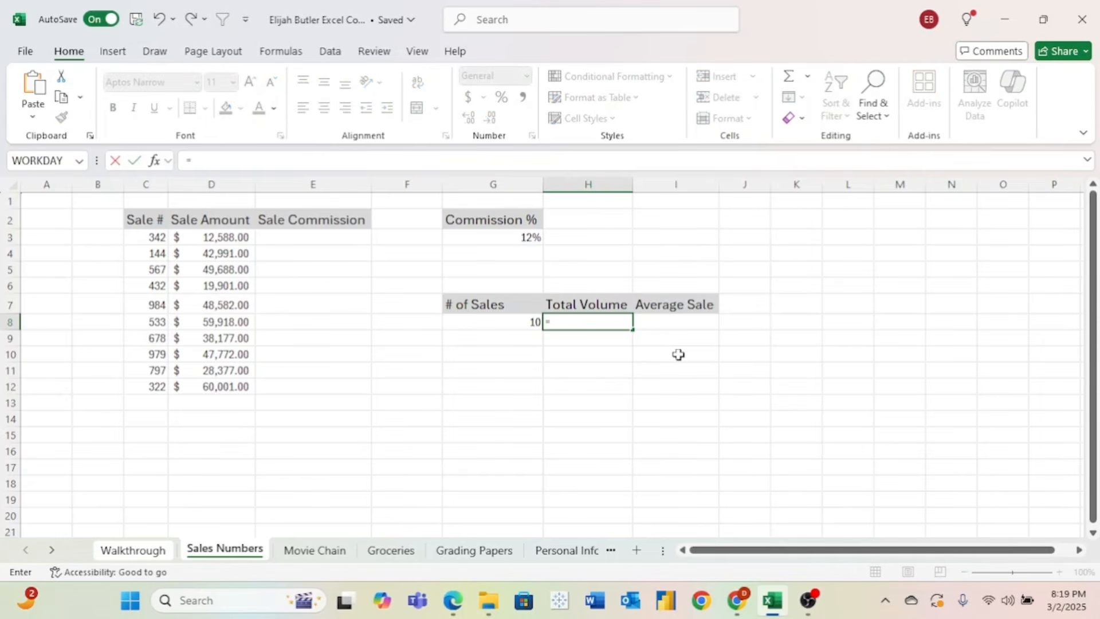
pyautogui.write('sum')
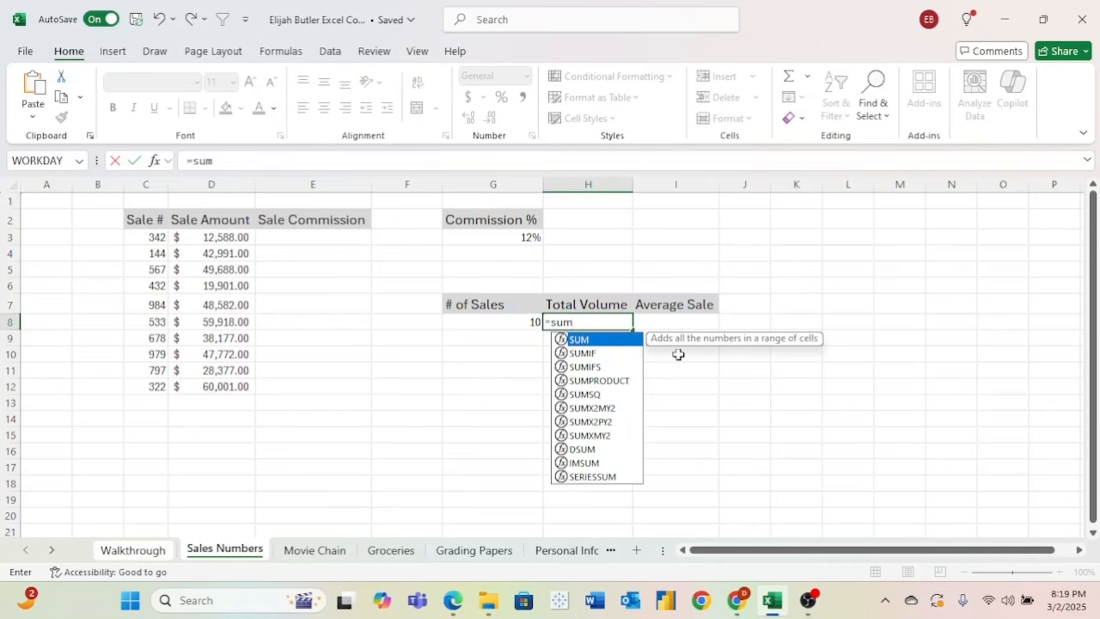
pyautogui.write('(')
pyautogui.click(219, 237)
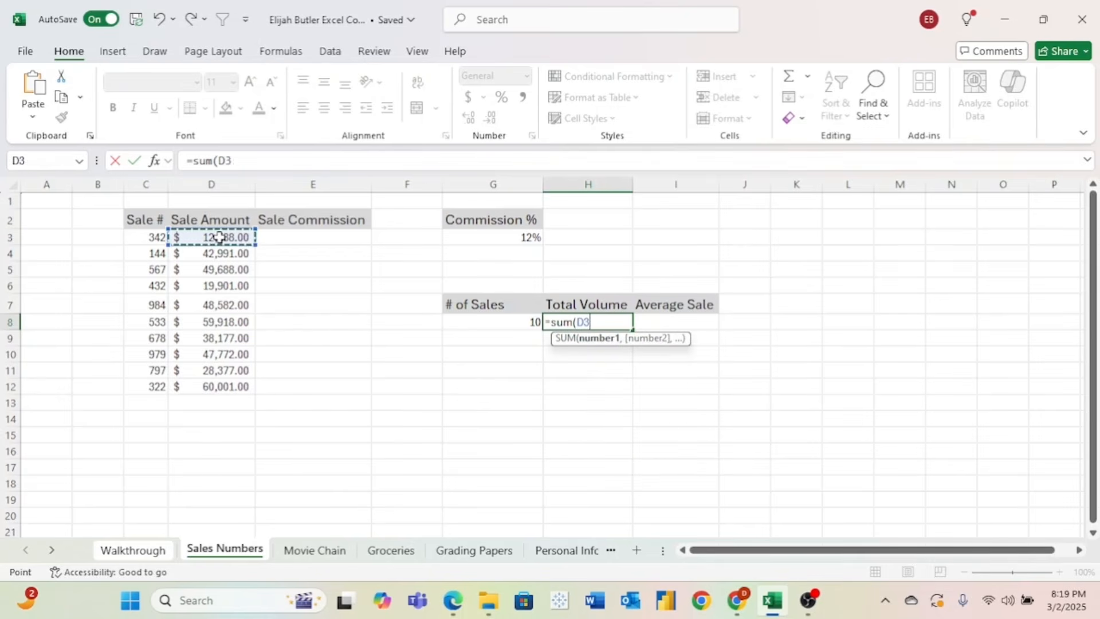
pyautogui.moveTo(220, 238); pyautogui.dragTo(230, 387)
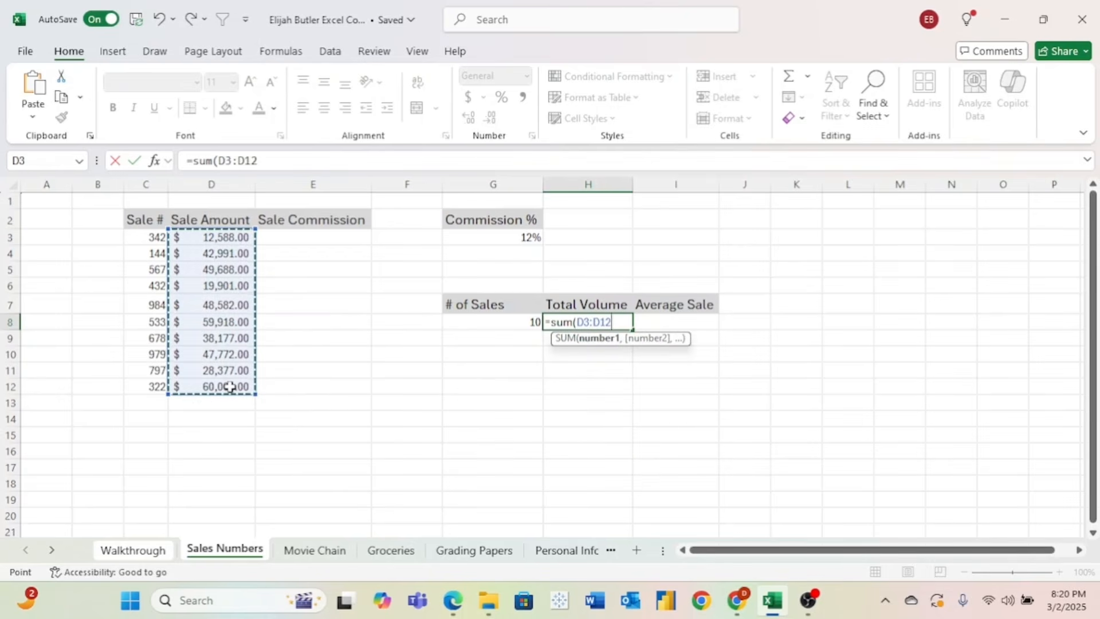
pyautogui.press('Return')
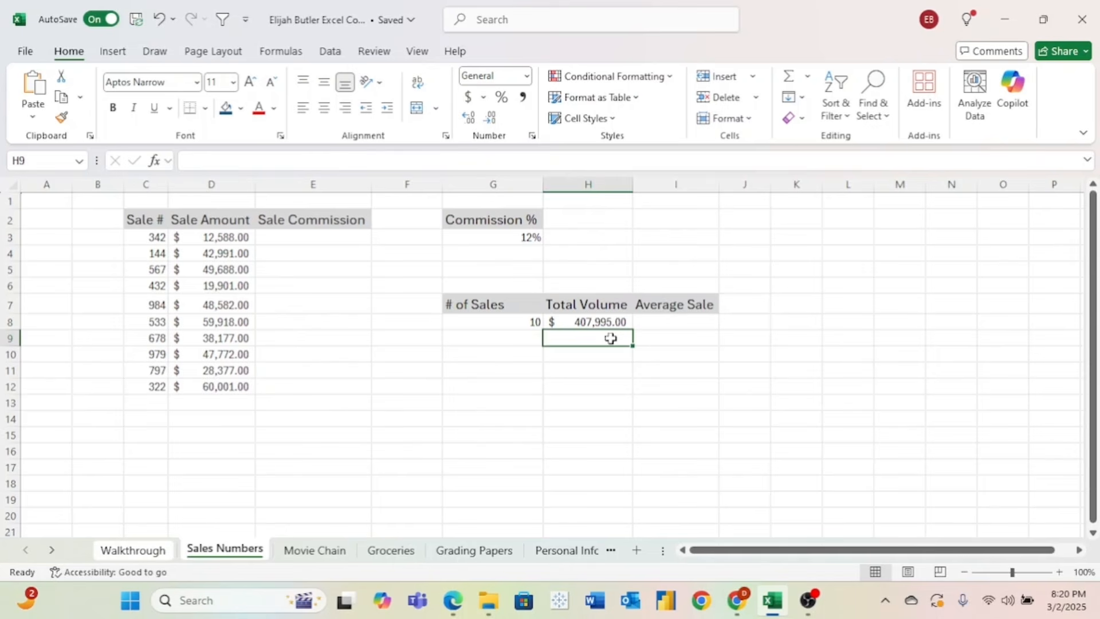
pyautogui.click(660, 322)
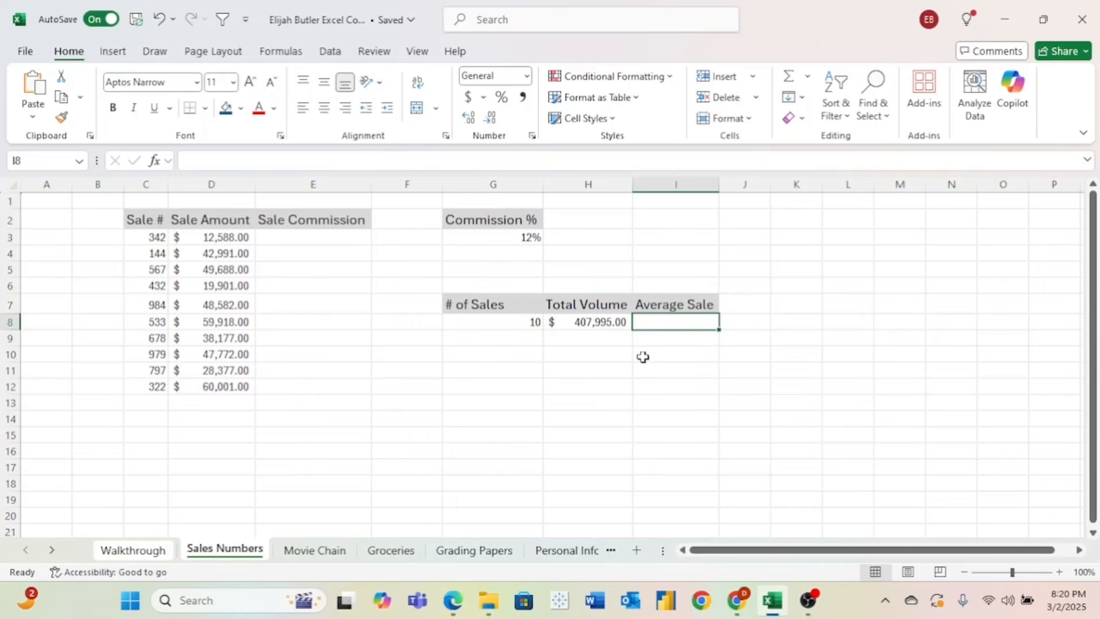
# - Enter =AVERAGE(D3:D12) in I8 under Average Sale, giving $40,799.50
pyautogui.write('=ava')
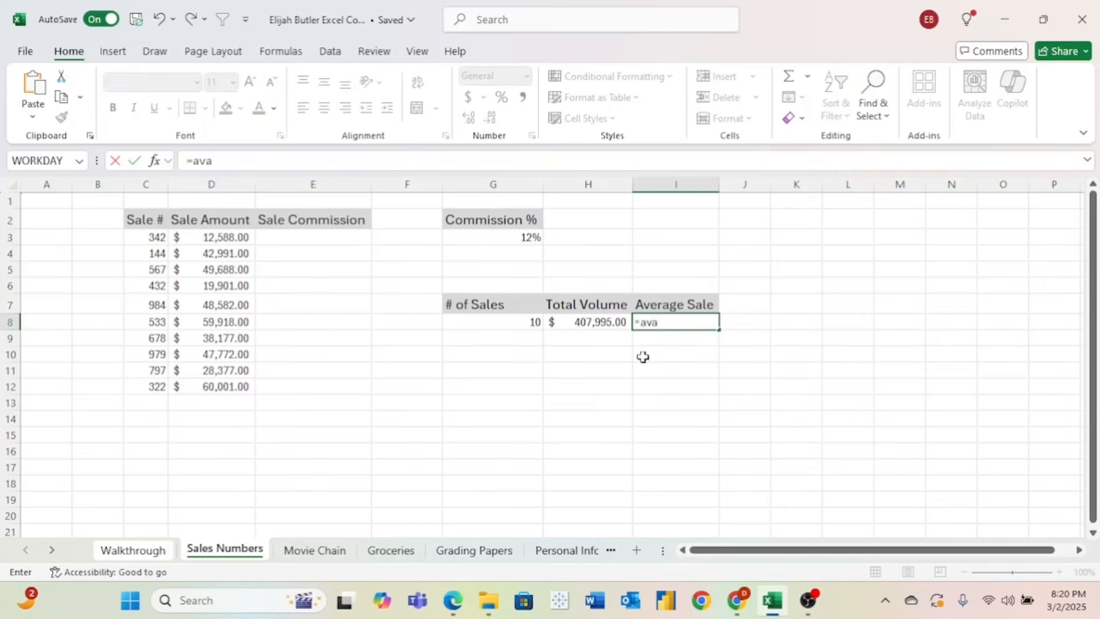
pyautogui.press('BackSpace')
pyautogui.write('erage')
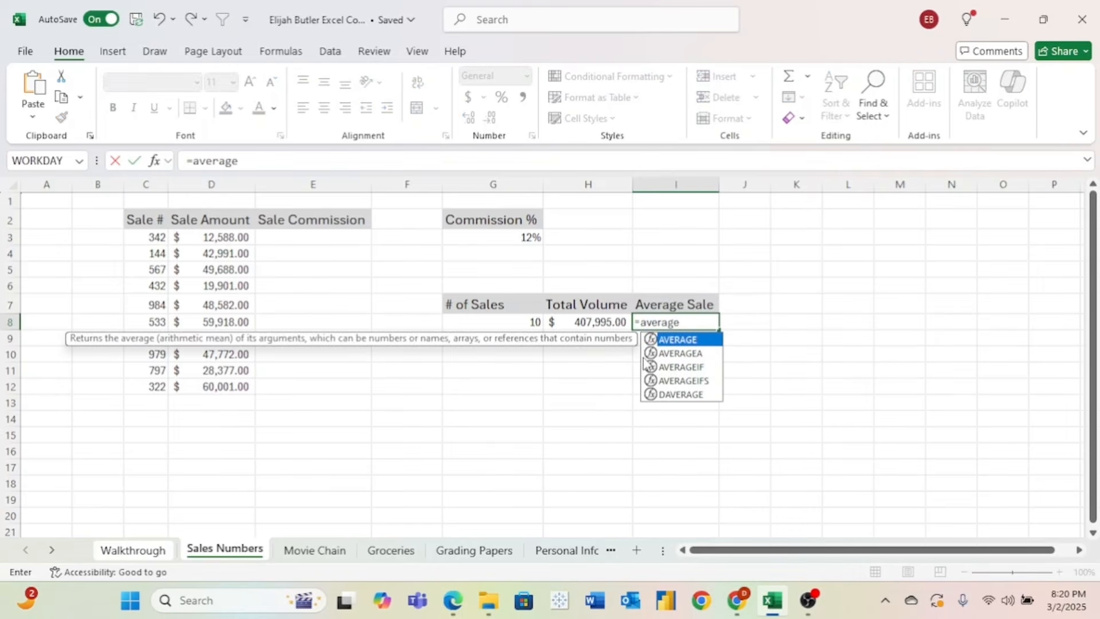
pyautogui.write('(')
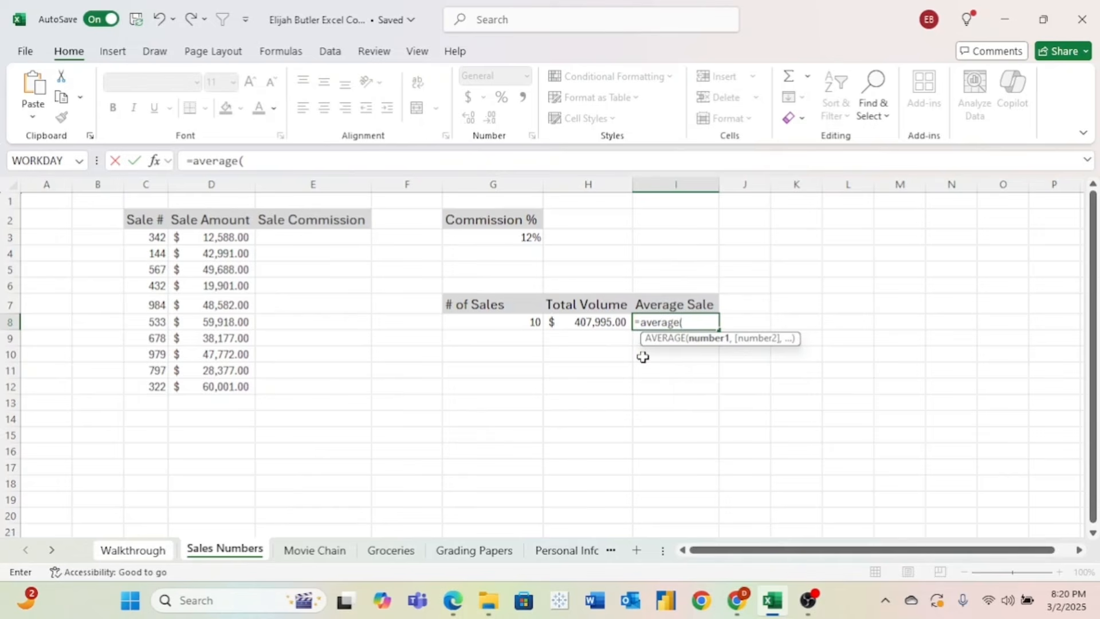
pyautogui.moveTo(229, 238); pyautogui.dragTo(235, 385)
pyautogui.press('Return')
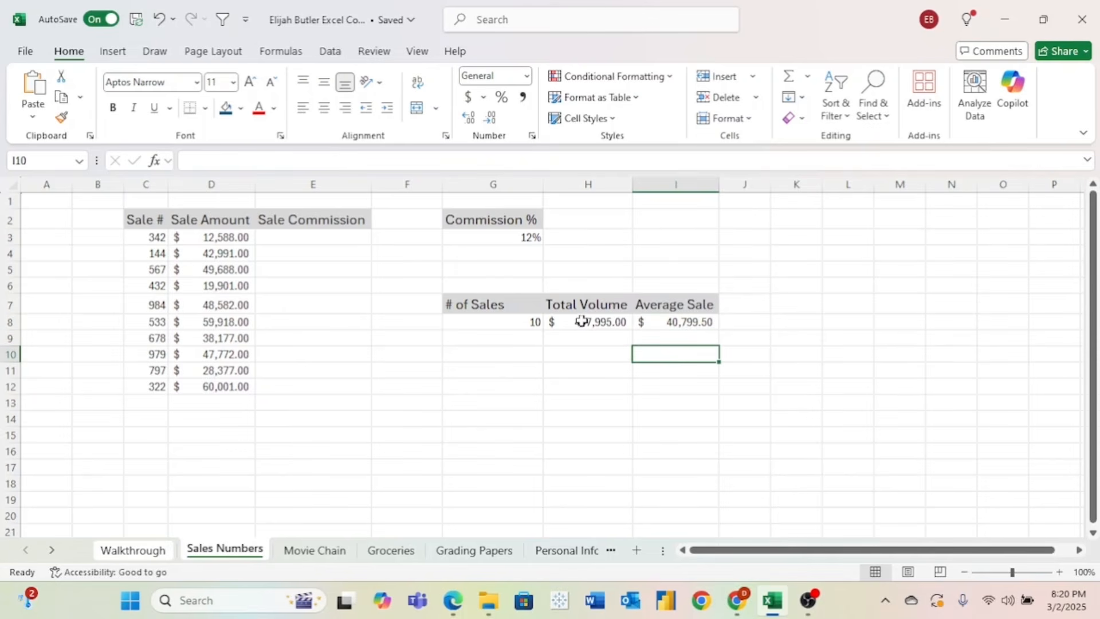
pyautogui.click(513, 320)
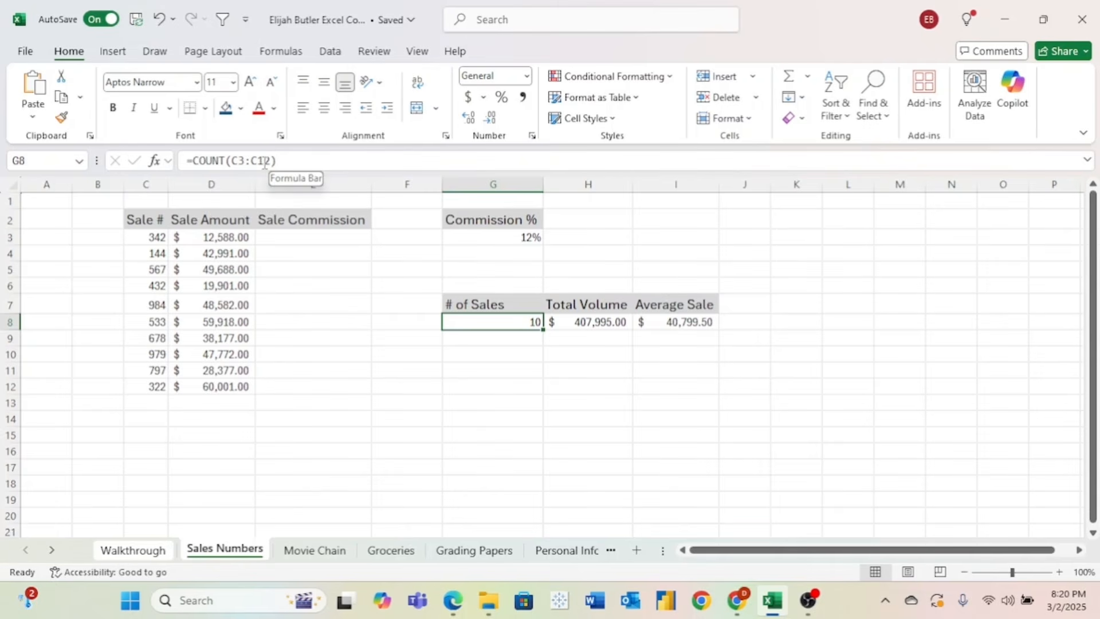
pyautogui.click(146, 402)
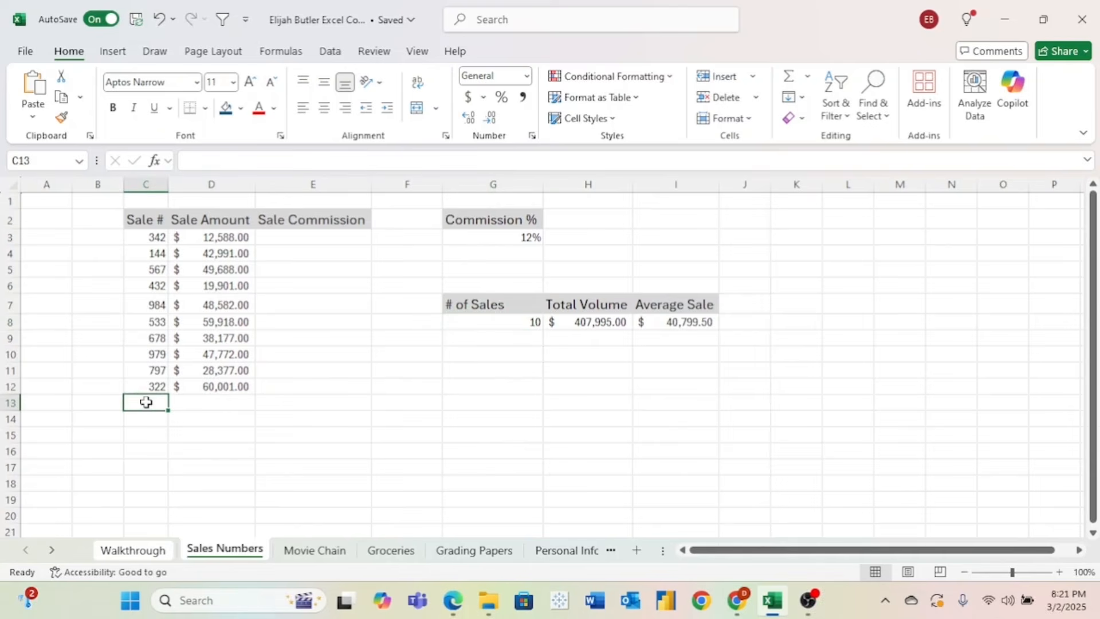
pyautogui.write('465')
pyautogui.click(206, 409)
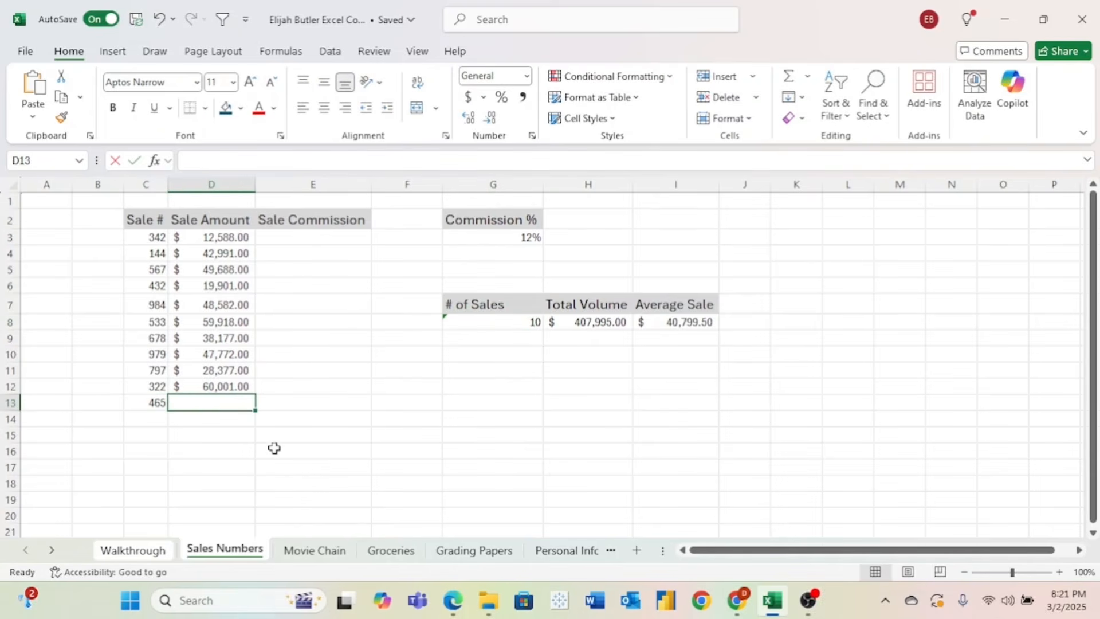
pyautogui.write('40,')
pyautogui.write('0000')
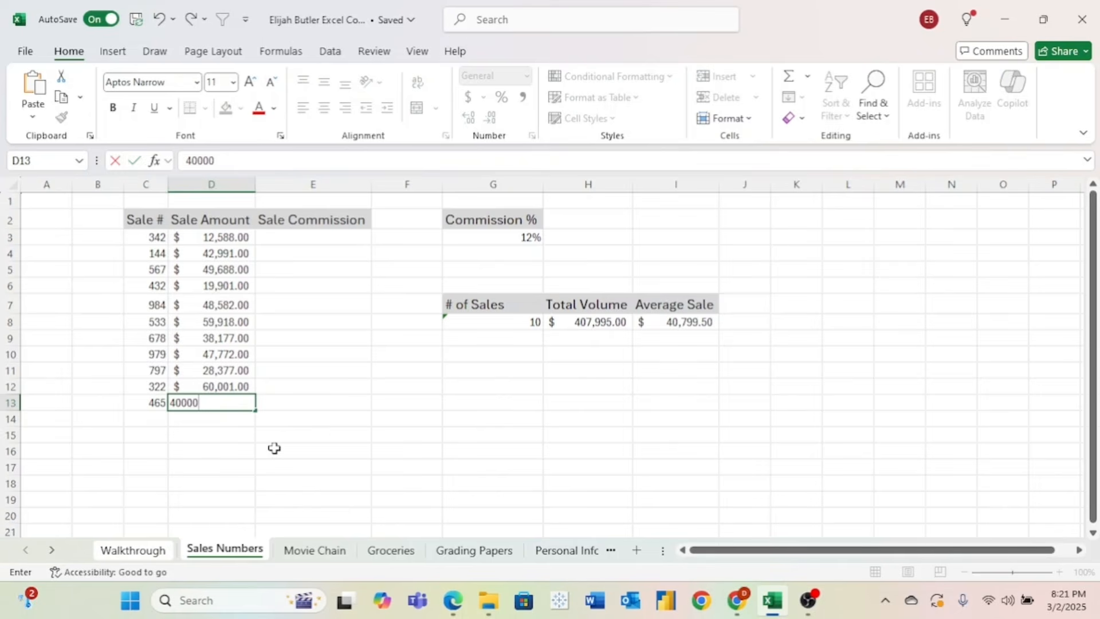
pyautogui.click(579, 401)
pyautogui.click(504, 321)
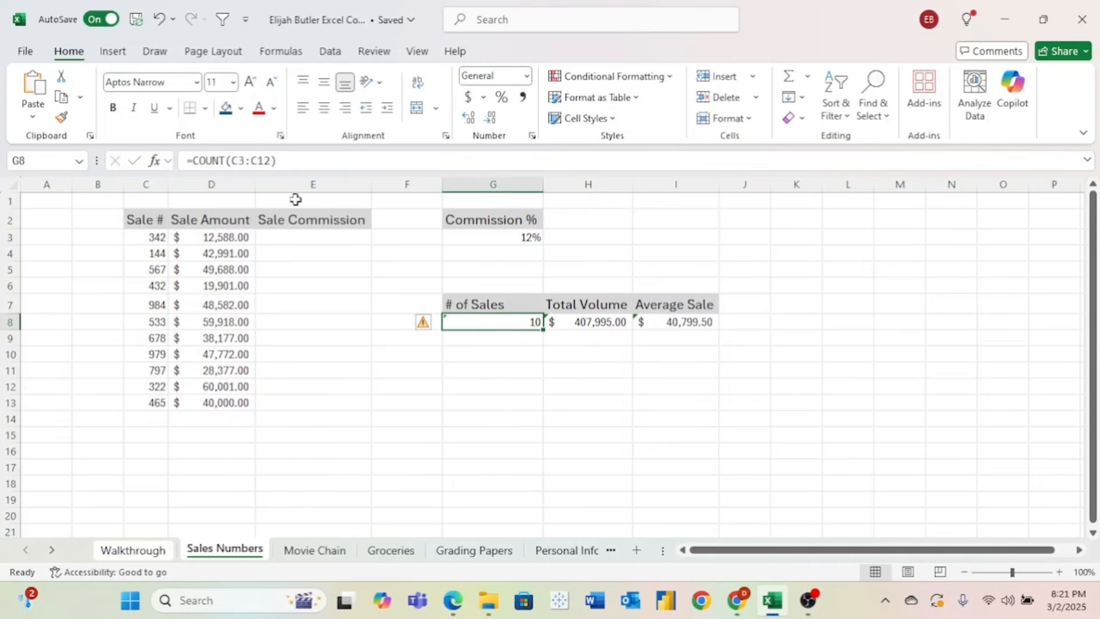
pyautogui.click(272, 161)
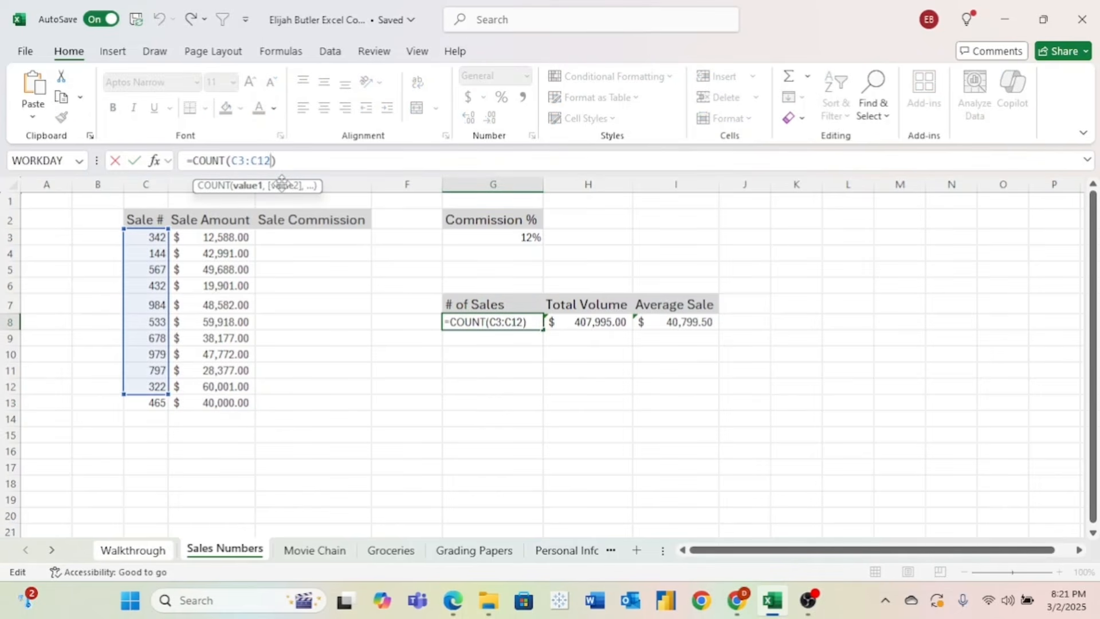
pyautogui.press('BackSpace')
pyautogui.write('3')
pyautogui.press('Return')
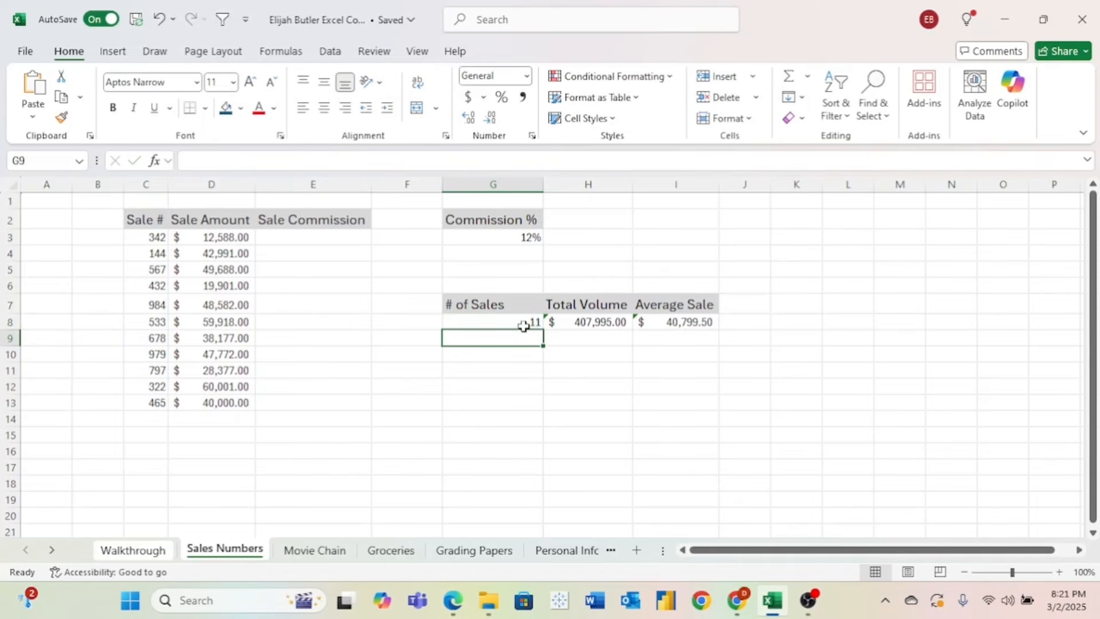
pyautogui.click(10, 403)
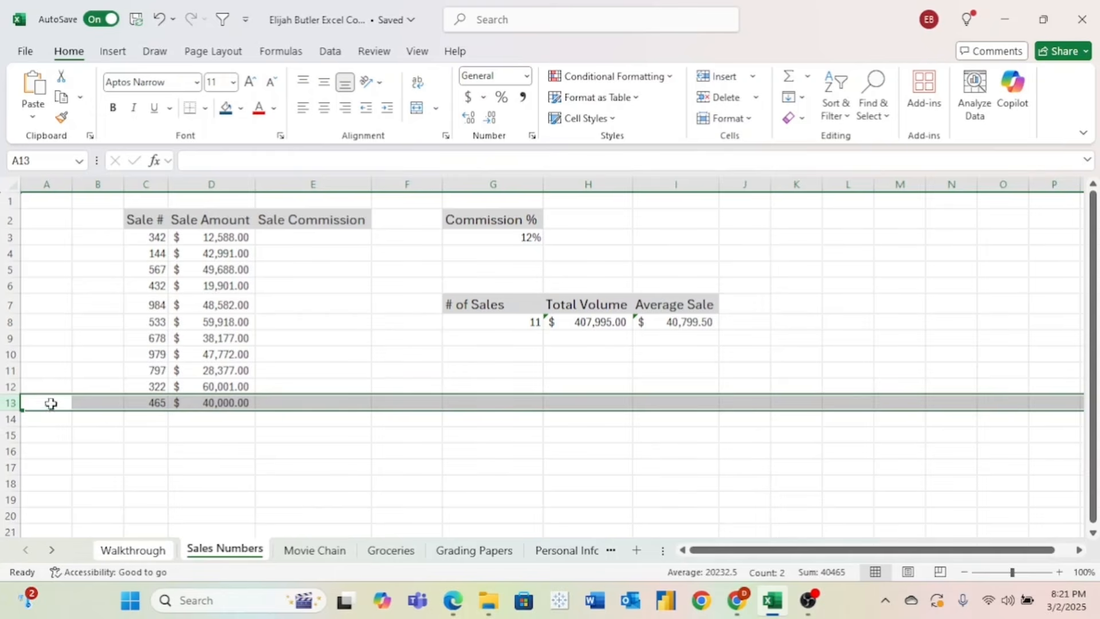
pyautogui.rightClick(3, 403)
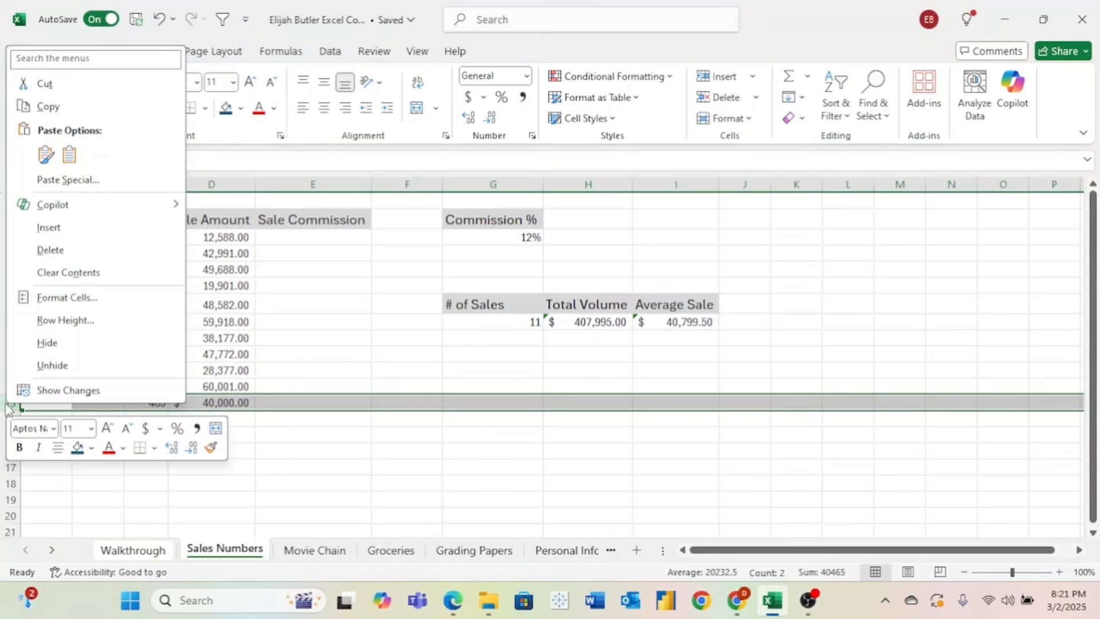
pyautogui.click(90, 250)
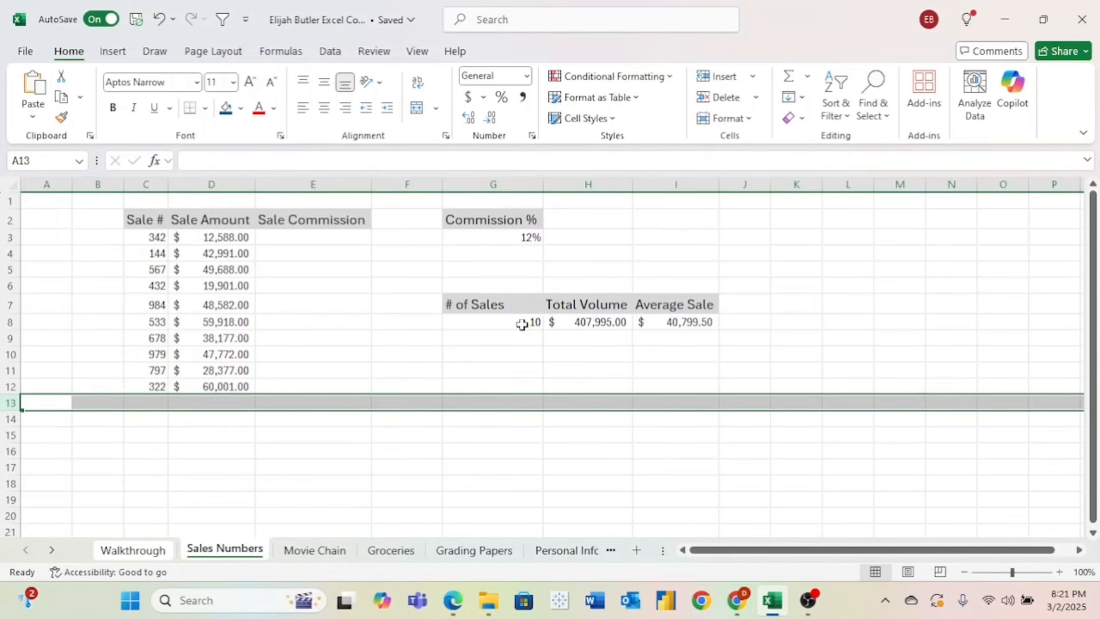
# - Enter =D3*G3 in E3 for the first sale commission, giving $1,510.56
pyautogui.click(433, 350)
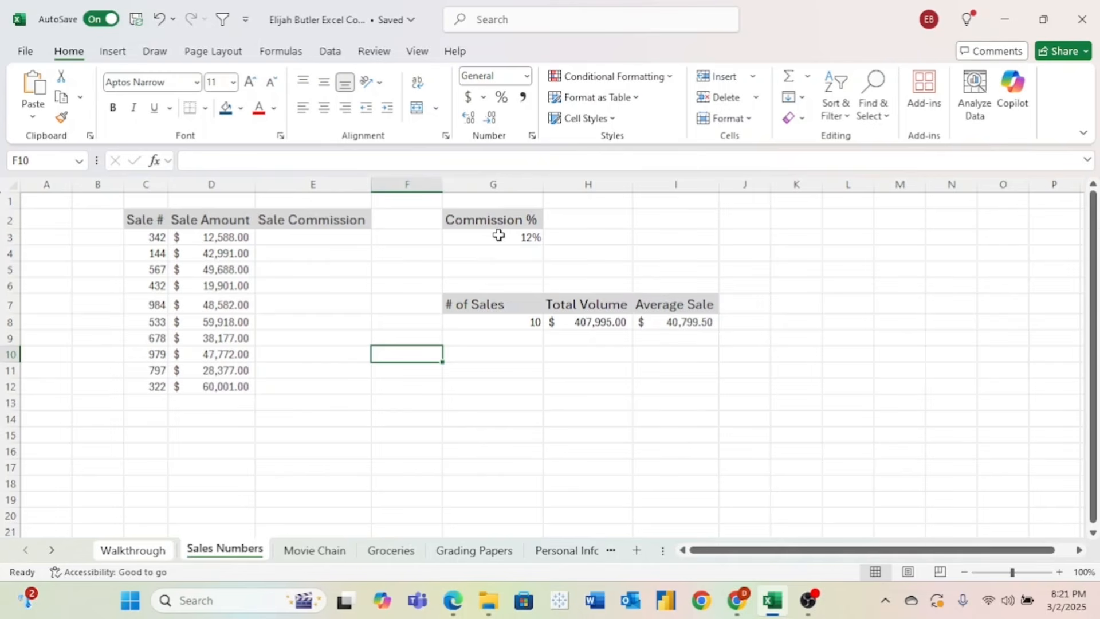
pyautogui.click(354, 236)
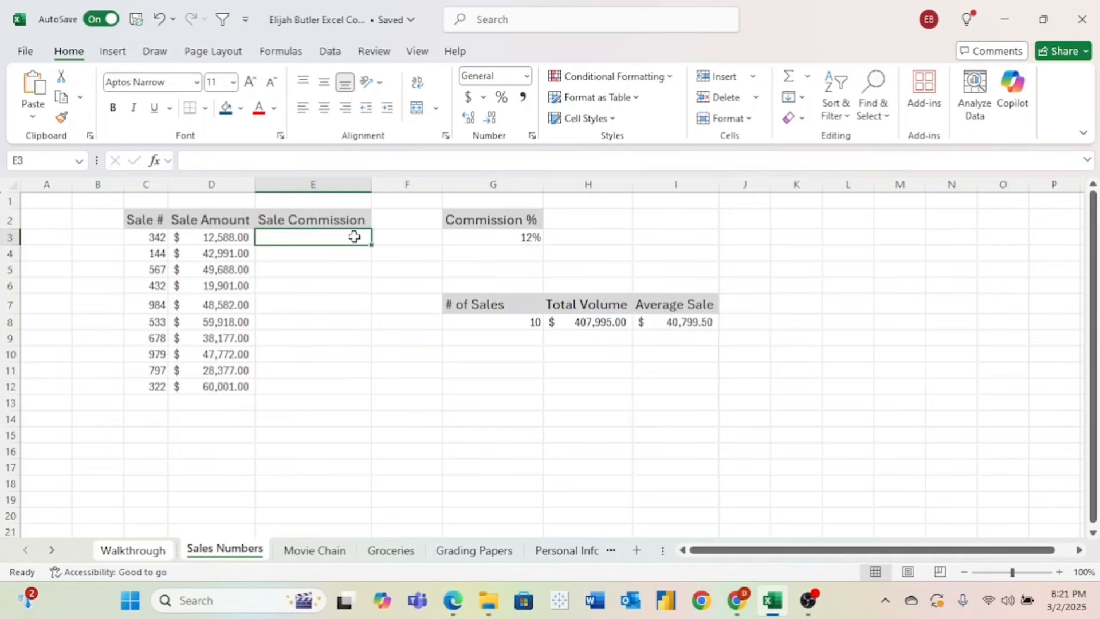
pyautogui.write('=')
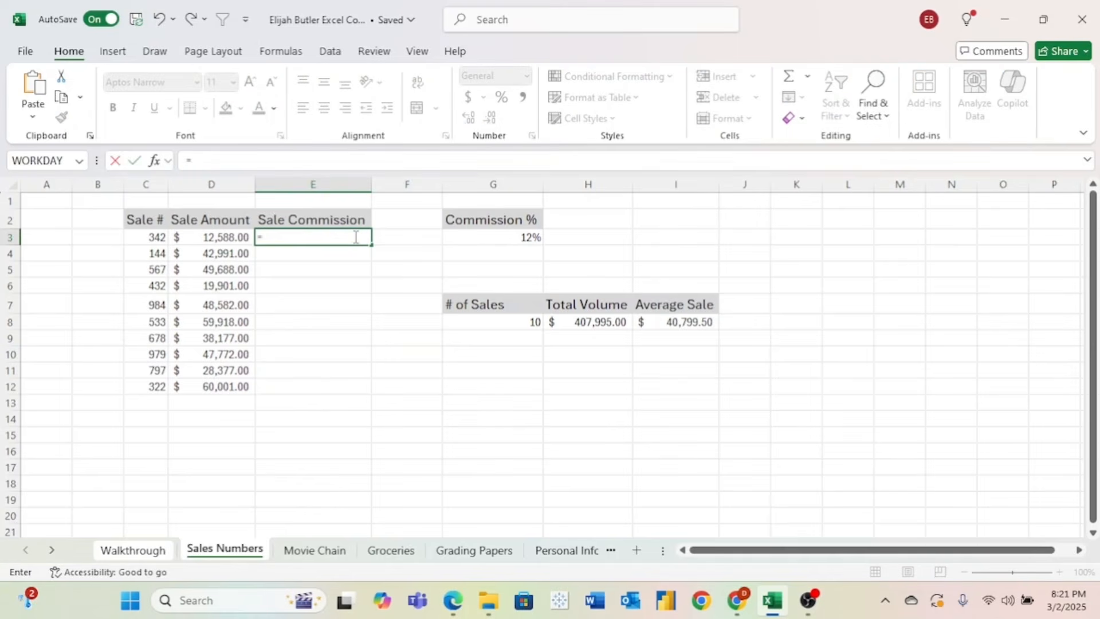
pyautogui.click(237, 237)
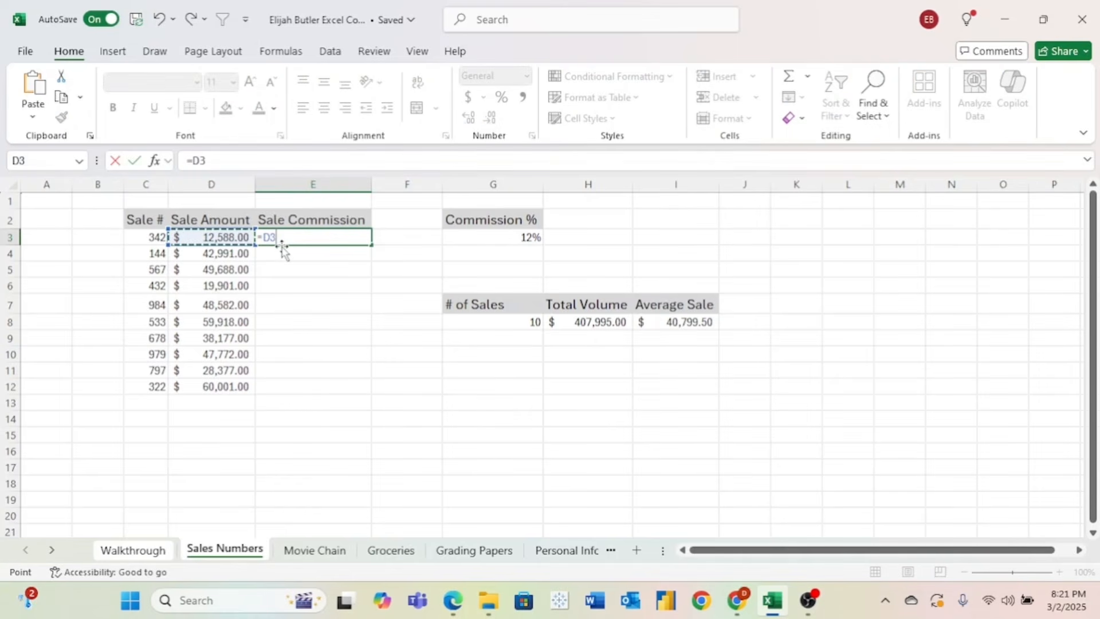
pyautogui.write('*')
pyautogui.click(480, 237)
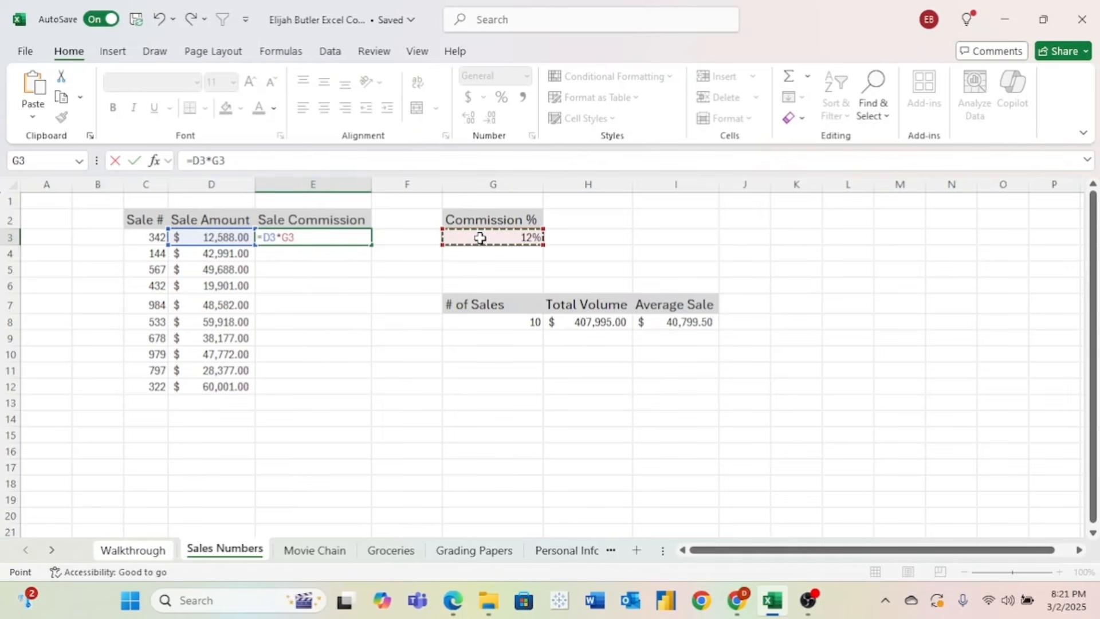
pyautogui.press('Return')
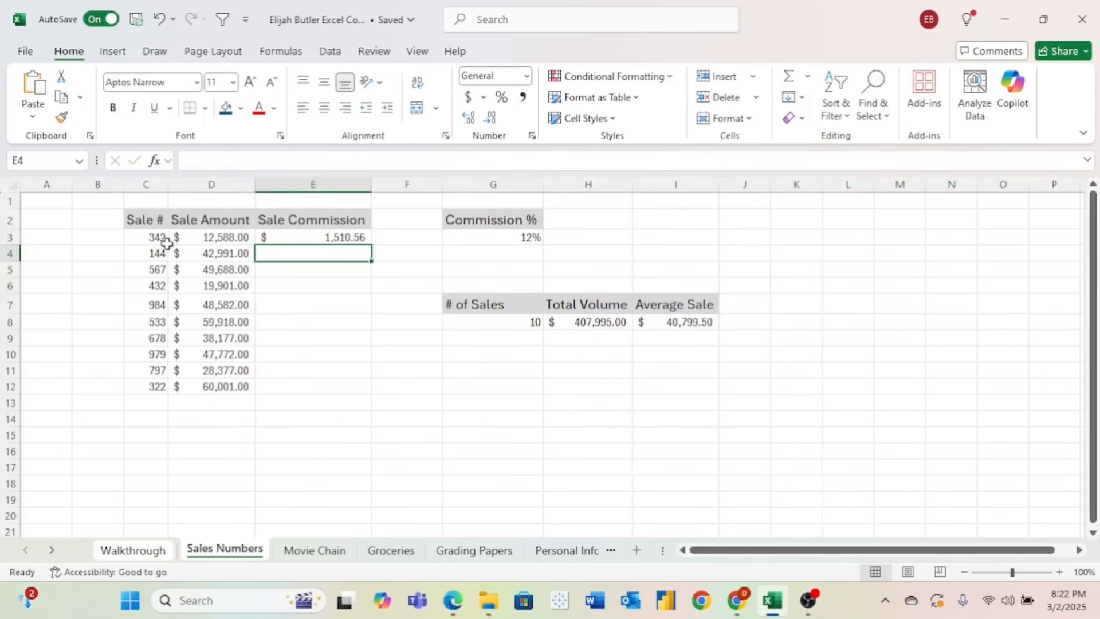
pyautogui.click(310, 237)
pyautogui.moveTo(371, 245); pyautogui.dragTo(376, 393)
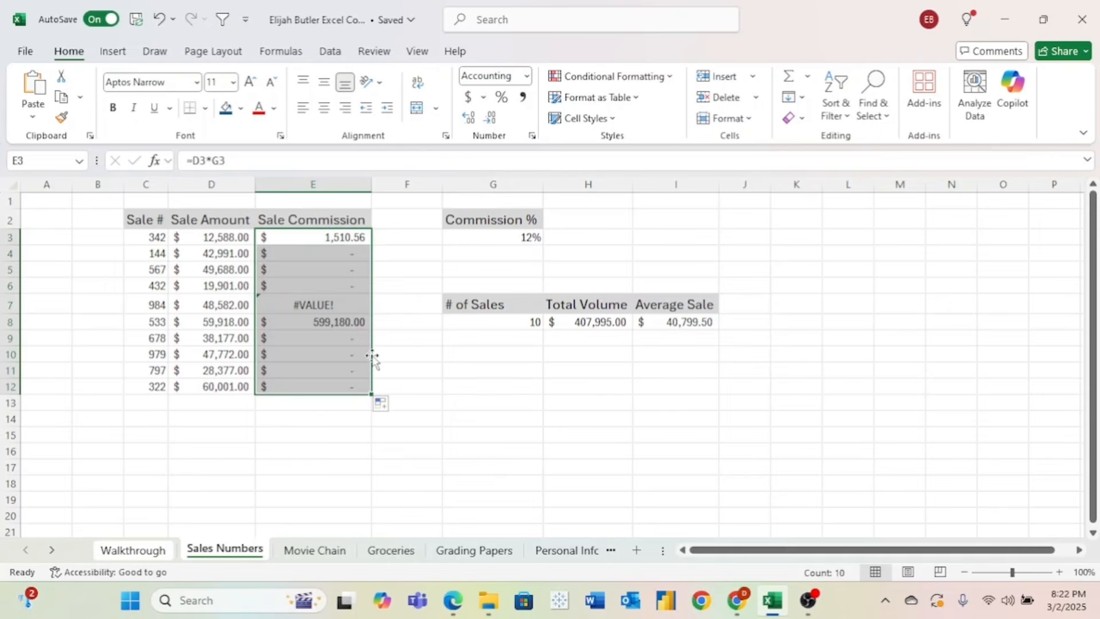
pyautogui.click(346, 234)
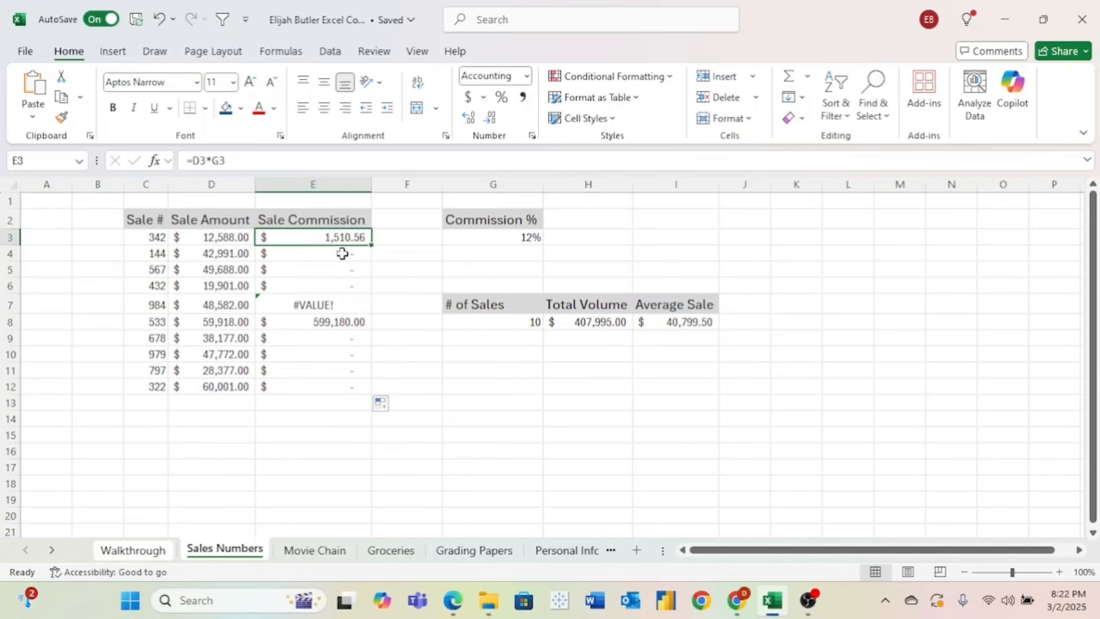
pyautogui.click(344, 255)
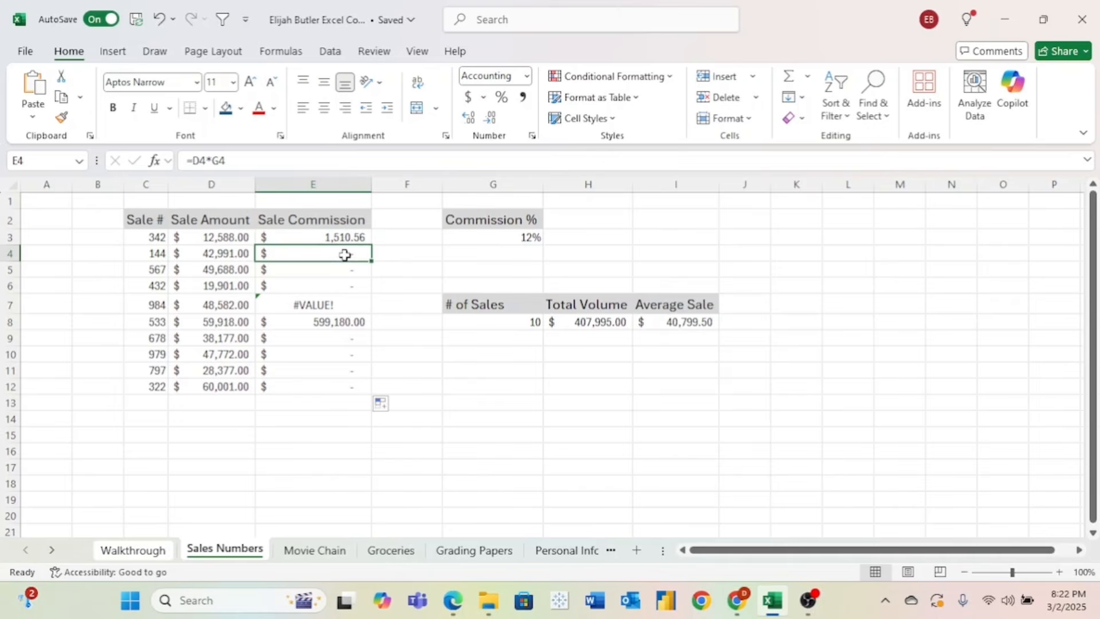
pyautogui.click(519, 255)
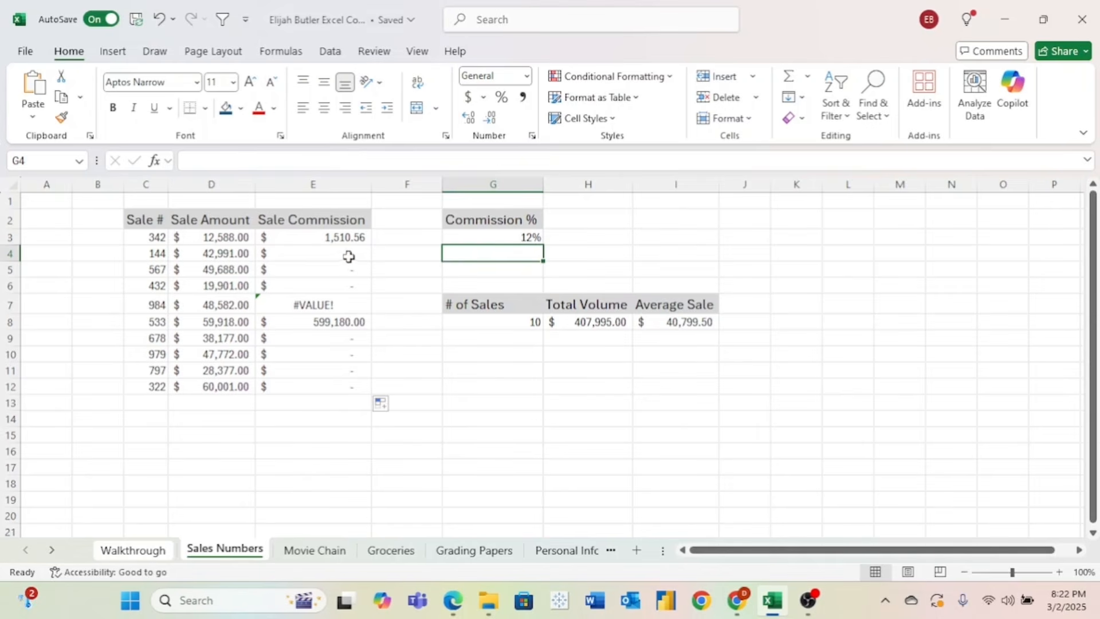
pyautogui.hotkey('ctrl', 'z')
pyautogui.hotkey('ctrl', 'z')
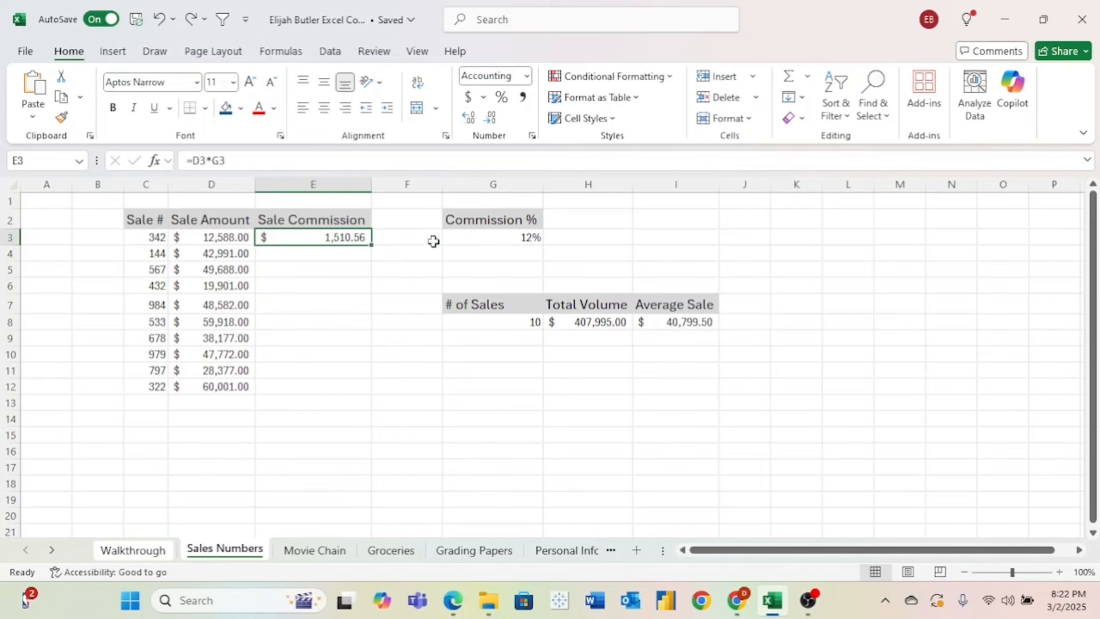
# - Edit the E3 commission formula so the rate reference reads $G$3
pyautogui.click(486, 237)
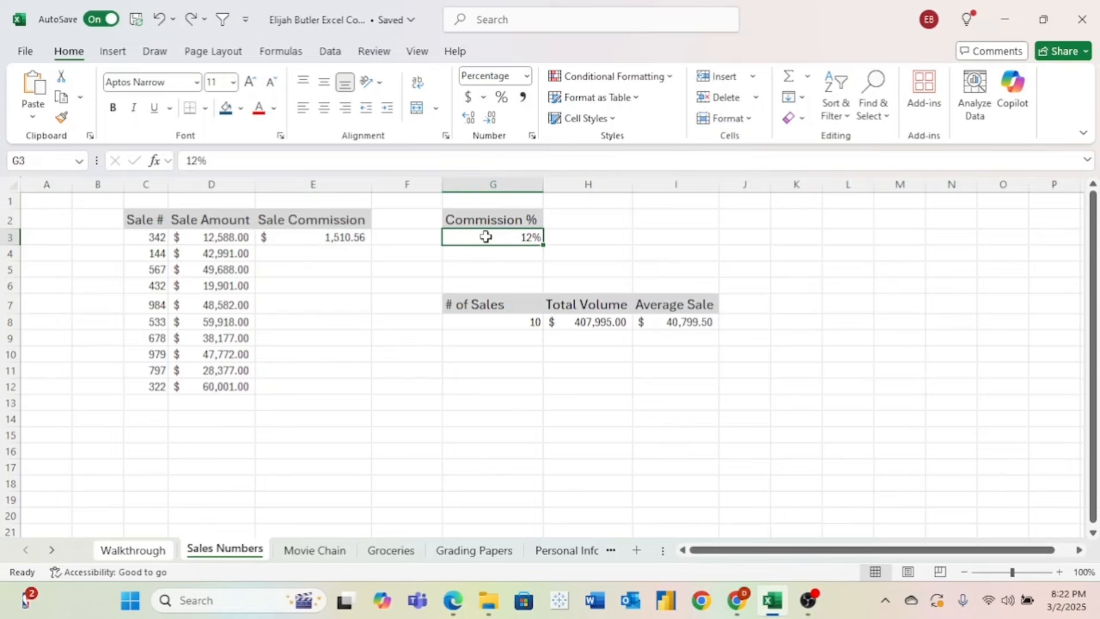
pyautogui.click(336, 236)
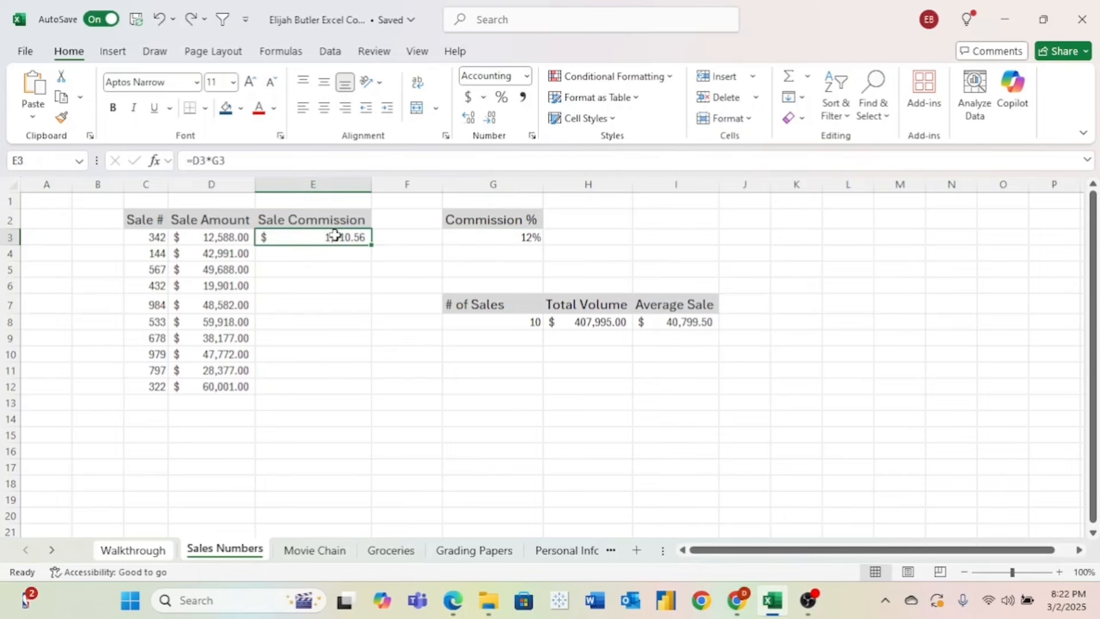
pyautogui.click(227, 162)
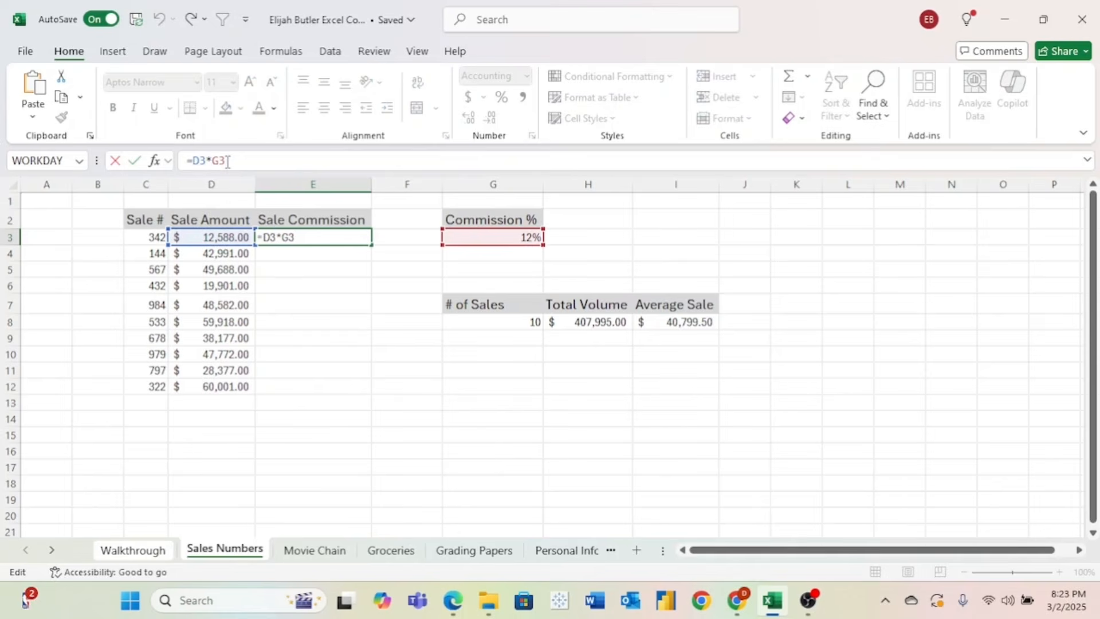
pyautogui.press('Left')
pyautogui.press('Left')
pyautogui.write('$G')
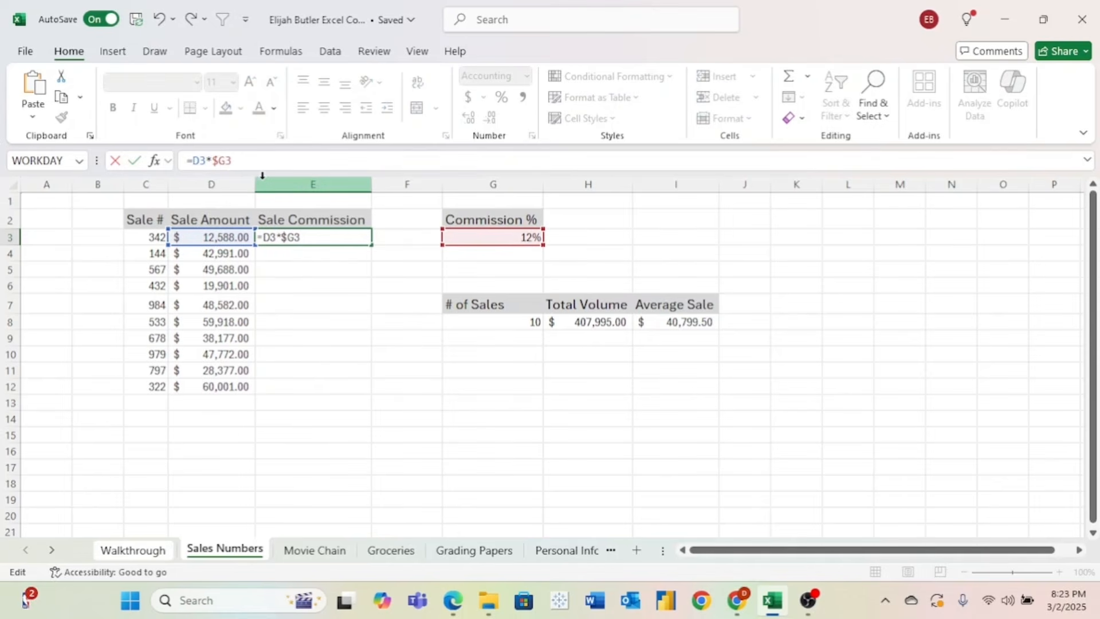
pyautogui.write('$')
pyautogui.press('Return')
# - Fill the commission formula down to E12 and lock the rate as $G$3 with F4
pyautogui.click(361, 236)
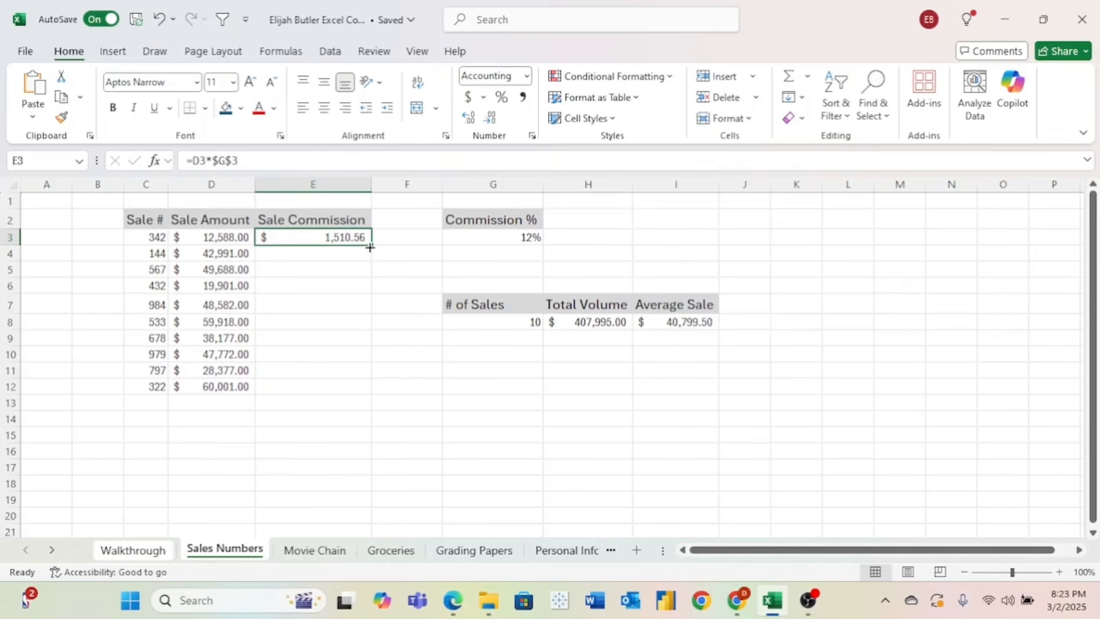
pyautogui.moveTo(370, 247); pyautogui.dragTo(370, 392)
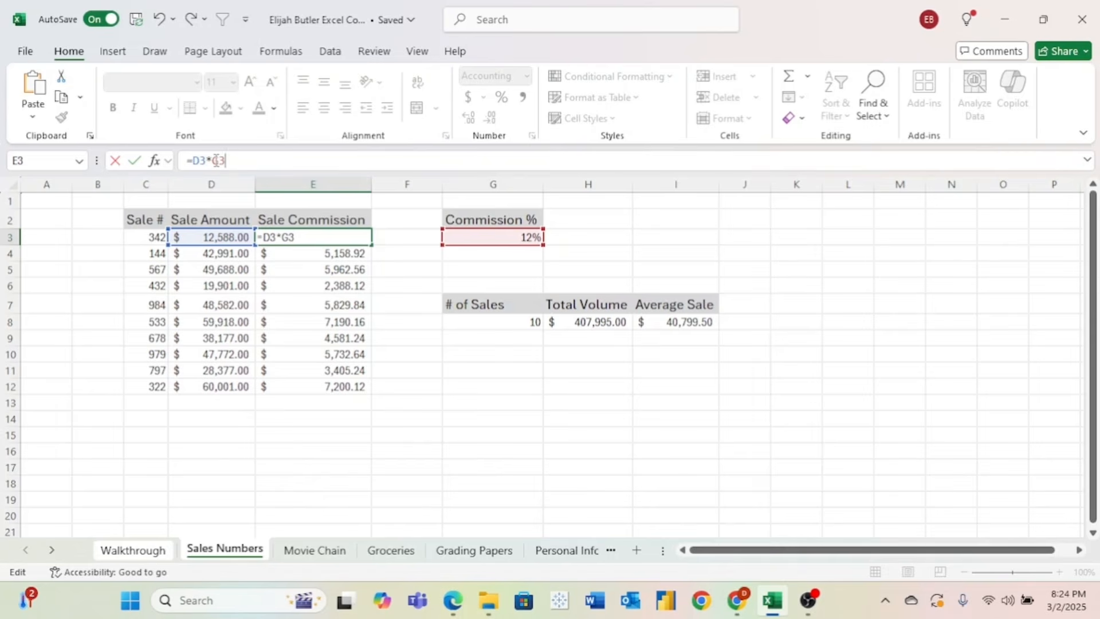
pyautogui.click(216, 161)
pyautogui.press('F4')
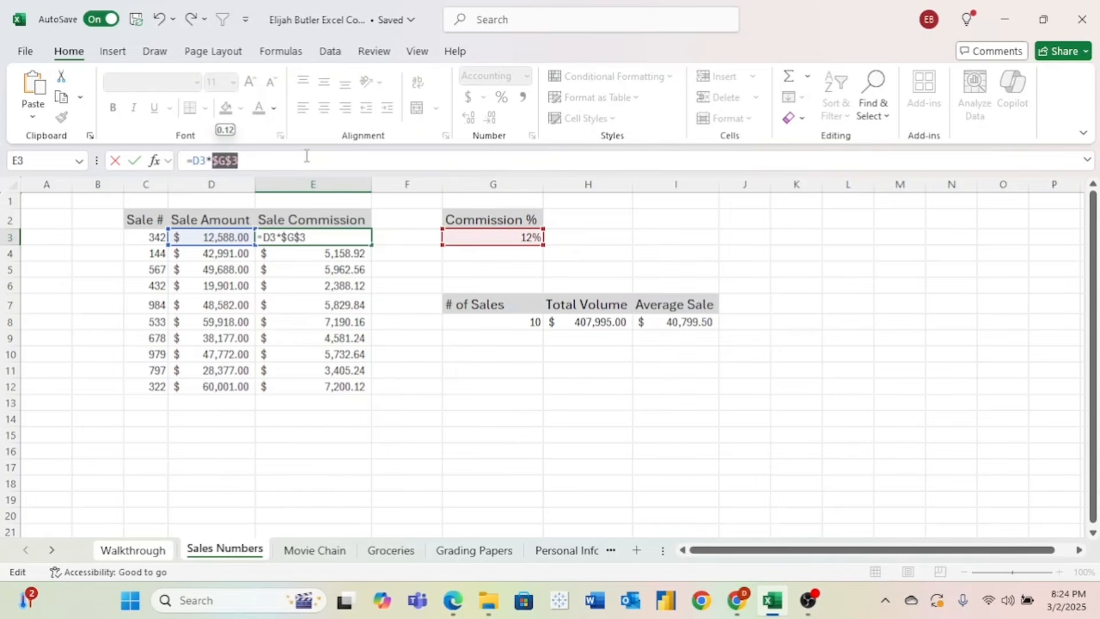
pyautogui.press('Return')
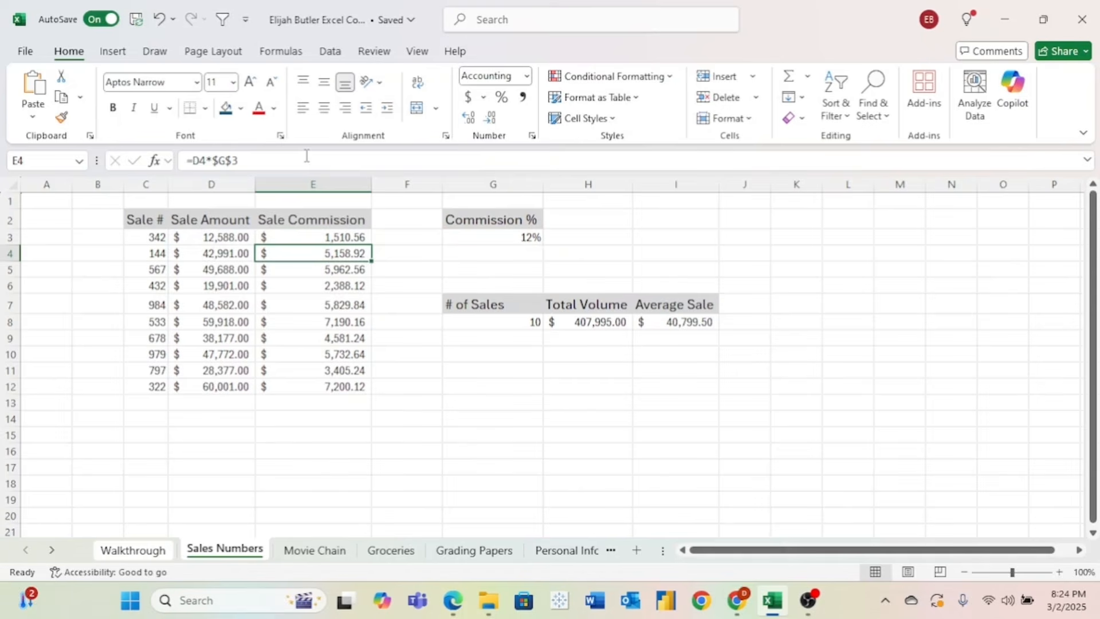
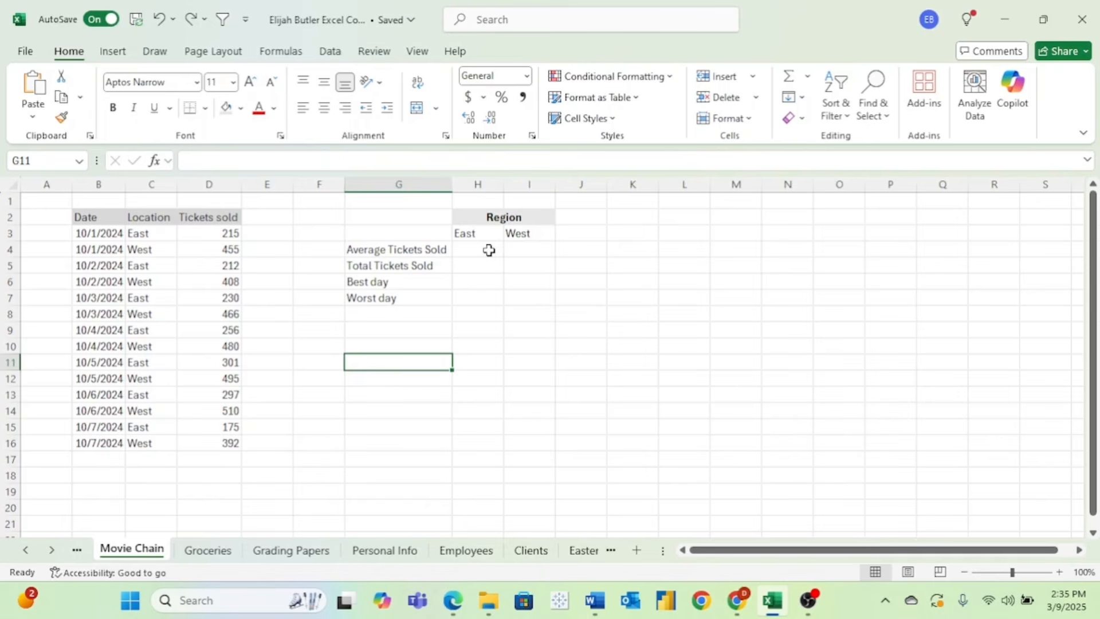
# - Enter =AVERAGEIF(C3:C16,H3,D3:D16) in H4 for the East average, giving 240.8571
pyautogui.click(489, 251)
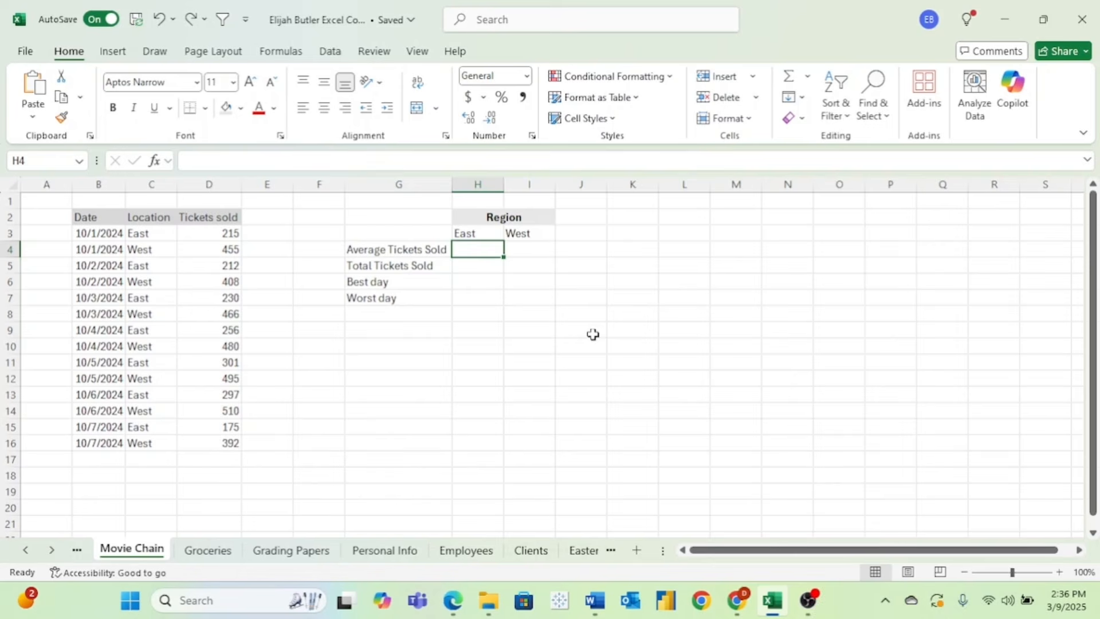
pyautogui.write('=')
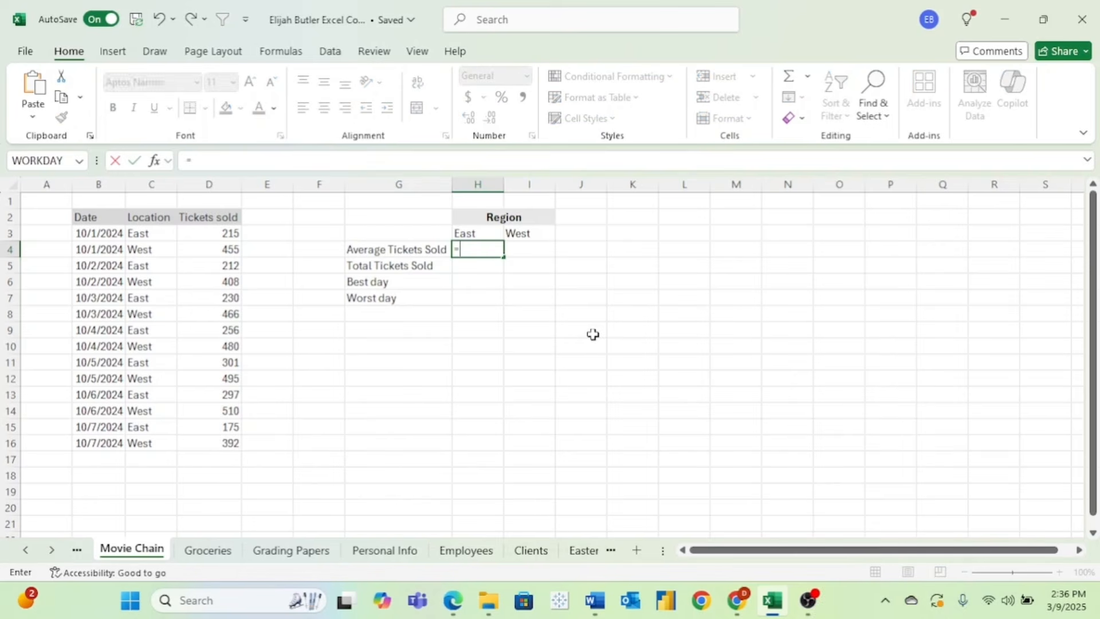
pyautogui.write('avera')
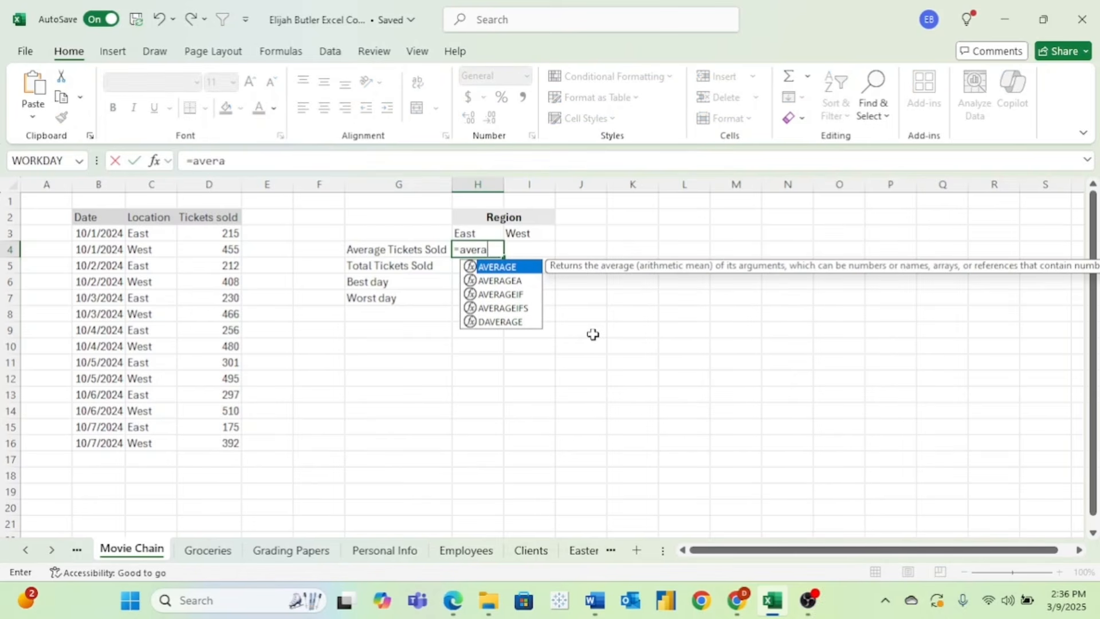
pyautogui.write('geif')
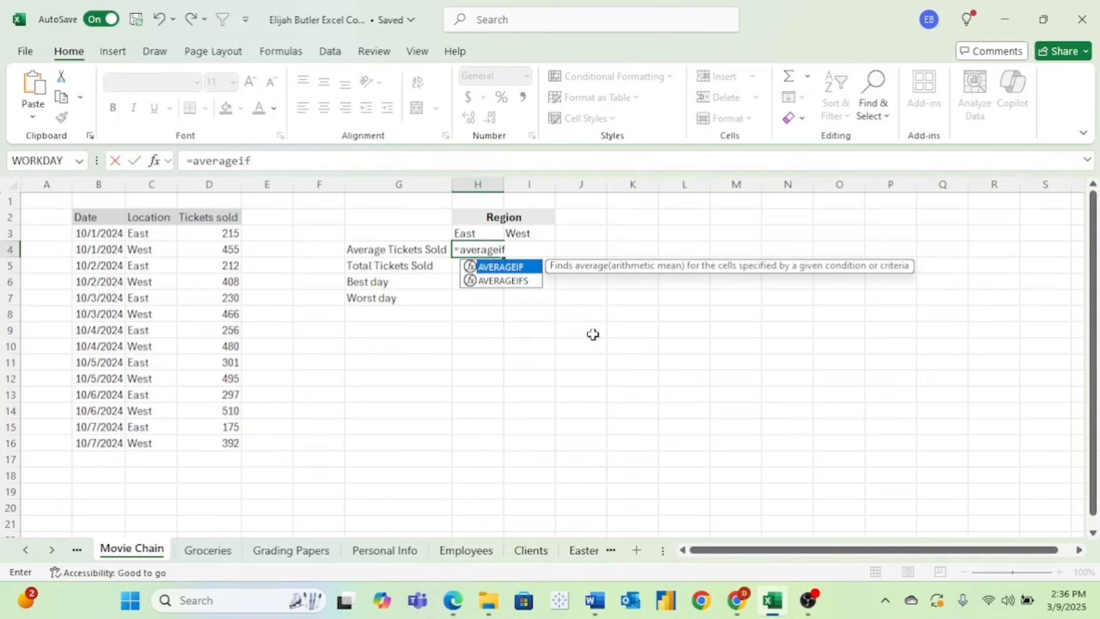
pyautogui.write('(')
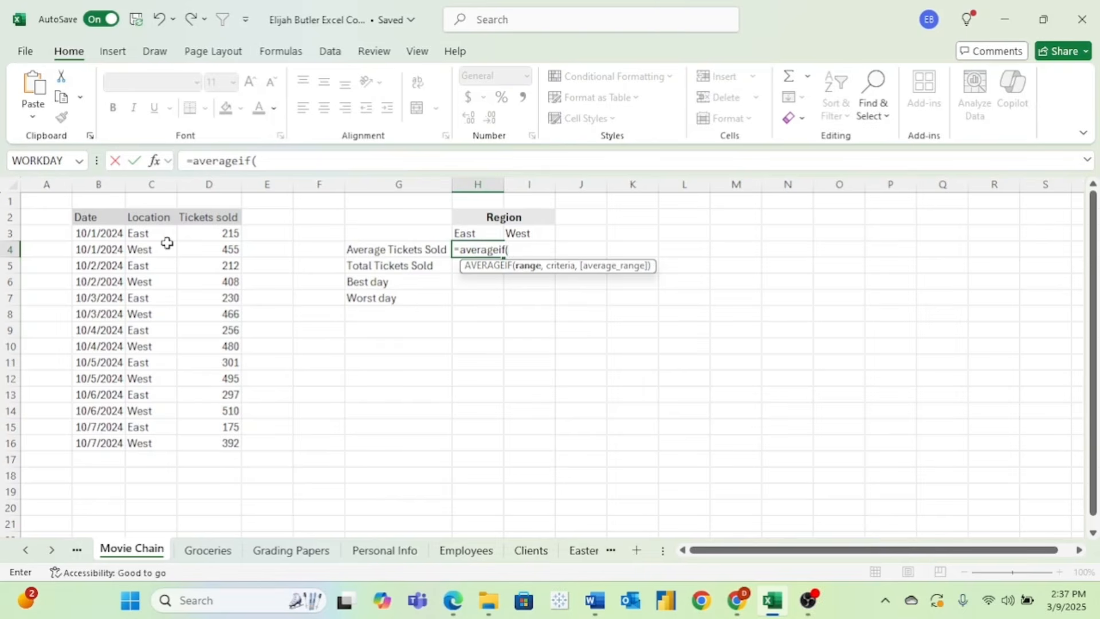
pyautogui.moveTo(160, 235); pyautogui.dragTo(166, 441)
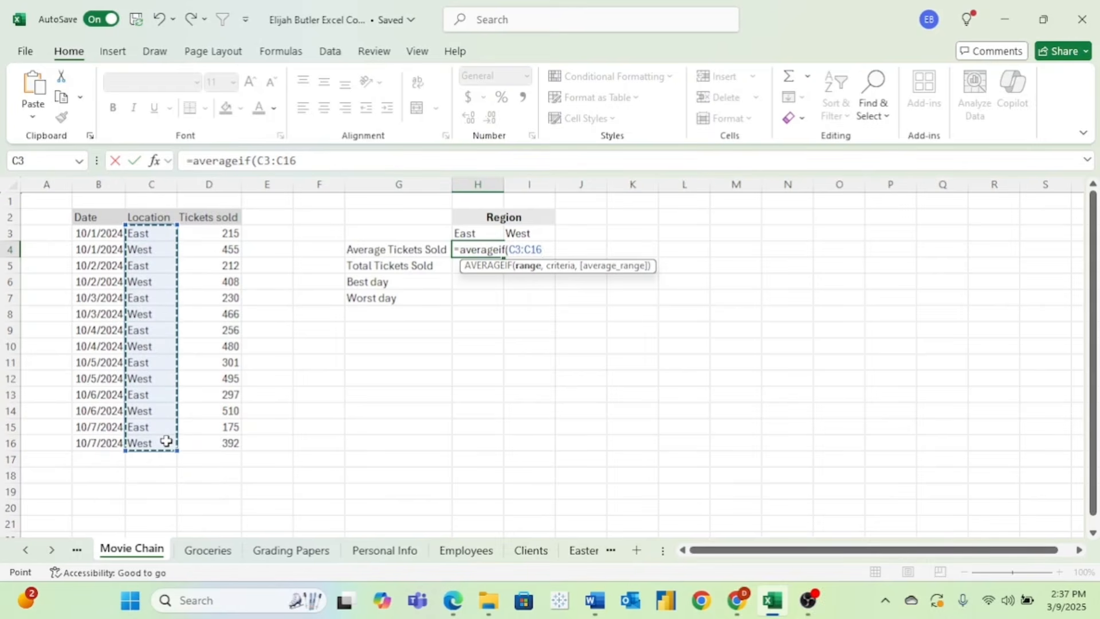
pyautogui.write(',')
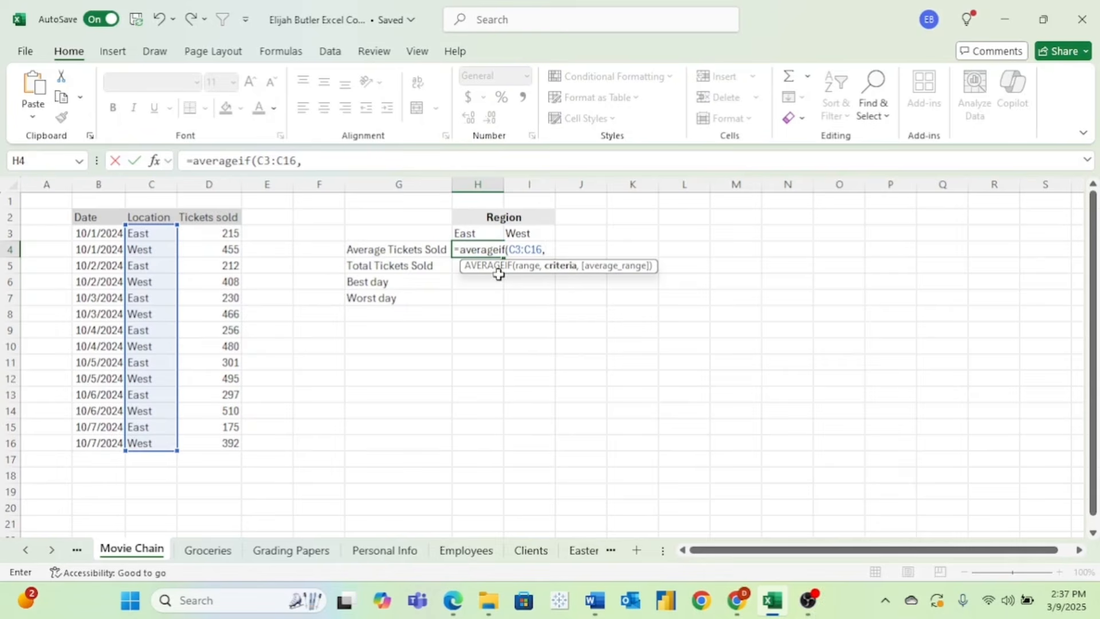
pyautogui.click(472, 231)
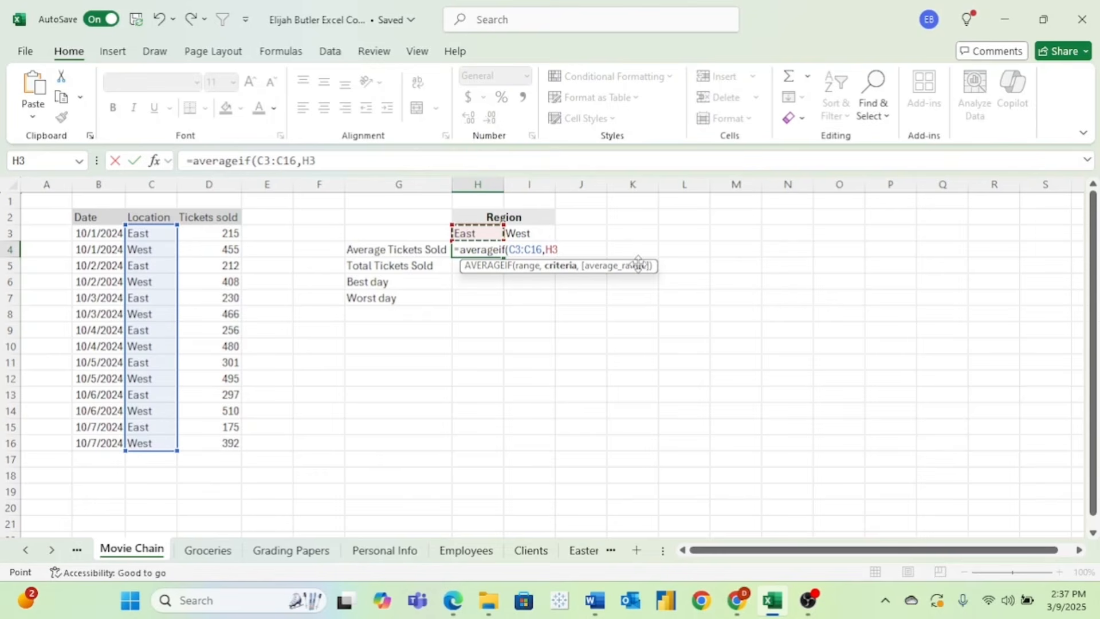
pyautogui.write(',')
pyautogui.moveTo(224, 234); pyautogui.dragTo(224, 440)
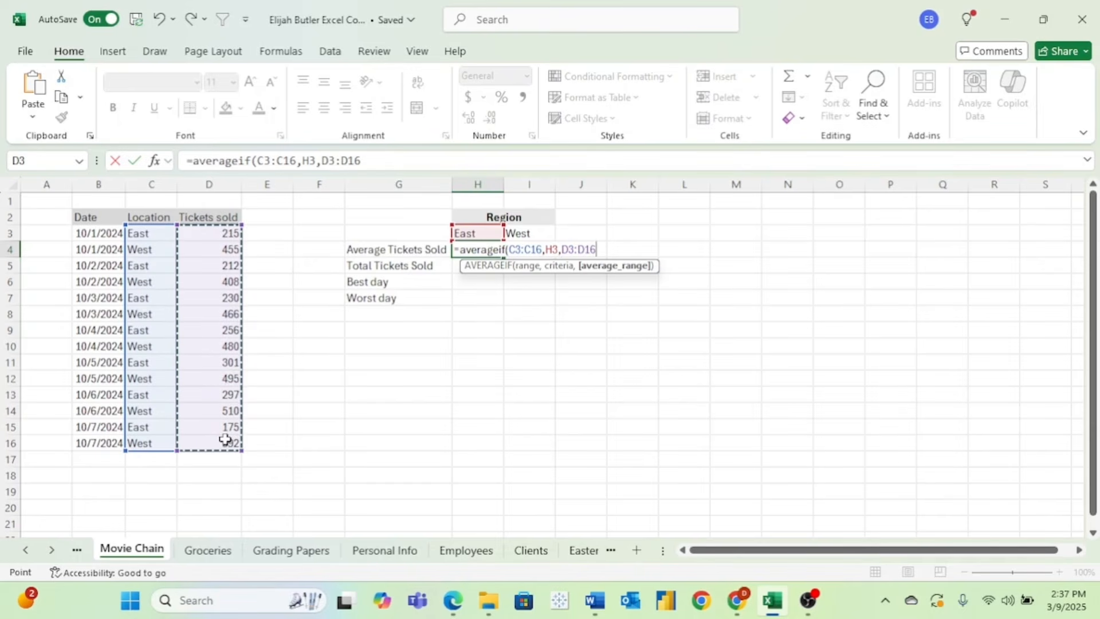
pyautogui.press('Return')
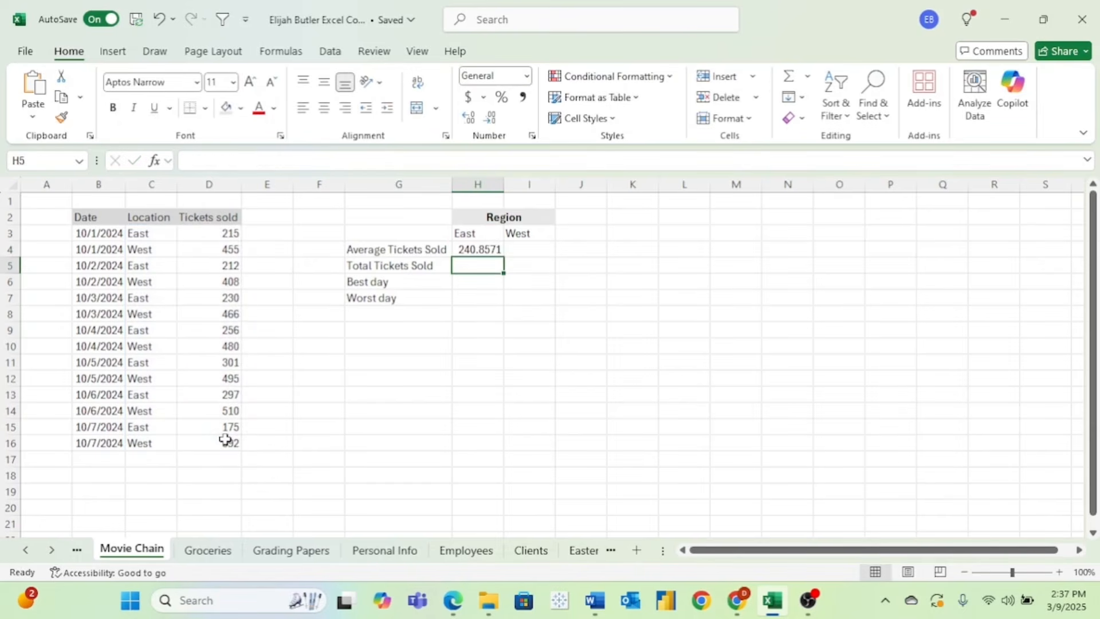
# - Enter =AVERAGEIF(C3:C16,I3,D3:D16) in I4 for the West average, giving 458
pyautogui.click(505, 250)
pyautogui.write('=averageif(')
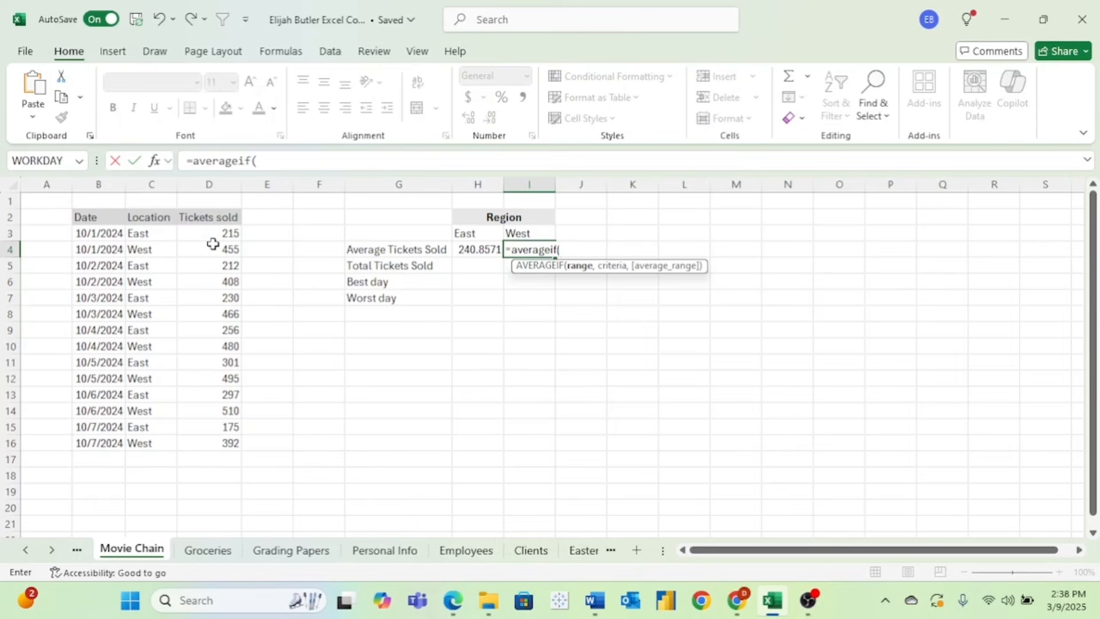
pyautogui.moveTo(162, 233); pyautogui.dragTo(156, 442)
pyautogui.write(',')
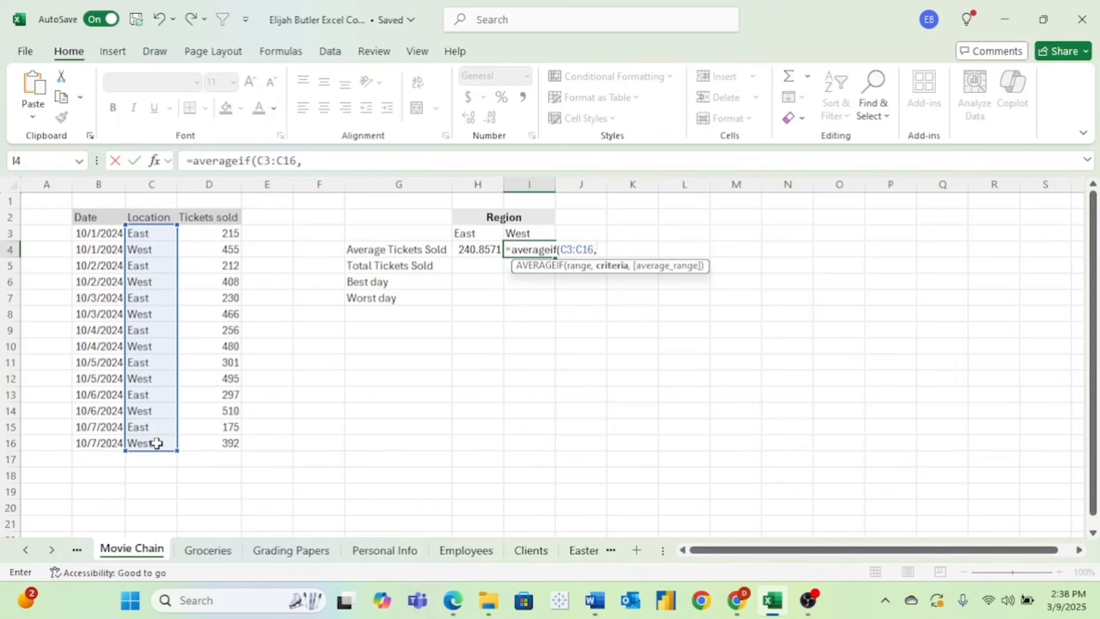
pyautogui.click(525, 234)
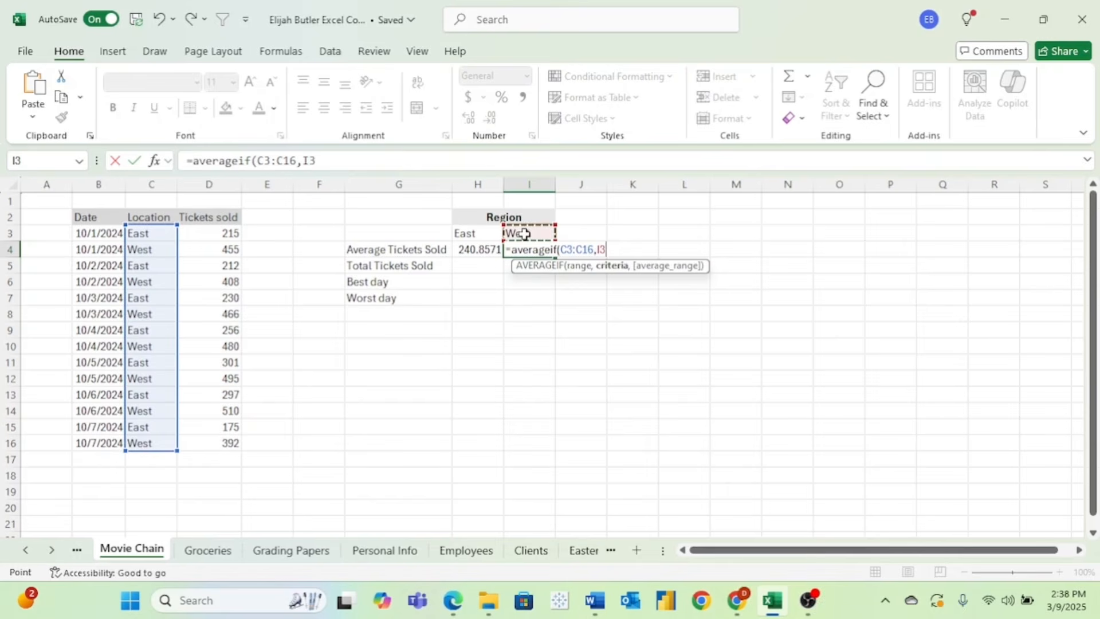
pyautogui.write(',')
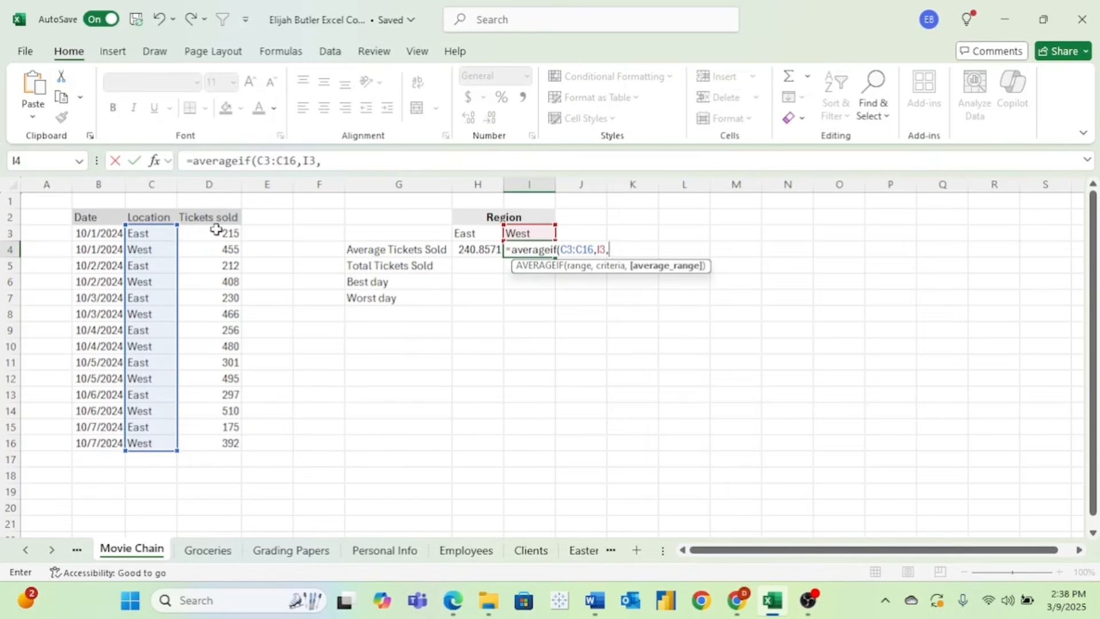
pyautogui.moveTo(216, 229); pyautogui.dragTo(212, 450)
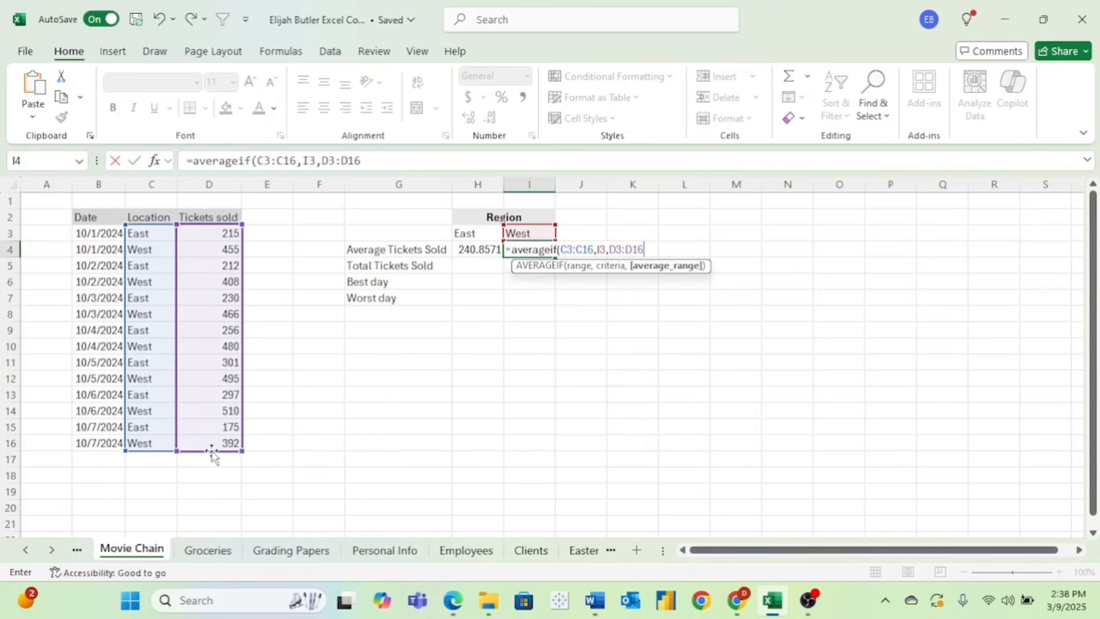
pyautogui.press('Return')
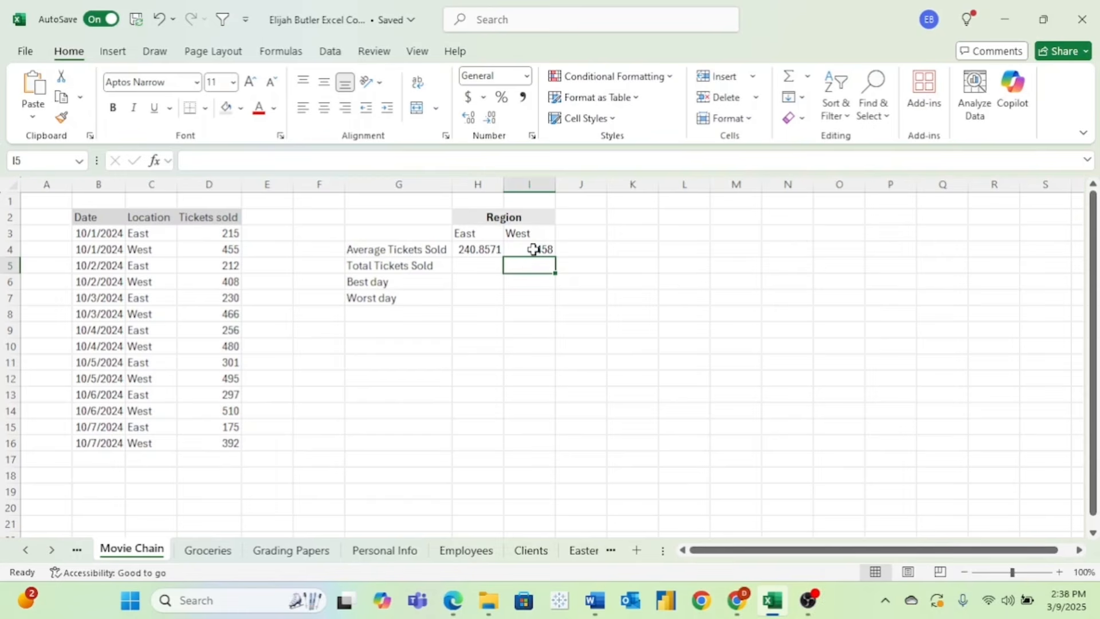
# - Enter =SUMIF(C3:C16,H3,D3:D16) in H5 for the East total, giving 1686
pyautogui.click(485, 263)
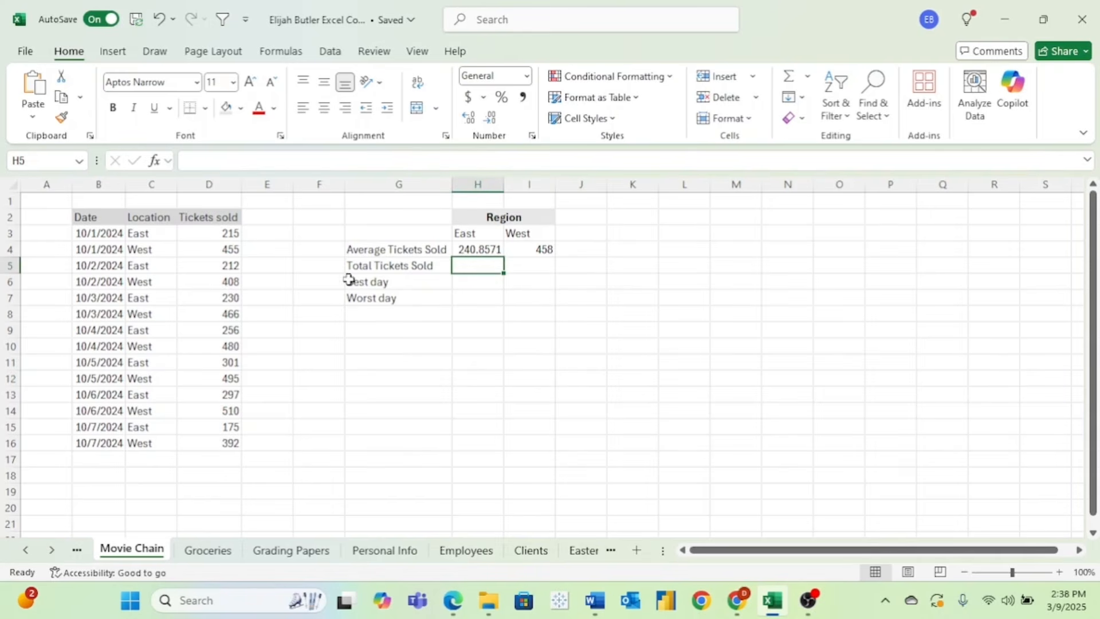
pyautogui.write('=')
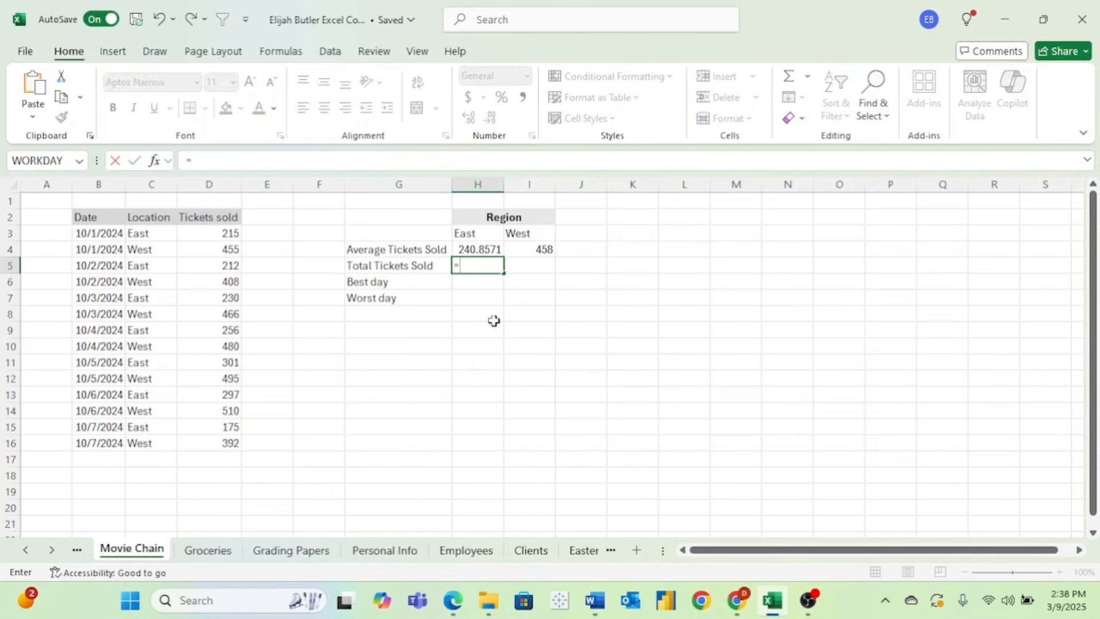
pyautogui.write('sumif')
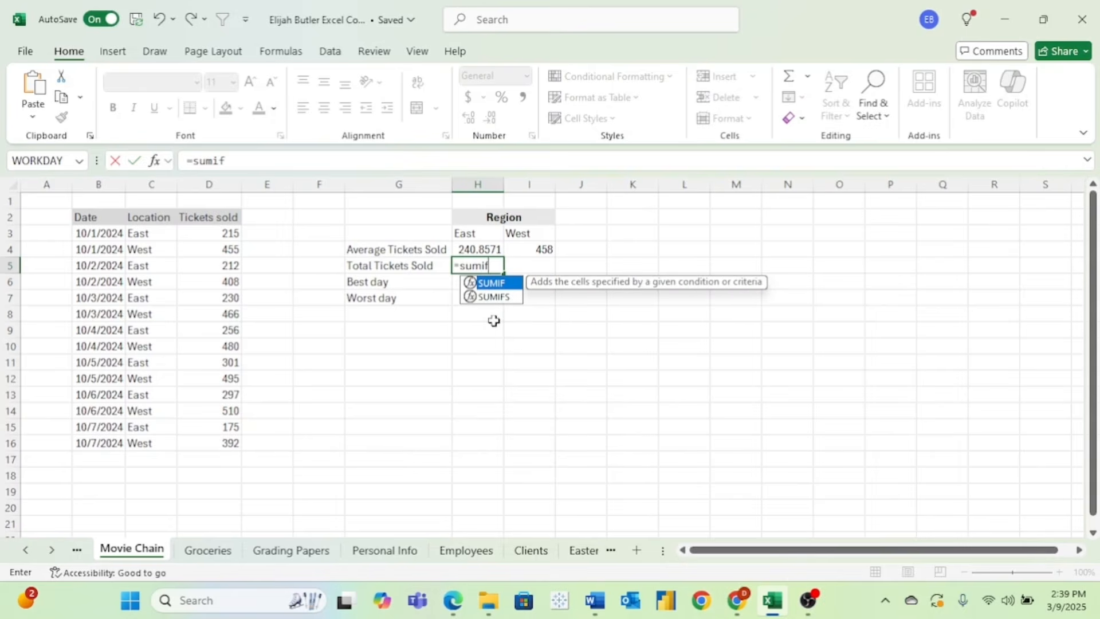
pyautogui.doubleClick(494, 283)
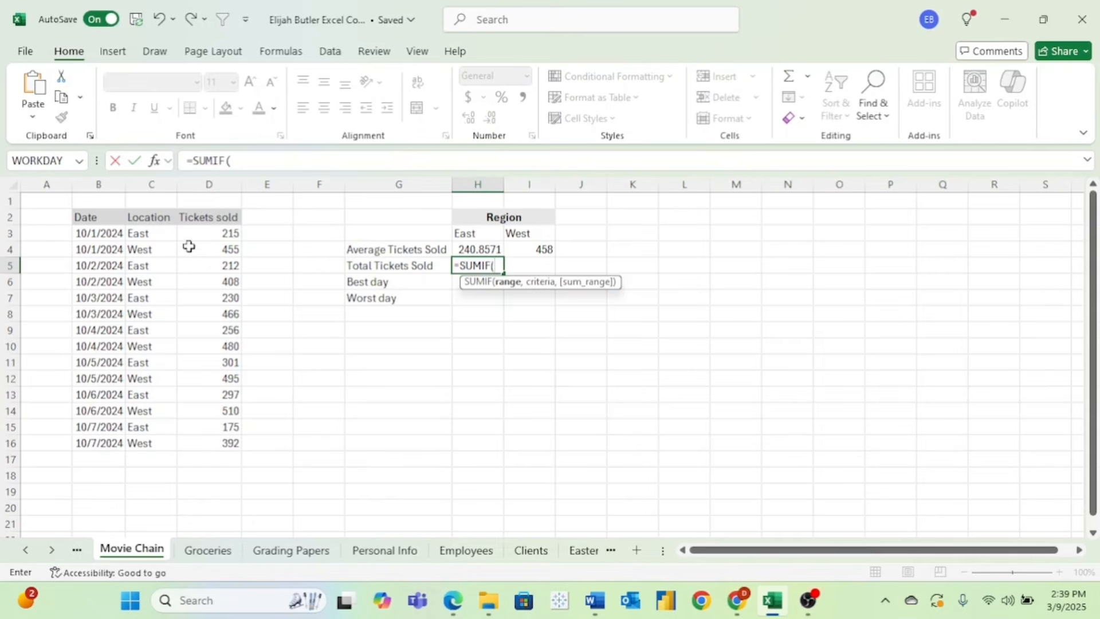
pyautogui.moveTo(159, 234); pyautogui.dragTo(155, 444)
pyautogui.write(',')
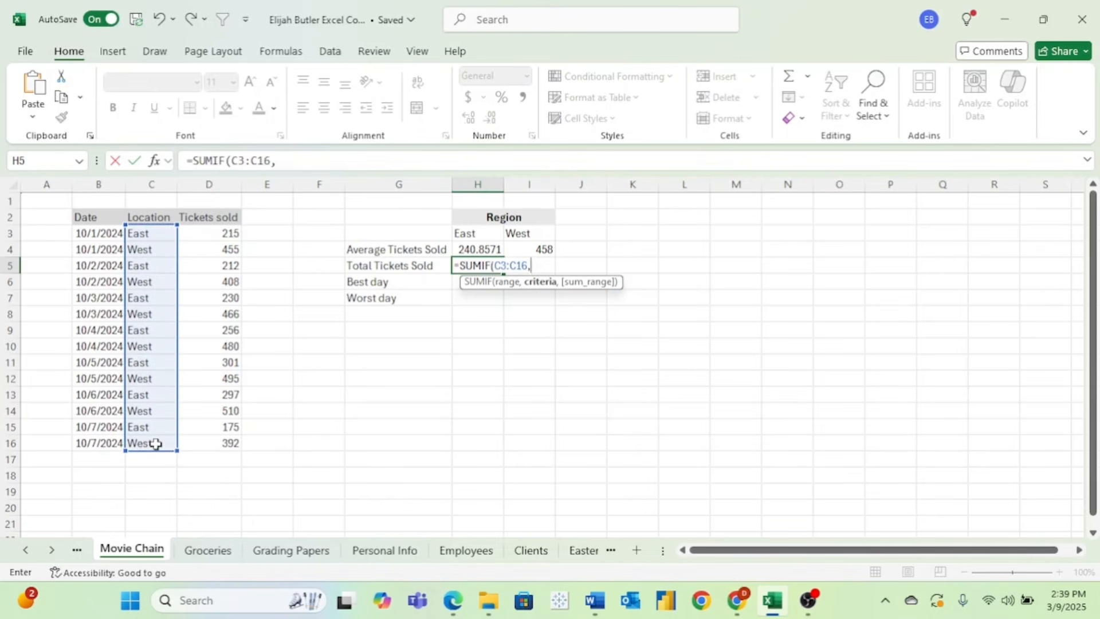
pyautogui.click(480, 232)
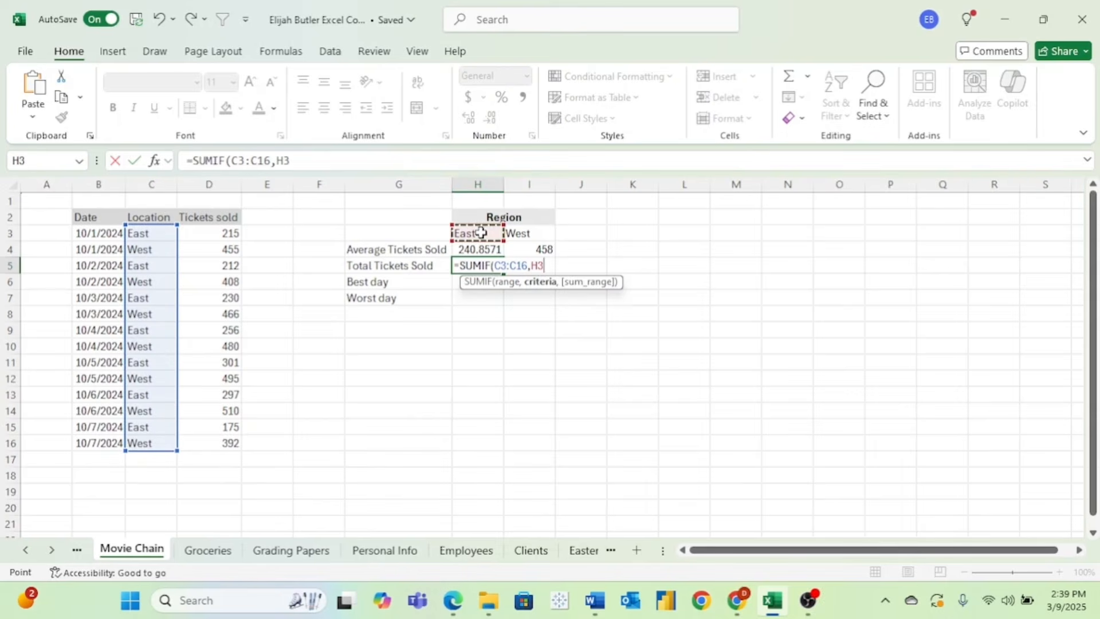
pyautogui.write(',')
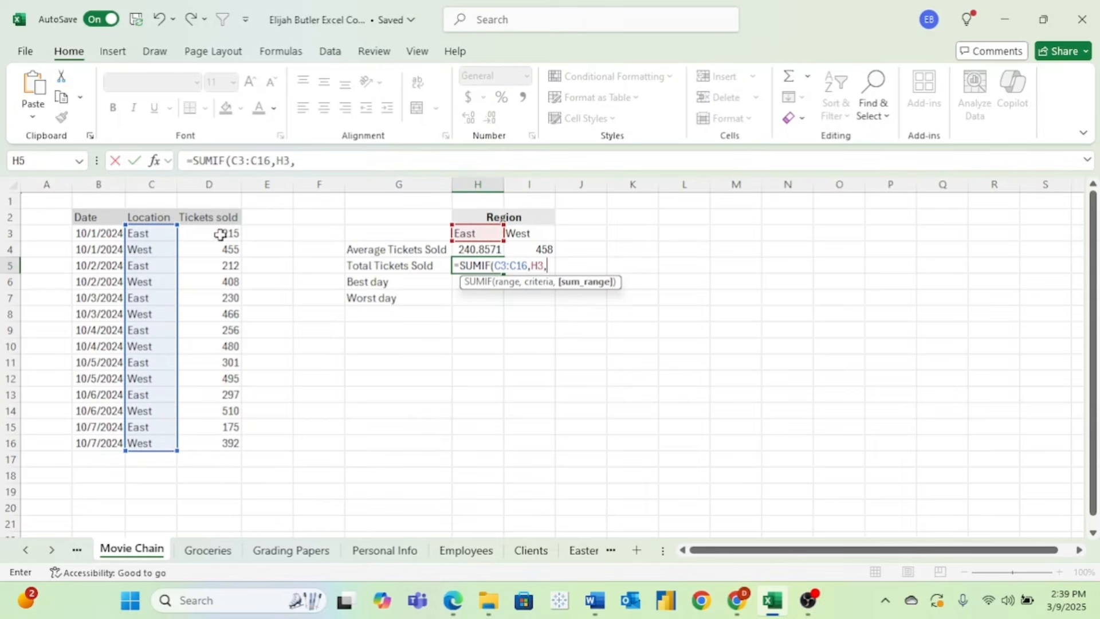
pyautogui.moveTo(222, 236); pyautogui.dragTo(227, 441)
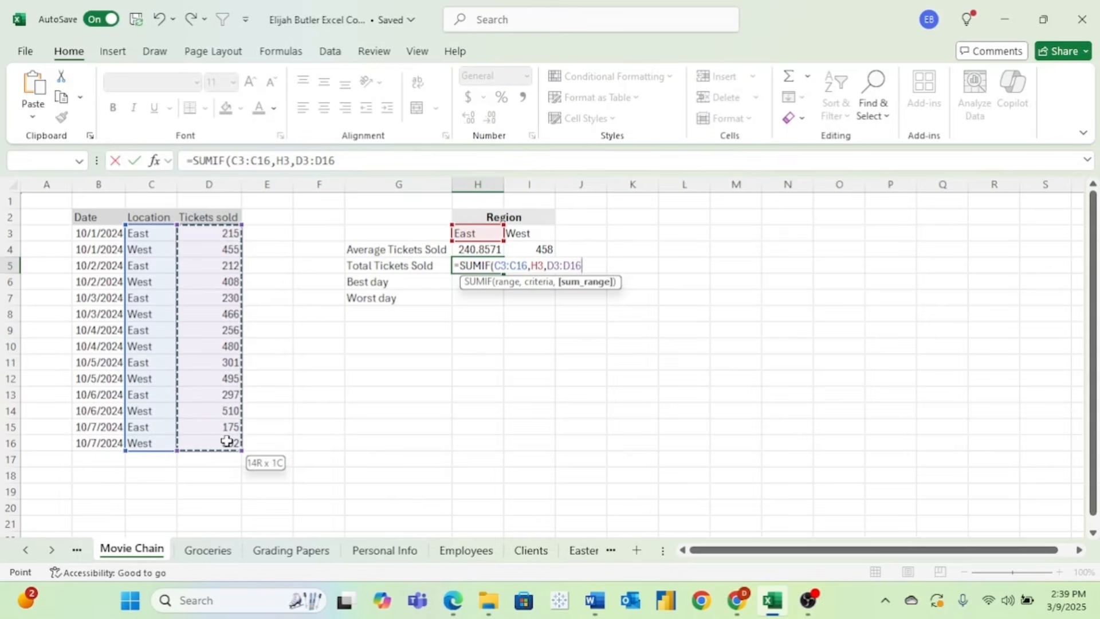
pyautogui.press('Return')
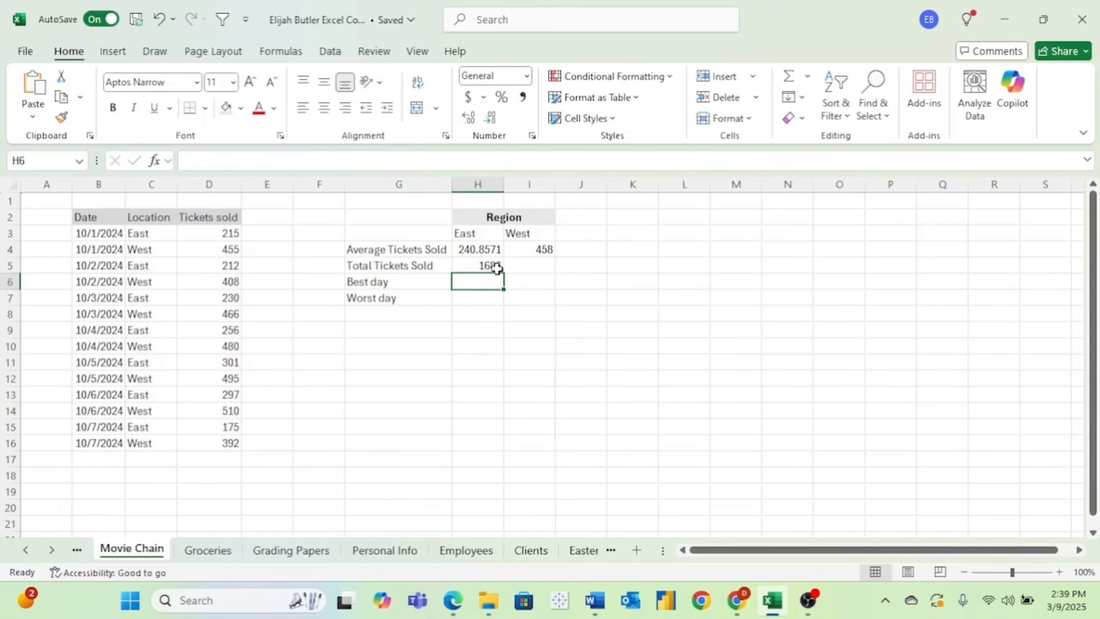
# - Enter =SUMIF(C3:C16,I3,D3:D16) in I5 for the West total, giving 3206
pyautogui.click(521, 266)
pyautogui.write('=sumif(')
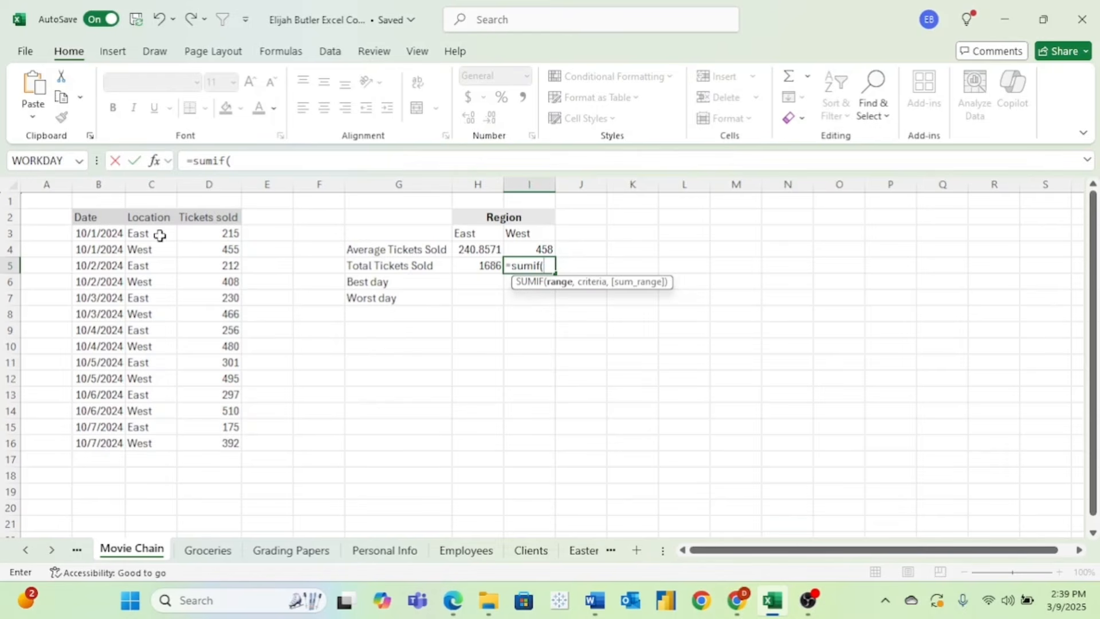
pyautogui.moveTo(157, 235); pyautogui.dragTo(157, 443)
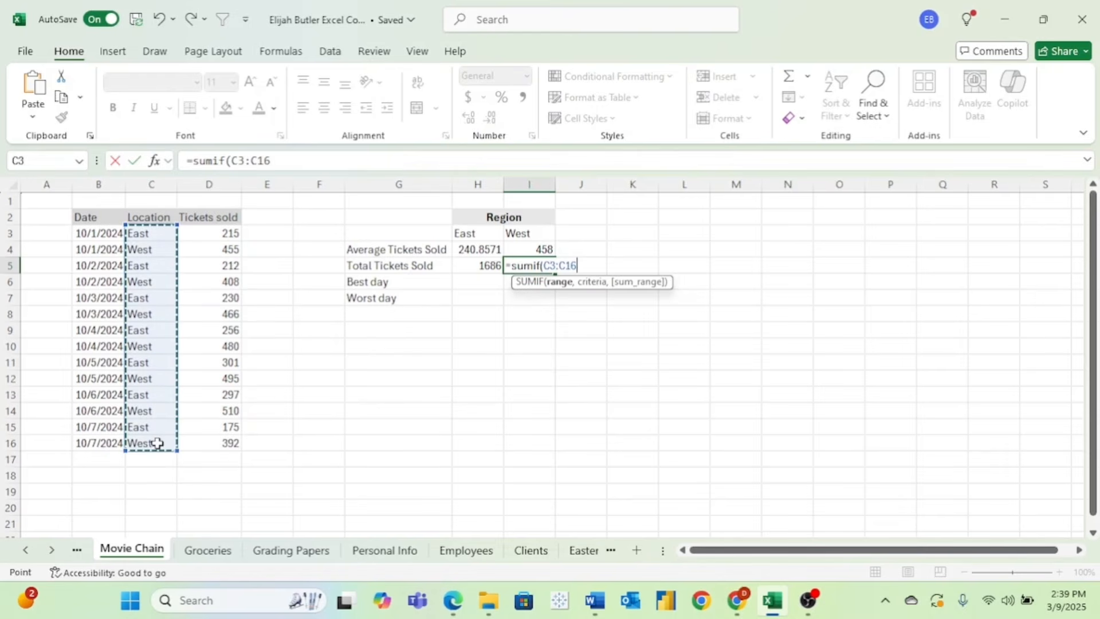
pyautogui.write(',')
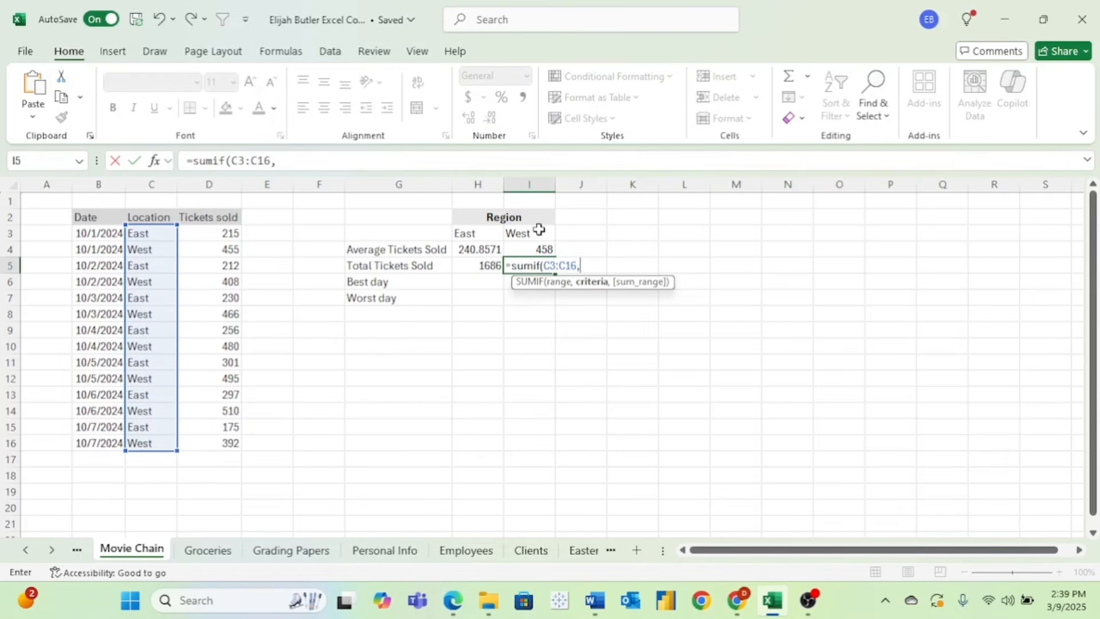
pyautogui.click(539, 233)
pyautogui.write(',')
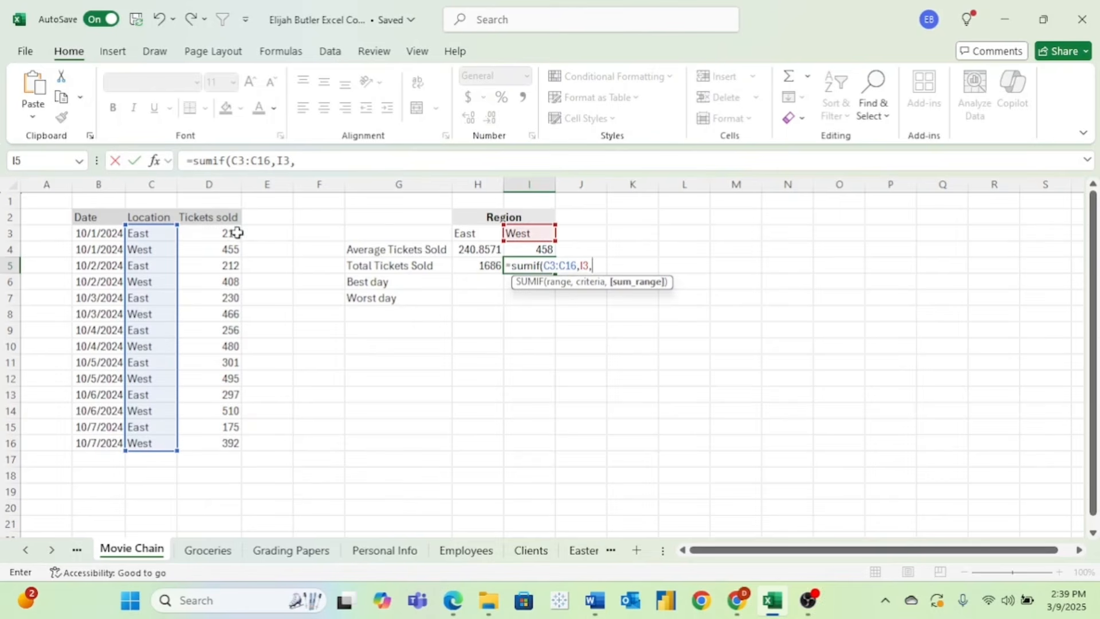
pyautogui.moveTo(228, 233); pyautogui.dragTo(214, 443)
pyautogui.press('Return')
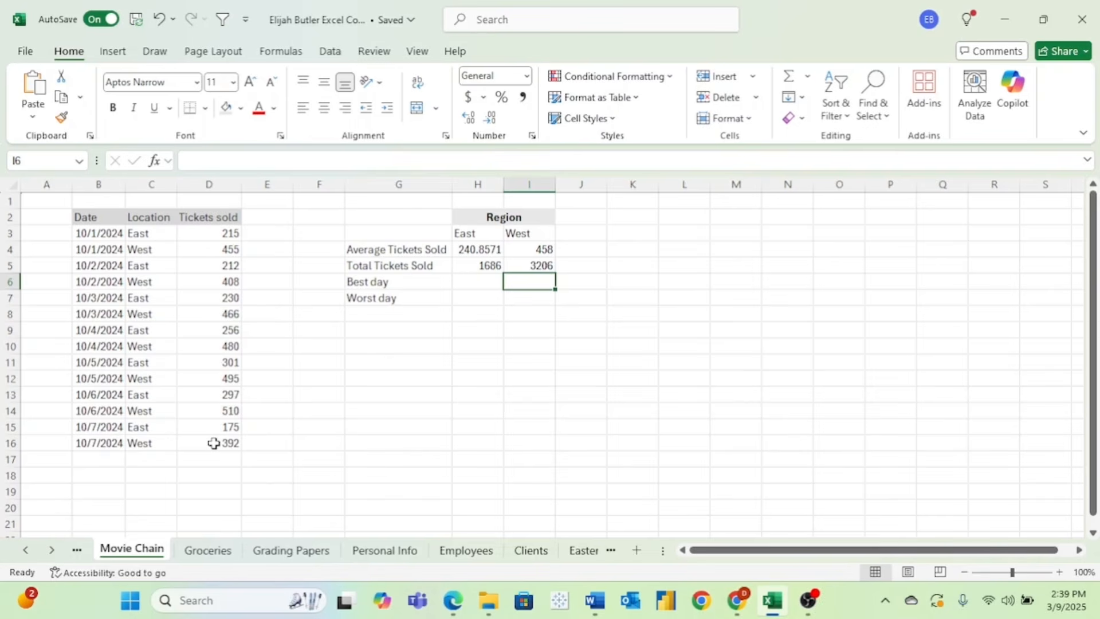
pyautogui.click(469, 290)
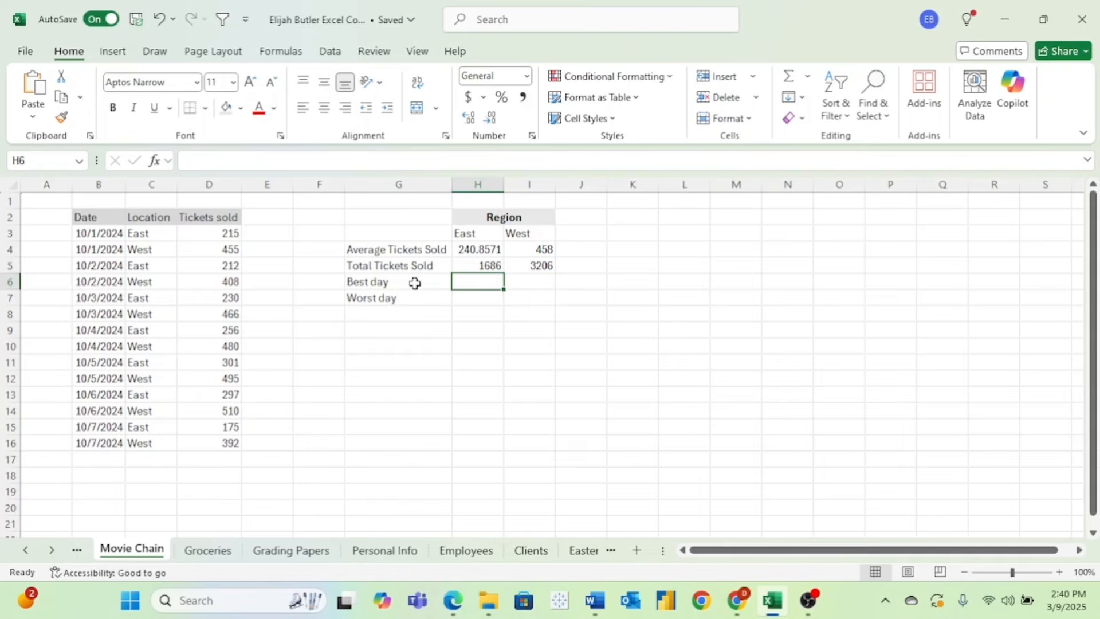
# - Start typing =maxifs in the East Best day cell H6
pyautogui.write('=')
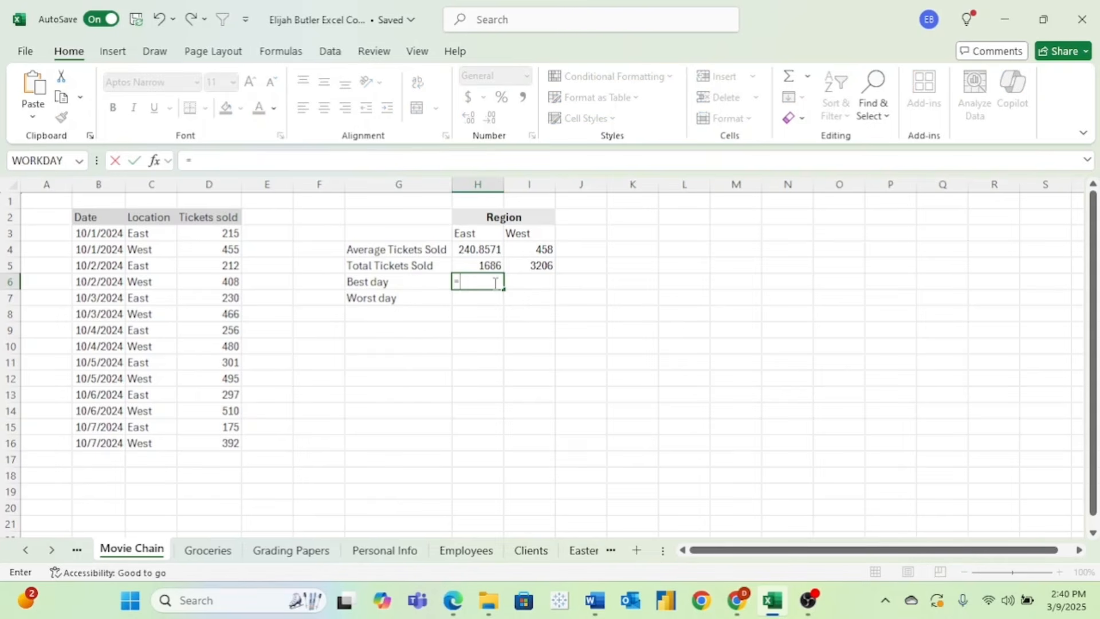
pyautogui.write('maxi')
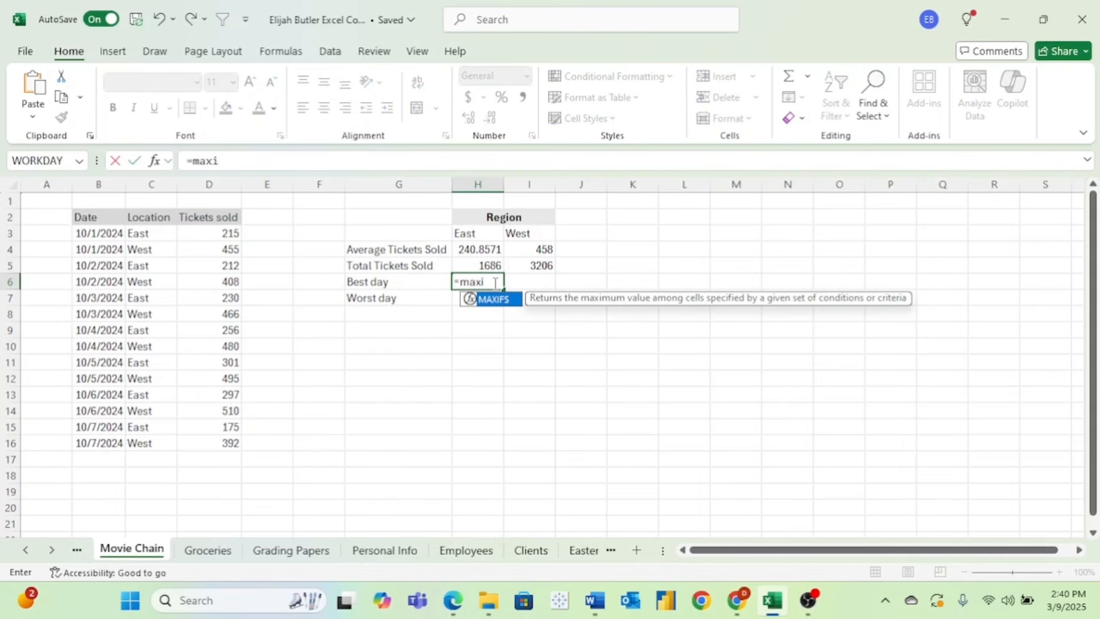
pyautogui.write('fs')
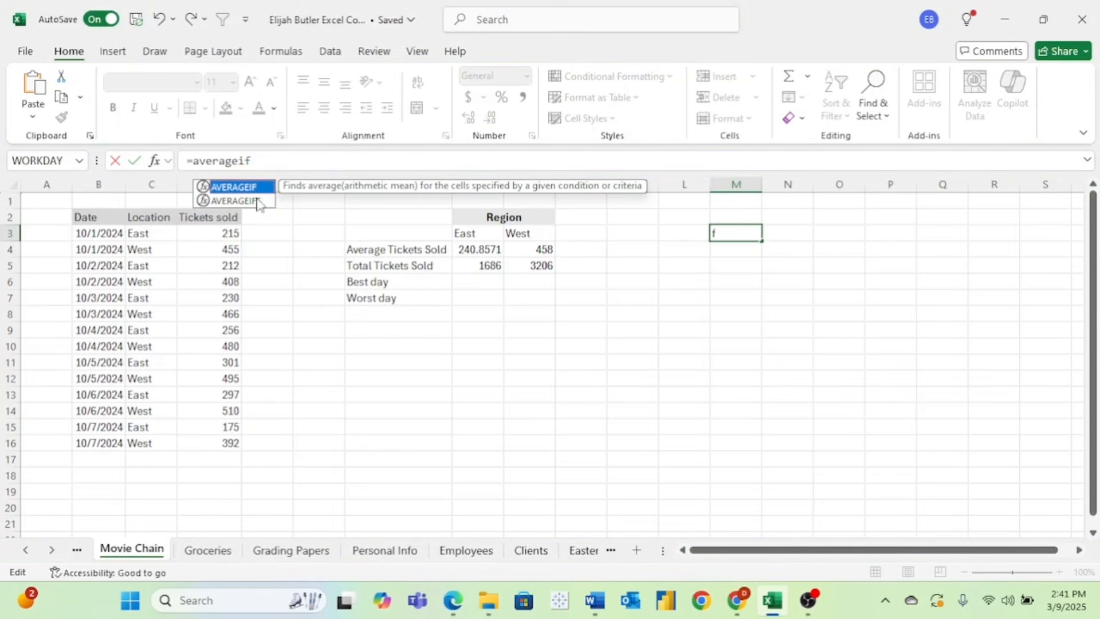
# - Compare the AVERAGEIFS and AVERAGEIF function descriptions in the autocomplete list
pyautogui.click(259, 201)
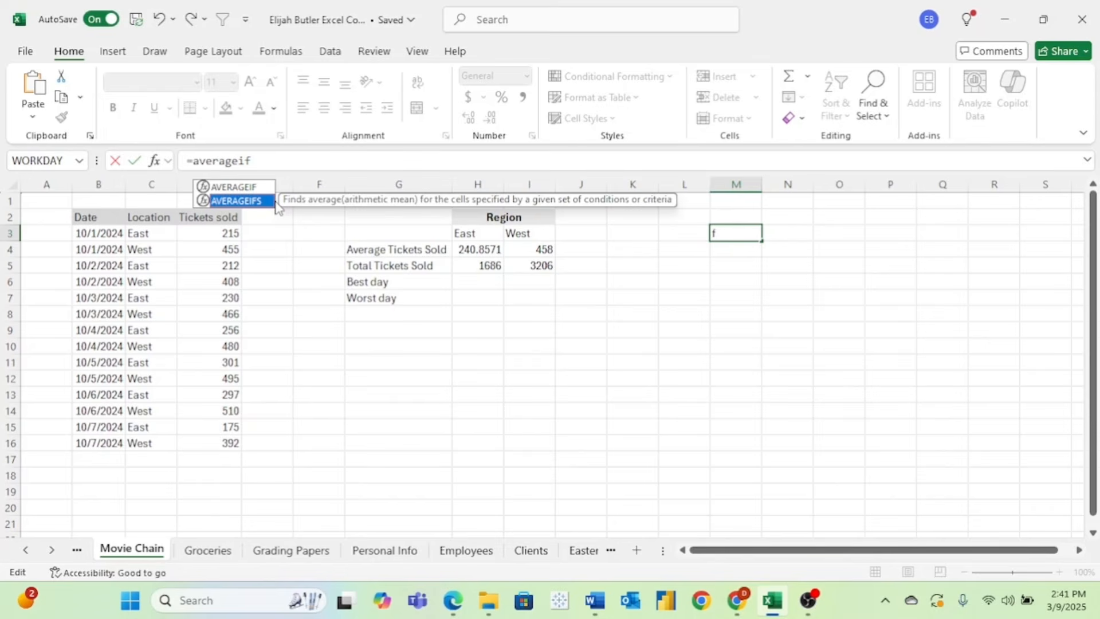
pyautogui.click(255, 187)
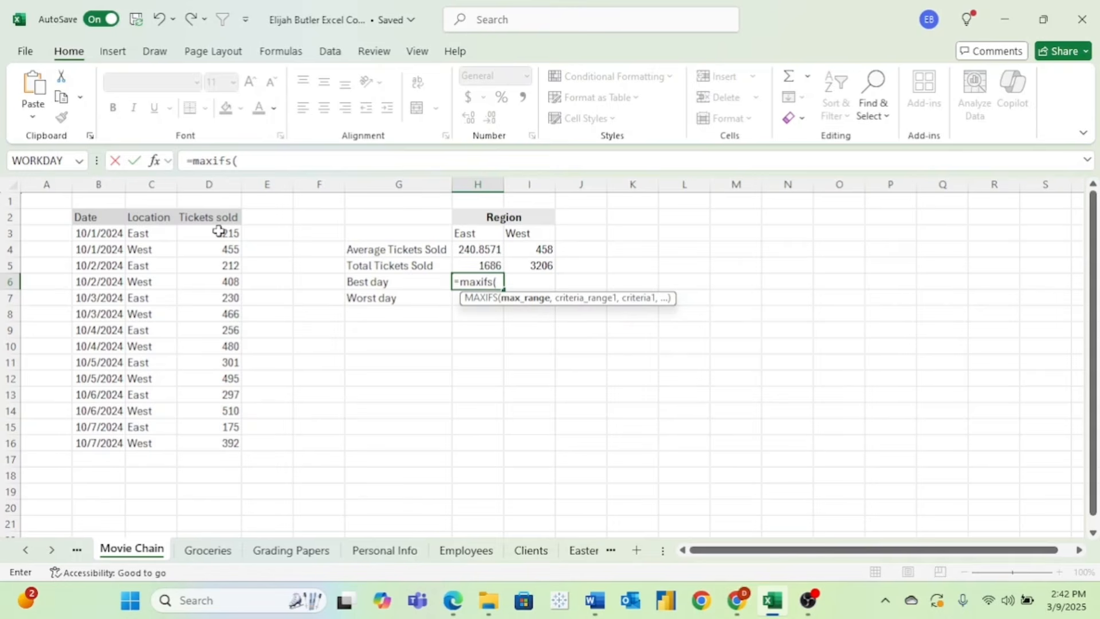
# - Complete =MAXIFS(D3:D16,C3:C16,H3) in H6 for the East best day, giving 301
pyautogui.moveTo(219, 231); pyautogui.dragTo(218, 443)
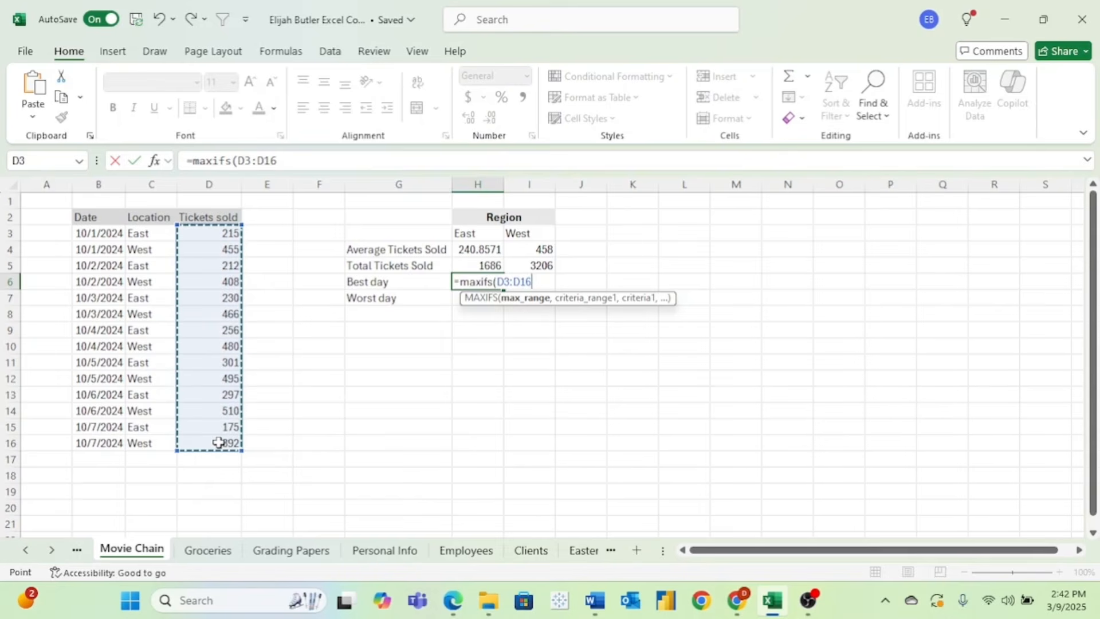
pyautogui.write(',')
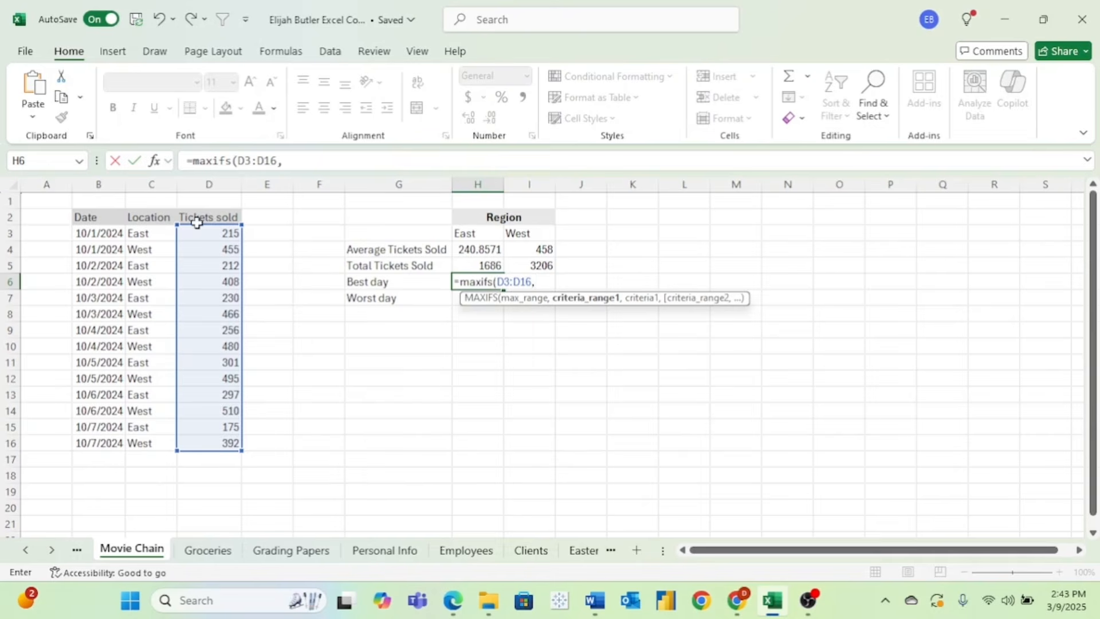
pyautogui.moveTo(142, 233); pyautogui.dragTo(135, 446)
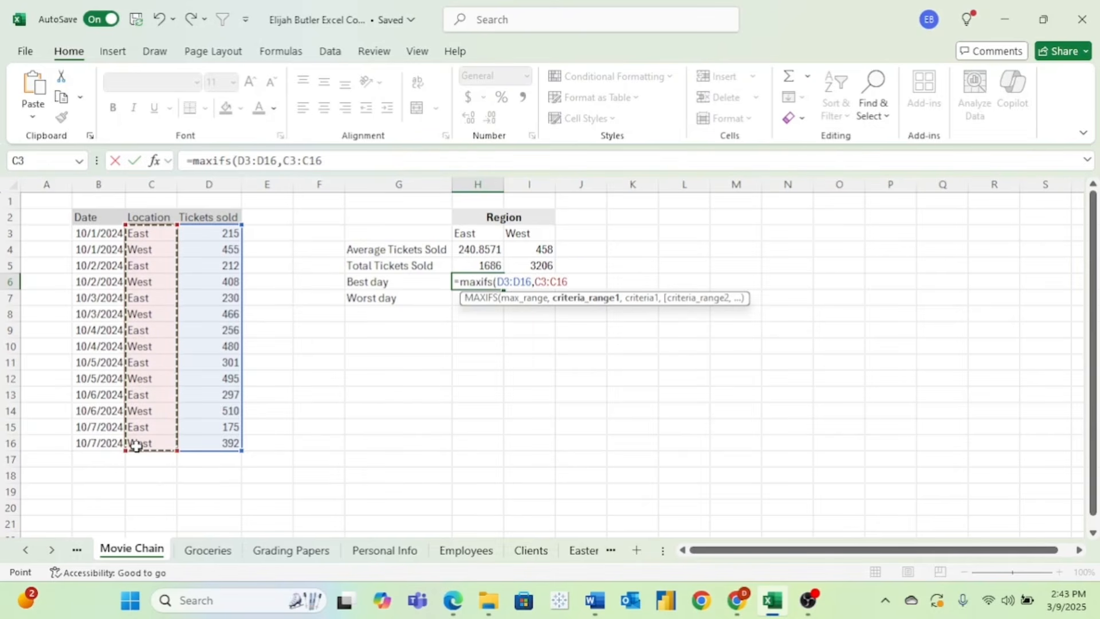
pyautogui.write(',')
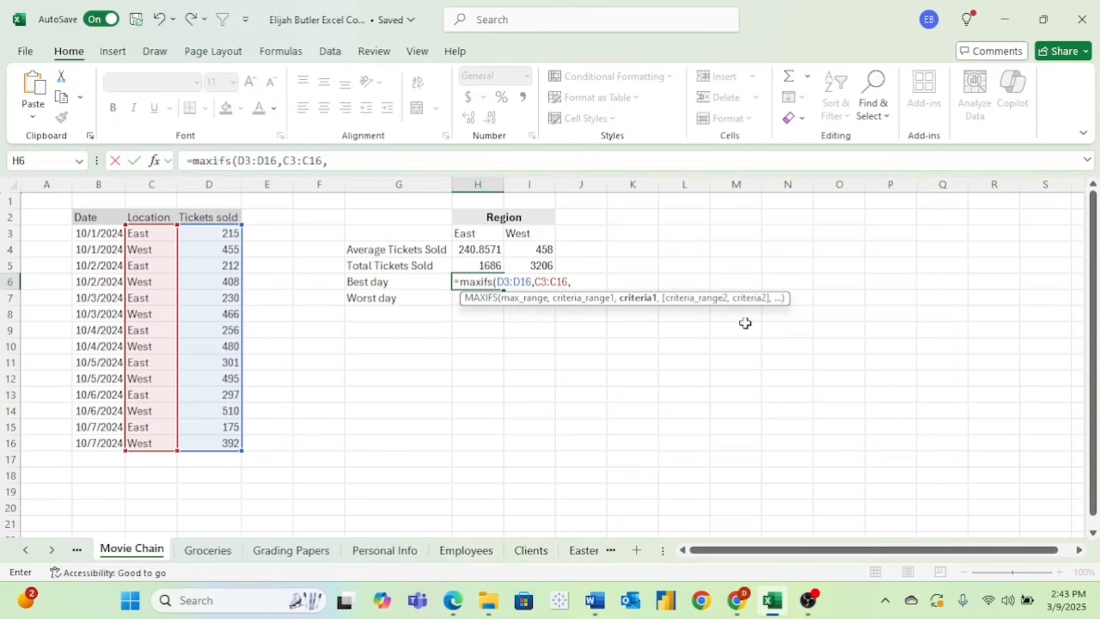
pyautogui.click(478, 232)
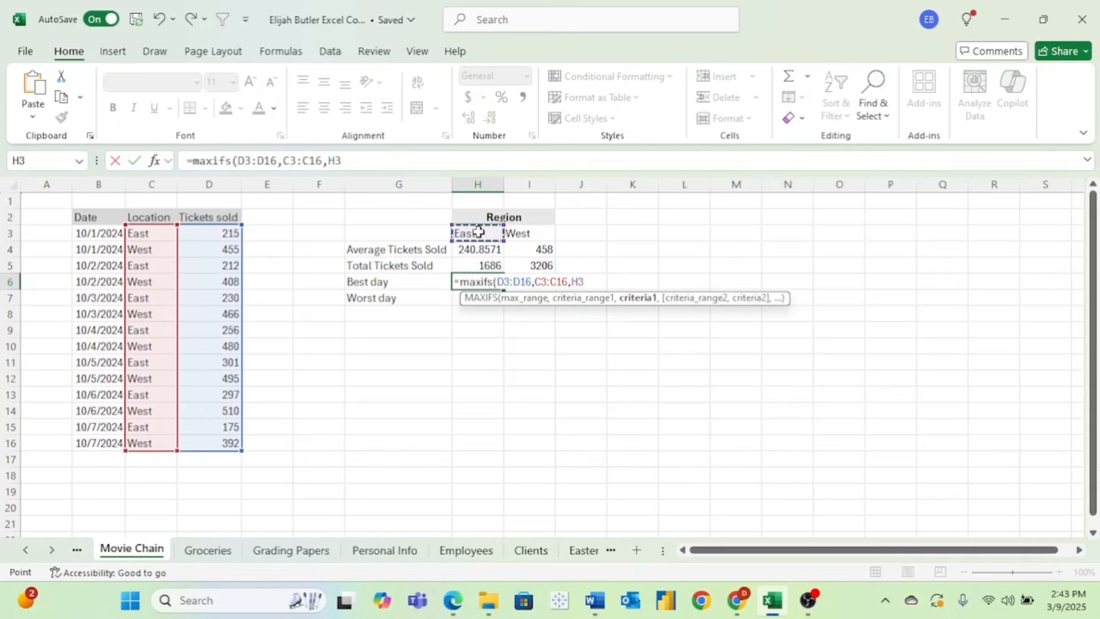
pyautogui.press('Return')
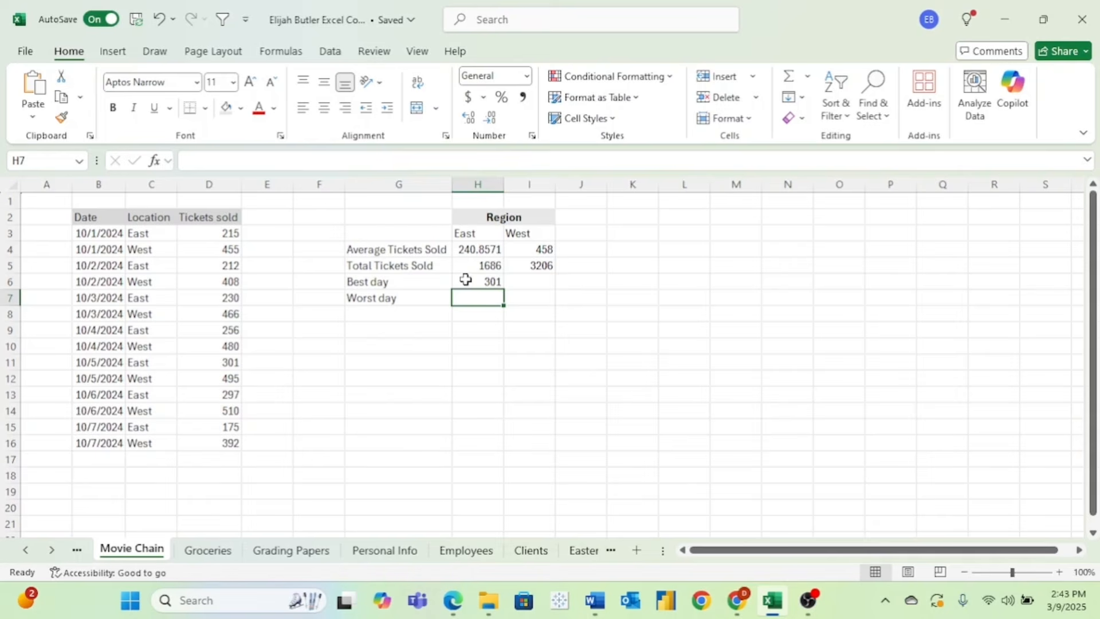
# - Enter =MAXIFS(D3:D16,C3:C16,I3) in I6 for the West best day, giving 510
pyautogui.click(527, 282)
pyautogui.write('=maxifs(')
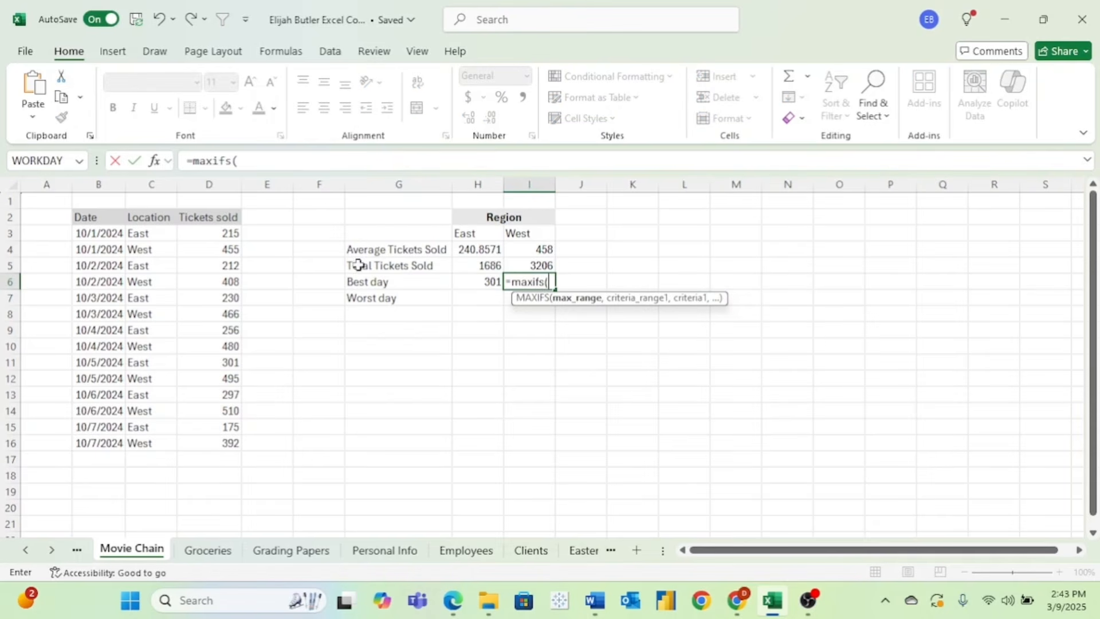
pyautogui.moveTo(228, 232); pyautogui.dragTo(224, 439)
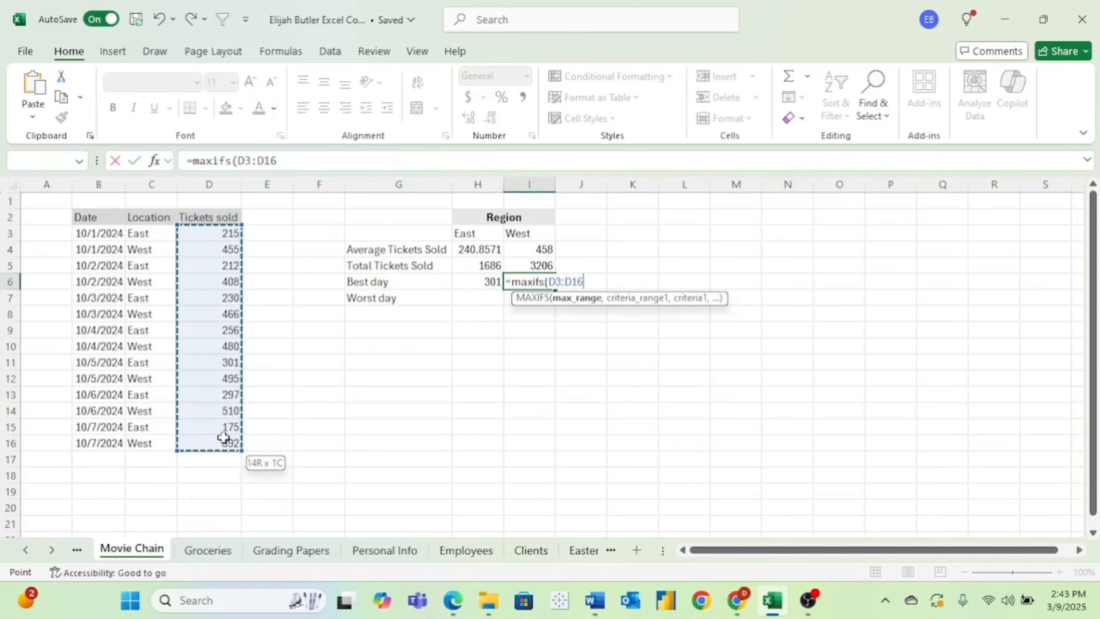
pyautogui.write(',')
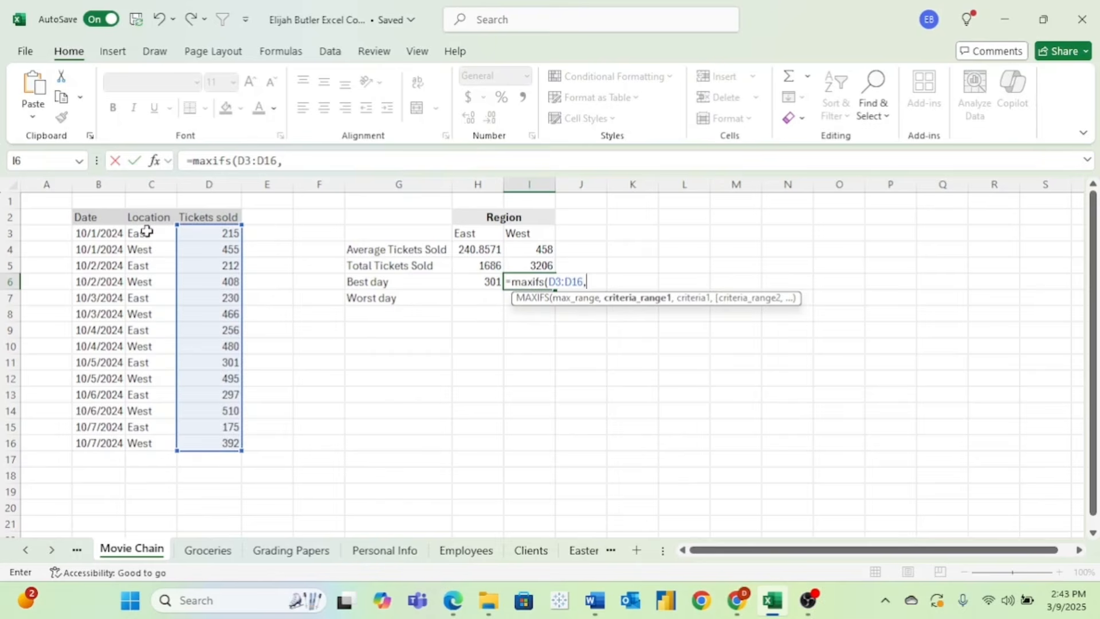
pyautogui.moveTo(147, 231); pyautogui.dragTo(151, 440)
pyautogui.write(',')
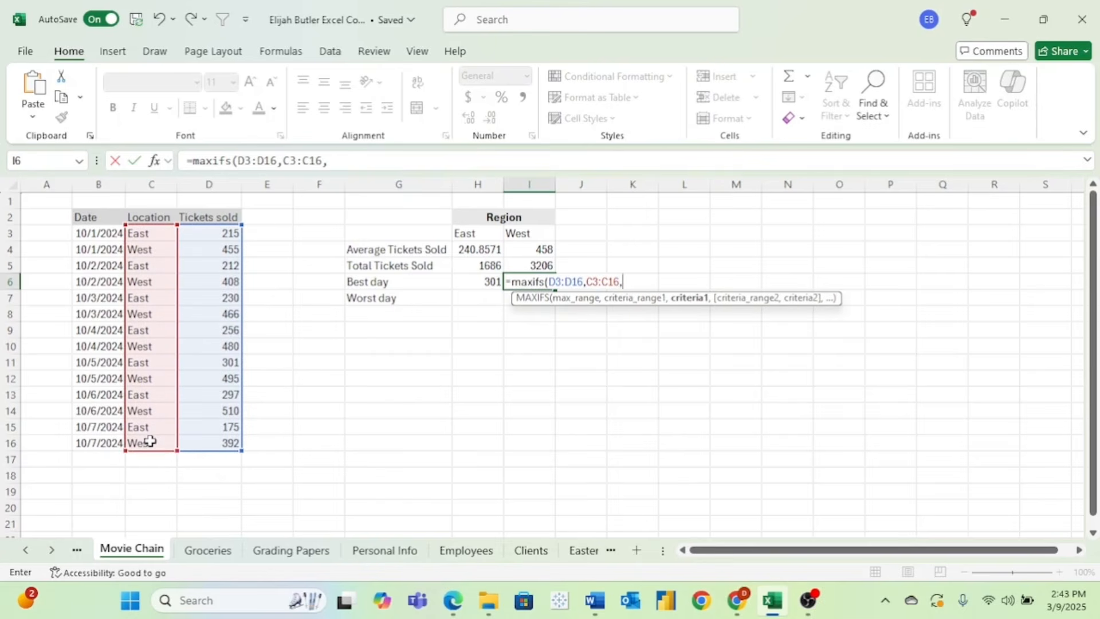
pyautogui.click(535, 233)
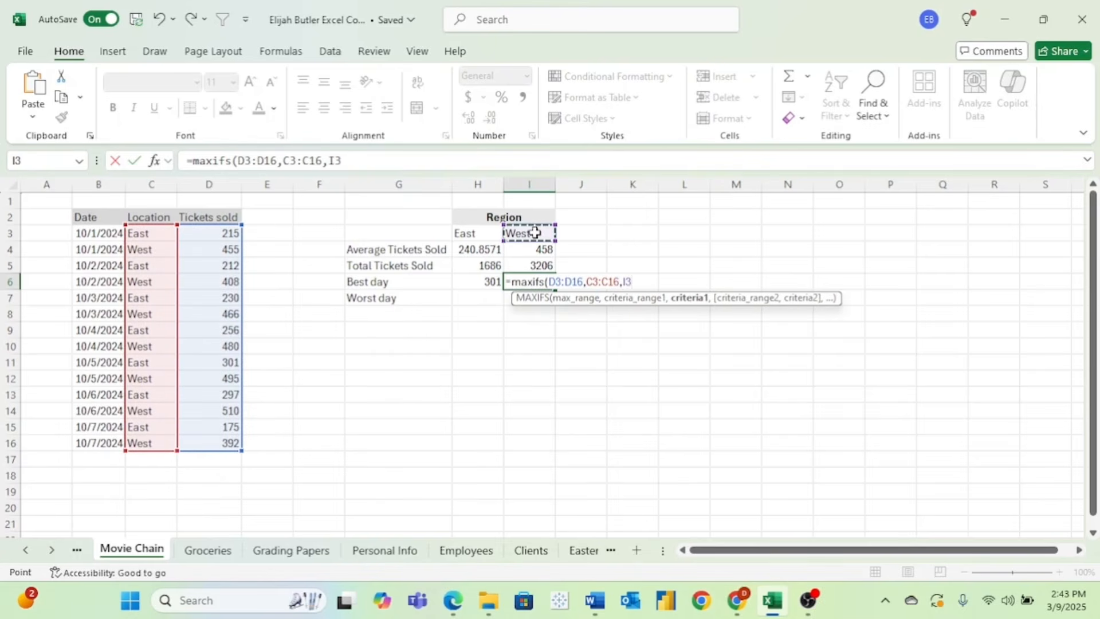
pyautogui.press('Return')
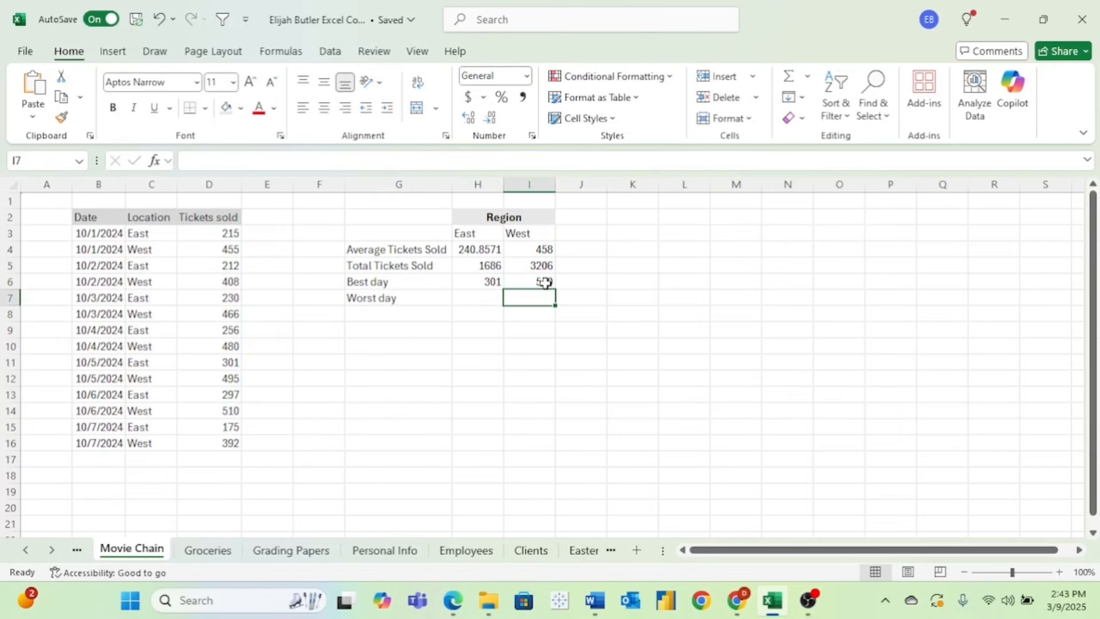
# - Enter =MINIFS(D3:D16,C3:C16,H3) in H7 for the East worst day, giving 175
pyautogui.click(476, 297)
pyautogui.write('=minifs(')
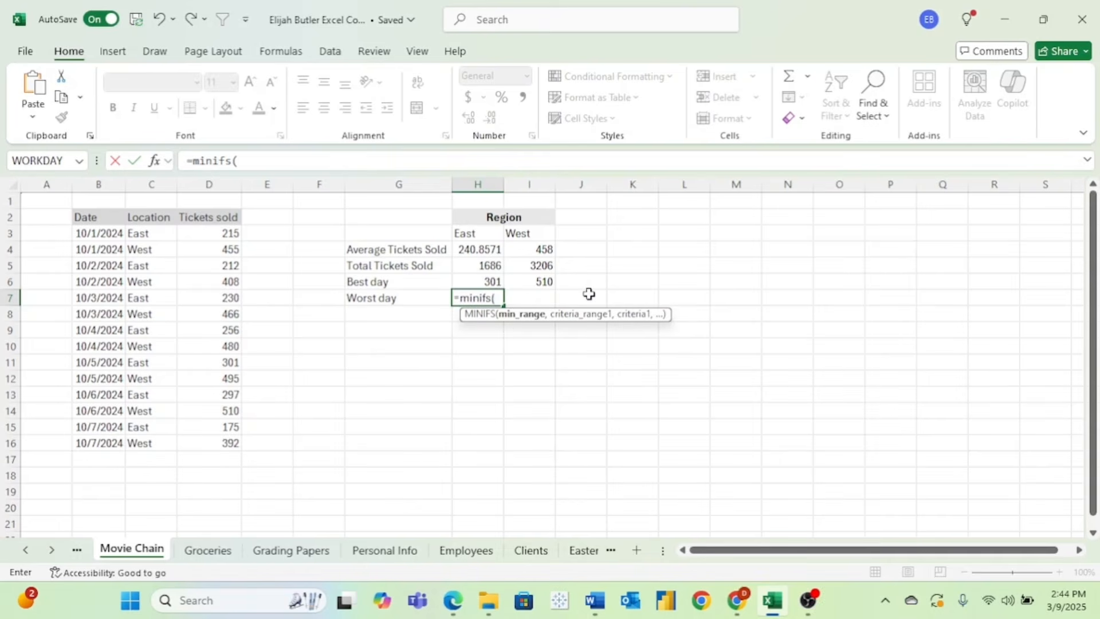
pyautogui.moveTo(230, 233); pyautogui.dragTo(223, 440)
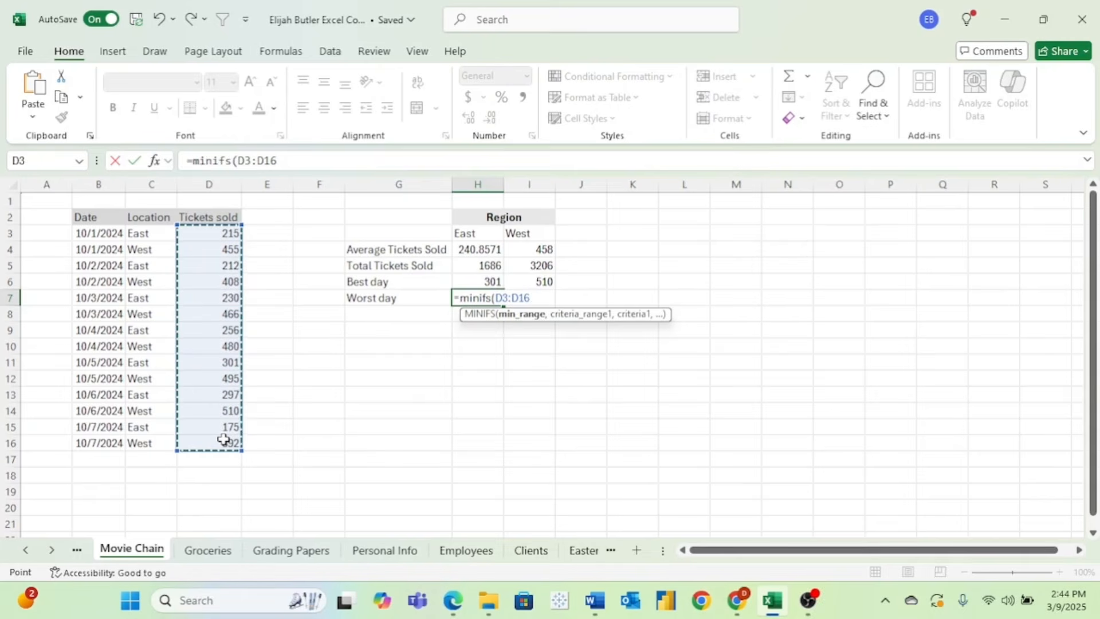
pyautogui.write(',')
pyautogui.moveTo(146, 234); pyautogui.dragTo(150, 441)
pyautogui.write(',')
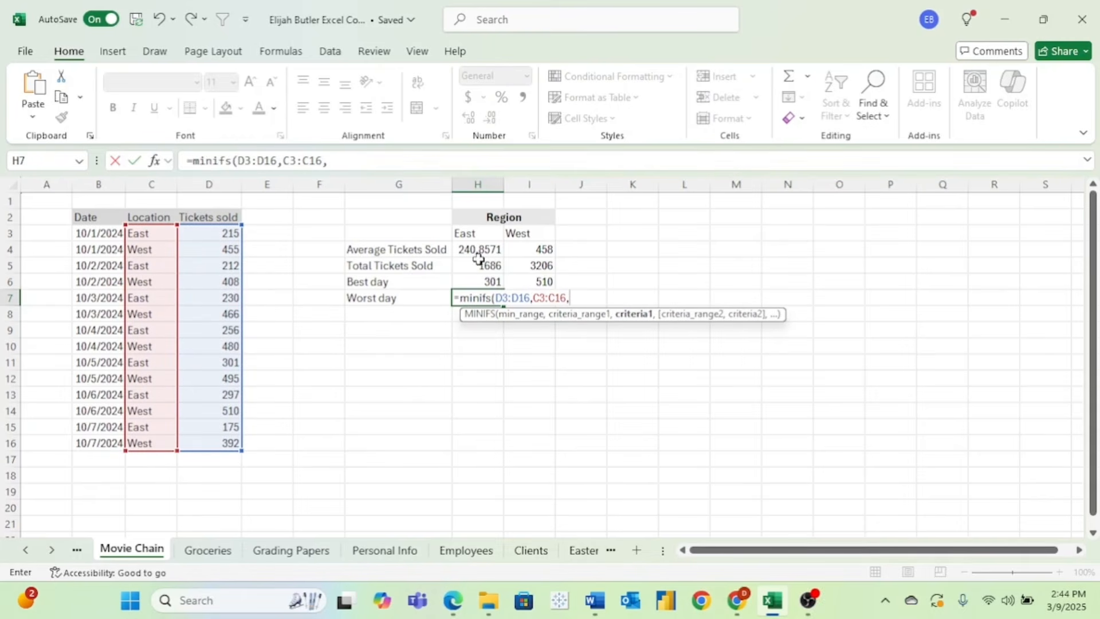
pyautogui.click(473, 235)
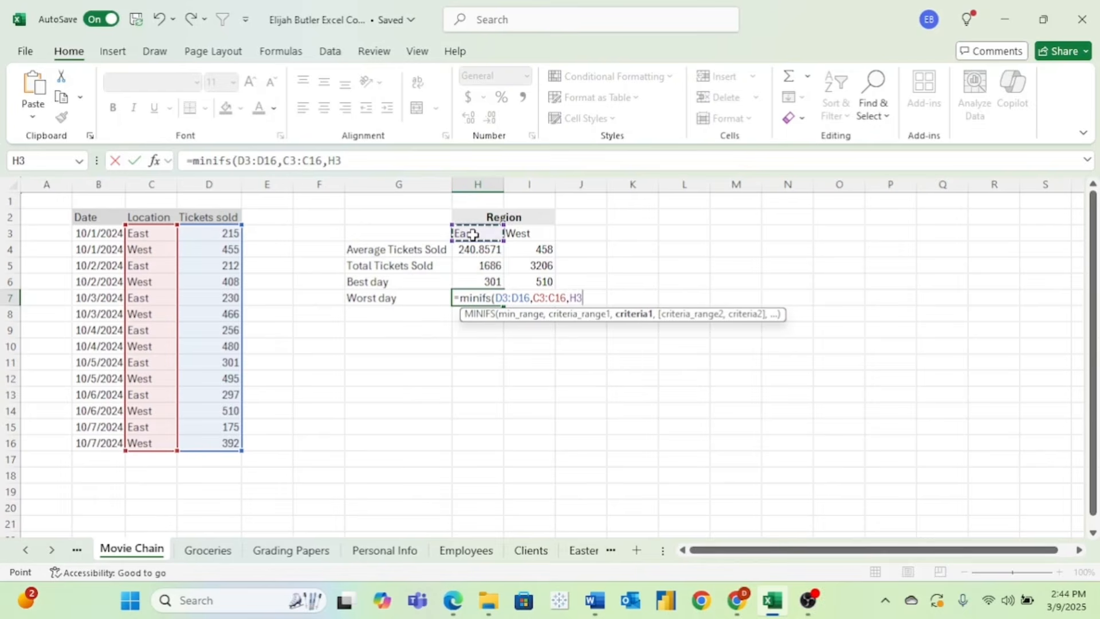
pyautogui.press('Return')
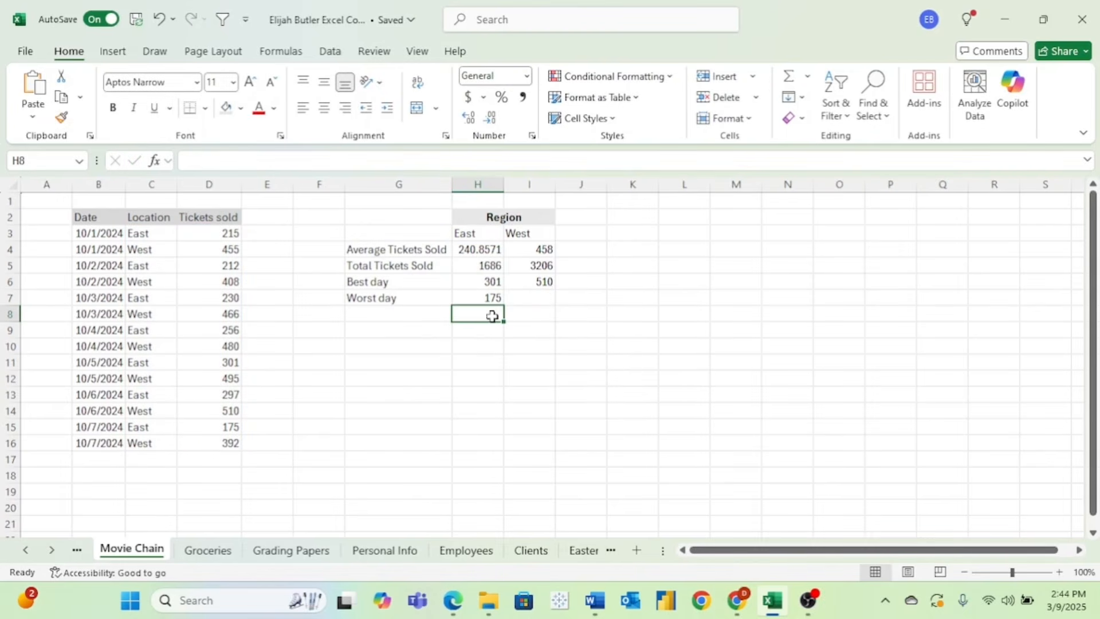
# - Enter =MINIFS(D3:D16,C3:C16,I3) in I7 for the West worst day, giving 392
pyautogui.click(526, 299)
pyautogui.write('=minifs(')
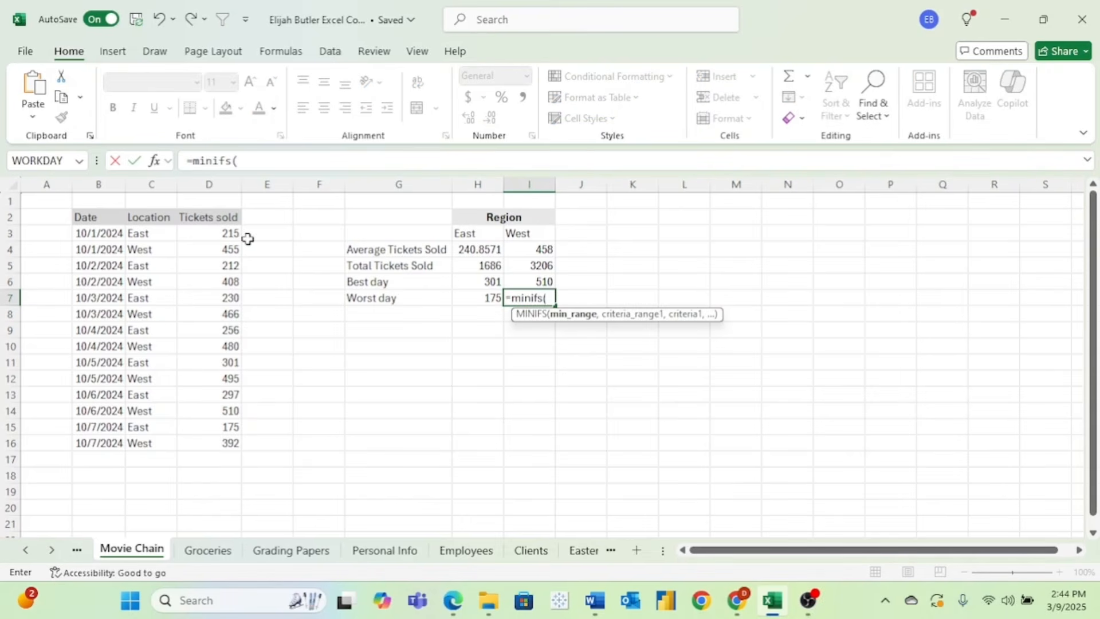
pyautogui.moveTo(229, 234); pyautogui.dragTo(222, 439)
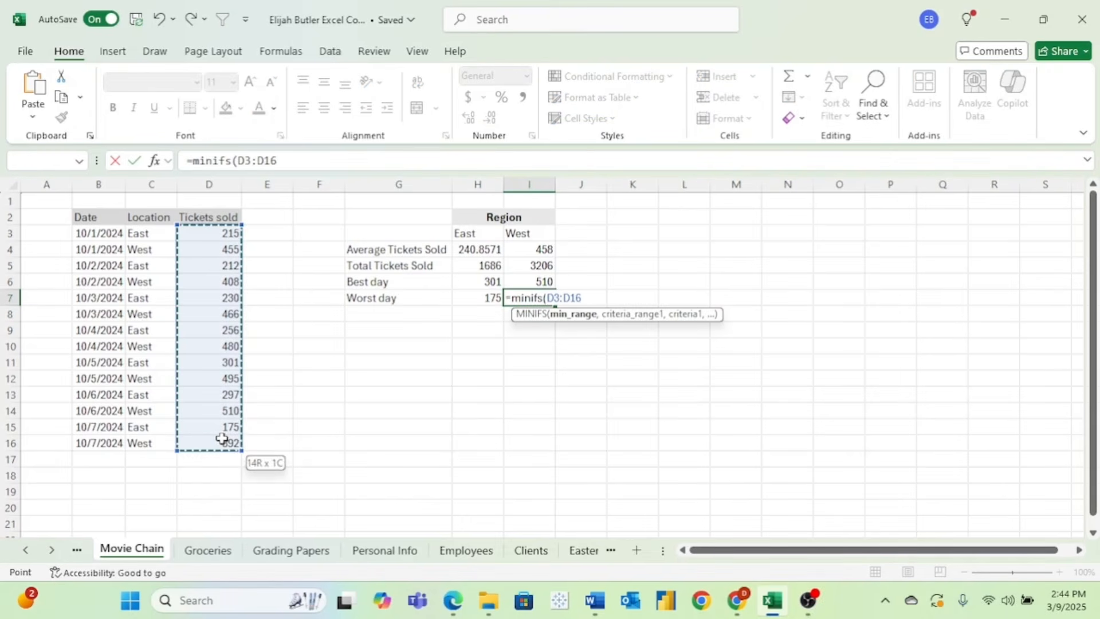
pyautogui.write(',')
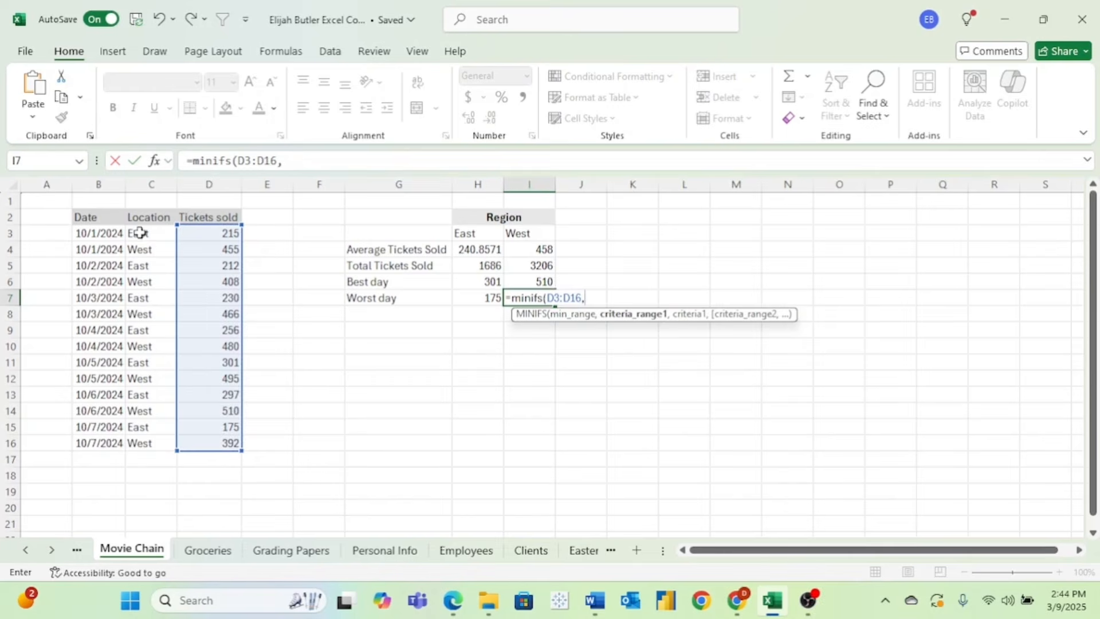
pyautogui.moveTo(138, 232); pyautogui.dragTo(143, 439)
pyautogui.write(',')
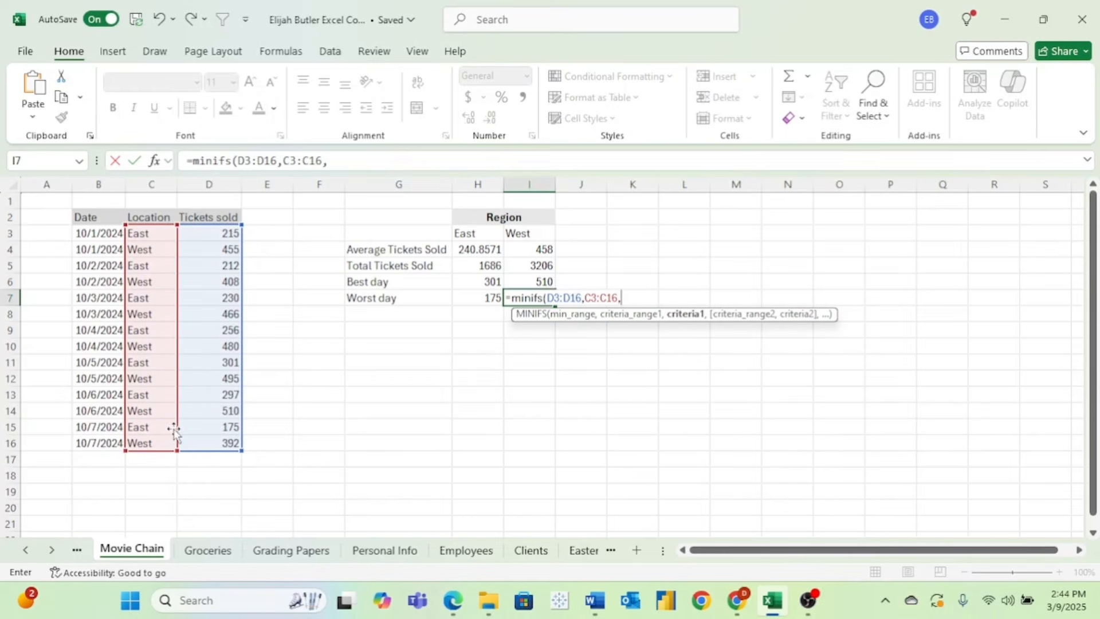
pyautogui.click(533, 234)
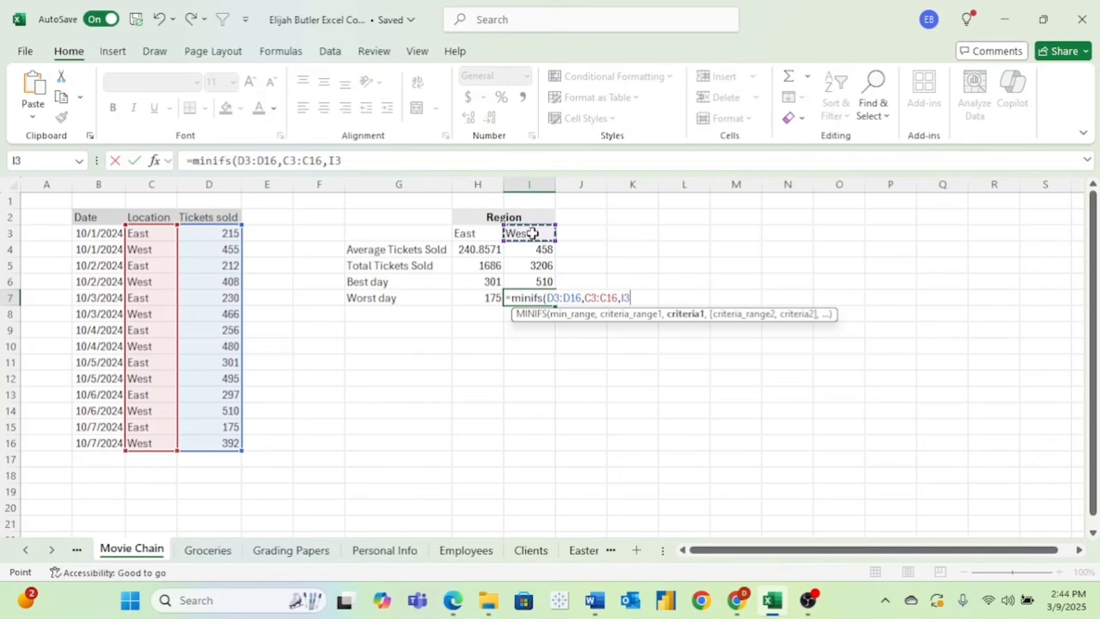
pyautogui.press('Return')
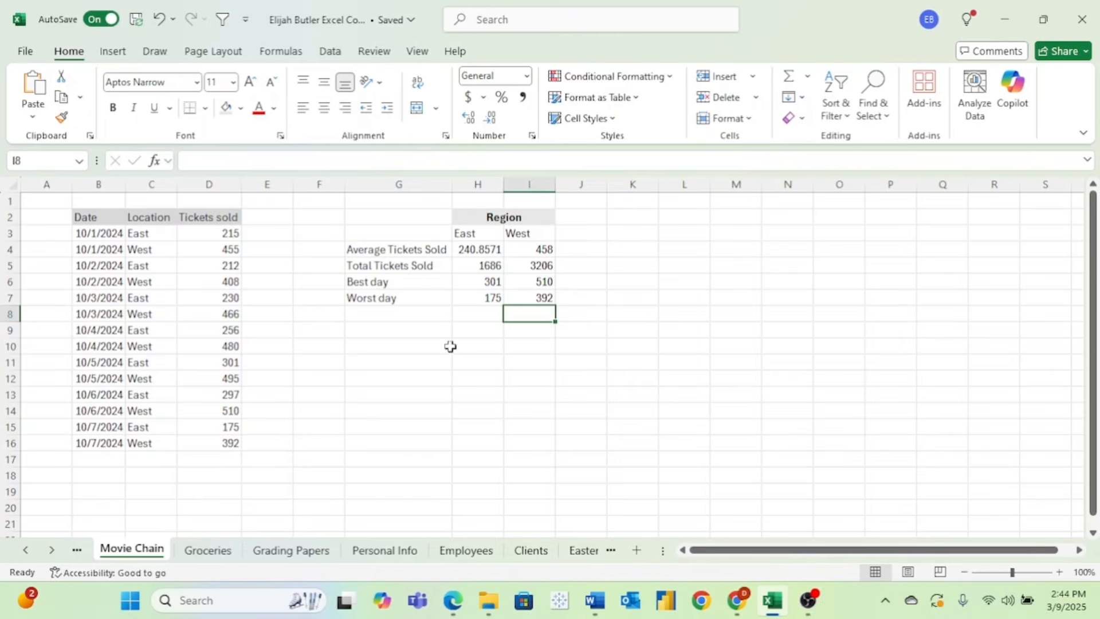
pyautogui.click(320, 411)
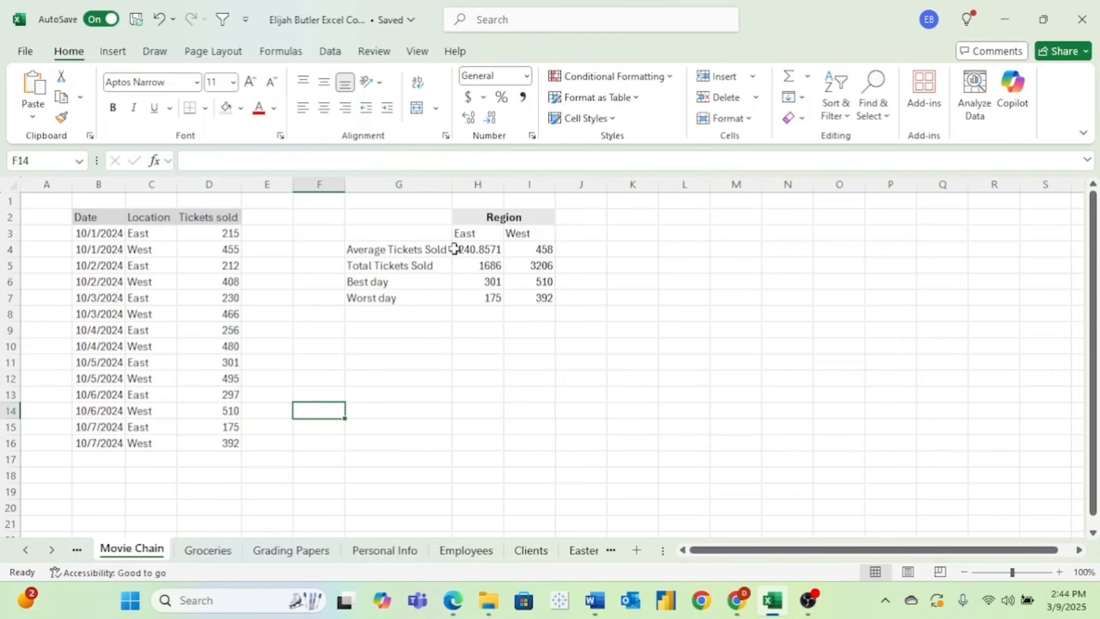
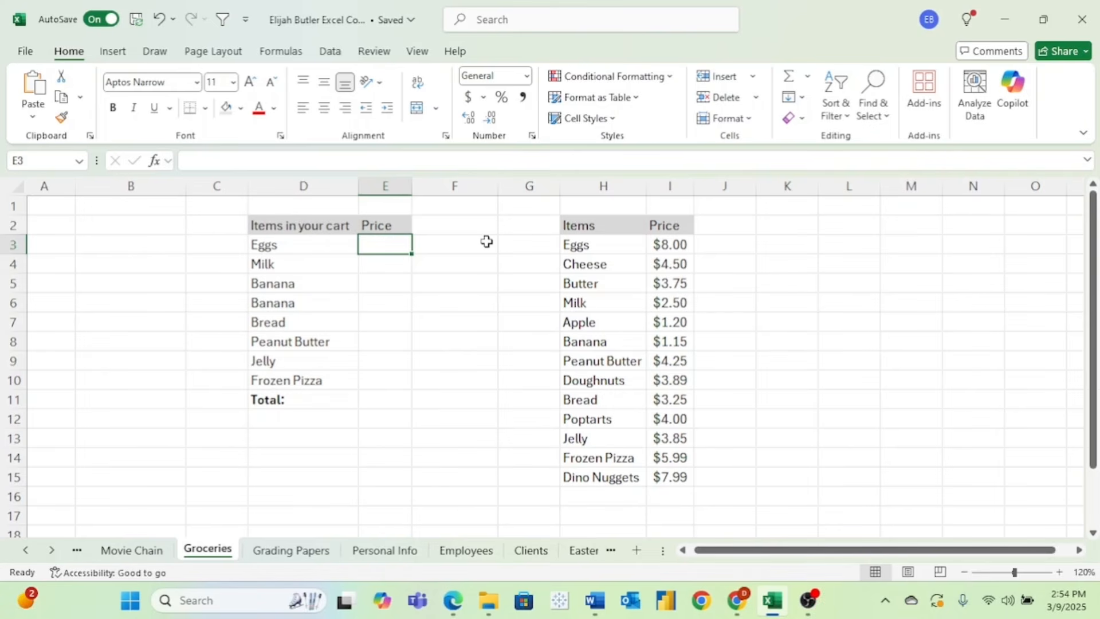
# - Enter =XLOOKUP(D3,H:H,I:I) in E3 so the Eggs price shows 8
pyautogui.write('=')
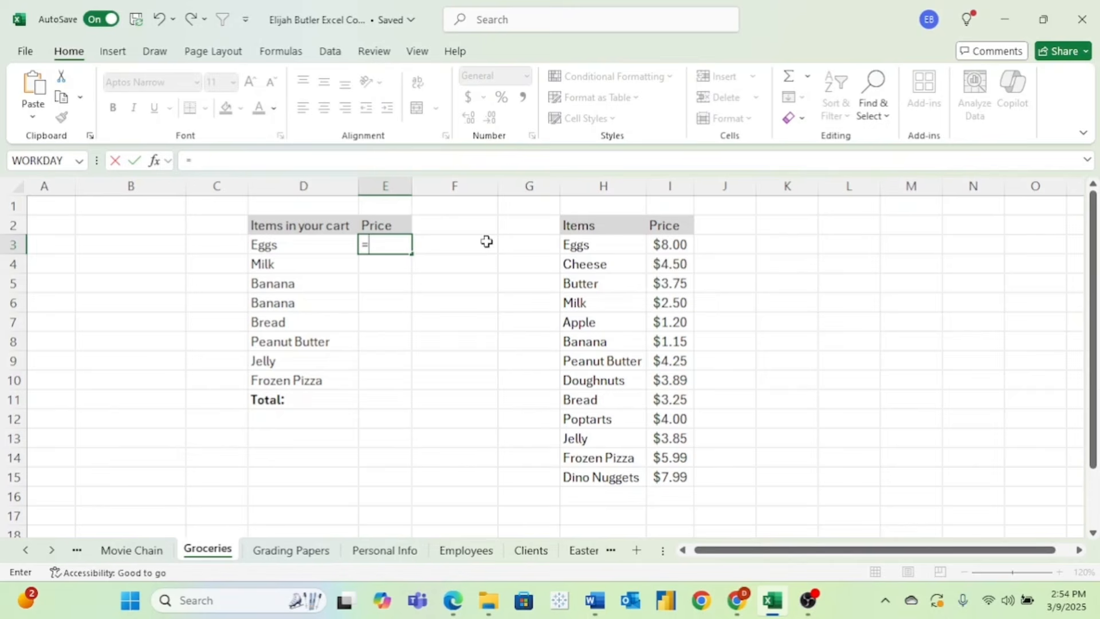
pyautogui.write('xlooku')
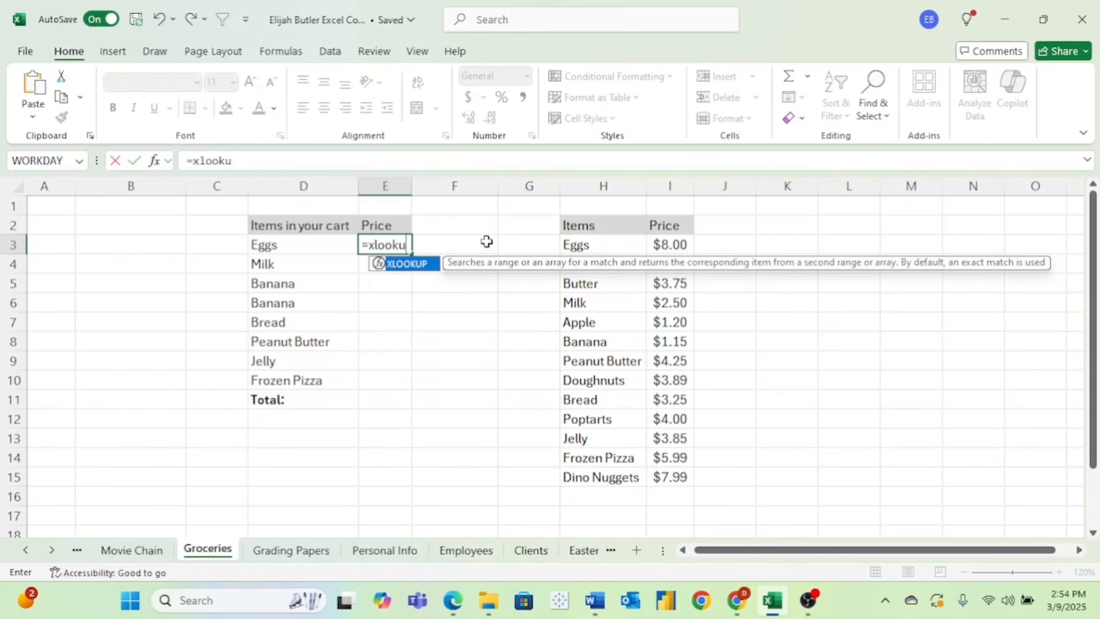
pyautogui.write('p(')
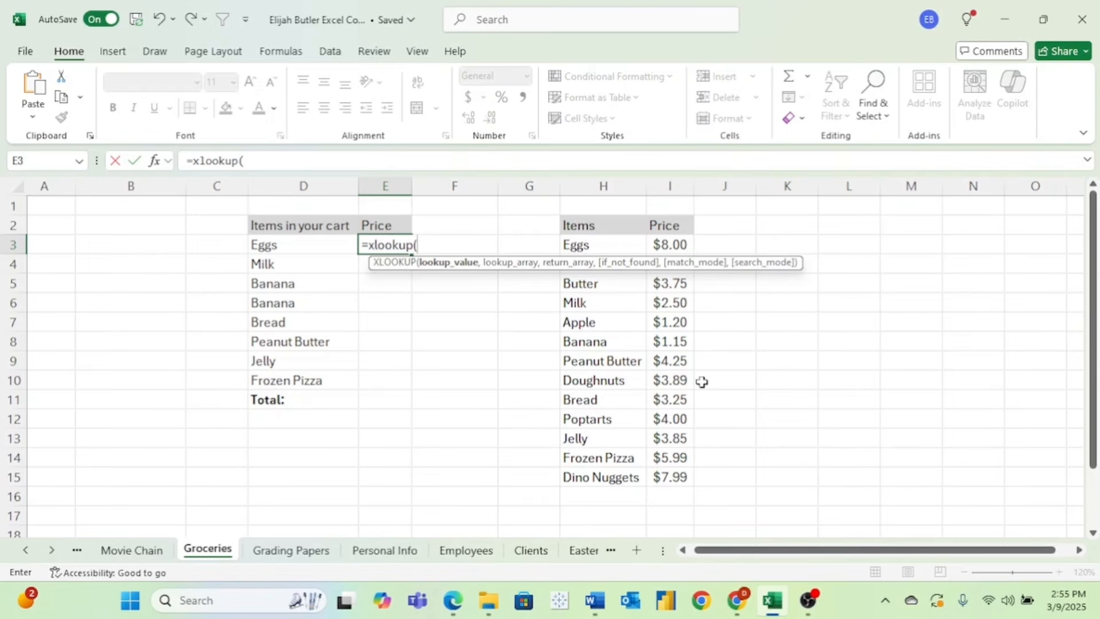
pyautogui.click(327, 248)
pyautogui.write(',')
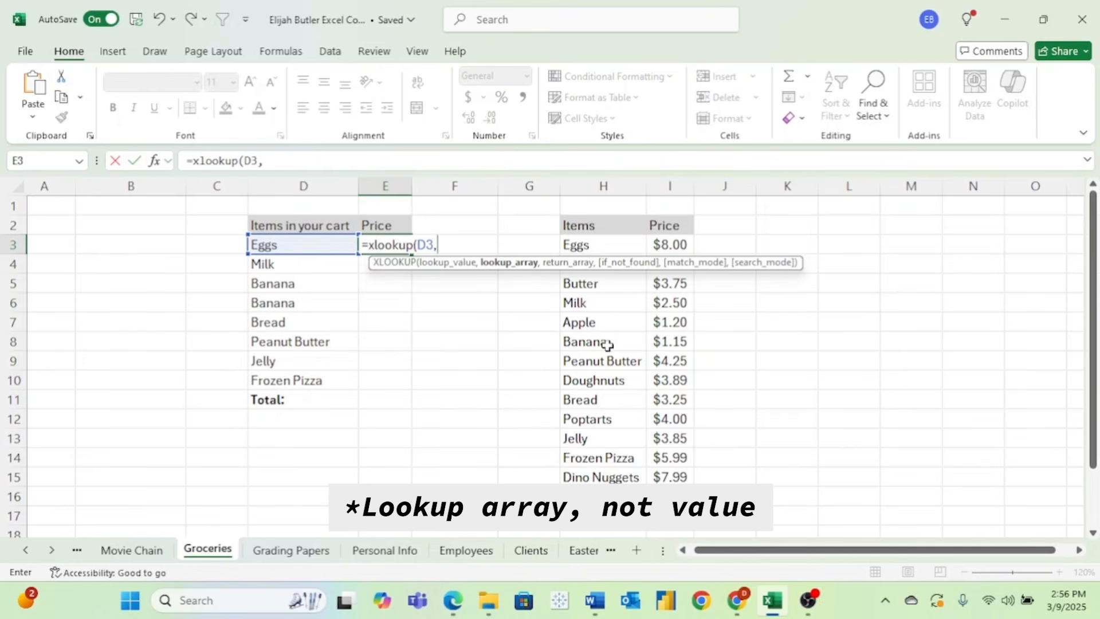
pyautogui.click(600, 186)
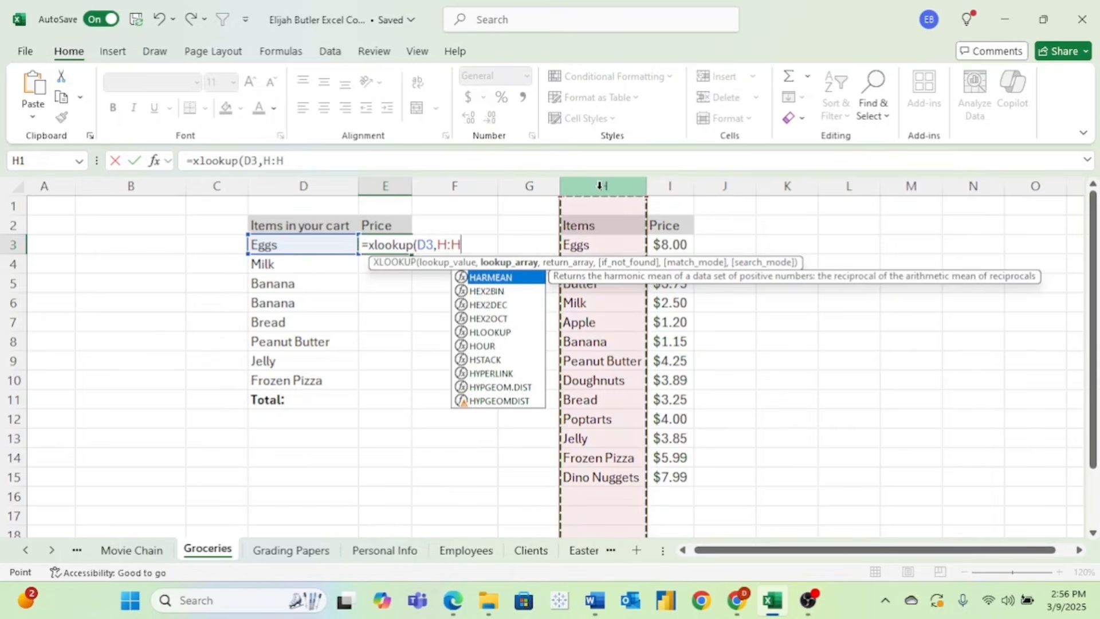
pyautogui.write(',')
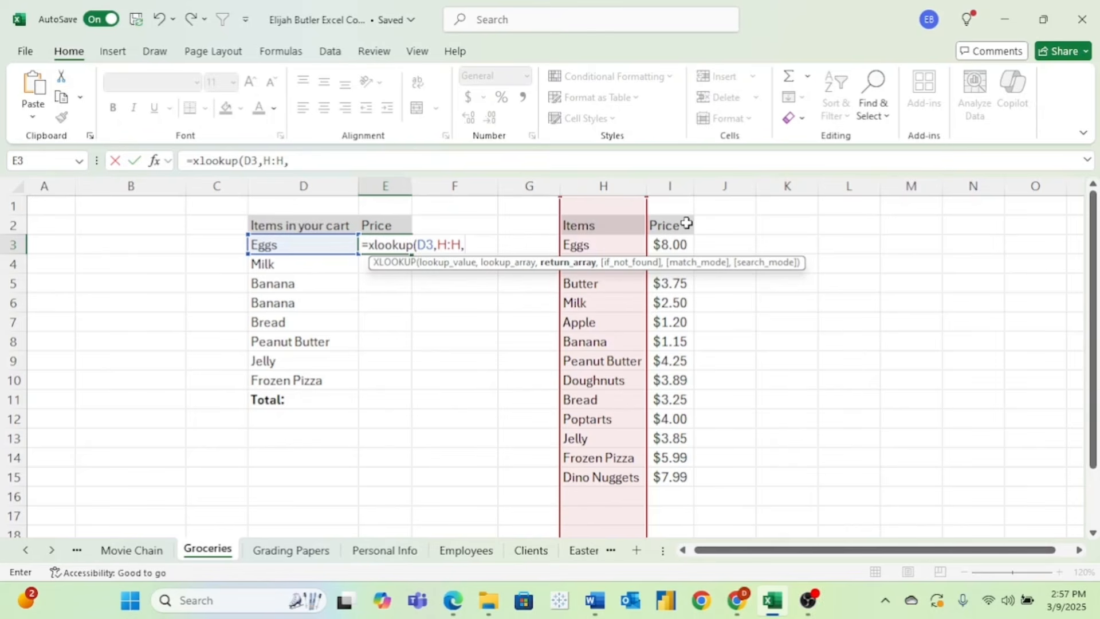
pyautogui.click(678, 187)
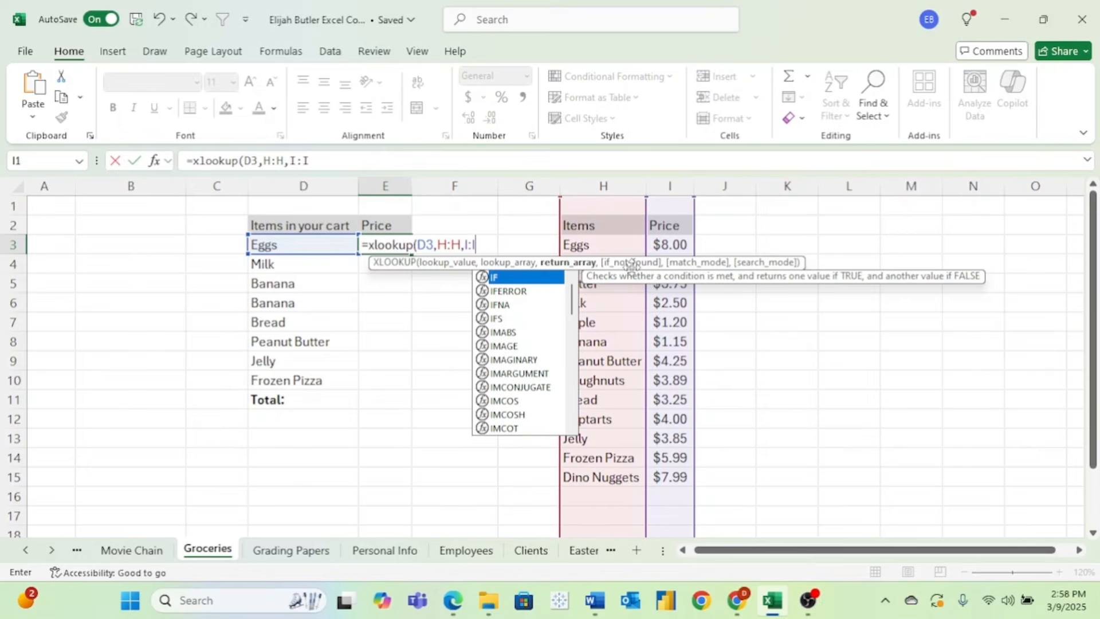
pyautogui.press('Return')
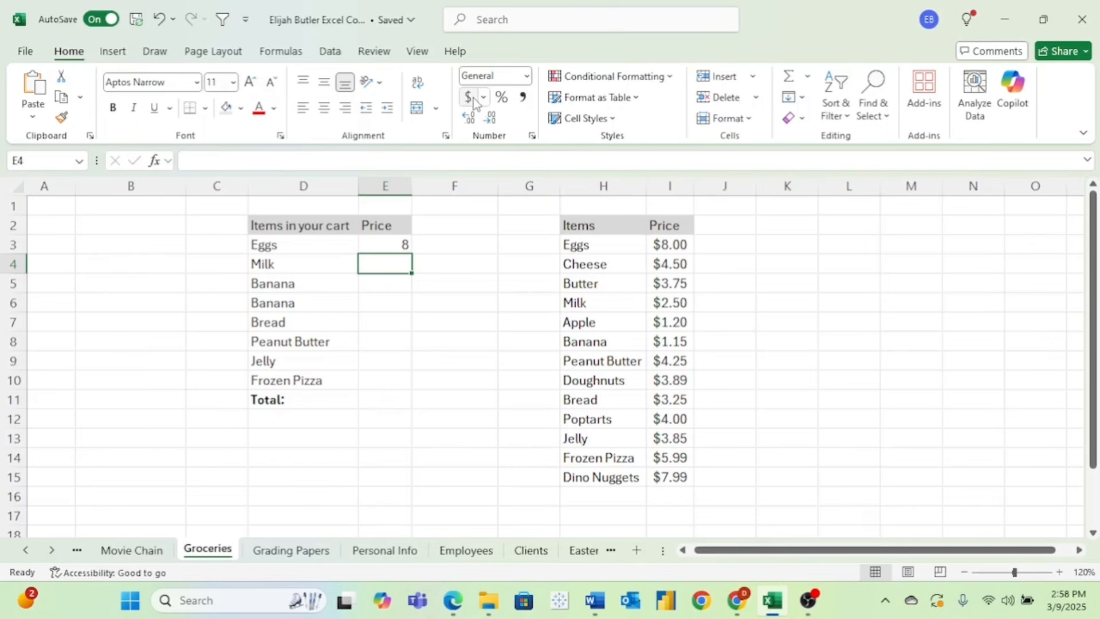
# - Apply dollar accounting format to E3:E11, fill the price lookup down to E10, and begin =SUM in E11
pyautogui.moveTo(381, 240); pyautogui.dragTo(364, 400)
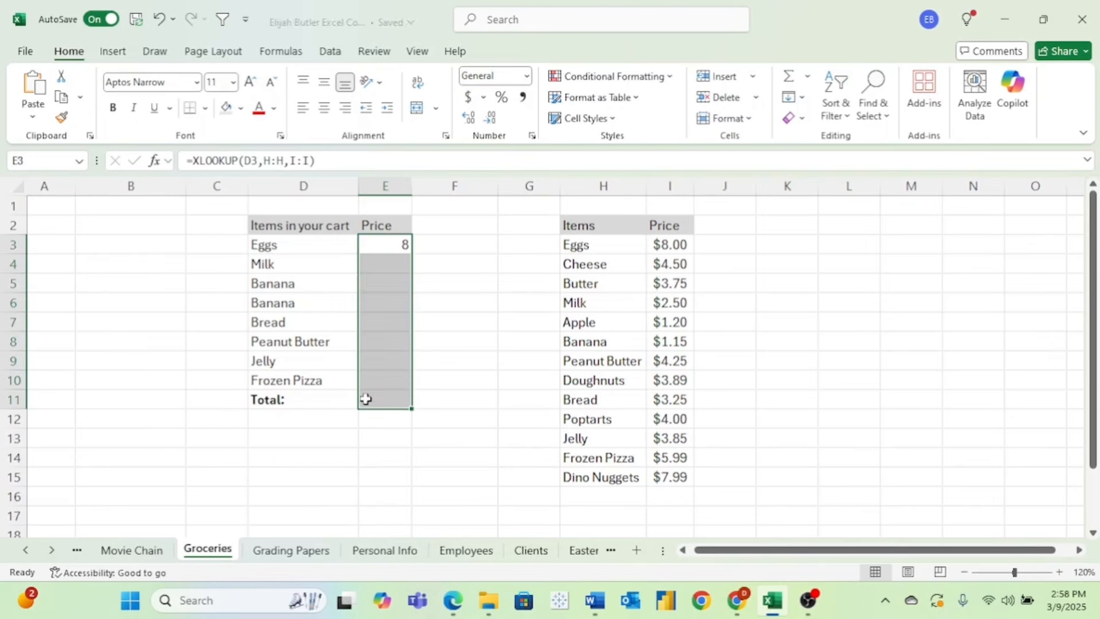
pyautogui.click(468, 98)
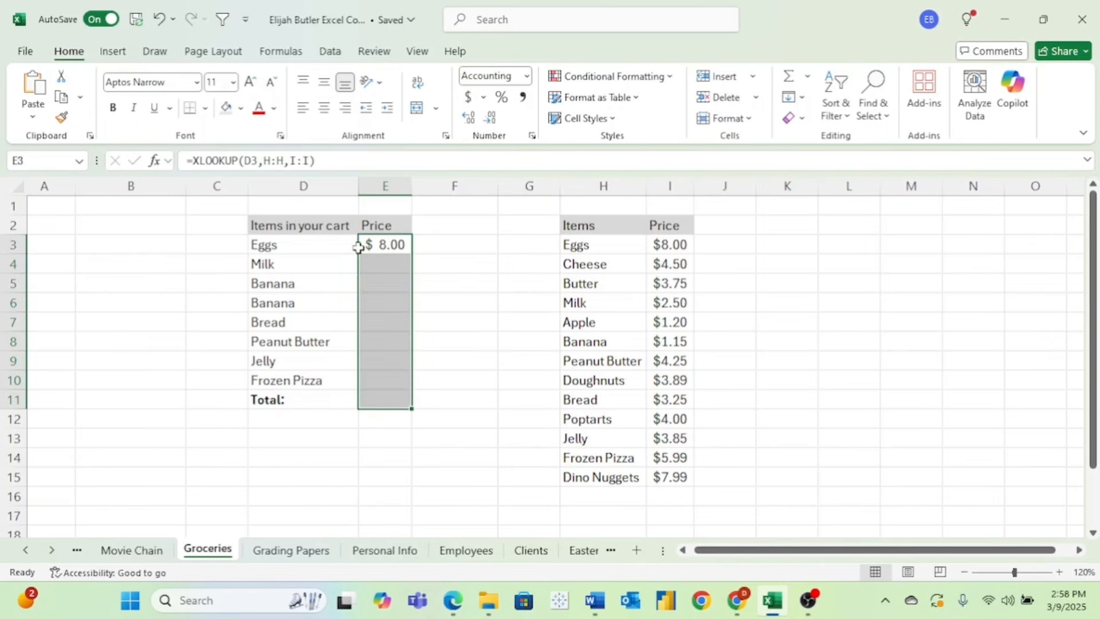
pyautogui.click(385, 242)
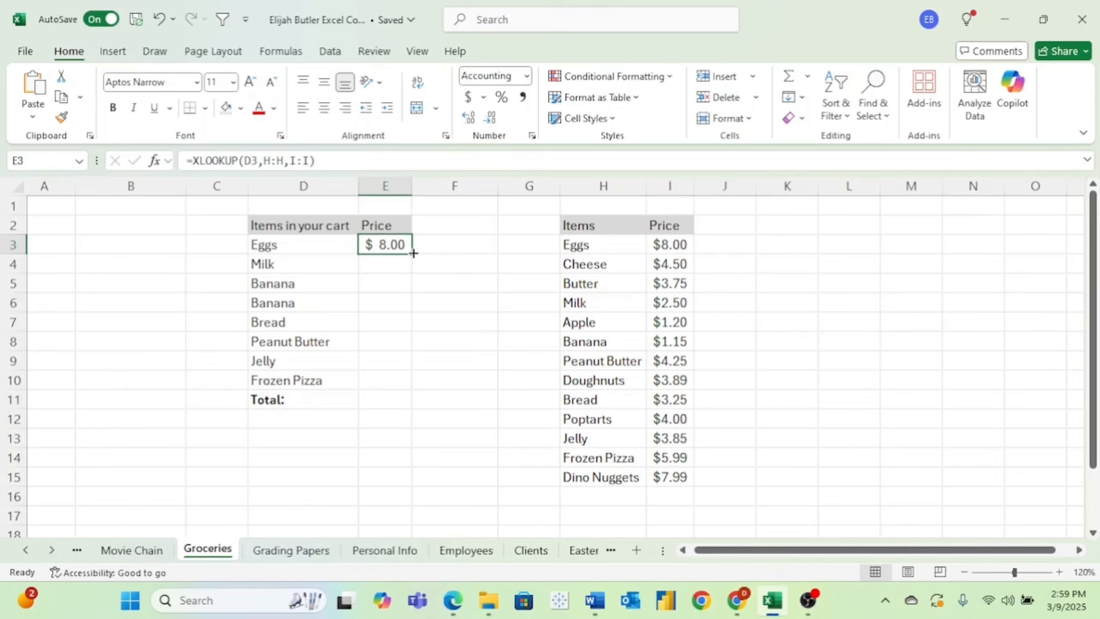
pyautogui.moveTo(414, 252); pyautogui.dragTo(413, 390)
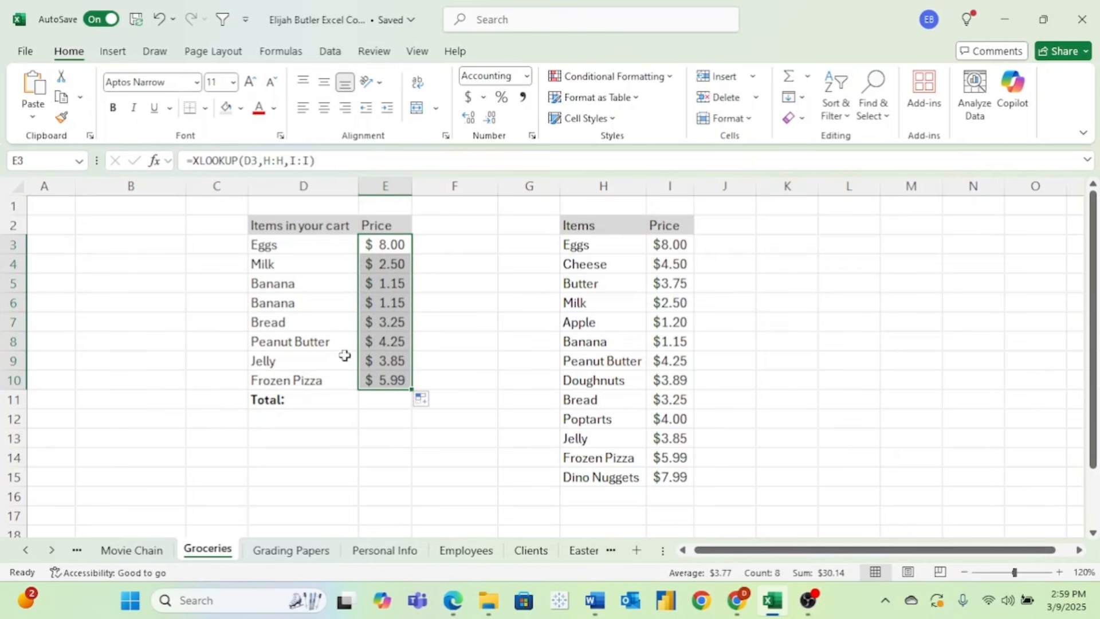
pyautogui.click(368, 394)
pyautogui.write('=sum(')
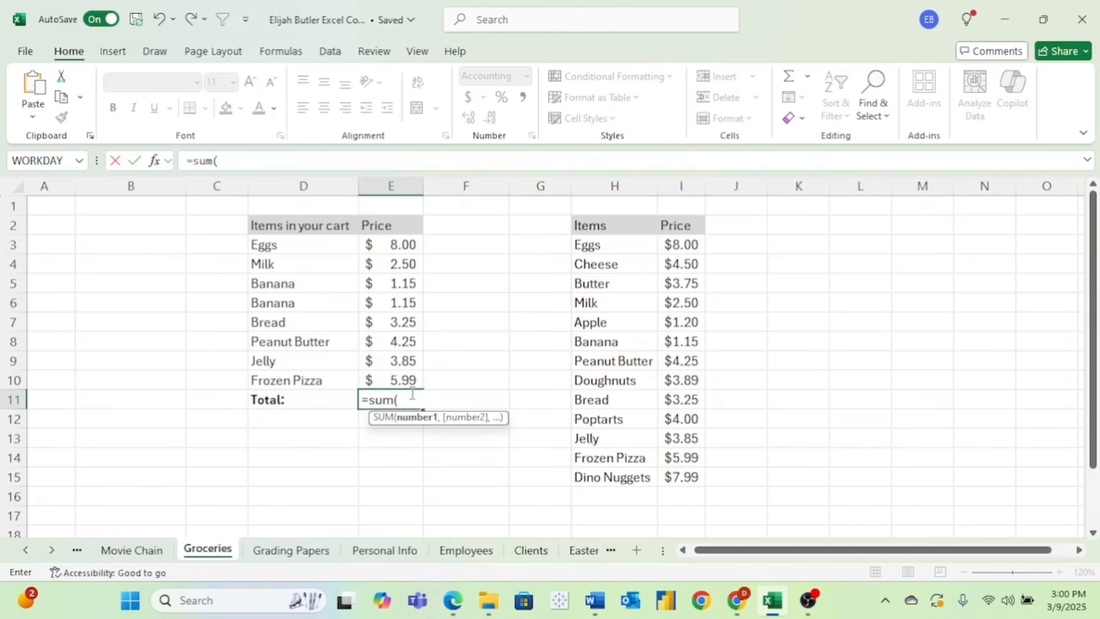
# - Complete =SUM(E3:E10) in E11 for a cart total of $30.14
pyautogui.moveTo(393, 245); pyautogui.dragTo(401, 377)
pyautogui.press('Return')
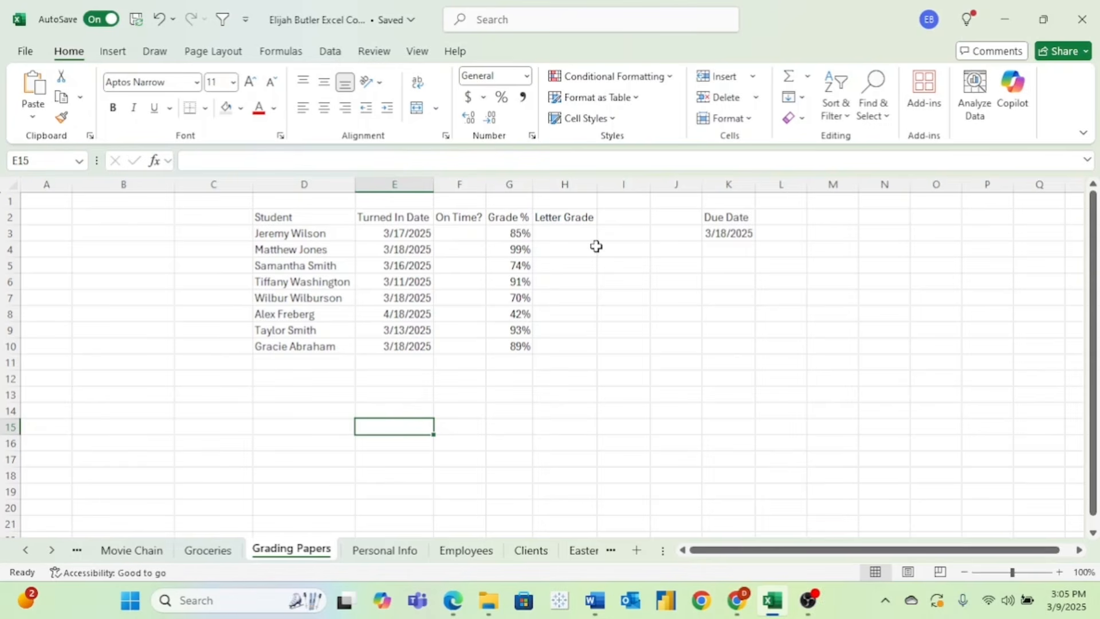
# - Enter =IF(E3<=K3,"YES","NO!") in F3, returning YES for the first student
pyautogui.click(460, 233)
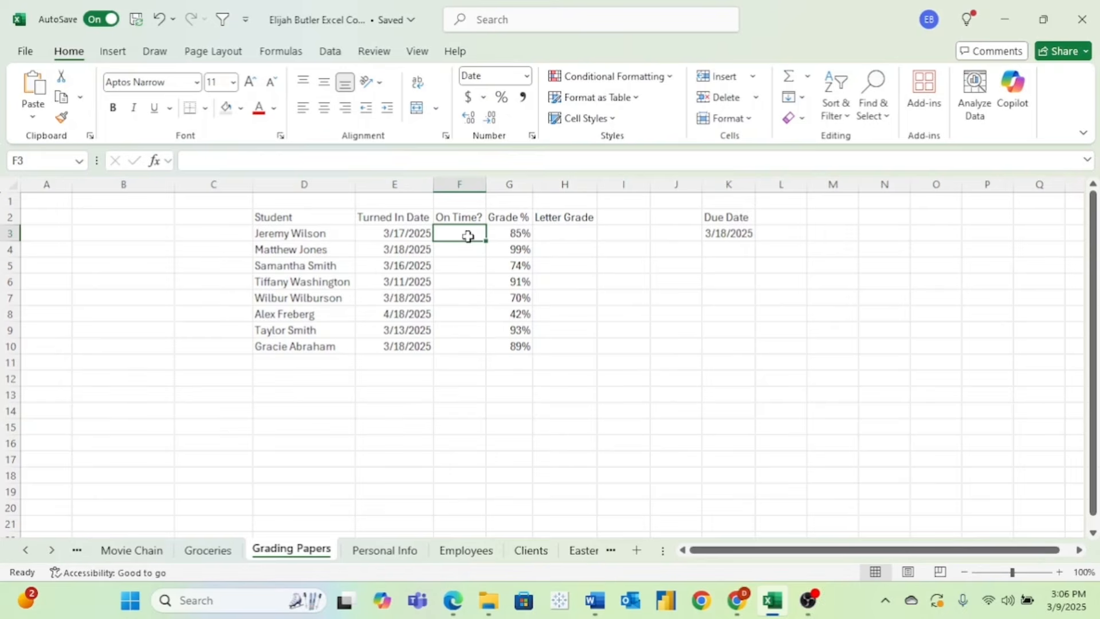
pyautogui.write('=')
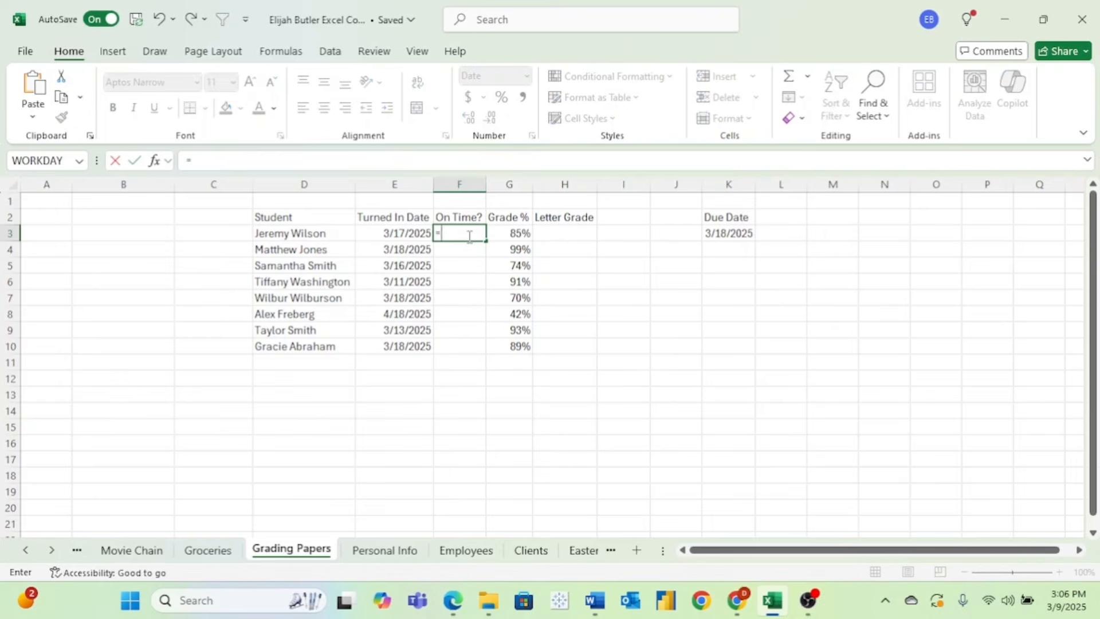
pyautogui.write('if')
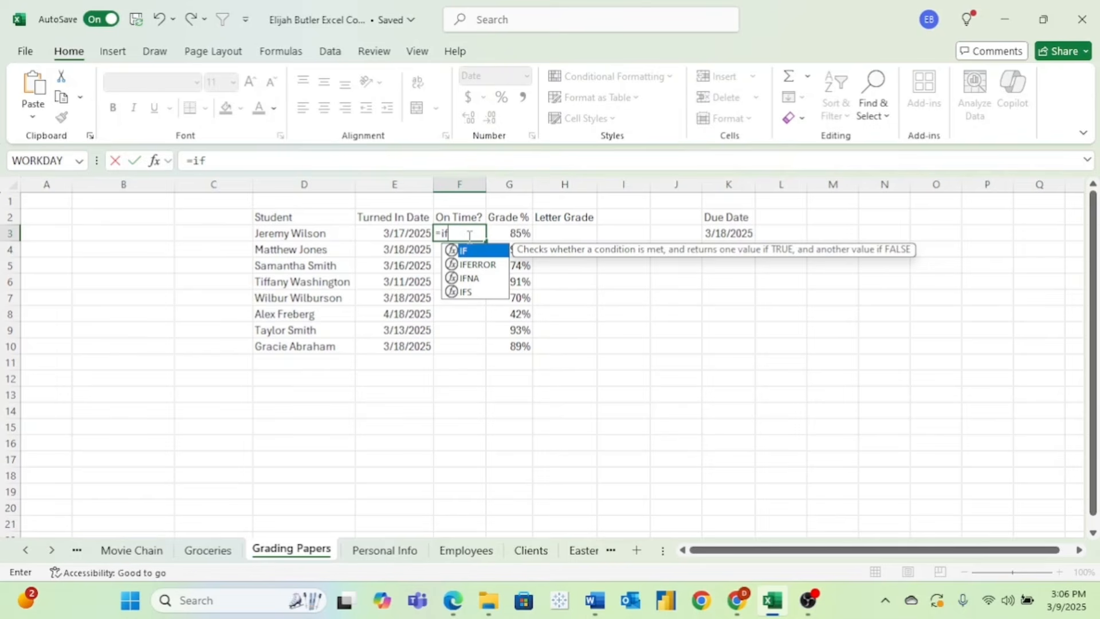
pyautogui.write('(')
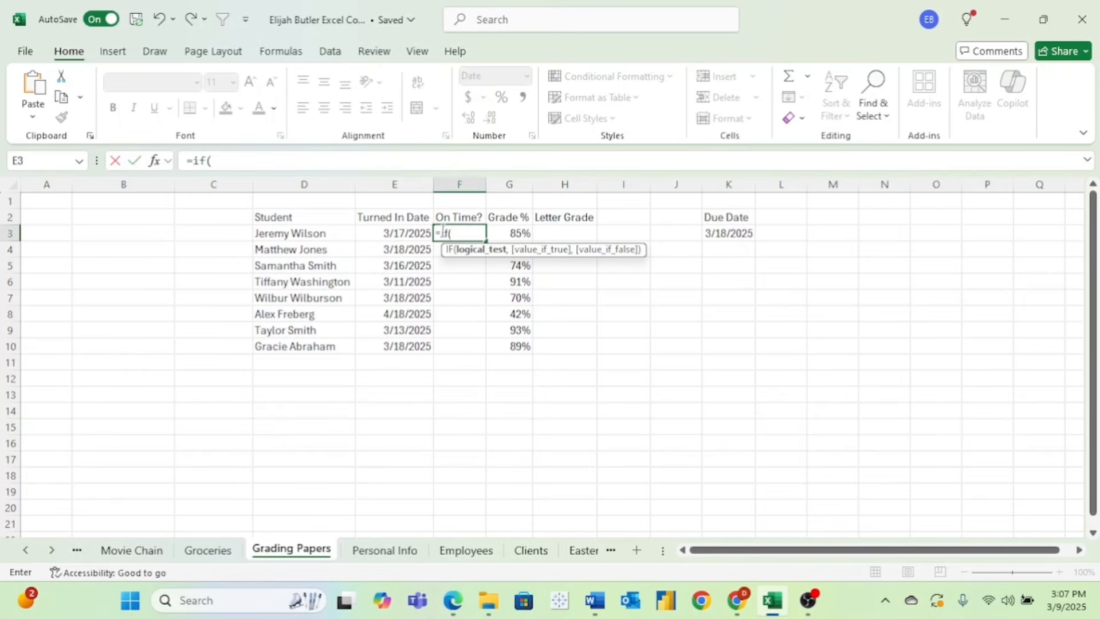
pyautogui.click(412, 233)
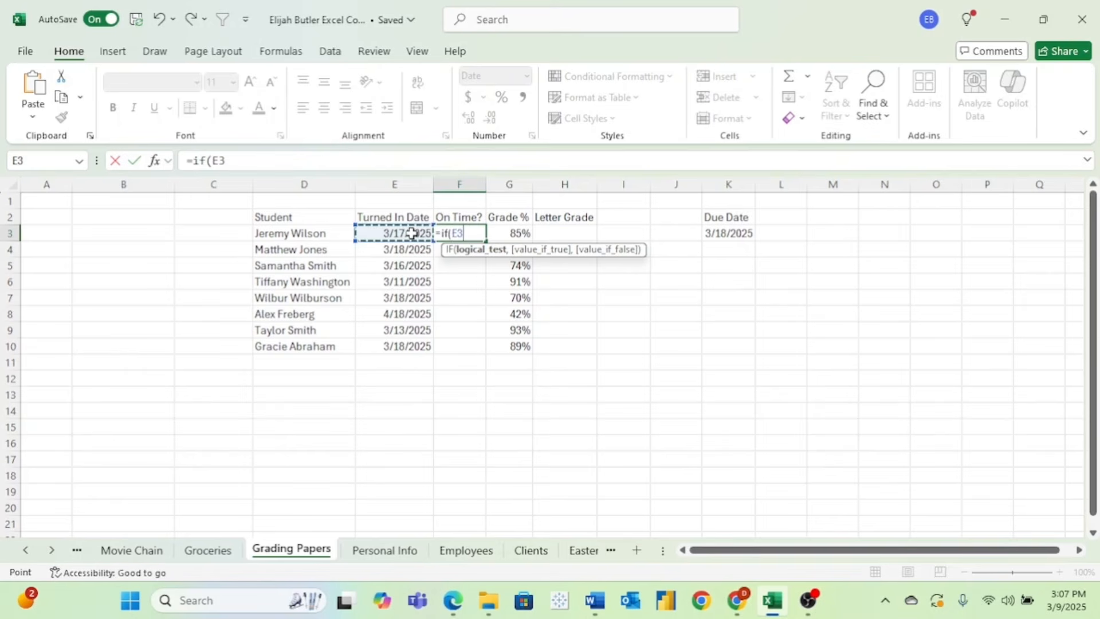
pyautogui.write('<=')
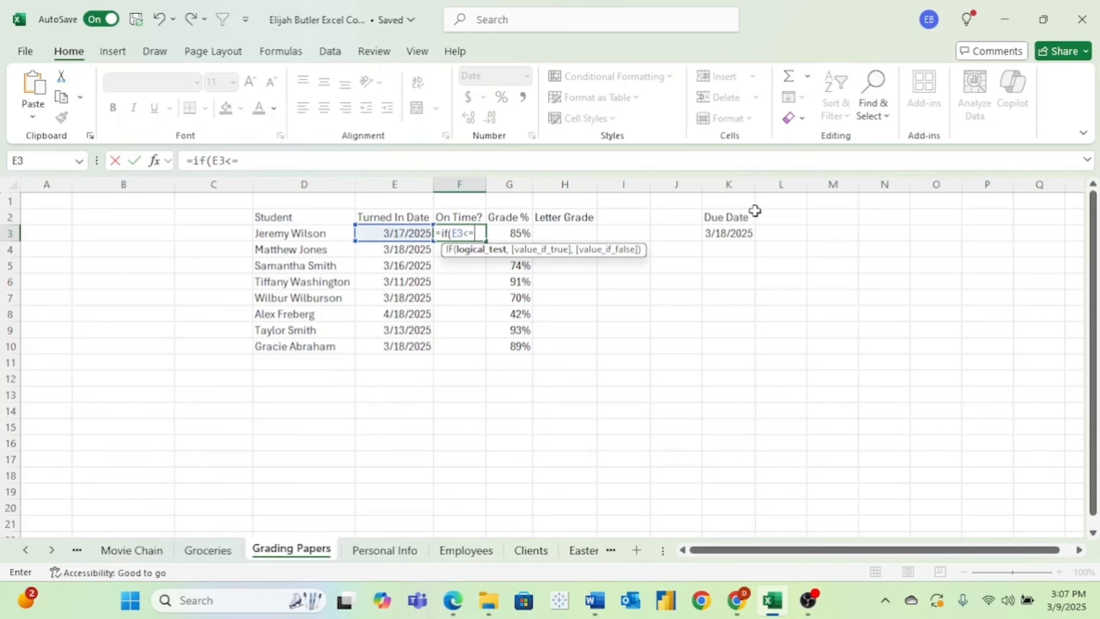
pyautogui.click(741, 232)
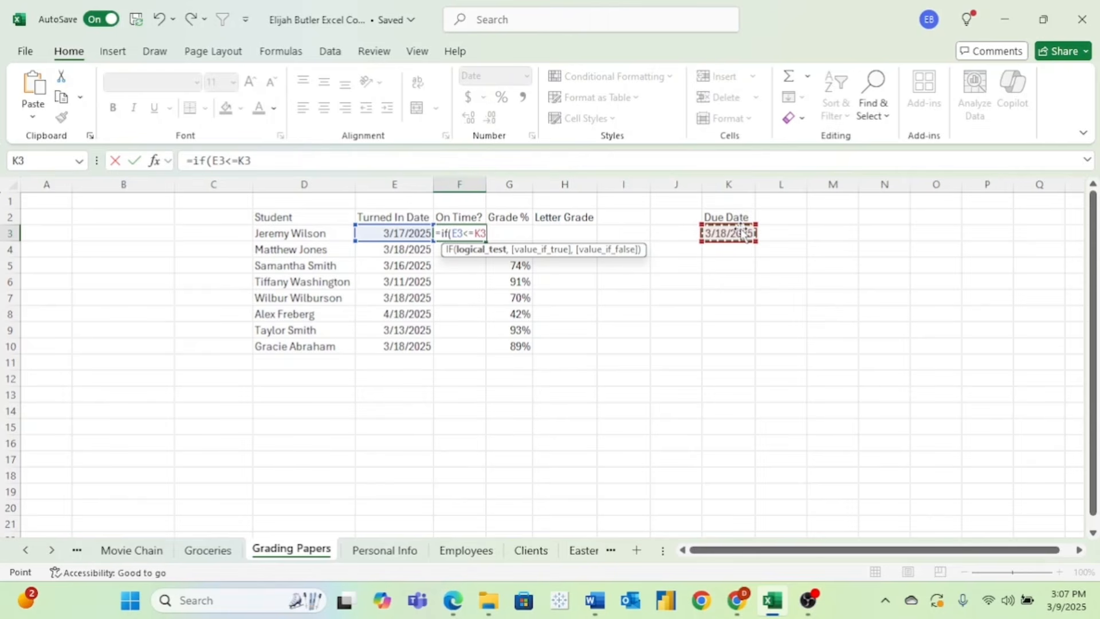
pyautogui.write(',')
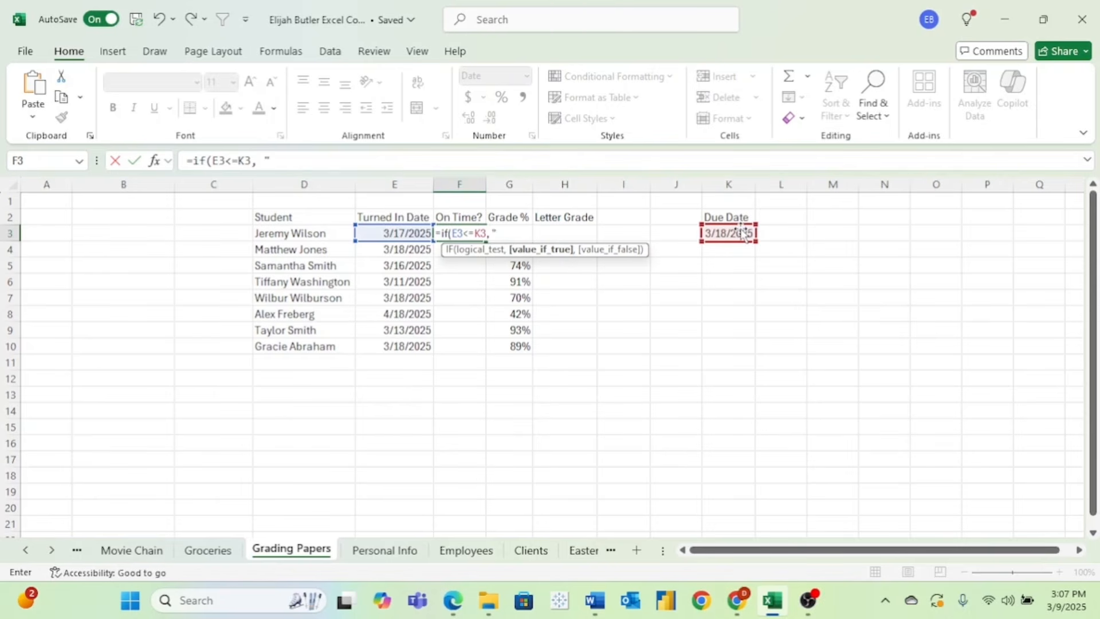
pyautogui.write('"YES",')
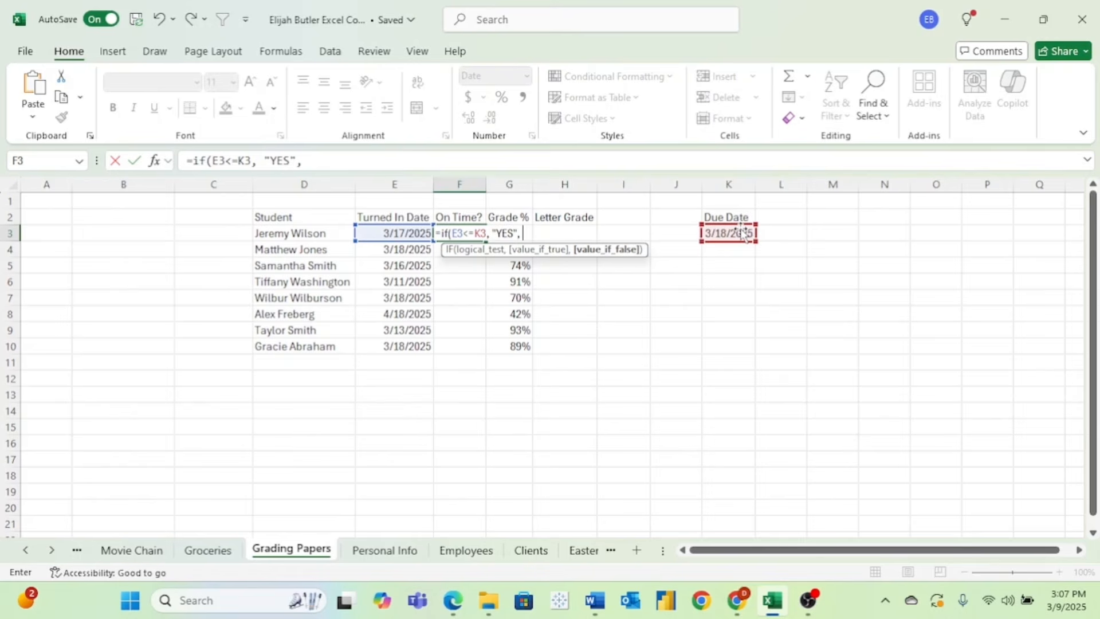
pyautogui.write('"NO!')
pyautogui.press('Return')
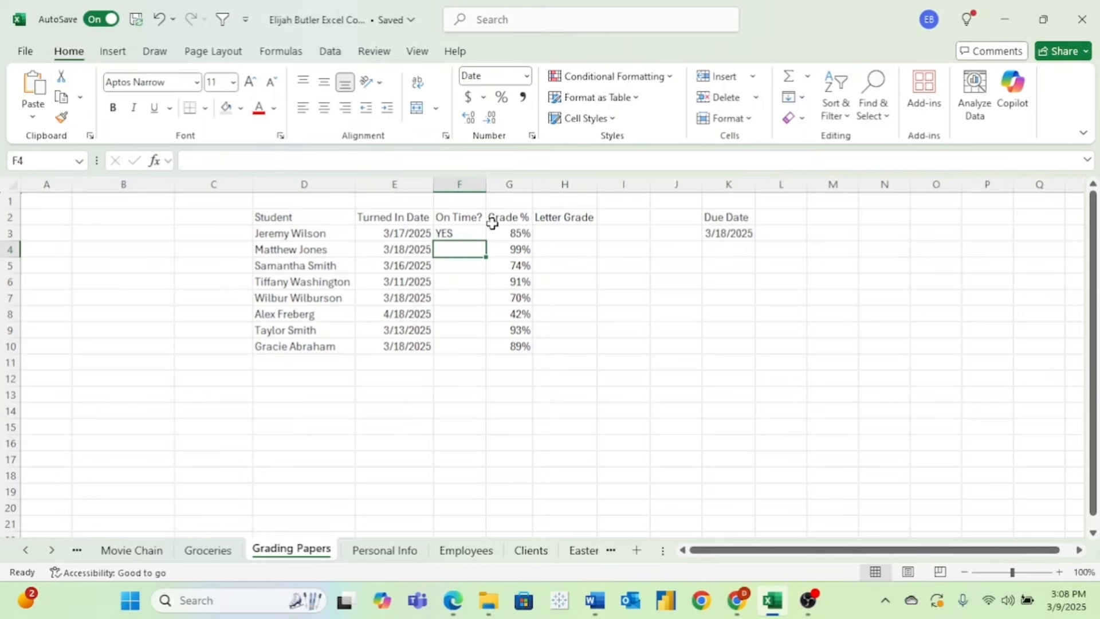
pyautogui.click(479, 235)
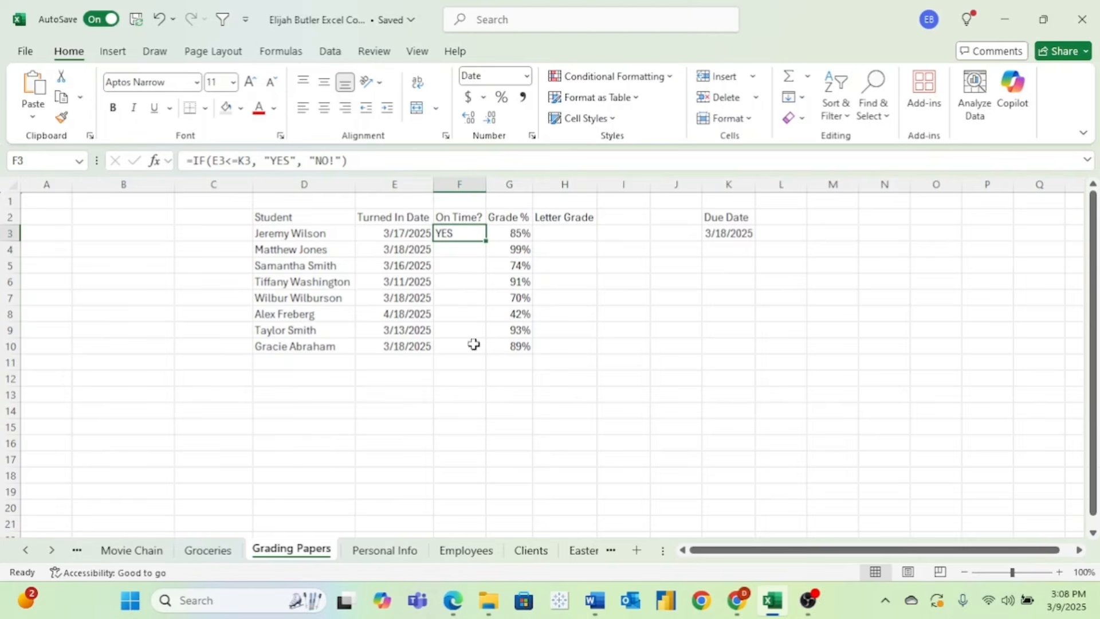
# - Change the due-date reference to $K$3 and copy the On Time? formula down to F10
pyautogui.click(246, 163)
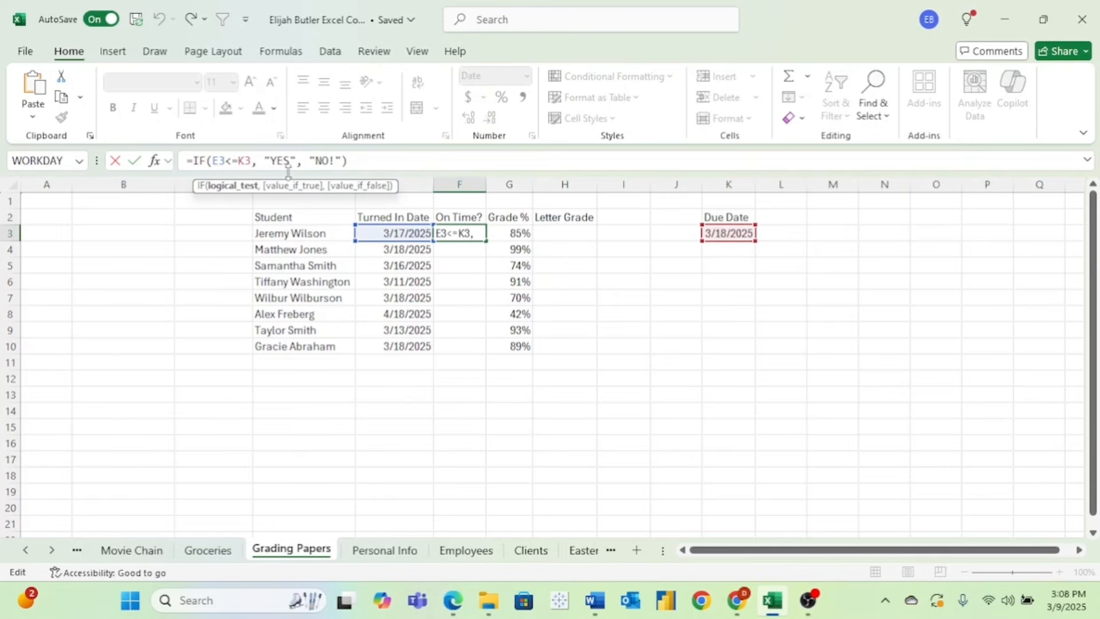
pyautogui.press('F4')
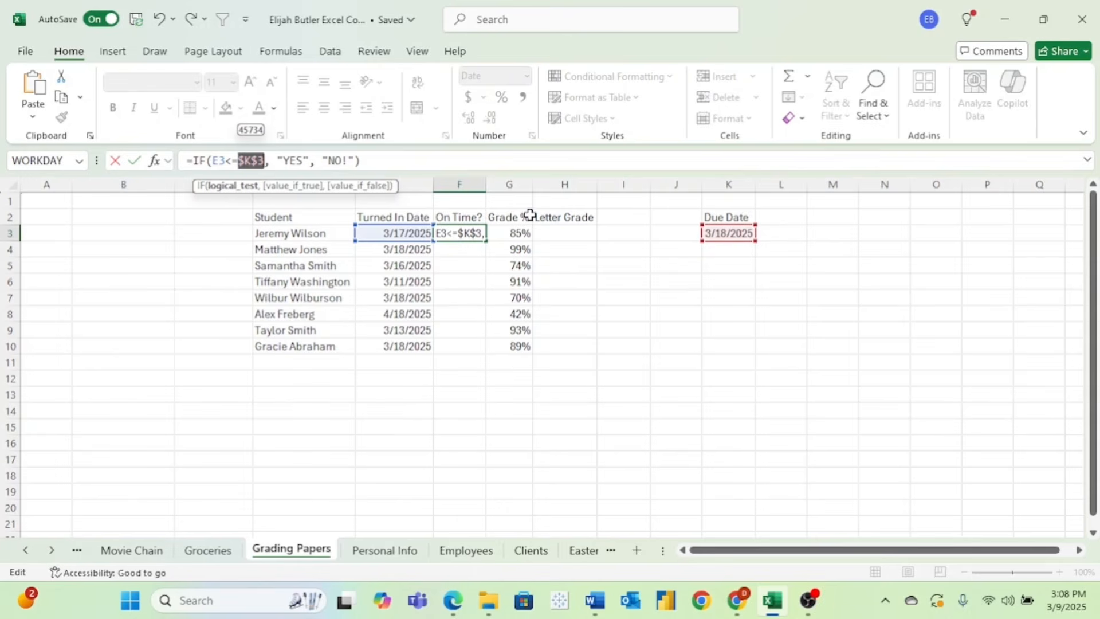
pyautogui.press('Return')
pyautogui.press('Up')
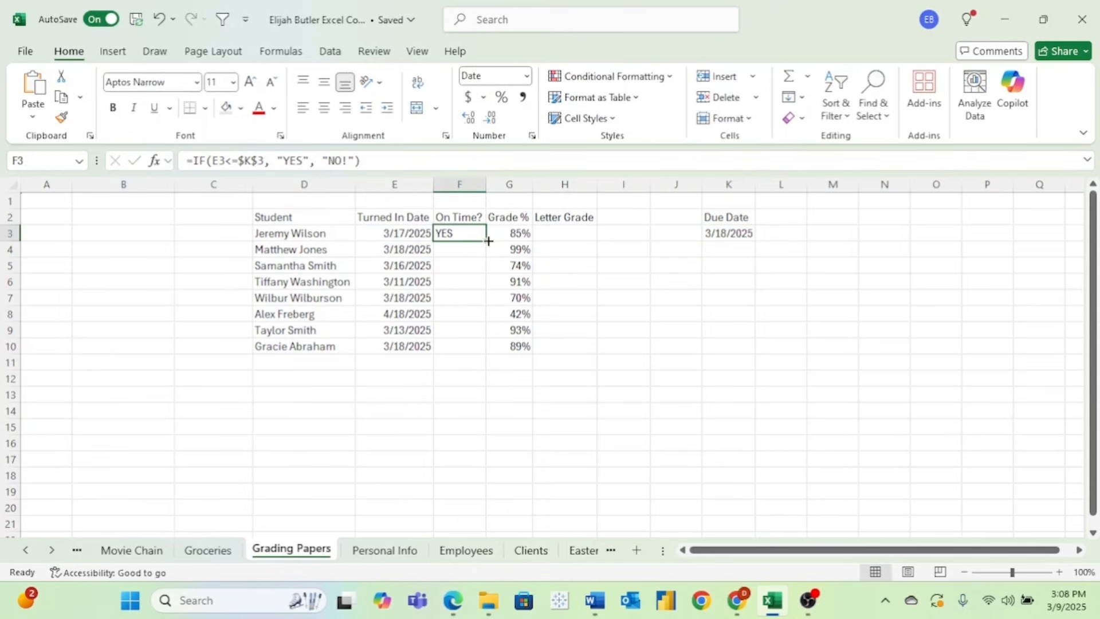
pyautogui.moveTo(487, 239); pyautogui.dragTo(495, 350)
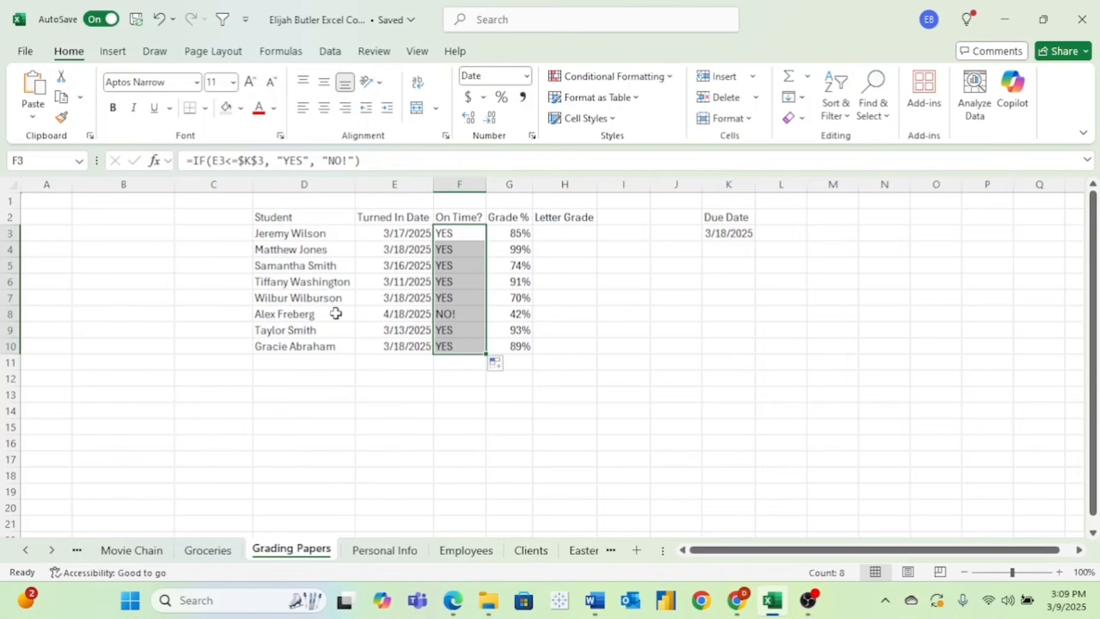
# - Enter the late student's reduced grade of 32 in H8
pyautogui.click(564, 313)
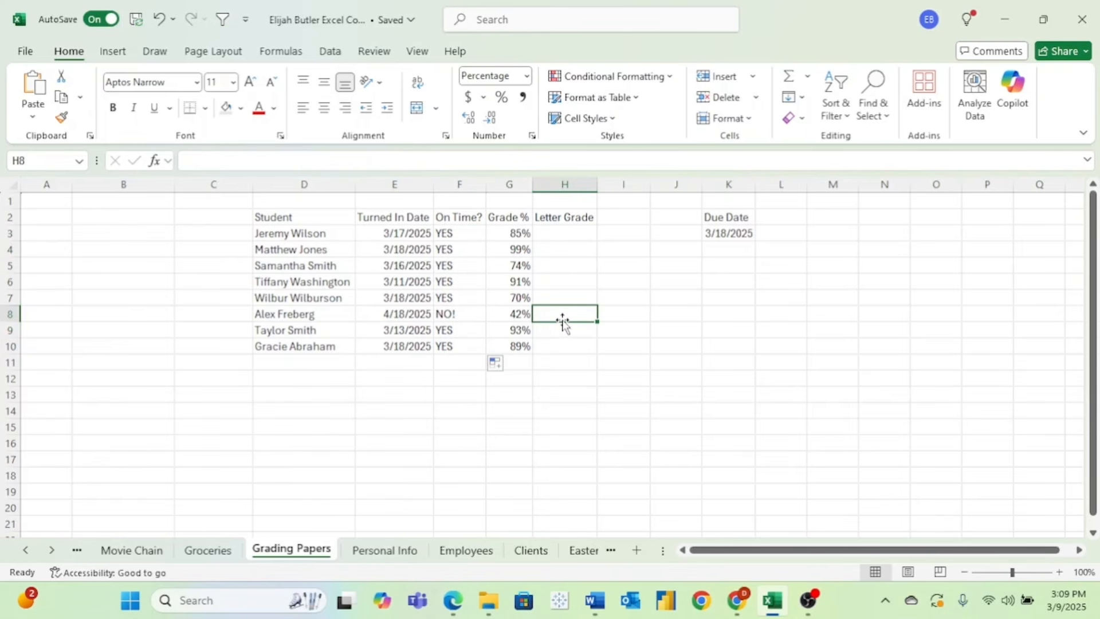
pyautogui.write('32')
pyautogui.press('Return')
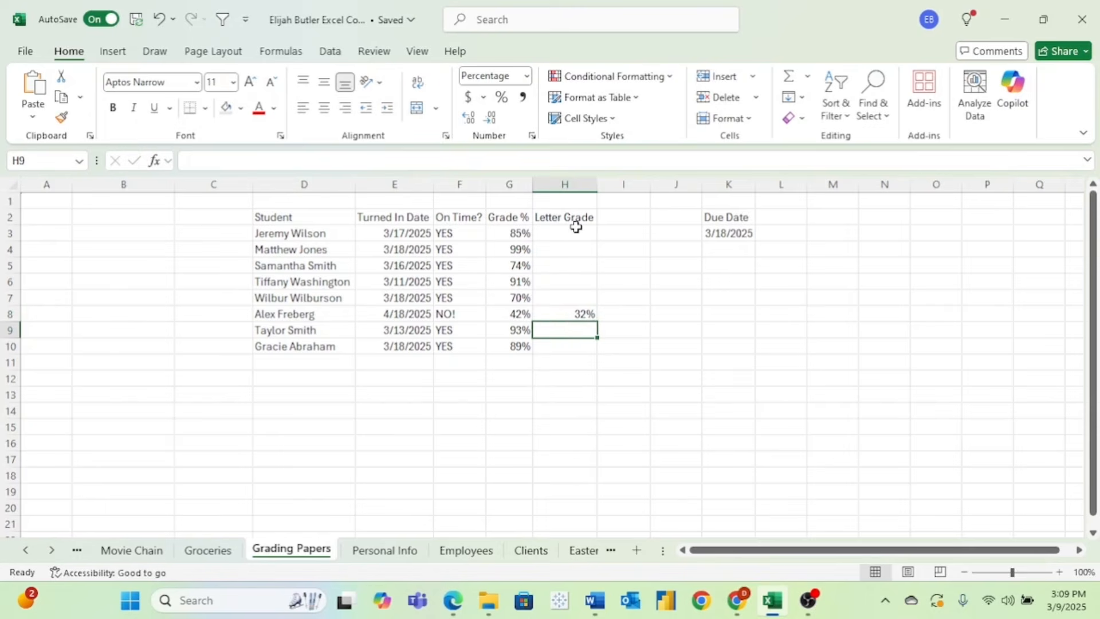
# - Enter =G3 in H3 and copy it down through H7
pyautogui.moveTo(573, 228); pyautogui.dragTo(584, 352)
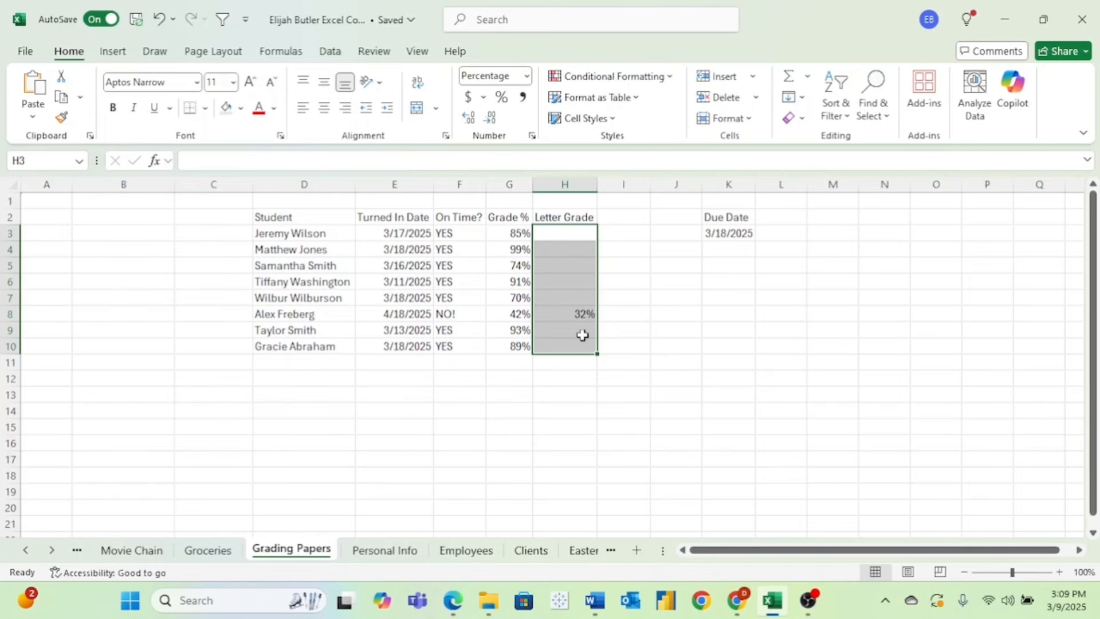
pyautogui.click(565, 231)
pyautogui.write('=')
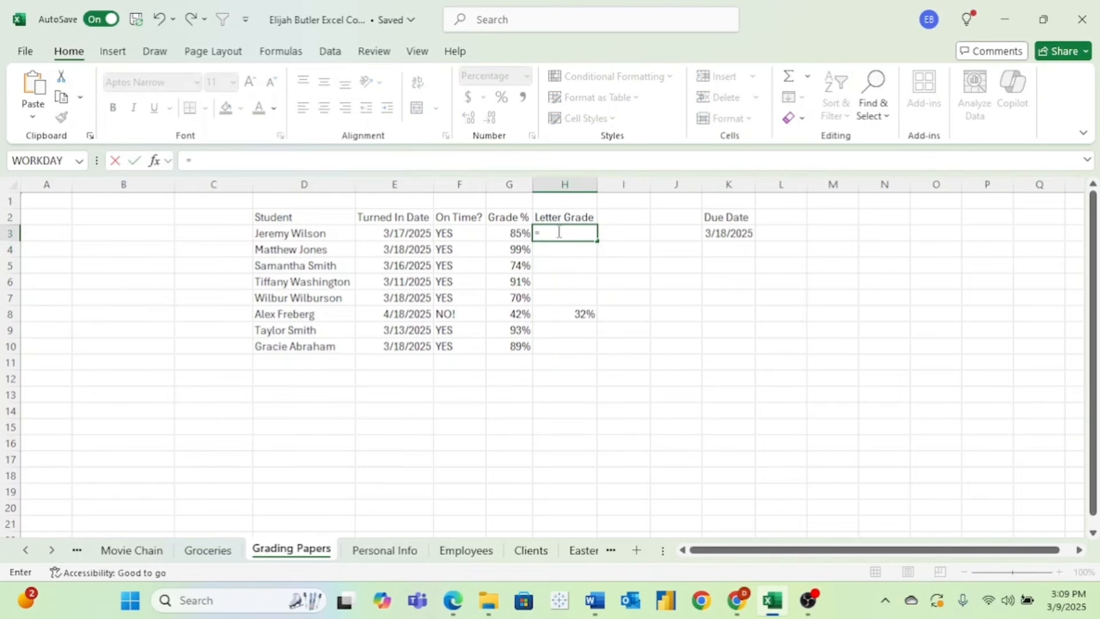
pyautogui.click(506, 232)
pyautogui.press('Return')
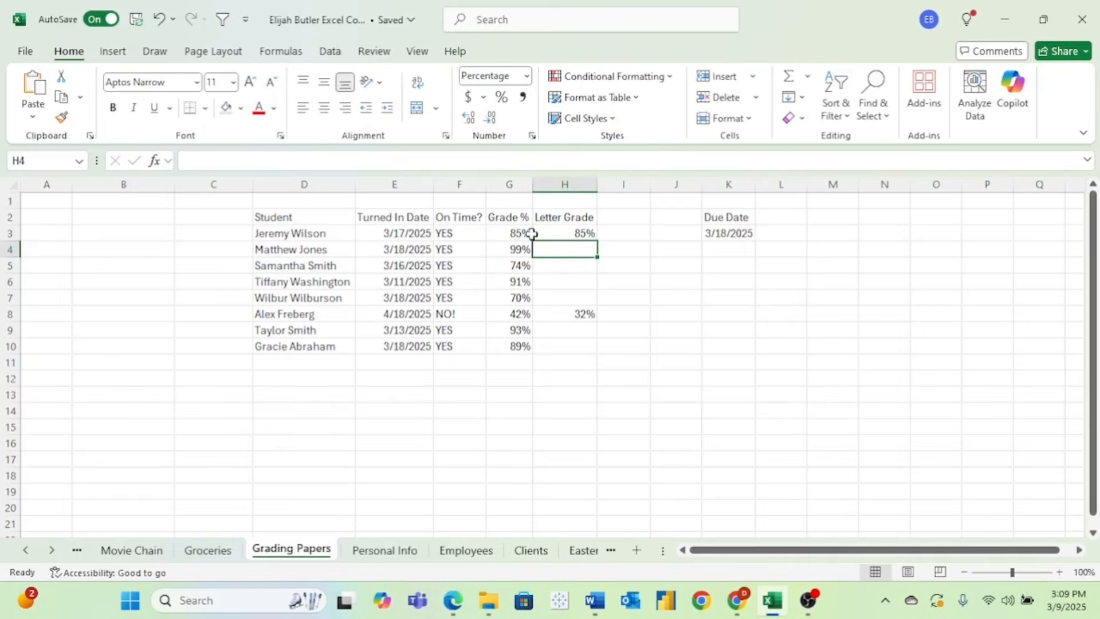
pyautogui.click(573, 232)
pyautogui.moveTo(598, 240); pyautogui.dragTo(598, 305)
# - Enter =G9 in H9 and =G10 in H10, then select the late student's row D8:H8
pyautogui.click(555, 330)
pyautogui.write('=')
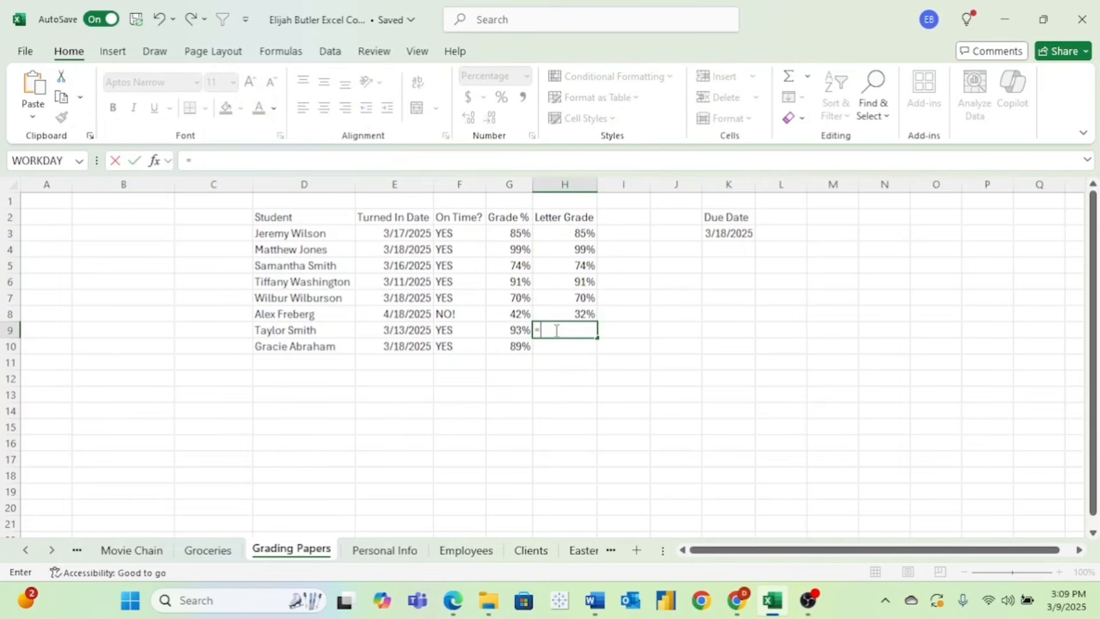
pyautogui.click(513, 330)
pyautogui.press('Return')
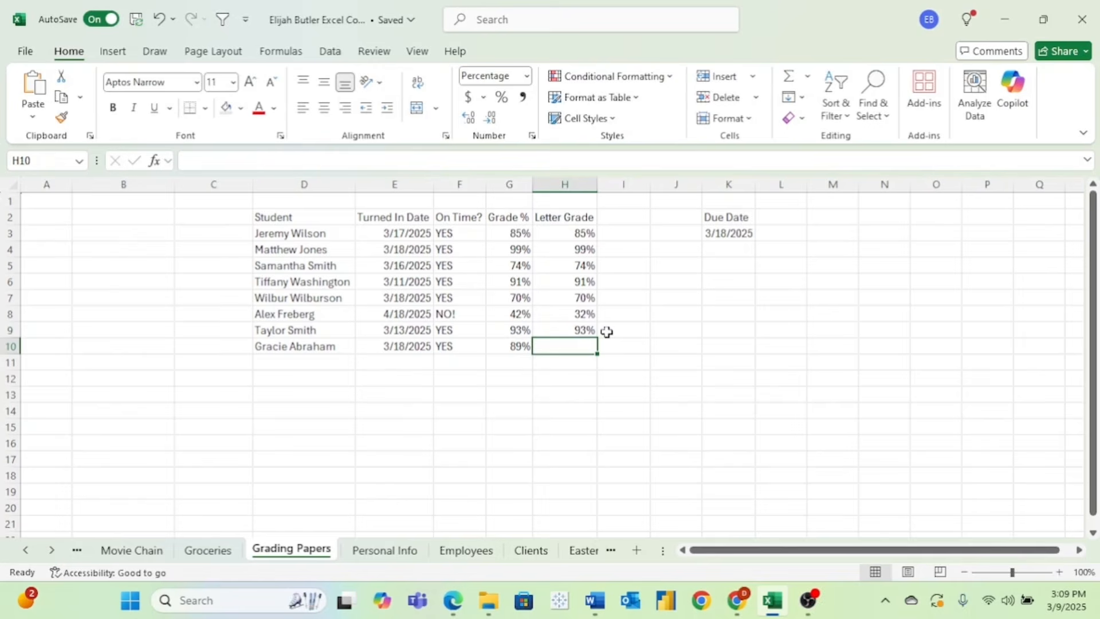
pyautogui.write('=')
pyautogui.click(517, 348)
pyautogui.press('Return')
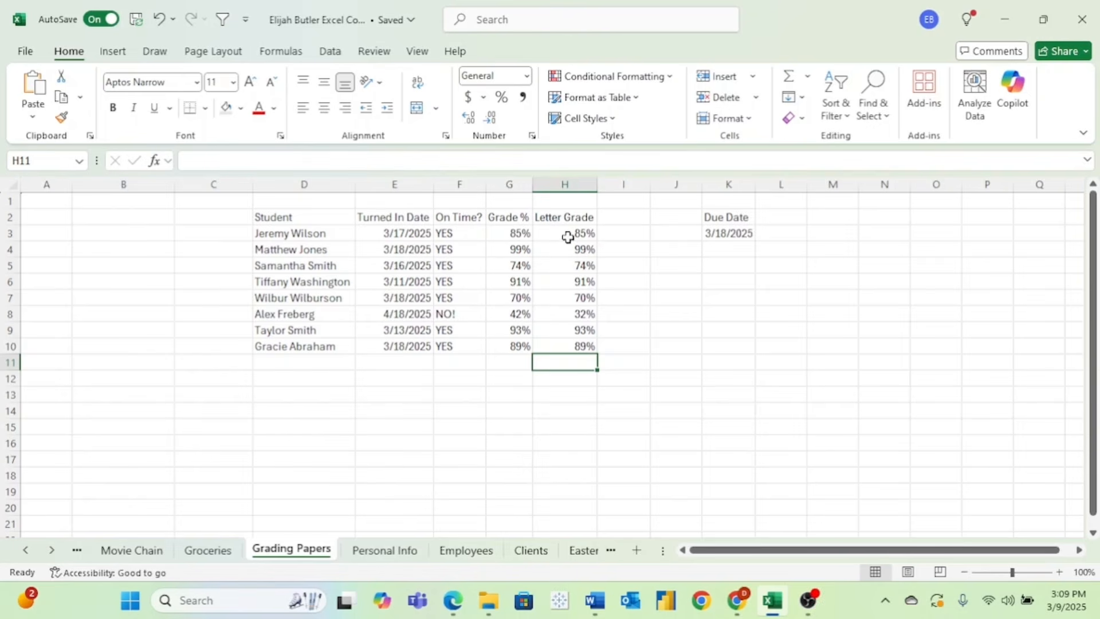
pyautogui.moveTo(562, 310); pyautogui.dragTo(336, 312)
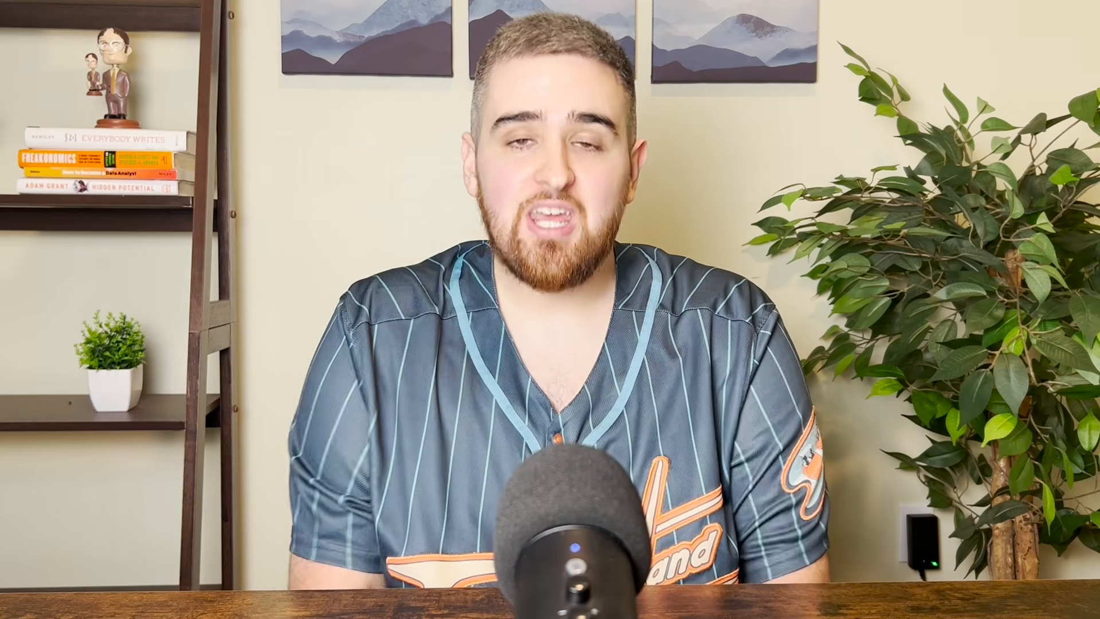
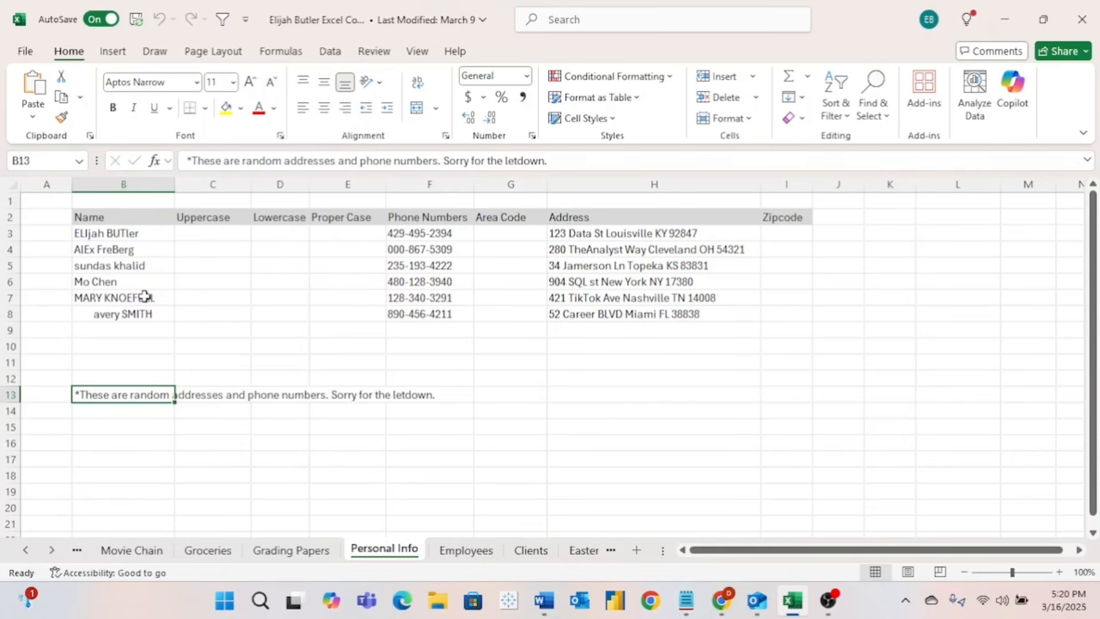
# - Open the Personal Info sheet and select the six names in B3:B8
pyautogui.click(188, 250)
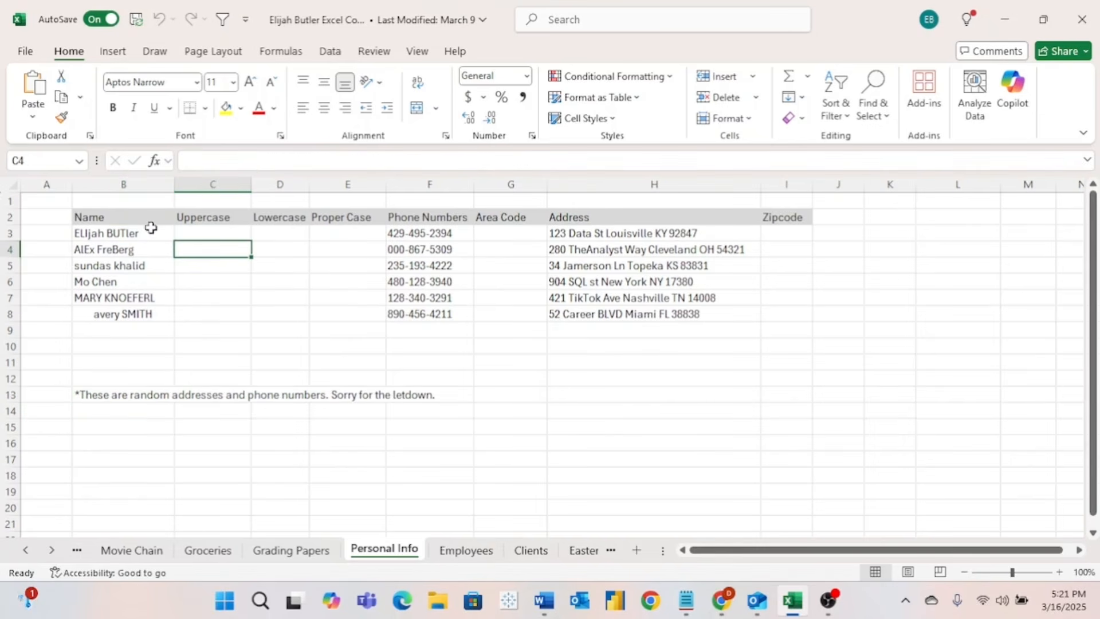
pyautogui.moveTo(150, 233); pyautogui.dragTo(162, 311)
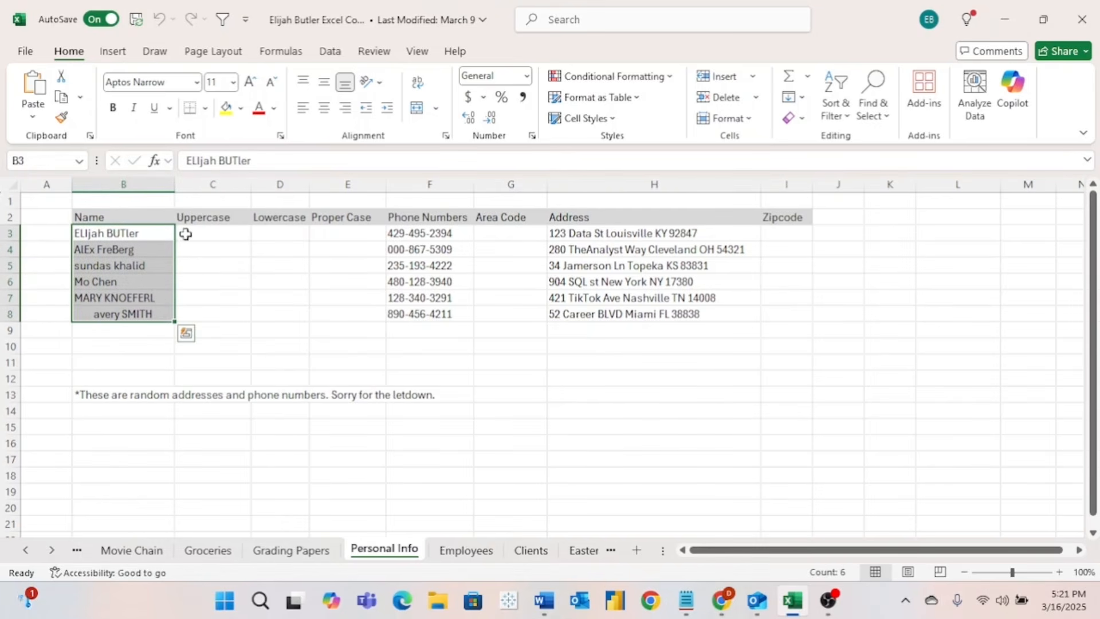
# - Enter =UPPER(B3) in C3 and fill it down through C8
pyautogui.click(216, 233)
pyautogui.write('=upper')
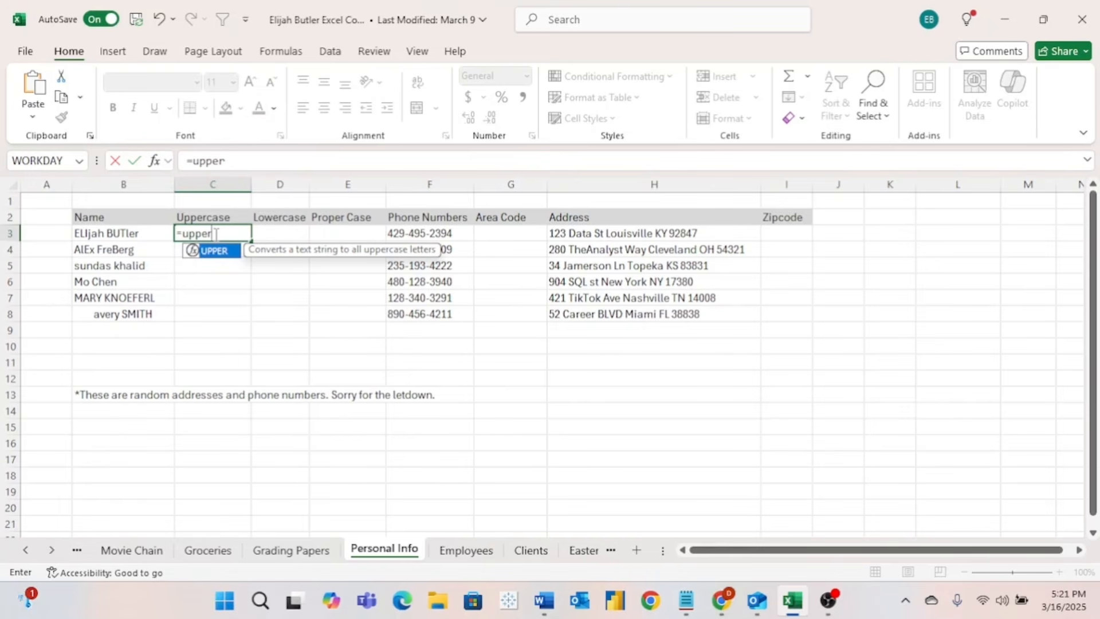
pyautogui.write('(')
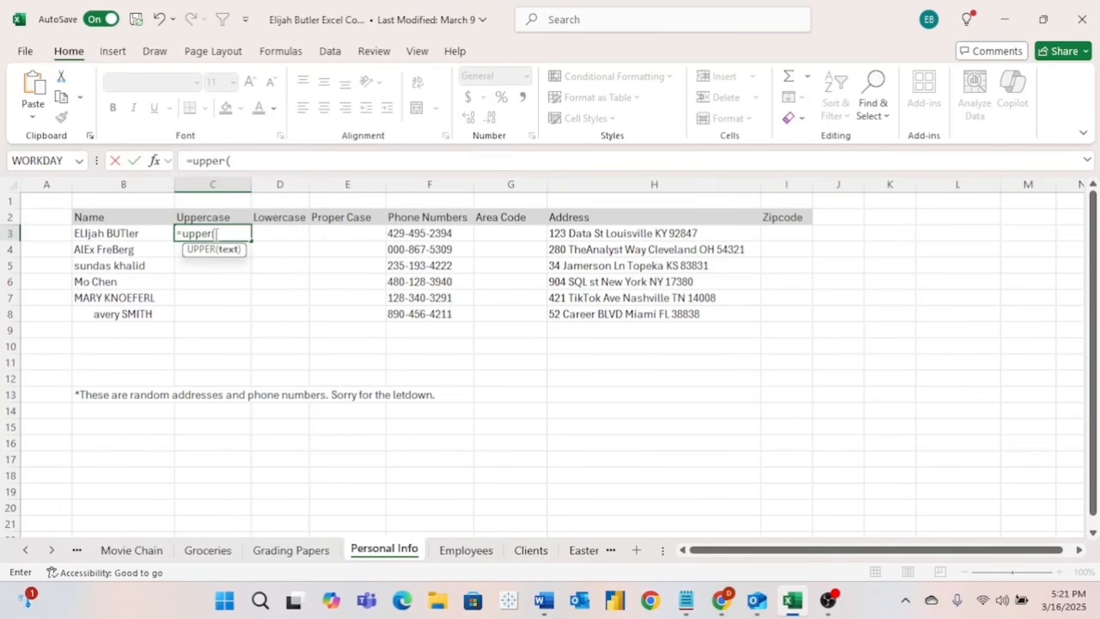
pyautogui.click(125, 235)
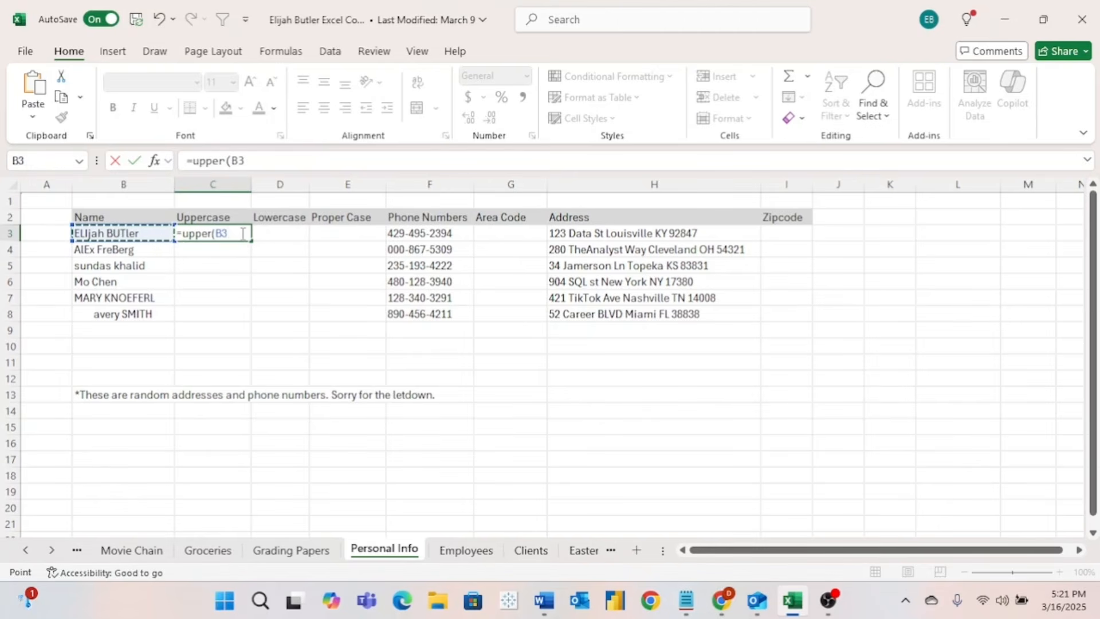
pyautogui.press('Return')
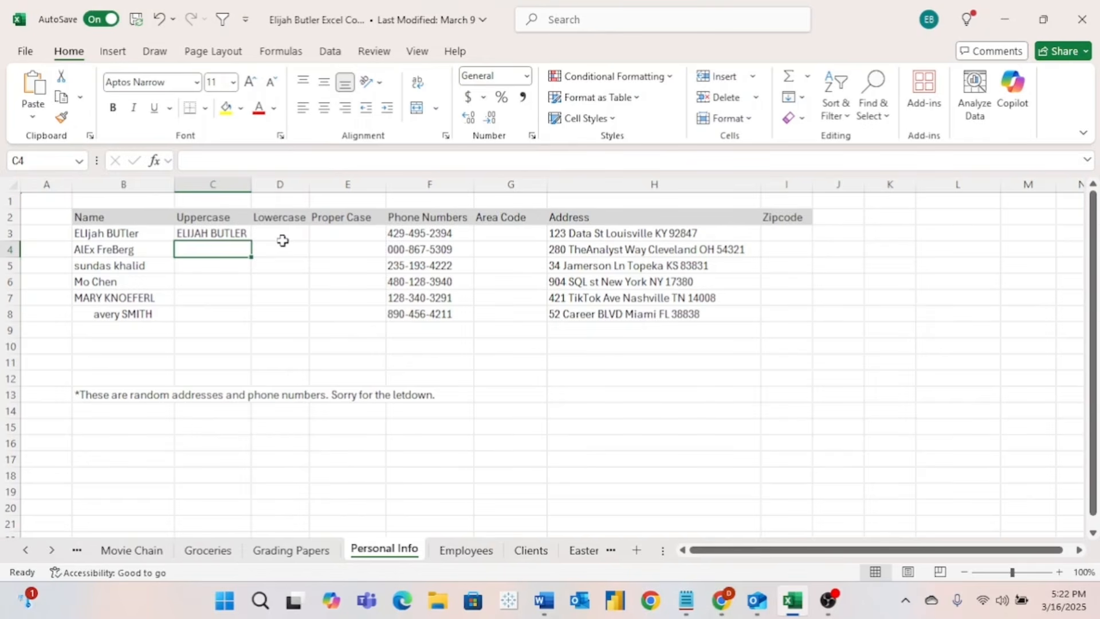
pyautogui.click(243, 235)
pyautogui.moveTo(251, 241); pyautogui.dragTo(254, 317)
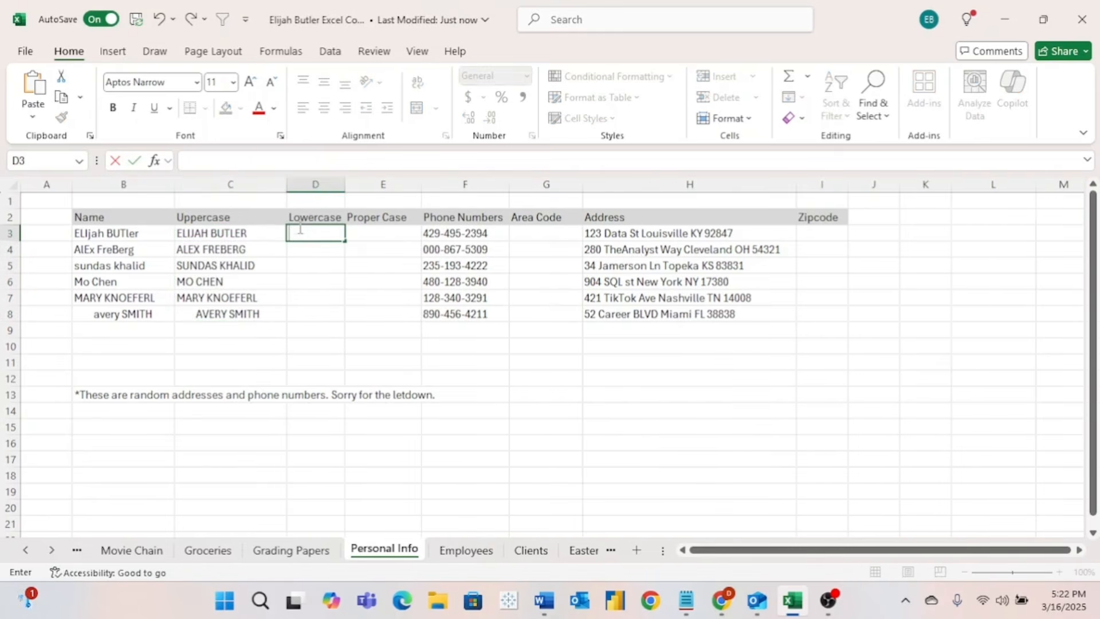
# - Enter =LOWER(B3) in D3, fill it down to D8, and autofit column D
pyautogui.write('=lower')
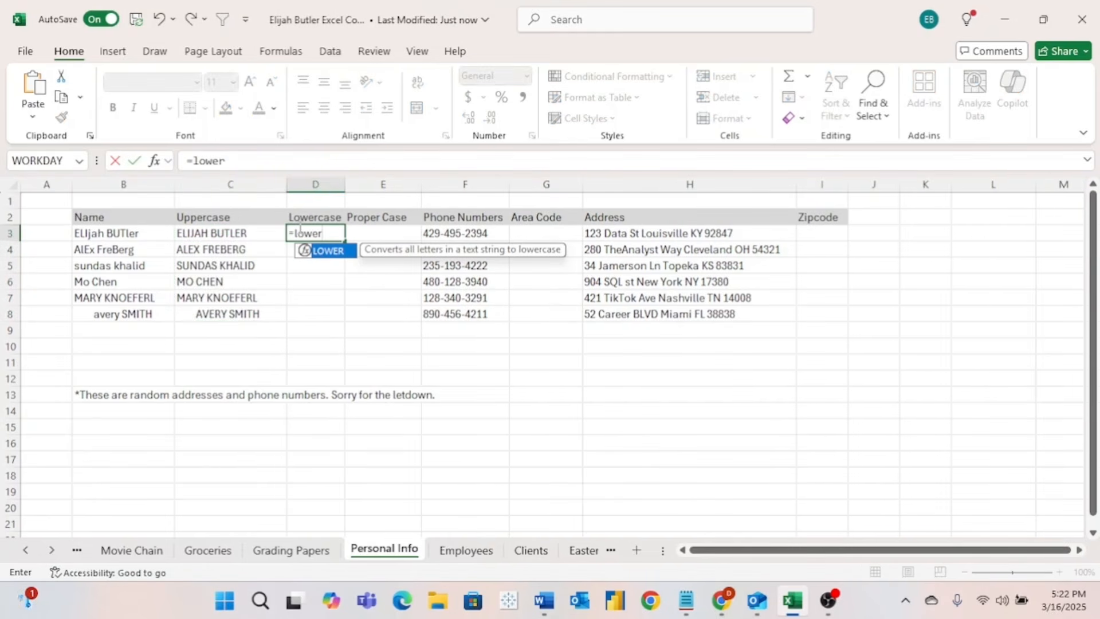
pyautogui.write('(')
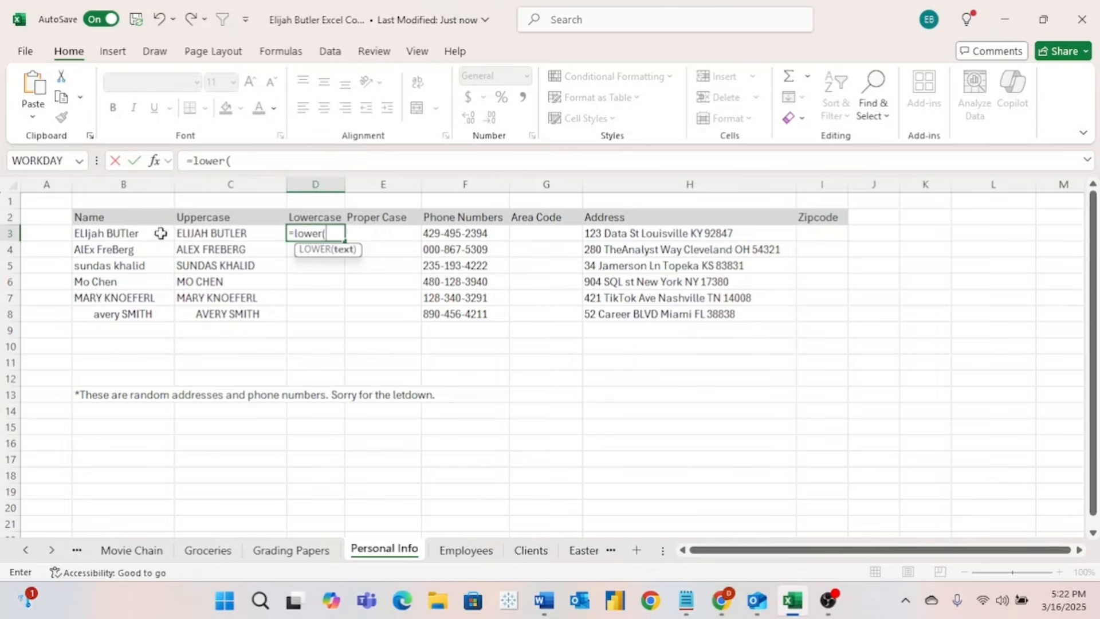
pyautogui.click(141, 234)
pyautogui.press('Return')
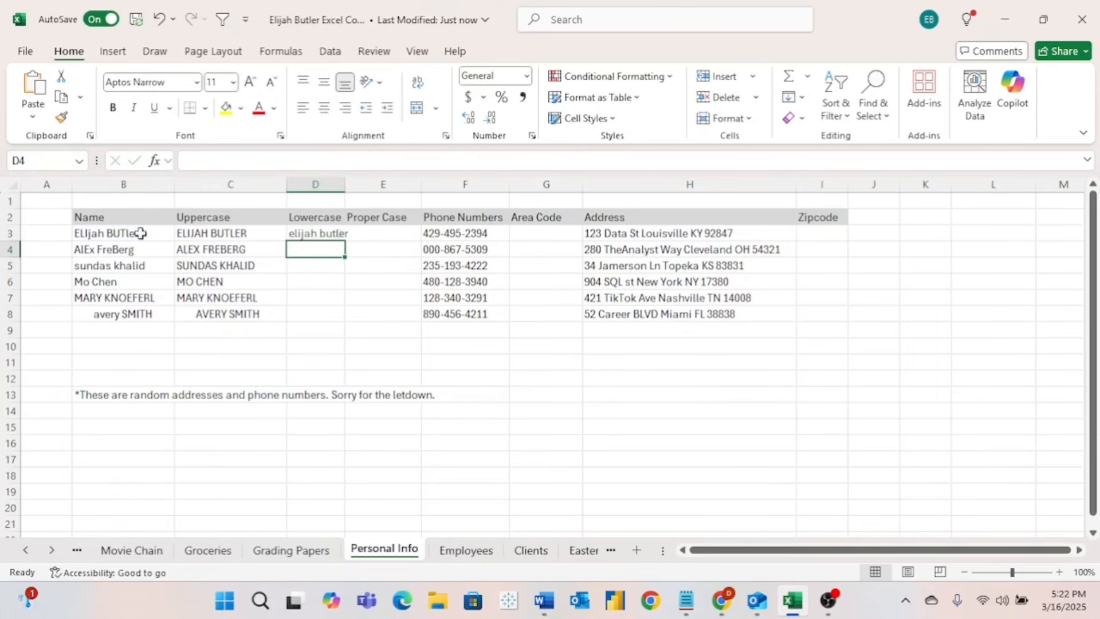
pyautogui.click(322, 233)
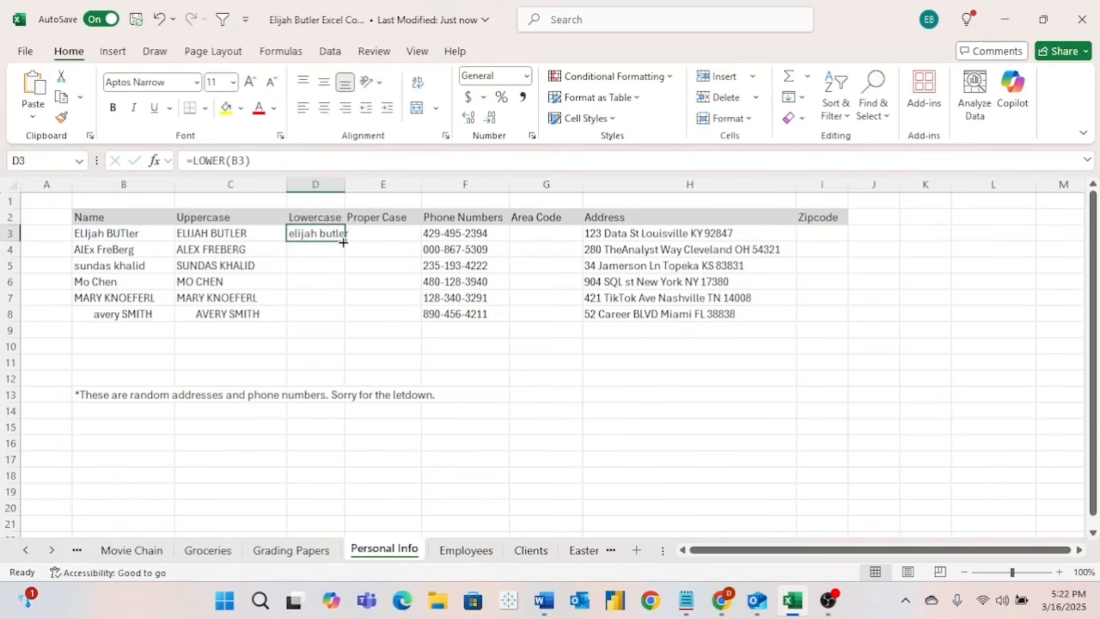
pyautogui.moveTo(346, 241); pyautogui.dragTo(358, 324)
pyautogui.doubleClick(345, 176)
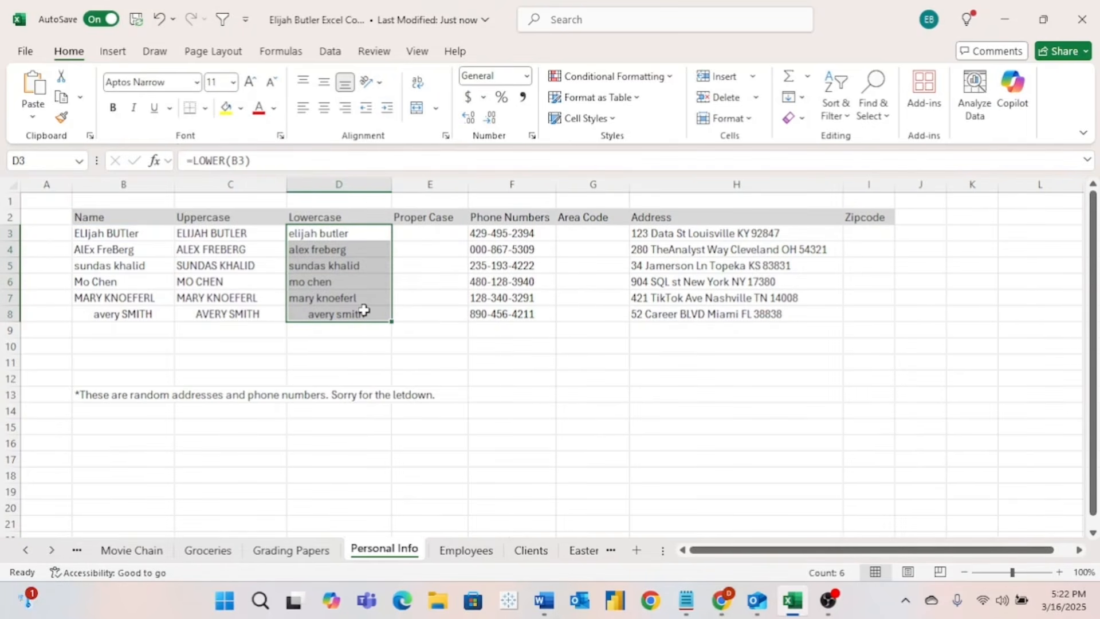
pyautogui.doubleClick(409, 234)
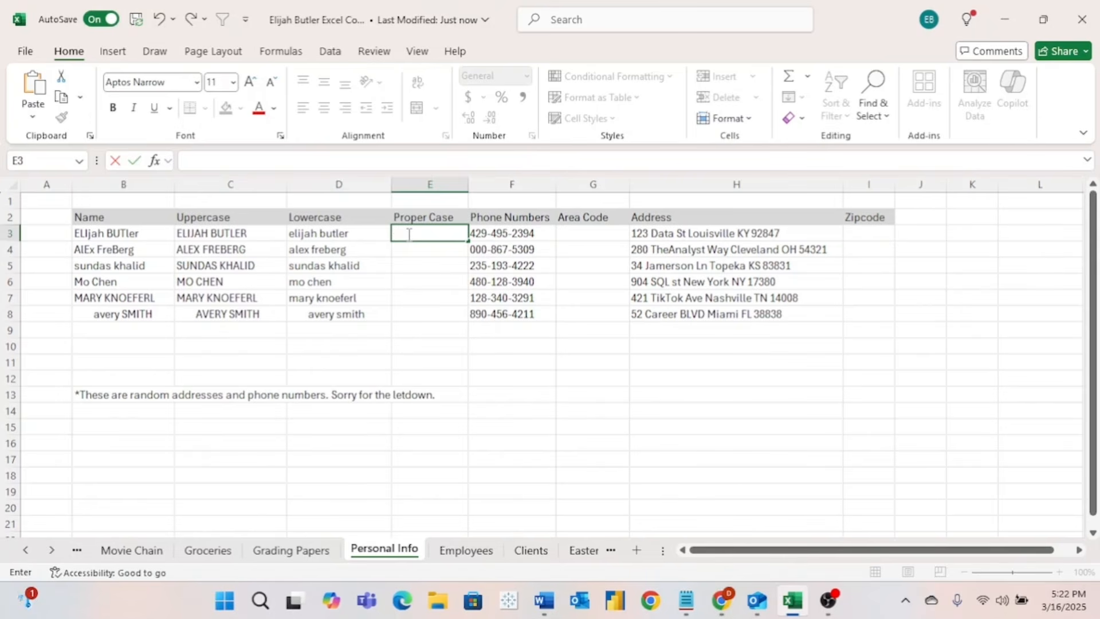
# - Enter =PROPER(B3) in E3 and fill it down through E8
pyautogui.write('=proper')
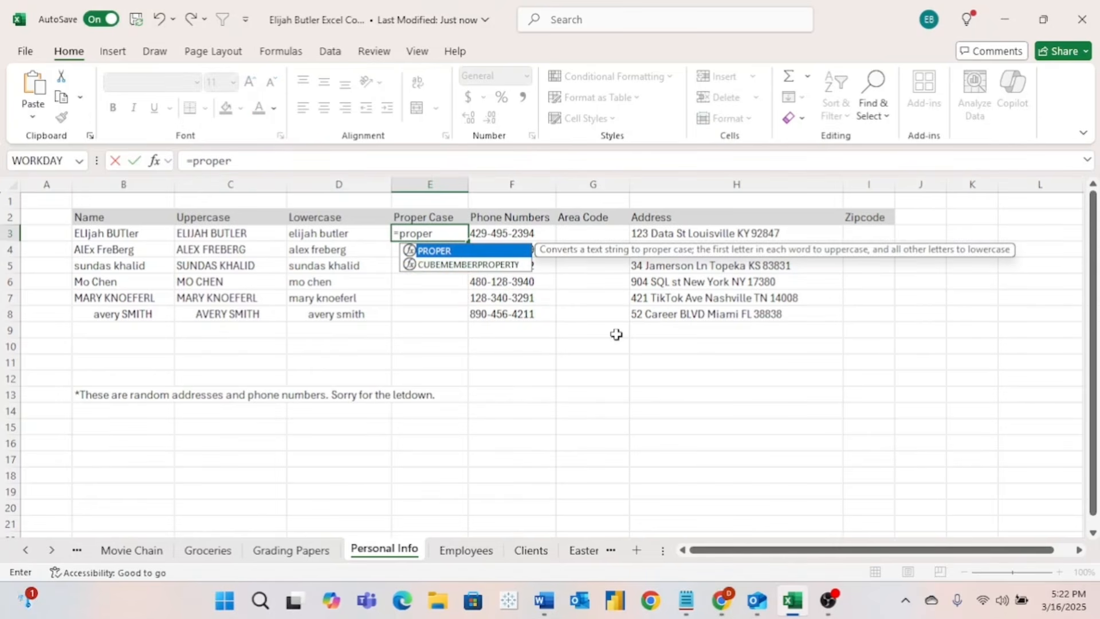
pyautogui.write('(')
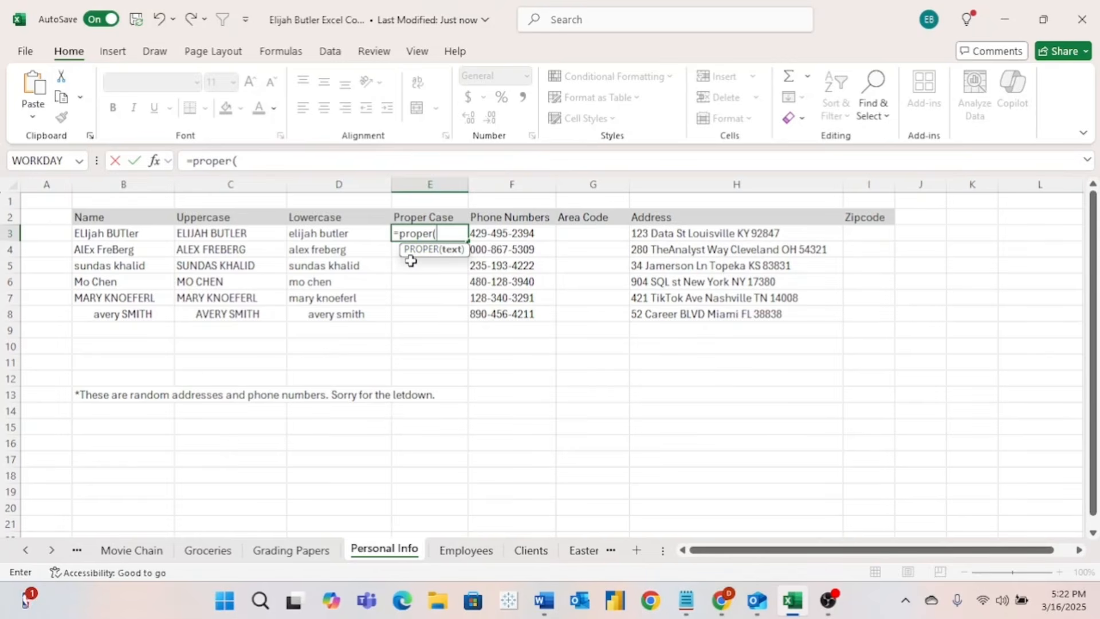
pyautogui.click(142, 234)
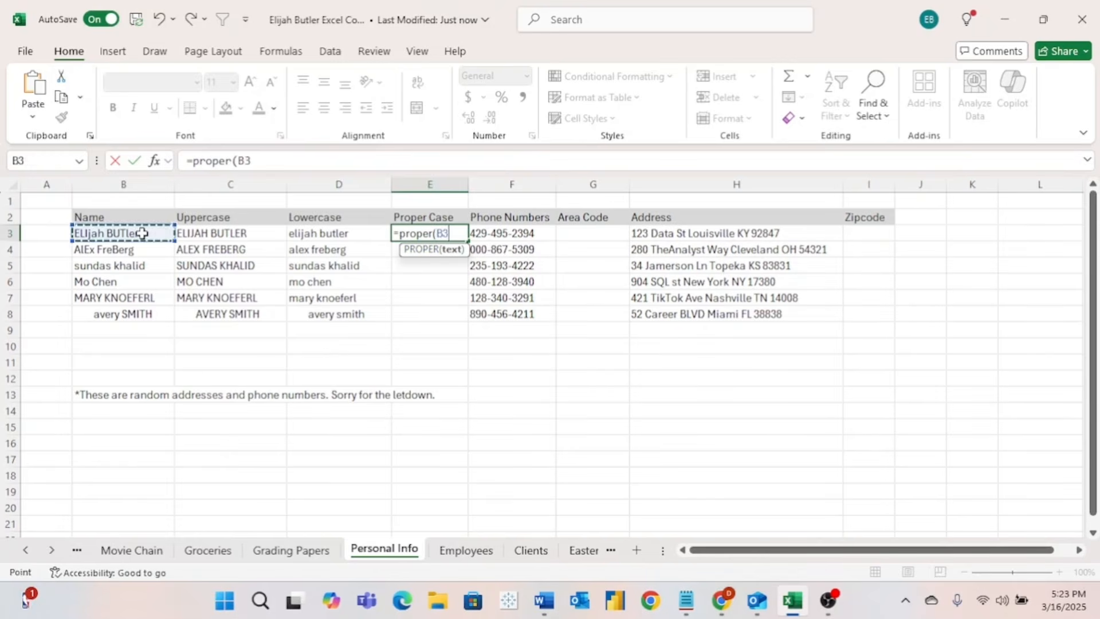
pyautogui.press('Return')
pyautogui.press('Up')
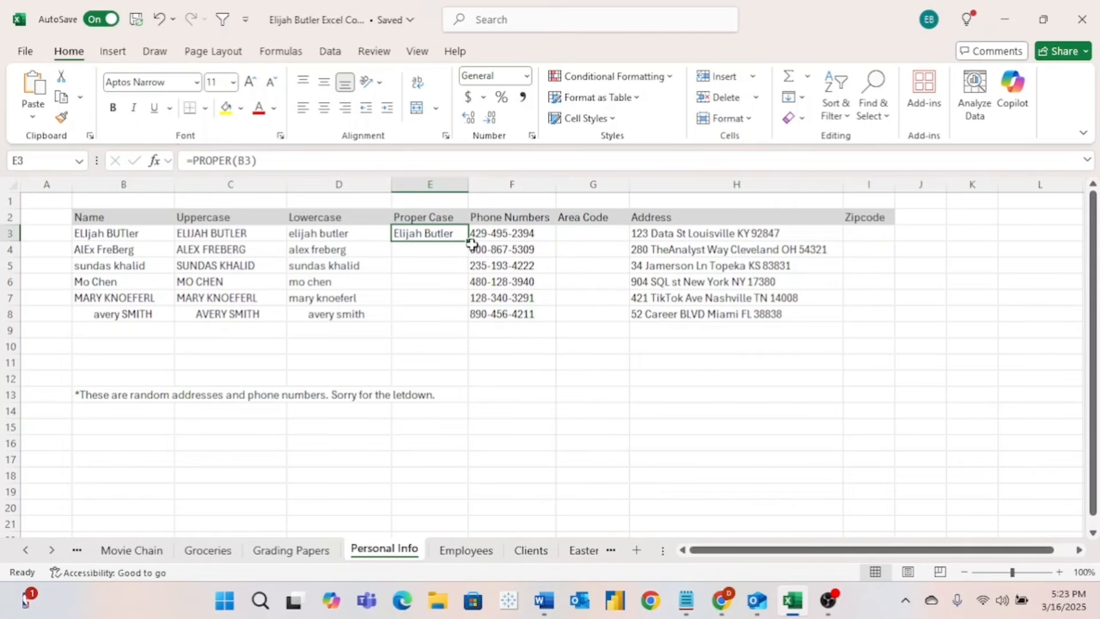
pyautogui.moveTo(468, 243); pyautogui.dragTo(468, 323)
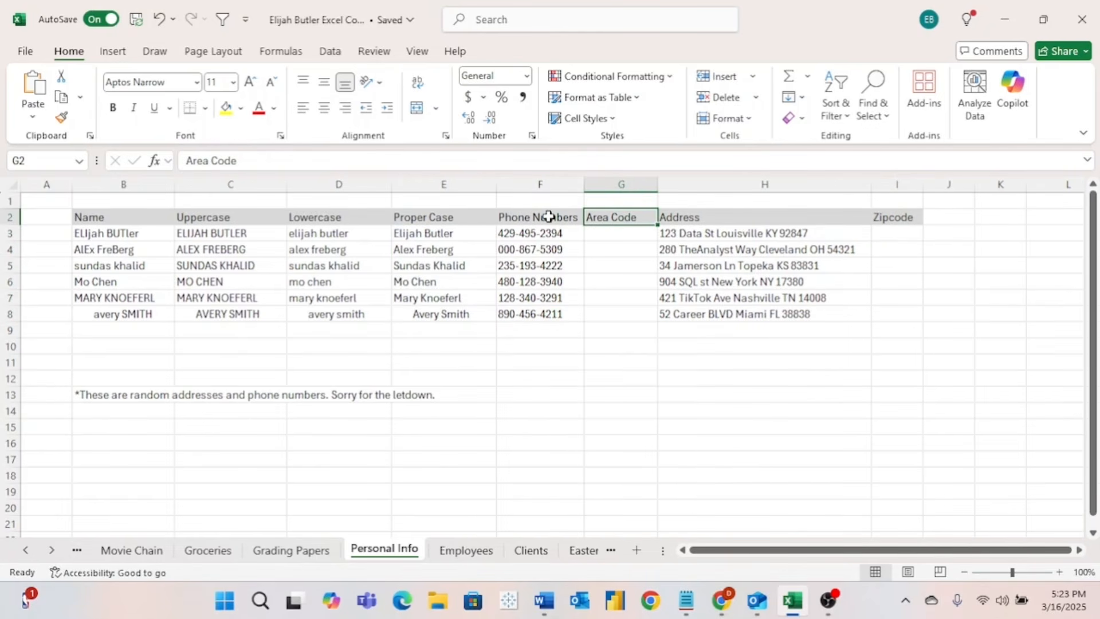
# - Insert blank cells in column F, shifting the phone numbers right, and add a Trim header
pyautogui.moveTo(549, 217); pyautogui.dragTo(559, 316)
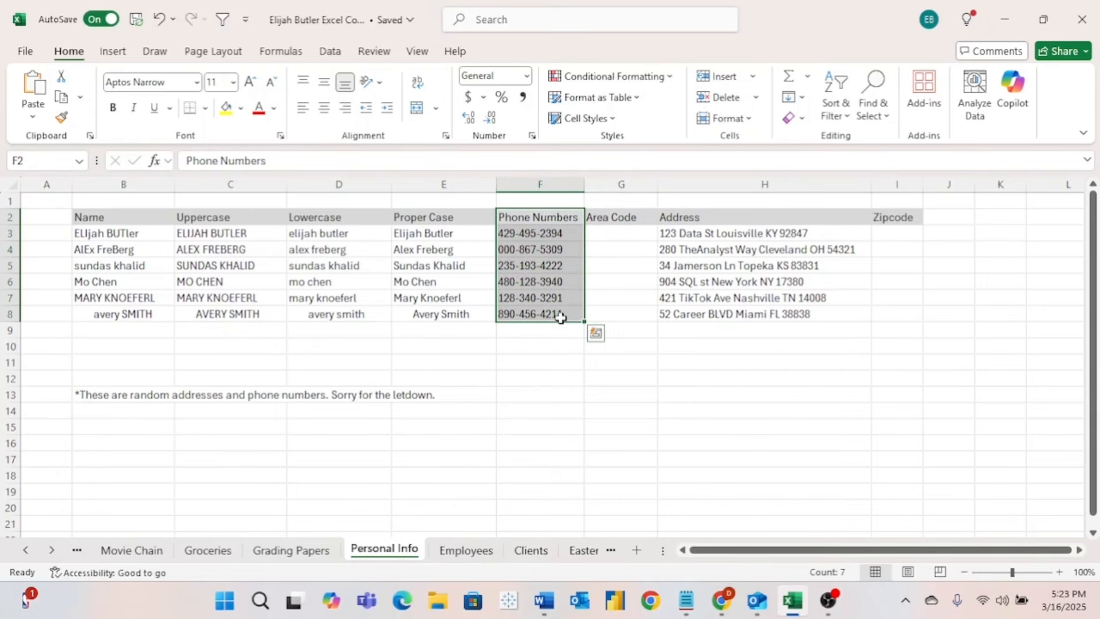
pyautogui.rightClick(544, 217)
pyautogui.click(590, 249)
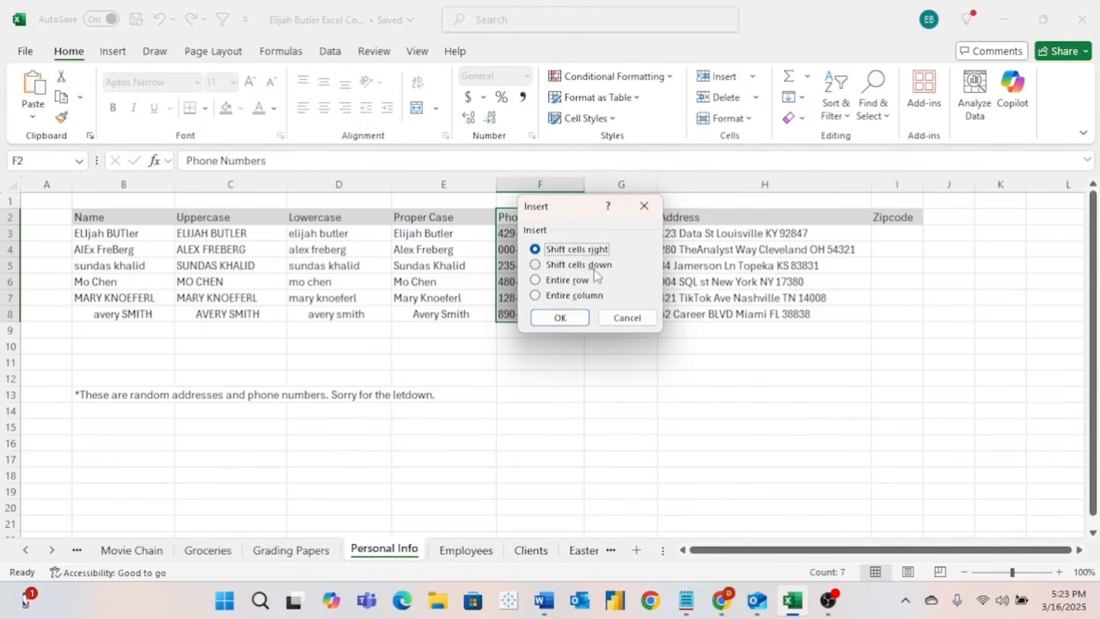
pyautogui.click(561, 317)
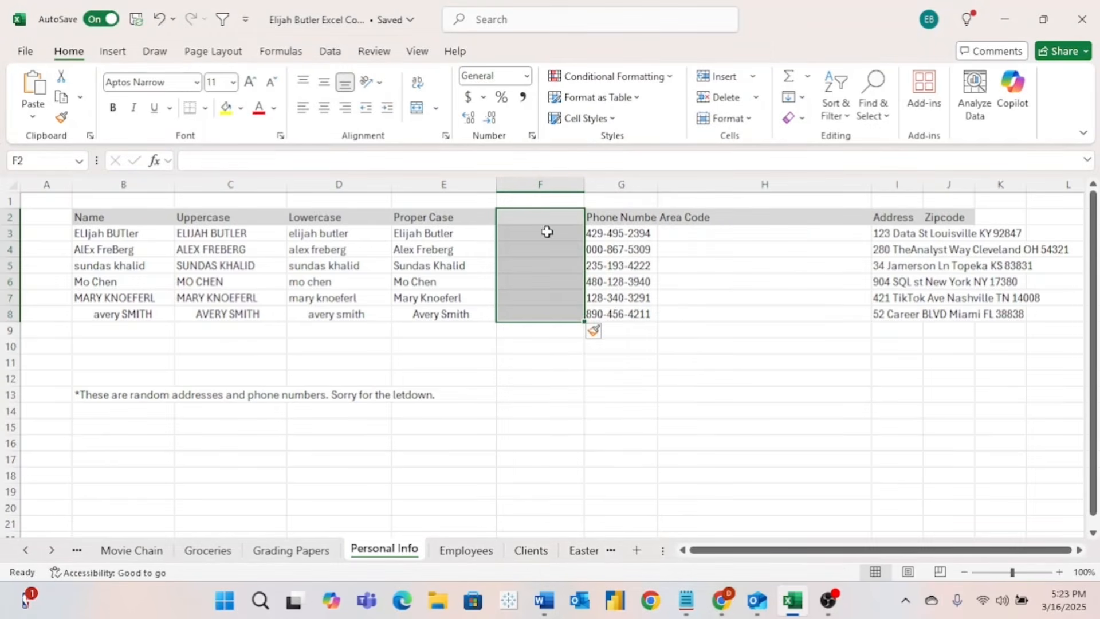
pyautogui.click(538, 218)
pyautogui.write('Trim')
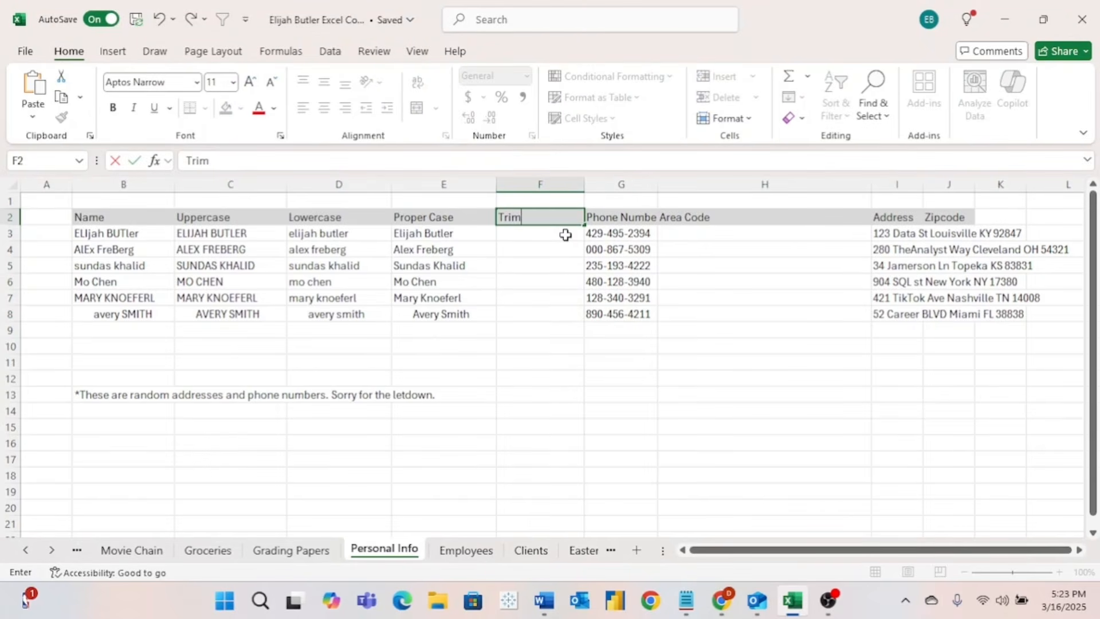
pyautogui.press('Return')
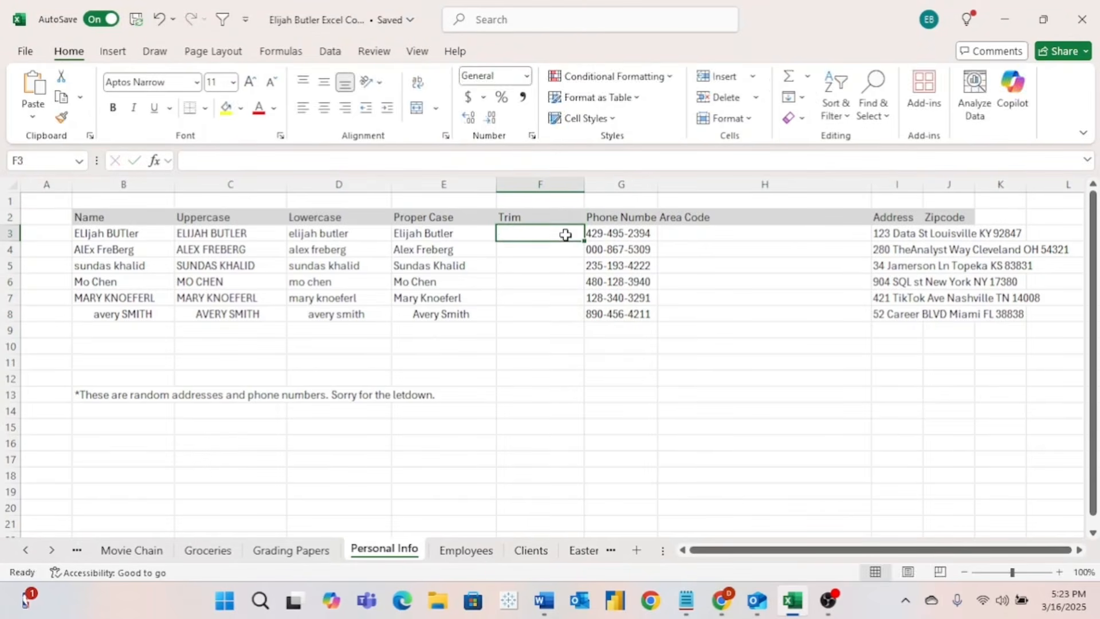
# - Enter =TRIM(E3) in F3, fill it down to F8, and check the last name's extra spaces
pyautogui.write('=trim')
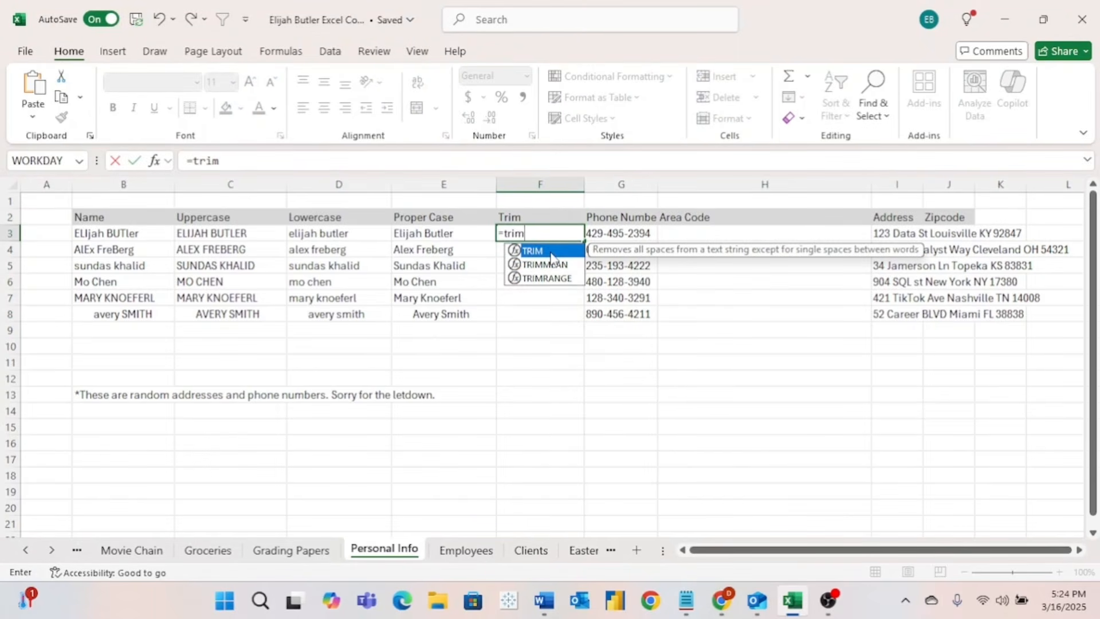
pyautogui.write('(')
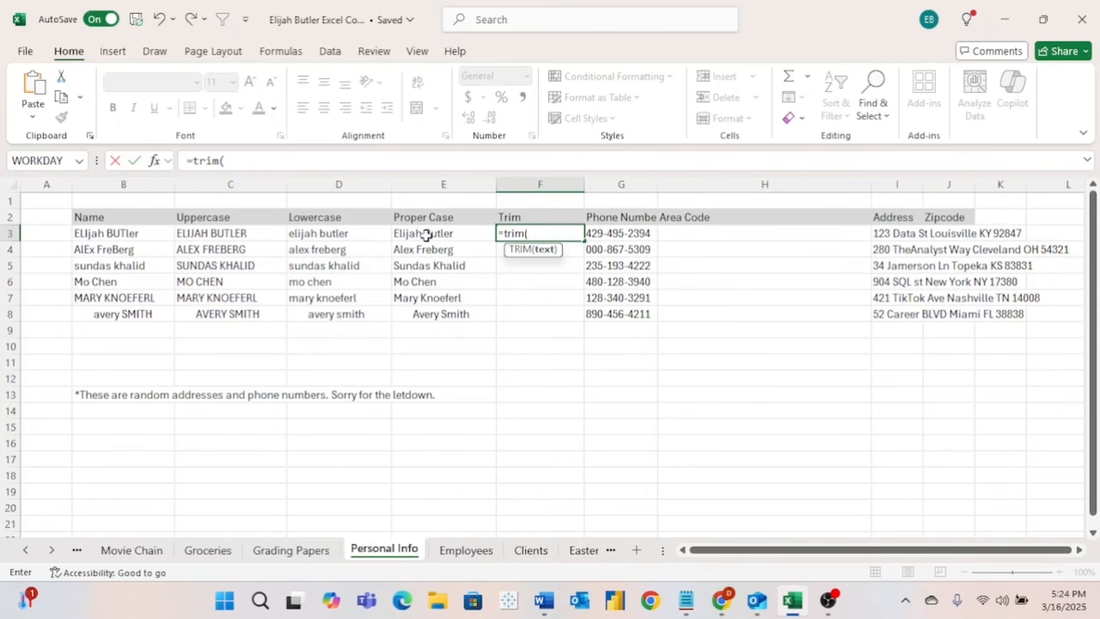
pyautogui.click(462, 233)
pyautogui.press('Return')
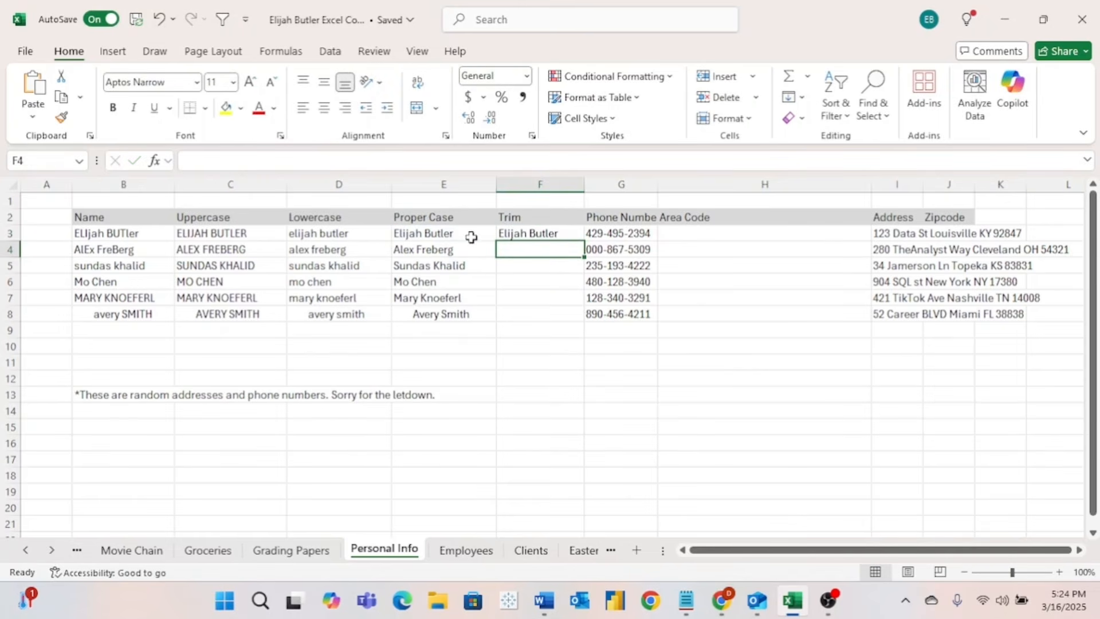
pyautogui.click(567, 234)
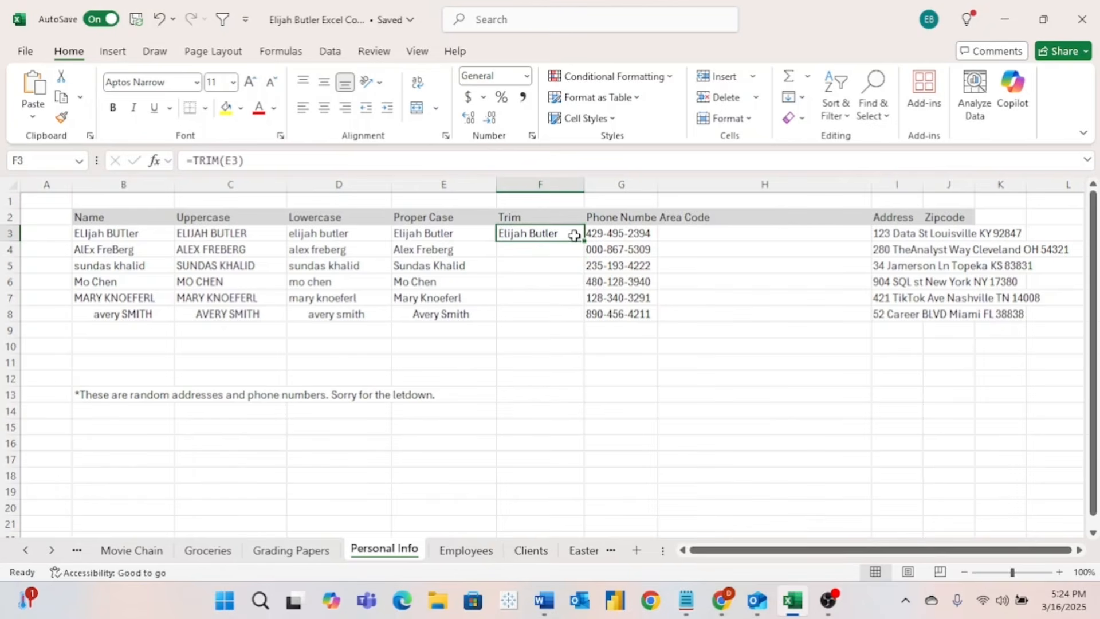
pyautogui.moveTo(586, 241); pyautogui.dragTo(584, 322)
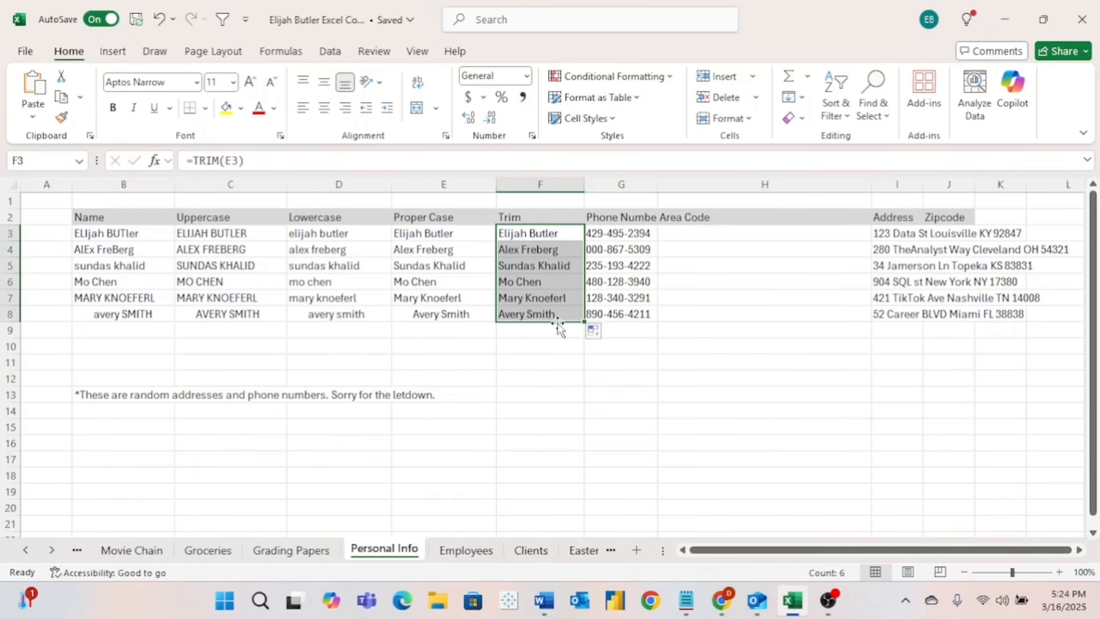
pyautogui.click(435, 315)
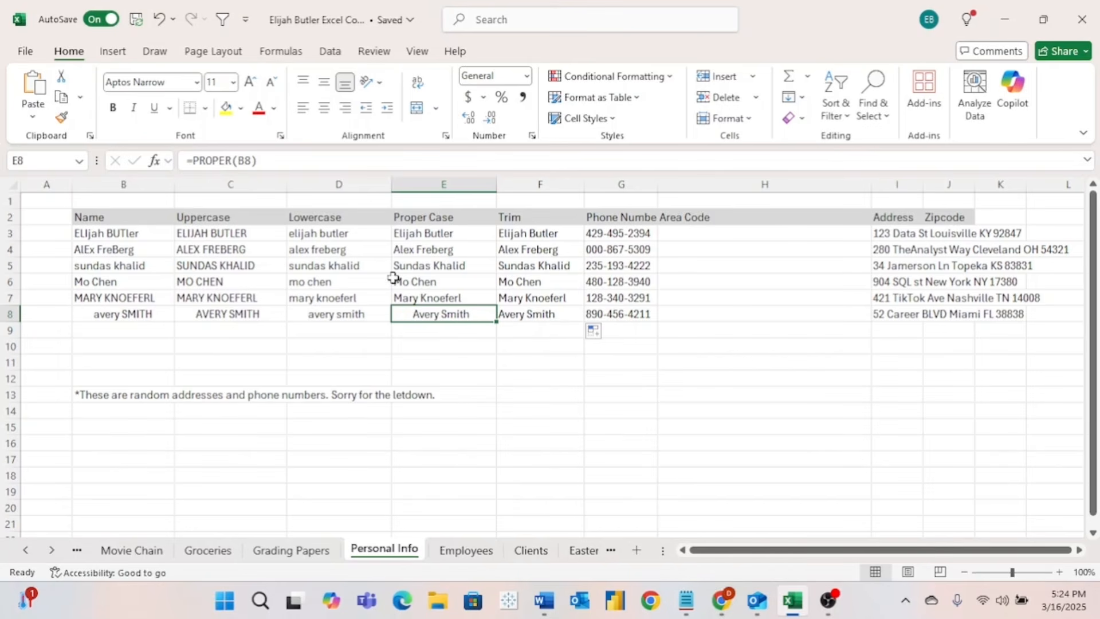
pyautogui.click(143, 314)
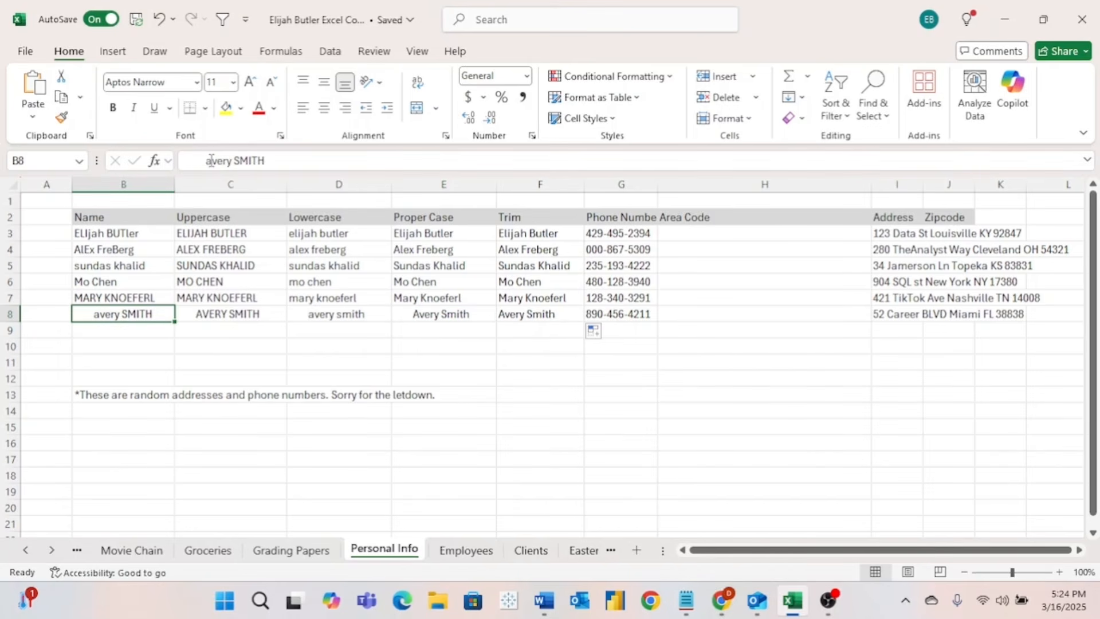
pyautogui.click(178, 161)
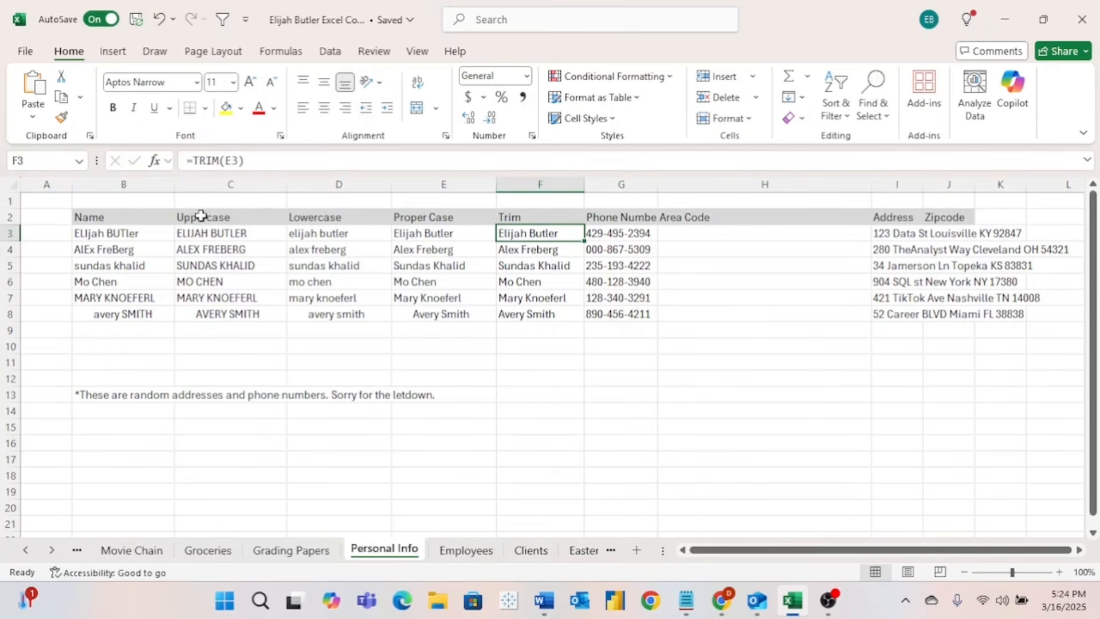
# - Enter =LEFT(G3,3) in H3 and fill it down through H8
pyautogui.moveTo(202, 215); pyautogui.dragTo(519, 217)
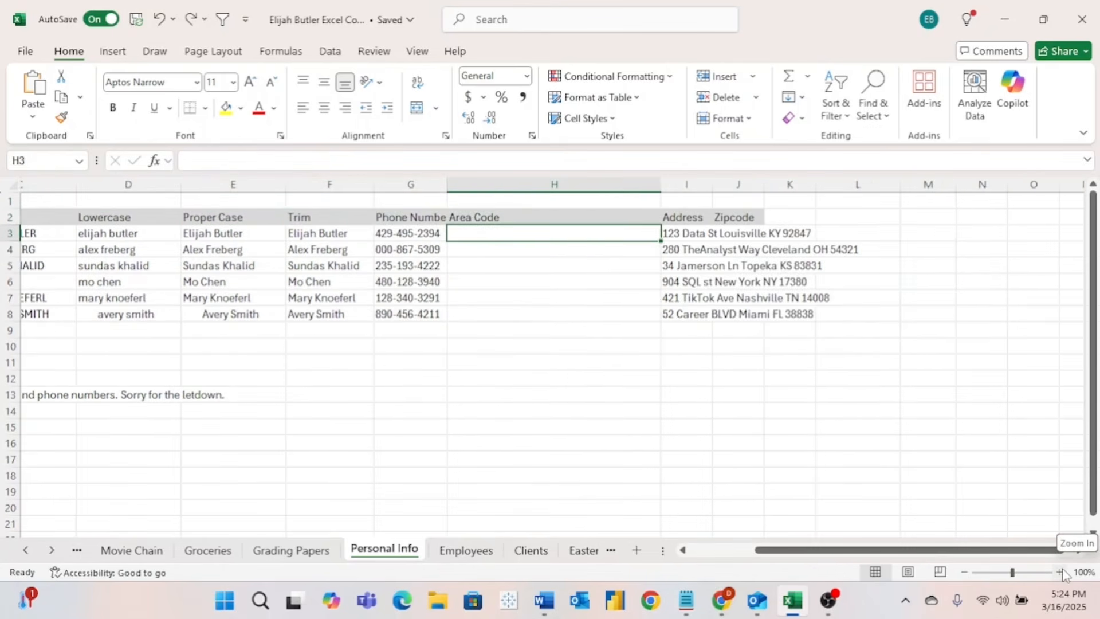
pyautogui.click(1063, 574)
pyautogui.click(1063, 573)
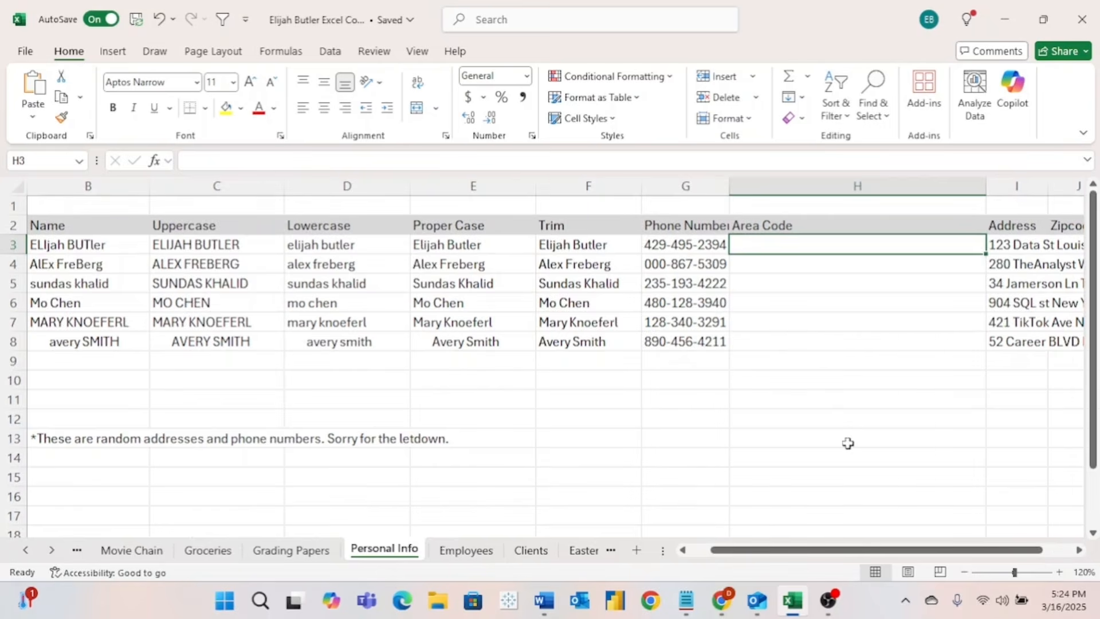
pyautogui.hscroll(3, 848, 444)
pyautogui.hscroll(1, 848, 444)
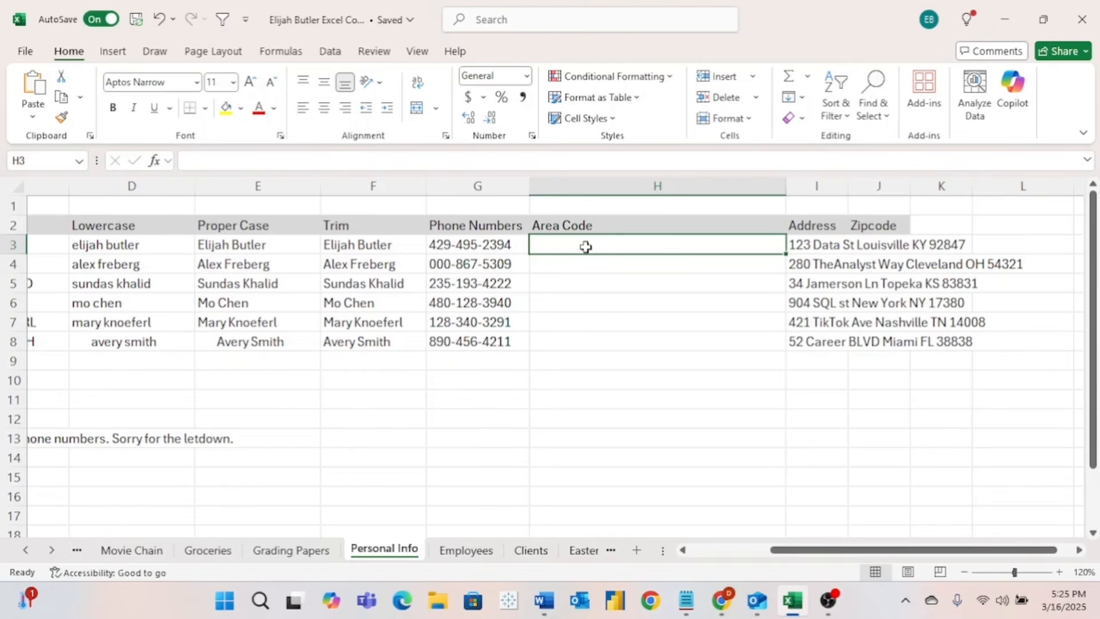
pyautogui.write('=')
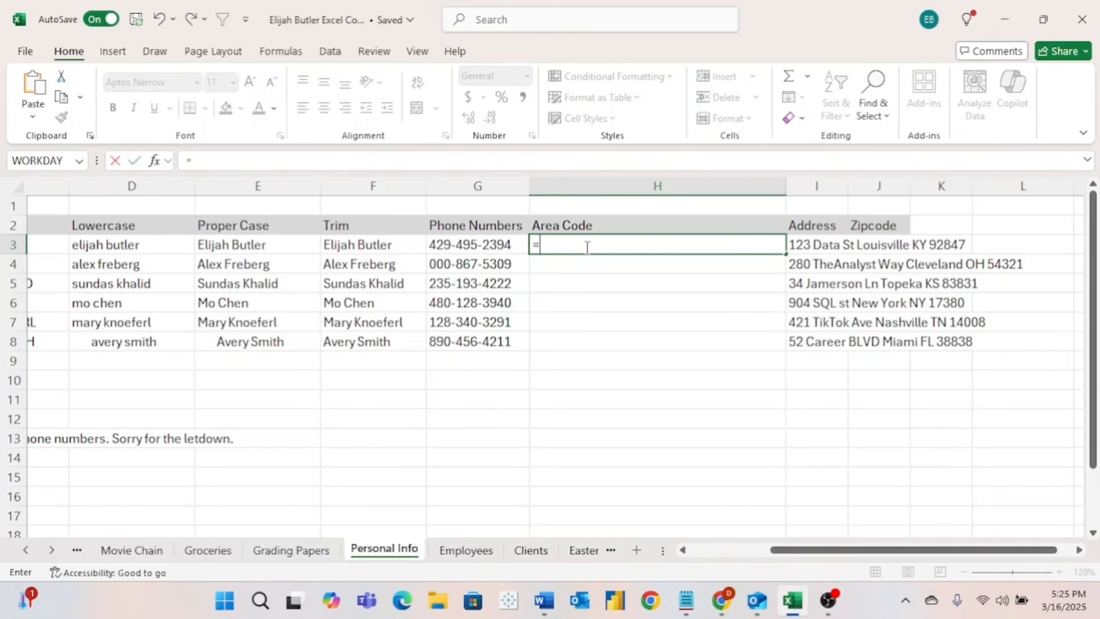
pyautogui.write('left')
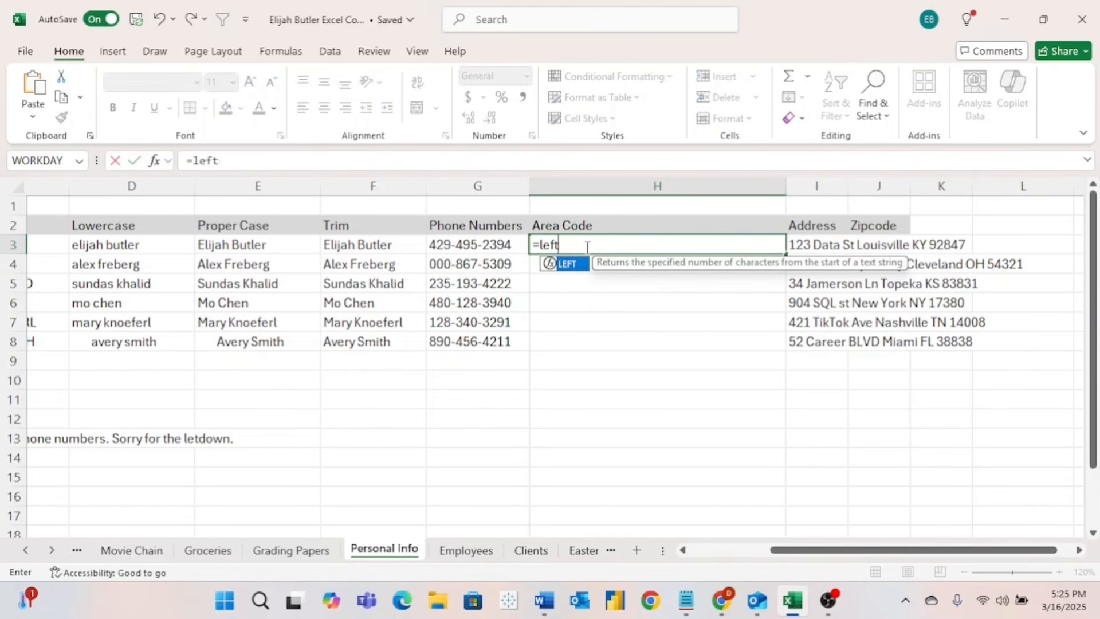
pyautogui.write('(')
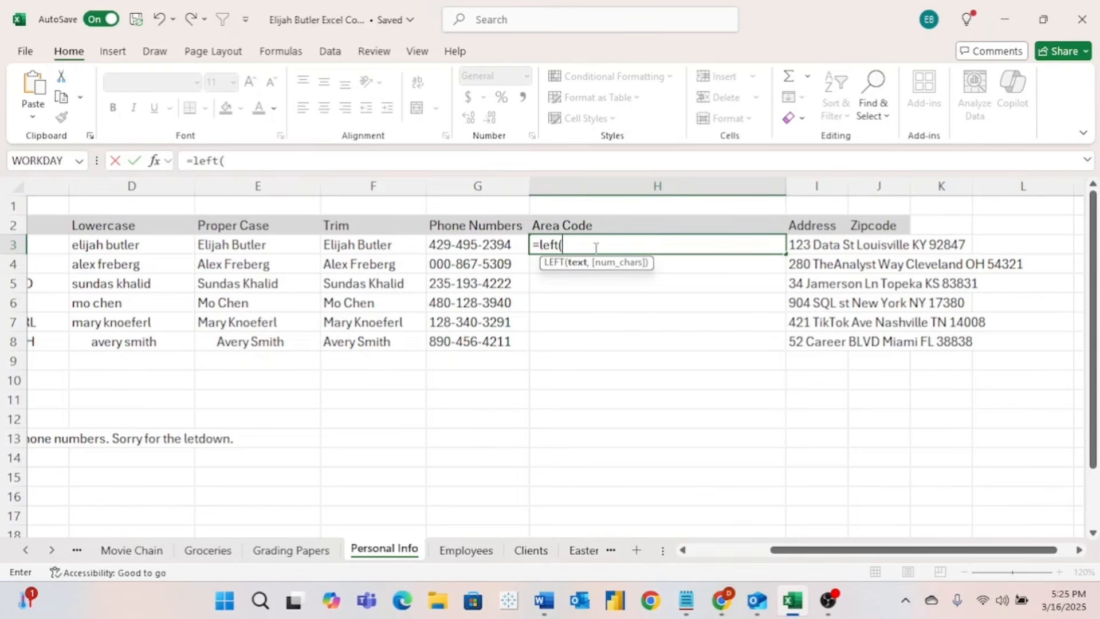
pyautogui.click(473, 245)
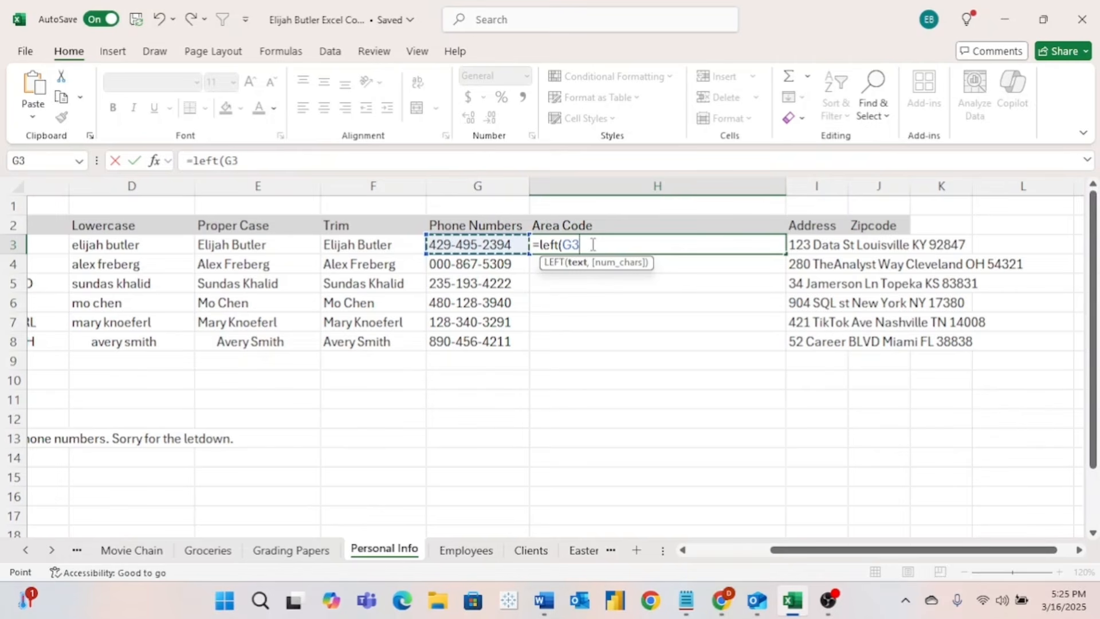
pyautogui.write(',3')
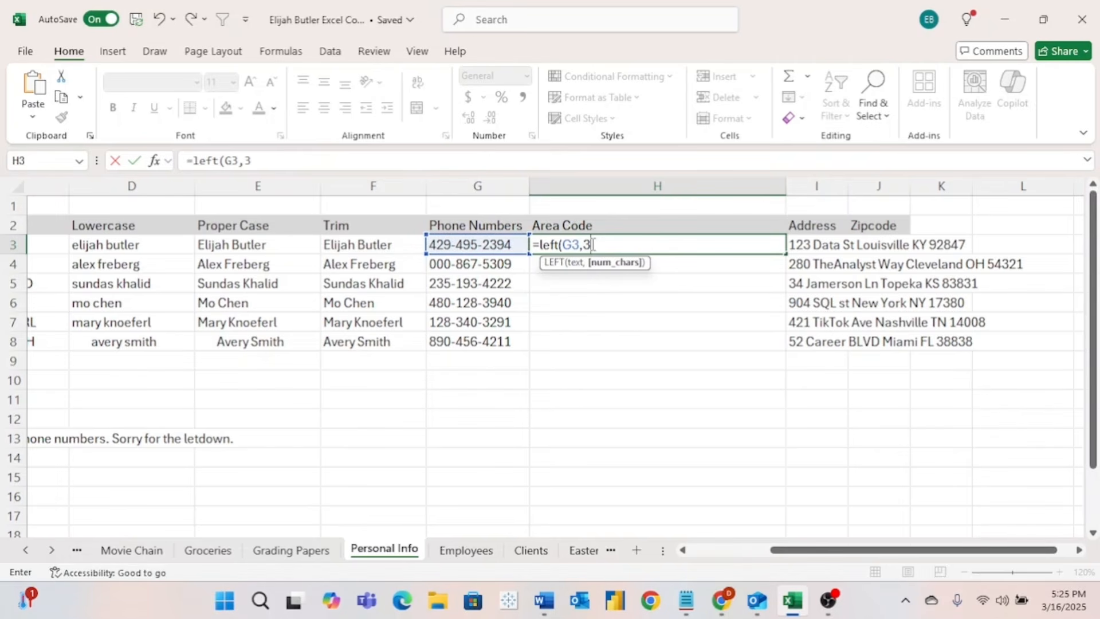
pyautogui.press('Return')
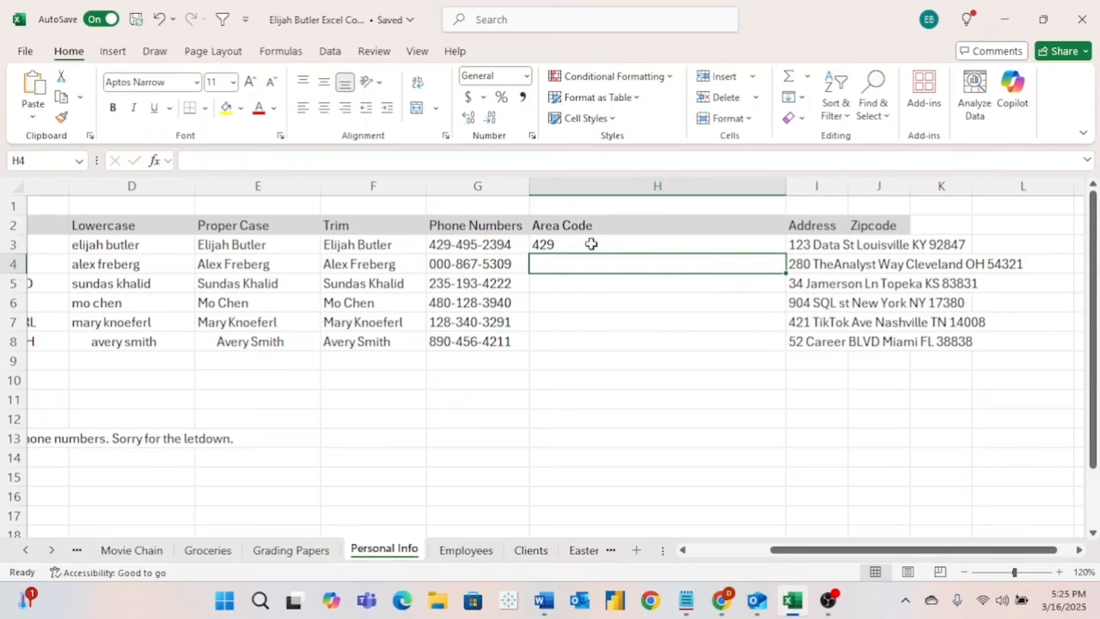
pyautogui.click(590, 243)
pyautogui.moveTo(787, 254); pyautogui.dragTo(794, 346)
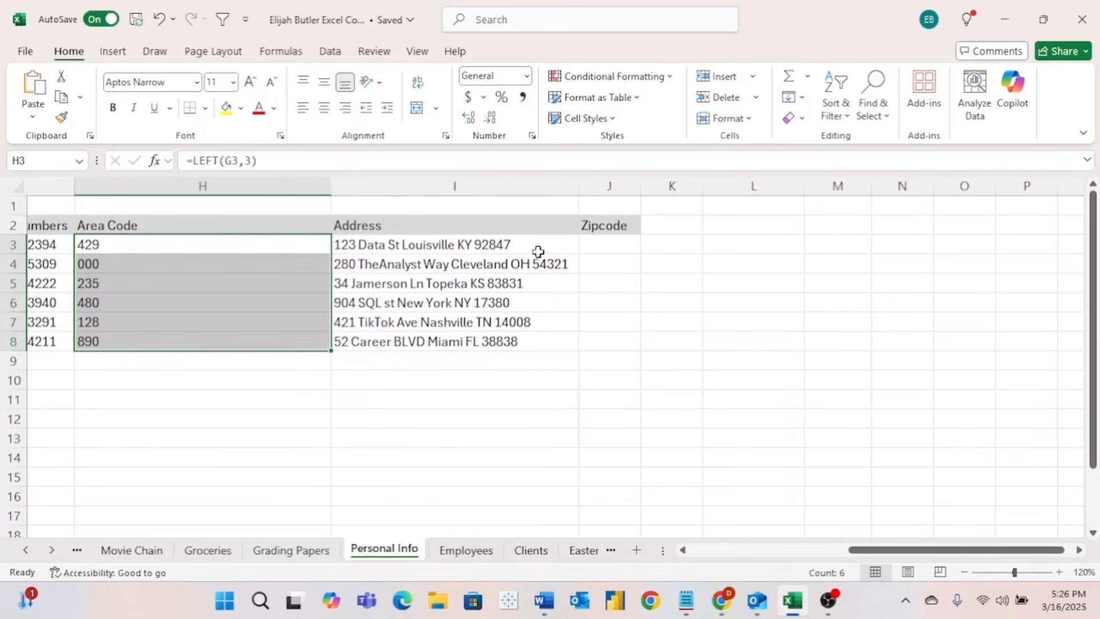
# - Enter =RIGHT(I3,5) in J3, fill it down to J8, and zoom back to 100%
pyautogui.click(597, 245)
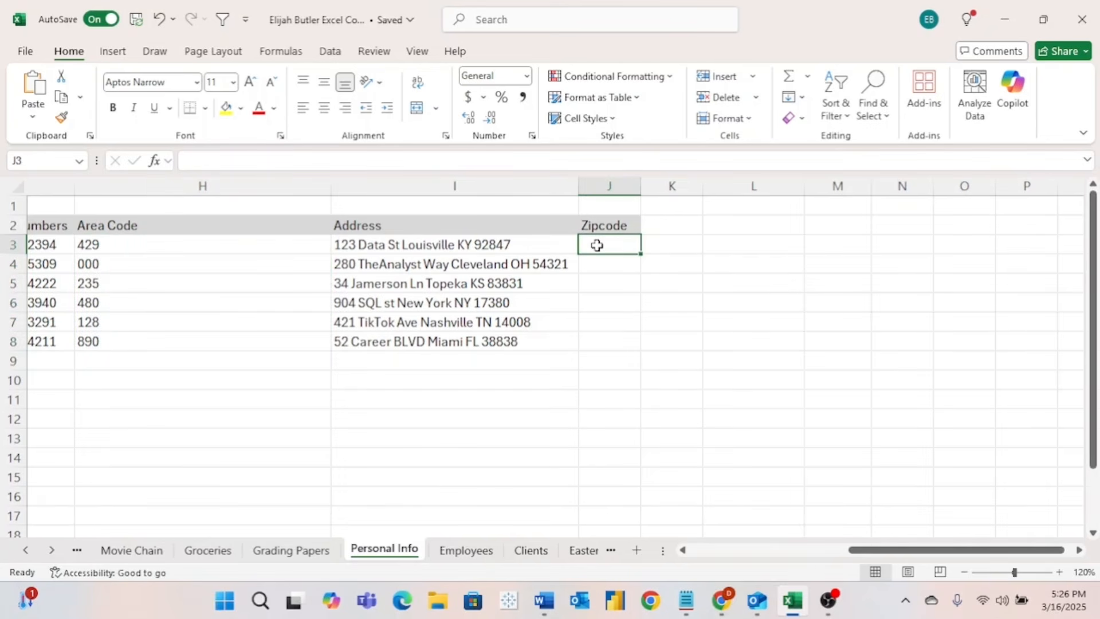
pyautogui.write('=rig')
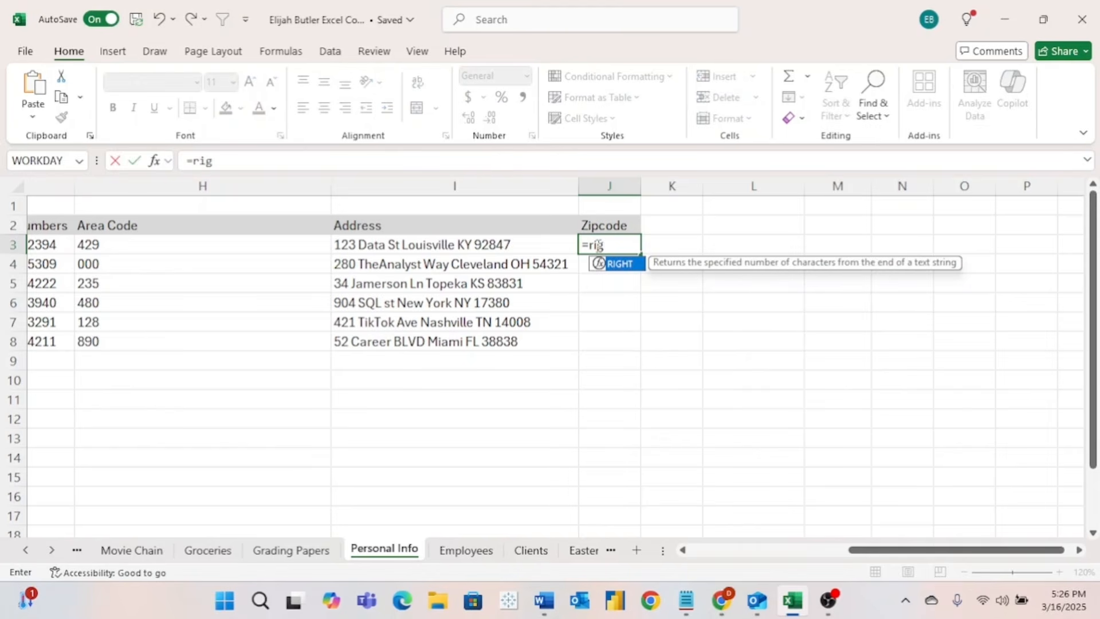
pyautogui.write('ht(')
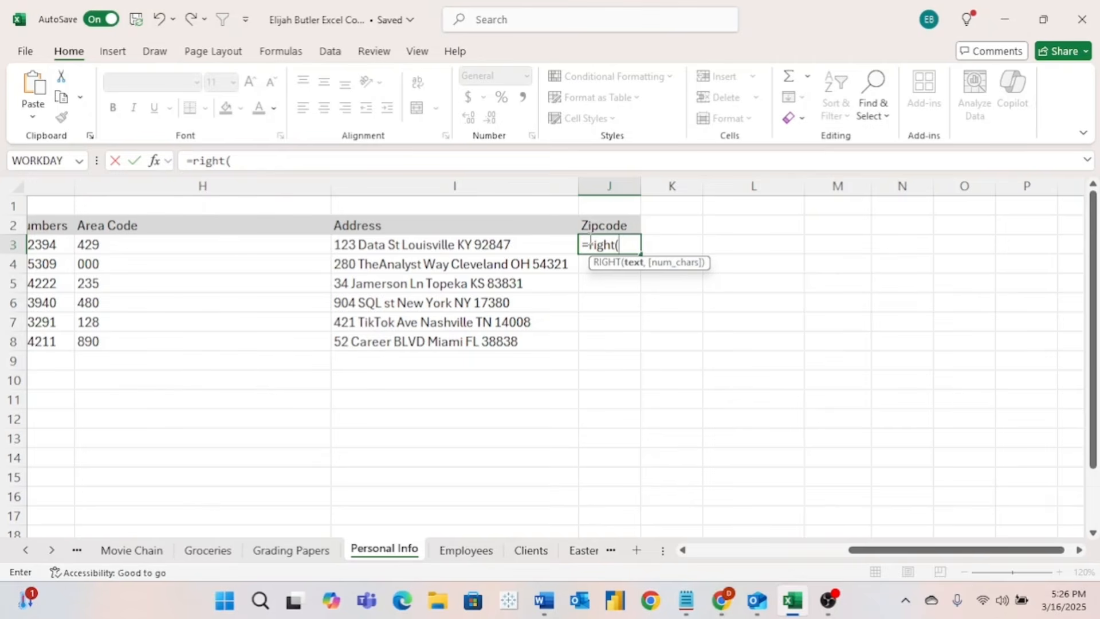
pyautogui.click(509, 245)
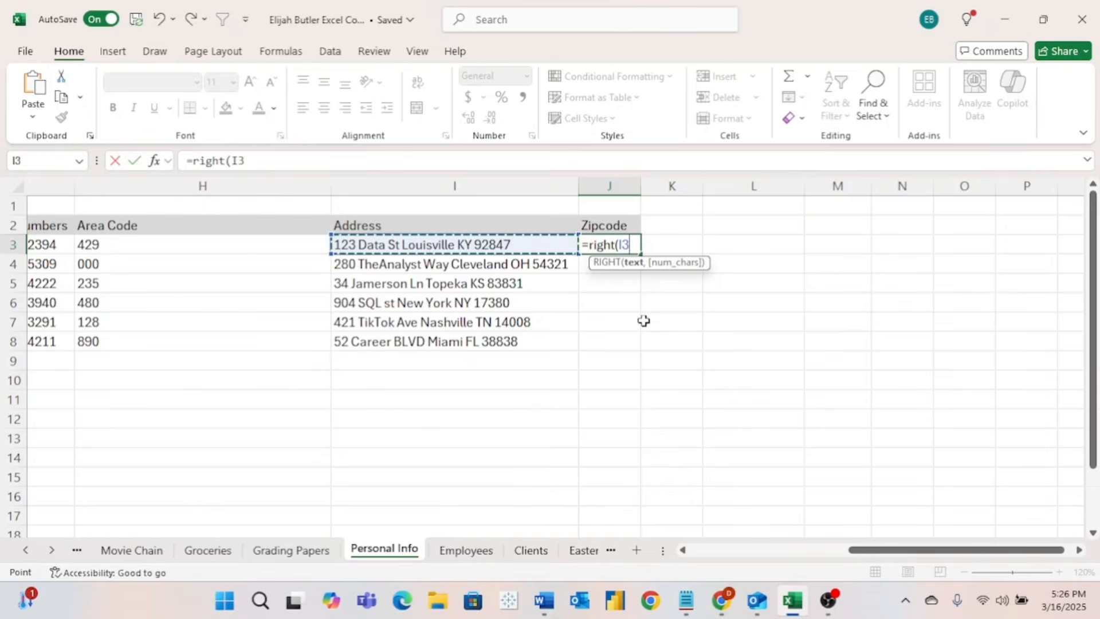
pyautogui.write(',')
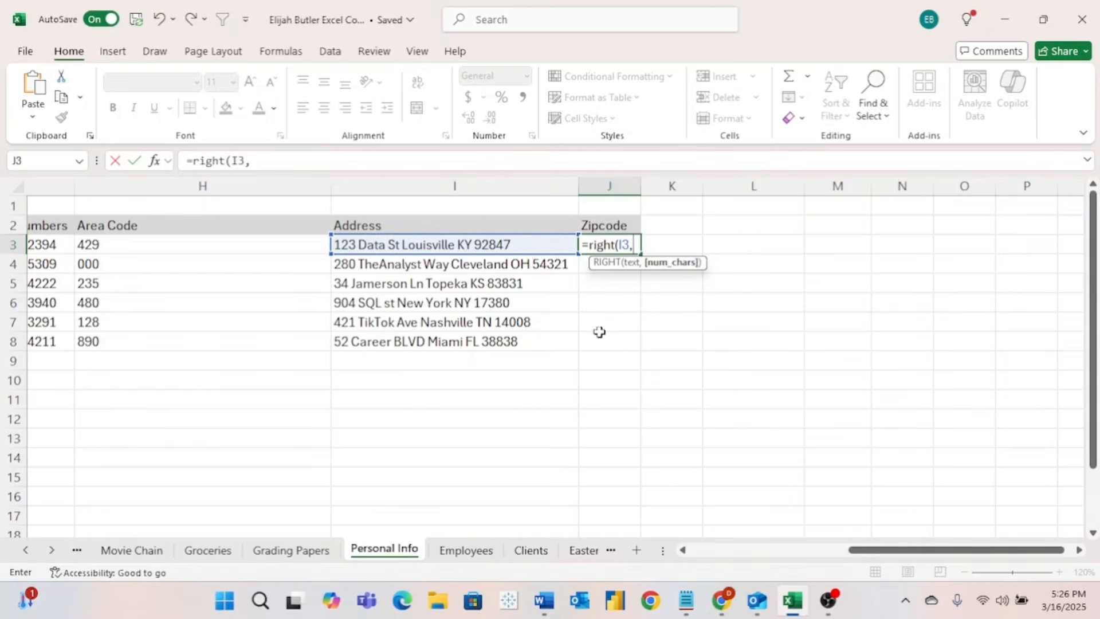
pyautogui.write('5')
pyautogui.press('Return')
pyautogui.click(633, 246)
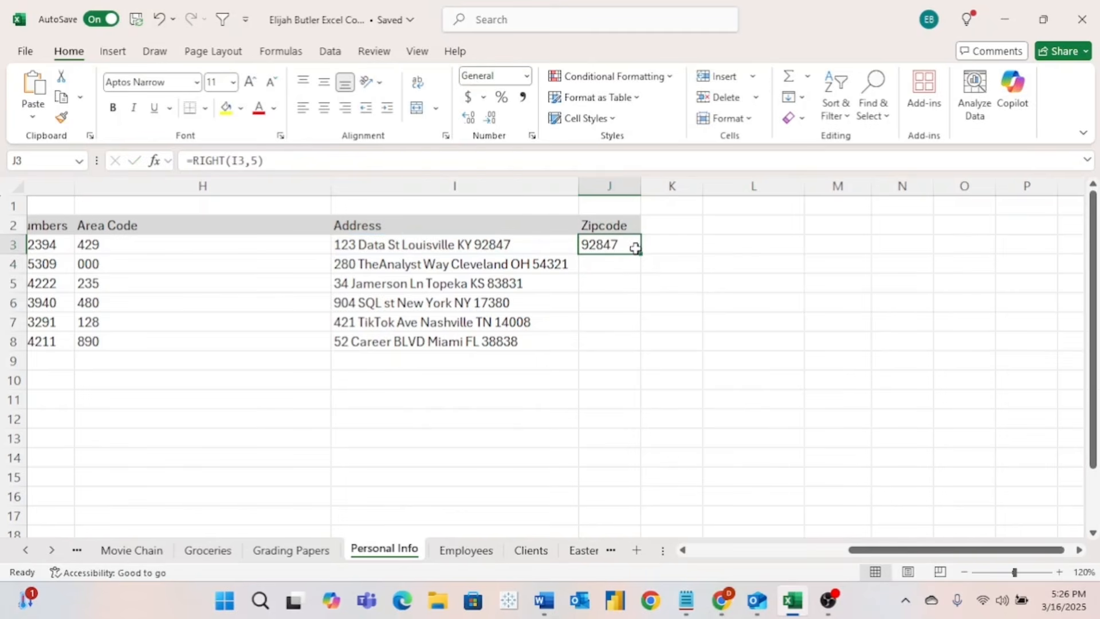
pyautogui.moveTo(642, 252); pyautogui.dragTo(648, 350)
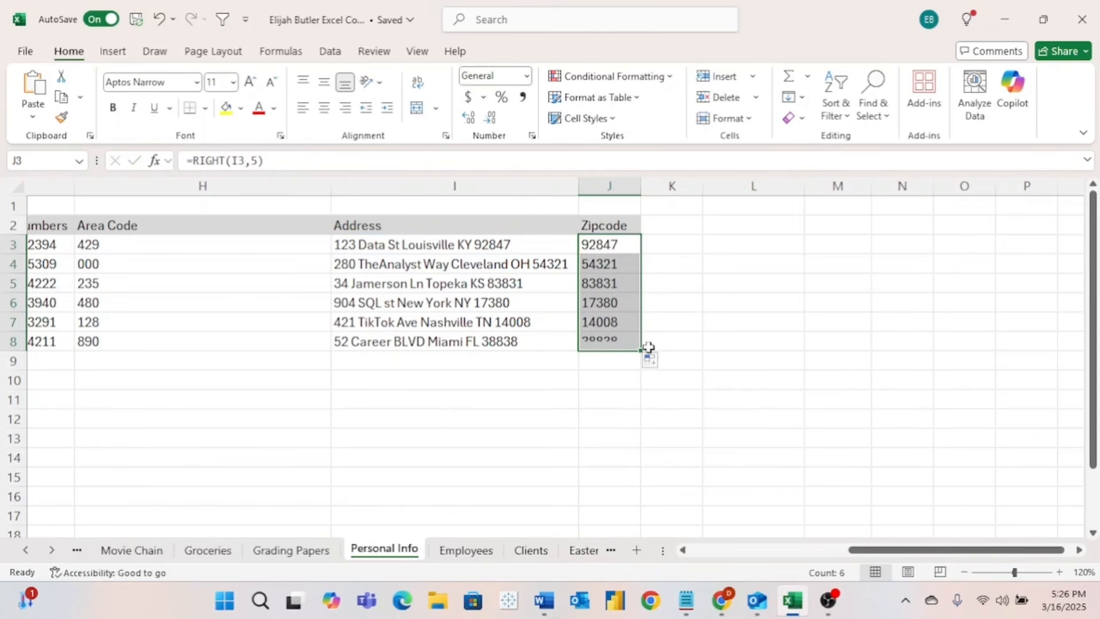
pyautogui.click(964, 573)
pyautogui.click(965, 573)
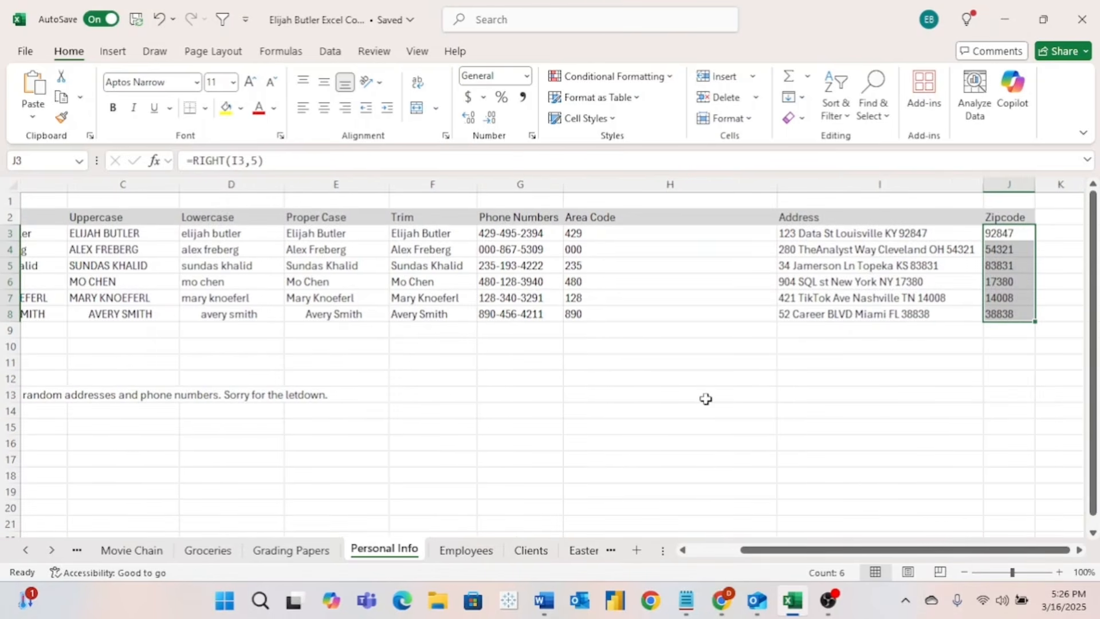
# - Scroll the Personal Info sheet back to its left edge
pyautogui.hscroll(-2, 706, 399)
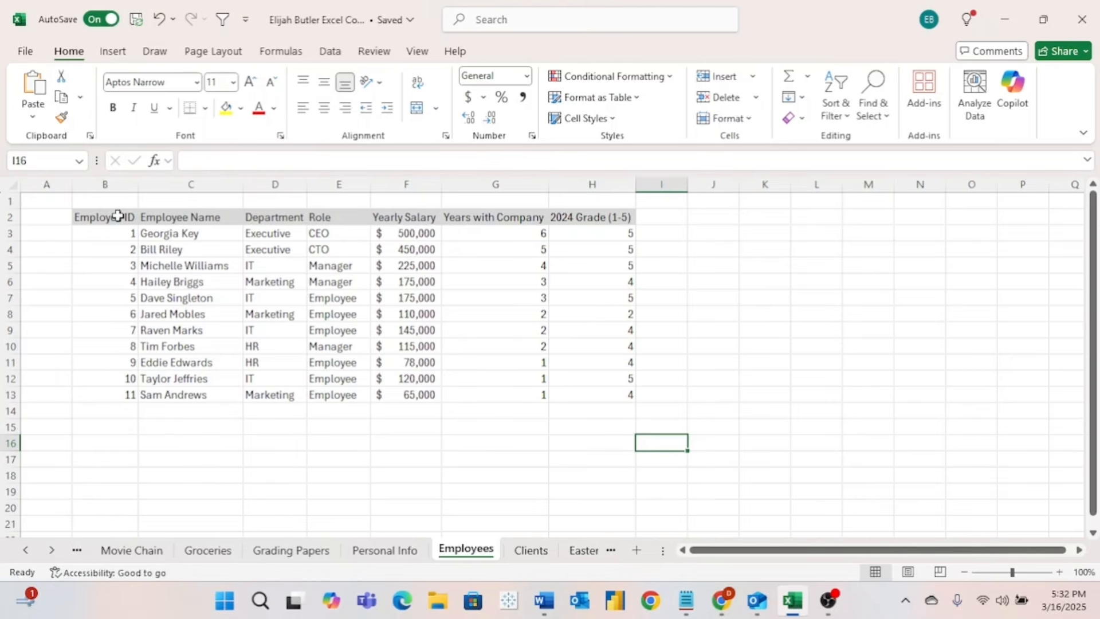
# - Insert a PivotTable on a new sheet from the whole employee table
pyautogui.moveTo(118, 216); pyautogui.dragTo(583, 394)
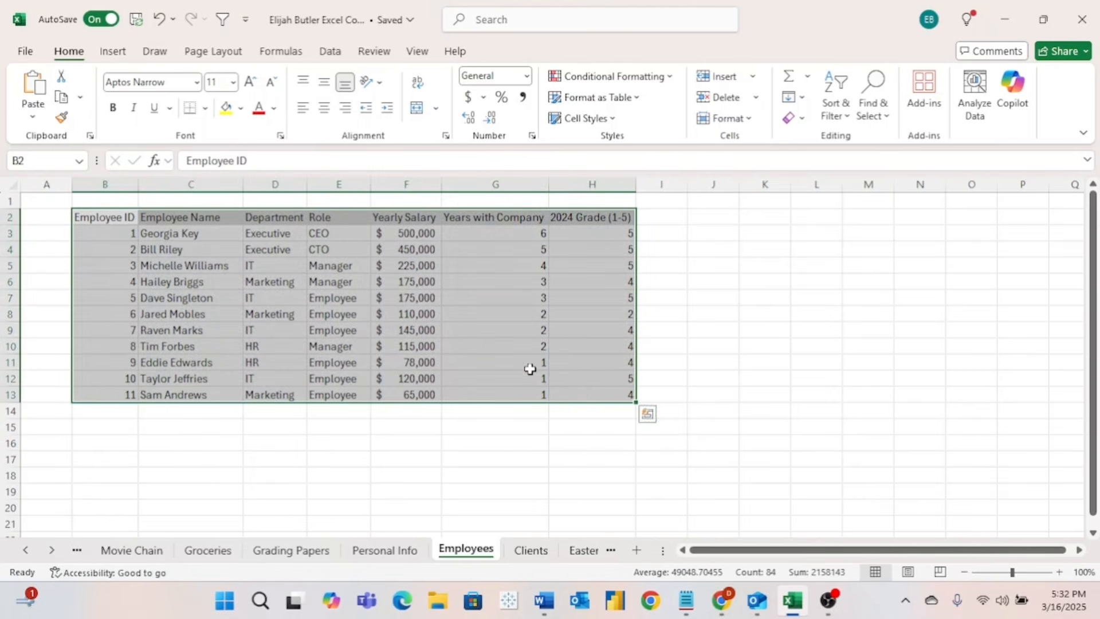
pyautogui.click(113, 51)
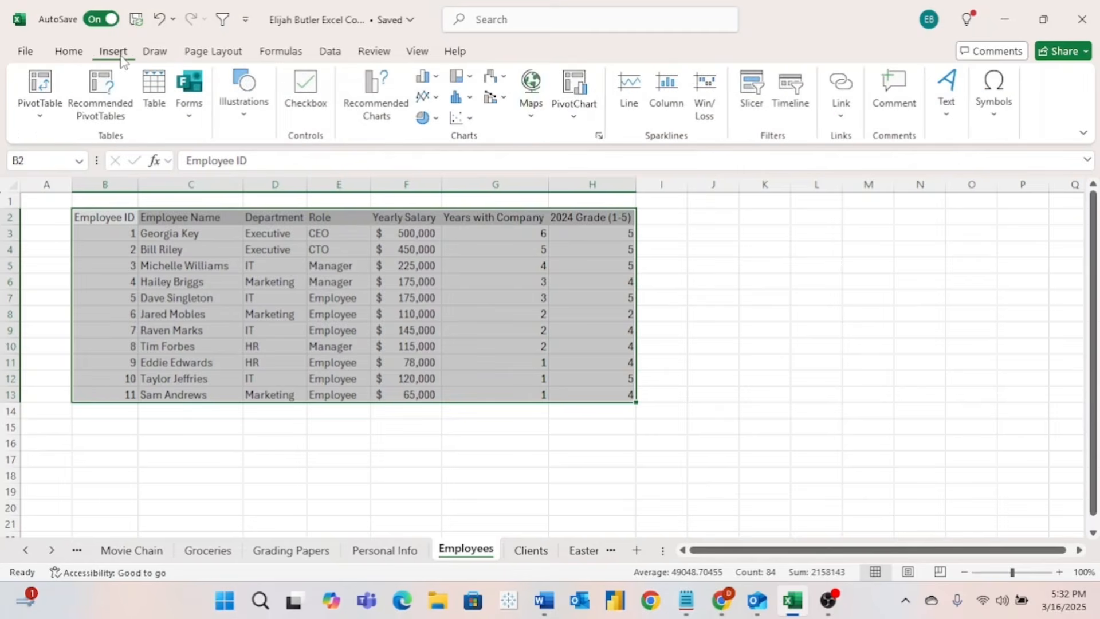
pyautogui.click(41, 95)
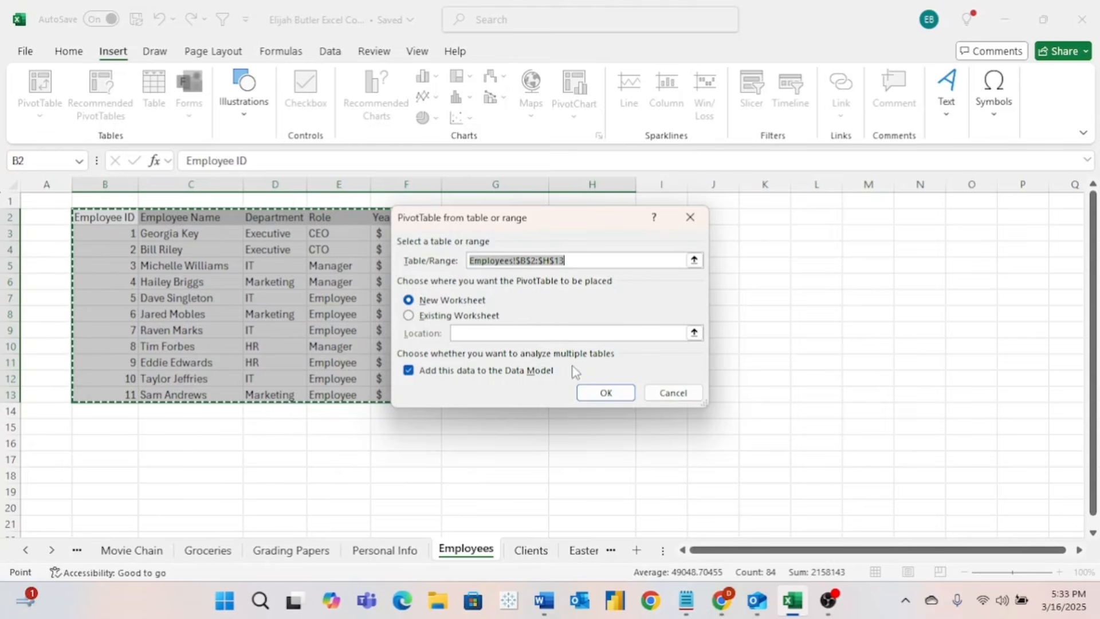
pyautogui.click(594, 394)
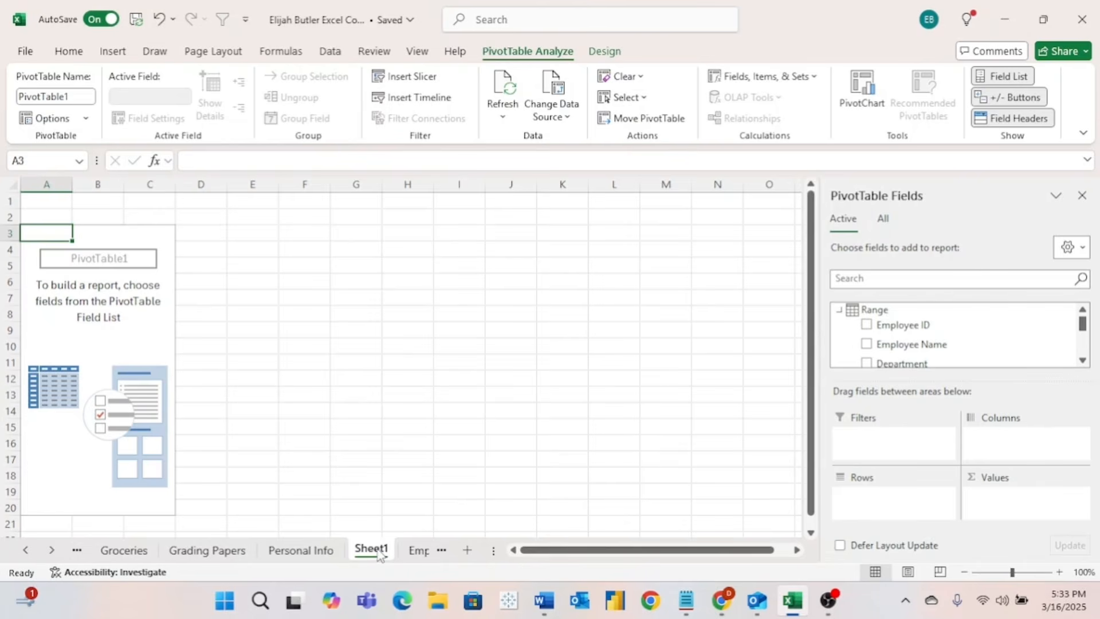
# - Rename the new sheet to 'Employee Pivot'
pyautogui.doubleClick(378, 551)
pyautogui.write('E')
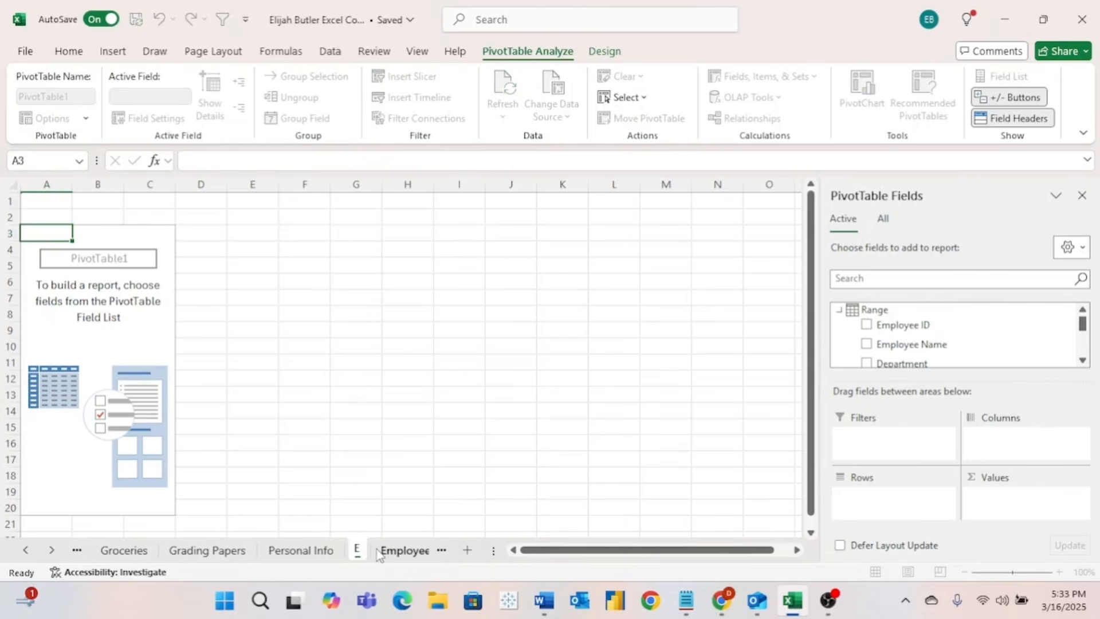
pyautogui.write('mployee')
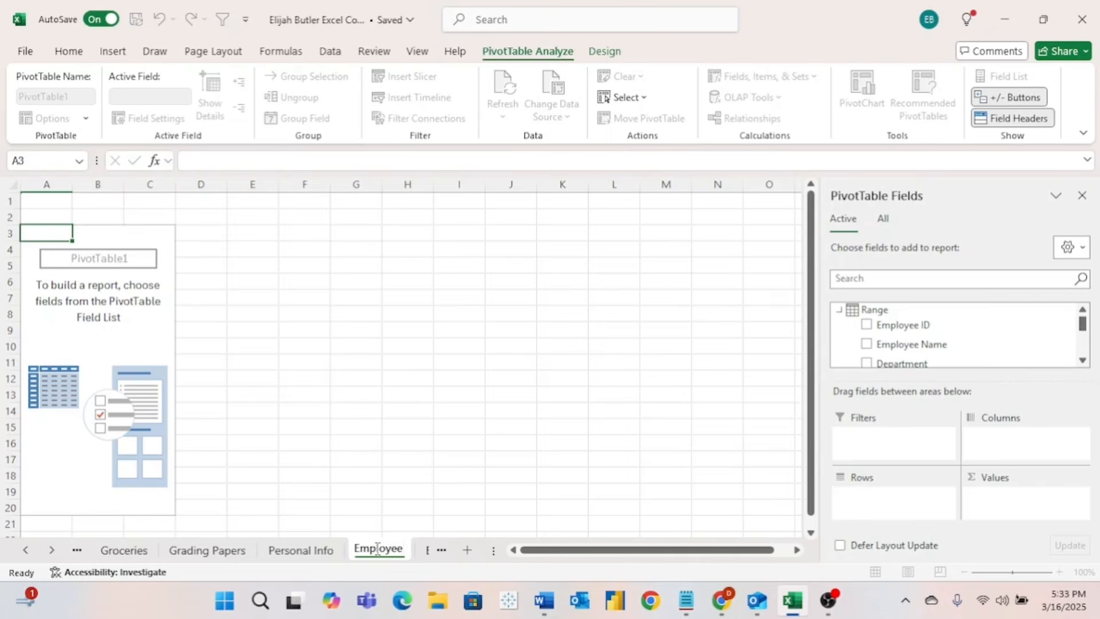
pyautogui.write(' Pivot')
pyautogui.press('Return')
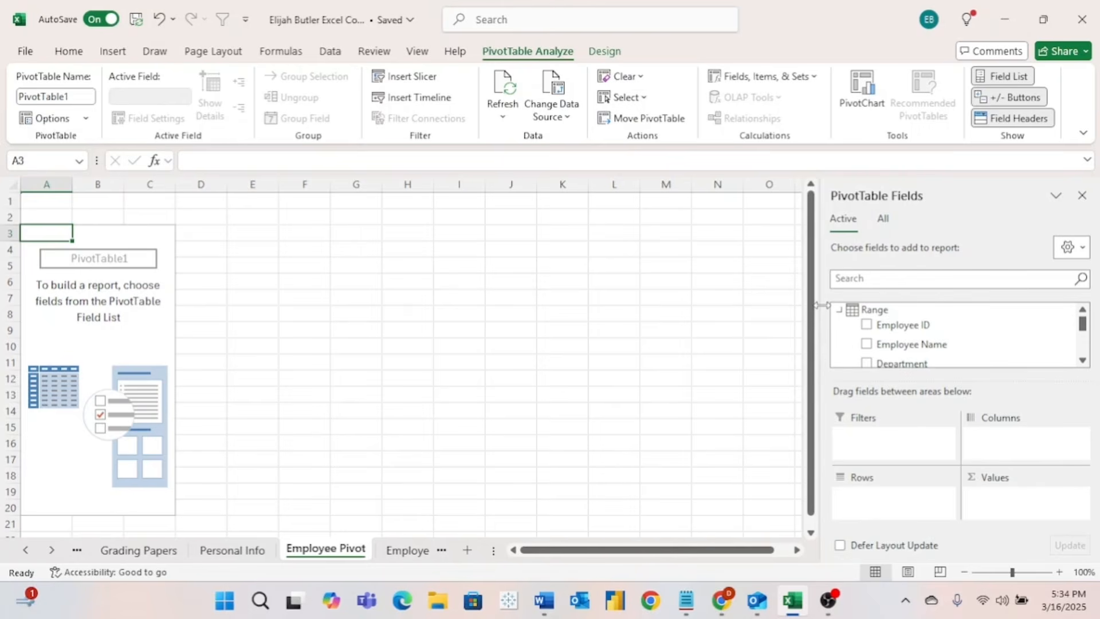
pyautogui.click(114, 316)
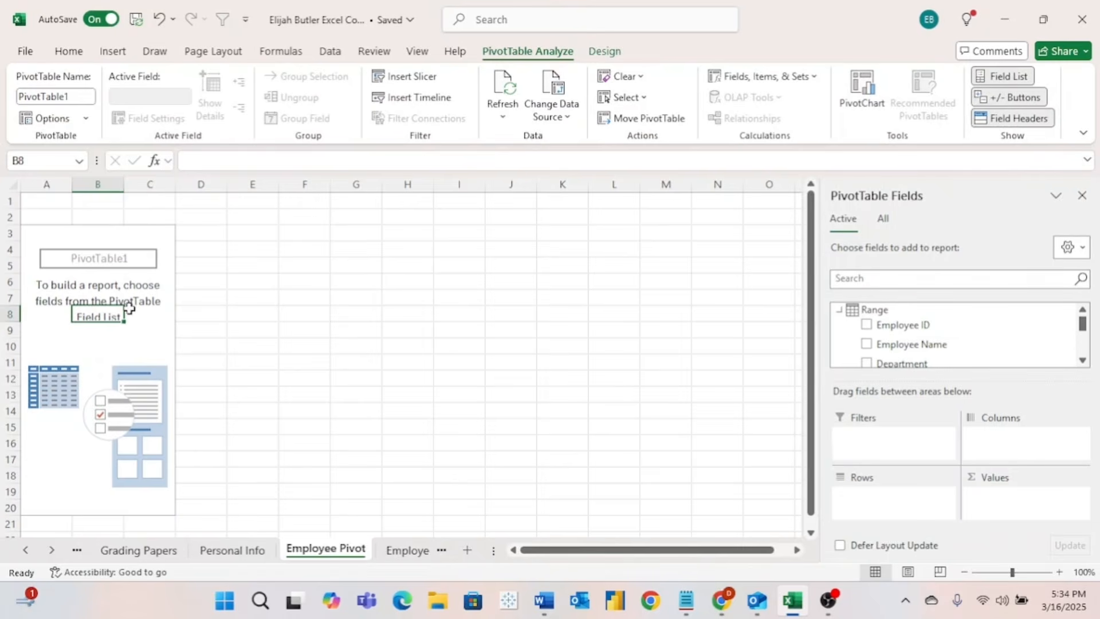
pyautogui.click(396, 288)
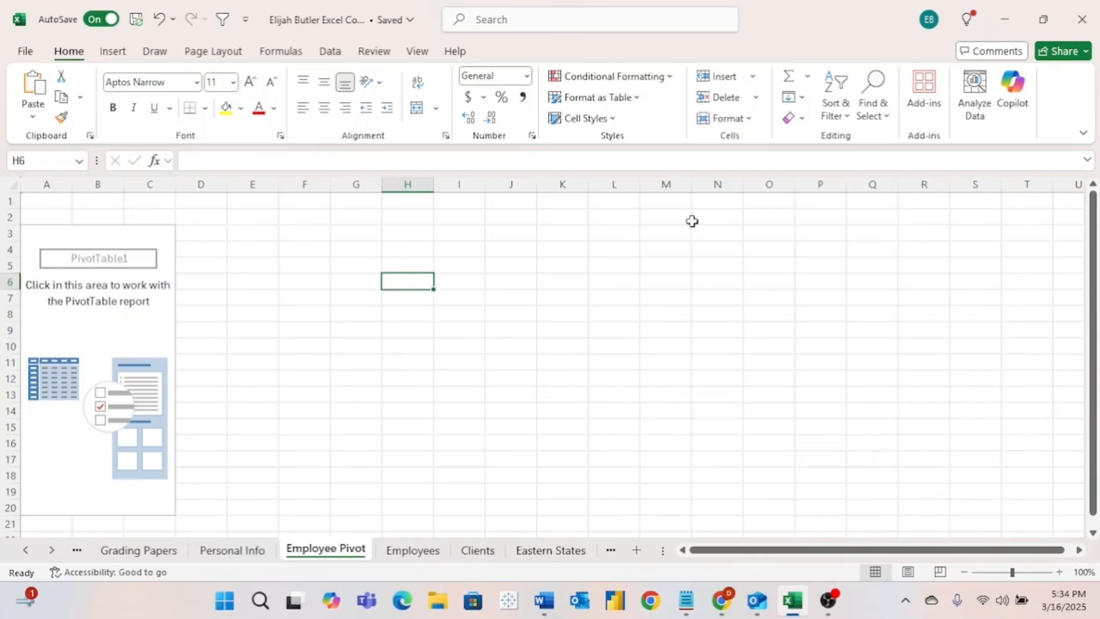
pyautogui.click(692, 263)
pyautogui.click(510, 283)
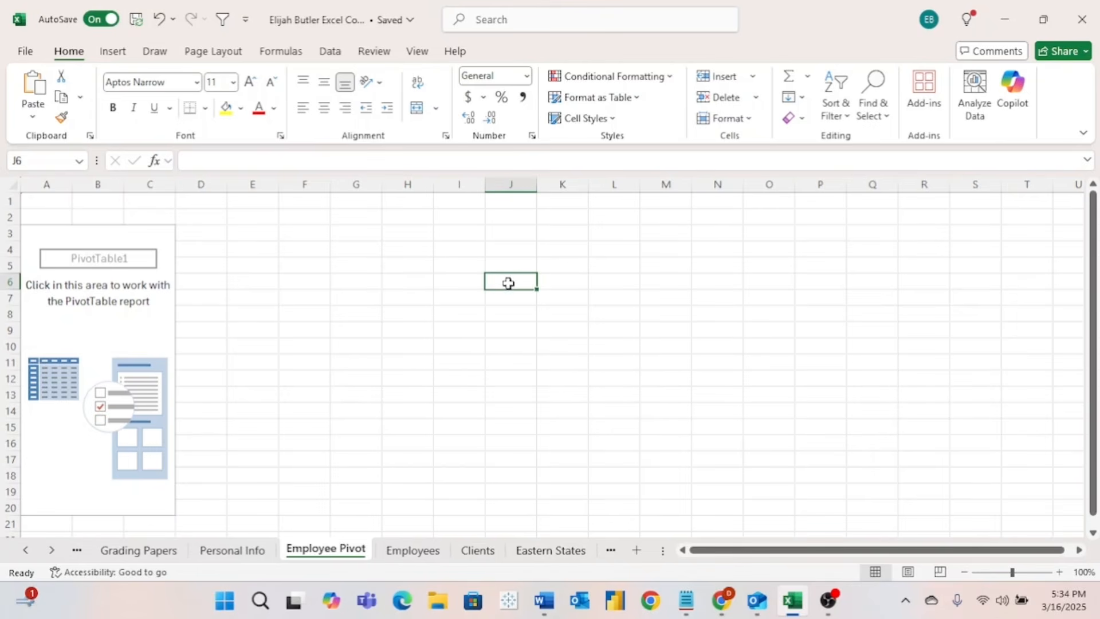
pyautogui.click(101, 329)
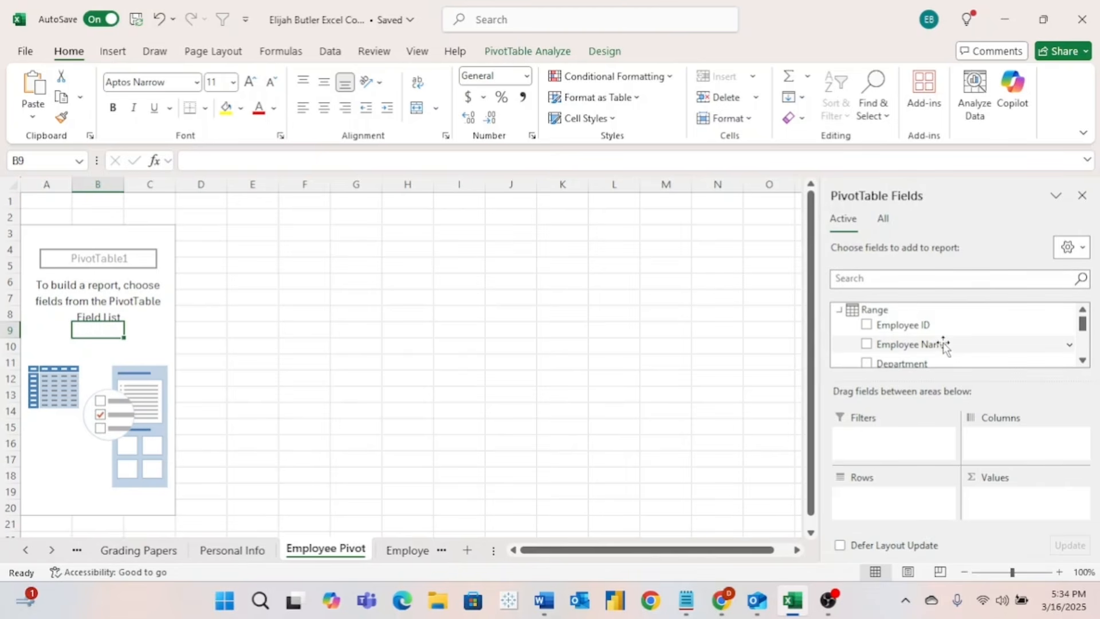
pyautogui.scroll(-1, 944, 347)
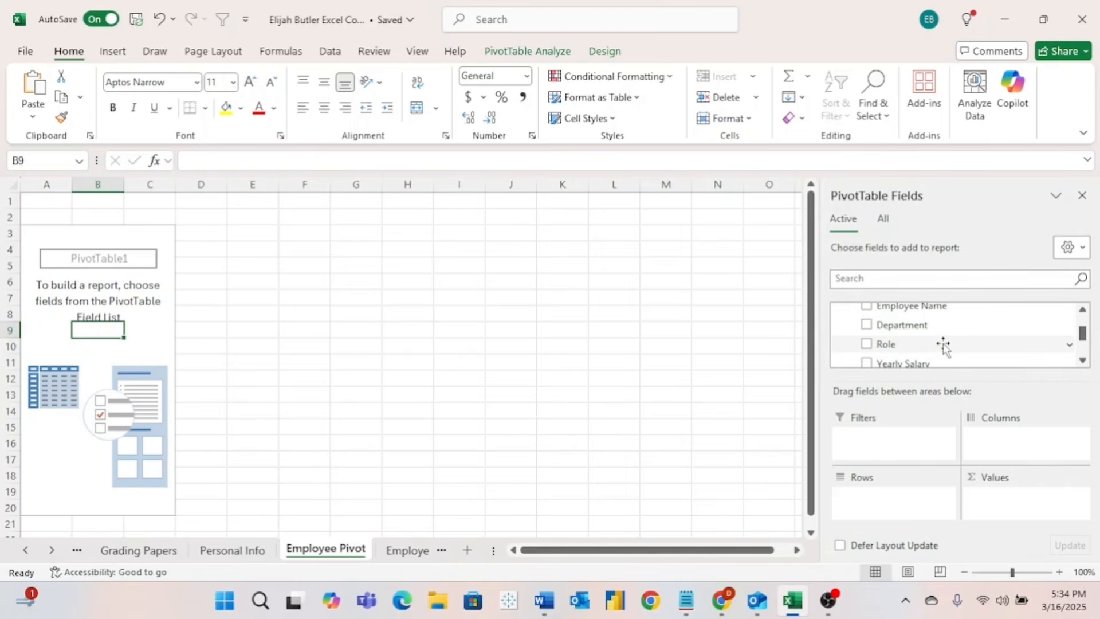
pyautogui.scroll(-1, 945, 347)
pyautogui.scroll(-1, 945, 347)
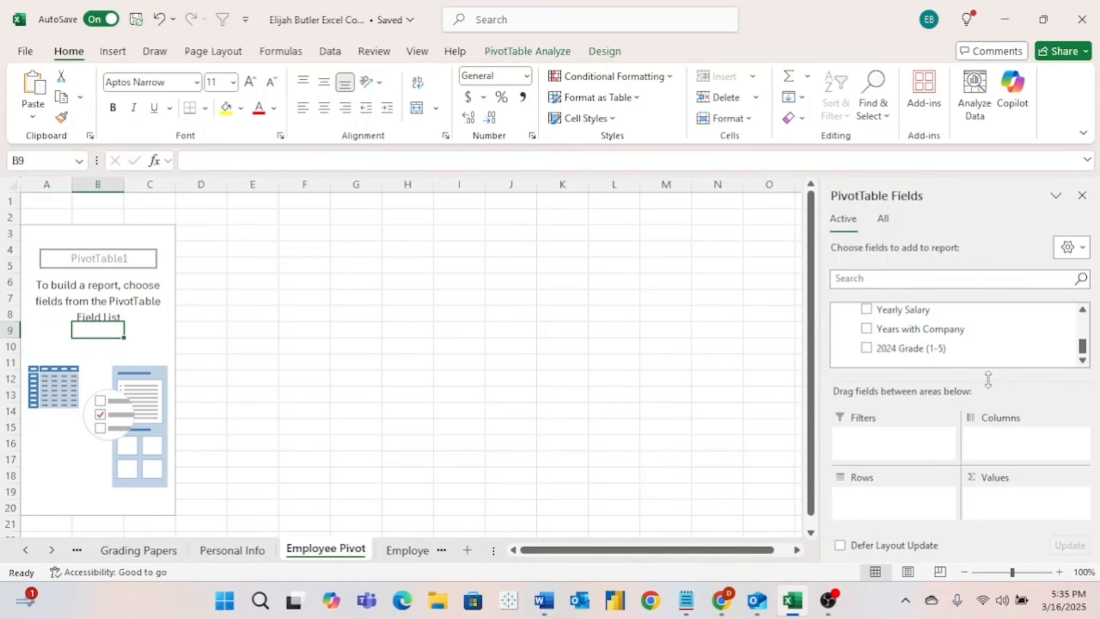
pyautogui.scroll(2, 949, 329)
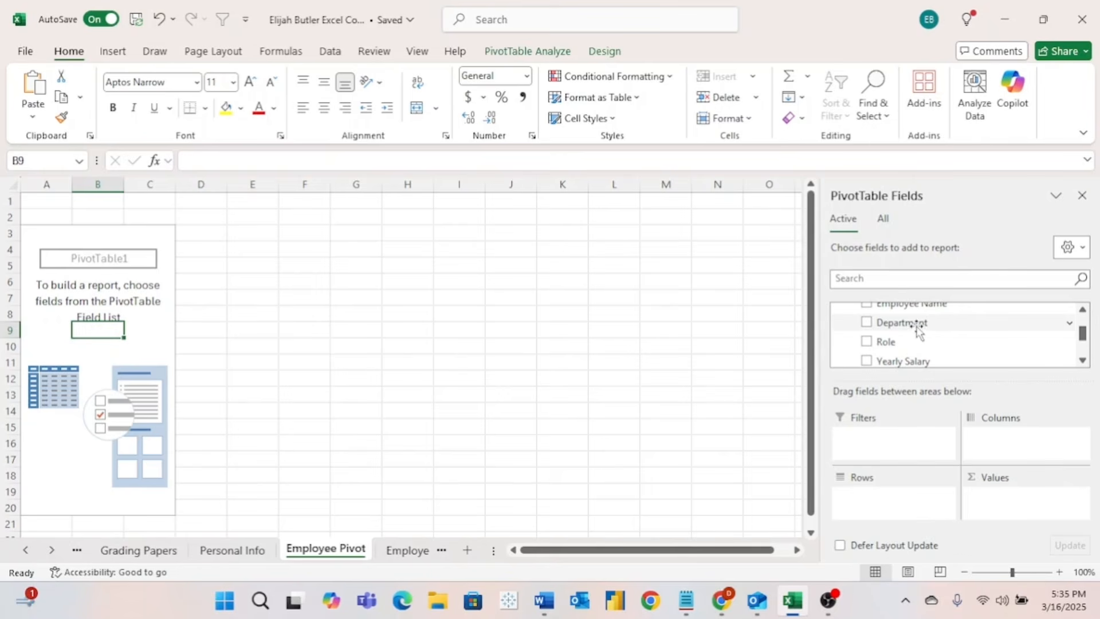
# - Put Department in Rows and Yearly Salary in Values, shown as Accounting with no decimals
pyautogui.moveTo(904, 323); pyautogui.dragTo(890, 499)
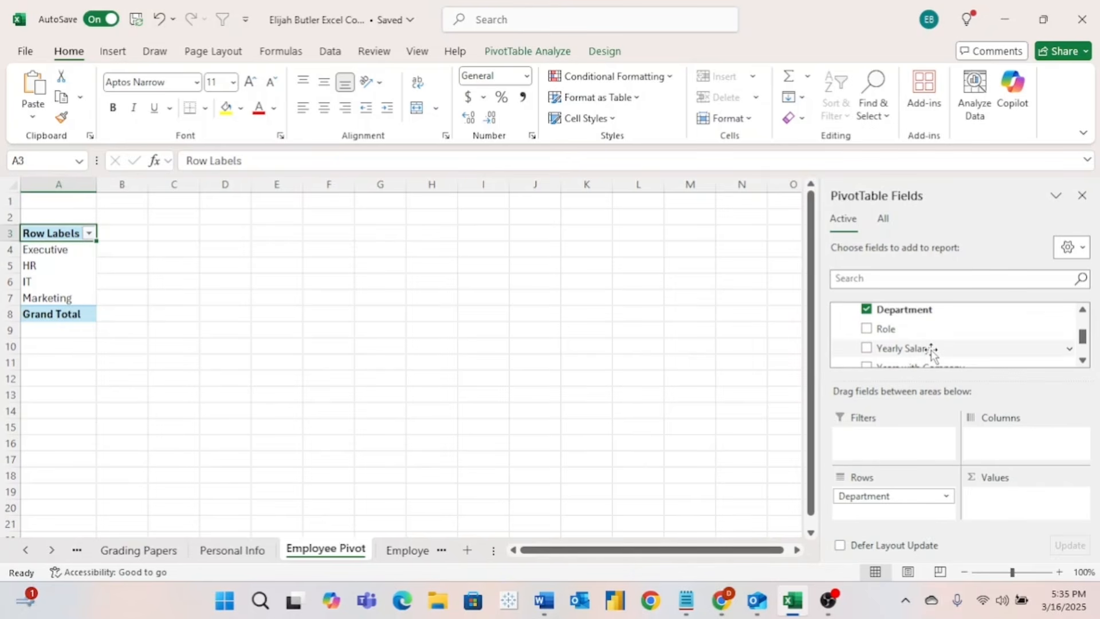
pyautogui.moveTo(930, 351); pyautogui.dragTo(1025, 496)
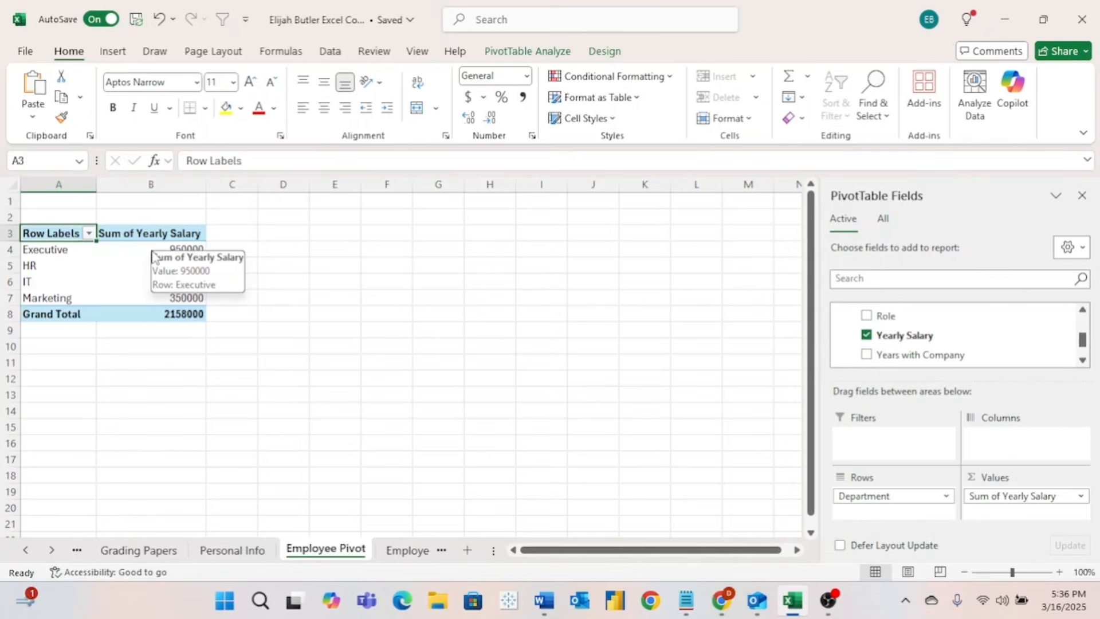
pyautogui.moveTo(140, 250); pyautogui.dragTo(143, 311)
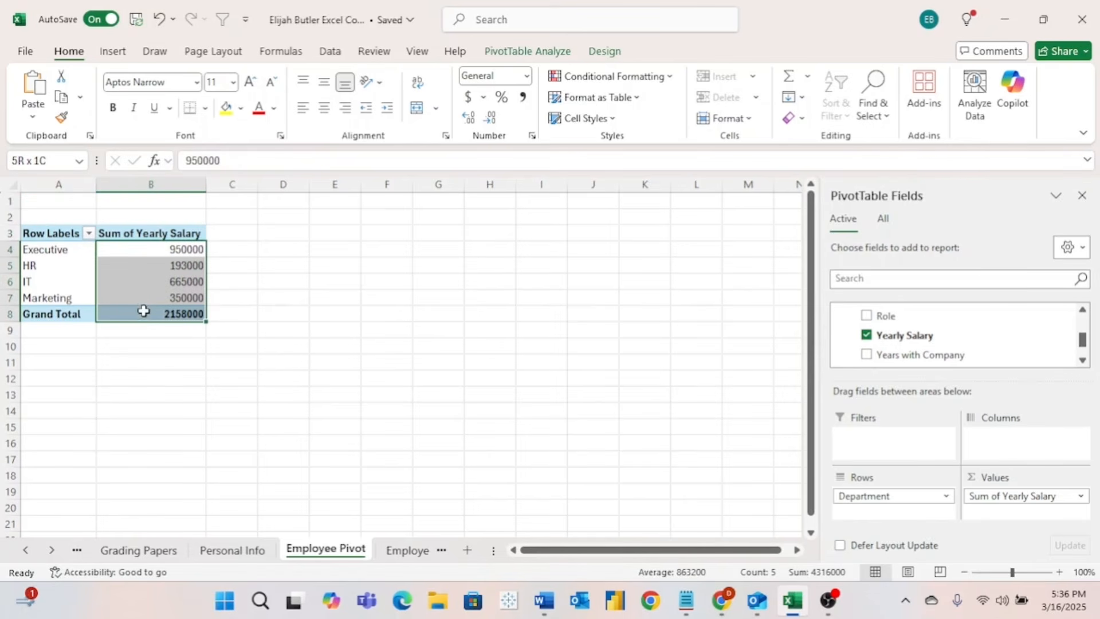
pyautogui.click(470, 99)
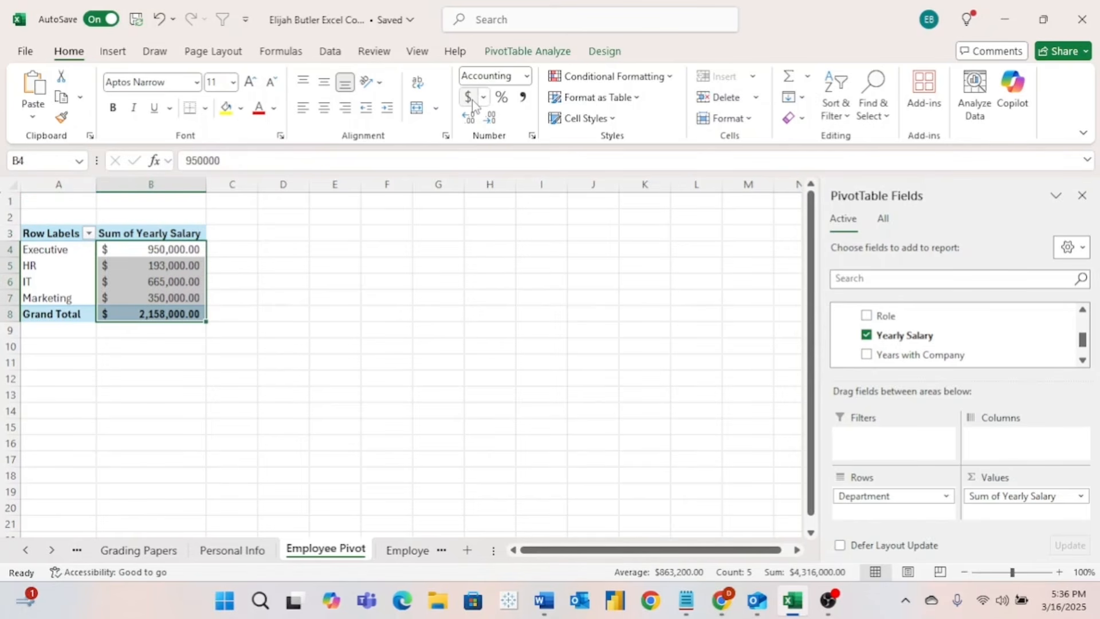
pyautogui.click(491, 118)
pyautogui.click(491, 119)
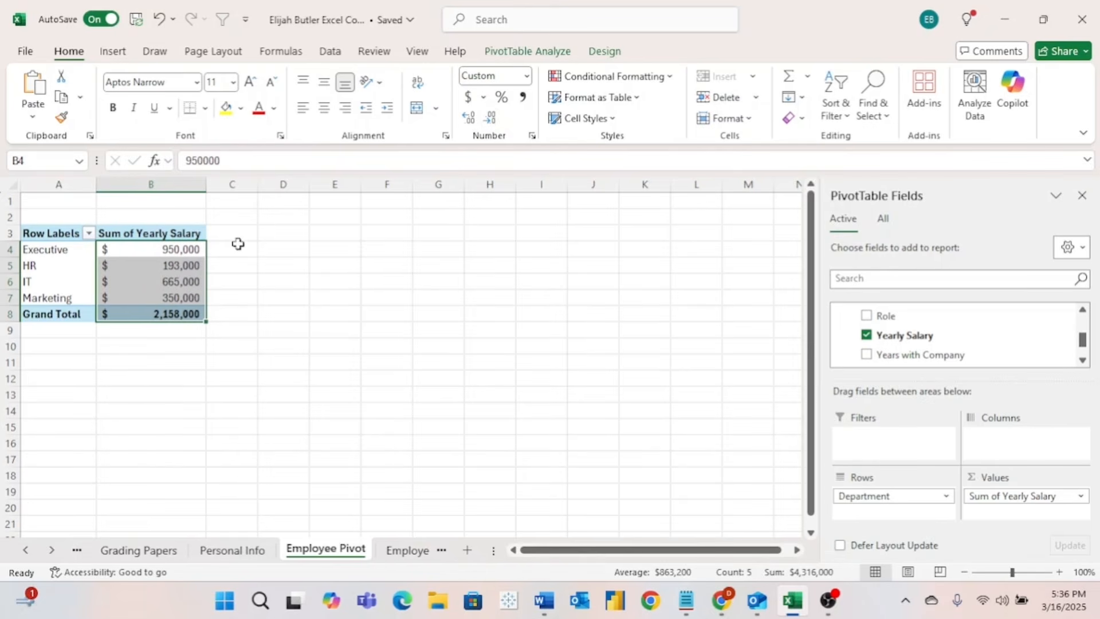
# - Rename header B3 to 'Total Salary by Department' and widen column B to fit it
pyautogui.moveTo(176, 281)
pyautogui.click(202, 235)
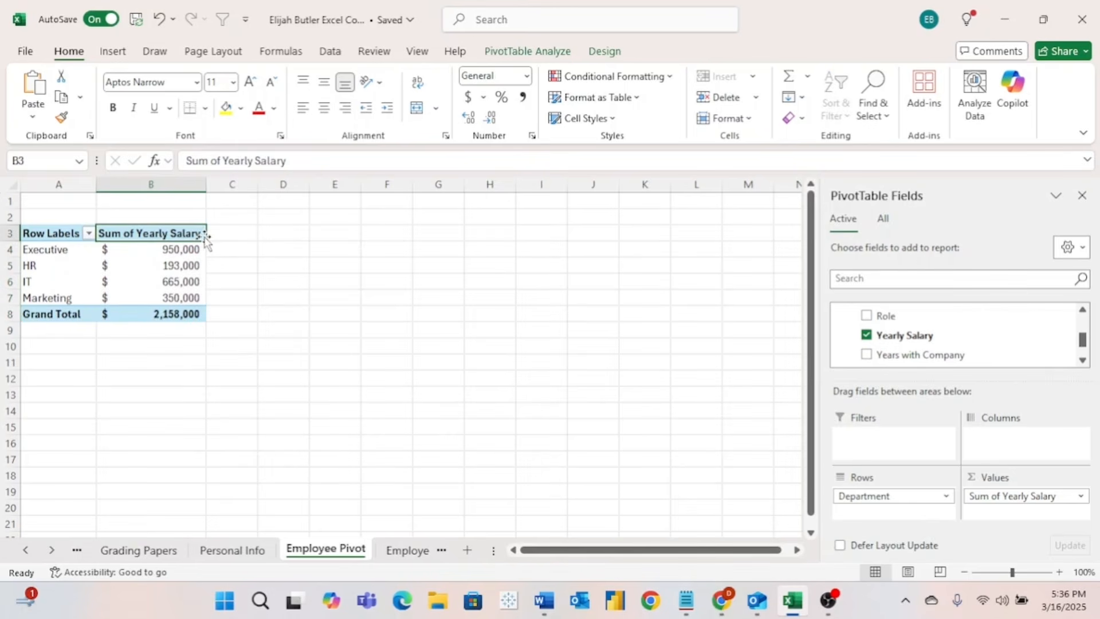
pyautogui.write('Total')
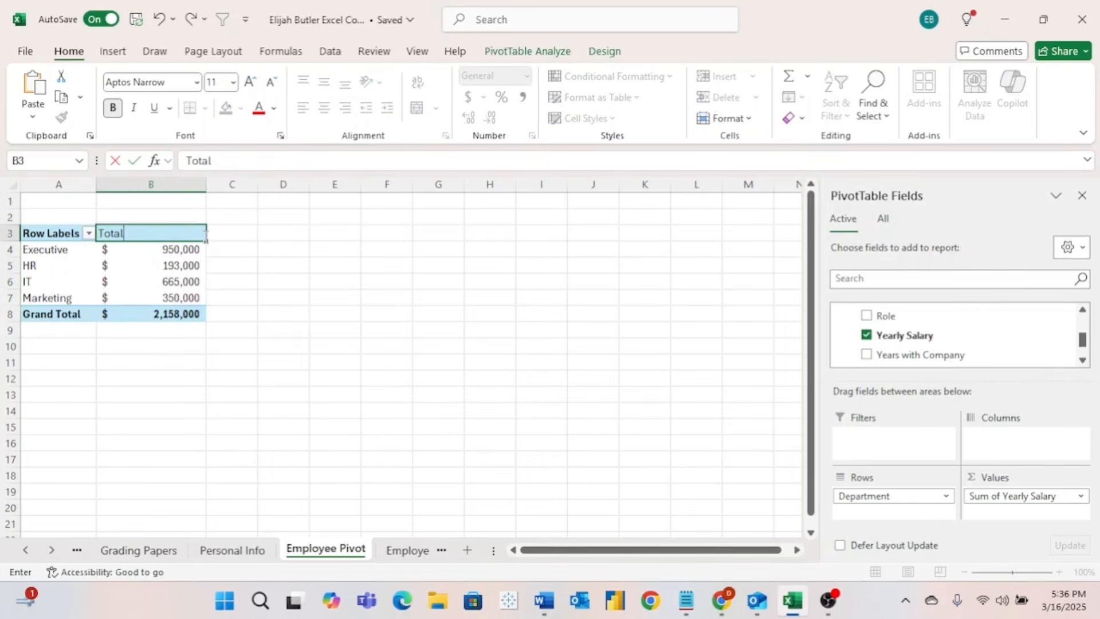
pyautogui.write(' Salary by Department')
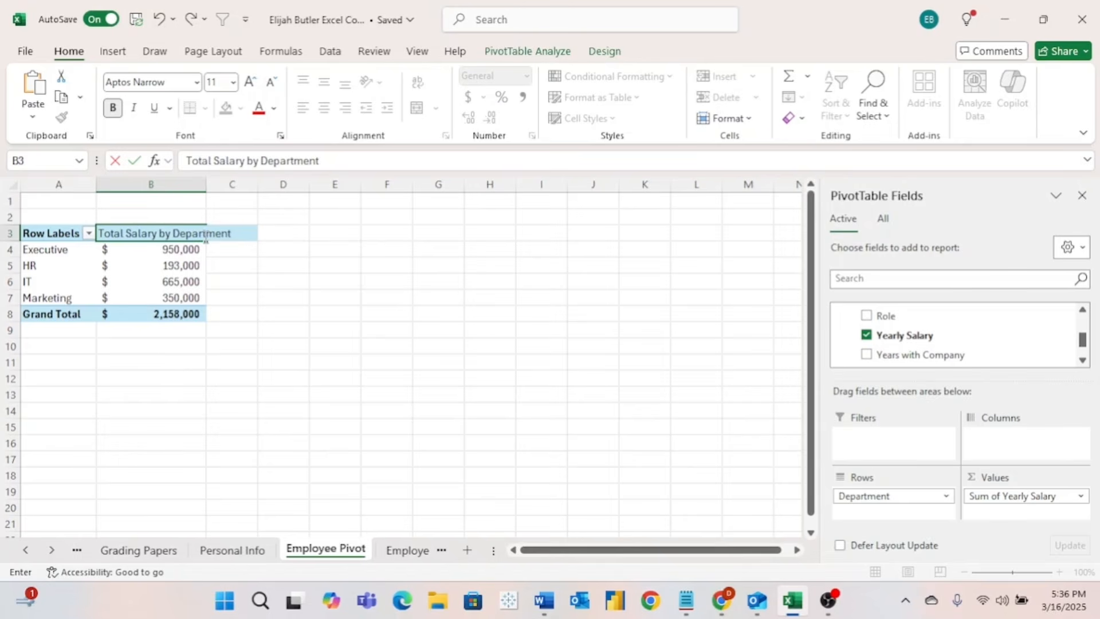
pyautogui.press('Return')
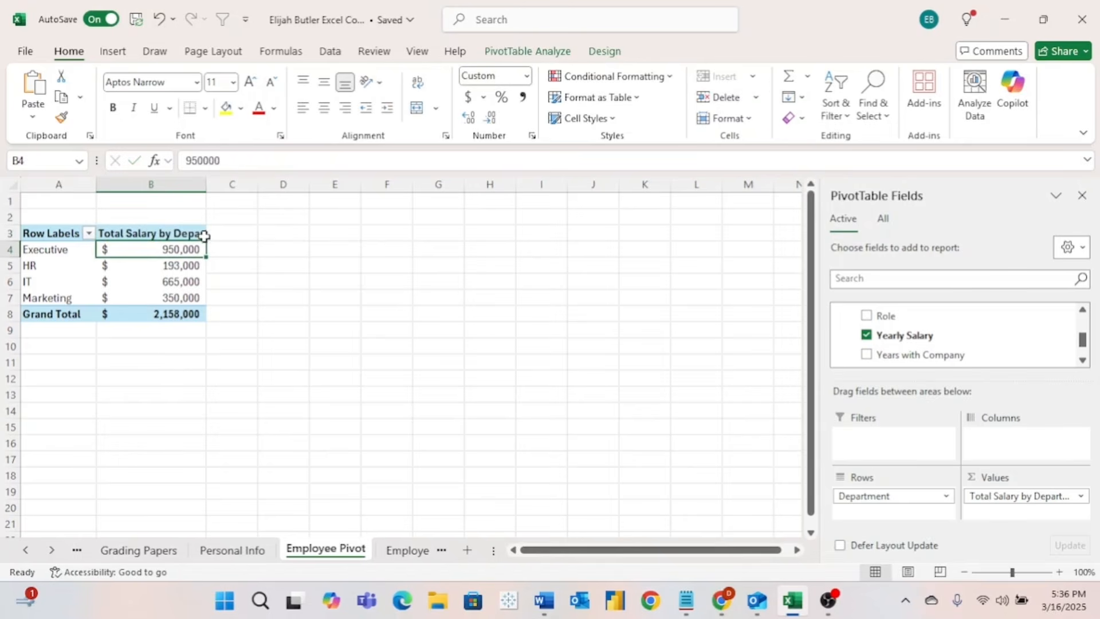
pyautogui.moveTo(208, 184); pyautogui.dragTo(246, 184)
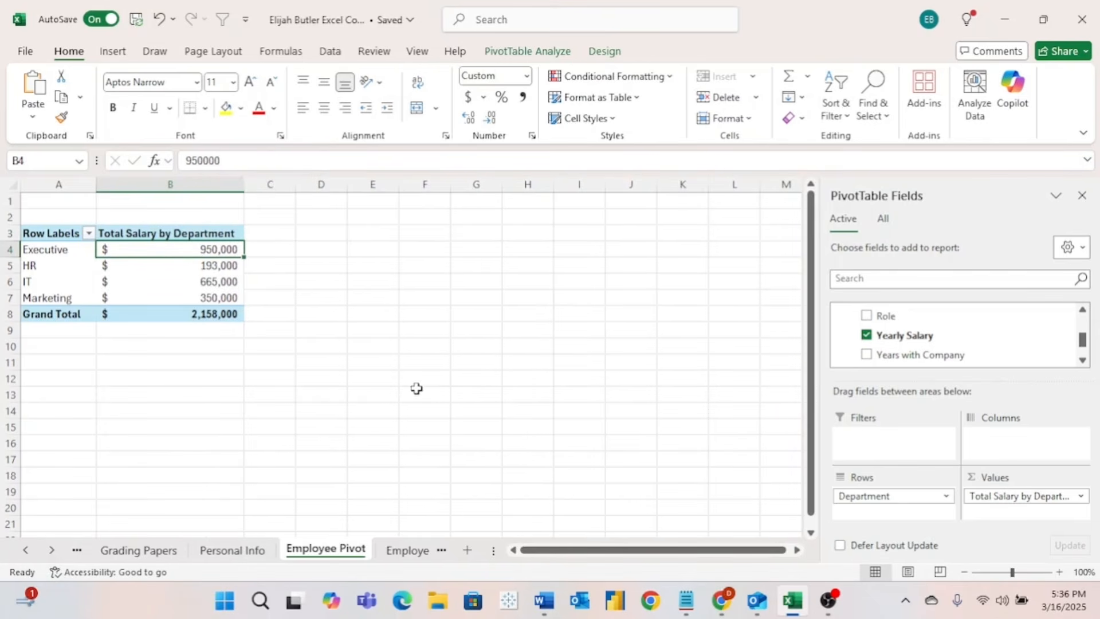
pyautogui.moveTo(183, 268)
# - Switch the Yearly Salary value field from Sum to Average in Value Field Settings
pyautogui.click(1082, 496)
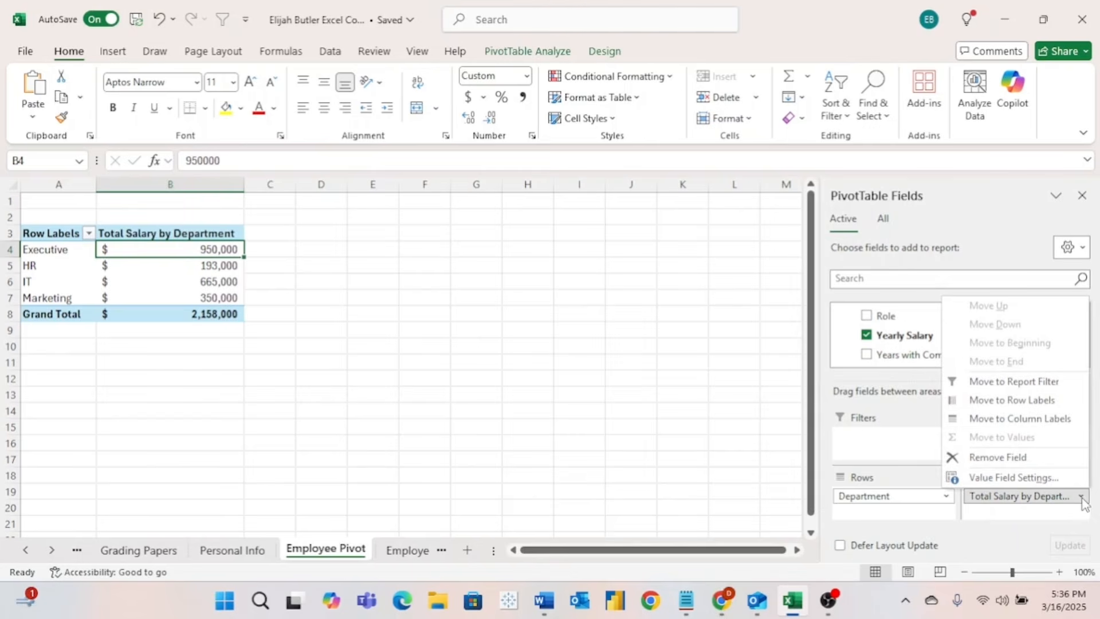
pyautogui.click(1056, 481)
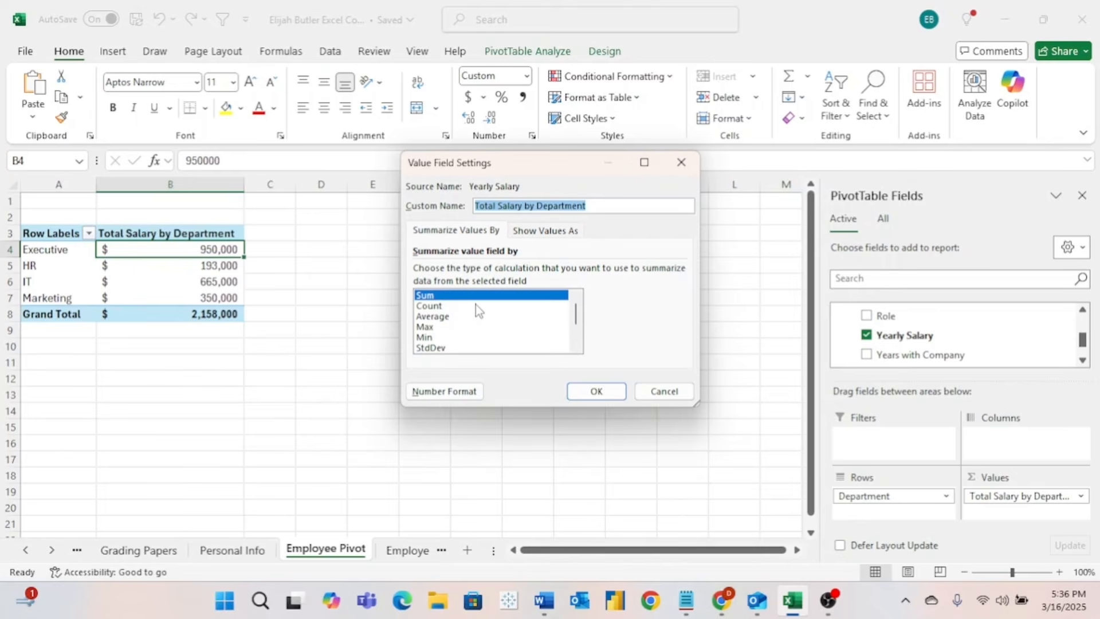
pyautogui.click(449, 307)
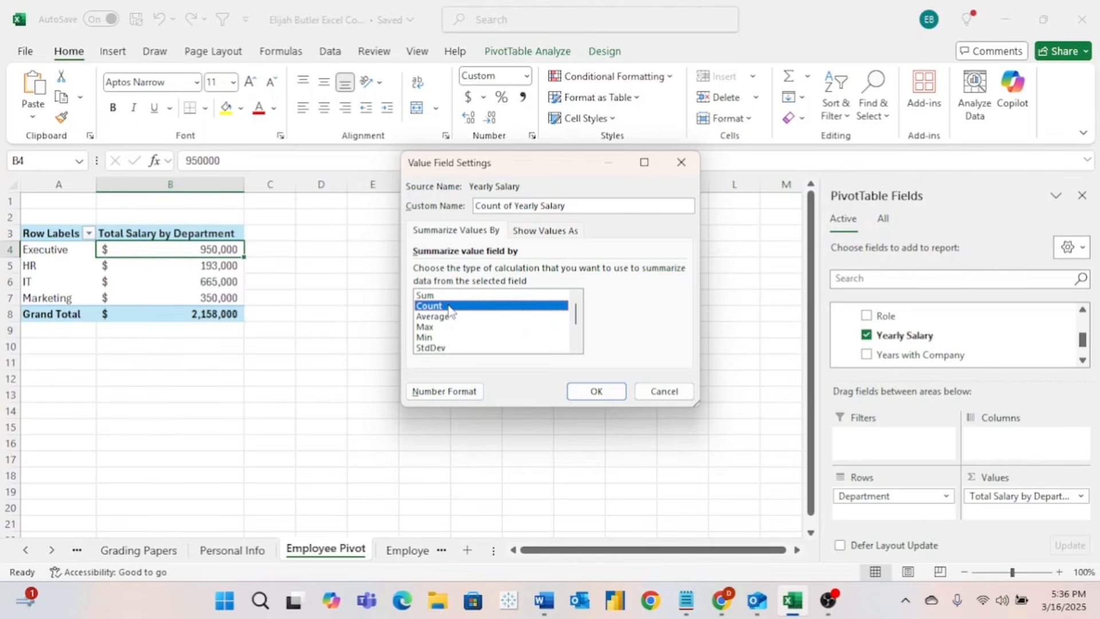
pyautogui.click(452, 318)
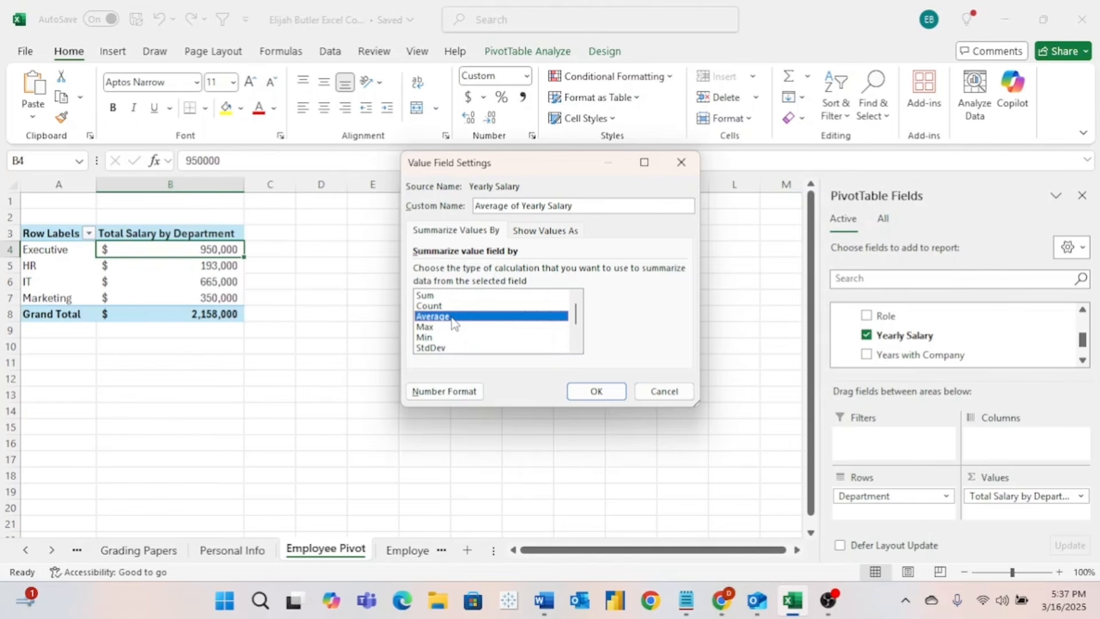
pyautogui.click(450, 327)
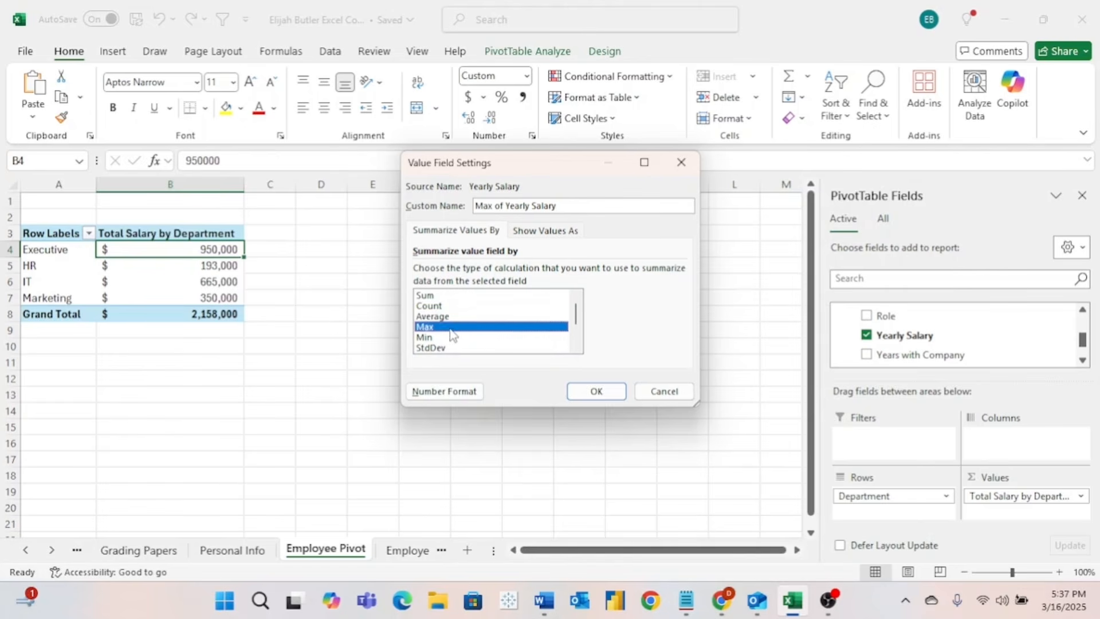
pyautogui.click(453, 338)
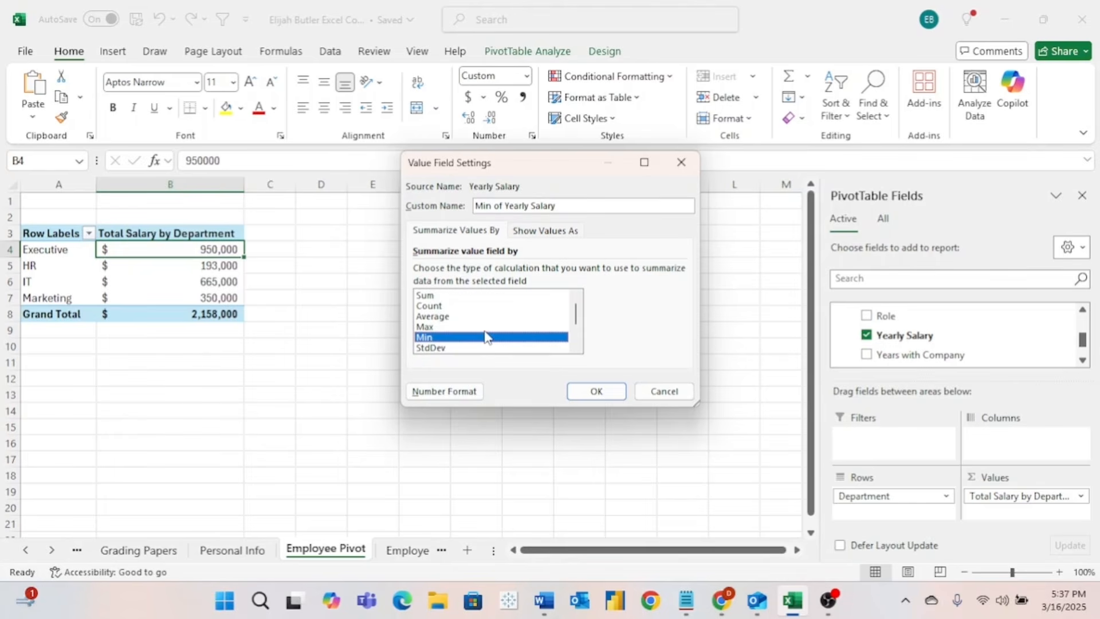
pyautogui.click(578, 330)
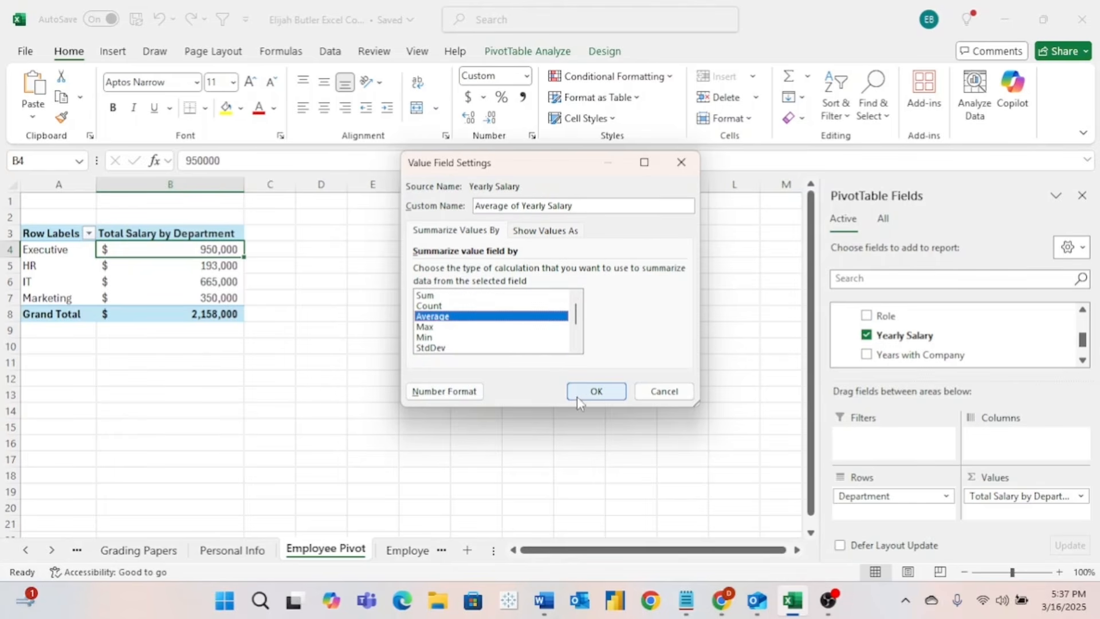
pyautogui.click(581, 396)
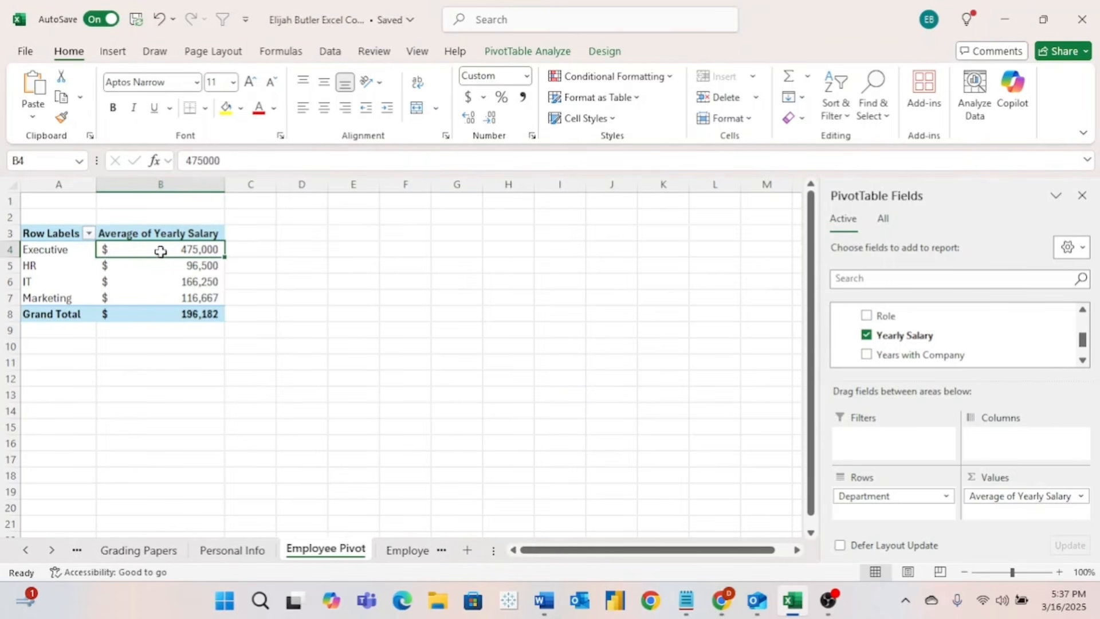
# - Sort the departments by average salary, largest to smallest
pyautogui.moveTo(178, 252)
pyautogui.moveTo(139, 298)
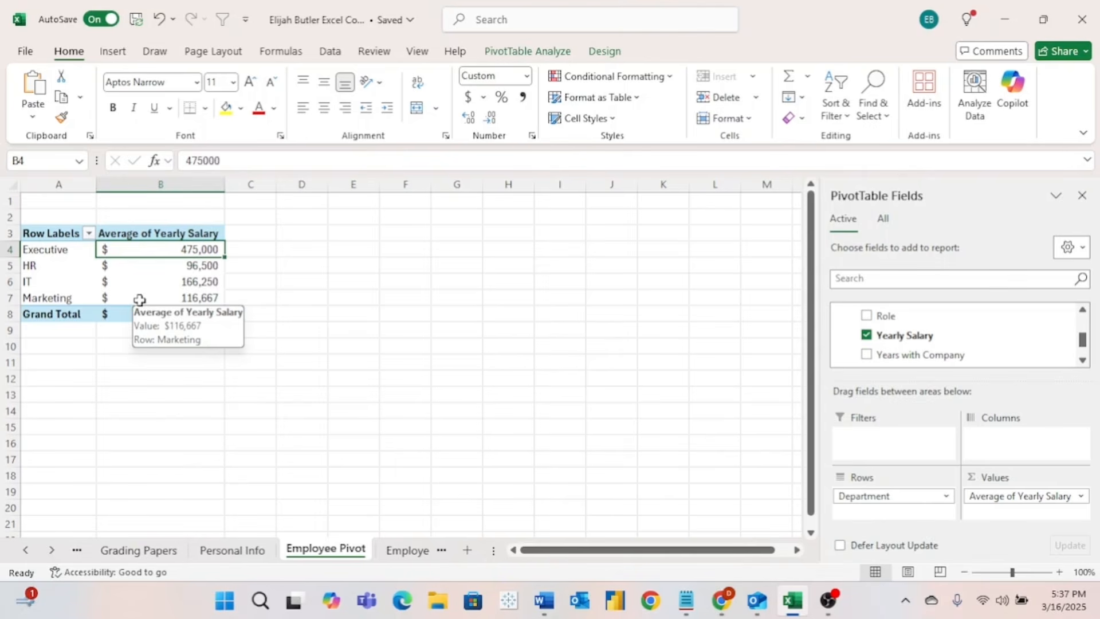
pyautogui.moveTo(55, 266)
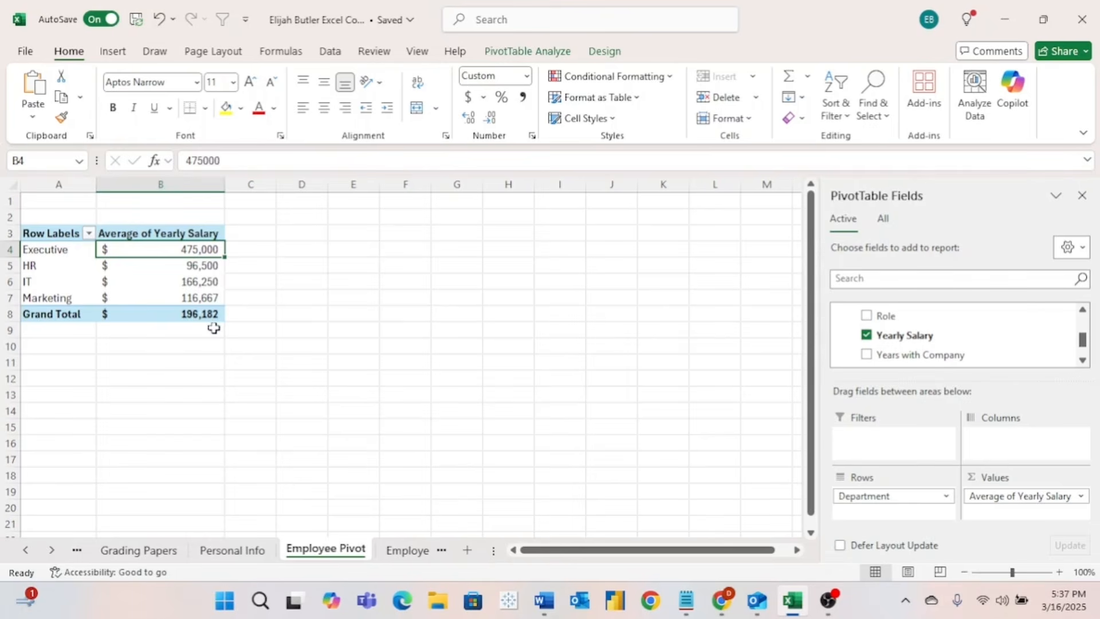
pyautogui.rightClick(170, 264)
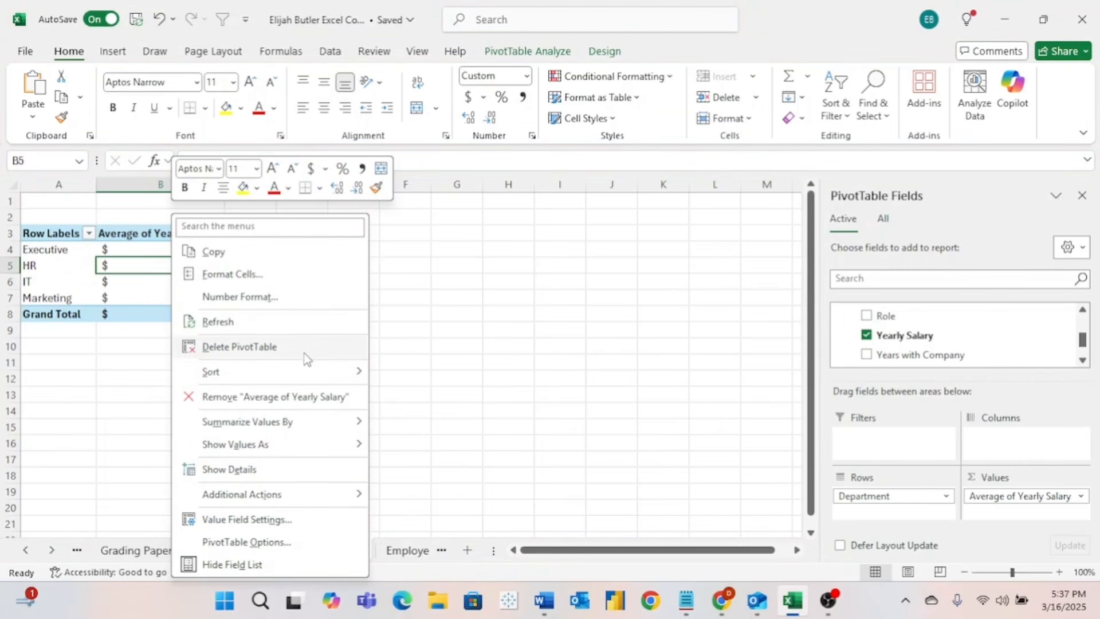
pyautogui.moveTo(318, 383)
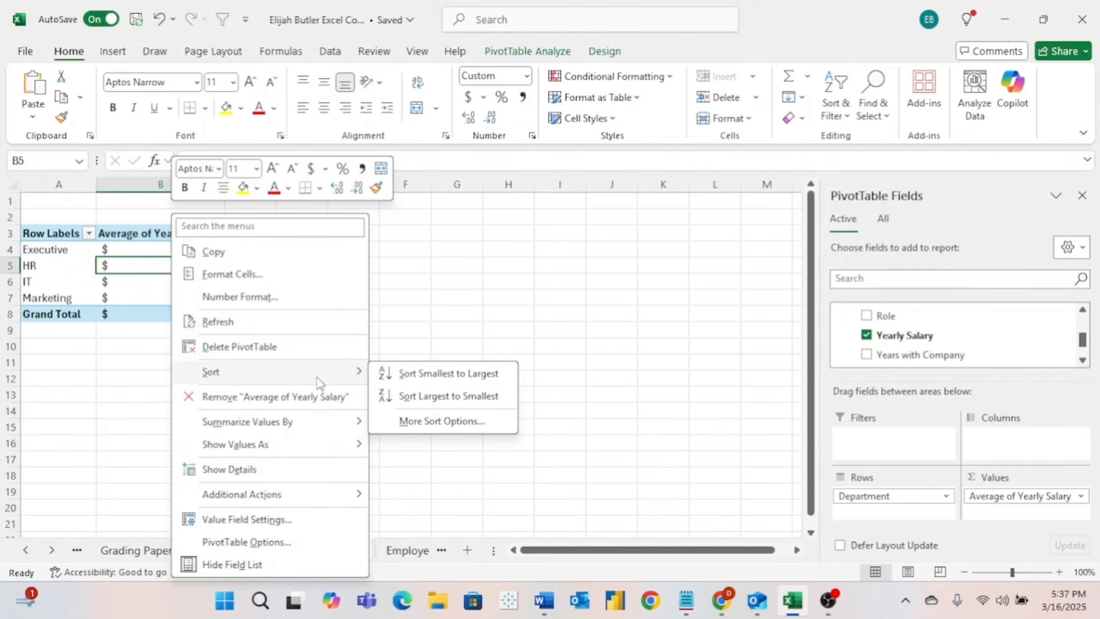
pyautogui.click(406, 397)
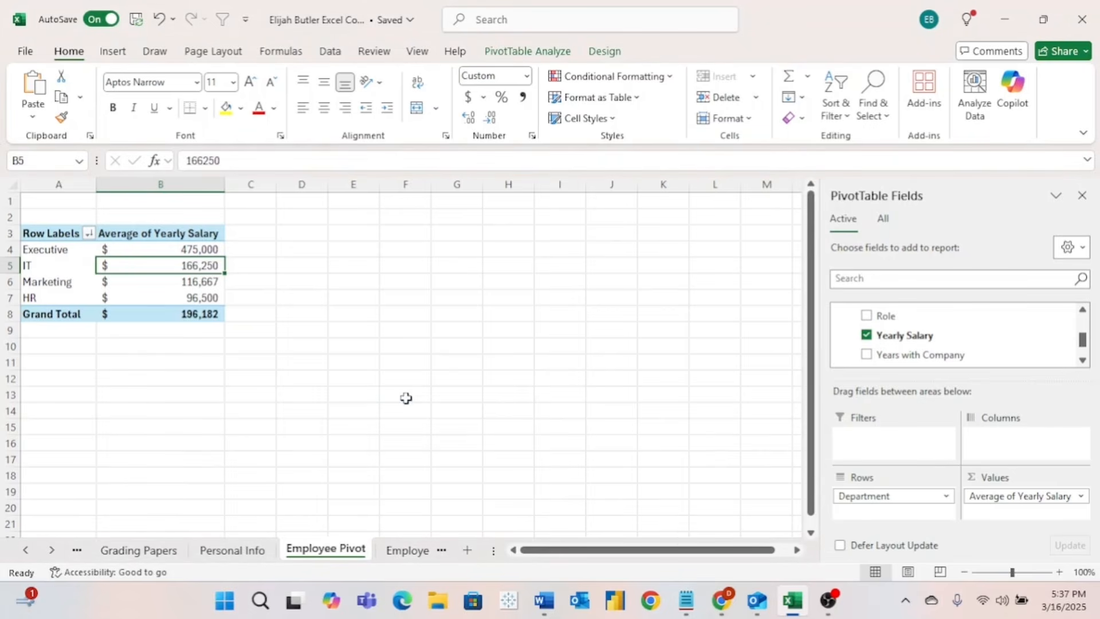
# - Select the salary PivotTable range A3:B8 and copy it
pyautogui.click(244, 249)
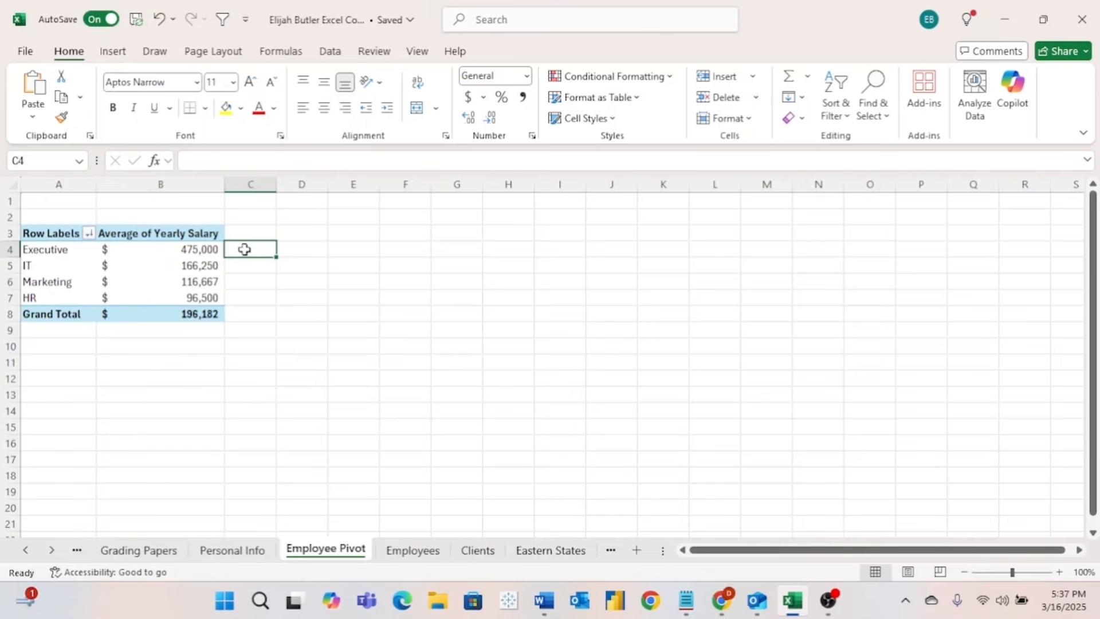
pyautogui.click(101, 246)
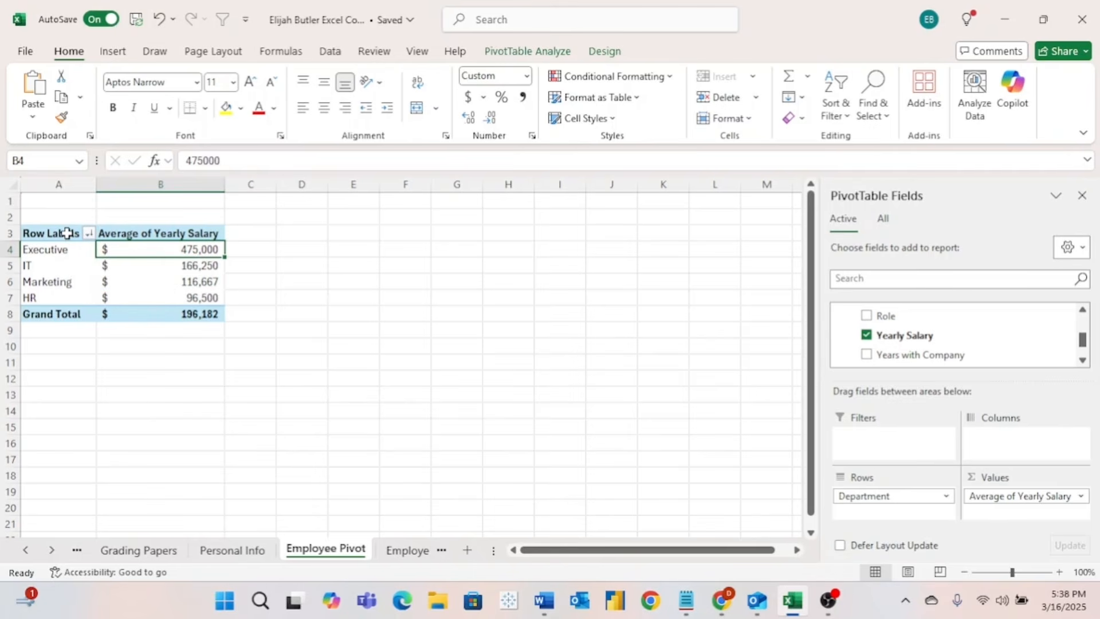
pyautogui.moveTo(55, 234); pyautogui.dragTo(170, 310)
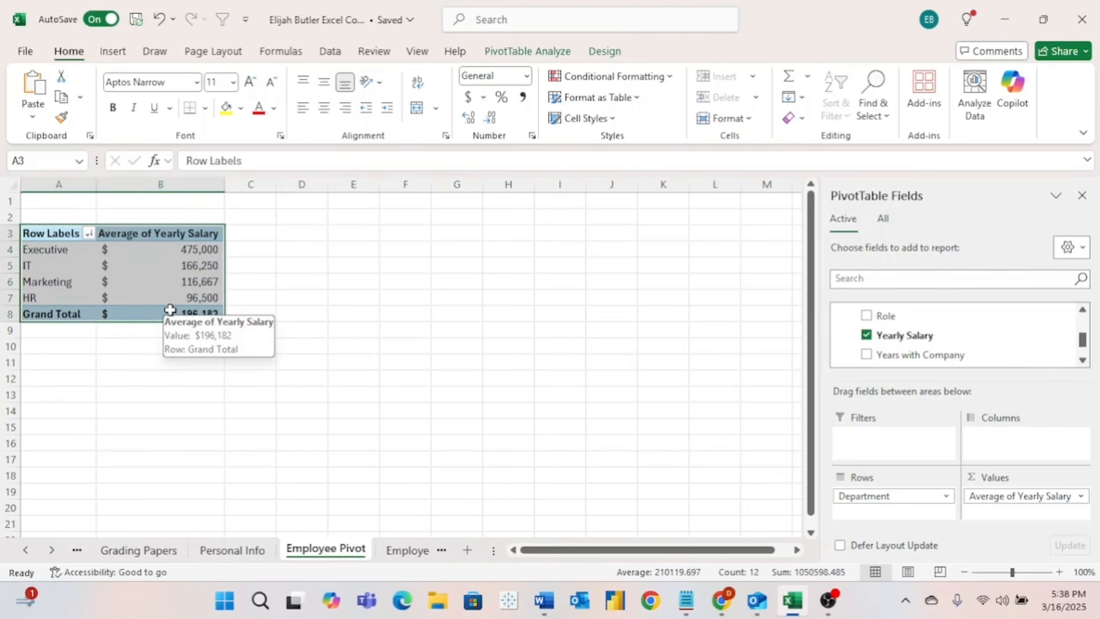
pyautogui.hotkey('ctrl', 'c')
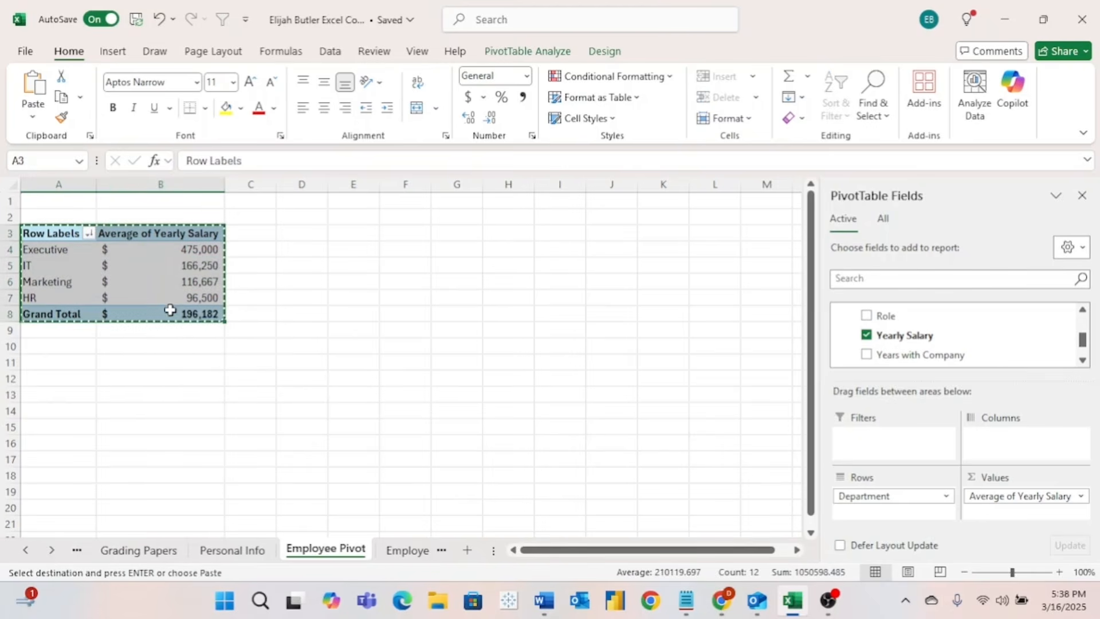
# - Paste the PivotTable copy at D3 and autofit columns D and E
pyautogui.click(312, 234)
pyautogui.hotkey('ctrl', 'v')
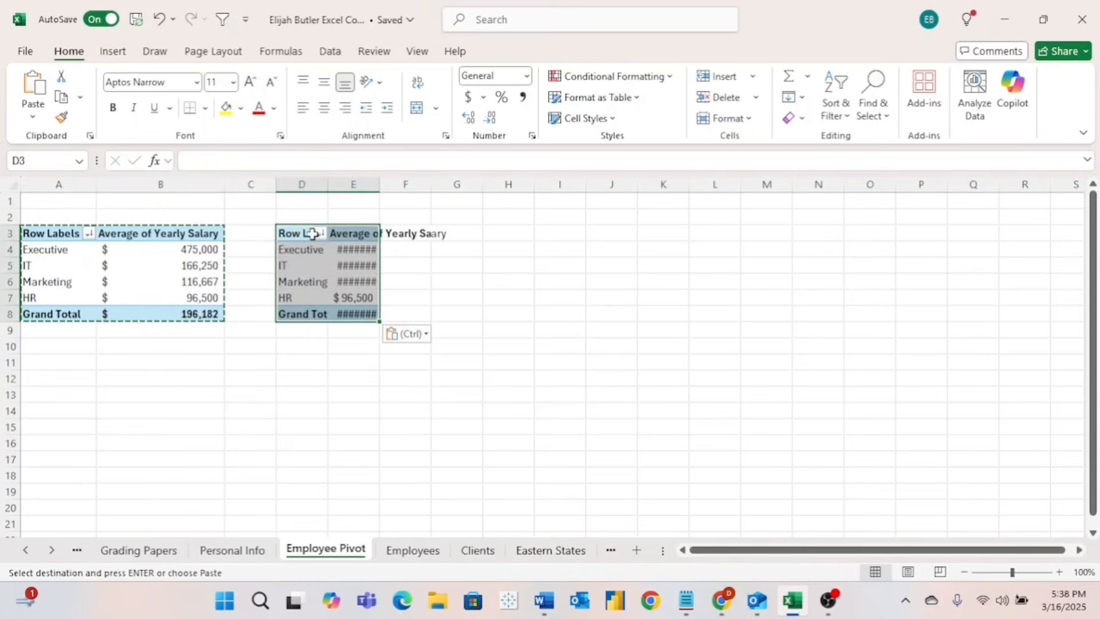
pyautogui.doubleClick(331, 184)
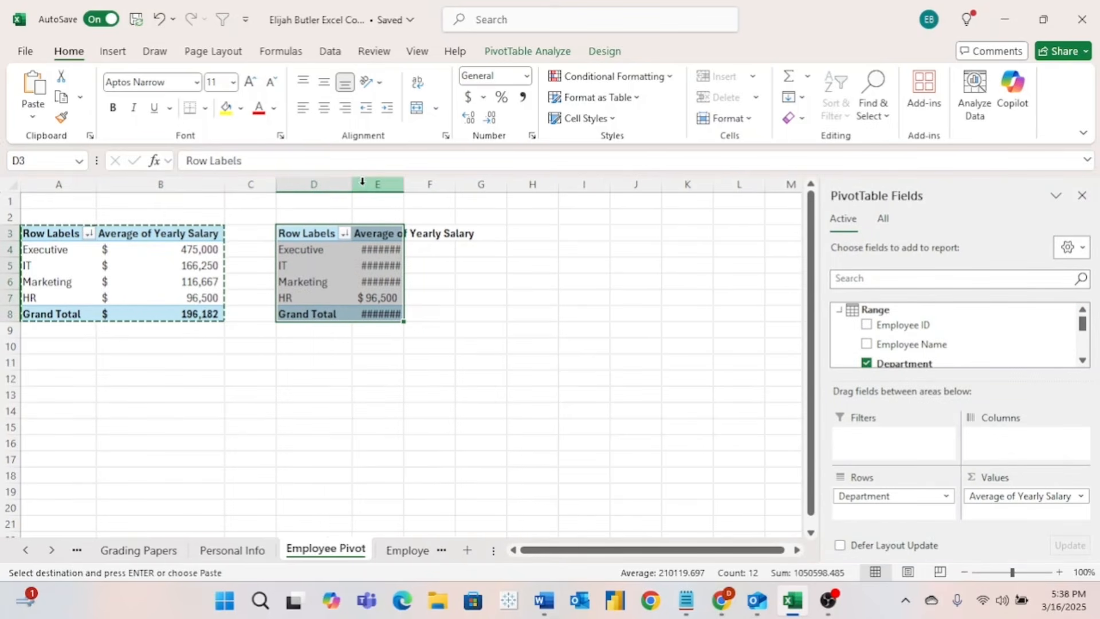
pyautogui.doubleClick(404, 184)
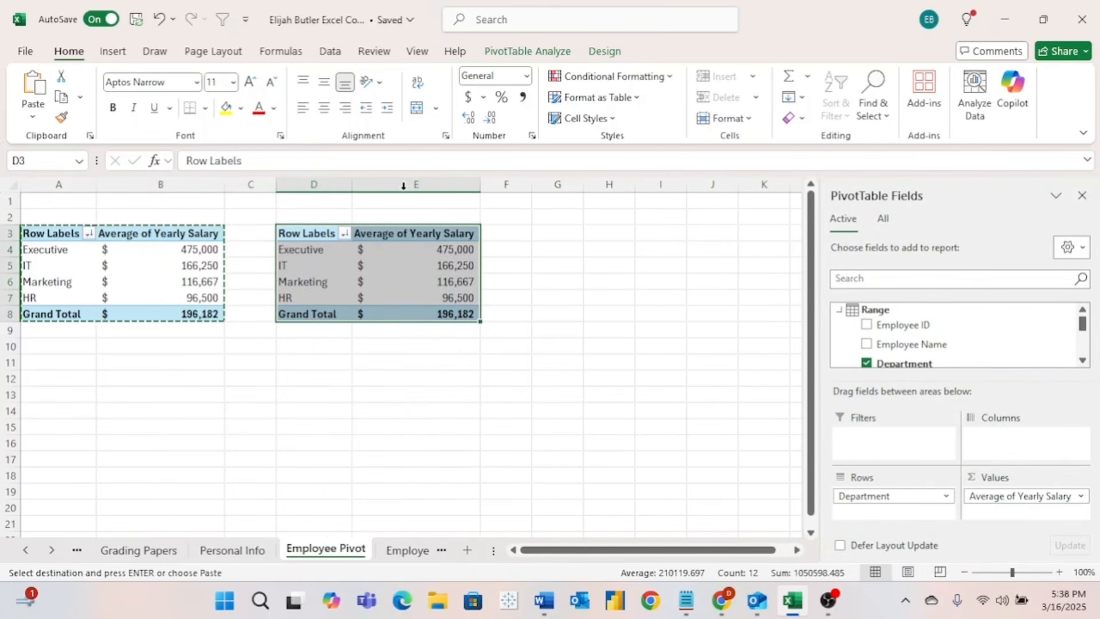
# - In the copy, replace Average of Yearly Salary with 2024 Grade (1-5) in Values
pyautogui.scroll(-3, 963, 344)
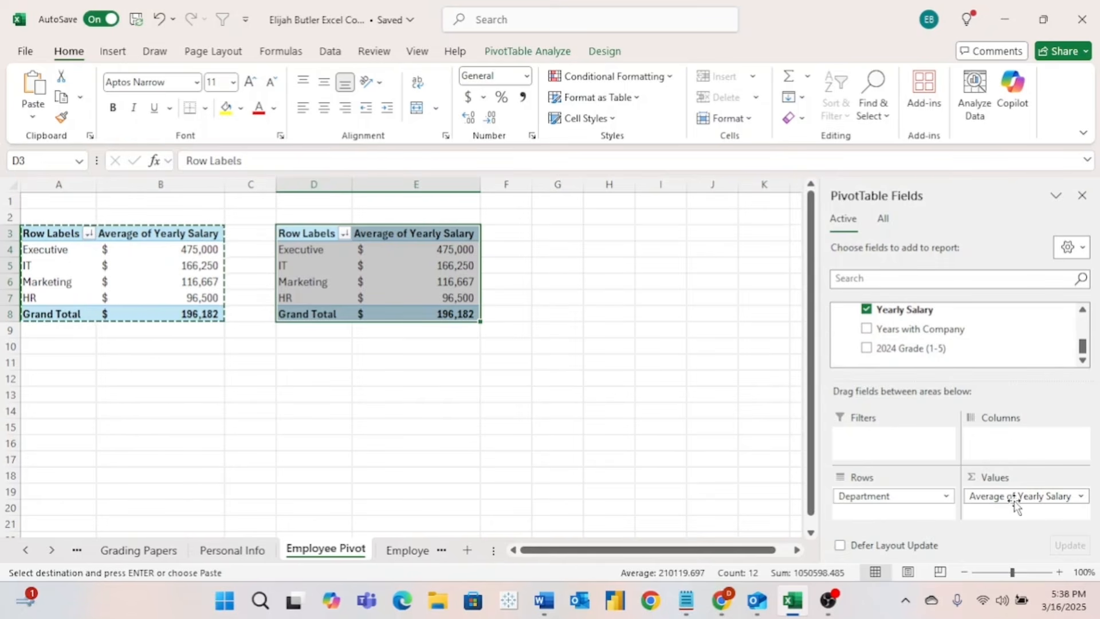
pyautogui.moveTo(1010, 503); pyautogui.dragTo(999, 339)
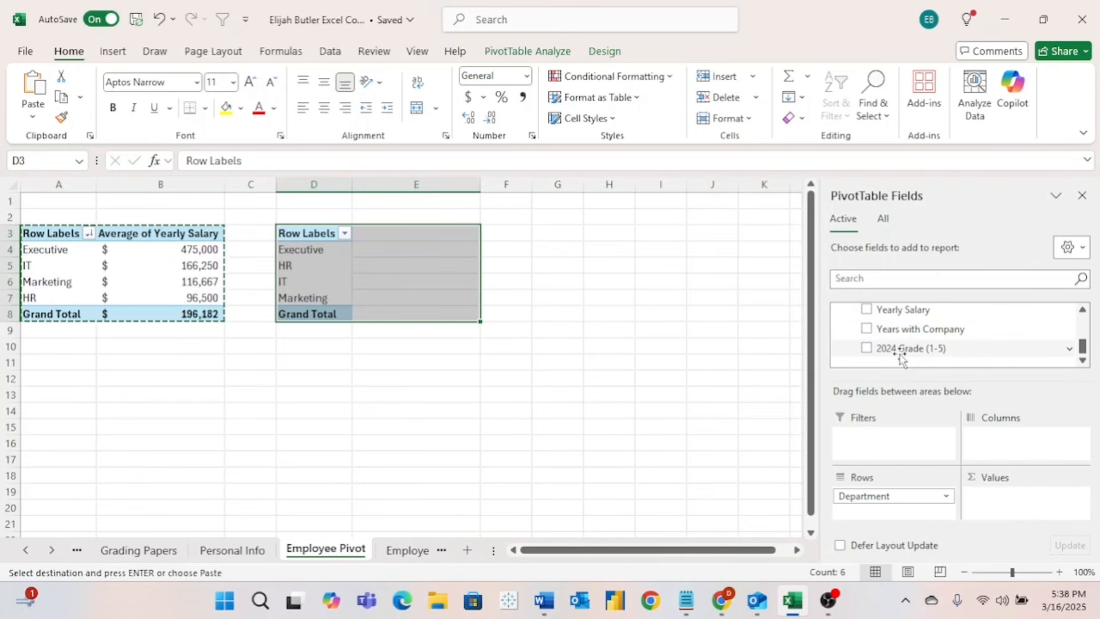
pyautogui.moveTo(900, 356); pyautogui.dragTo(1031, 508)
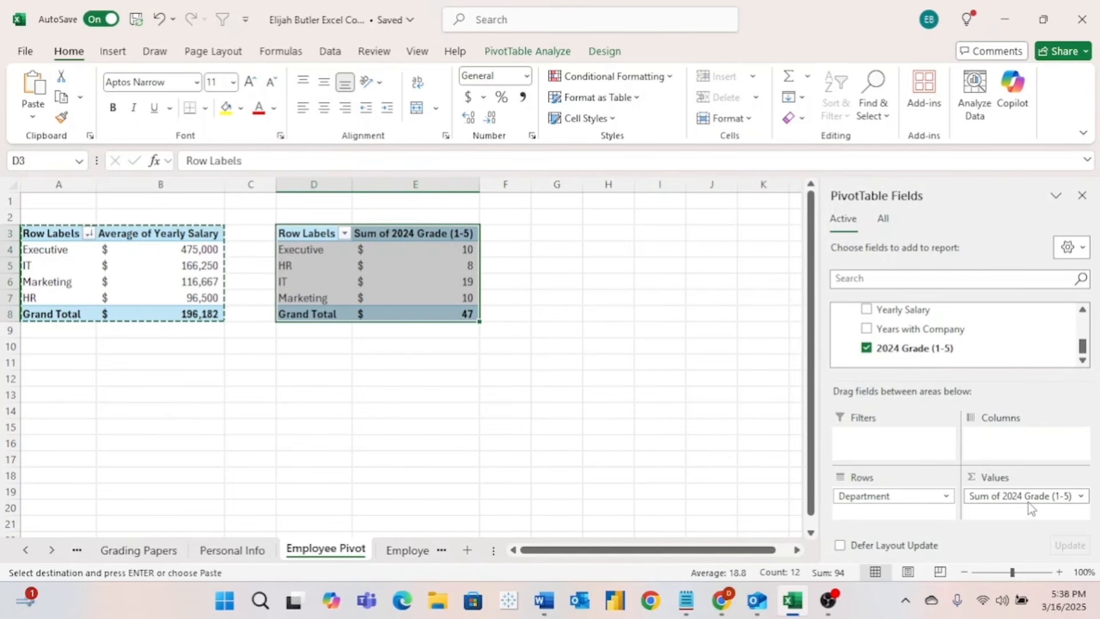
pyautogui.click(449, 267)
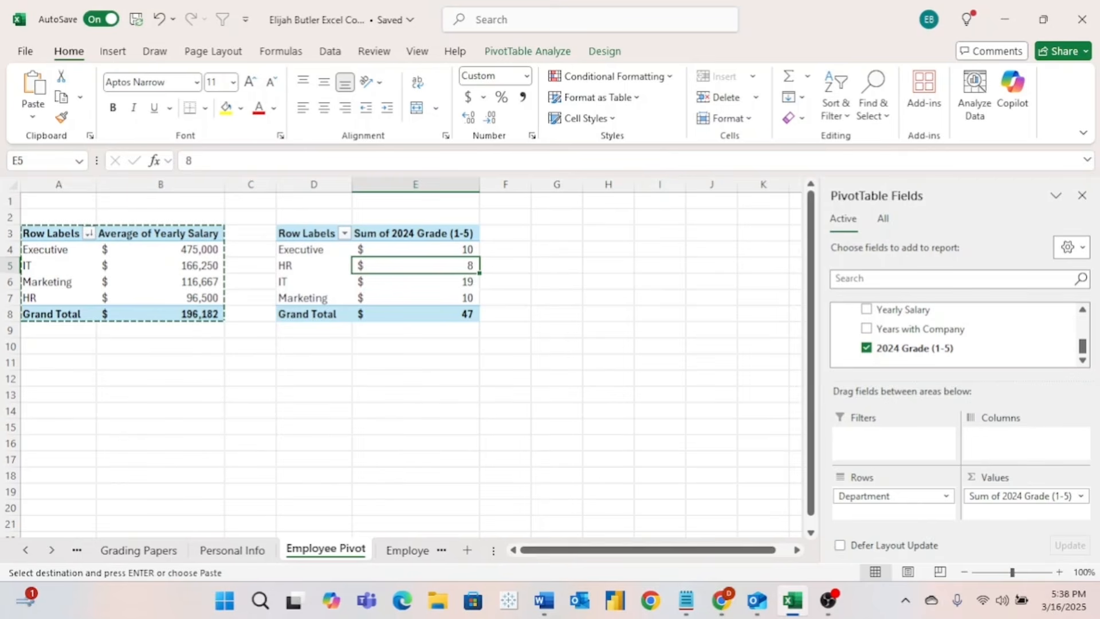
# - Summarize the 2024 Grade (1-5) field by Average instead of Sum
pyautogui.click(1083, 498)
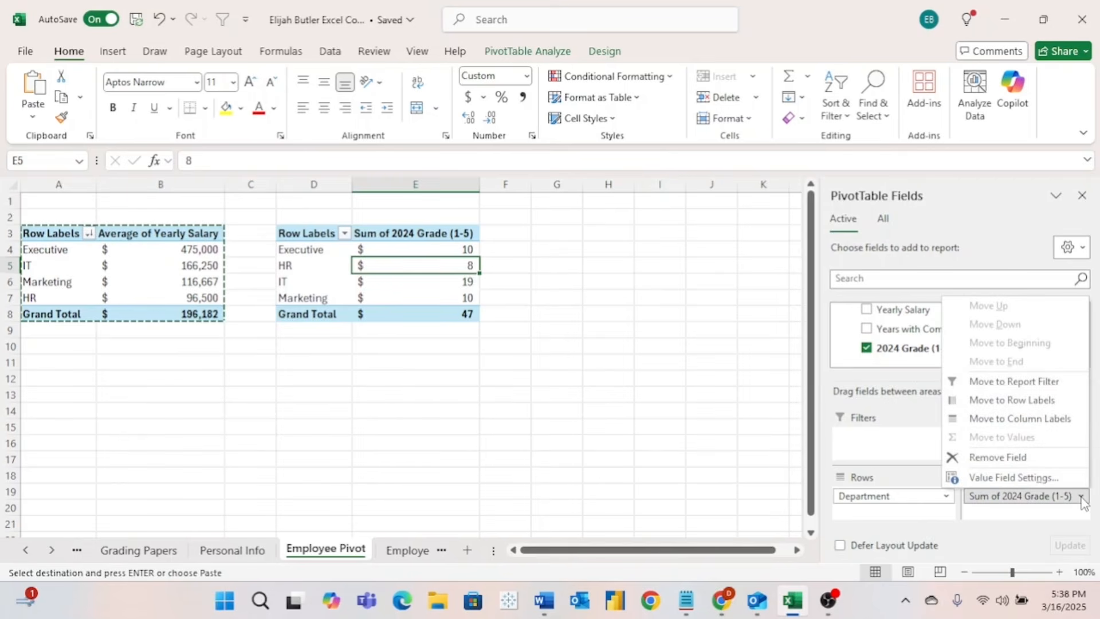
pyautogui.click(1014, 477)
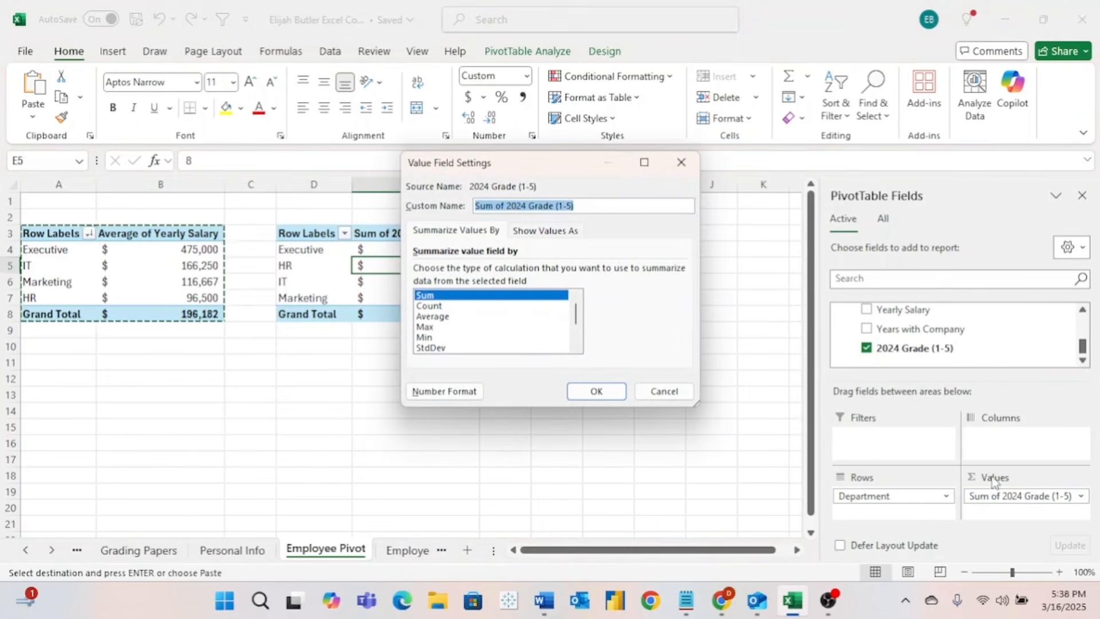
pyautogui.click(460, 316)
pyautogui.click(597, 394)
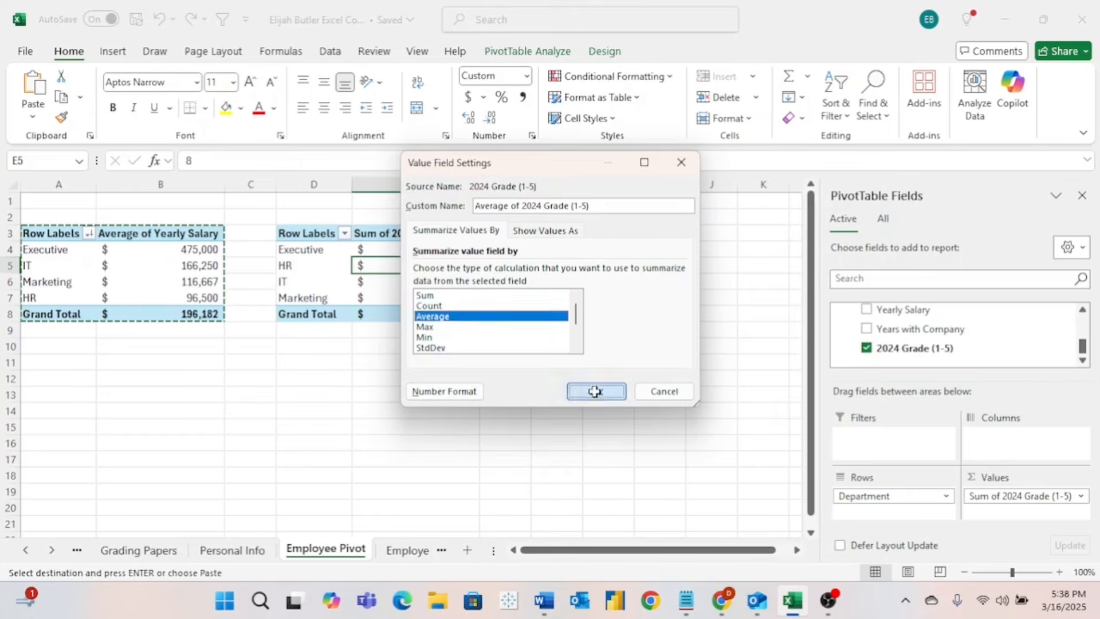
# - Sort the departments by average grade, largest to smallest
pyautogui.rightClick(431, 250)
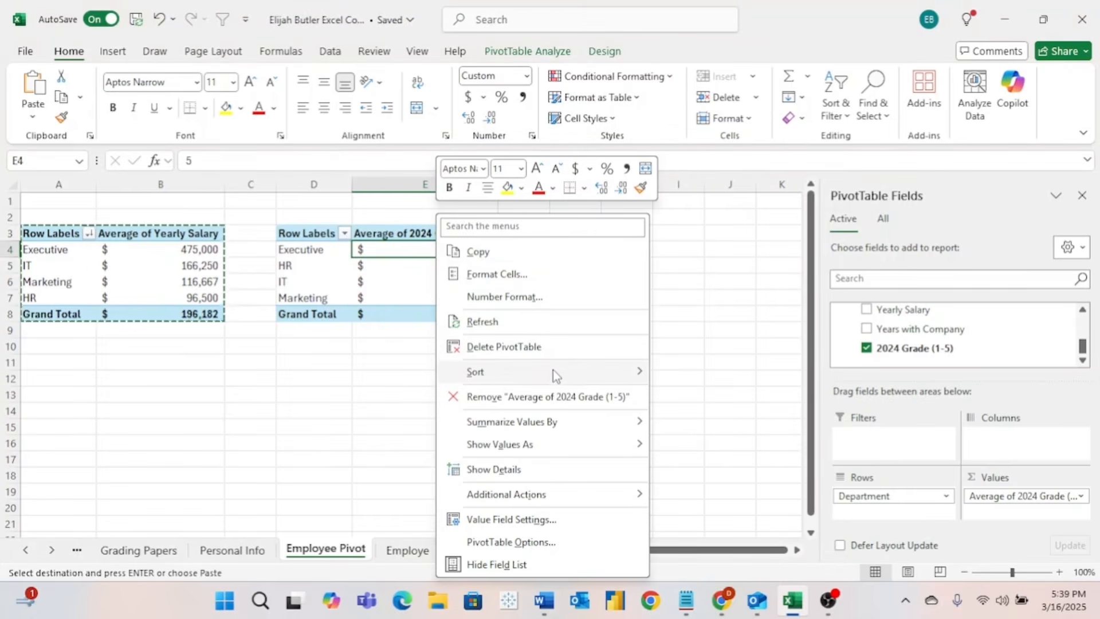
pyautogui.moveTo(553, 371)
pyautogui.click(704, 395)
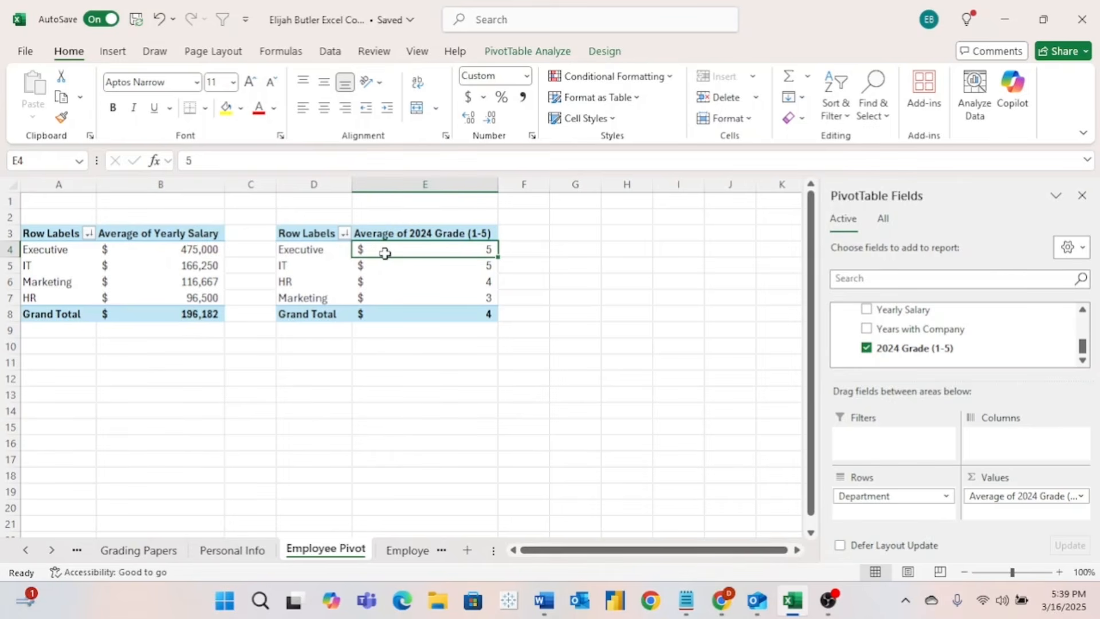
pyautogui.click(321, 268)
pyautogui.click(318, 282)
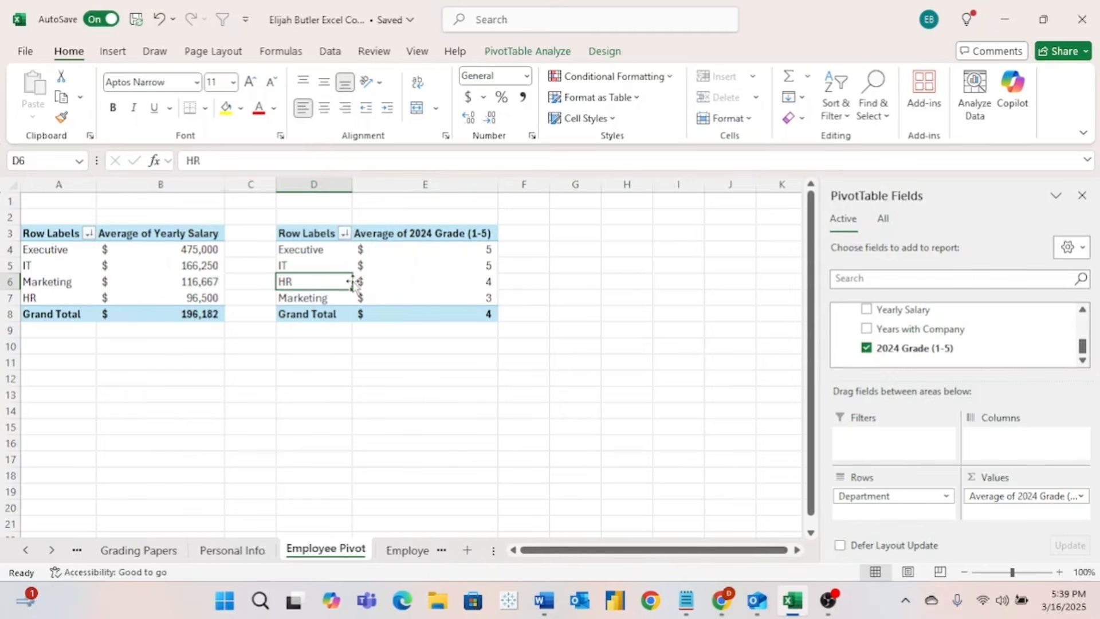
pyautogui.moveTo(419, 284)
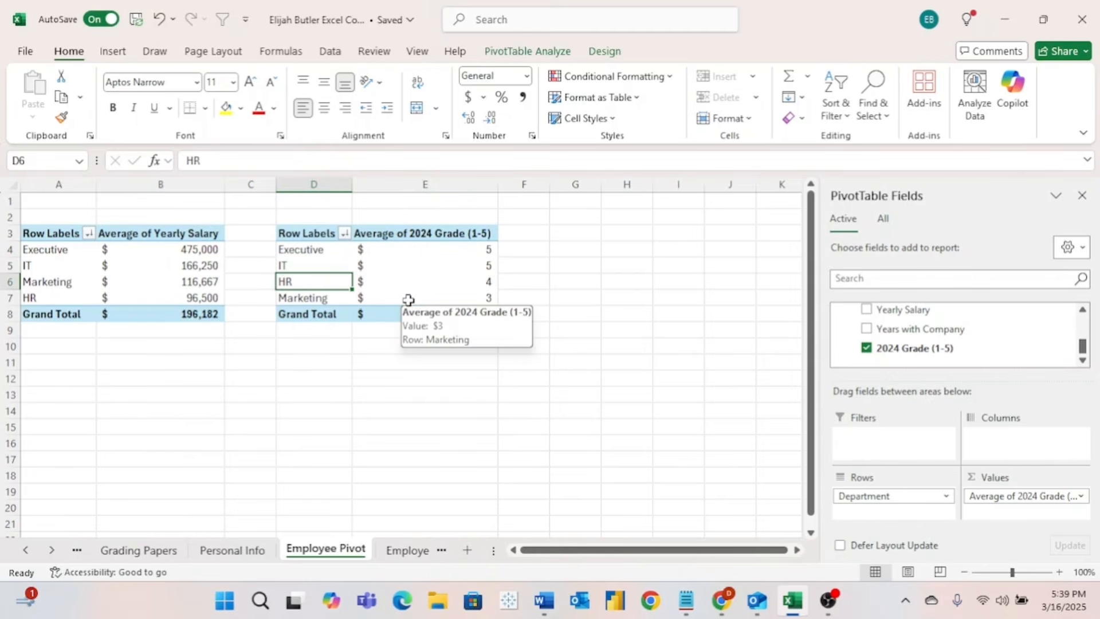
# - Format the average grades as Number with no decimal places
pyautogui.click(424, 227)
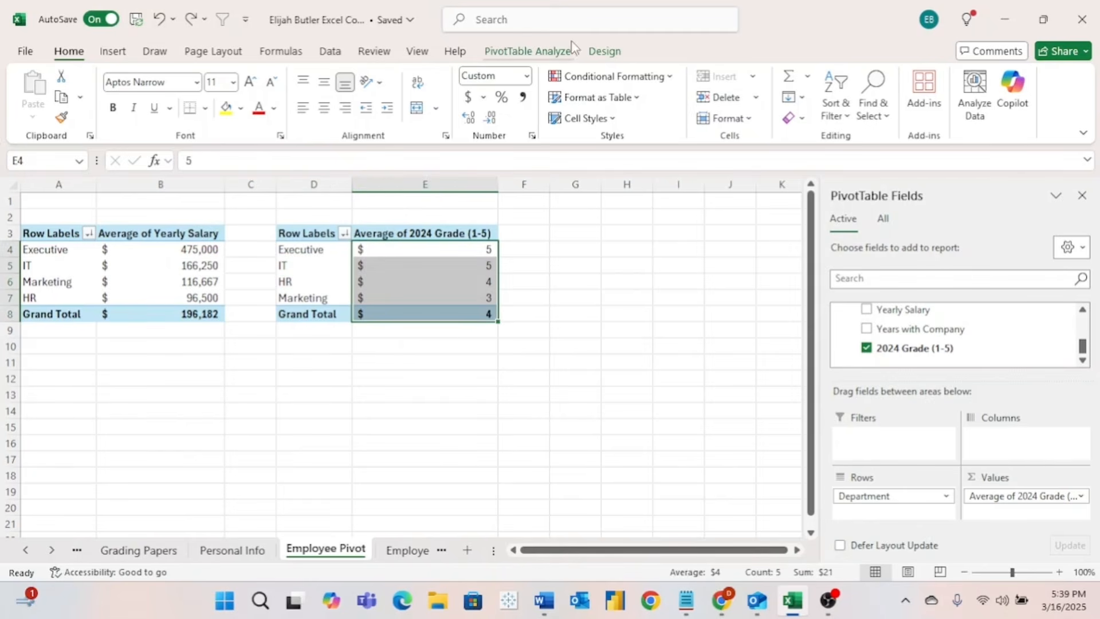
pyautogui.click(527, 77)
pyautogui.click(529, 143)
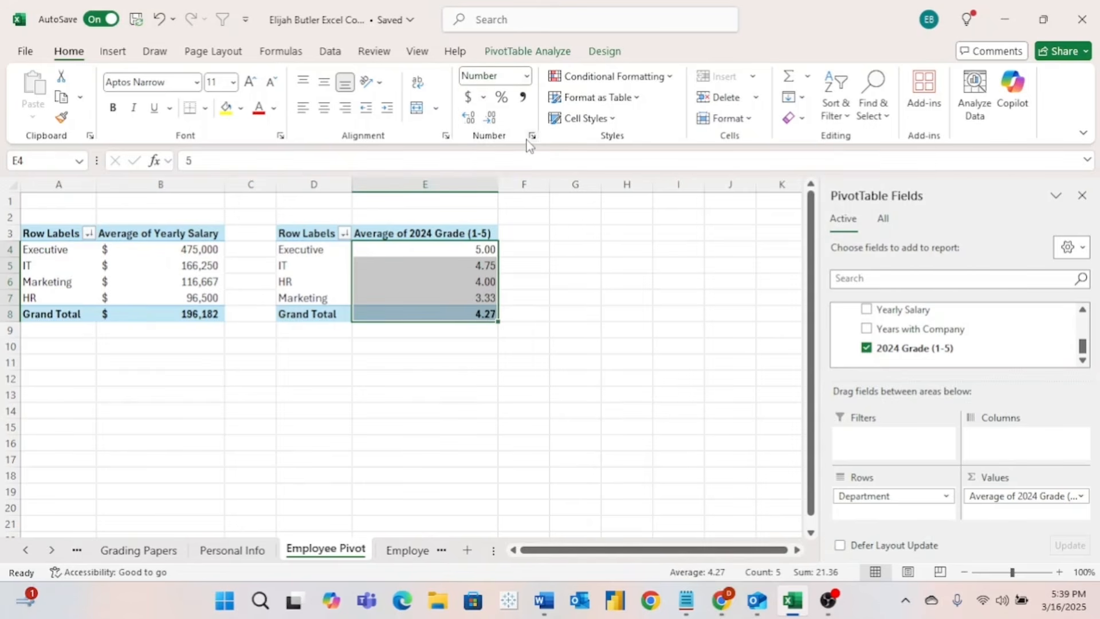
pyautogui.click(491, 119)
pyautogui.click(492, 119)
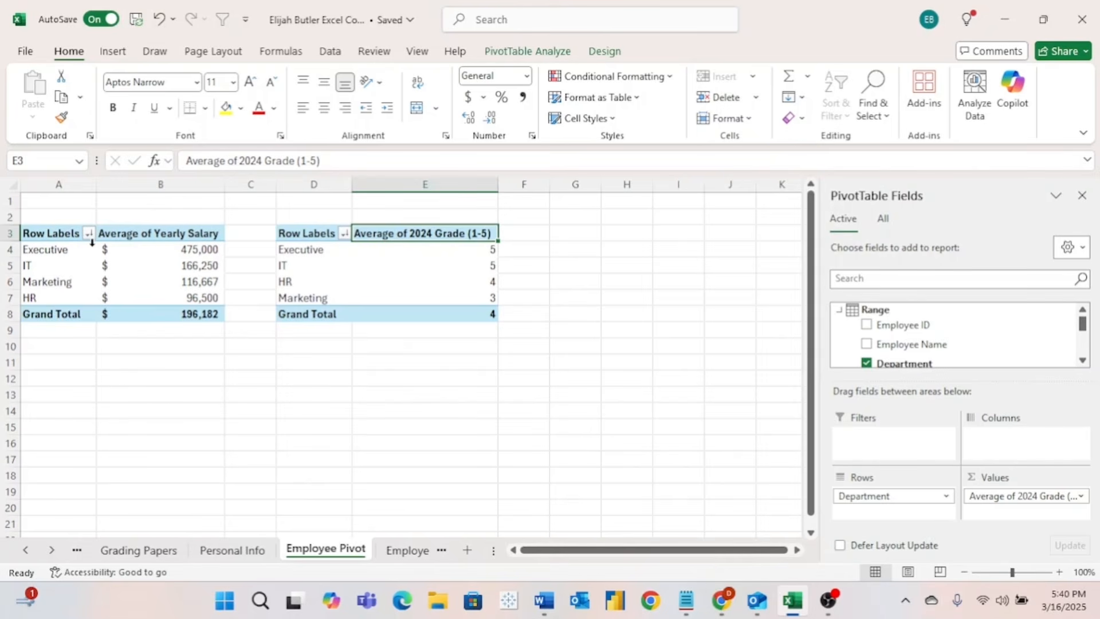
# - Add Role to the salary PivotTable's Rows beneath Department
pyautogui.moveTo(120, 266)
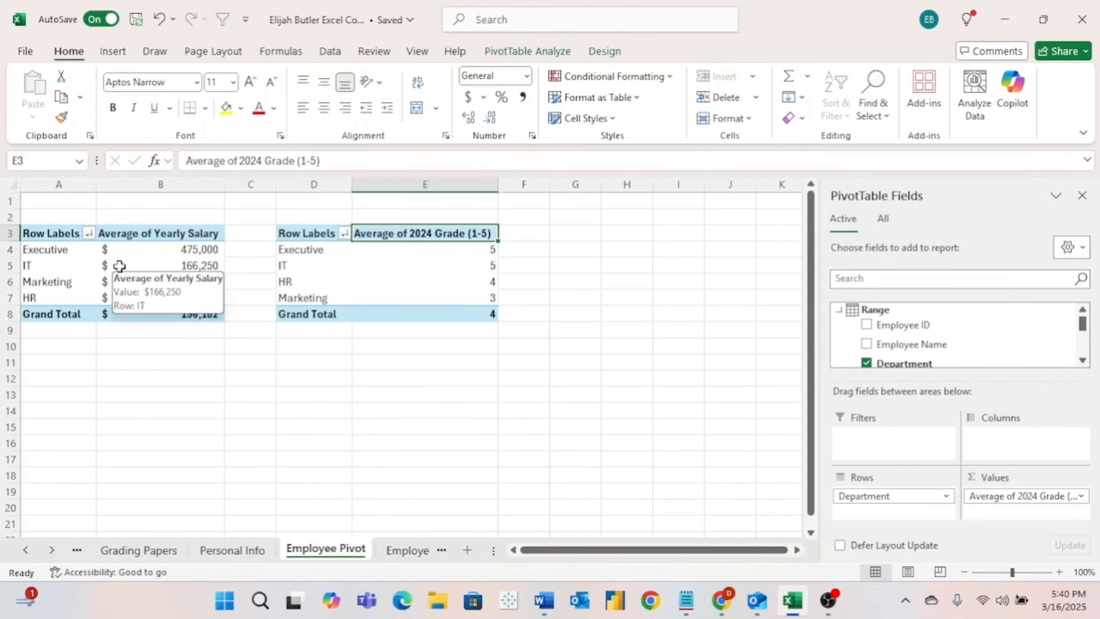
pyautogui.click(101, 254)
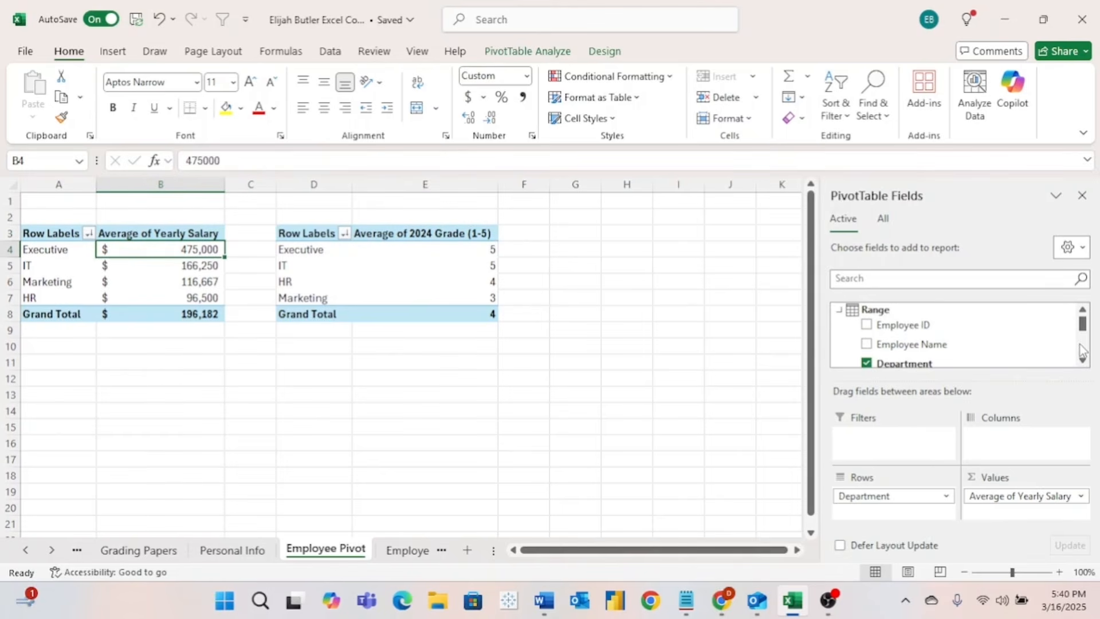
pyautogui.scroll(-1, 1084, 350)
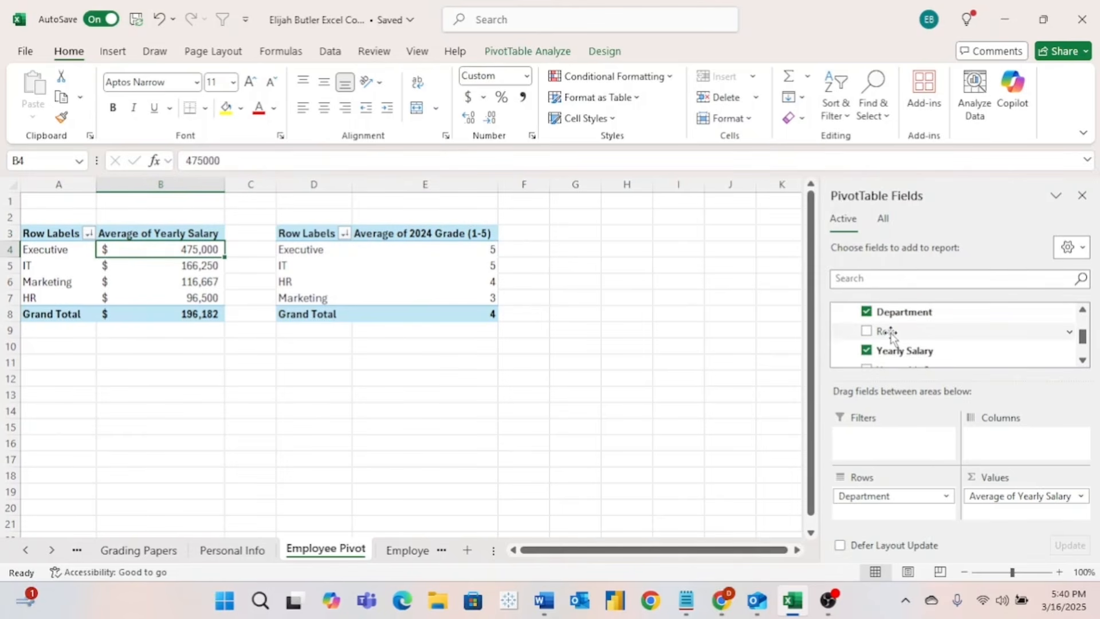
pyautogui.moveTo(890, 336); pyautogui.dragTo(900, 508)
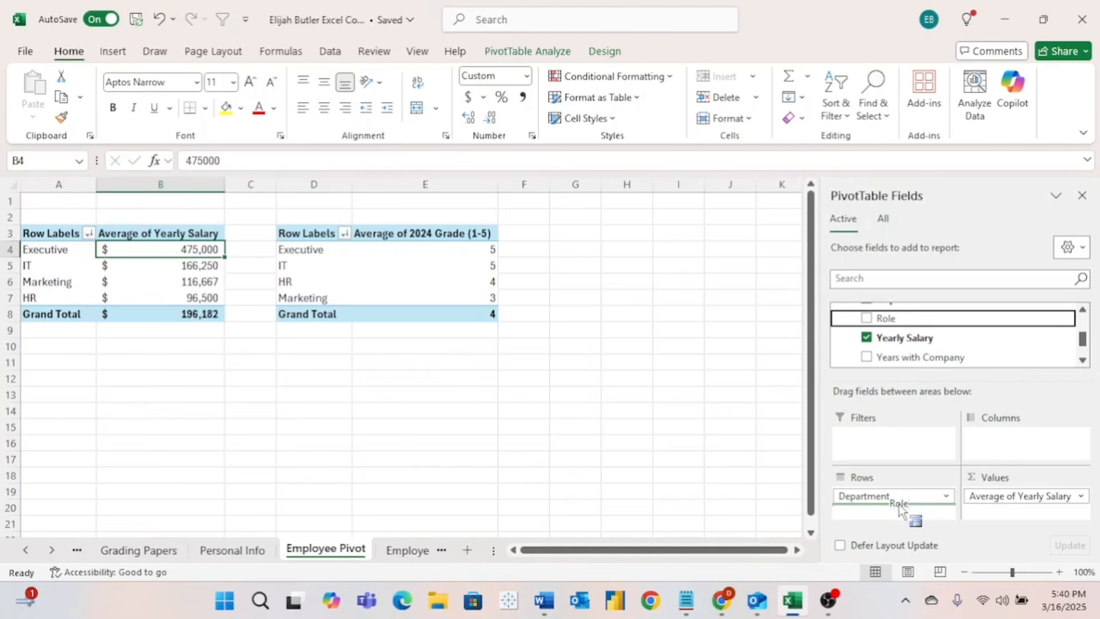
pyautogui.moveTo(900, 508); pyautogui.dragTo(897, 510)
pyautogui.click(80, 256)
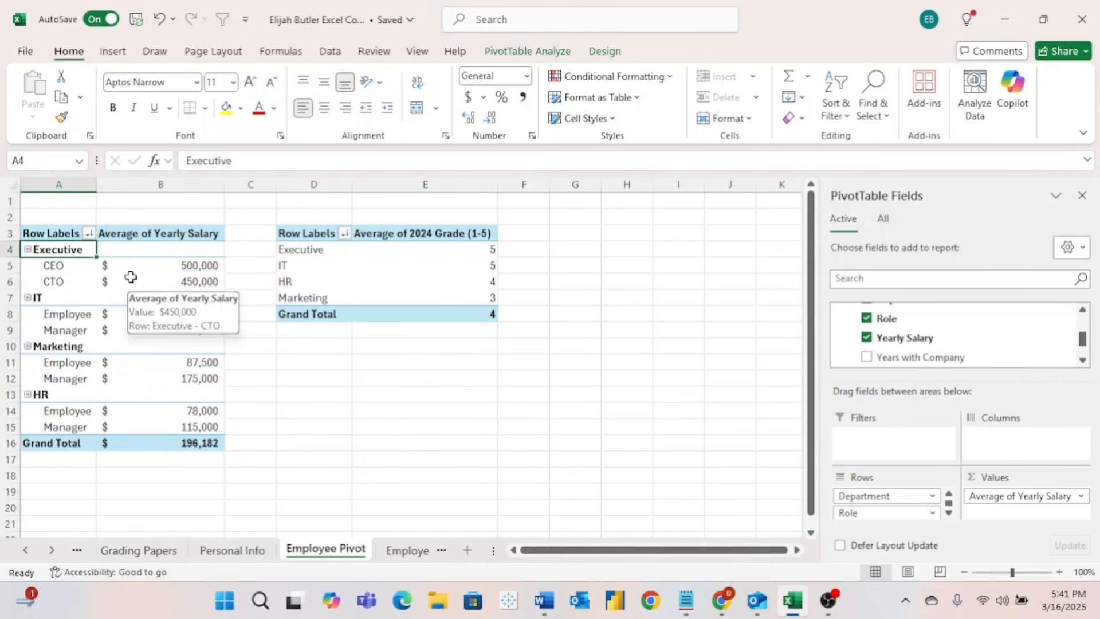
# - Collapse Executive, IT, Marketing and HR, then re-expand only Marketing
pyautogui.click(27, 249)
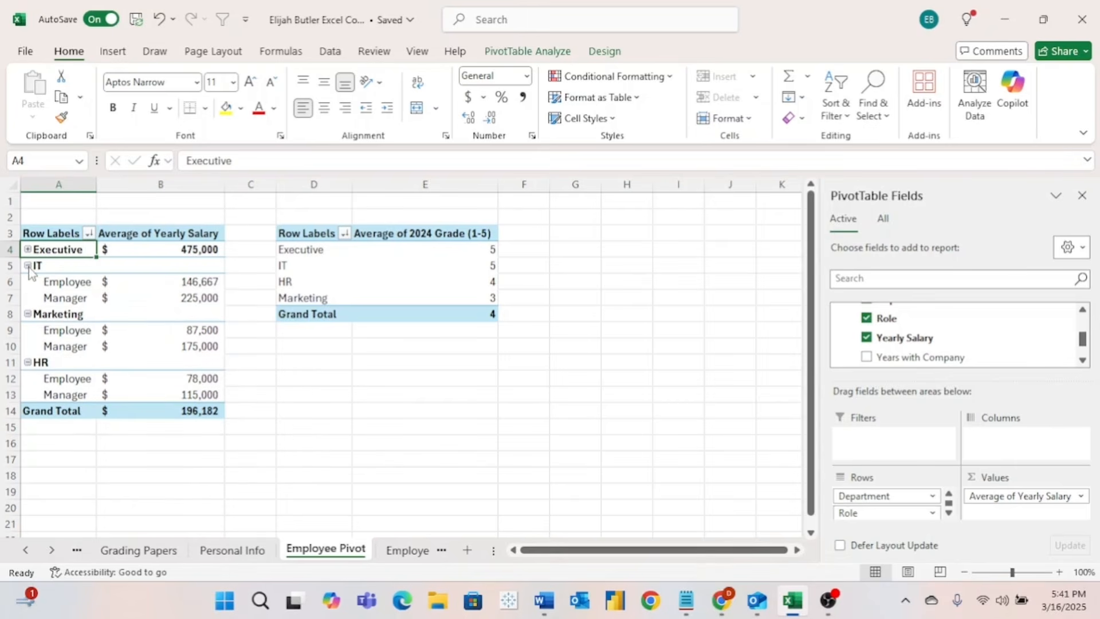
pyautogui.click(27, 265)
pyautogui.click(27, 282)
pyautogui.click(27, 298)
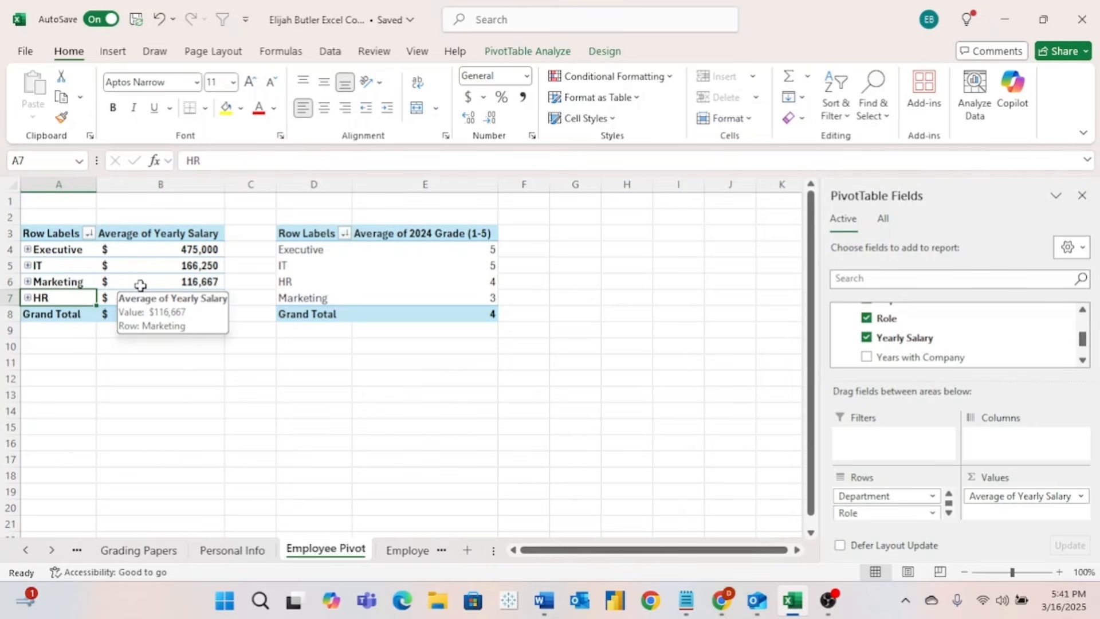
pyautogui.click(29, 281)
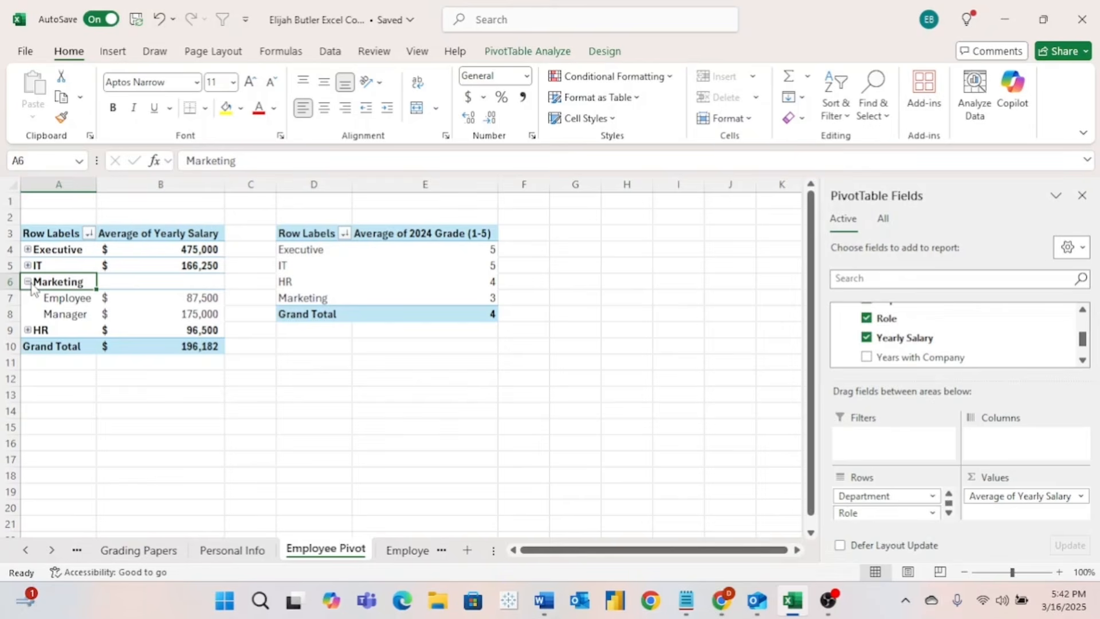
# - Add Role beneath Department in the 2024 grade PivotTable's Rows
pyautogui.click(314, 281)
pyautogui.scroll(-1, 964, 345)
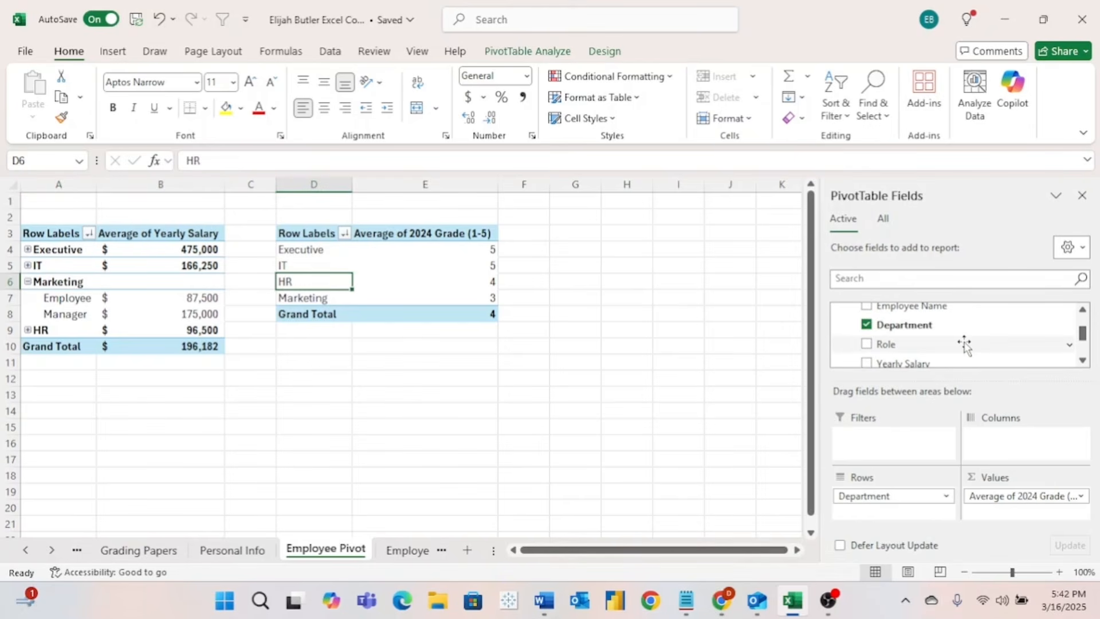
pyautogui.moveTo(965, 345); pyautogui.dragTo(916, 510)
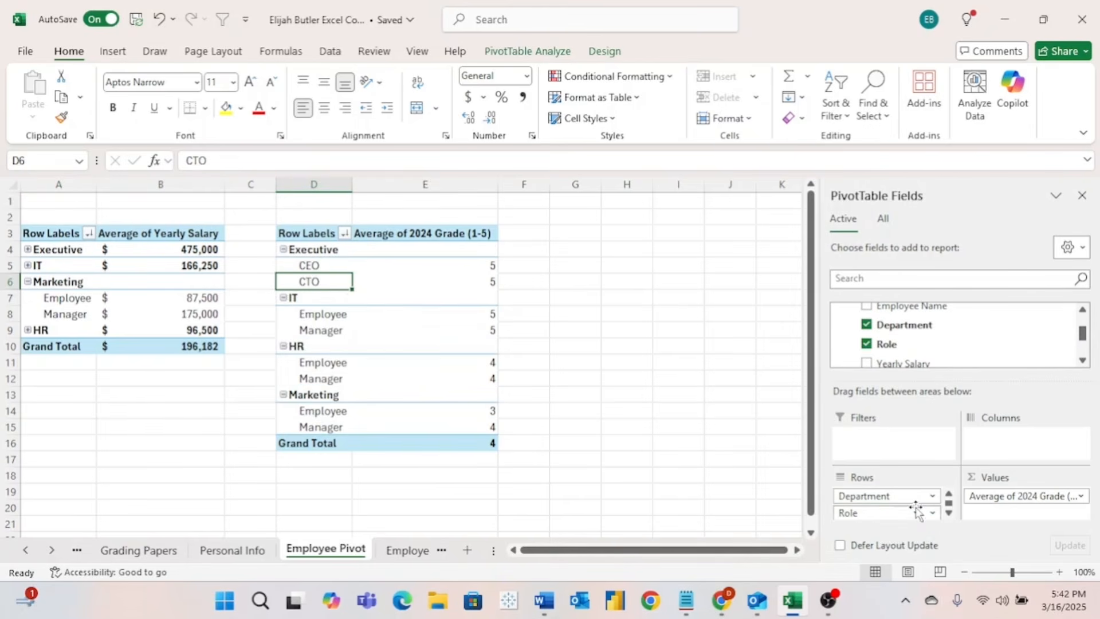
# - Collapse the departments and expand only Marketing, showing Employee 3 and Manager 4
pyautogui.click(284, 250)
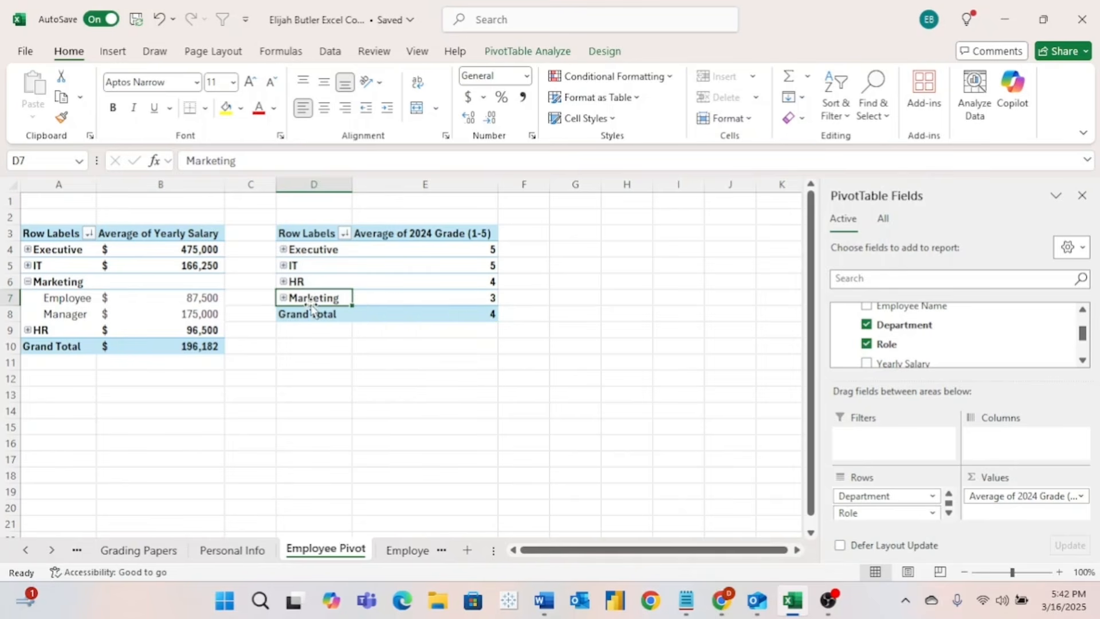
pyautogui.moveTo(393, 302)
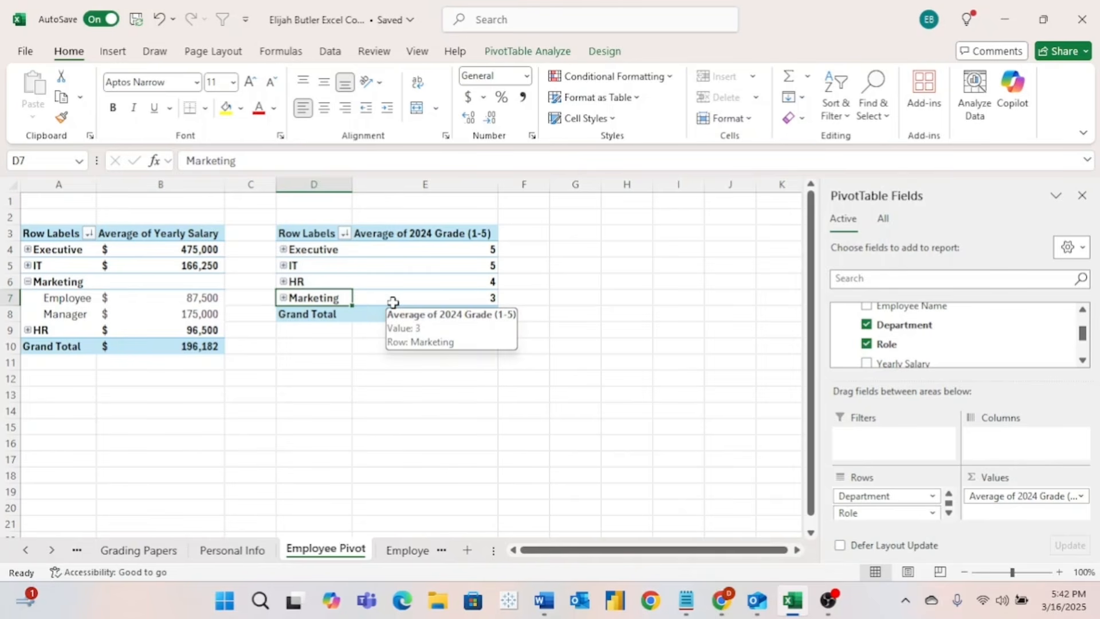
pyautogui.click(283, 298)
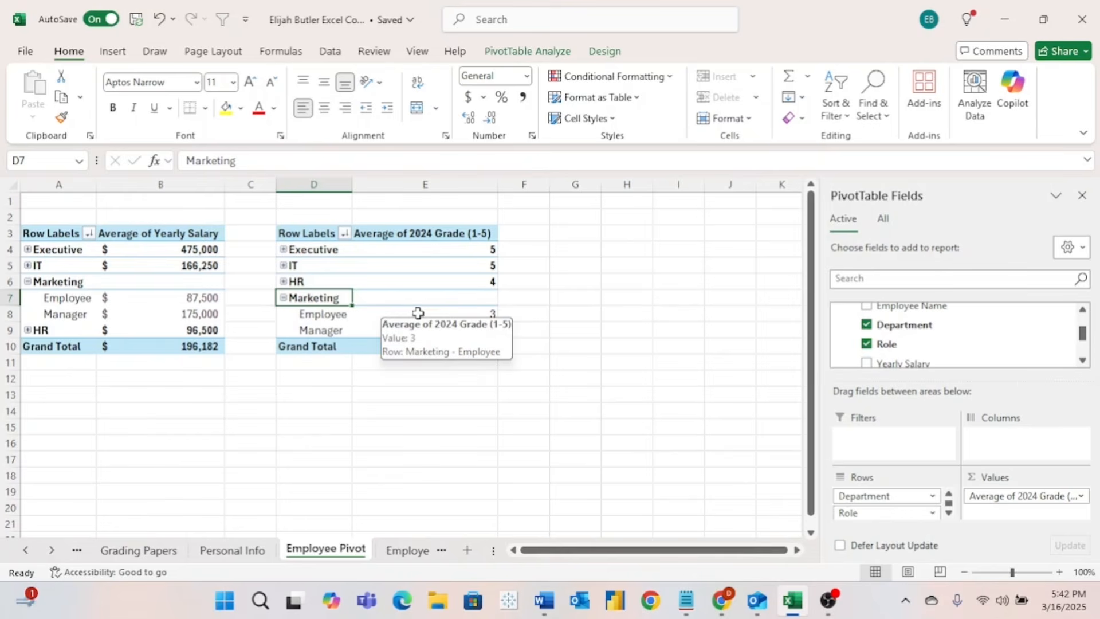
pyautogui.click(418, 312)
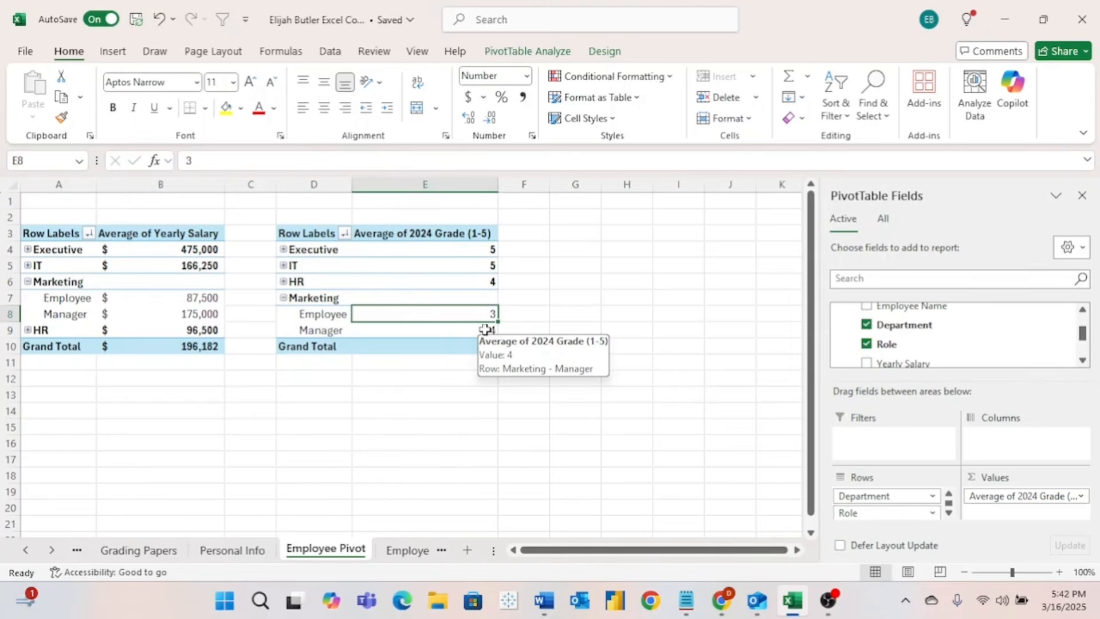
pyautogui.scroll(-2, 957, 336)
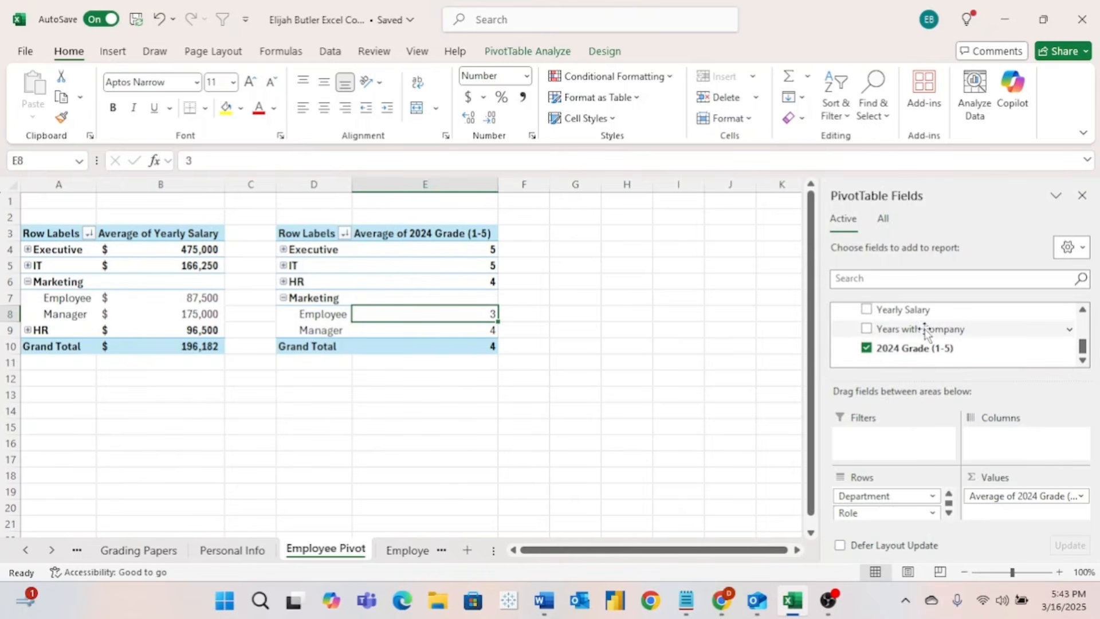
# - Try Years with Company as columns in the grade PivotTable, then undo it
pyautogui.moveTo(927, 331); pyautogui.dragTo(992, 444)
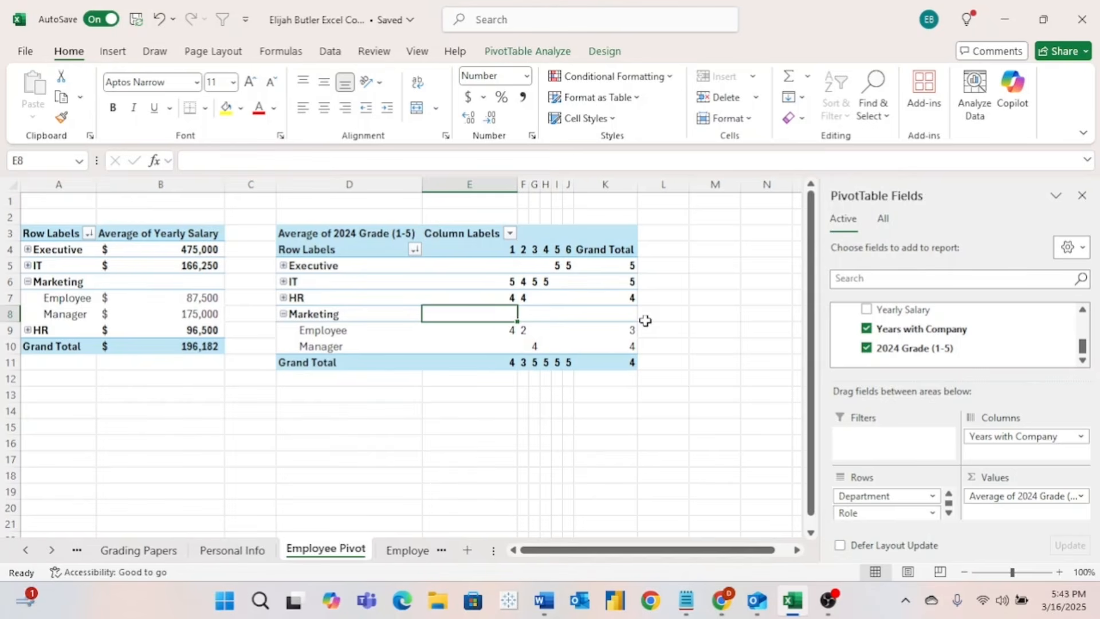
pyautogui.hotkey('ctrl', 'z')
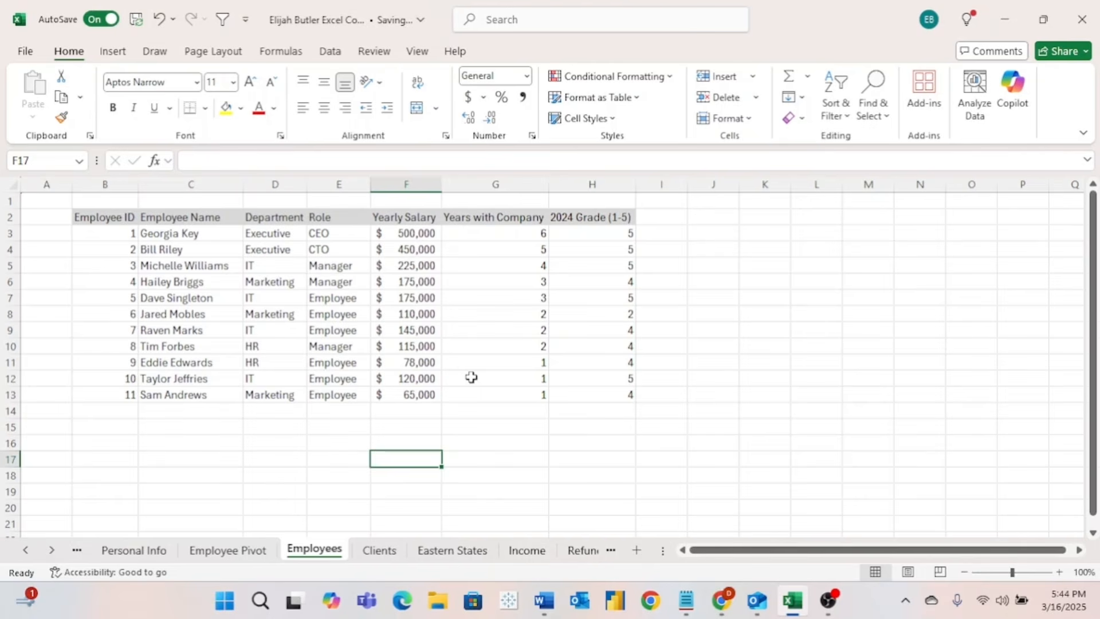
# - Add Yearly Salary as a filter on the grade PivotTable, allowing multiple selections
pyautogui.click(252, 551)
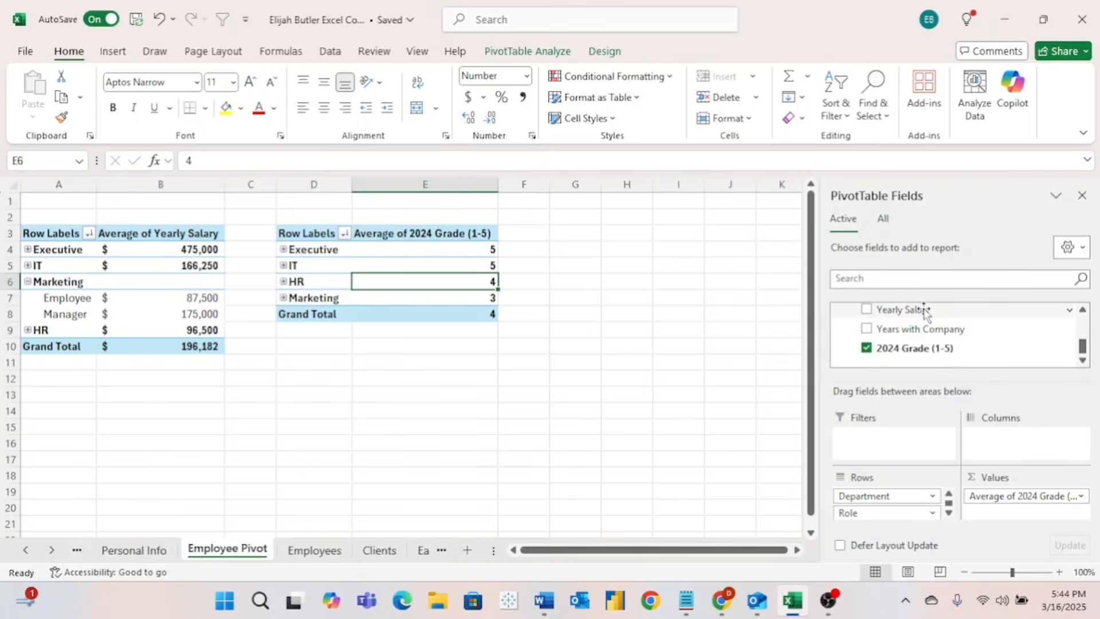
pyautogui.moveTo(925, 311); pyautogui.dragTo(917, 450)
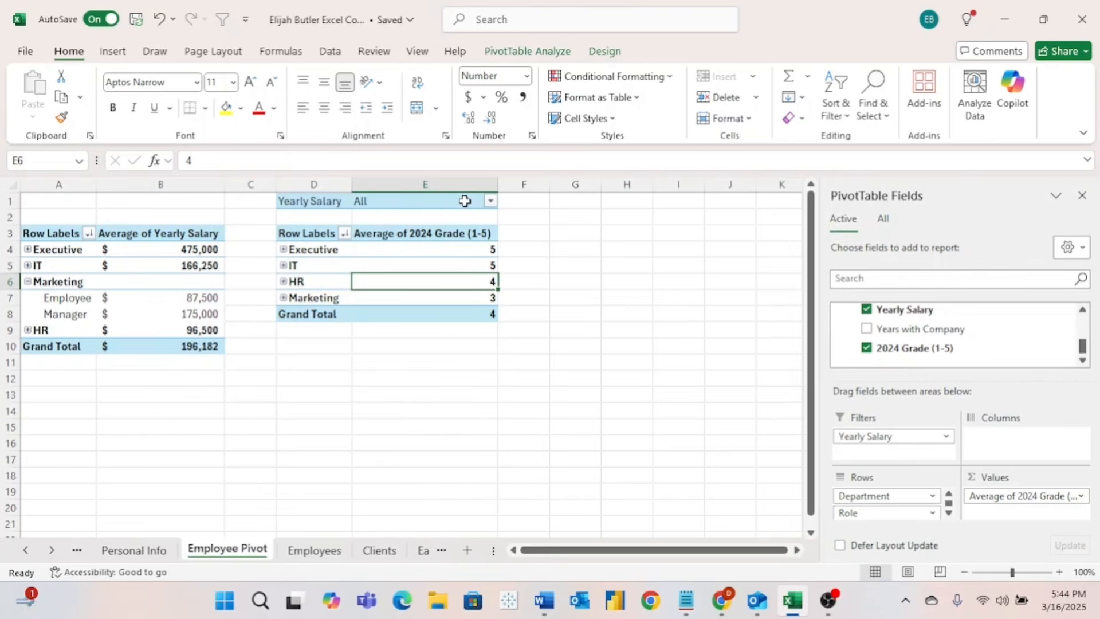
pyautogui.scroll(2, 483, 204)
pyautogui.click(491, 201)
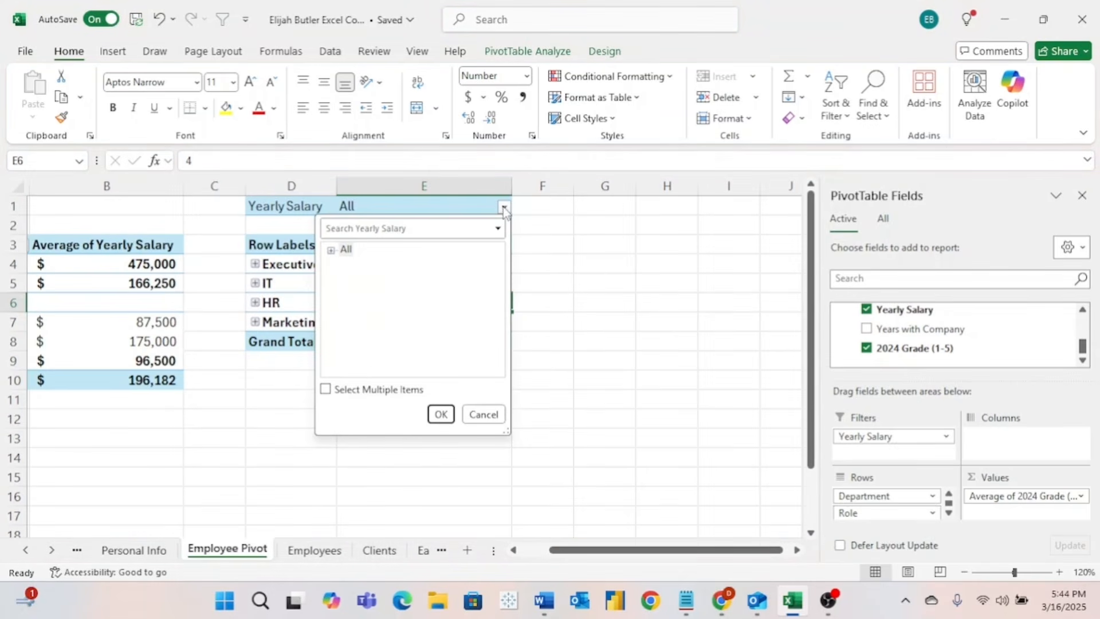
pyautogui.click(326, 390)
pyautogui.click(332, 251)
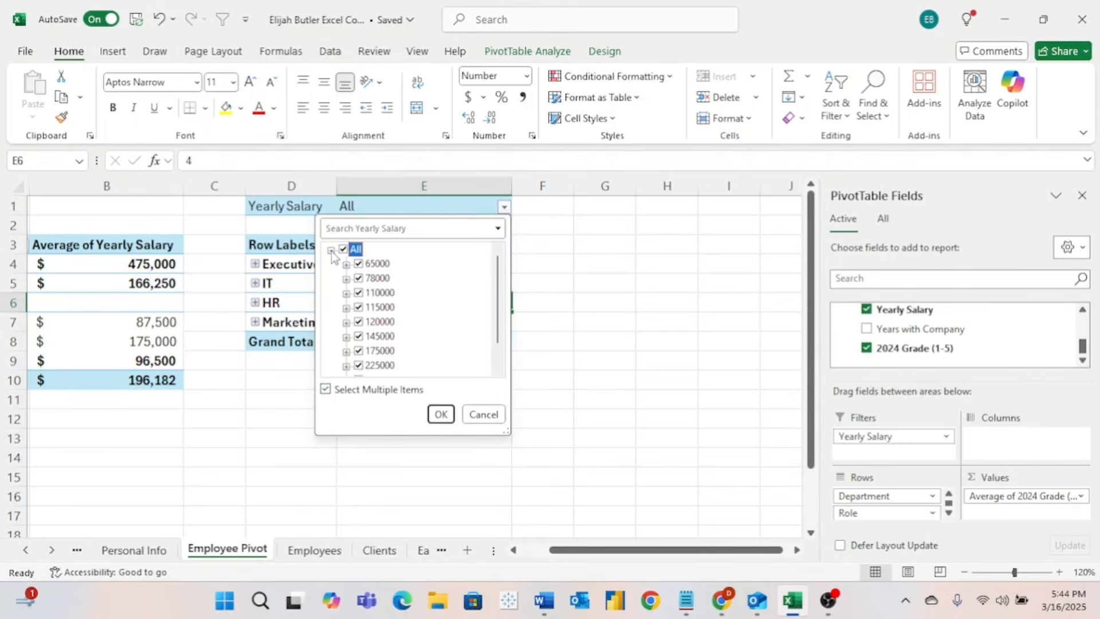
# - Exclude salaries 65000, 78000, 110000, 115000, 120000 and 145000 from the filter
pyautogui.scroll(-1, 403, 322)
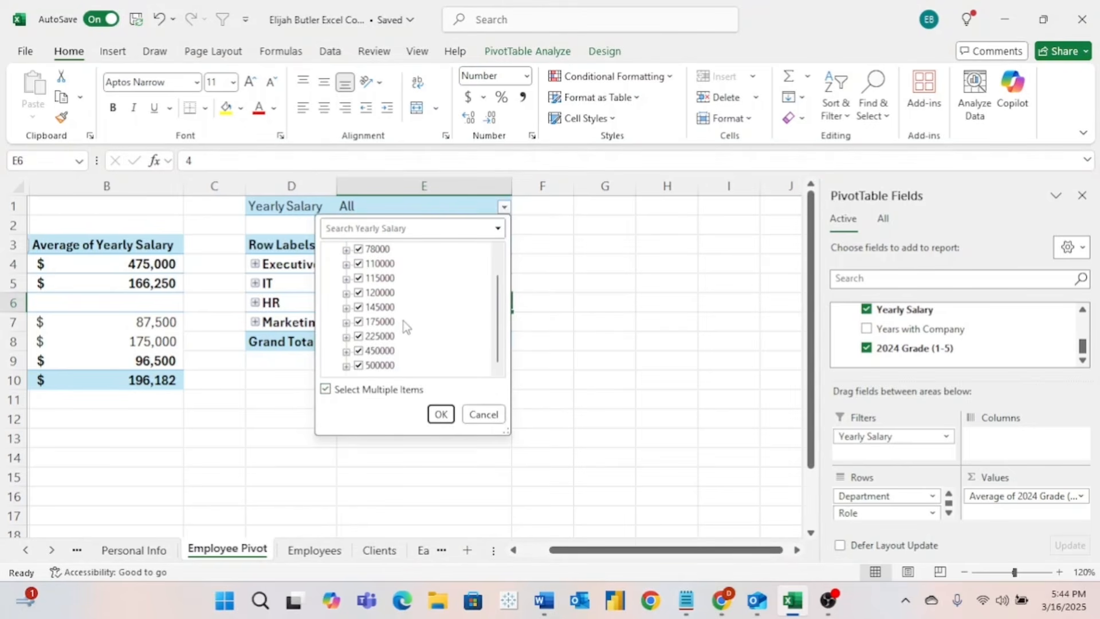
pyautogui.scroll(1, 403, 326)
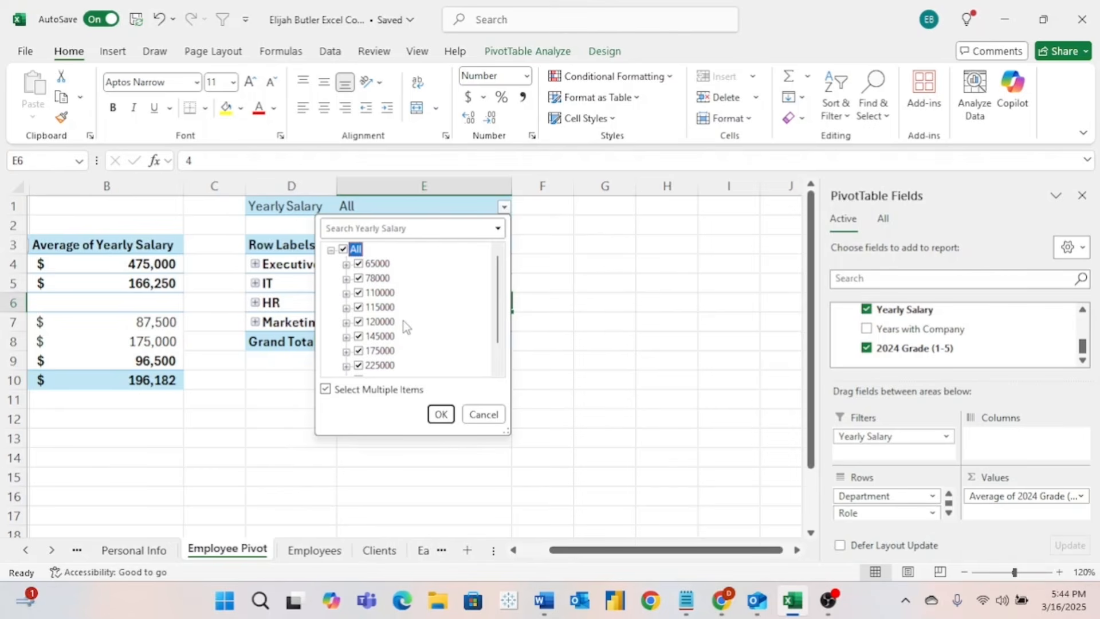
pyautogui.click(359, 264)
pyautogui.click(359, 278)
pyautogui.click(359, 293)
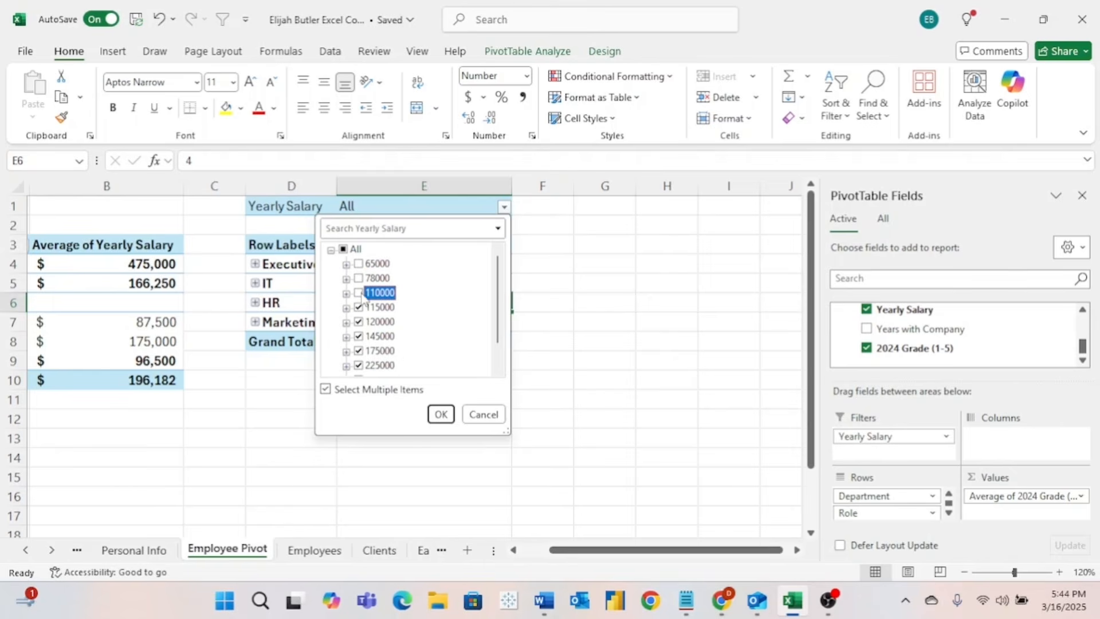
pyautogui.click(359, 308)
pyautogui.click(359, 322)
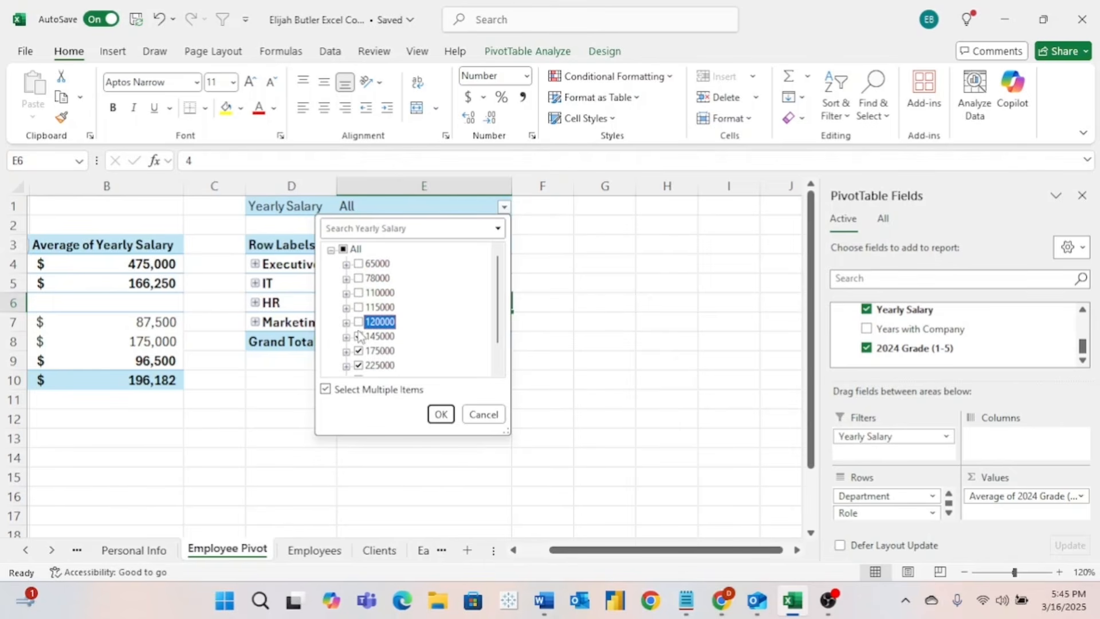
pyautogui.click(359, 337)
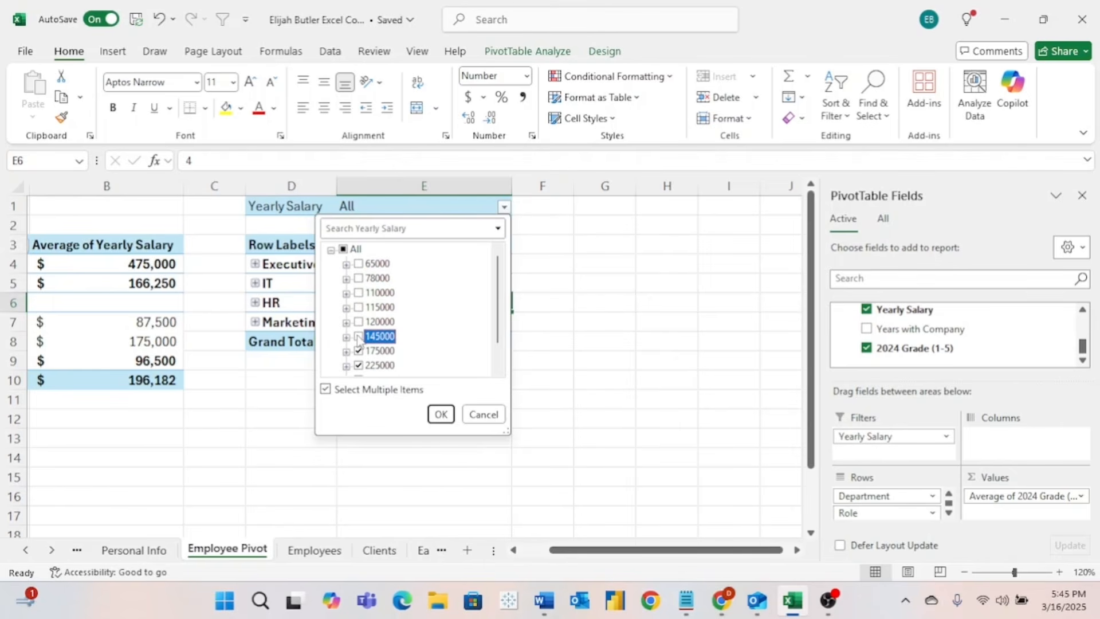
pyautogui.click(441, 414)
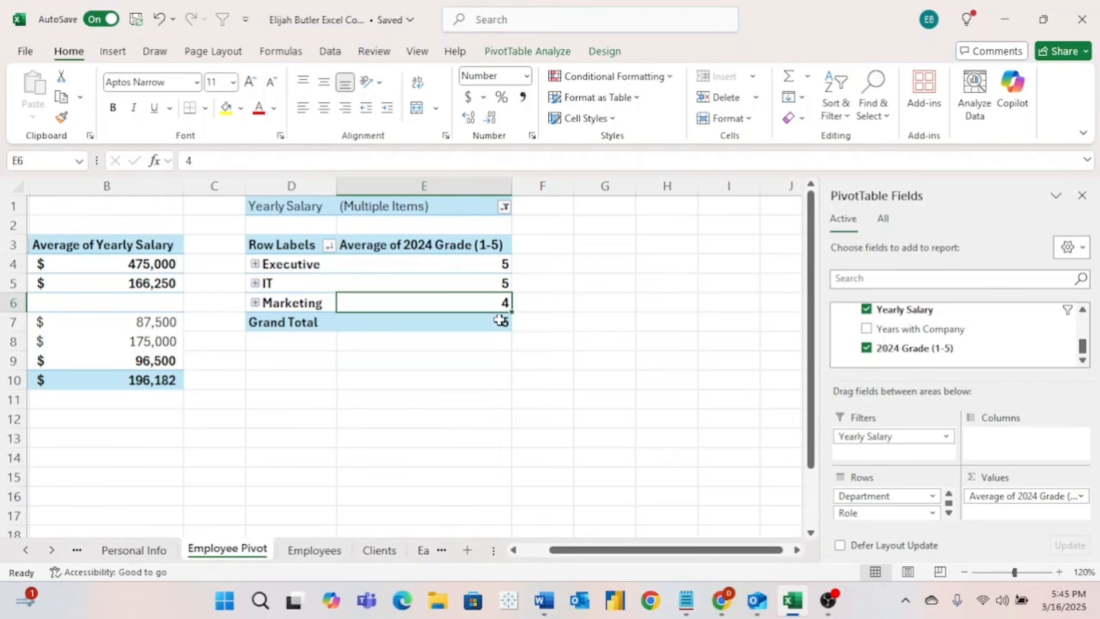
pyautogui.click(499, 321)
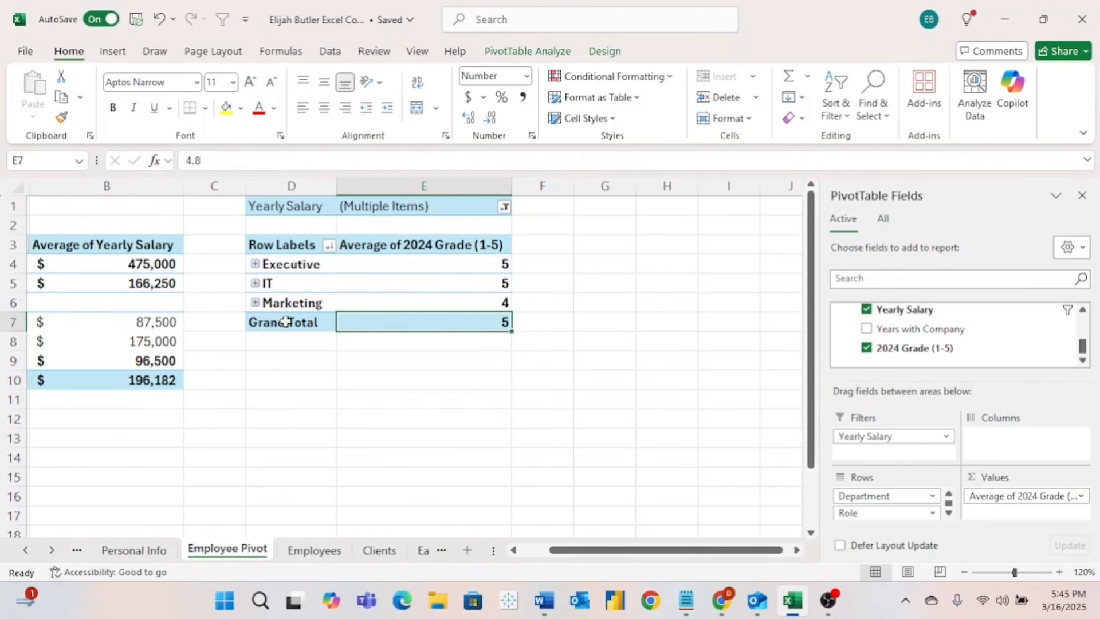
pyautogui.moveTo(399, 319)
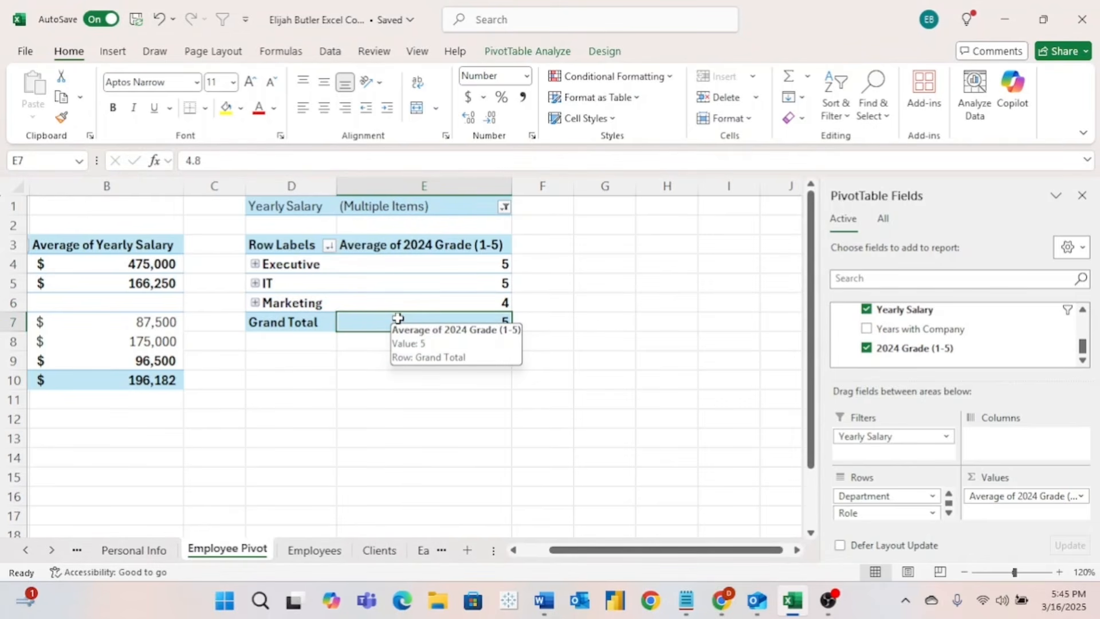
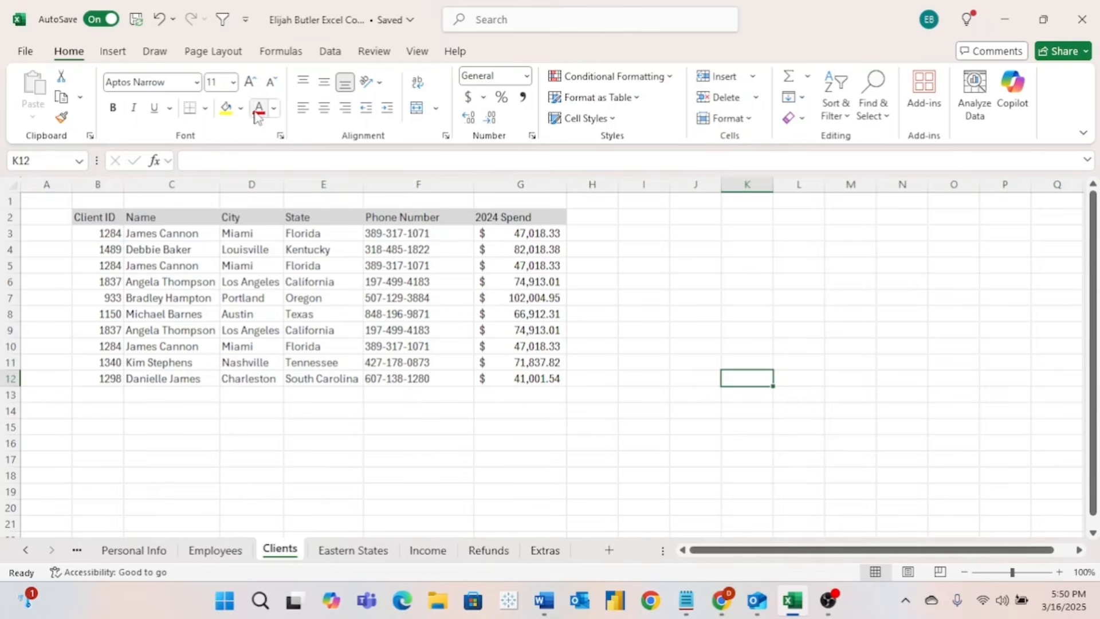
# - Look over the Highlight Cells, Top/Bottom, Data Bars, Color Scales and Icon Sets rule types
pyautogui.click(621, 80)
pyautogui.click(624, 84)
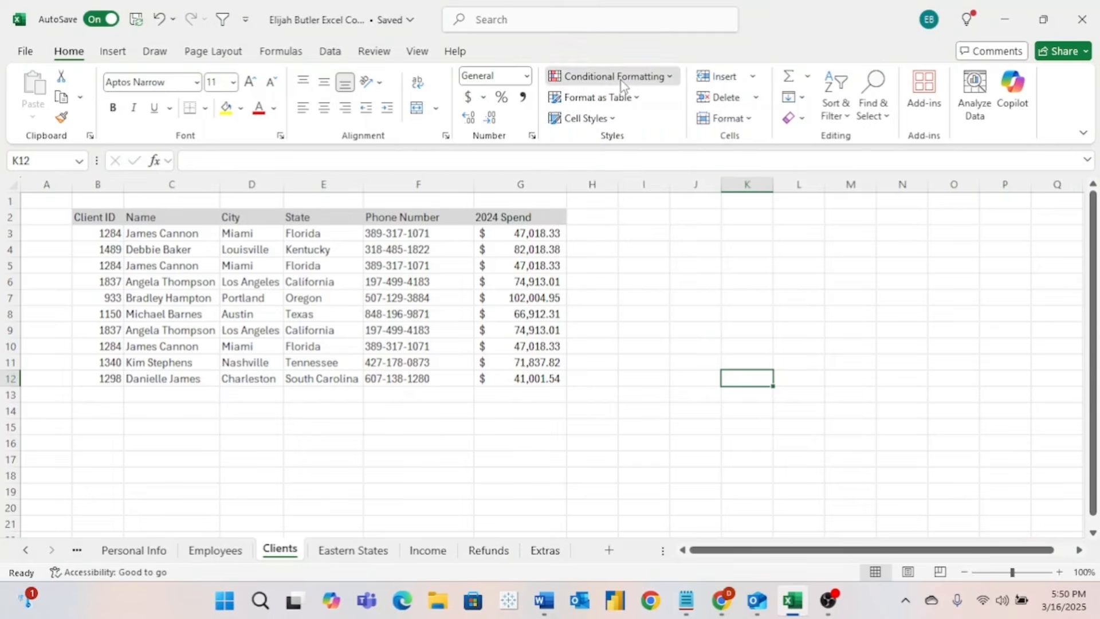
pyautogui.click(663, 84)
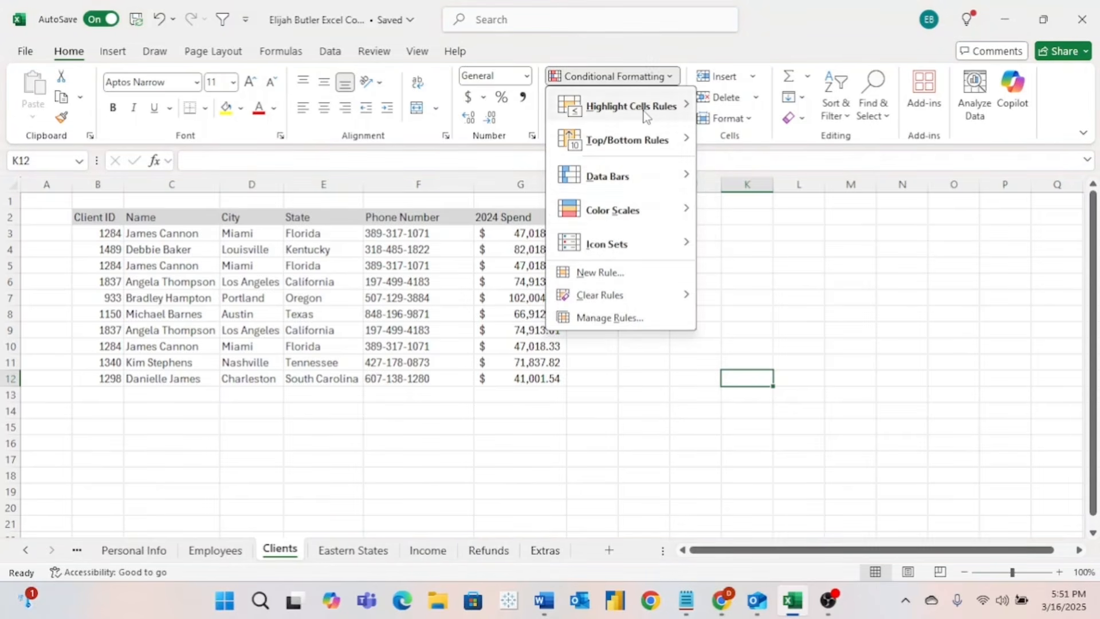
pyautogui.moveTo(657, 261)
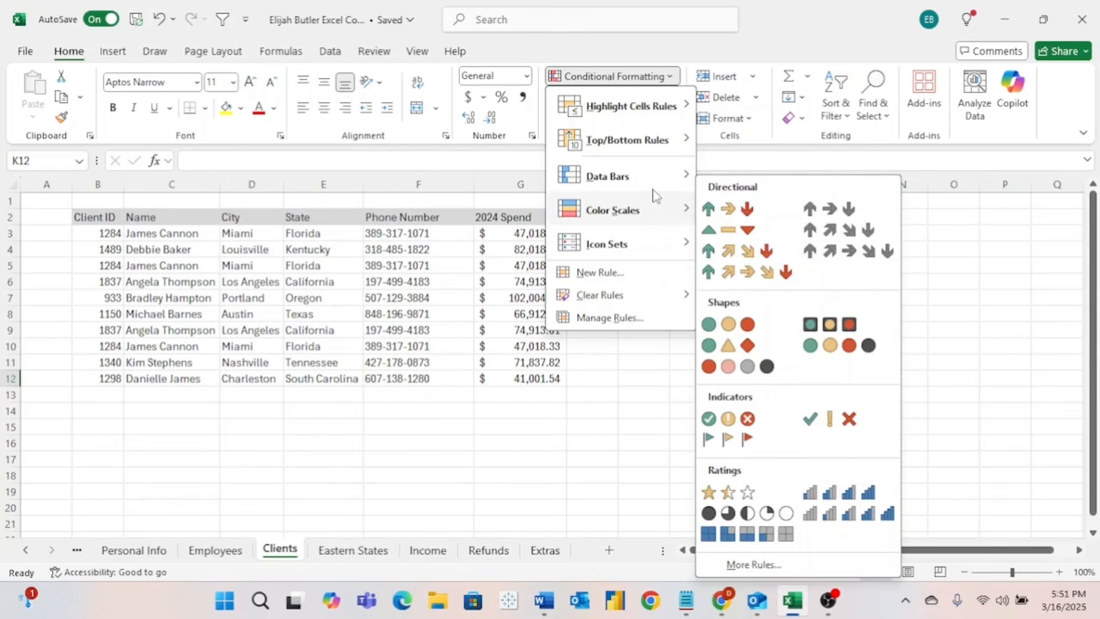
pyautogui.moveTo(663, 186)
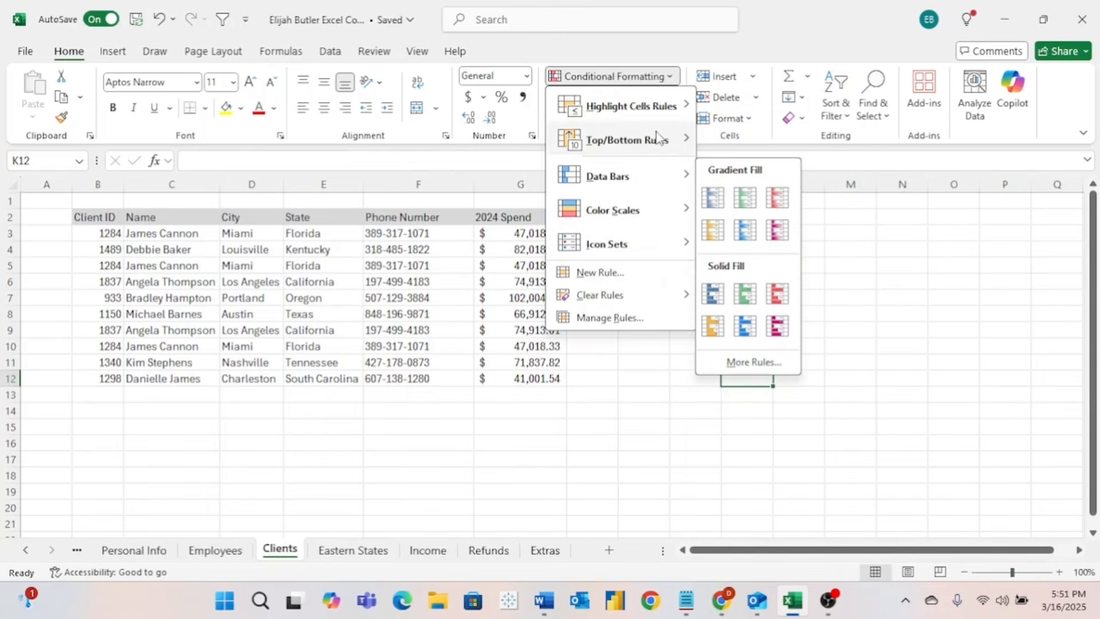
pyautogui.moveTo(652, 114)
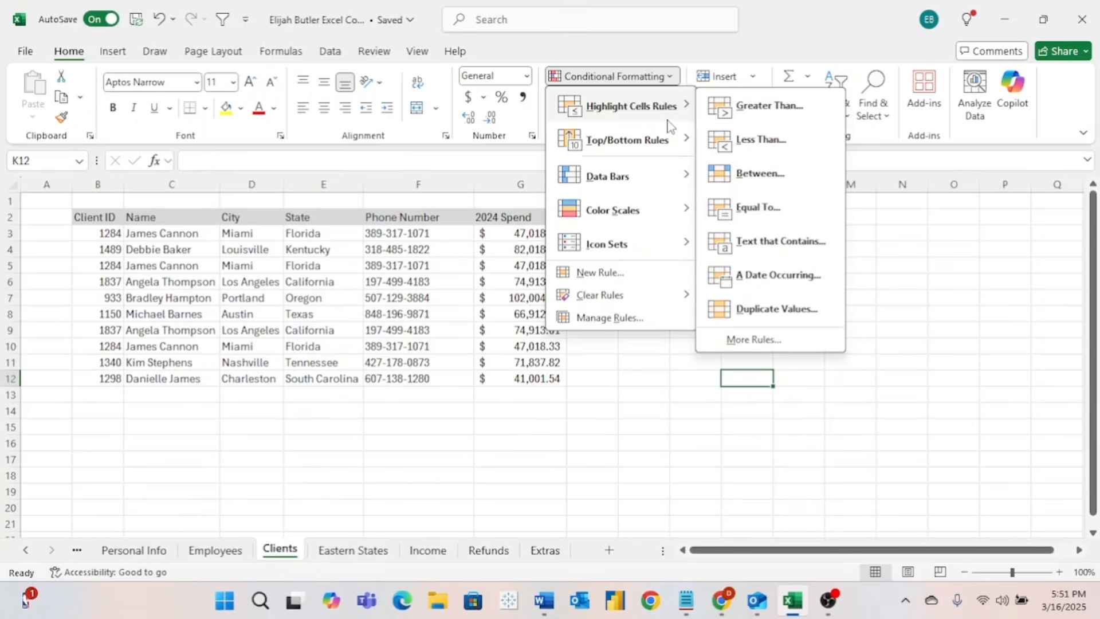
pyautogui.moveTo(674, 140)
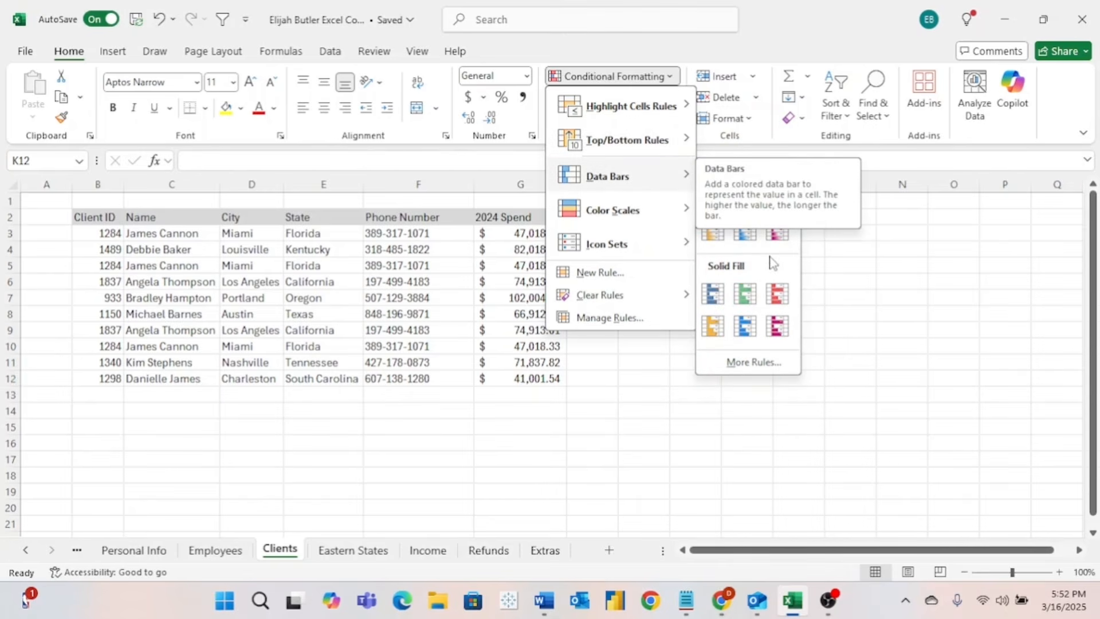
pyautogui.moveTo(634, 210)
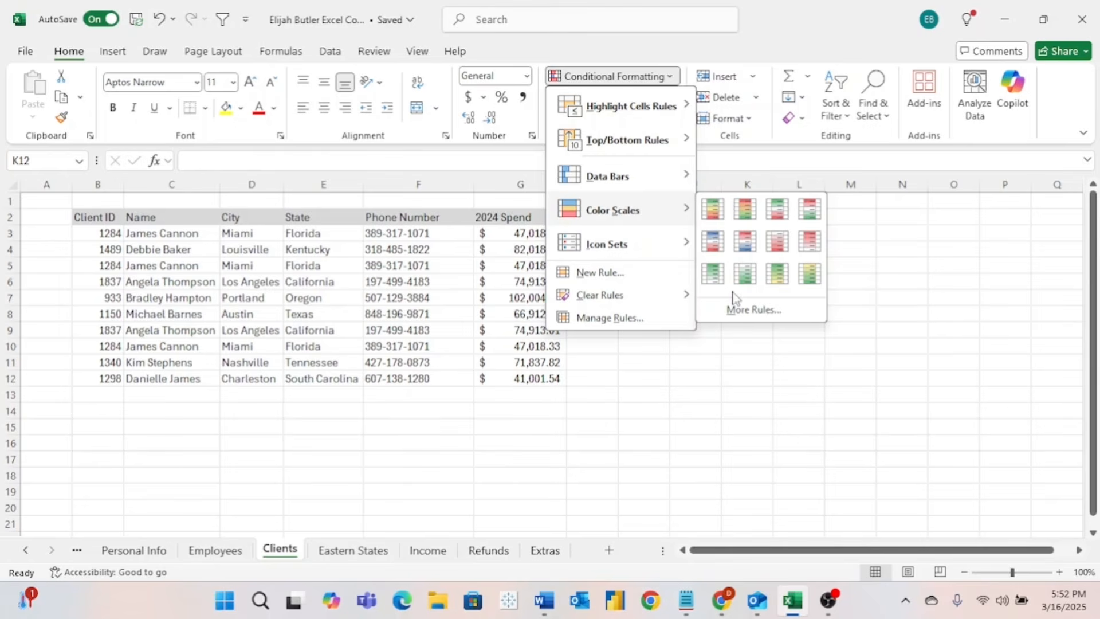
pyautogui.moveTo(636, 240)
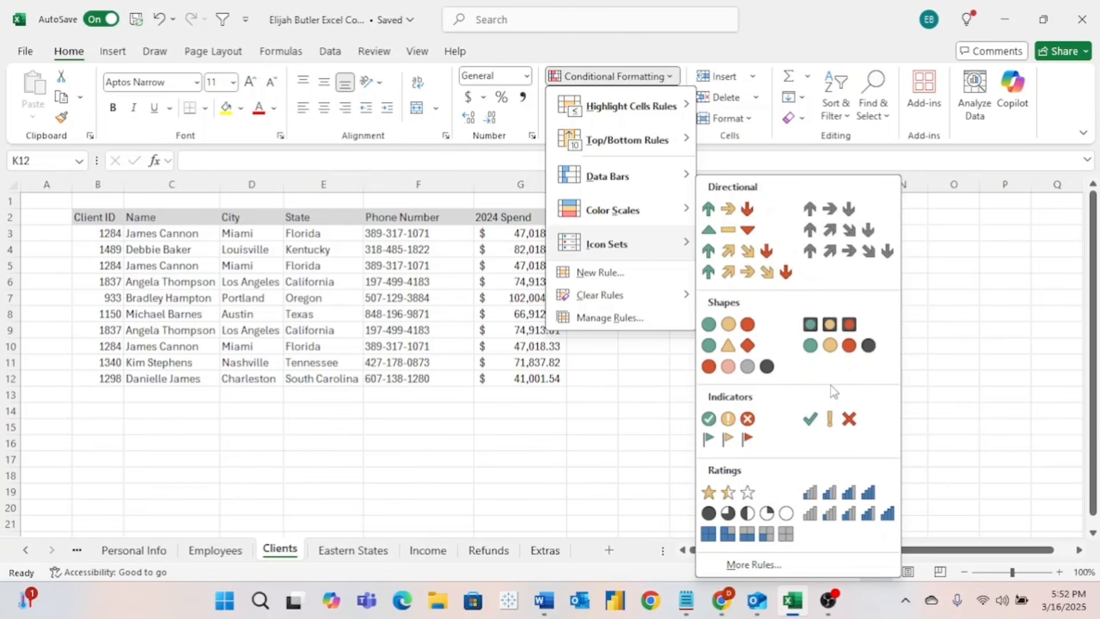
# - View the New Formatting Rule dialog, then cancel it without adding a rule
pyautogui.click(644, 275)
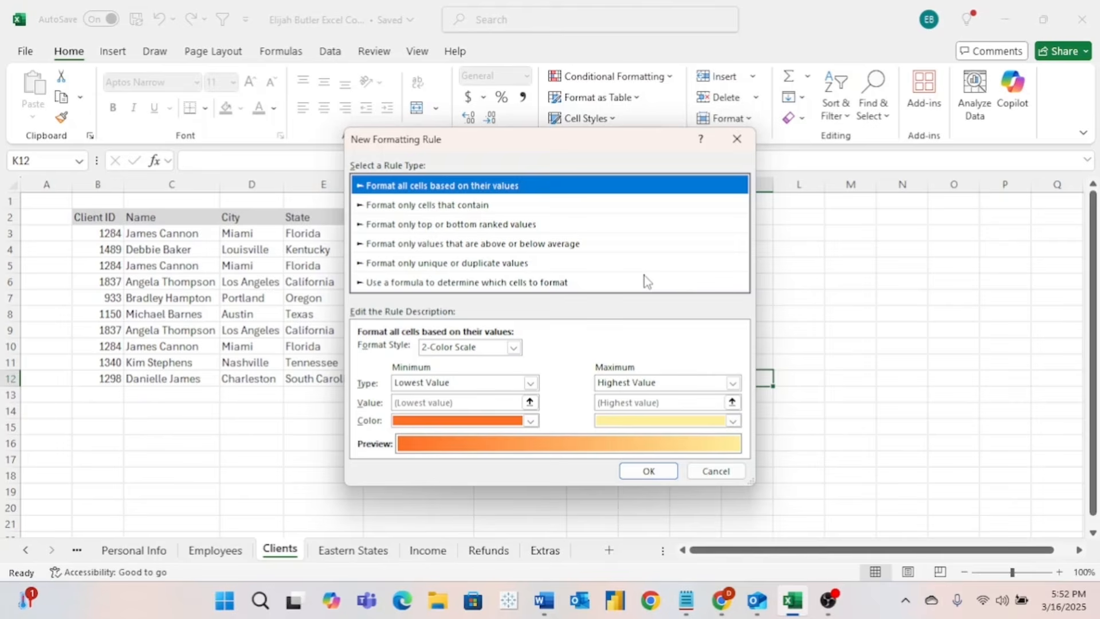
pyautogui.click(725, 467)
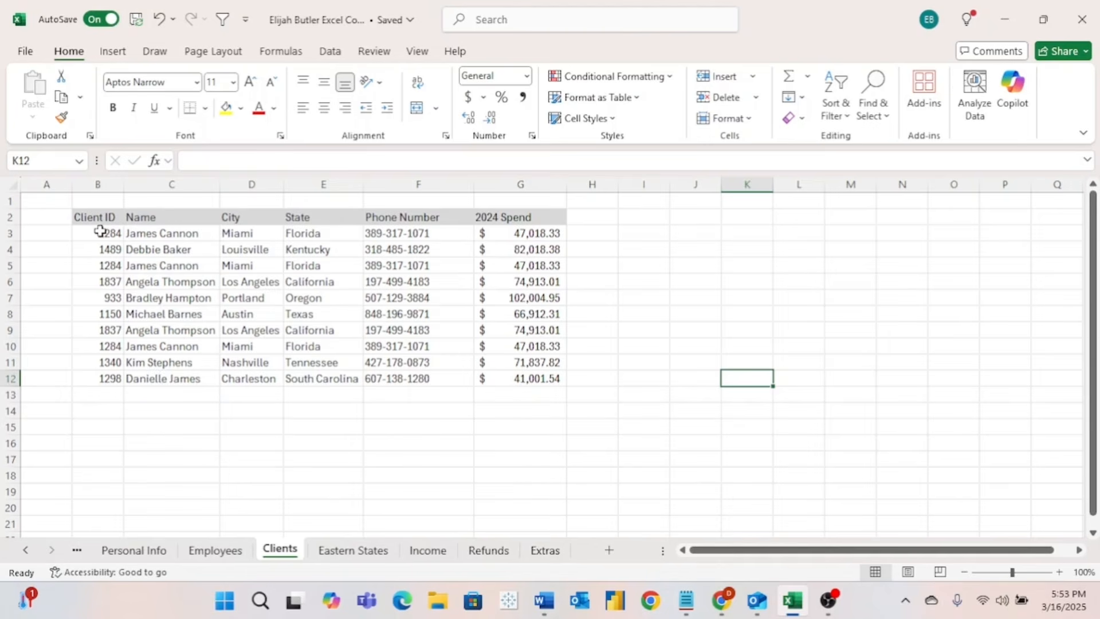
# - Apply a Duplicate Values rule with Light Red Fill and Dark Red Text to B3:G12
pyautogui.moveTo(99, 230); pyautogui.dragTo(489, 379)
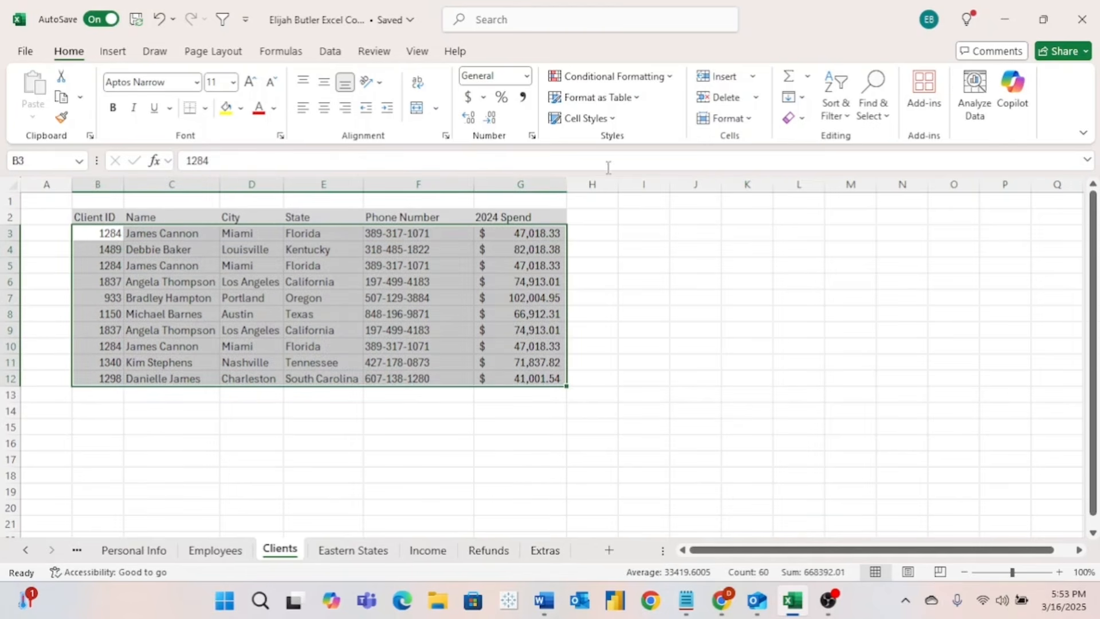
pyautogui.click(657, 80)
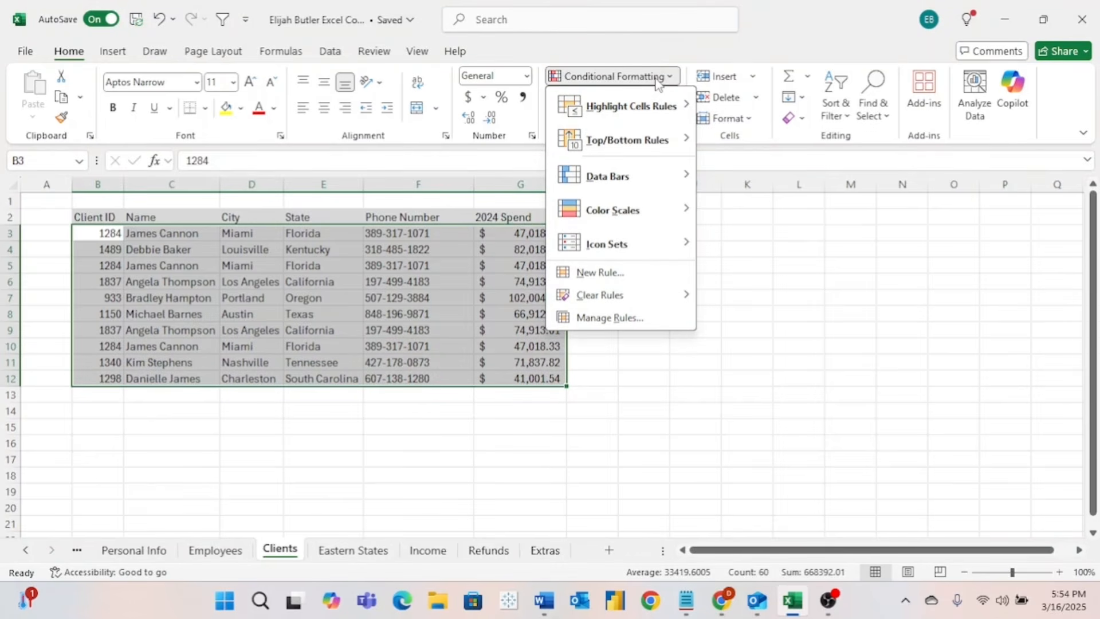
pyautogui.moveTo(668, 115)
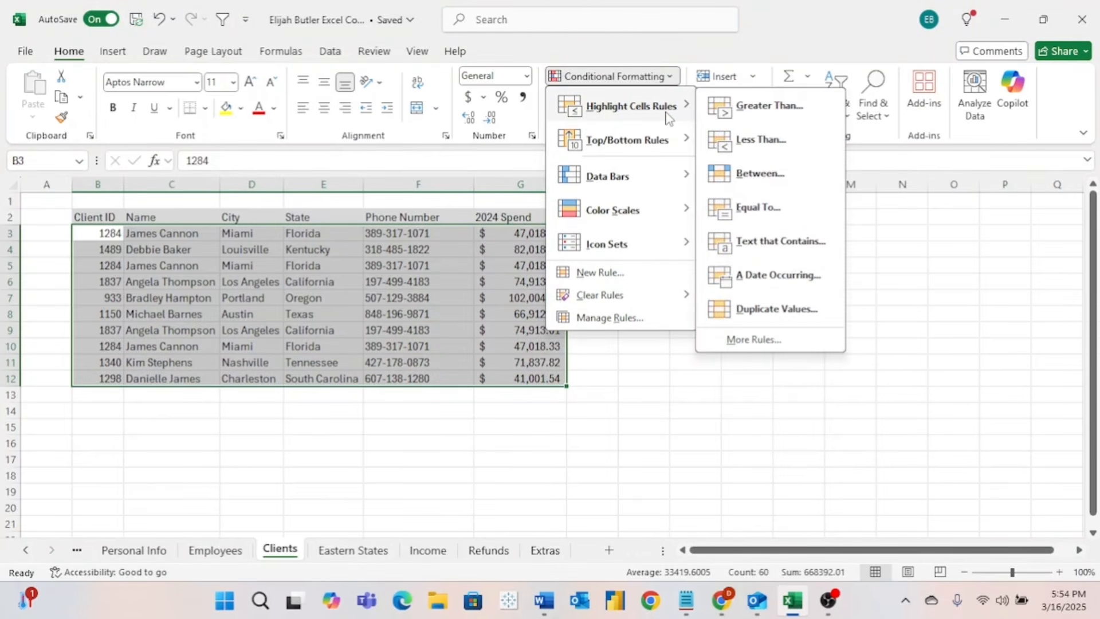
pyautogui.click(772, 322)
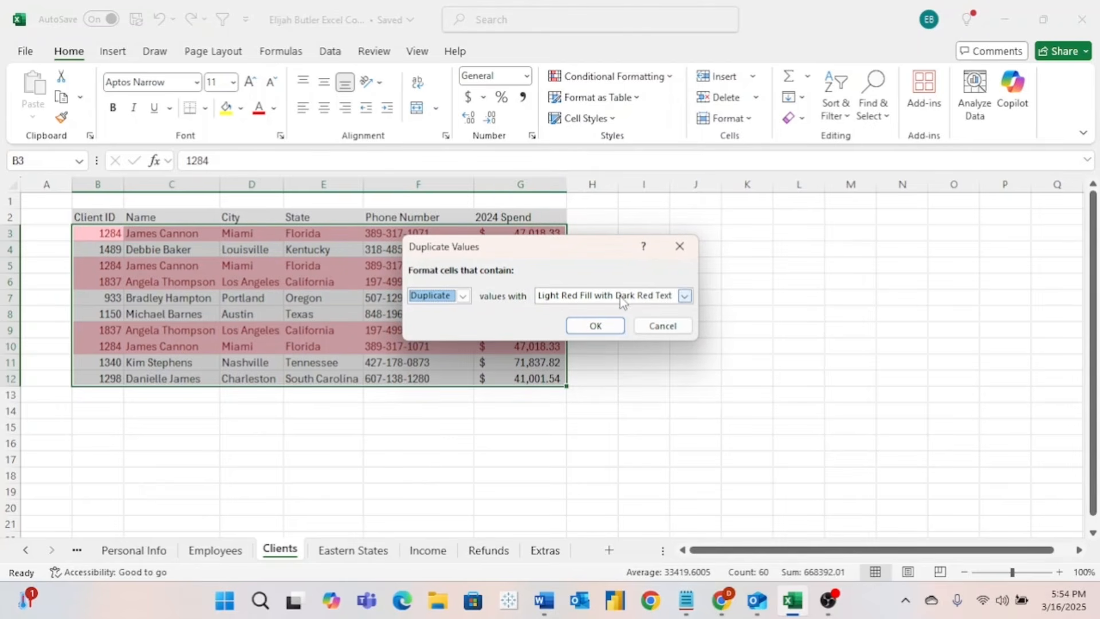
pyautogui.click(596, 325)
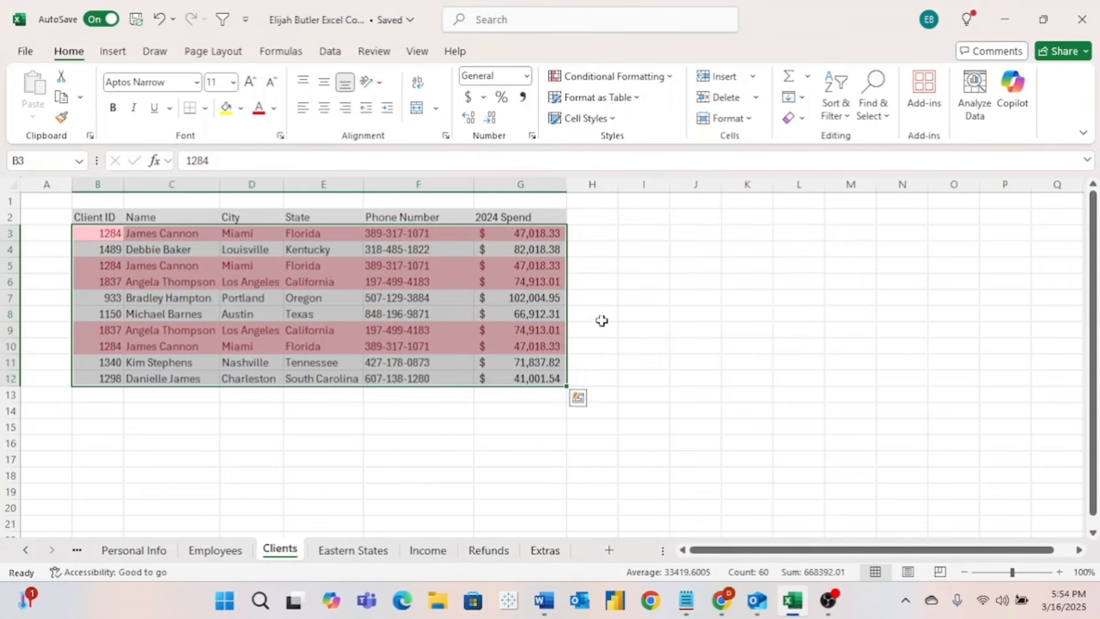
# - Delete the duplicate client entry in row 10
pyautogui.click(48, 232)
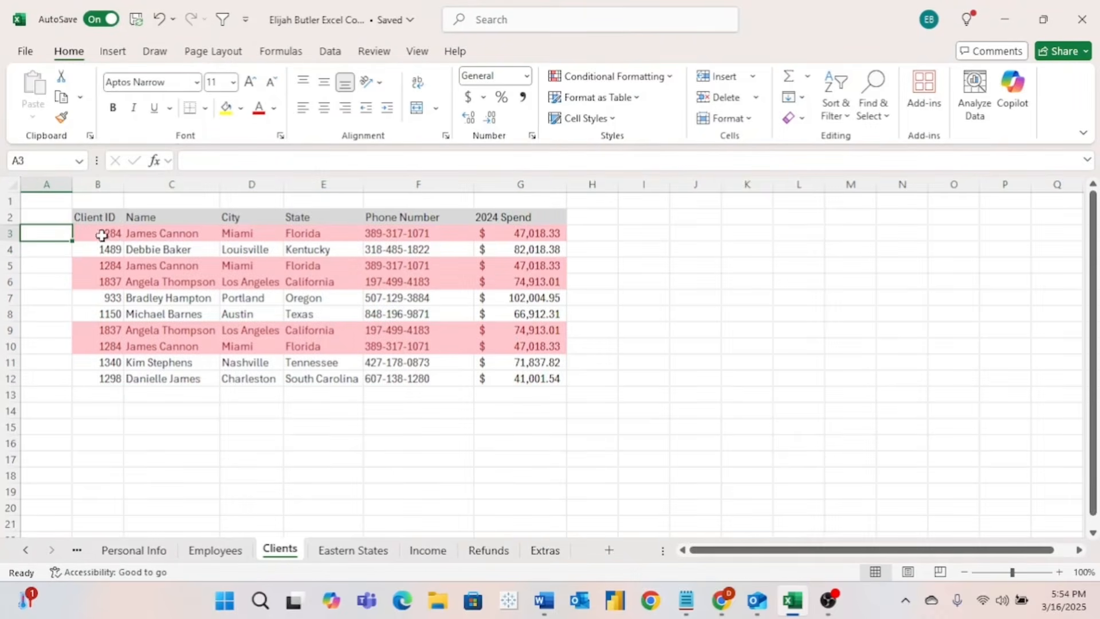
pyautogui.click(109, 235)
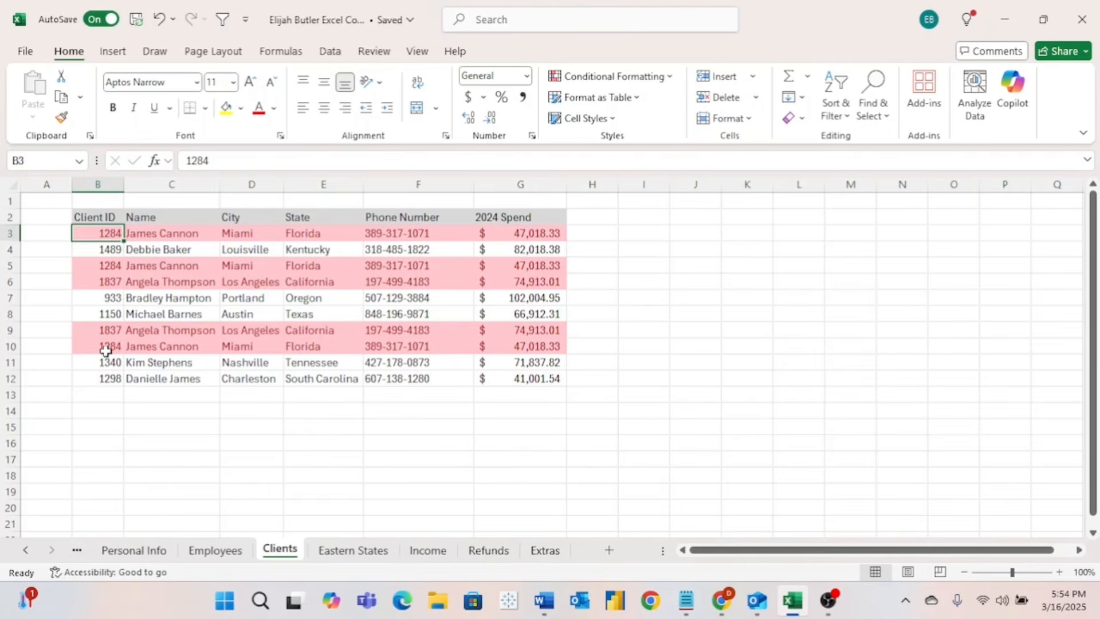
pyautogui.moveTo(105, 351); pyautogui.dragTo(510, 344)
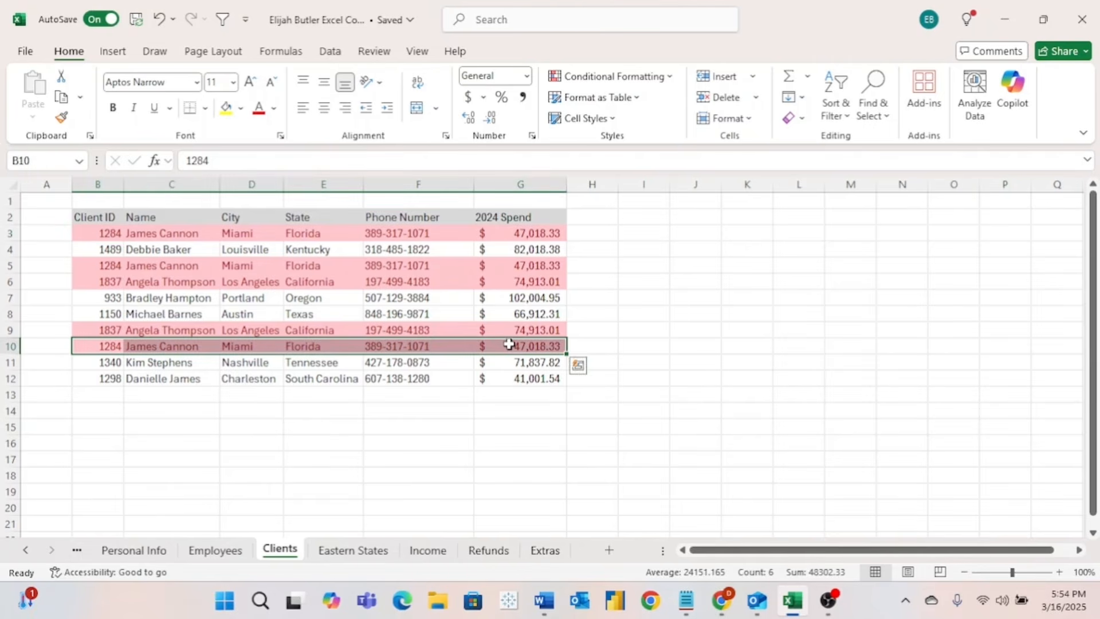
pyautogui.rightClick(509, 344)
pyautogui.click(613, 204)
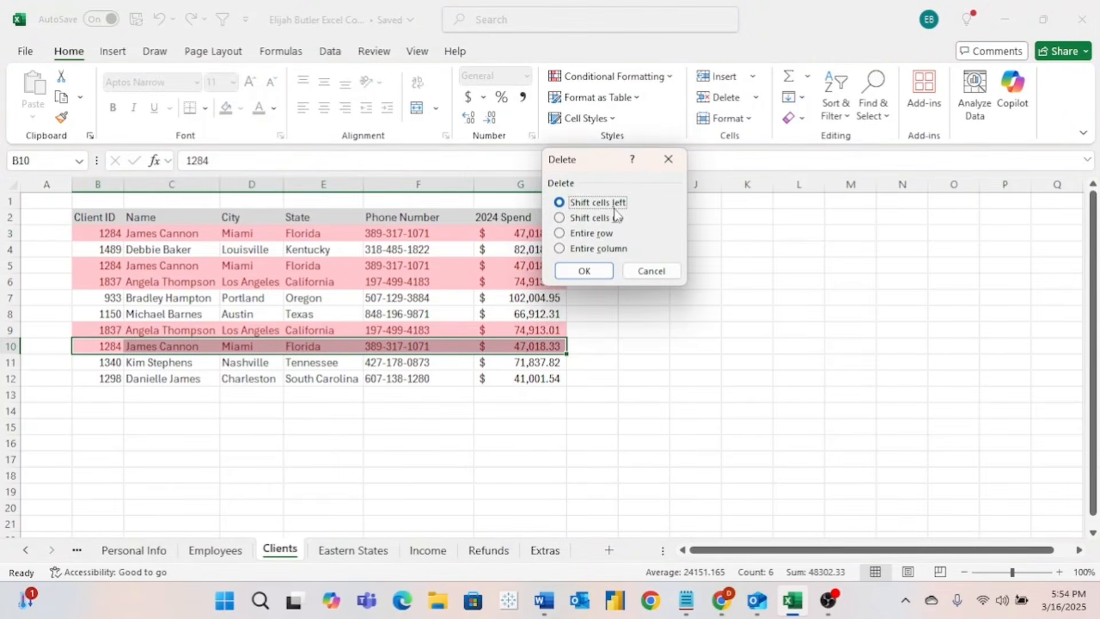
pyautogui.click(592, 234)
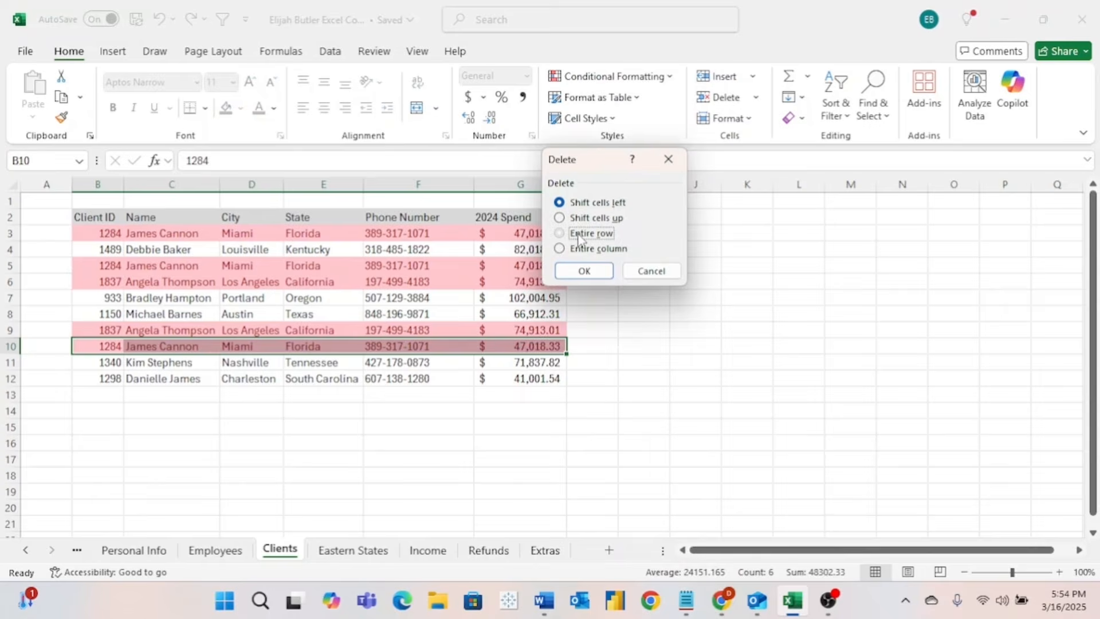
pyautogui.click(580, 273)
pyautogui.click(106, 278)
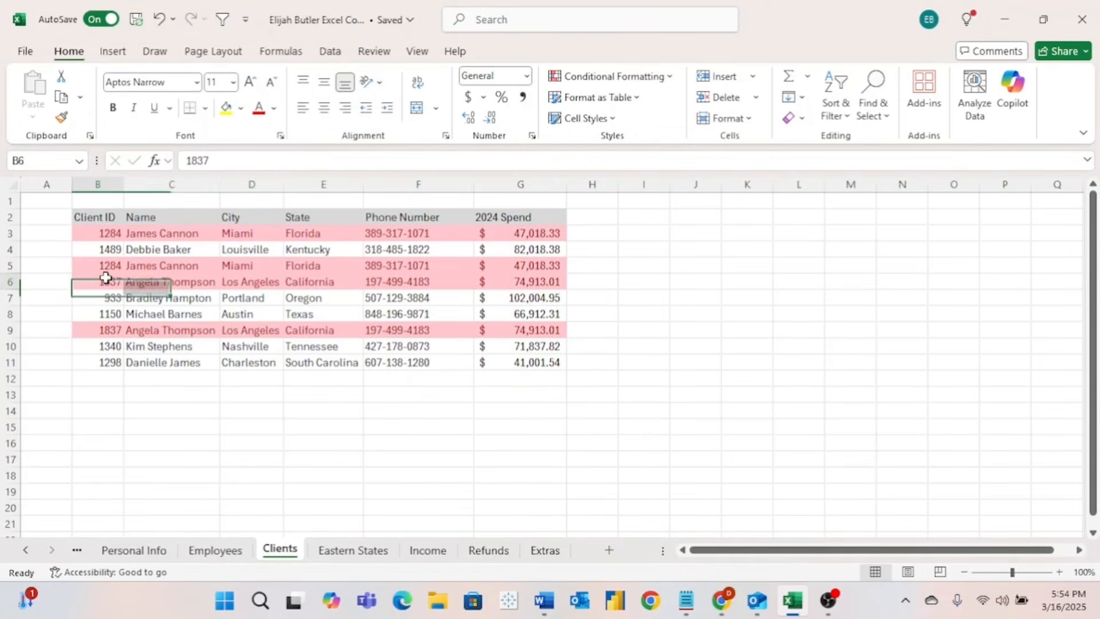
# - Delete the row 6 and row 3 entries with cells shifted up, then undo twice
pyautogui.moveTo(106, 278); pyautogui.dragTo(505, 285)
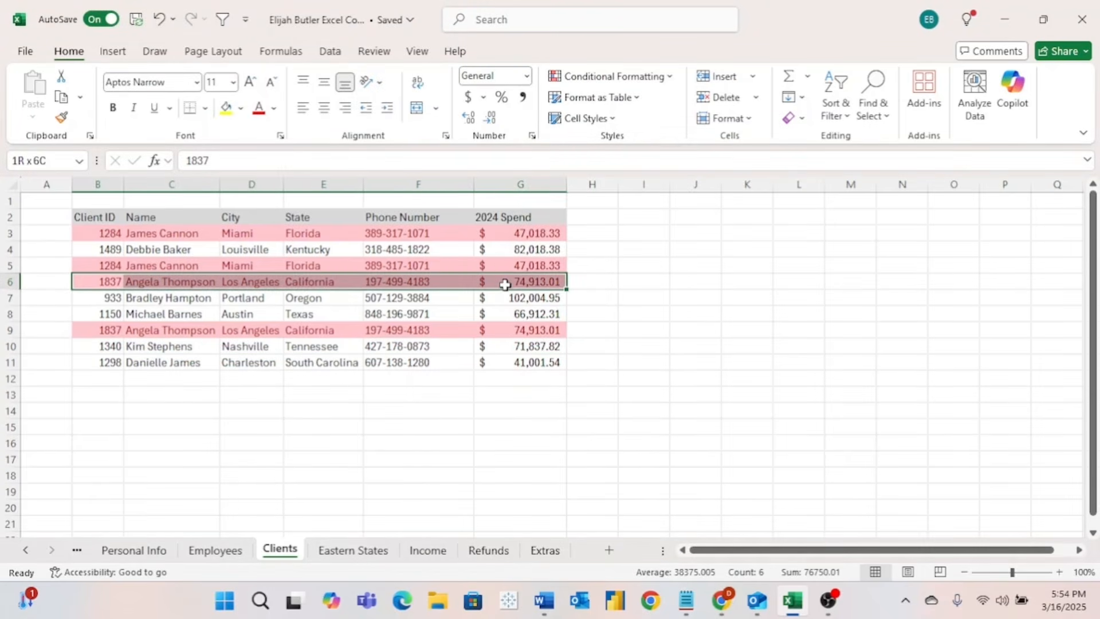
pyautogui.rightClick(505, 285)
pyautogui.click(572, 274)
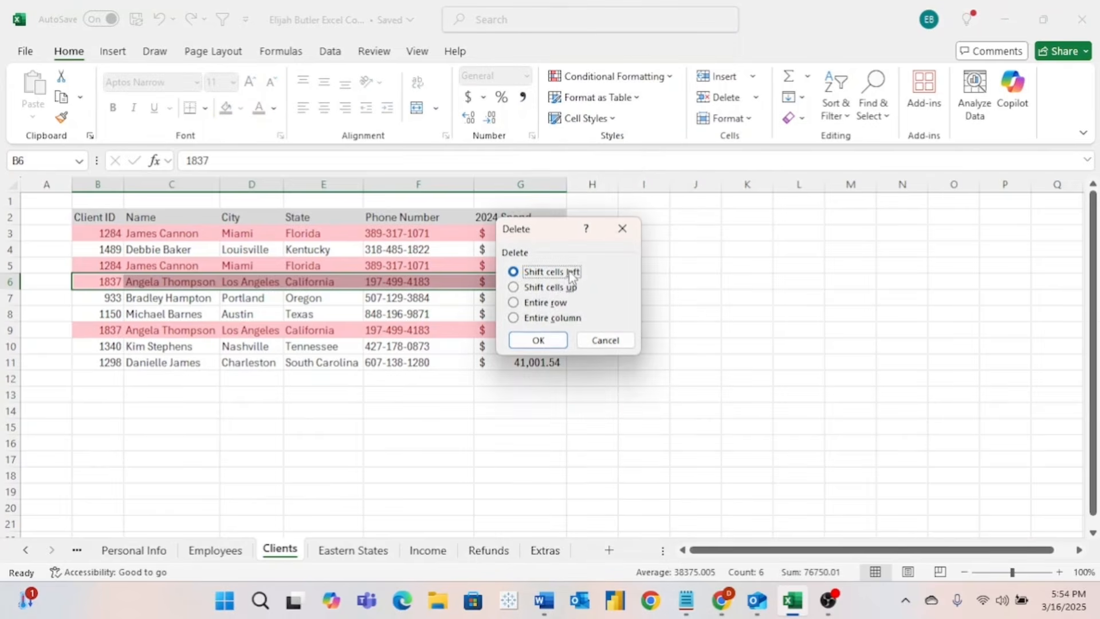
pyautogui.click(554, 287)
pyautogui.click(541, 339)
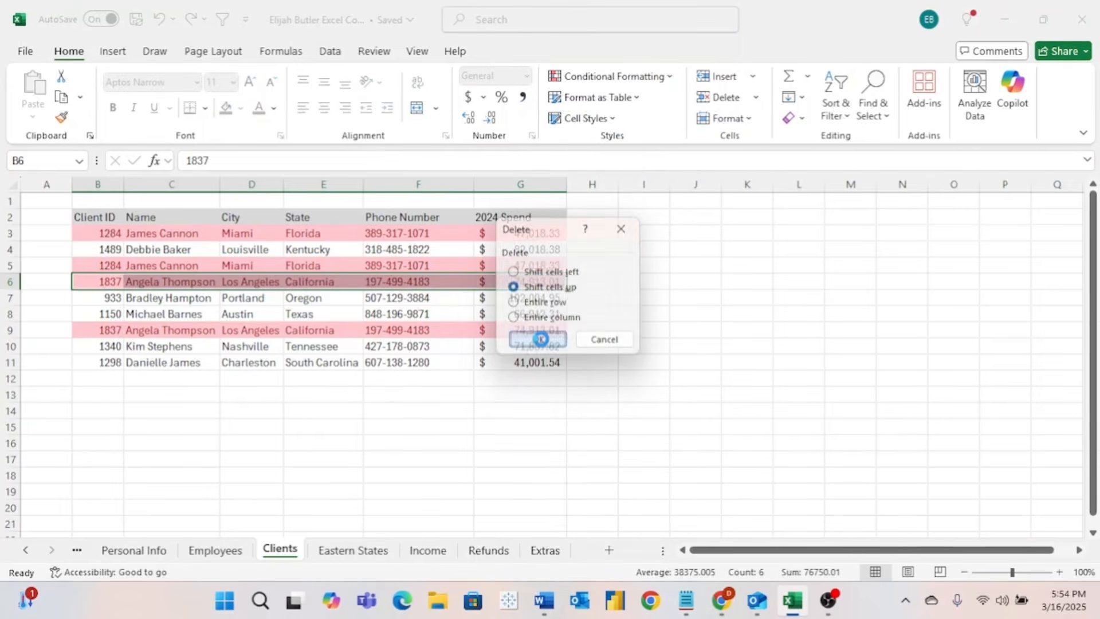
pyautogui.moveTo(106, 232); pyautogui.dragTo(505, 237)
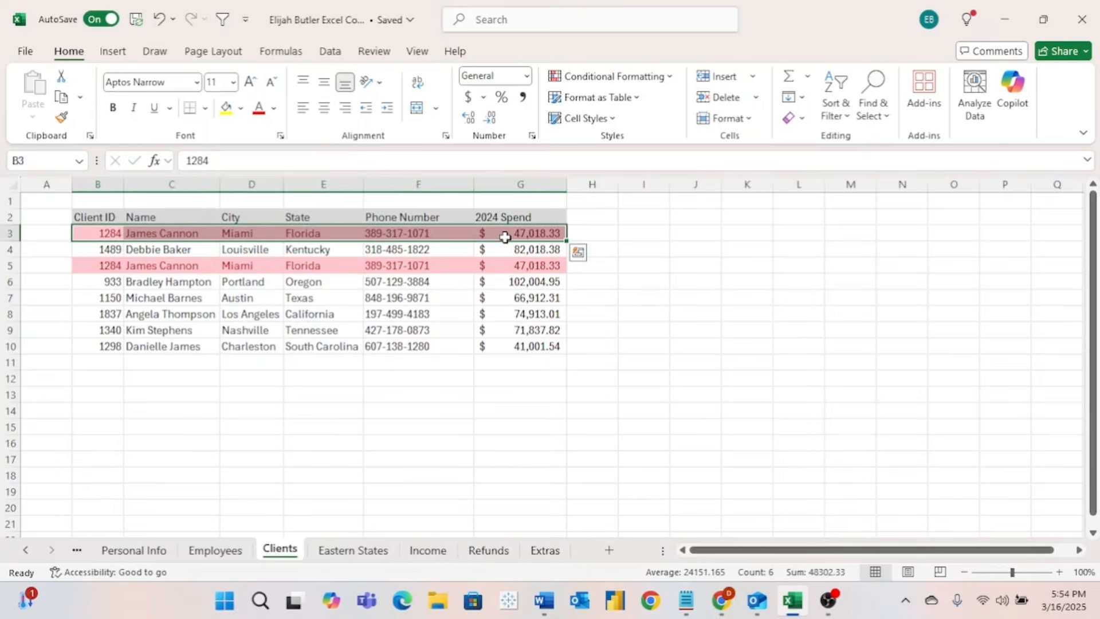
pyautogui.rightClick(505, 237)
pyautogui.click(557, 272)
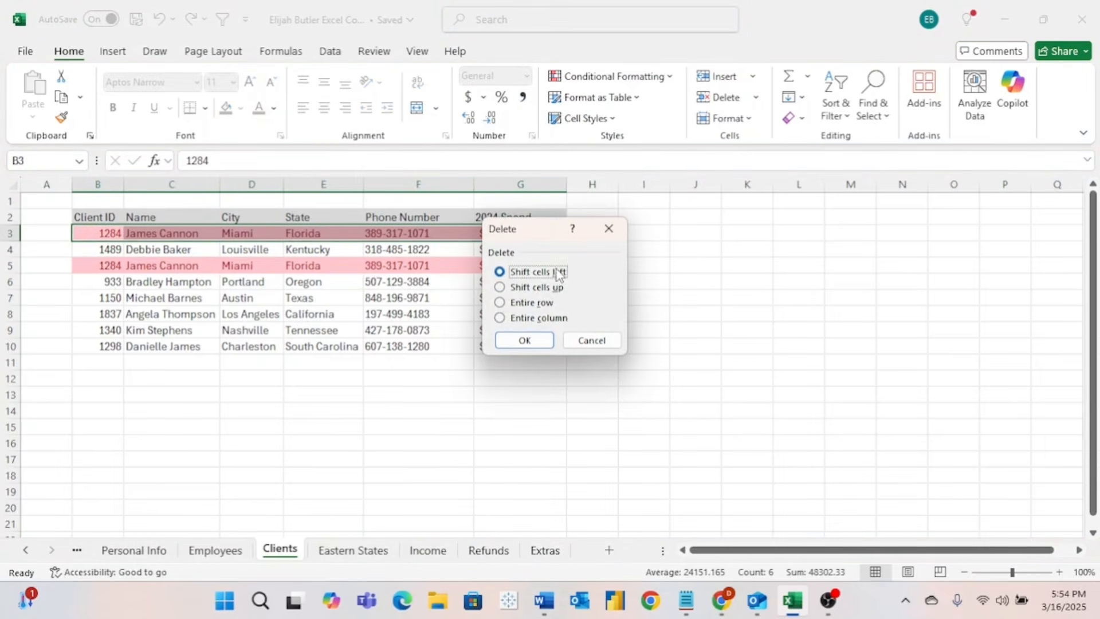
pyautogui.click(554, 288)
pyautogui.click(525, 340)
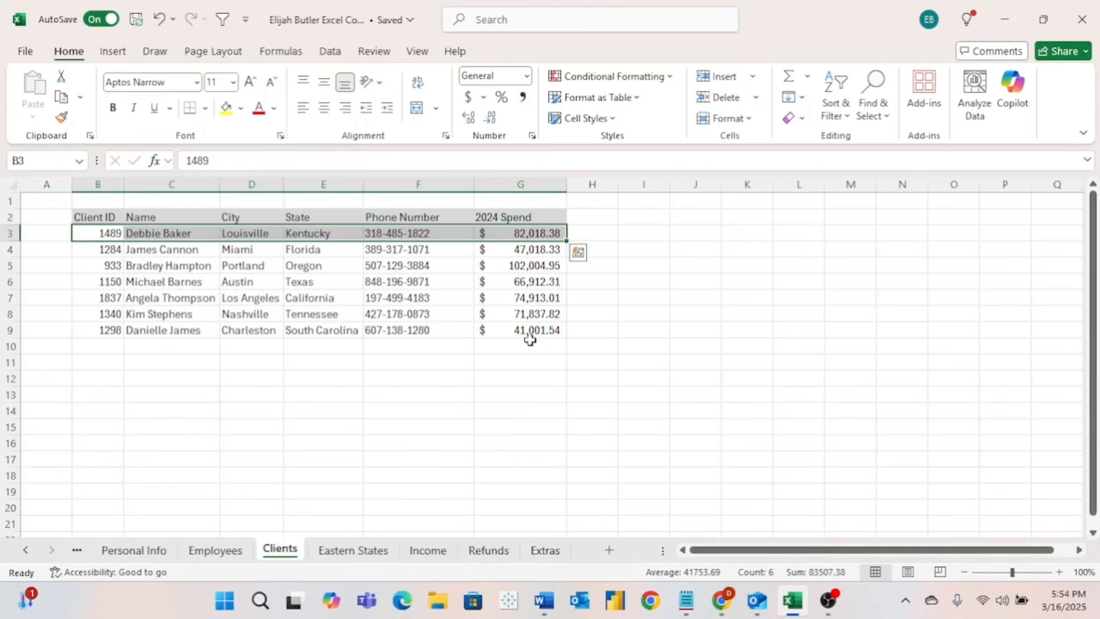
pyautogui.hotkey('ctrl', 'z')
pyautogui.hotkey('ctrl', 'z')
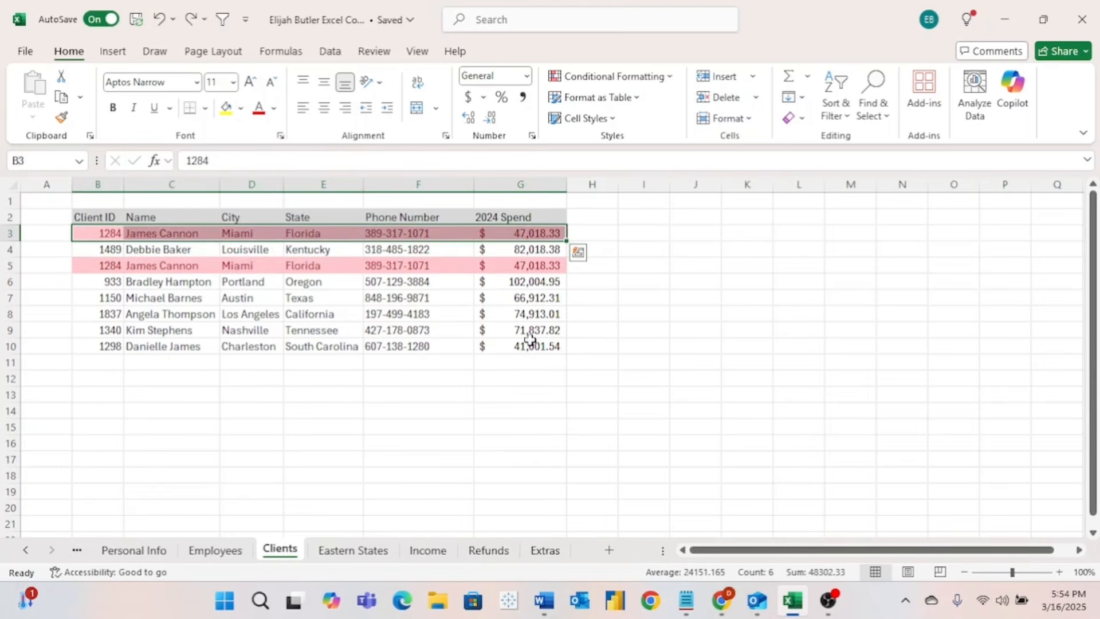
pyautogui.hotkey('ctrl', 'z')
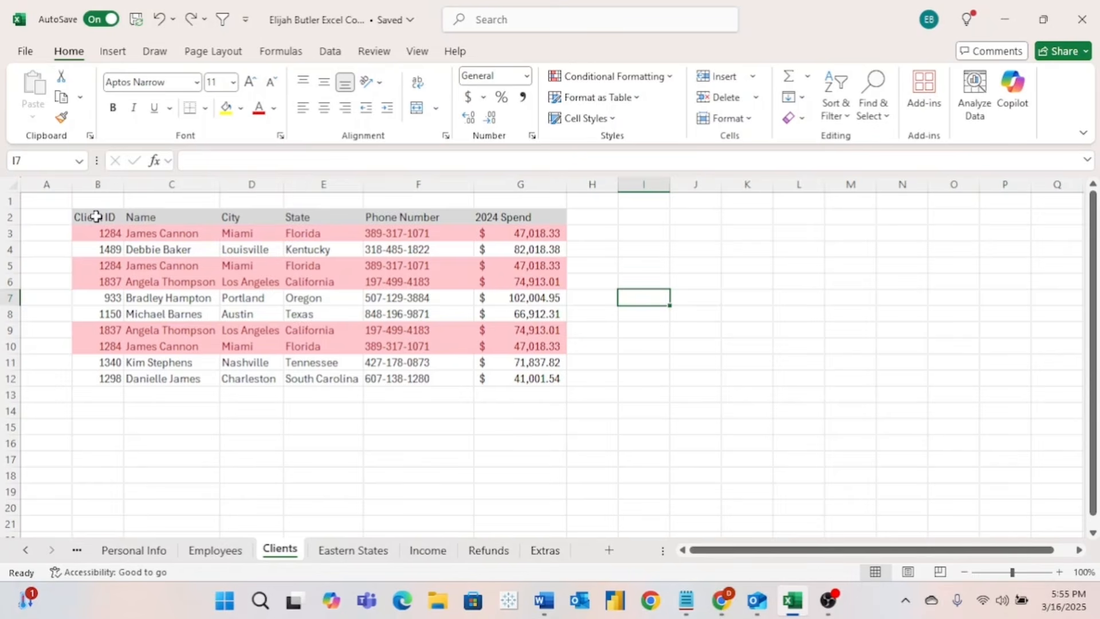
# - Run Remove Duplicates on B2:G12 across all columns, leaving seven unique clients
pyautogui.moveTo(96, 216); pyautogui.dragTo(517, 379)
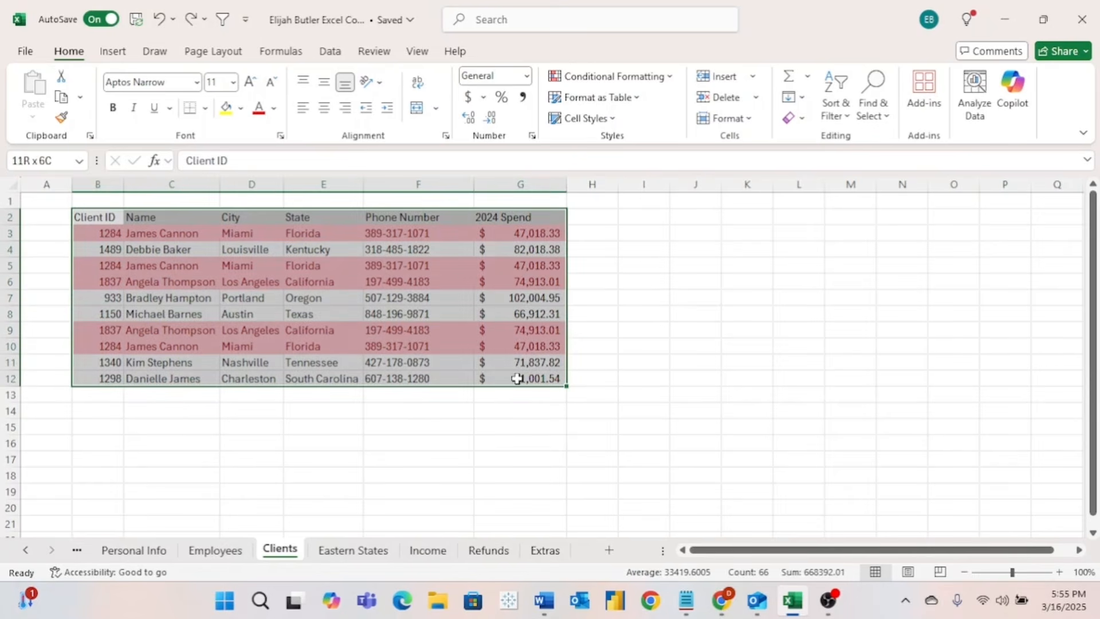
pyautogui.click(331, 51)
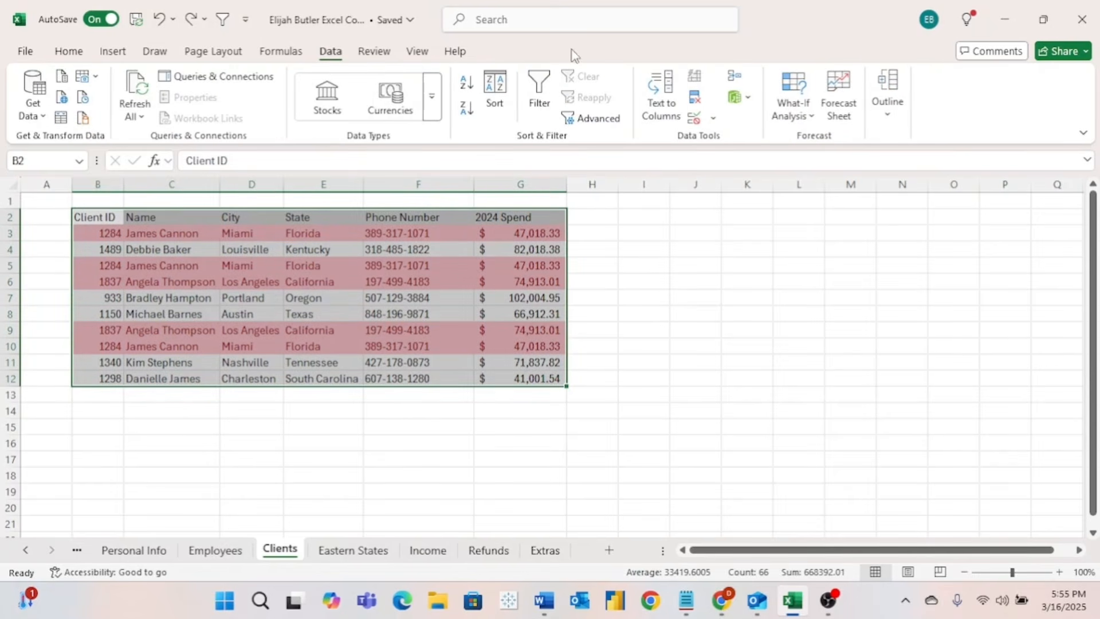
pyautogui.click(696, 100)
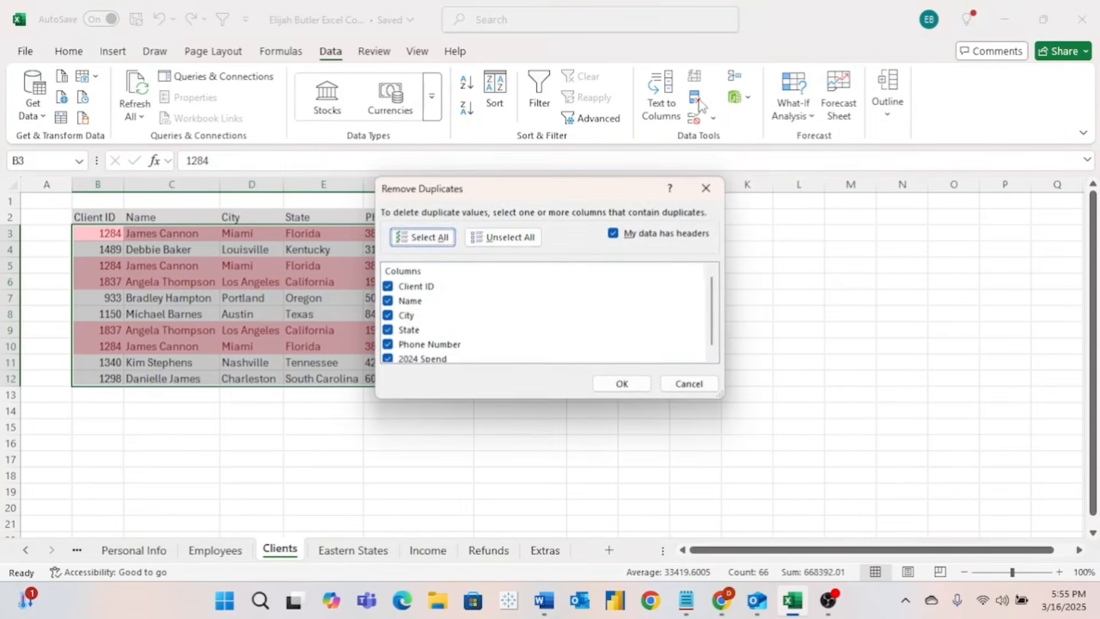
pyautogui.click(634, 383)
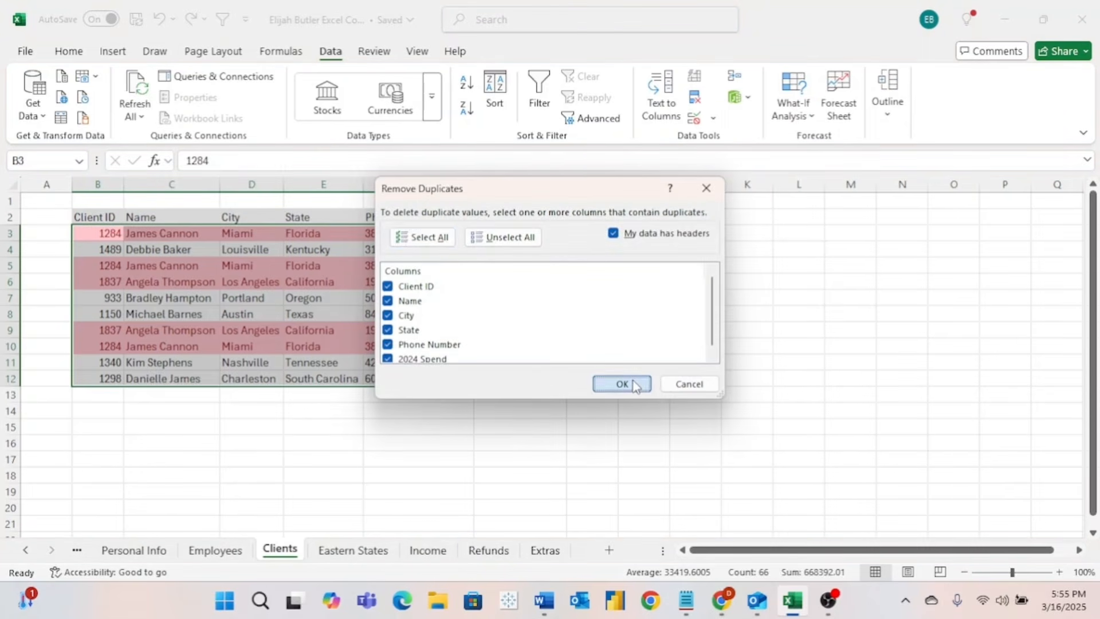
pyautogui.click(557, 342)
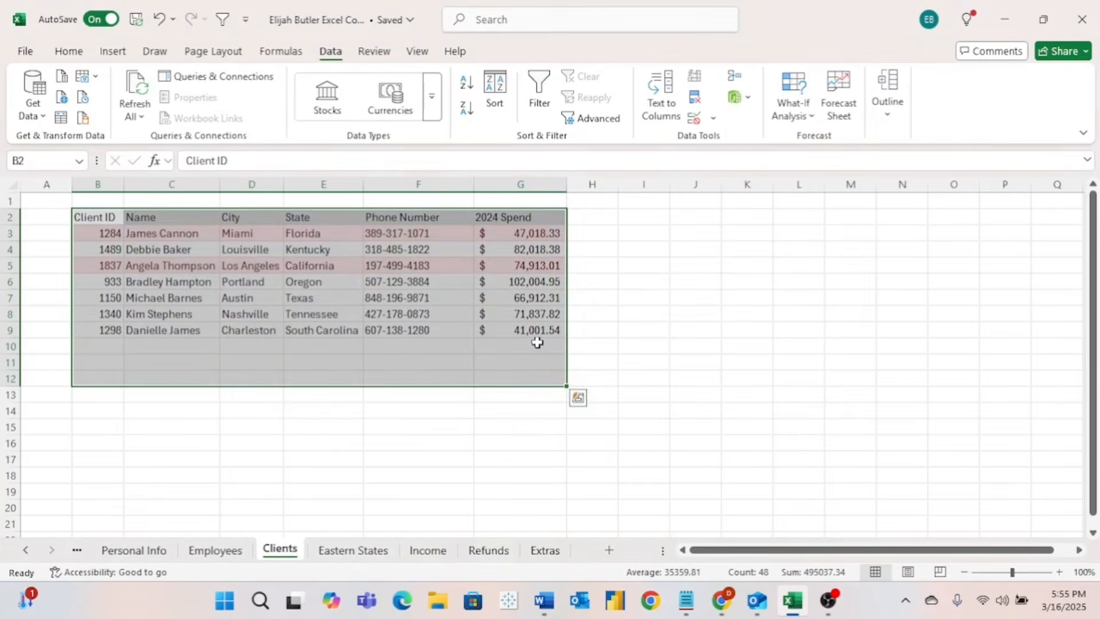
pyautogui.moveTo(105, 231); pyautogui.dragTo(115, 327)
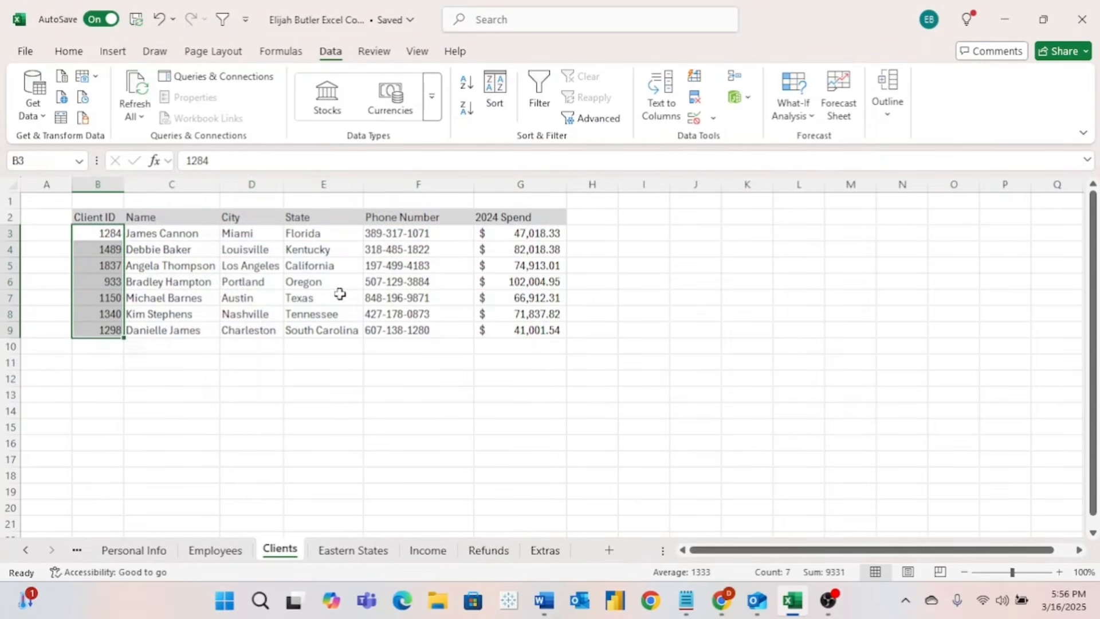
# - Turn on header filters and sort 2024 Spend from largest to smallest
pyautogui.click(622, 265)
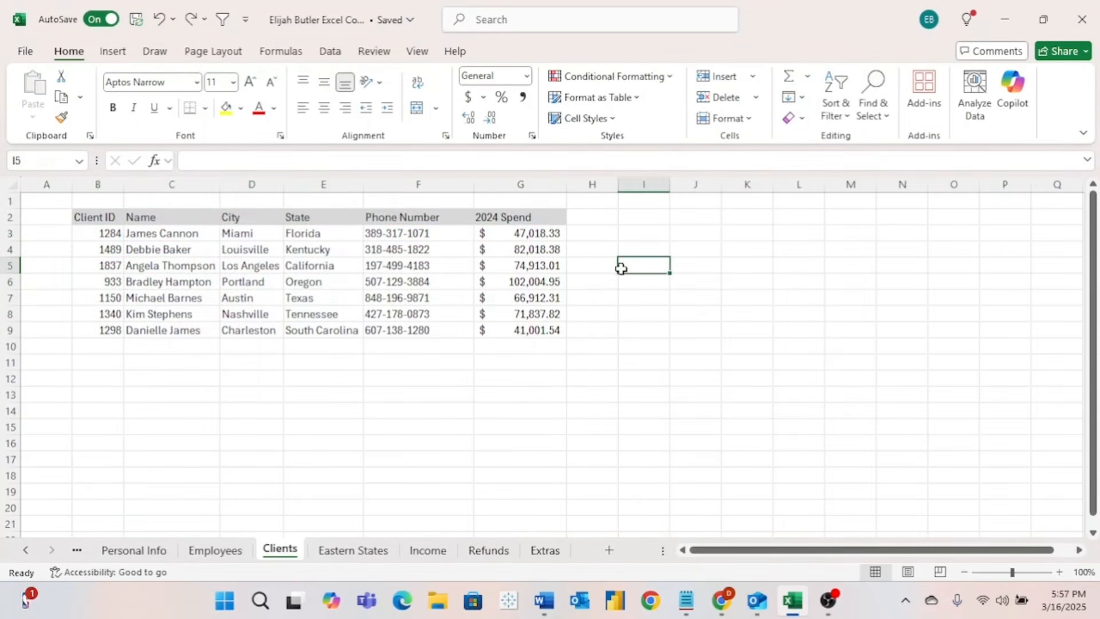
pyautogui.click(533, 217)
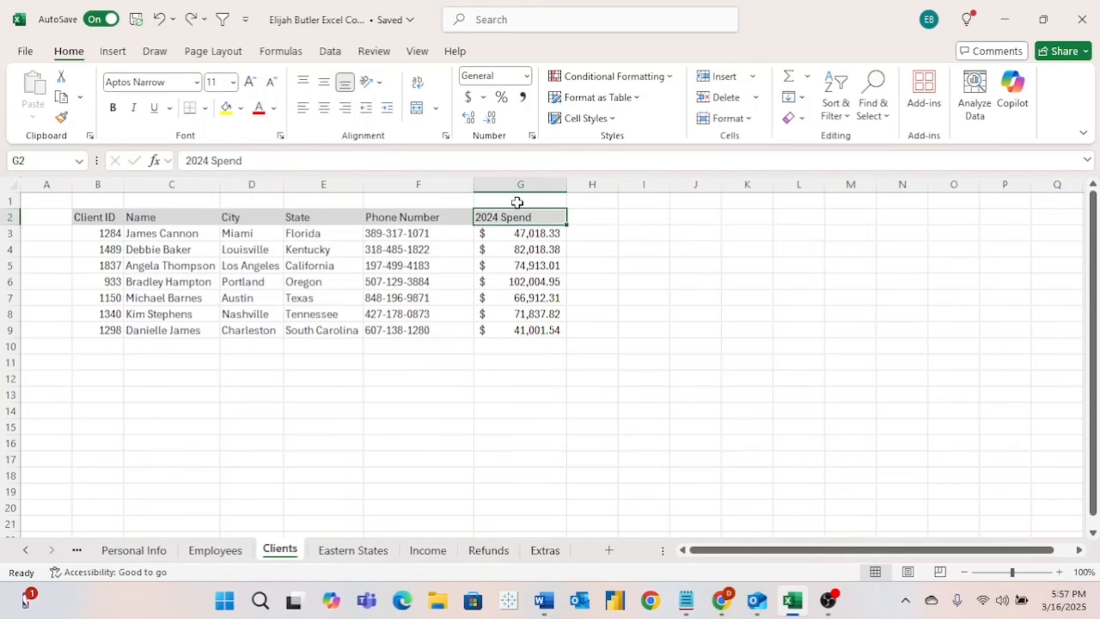
pyautogui.click(224, 22)
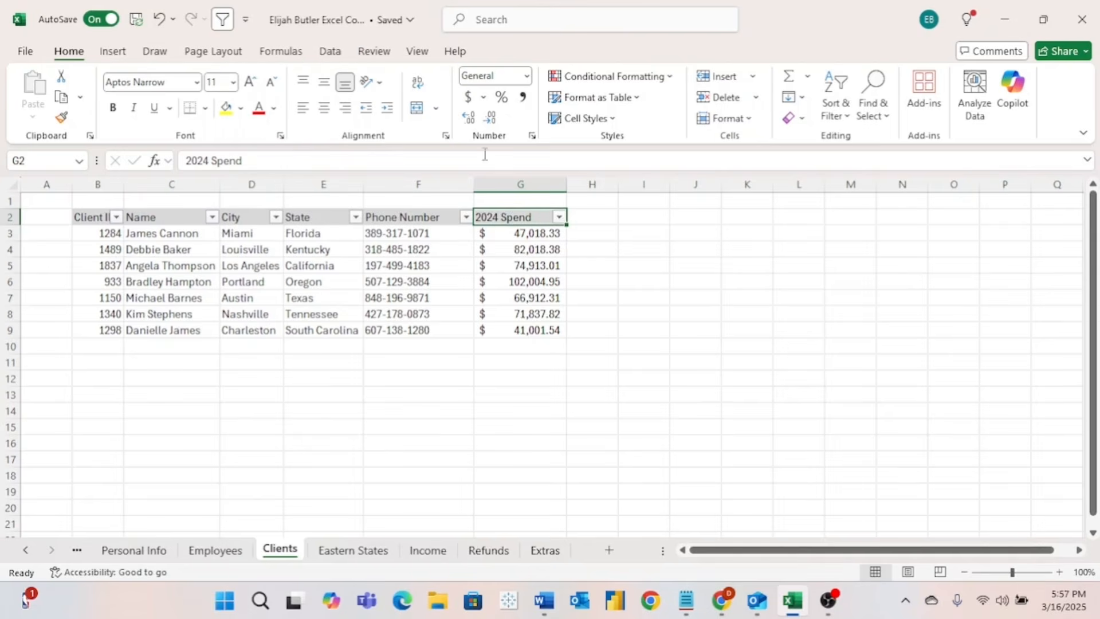
pyautogui.click(559, 216)
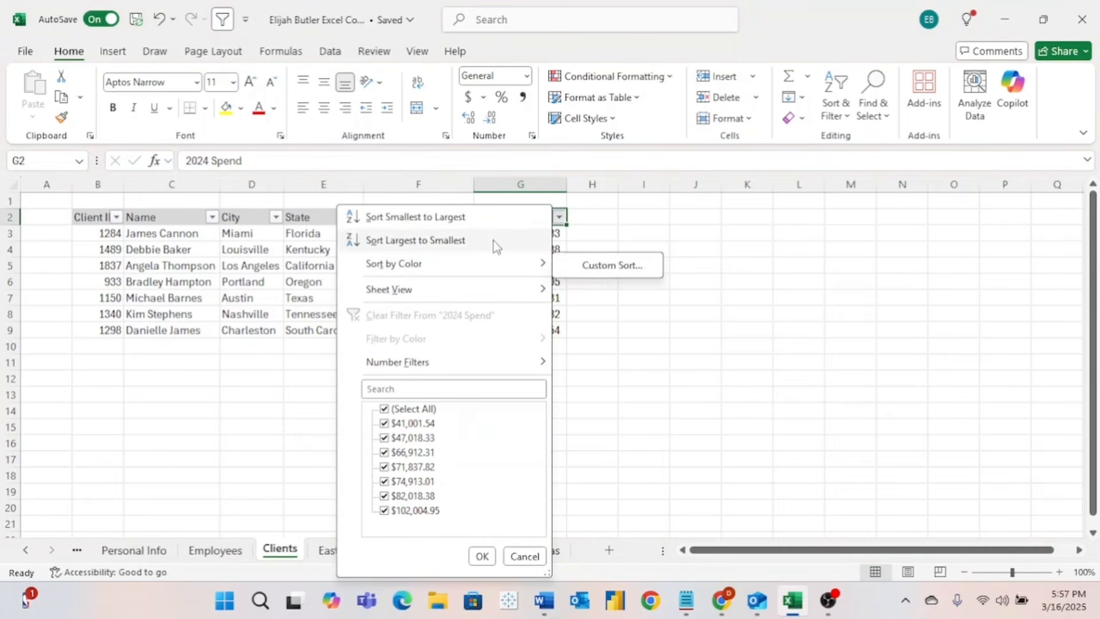
pyautogui.click(488, 240)
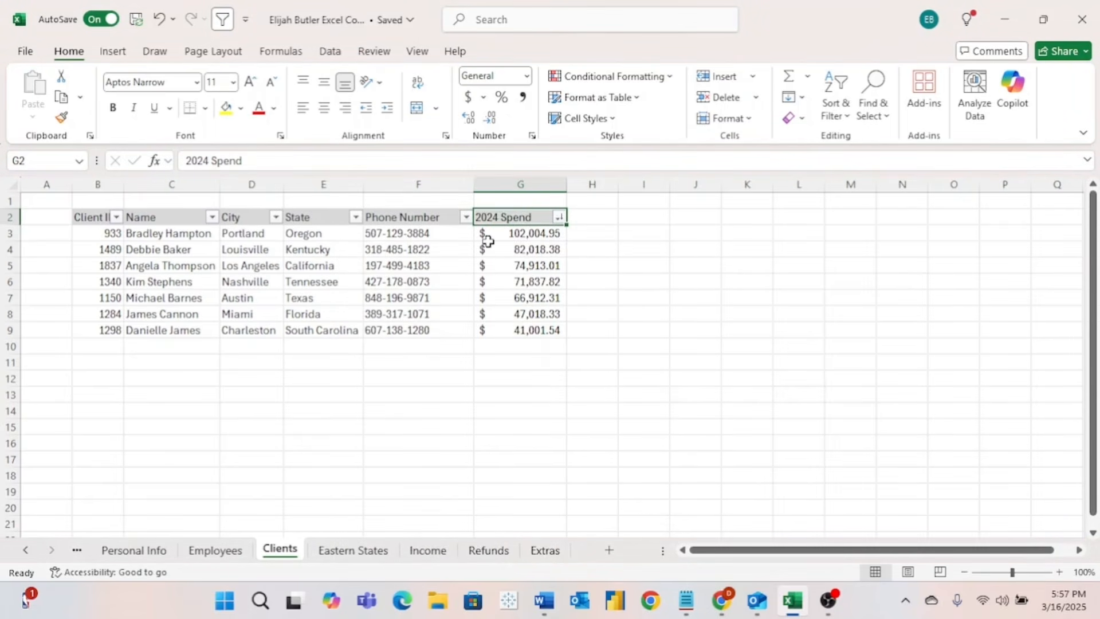
pyautogui.moveTo(545, 229); pyautogui.dragTo(546, 329)
# - Apply the Green-Yellow-Red Color Scale to G3:G9, then compare the top and bottom rows
pyautogui.click(655, 75)
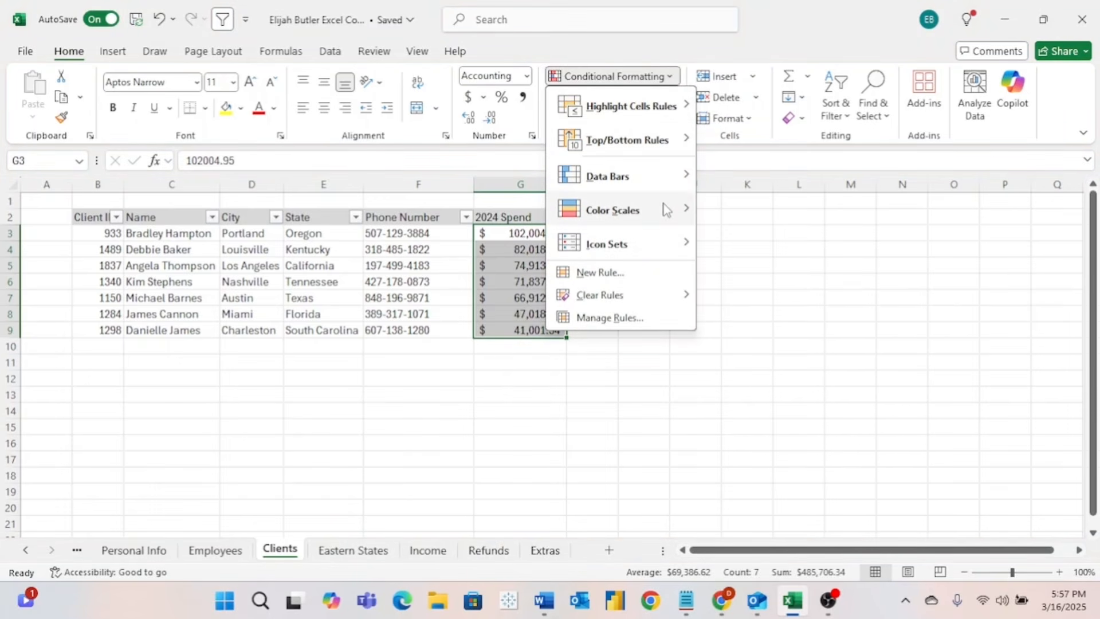
pyautogui.moveTo(666, 209)
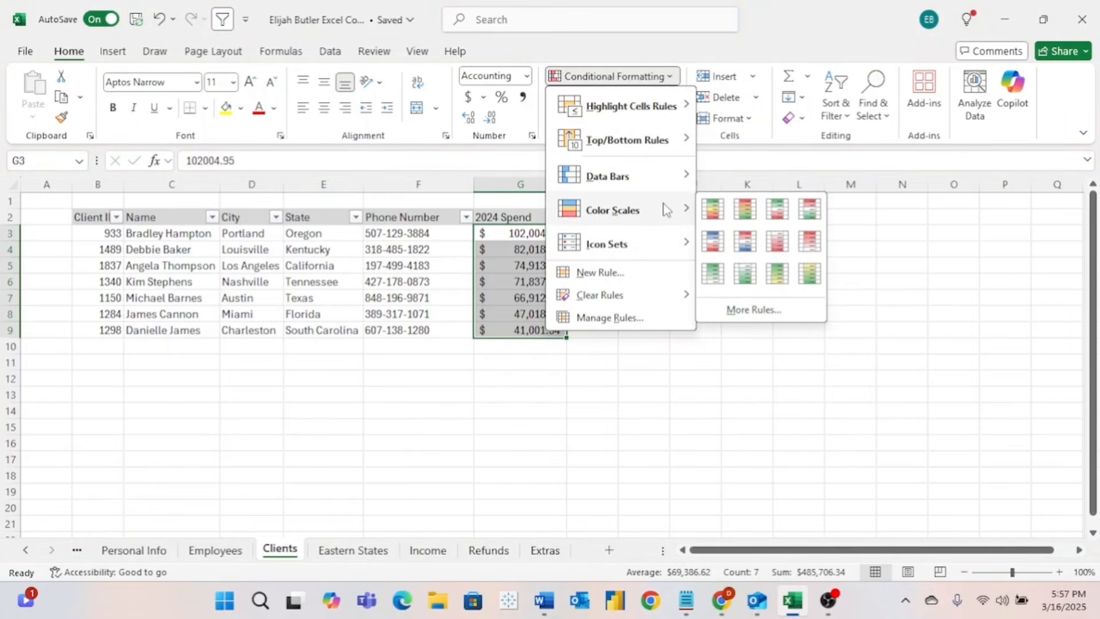
pyautogui.click(715, 220)
pyautogui.click(592, 314)
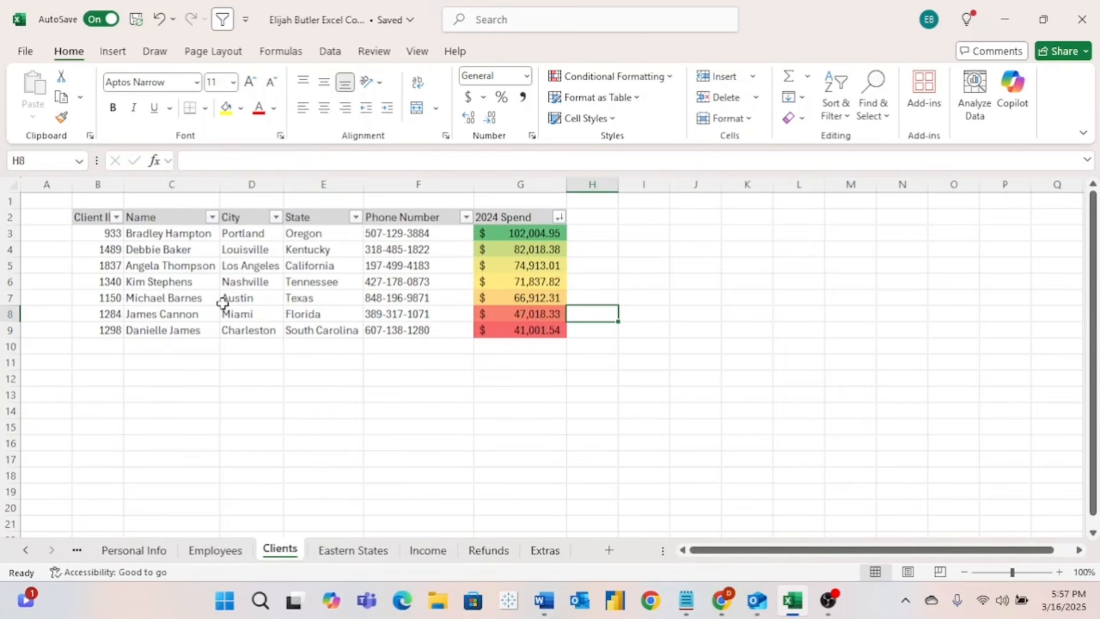
pyautogui.moveTo(100, 314); pyautogui.dragTo(525, 326)
pyautogui.click(108, 233)
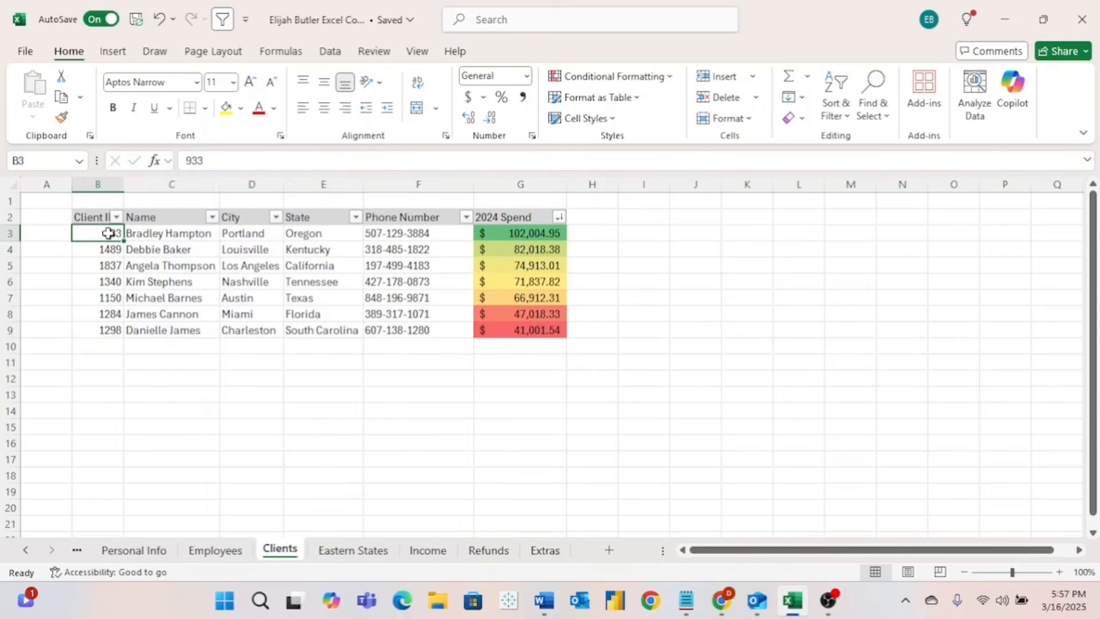
pyautogui.moveTo(108, 233); pyautogui.dragTo(525, 249)
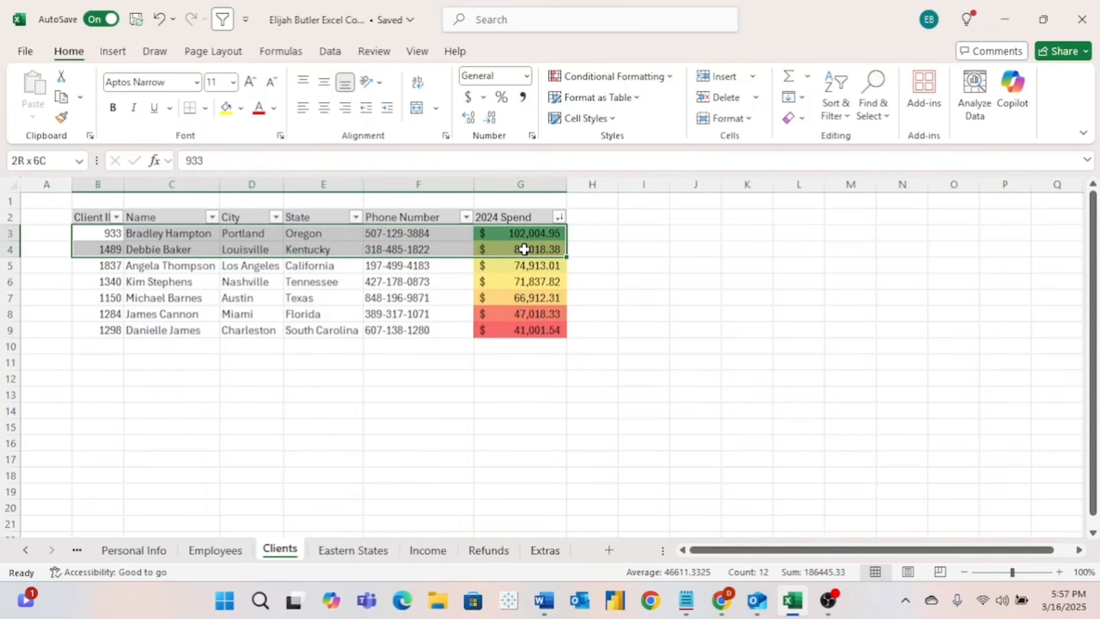
# - Undo the colour scale and apply Blue Gradient Fill data bars to G3:G9
pyautogui.click(625, 297)
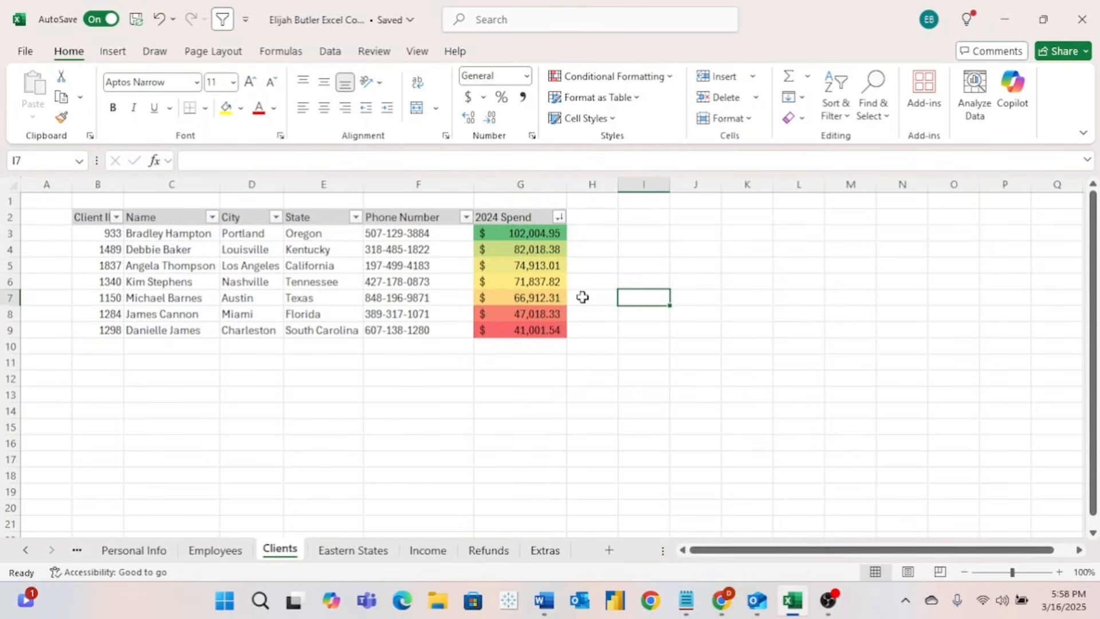
pyautogui.hotkey('ctrl', 'z')
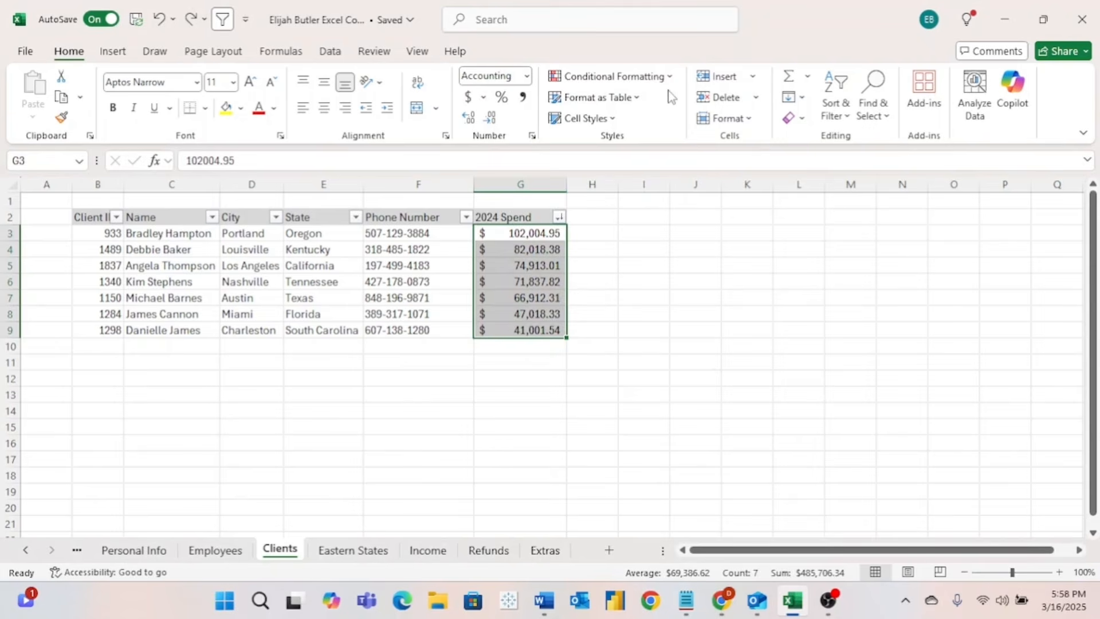
pyautogui.click(672, 80)
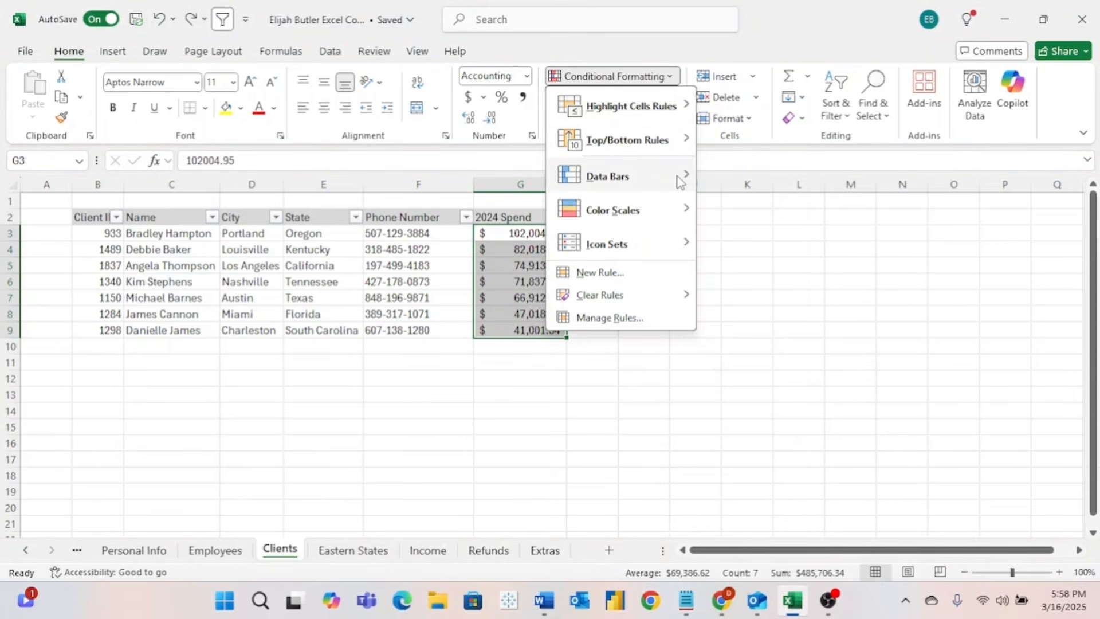
pyautogui.moveTo(680, 182)
pyautogui.click(713, 201)
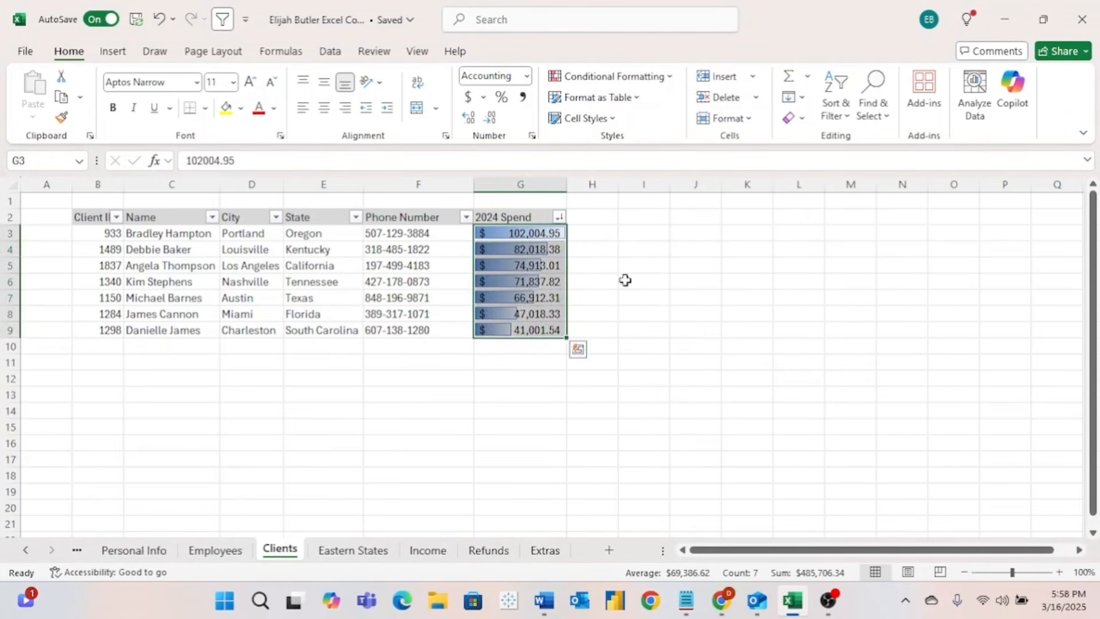
pyautogui.click(613, 281)
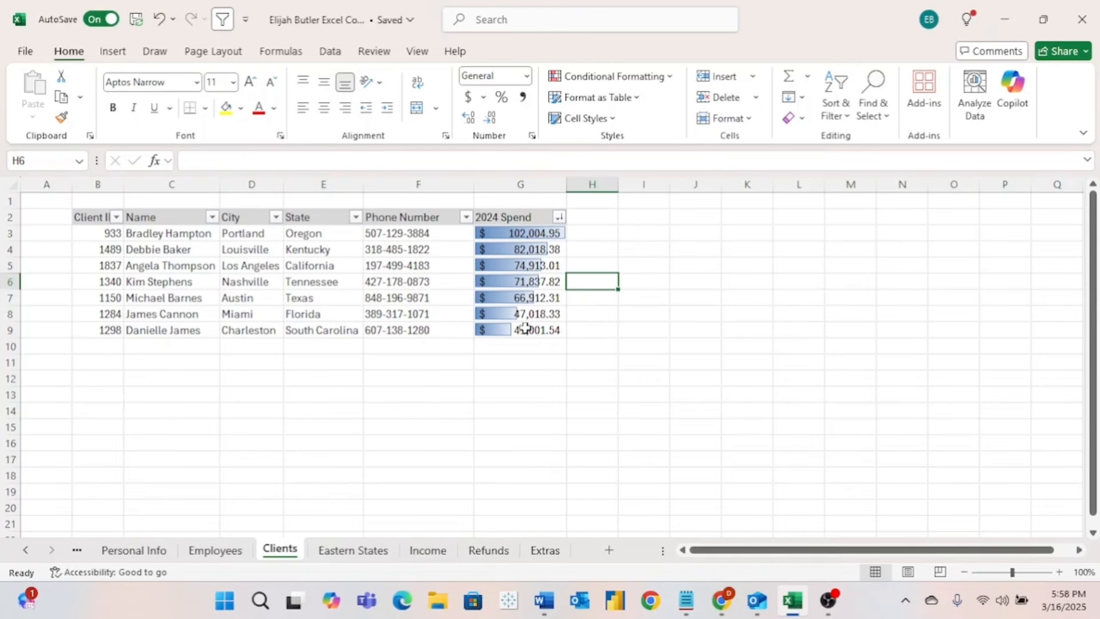
pyautogui.click(555, 232)
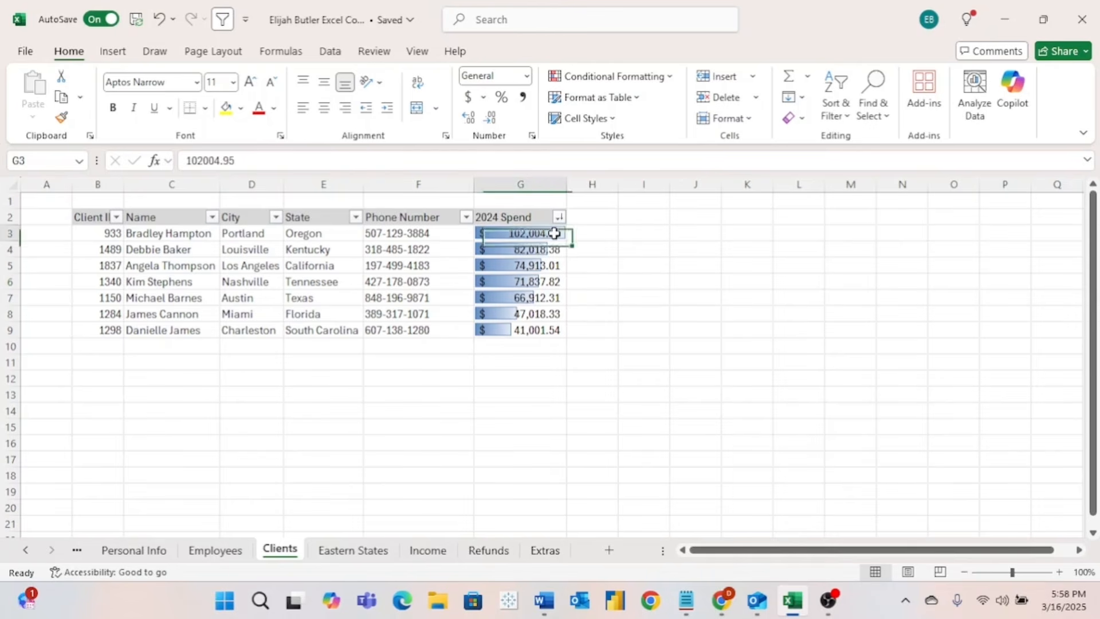
pyautogui.click(543, 330)
# - Apply the 3 Arrows (Colored) icon set to the 2024 Spend values G3:G9
pyautogui.keyDown('shift'); pyautogui.click(543, 329); pyautogui.keyUp('shift')
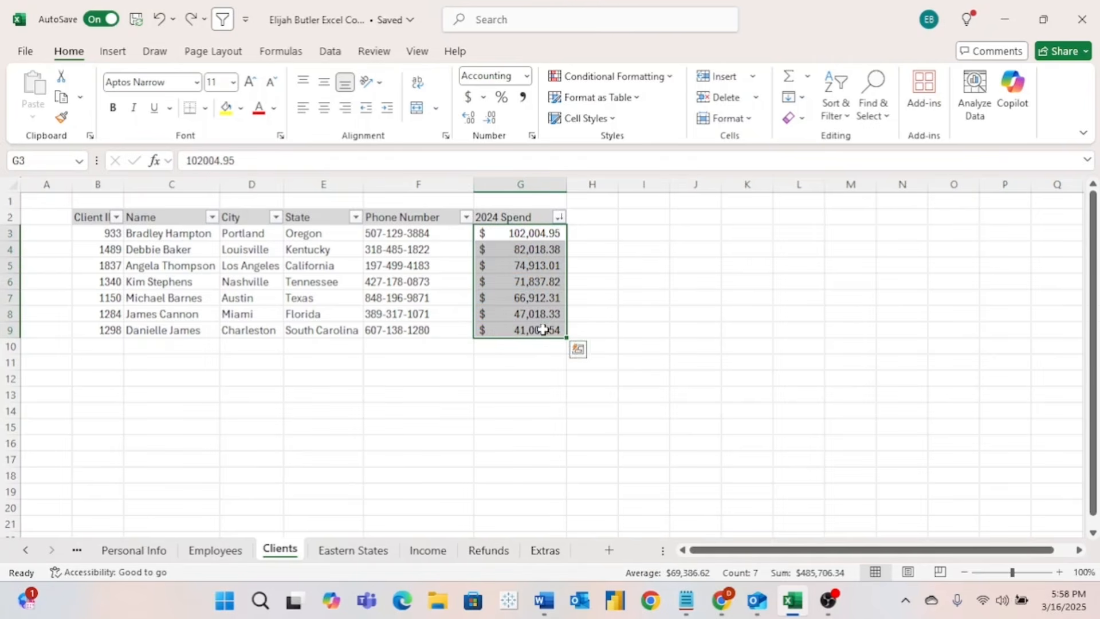
pyautogui.click(672, 76)
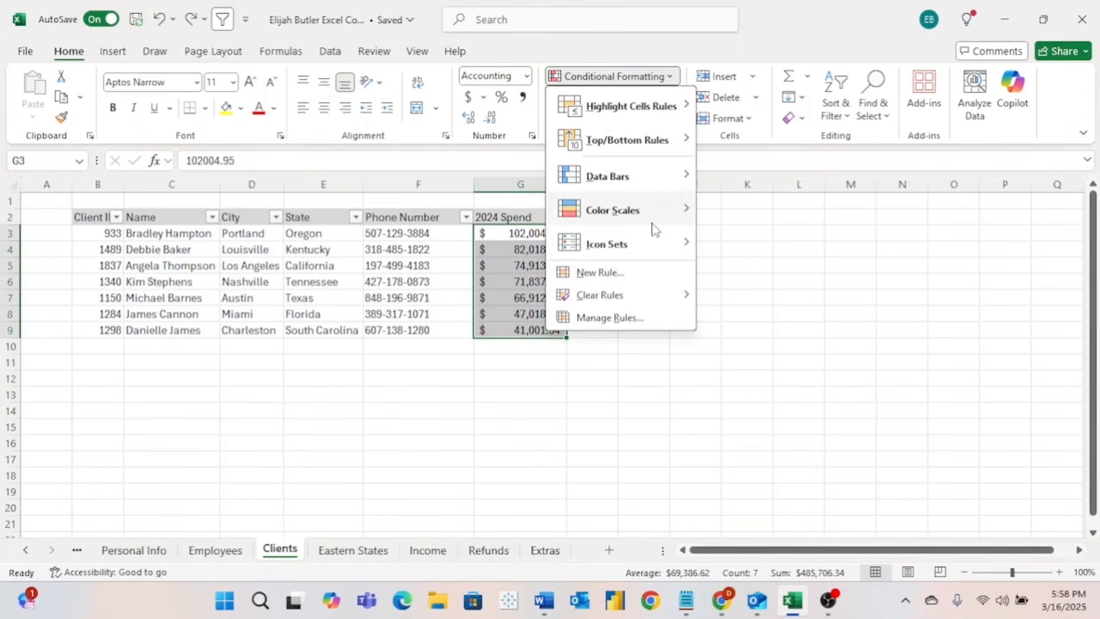
pyautogui.moveTo(654, 246)
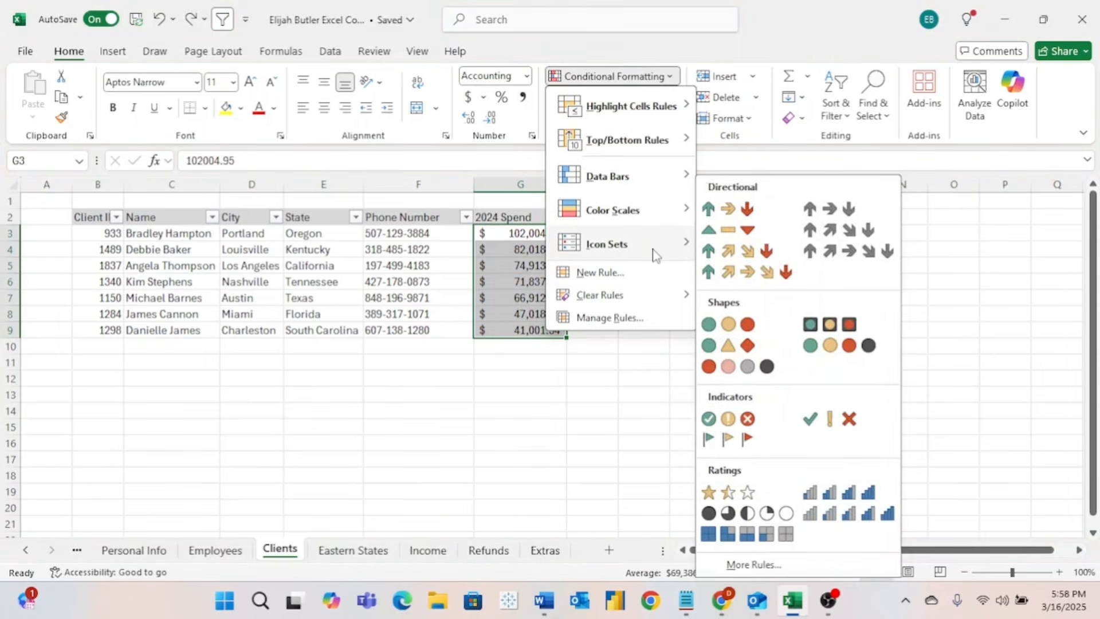
pyautogui.click(730, 212)
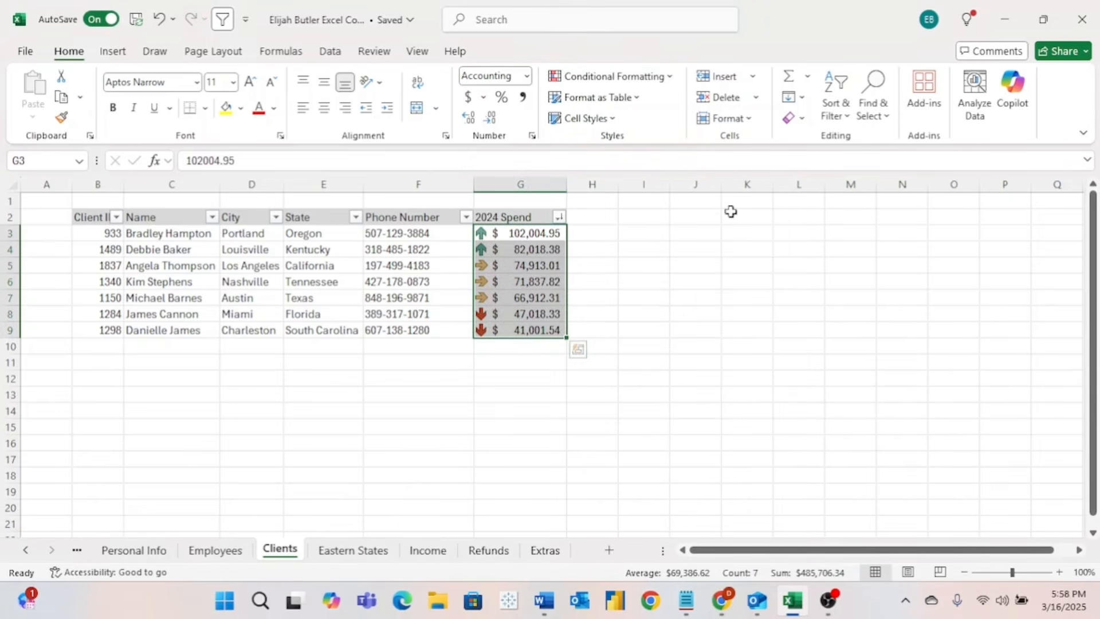
pyautogui.click(579, 252)
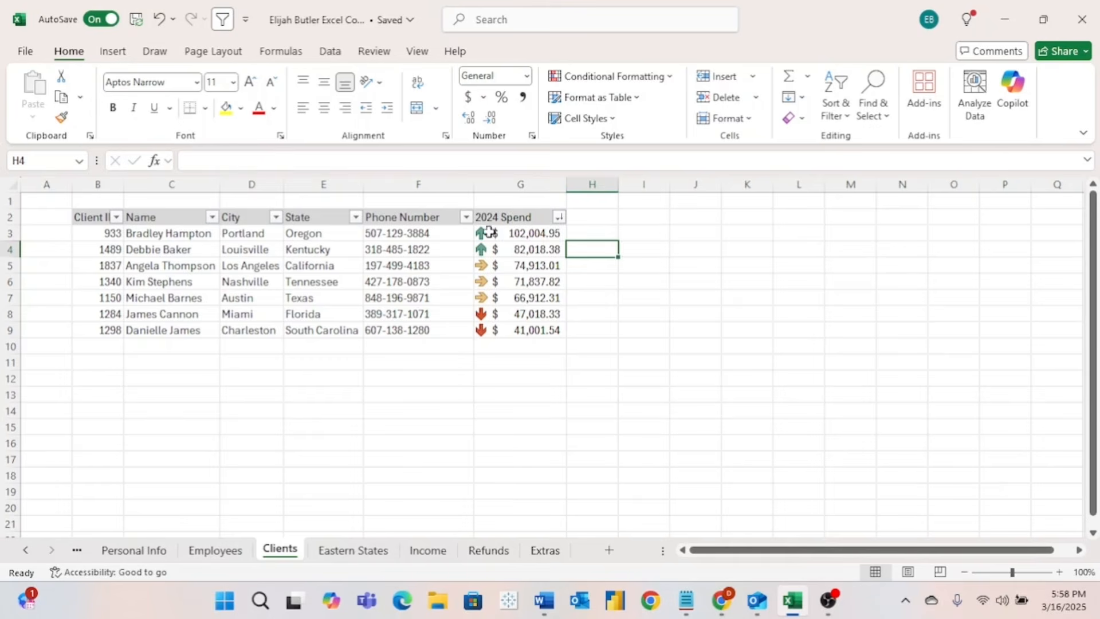
pyautogui.click(518, 234)
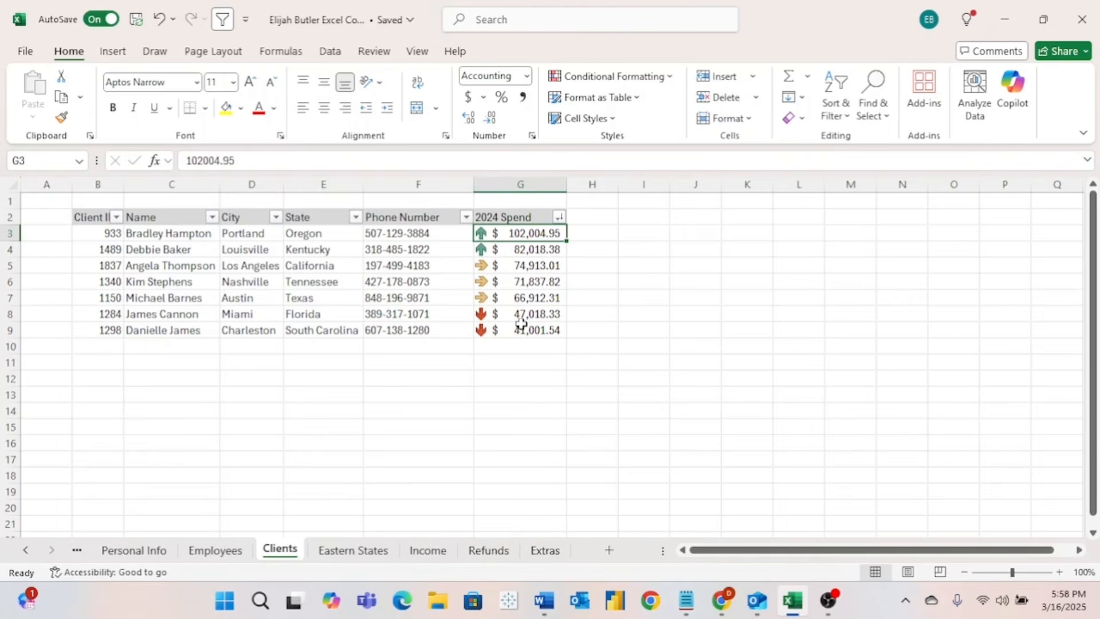
# - Apply a Bottom 40% rule with light red fill and dark red text to G3:G9
pyautogui.click(562, 195)
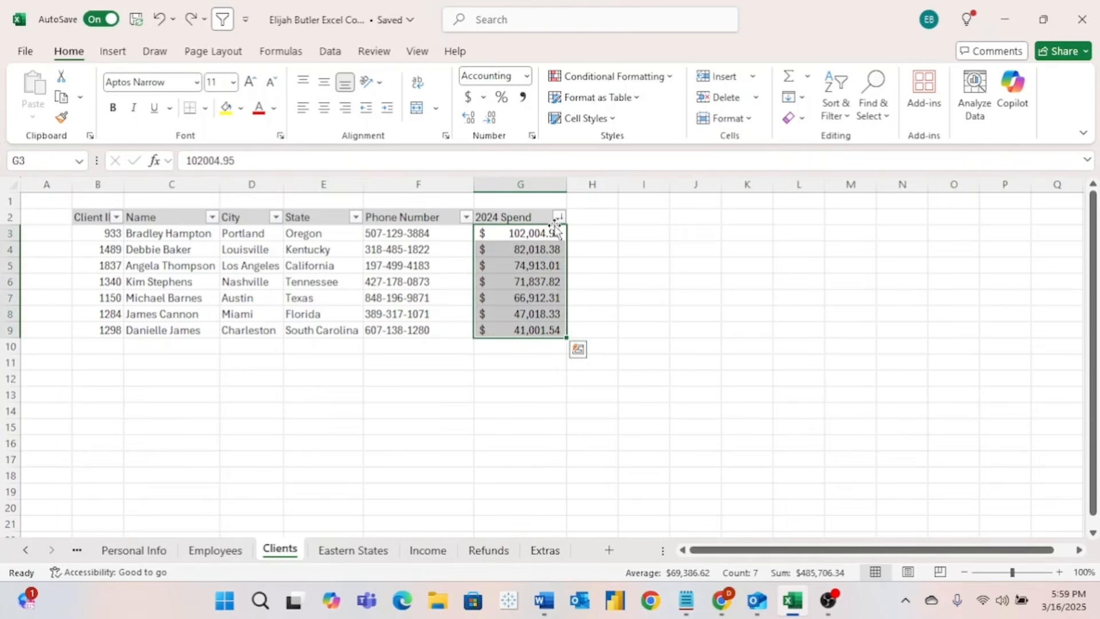
pyautogui.click(665, 79)
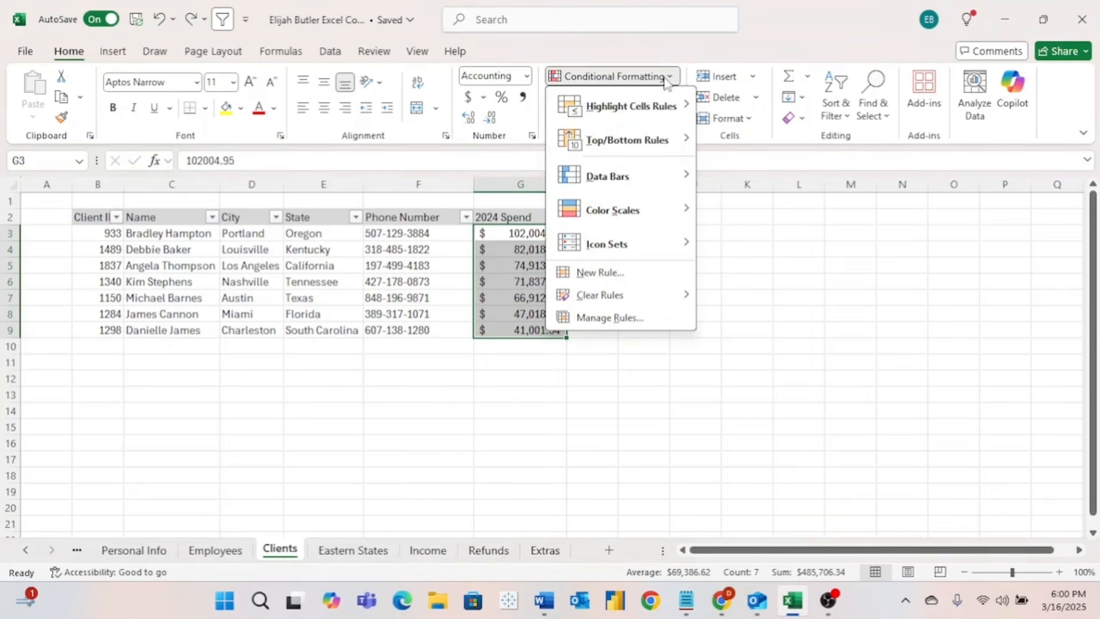
pyautogui.moveTo(657, 148)
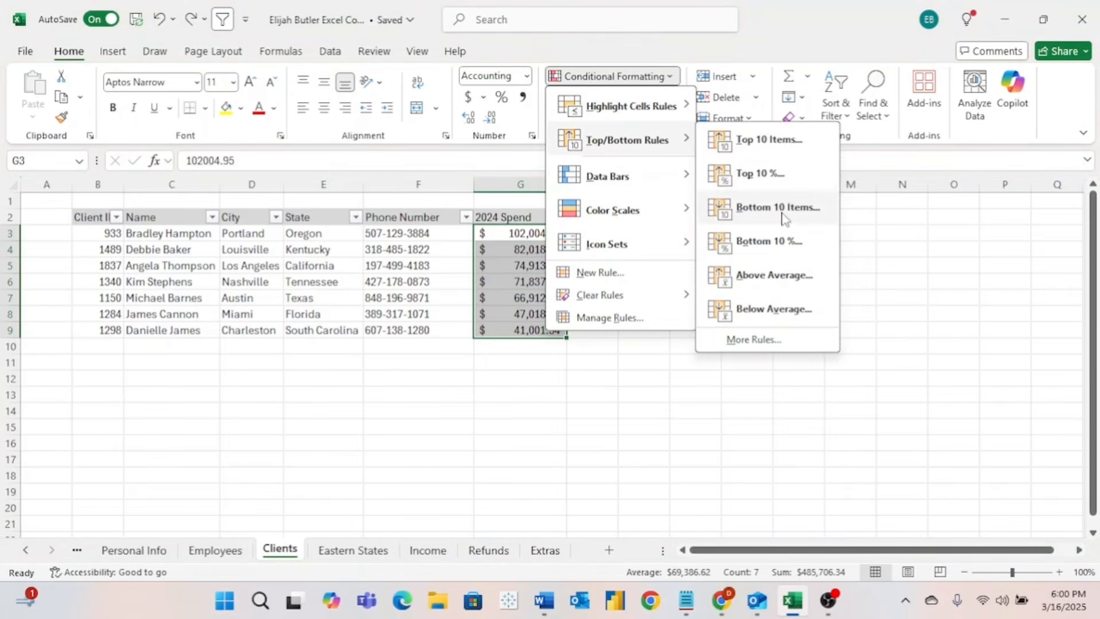
pyautogui.click(797, 242)
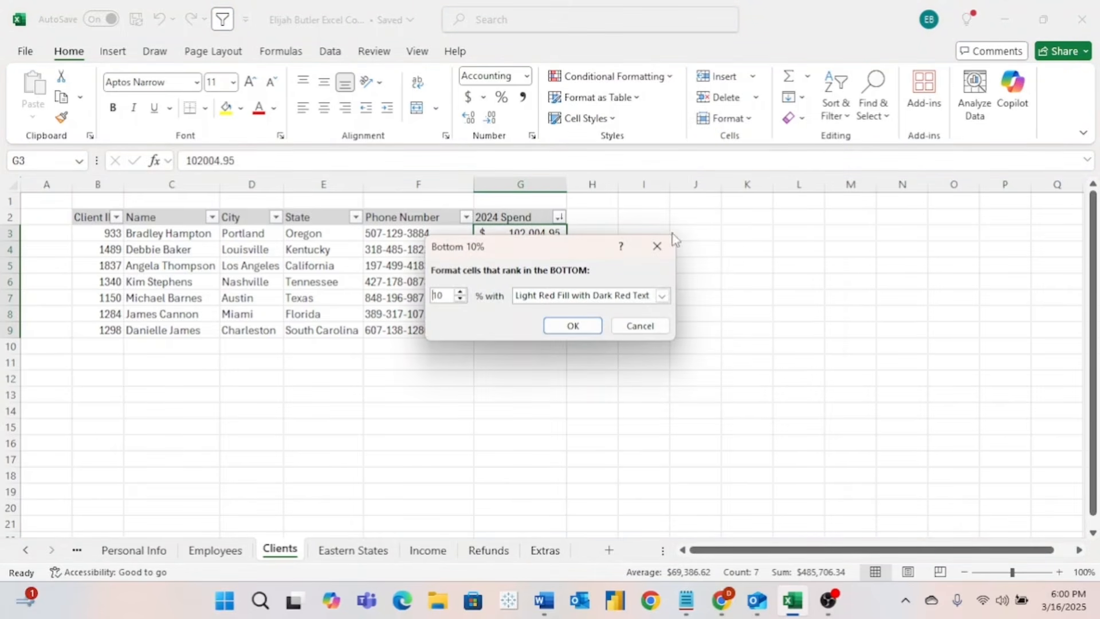
pyautogui.click(446, 296)
pyautogui.moveTo(445, 296); pyautogui.dragTo(427, 295)
pyautogui.write('40')
pyautogui.click(576, 326)
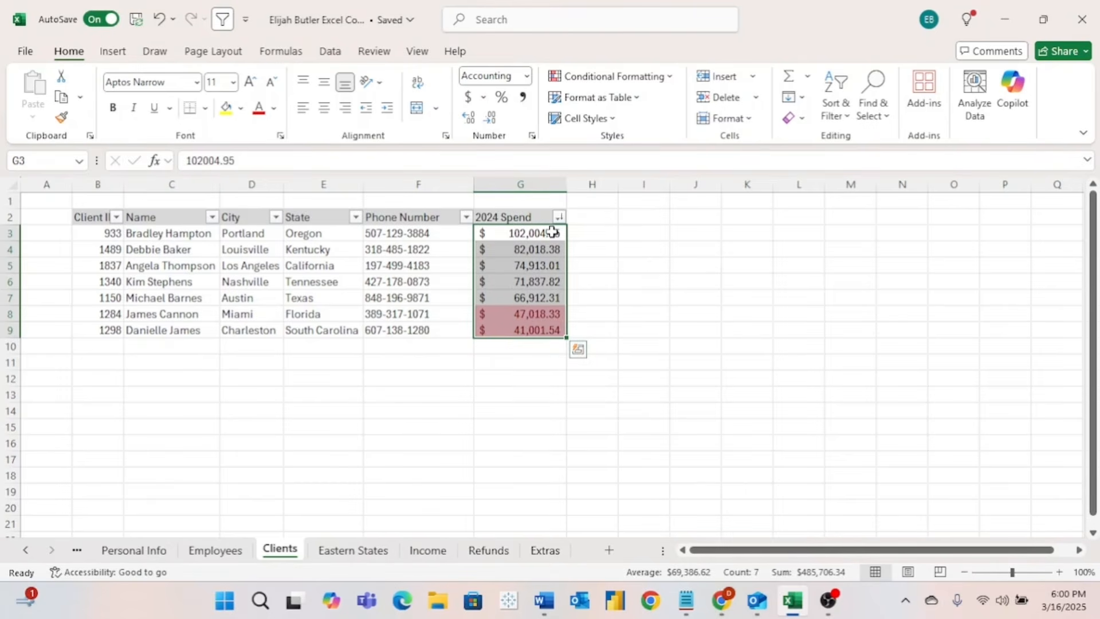
# - Bring up the Conditional Formatting Highlight Cells Rules options for the 2024 Spend values
pyautogui.click(647, 77)
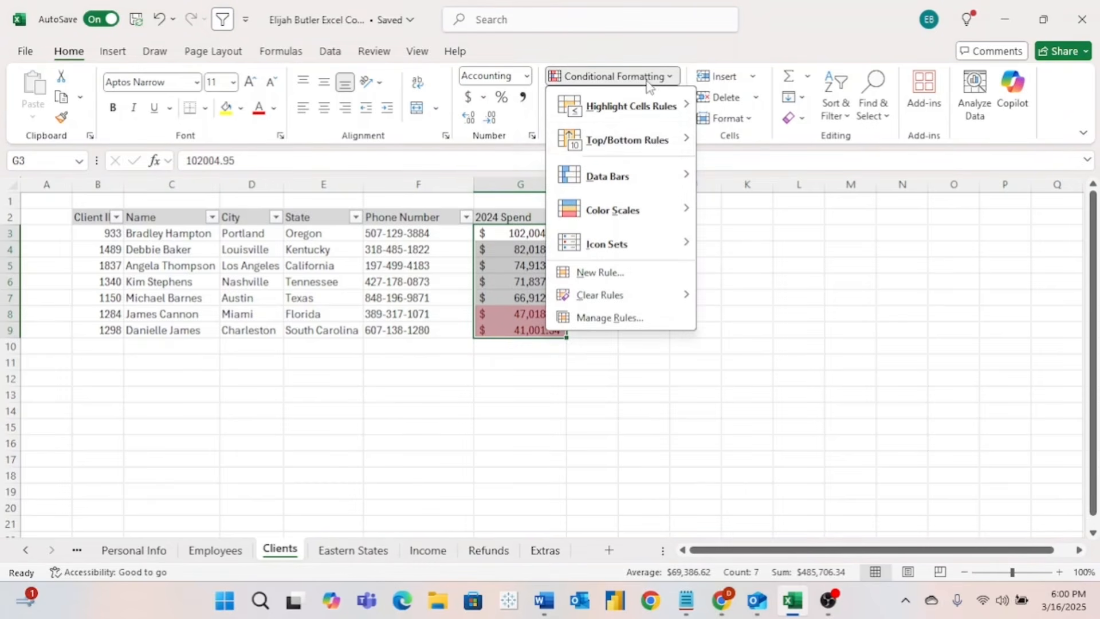
pyautogui.moveTo(650, 144)
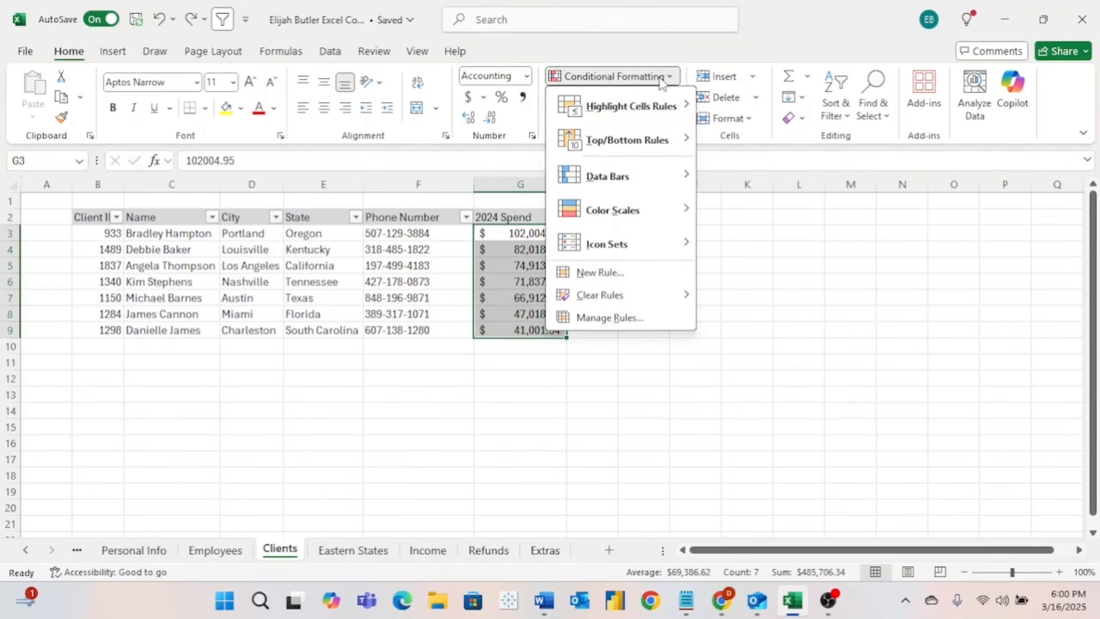
pyautogui.moveTo(663, 109)
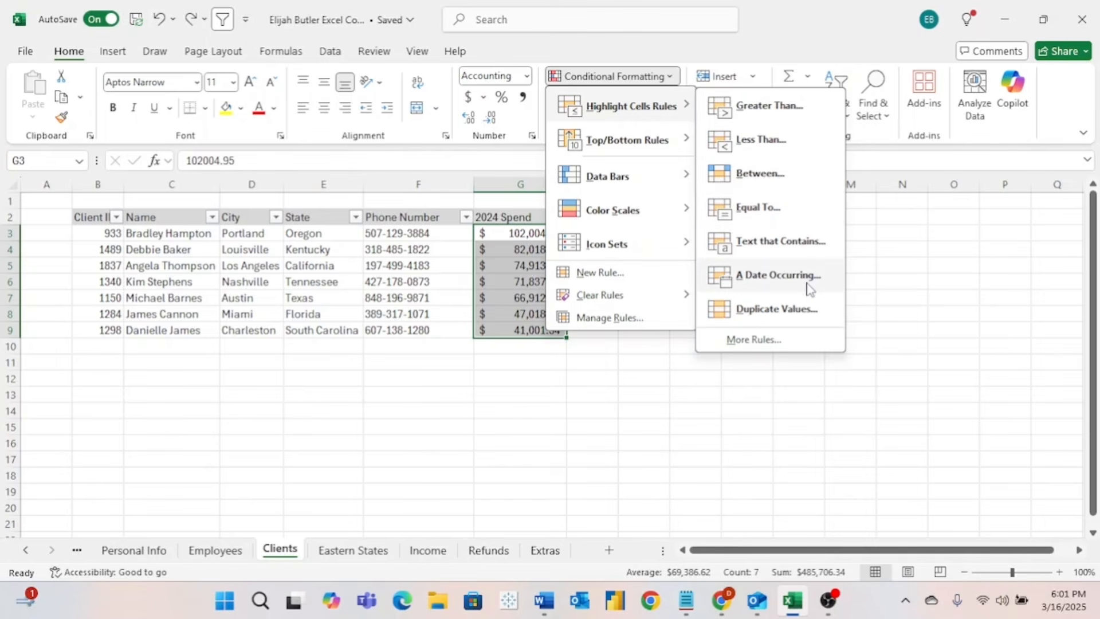
# - Add a Between rule from 50,000 to 80,000 with Light Red Fill and Dark Red Text
pyautogui.click(759, 173)
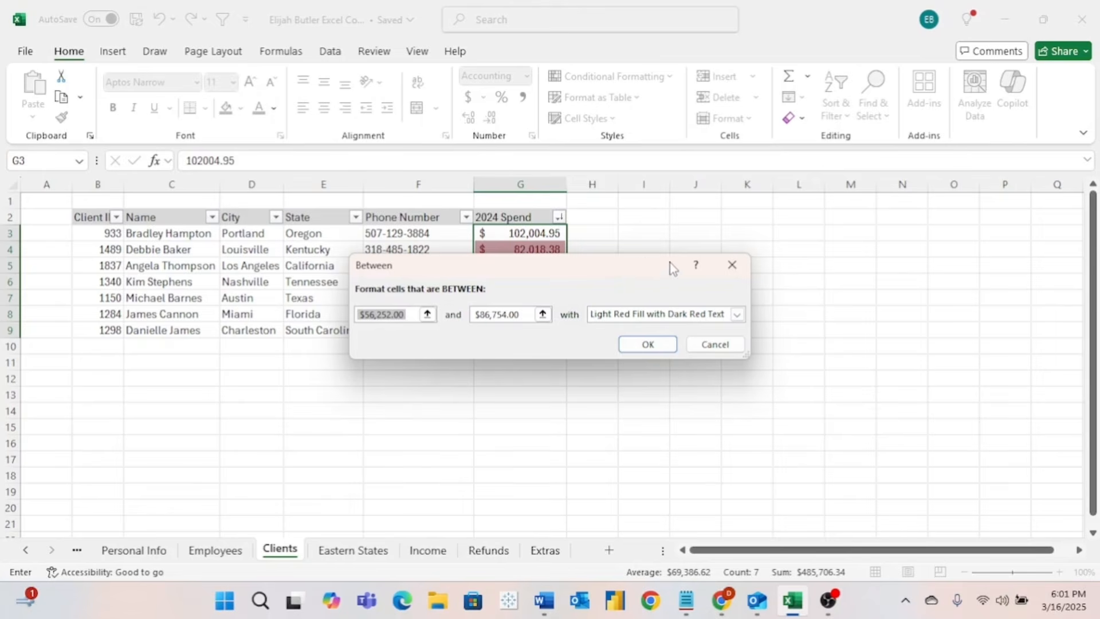
pyautogui.write('50,000')
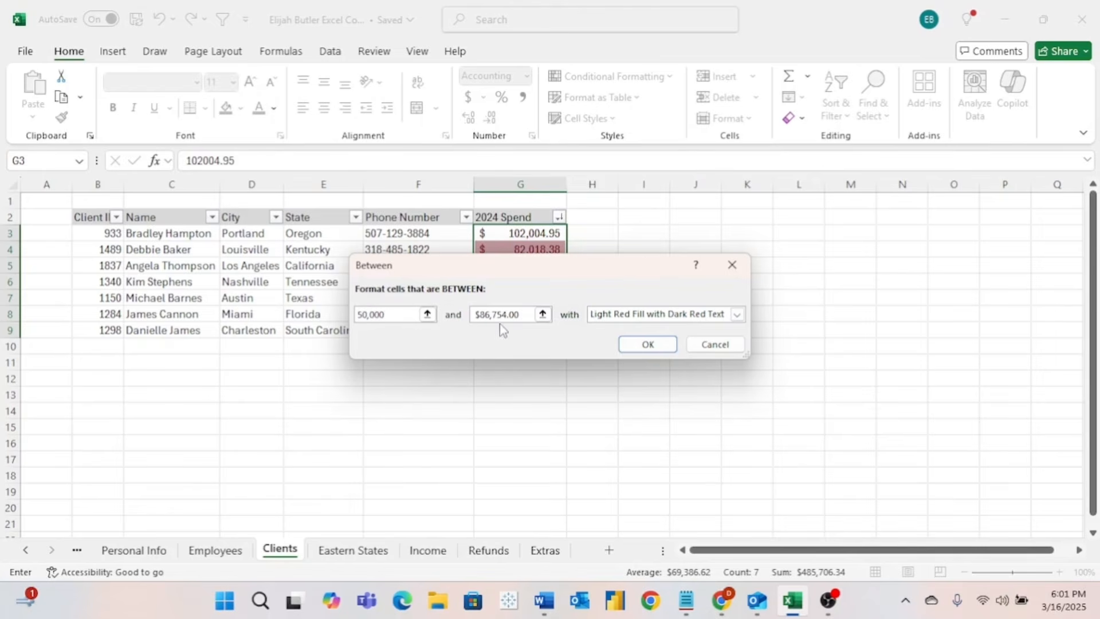
pyautogui.moveTo(523, 315); pyautogui.dragTo(456, 321)
pyautogui.write('80000')
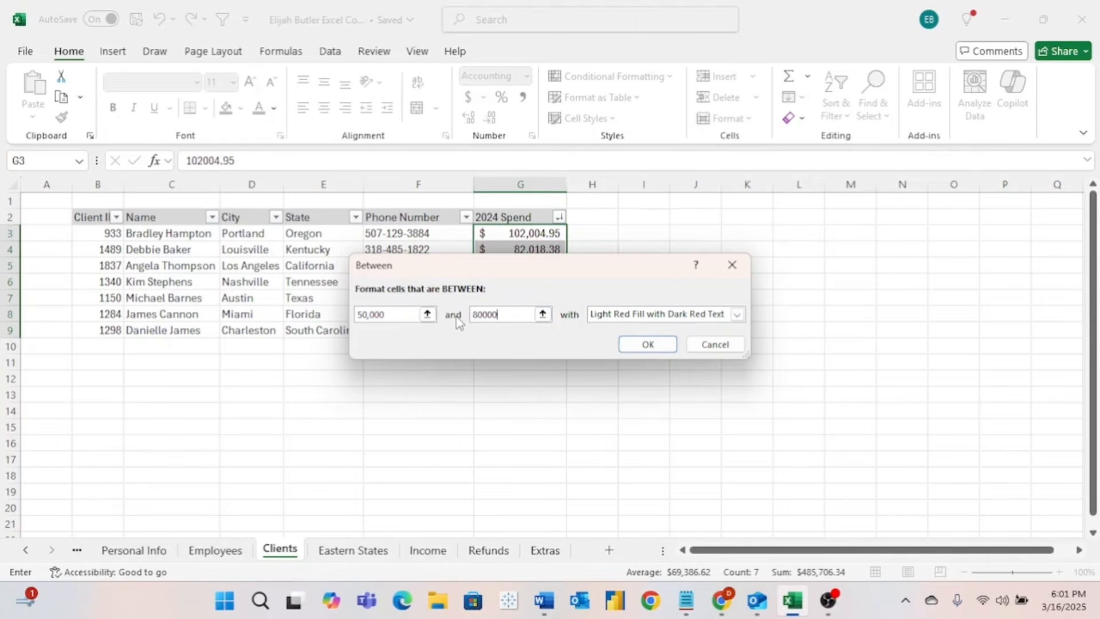
pyautogui.click(660, 349)
# - Check the shaded spend cells, then select all 2024 Spend values G3:G9
pyautogui.click(606, 324)
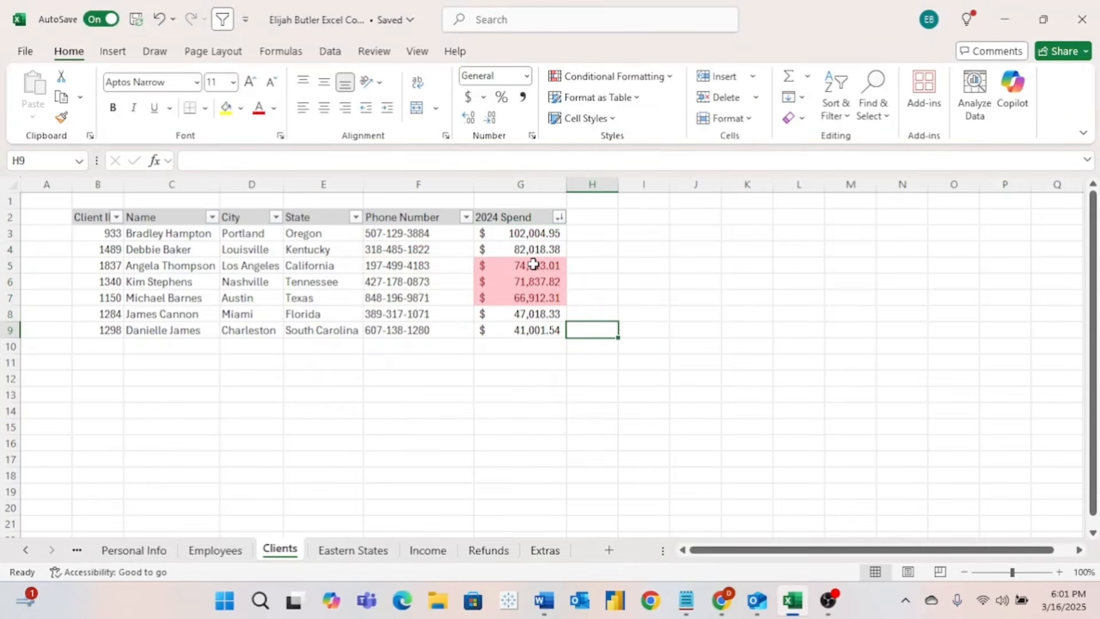
pyautogui.moveTo(536, 266); pyautogui.dragTo(542, 298)
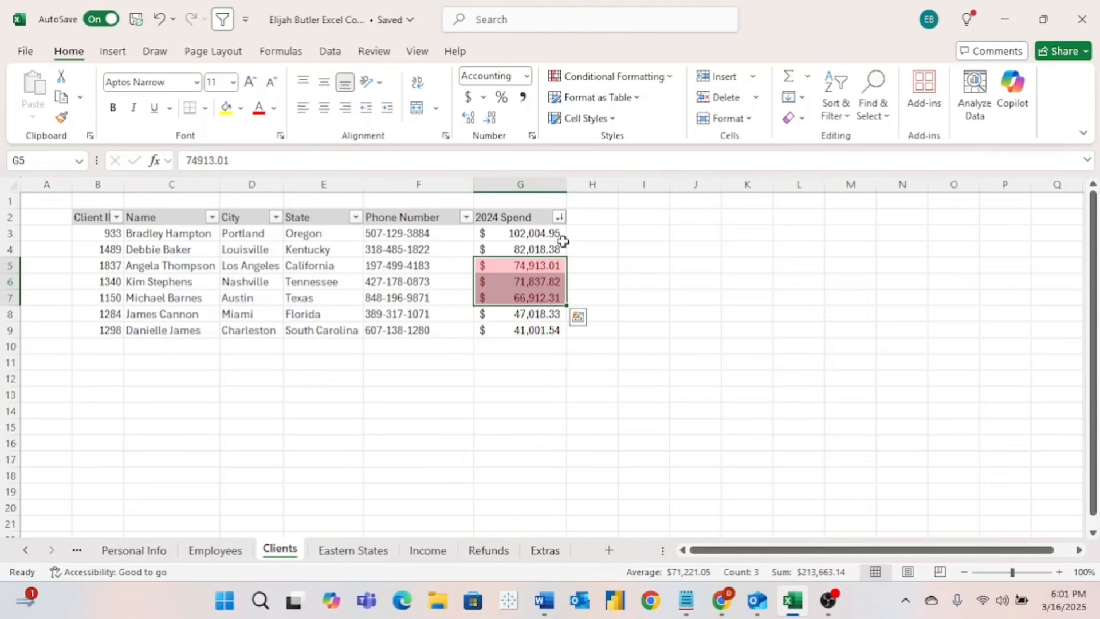
pyautogui.moveTo(527, 230); pyautogui.dragTo(531, 332)
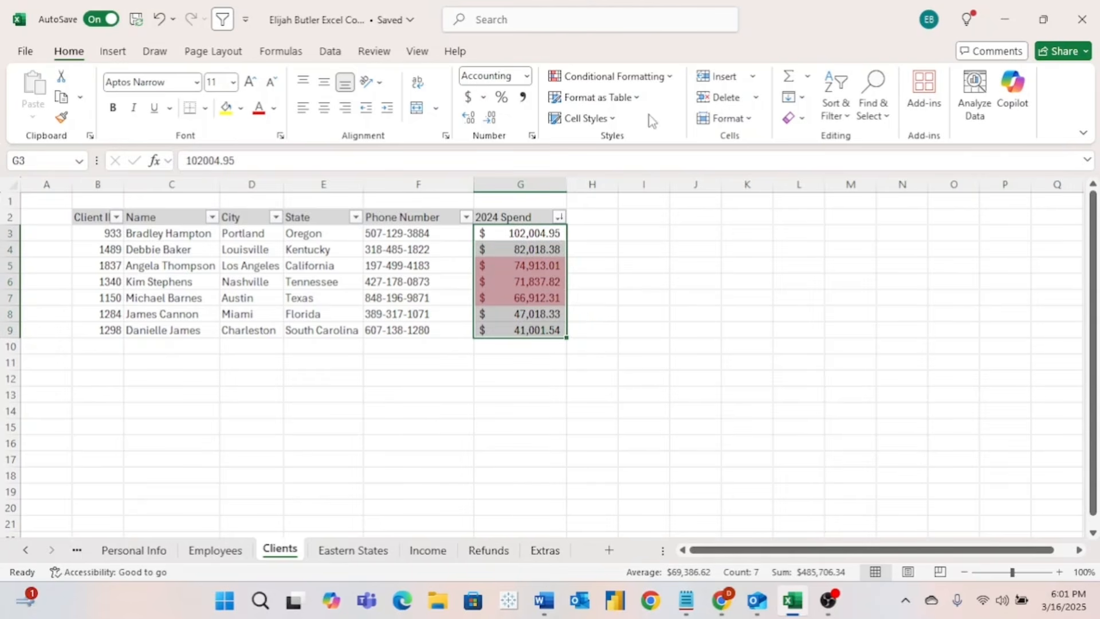
# - Add a Greater Than 80 rule with Yellow Fill and Dark Yellow Text to the 2024 Spend values
pyautogui.click(608, 76)
pyautogui.moveTo(628, 178)
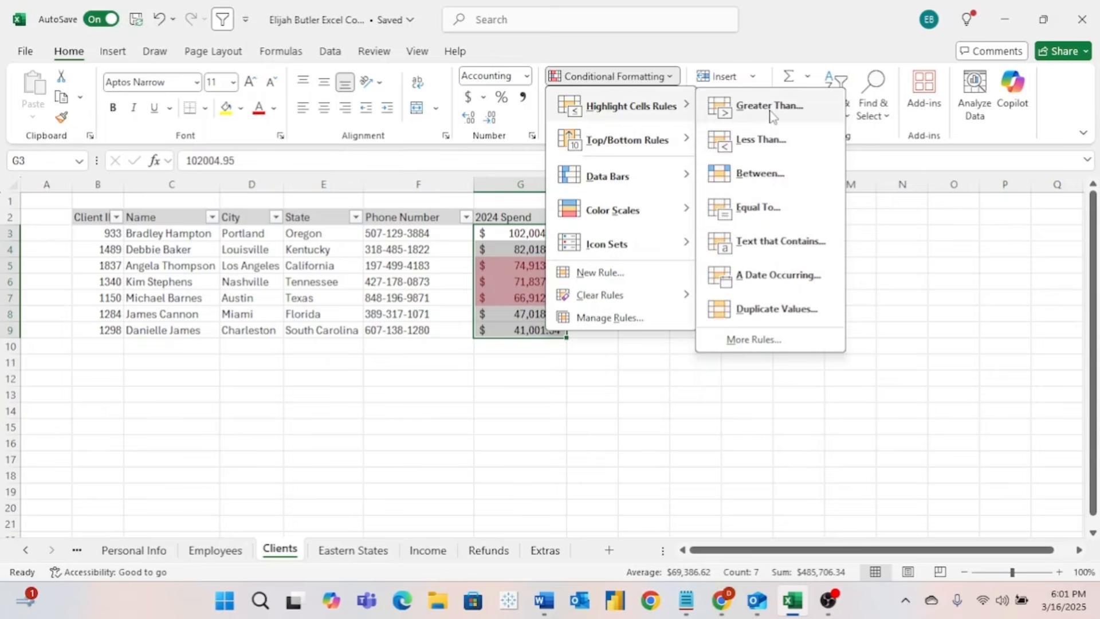
pyautogui.click(770, 109)
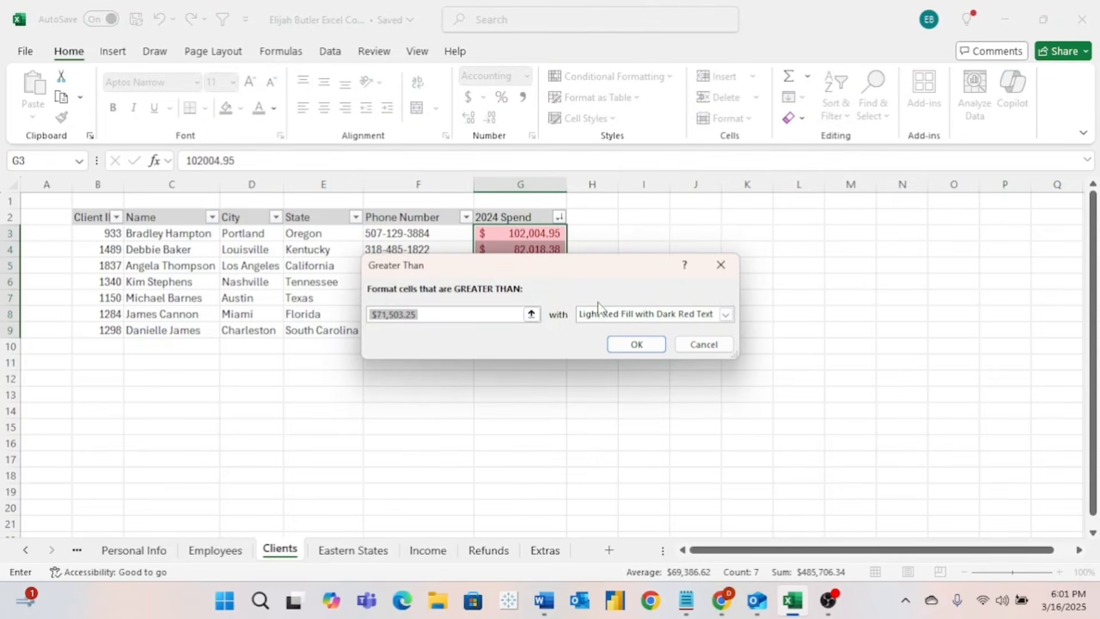
pyautogui.write('80000')
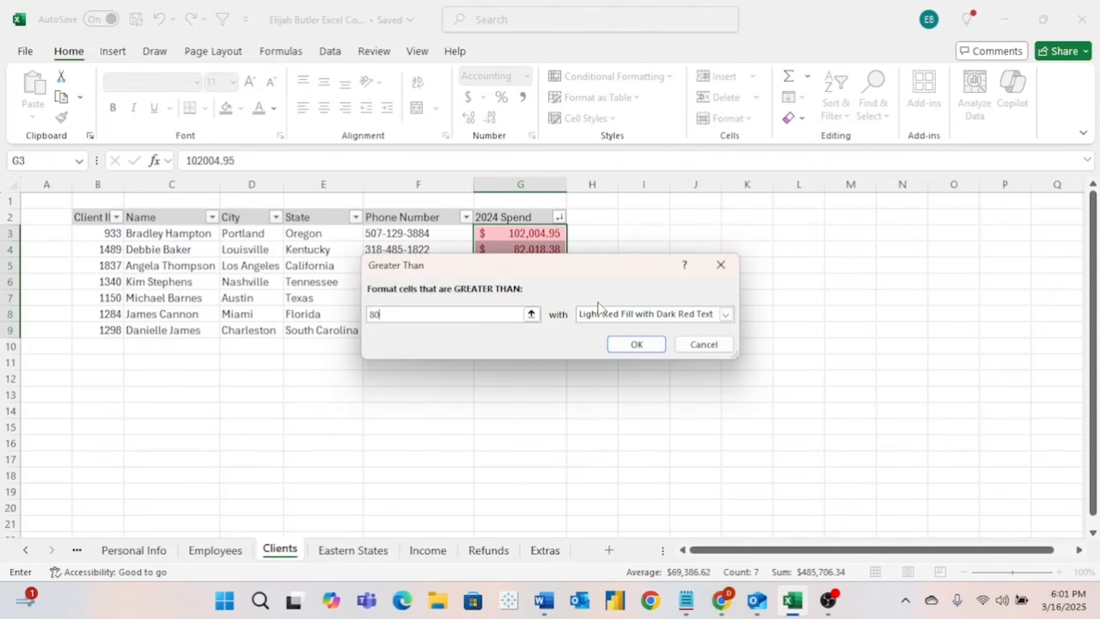
pyautogui.click(726, 315)
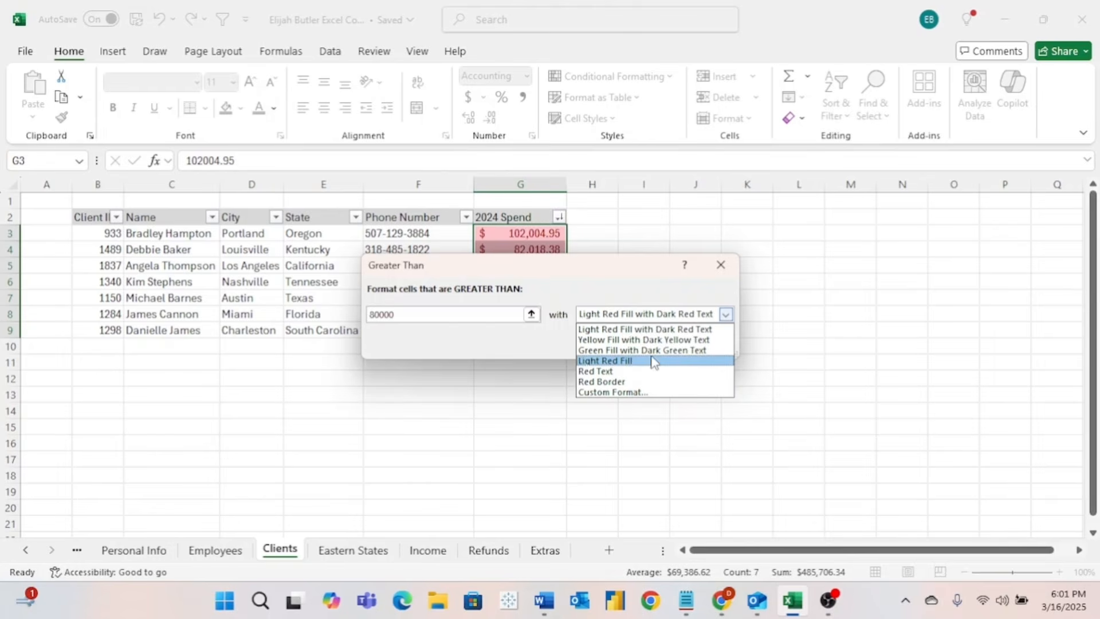
pyautogui.click(672, 340)
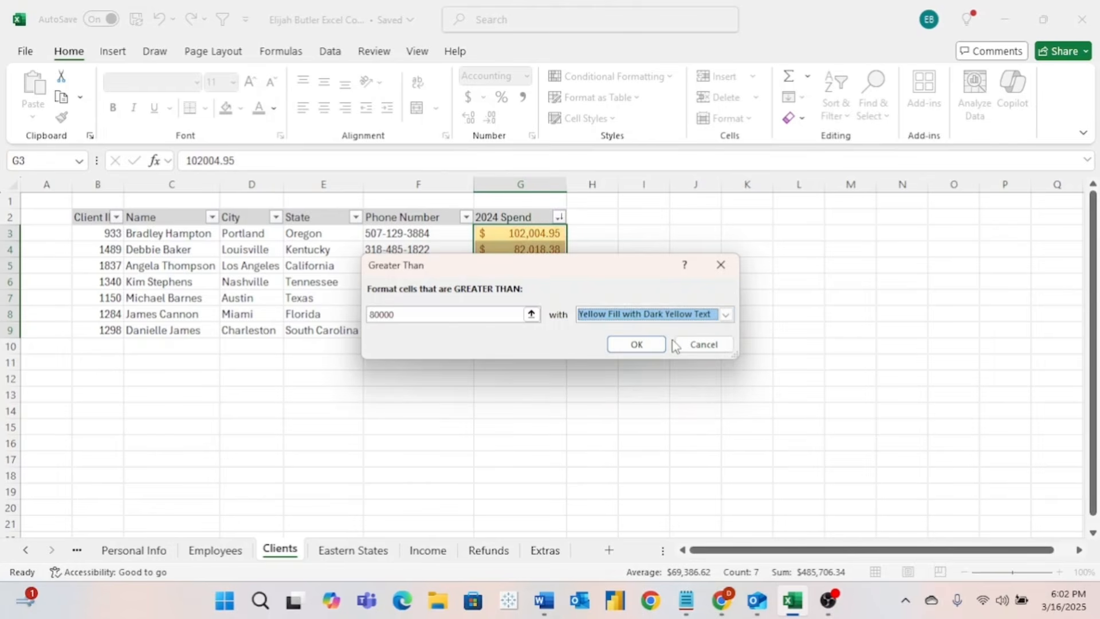
pyautogui.click(634, 342)
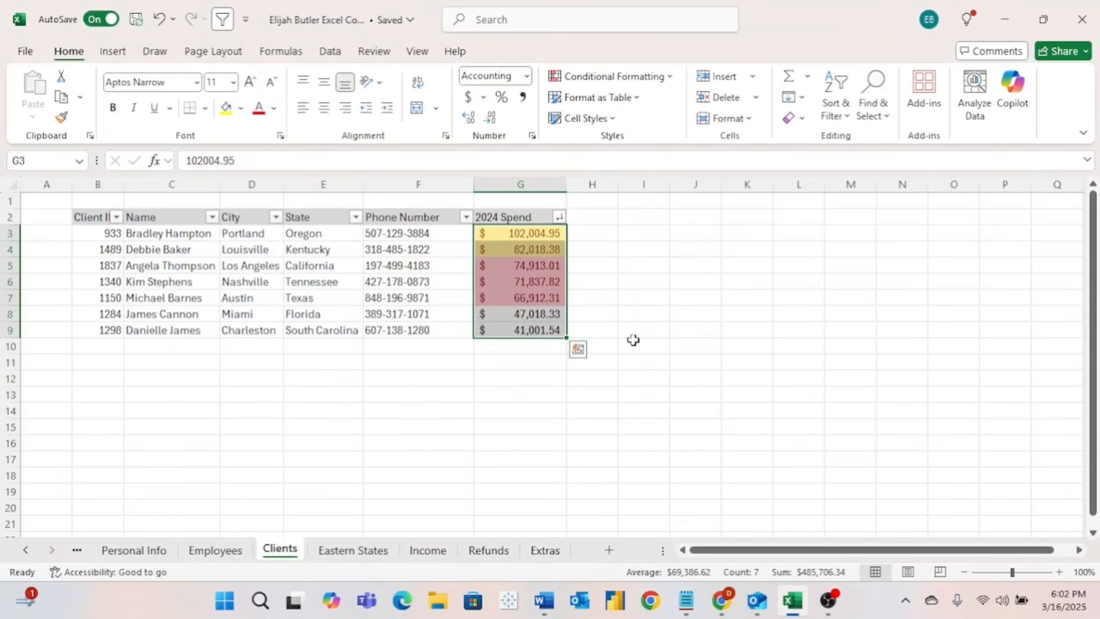
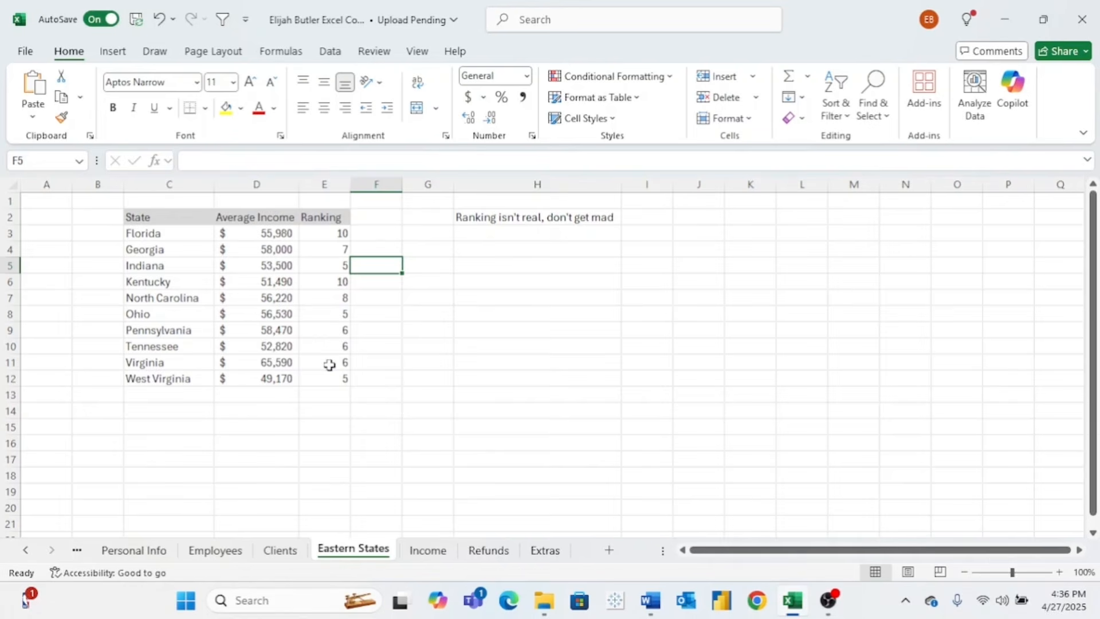
# - Zoom the Eastern States sheet to 120% and select the Ranking header cell E2
pyautogui.click(1061, 573)
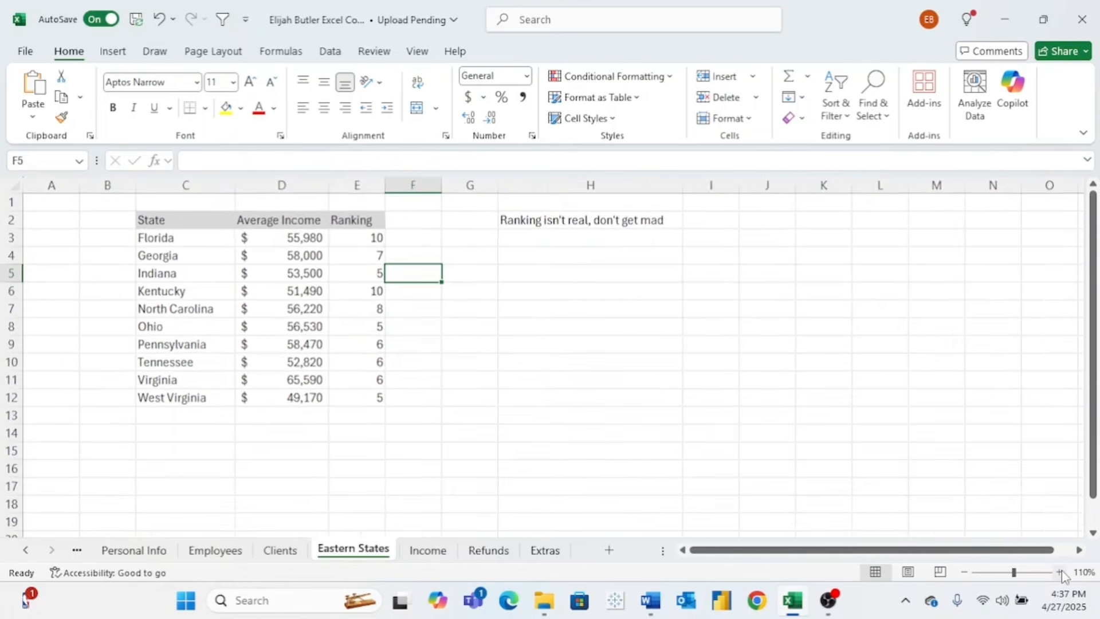
pyautogui.click(1060, 573)
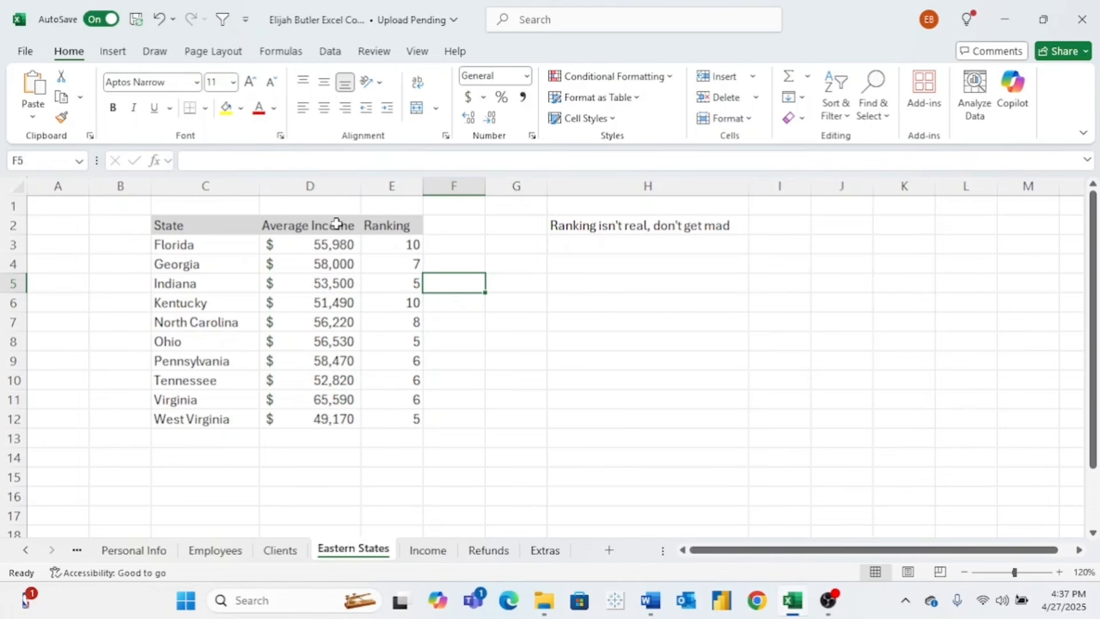
pyautogui.click(391, 225)
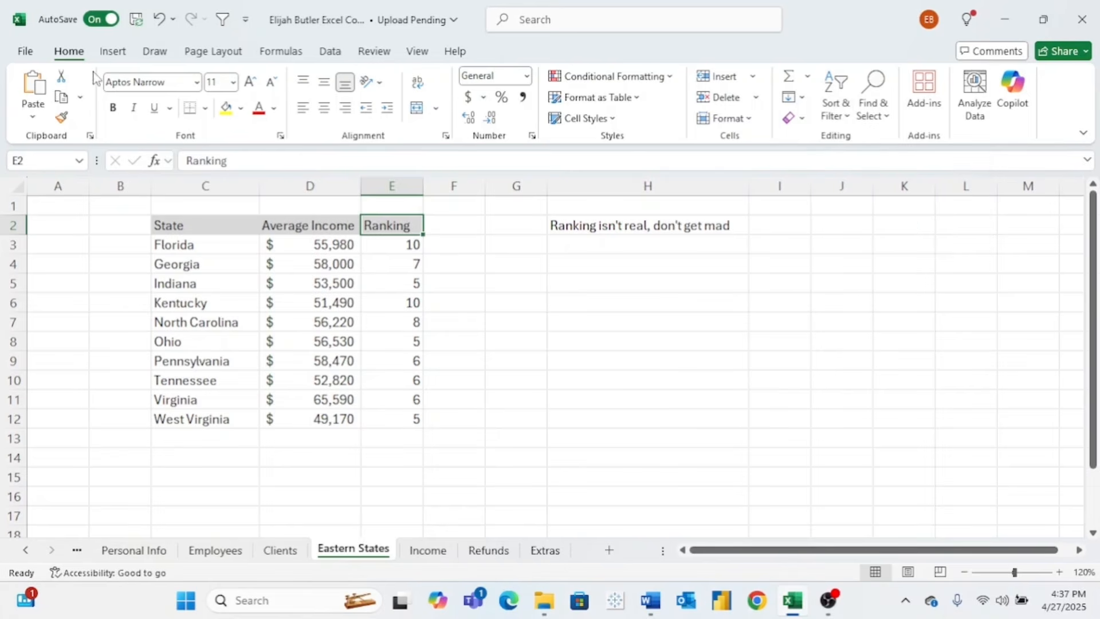
# - Add filter arrows to the table headers and sort Average Income largest to smallest
pyautogui.click(223, 21)
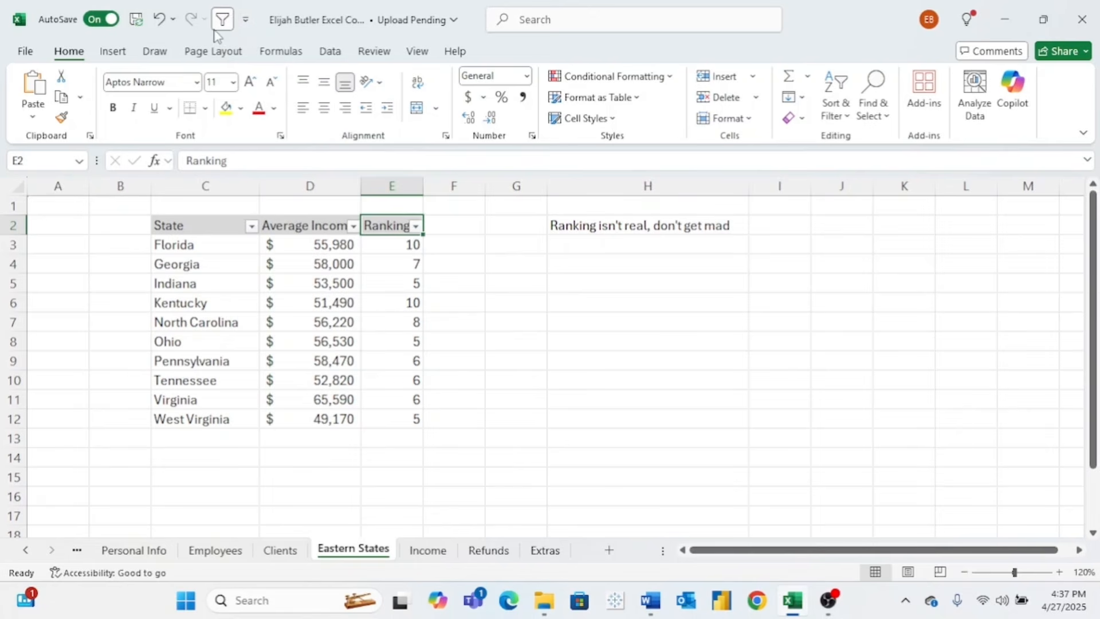
pyautogui.rightClick(849, 114)
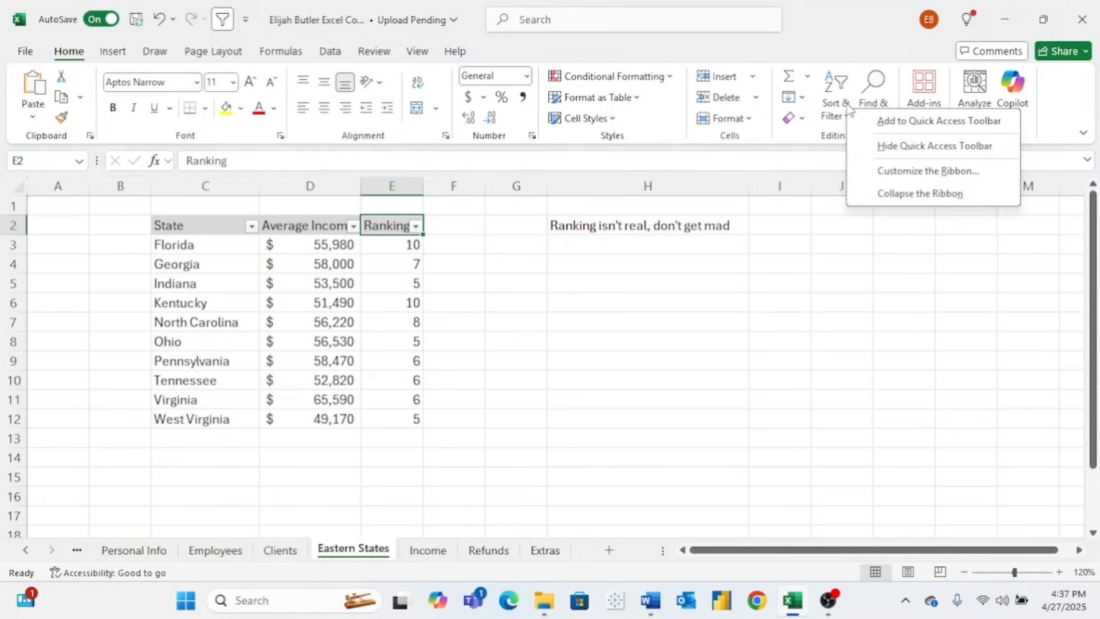
pyautogui.click(507, 41)
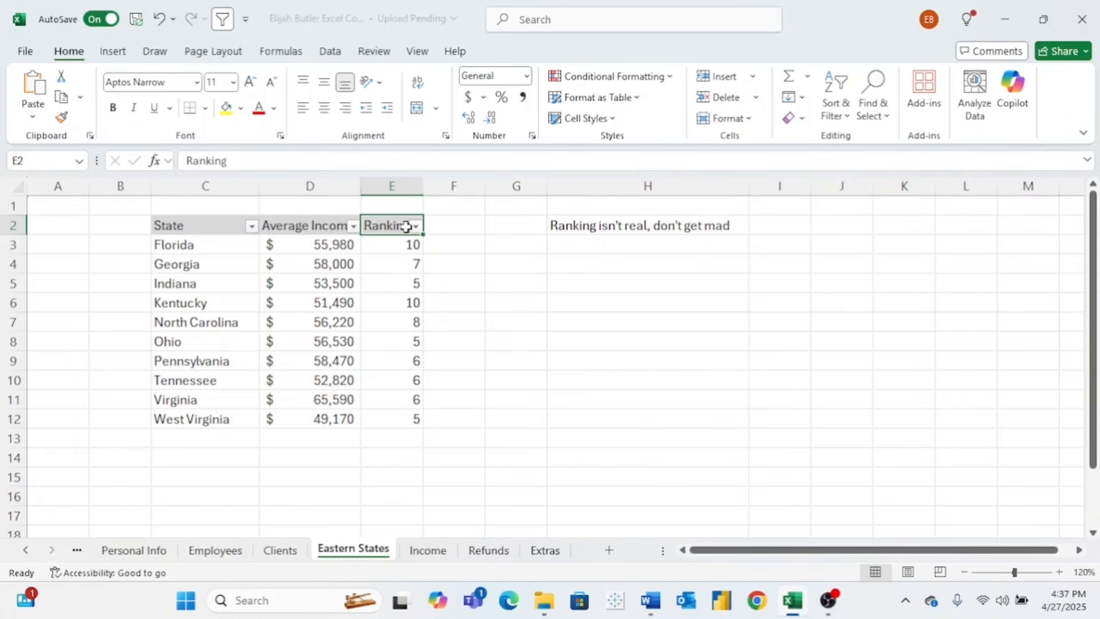
pyautogui.click(355, 229)
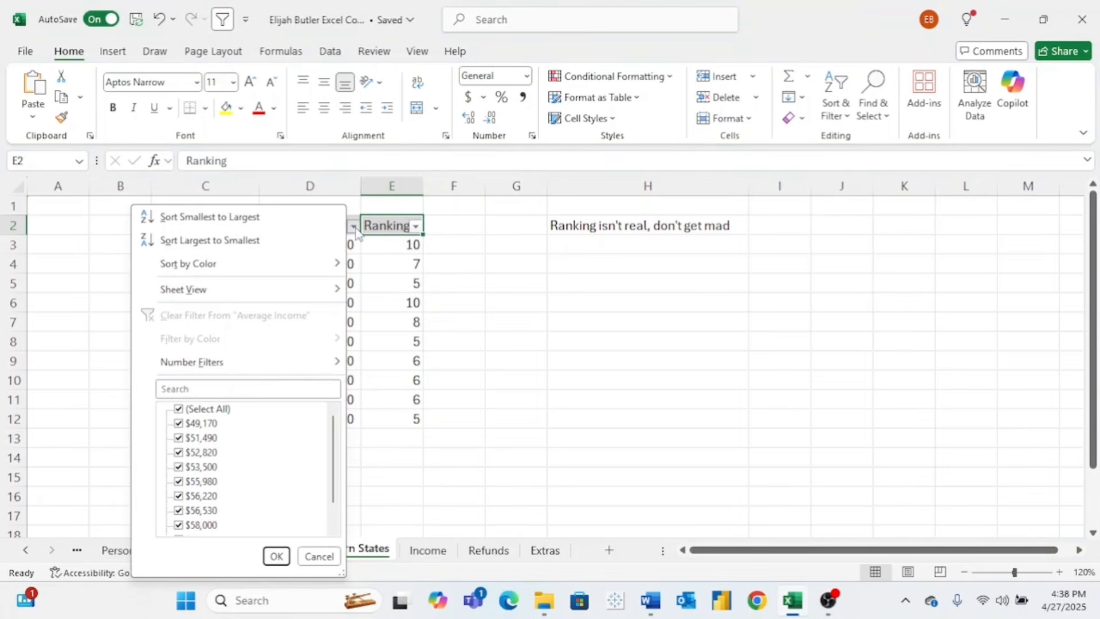
pyautogui.click(298, 250)
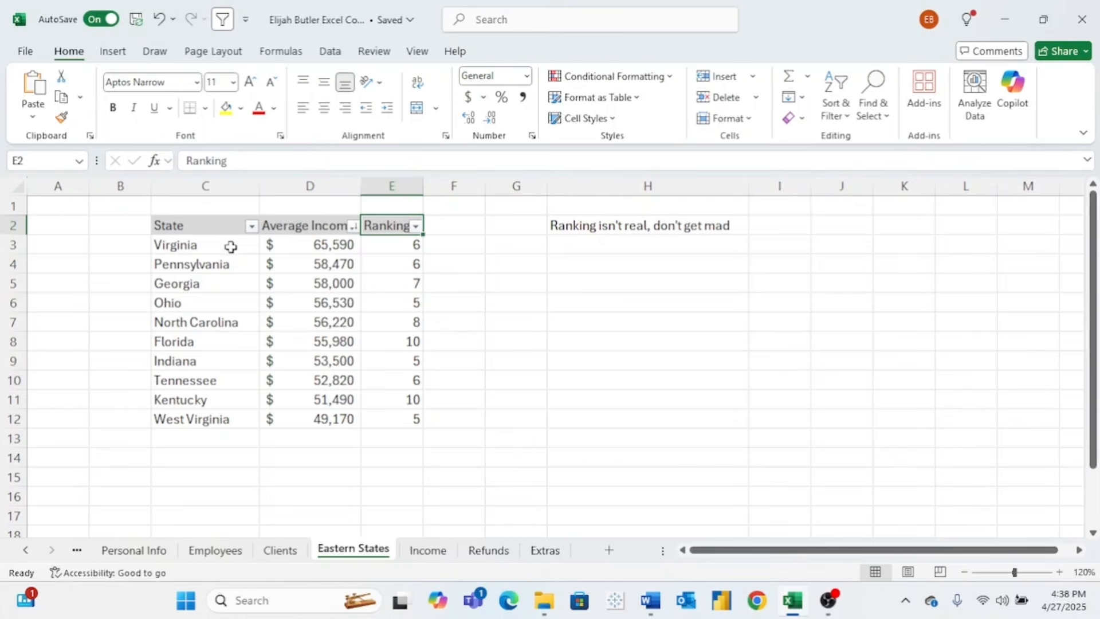
# - Highlight Virginia's top row and West Virginia's bottom row to check the income order
pyautogui.moveTo(231, 247); pyautogui.dragTo(373, 245)
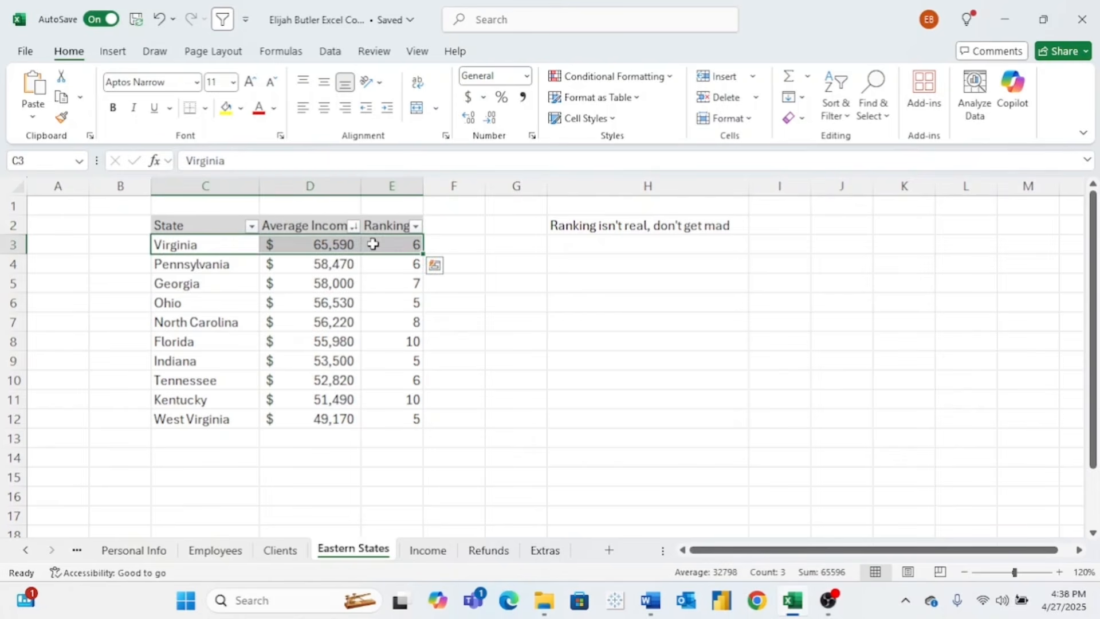
pyautogui.click(440, 243)
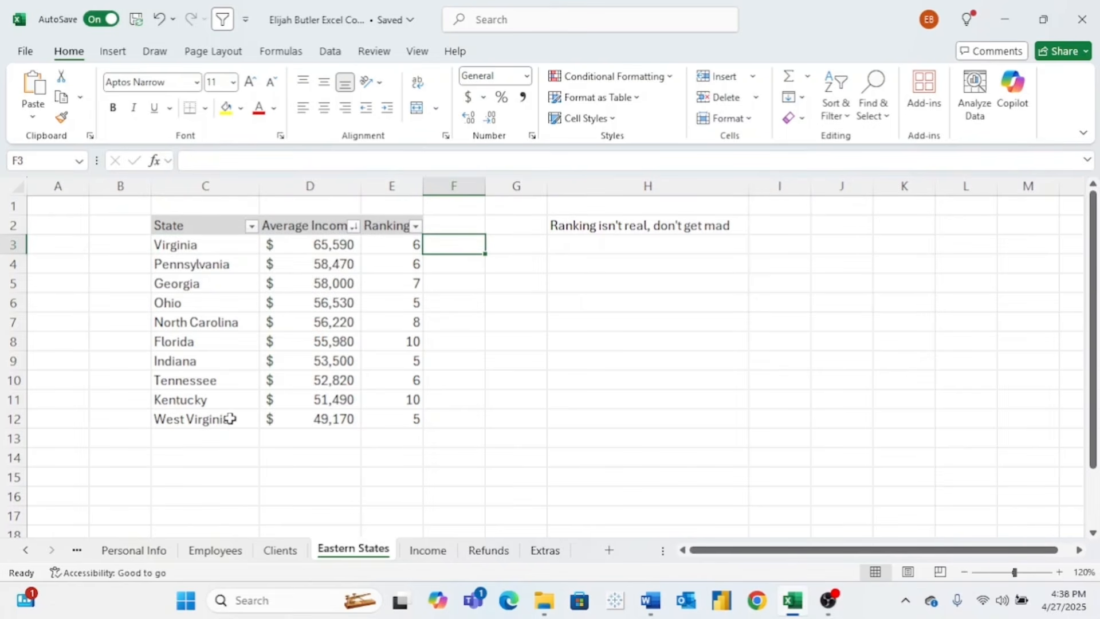
pyautogui.moveTo(228, 418); pyautogui.dragTo(368, 413)
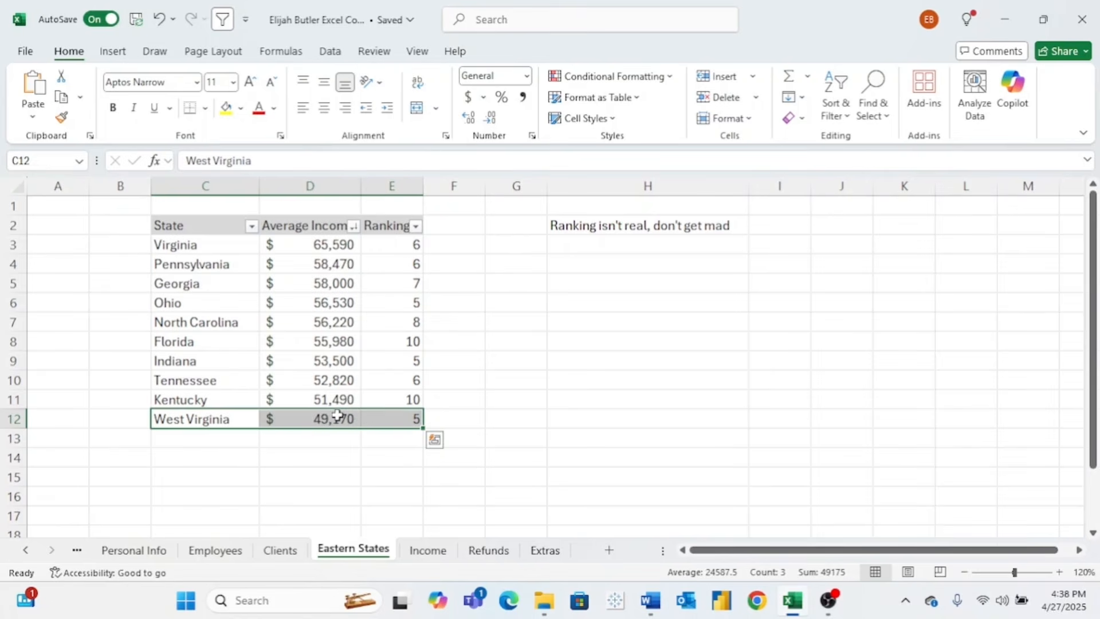
# - Sort by Ranking largest to smallest, then highlight the Kentucky and Florida rows now on top
pyautogui.click(415, 226)
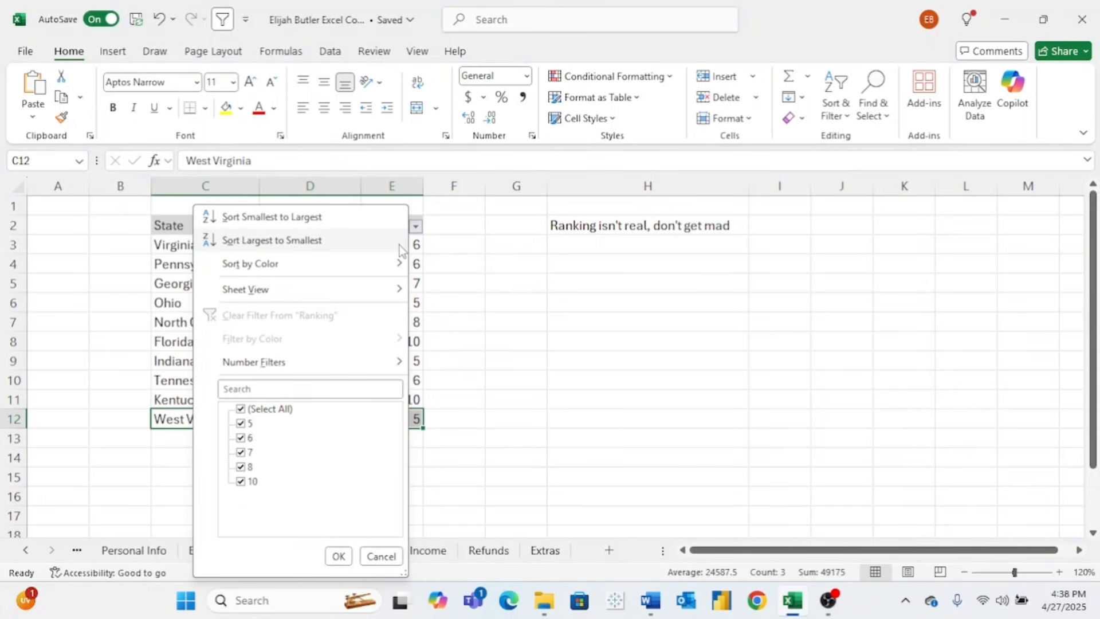
pyautogui.click(400, 242)
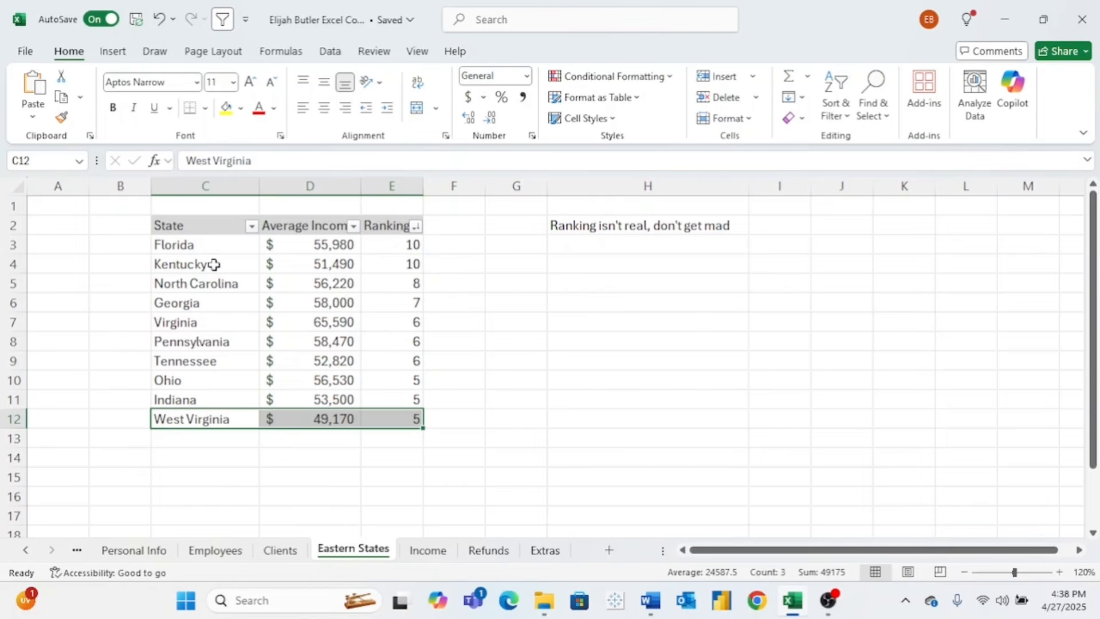
pyautogui.moveTo(213, 264); pyautogui.dragTo(372, 264)
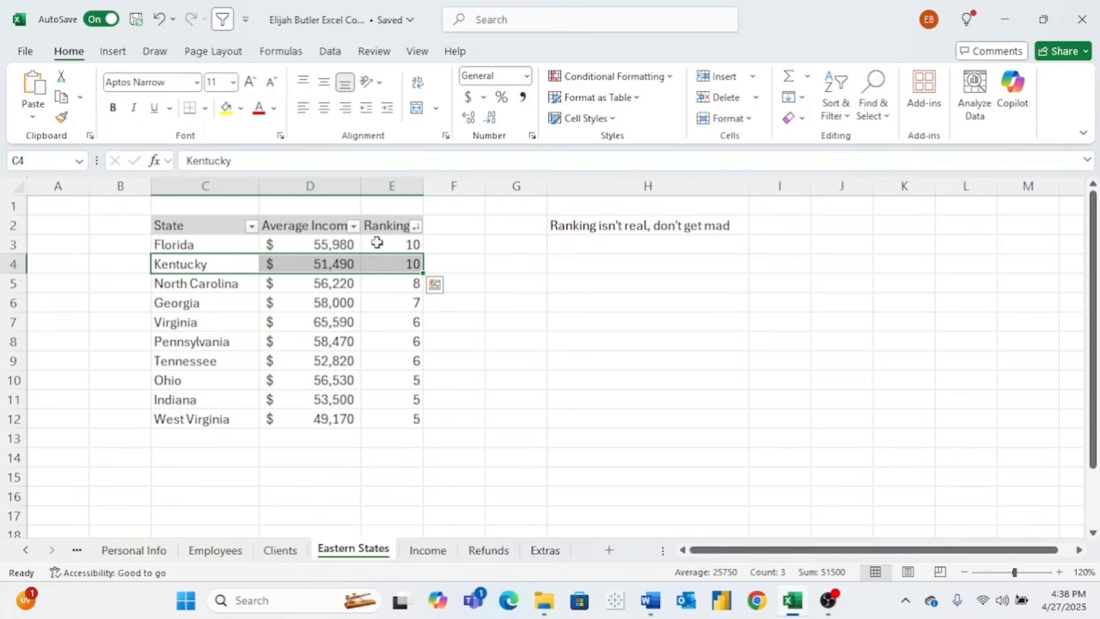
pyautogui.moveTo(377, 243); pyautogui.dragTo(205, 251)
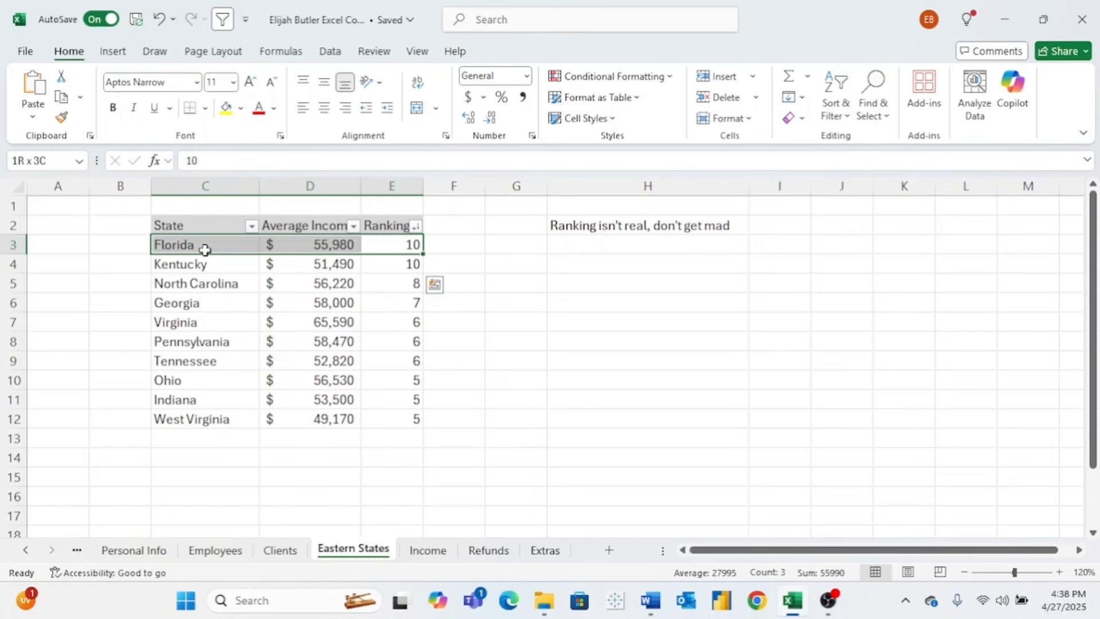
pyautogui.moveTo(205, 250); pyautogui.dragTo(238, 250)
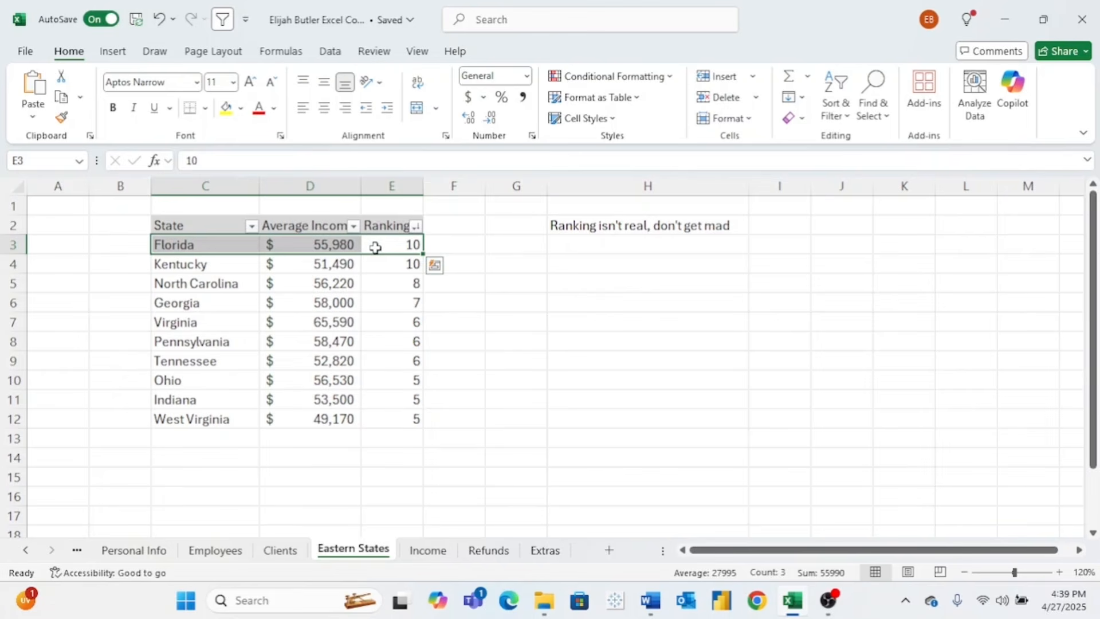
pyautogui.click(333, 243)
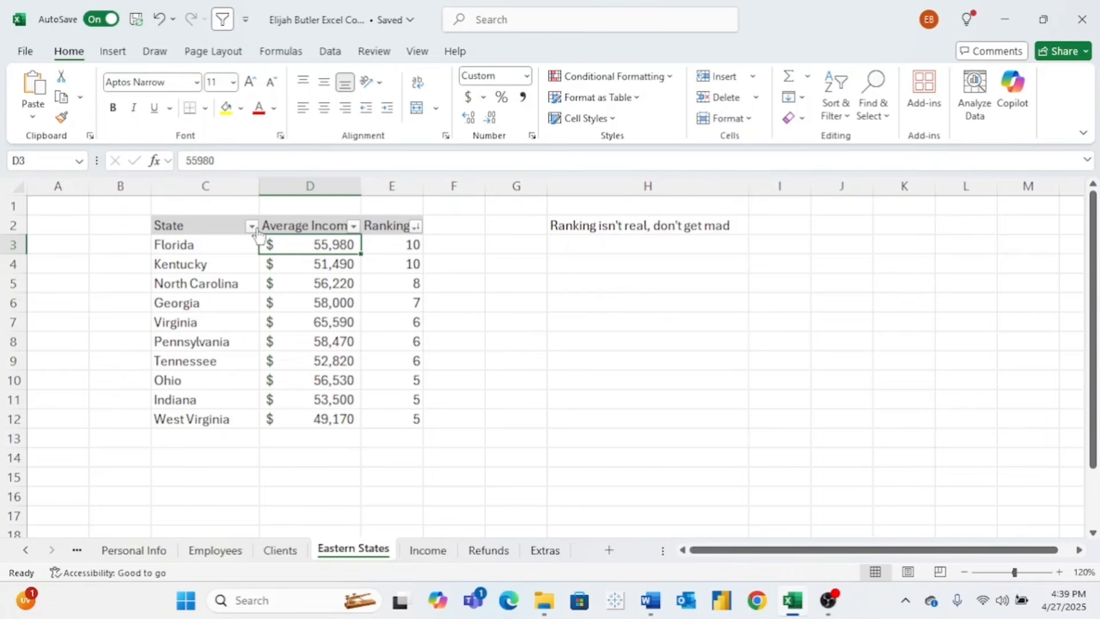
# - Sort the table A to Z by State, Florida first through West Virginia last
pyautogui.click(252, 227)
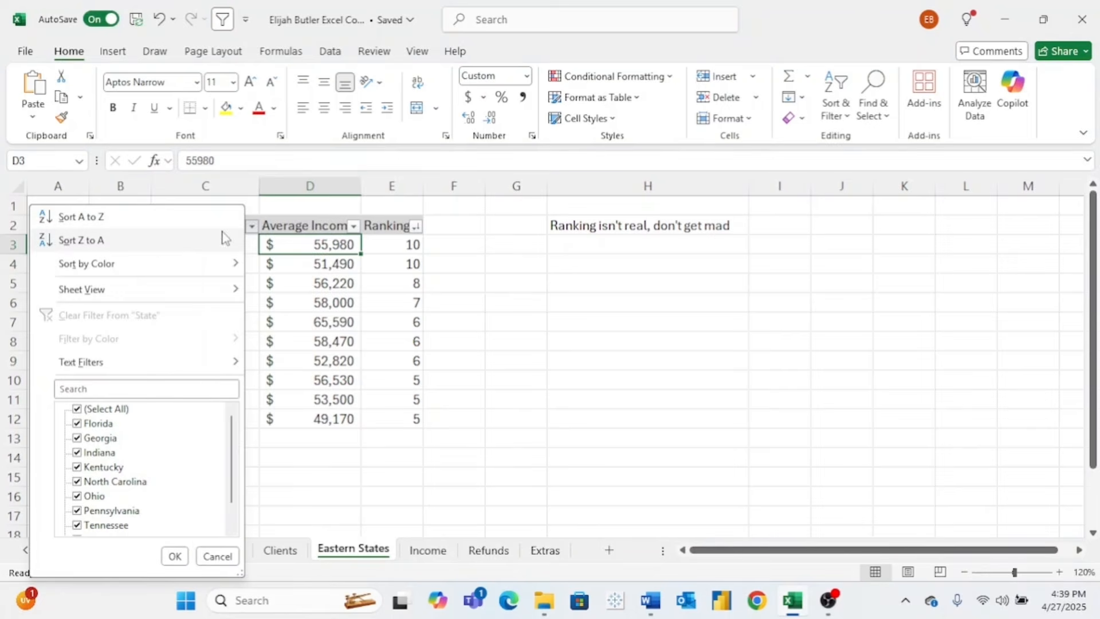
pyautogui.click(146, 221)
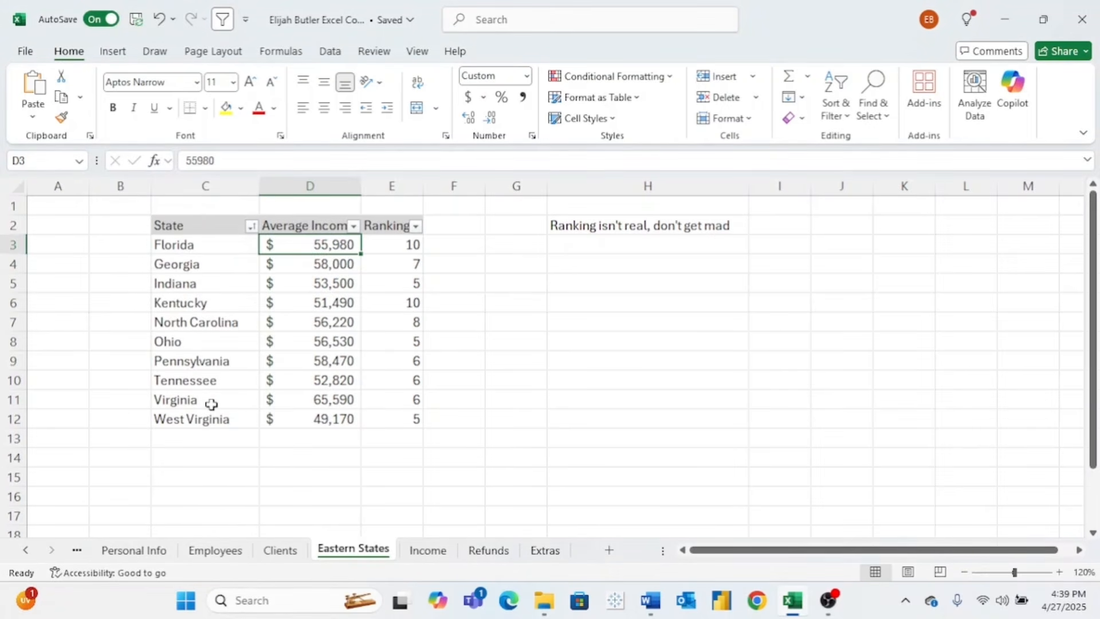
pyautogui.scroll(-2, 212, 404)
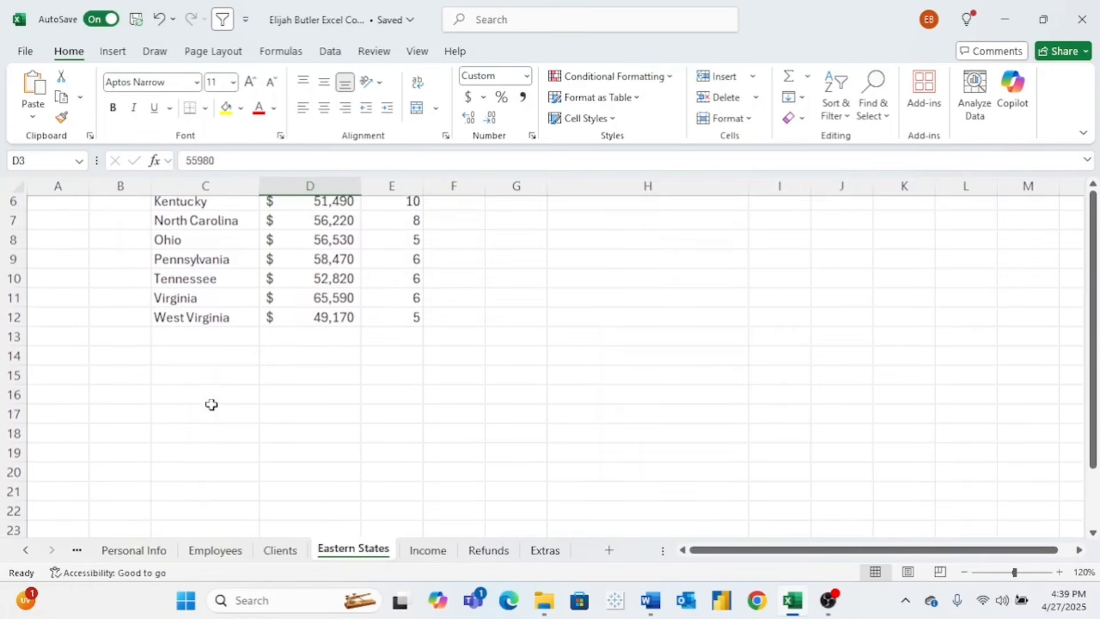
pyautogui.scroll(1, 212, 404)
pyautogui.scroll(1, 212, 404)
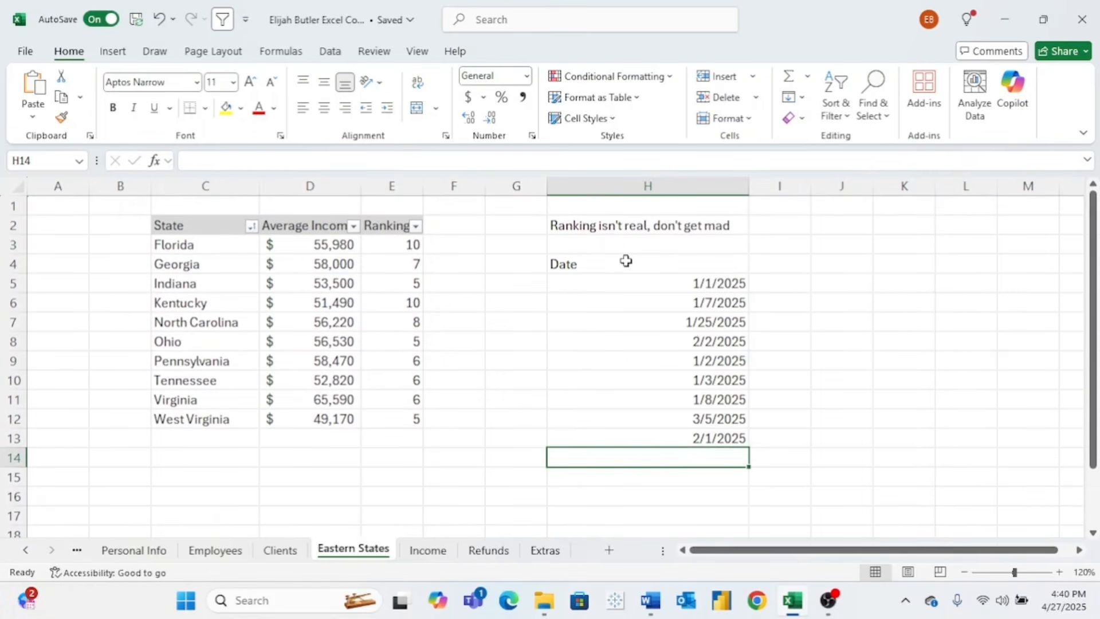
# - Move the filter arrows from the state table to the Date header in H4
pyautogui.click(626, 262)
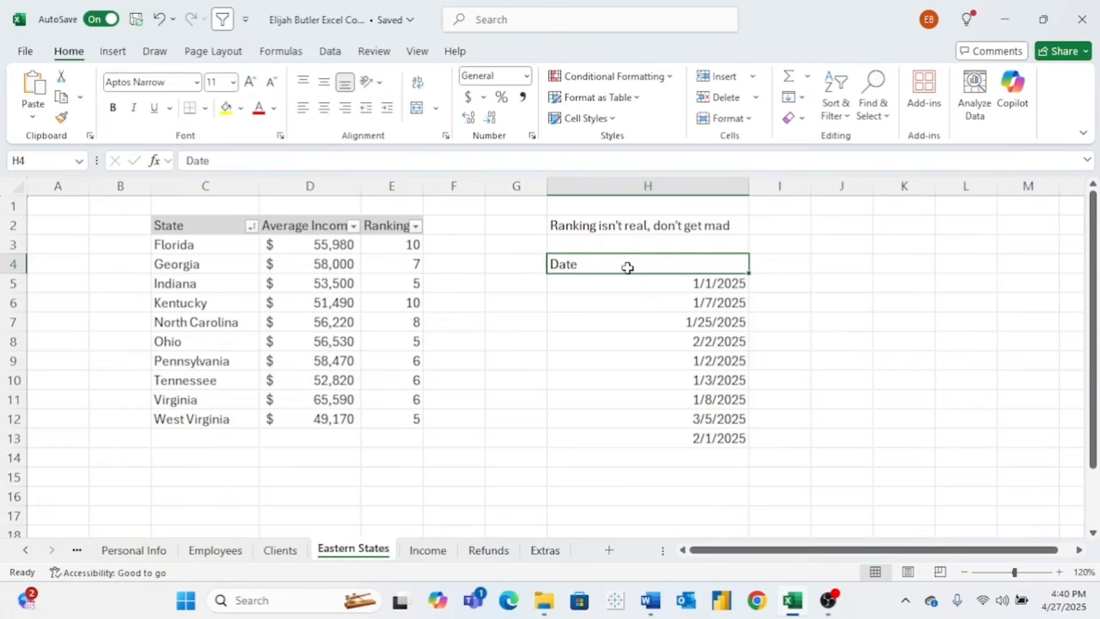
pyautogui.click(222, 19)
pyautogui.click(222, 19)
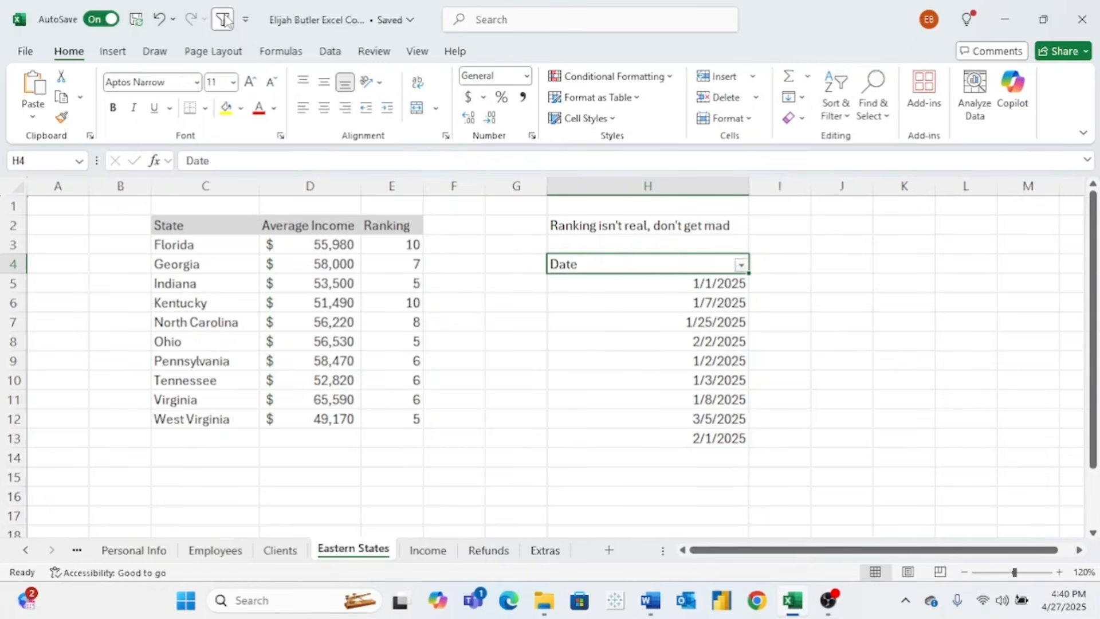
# - Sort the dates oldest to newest, then newest to oldest, and restore filter arrows on C2:E2
pyautogui.click(741, 264)
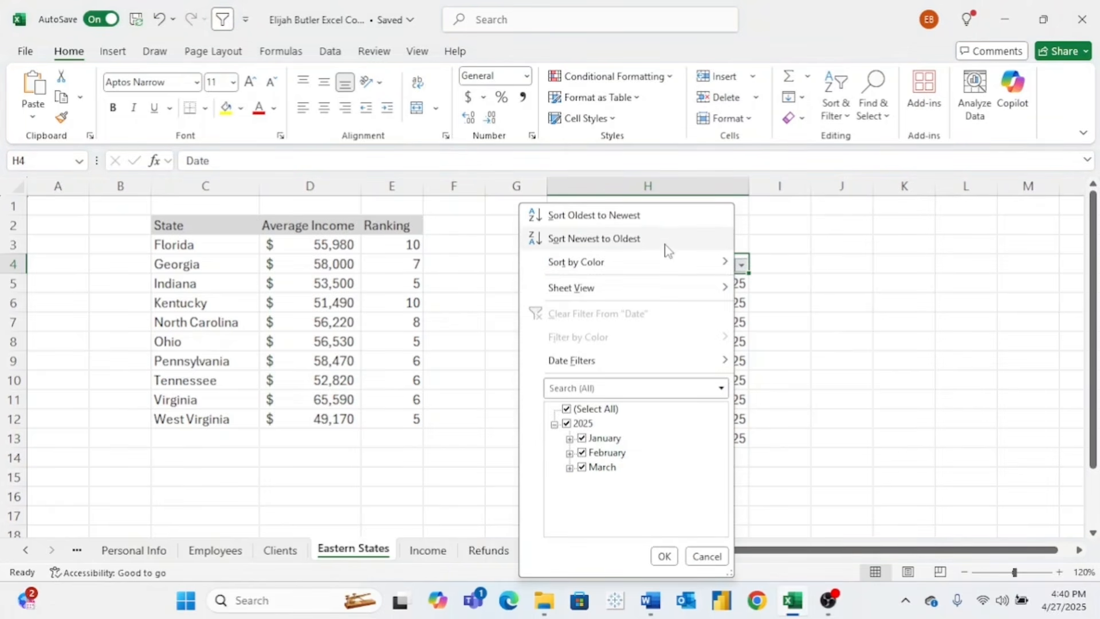
pyautogui.click(654, 217)
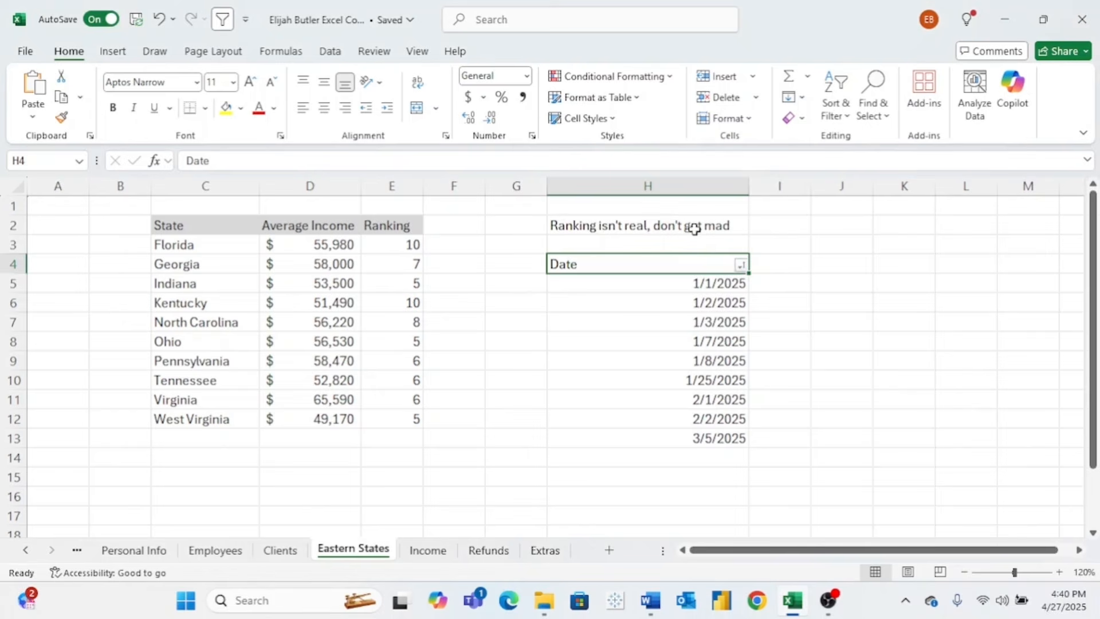
pyautogui.click(741, 265)
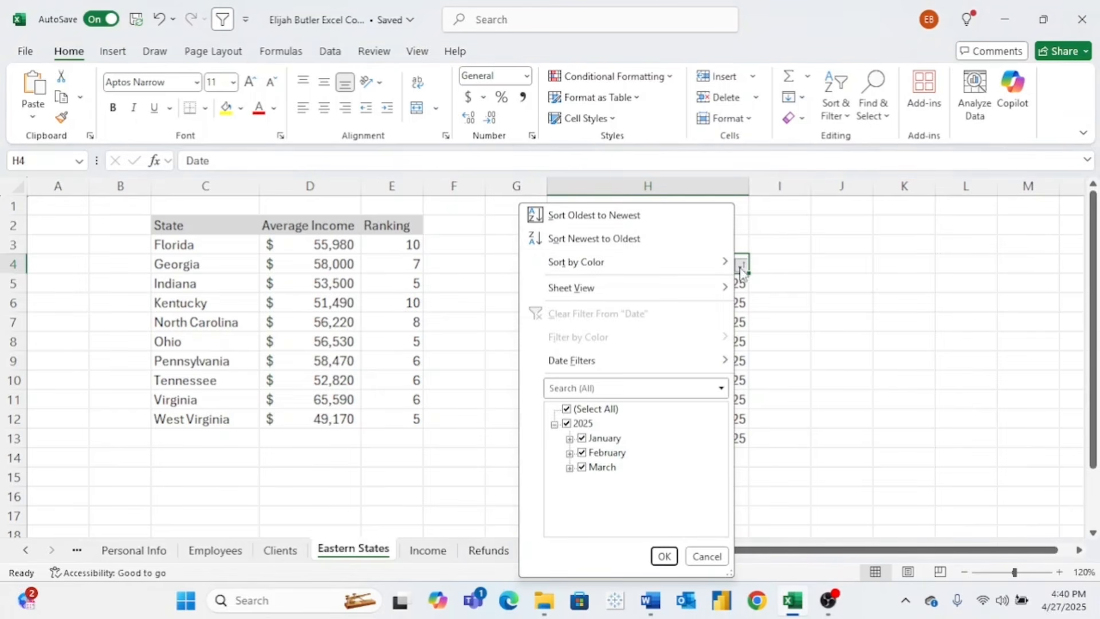
pyautogui.click(631, 237)
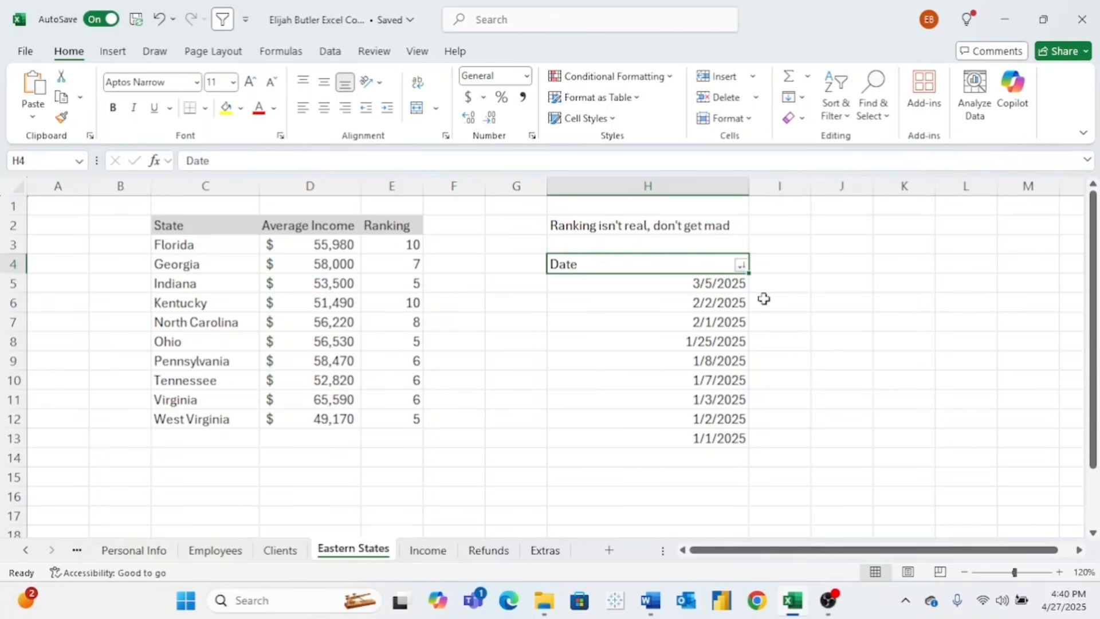
pyautogui.click(392, 226)
pyautogui.click(222, 19)
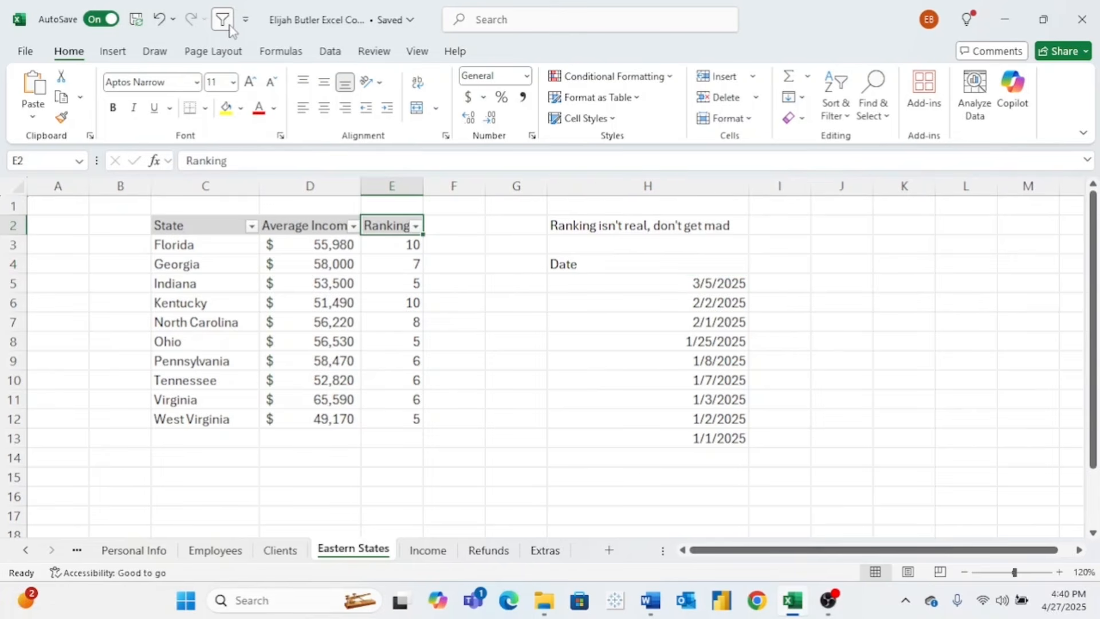
pyautogui.click(417, 227)
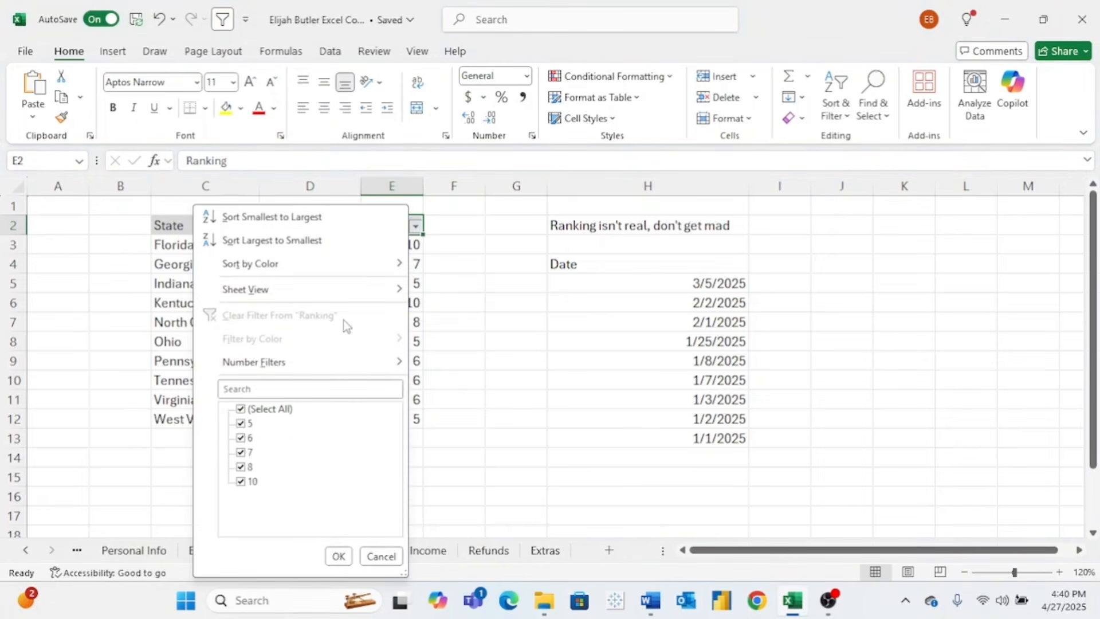
pyautogui.click(242, 408)
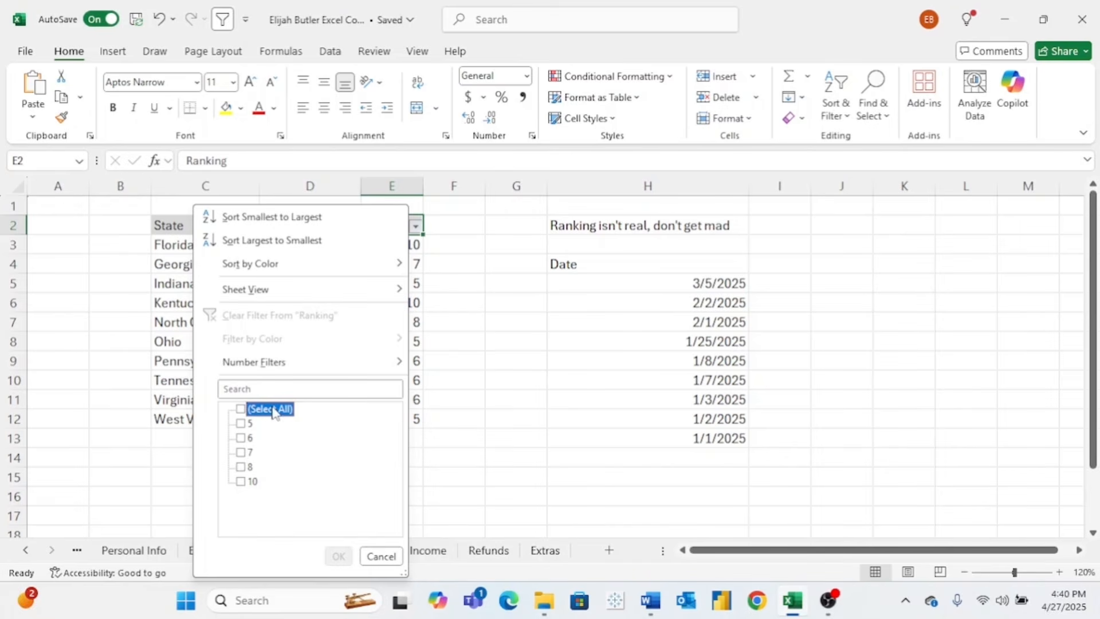
pyautogui.click(240, 453)
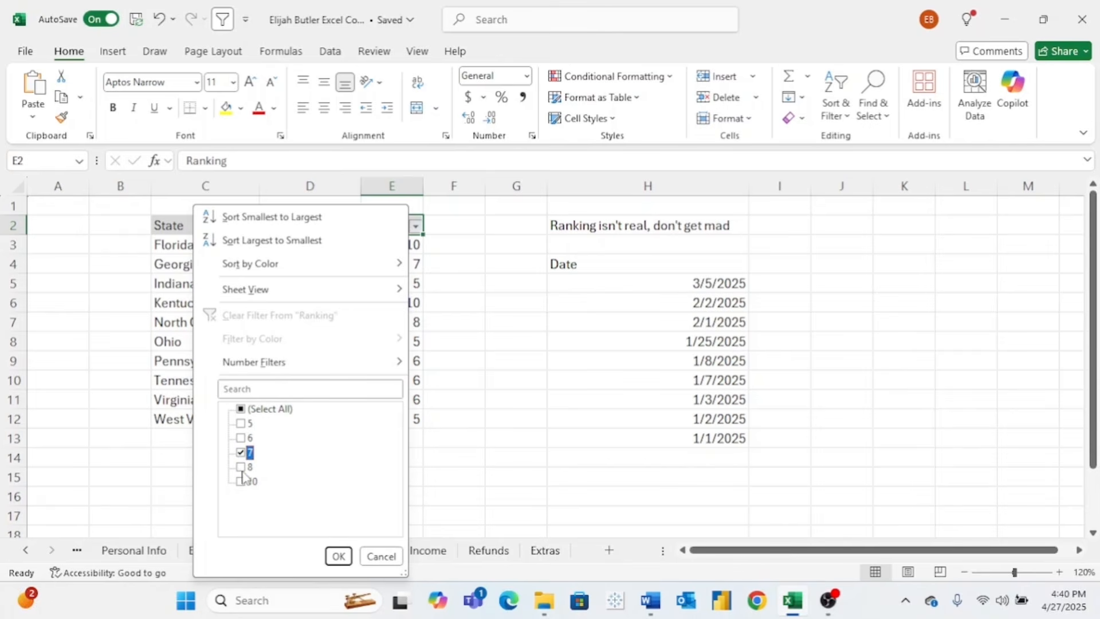
pyautogui.click(240, 468)
pyautogui.click(240, 482)
pyautogui.click(339, 556)
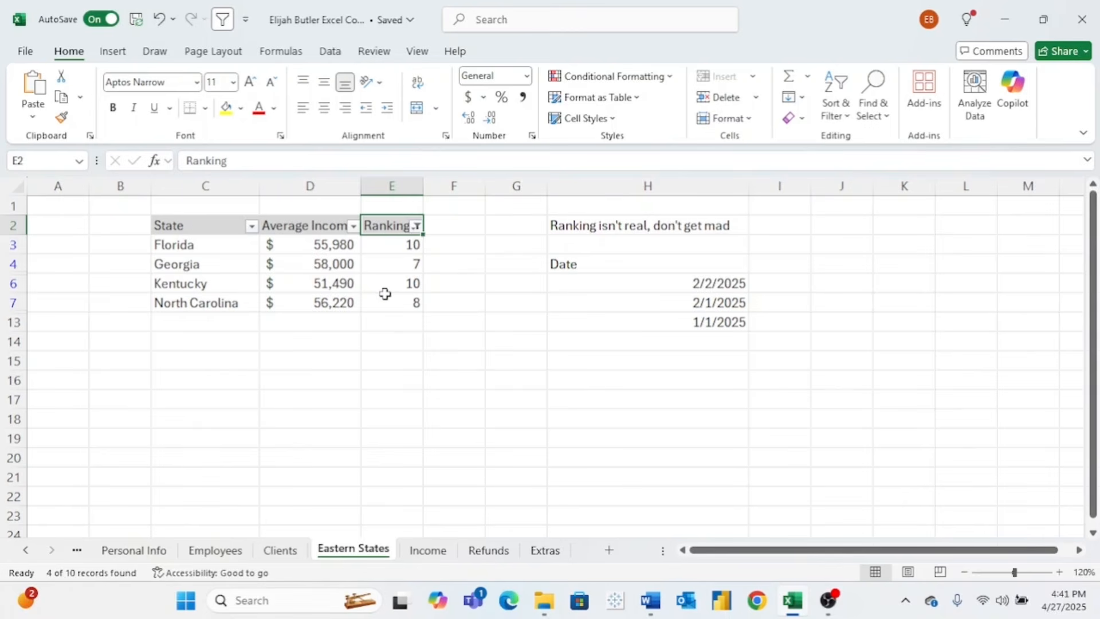
pyautogui.click(419, 228)
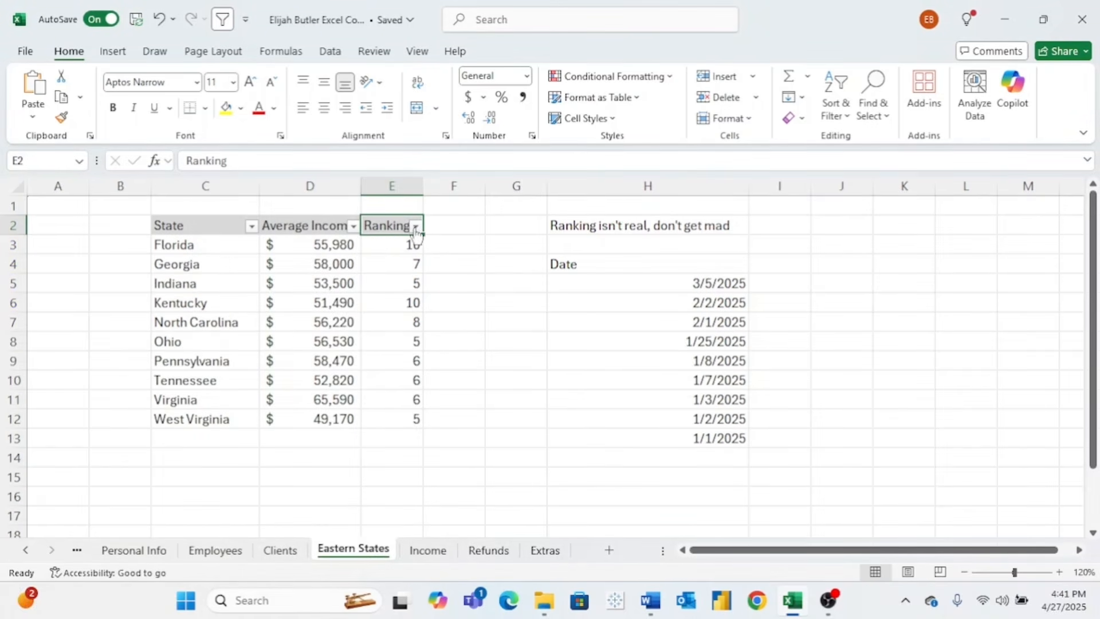
# - Filter the Ranking column to show only rankings greater than 6 with a custom number filter
pyautogui.click(416, 226)
pyautogui.moveTo(361, 365)
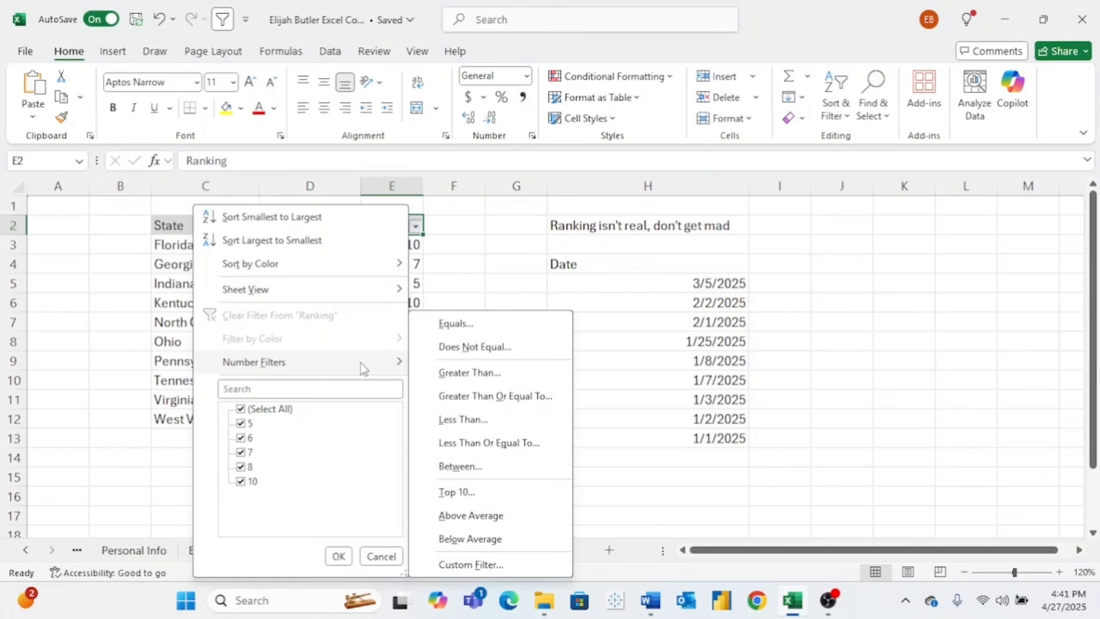
pyautogui.click(470, 373)
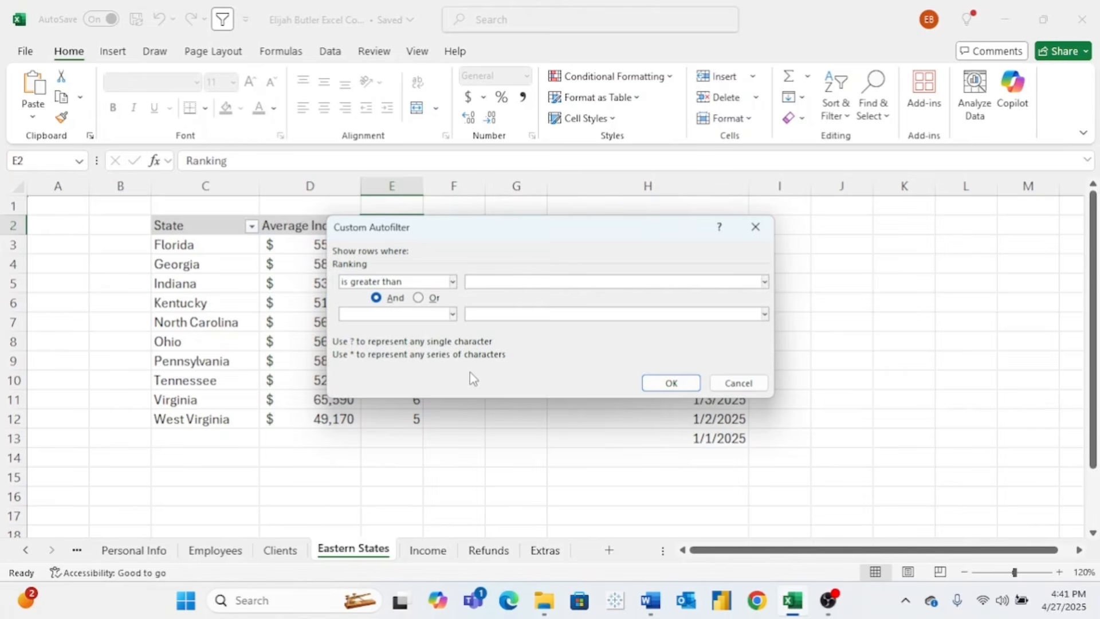
pyautogui.write('6')
pyautogui.click(680, 389)
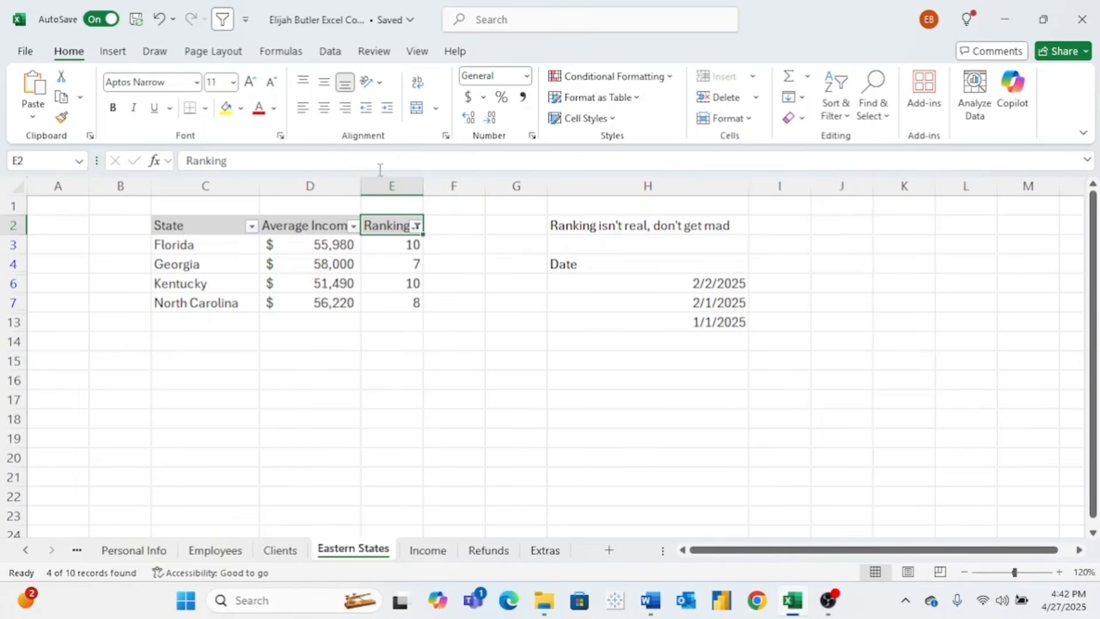
# - Undo the Ranking filter so all rows show, and reopen the Ranking Number Filters list
pyautogui.hotkey('ctrl', 'z')
pyautogui.click(416, 225)
pyautogui.moveTo(297, 367)
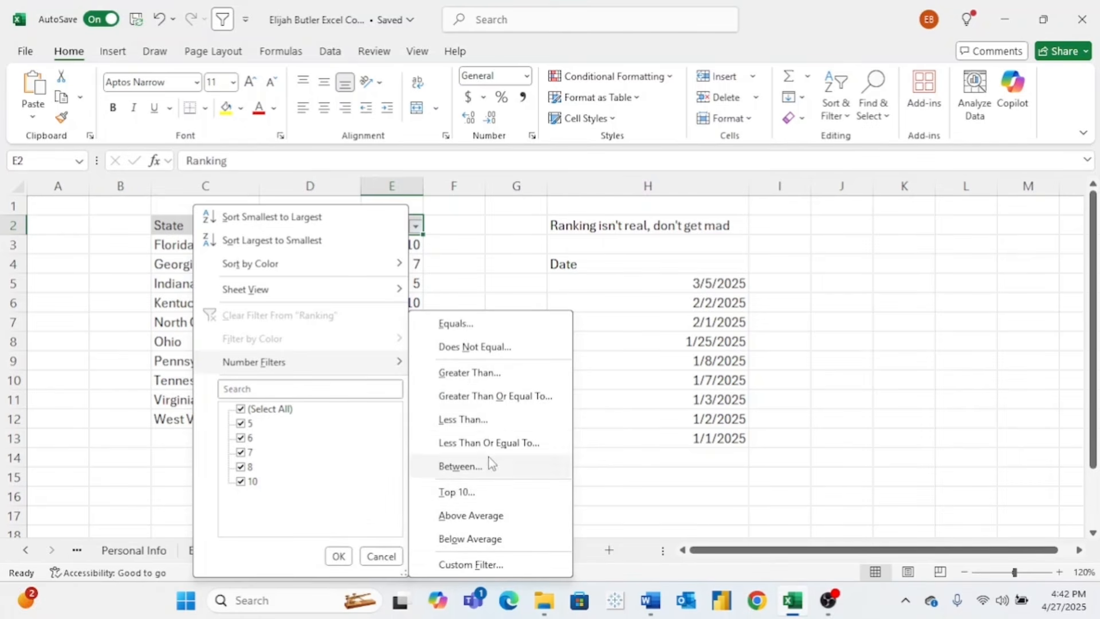
# - Close the Ranking menu, then review the Date column's Date Filters choices and close them
pyautogui.click(515, 269)
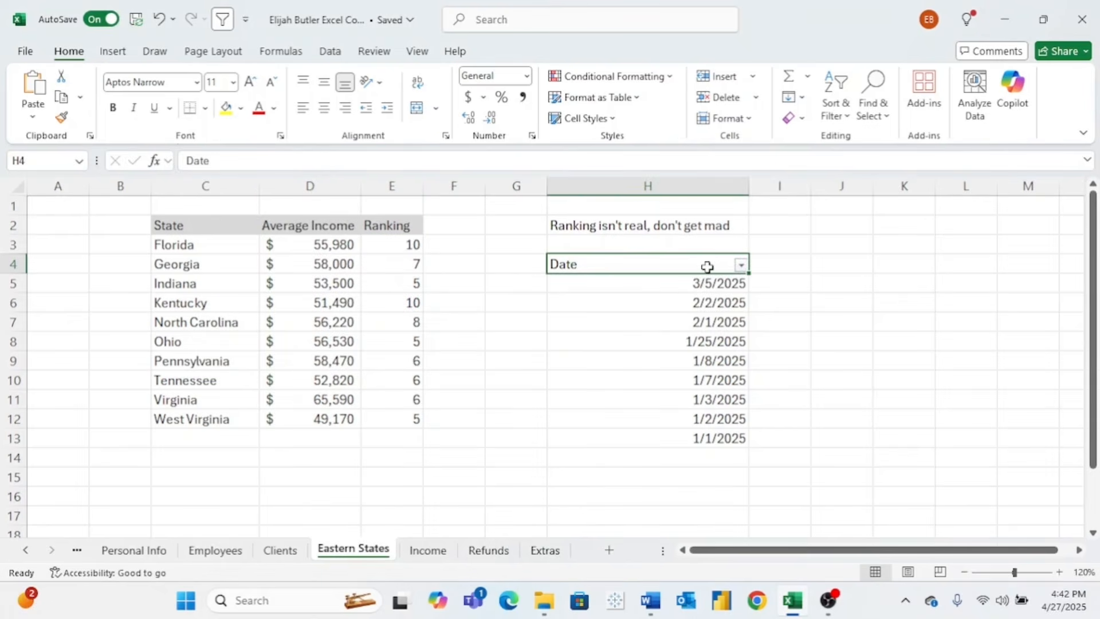
pyautogui.click(741, 265)
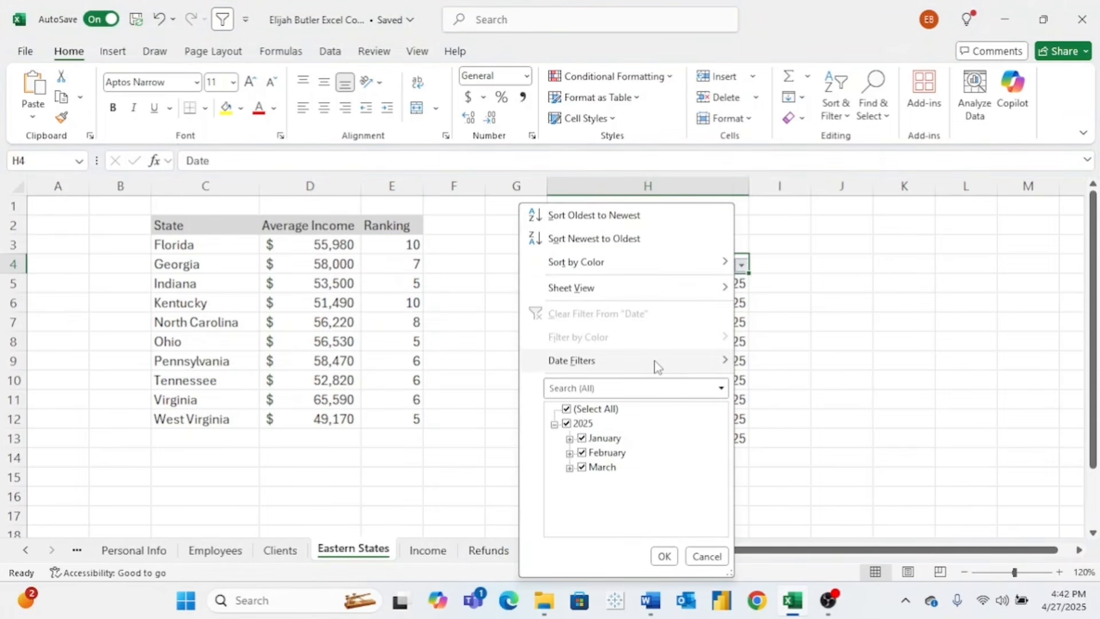
pyautogui.moveTo(656, 367)
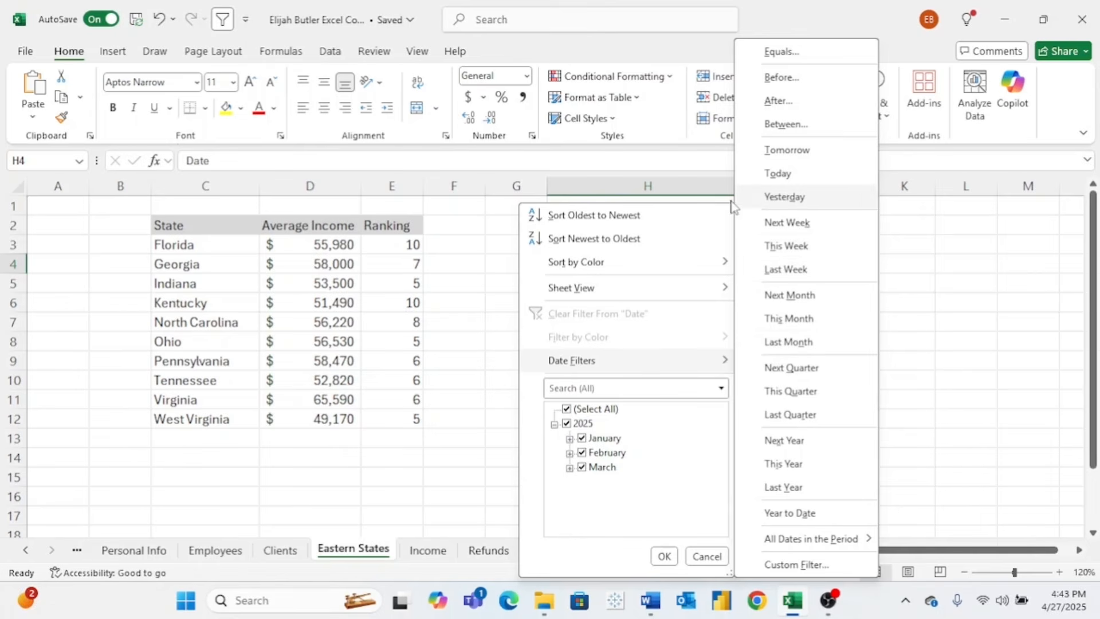
pyautogui.click(258, 232)
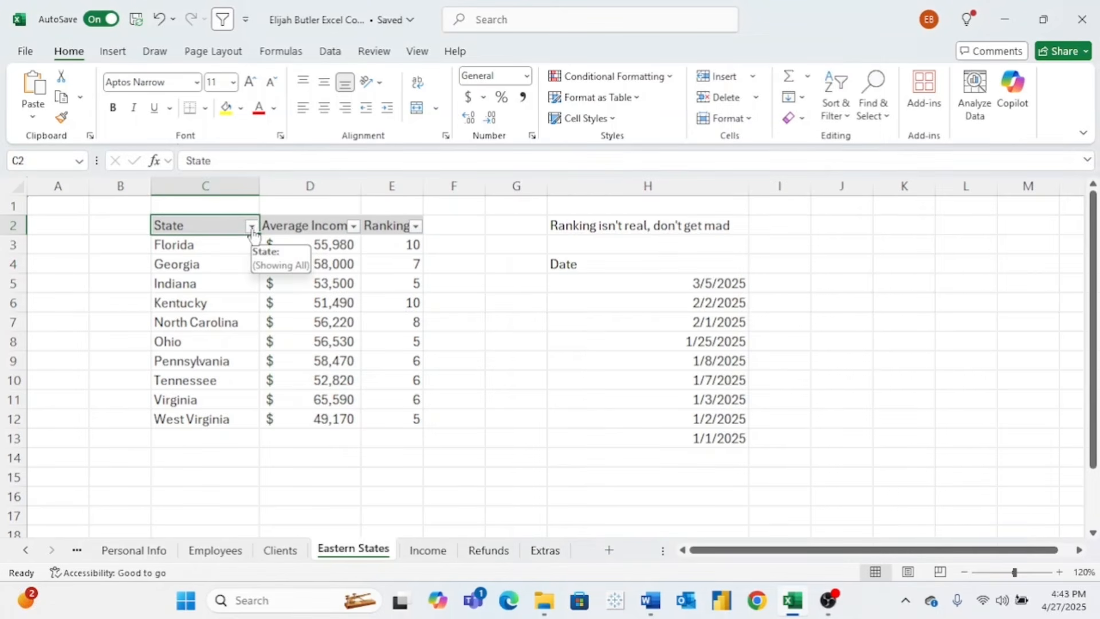
# - View the State column's Text Filters options, then close the menu
pyautogui.click(253, 226)
pyautogui.moveTo(143, 370)
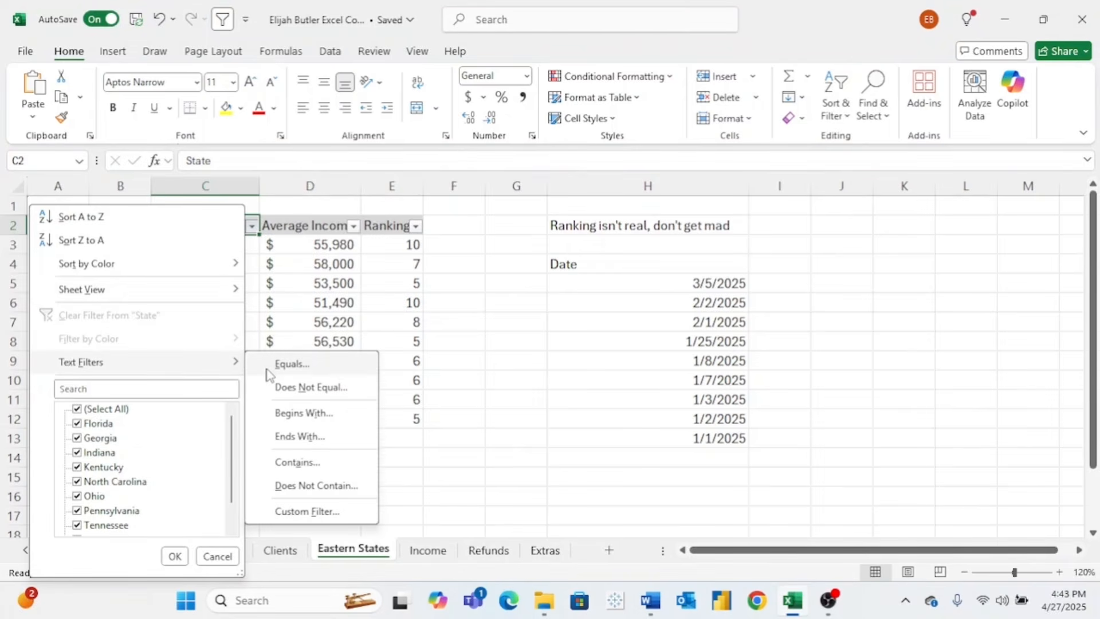
pyautogui.click(380, 330)
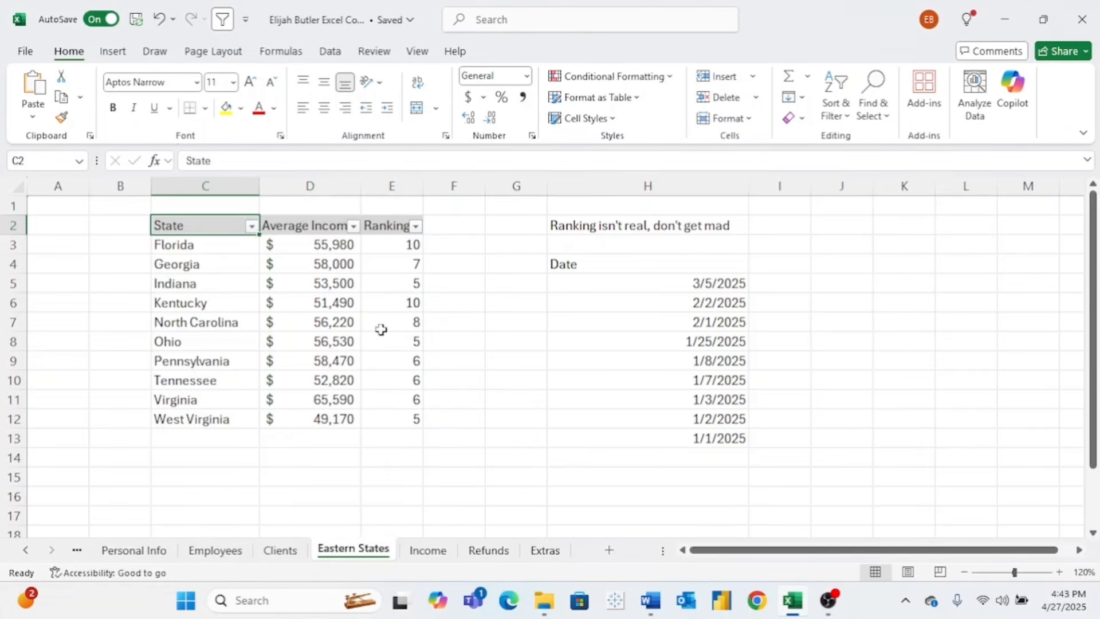
# - Untick Florida, Georgia and Indiana in the State filter checklist
pyautogui.click(252, 226)
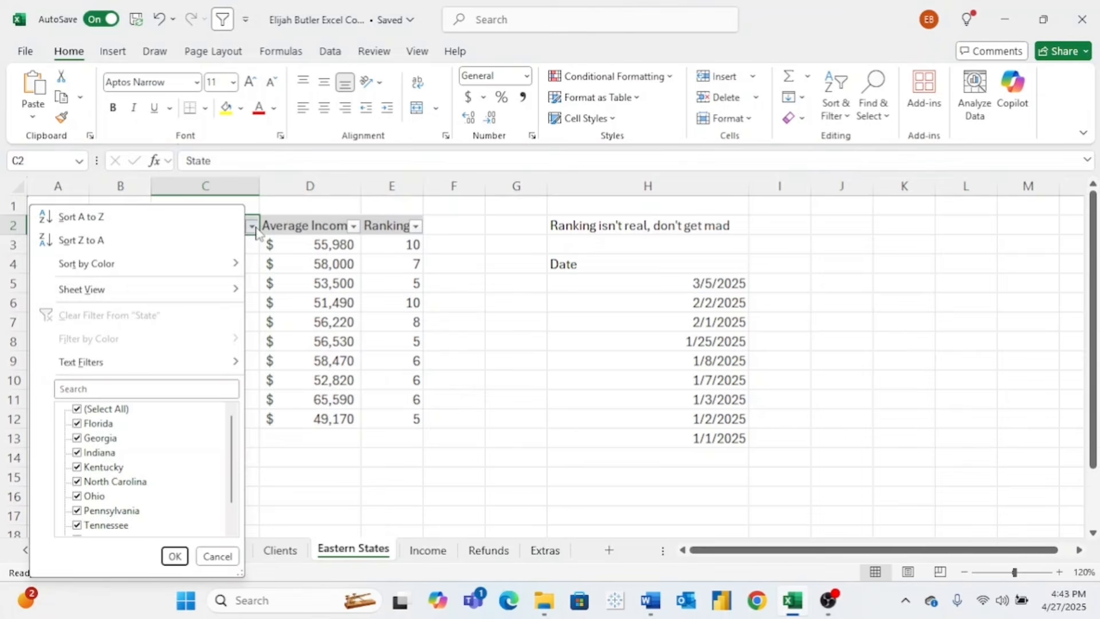
pyautogui.click(112, 424)
pyautogui.click(108, 441)
pyautogui.click(109, 452)
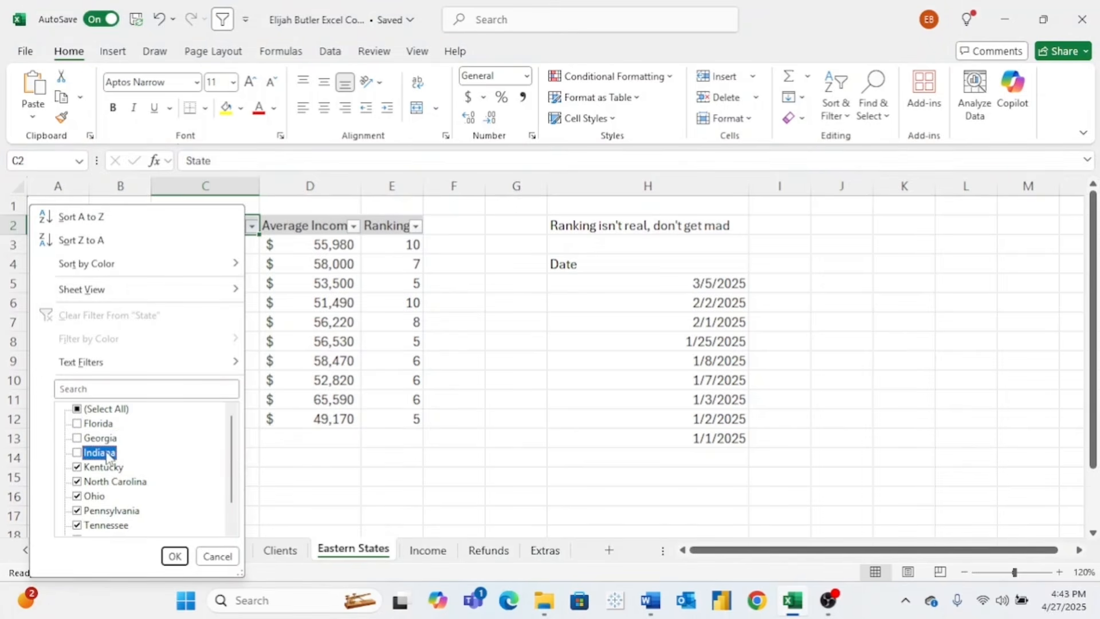
pyautogui.click(101, 427)
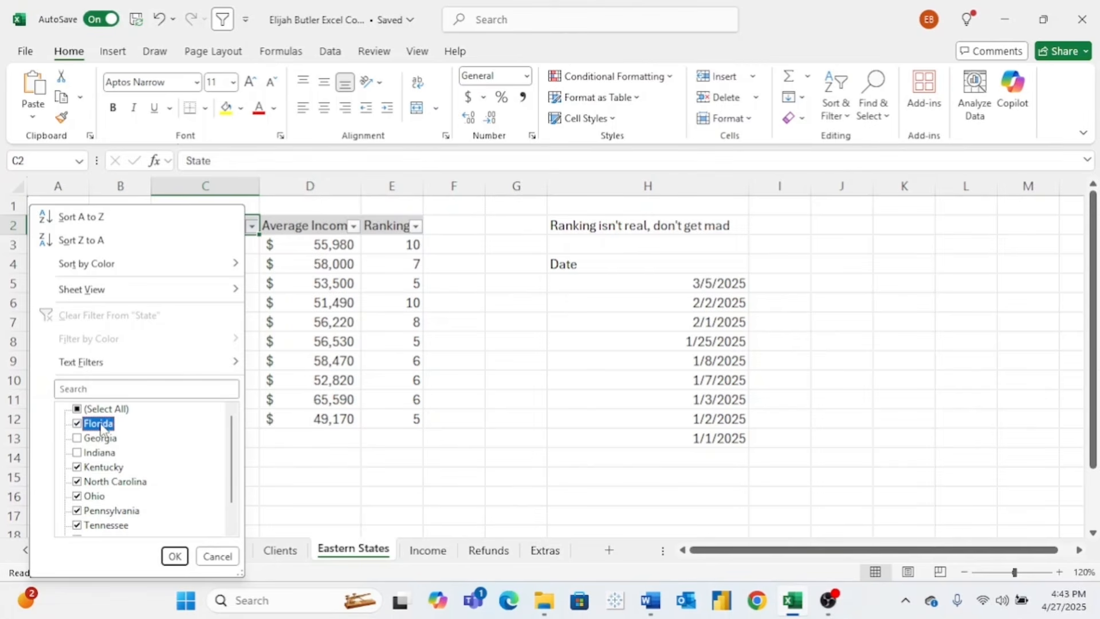
pyautogui.click(101, 427)
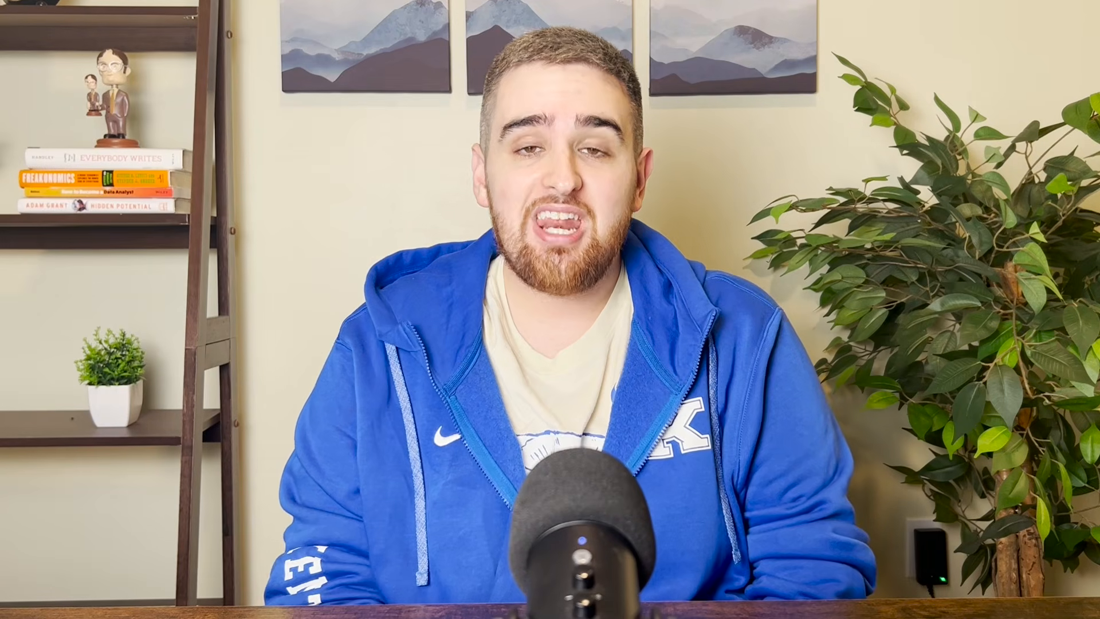
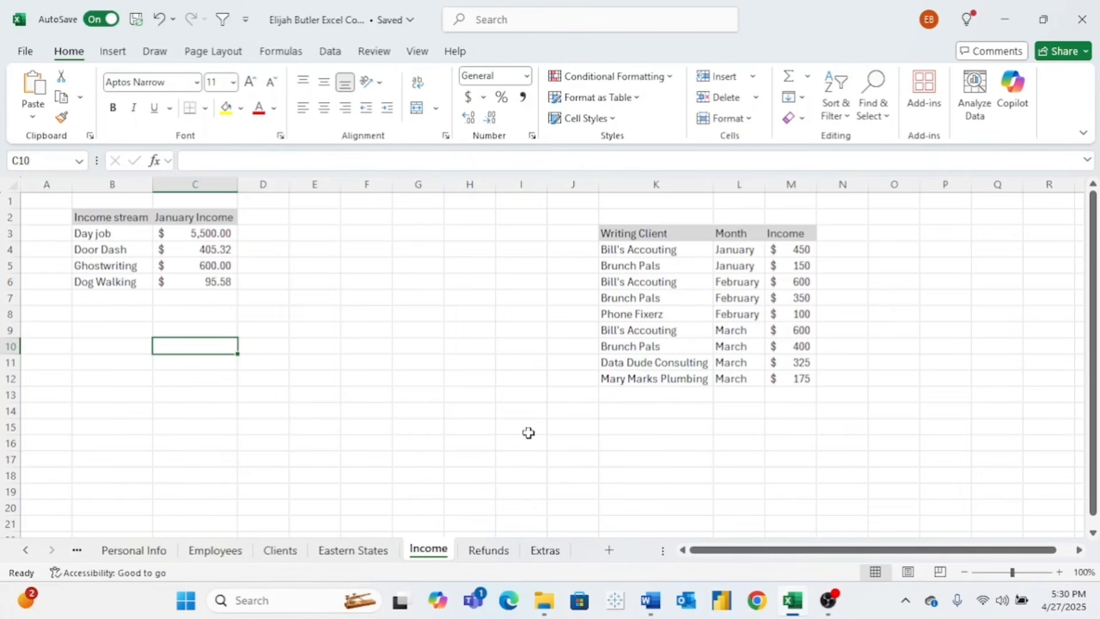
# - Zoom the sheet to 120% and select the January Income table B2:C6
pyautogui.click(1061, 572)
pyautogui.click(1061, 572)
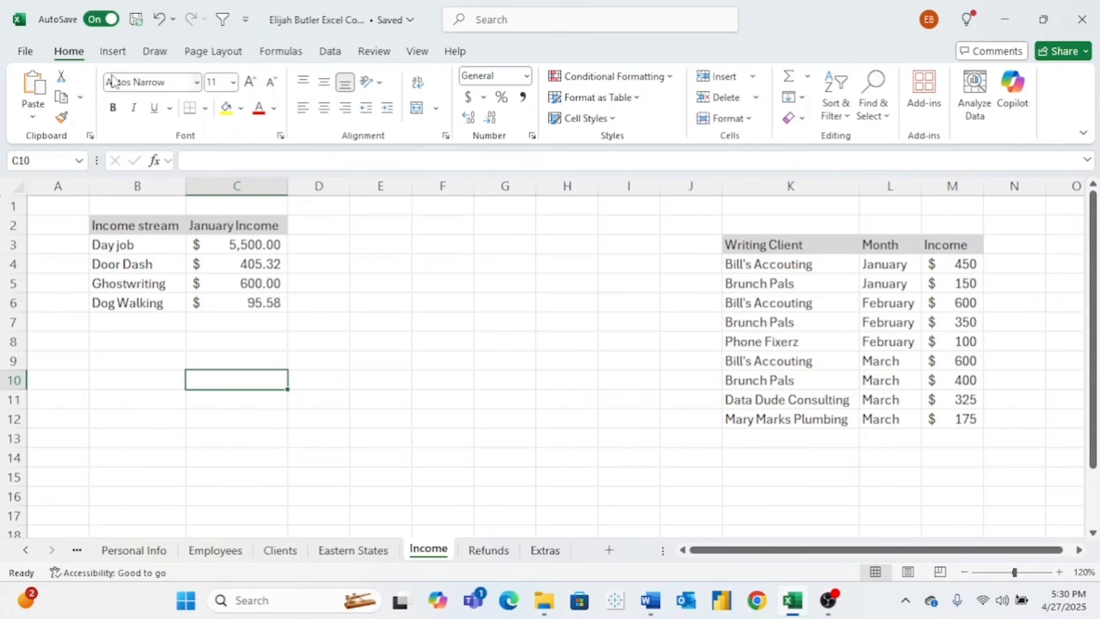
pyautogui.click(113, 53)
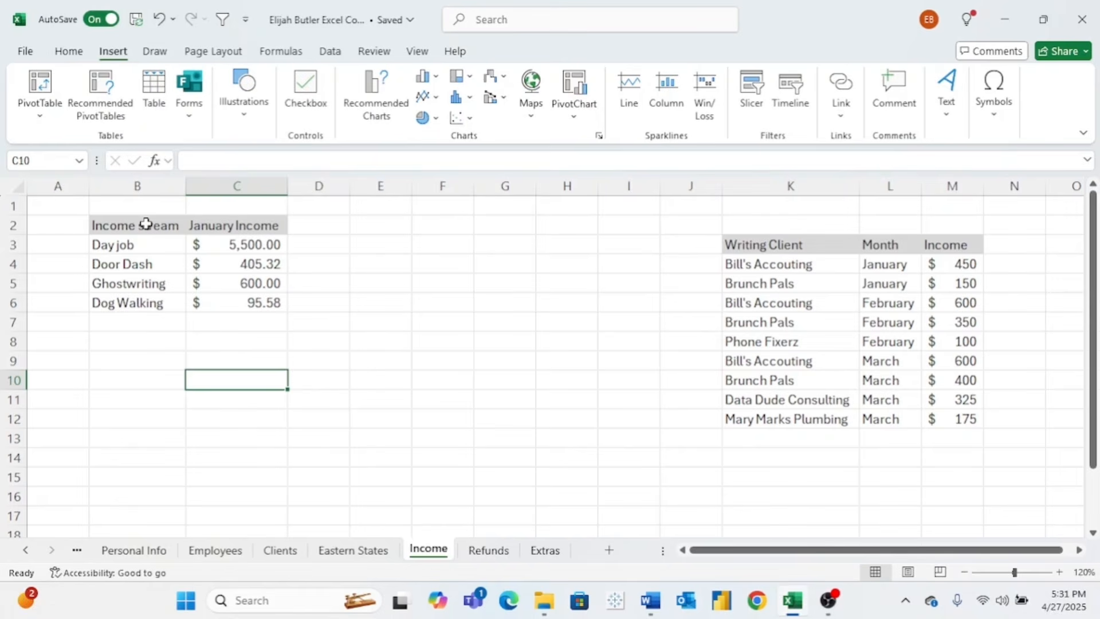
pyautogui.moveTo(146, 224); pyautogui.dragTo(214, 302)
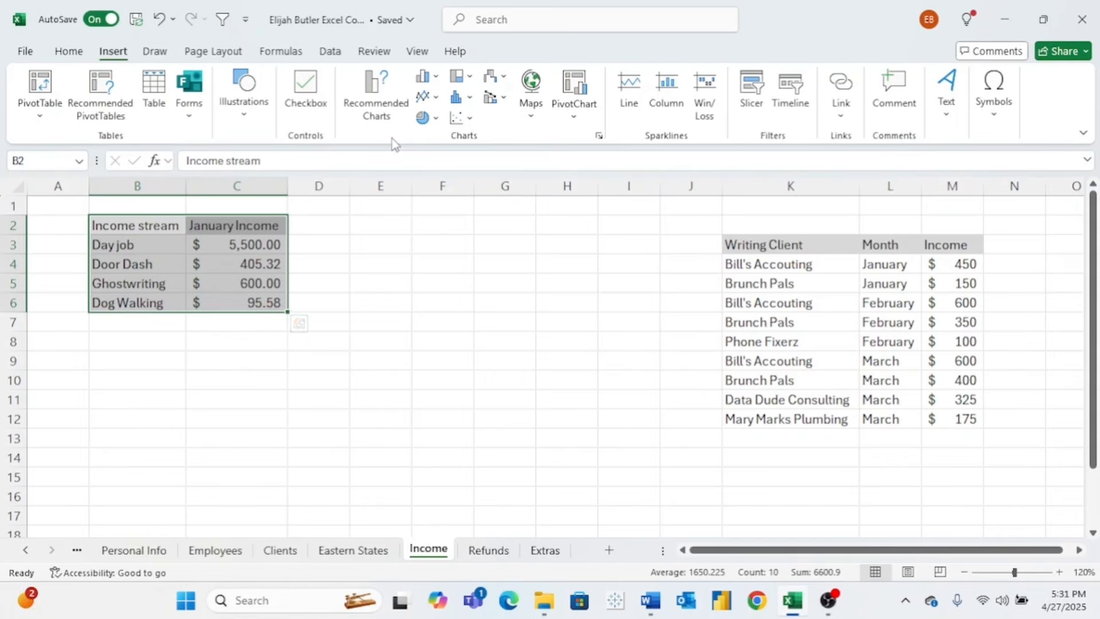
# - Compare pie, bar, column and funnel recommendations, then insert the January Income pie chart
pyautogui.click(367, 102)
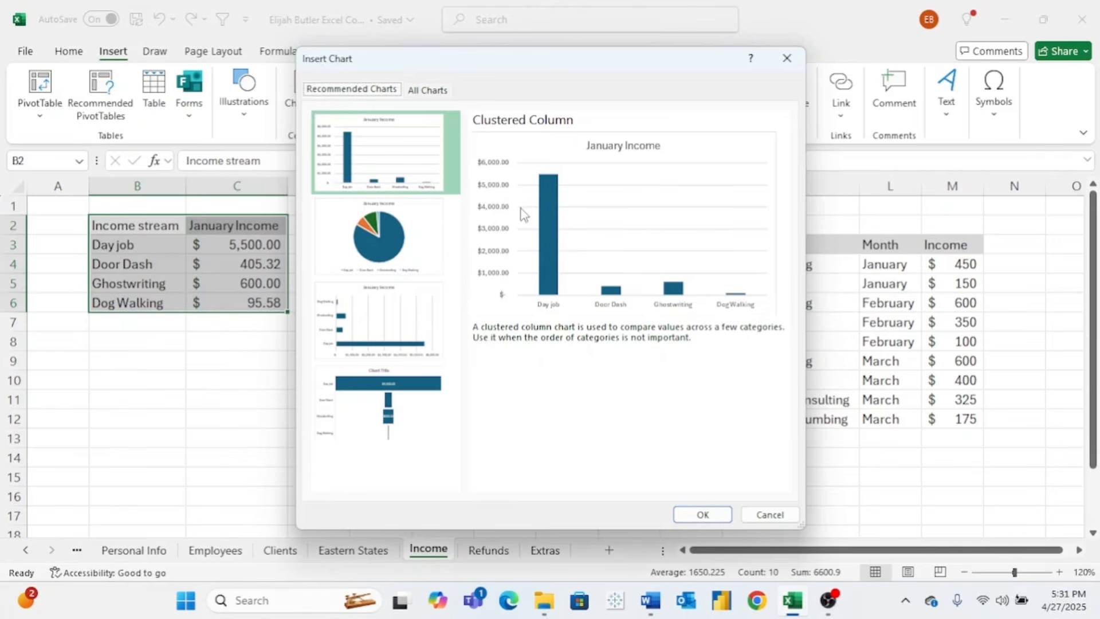
pyautogui.click(416, 229)
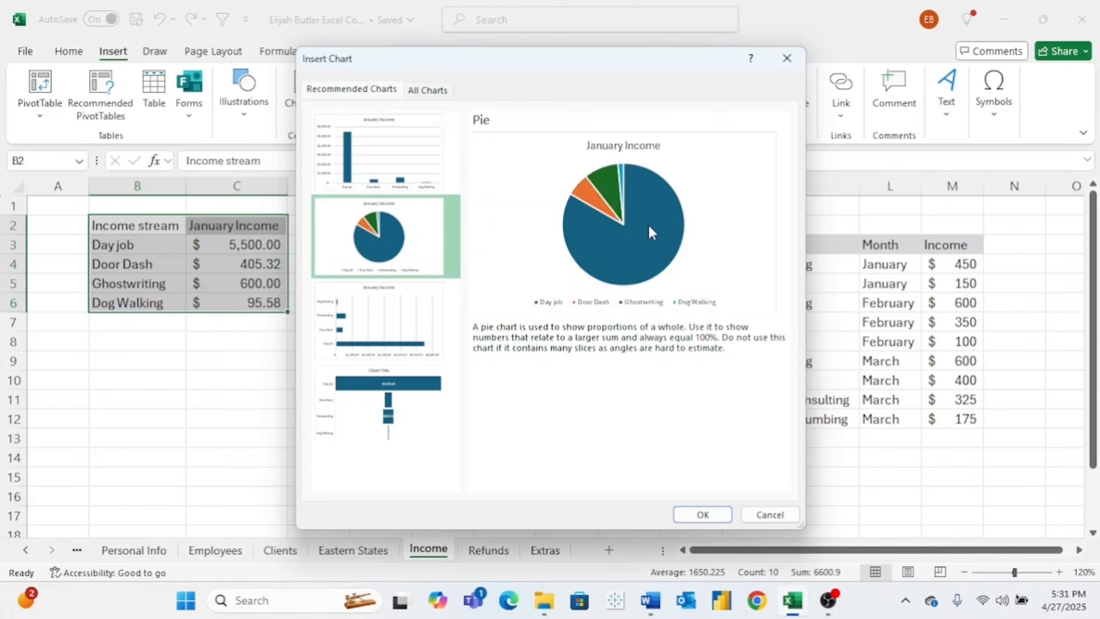
pyautogui.click(404, 318)
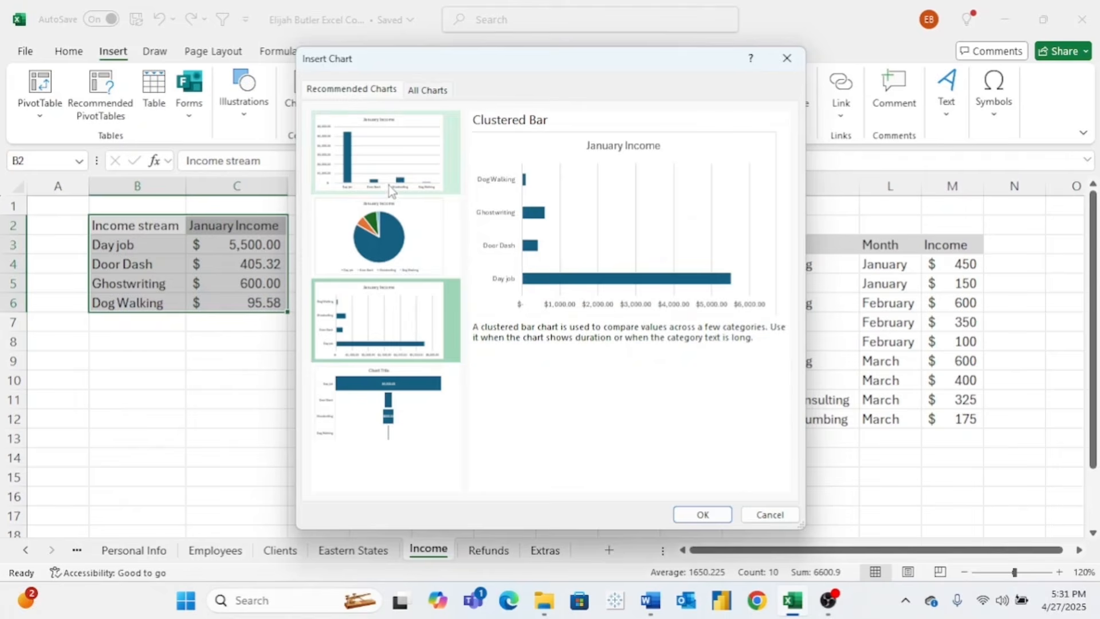
pyautogui.click(384, 171)
pyautogui.click(384, 319)
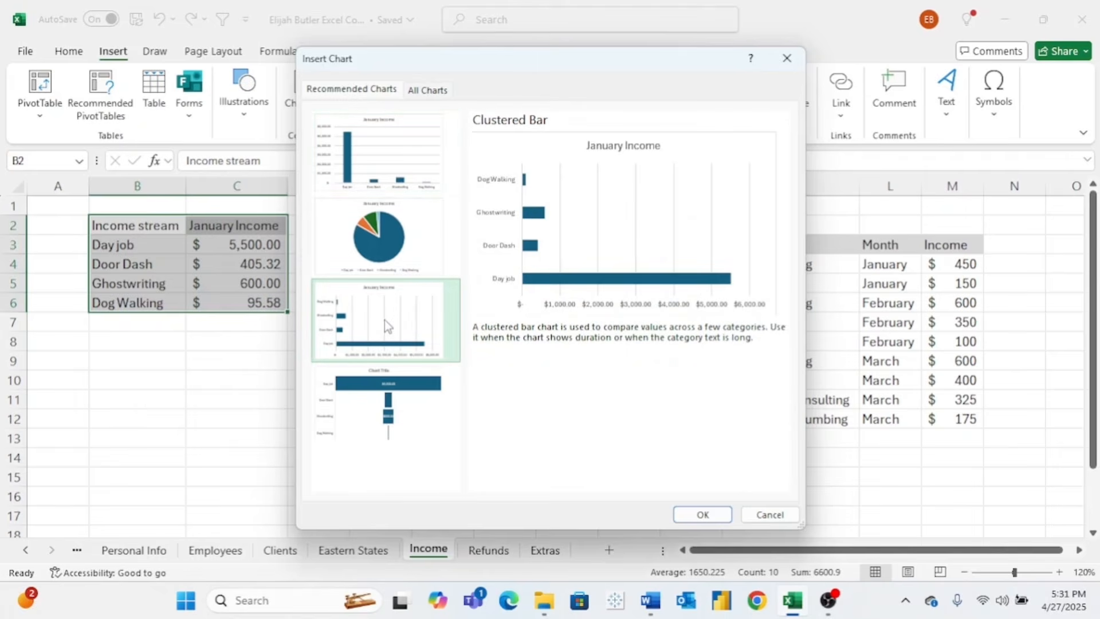
pyautogui.click(401, 408)
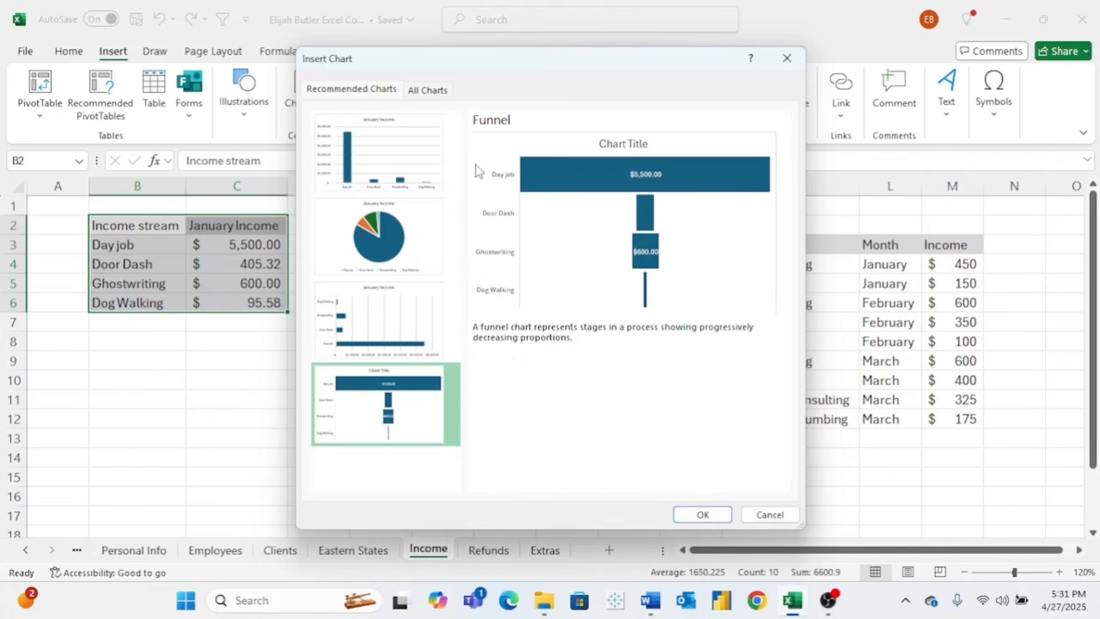
pyautogui.click(411, 317)
pyautogui.click(388, 179)
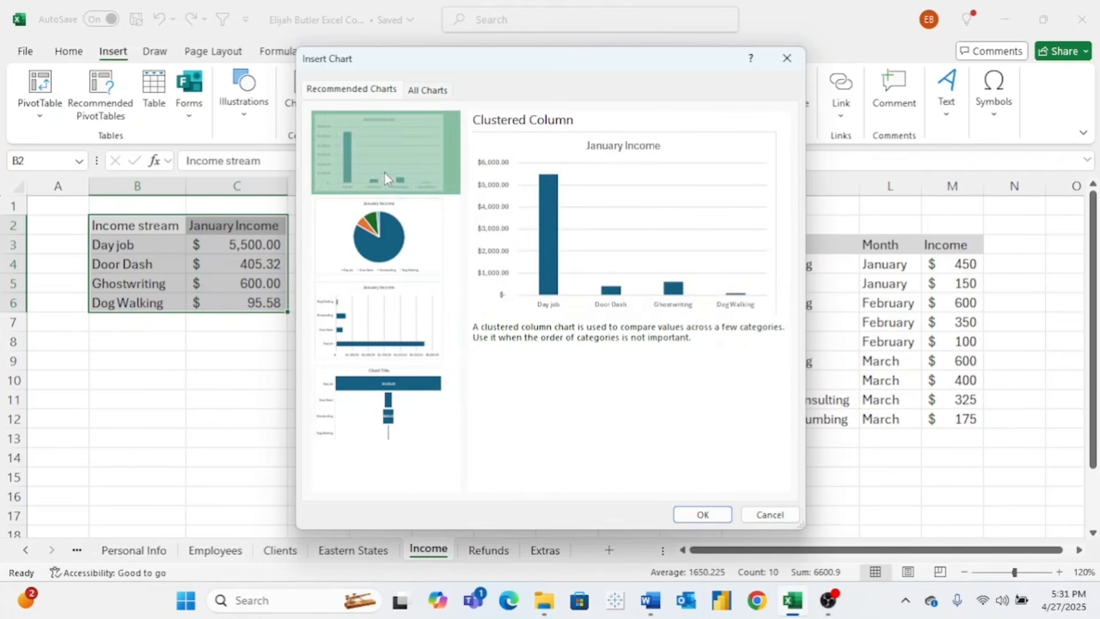
pyautogui.click(386, 227)
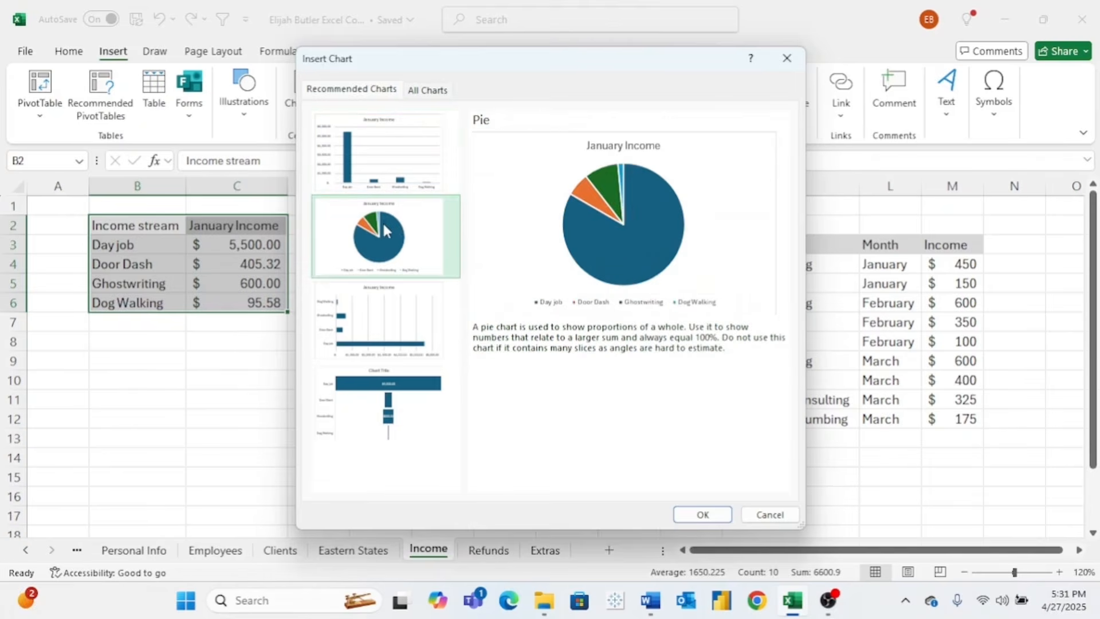
pyautogui.click(702, 513)
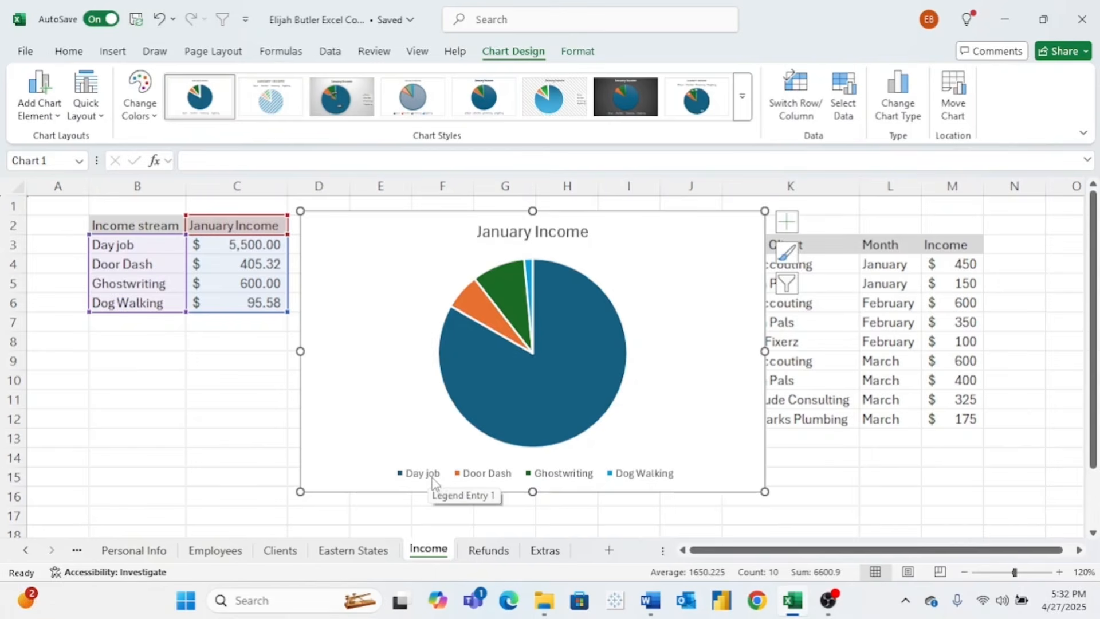
# - Make the 'January Income' title bold at size 20, keeping it centred
pyautogui.moveTo(567, 351)
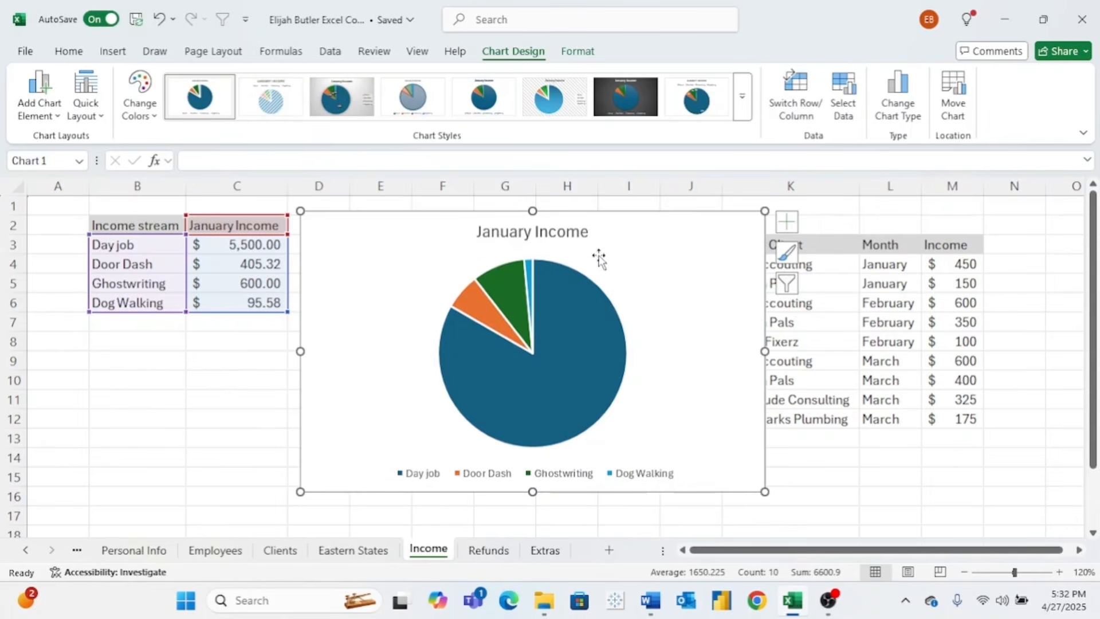
pyautogui.click(567, 240)
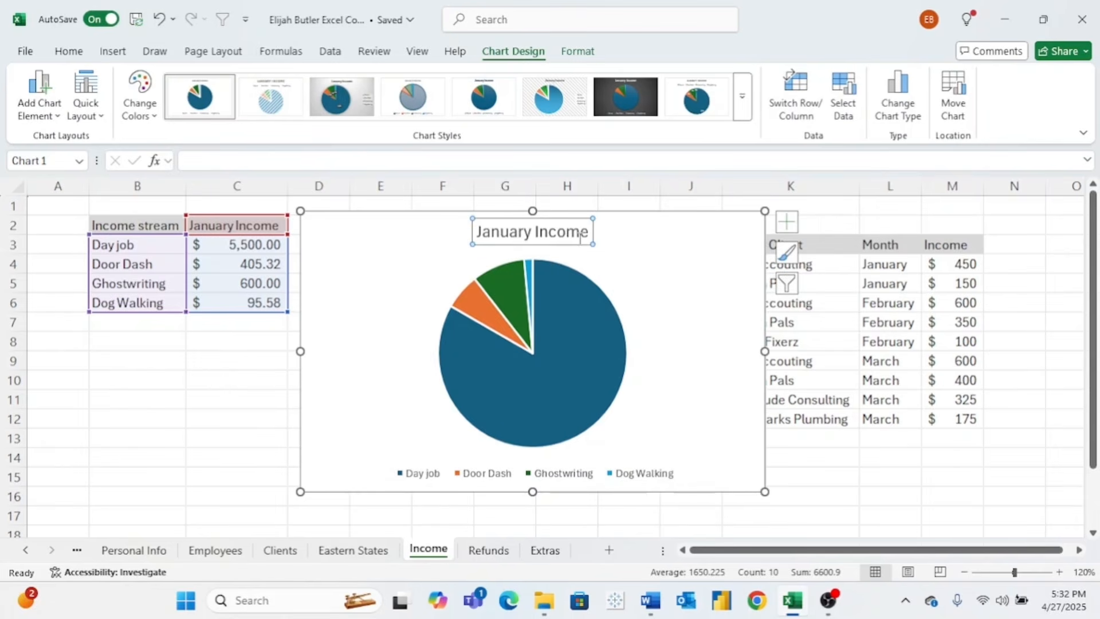
pyautogui.moveTo(587, 236); pyautogui.dragTo(488, 238)
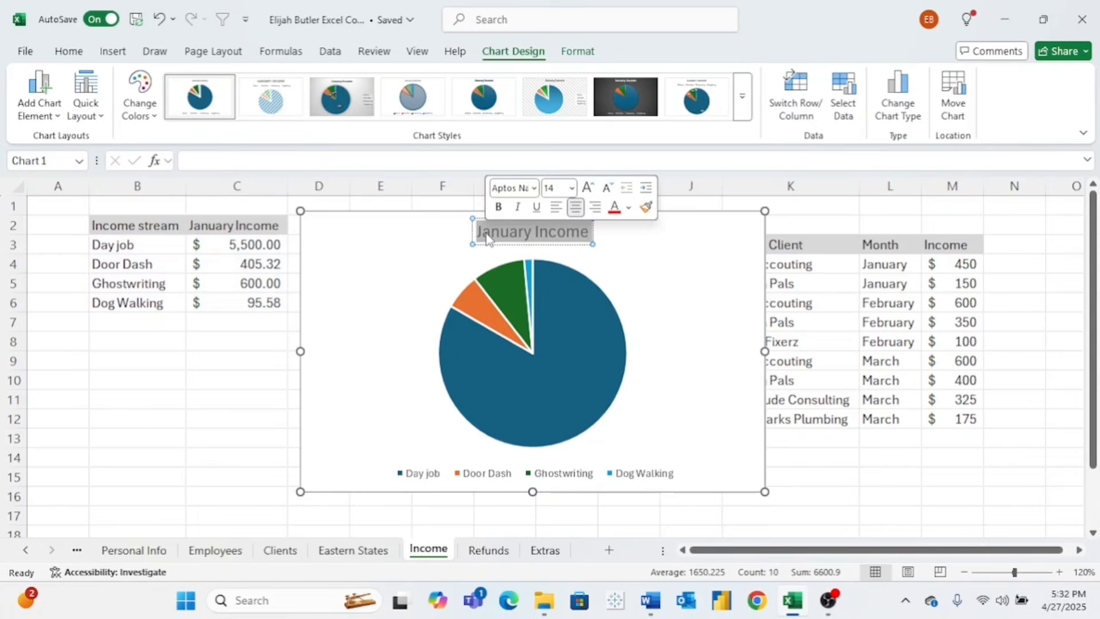
pyautogui.click(572, 188)
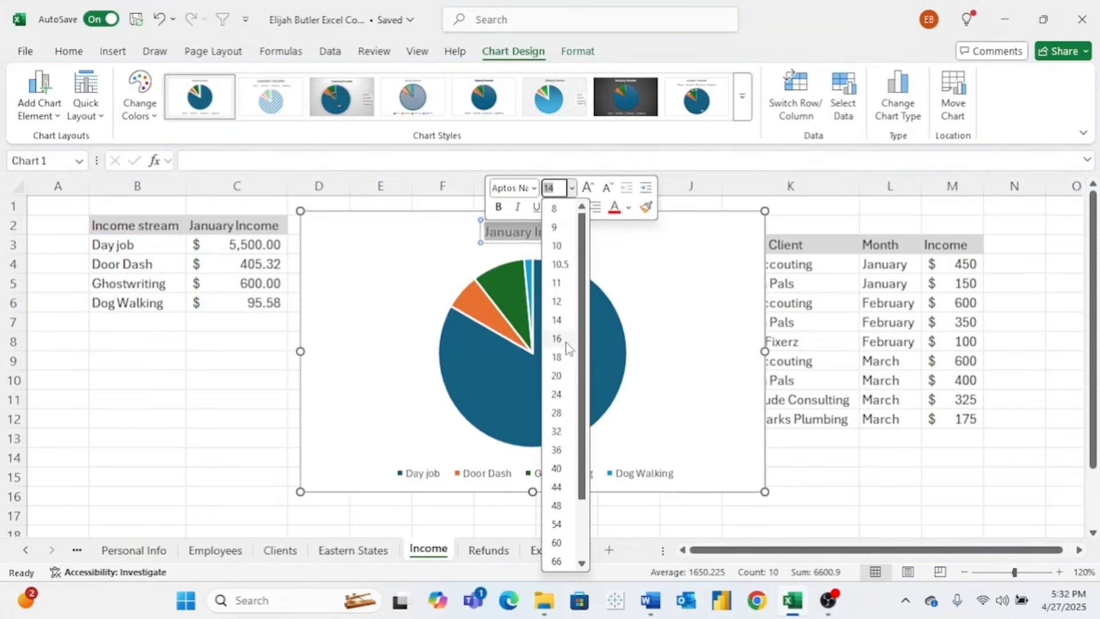
pyautogui.click(557, 375)
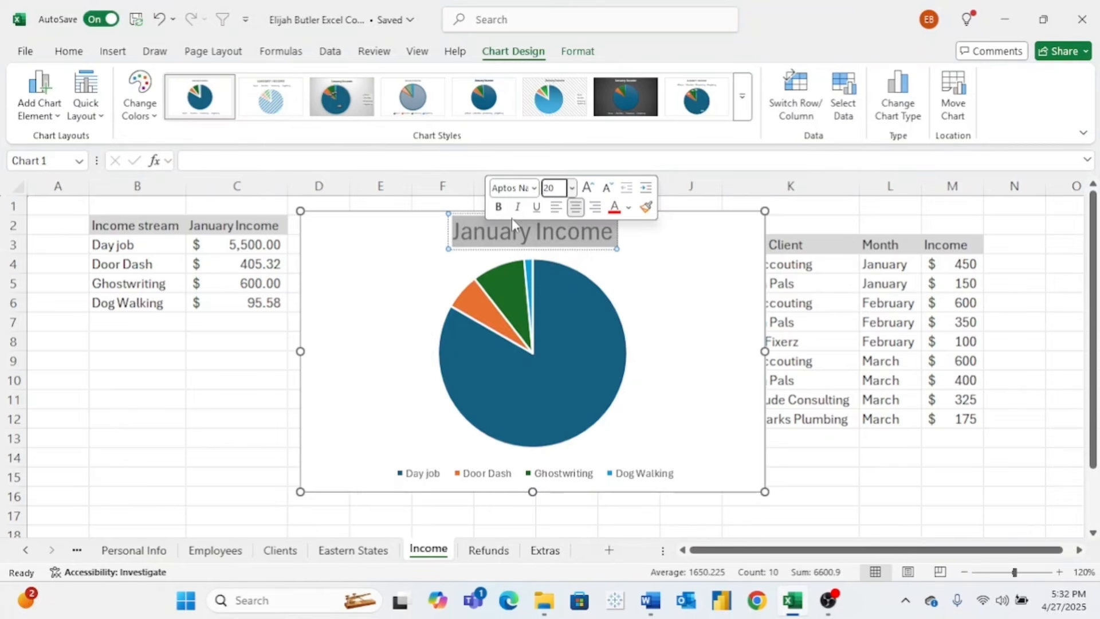
pyautogui.click(499, 207)
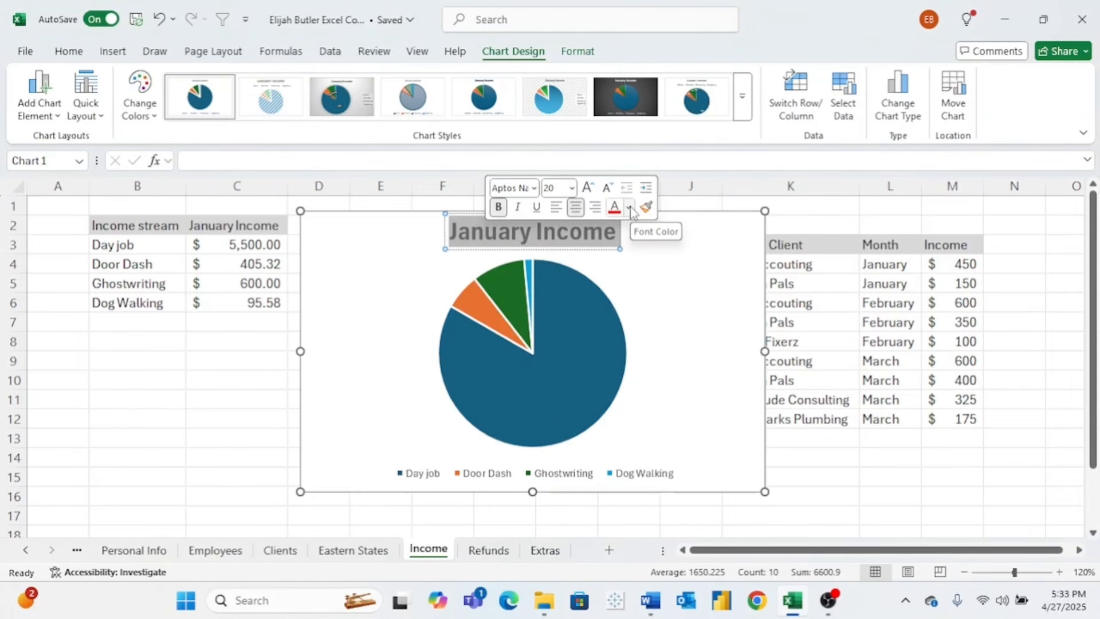
pyautogui.click(559, 210)
pyautogui.click(575, 207)
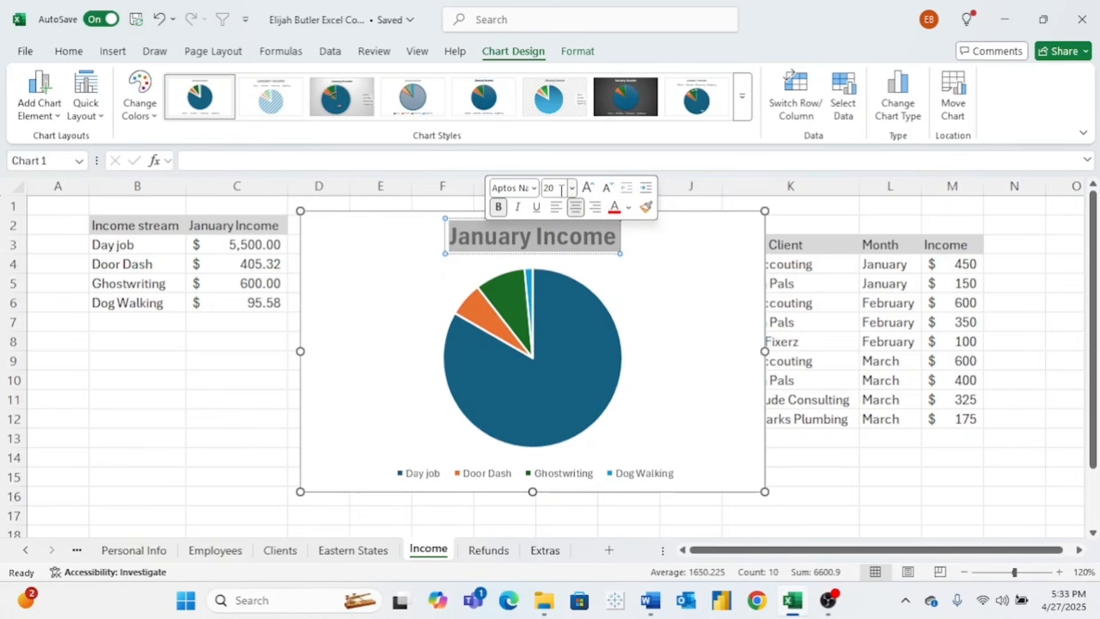
pyautogui.click(595, 330)
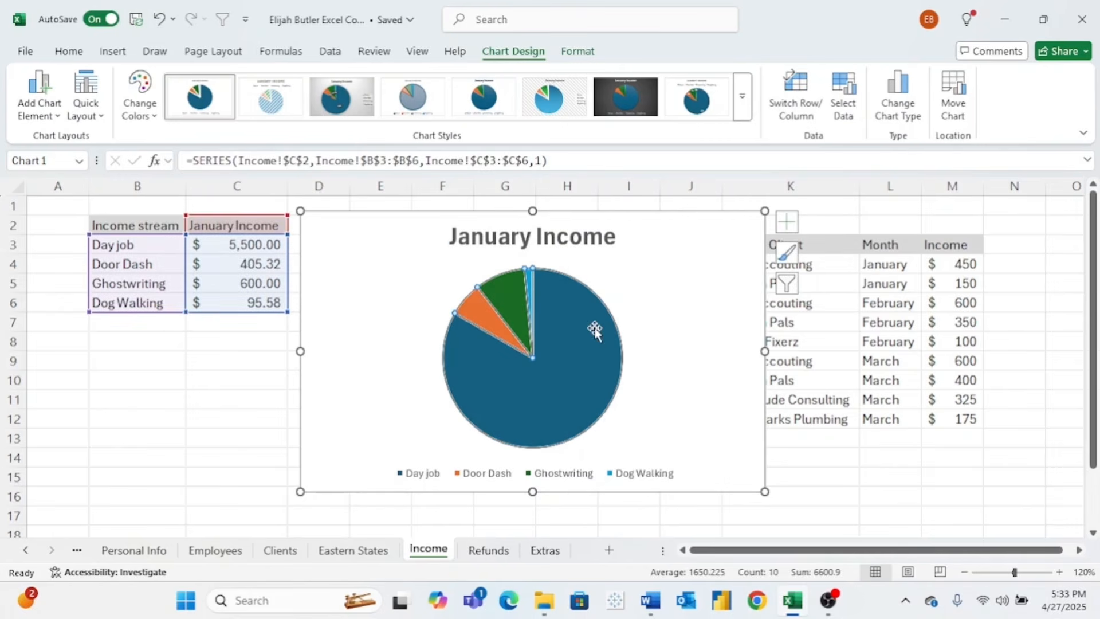
# - Turn on data labels showing each slice's dollar value
pyautogui.click(638, 311)
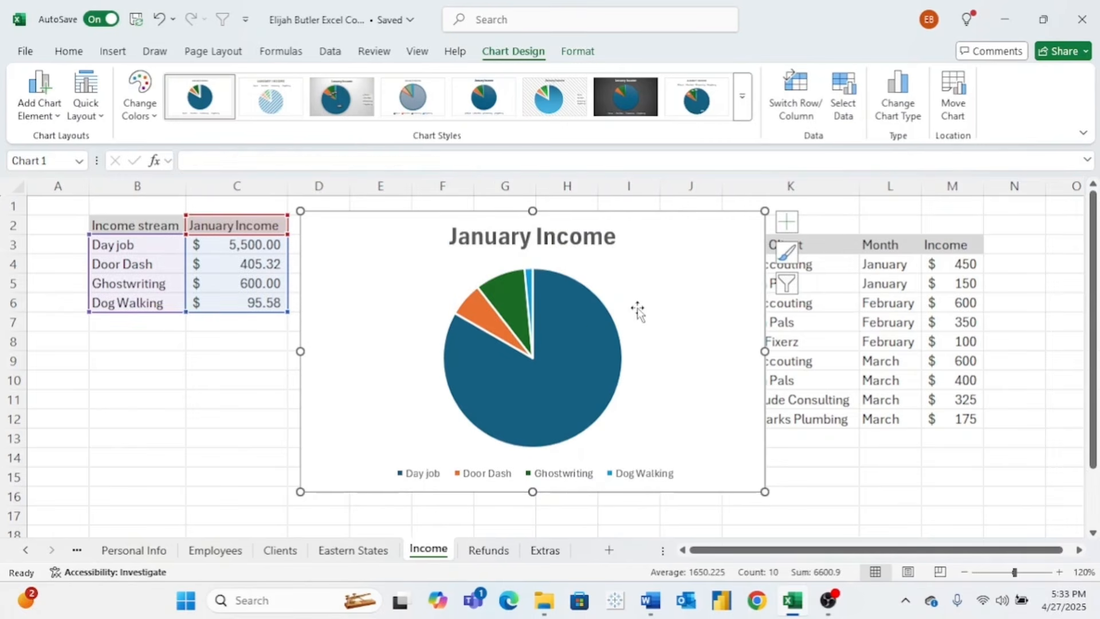
pyautogui.click(787, 223)
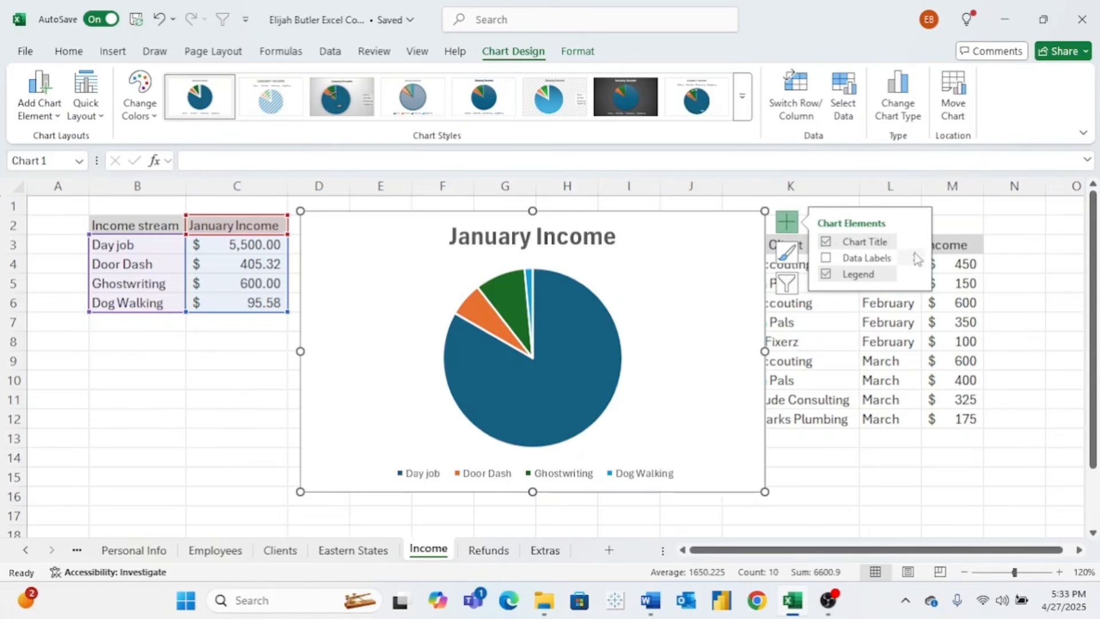
pyautogui.click(826, 258)
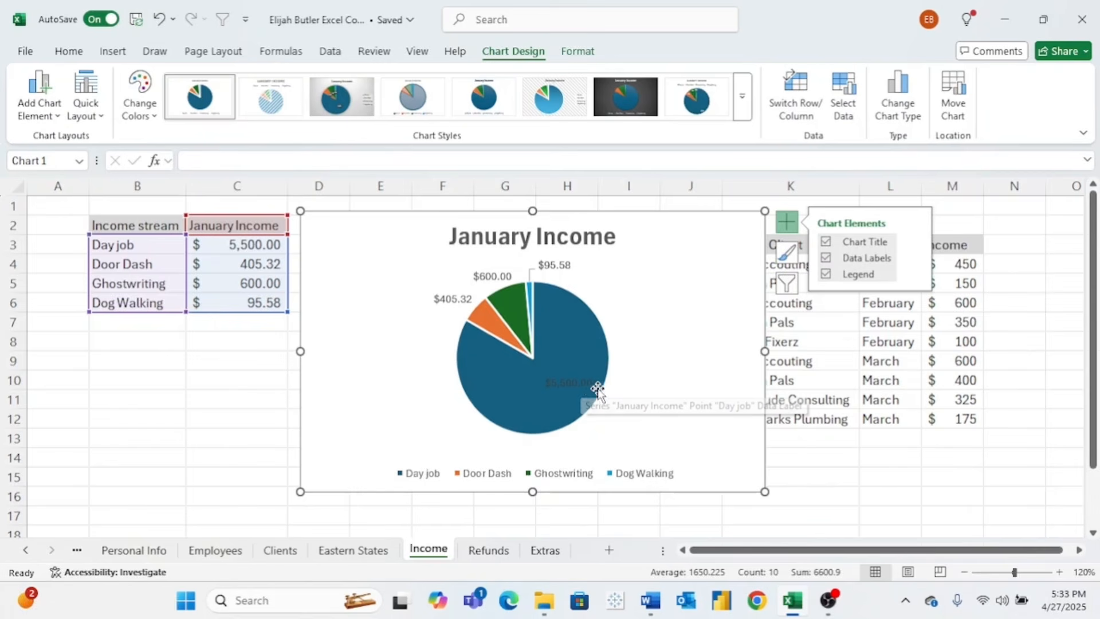
# - Drag the $5,500.00 Day job label outside the pie and select the legend
pyautogui.doubleClick(581, 384)
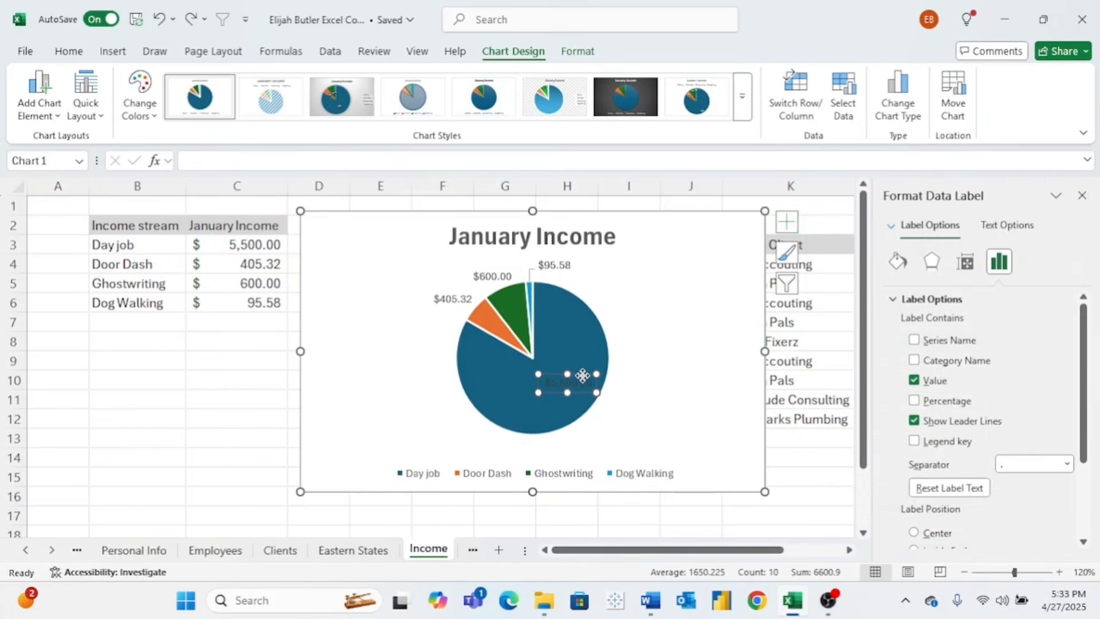
pyautogui.moveTo(582, 377); pyautogui.dragTo(626, 427)
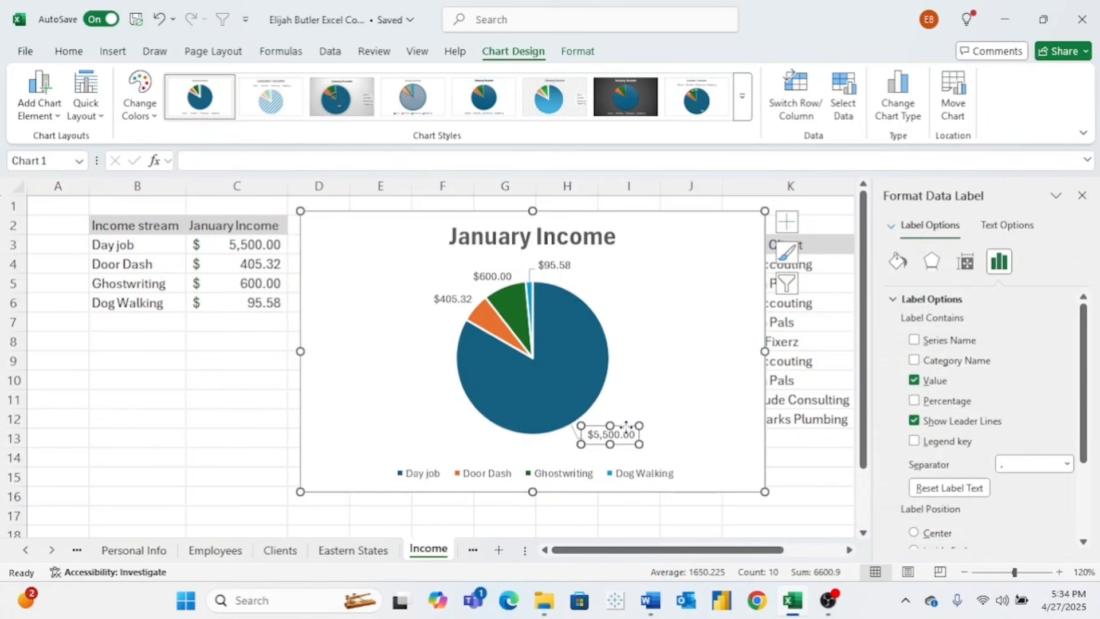
pyautogui.click(656, 384)
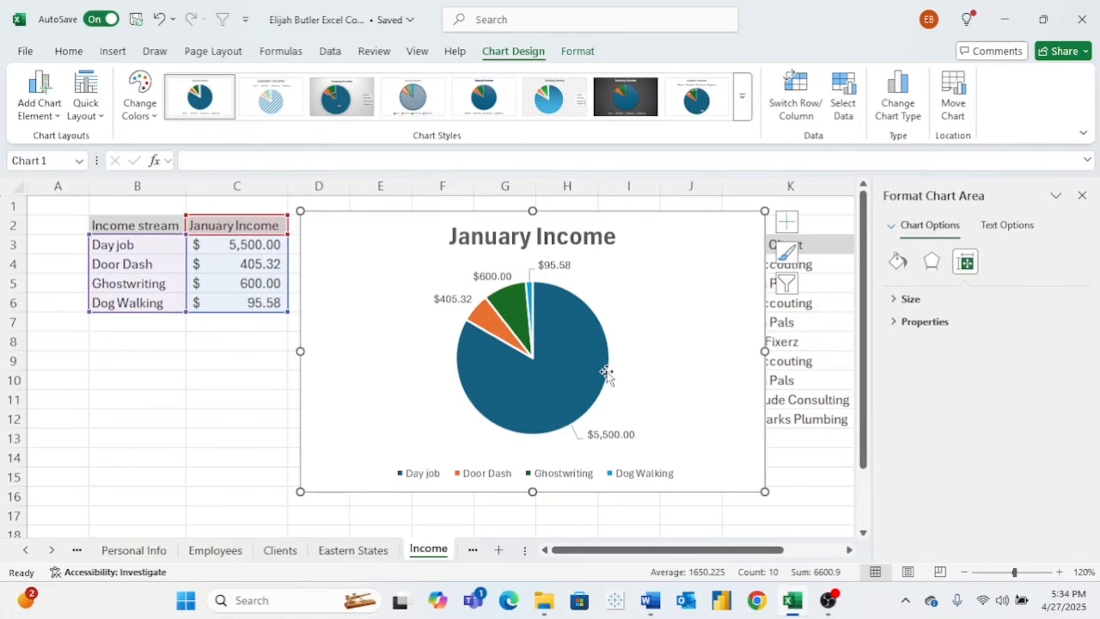
pyautogui.doubleClick(648, 326)
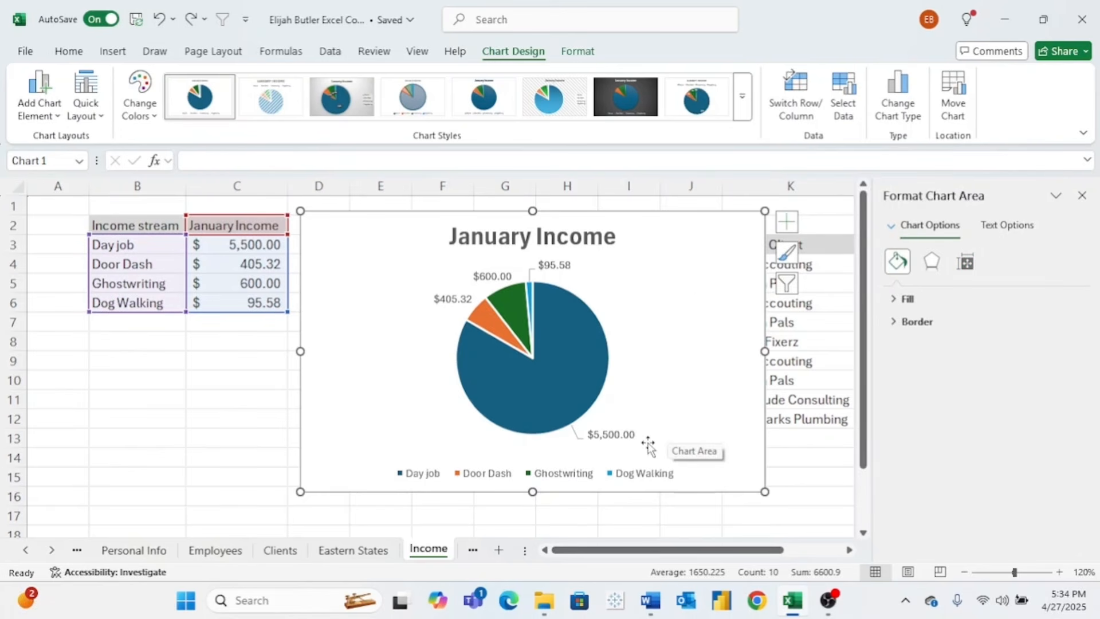
pyautogui.click(630, 479)
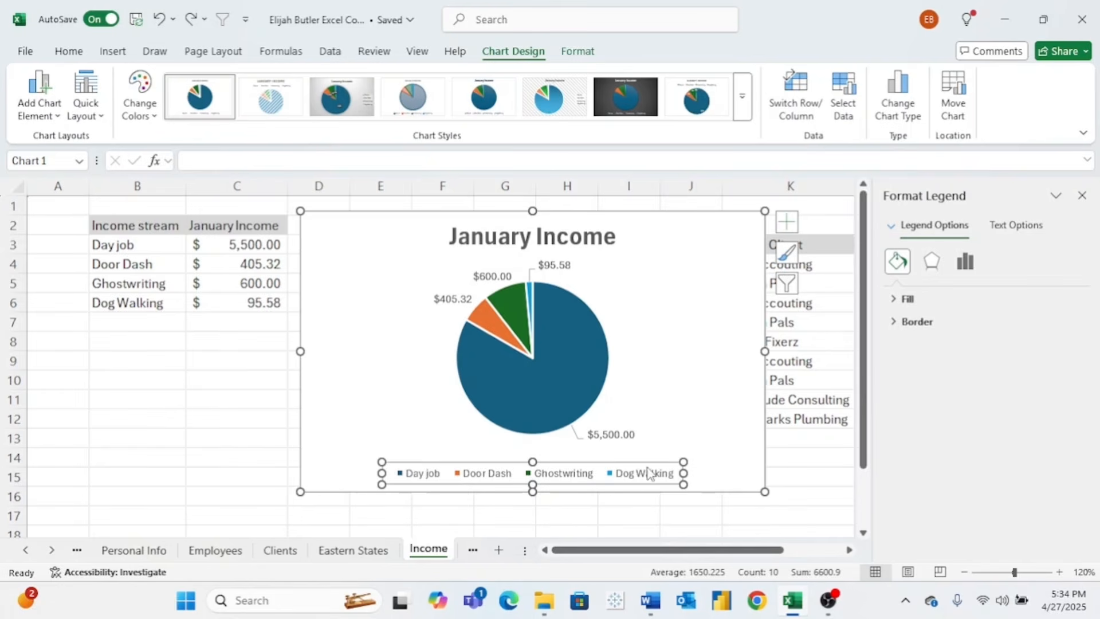
pyautogui.click(655, 480)
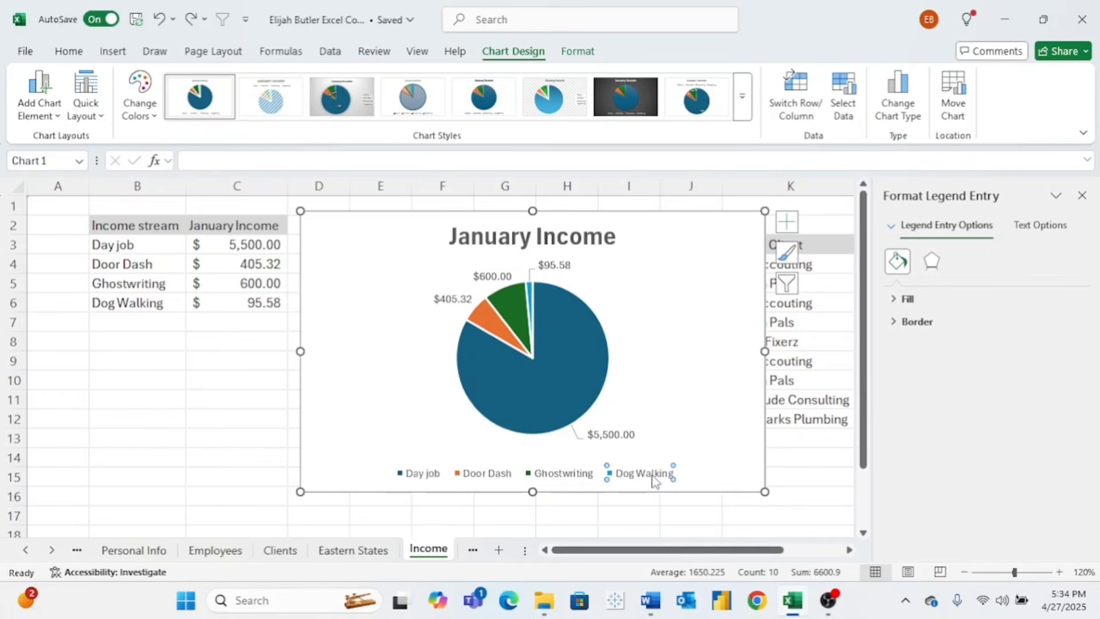
pyautogui.click(787, 222)
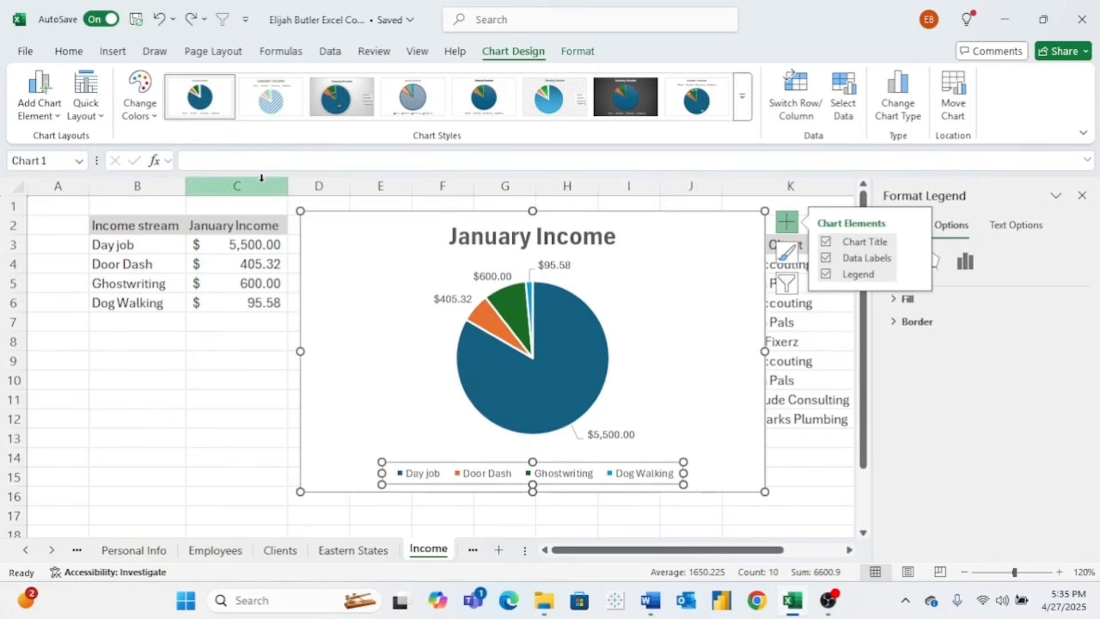
# - Leave the legend font at size 9 and show the chart's series and category filter
pyautogui.click(84, 55)
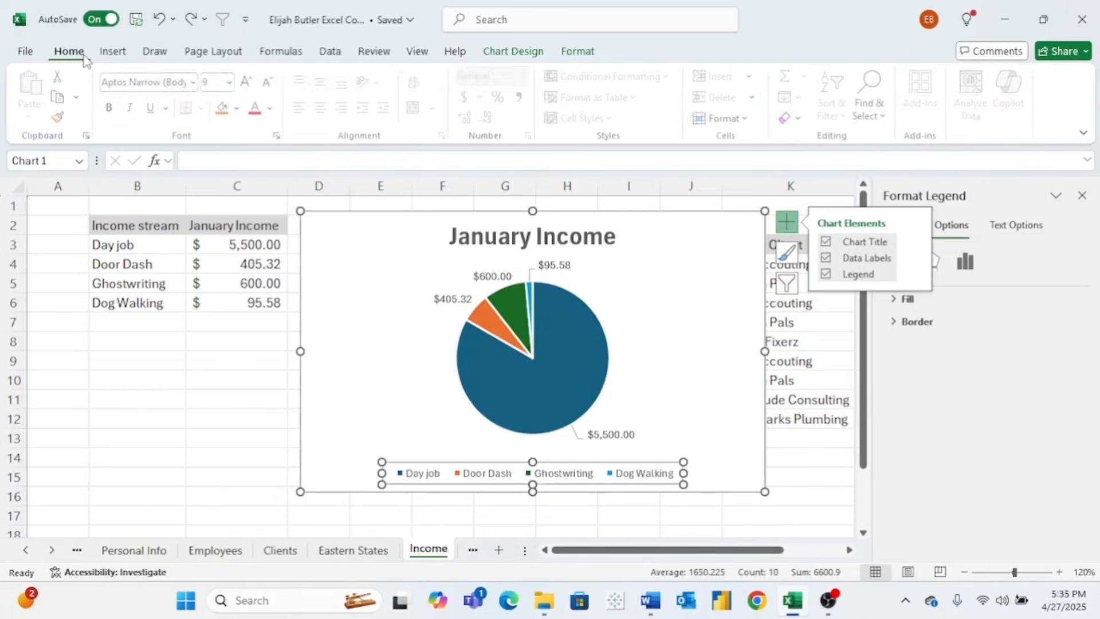
pyautogui.click(233, 82)
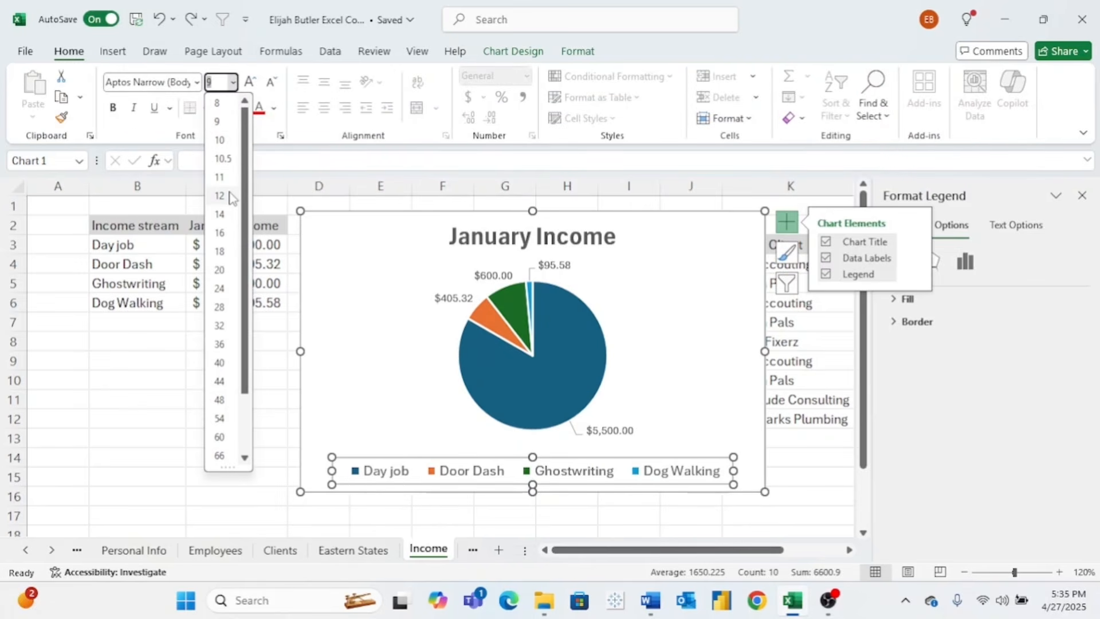
pyautogui.press('Escape')
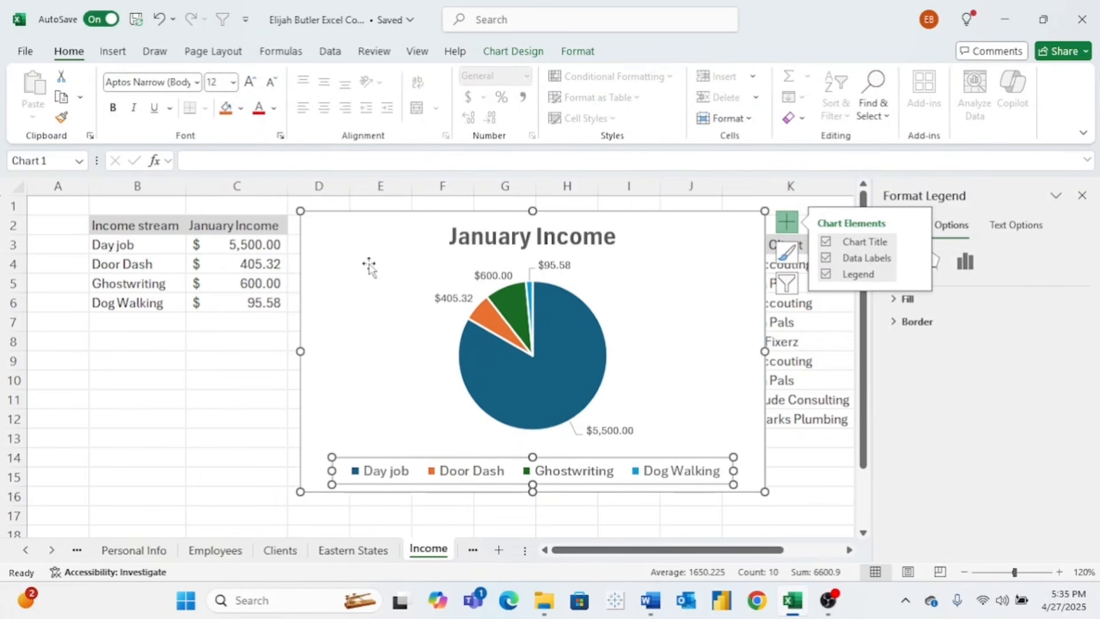
pyautogui.click(370, 341)
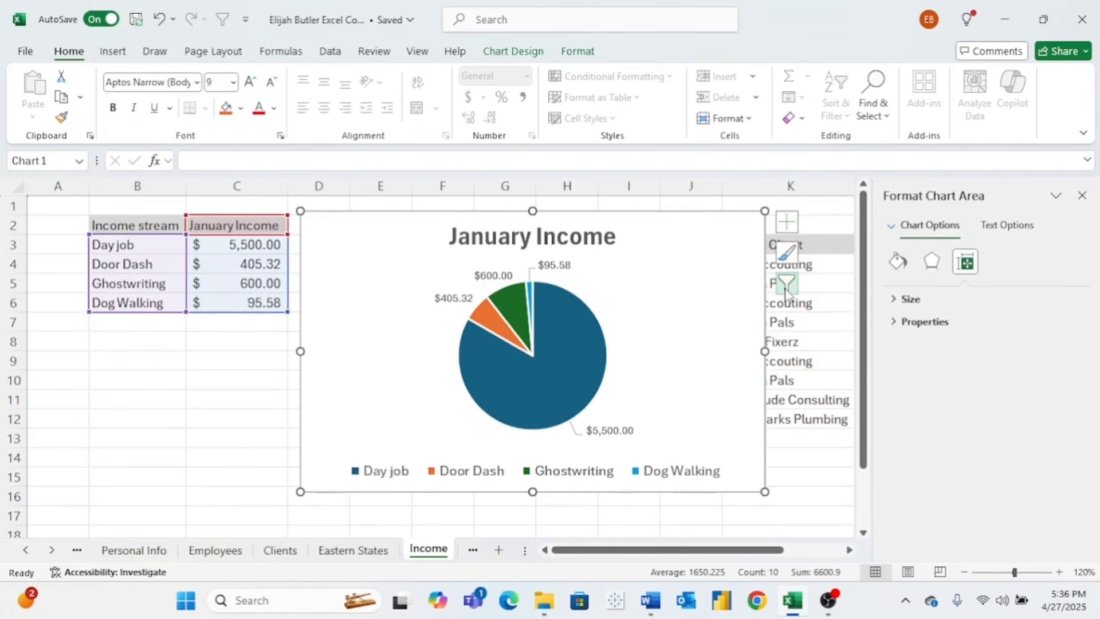
pyautogui.click(786, 285)
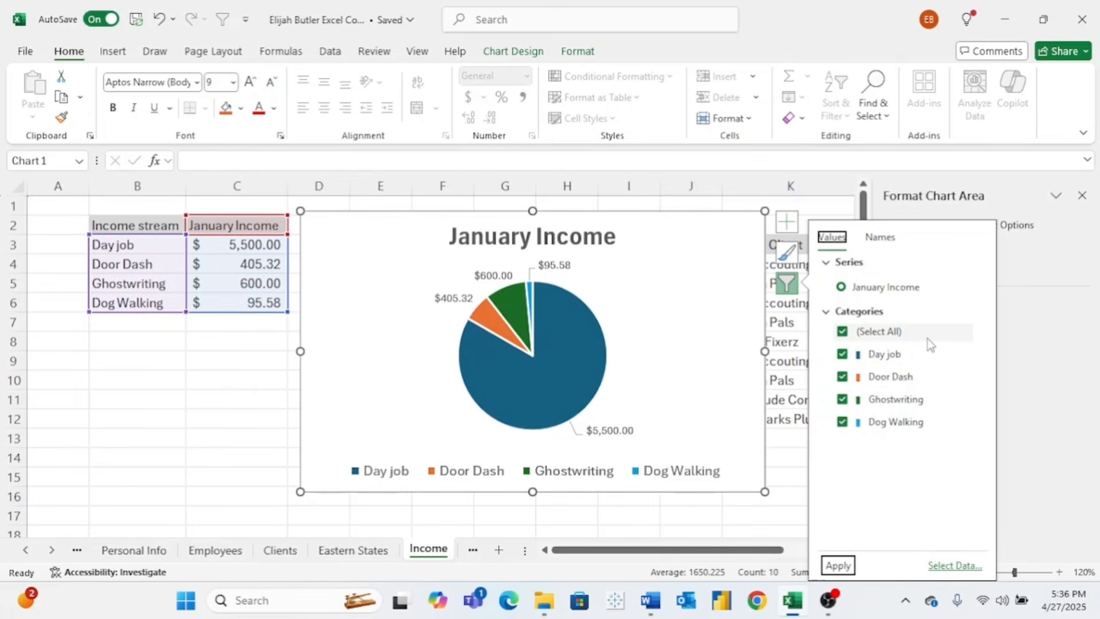
# - Try the dark, legend-on-top and hatched chart styles, then apply the first style
pyautogui.click(735, 268)
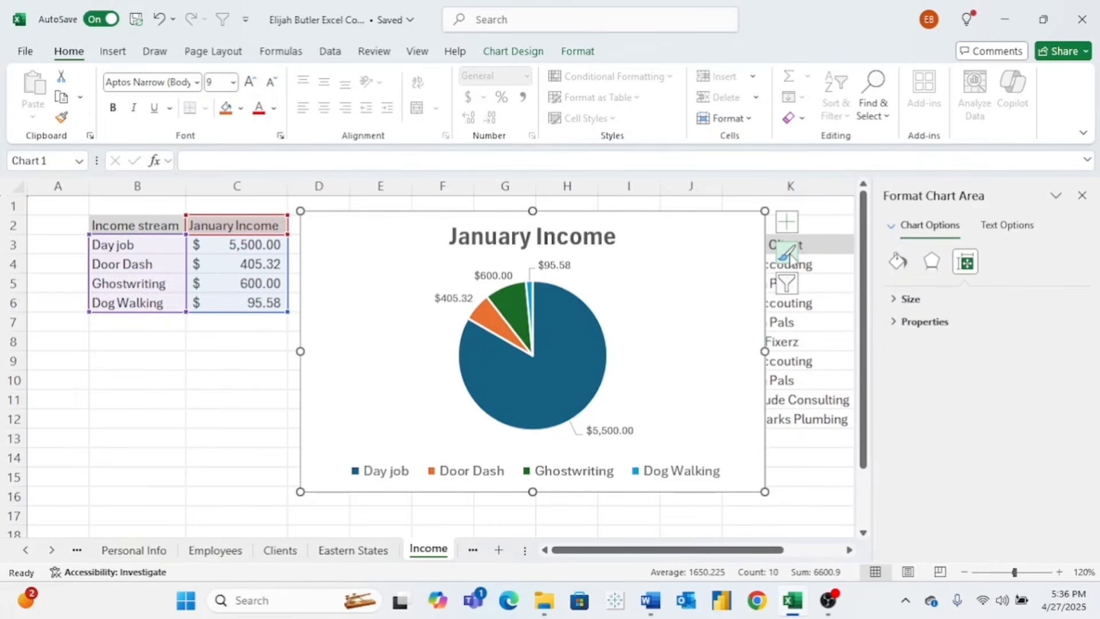
pyautogui.click(790, 256)
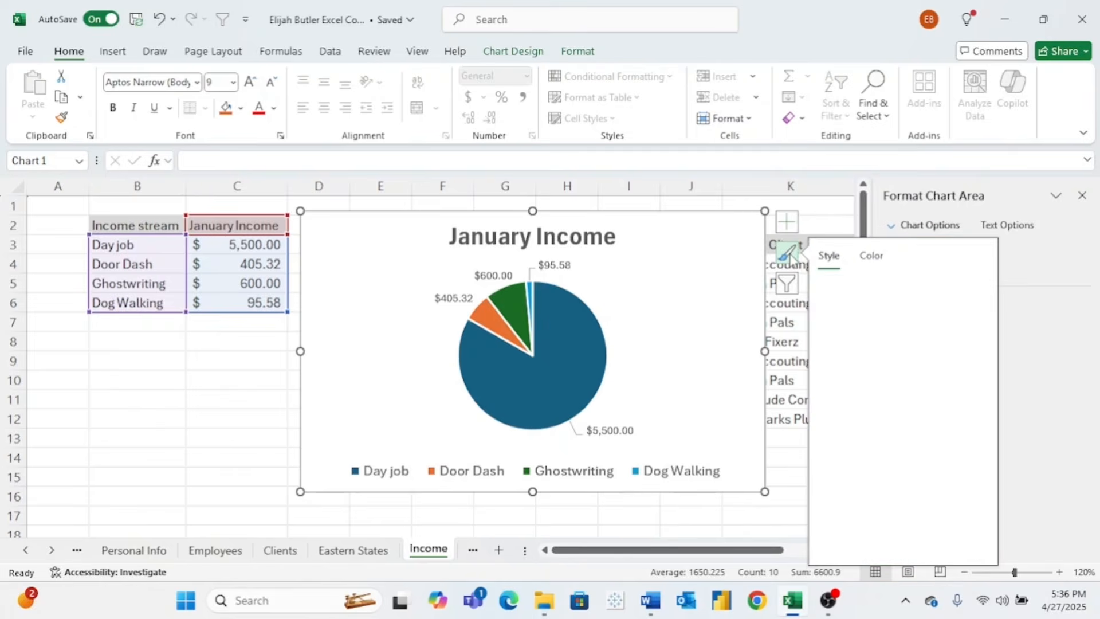
pyautogui.scroll(-5, 906, 411)
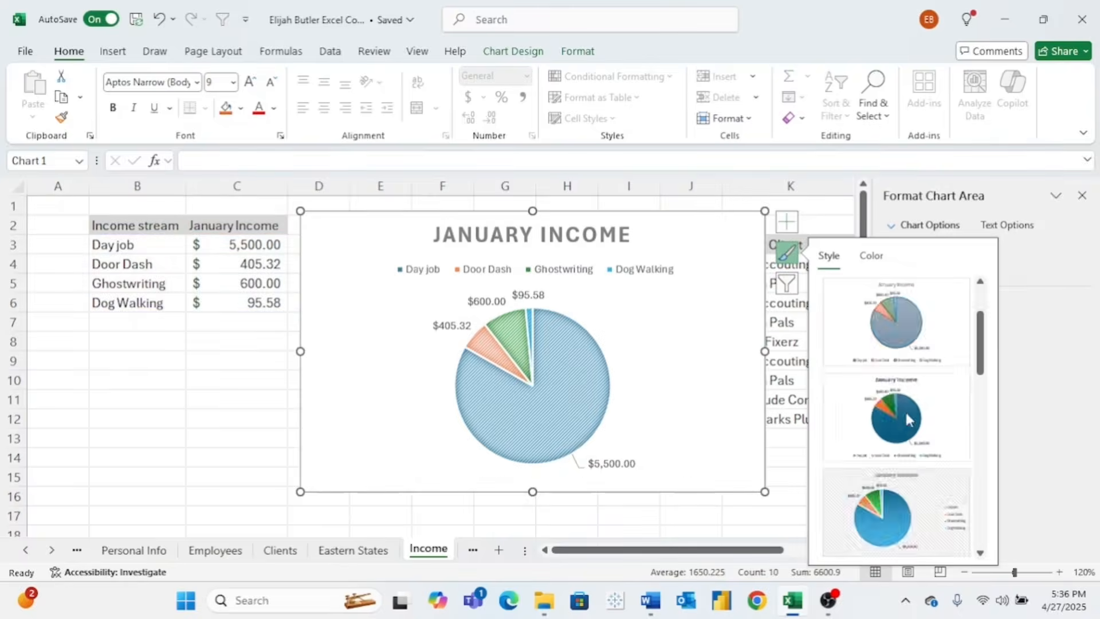
pyautogui.click(895, 326)
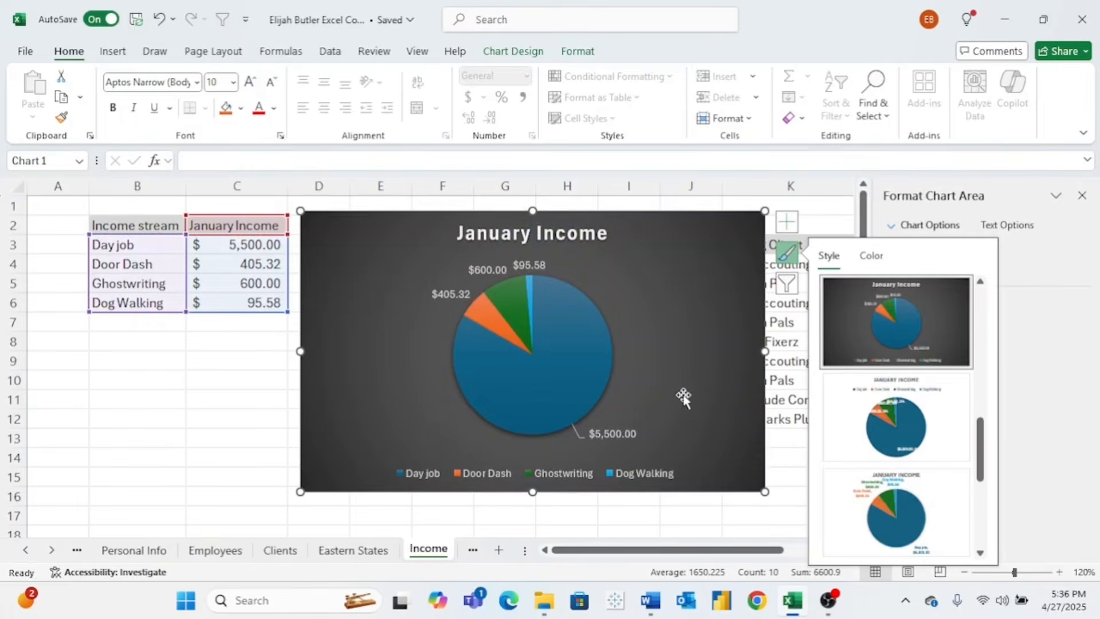
pyautogui.click(895, 422)
pyautogui.scroll(-2, 893, 419)
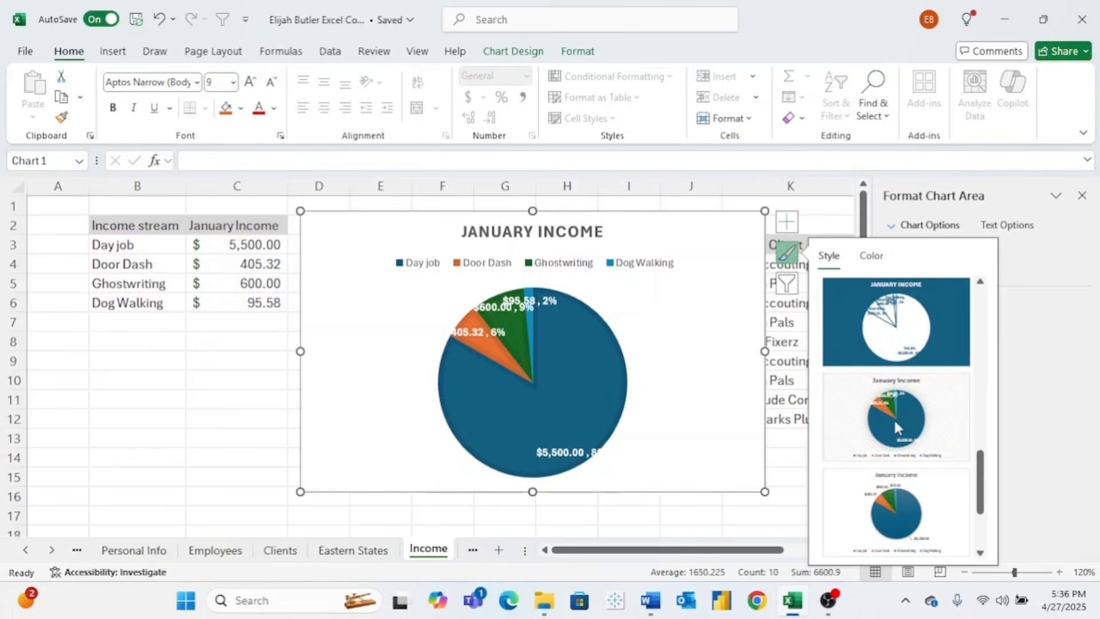
pyautogui.click(906, 419)
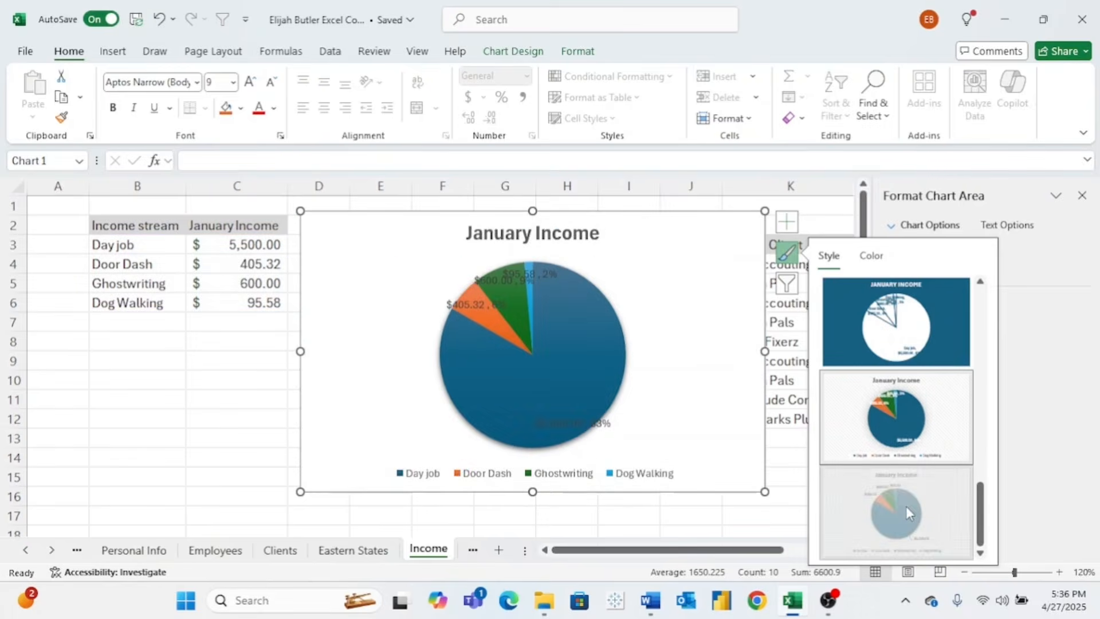
pyautogui.scroll(5, 906, 507)
pyautogui.click(913, 307)
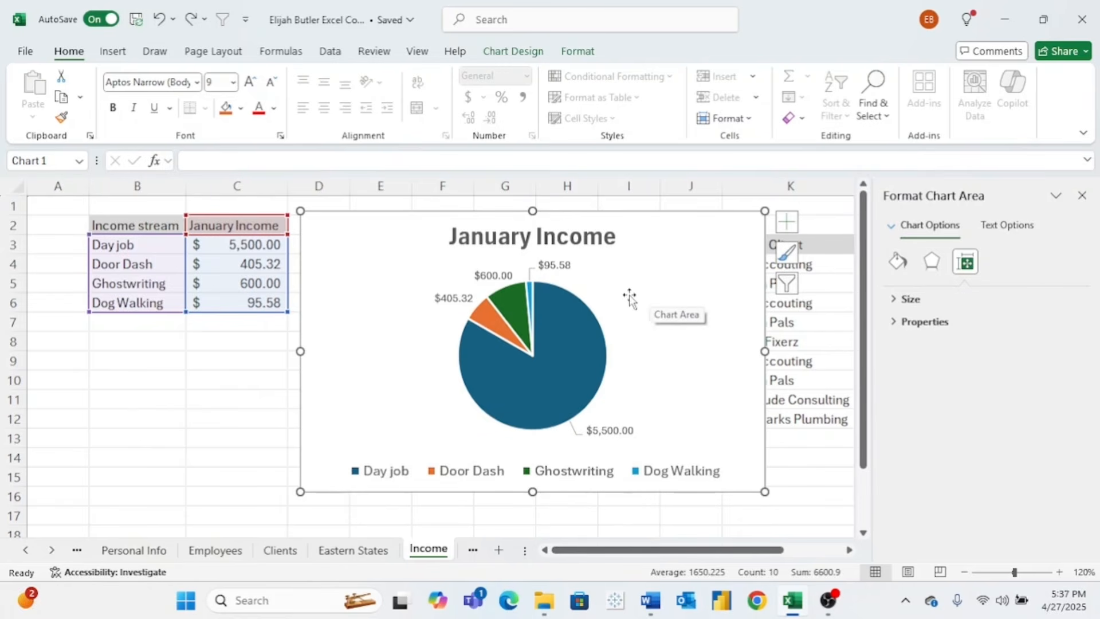
pyautogui.moveTo(578, 361)
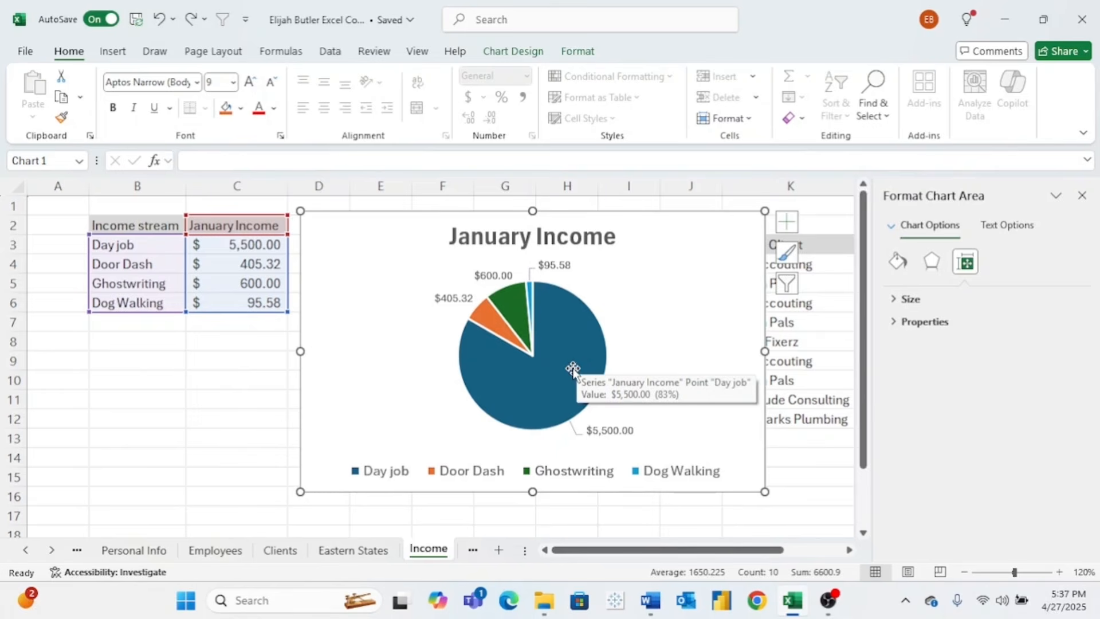
# - Fill only the Day job slice with solid red
pyautogui.click(575, 361)
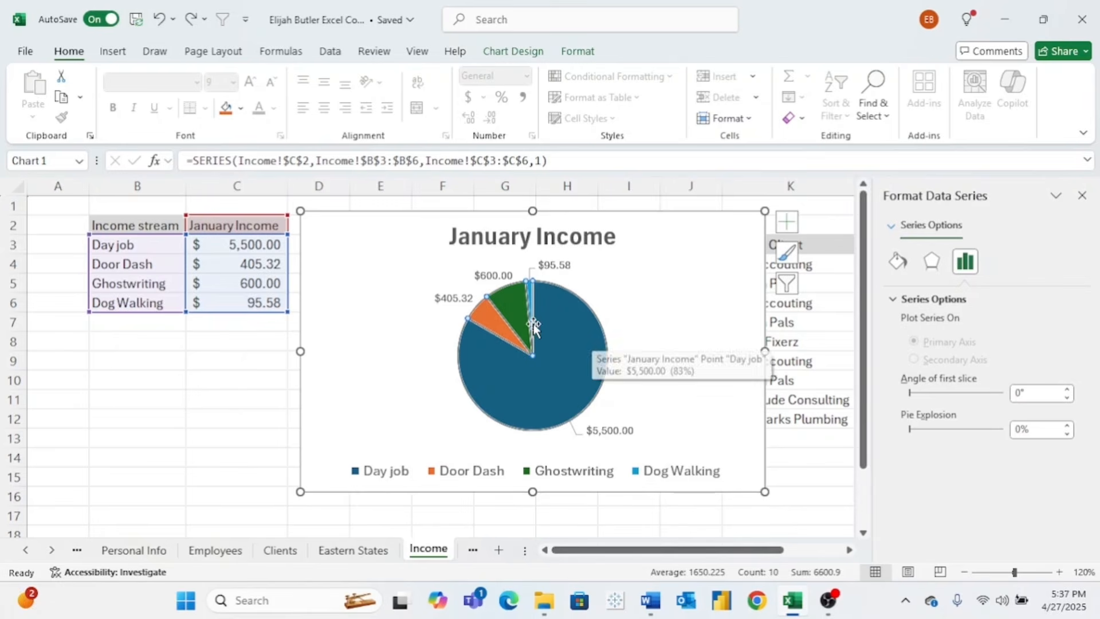
pyautogui.click(559, 356)
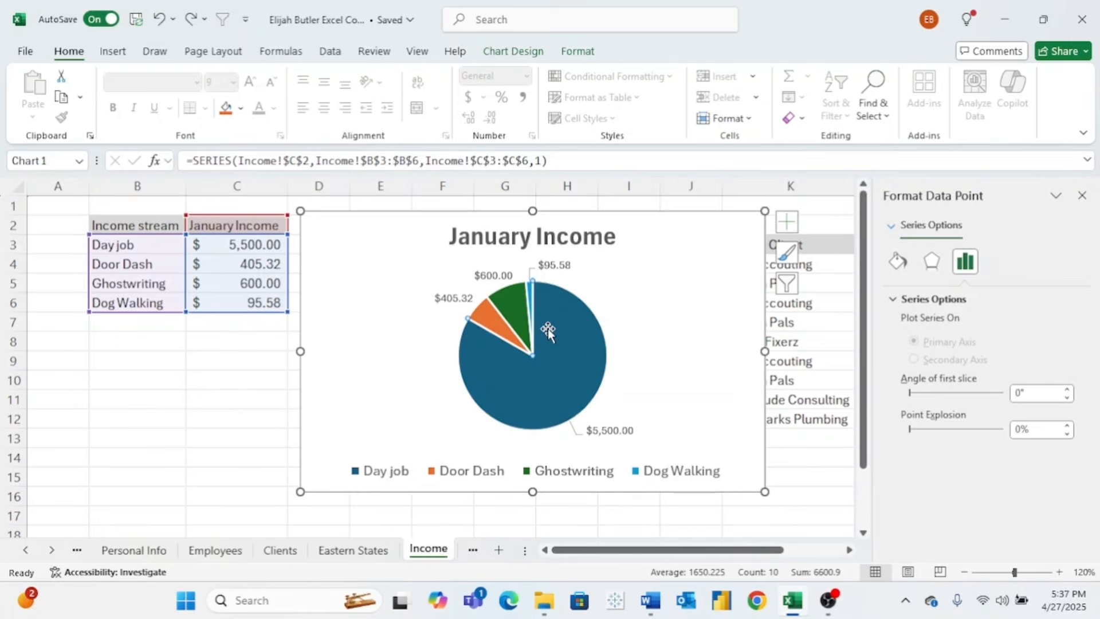
pyautogui.click(898, 265)
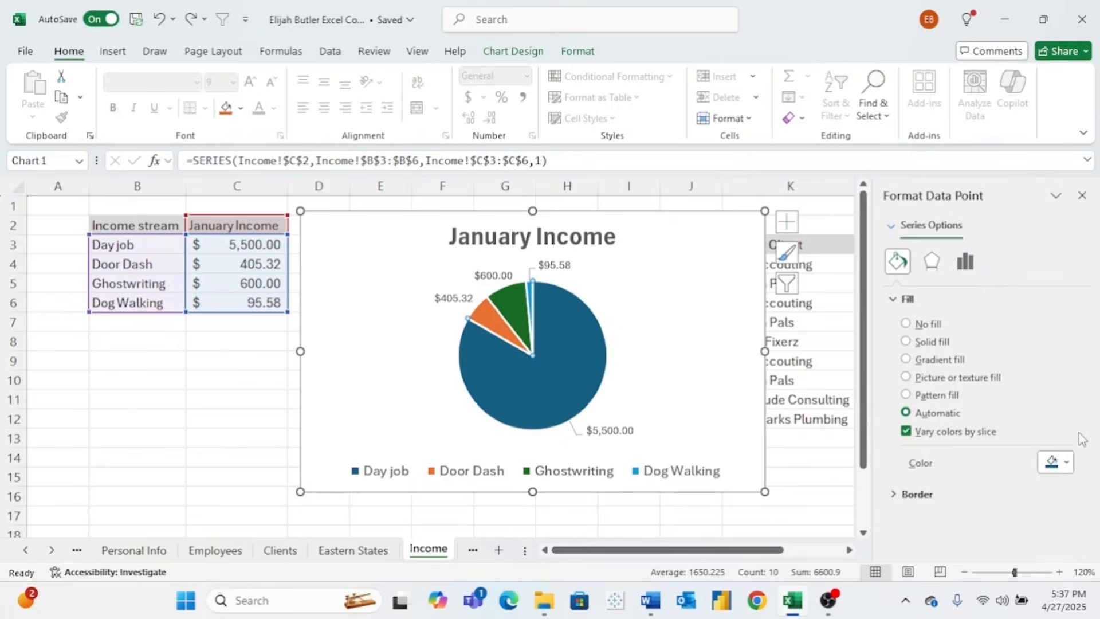
pyautogui.click(1066, 462)
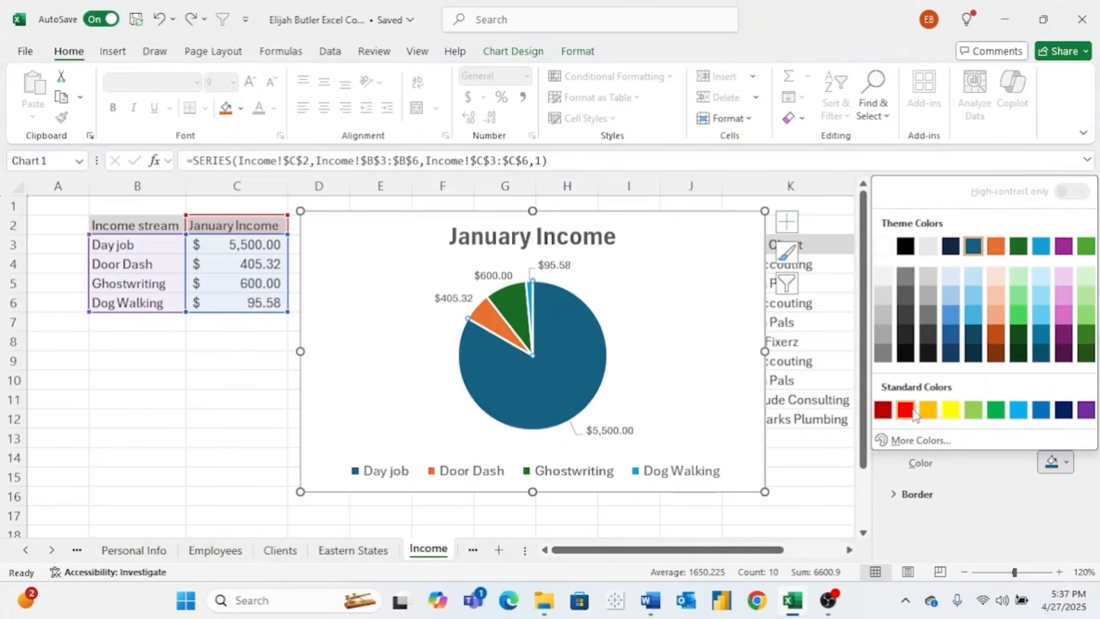
pyautogui.click(907, 410)
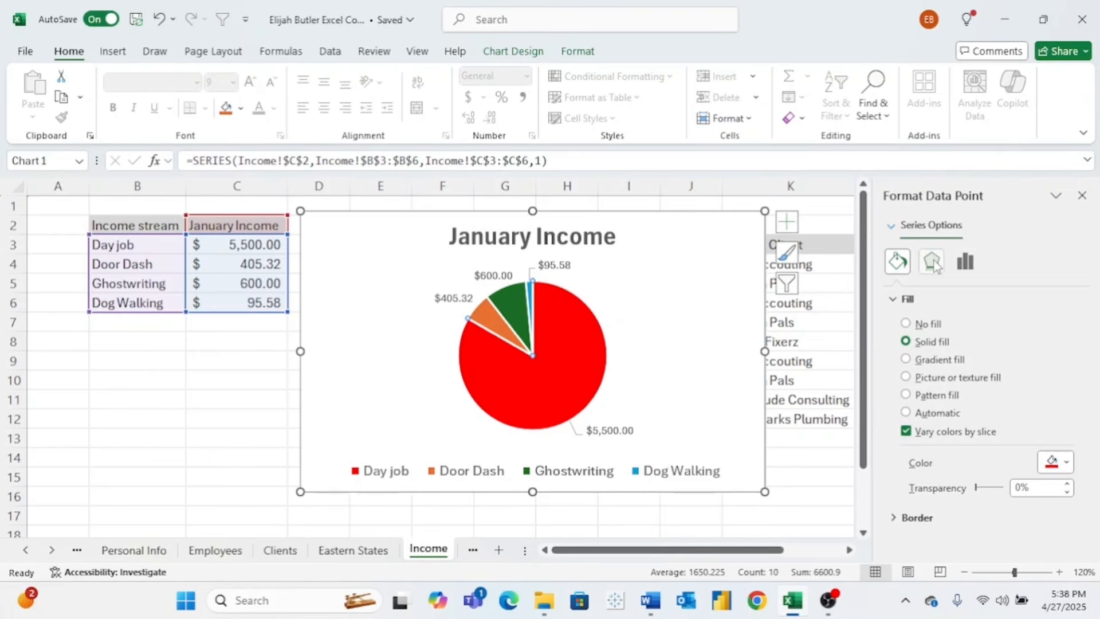
pyautogui.click(932, 263)
pyautogui.click(968, 263)
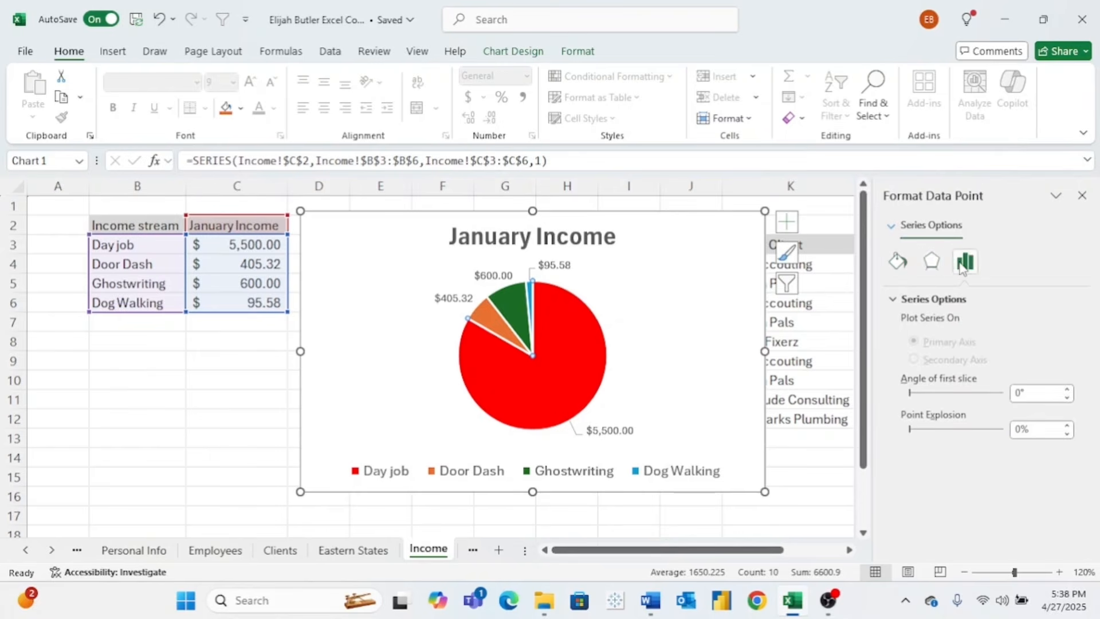
pyautogui.click(935, 269)
pyautogui.click(898, 262)
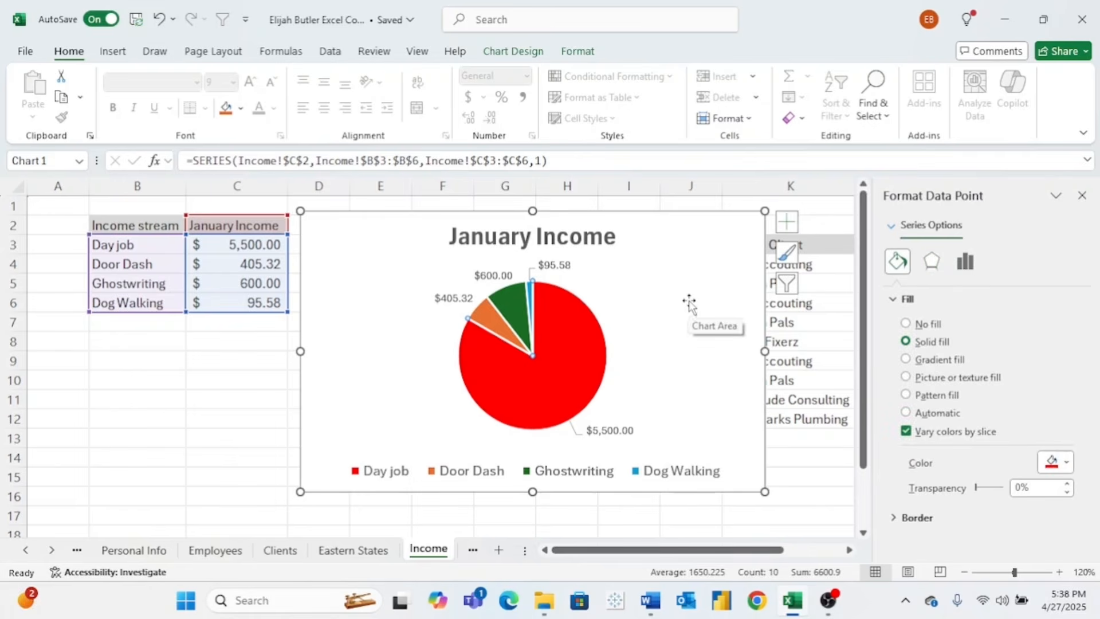
# - Move the pie chart to the lower left and select the Writing Client table from K3
pyautogui.moveTo(689, 304); pyautogui.dragTo(446, 372)
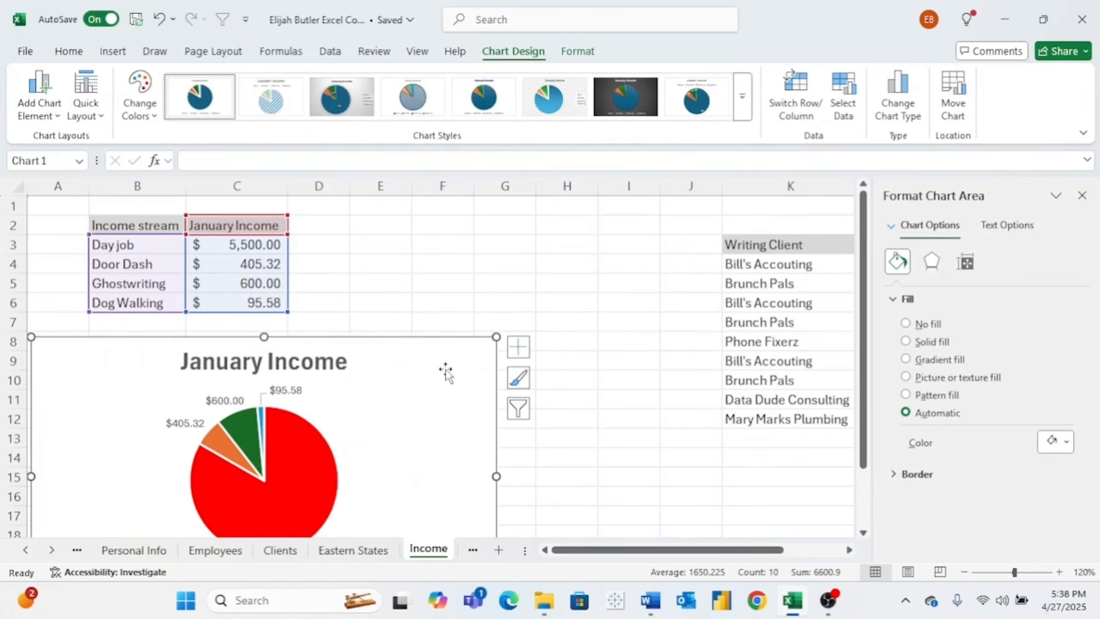
pyautogui.hscroll(5, 596, 393)
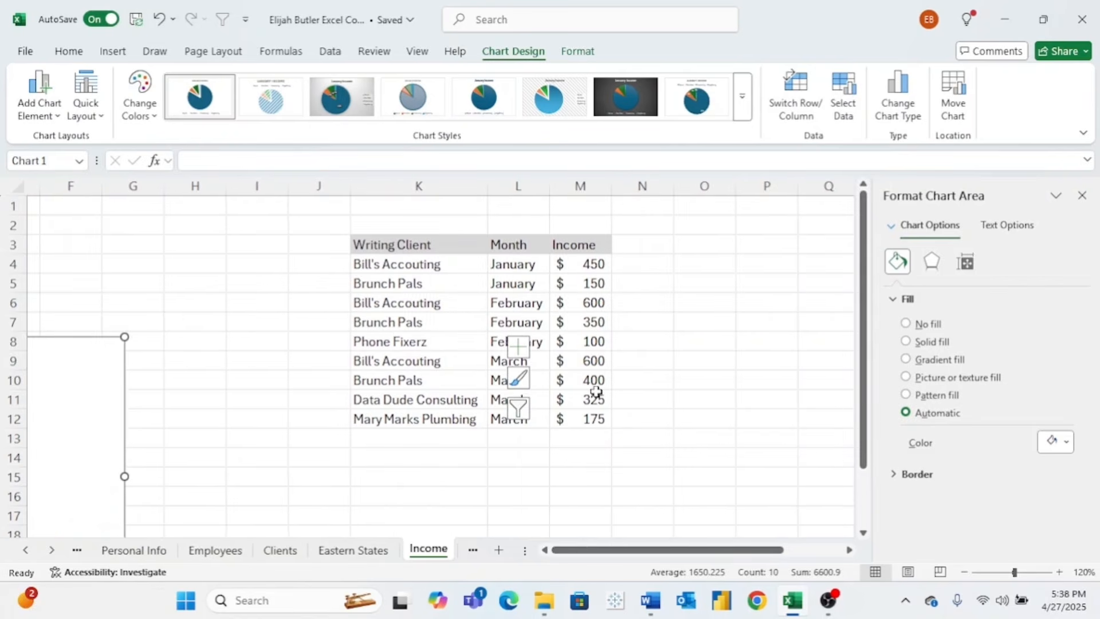
pyautogui.moveTo(125, 337); pyautogui.dragTo(8, 380)
pyautogui.hscroll(3, 368, 369)
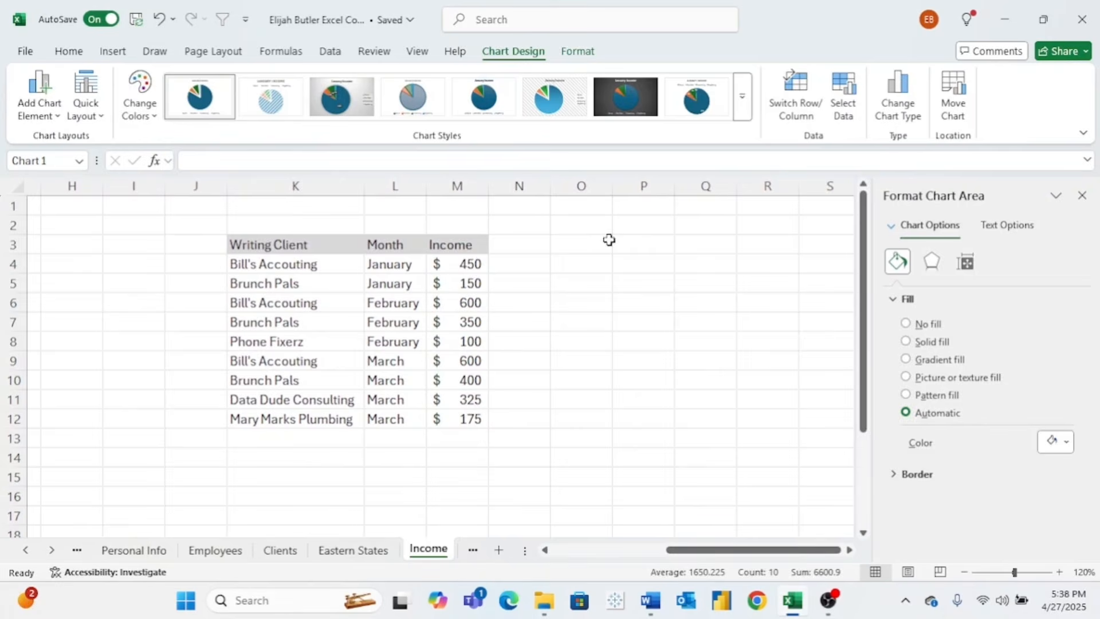
pyautogui.moveTo(344, 245); pyautogui.dragTo(438, 419)
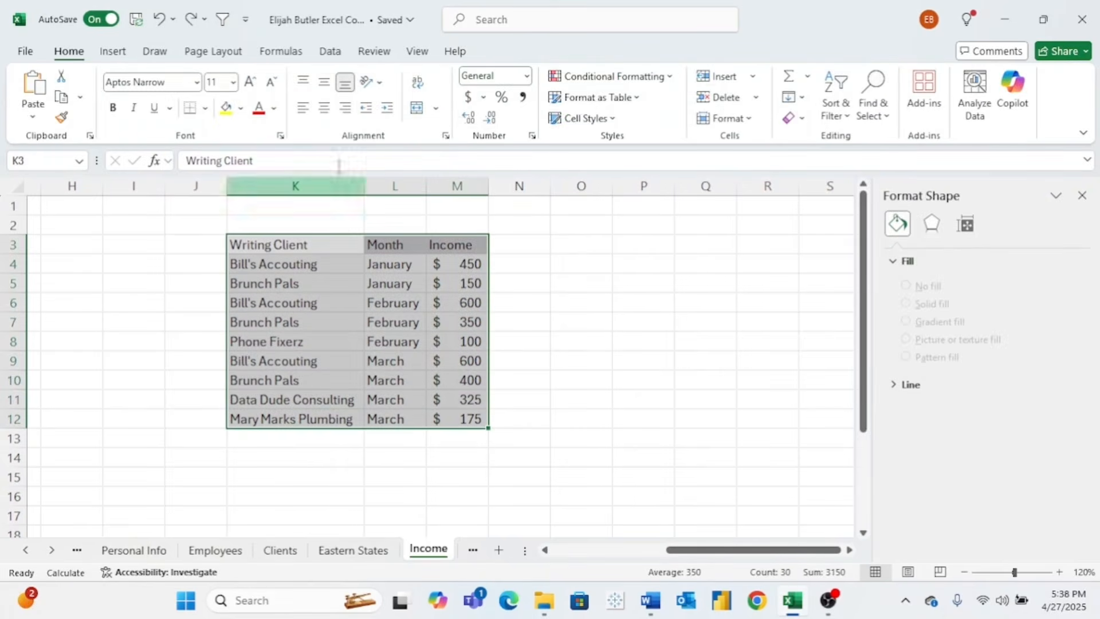
# - Preview line, monthly column and by-client bar suggestions, then cancel without inserting
pyautogui.click(113, 51)
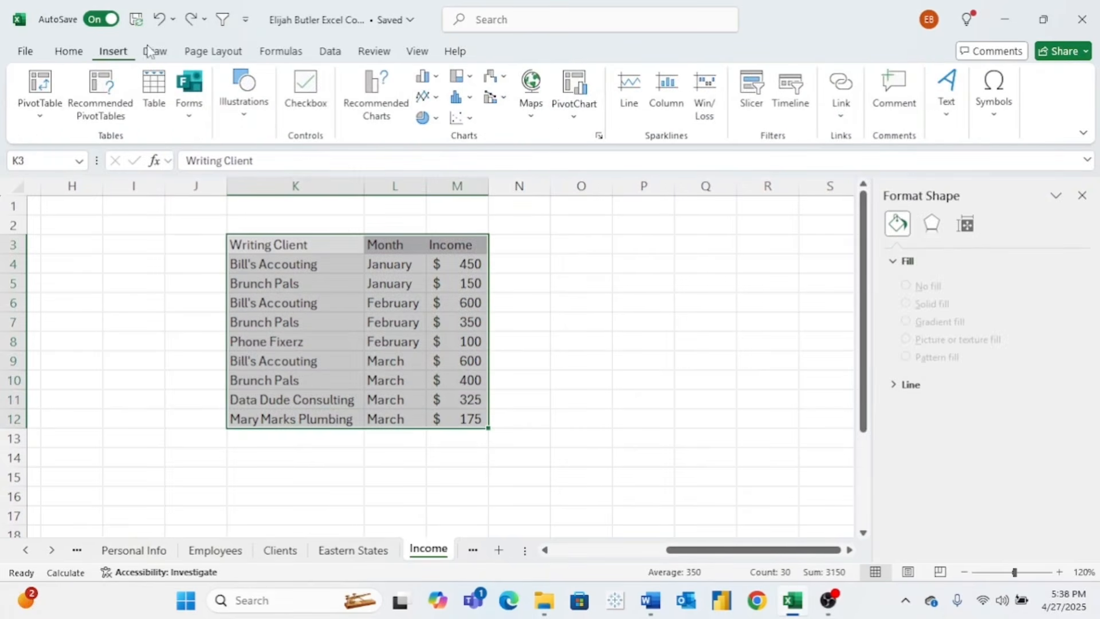
pyautogui.click(377, 104)
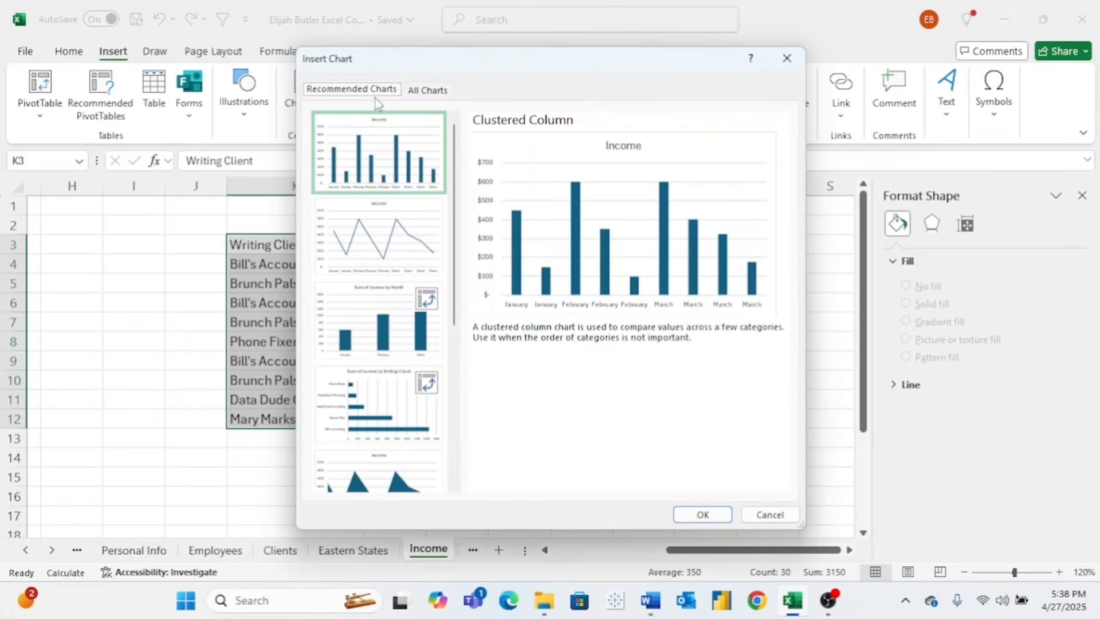
pyautogui.click(382, 212)
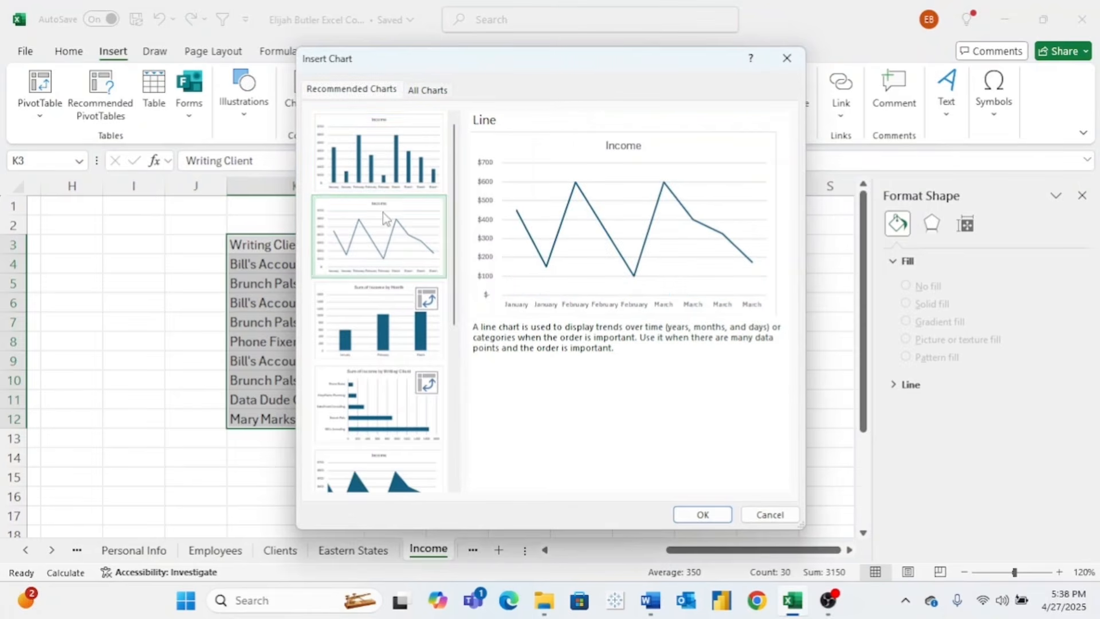
pyautogui.click(378, 324)
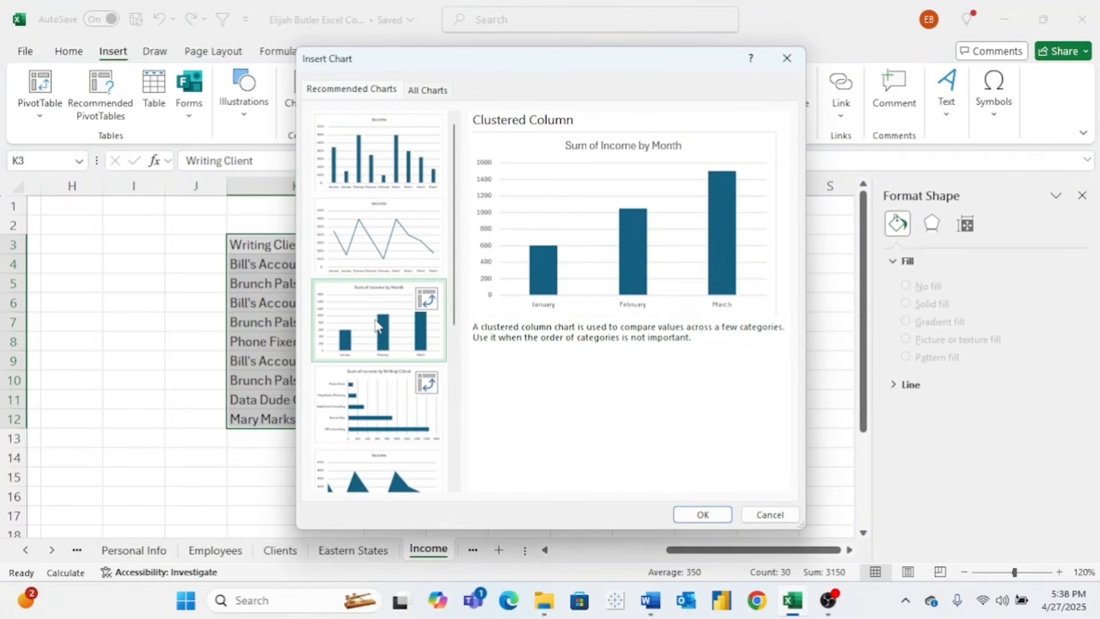
pyautogui.click(376, 395)
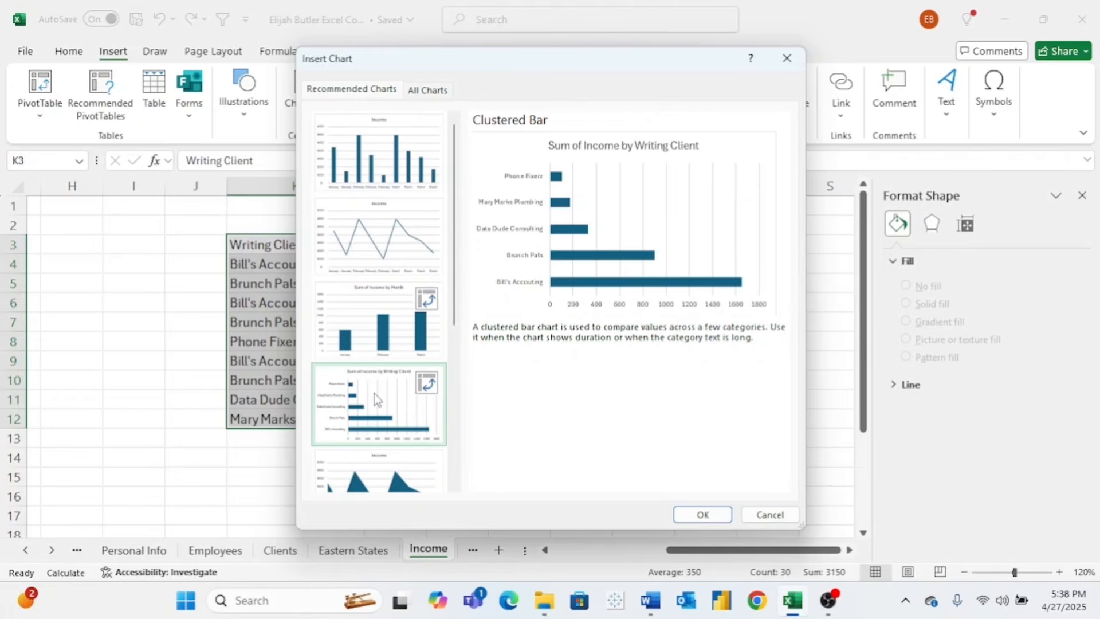
pyautogui.click(770, 514)
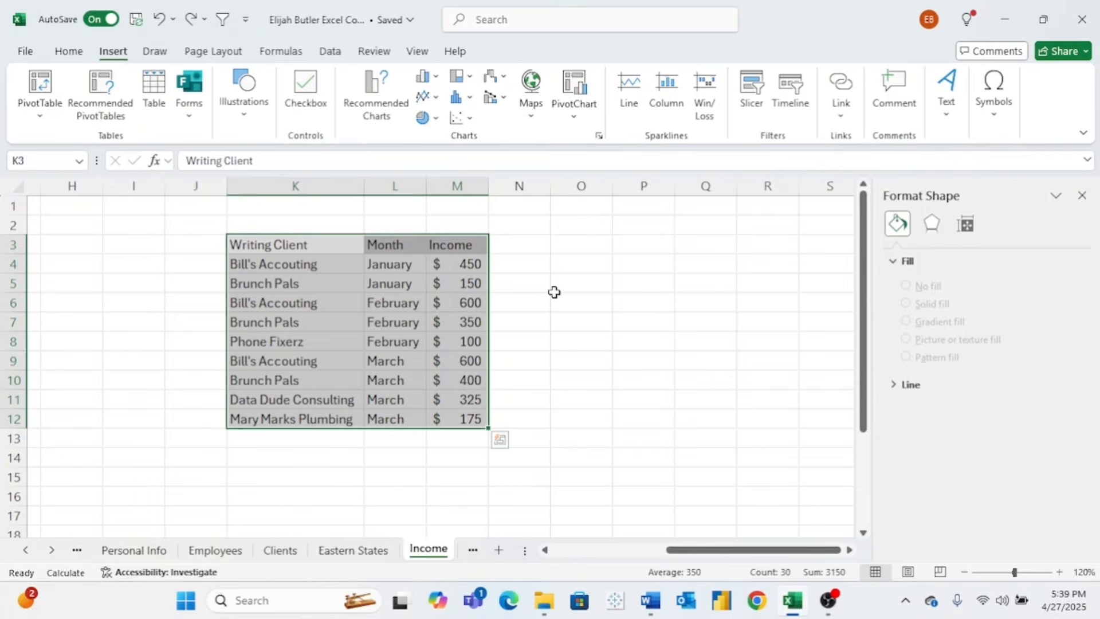
# - Select L3:M12 and insert the 'Sum of Income by Month' clustered column PivotChart
pyautogui.click(538, 285)
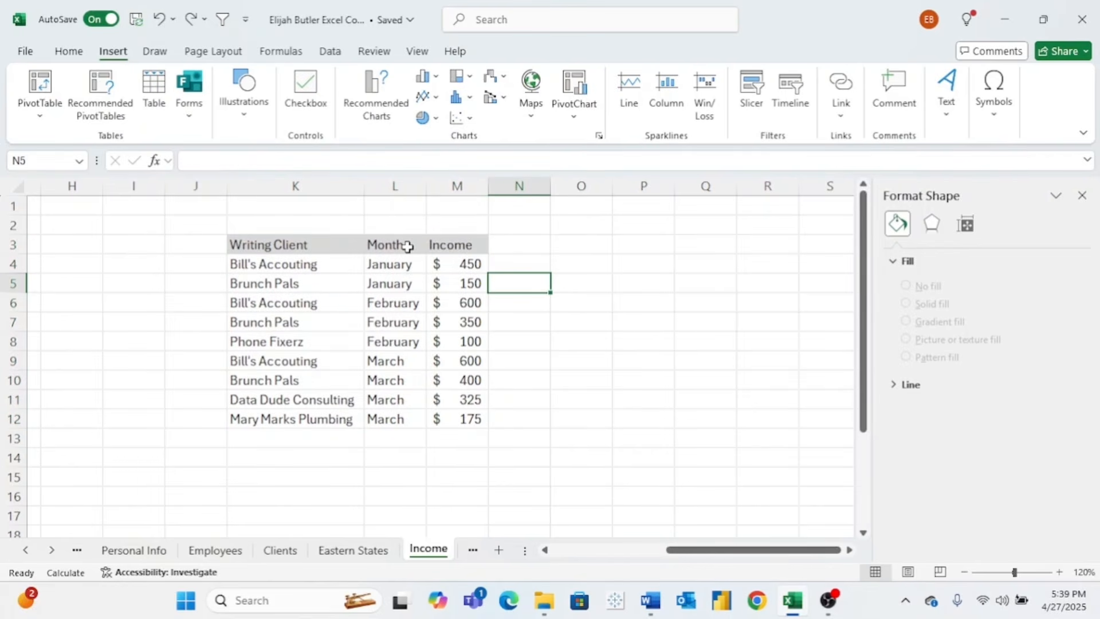
pyautogui.moveTo(407, 246); pyautogui.dragTo(446, 417)
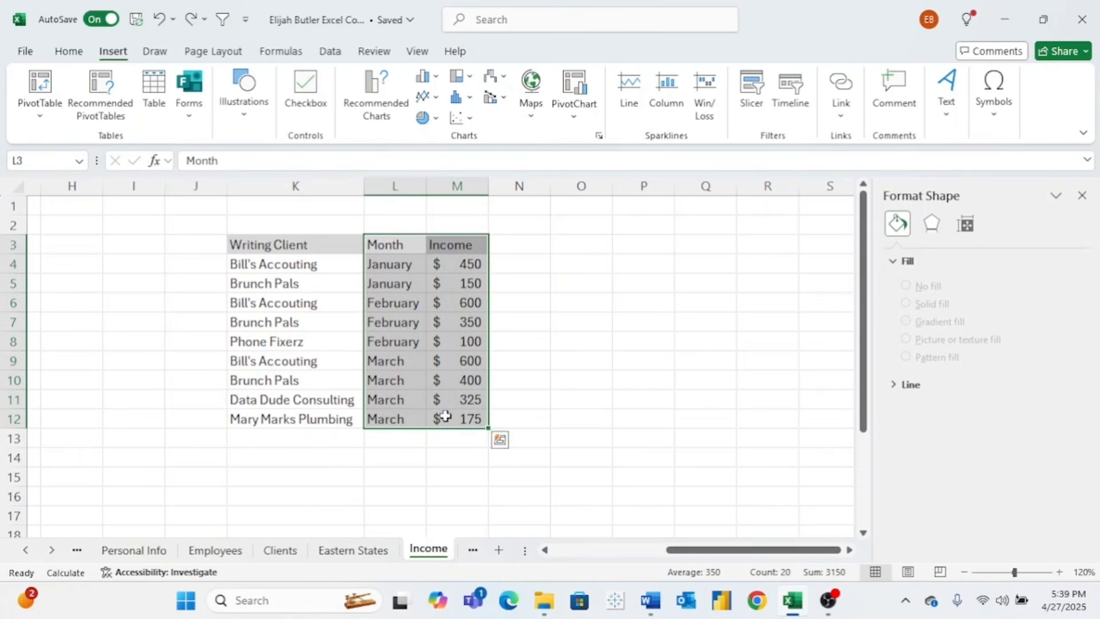
pyautogui.click(376, 117)
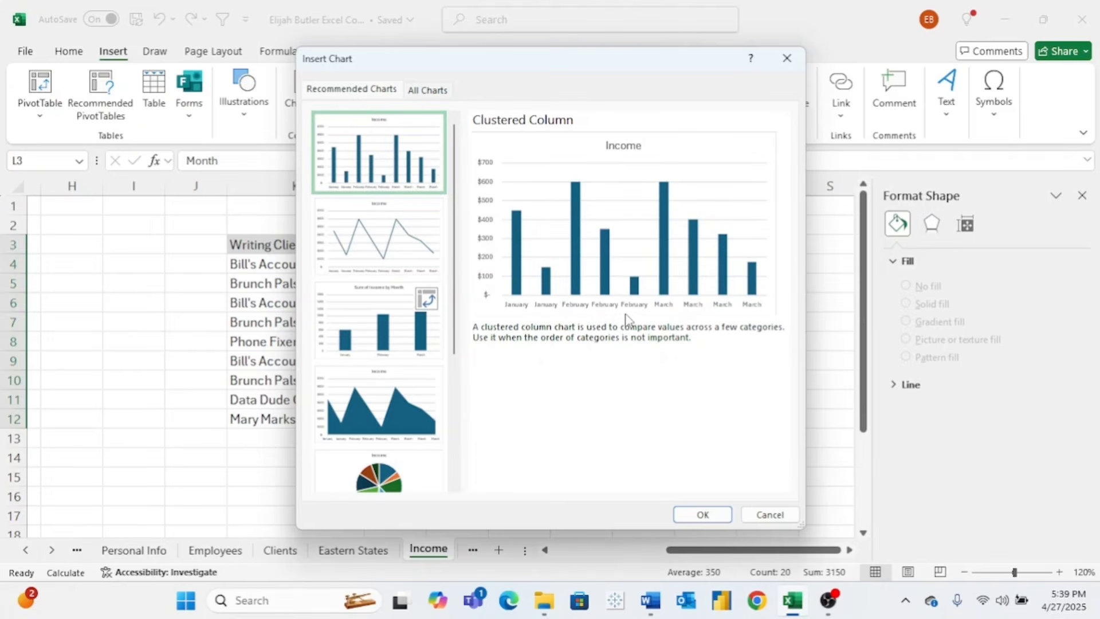
pyautogui.click(419, 251)
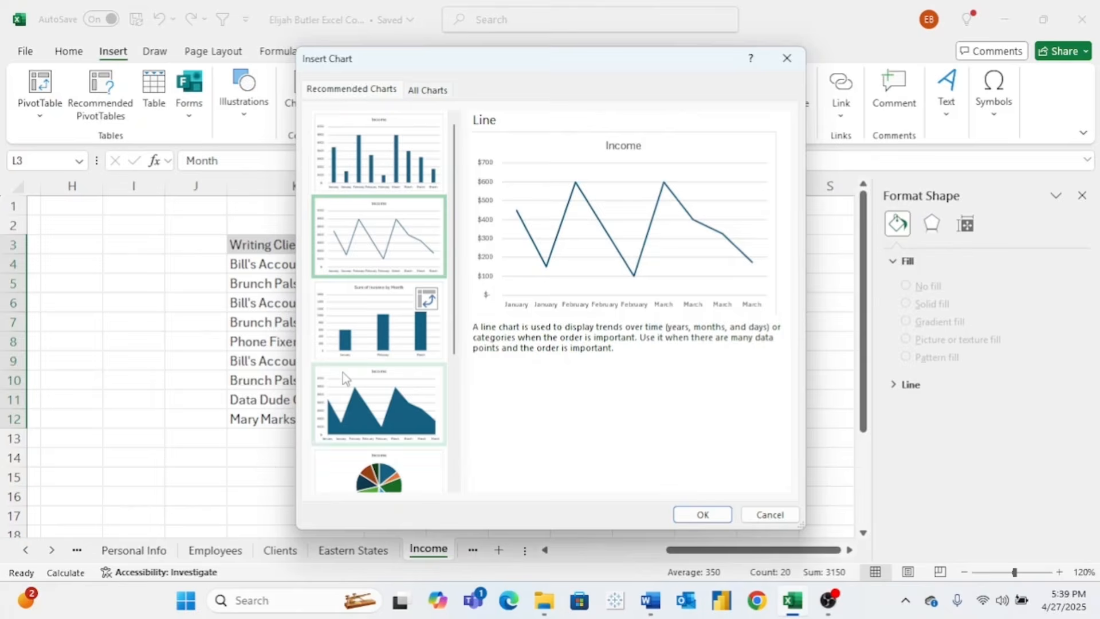
pyautogui.scroll(-3, 342, 373)
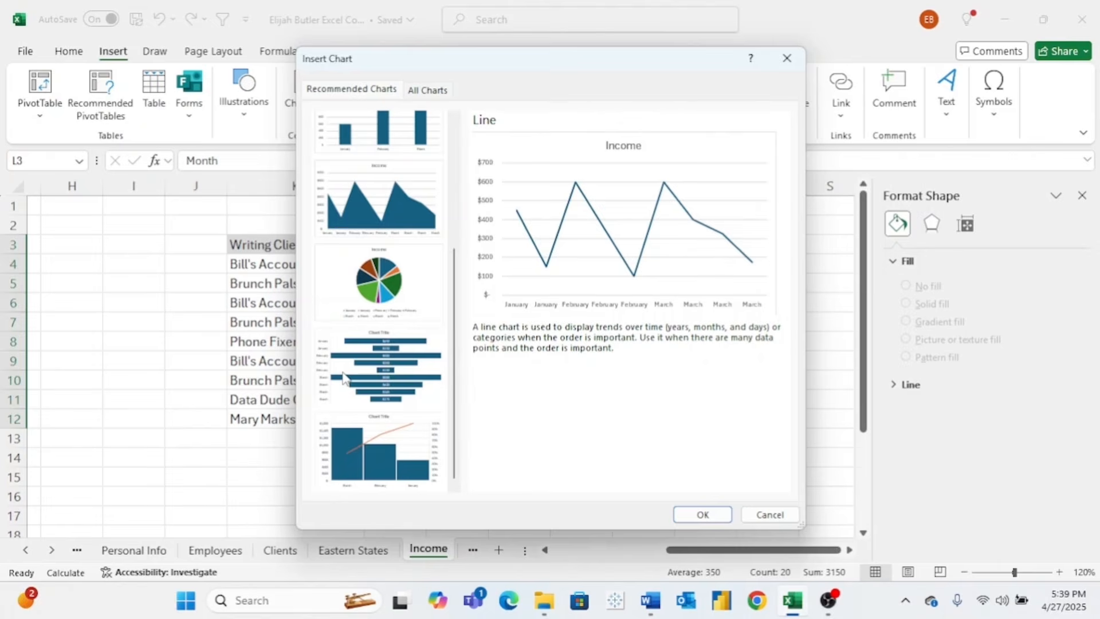
pyautogui.scroll(3, 343, 378)
pyautogui.click(362, 348)
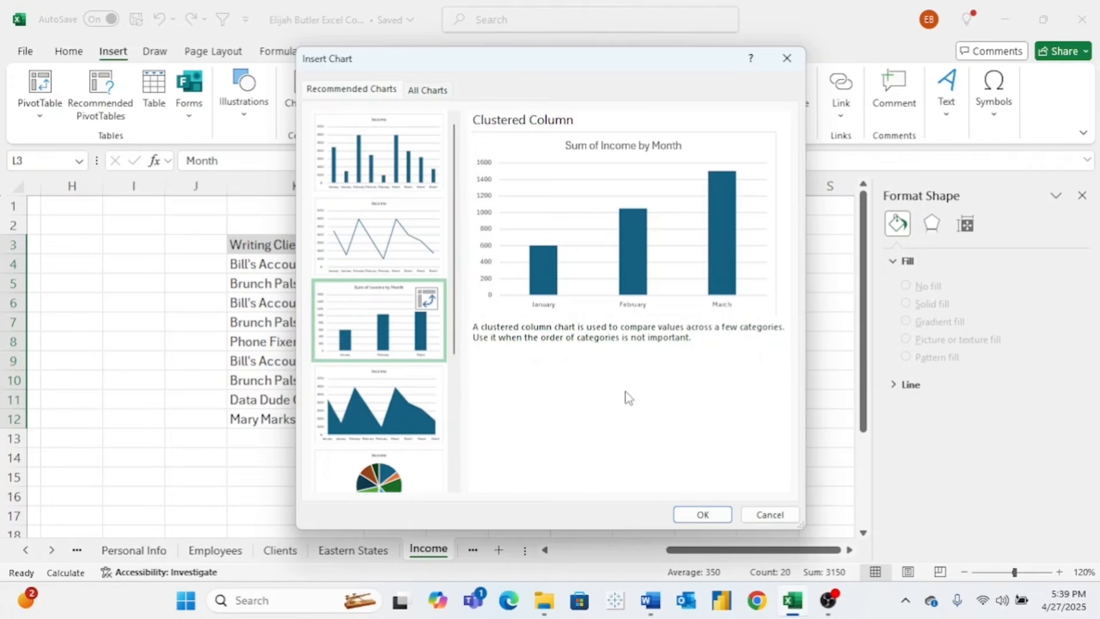
pyautogui.click(702, 514)
pyautogui.click(438, 287)
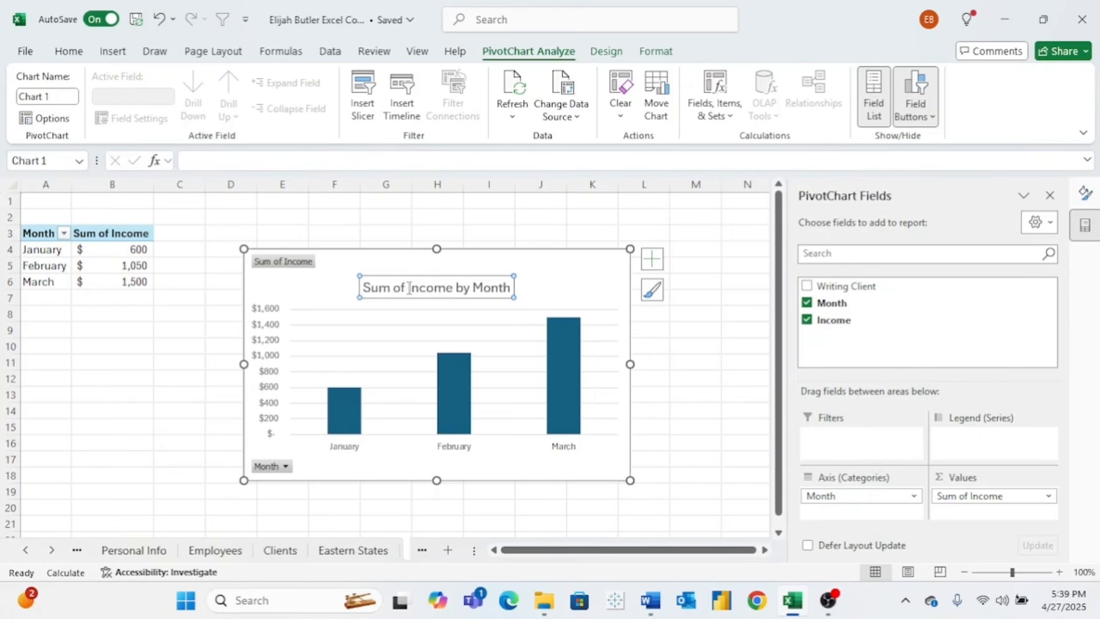
# - Delete 'Sum of' from the chart title so it reads 'Income by Month', then make it bold 18 pt
pyautogui.moveTo(409, 288); pyautogui.dragTo(358, 288)
pyautogui.press('BackSpace')
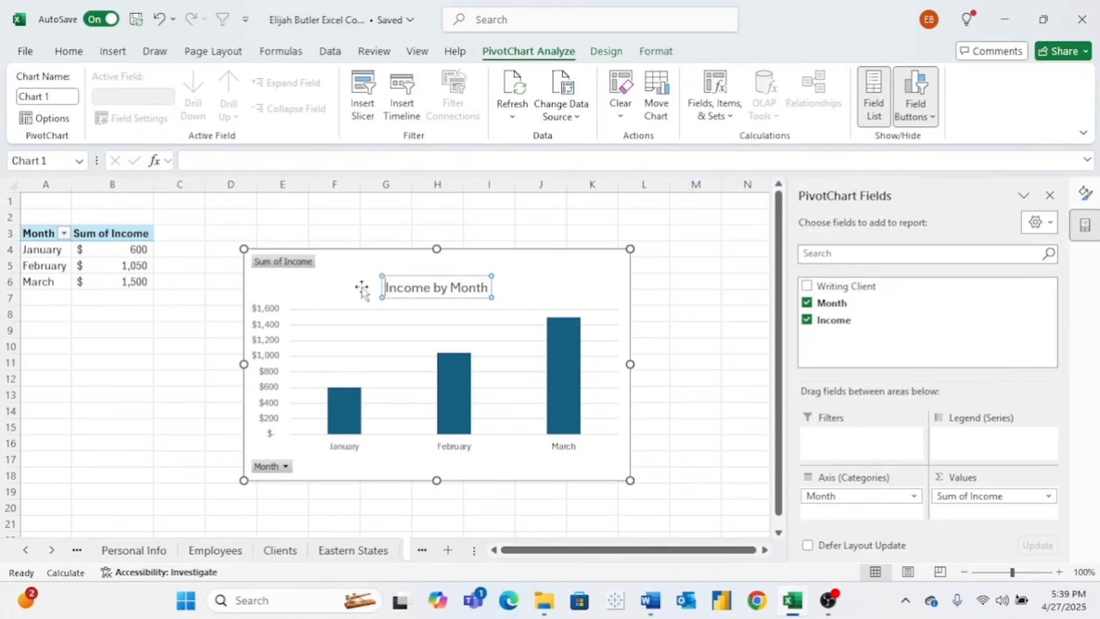
pyautogui.moveTo(387, 288); pyautogui.dragTo(499, 287)
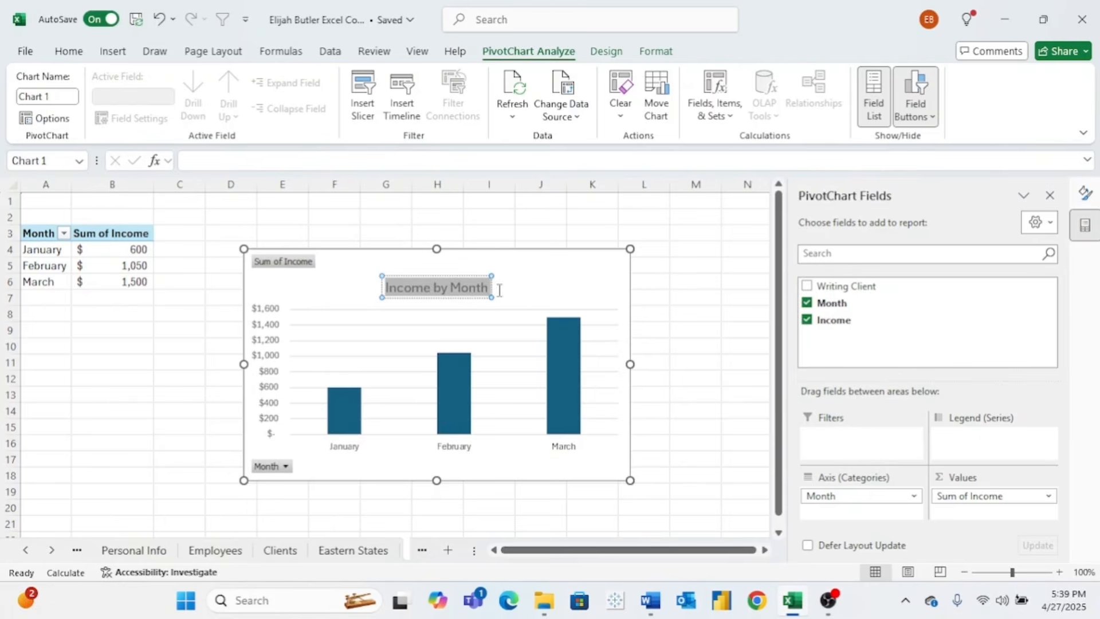
pyautogui.click(587, 248)
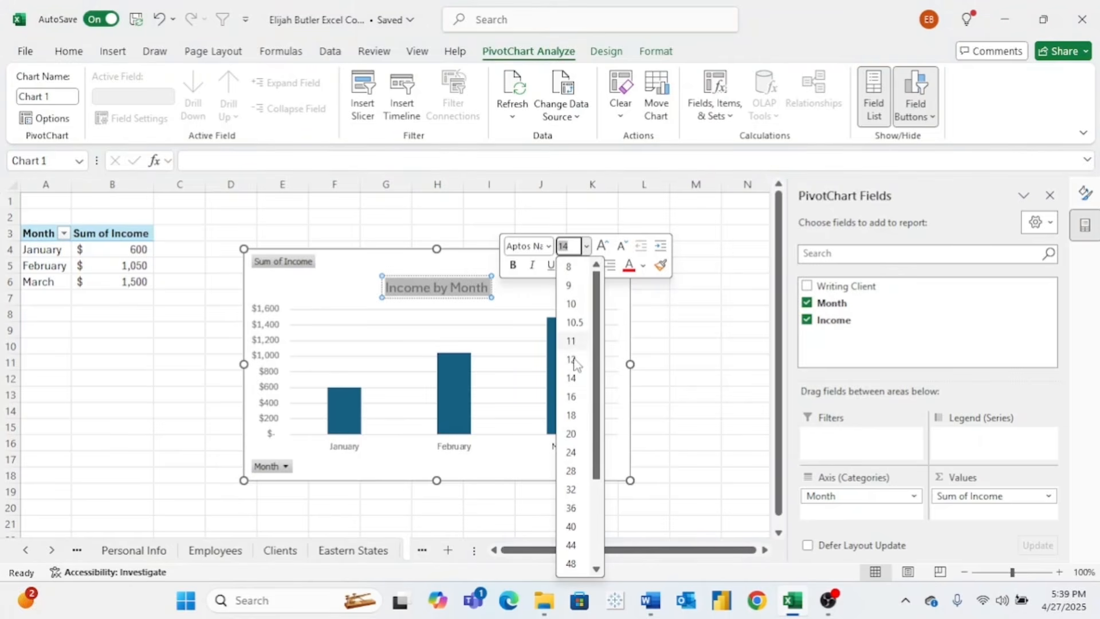
pyautogui.click(576, 416)
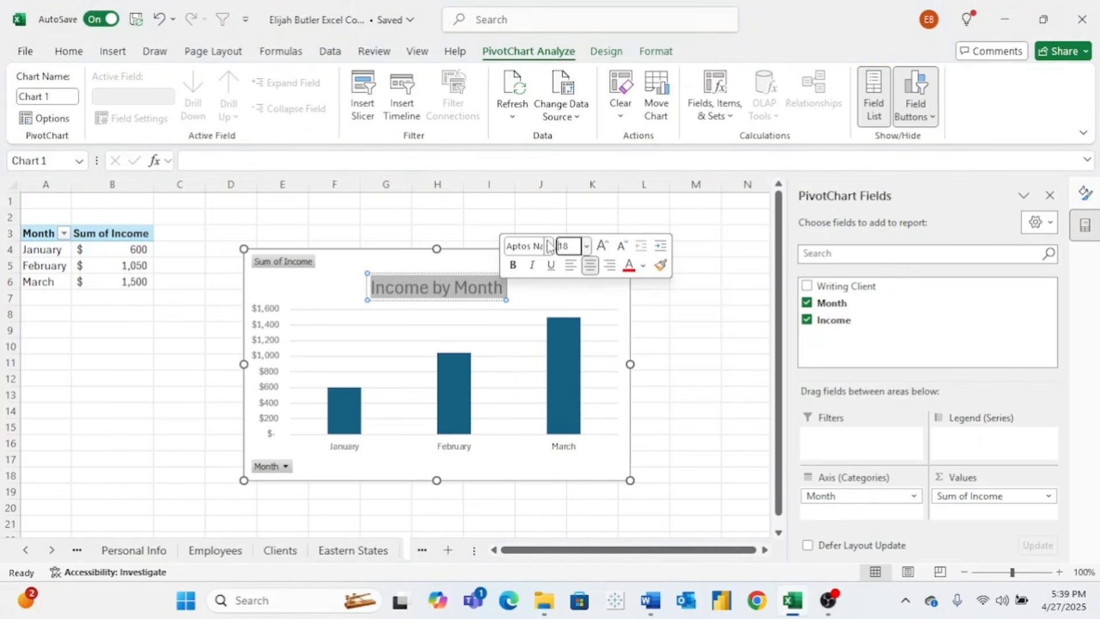
pyautogui.click(513, 264)
pyautogui.doubleClick(531, 295)
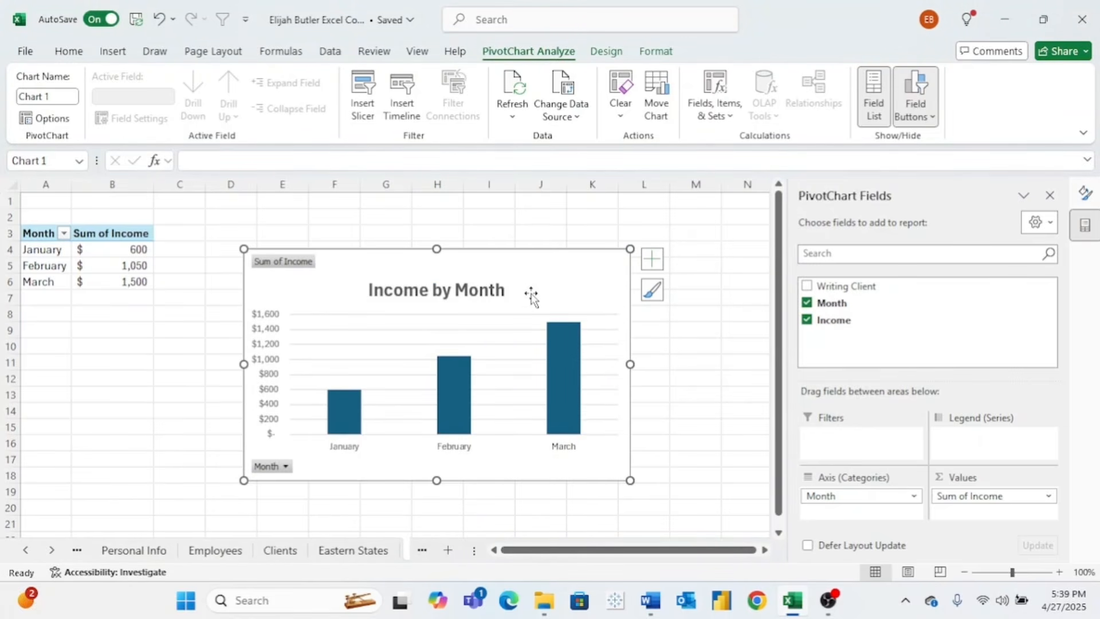
# - Fill the chart's income bars with green
pyautogui.click(561, 362)
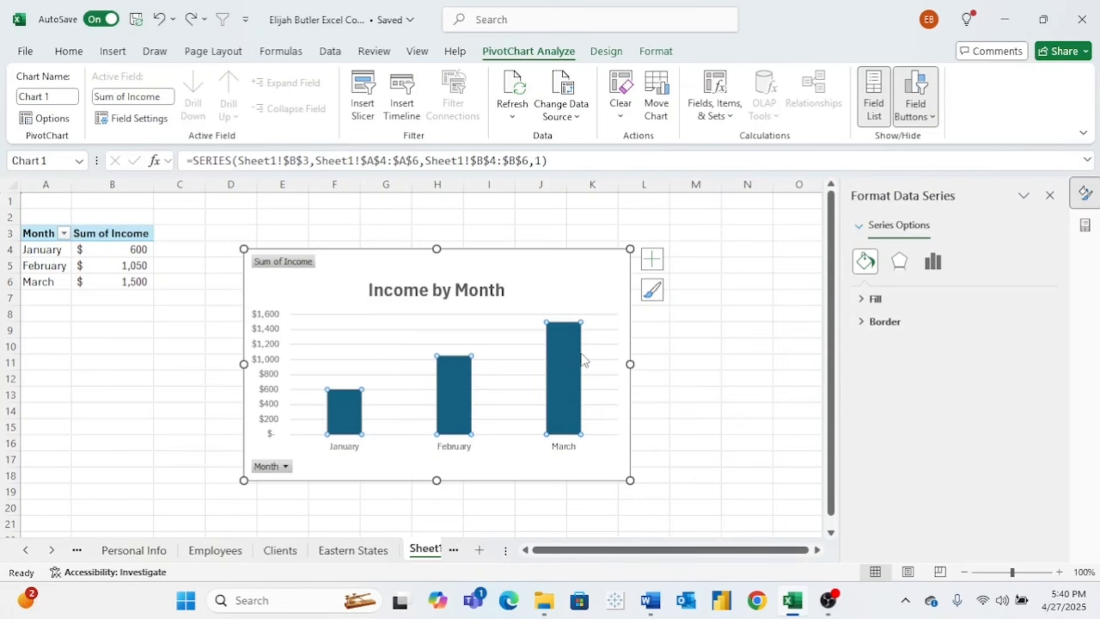
pyautogui.moveTo(575, 367)
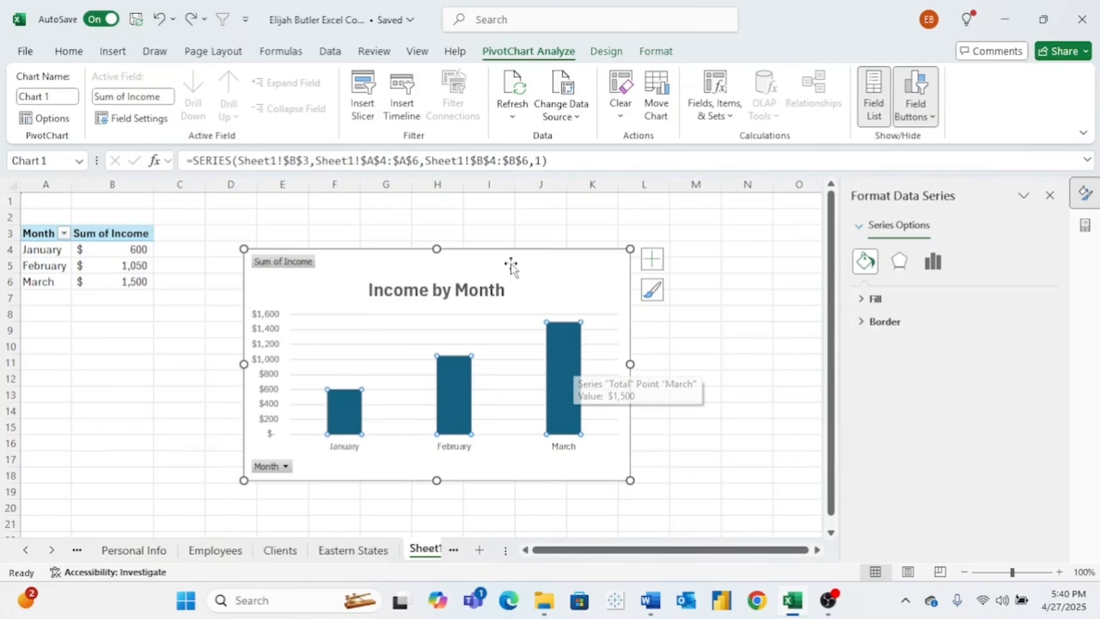
pyautogui.click(867, 301)
pyautogui.click(1026, 483)
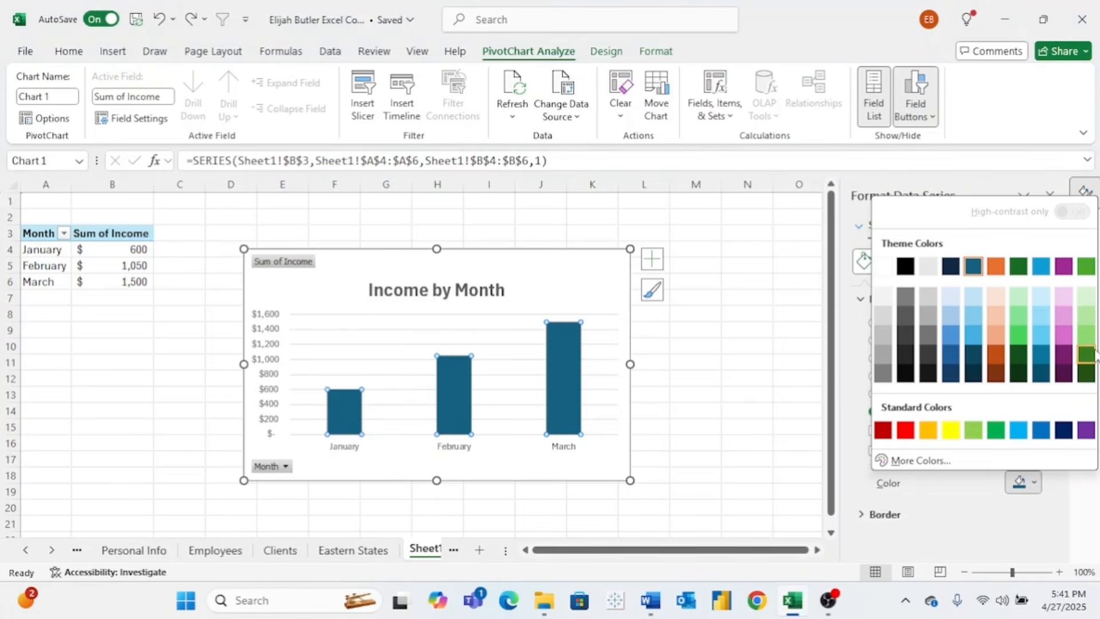
pyautogui.click(1086, 266)
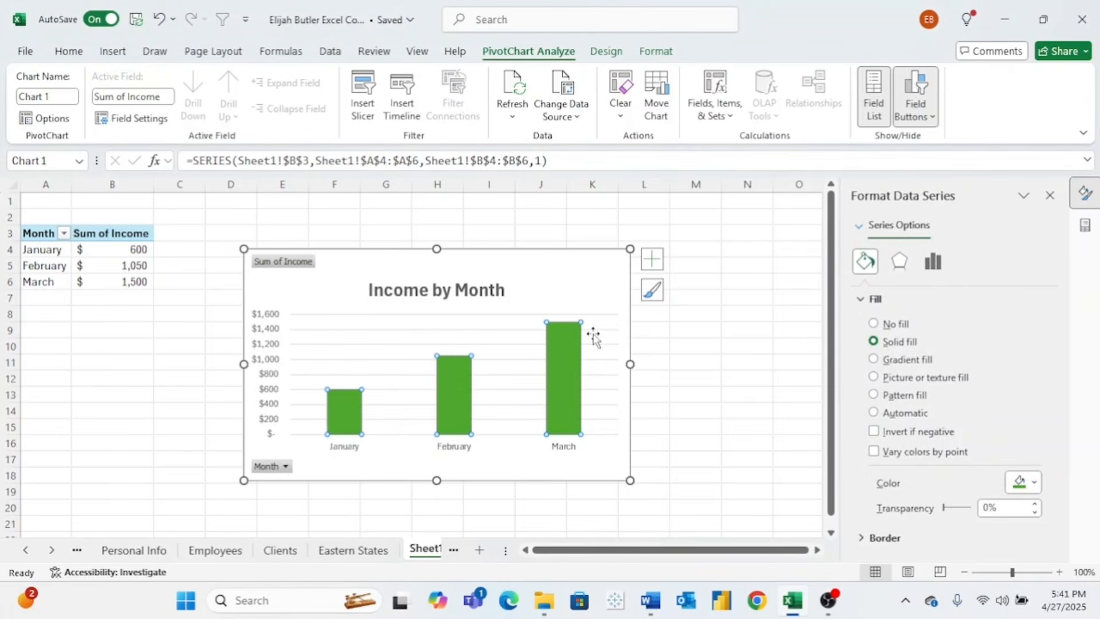
# - Set the month labels and dollar value axis labels to 10.5 pt
pyautogui.click(570, 451)
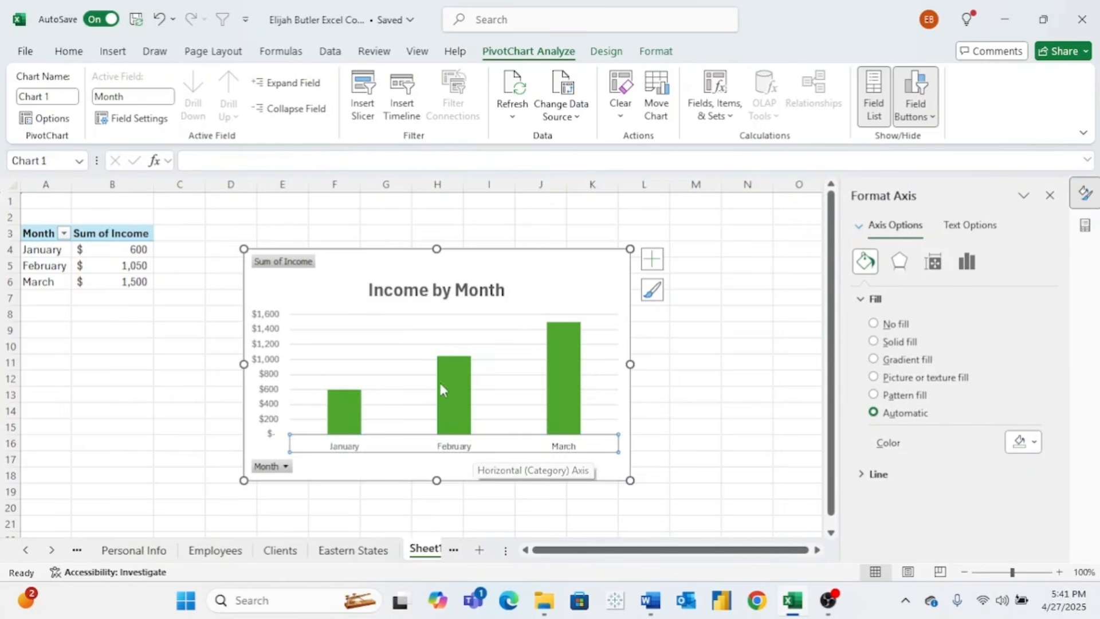
pyautogui.click(70, 54)
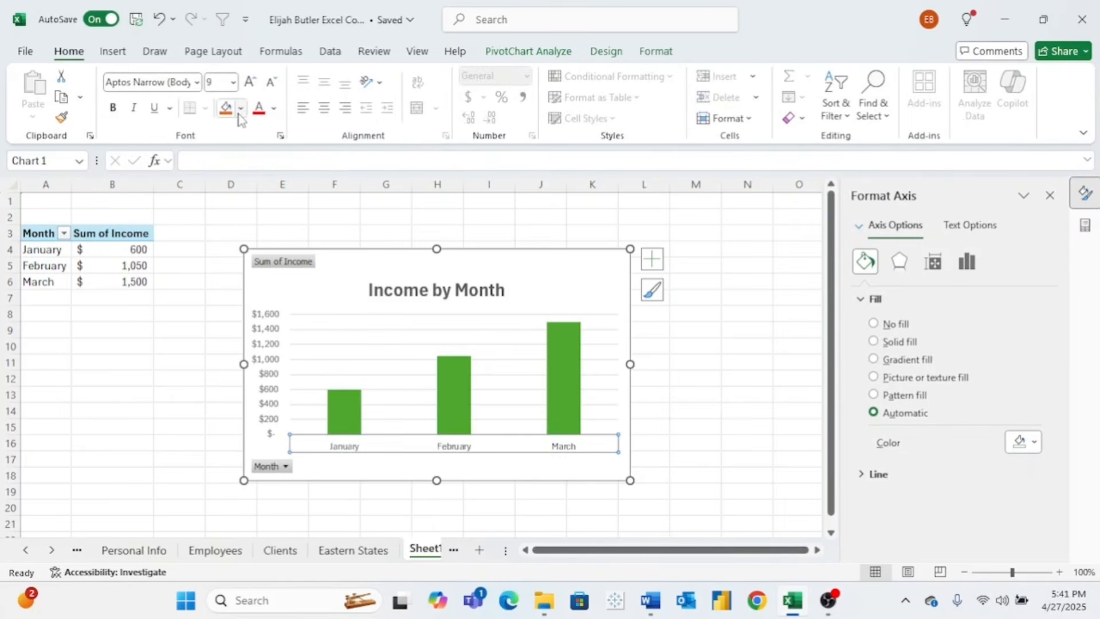
pyautogui.click(232, 82)
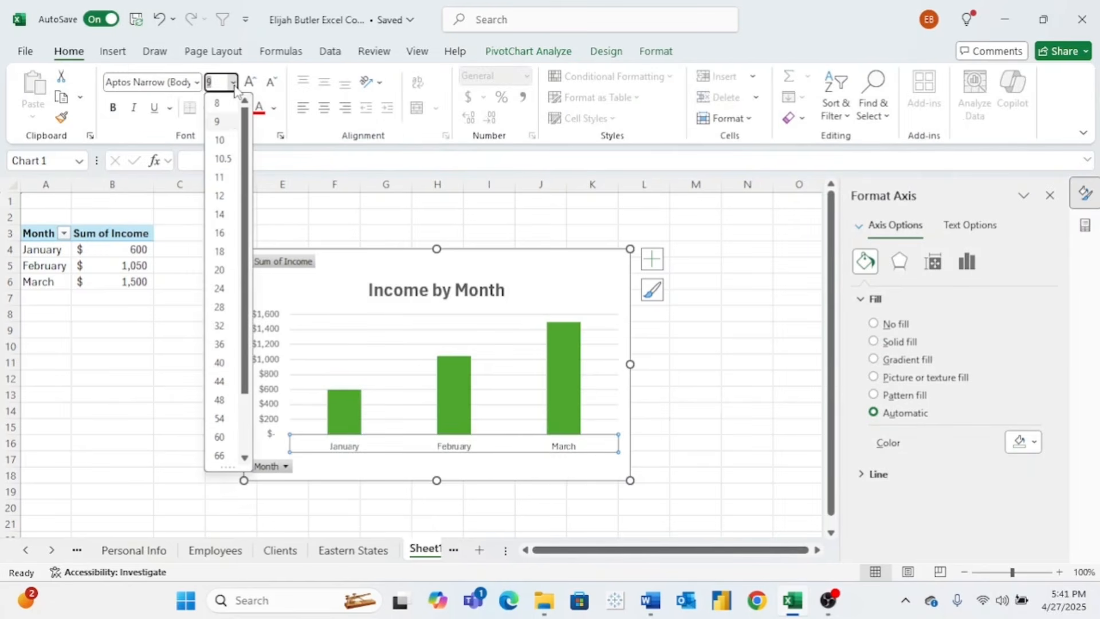
pyautogui.click(221, 158)
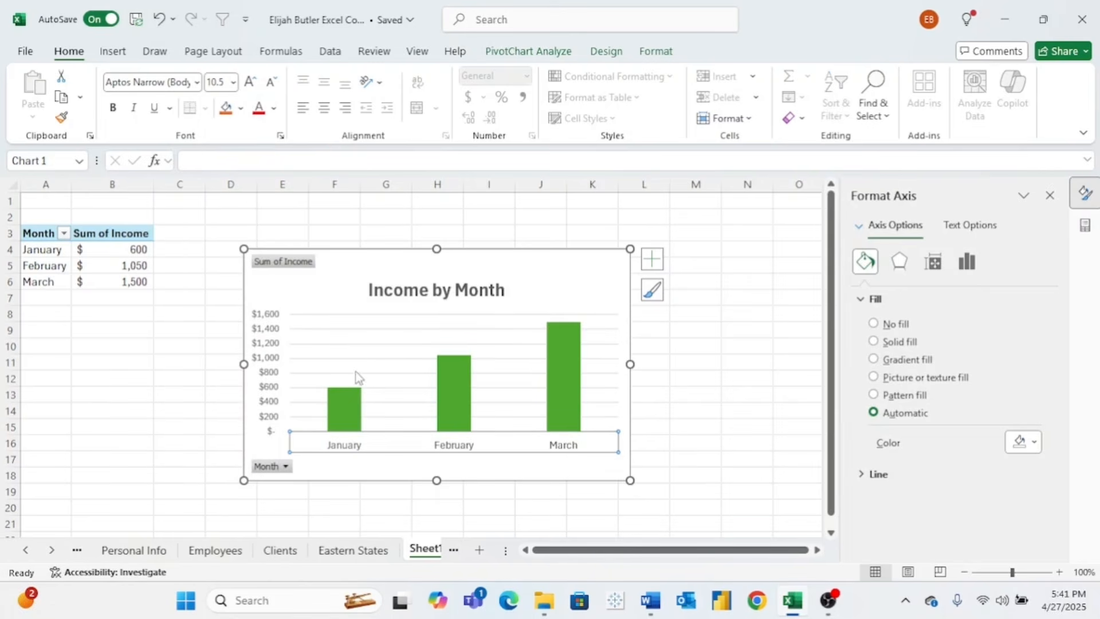
pyautogui.click(557, 274)
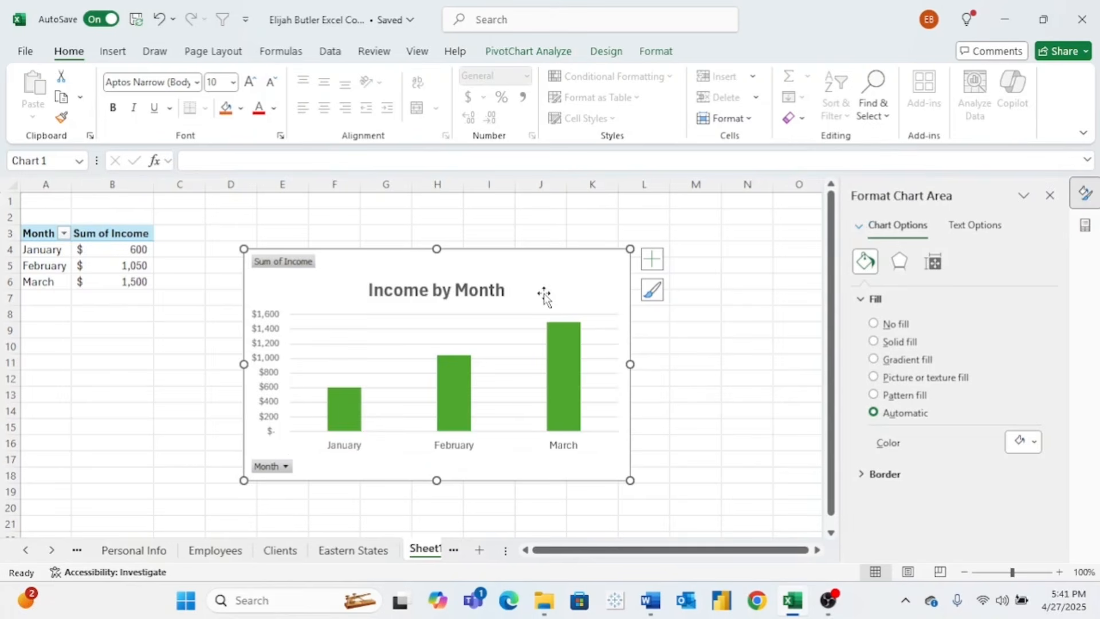
pyautogui.click(268, 344)
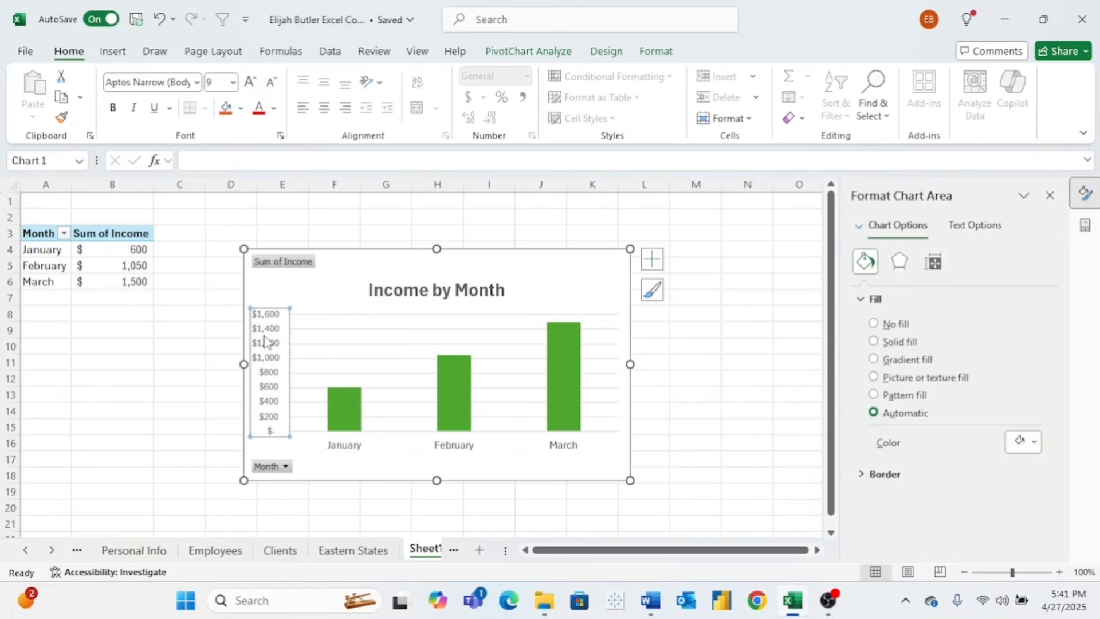
pyautogui.click(234, 83)
pyautogui.click(221, 156)
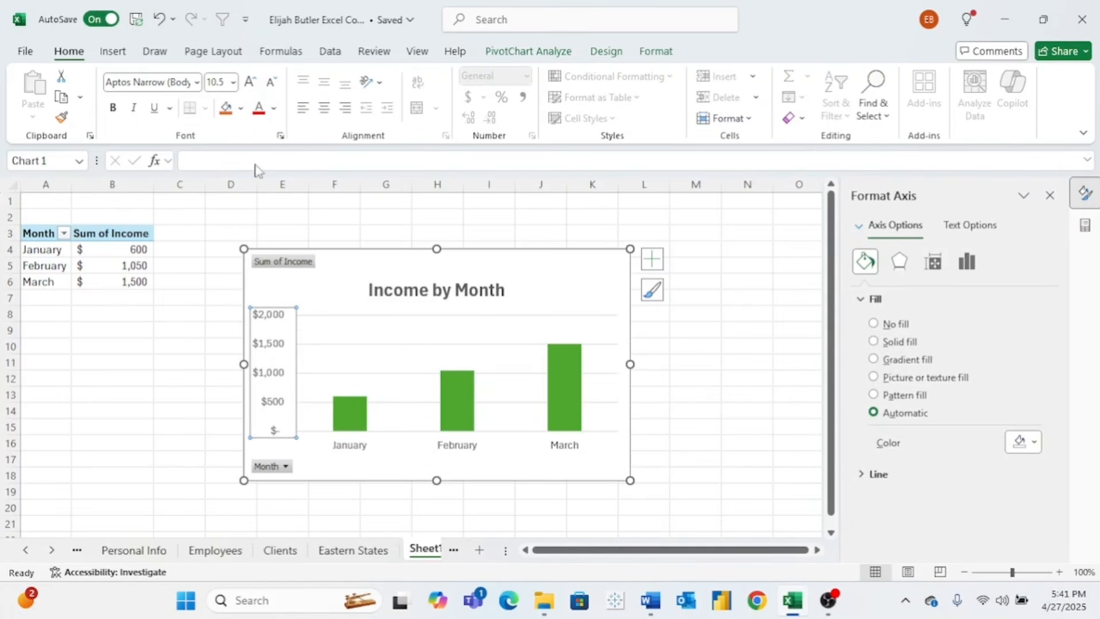
pyautogui.click(527, 282)
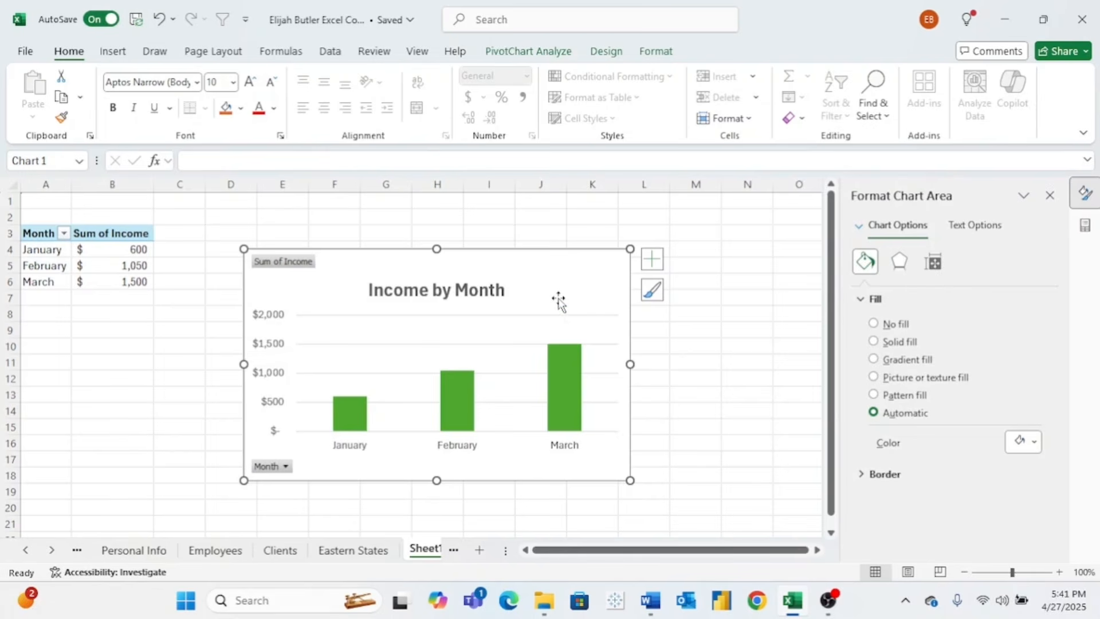
# - Nudge the chart left, then select K3:K12 and M3:M12 together on the Income sheet
pyautogui.moveTo(559, 299); pyautogui.dragTo(515, 293)
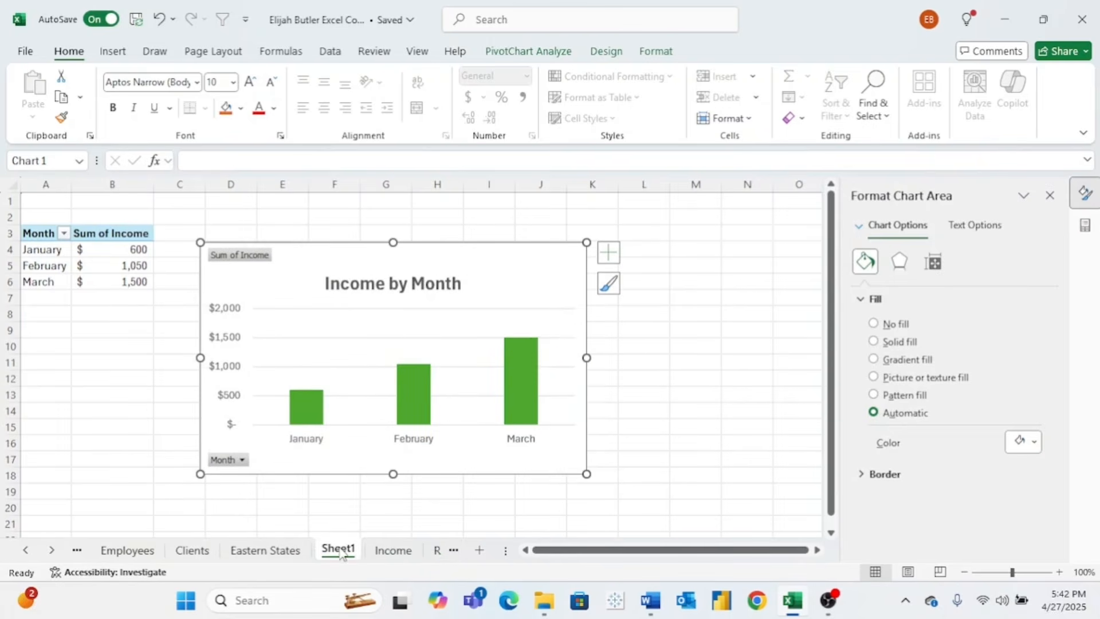
pyautogui.click(388, 552)
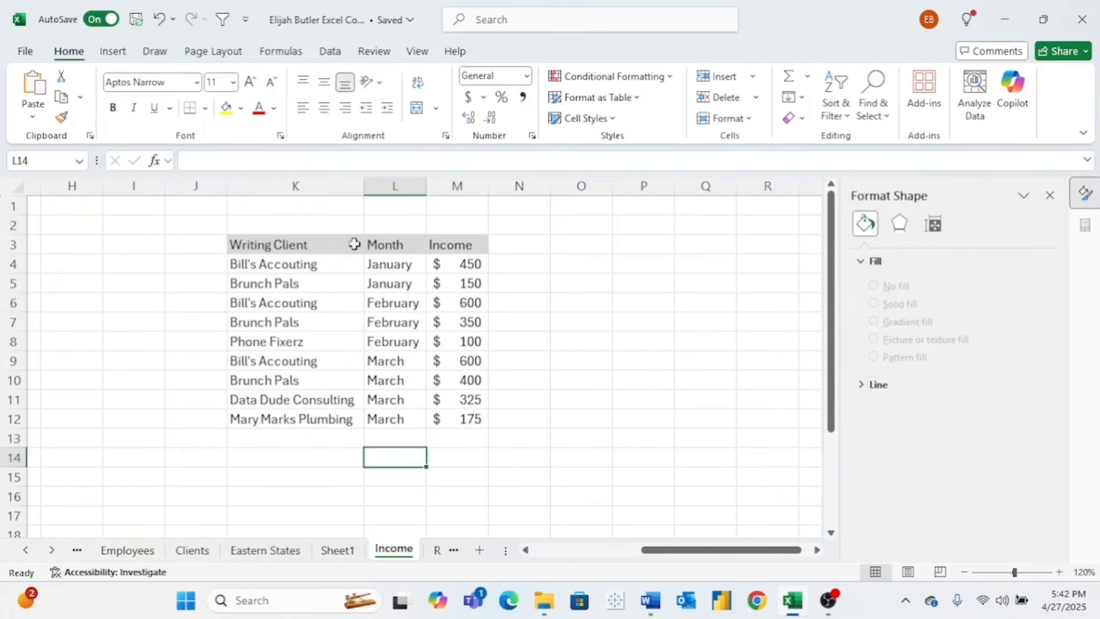
pyautogui.moveTo(355, 244); pyautogui.dragTo(335, 422)
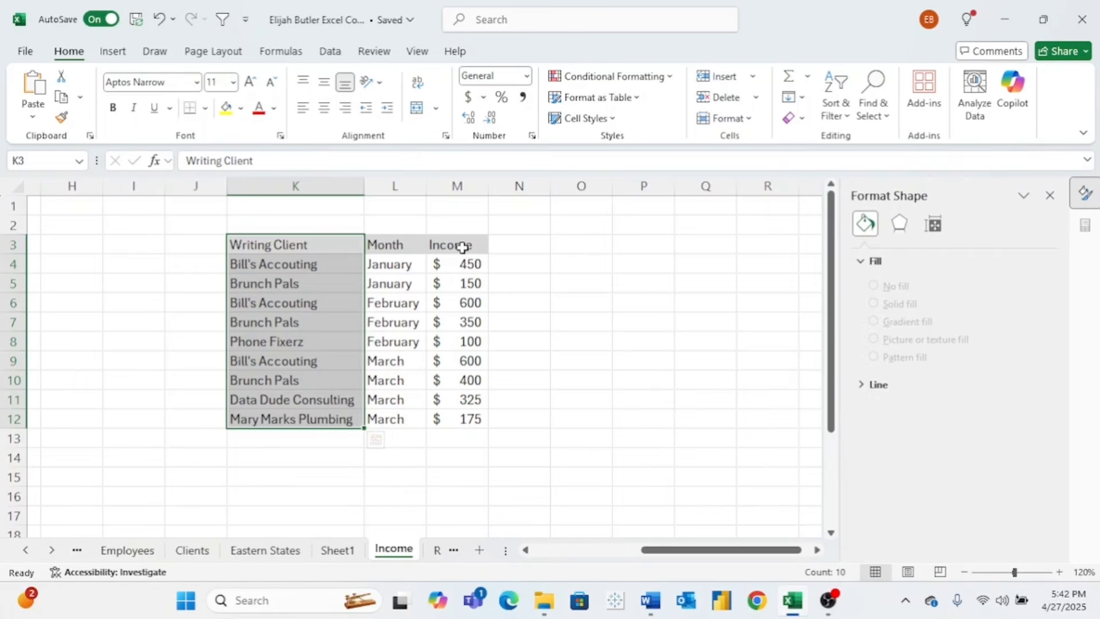
pyautogui.moveTo(463, 247); pyautogui.dragTo(470, 419)
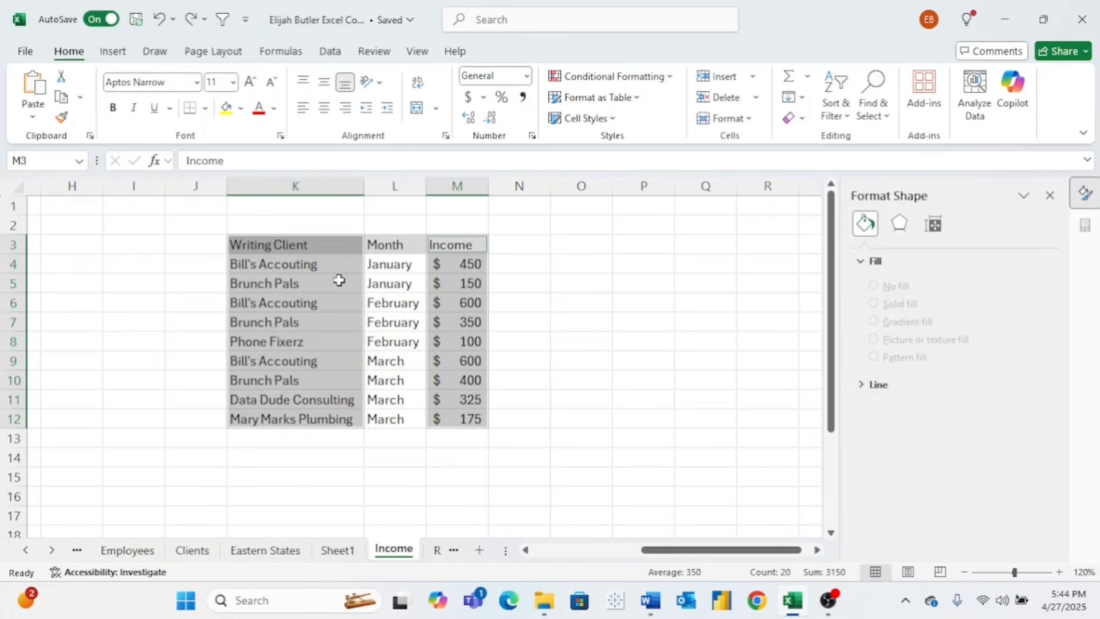
# - Insert the missing 'n' in K4, K6 and K9 so each reads 'Bill's Accounting'
pyautogui.click(327, 263)
pyautogui.click(245, 161)
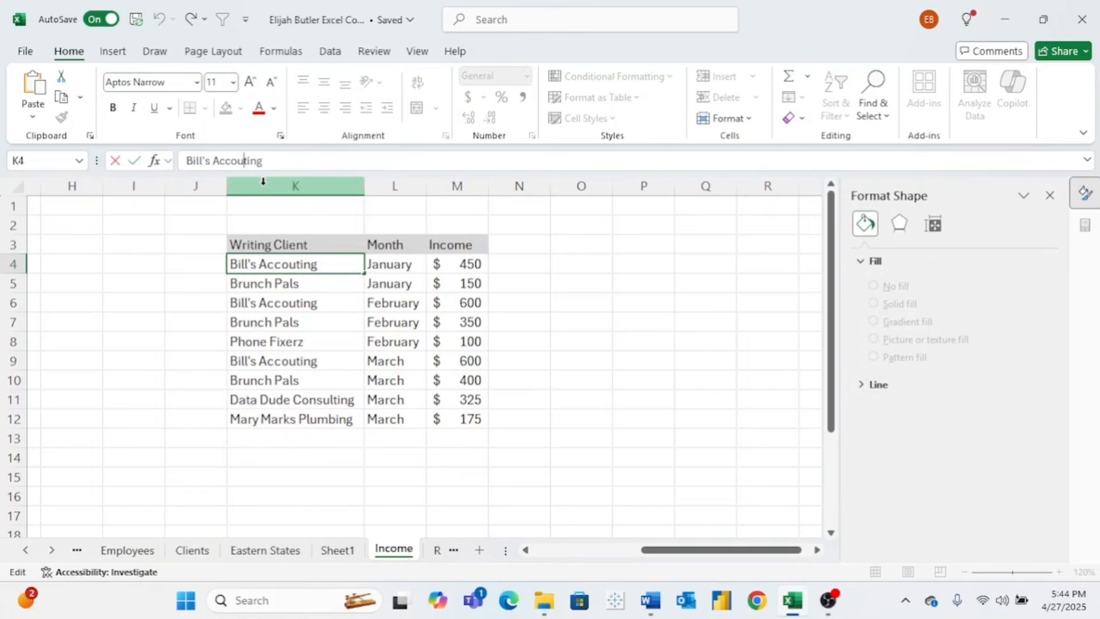
pyautogui.write('n')
pyautogui.click(290, 304)
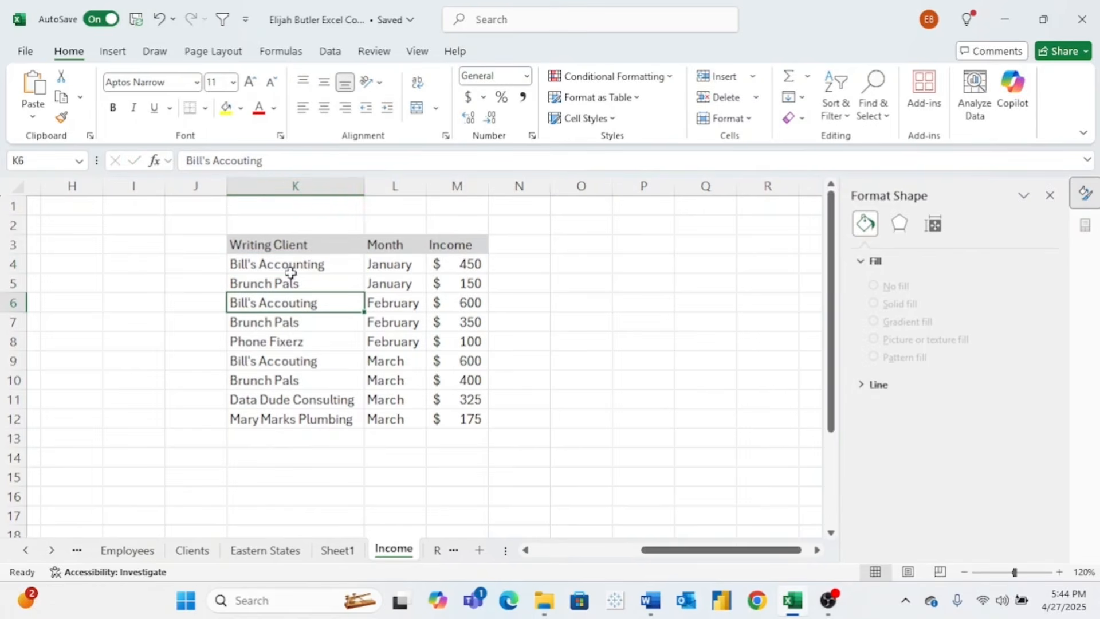
pyautogui.click(240, 161)
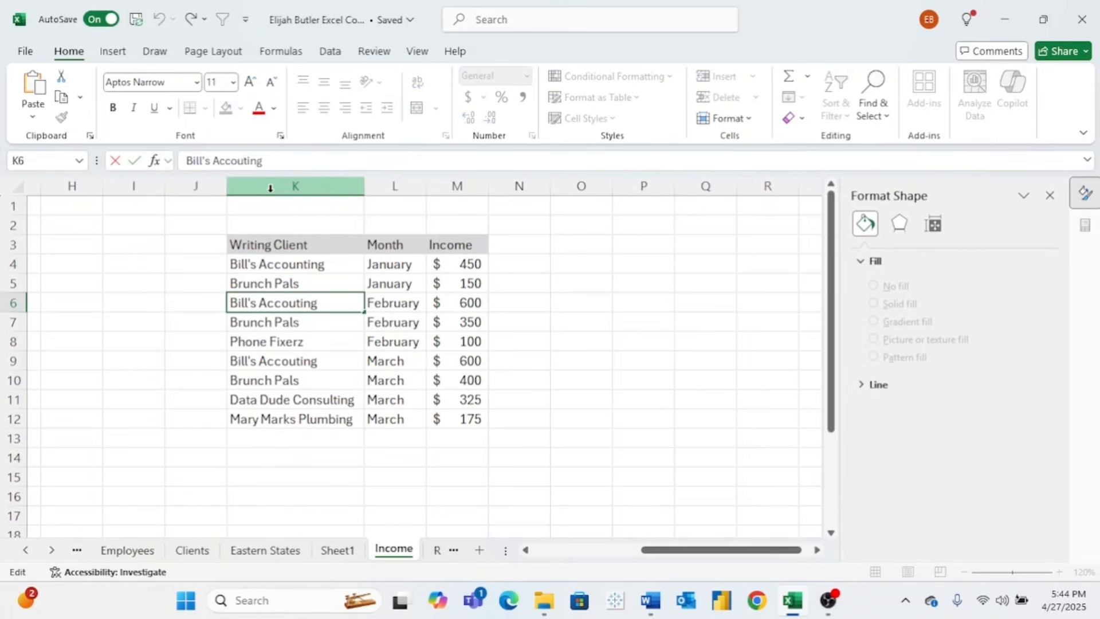
pyautogui.write('n')
pyautogui.click(307, 361)
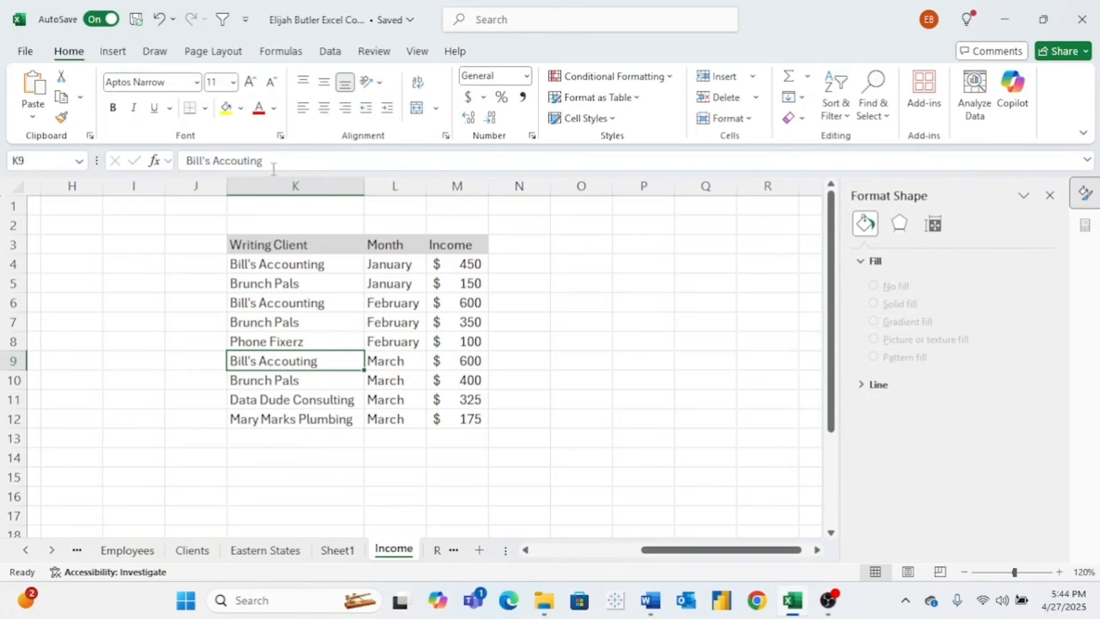
pyautogui.click(243, 161)
pyautogui.write('n')
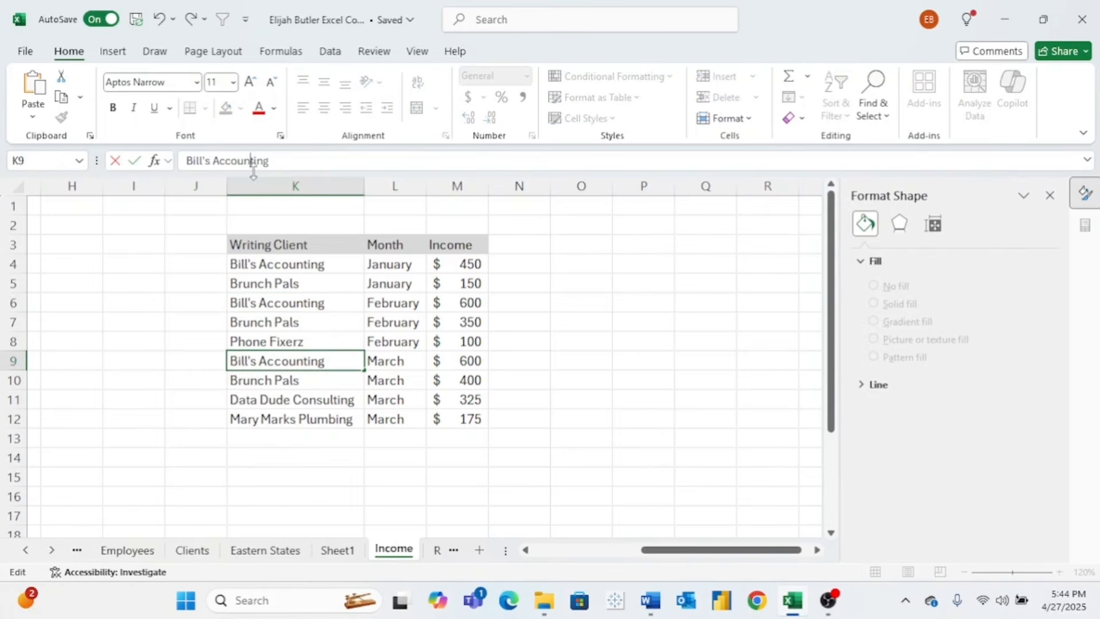
# - Select the Writing Client column K3:K12 together with the Income column M3:M12
pyautogui.click(319, 247)
pyautogui.moveTo(318, 248); pyautogui.dragTo(321, 420)
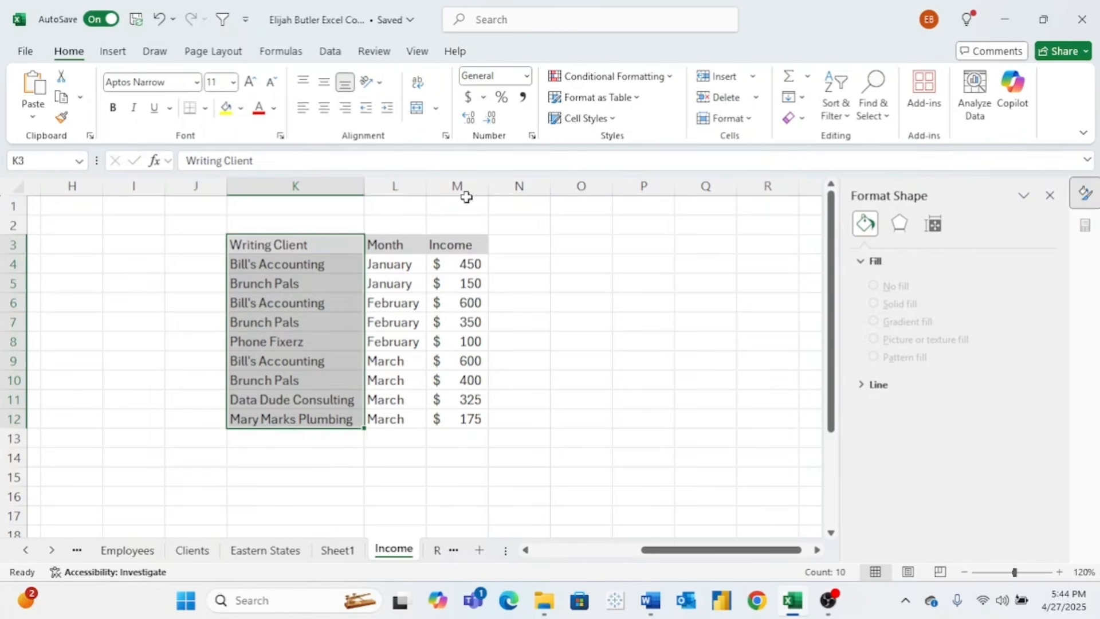
pyautogui.keyDown('ctrl'); pyautogui.moveTo(456, 245); pyautogui.dragTo(464, 417); pyautogui.keyUp('ctrl')
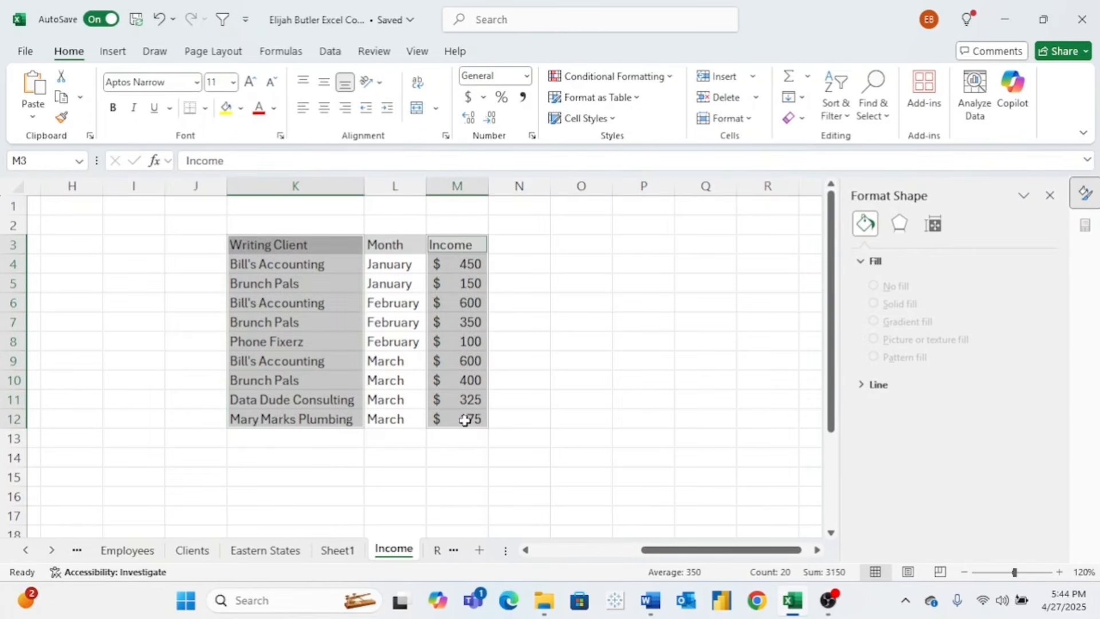
# - Insert the recommended 'Sum of Income by Writing Client' clustered bar PivotChart on a new sheet
pyautogui.click(113, 51)
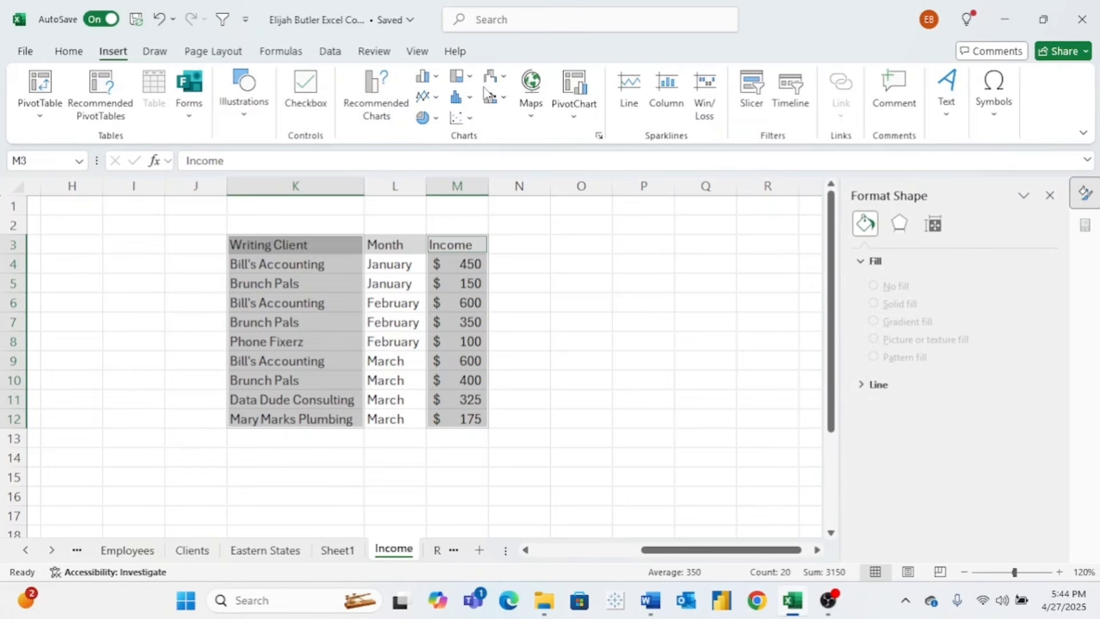
pyautogui.click(465, 76)
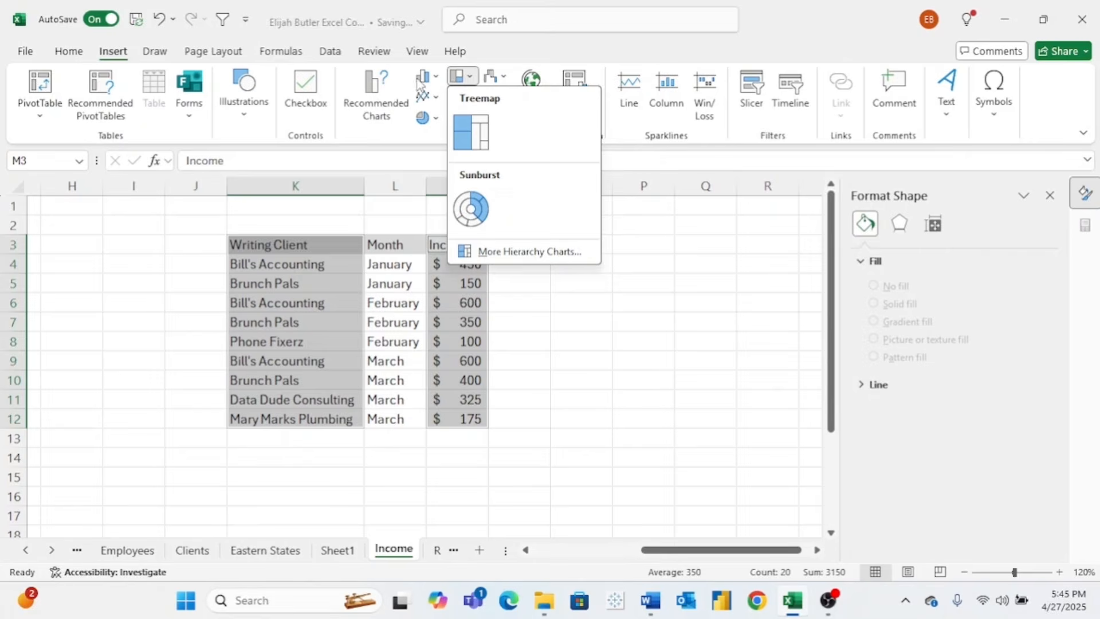
pyautogui.click(375, 97)
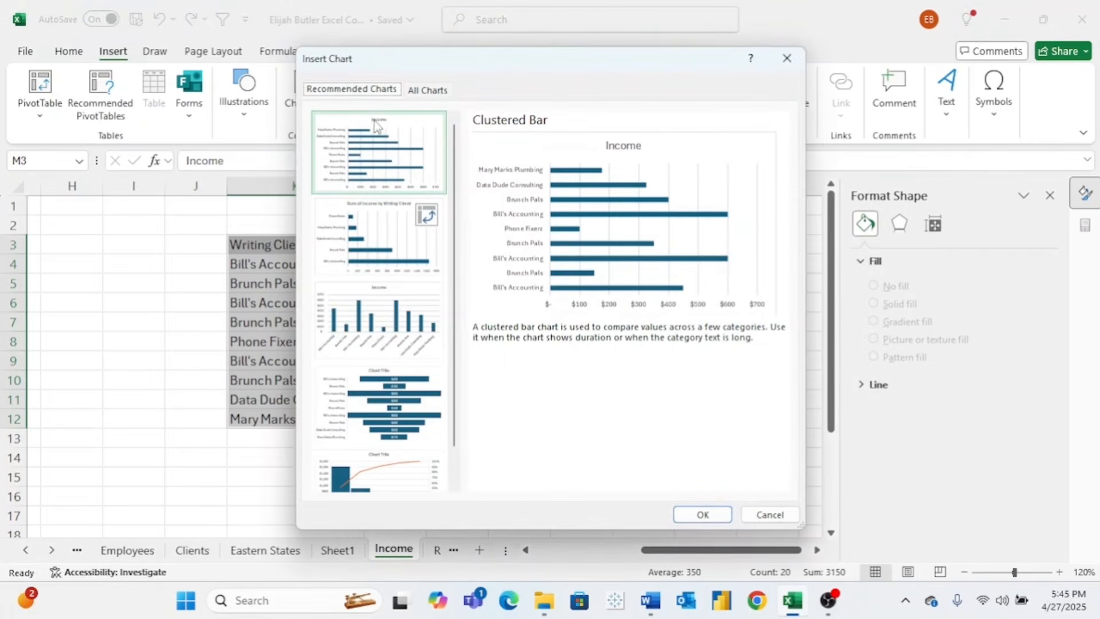
pyautogui.click(378, 217)
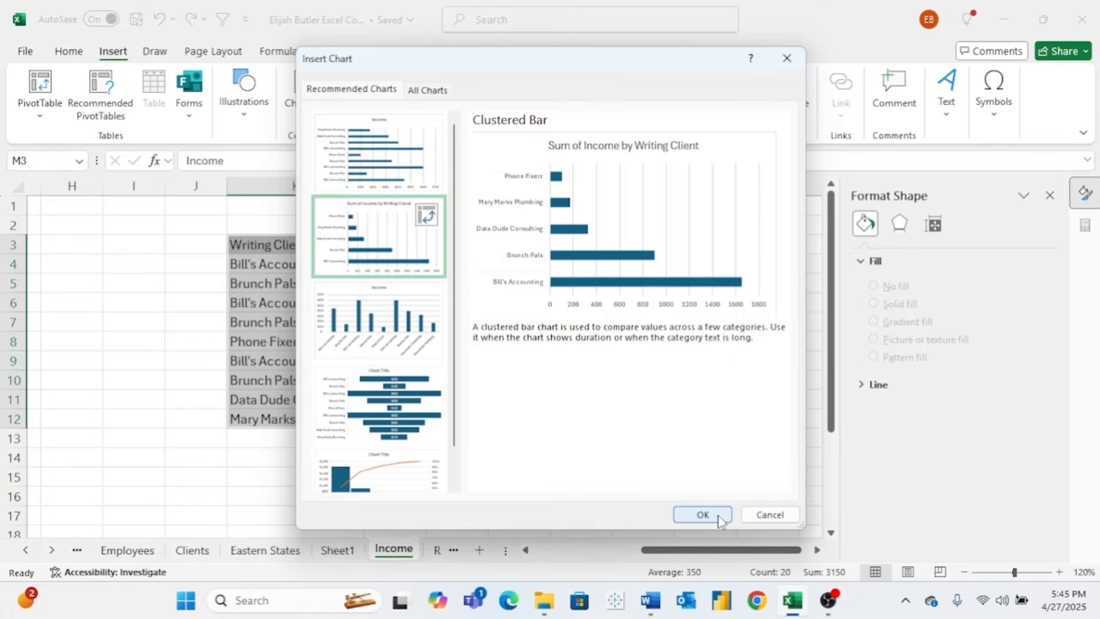
pyautogui.click(703, 514)
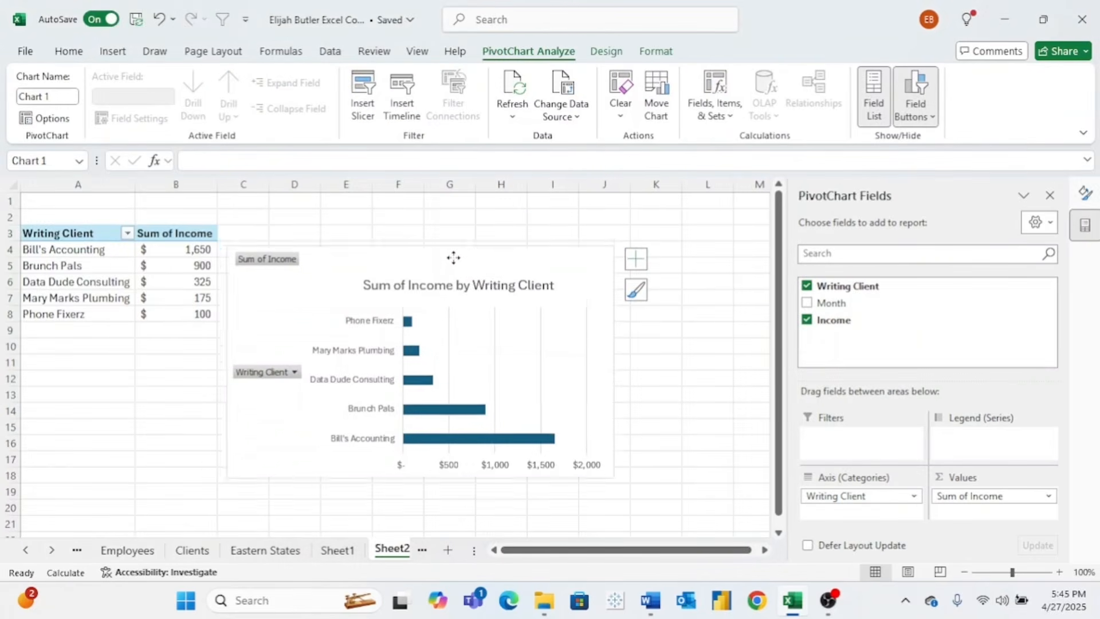
# - Move the PivotChart up beside the pivot table and check the bar values, $100 to $1,650
pyautogui.moveTo(453, 258); pyautogui.dragTo(447, 222)
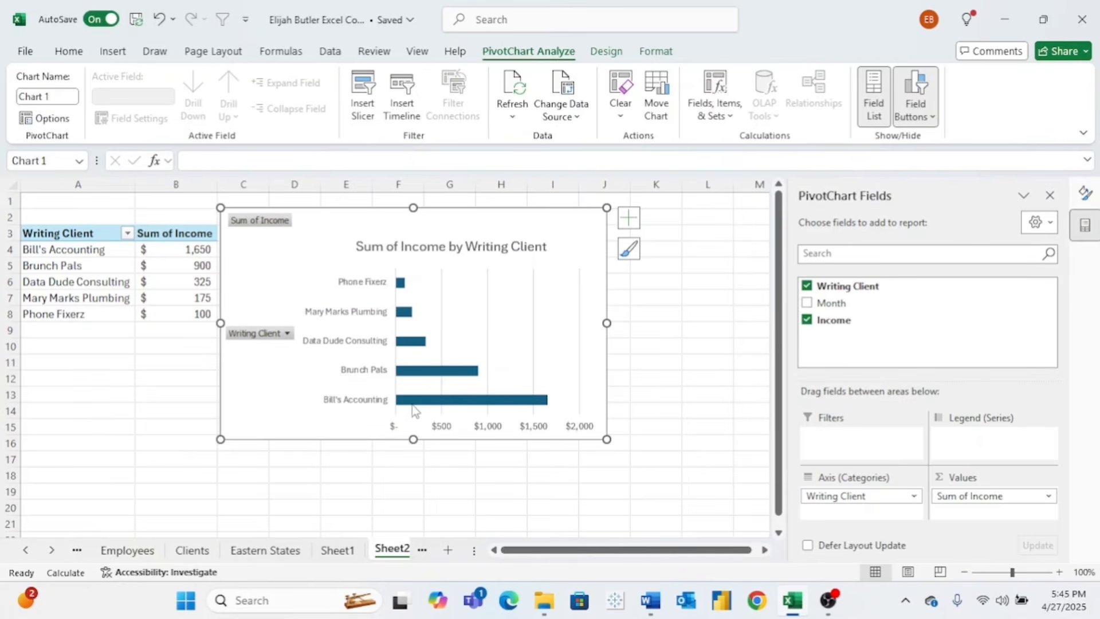
pyautogui.moveTo(411, 405)
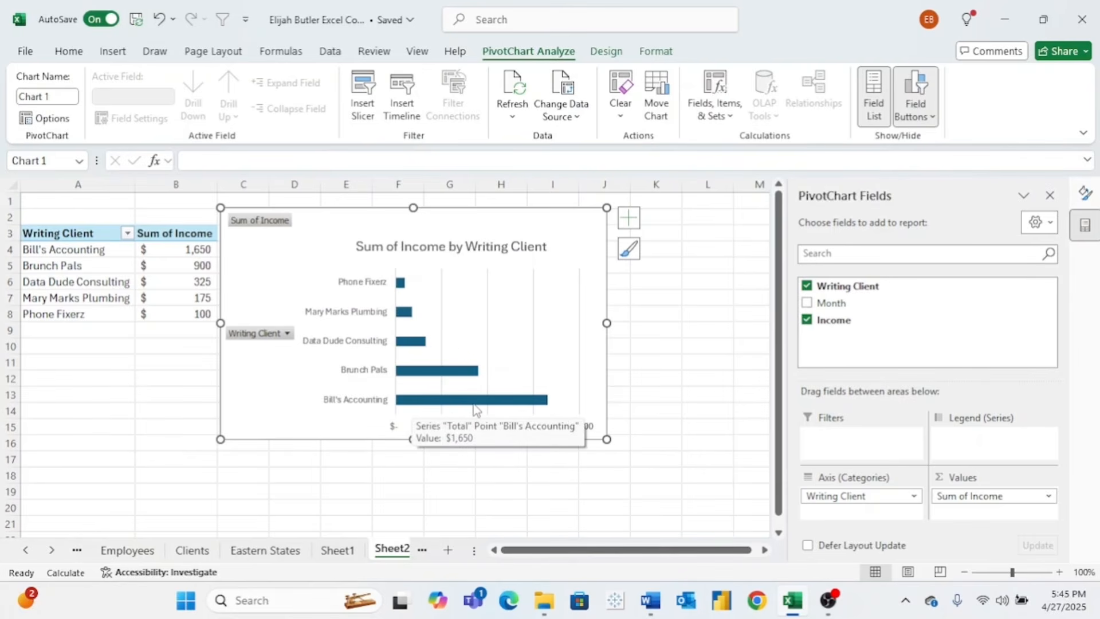
pyautogui.moveTo(424, 378)
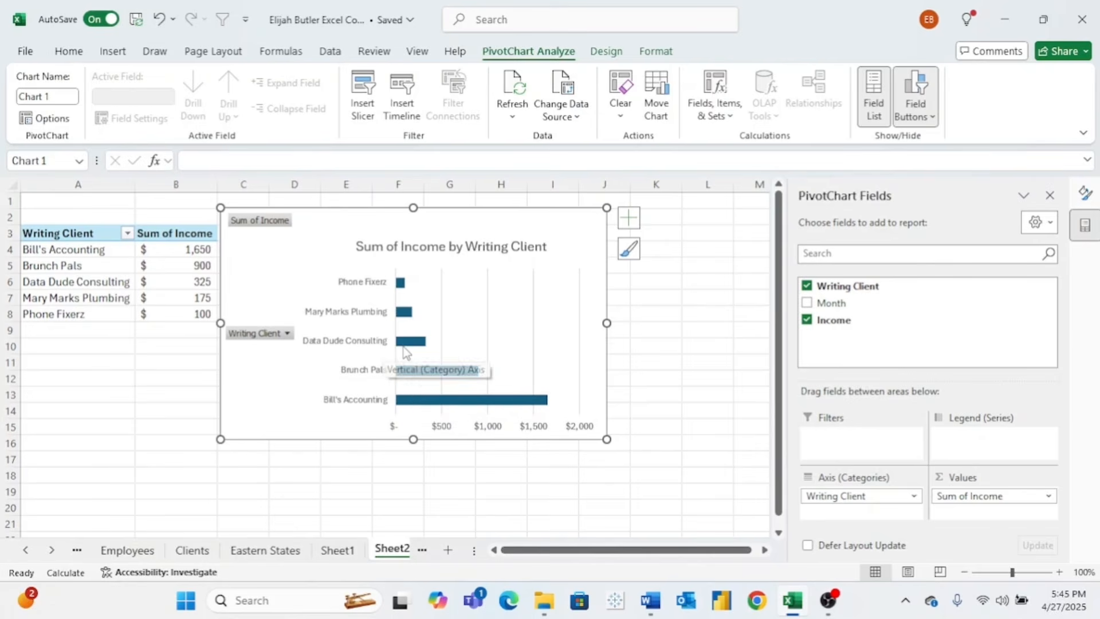
pyautogui.moveTo(421, 342)
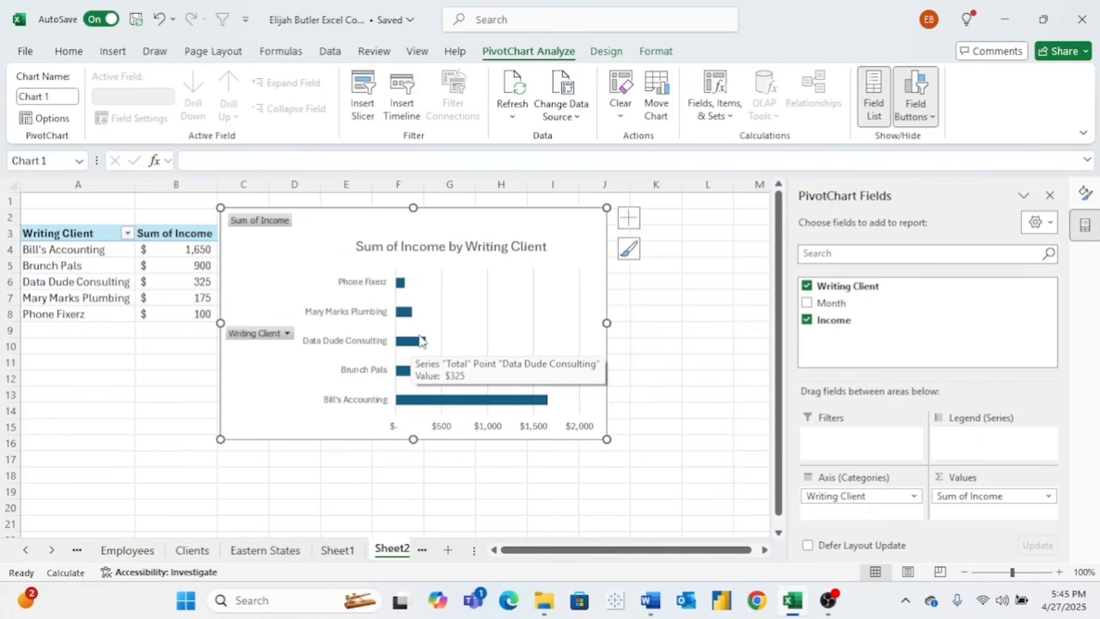
# - Format the 'Sum of Income by Writing Client' title as bold, green, 18-point text
pyautogui.click(522, 247)
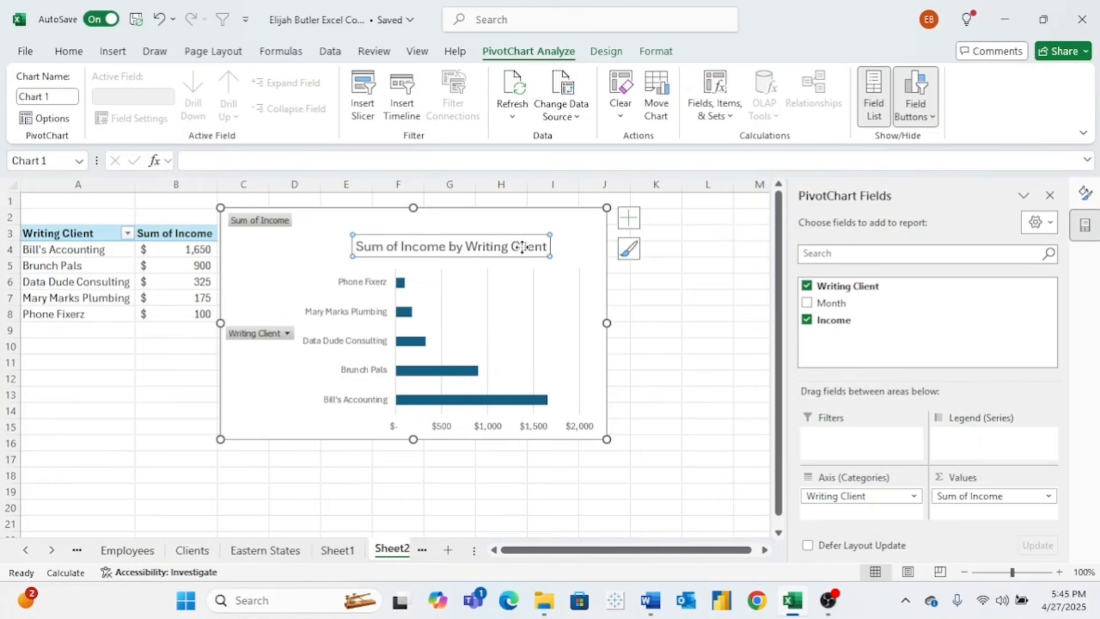
pyautogui.moveTo(545, 247); pyautogui.dragTo(356, 247)
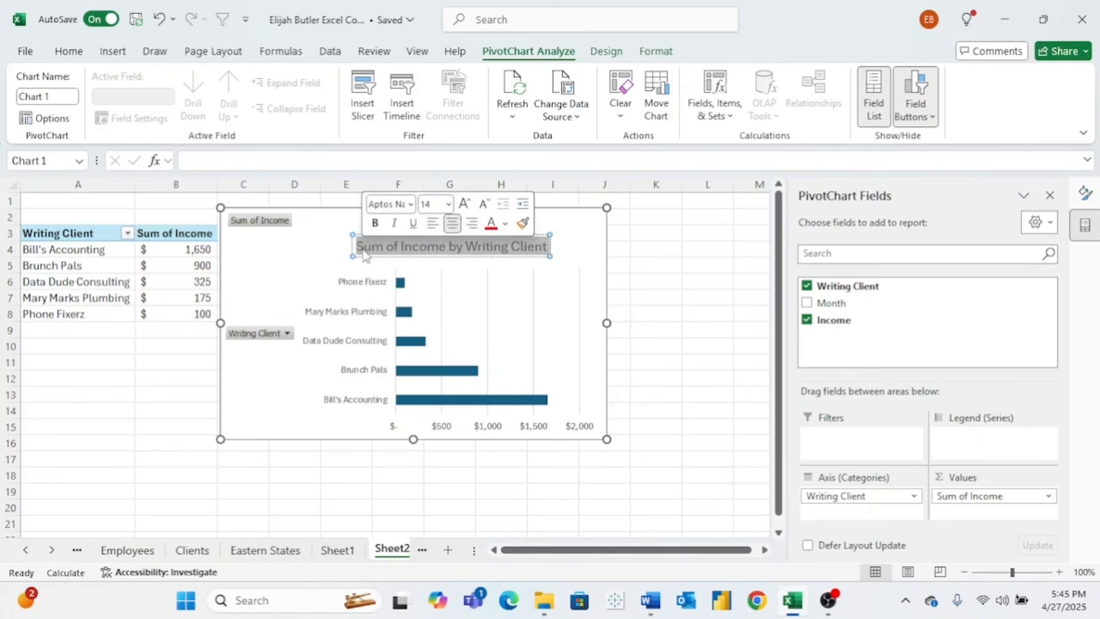
pyautogui.click(69, 51)
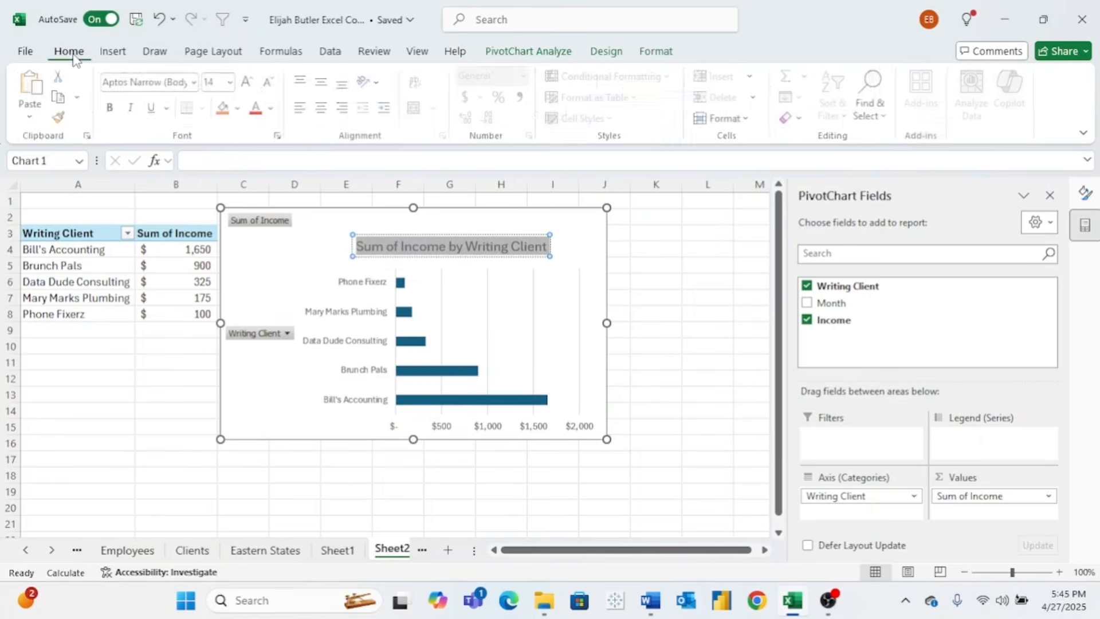
pyautogui.click(233, 82)
pyautogui.click(221, 253)
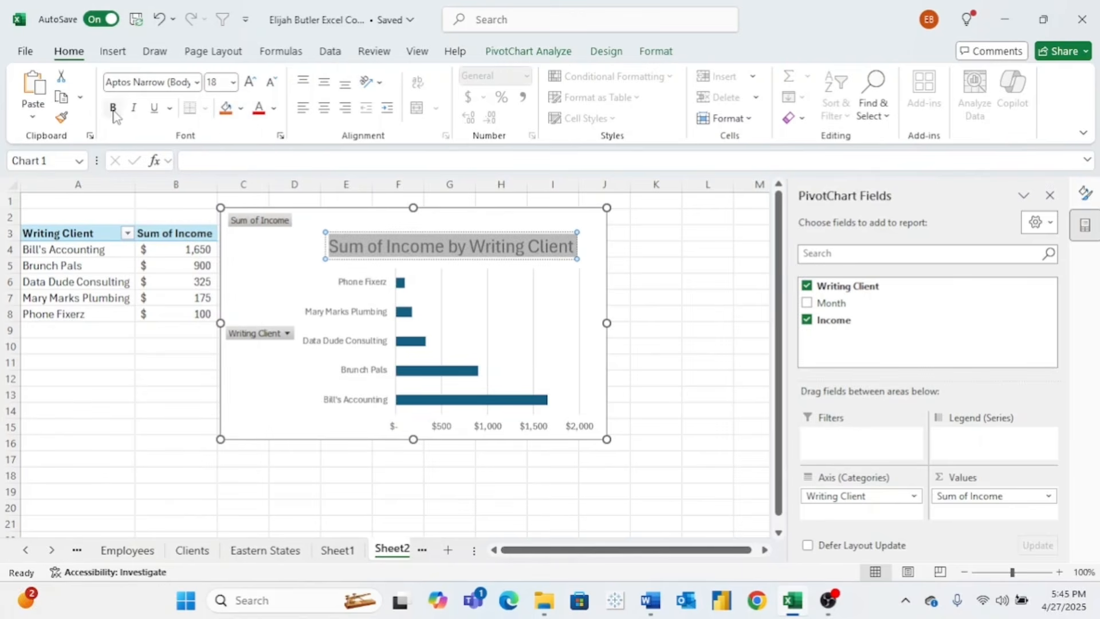
pyautogui.click(114, 111)
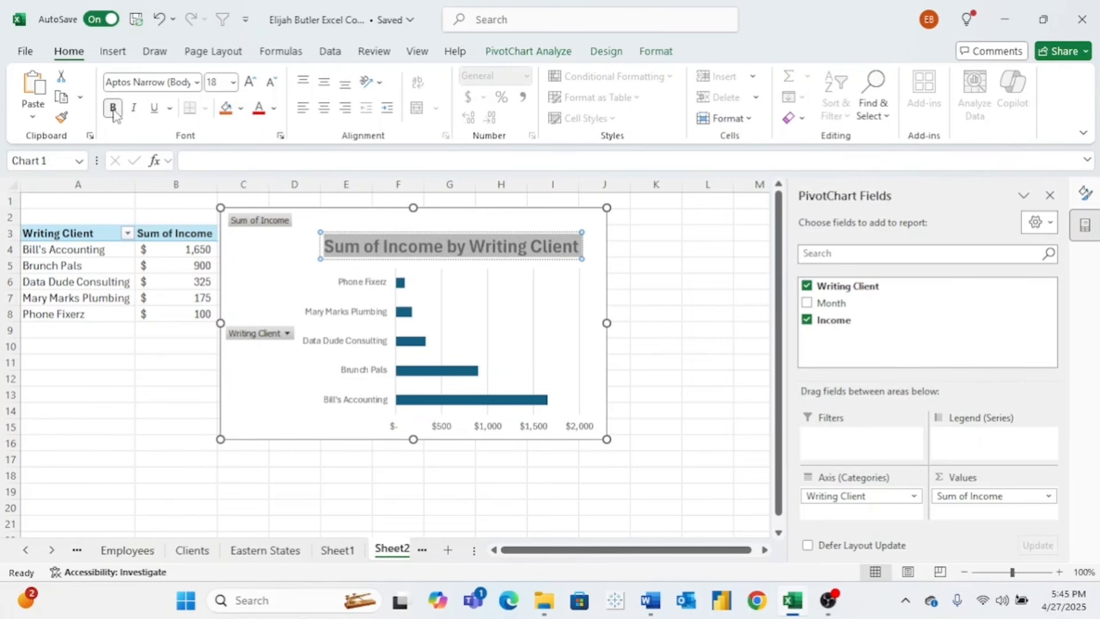
pyautogui.click(241, 109)
pyautogui.click(275, 109)
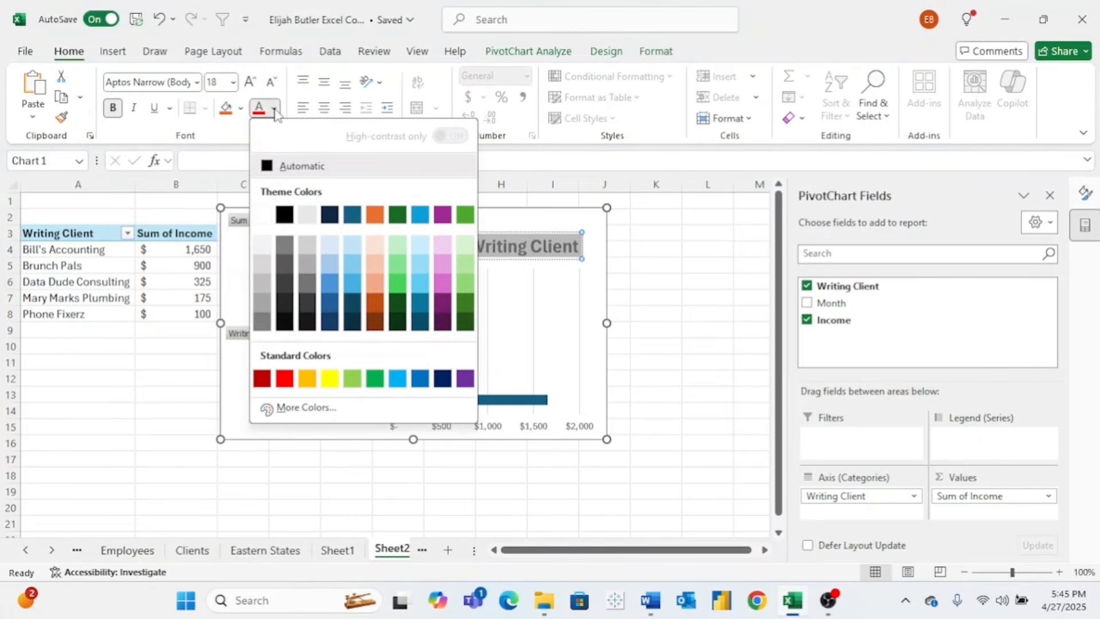
pyautogui.click(466, 217)
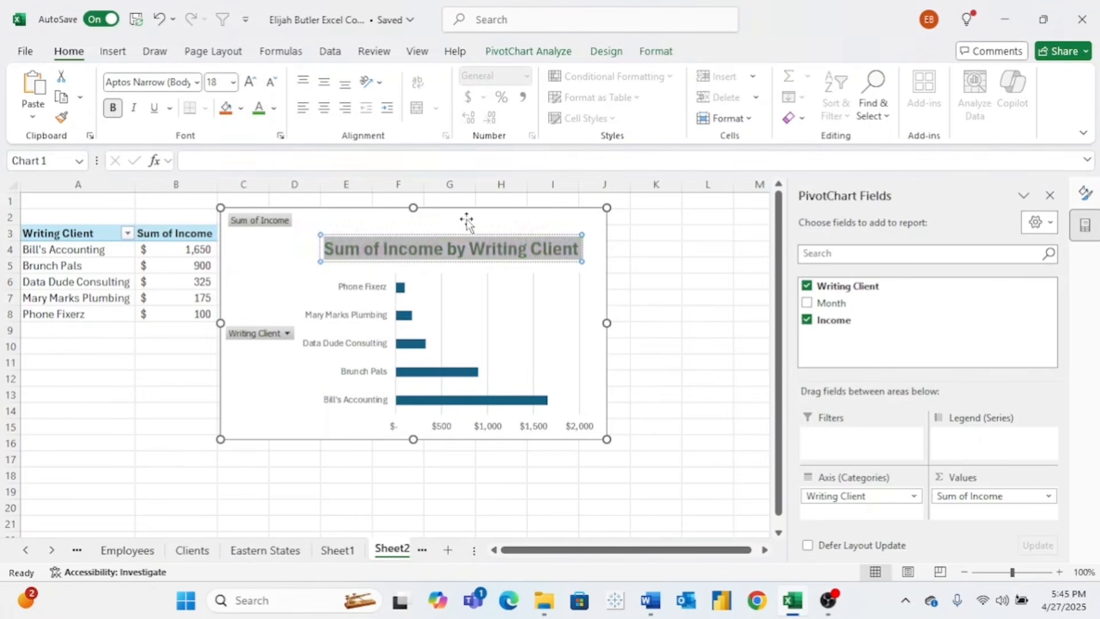
pyautogui.click(484, 222)
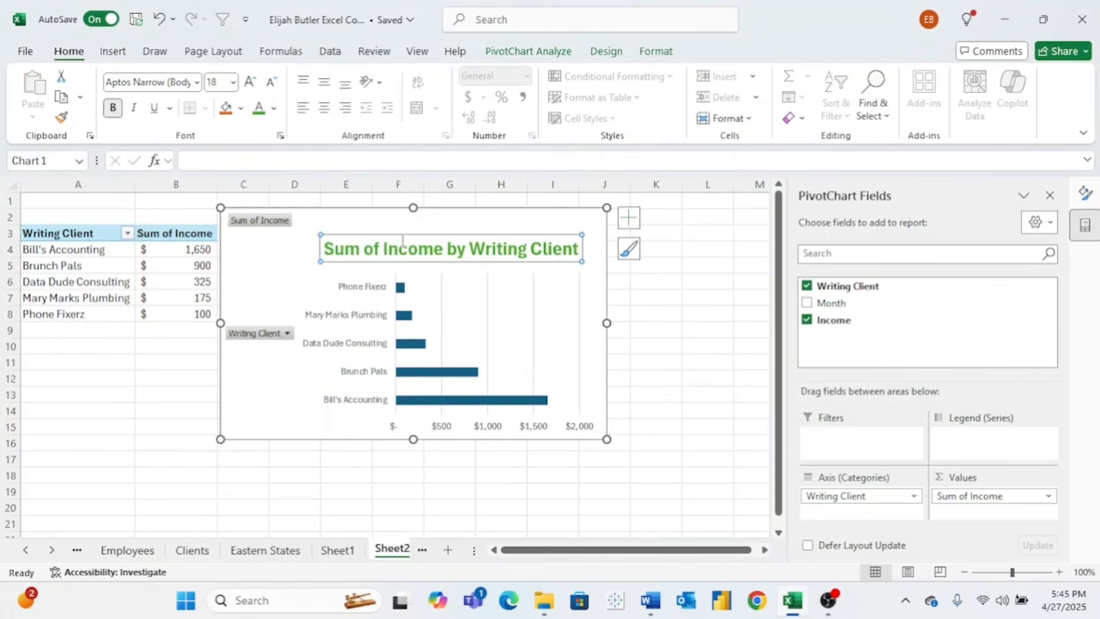
pyautogui.click(377, 228)
# - Set the chart's axis labels to 10 pt and bring up the Chart Elements list
pyautogui.click(370, 315)
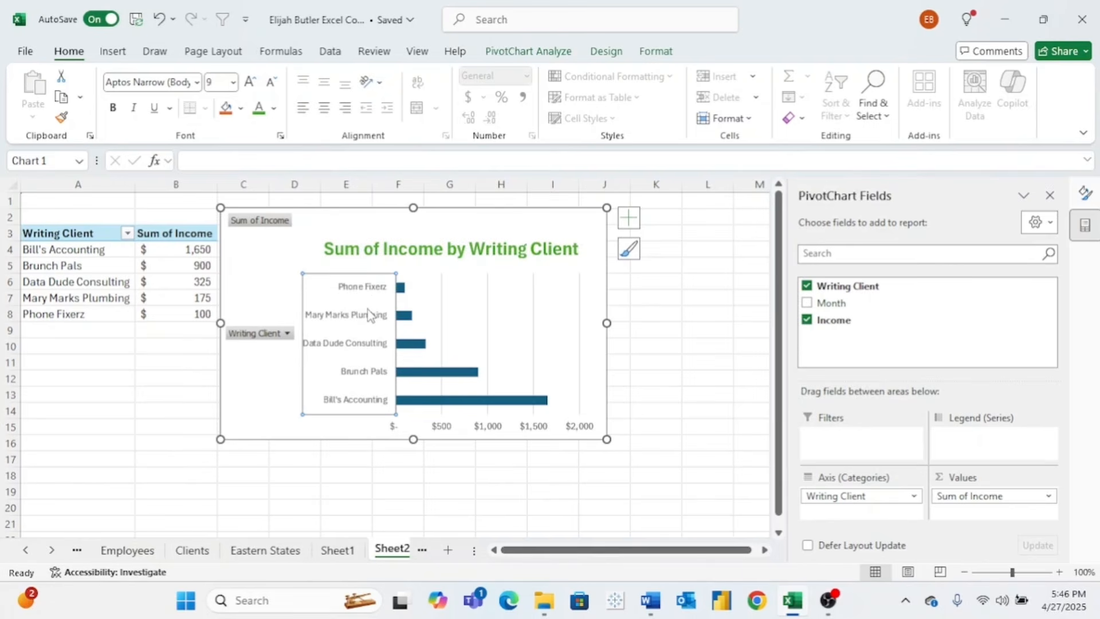
pyautogui.click(233, 82)
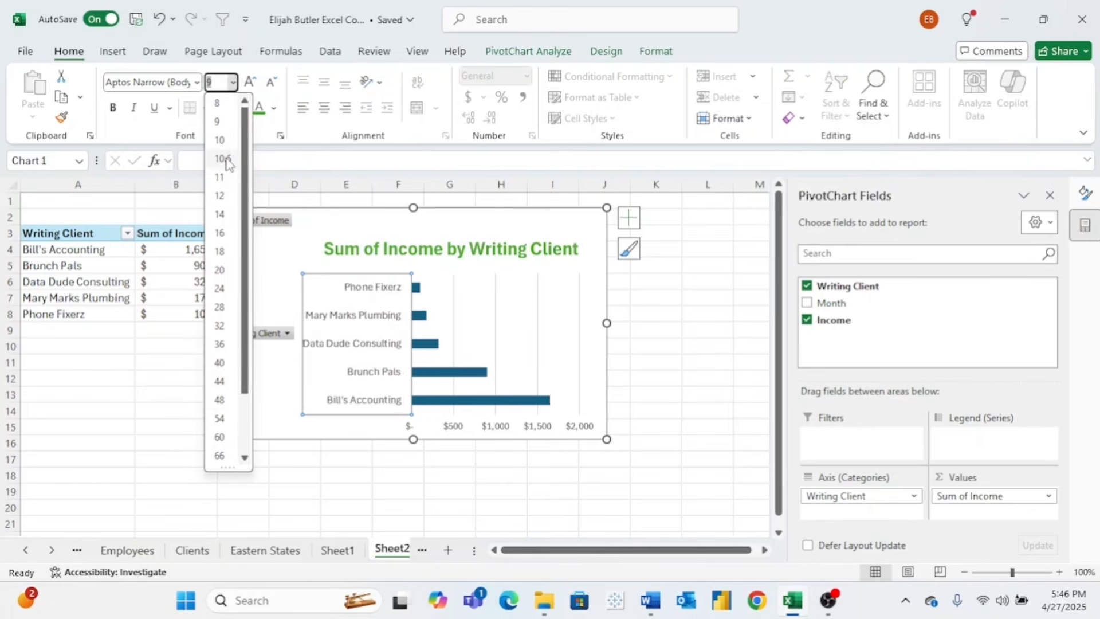
pyautogui.click(223, 177)
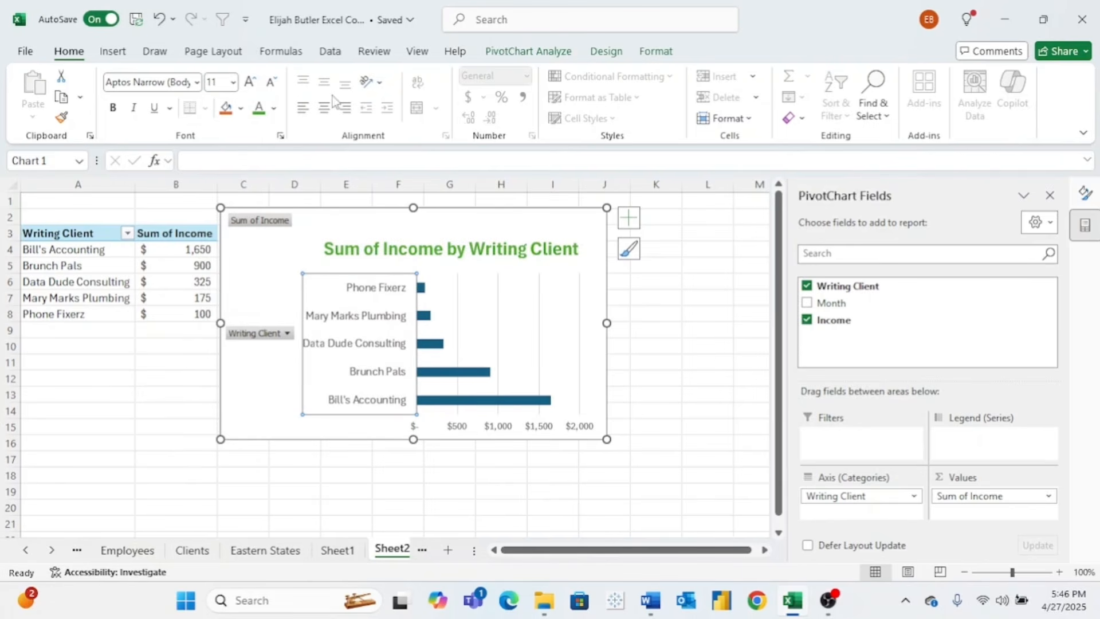
pyautogui.click(233, 82)
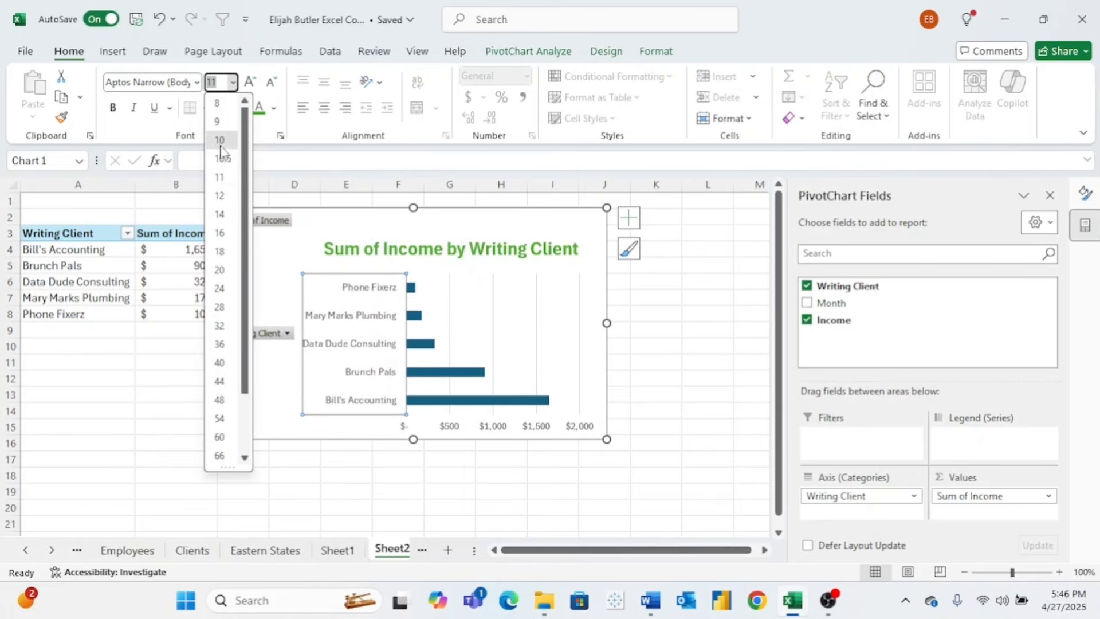
pyautogui.click(220, 140)
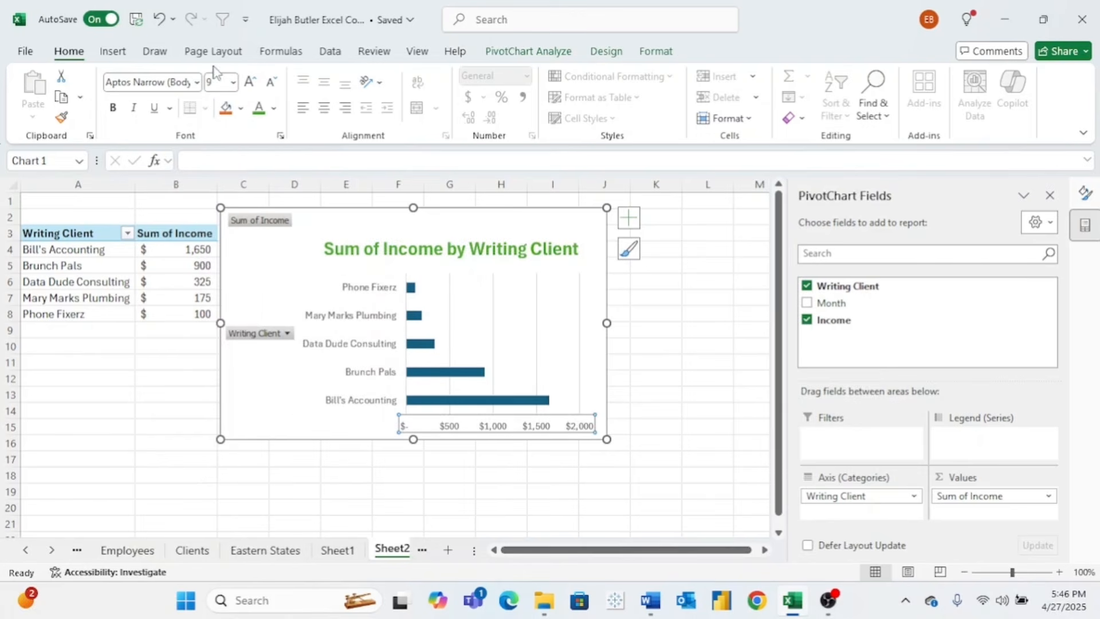
pyautogui.click(233, 82)
pyautogui.click(220, 140)
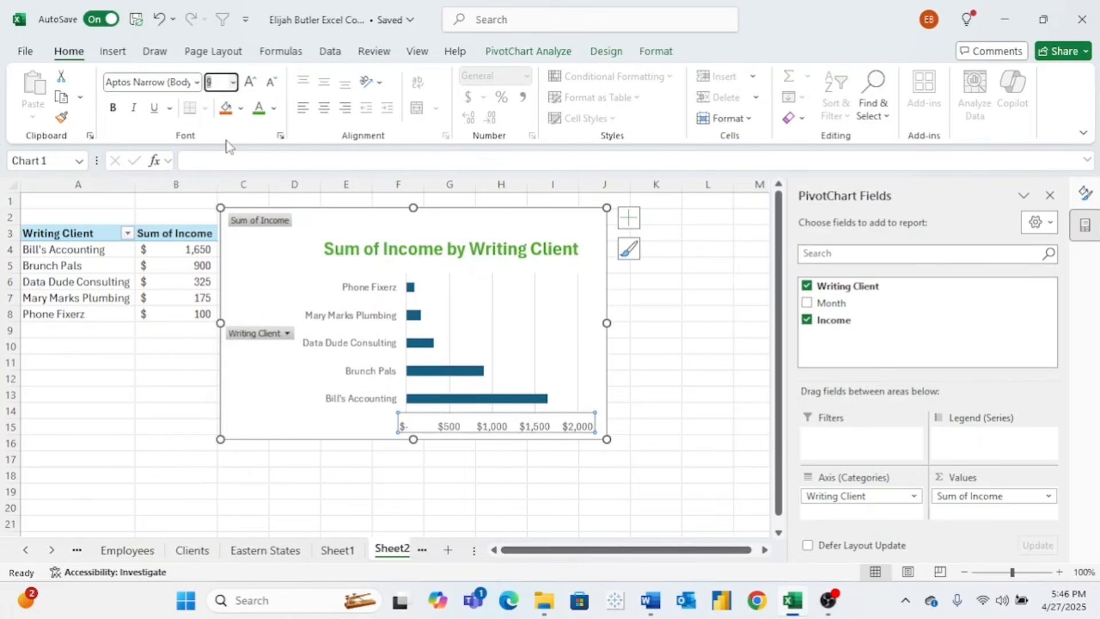
pyautogui.click(528, 278)
pyautogui.click(628, 218)
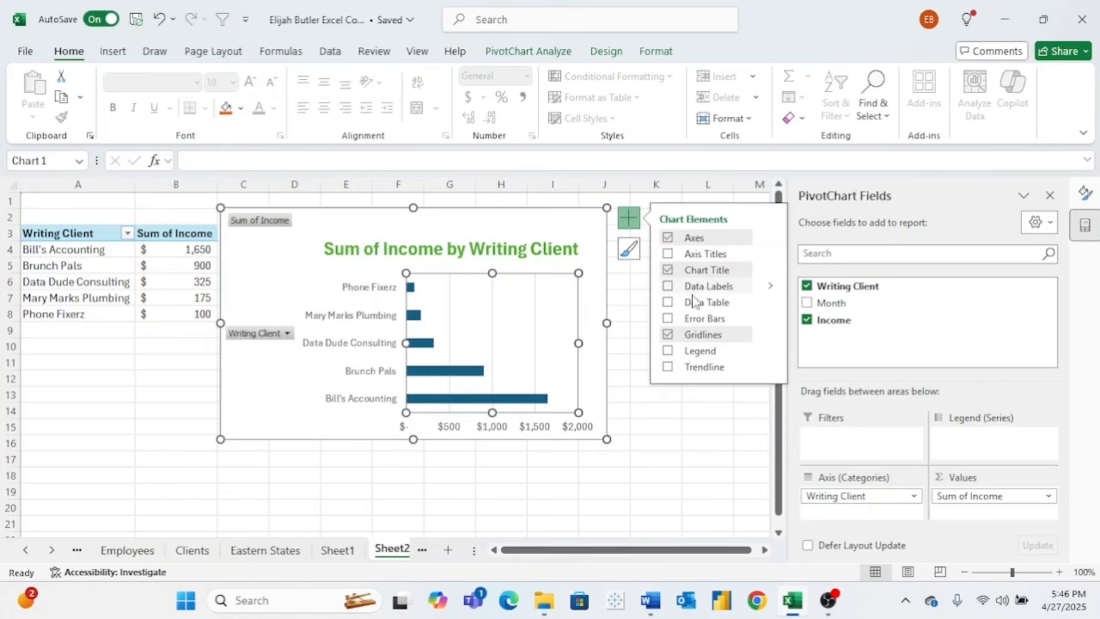
# - Add data labels to the client bars, positioned at Outside End
pyautogui.click(668, 288)
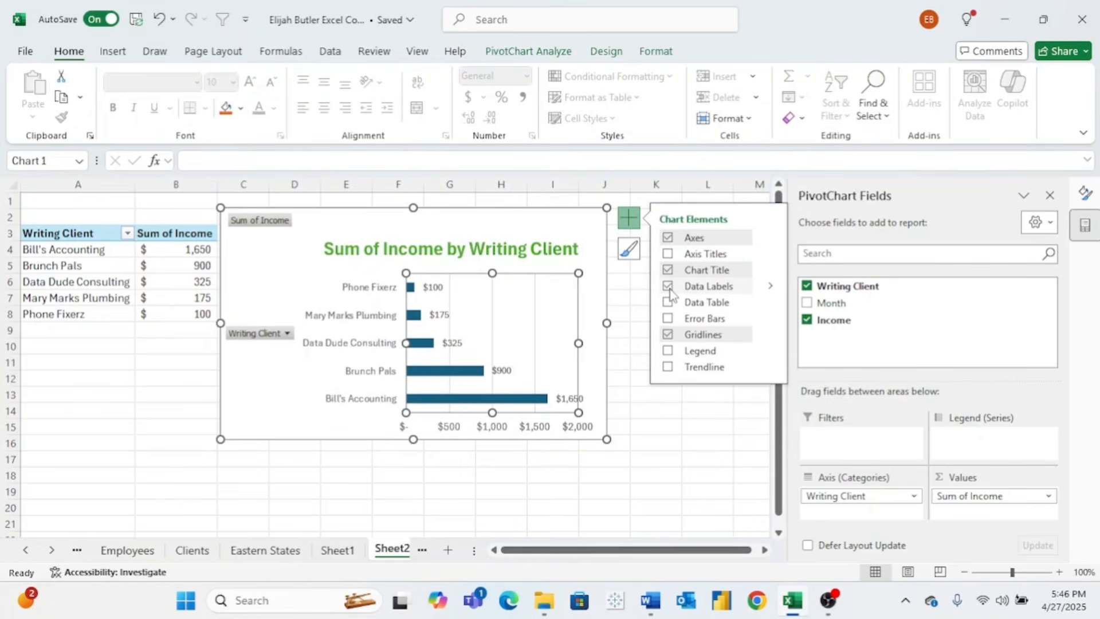
pyautogui.click(771, 286)
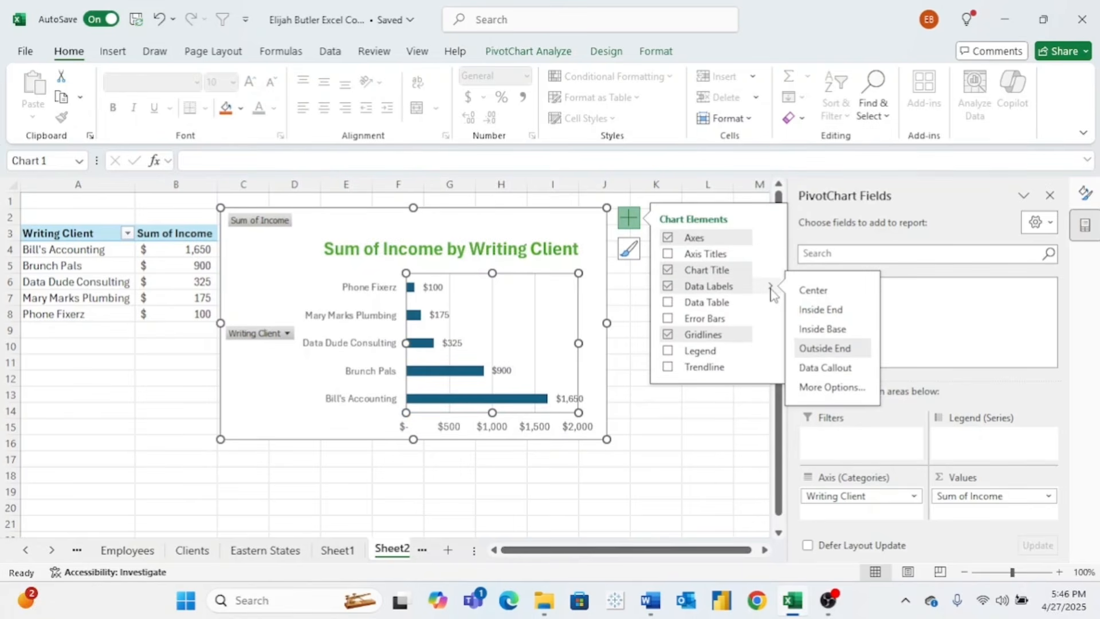
pyautogui.click(830, 310)
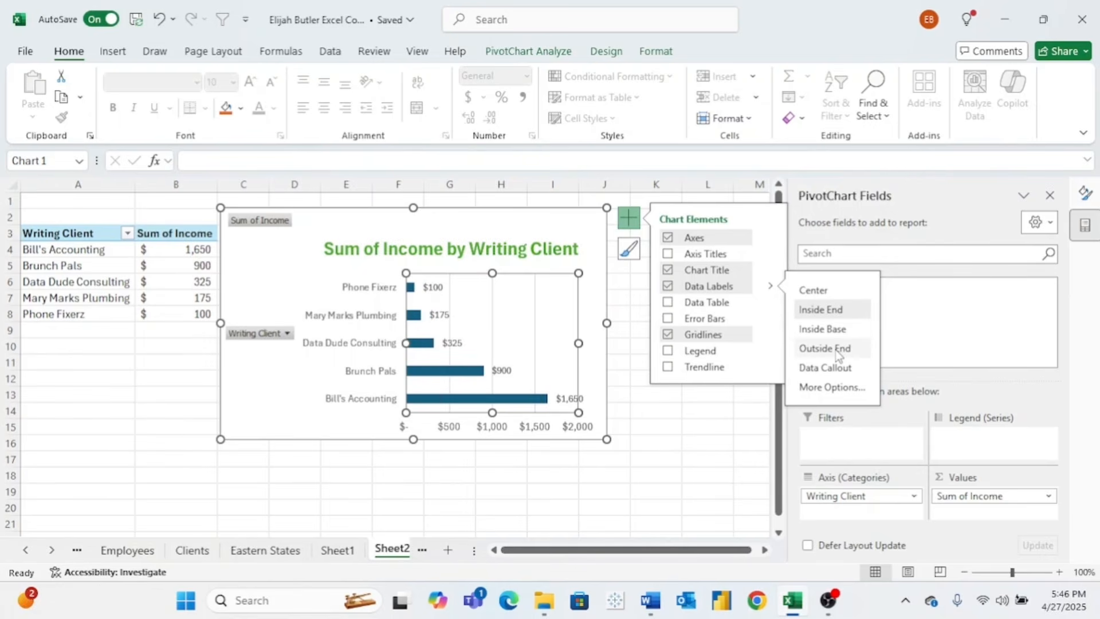
pyautogui.click(814, 351)
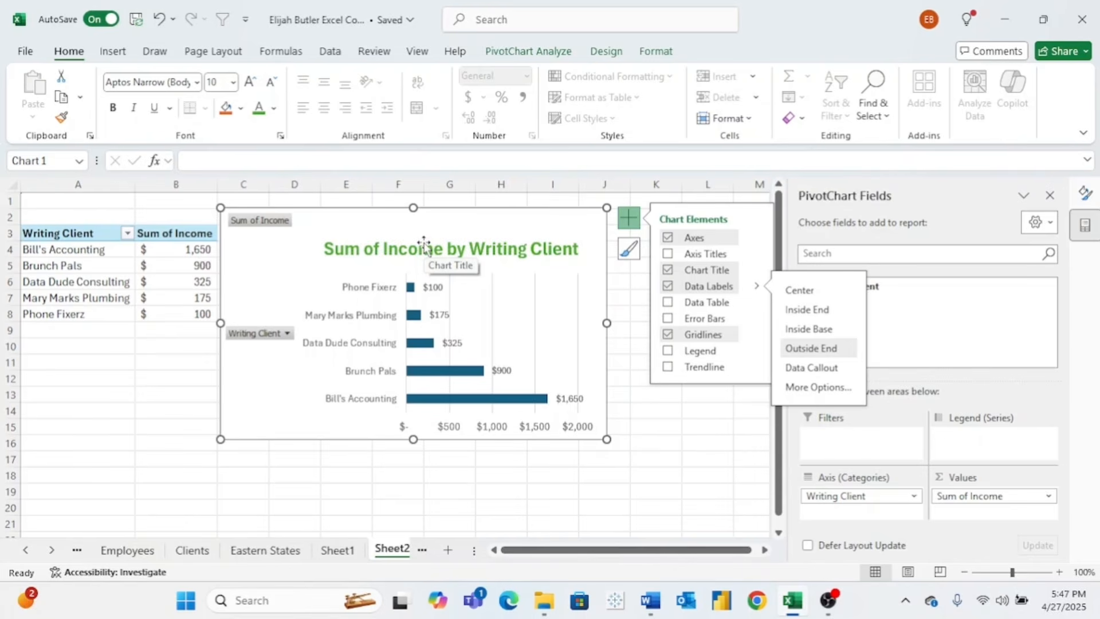
pyautogui.click(113, 51)
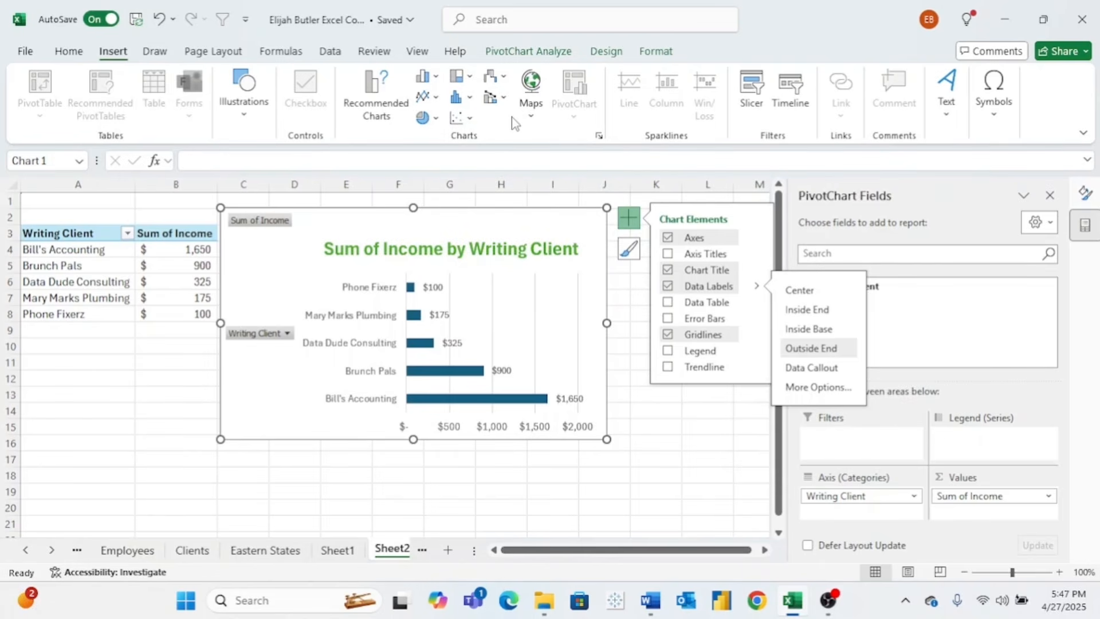
# - Close the Chart Elements panel by clicking away from the chart
pyautogui.click(430, 99)
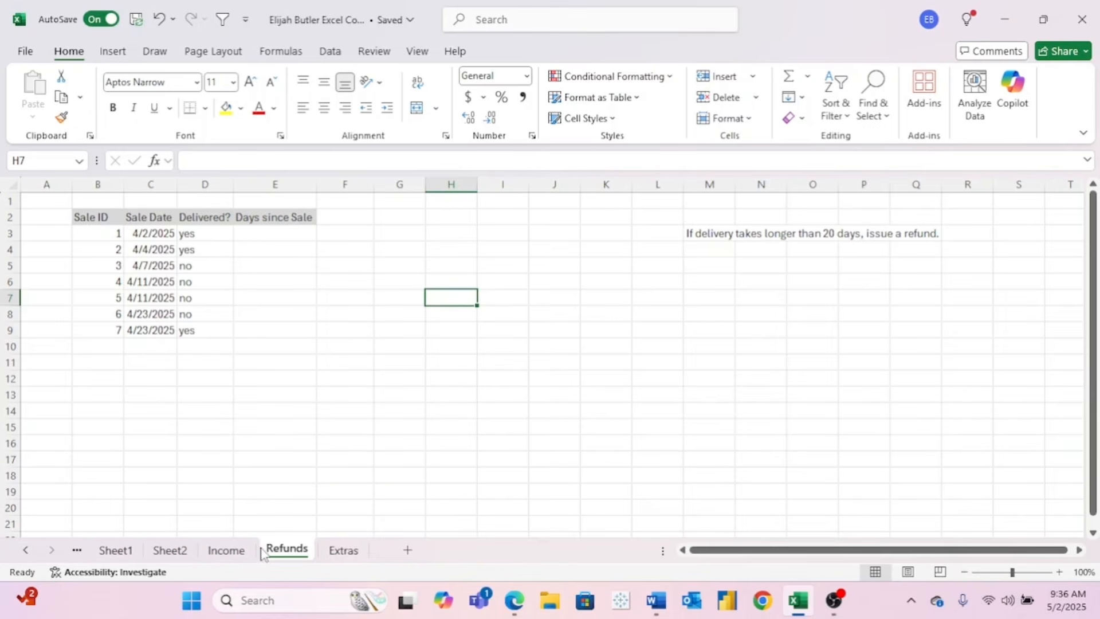
# - AutoFit column C so the sale dates 4/2/2025 to 4/23/2025 show in full
pyautogui.keyDown('ctrl'); pyautogui.scroll(2, 141, 238); pyautogui.keyUp('ctrl')
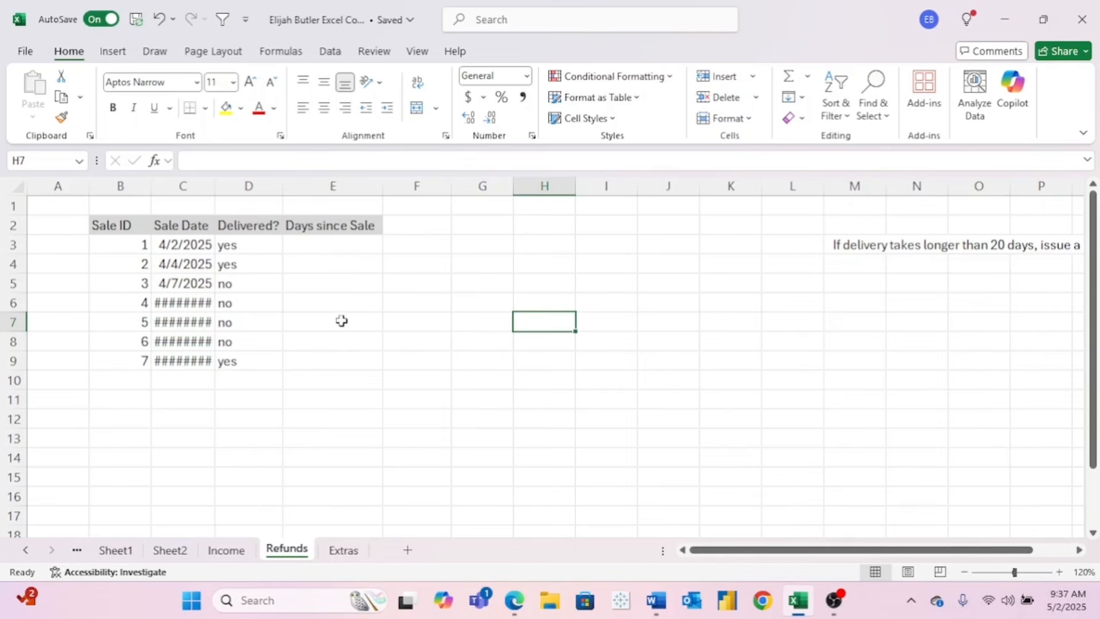
pyautogui.hscroll(3, 349, 331)
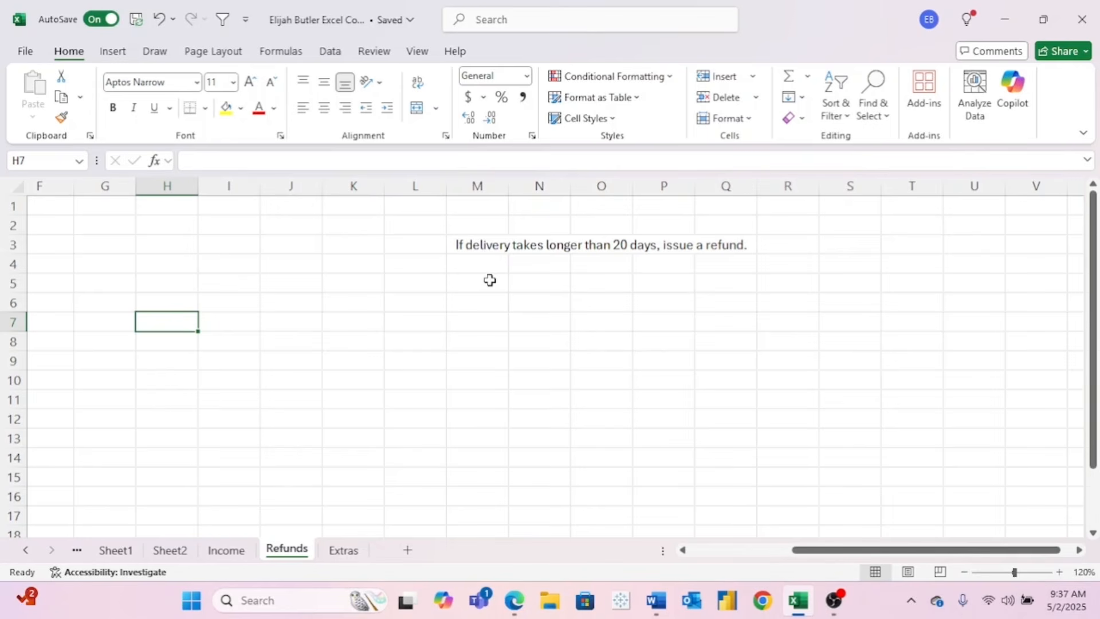
pyautogui.hscroll(-3, 490, 280)
pyautogui.doubleClick(216, 187)
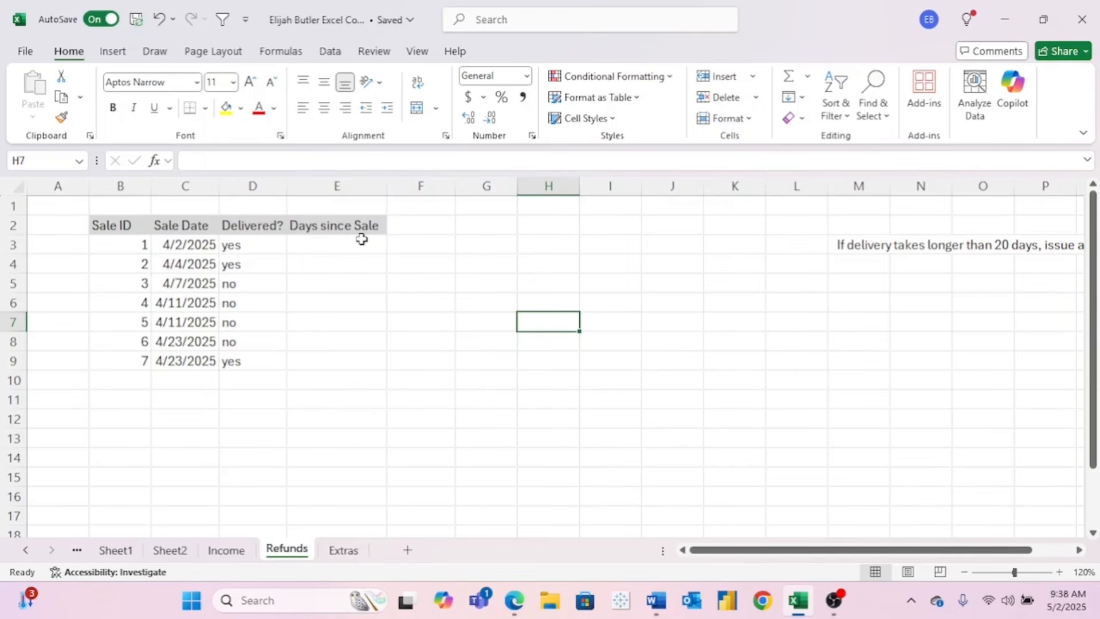
# - Enter =TODAY()-C3 in E3 to get days since the first sale
pyautogui.click(308, 245)
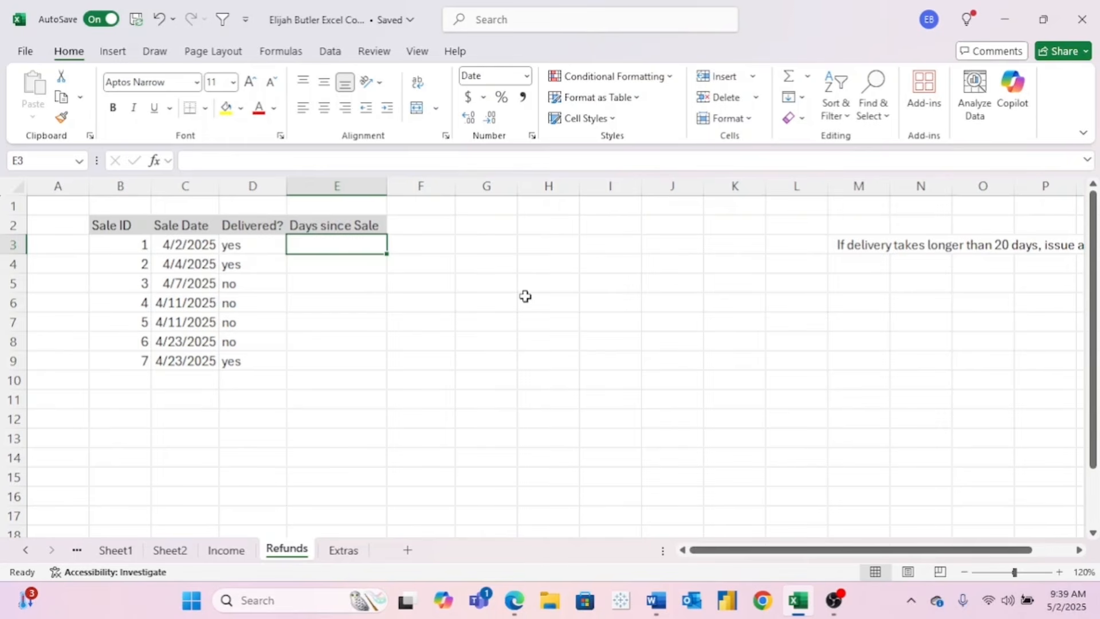
pyautogui.write('=')
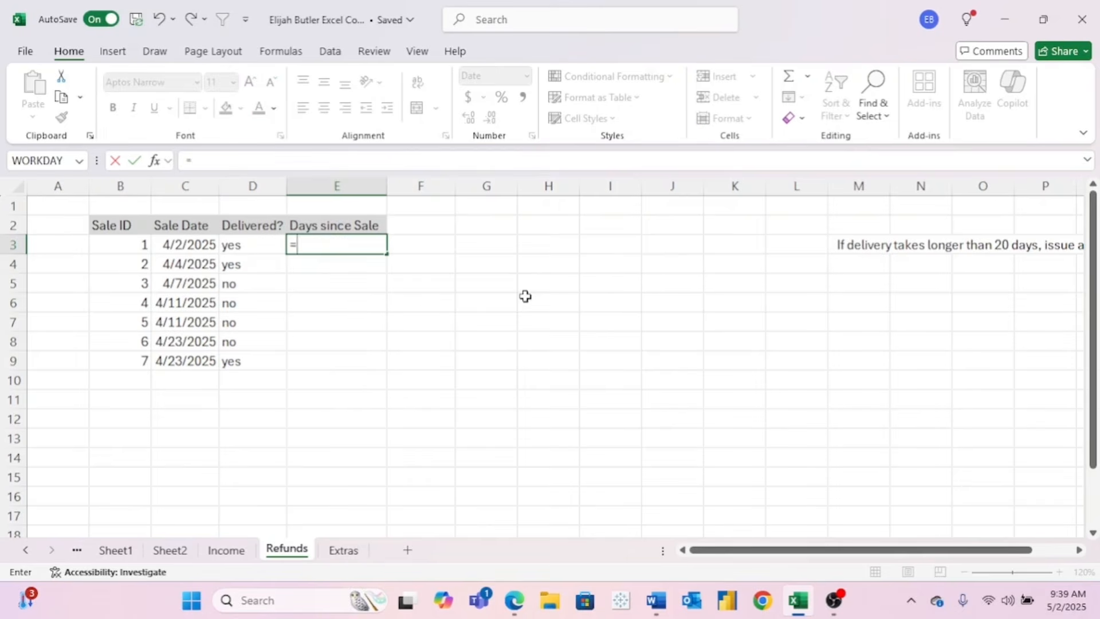
pyautogui.write('today(')
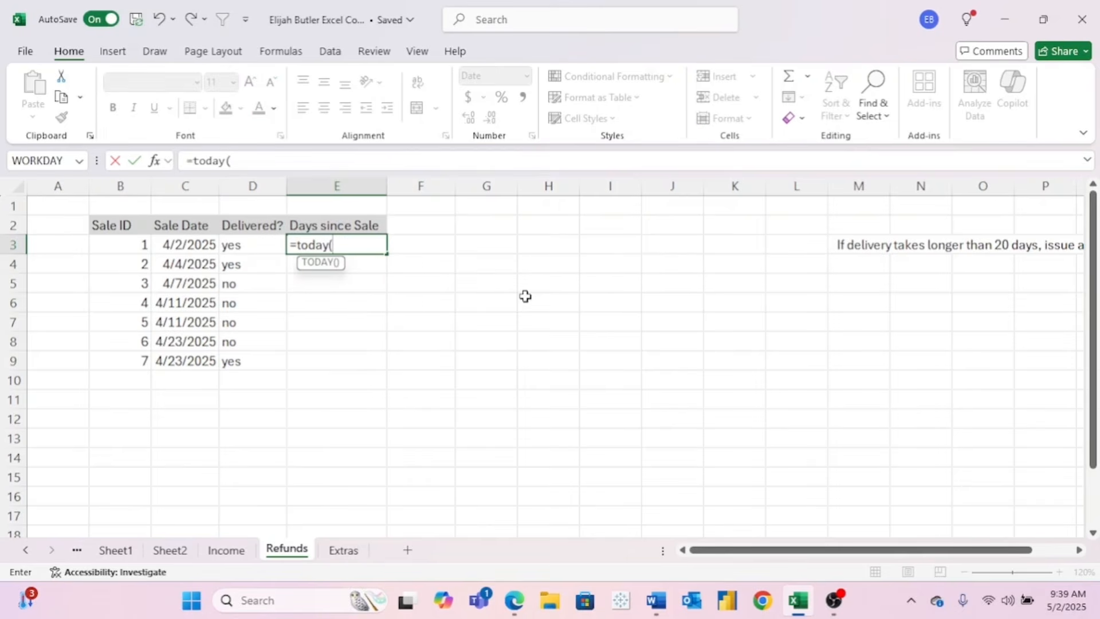
pyautogui.write(')')
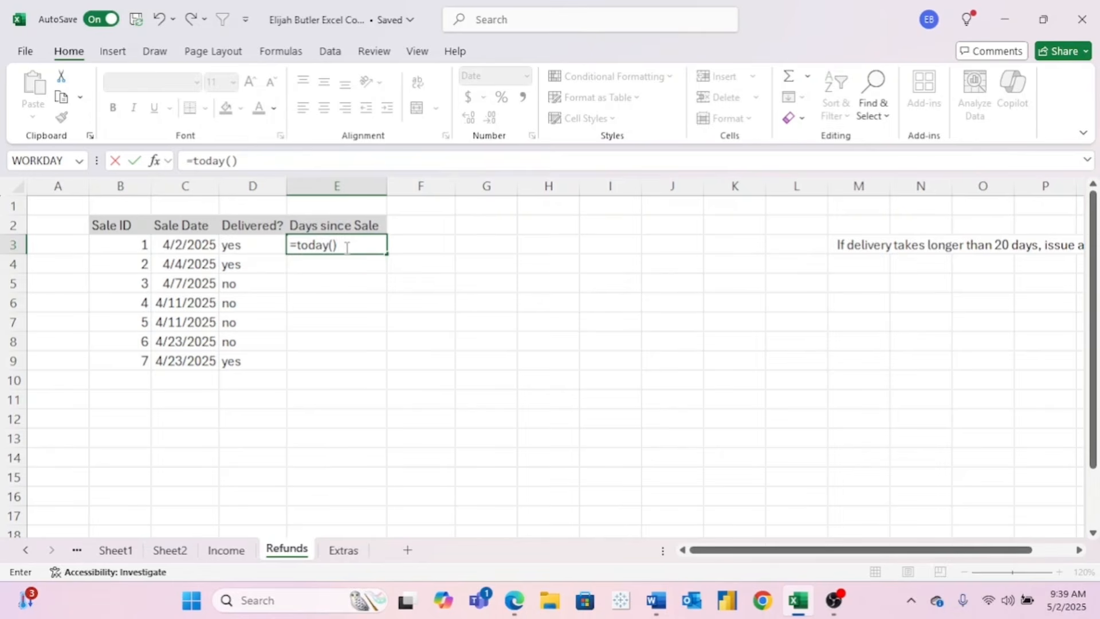
pyautogui.press('Return')
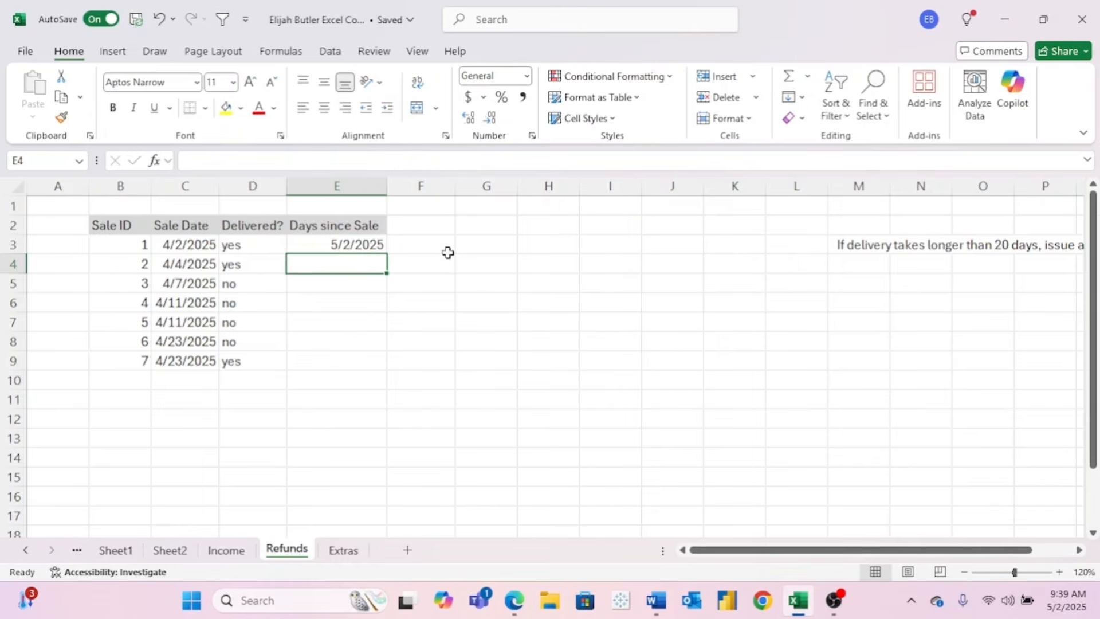
pyautogui.press('Up')
pyautogui.click(307, 161)
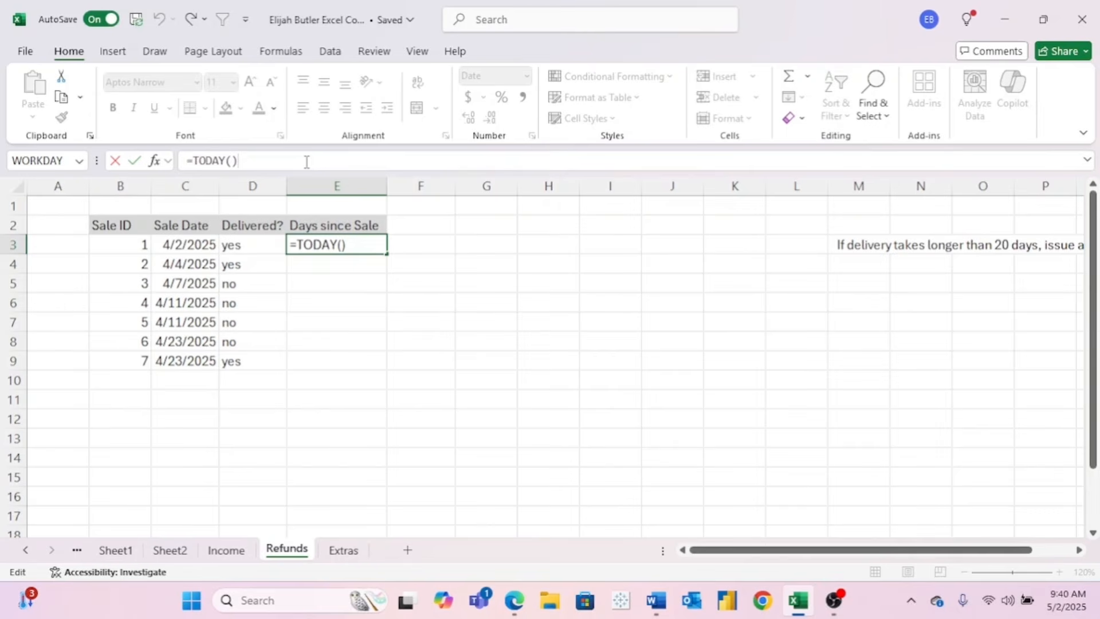
pyautogui.write('-')
pyautogui.click(191, 245)
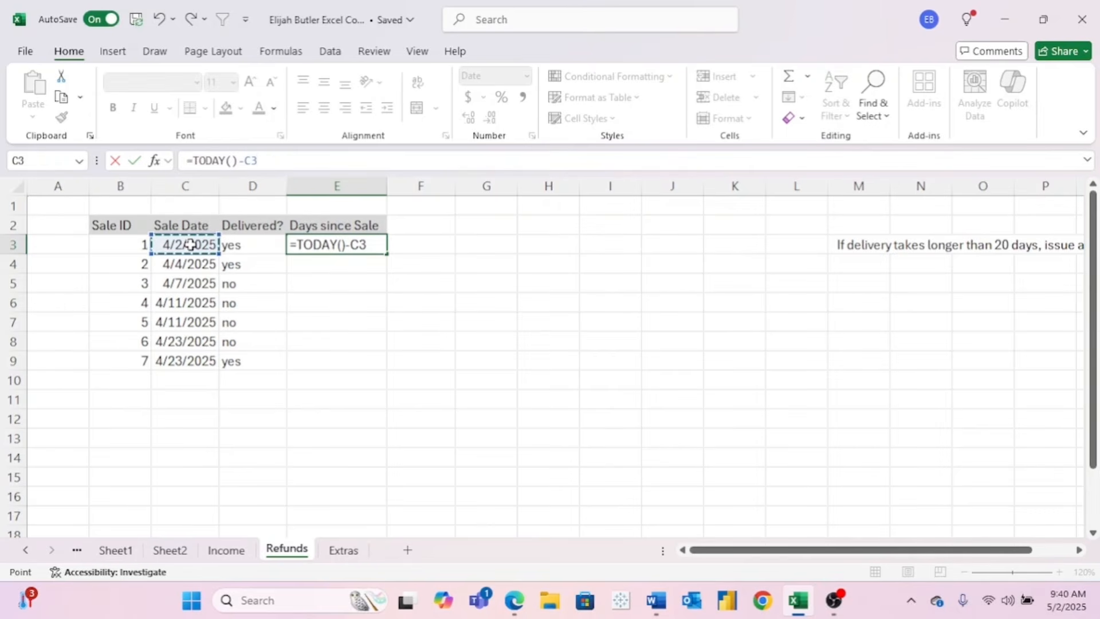
pyautogui.click(291, 165)
pyautogui.press('Return')
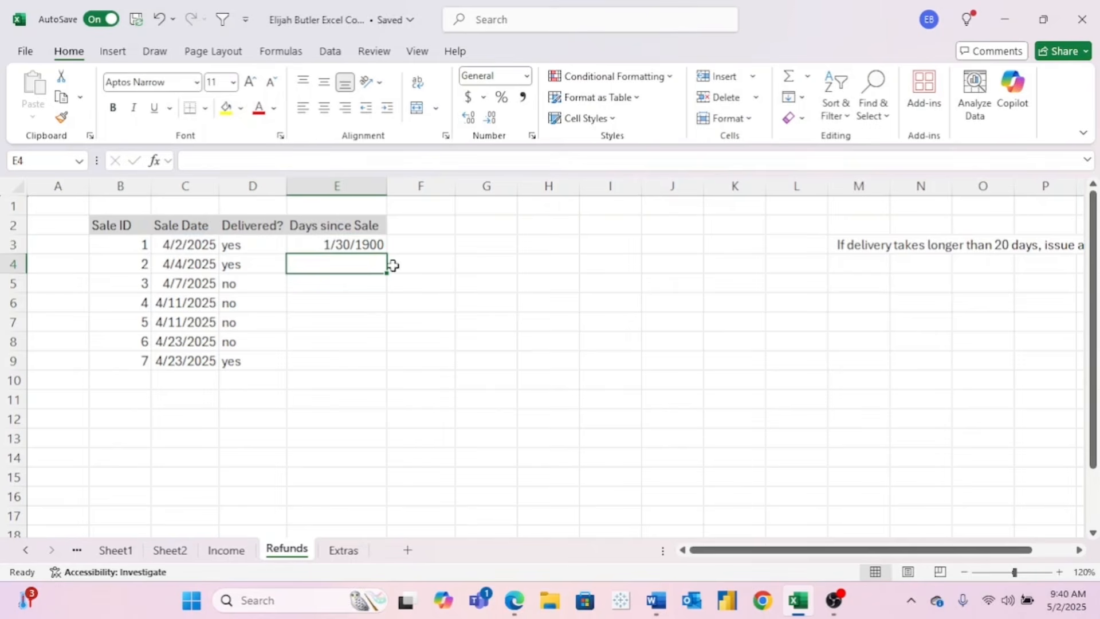
# - Format E3 as Number, fill it down to E9, and select the rows for sales 3 to 5
pyautogui.click(377, 243)
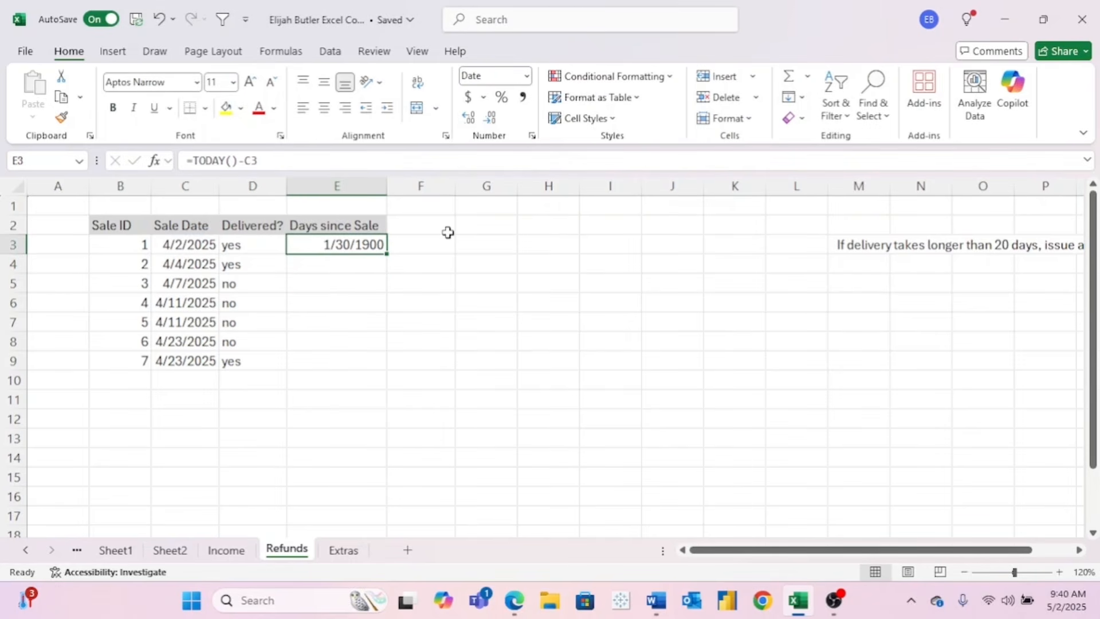
pyautogui.click(526, 76)
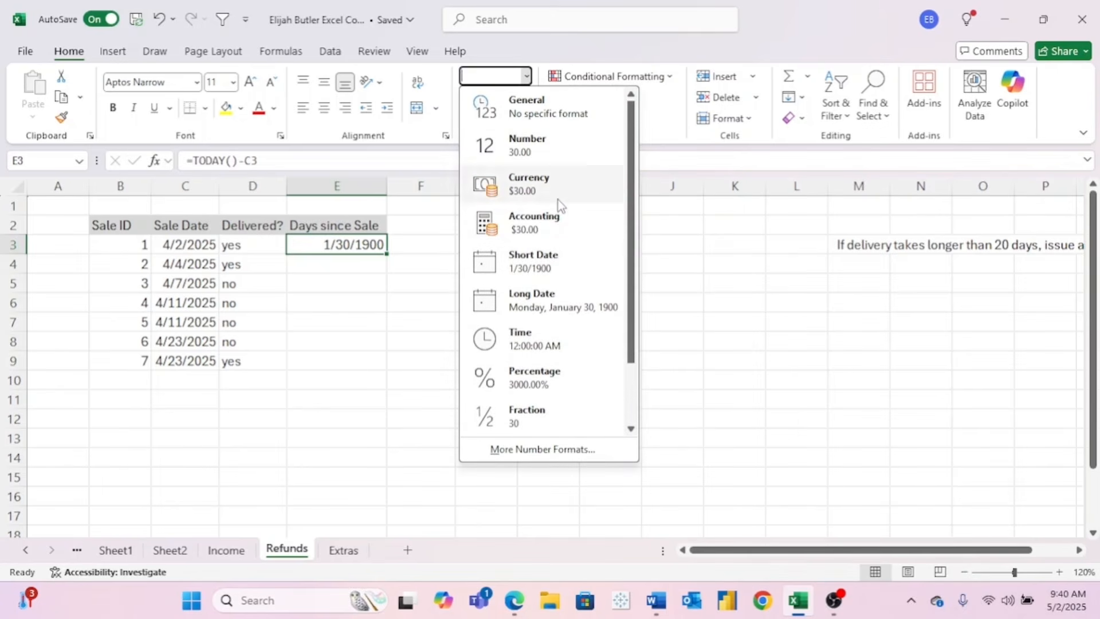
pyautogui.click(550, 148)
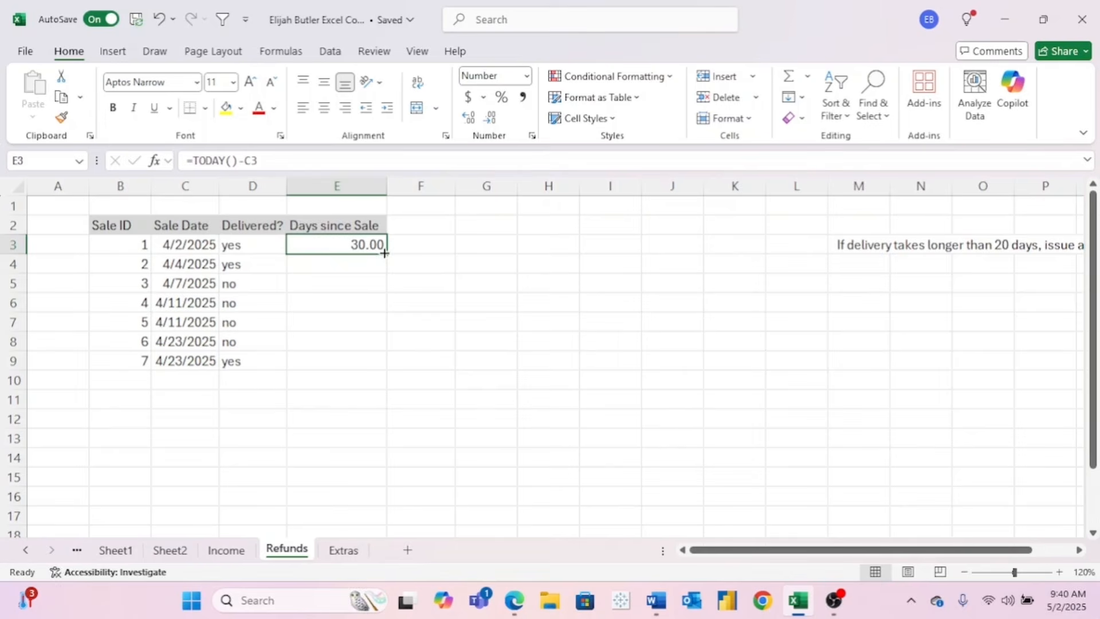
pyautogui.moveTo(384, 253); pyautogui.dragTo(388, 368)
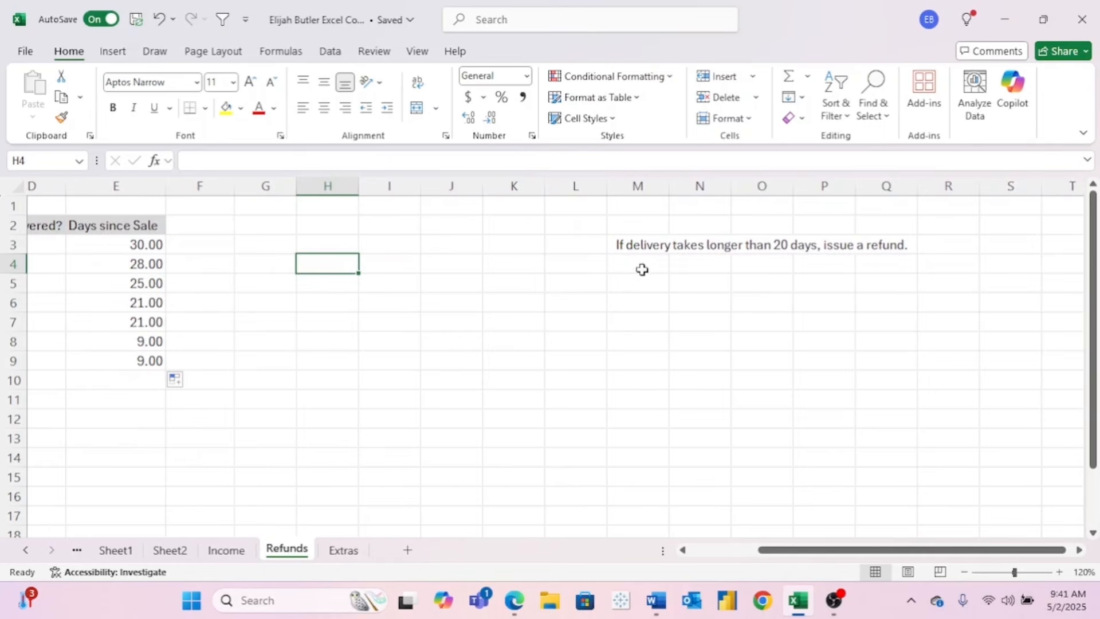
pyautogui.hscroll(-3, 537, 361)
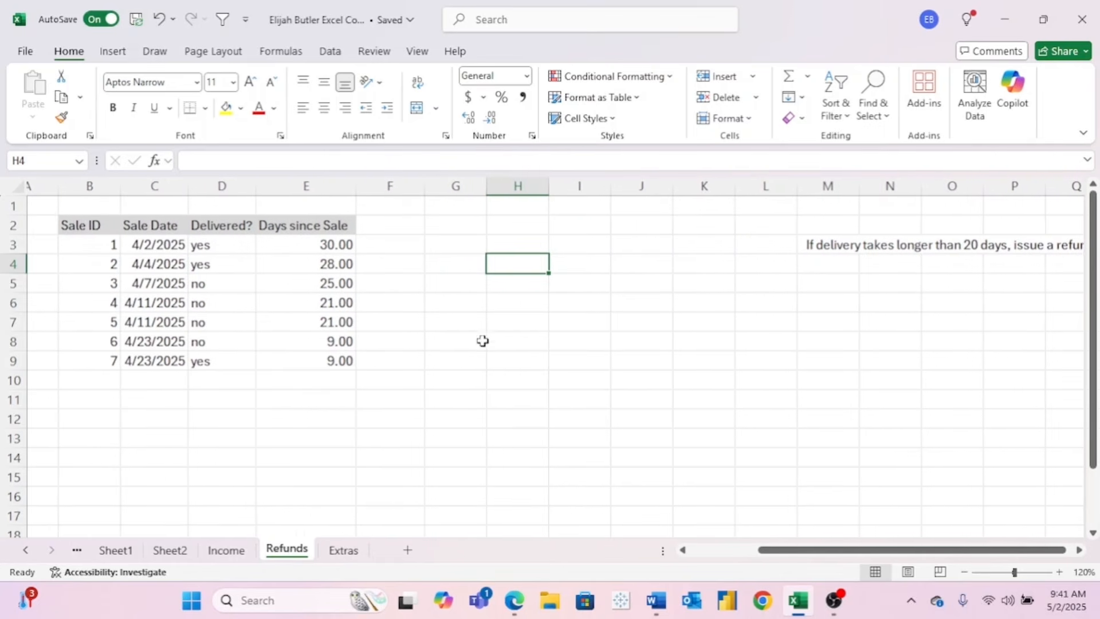
pyautogui.moveTo(105, 285); pyautogui.dragTo(276, 326)
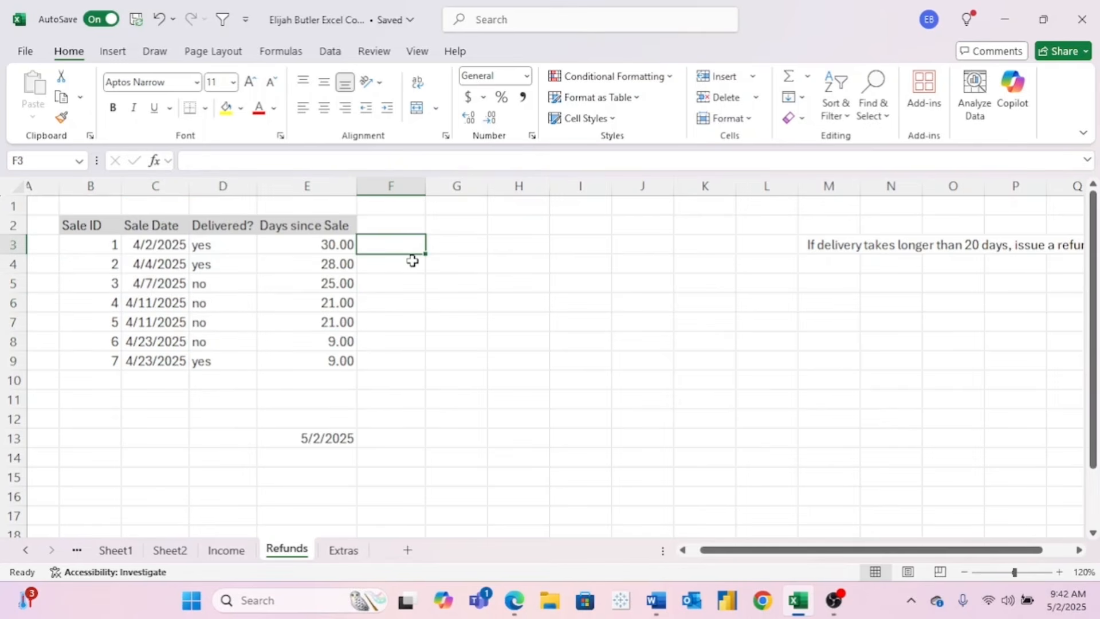
# - Enter a trial =E13-C3 formula in F3
pyautogui.write('=')
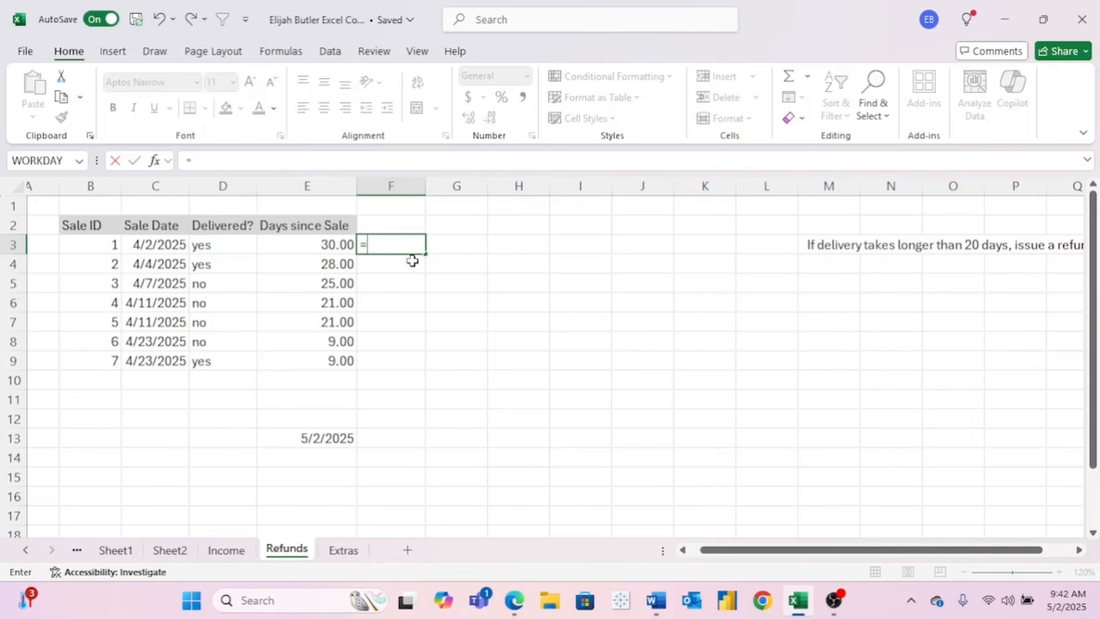
pyautogui.click(316, 438)
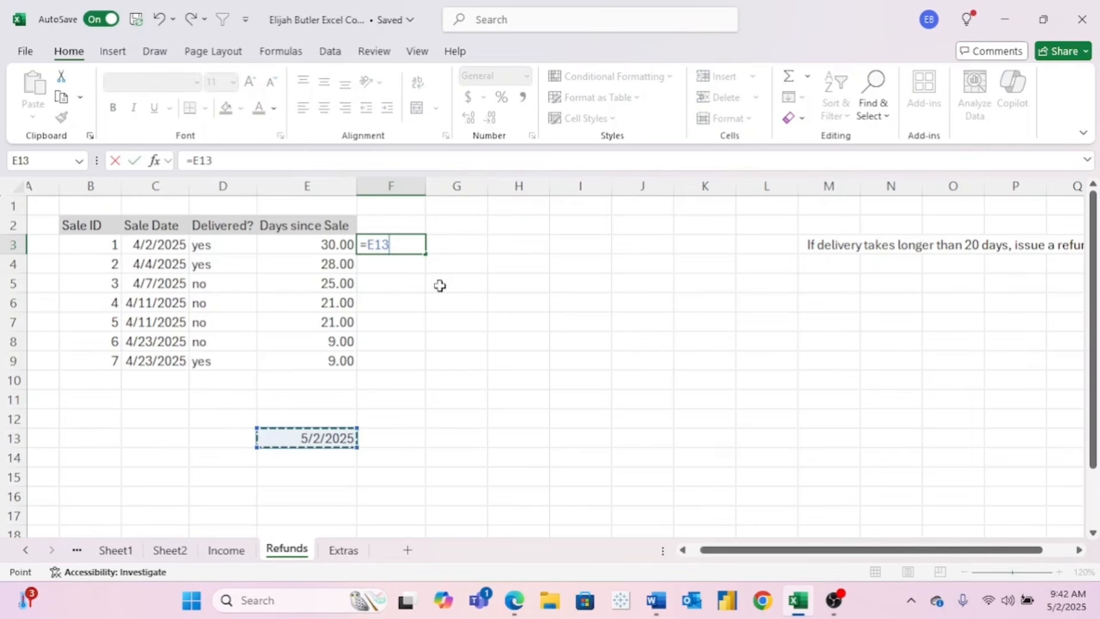
pyautogui.write('-')
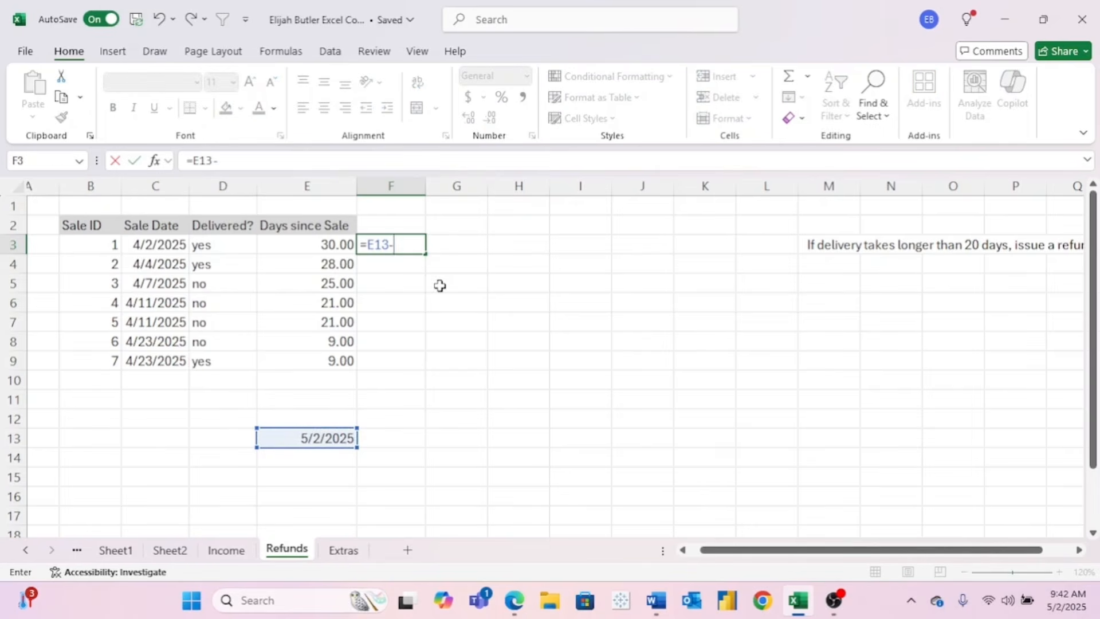
pyautogui.click(160, 245)
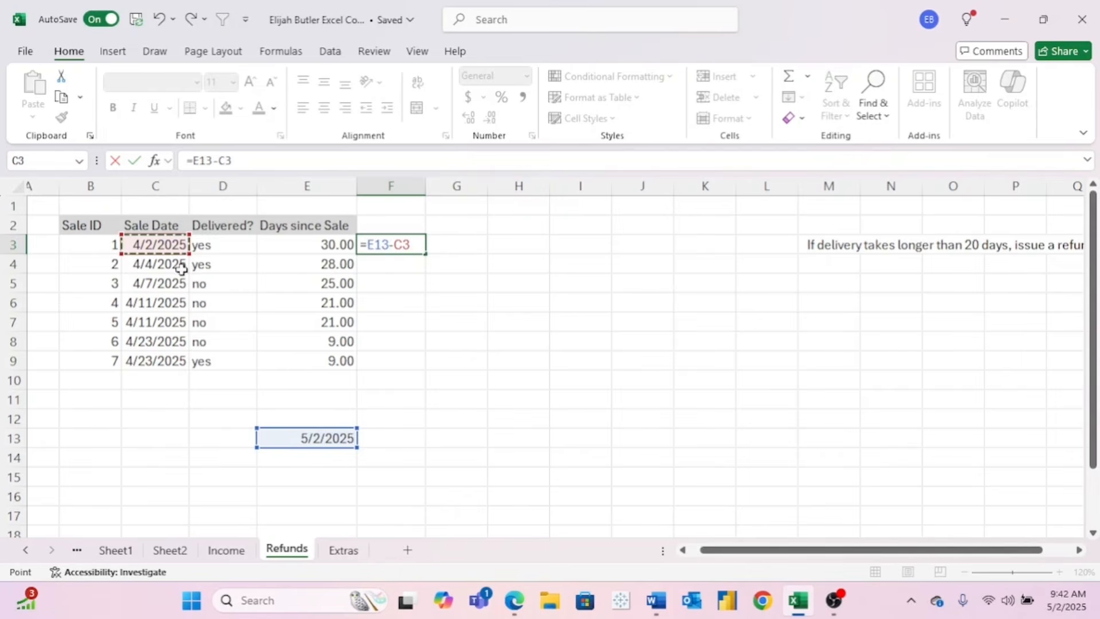
pyautogui.press('Return')
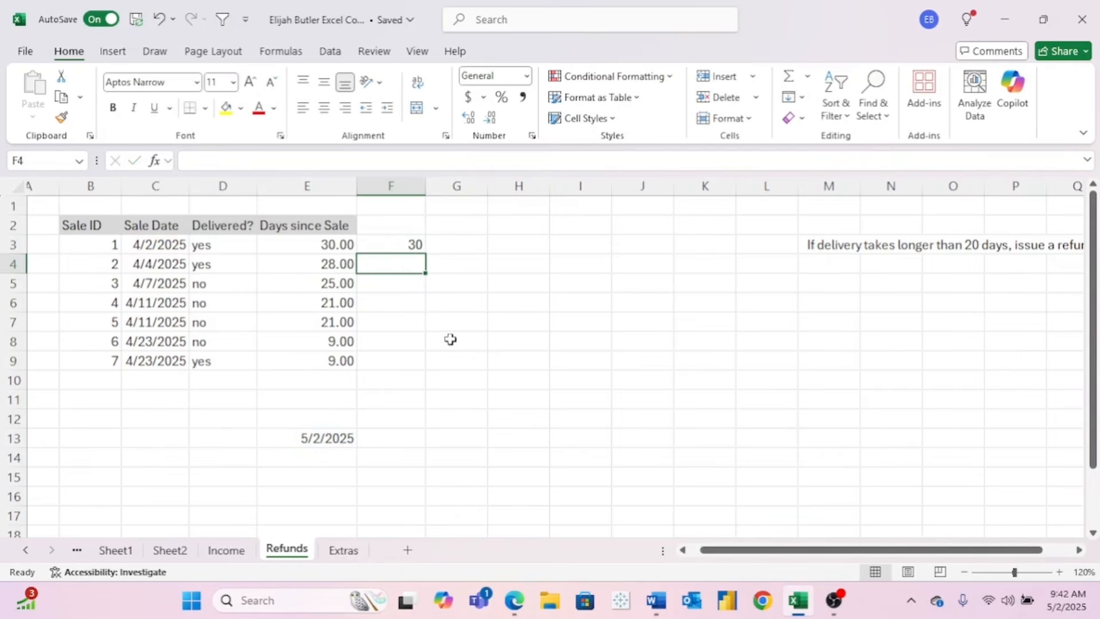
# - Compare F3's result with the =TODAY()-C3 formula in E3
pyautogui.click(391, 245)
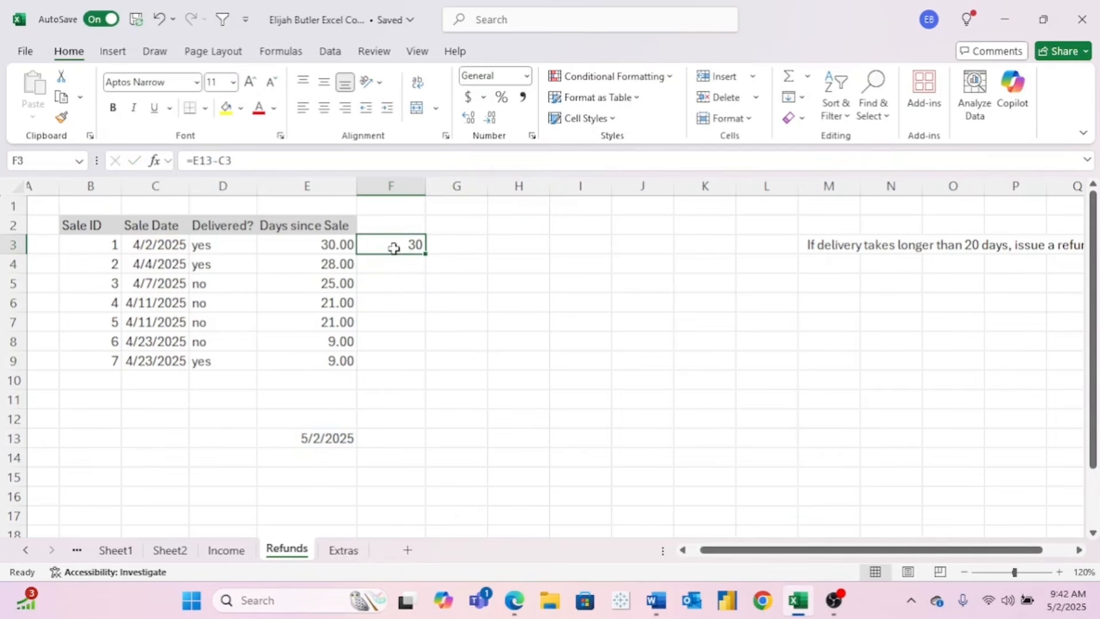
pyautogui.click(333, 245)
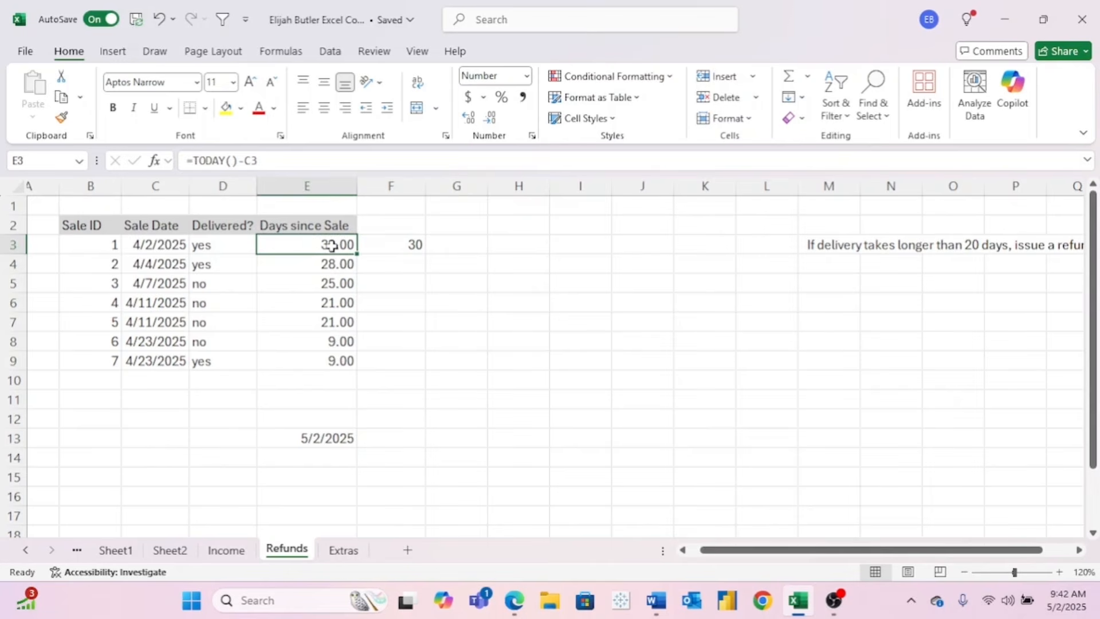
pyautogui.click(395, 246)
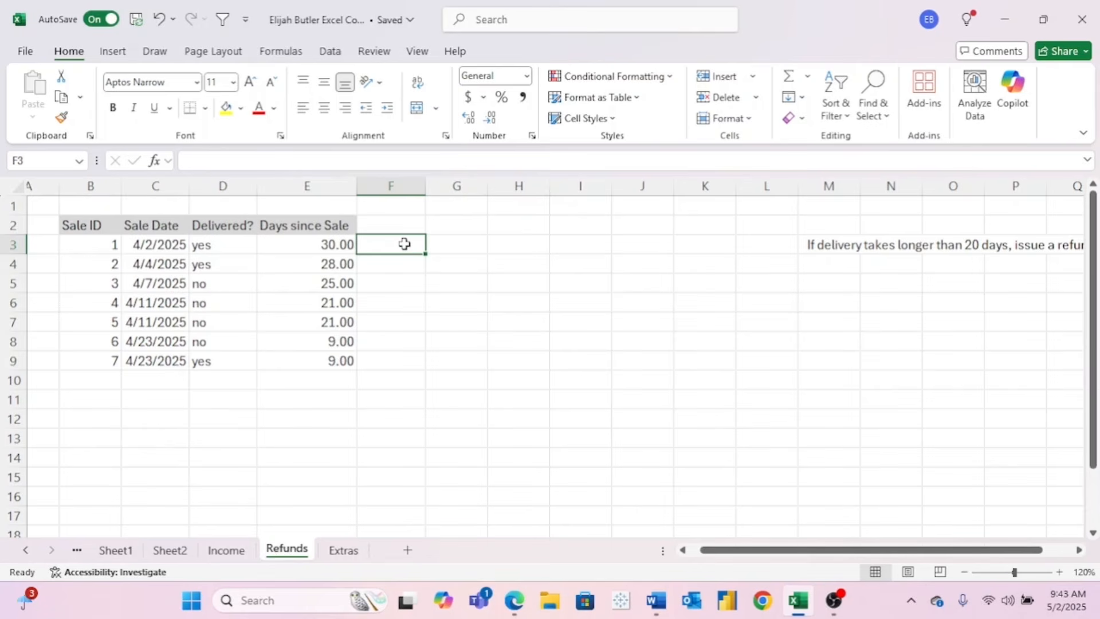
# - Try entering =DATEDIF(C3,=today(),"M") in F3, which Excel rejects as an error
pyautogui.write('=date')
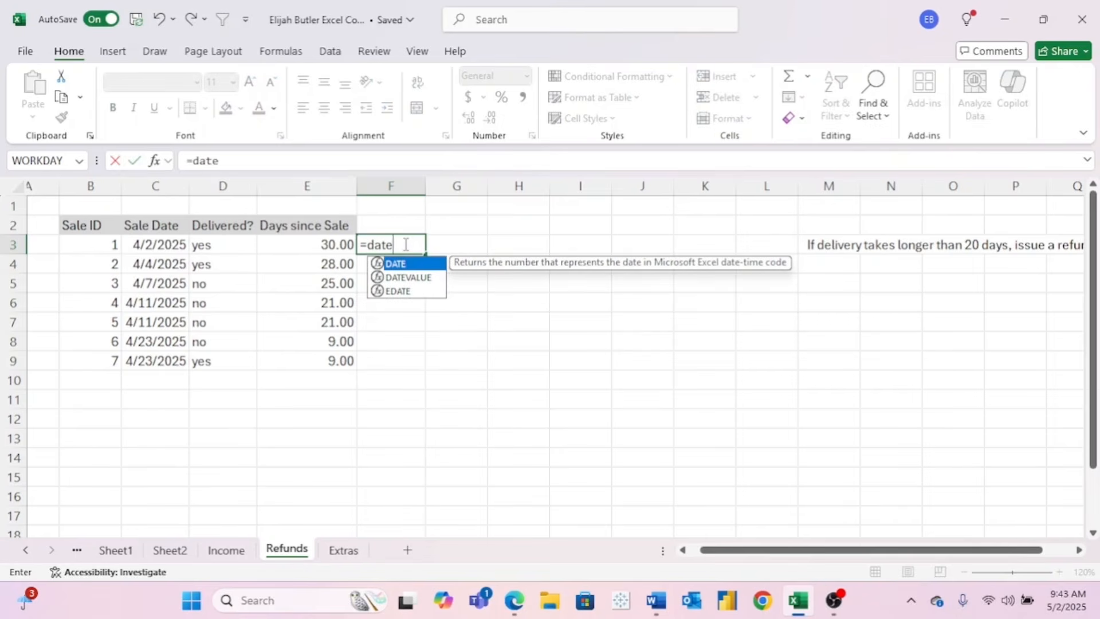
pyautogui.write('dif(')
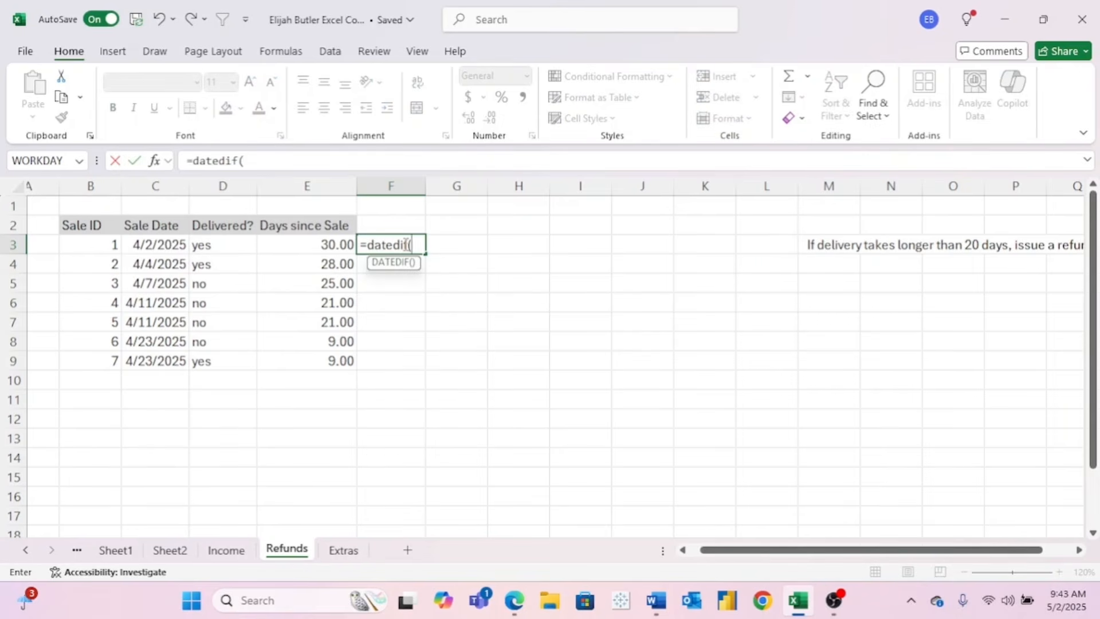
pyautogui.click(171, 244)
pyautogui.write(',')
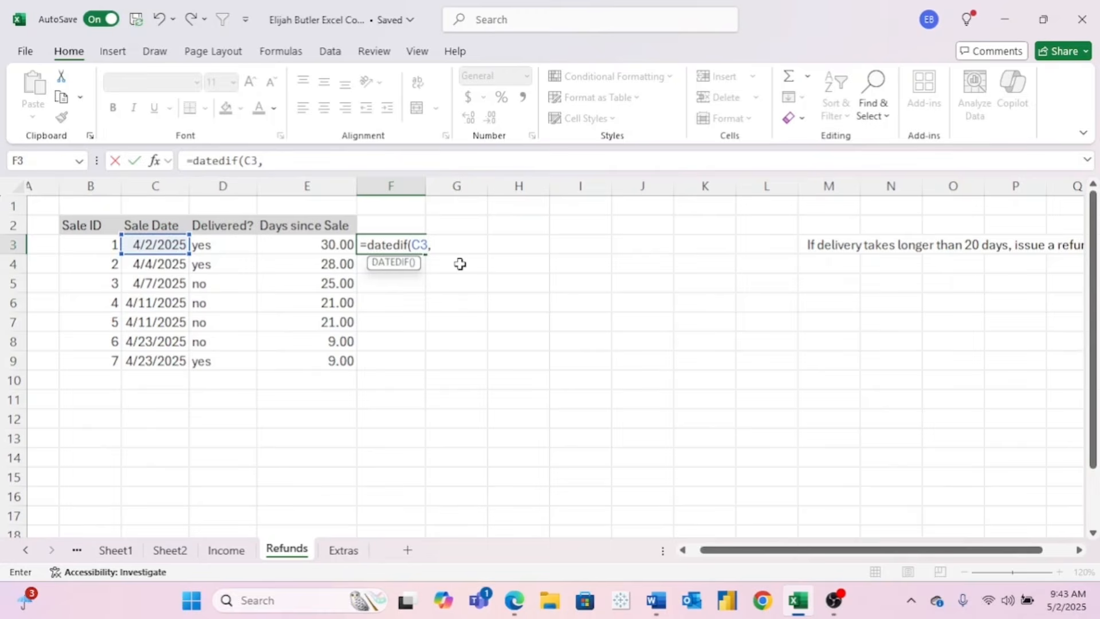
pyautogui.write('=today(')
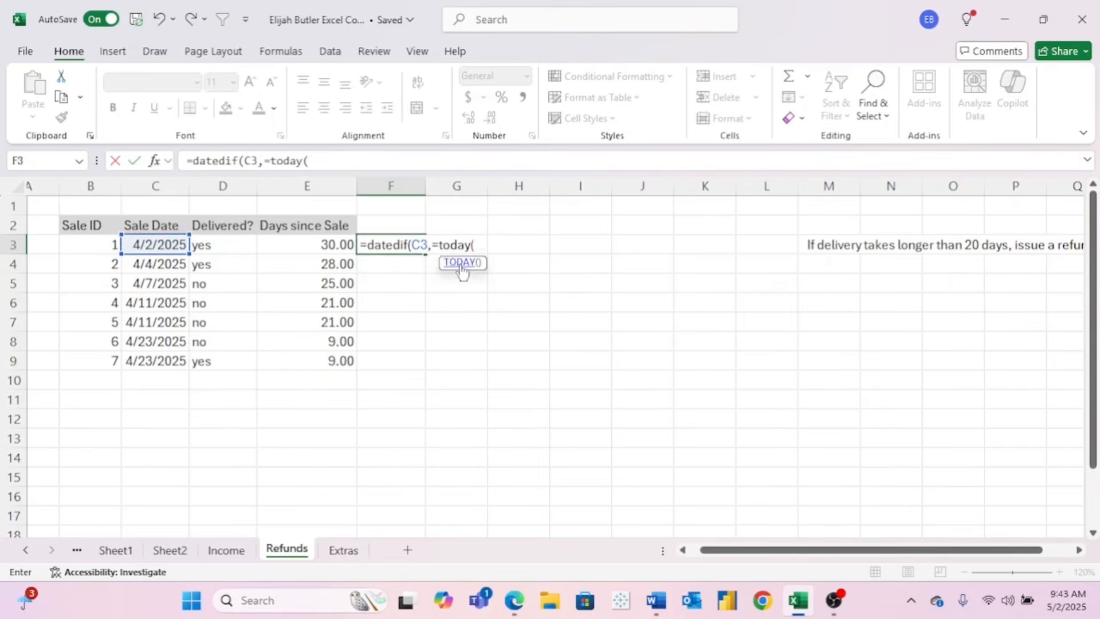
pyautogui.write(')')
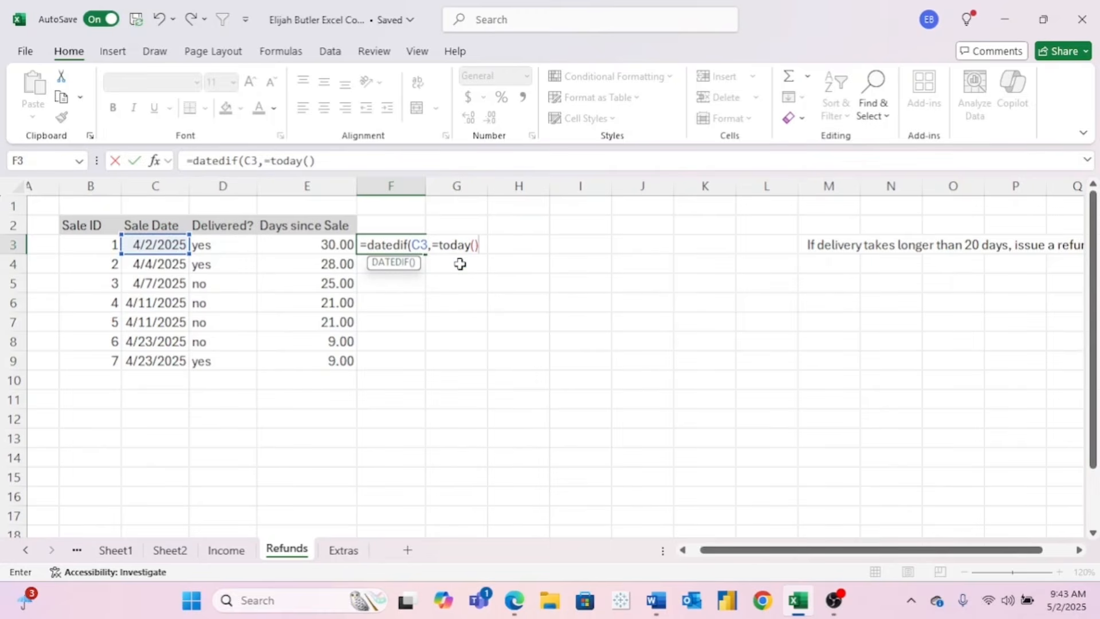
pyautogui.write(',"M")')
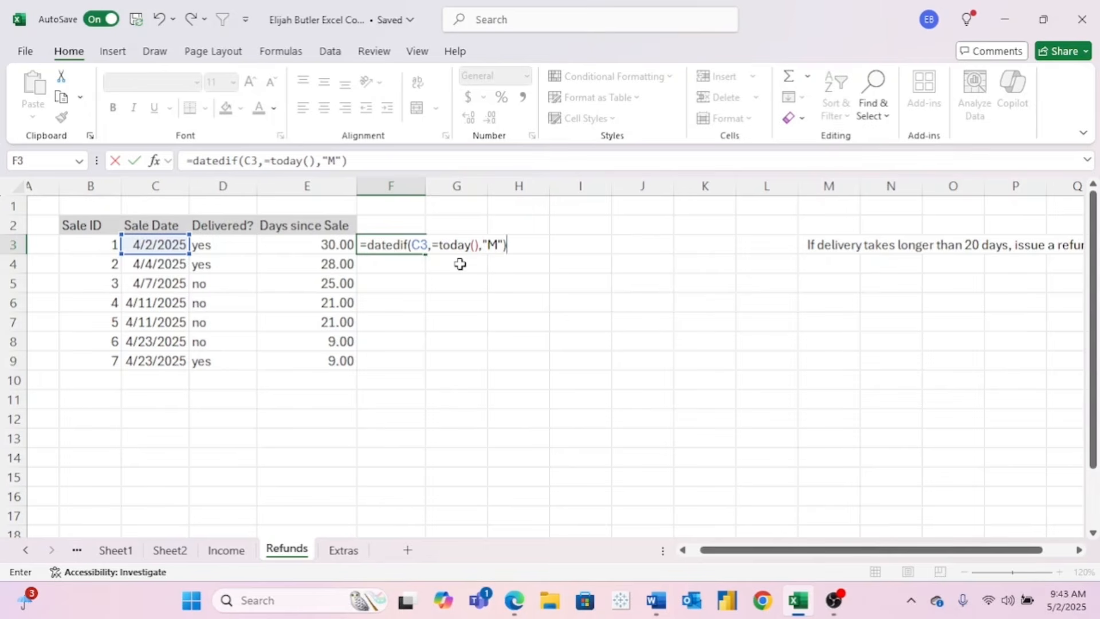
pyautogui.press('Return')
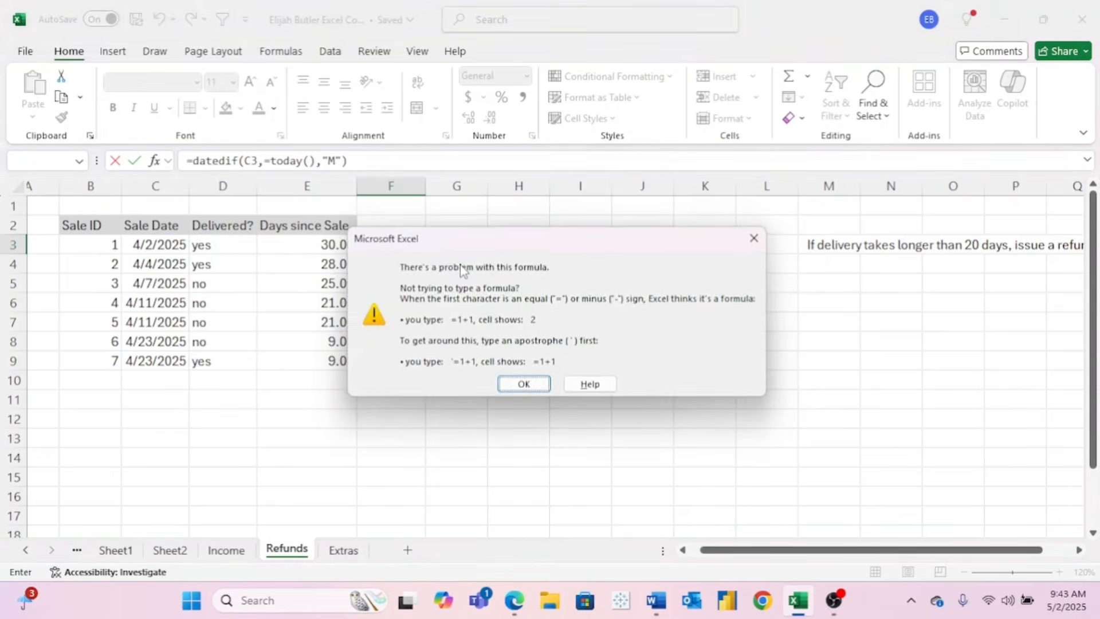
# - Erase the faulty DATEDIF text from F3, leaving it empty, and move to G13
pyautogui.moveTo(492, 246); pyautogui.dragTo(490, 247)
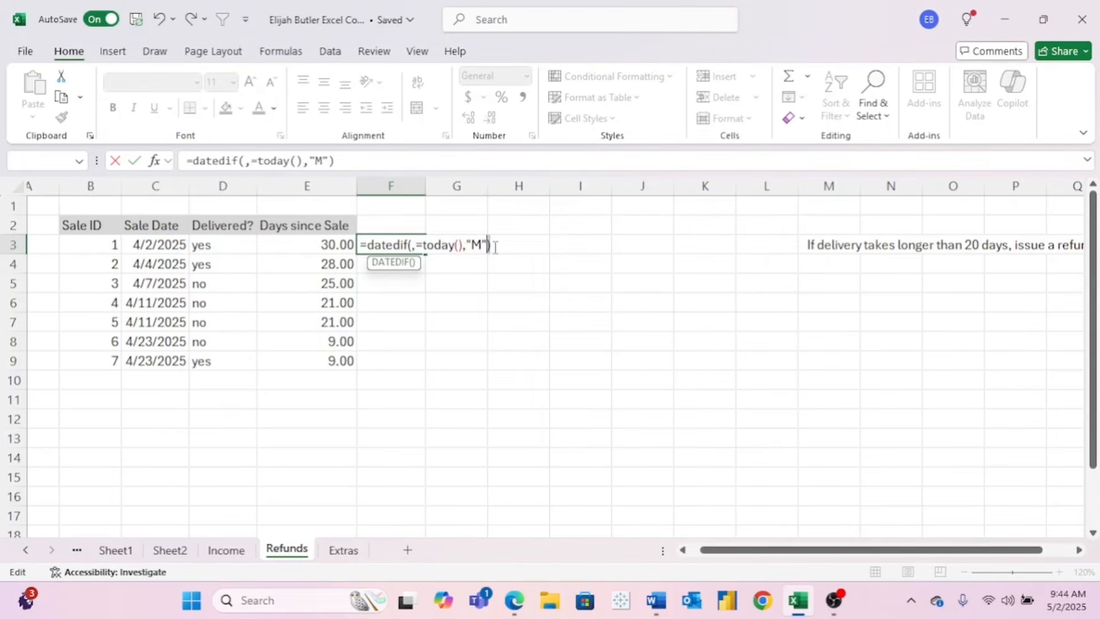
pyautogui.click(495, 247)
pyautogui.press('BackSpace')
pyautogui.press('BackSpace')
pyautogui.press('BackSpace')
pyautogui.press('BackSpace')
pyautogui.press('BackSpace')
pyautogui.press('BackSpace')
pyautogui.press('BackSpace')
pyautogui.press('BackSpace')
pyautogui.press('BackSpace')
pyautogui.press('BackSpace')
pyautogui.press('BackSpace')
pyautogui.press('BackSpace')
pyautogui.press('BackSpace')
pyautogui.press('BackSpace')
pyautogui.press('BackSpace')
pyautogui.press('BackSpace')
pyautogui.press('BackSpace')
pyautogui.press('BackSpace')
pyautogui.press('BackSpace')
pyautogui.press('BackSpace')
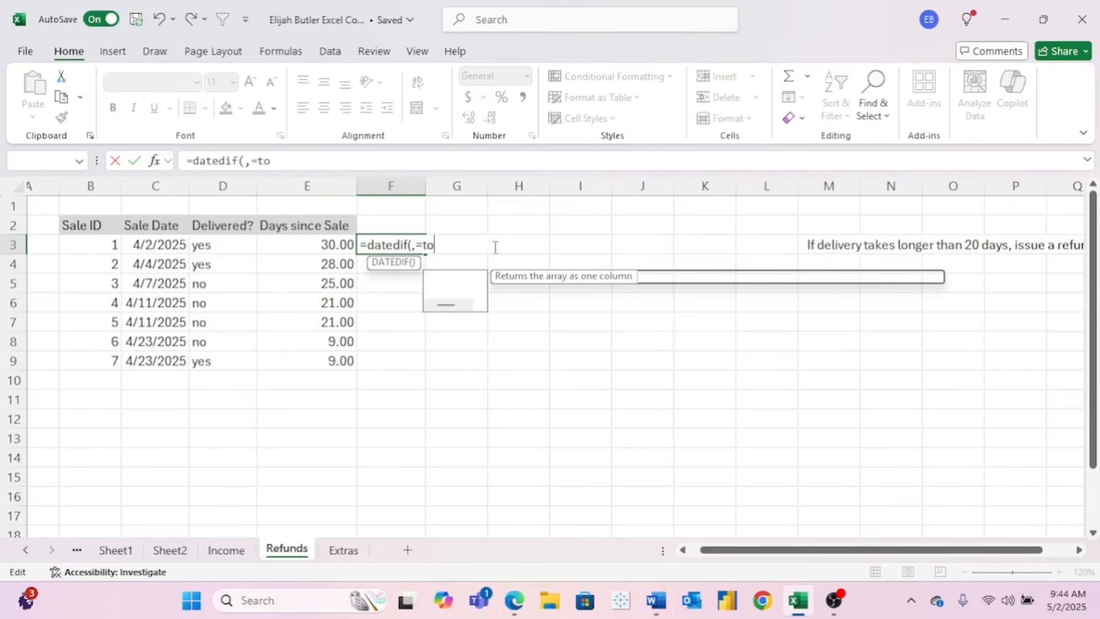
pyautogui.press('BackSpace')
pyautogui.press('BackSpace')
pyautogui.click(435, 437)
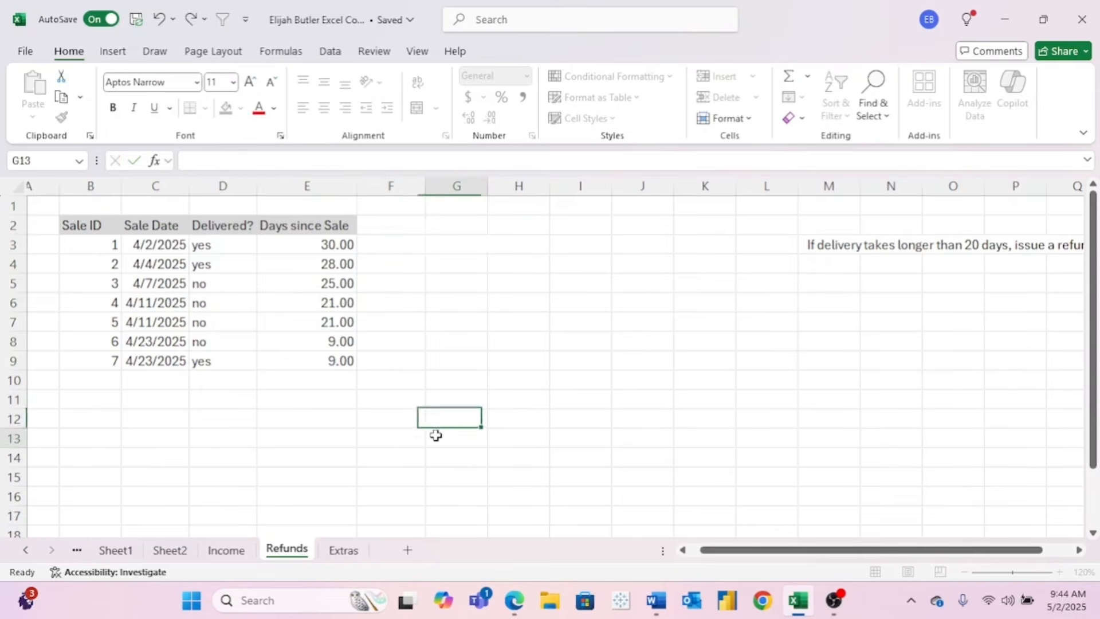
# - Put =TODAY() in G13 and build a DATEDIF months formula in F3 from C3 to G13
pyautogui.write('=today()')
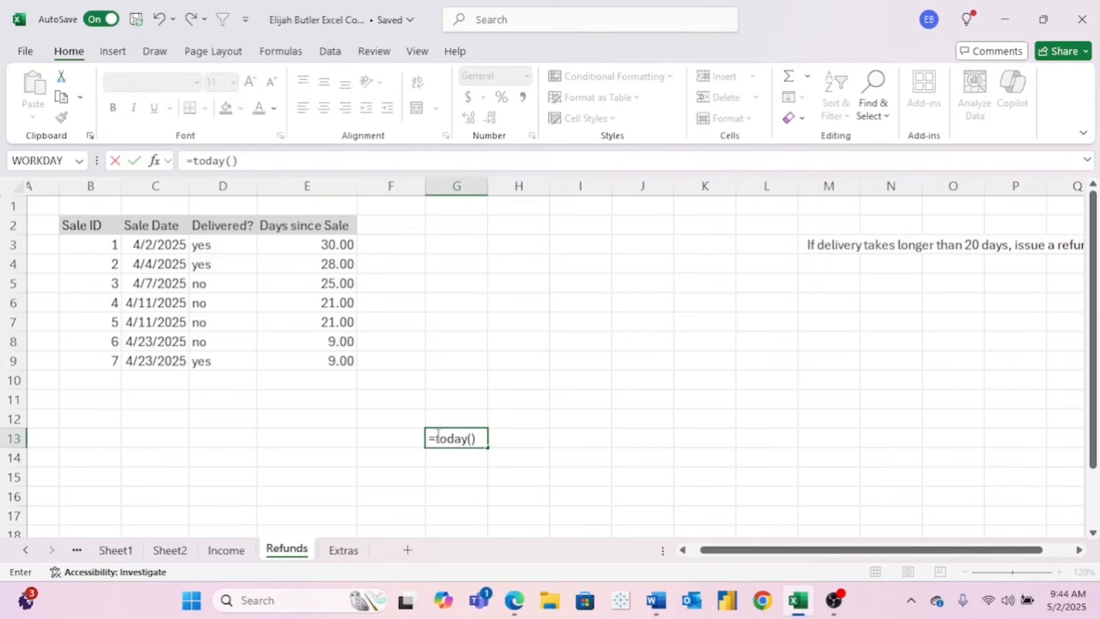
pyautogui.press('Return')
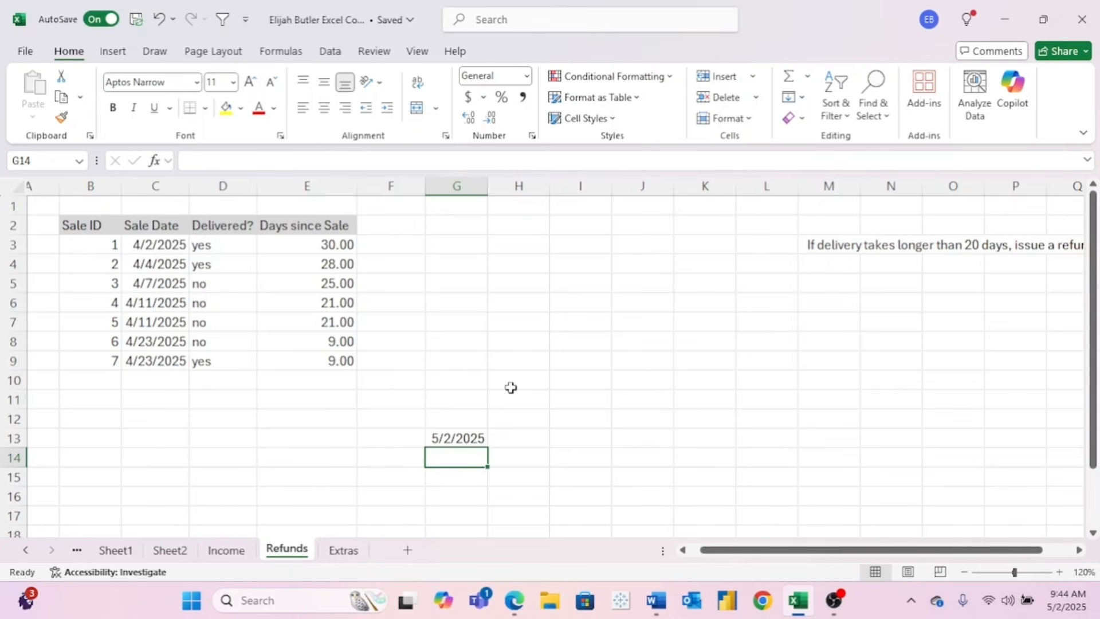
pyautogui.click(397, 245)
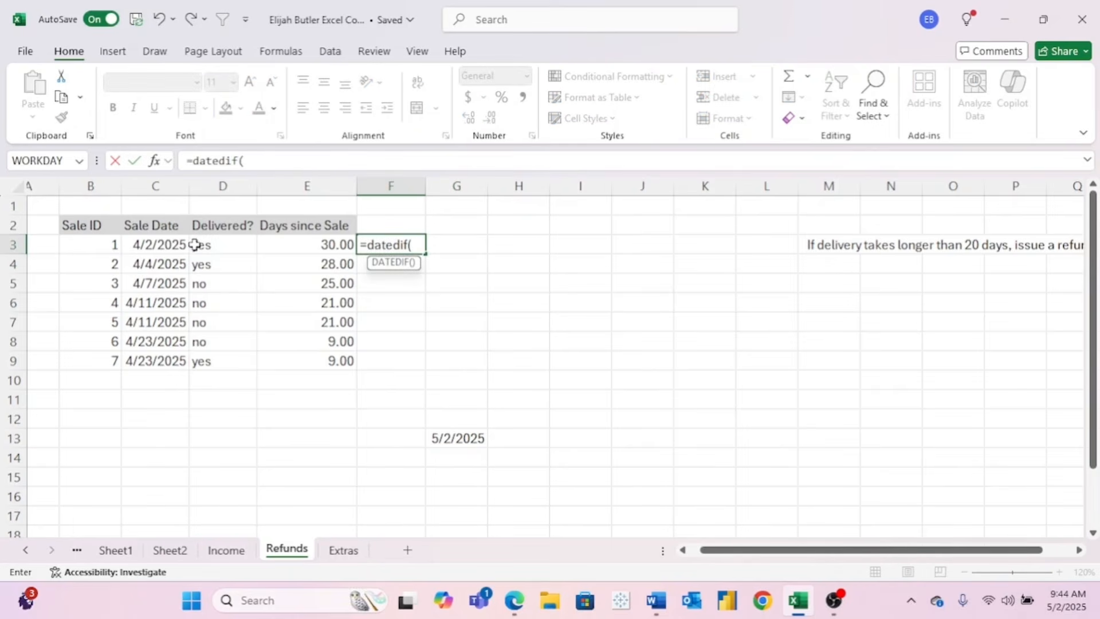
pyautogui.click(166, 244)
pyautogui.write(',')
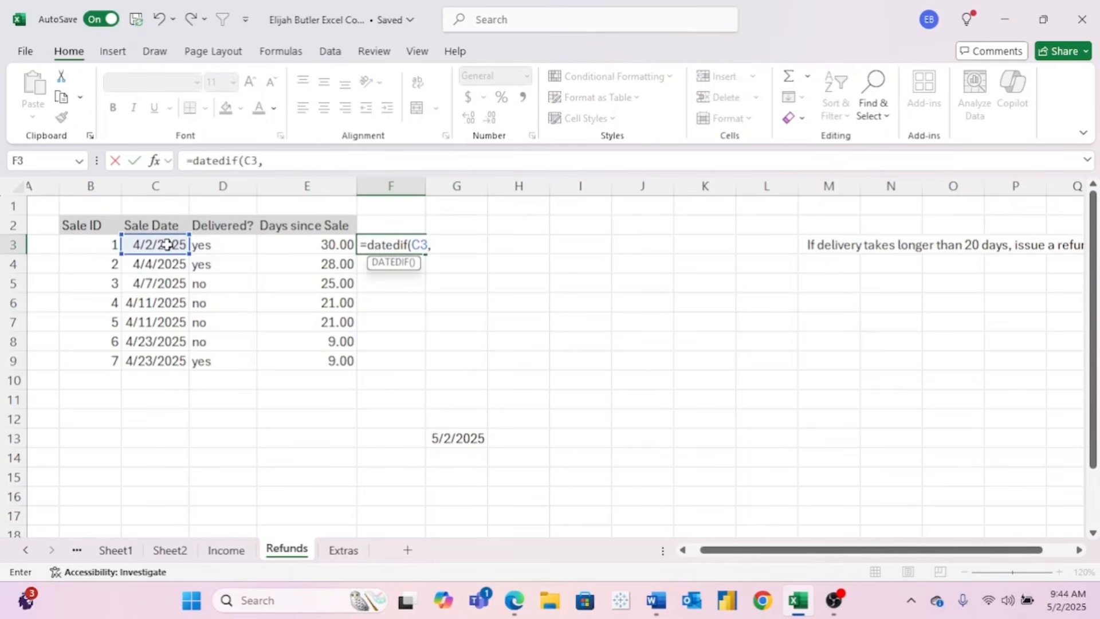
pyautogui.click(451, 436)
pyautogui.write(',"M')
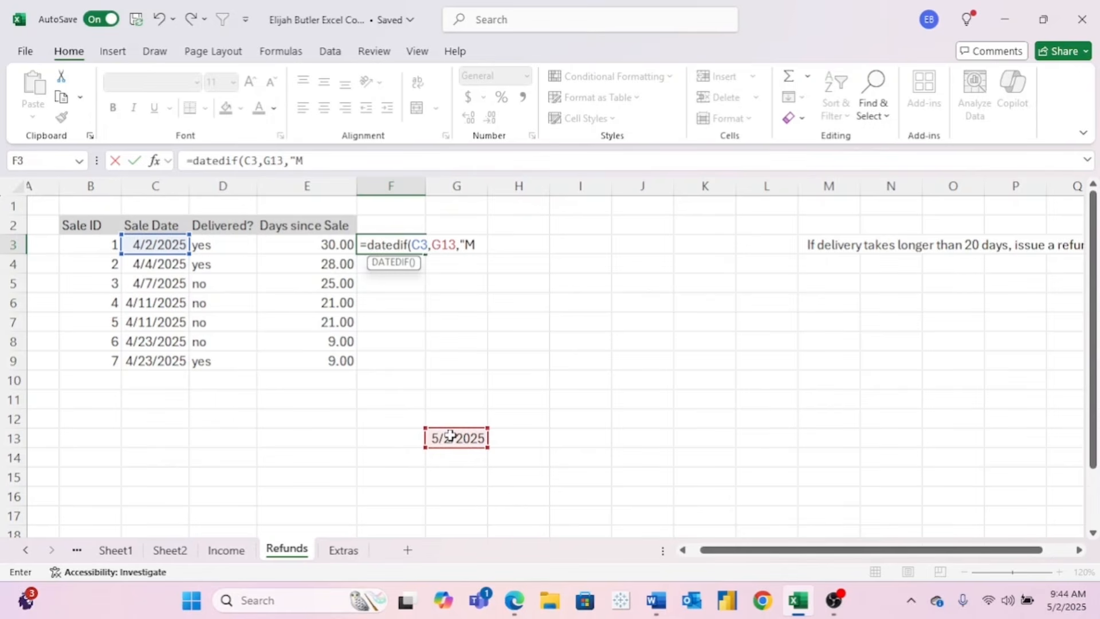
pyautogui.press('Return')
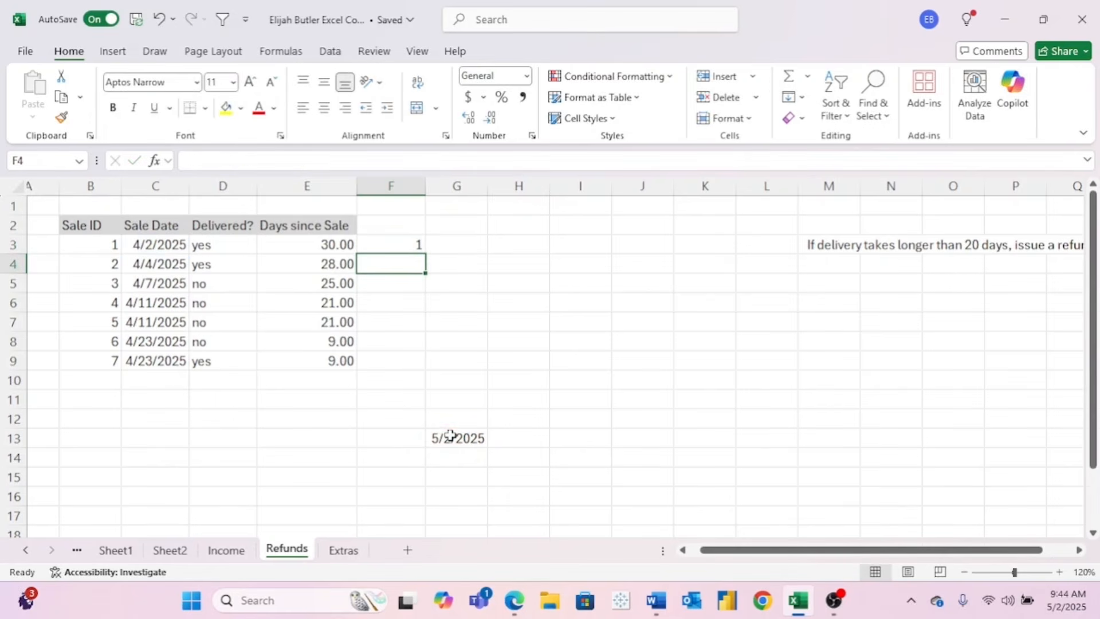
# - Lock the end date as $G$13 and fill =DATEDIF(C3,$G$13,"M") down to F9
pyautogui.click(401, 245)
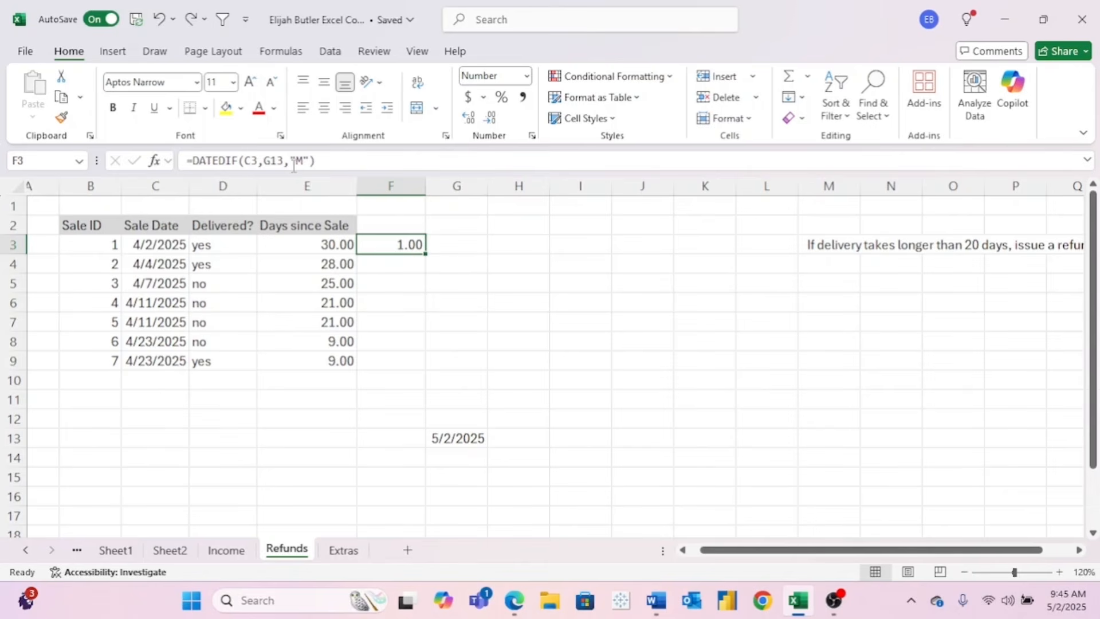
pyautogui.click(273, 160)
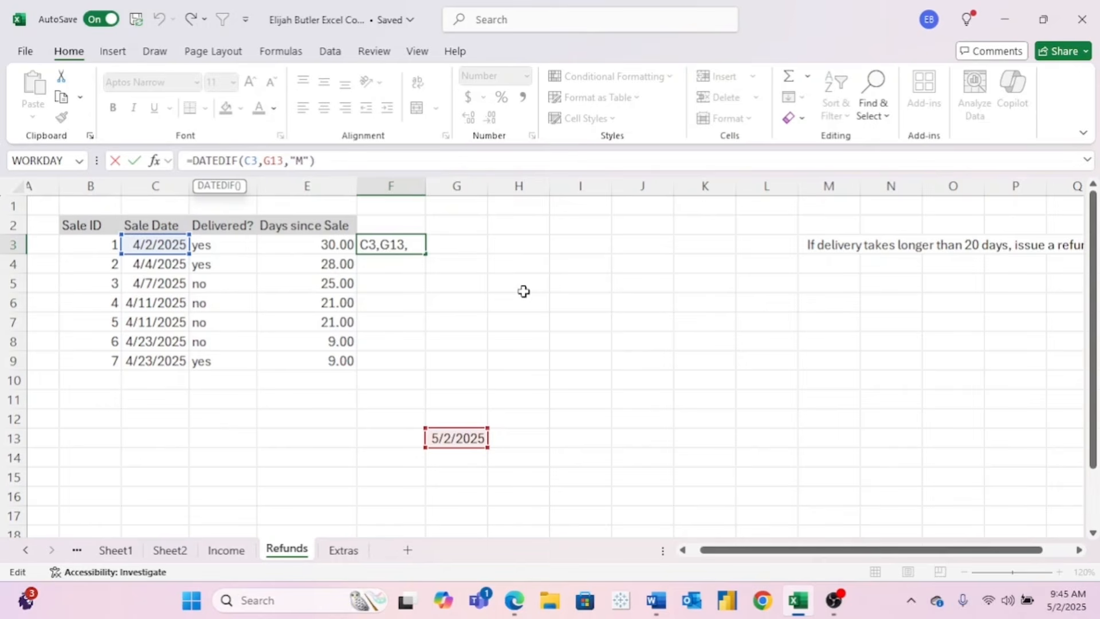
pyautogui.press('F4')
pyautogui.hotkey('ctrl', 'Return')
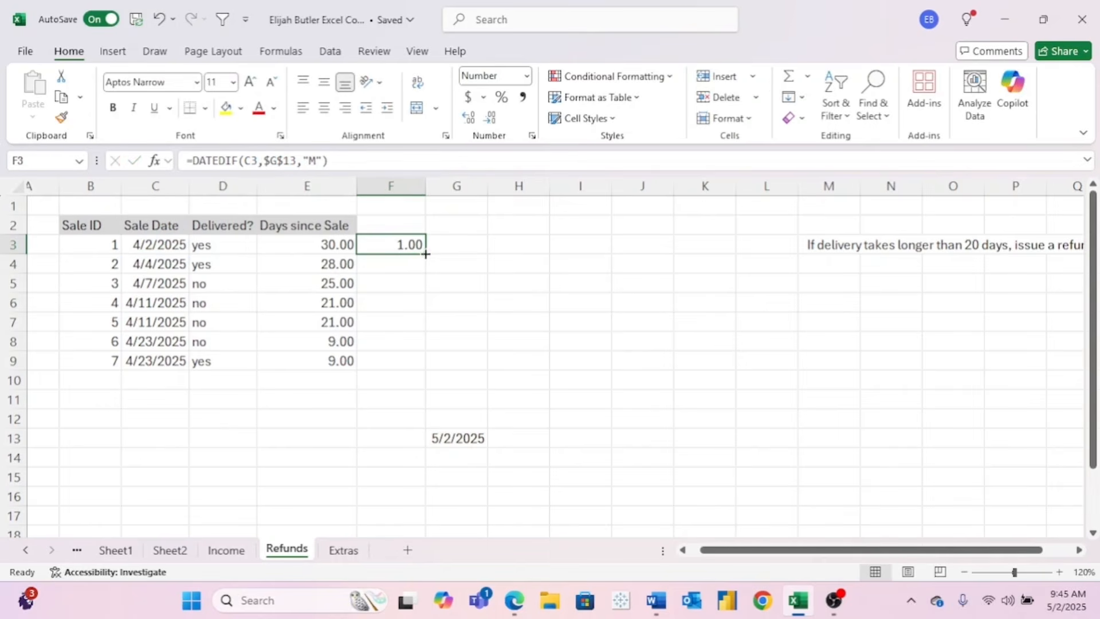
pyautogui.moveTo(426, 254); pyautogui.dragTo(428, 370)
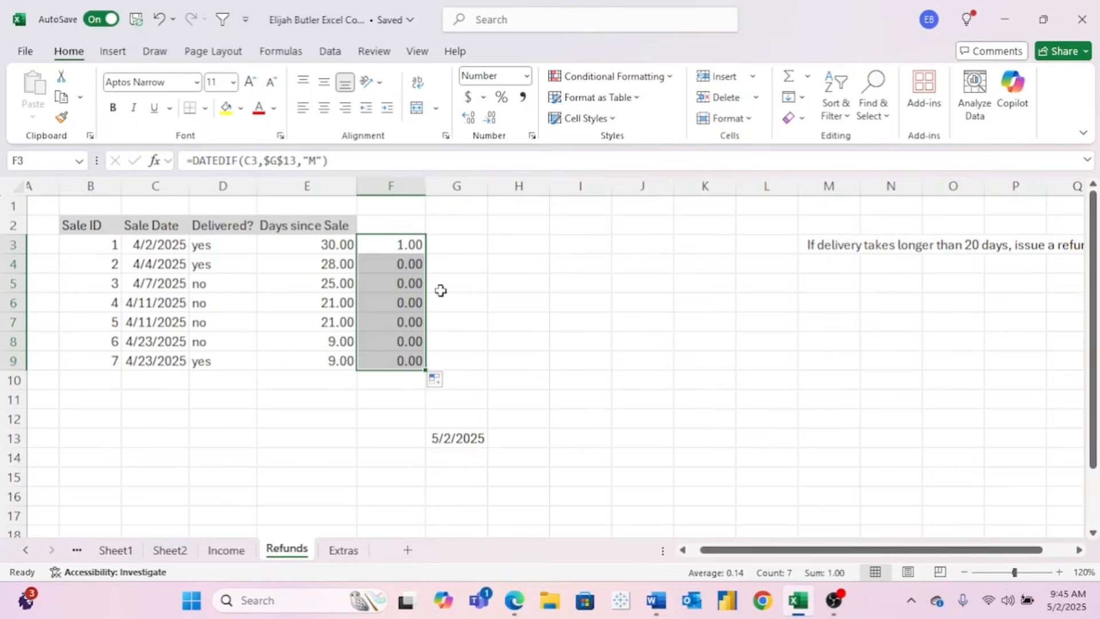
# - Enter =YEARFRAC(C3,G13) in G3, replacing the rejected =today() end date with G13
pyautogui.click(459, 246)
pyautogui.write('=yea')
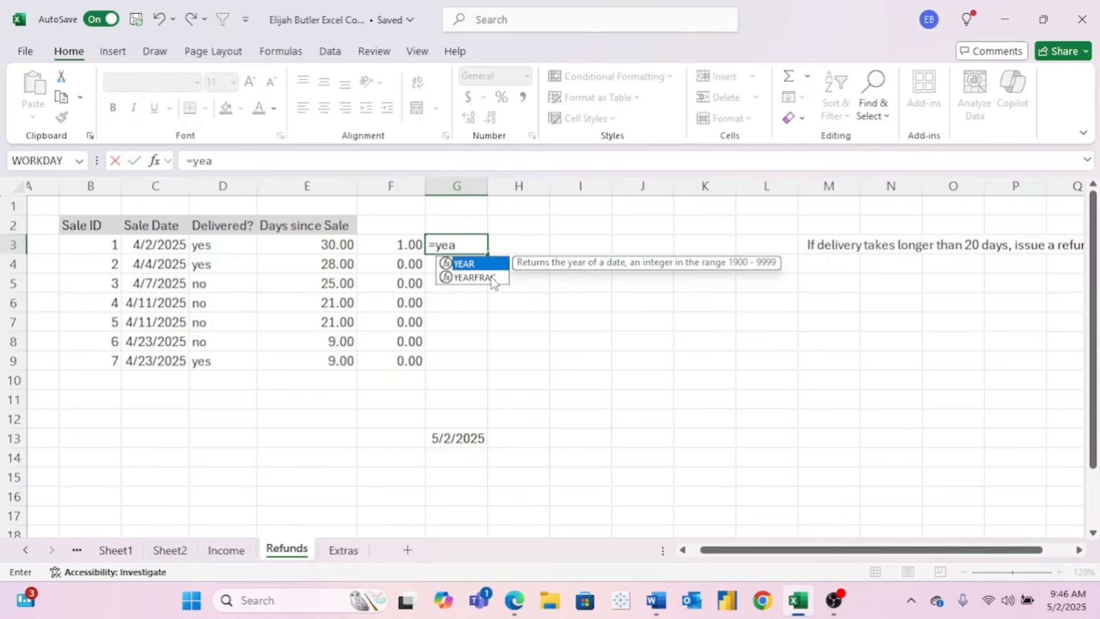
pyautogui.write('rfrac(')
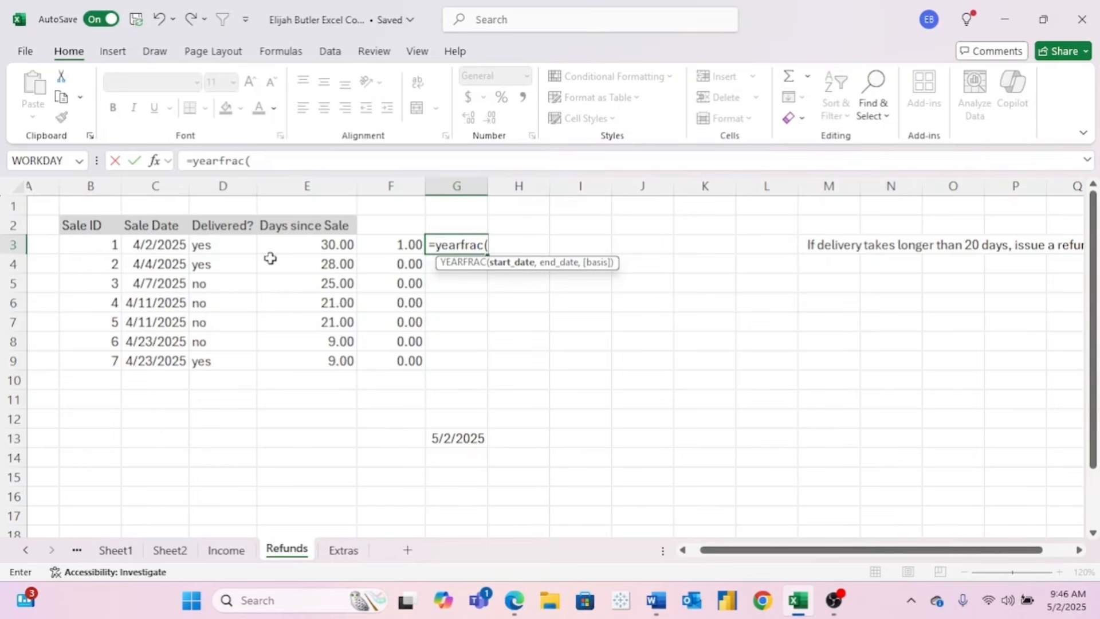
pyautogui.click(169, 244)
pyautogui.write(',=')
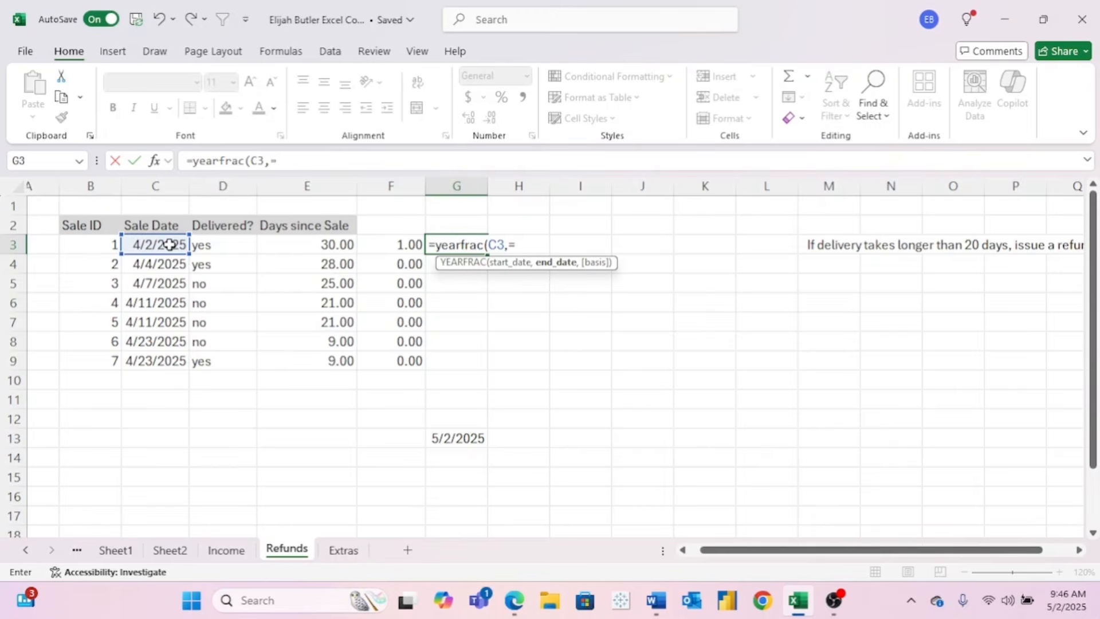
pyautogui.write('today()')
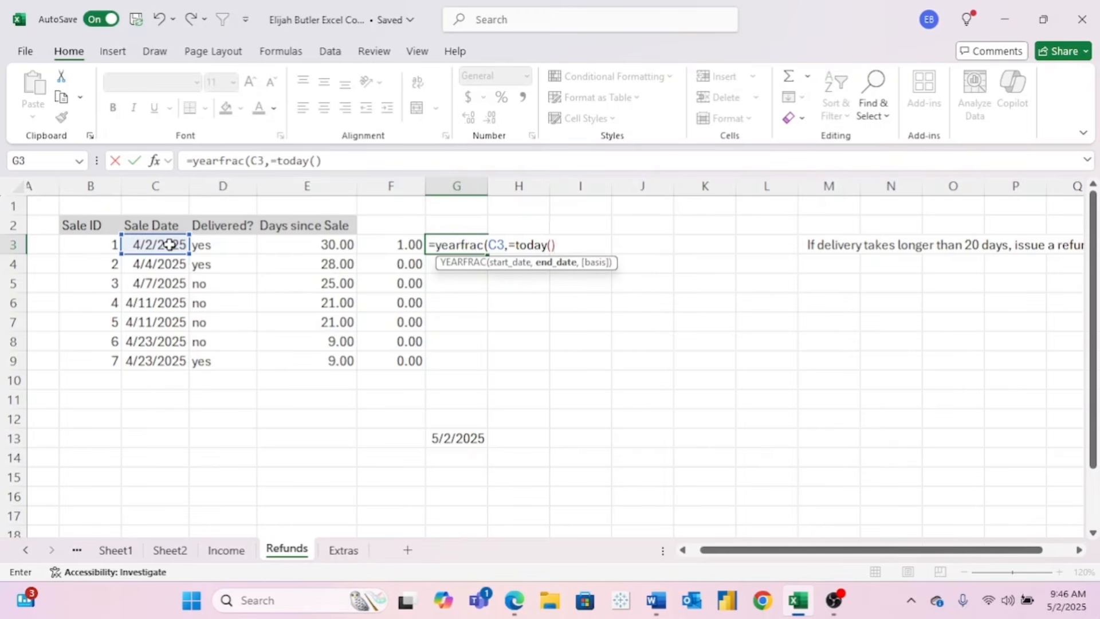
pyautogui.press('Return')
pyautogui.click(528, 386)
pyautogui.press('BackSpace')
pyautogui.press('BackSpace')
pyautogui.press('BackSpace')
pyautogui.press('BackSpace')
pyautogui.press('BackSpace')
pyautogui.press('BackSpace')
pyautogui.press('BackSpace')
pyautogui.press('BackSpace')
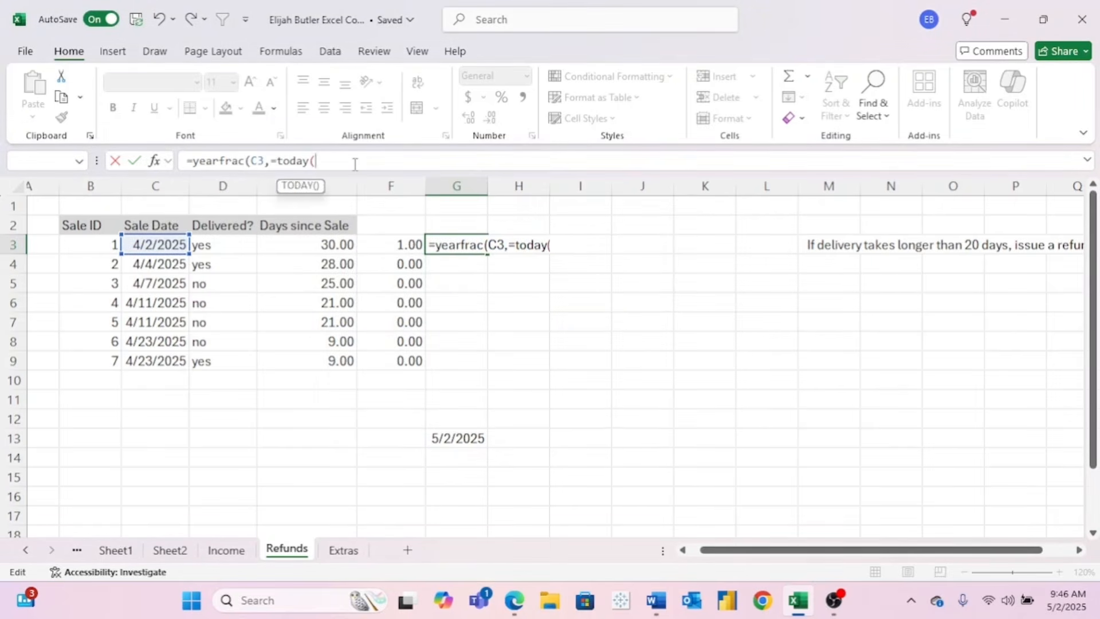
pyautogui.click(457, 437)
pyautogui.press('Return')
# - Lock the end date as $G$13 and fill the YEARFRAC formula down to G9
pyautogui.click(481, 244)
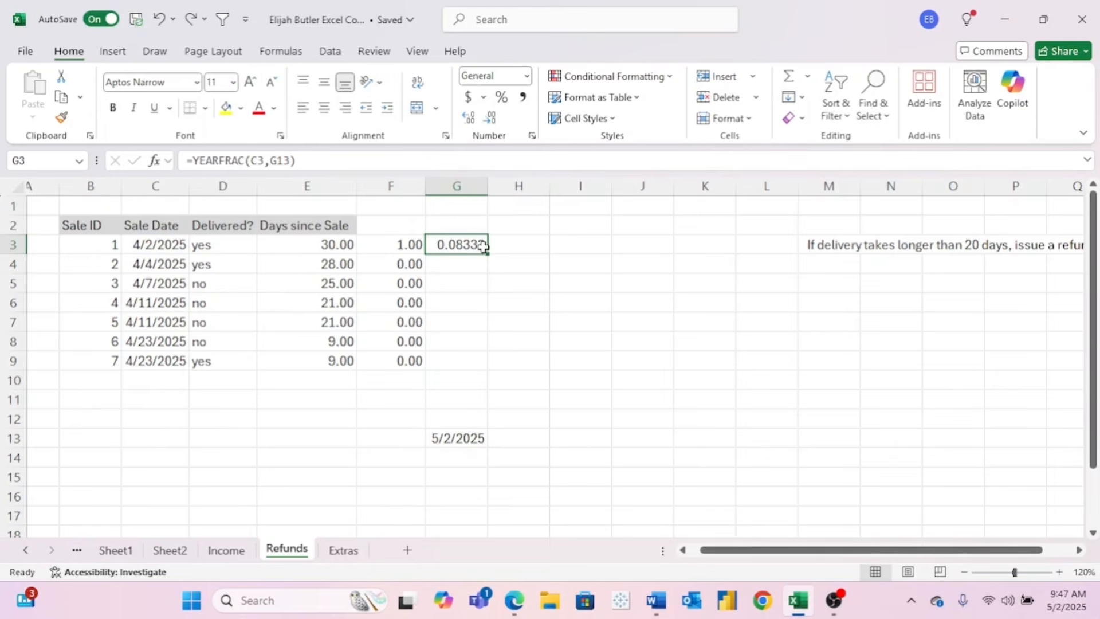
pyautogui.click(280, 160)
pyautogui.press('F4')
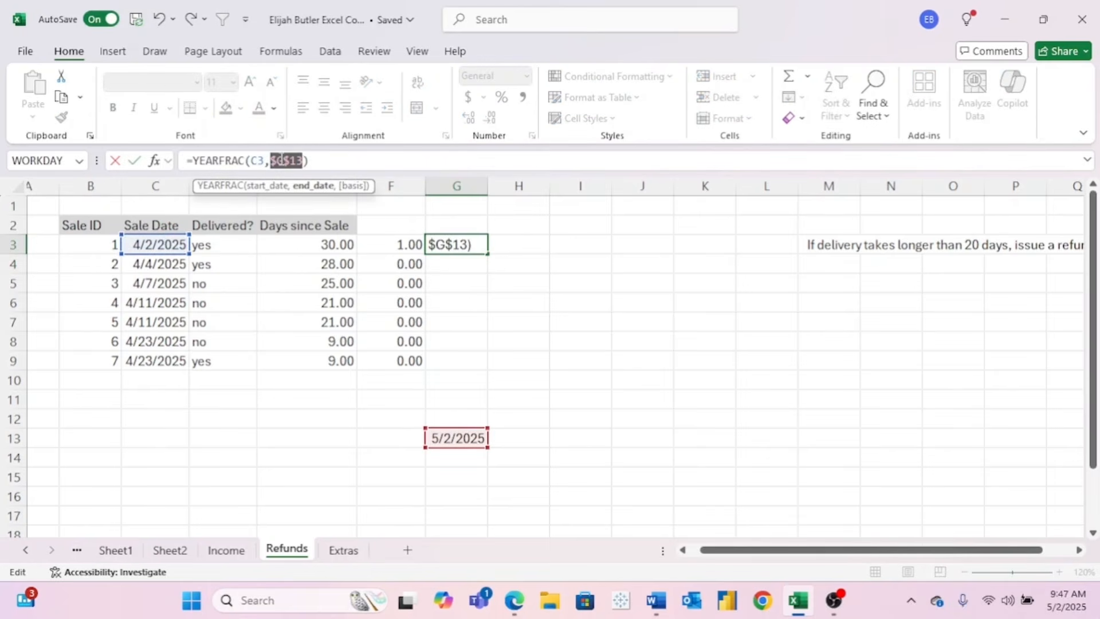
pyautogui.press('Return')
pyautogui.click(444, 243)
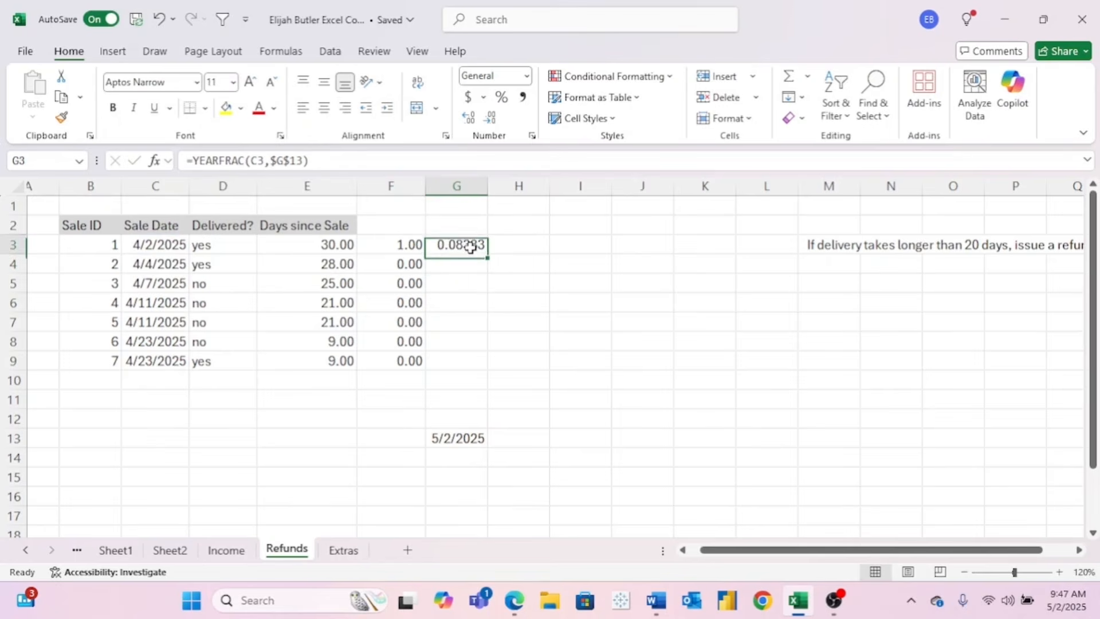
pyautogui.moveTo(488, 253); pyautogui.dragTo(496, 380)
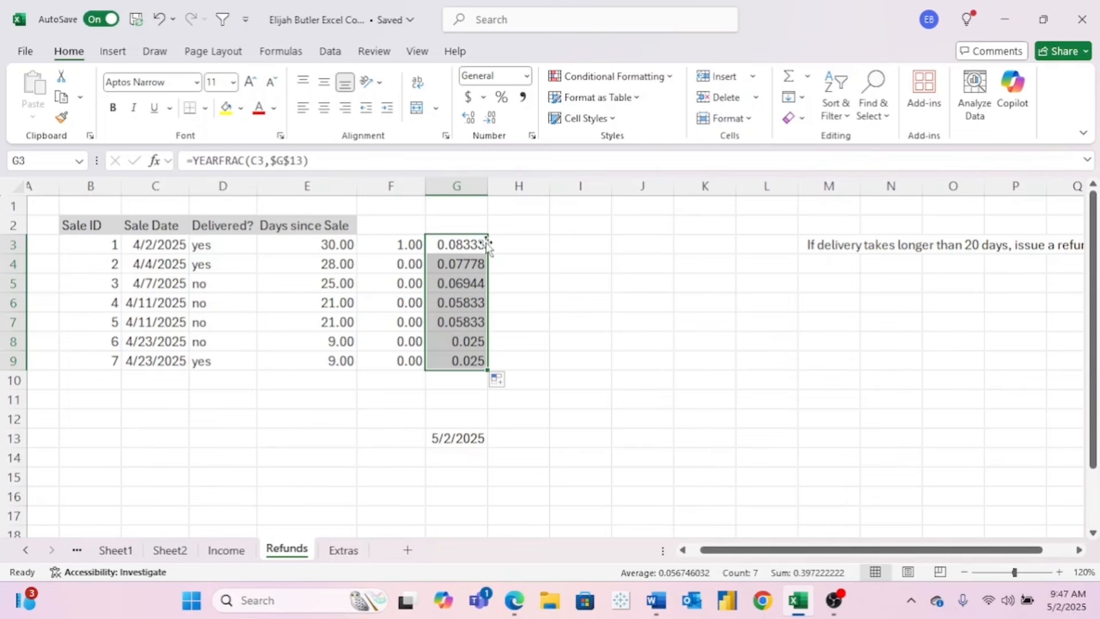
pyautogui.click(504, 245)
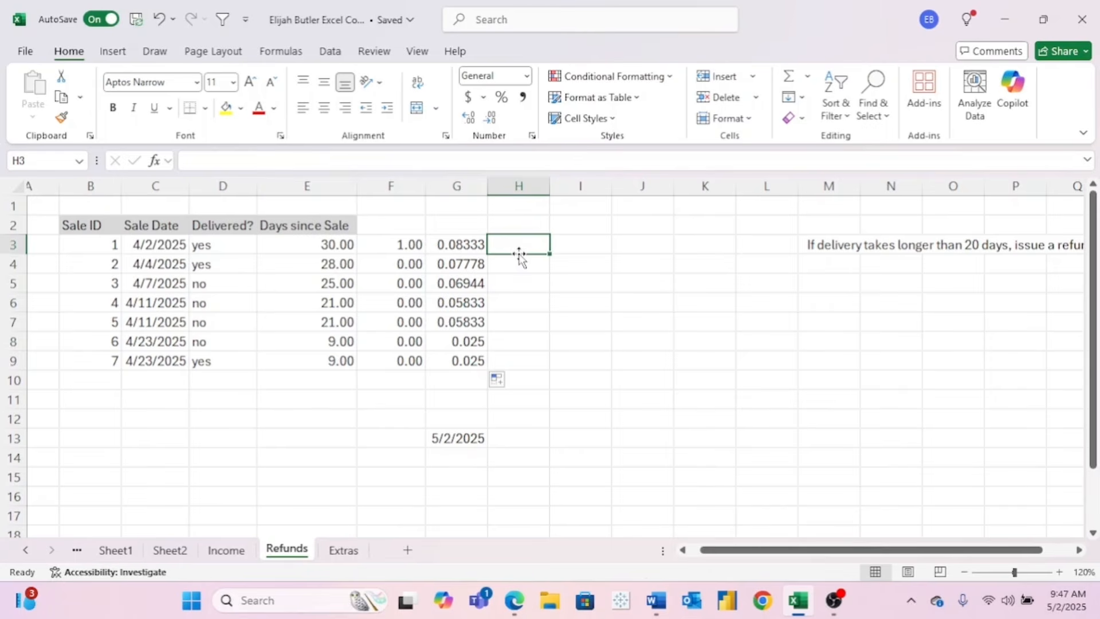
# - Enter =G3*12 in H3 and fill it down to H9
pyautogui.write('=')
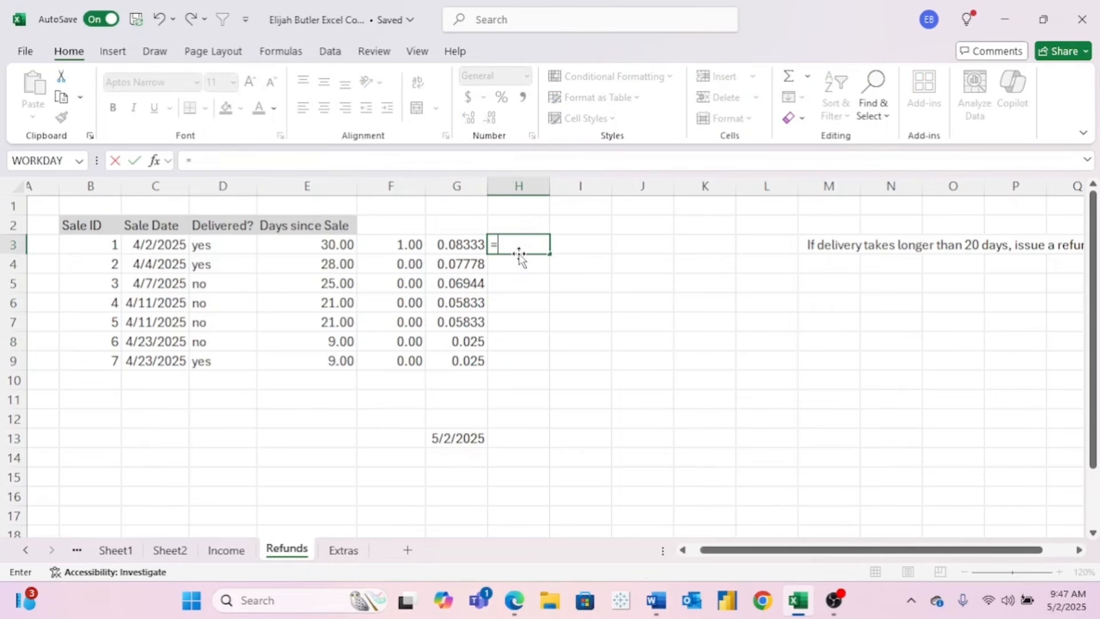
pyautogui.click(459, 244)
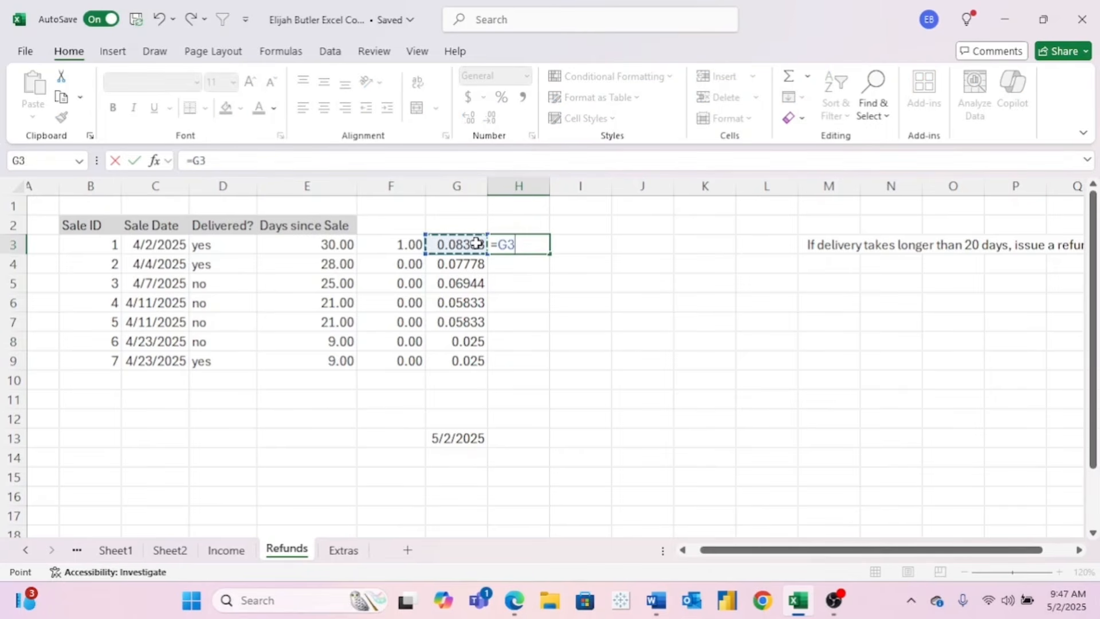
pyautogui.write('*12')
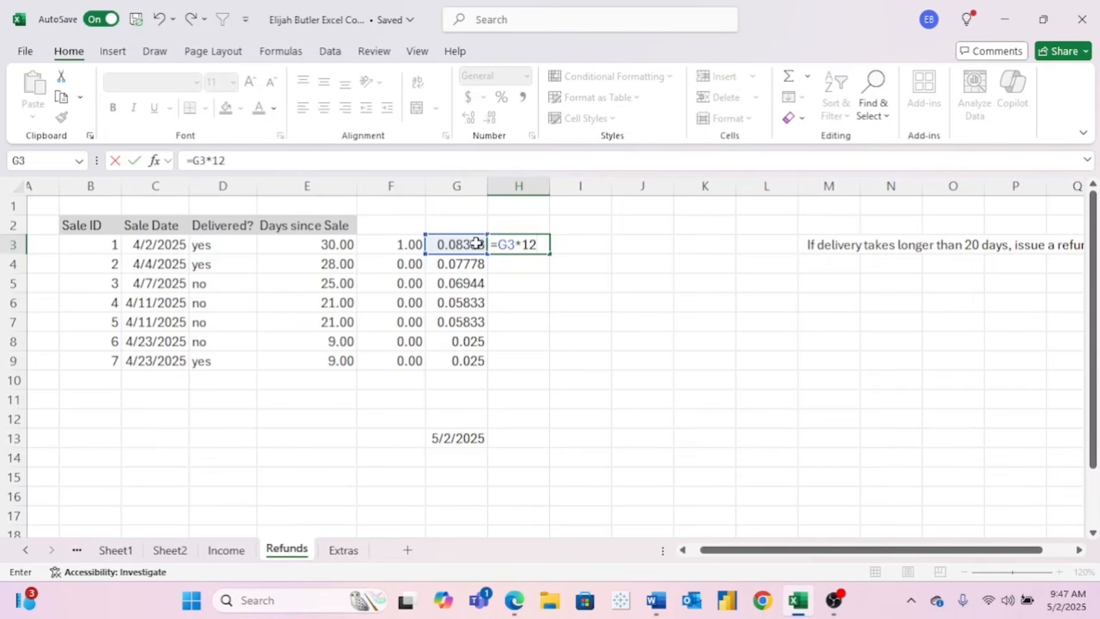
pyautogui.press('Return')
pyautogui.click(510, 246)
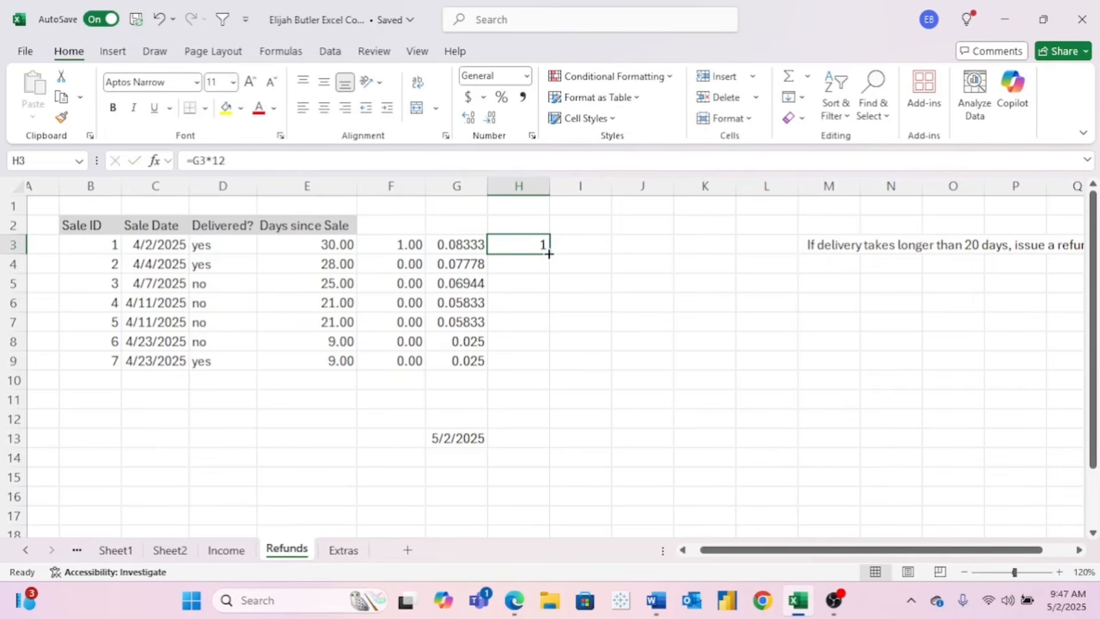
pyautogui.moveTo(552, 255); pyautogui.dragTo(555, 368)
pyautogui.click(396, 247)
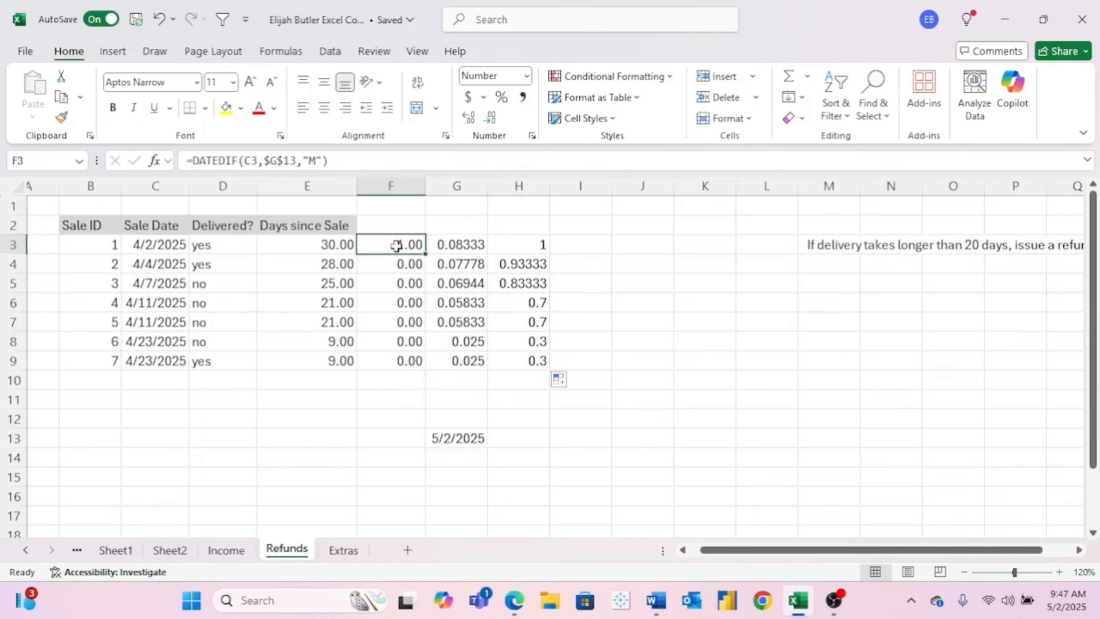
pyautogui.click(539, 244)
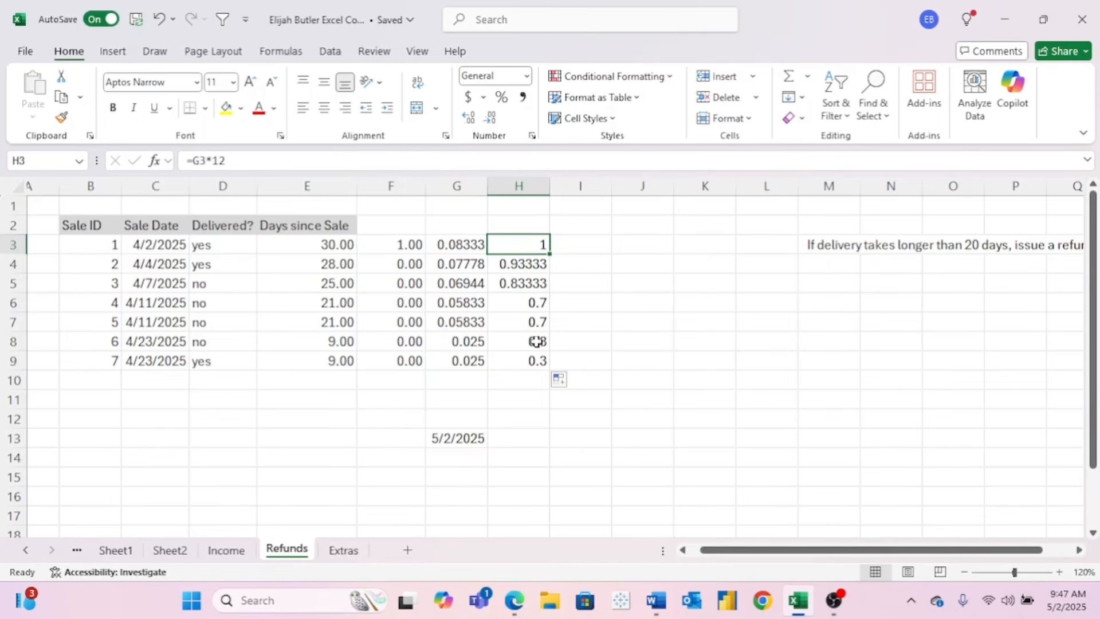
# - Change G3 to =YEARFRAC(C3,$G$13)*12, format it as Number, and fill down to G9
pyautogui.click(313, 161)
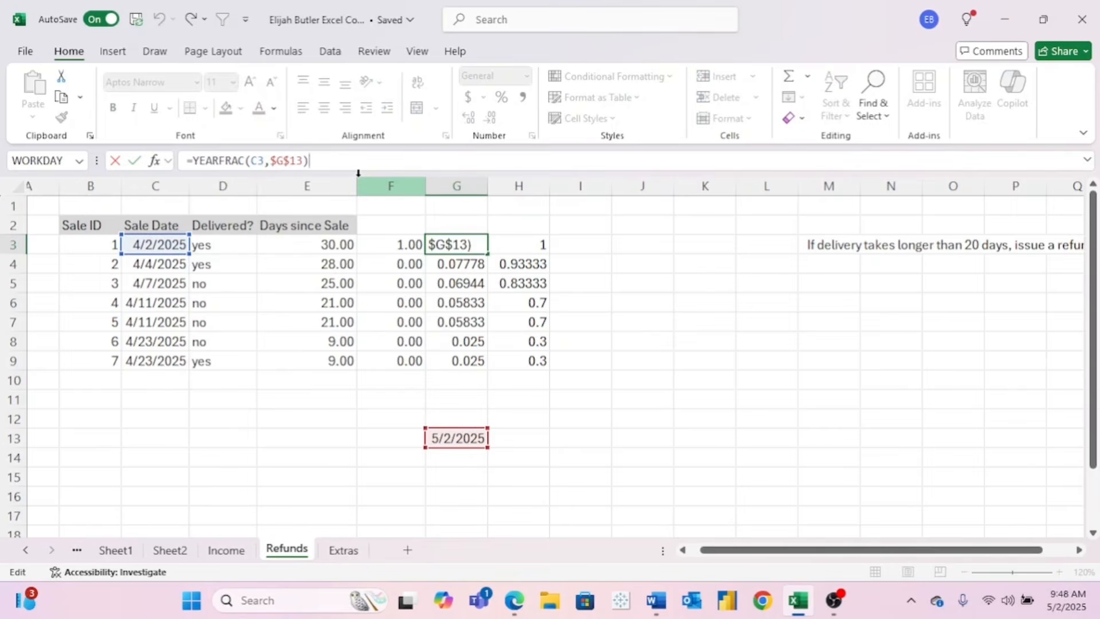
pyautogui.write('*12')
pyautogui.press('Return')
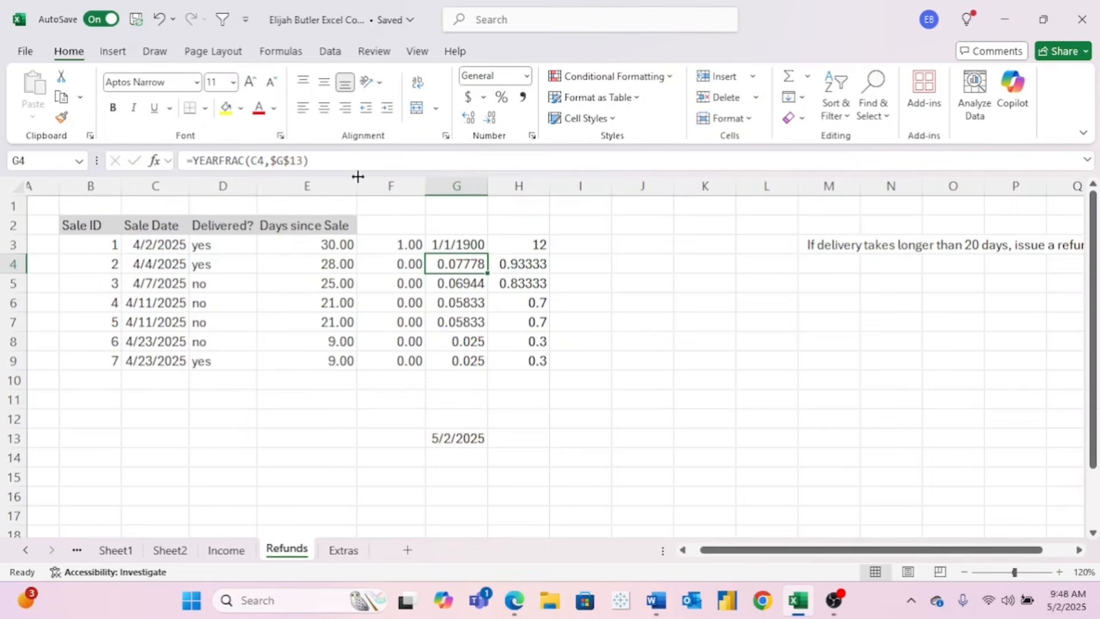
pyautogui.click(479, 246)
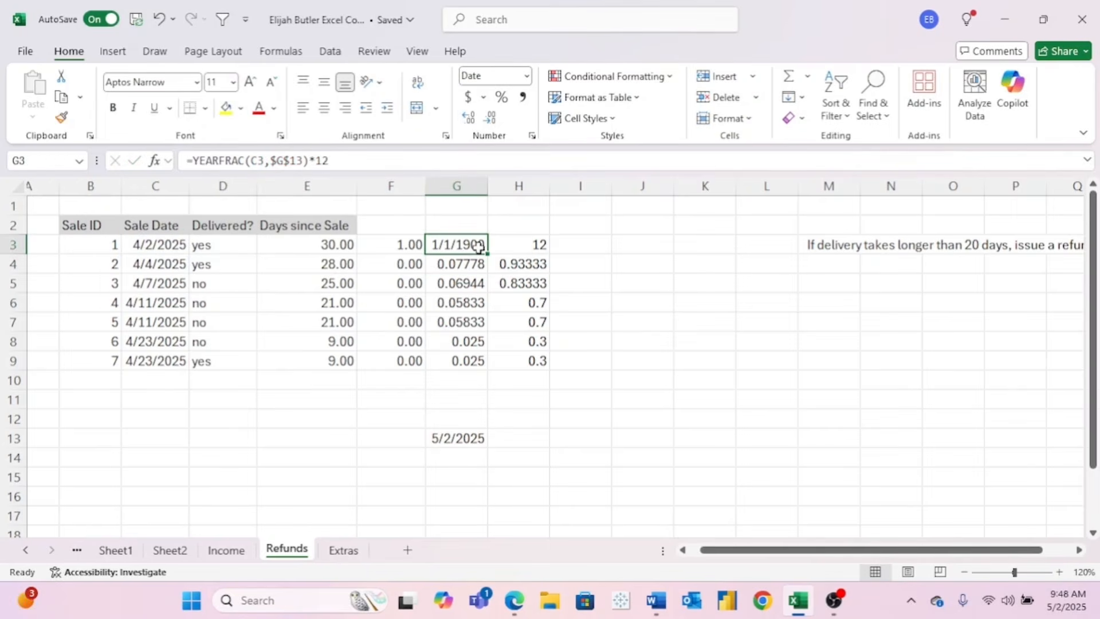
pyautogui.click(526, 76)
pyautogui.click(515, 152)
pyautogui.moveTo(489, 252); pyautogui.dragTo(492, 371)
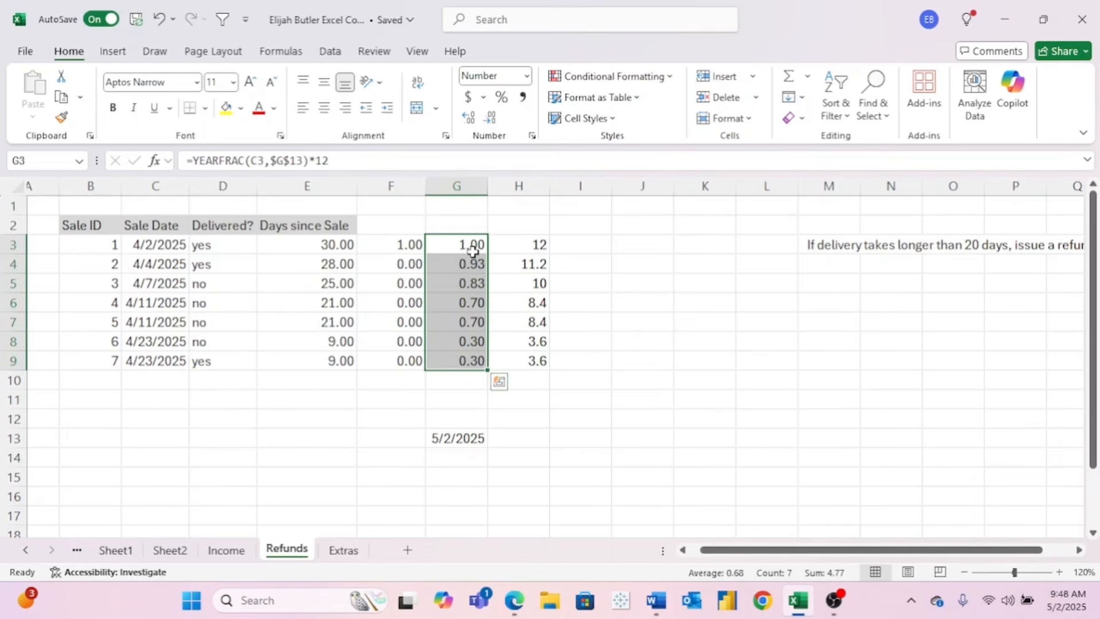
# - Set G3:G9 to display one decimal place
pyautogui.click(491, 122)
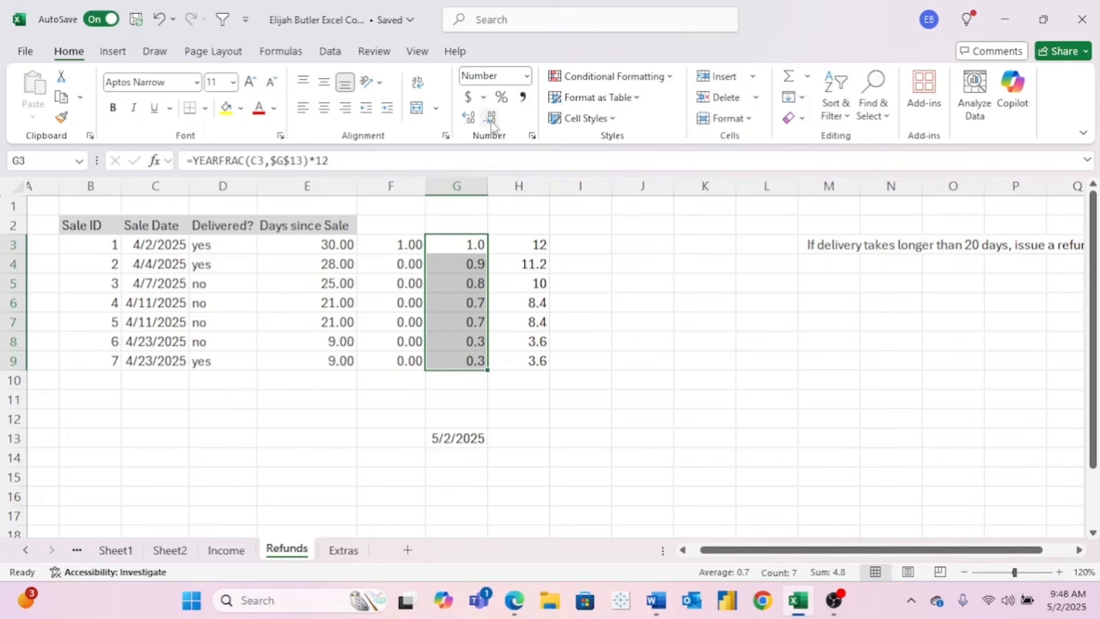
pyautogui.click(469, 121)
pyautogui.click(468, 120)
pyautogui.click(468, 121)
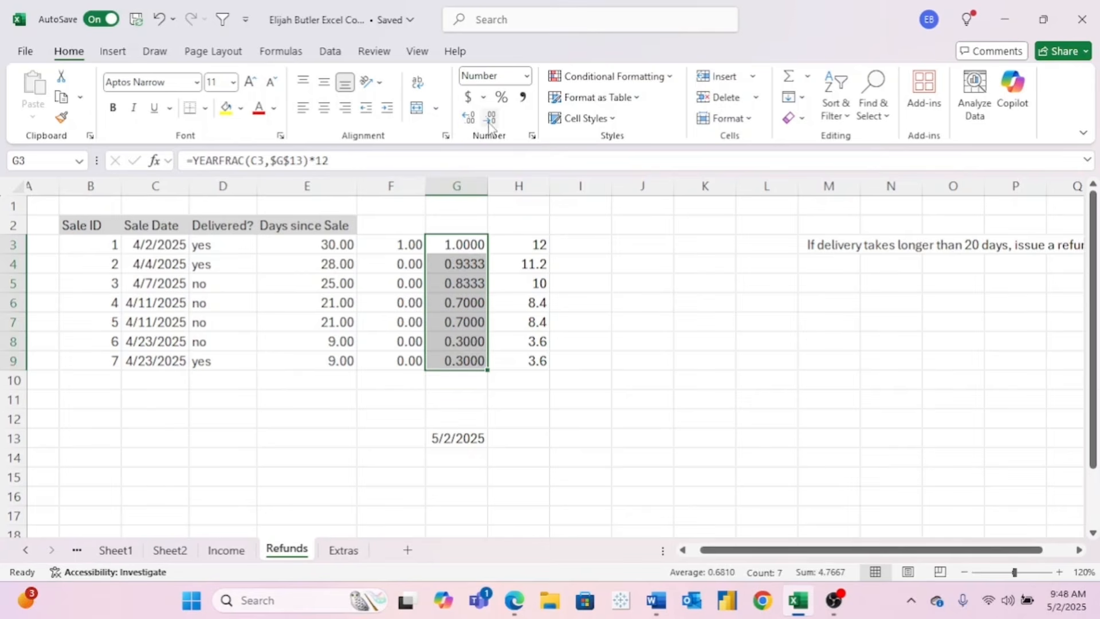
pyautogui.click(490, 120)
pyautogui.click(490, 119)
pyautogui.click(490, 119)
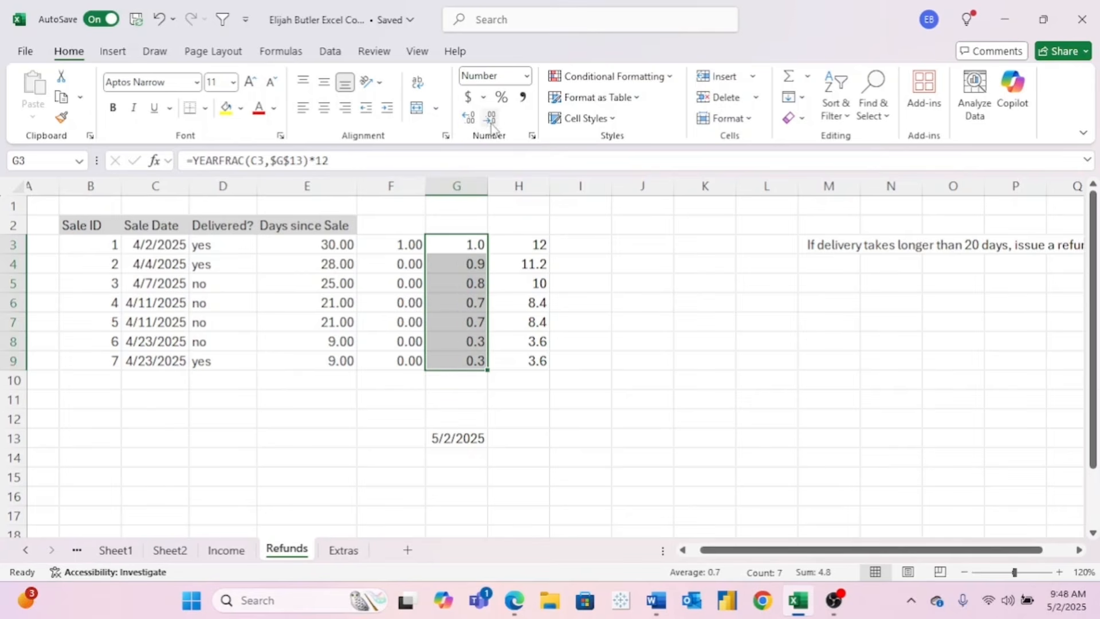
# - Browse the Formulas tab's Date & Time function list, from DATE through YEARFRAC
pyautogui.click(282, 51)
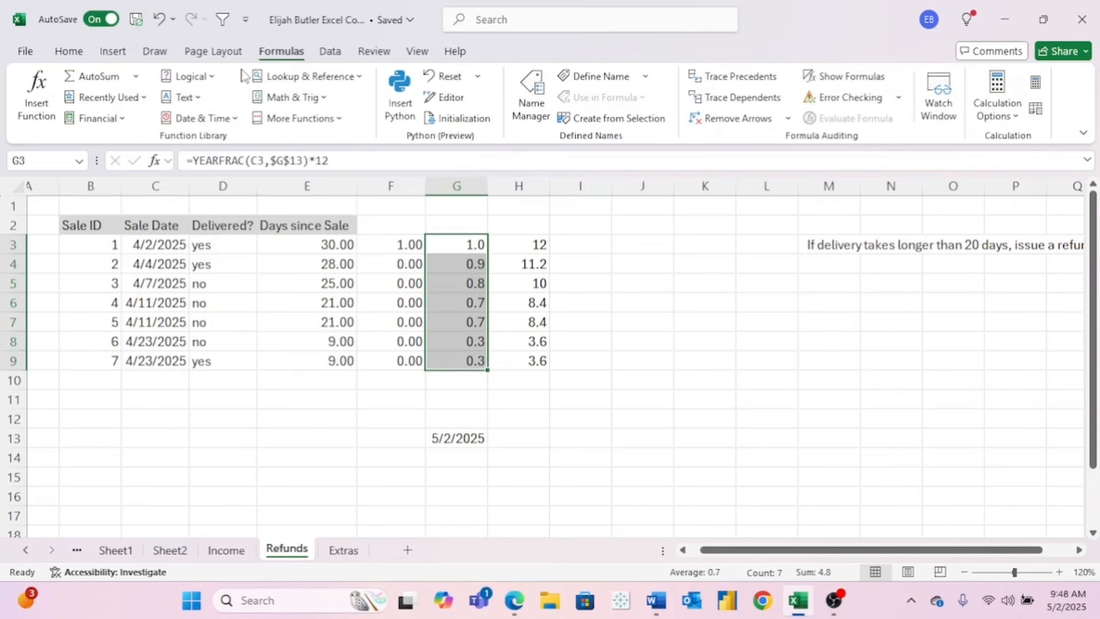
pyautogui.click(221, 121)
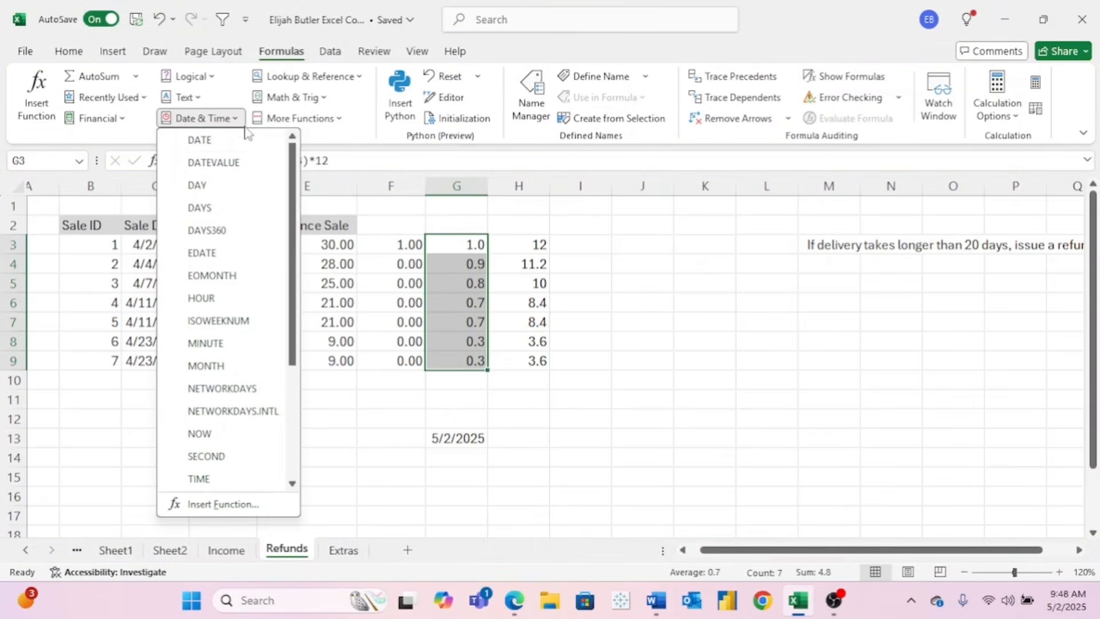
pyautogui.moveTo(296, 188); pyautogui.dragTo(290, 299)
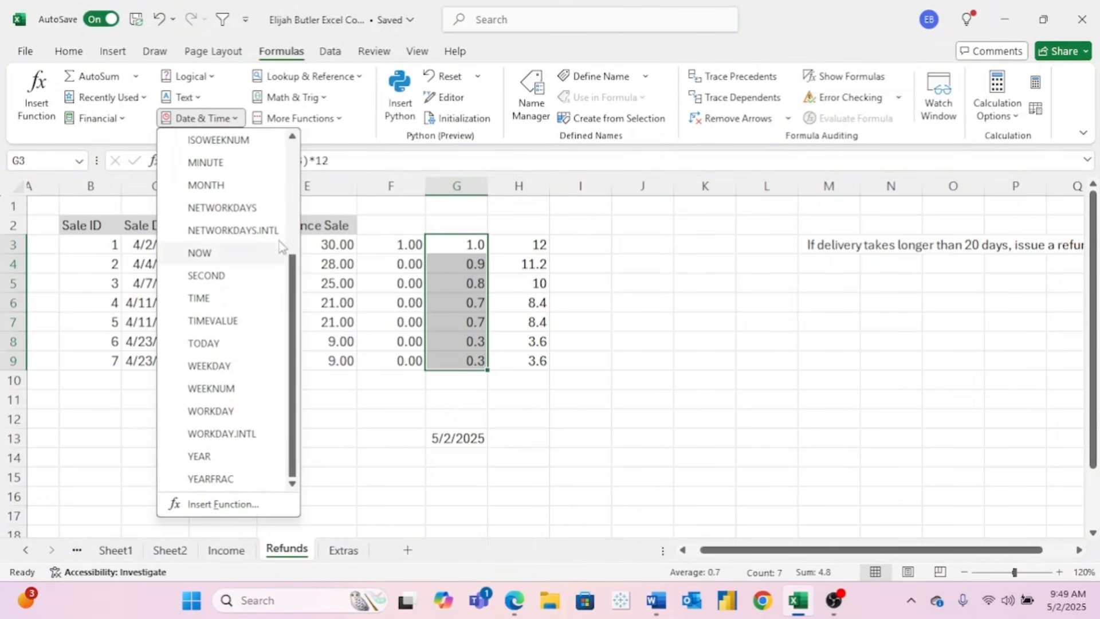
pyautogui.scroll(3, 256, 359)
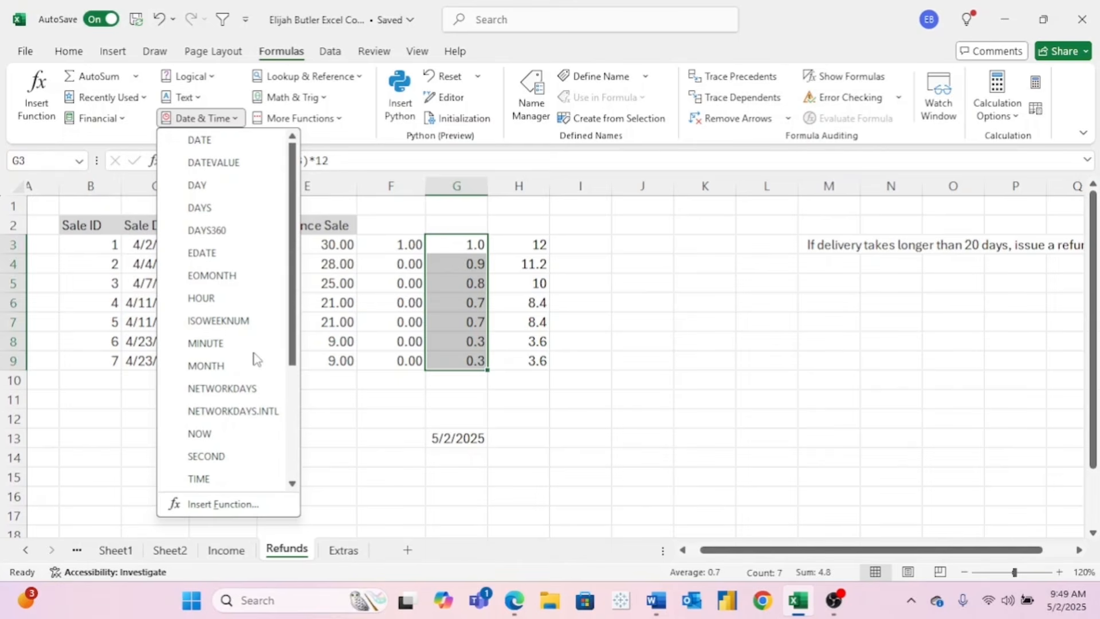
pyautogui.scroll(-3, 256, 358)
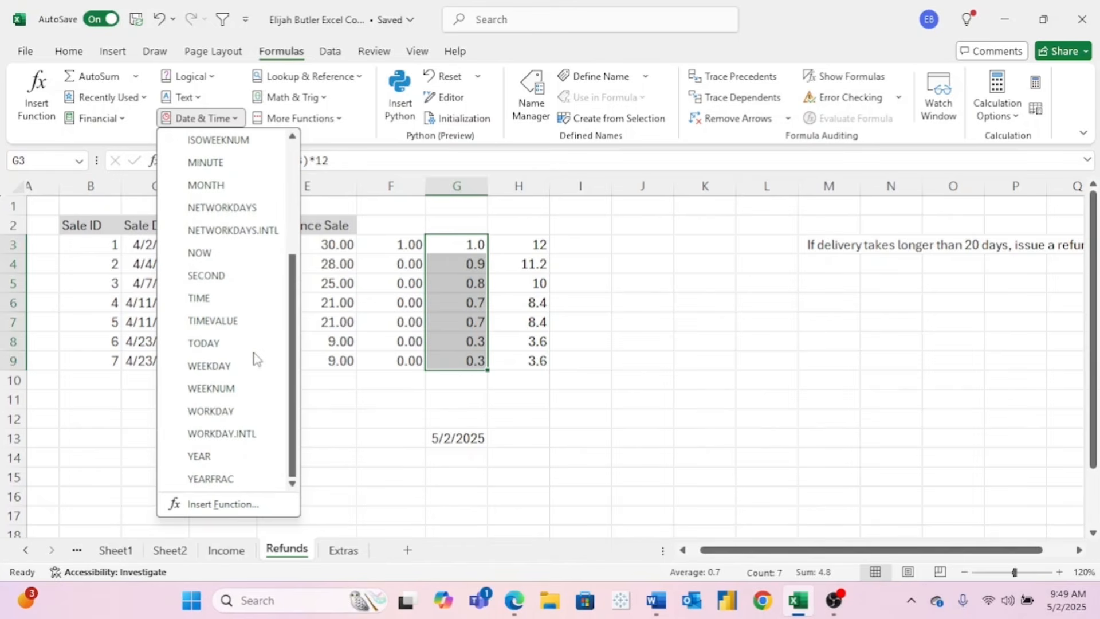
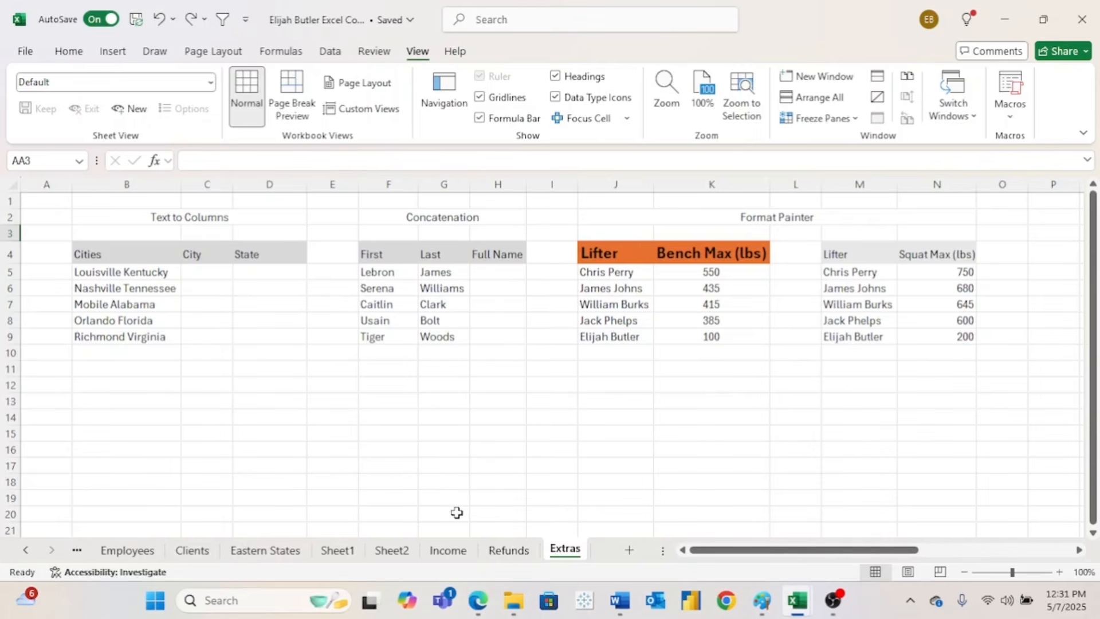
# - Cycle through the Income and Refunds sheets, then return to the Extras sheet
pyautogui.click(452, 555)
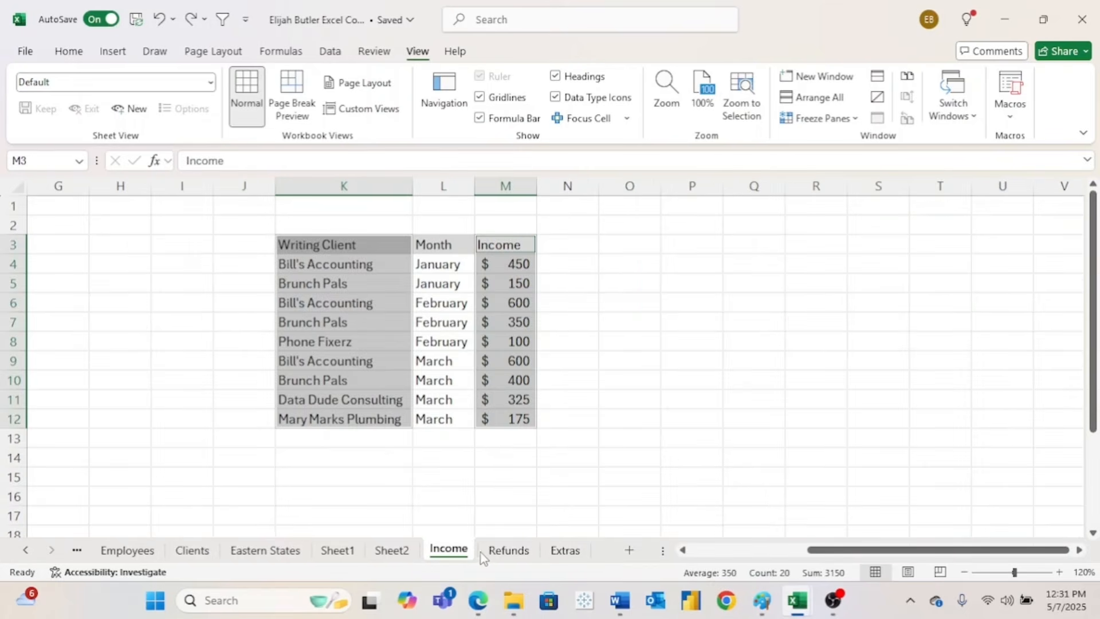
pyautogui.click(496, 554)
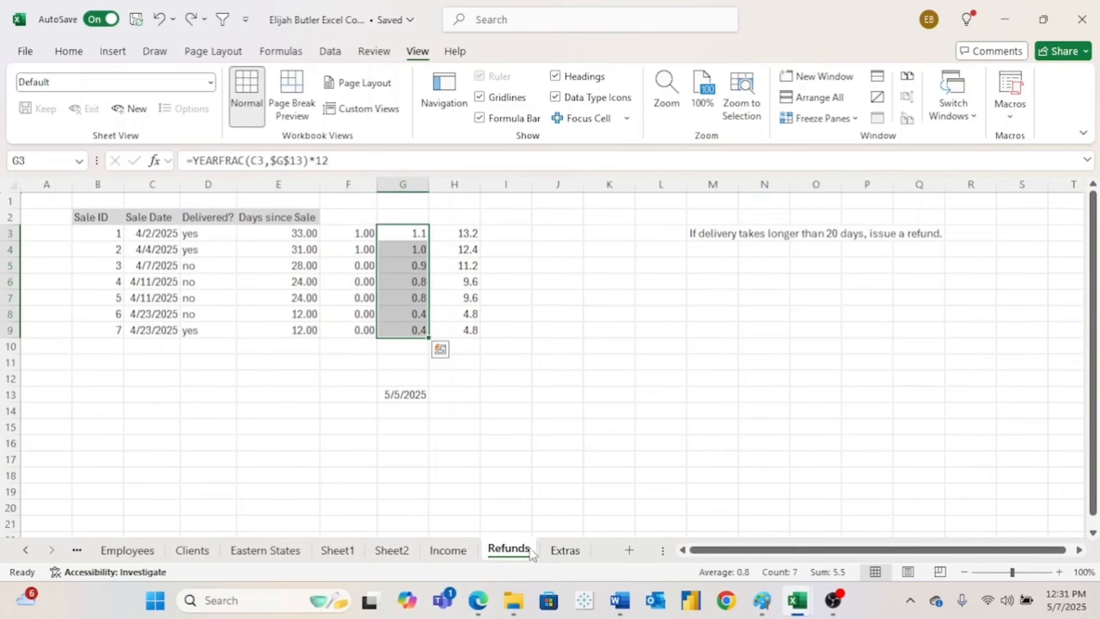
pyautogui.click(564, 552)
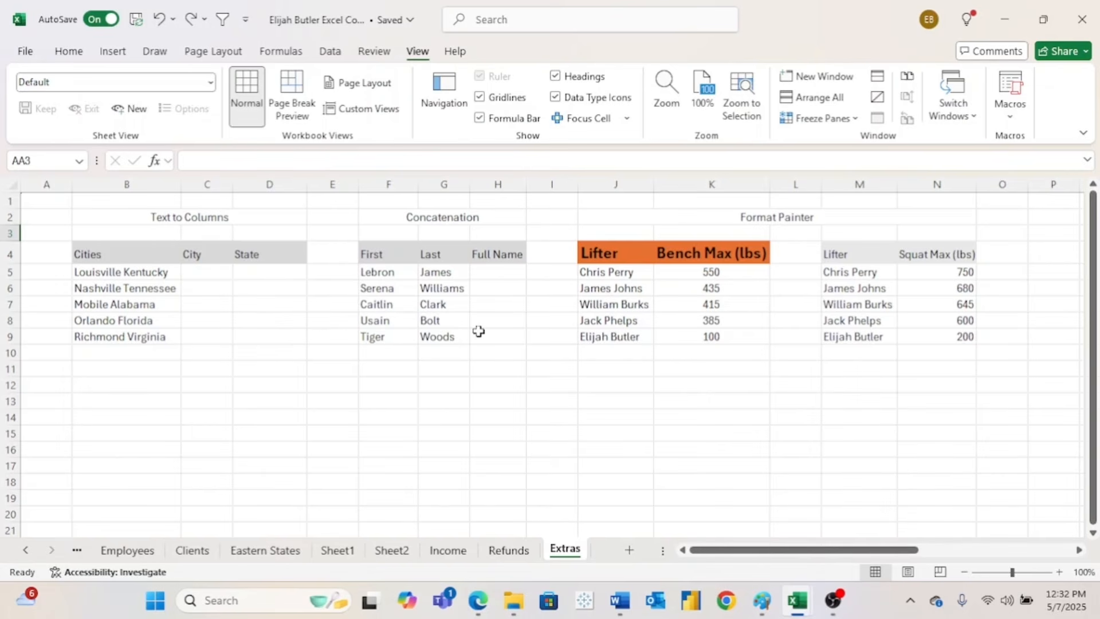
# - Zoom the Extras sheet to 130% and scroll left to column A
pyautogui.click(1059, 572)
pyautogui.click(1059, 572)
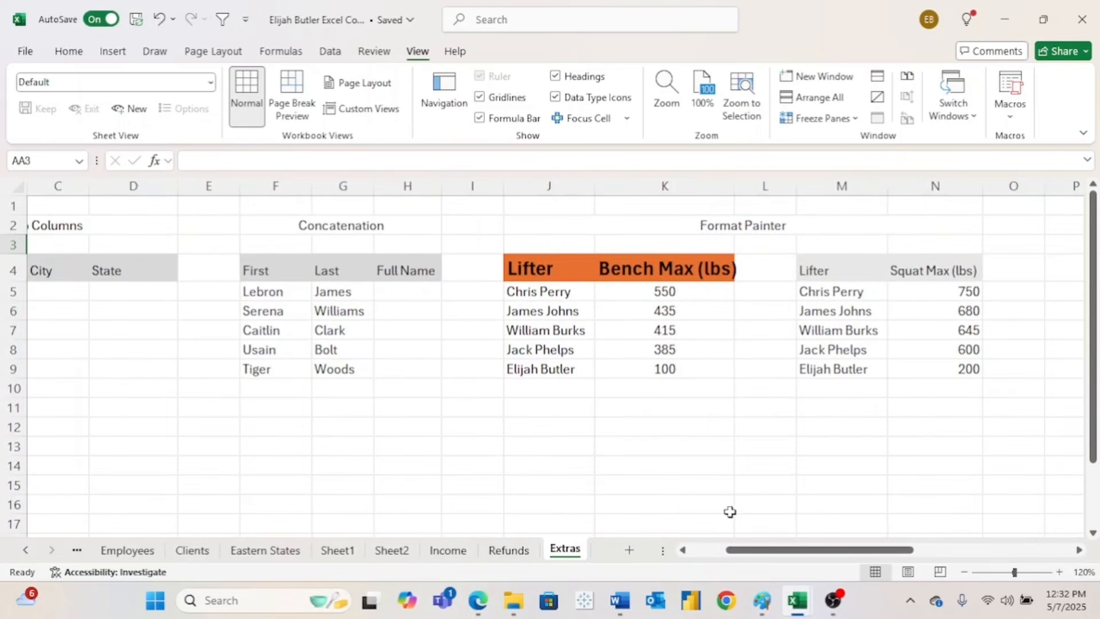
pyautogui.hscroll(-3, 730, 512)
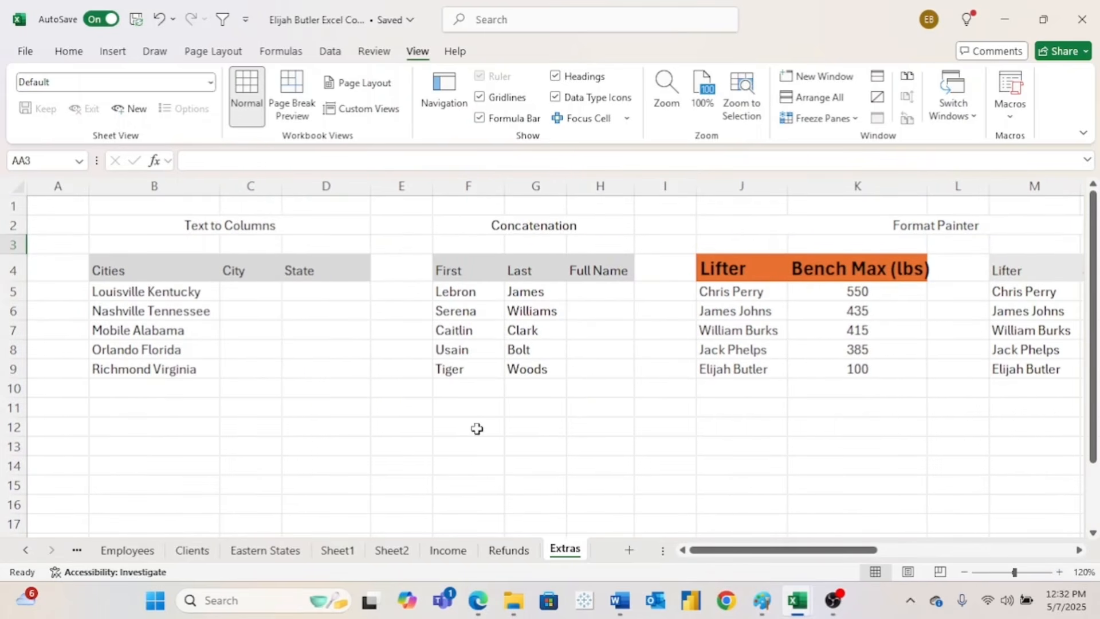
pyautogui.click(1059, 572)
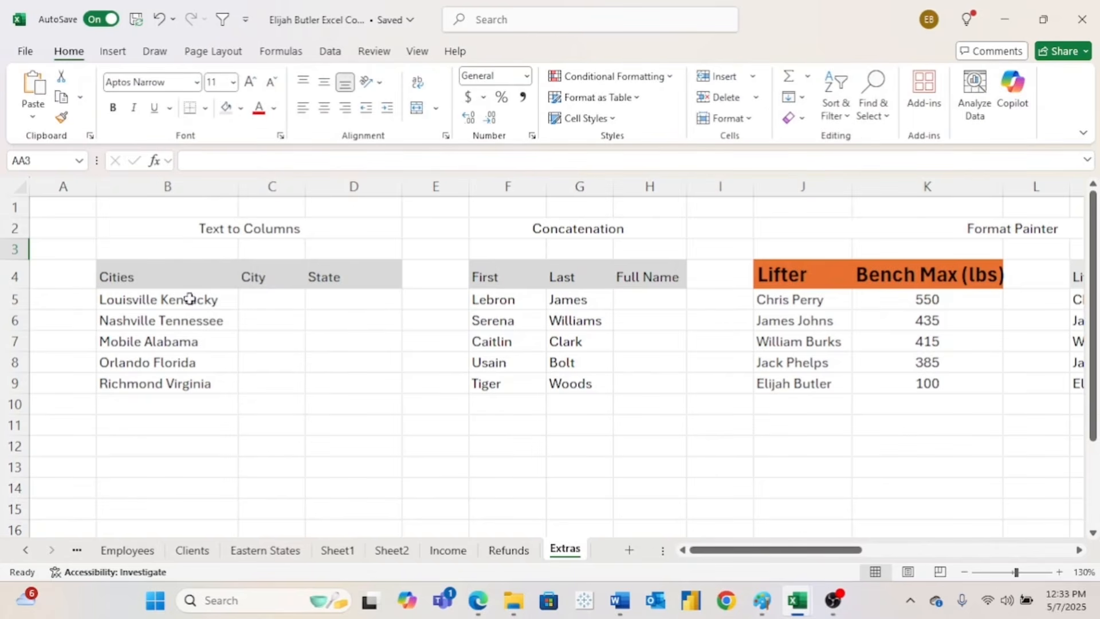
# - Split Cities B5:B9 on spaces with Text to Columns into City and State, starting at C5
pyautogui.moveTo(190, 300); pyautogui.dragTo(191, 389)
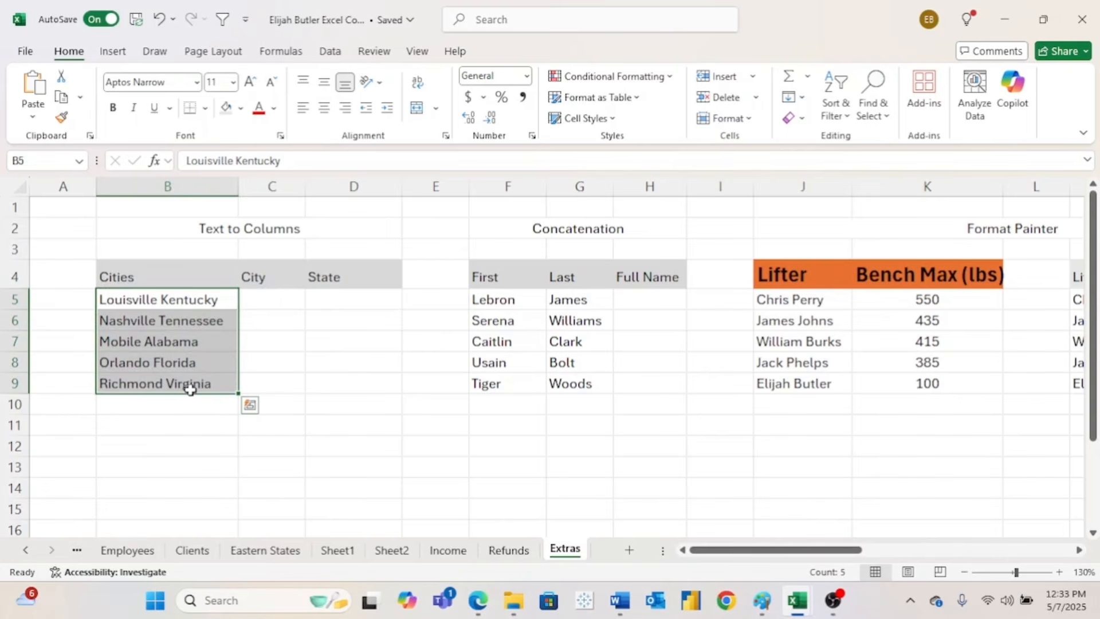
pyautogui.click(335, 55)
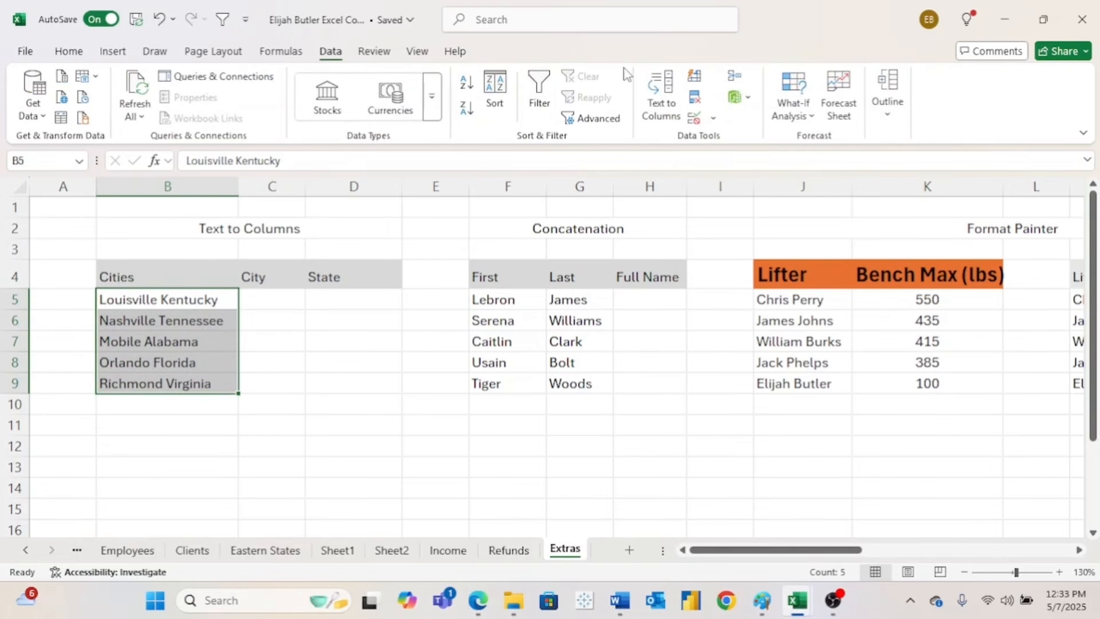
pyautogui.click(665, 103)
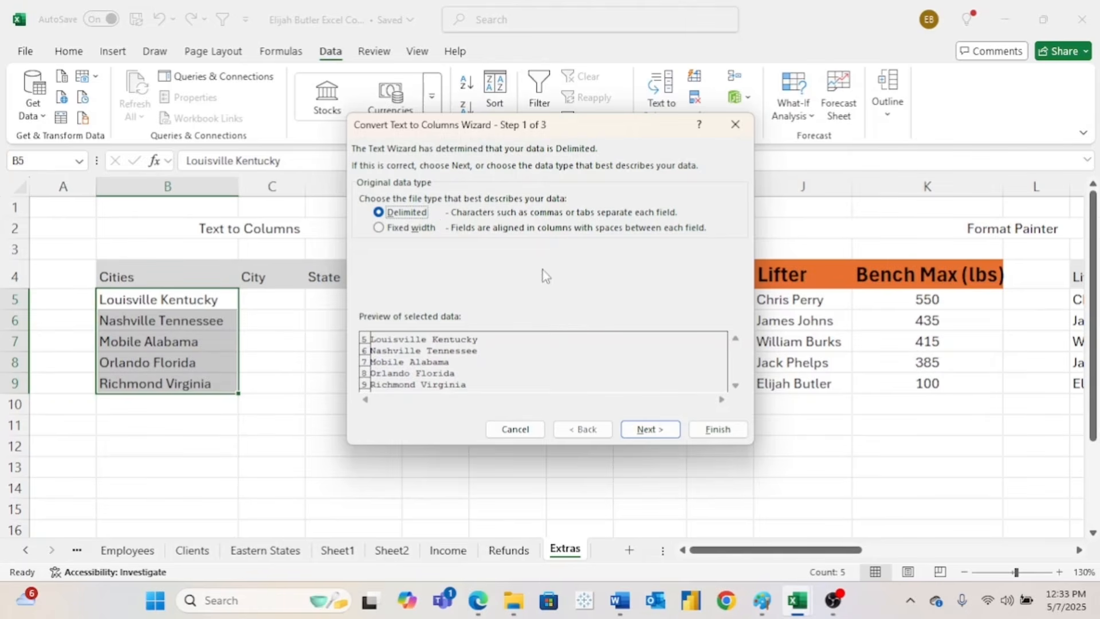
pyautogui.click(639, 428)
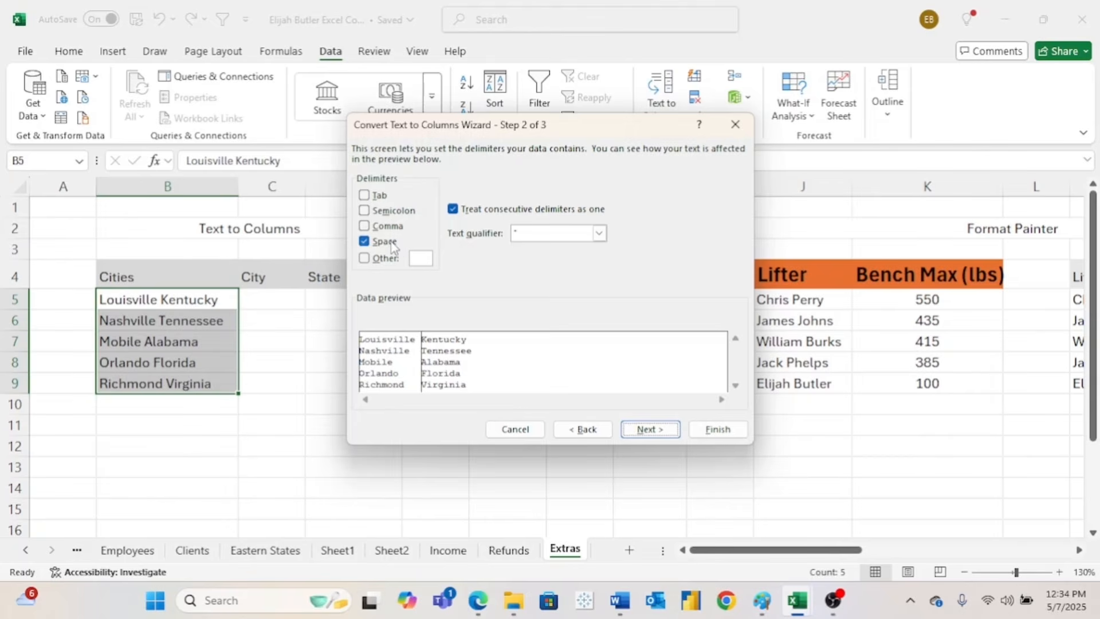
pyautogui.click(636, 430)
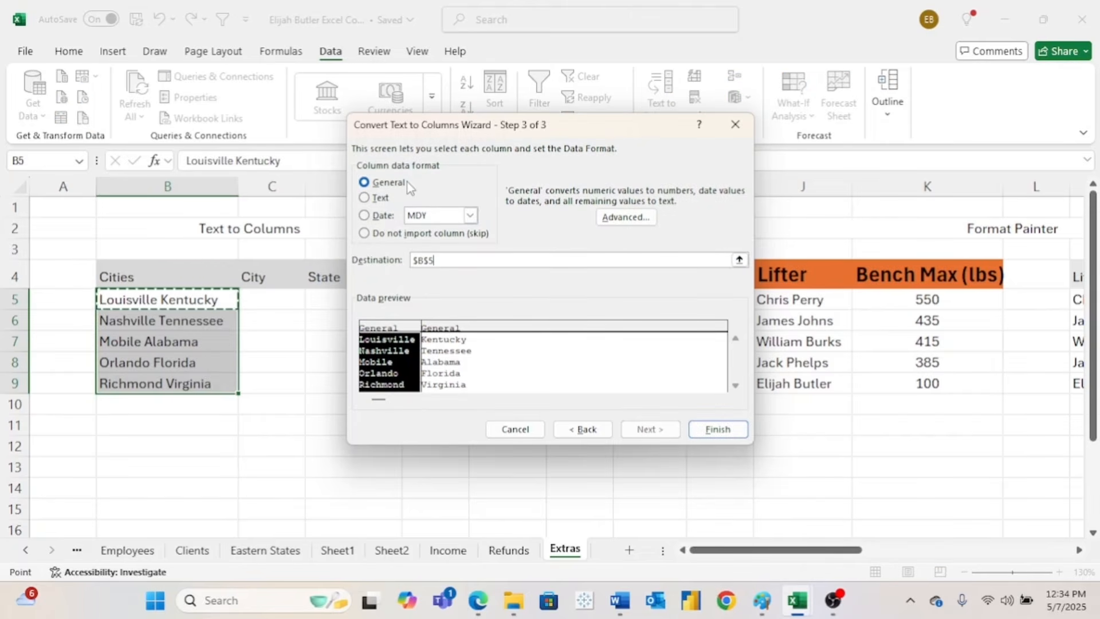
pyautogui.click(479, 258)
pyautogui.click(269, 298)
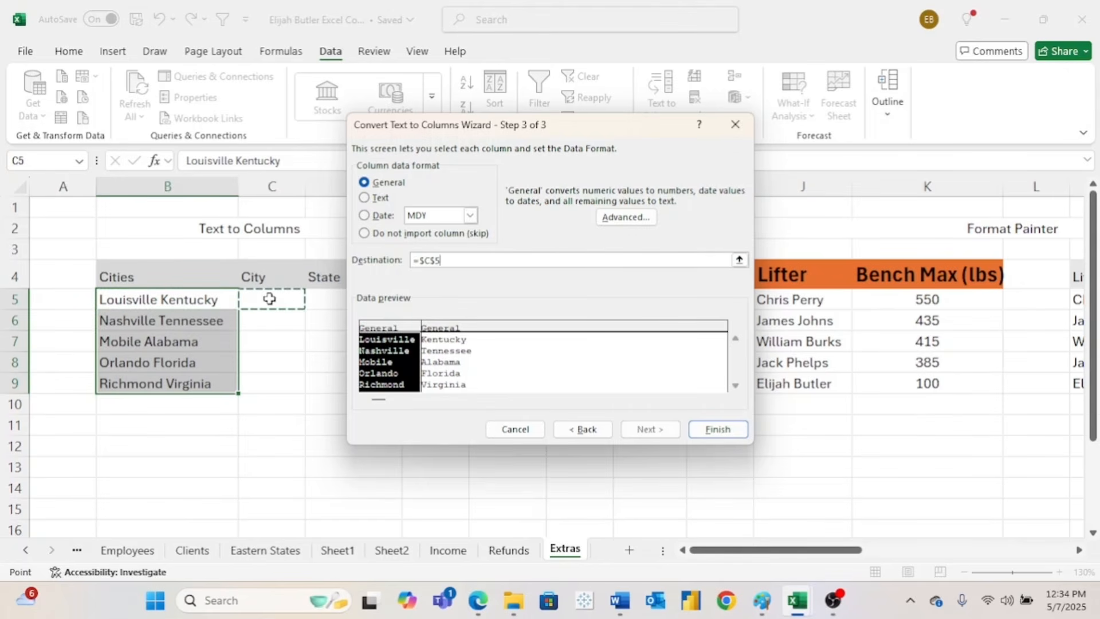
pyautogui.click(715, 427)
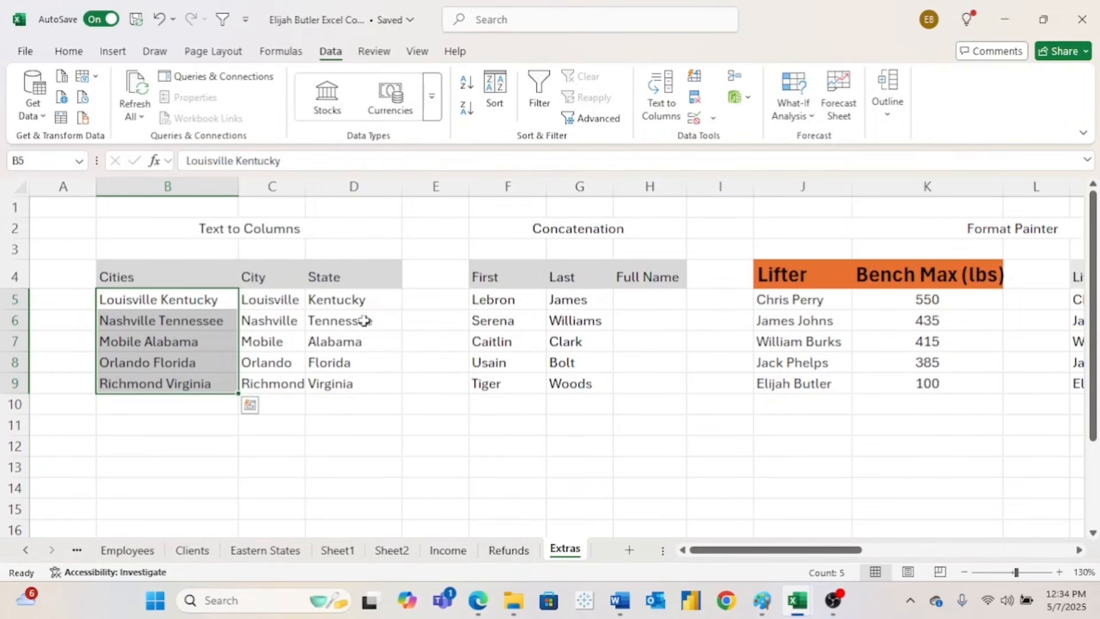
# - Enter a CONCAT formula in H5 joining first name F5 and last name G5
pyautogui.click(654, 299)
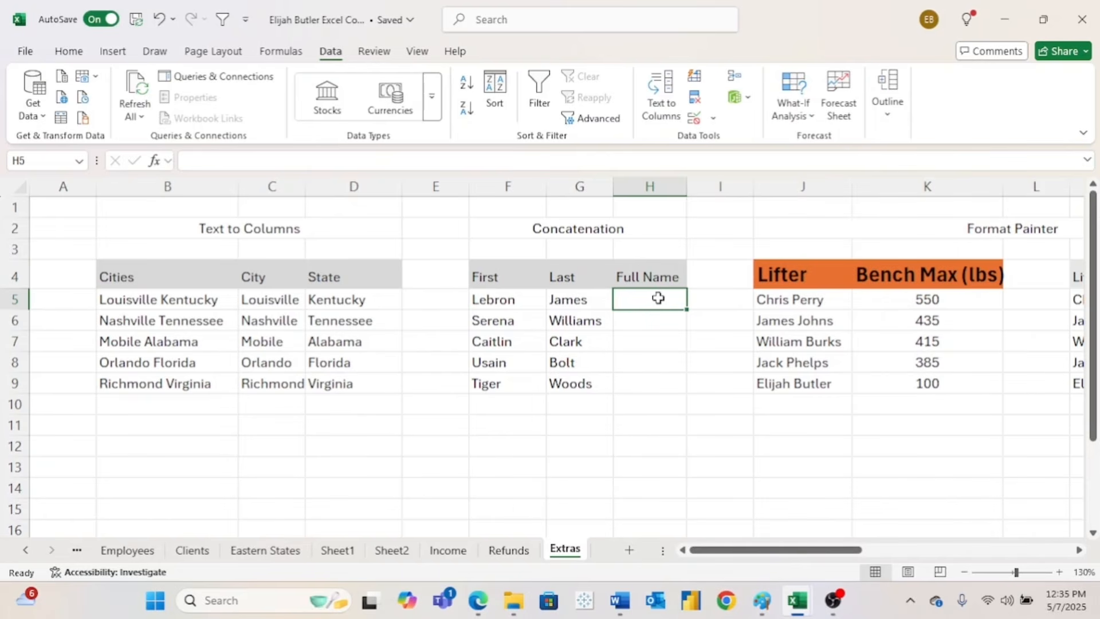
pyautogui.write('=')
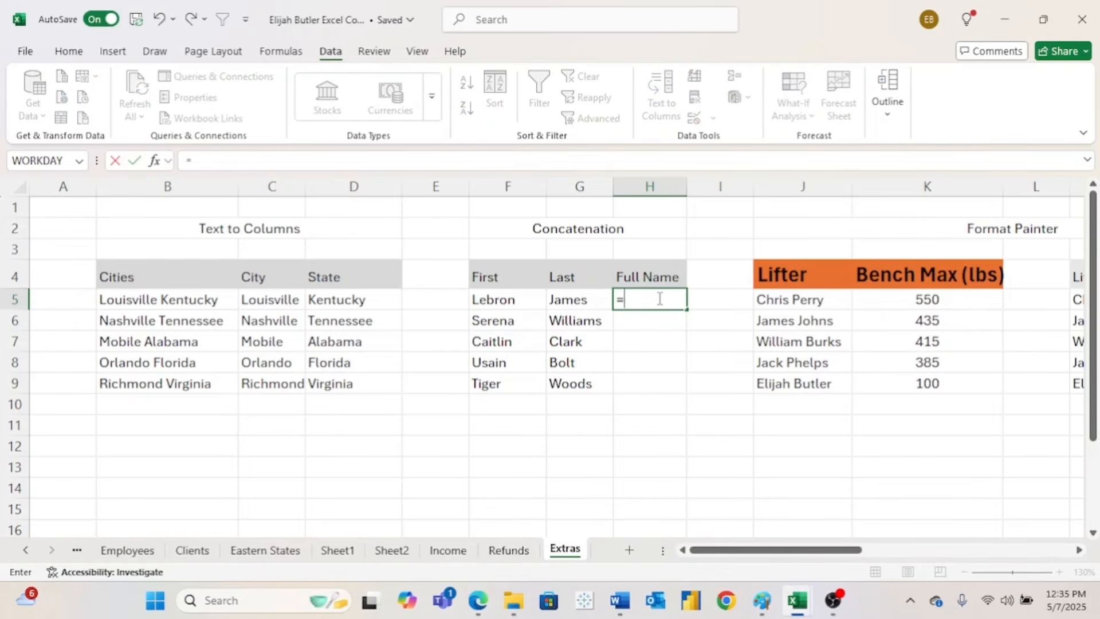
pyautogui.write('con')
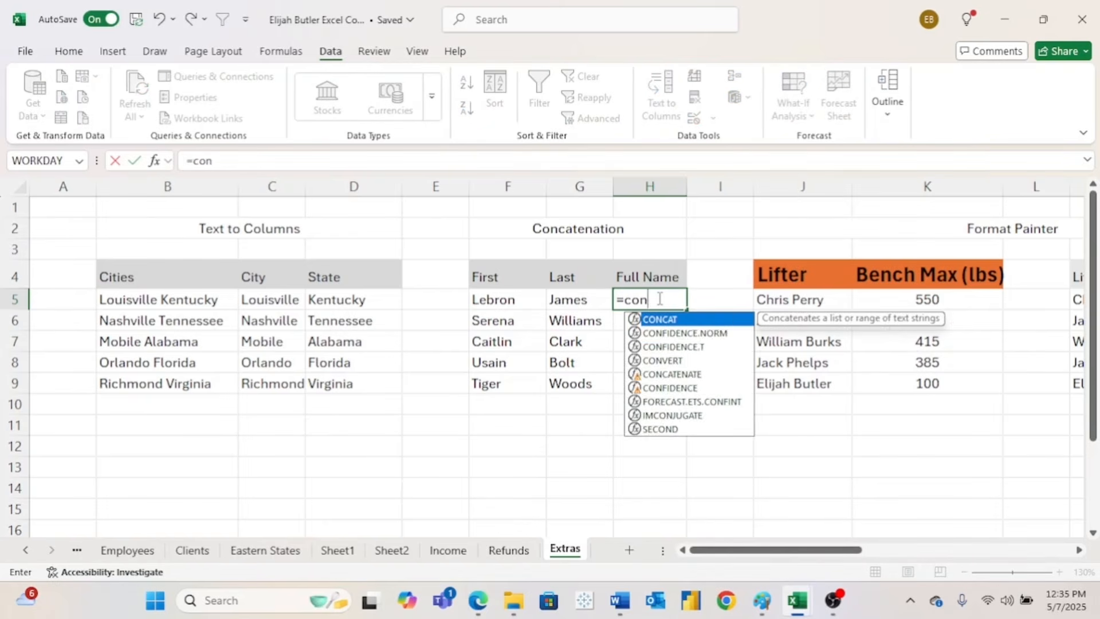
pyautogui.write('cat')
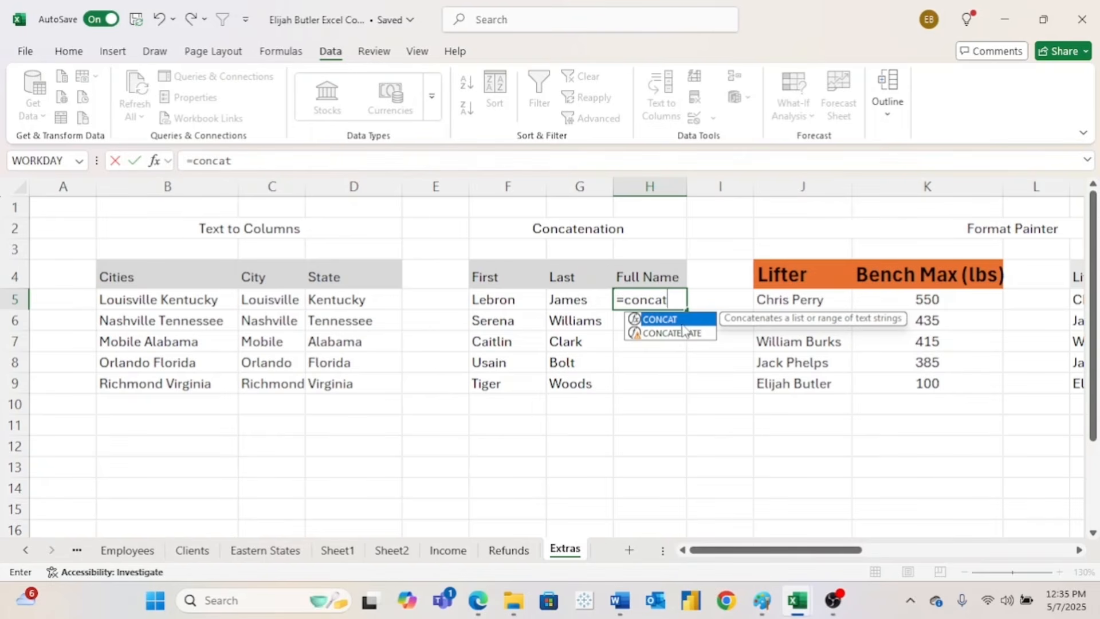
pyautogui.write('(')
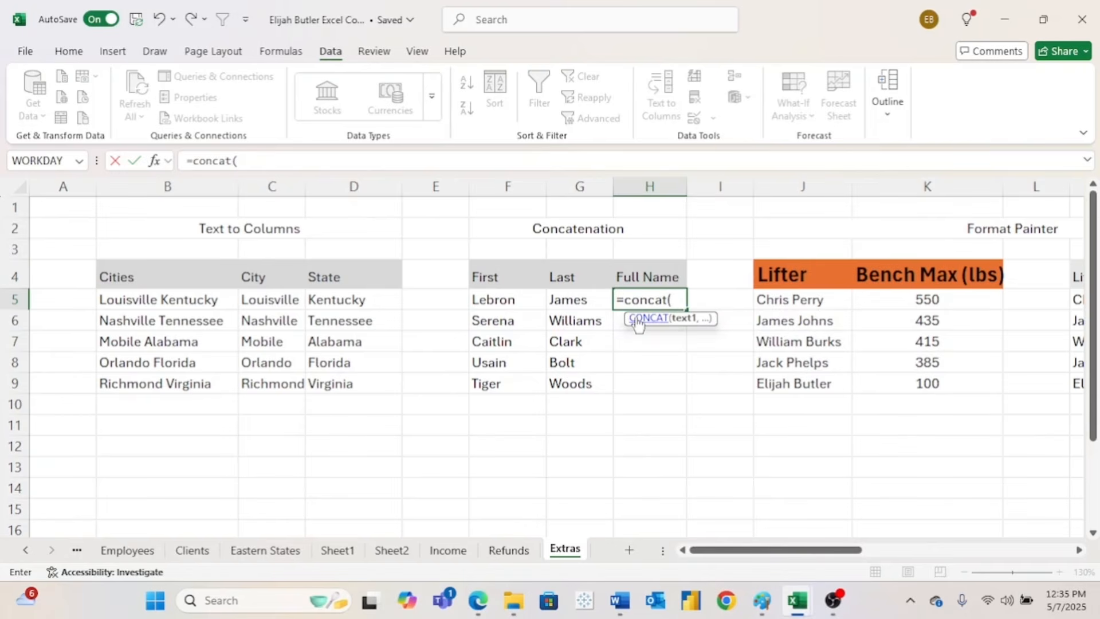
pyautogui.click(516, 300)
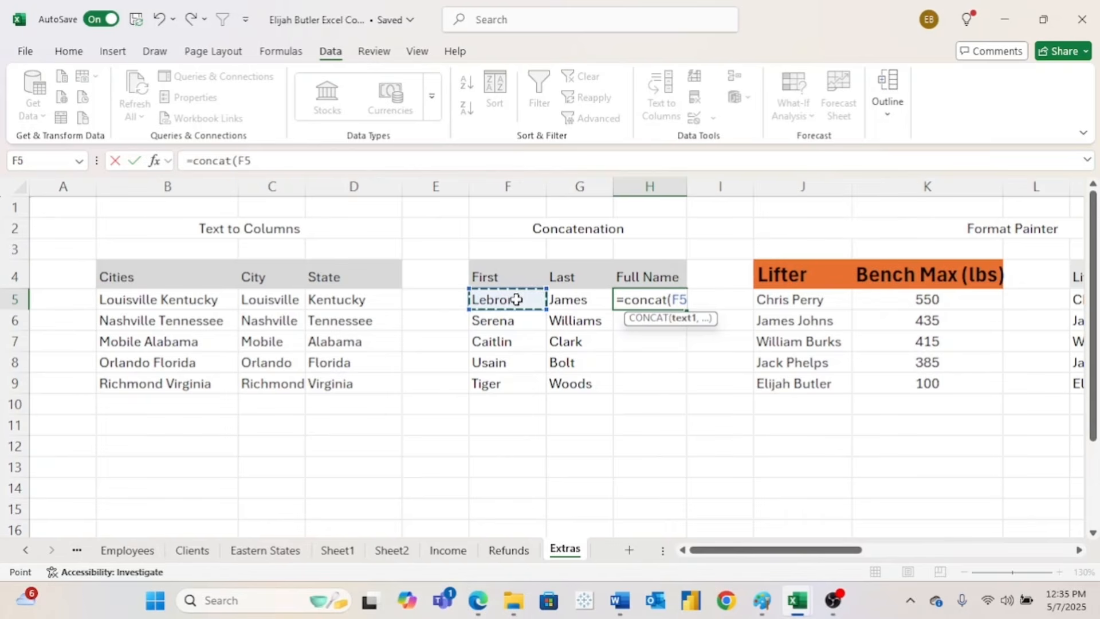
pyautogui.write(',')
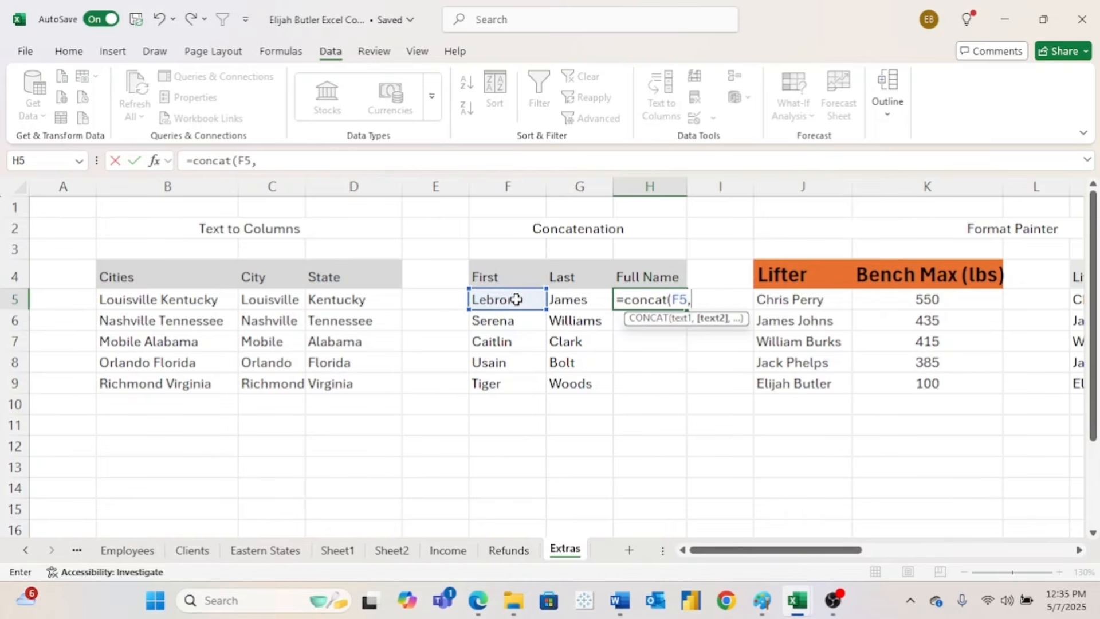
pyautogui.click(568, 299)
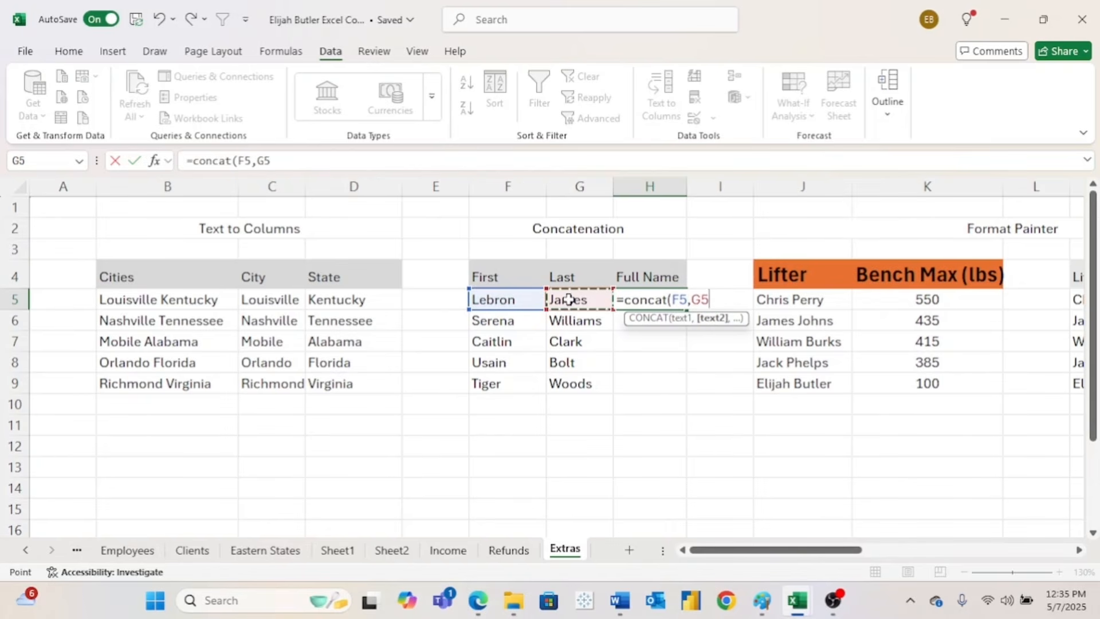
pyautogui.press('Return')
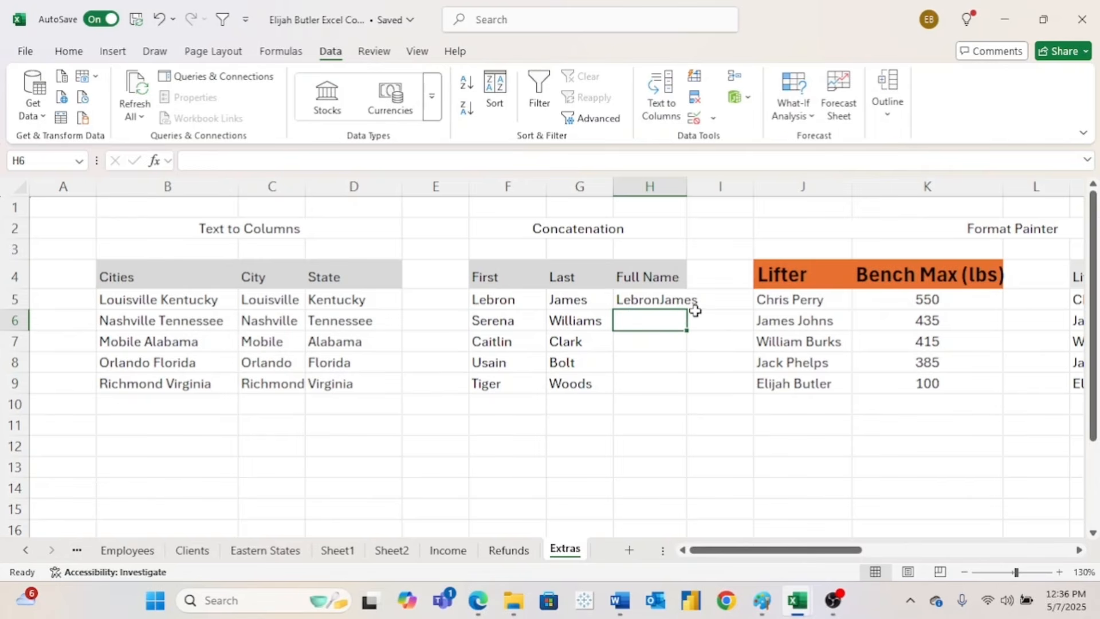
# - Edit H5 to =CONCAT(F5," ",G5) so it reads Lebron James
pyautogui.click(662, 300)
pyautogui.click(305, 161)
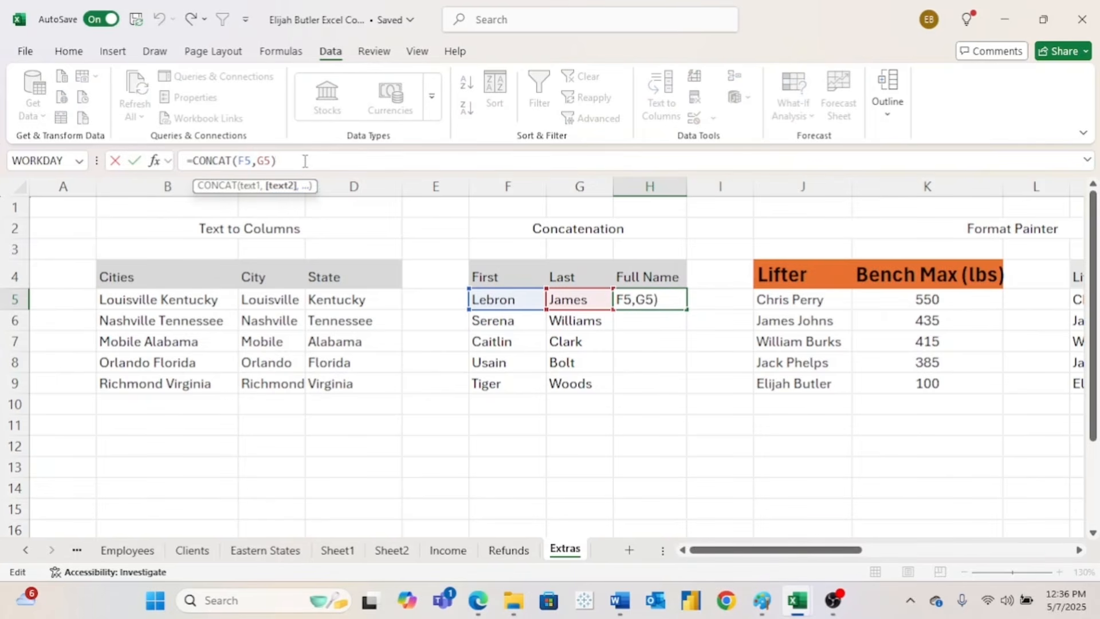
pyautogui.press('BackSpace')
pyautogui.press('BackSpace')
pyautogui.press('BackSpace')
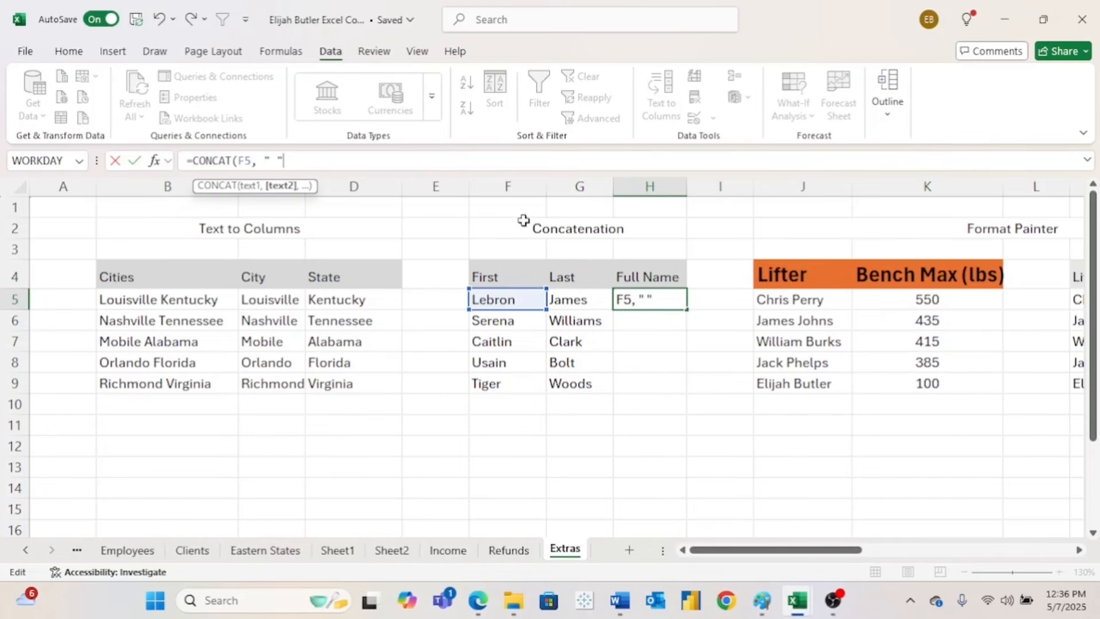
pyautogui.write(',')
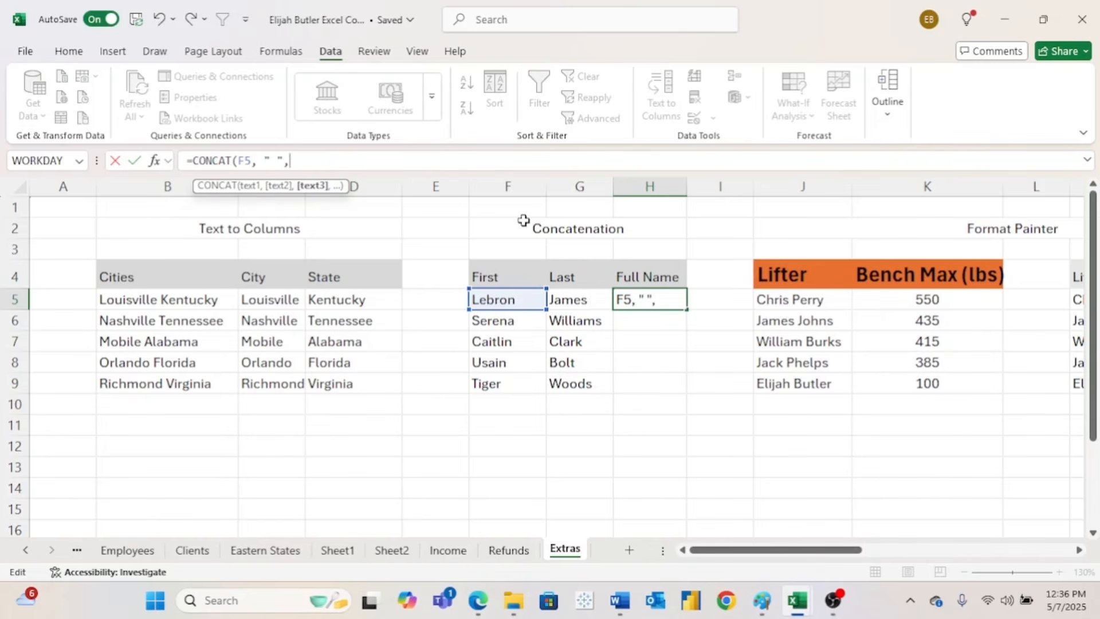
pyautogui.click(278, 161)
pyautogui.click(297, 161)
pyautogui.click(572, 299)
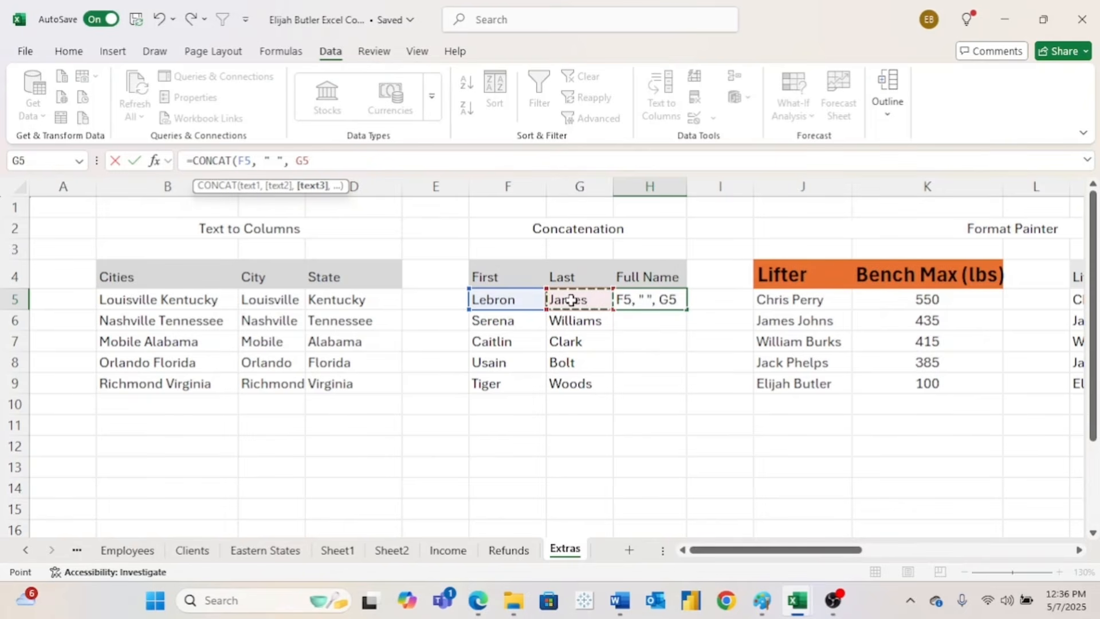
pyautogui.press('Return')
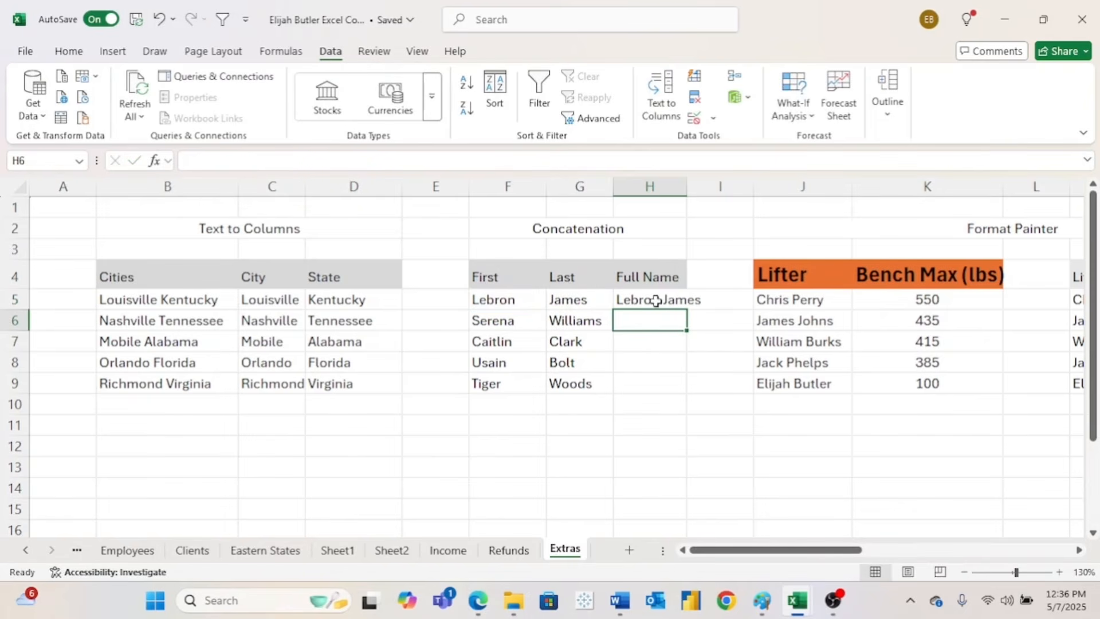
# - Fill the Full Name formula down to H9 and autofit column H
pyautogui.click(678, 302)
pyautogui.moveTo(687, 308); pyautogui.dragTo(691, 395)
pyautogui.doubleClick(687, 186)
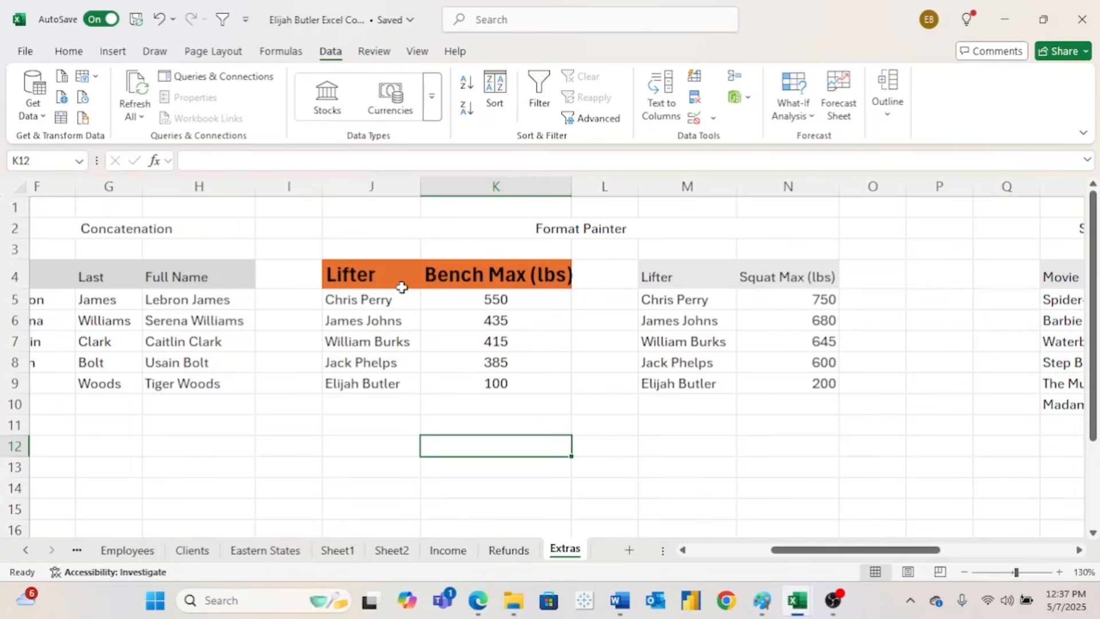
# - Format Painter the Bench Max table's styling onto the Squat Max table, then autofit column N
pyautogui.moveTo(398, 275); pyautogui.dragTo(472, 382)
pyautogui.click(505, 421)
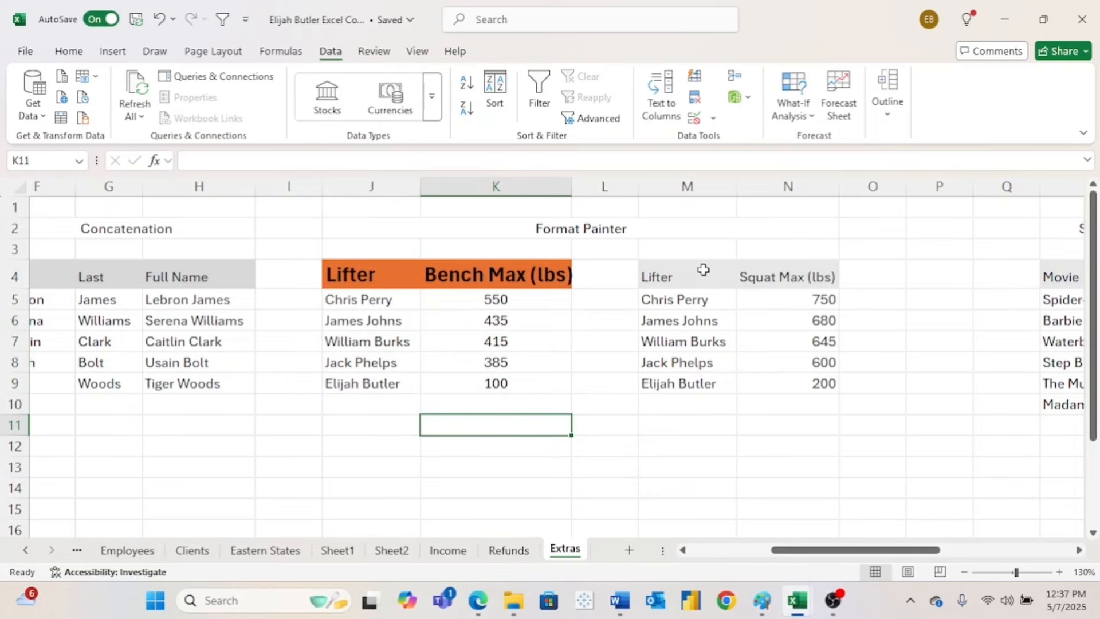
pyautogui.moveTo(704, 270); pyautogui.dragTo(788, 382)
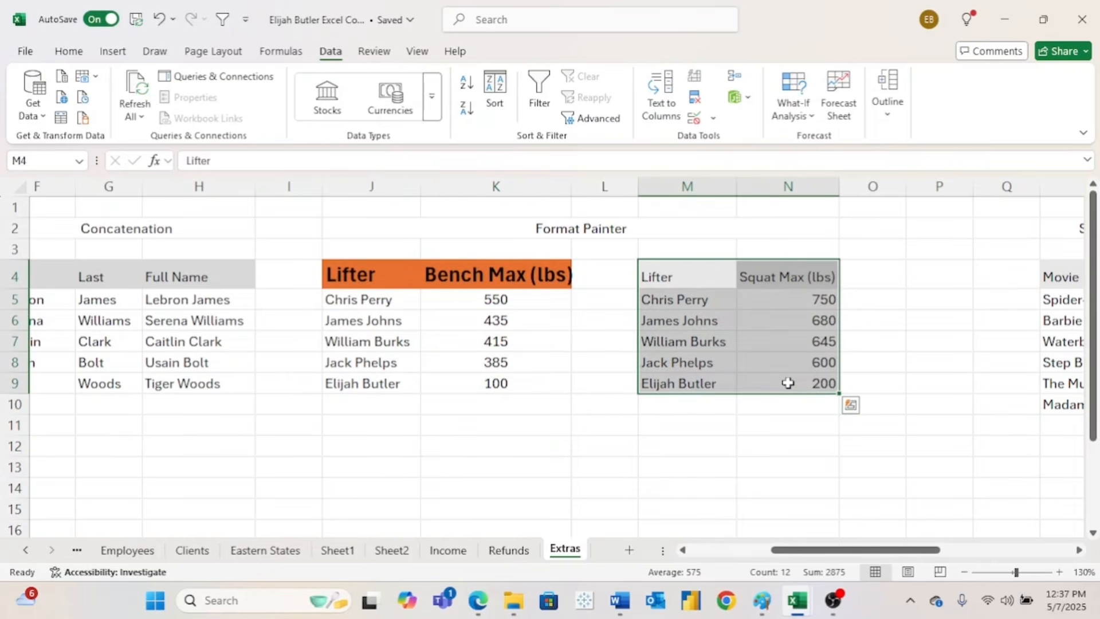
pyautogui.moveTo(374, 273); pyautogui.dragTo(468, 278)
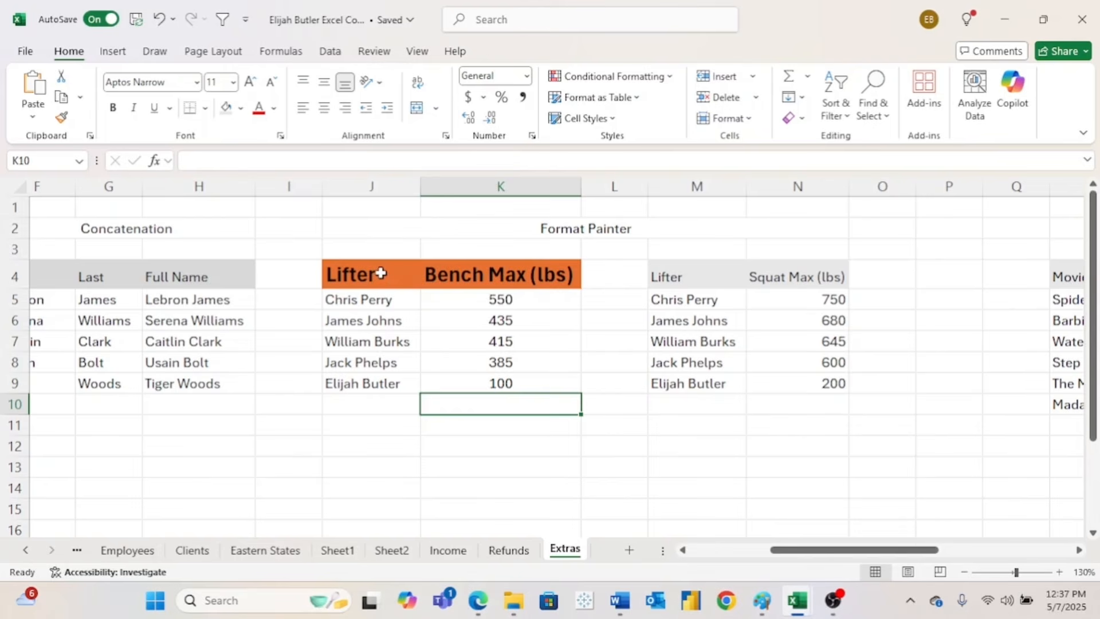
pyautogui.moveTo(381, 274); pyautogui.dragTo(482, 377)
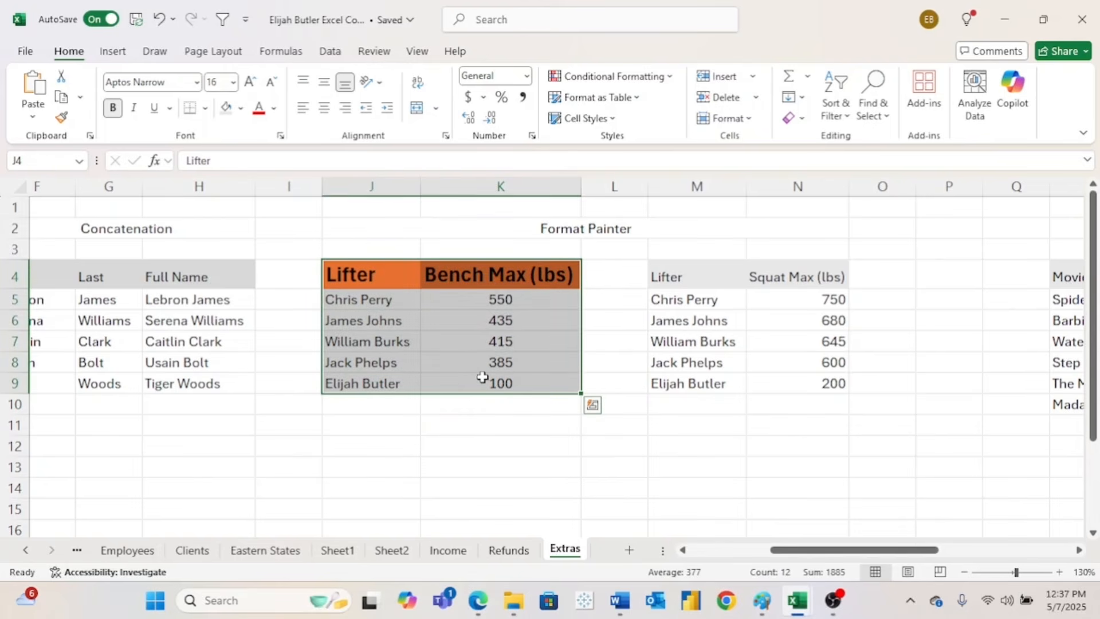
pyautogui.click(62, 119)
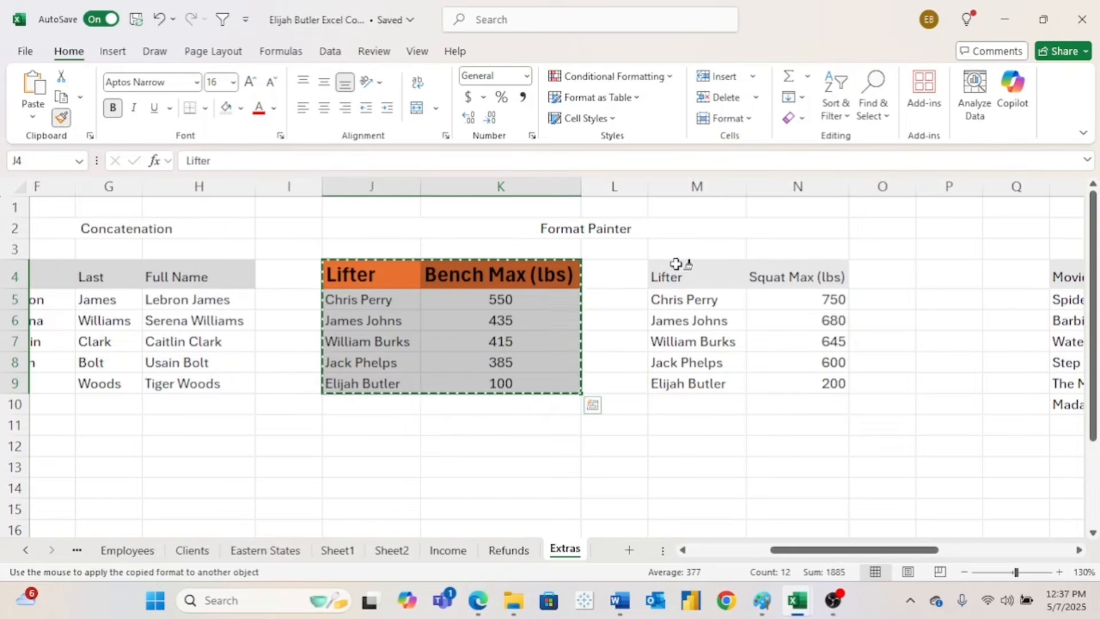
pyautogui.moveTo(680, 263); pyautogui.dragTo(770, 376)
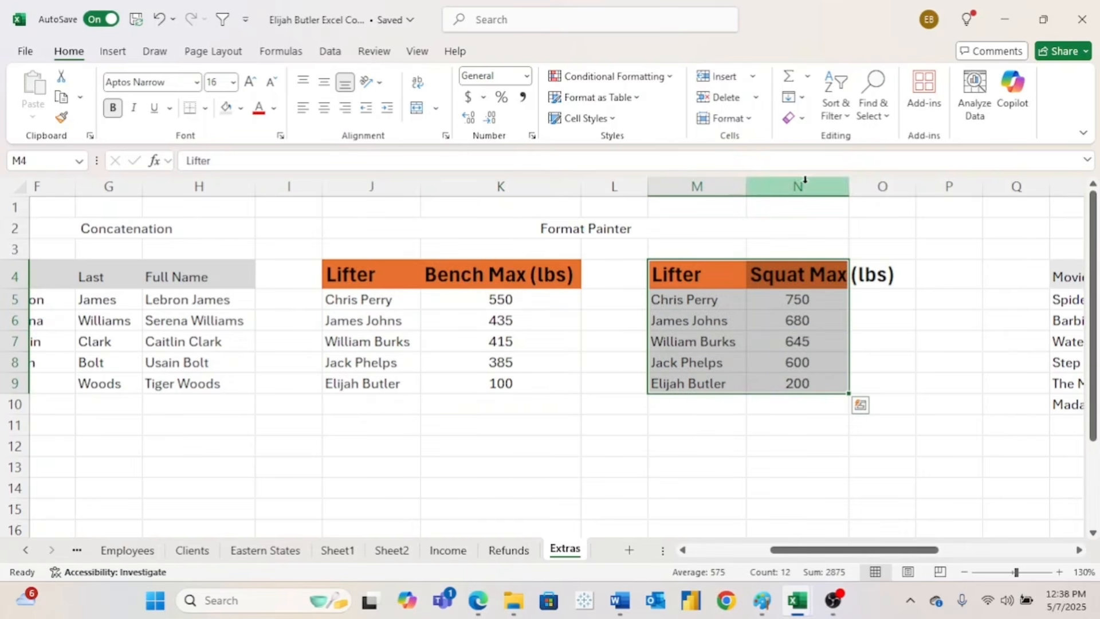
pyautogui.doubleClick(848, 183)
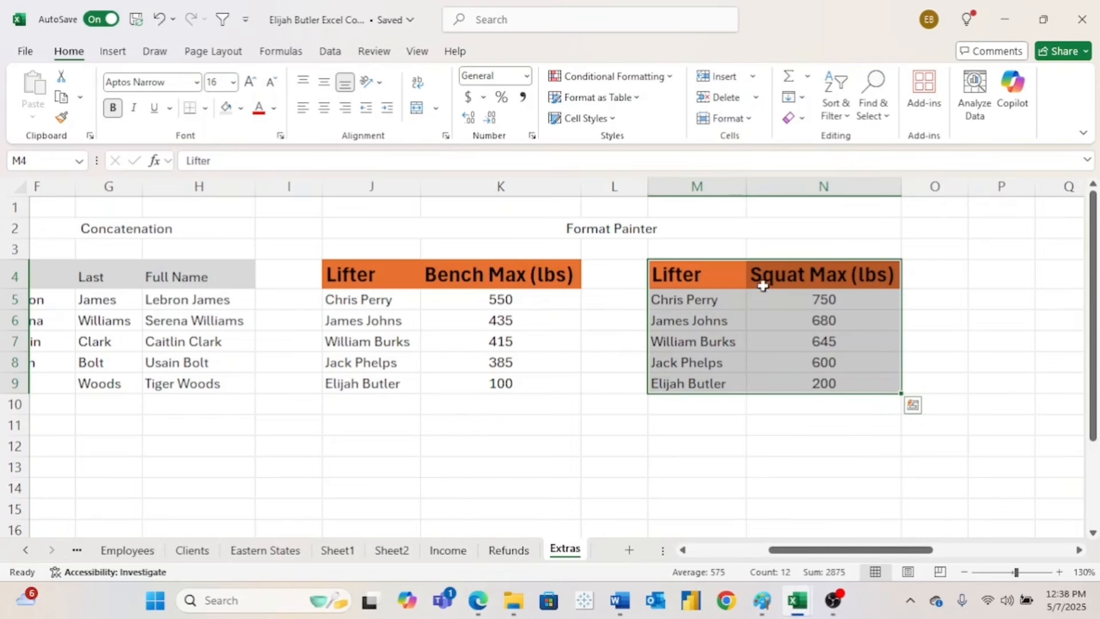
pyautogui.click(531, 407)
pyautogui.hscroll(3, 531, 408)
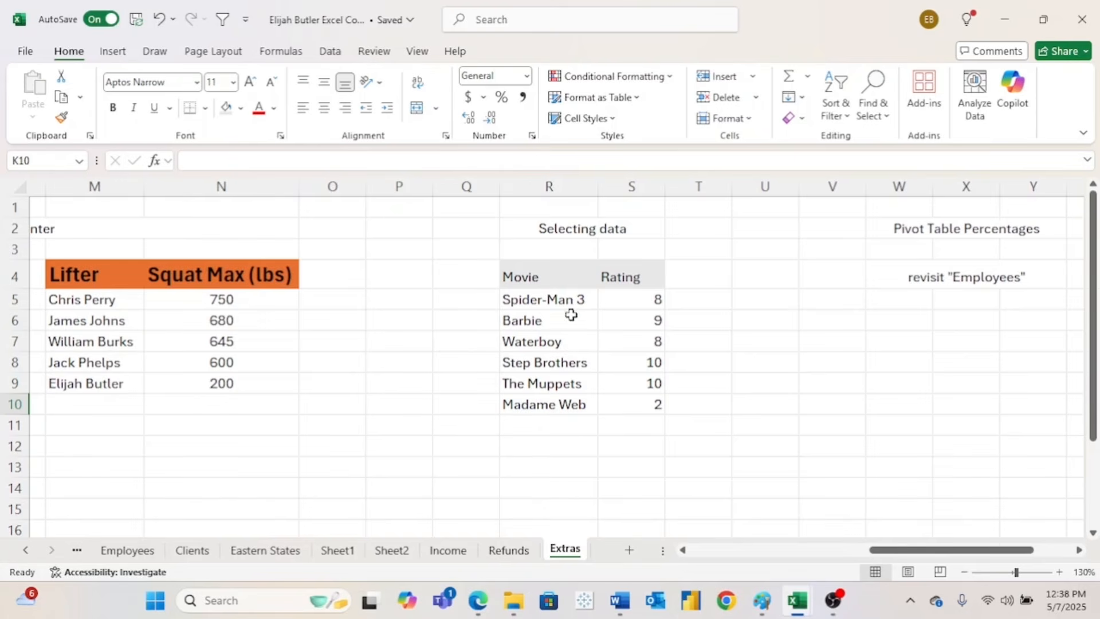
pyautogui.click(549, 278)
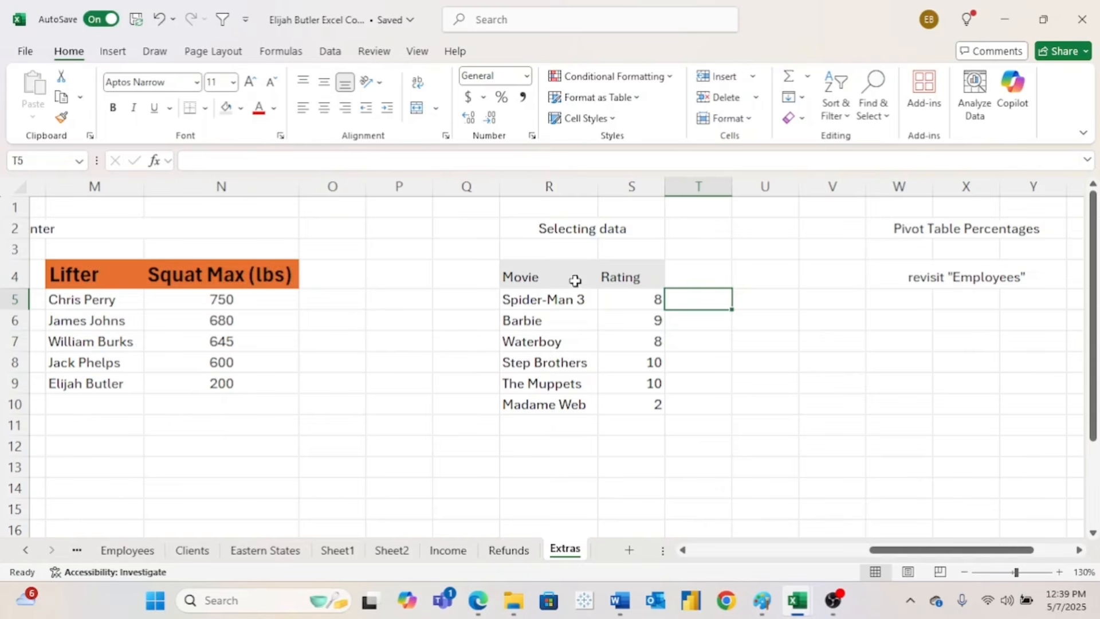
pyautogui.click(550, 324)
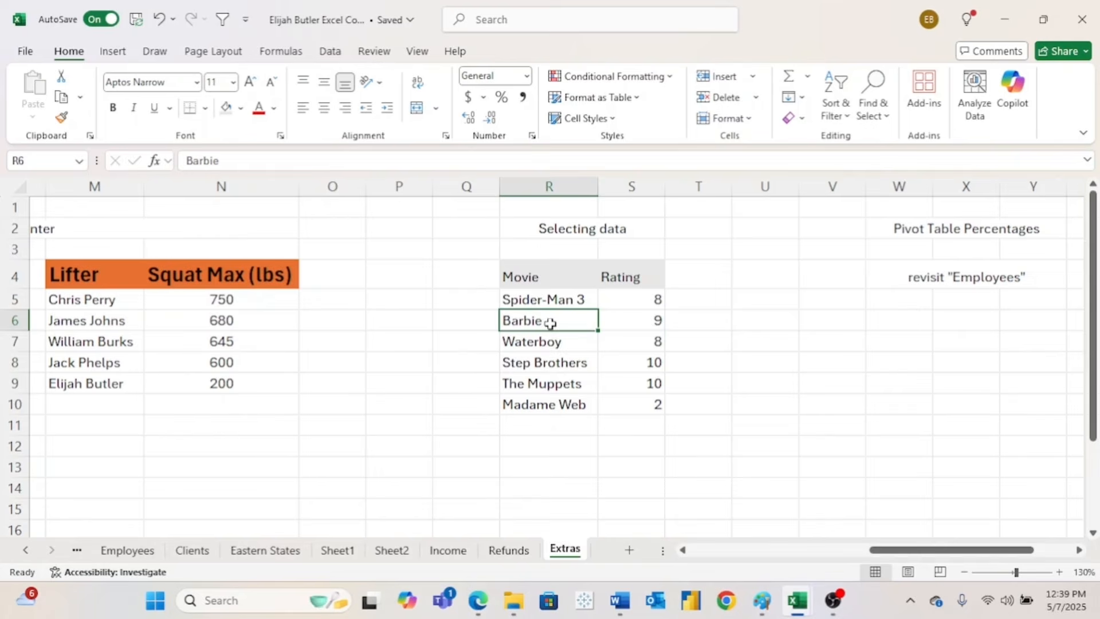
pyautogui.hotkey('ctrl', 'a')
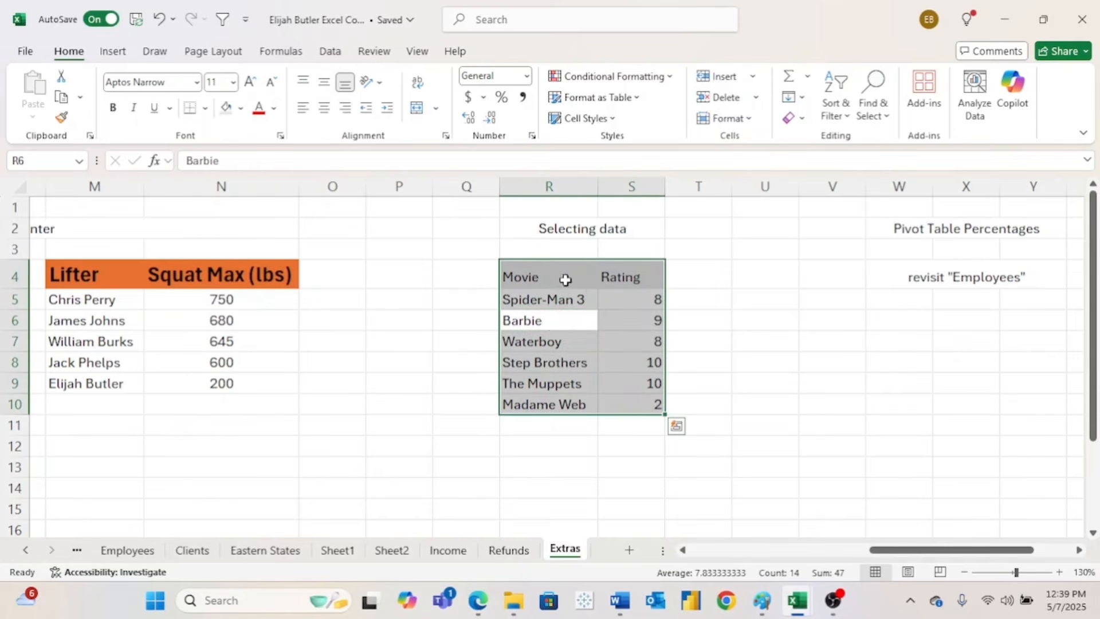
pyautogui.click(714, 312)
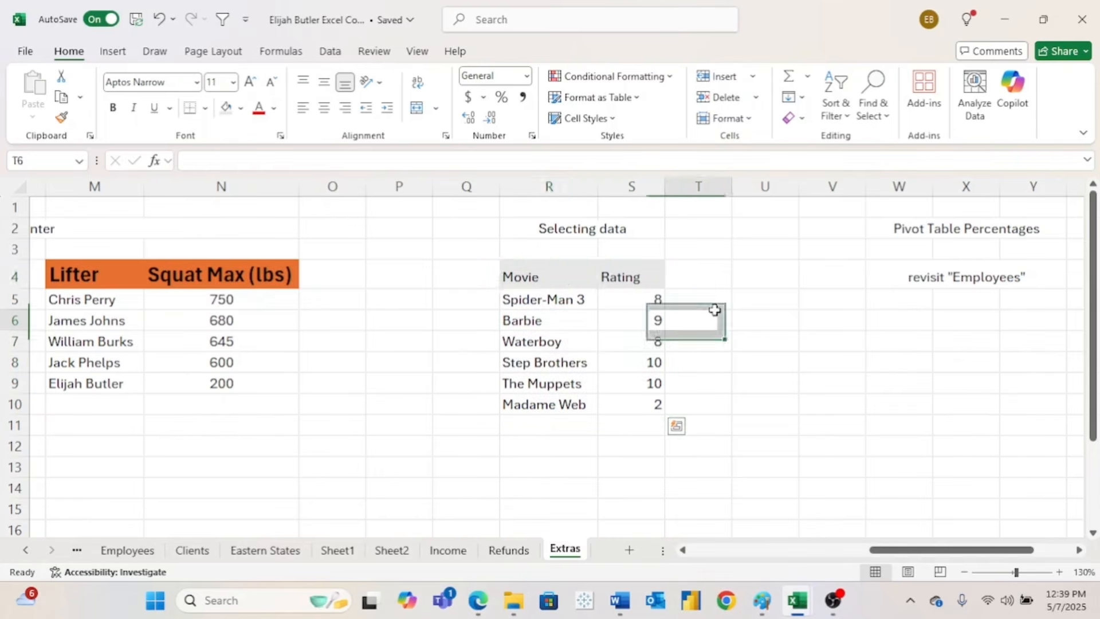
pyautogui.click(586, 285)
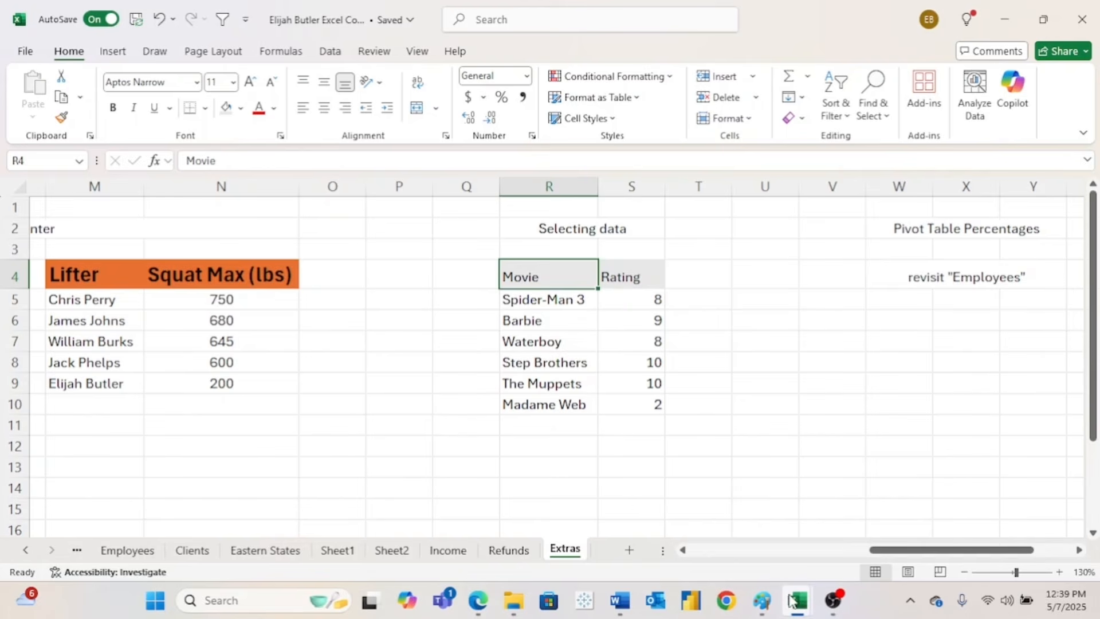
# - In the superstore workbook, select and copy the whole Orders data region, then return to A1
pyautogui.moveTo(791, 599)
pyautogui.click(857, 519)
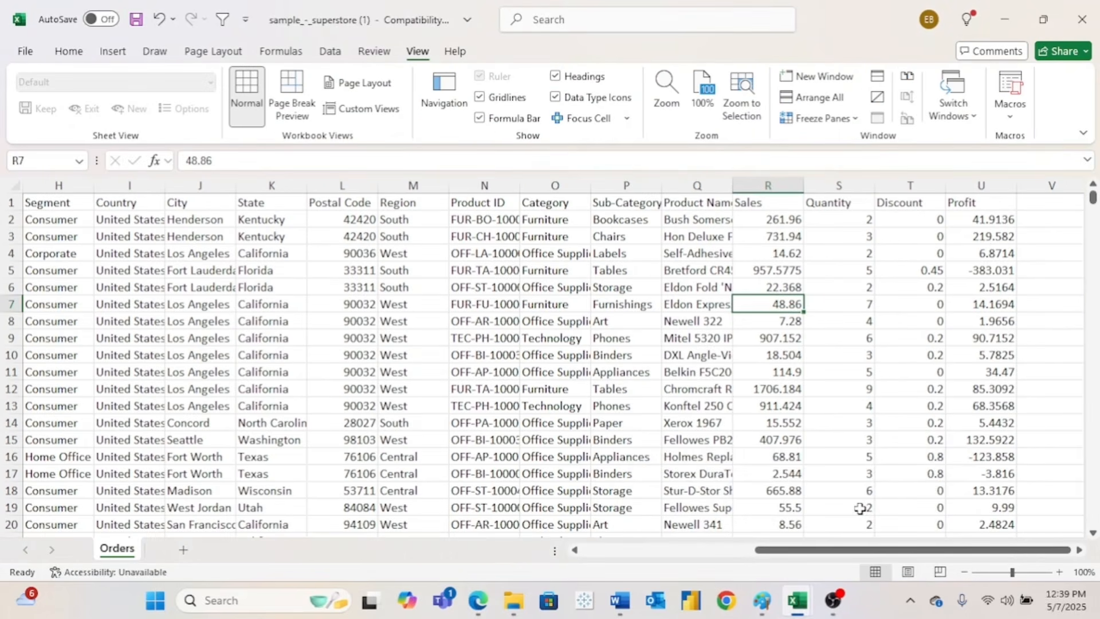
pyautogui.hscroll(-5, 769, 287)
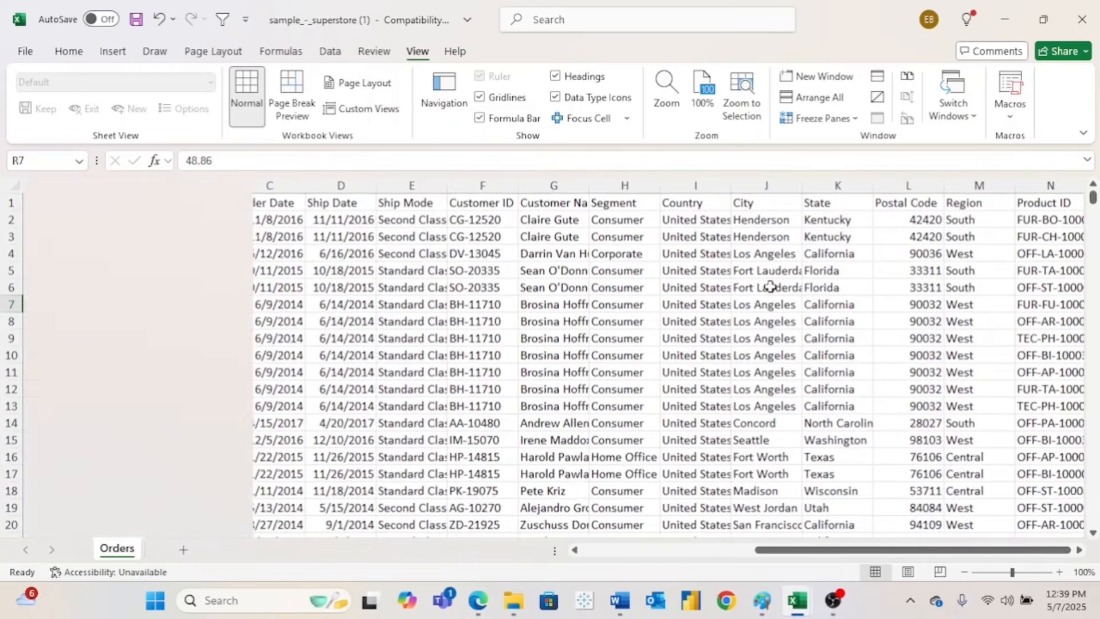
pyautogui.click(75, 185)
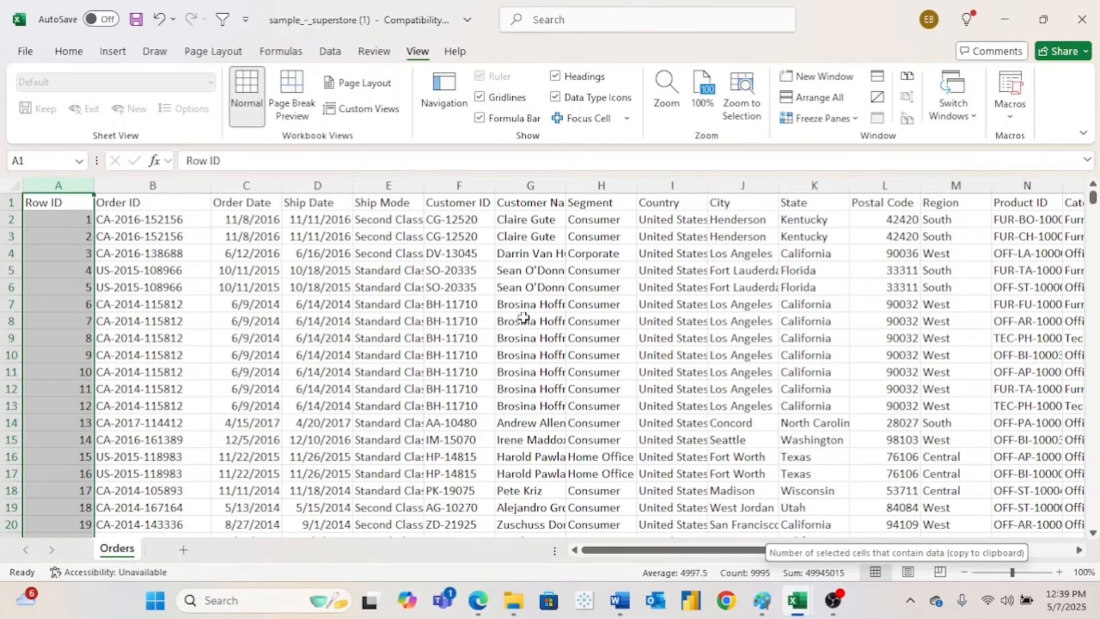
pyautogui.click(141, 211)
pyautogui.moveTo(142, 211); pyautogui.dragTo(160, 615)
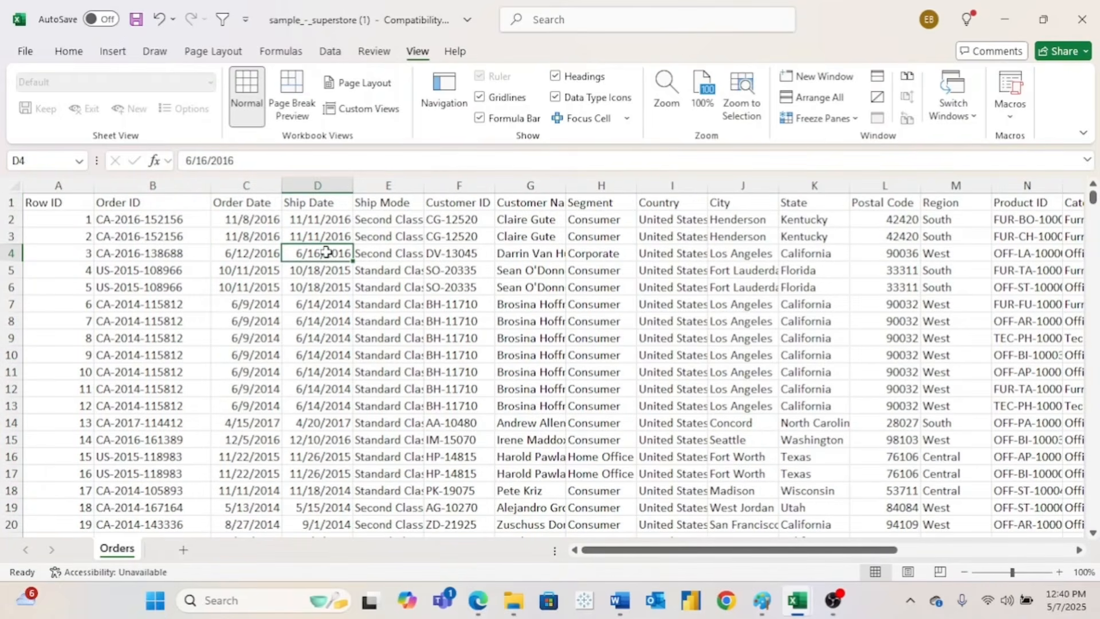
pyautogui.hotkey('ctrl', 'a')
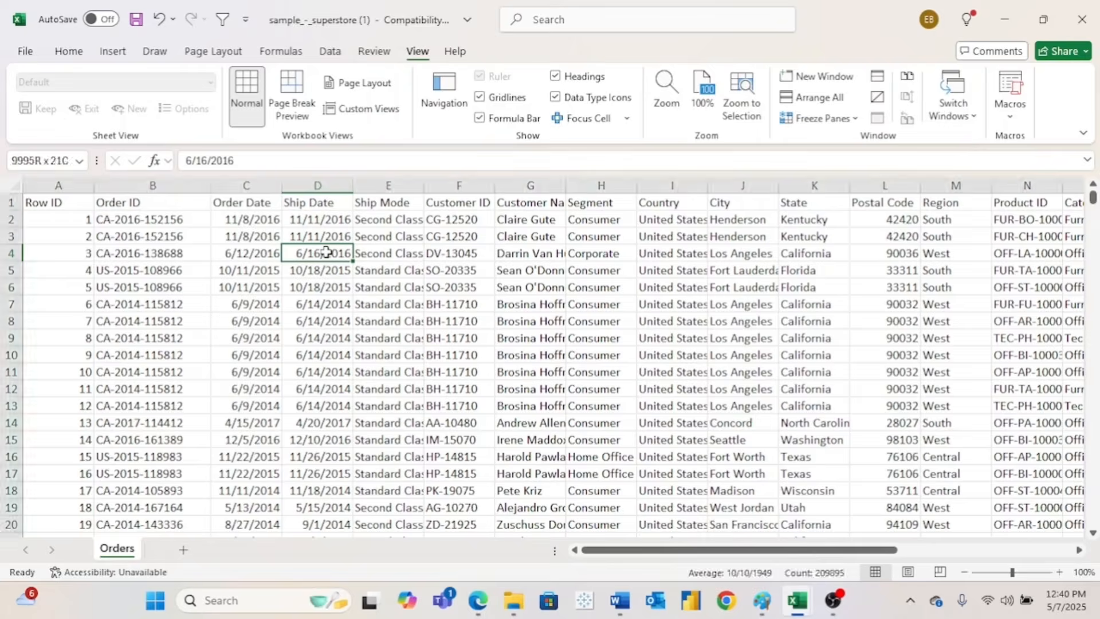
pyautogui.hotkey('ctrl', 'c')
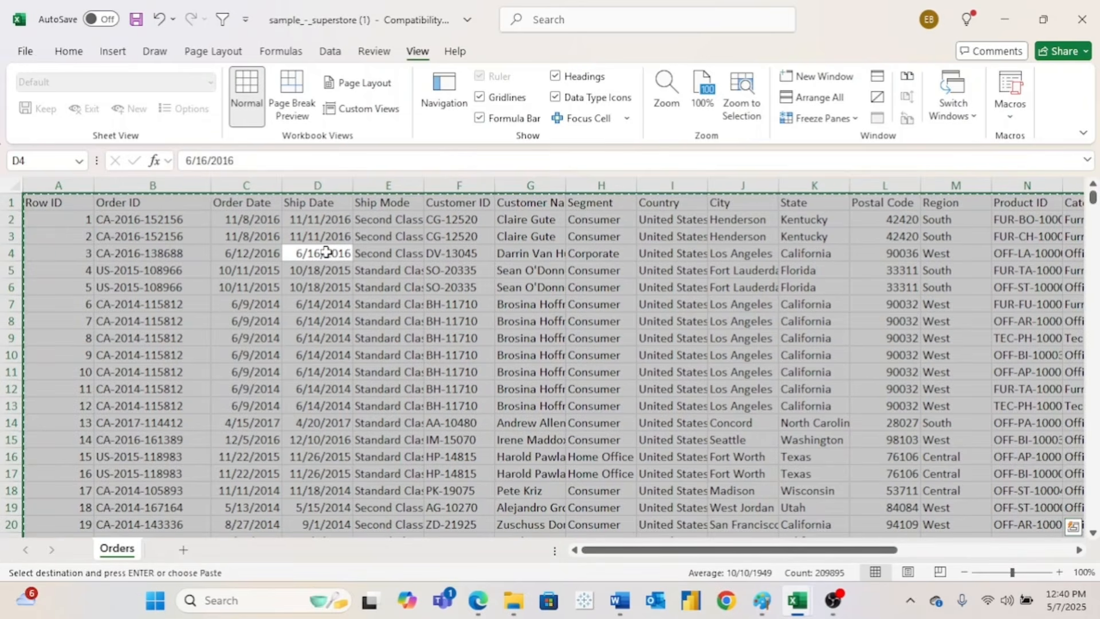
pyautogui.press('Escape')
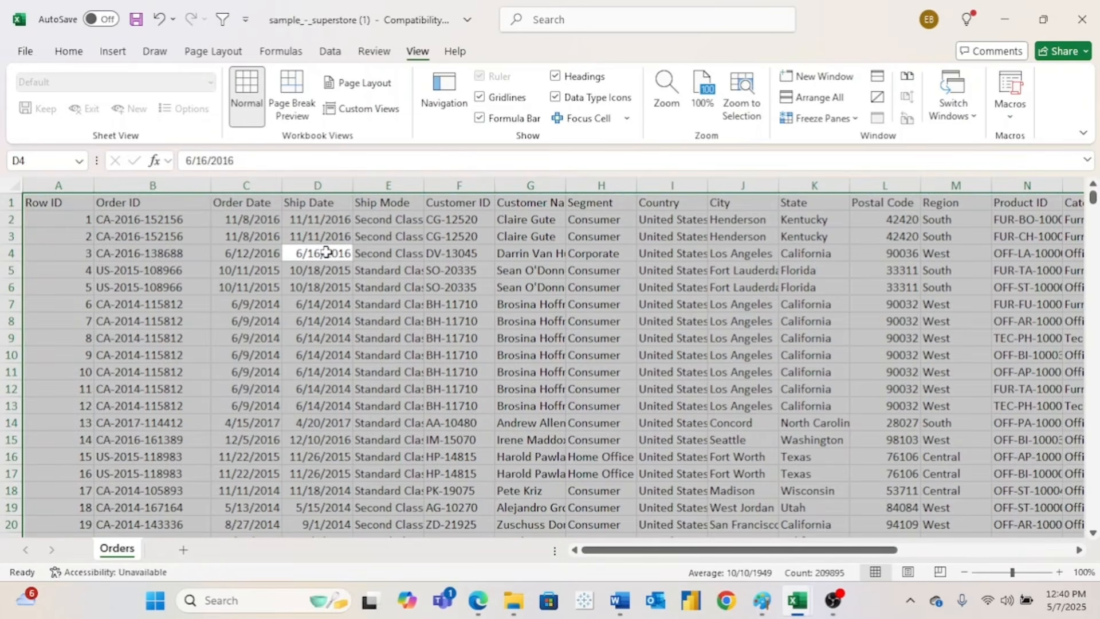
pyautogui.click(55, 203)
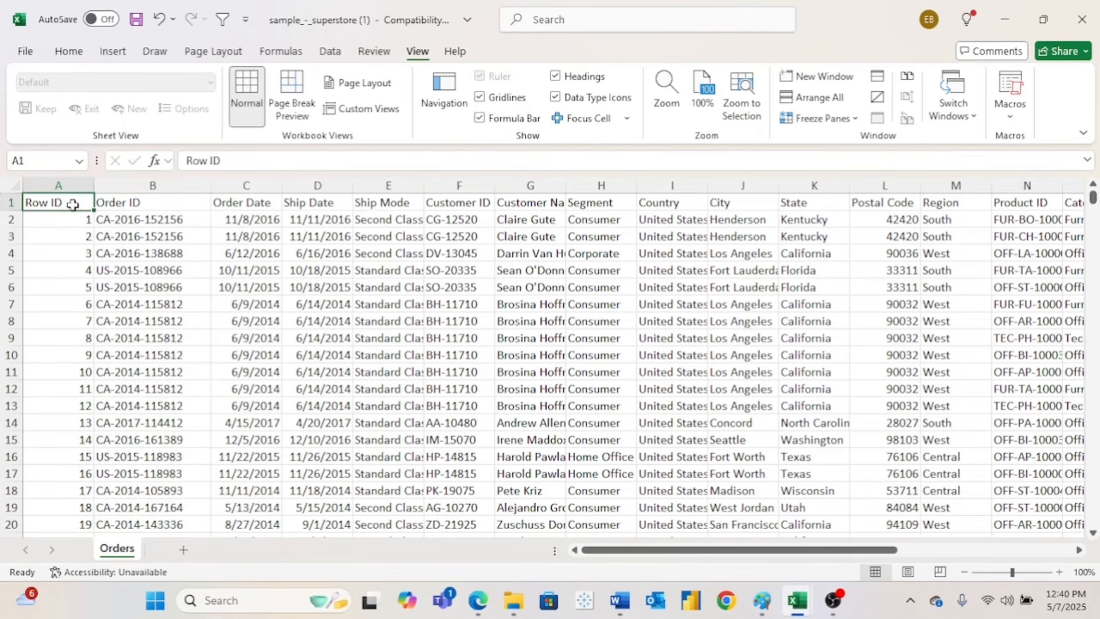
# - Select the Orders header and all data rows with Ctrl+Shift+arrows, copy, then return to A1
pyautogui.hotkey('ctrl', 'shift', 'Right')
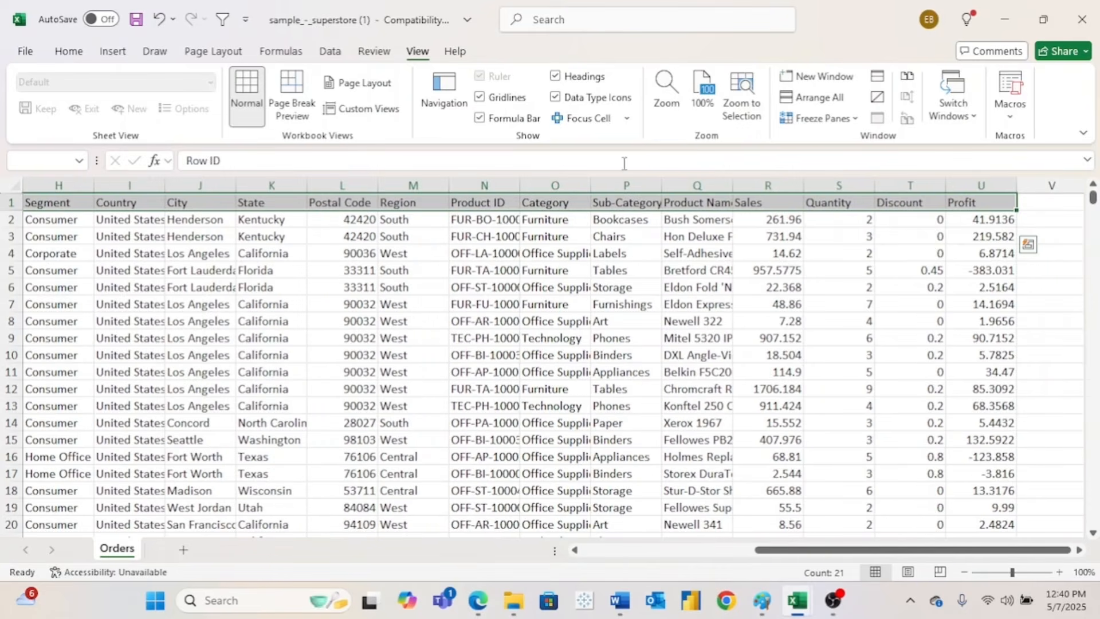
pyautogui.press('Down')
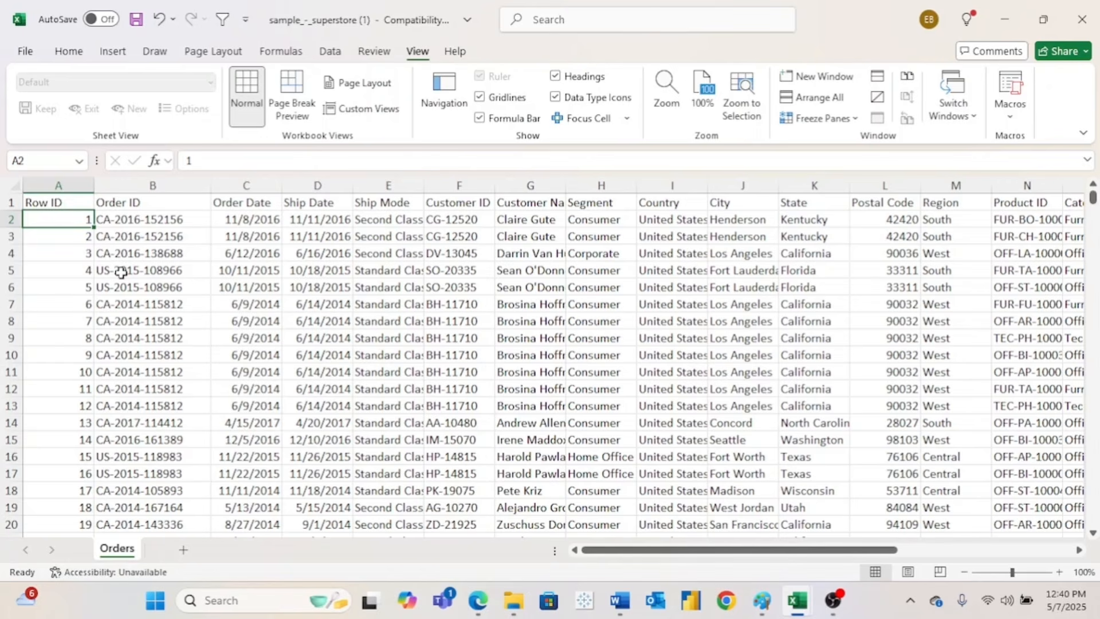
pyautogui.hotkey('ctrl', 'shift', 'Right')
pyautogui.hotkey('ctrl', 'shift', 'Down')
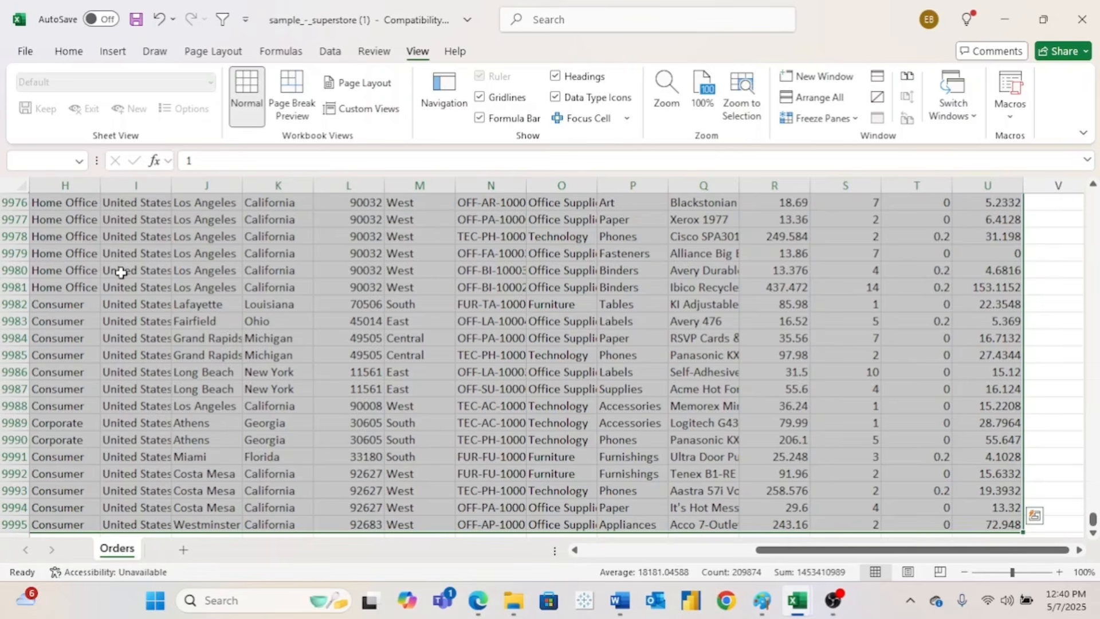
pyautogui.hotkey('ctrl', 'c')
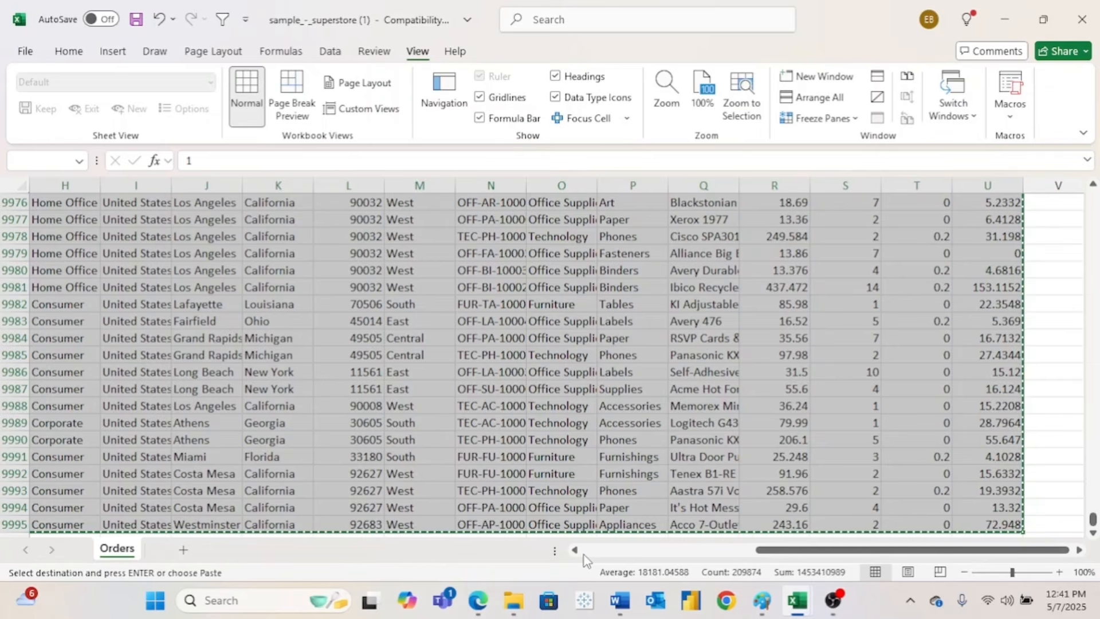
pyautogui.press('Escape')
pyautogui.hotkey('ctrl', 'Home')
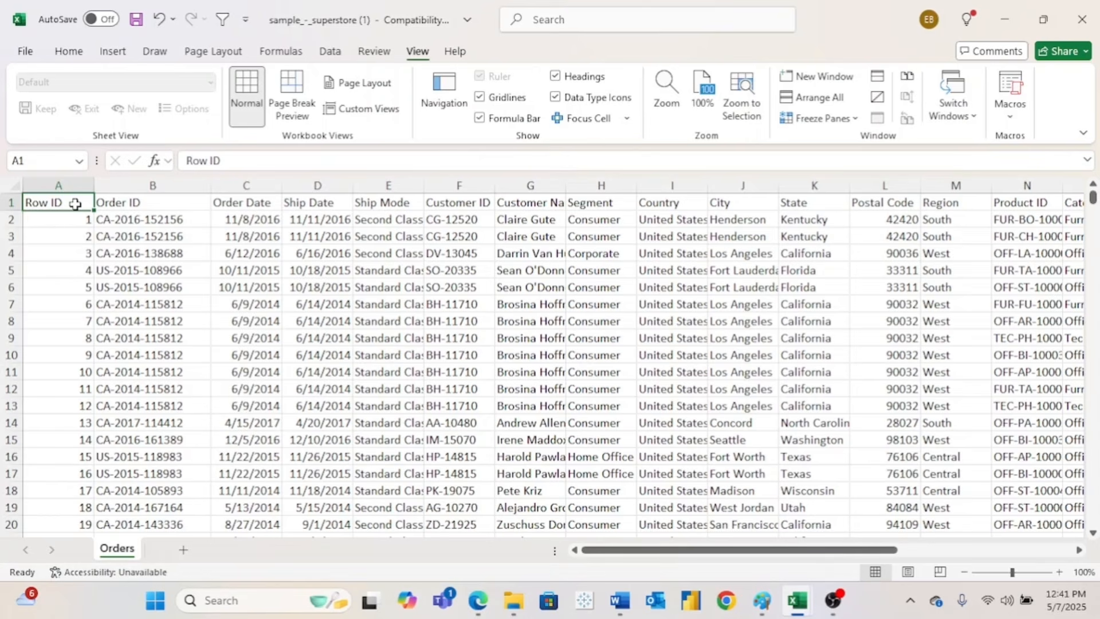
pyautogui.hotkey('ctrl', 'shift', 'Down')
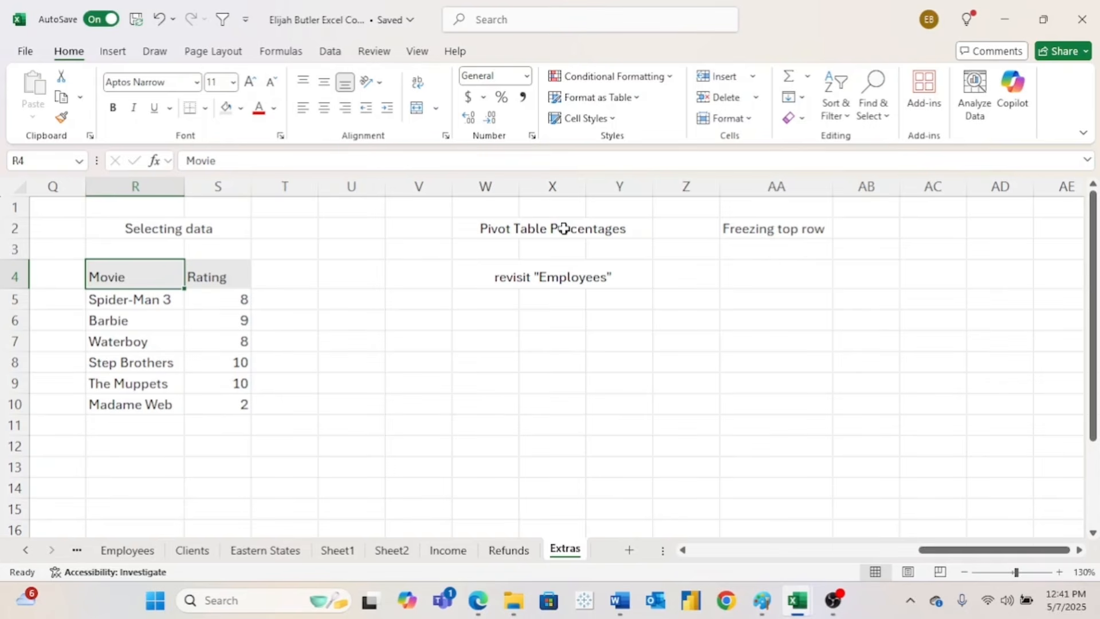
# - Select the employee table B2:H13, headers included, on the Employees sheet
pyautogui.moveTo(563, 228); pyautogui.dragTo(566, 272)
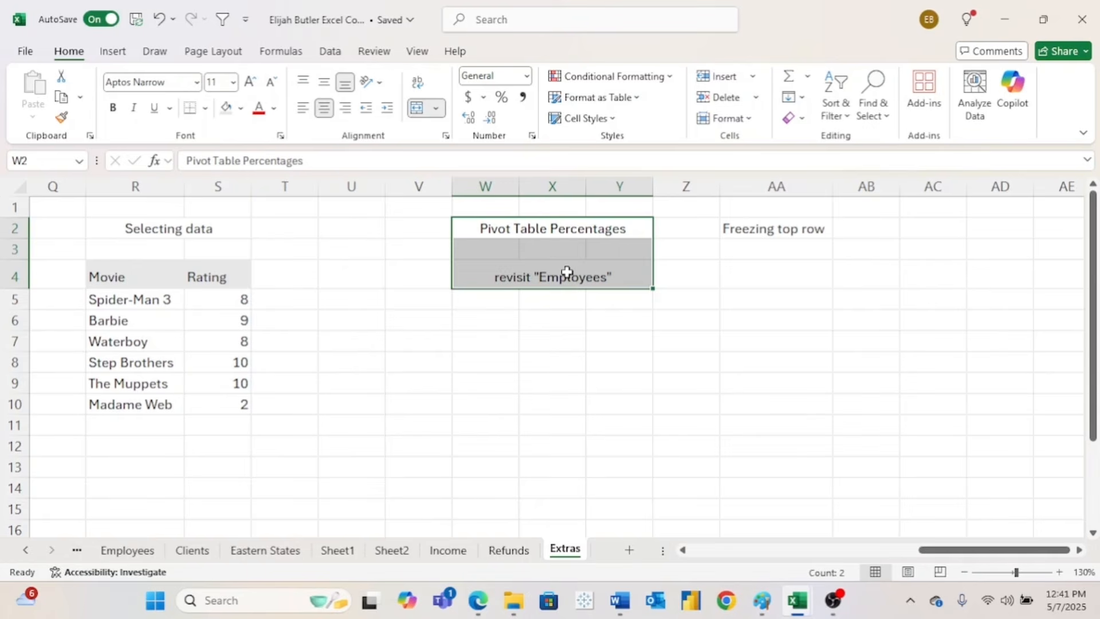
pyautogui.click(551, 310)
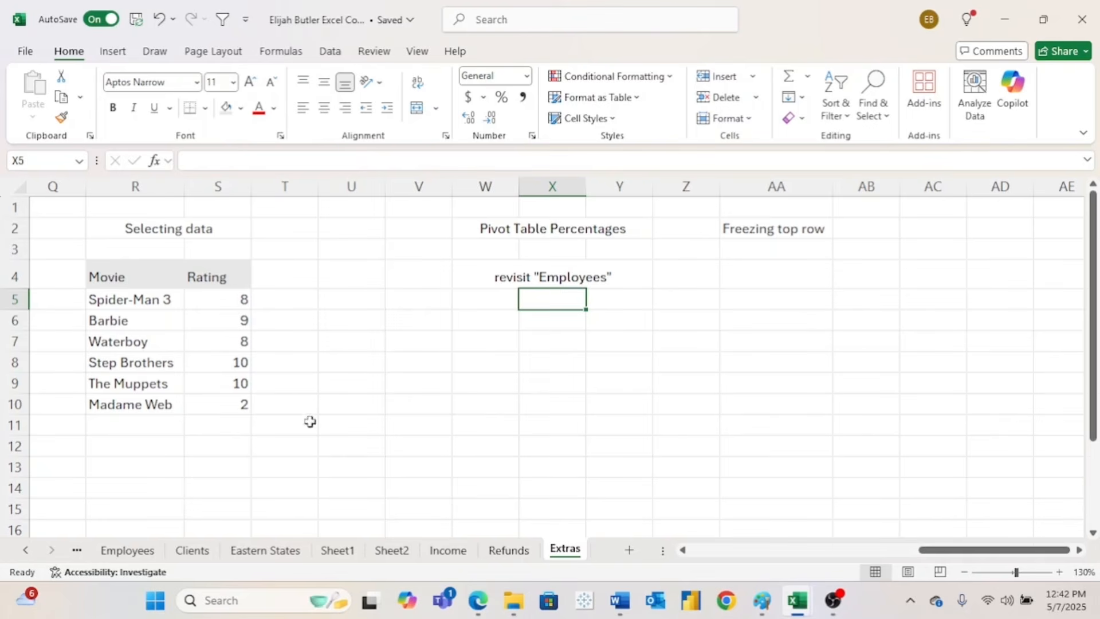
pyautogui.click(128, 551)
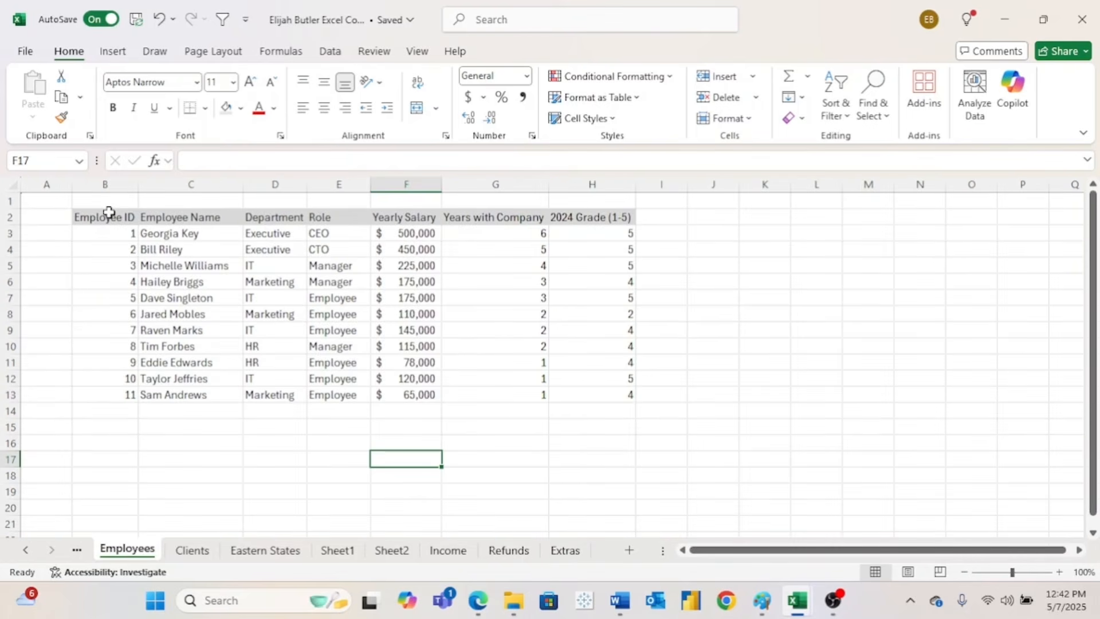
pyautogui.click(108, 212)
pyautogui.moveTo(109, 213); pyautogui.dragTo(587, 393)
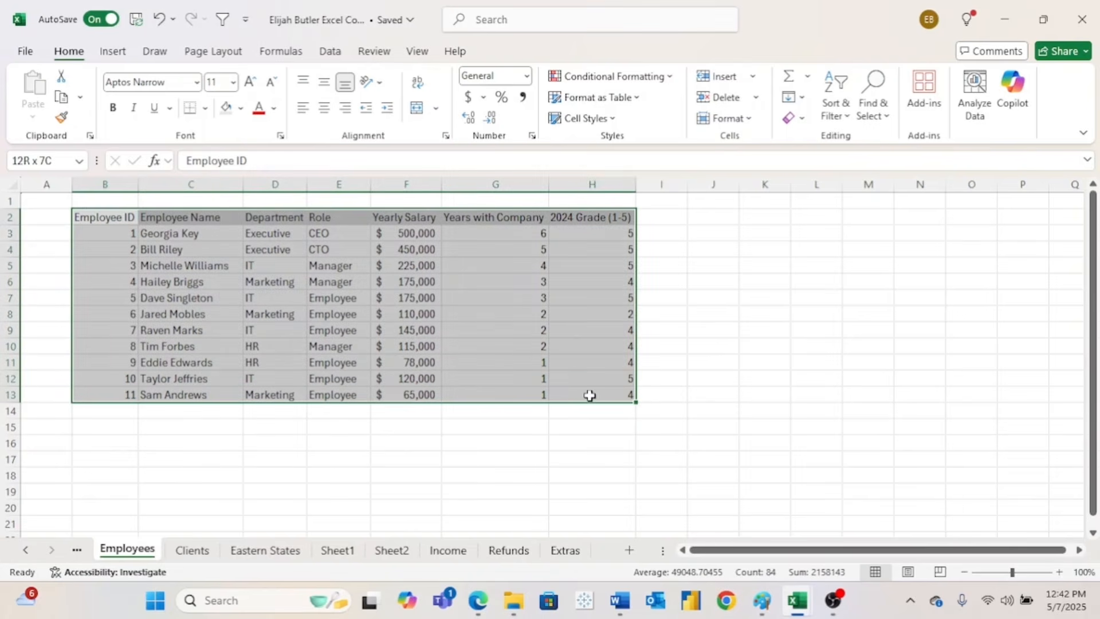
pyautogui.click(112, 51)
# - Insert a PivotTable on a new sheet with Department as rows and Sum of Yearly Salary as values
pyautogui.click(44, 87)
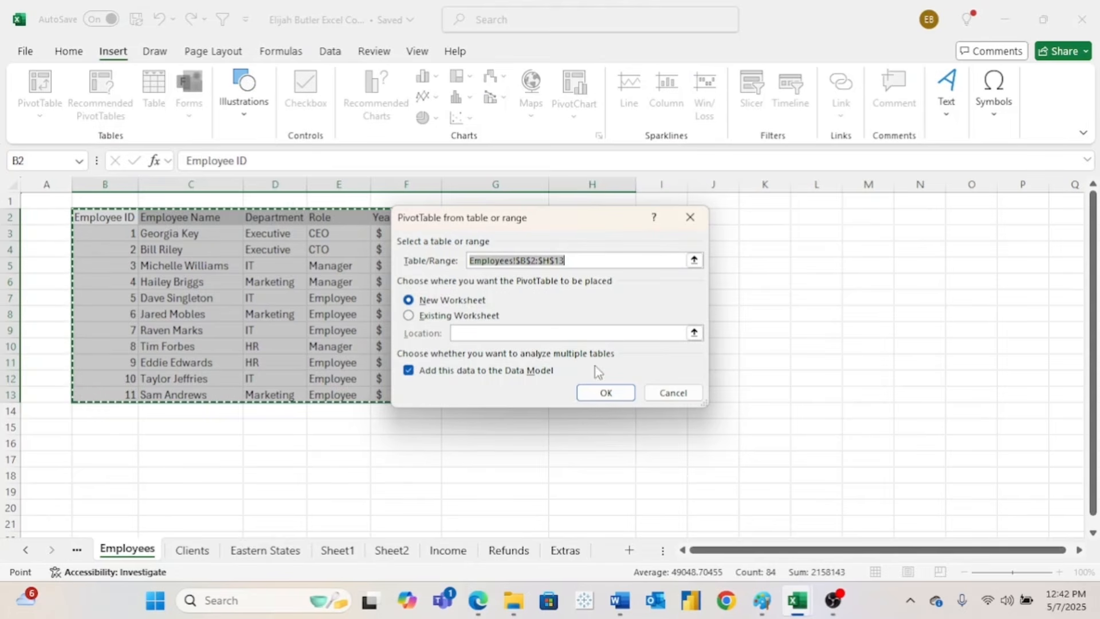
pyautogui.click(618, 393)
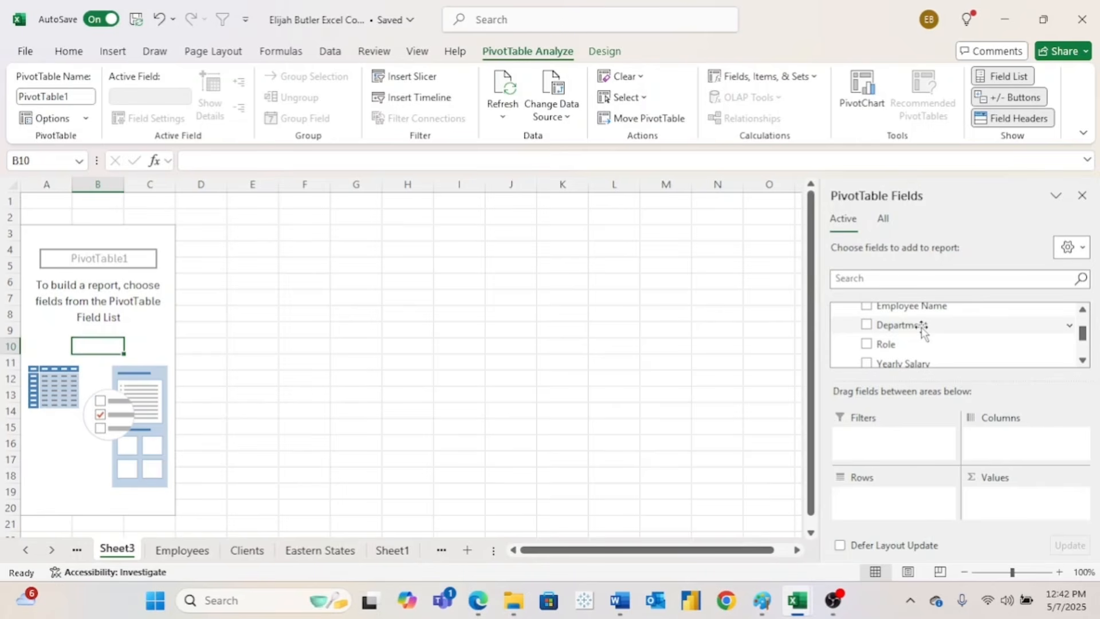
pyautogui.moveTo(923, 331); pyautogui.dragTo(899, 505)
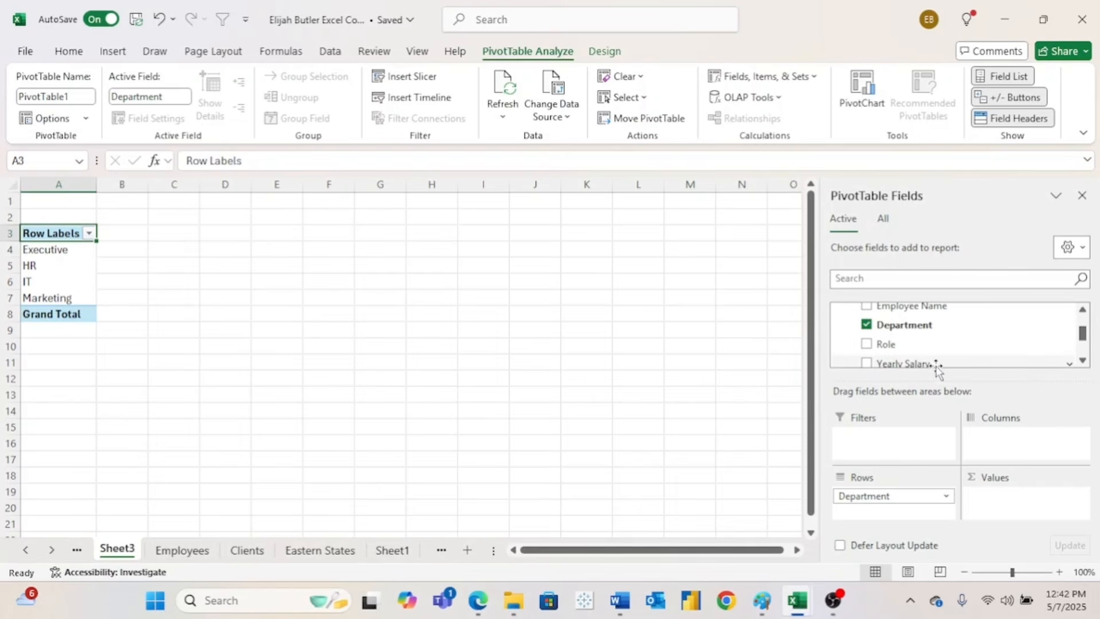
pyautogui.moveTo(926, 363); pyautogui.dragTo(1020, 493)
pyautogui.click(201, 233)
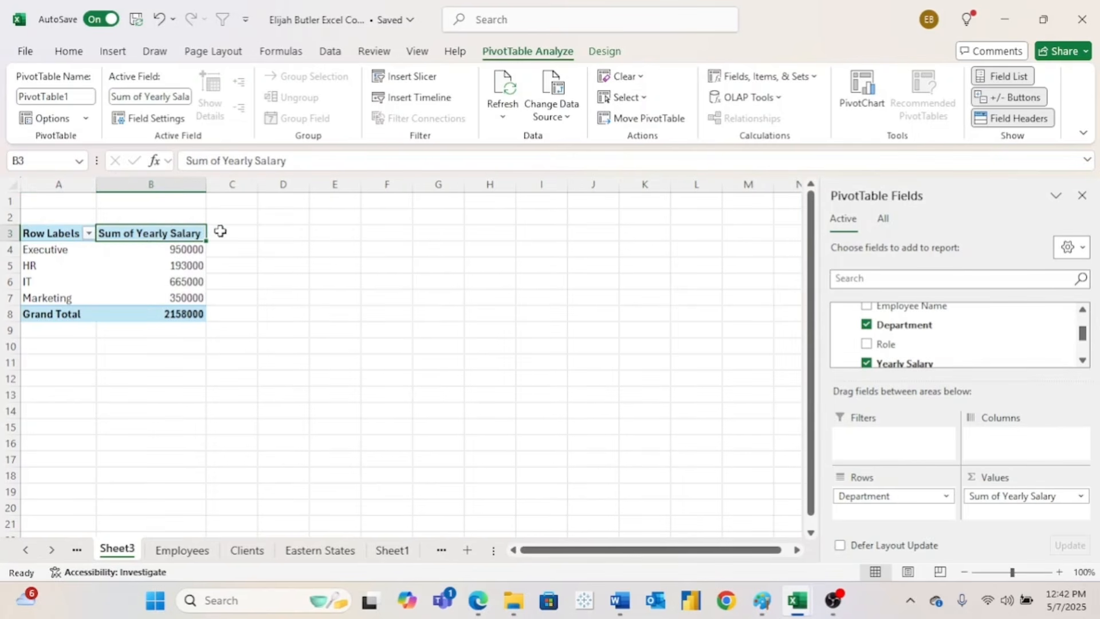
pyautogui.click(153, 247)
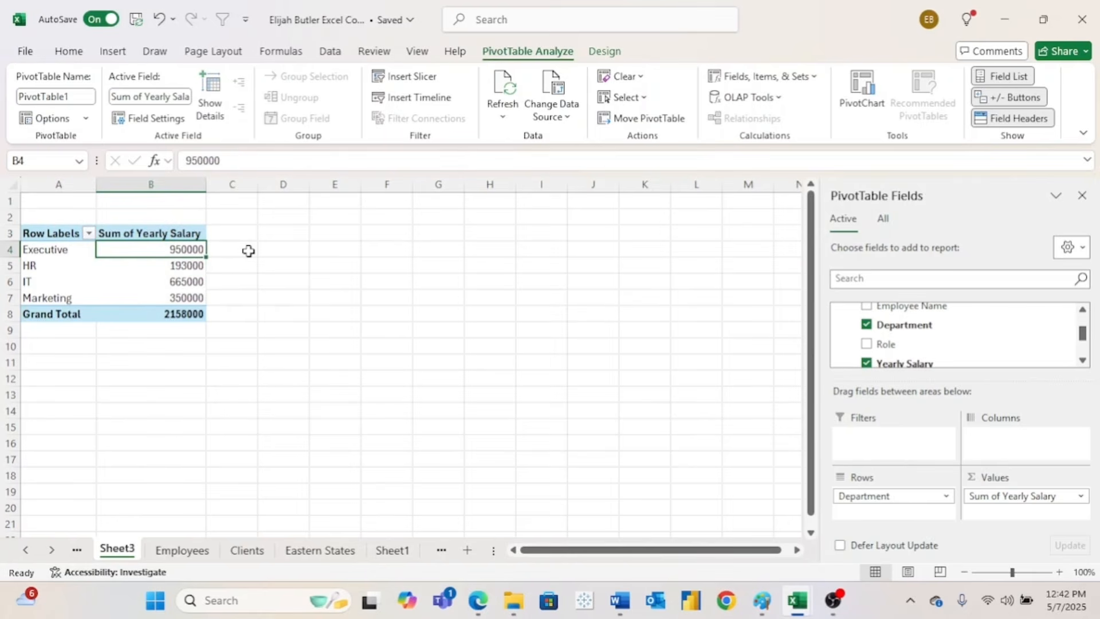
pyautogui.click(200, 267)
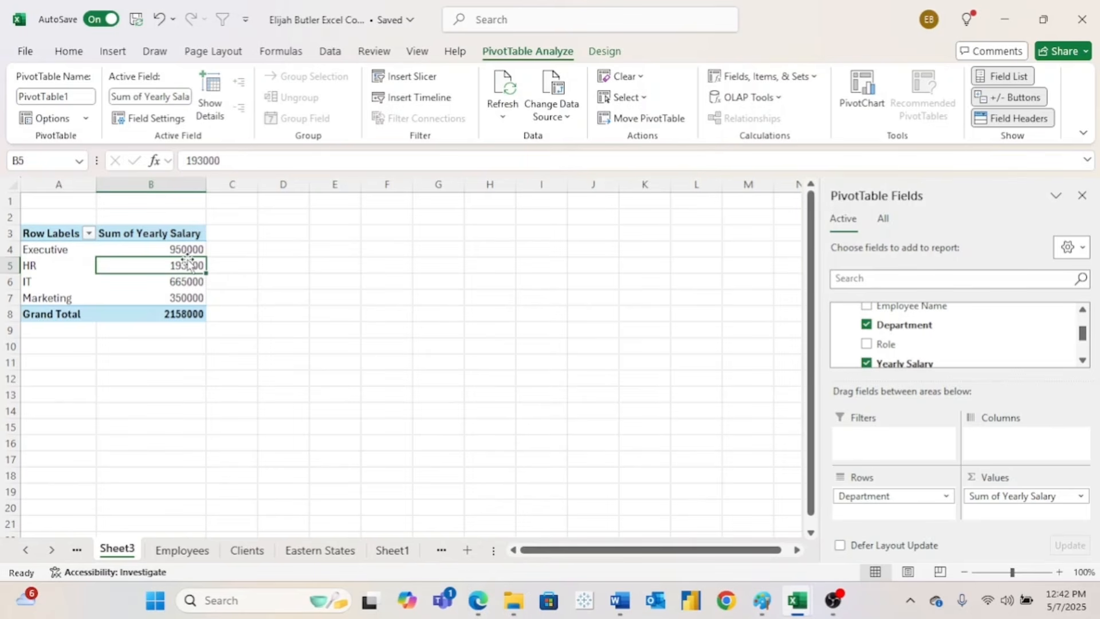
pyautogui.click(154, 249)
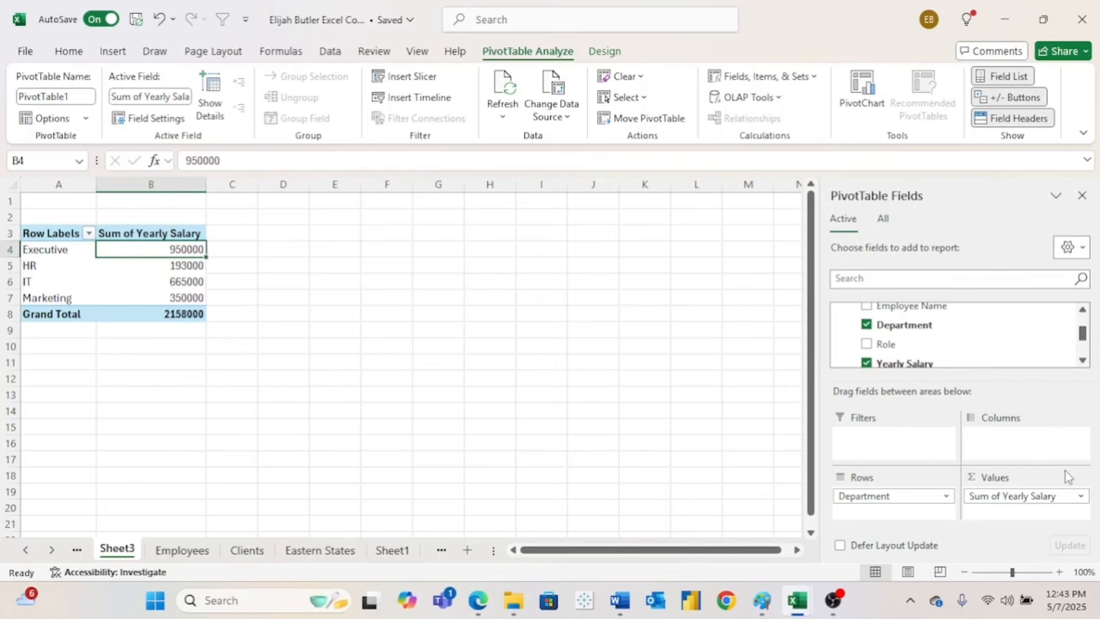
# - Set Sum of Yearly Salary to show values as % of Grand Total in Value Field Settings
pyautogui.click(1082, 498)
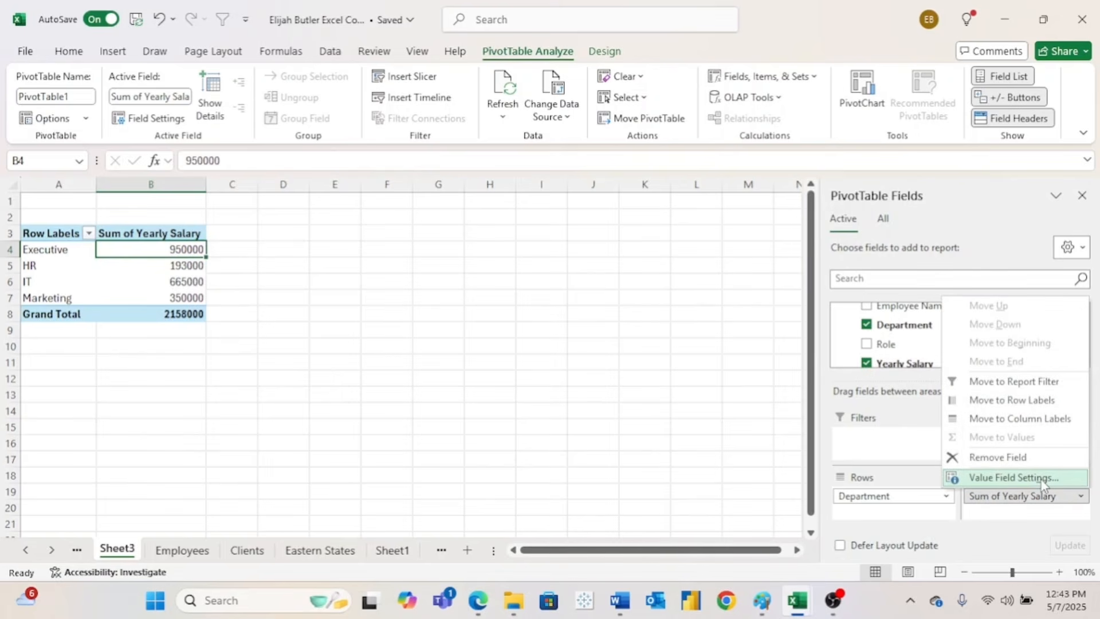
pyautogui.click(1013, 478)
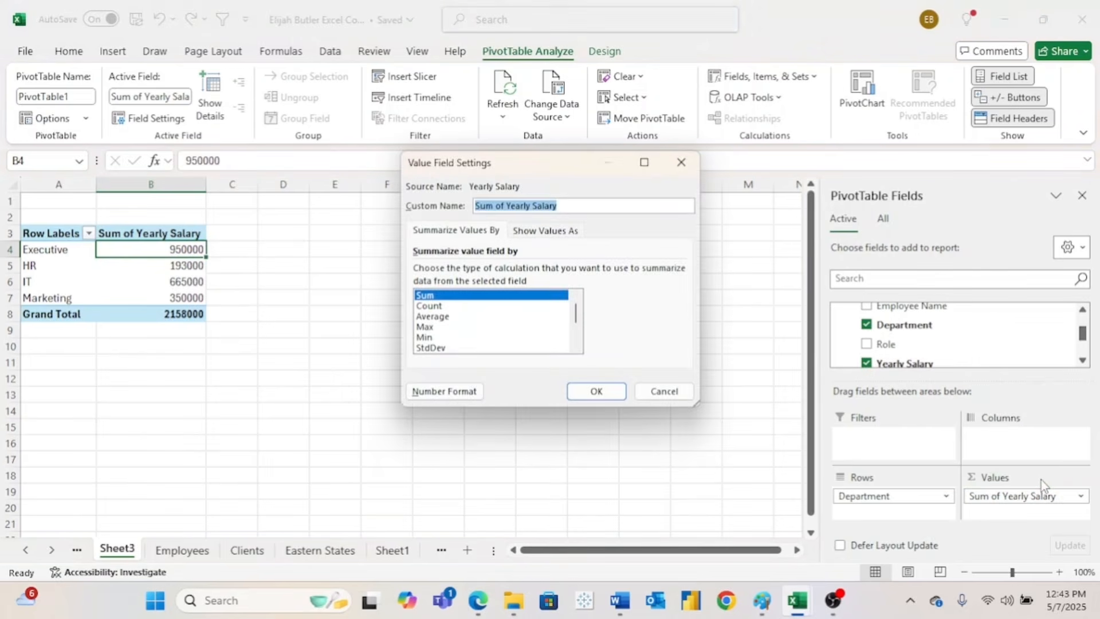
pyautogui.click(572, 231)
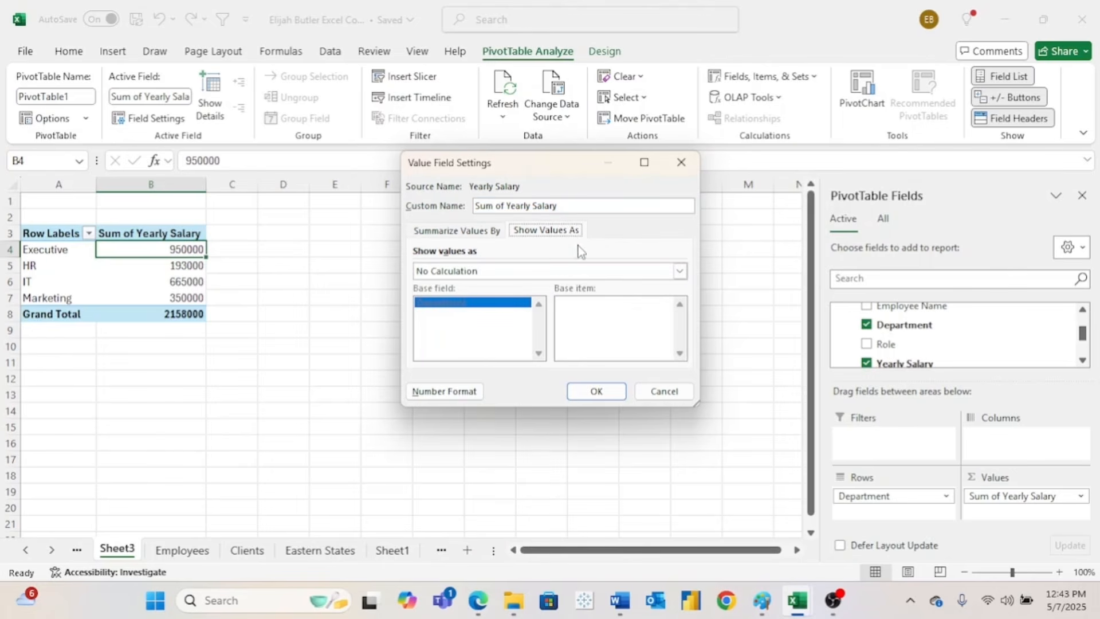
pyautogui.click(575, 272)
pyautogui.click(570, 274)
pyautogui.click(570, 272)
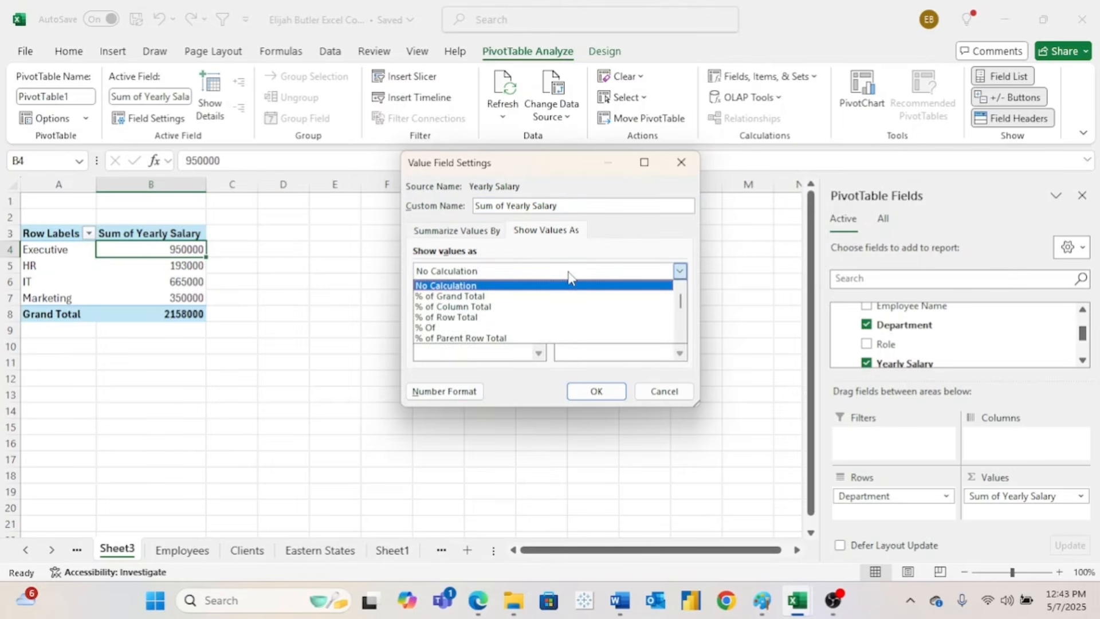
pyautogui.click(543, 296)
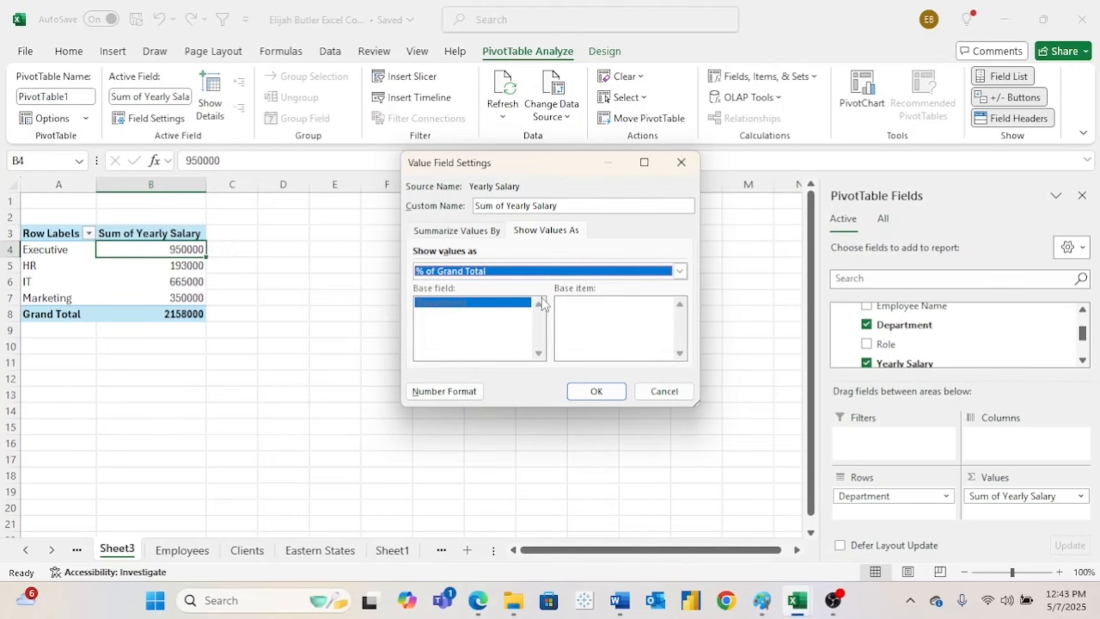
pyautogui.click(596, 391)
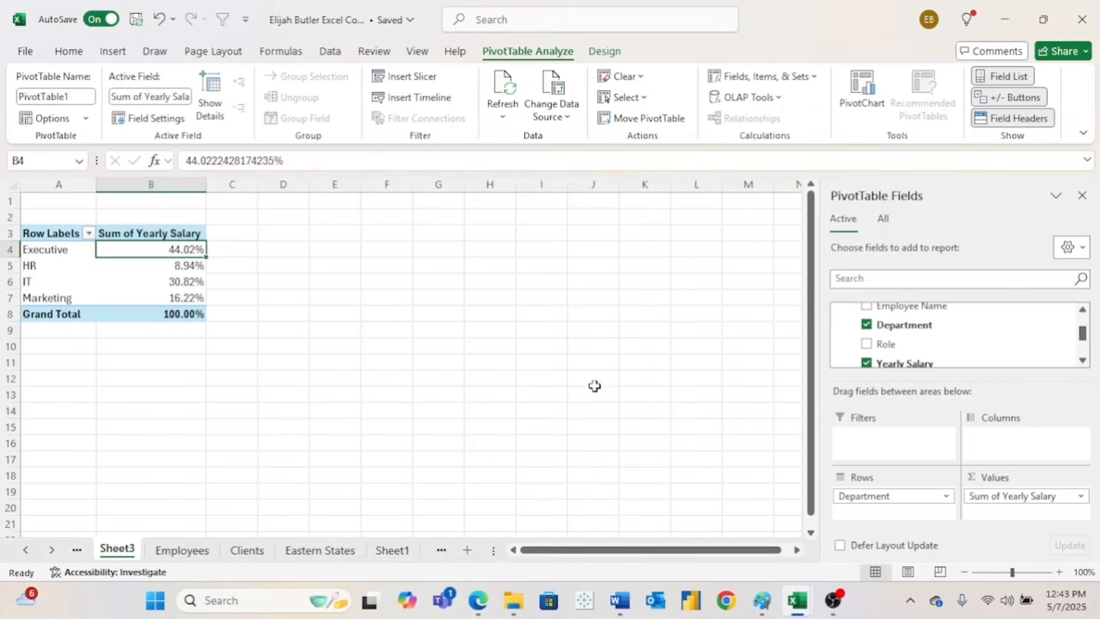
pyautogui.click(214, 252)
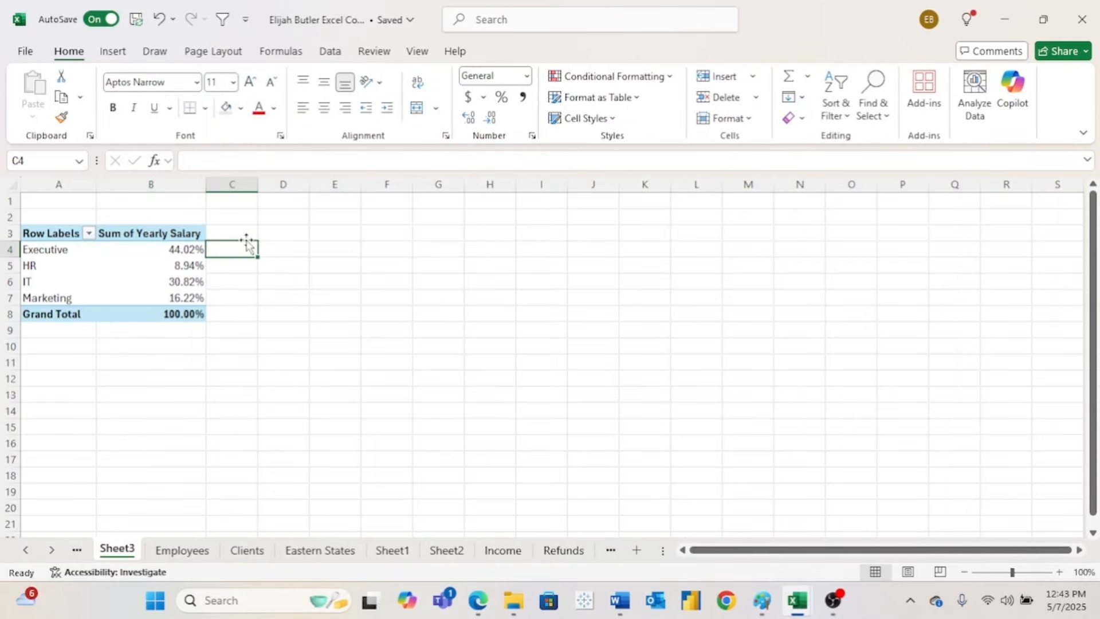
# - Add Yearly Salary to Values again and rename that header to 'Yearly Salary (sum)'
pyautogui.click(172, 264)
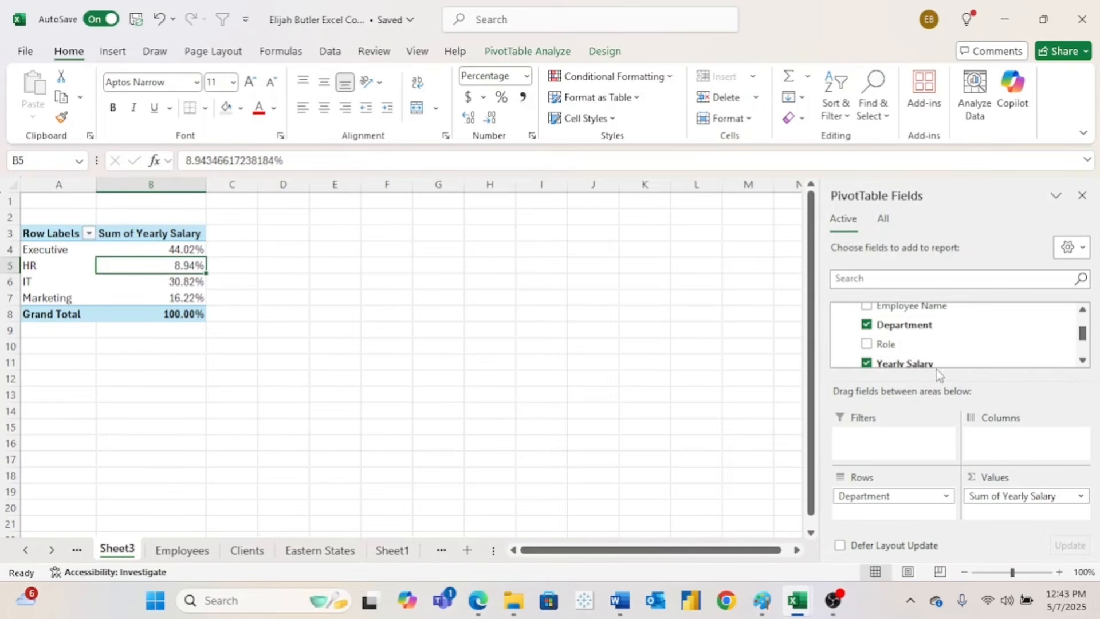
pyautogui.moveTo(937, 368); pyautogui.dragTo(1014, 496)
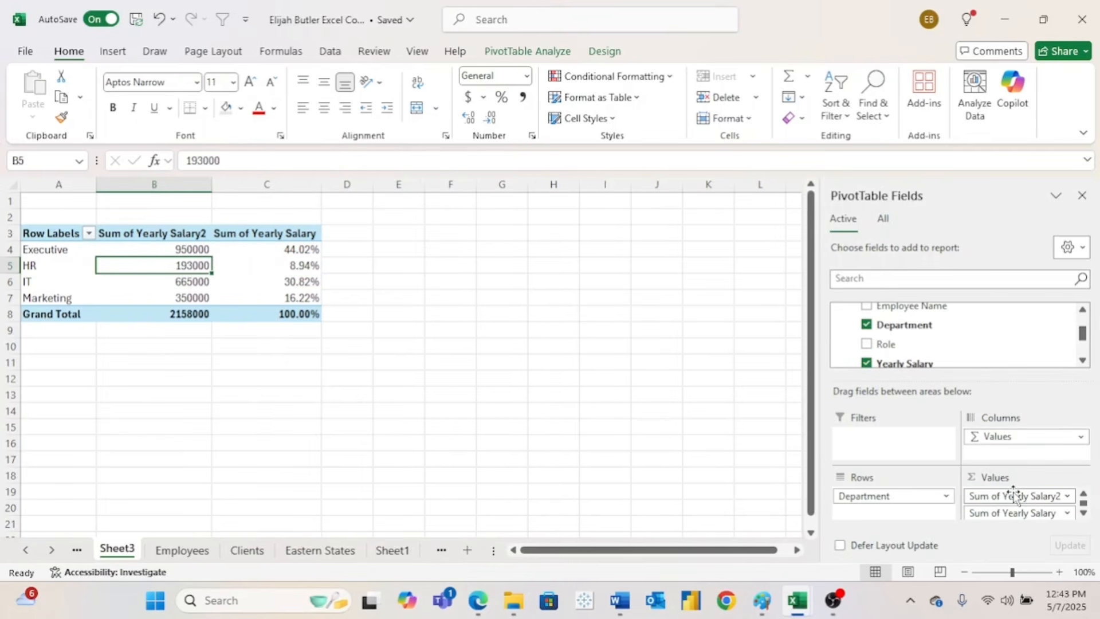
pyautogui.click(185, 231)
pyautogui.write('Ye')
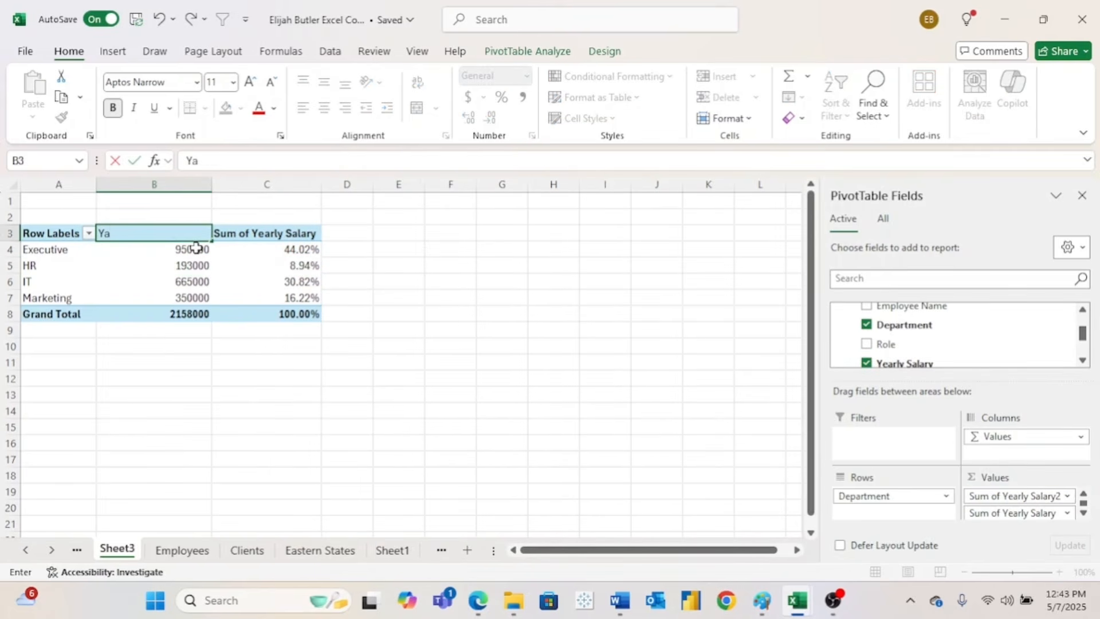
pyautogui.write('a')
pyautogui.press('BackSpace')
pyautogui.write('early Salary (sum')
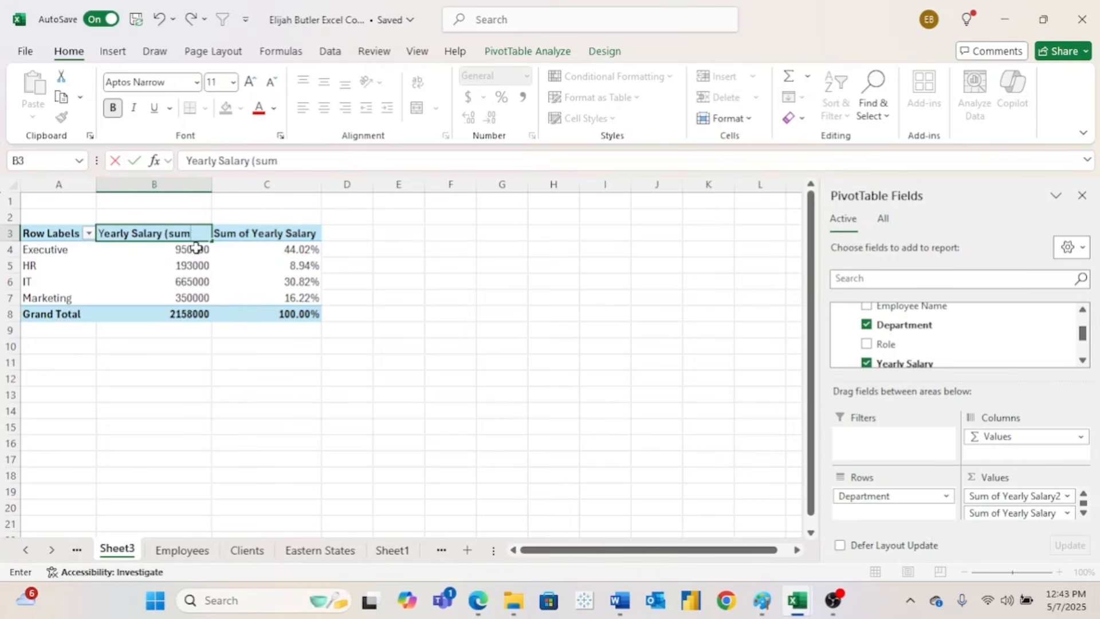
pyautogui.click(300, 235)
# - Rename the percentage column's header to '%'
pyautogui.moveTo(286, 161); pyautogui.dragTo(187, 161)
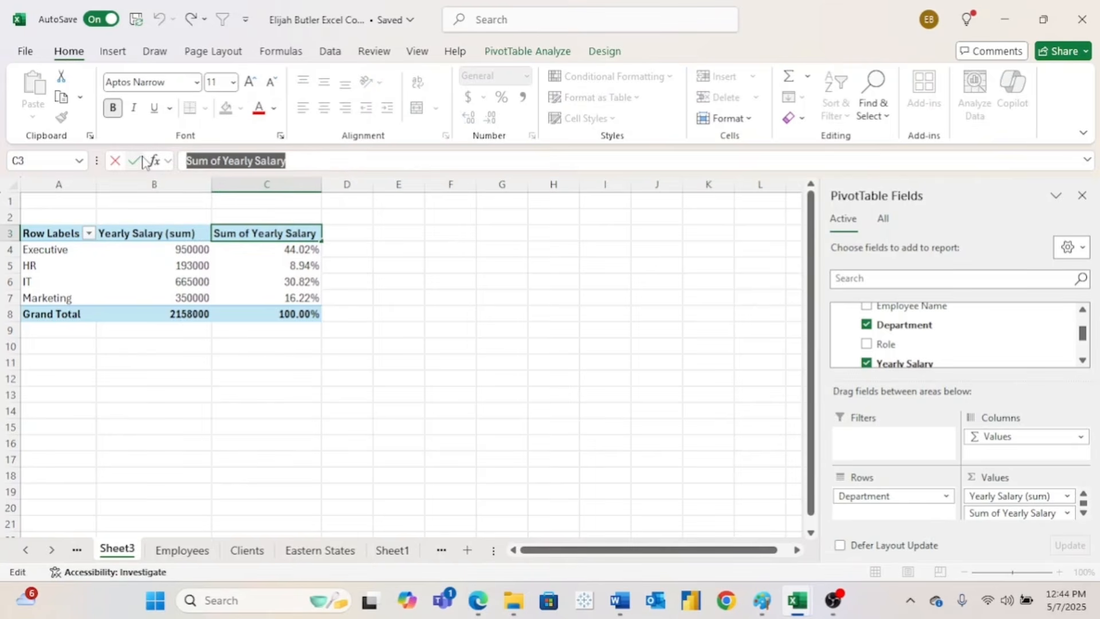
pyautogui.write('%')
pyautogui.click(341, 266)
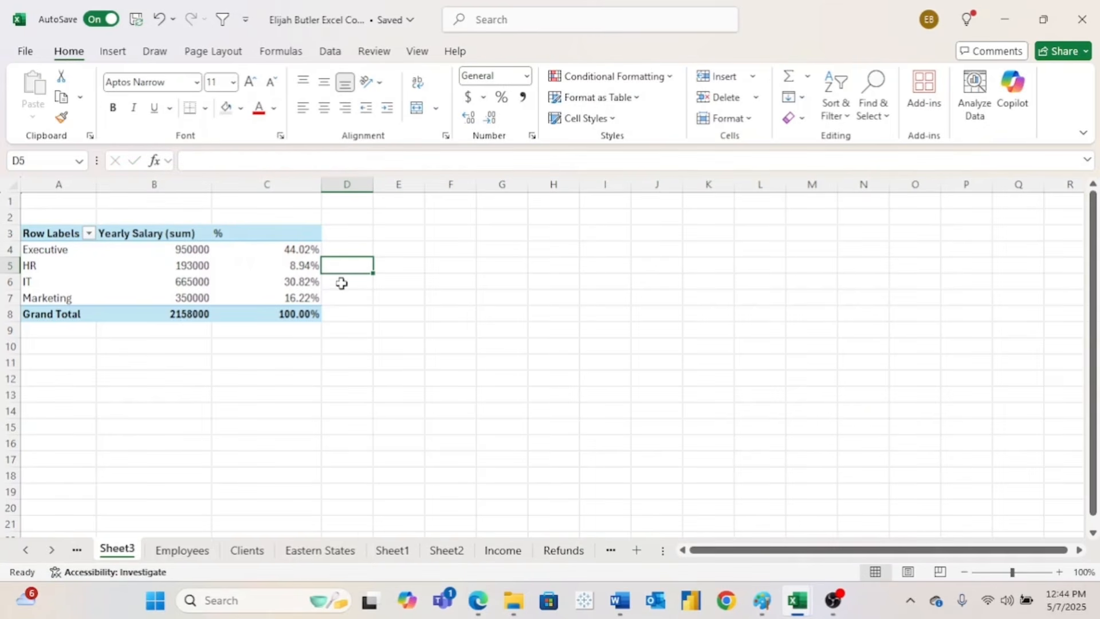
pyautogui.click(175, 280)
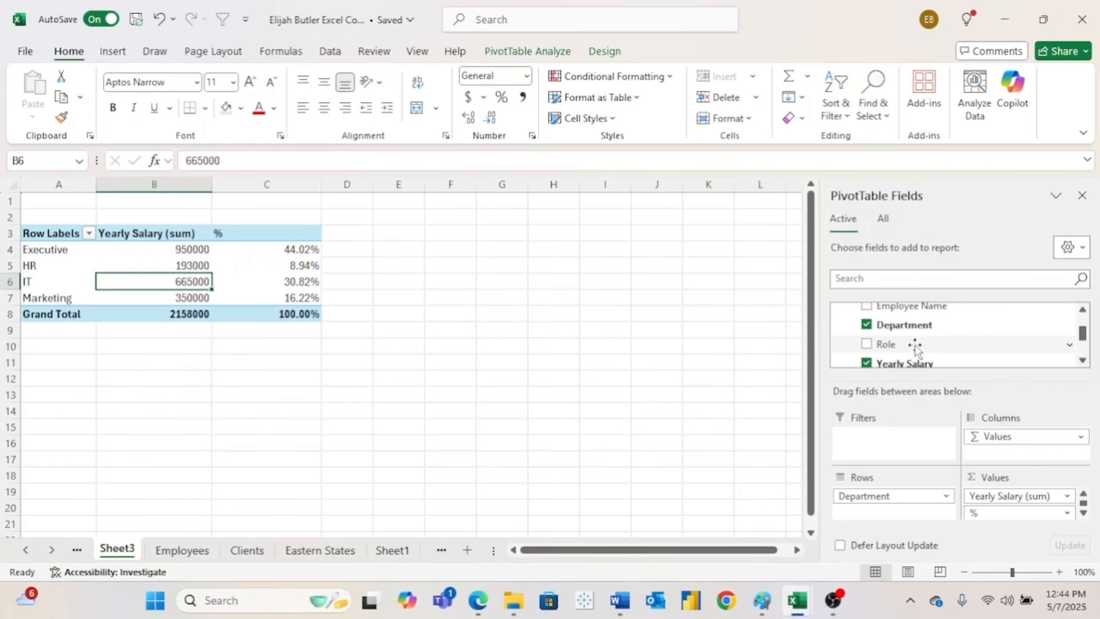
# - Rebuild the pivot: remove old salary and % values, nest employees under departments, re-add Yearly Salary
pyautogui.scroll(-1, 994, 347)
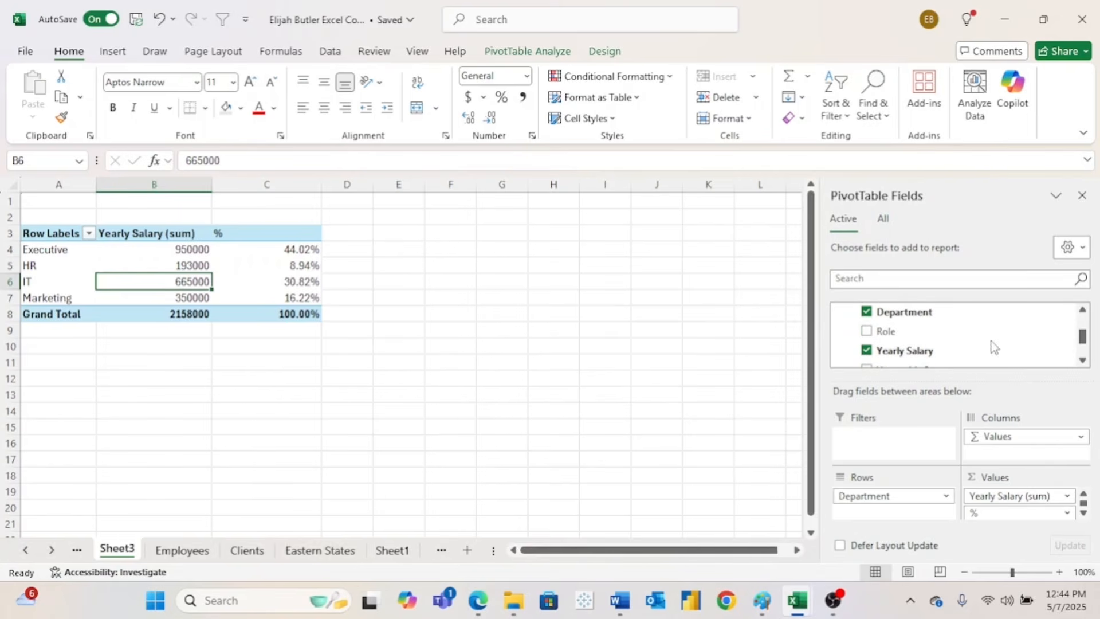
pyautogui.moveTo(1009, 497); pyautogui.dragTo(992, 342)
pyautogui.moveTo(1009, 497); pyautogui.dragTo(929, 309)
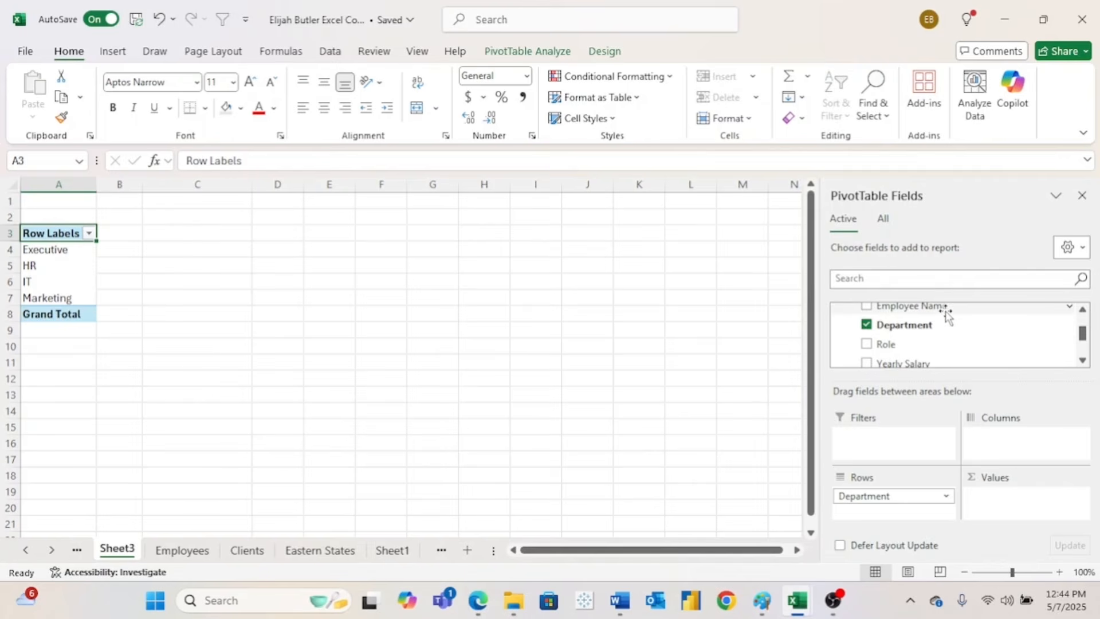
pyautogui.moveTo(928, 307); pyautogui.dragTo(912, 505)
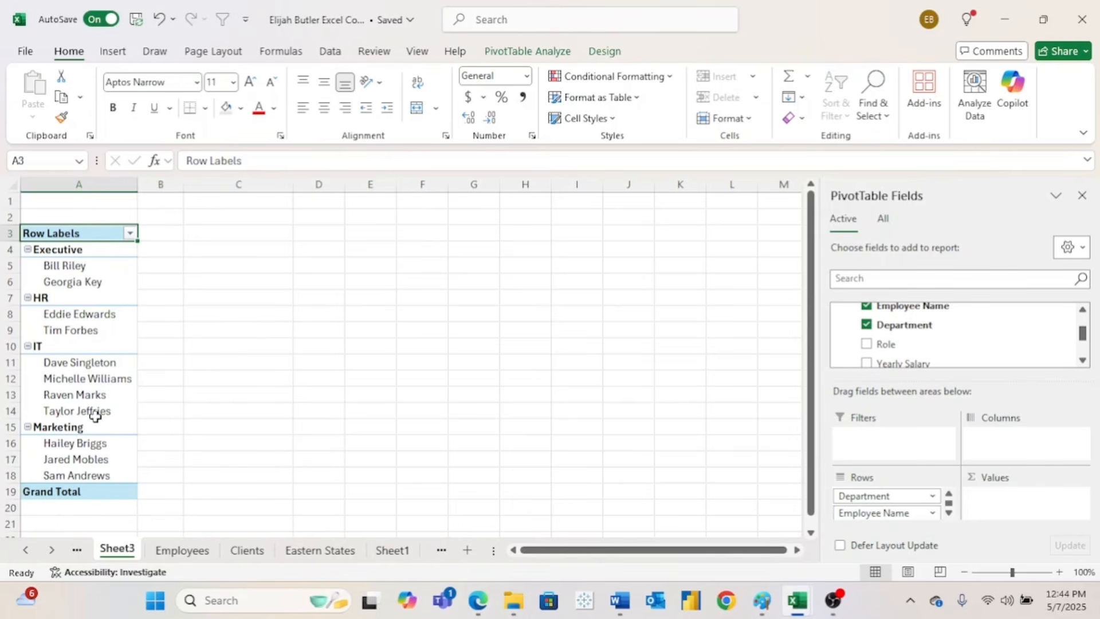
pyautogui.moveTo(879, 364); pyautogui.dragTo(1020, 503)
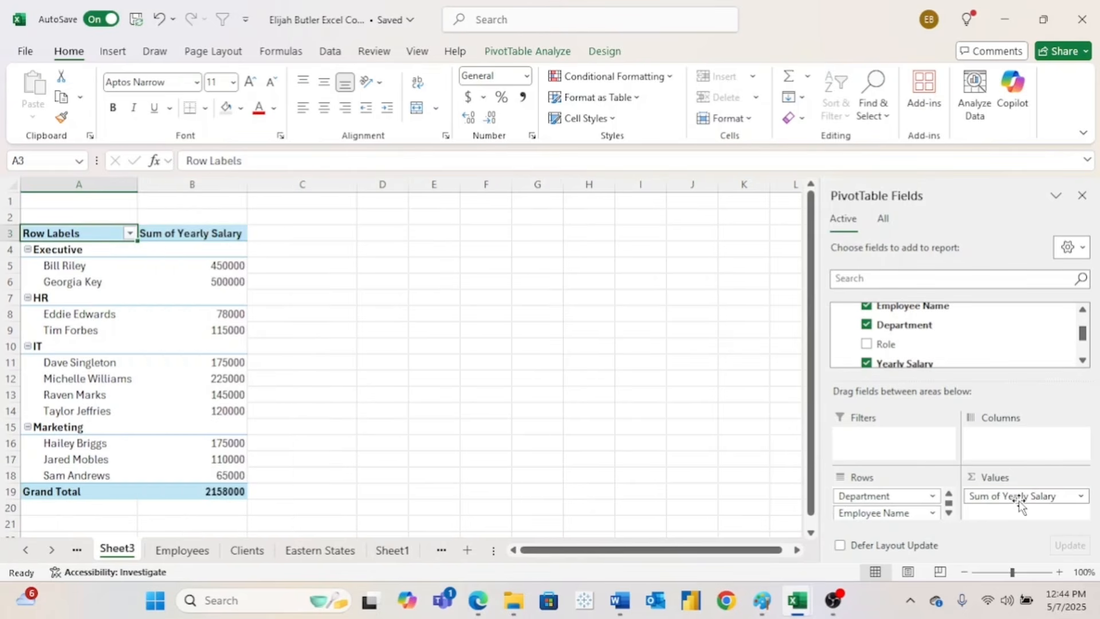
# - Display Sum of Yearly Salary as % of Grand Total
pyautogui.click(1080, 496)
pyautogui.click(1034, 476)
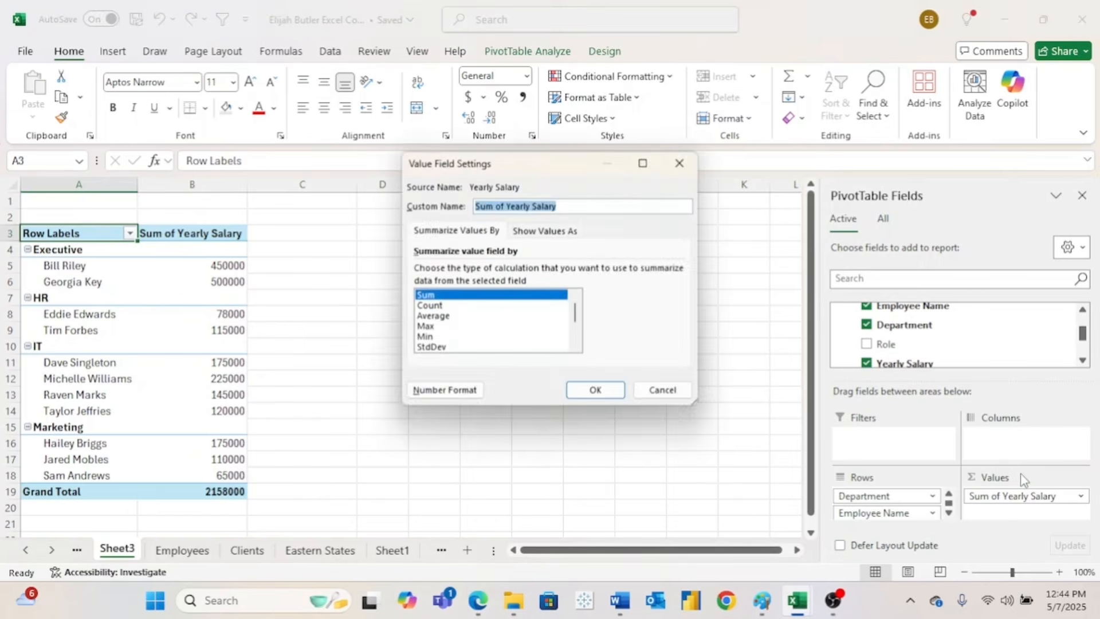
pyautogui.click(564, 231)
pyautogui.click(491, 273)
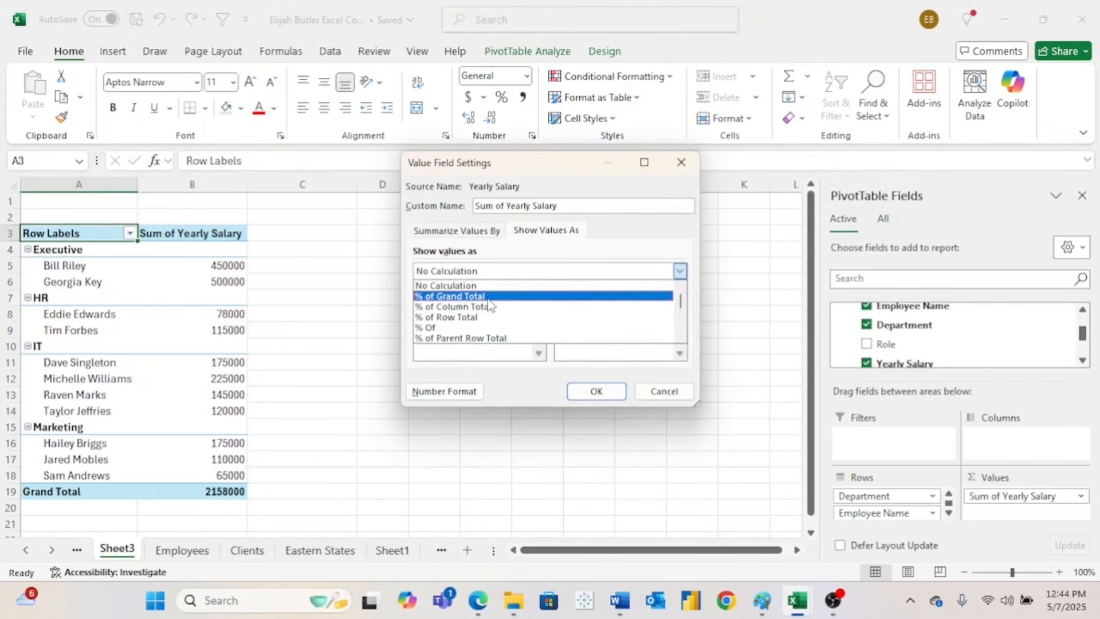
pyautogui.click(490, 295)
pyautogui.click(591, 390)
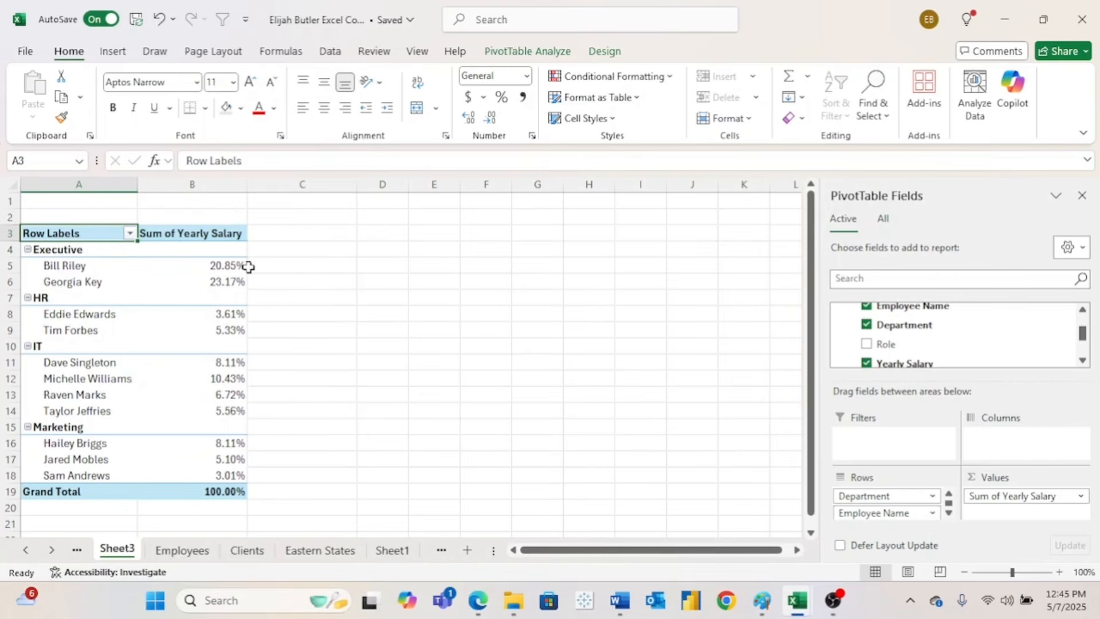
pyautogui.moveTo(247, 286)
# - Change the salary values to show as % of Parent Row Total, giving each employee's department share
pyautogui.click(242, 268)
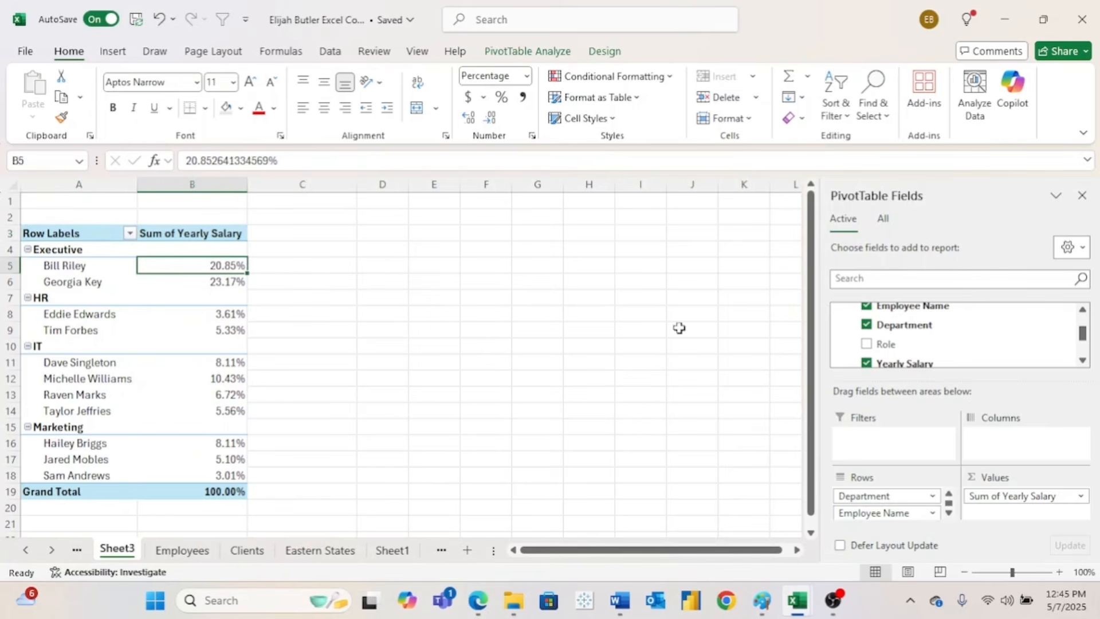
pyautogui.click(1082, 498)
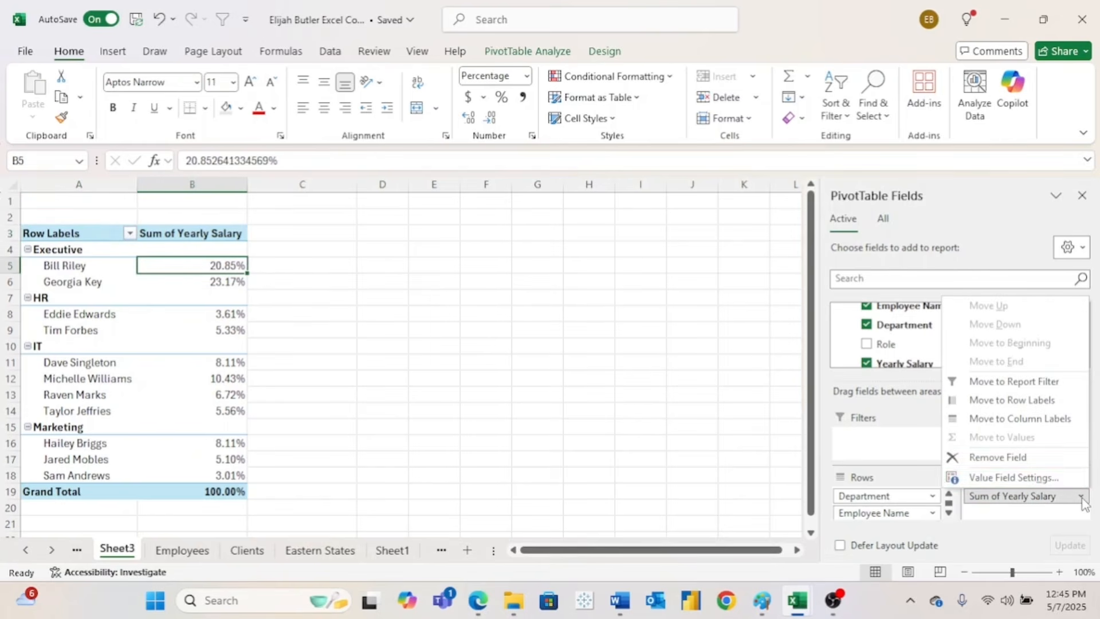
pyautogui.click(1042, 480)
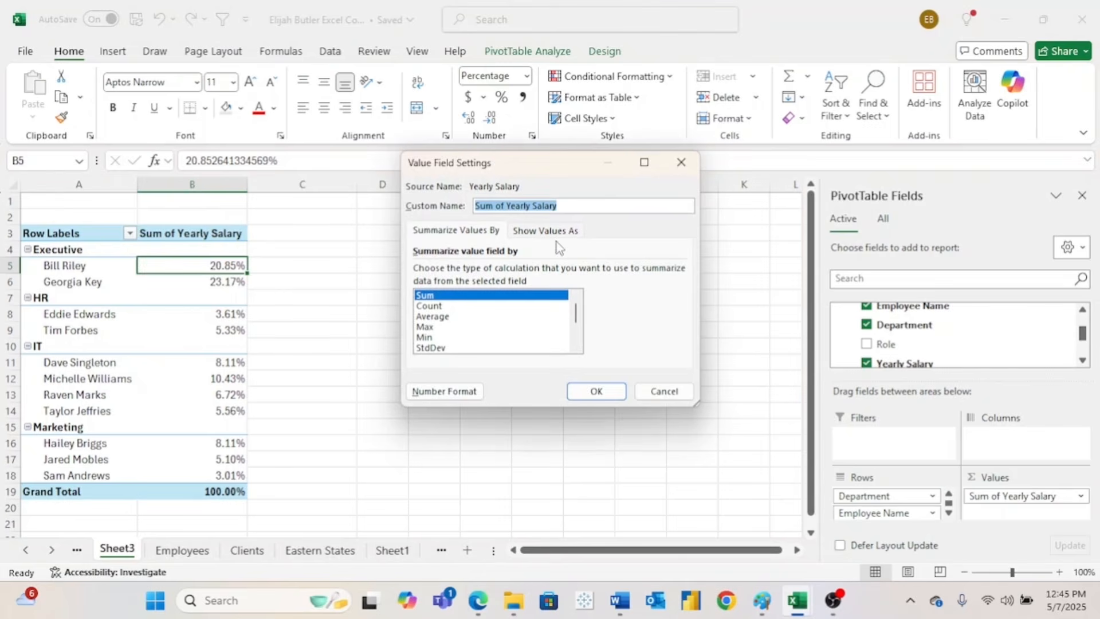
pyautogui.click(545, 230)
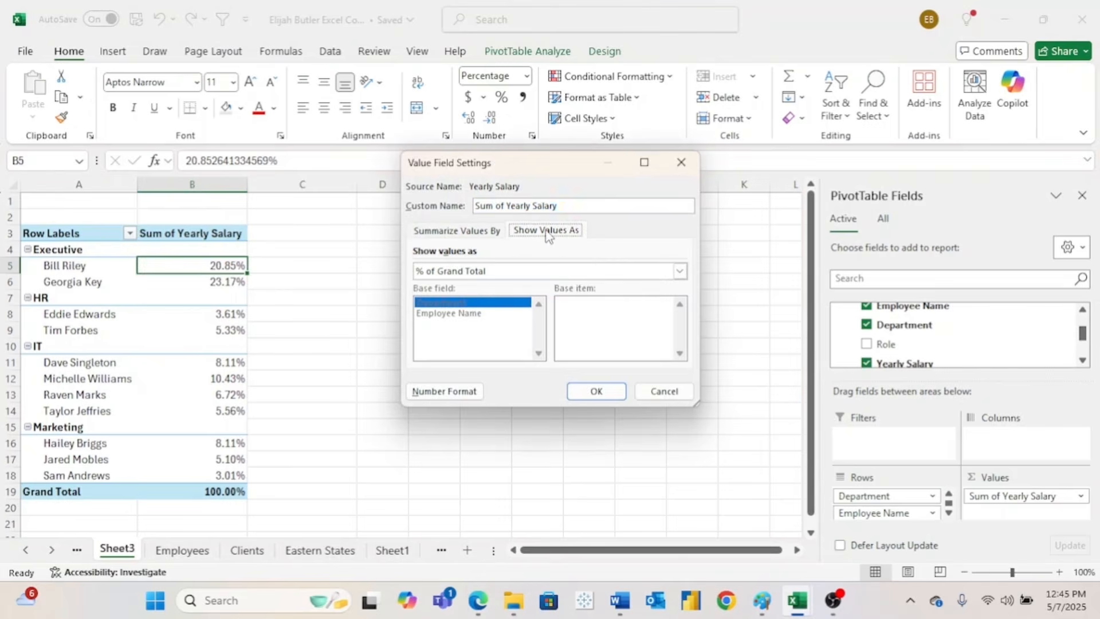
pyautogui.click(680, 272)
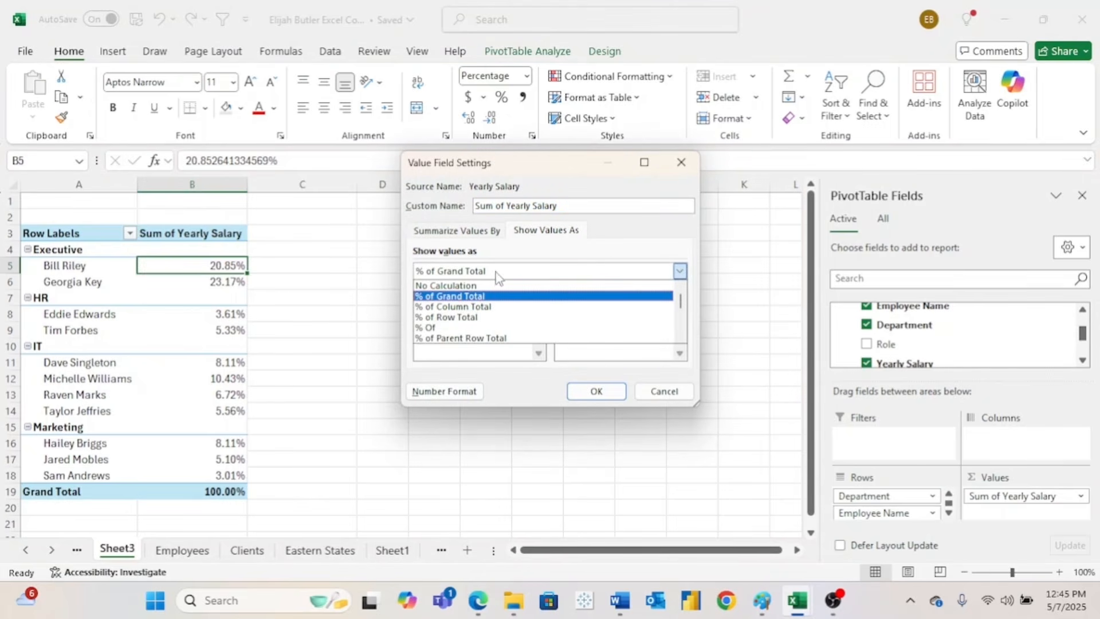
pyautogui.click(504, 339)
pyautogui.click(594, 394)
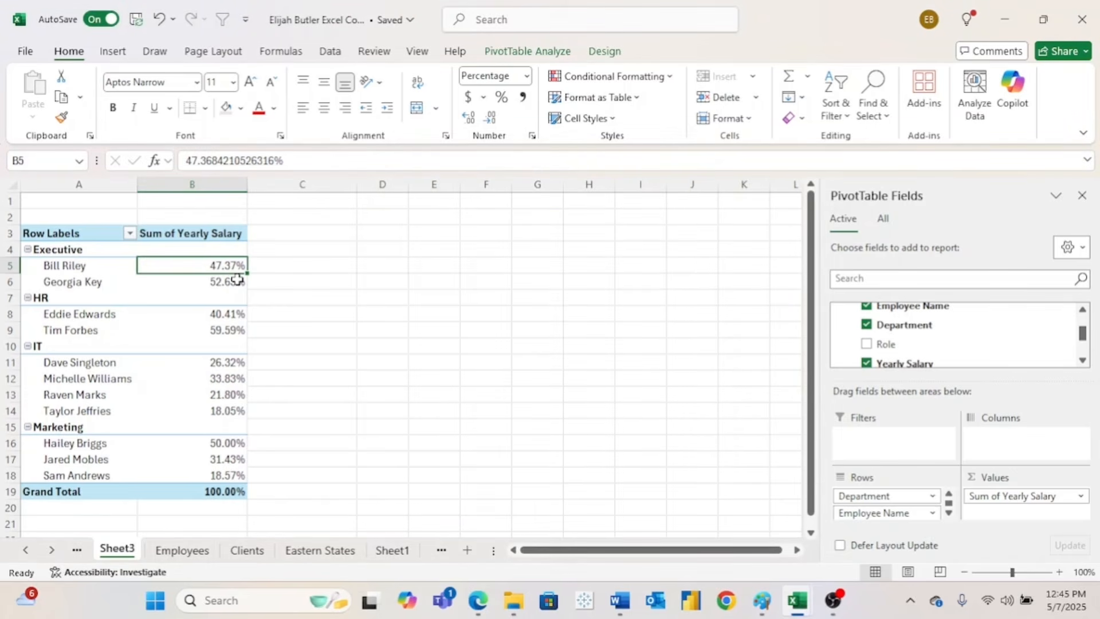
pyautogui.moveTo(237, 280)
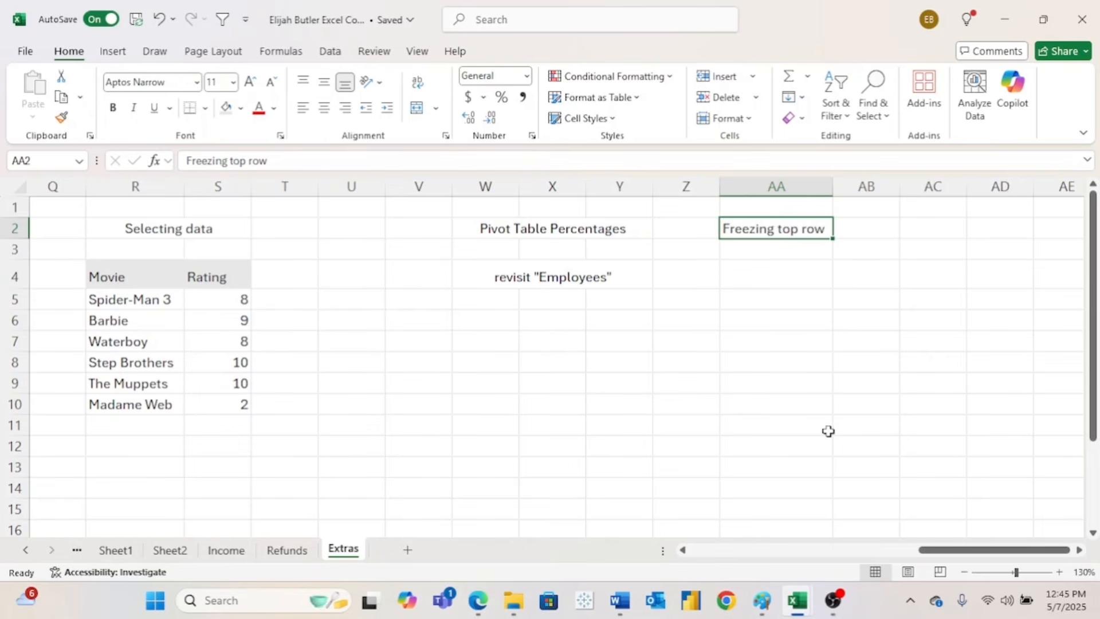
# - Switch to the sample_-_superstore workbook and look over its Orders data
pyautogui.moveTo(797, 602)
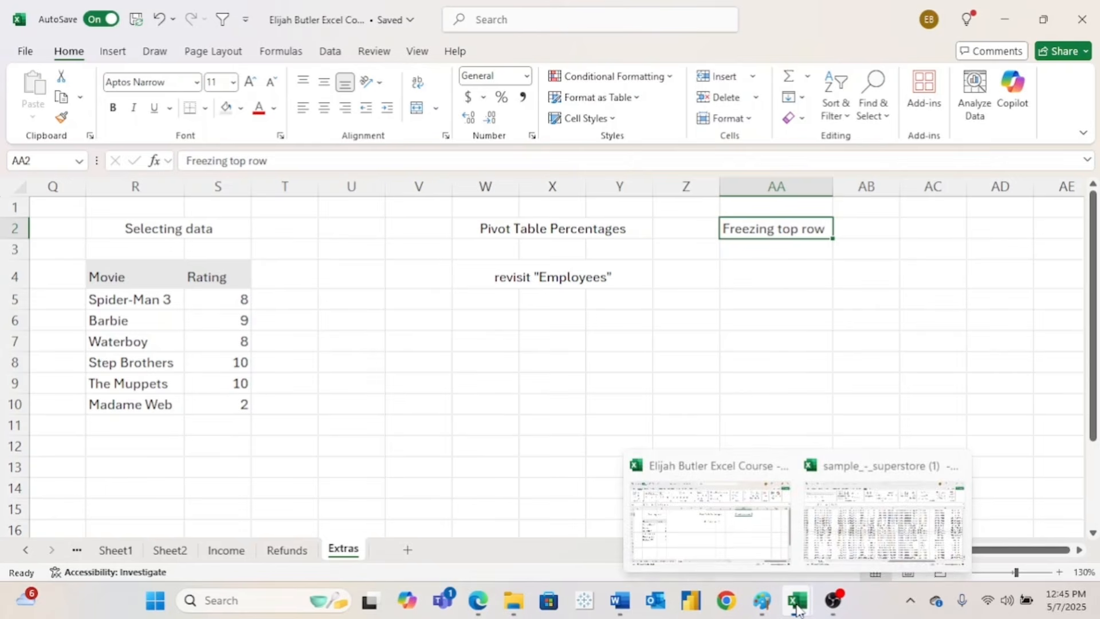
pyautogui.click(820, 553)
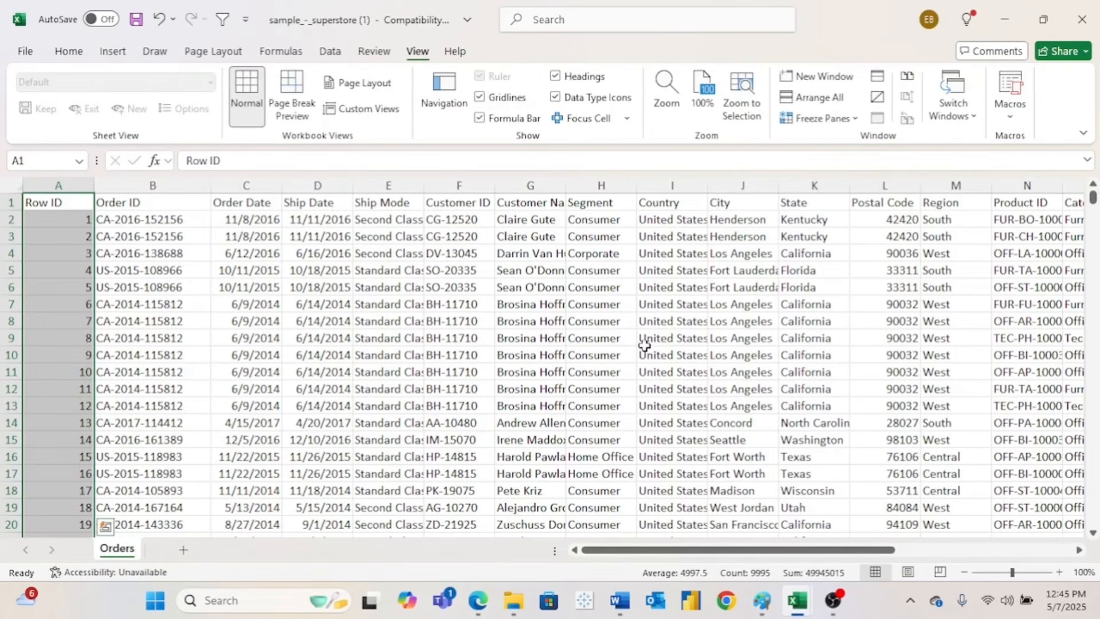
pyautogui.scroll(-16, 506, 364)
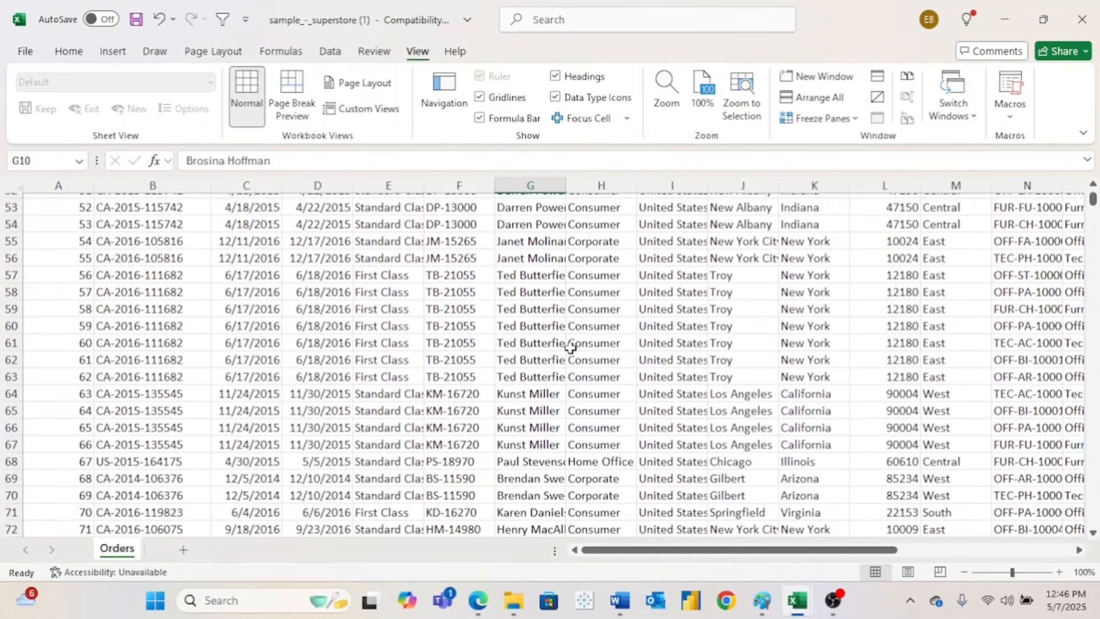
pyautogui.hscroll(4, 570, 348)
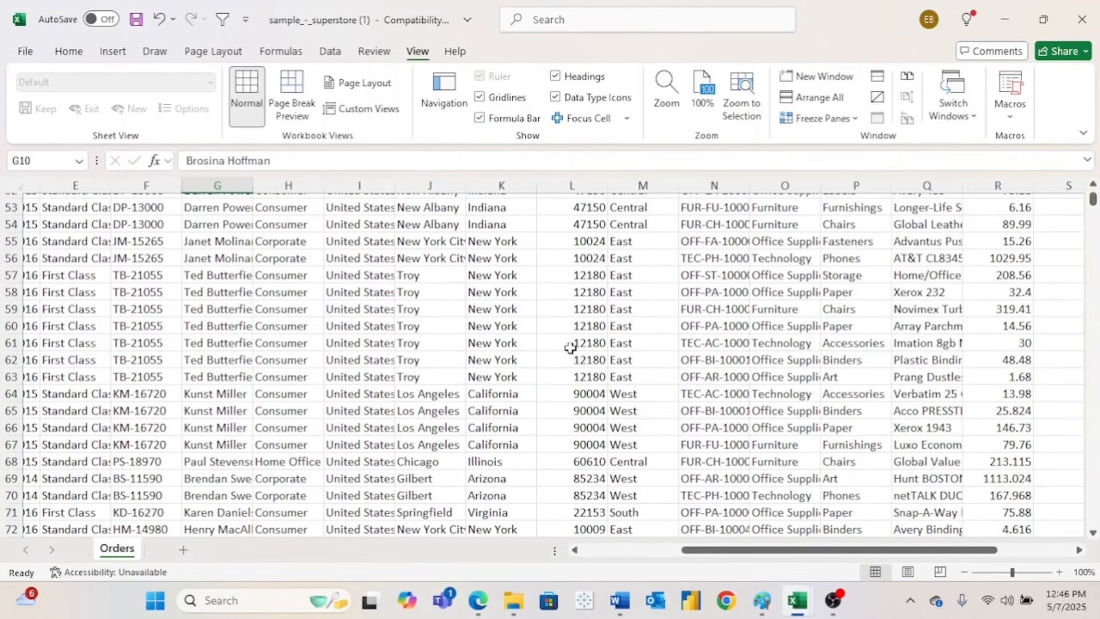
pyautogui.hscroll(-4, 570, 348)
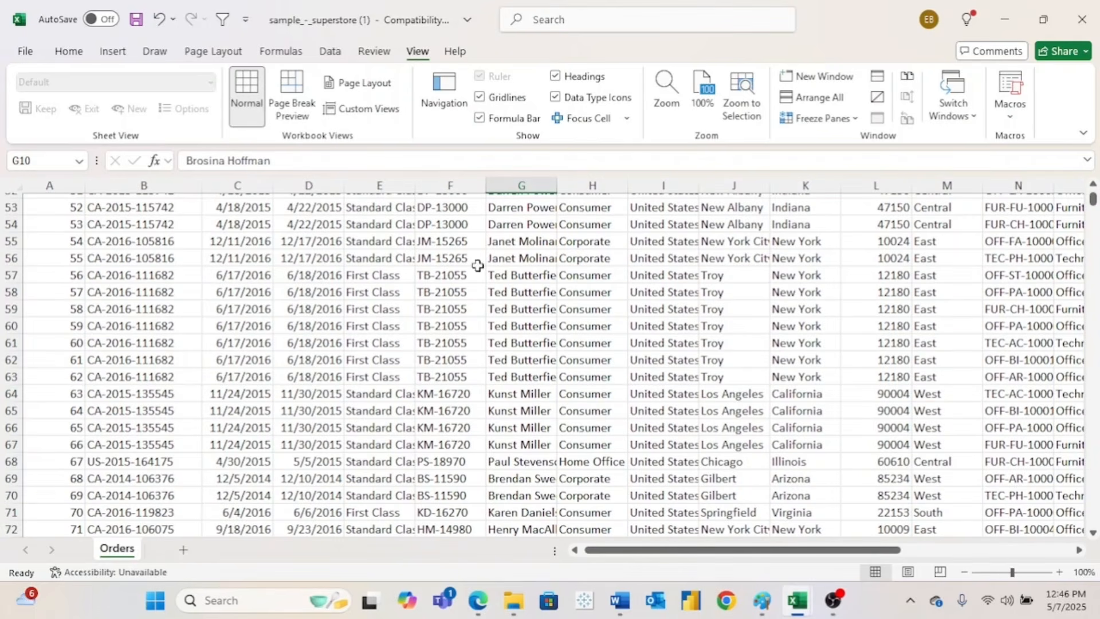
pyautogui.hscroll(2, 539, 327)
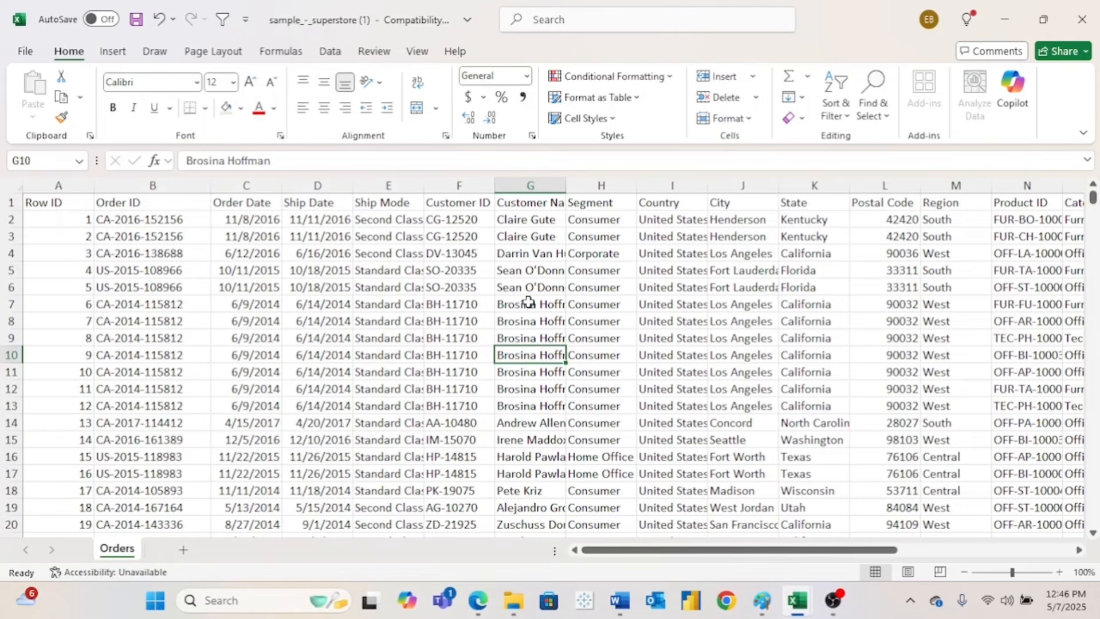
# - Freeze the Orders sheet's top row and scroll down to confirm the header stays visible
pyautogui.click(420, 53)
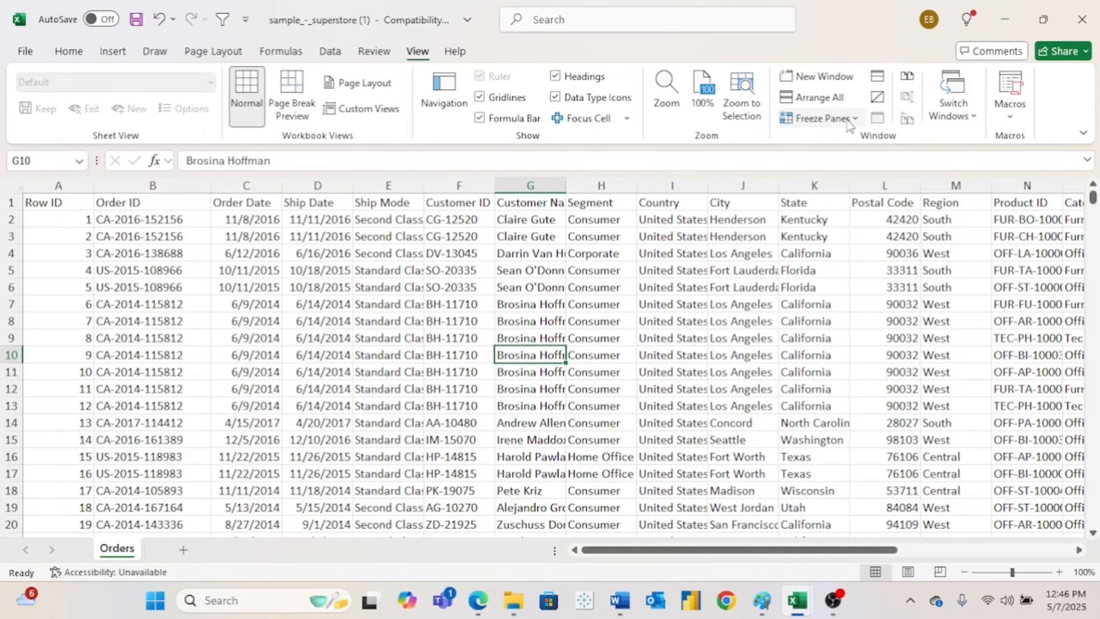
pyautogui.click(852, 122)
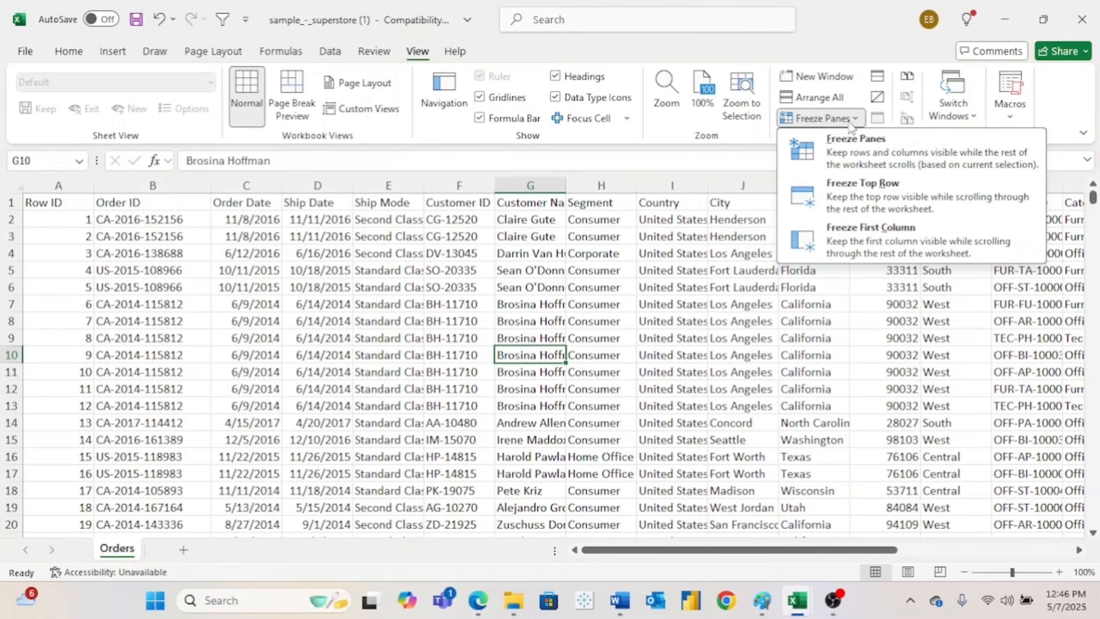
pyautogui.click(885, 202)
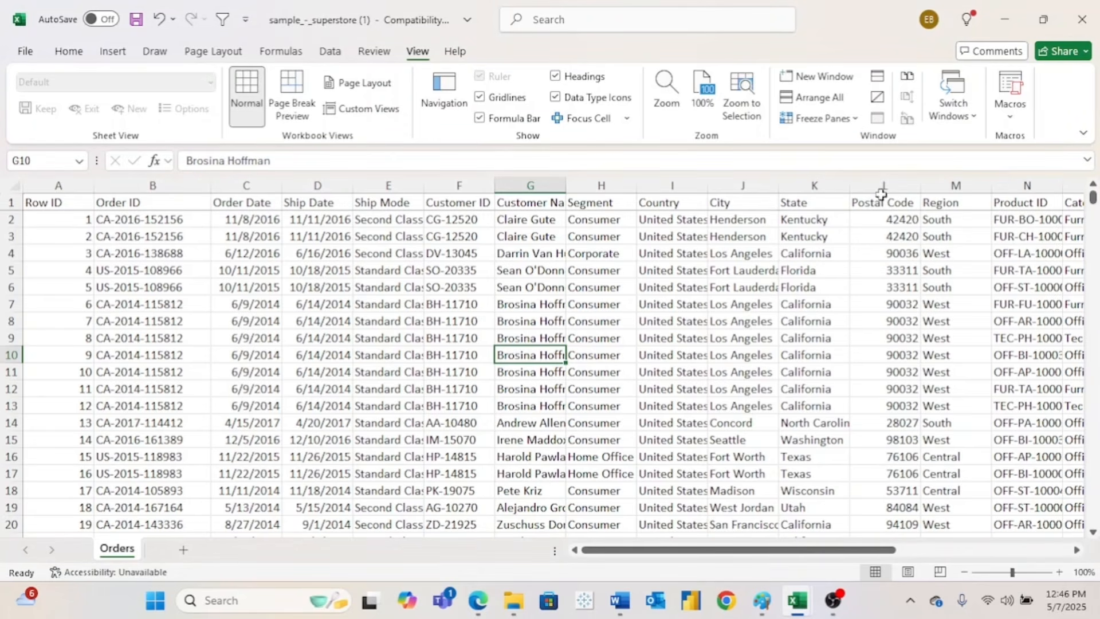
pyautogui.scroll(-4, 727, 275)
pyautogui.scroll(-14, 727, 277)
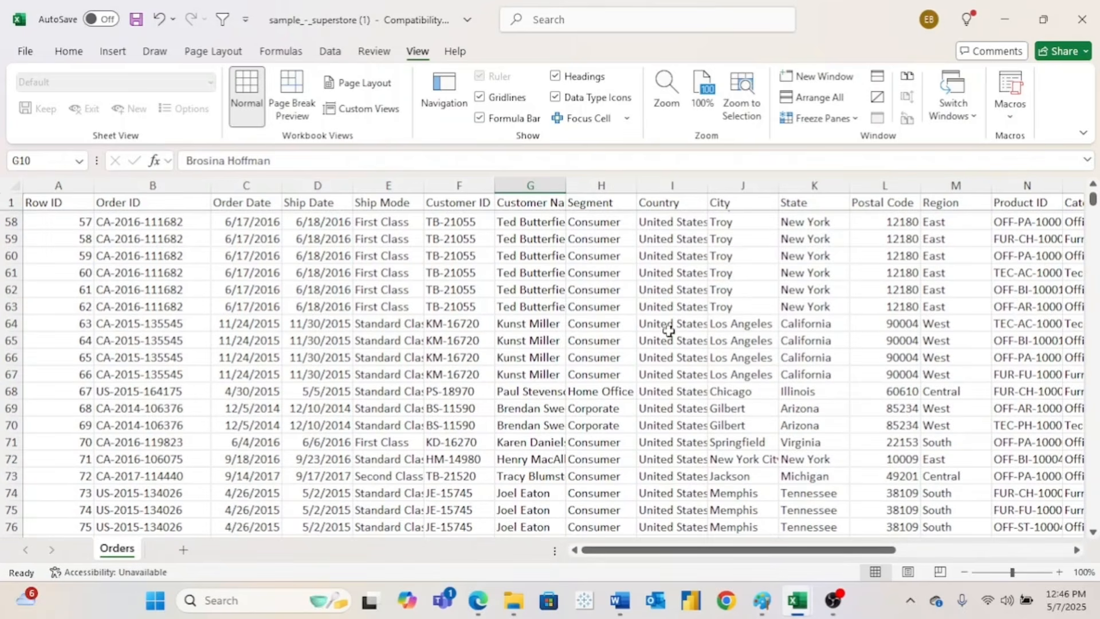
pyautogui.scroll(-8, 668, 331)
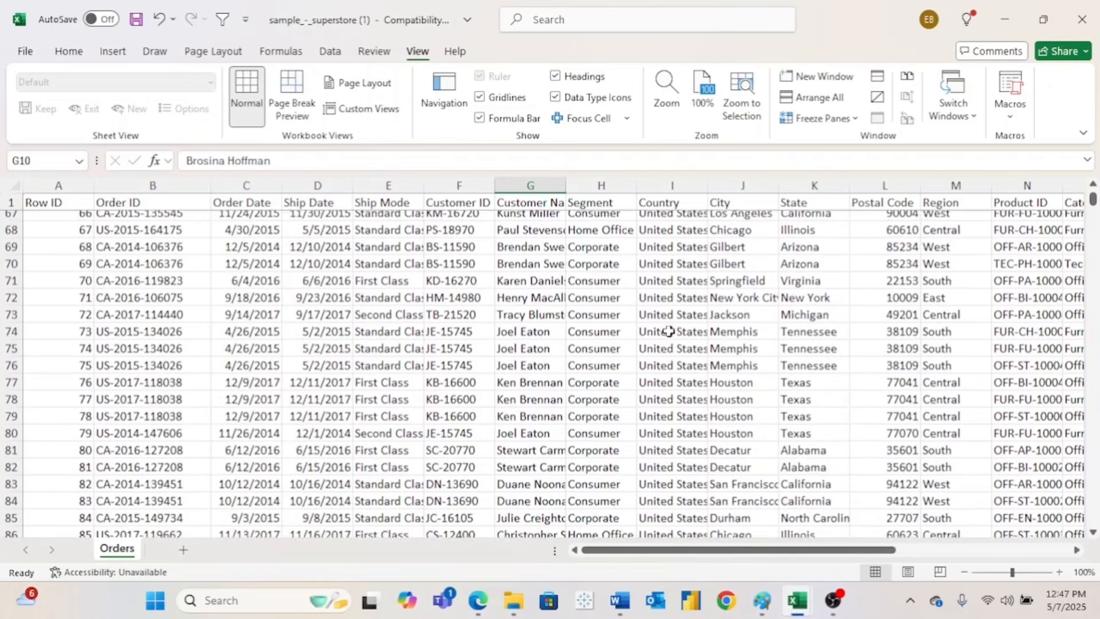
pyautogui.scroll(-1, 669, 331)
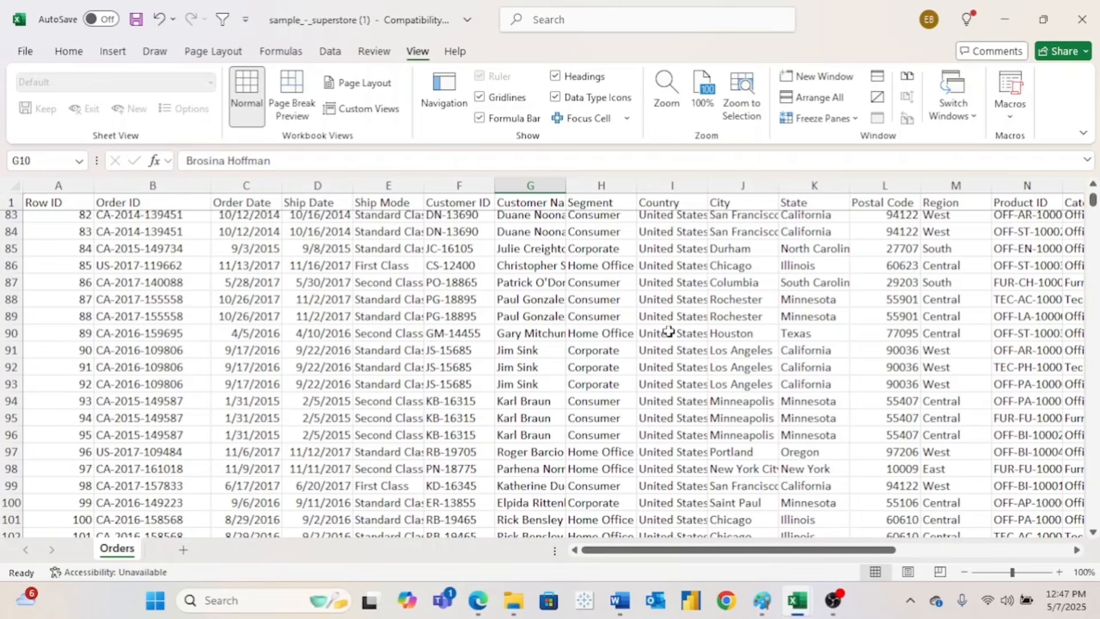
pyautogui.click(819, 118)
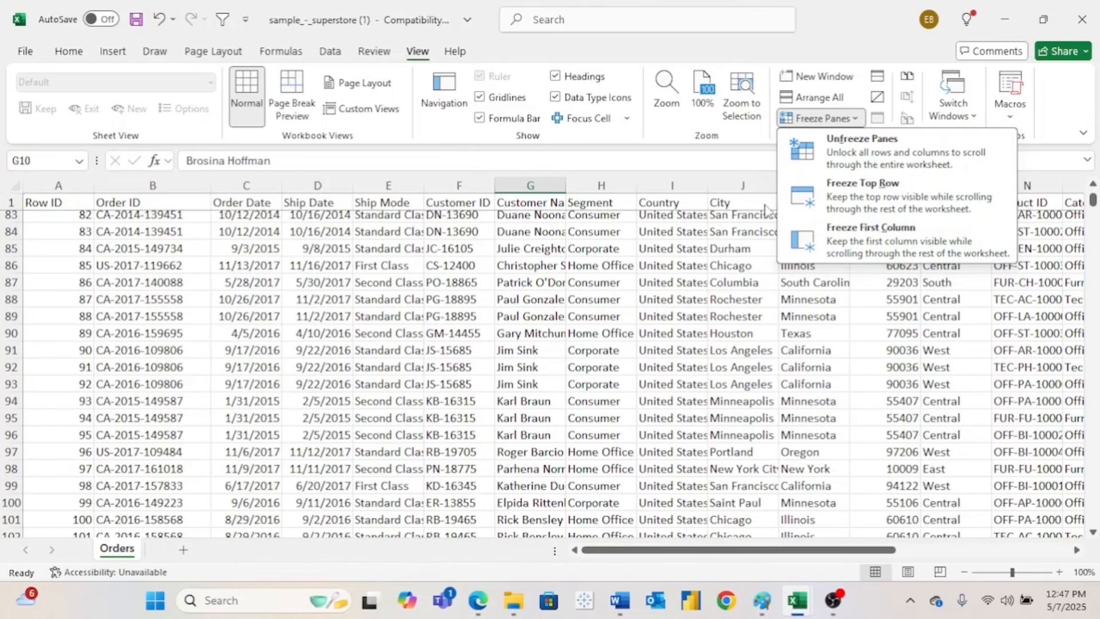
pyautogui.click(700, 242)
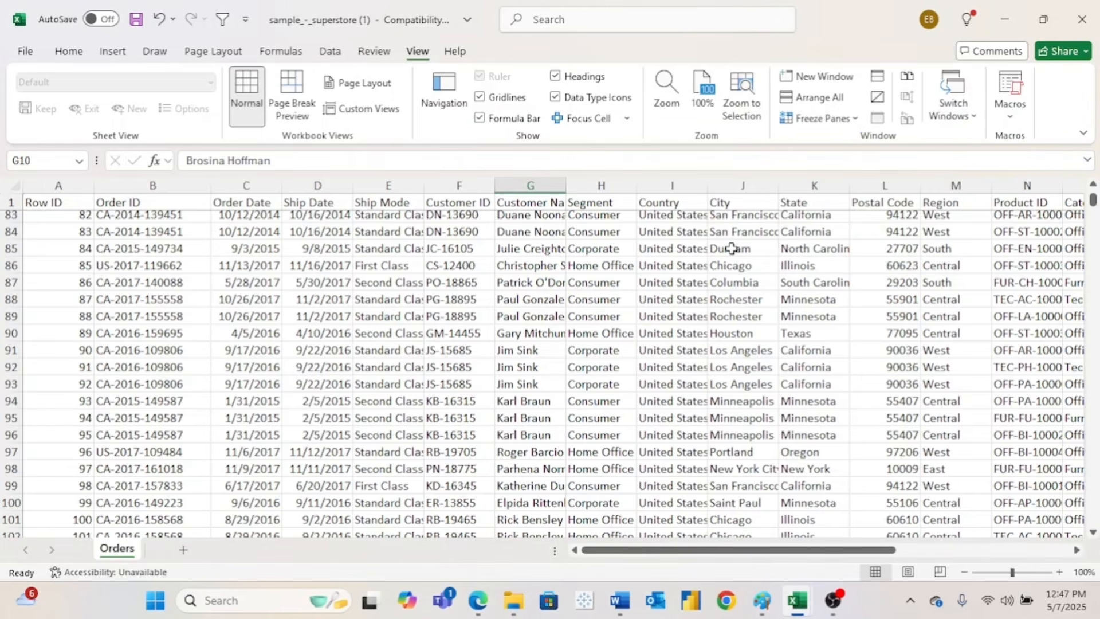
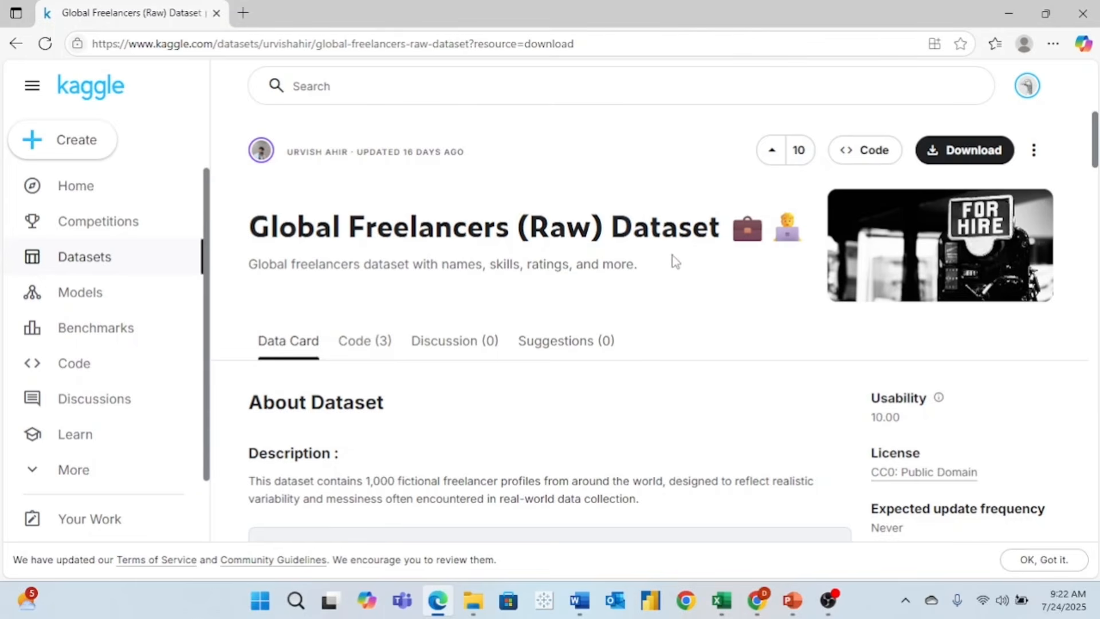
# - Browse the raw freelancer dataset and download it from Kaggle
pyautogui.scroll(-4, 681, 260)
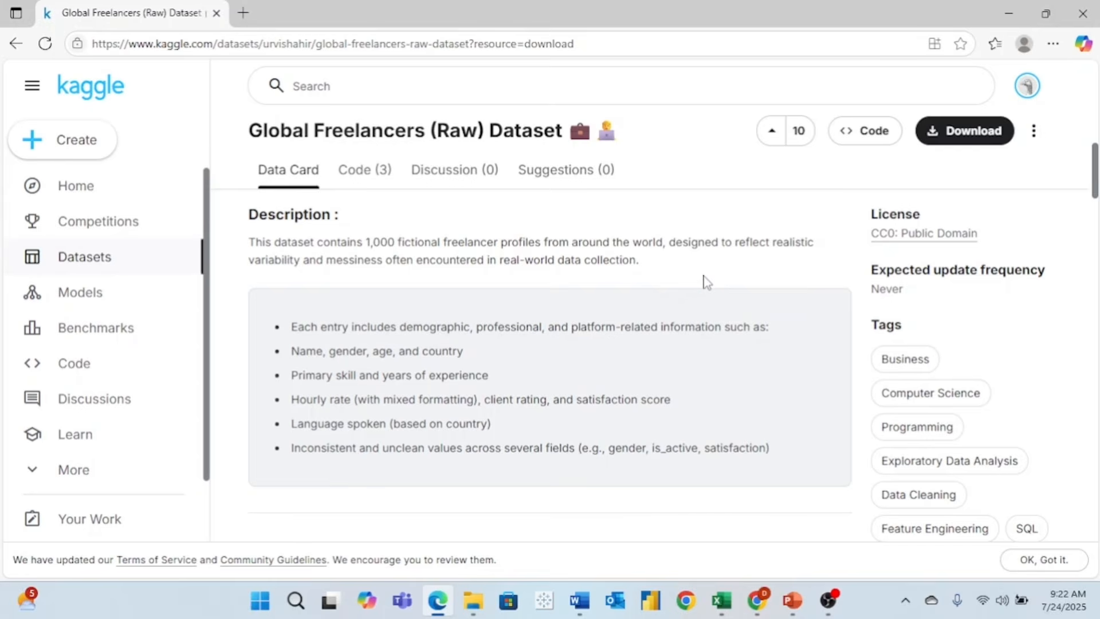
pyautogui.scroll(-10, 706, 282)
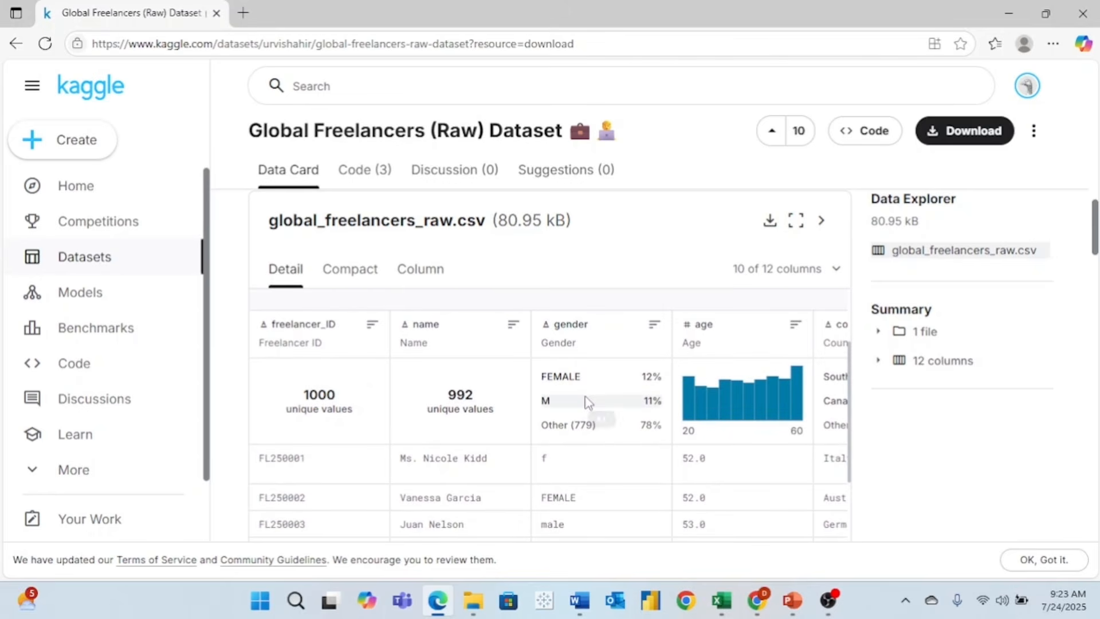
pyautogui.hscroll(6, 587, 401)
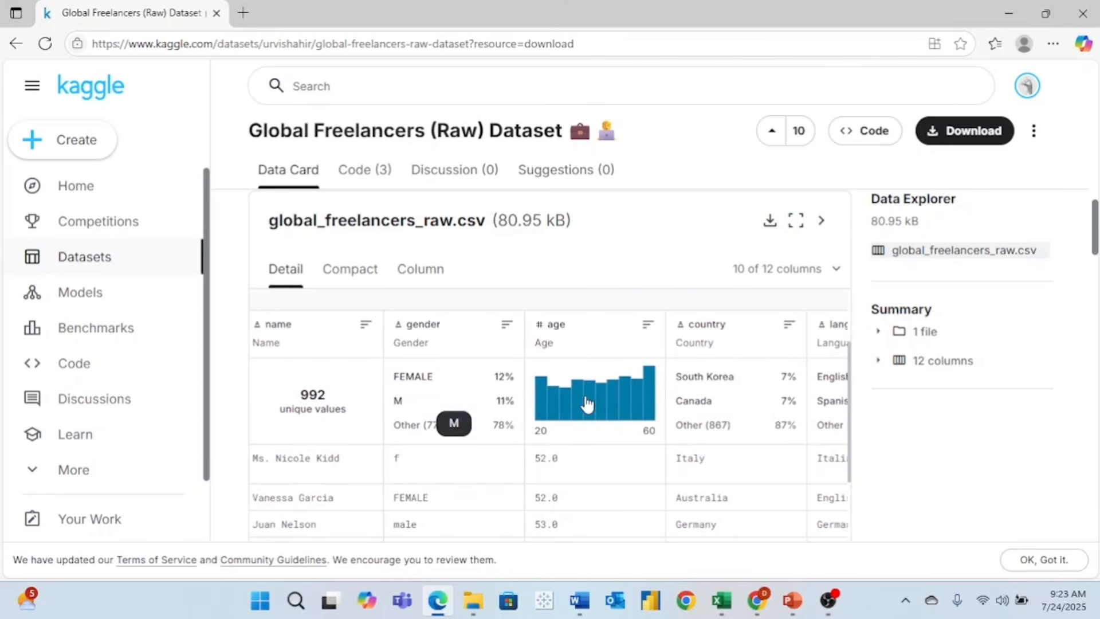
pyautogui.hscroll(5, 587, 403)
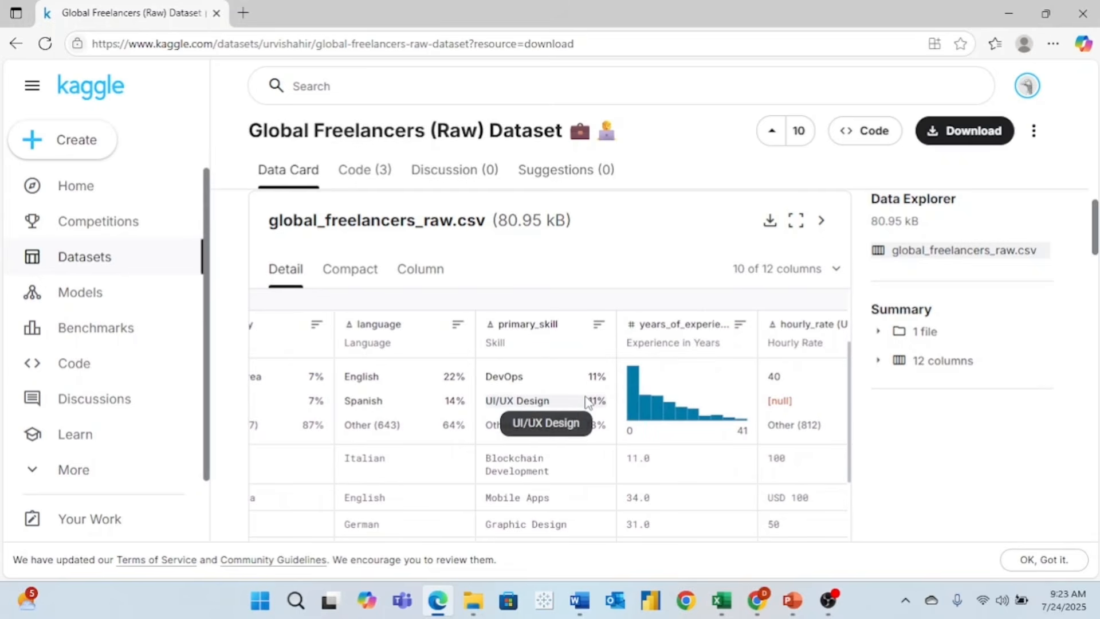
pyautogui.hscroll(2, 587, 401)
pyautogui.scroll(5, 588, 401)
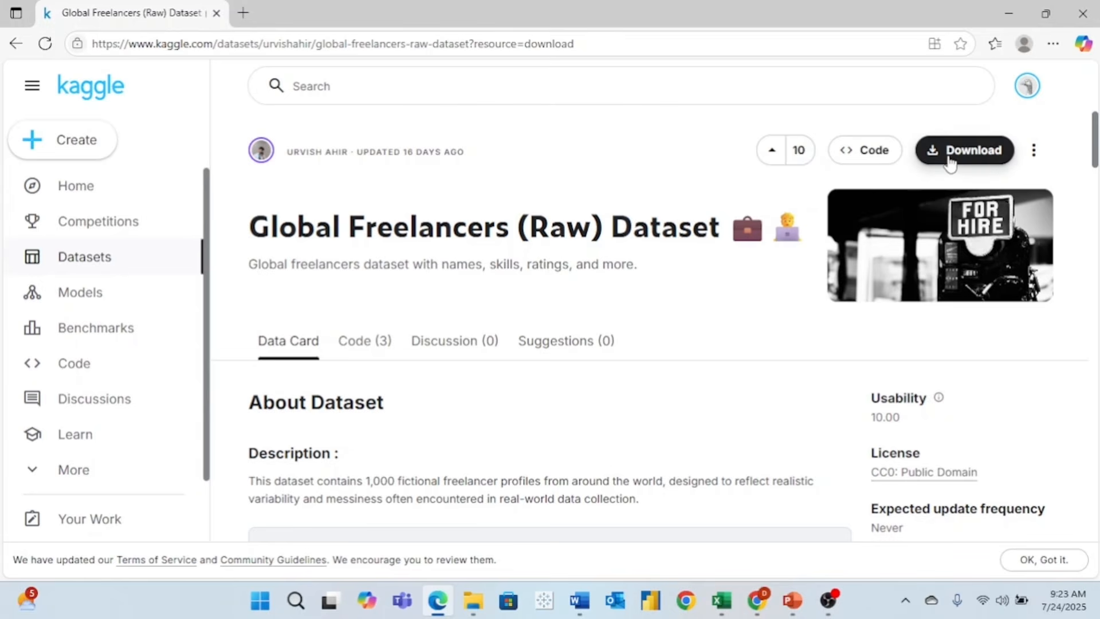
pyautogui.click(992, 156)
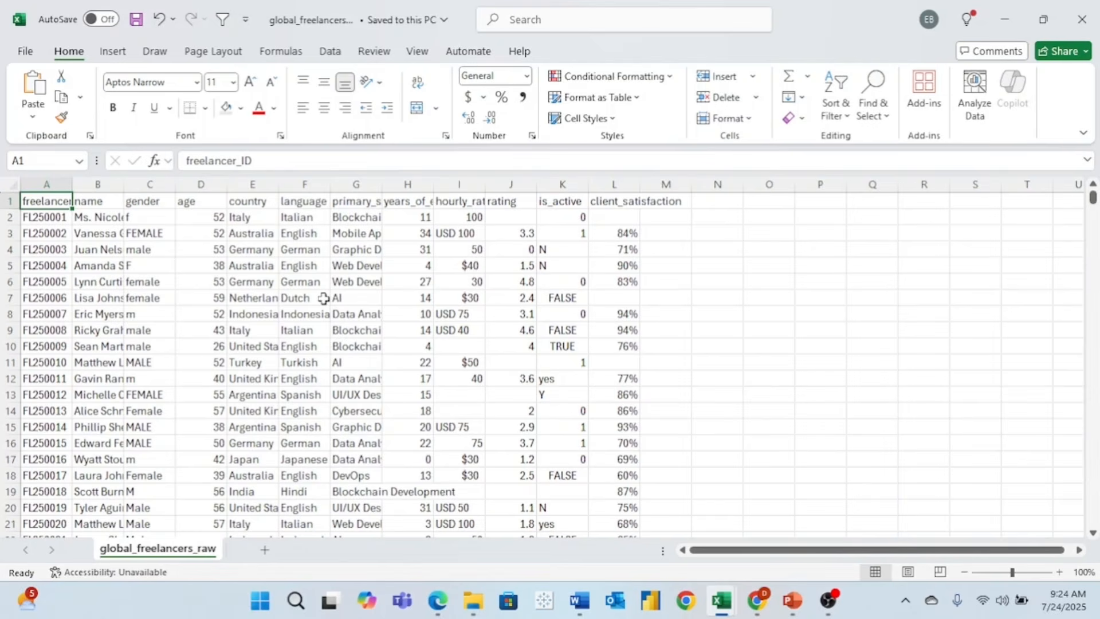
# - Copy the entire global_freelancers_raw sheet and start a new blank workbook
pyautogui.click(21, 185)
pyautogui.click(12, 185)
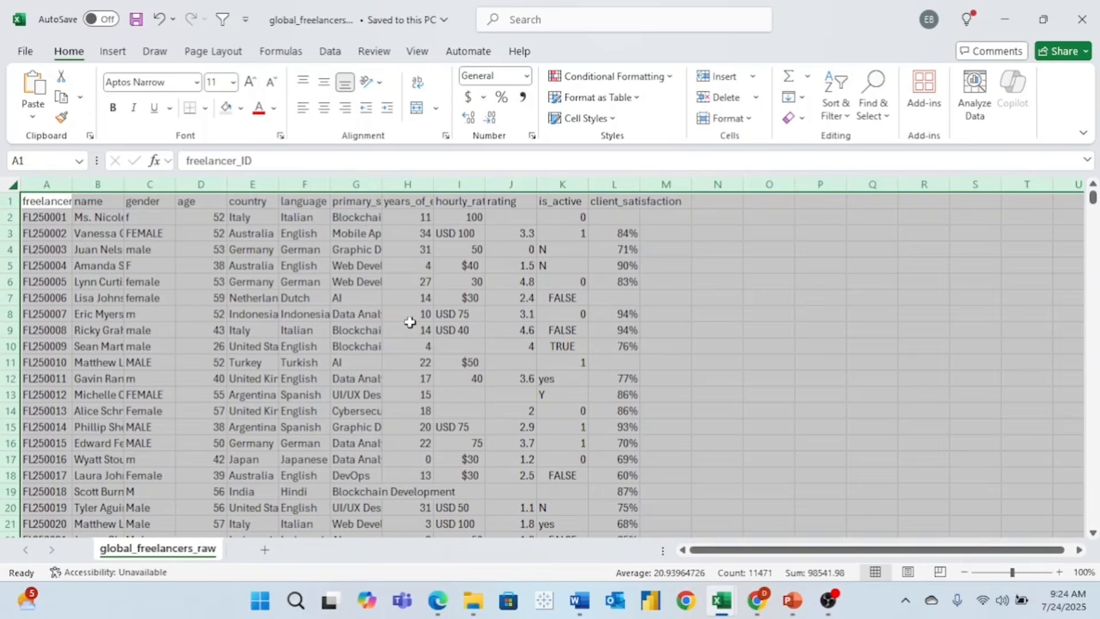
pyautogui.hotkey('ctrl', 'c')
pyautogui.hotkey('ctrl', 'n')
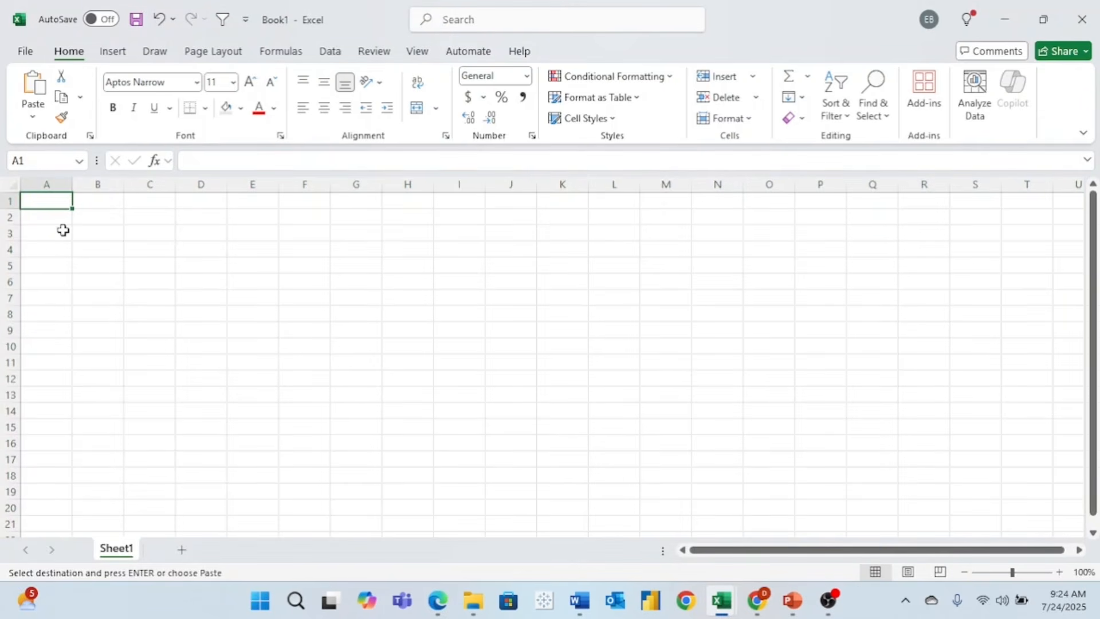
# - Paste the copied global_freelancers_raw data into cell A1 of Book1
pyautogui.hotkey('ctrl', 'v')
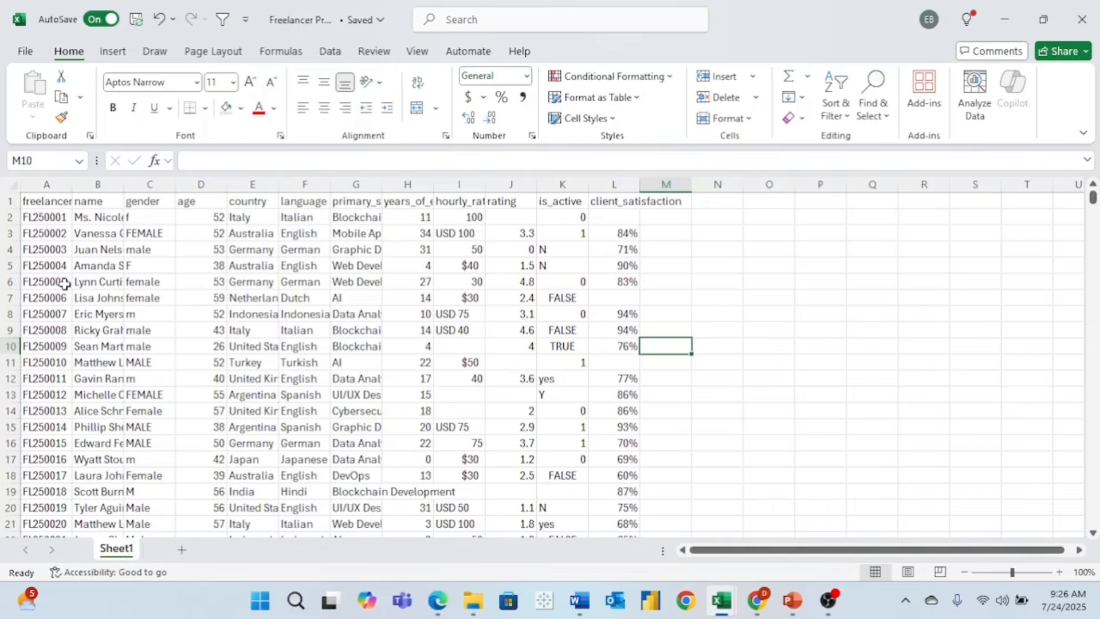
# - AutoFit every column's width to its contents
pyautogui.click(13, 182)
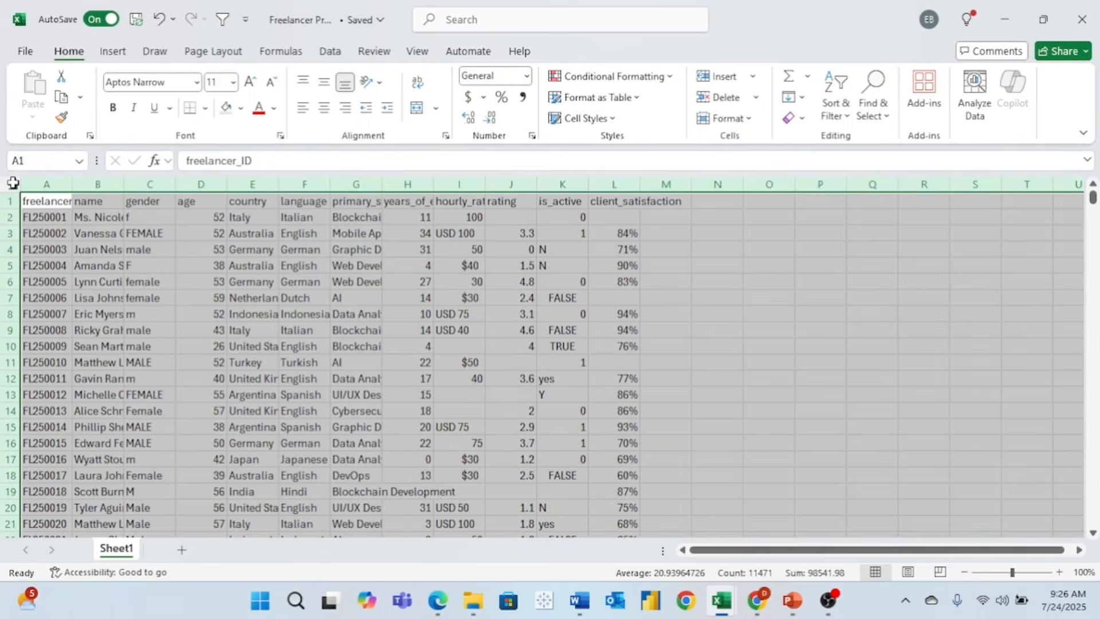
pyautogui.doubleClick(72, 184)
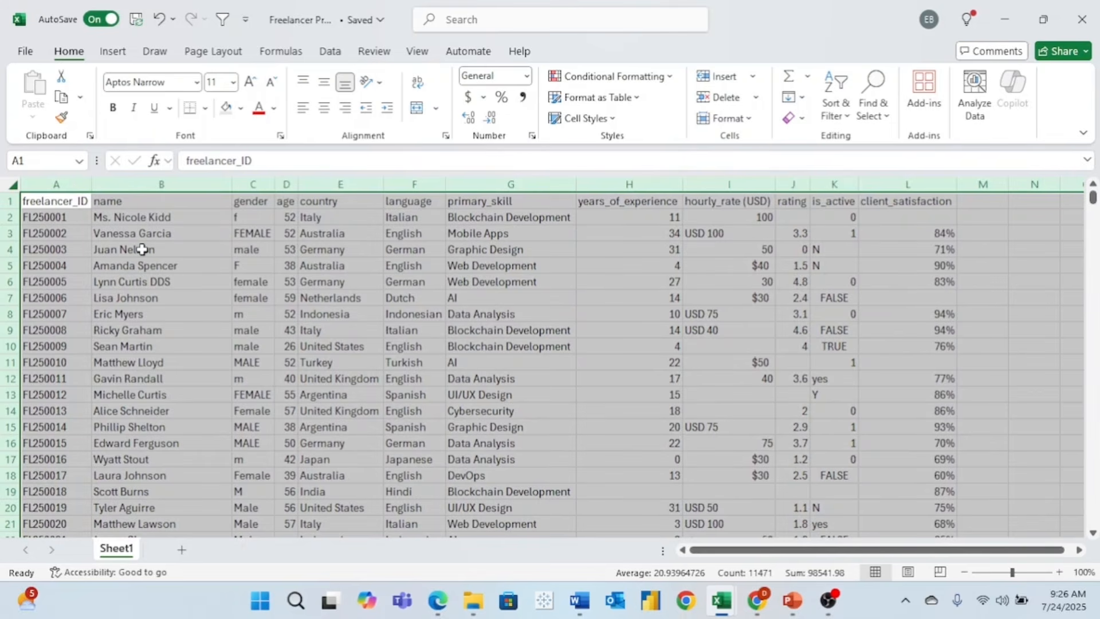
pyautogui.click(141, 280)
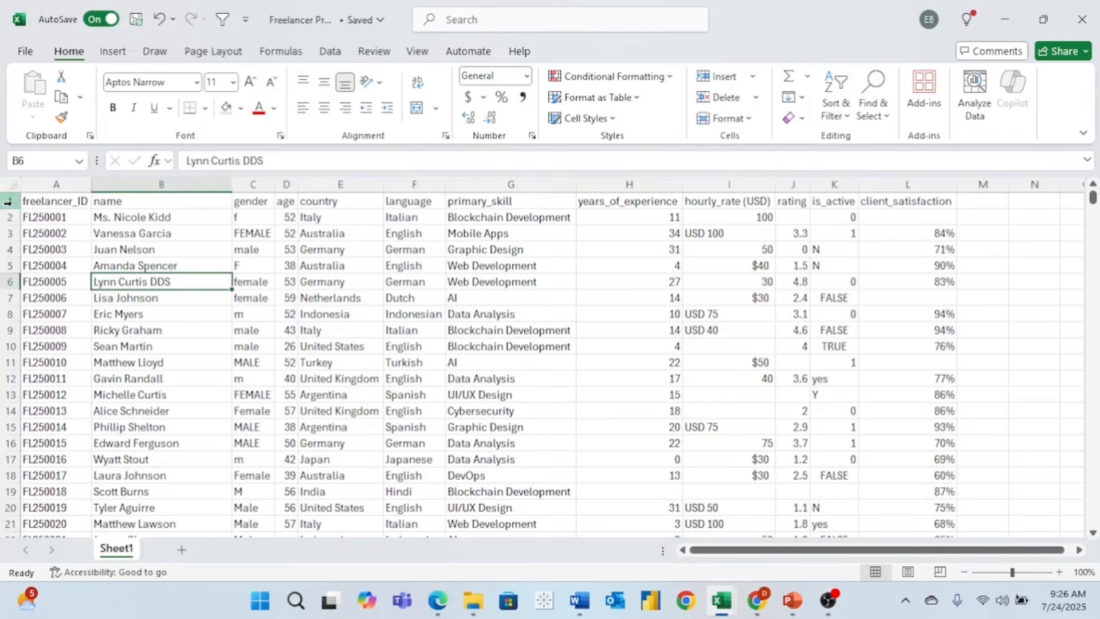
pyautogui.click(78, 263)
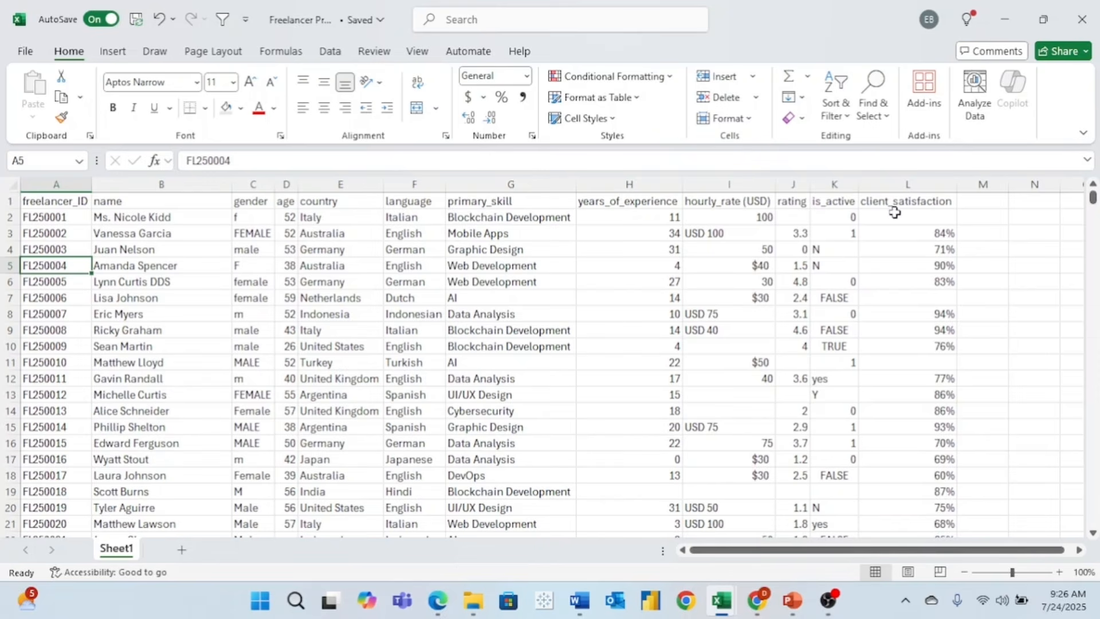
# - Inspect the gender, hourly_rate (USD), is_active and client_satisfaction columns, then return to A1
pyautogui.press('Right')
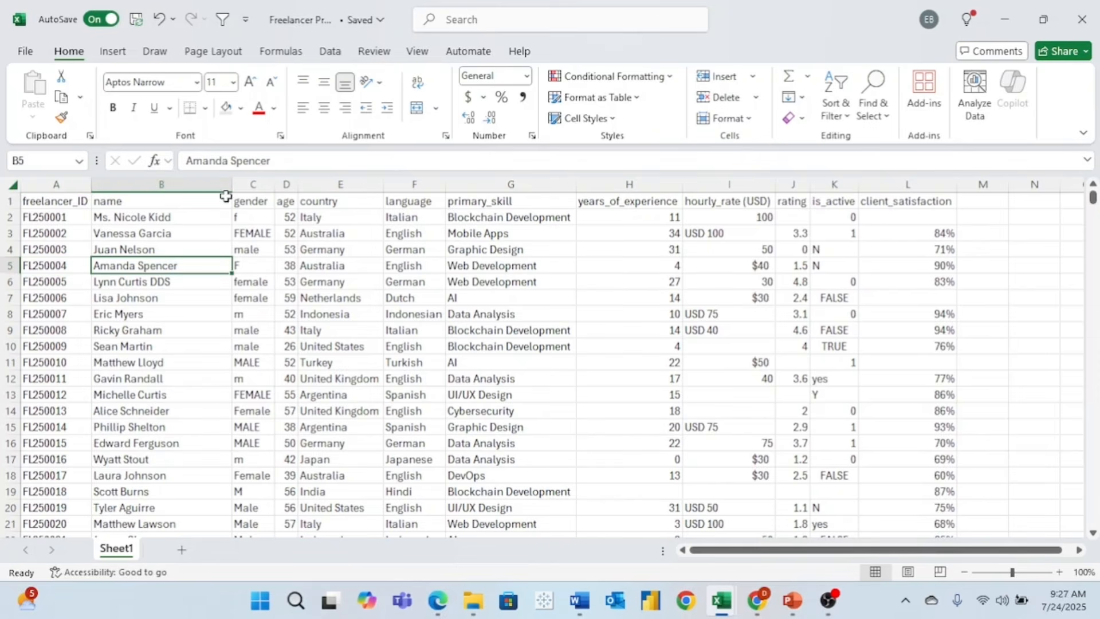
pyautogui.click(251, 186)
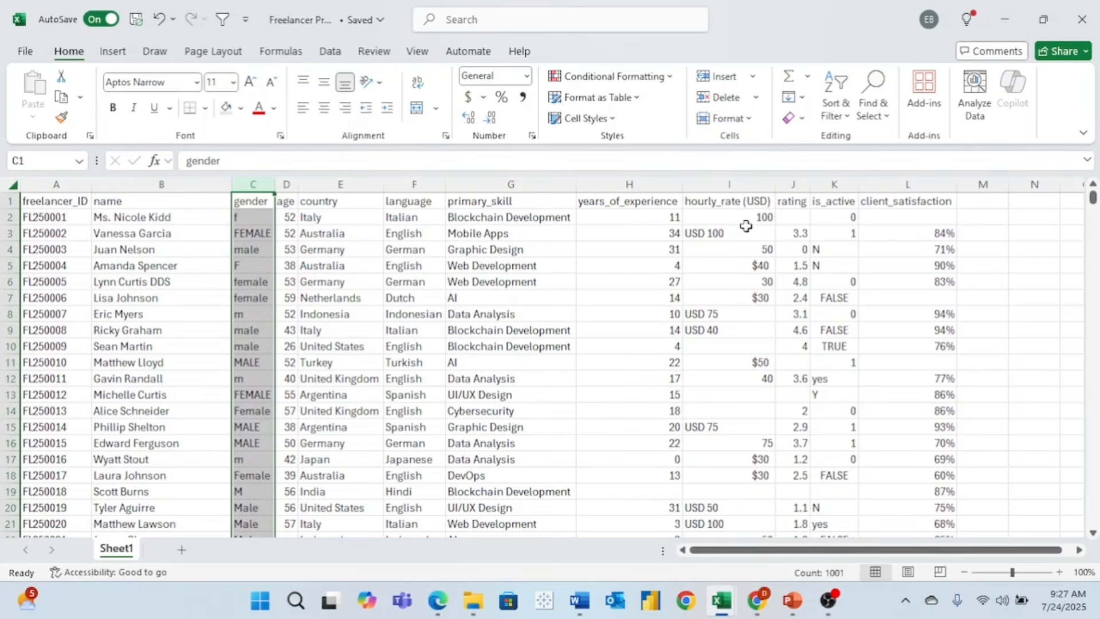
pyautogui.click(740, 181)
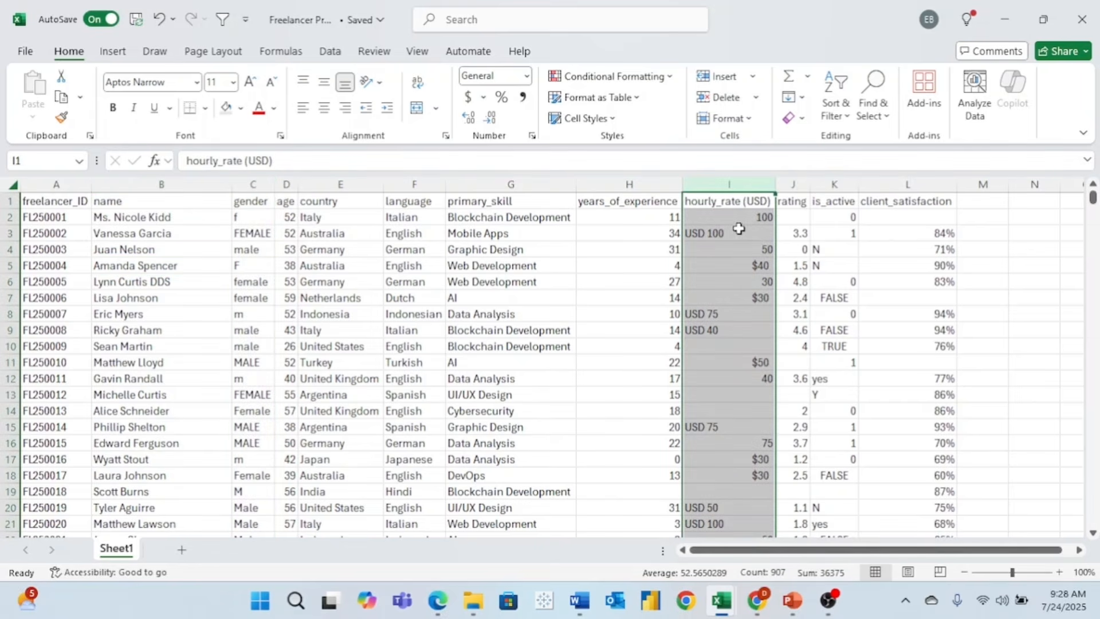
pyautogui.click(833, 191)
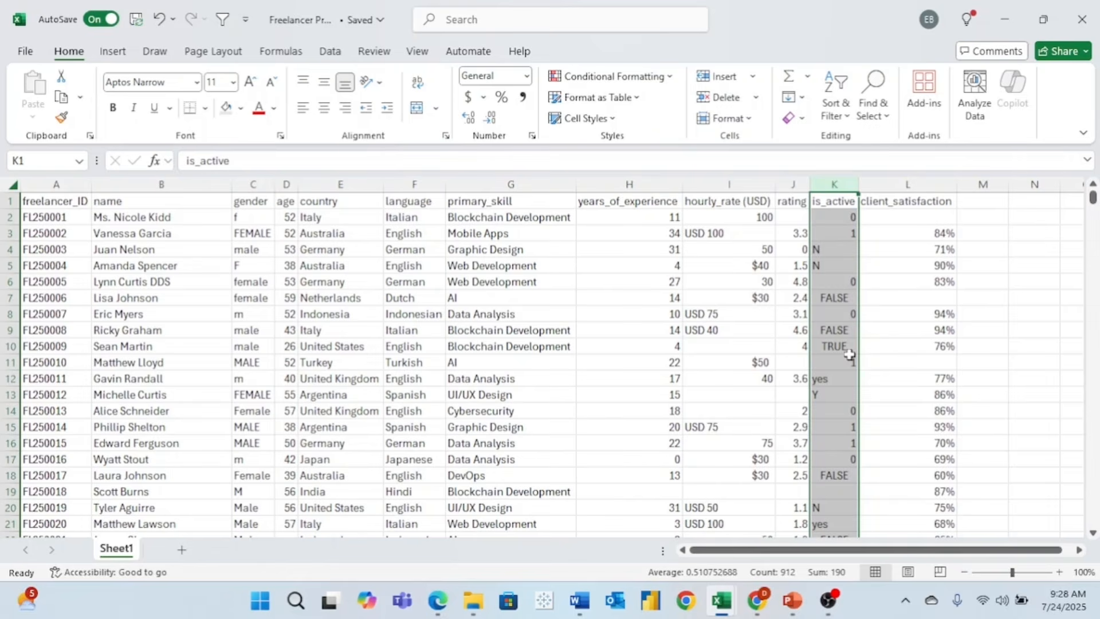
pyautogui.click(908, 292)
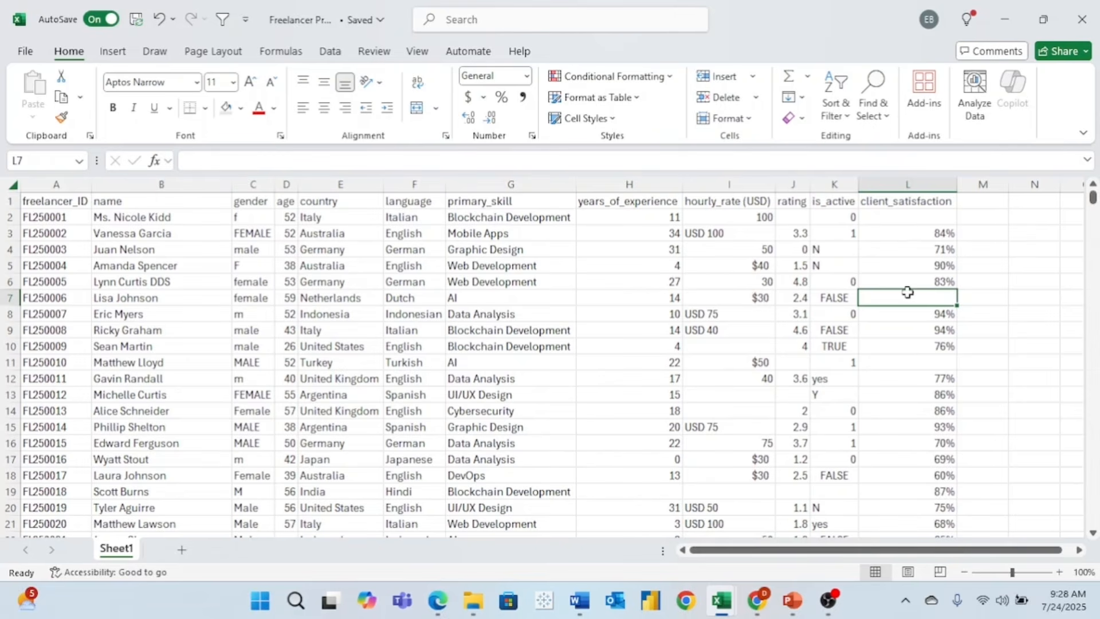
pyautogui.hotkey('ctrl', 'Home')
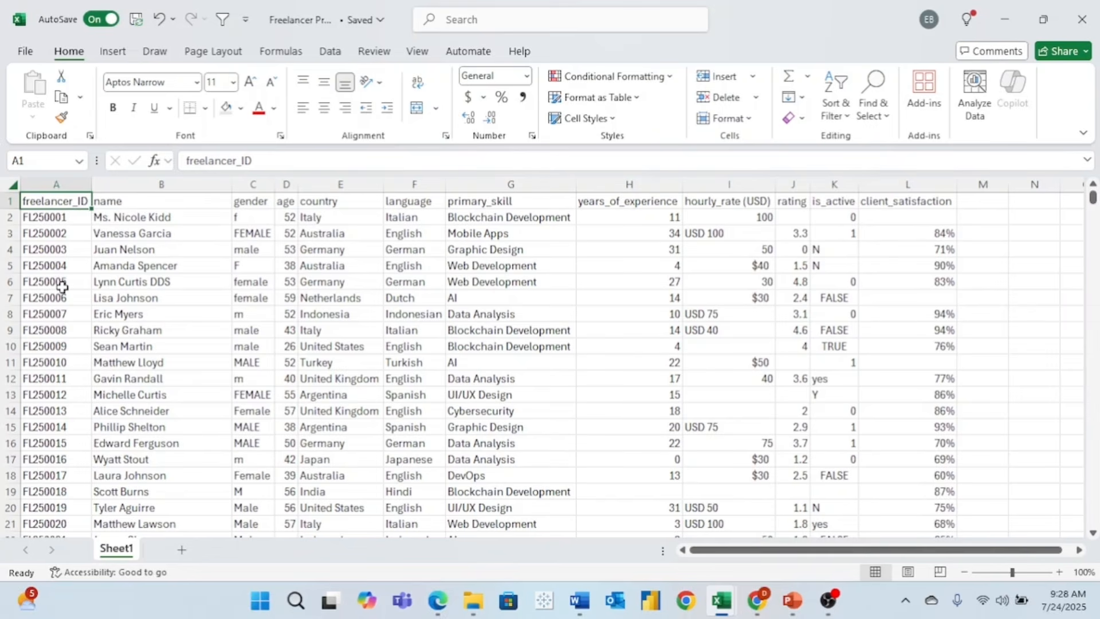
# - Turn on header filters and check the freelancer_ID filter list without applying changes
pyautogui.click(64, 269)
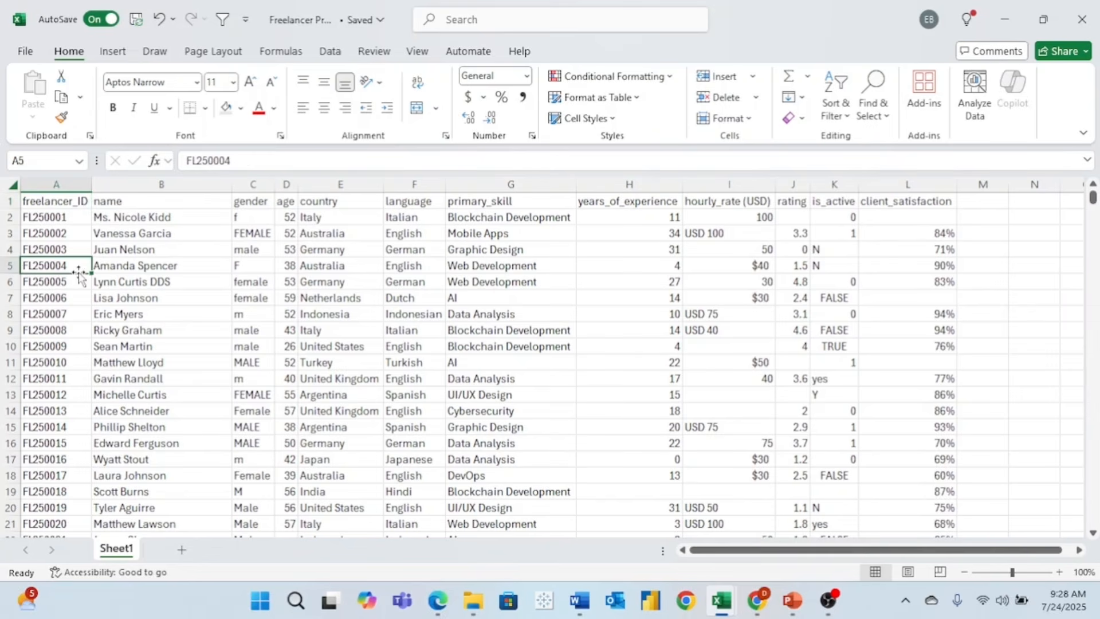
pyautogui.click(47, 201)
pyautogui.click(222, 20)
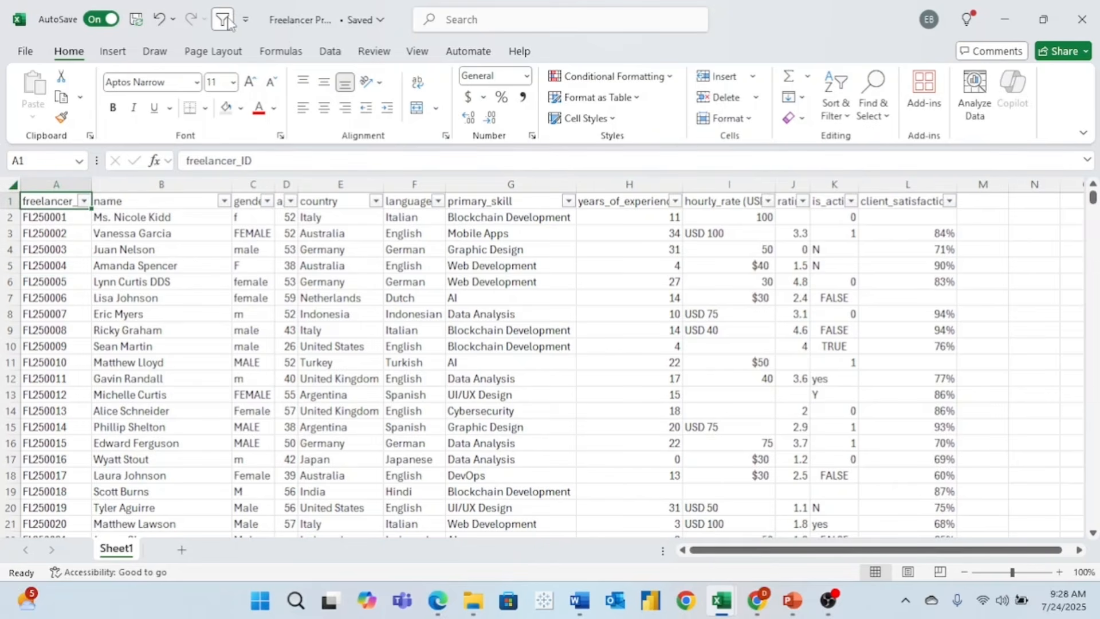
pyautogui.click(84, 201)
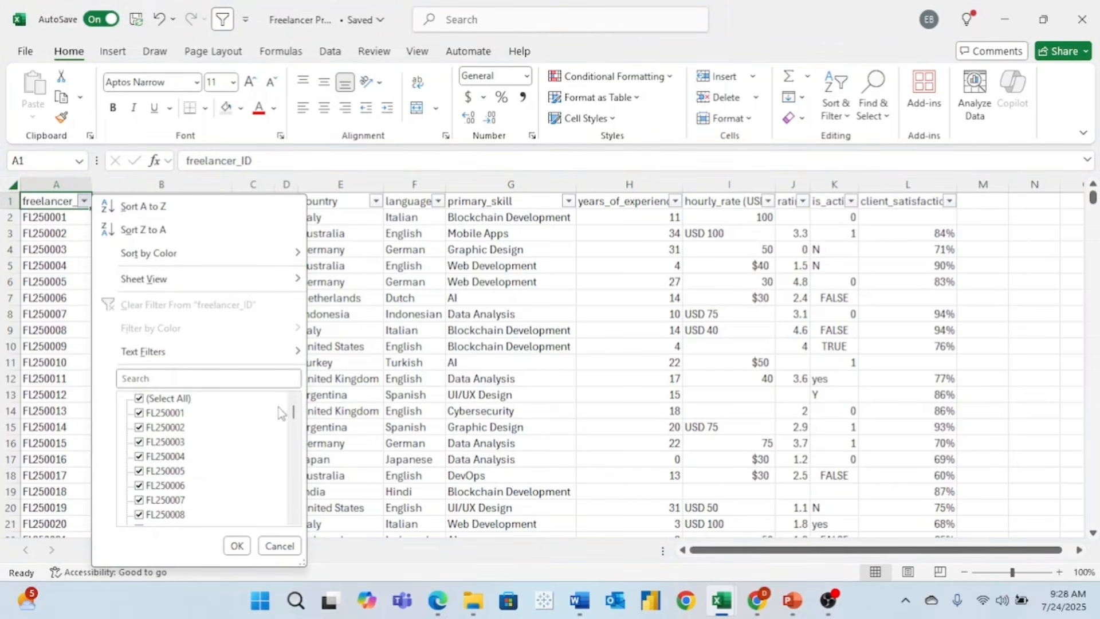
pyautogui.moveTo(296, 417)
pyautogui.mouseDown()
pyautogui.moveTo(297, 521)
pyautogui.moveTo(290, 399)
pyautogui.mouseUp()
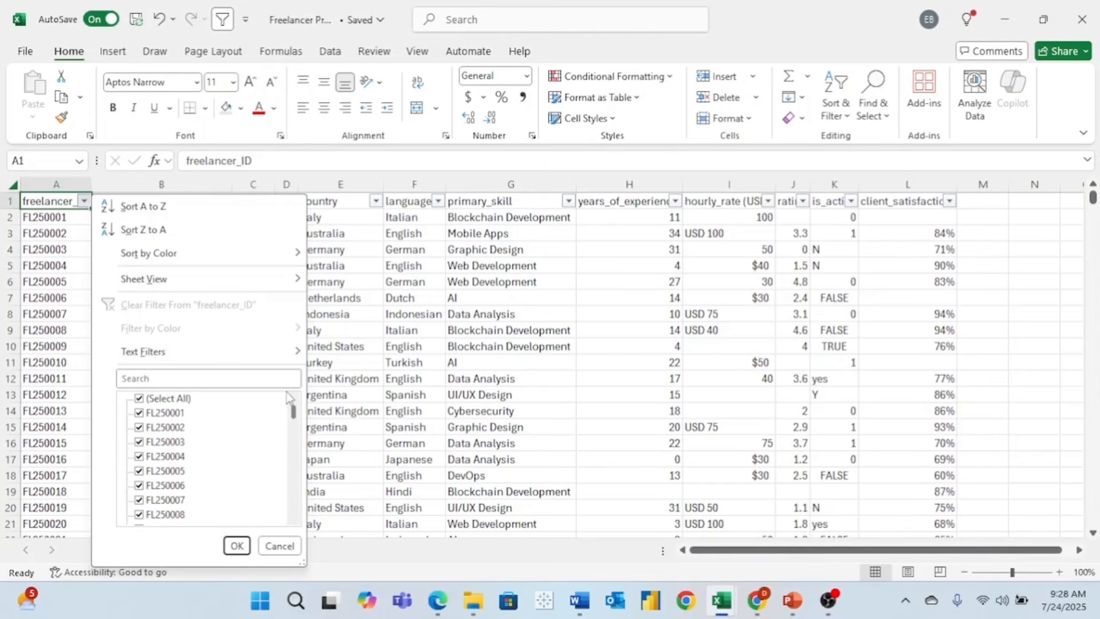
pyautogui.click(282, 549)
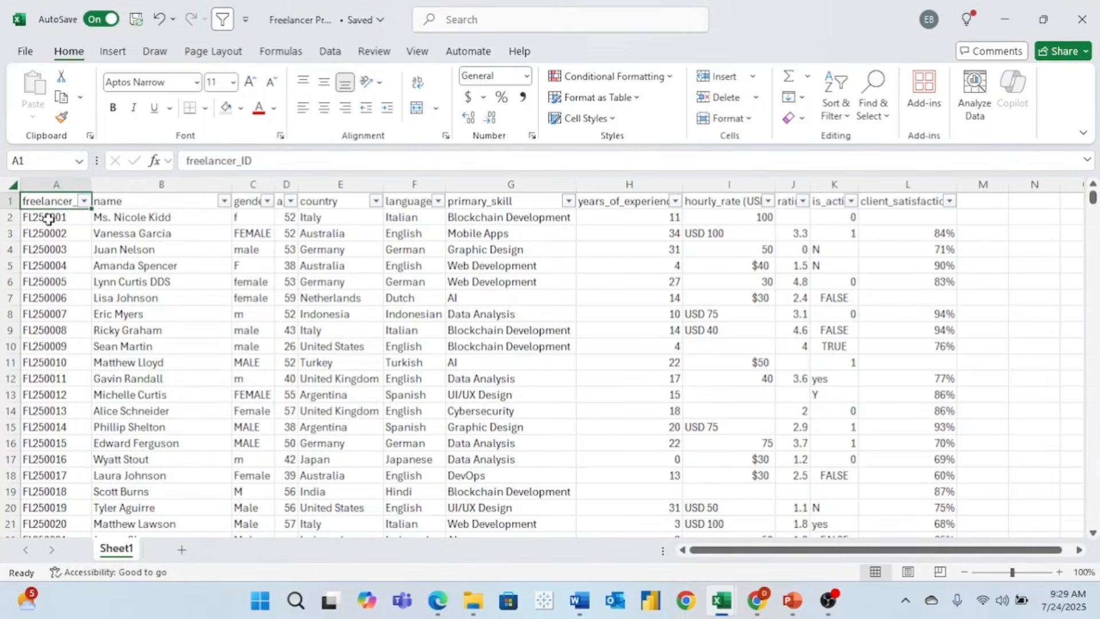
pyautogui.click(56, 181)
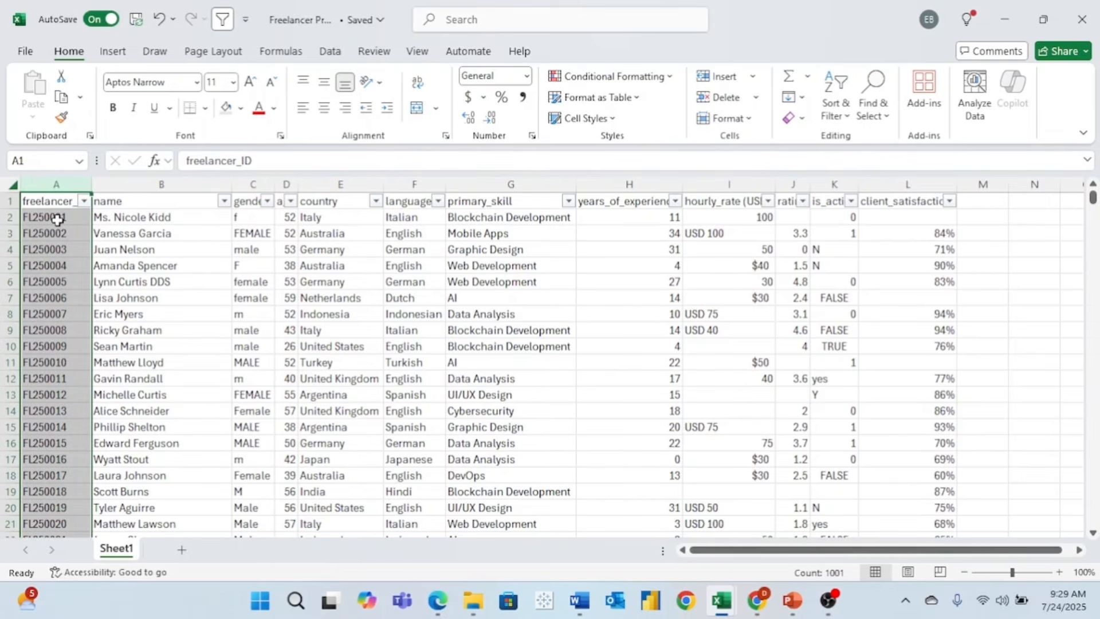
pyautogui.click(655, 77)
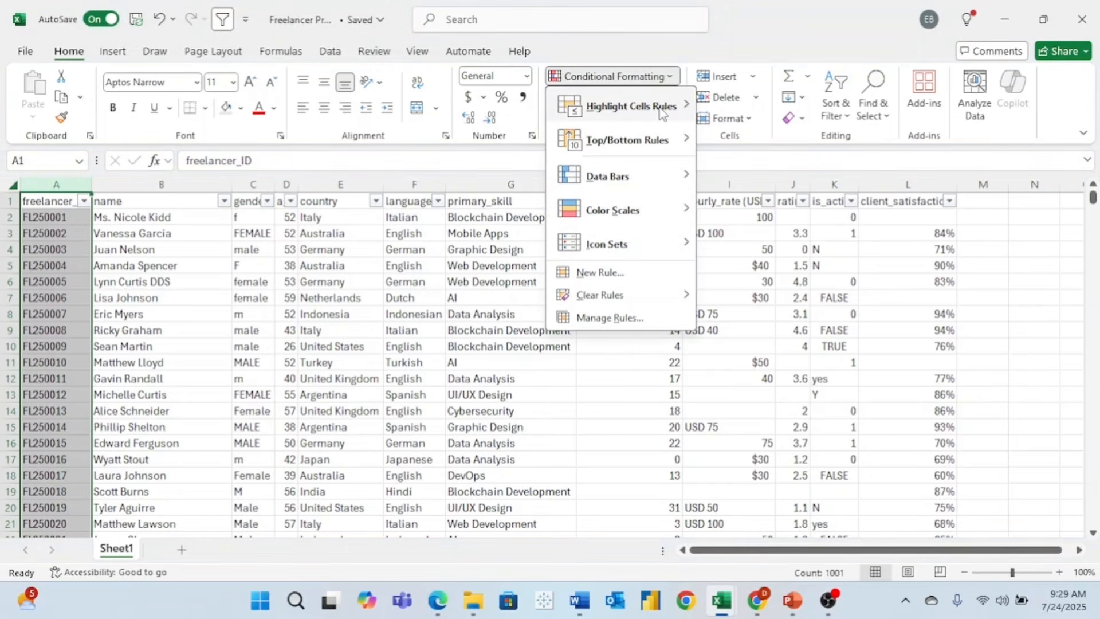
pyautogui.moveTo(661, 111)
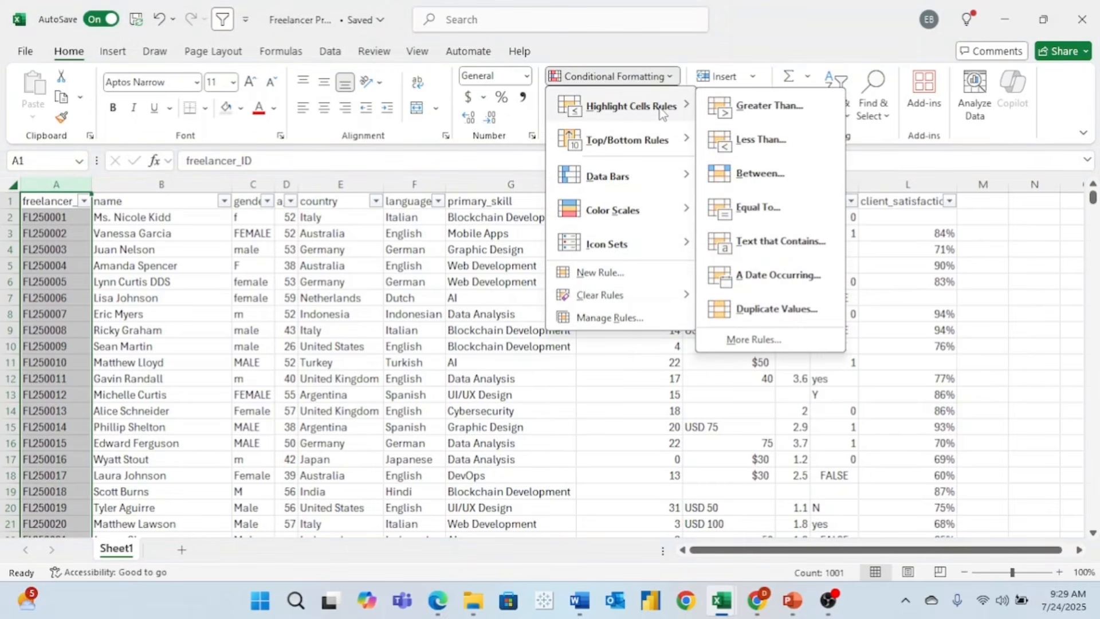
pyautogui.click(775, 308)
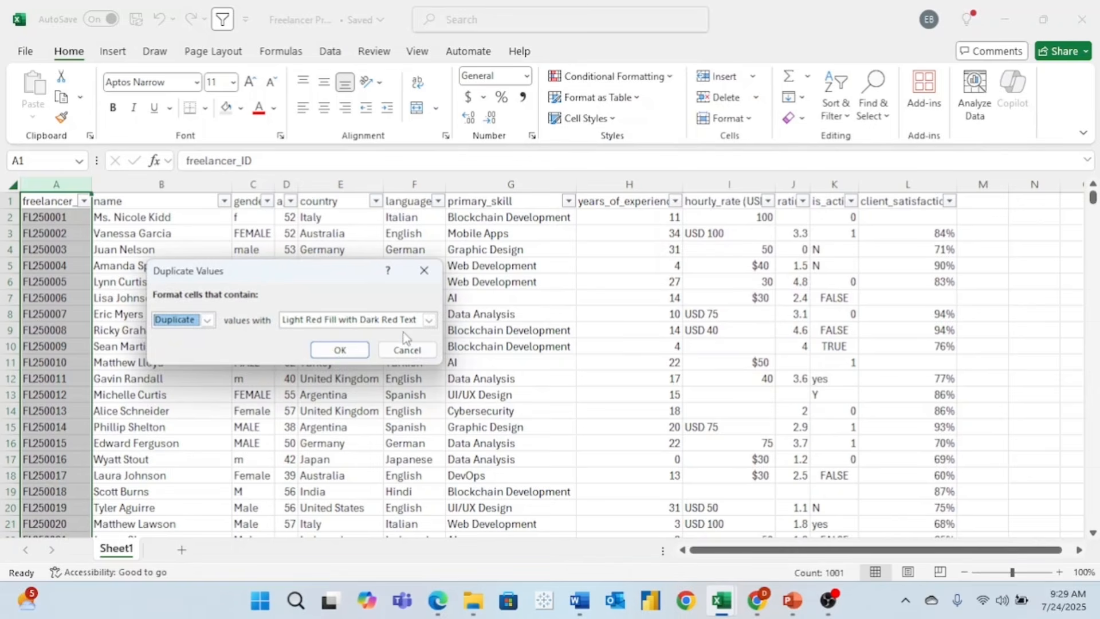
pyautogui.click(352, 350)
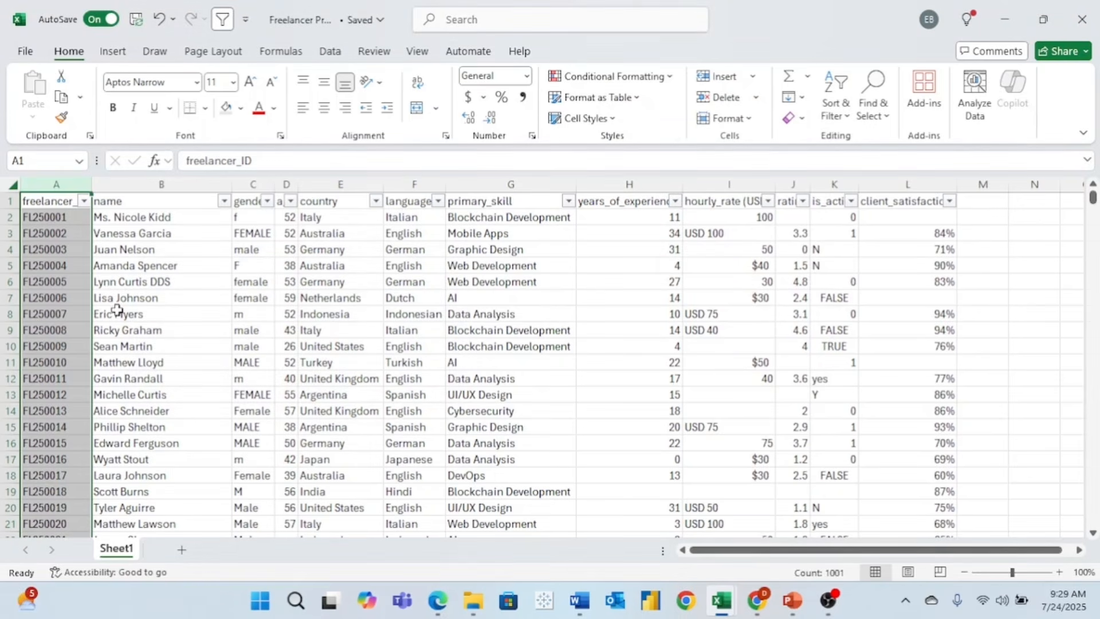
pyautogui.click(46, 425)
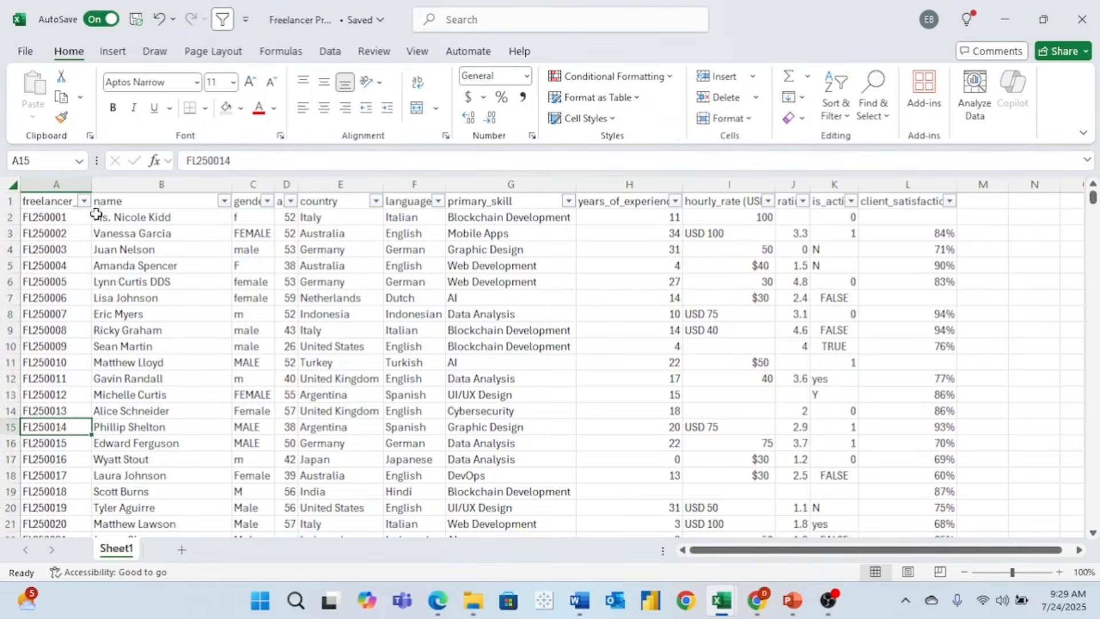
pyautogui.moveTo(1093, 198); pyautogui.dragTo(1093, 519)
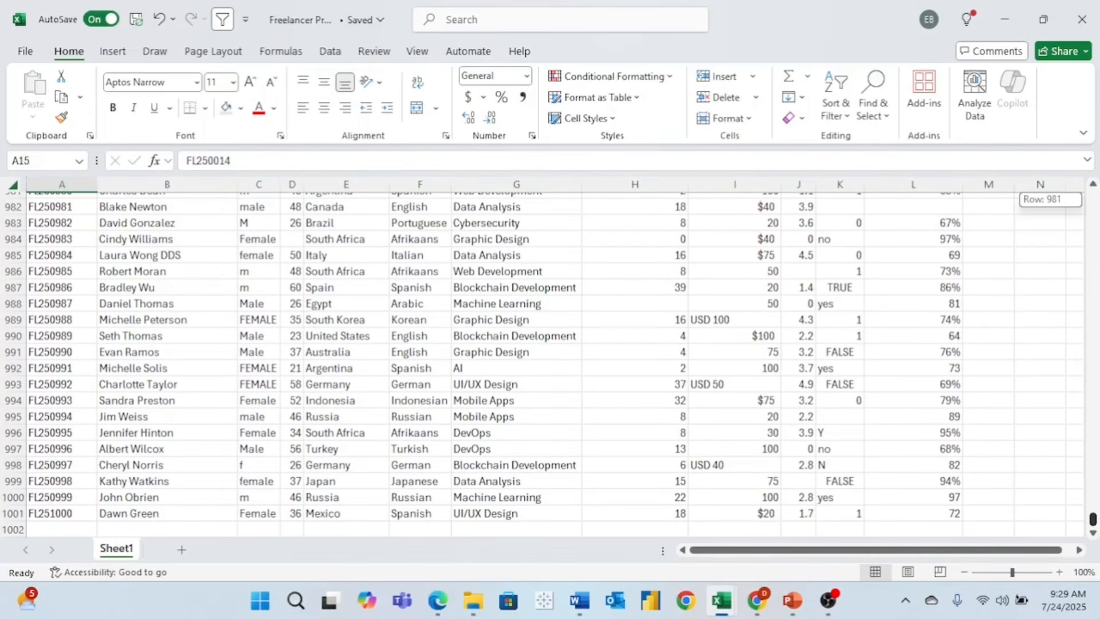
pyautogui.moveTo(1093, 519); pyautogui.dragTo(1054, 163)
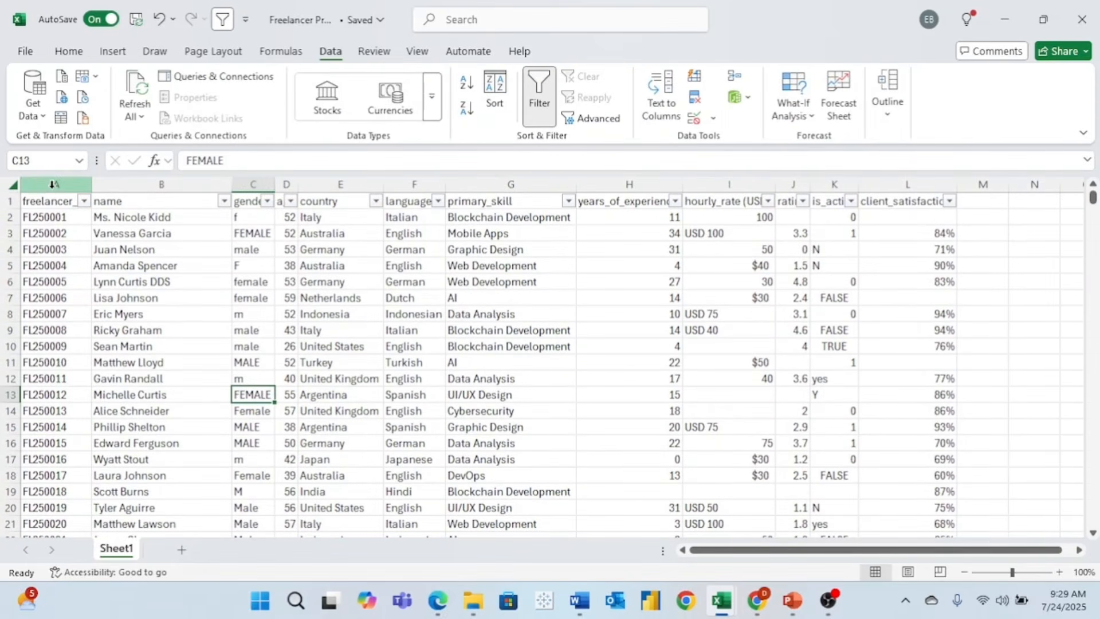
# - Run Remove Duplicates on column A only, confirming freelancer_ID has no duplicates
pyautogui.click(51, 183)
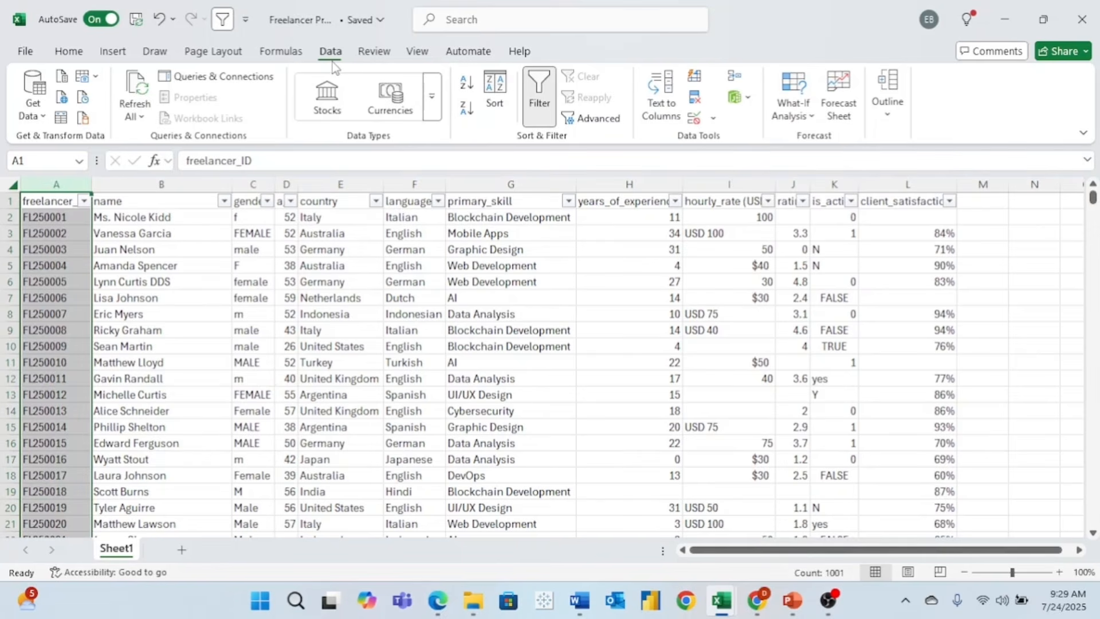
pyautogui.click(695, 98)
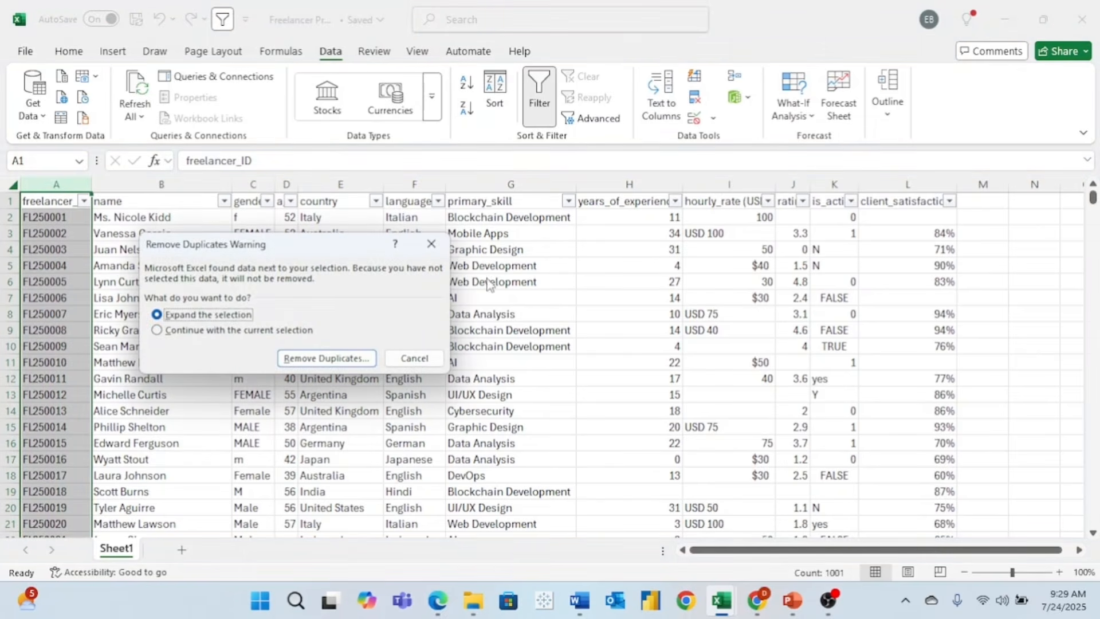
pyautogui.click(228, 330)
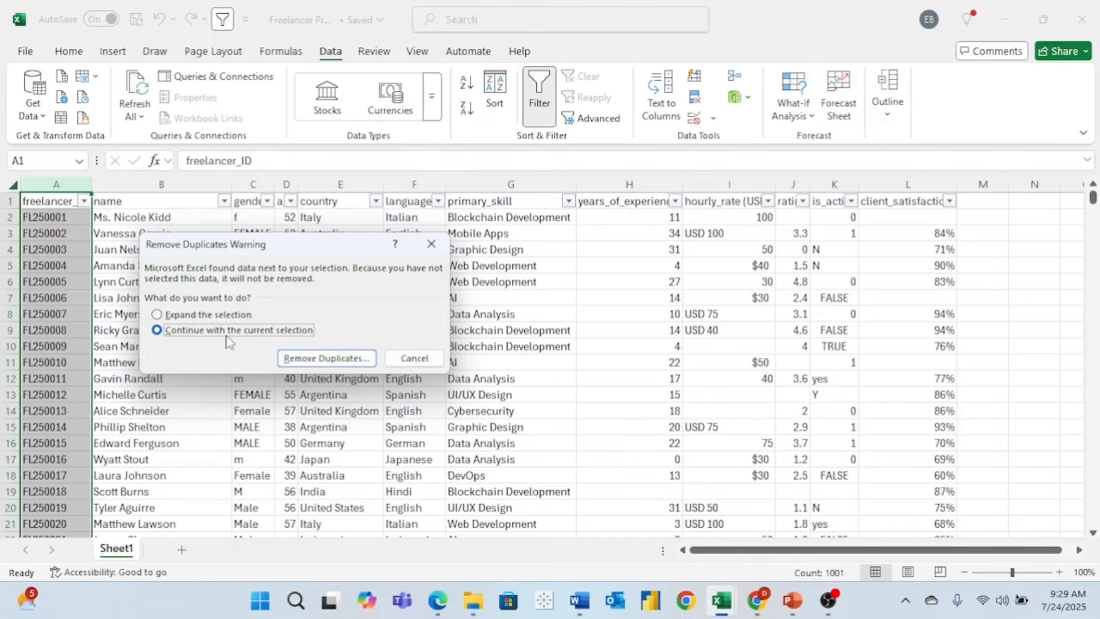
pyautogui.click(356, 360)
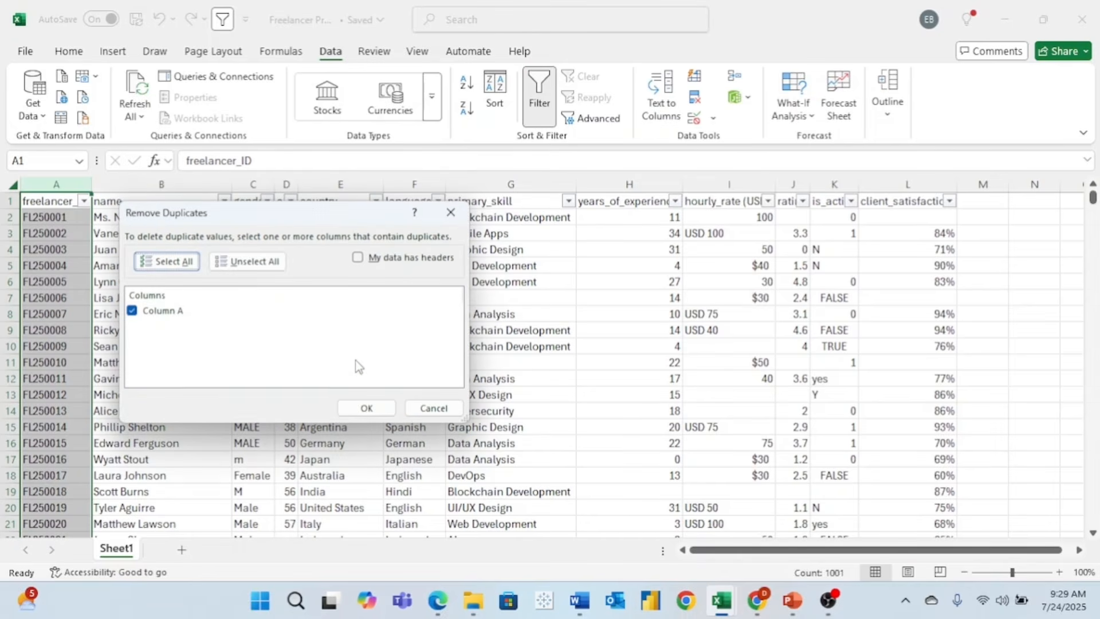
pyautogui.click(370, 408)
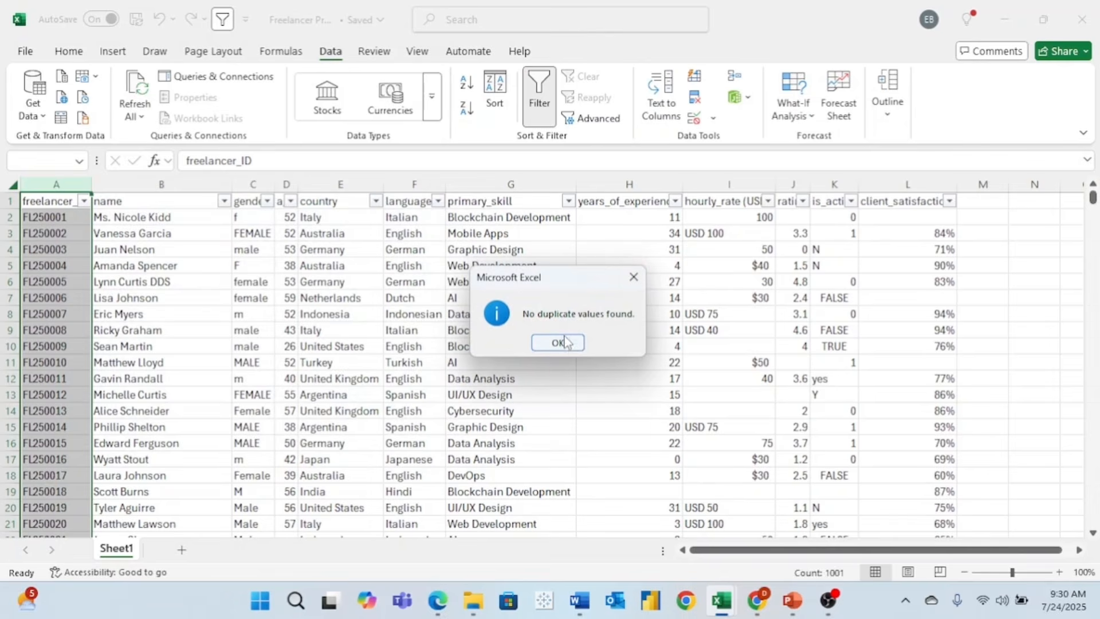
pyautogui.click(569, 344)
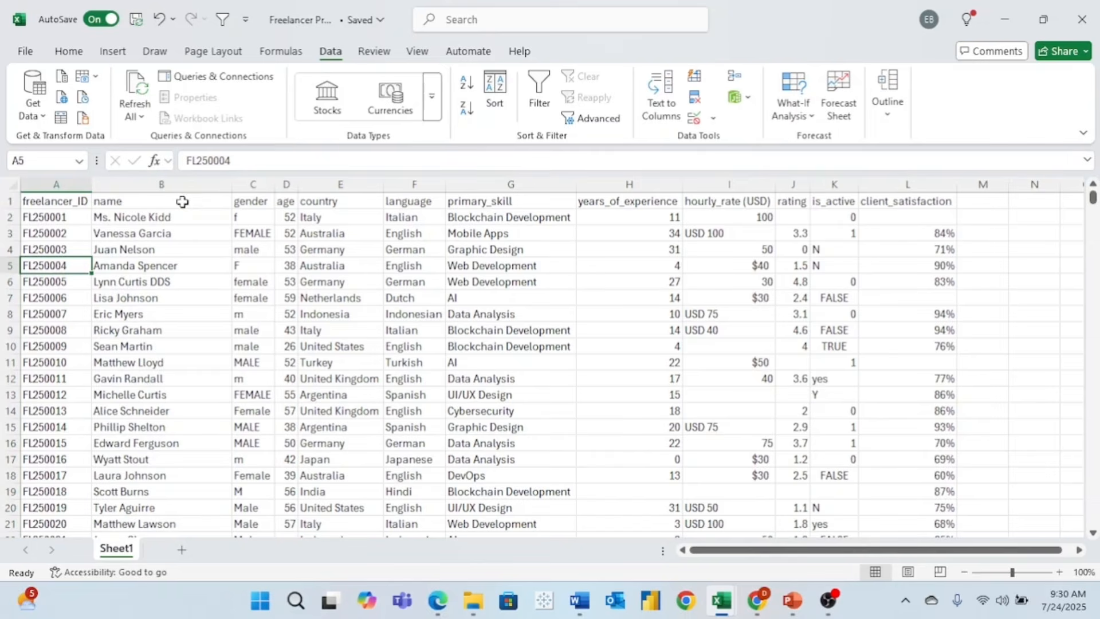
# - Review names carrying titles and suffixes such as Mr., Dr. and DDS
pyautogui.click(114, 228)
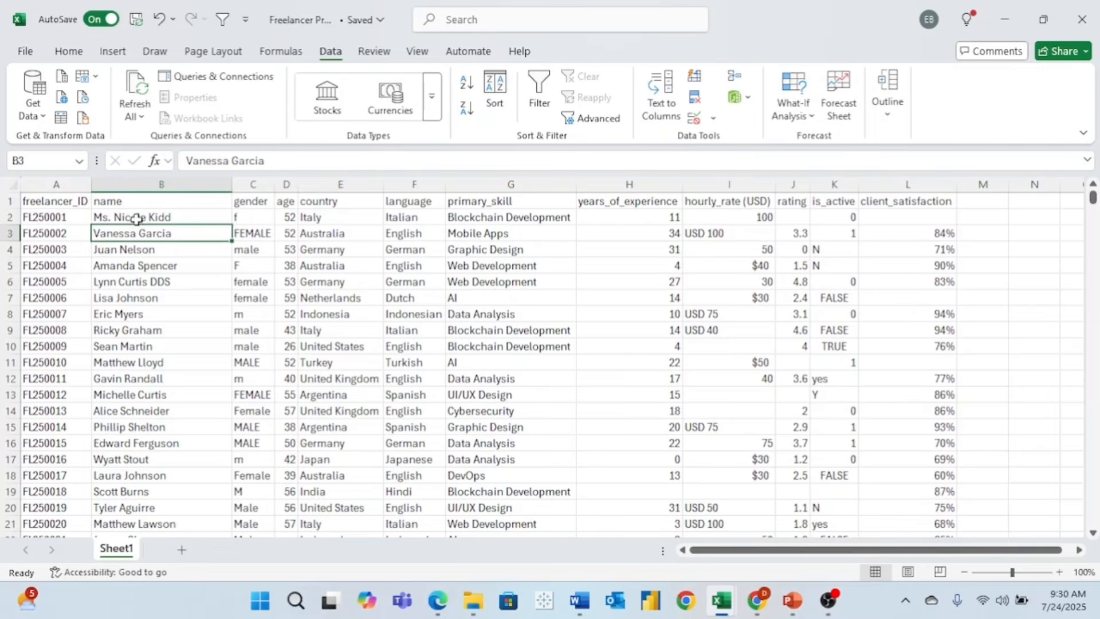
pyautogui.click(138, 219)
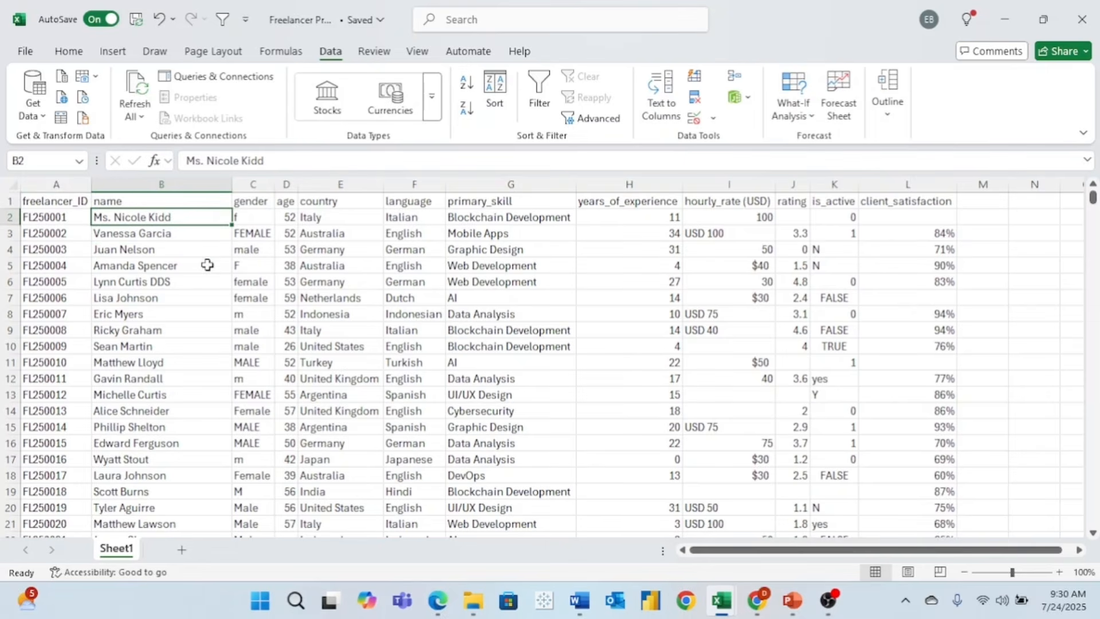
pyautogui.click(205, 284)
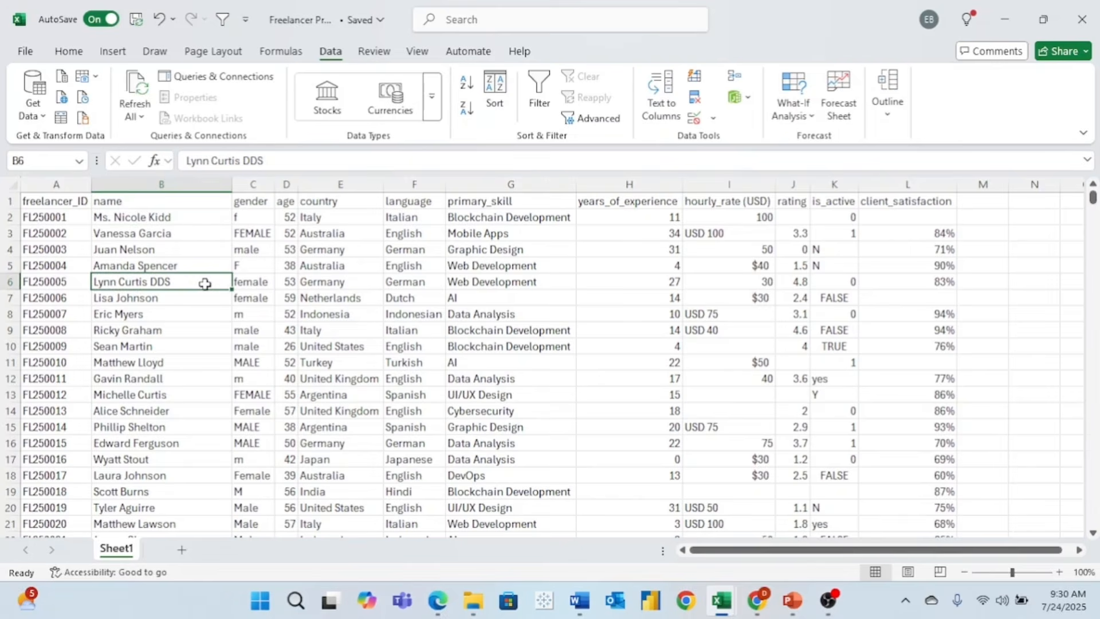
pyautogui.scroll(-20, 205, 284)
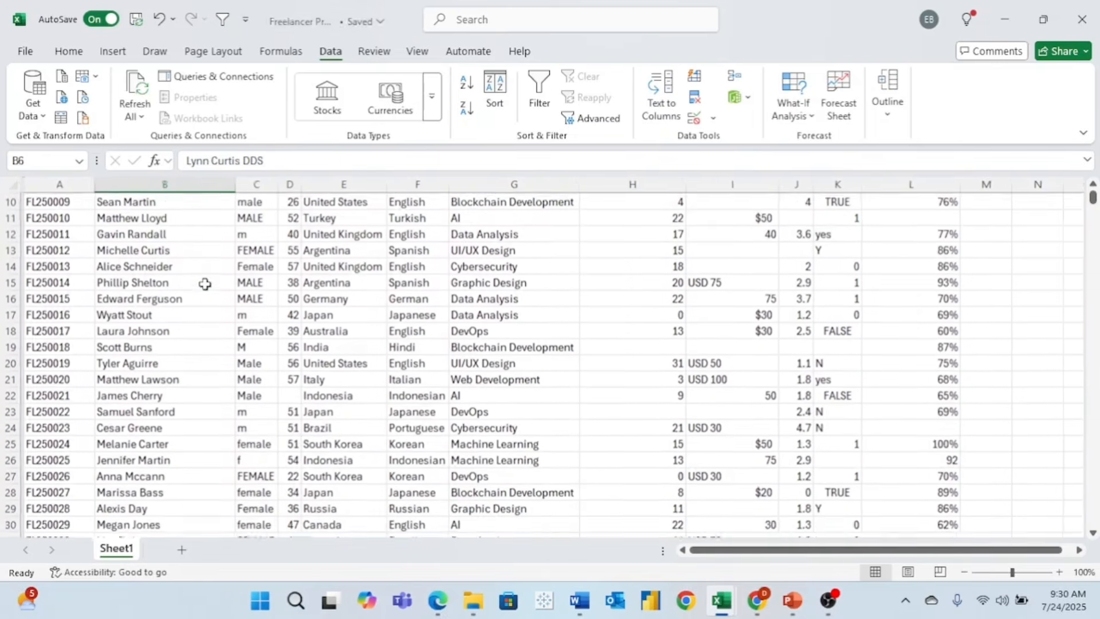
pyautogui.click(192, 363)
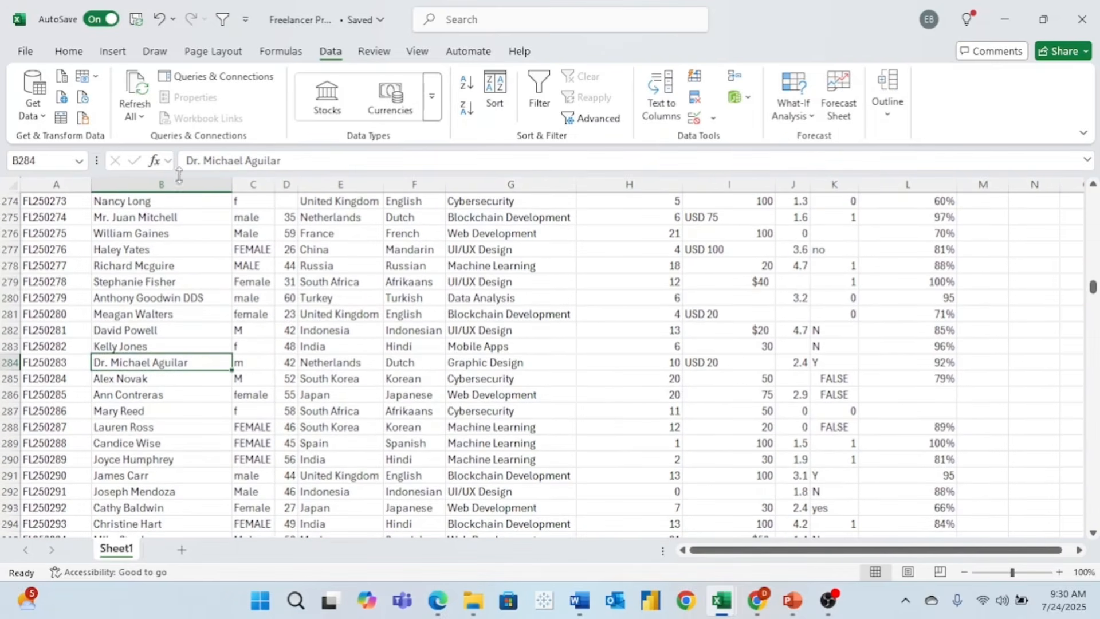
pyautogui.click(186, 218)
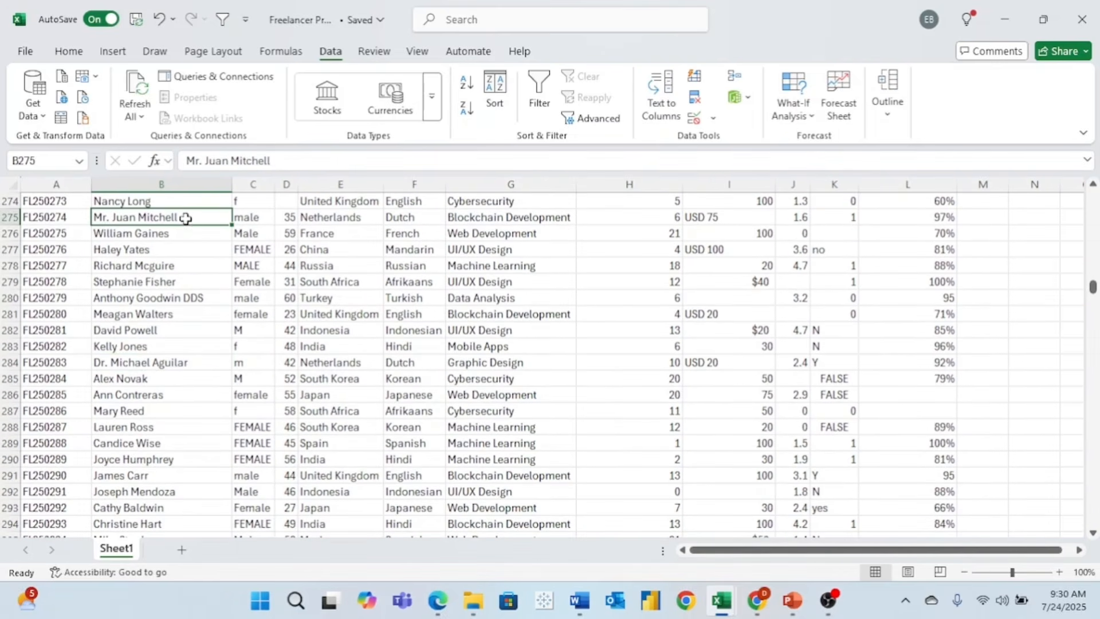
# - Insert an empty column before gender and title it Full Name
pyautogui.click(203, 302)
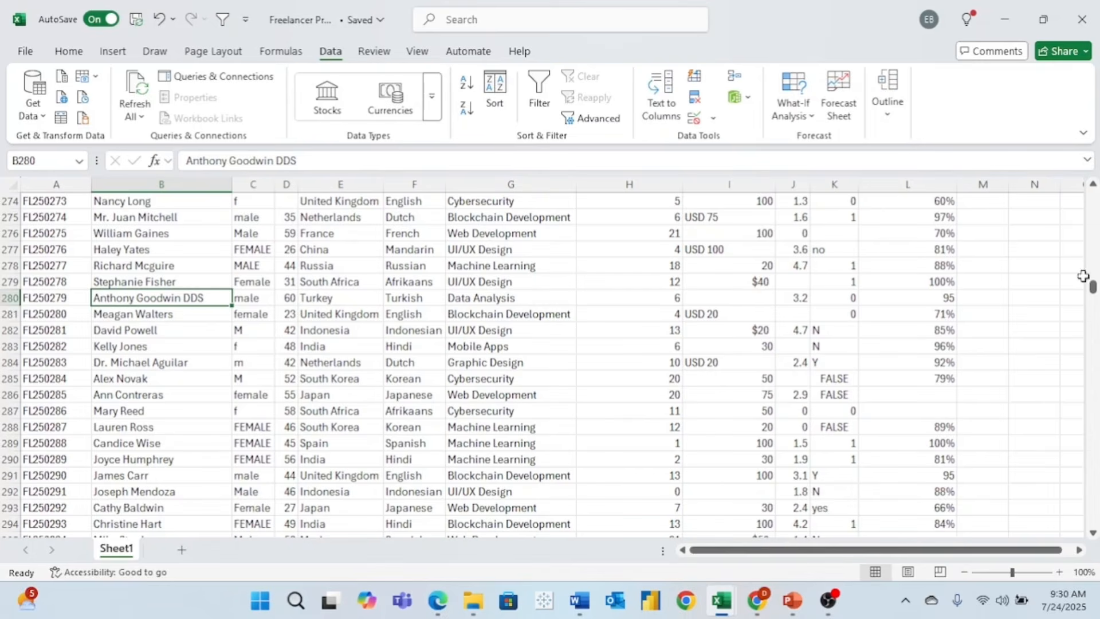
pyautogui.moveTo(1093, 287); pyautogui.dragTo(1093, 197)
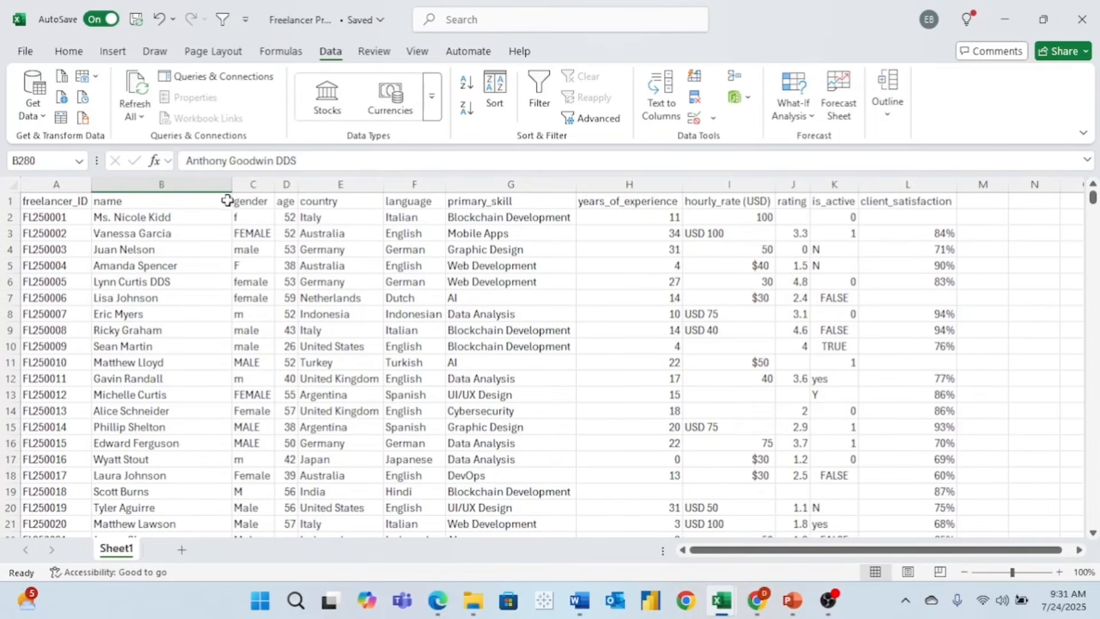
pyautogui.rightClick(255, 184)
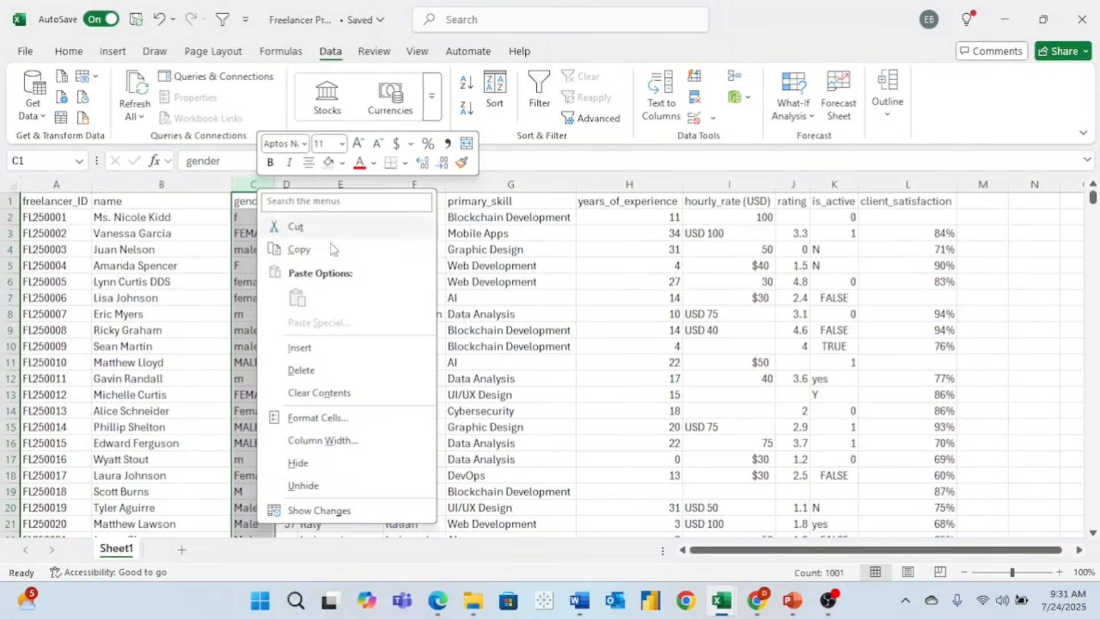
pyautogui.click(335, 351)
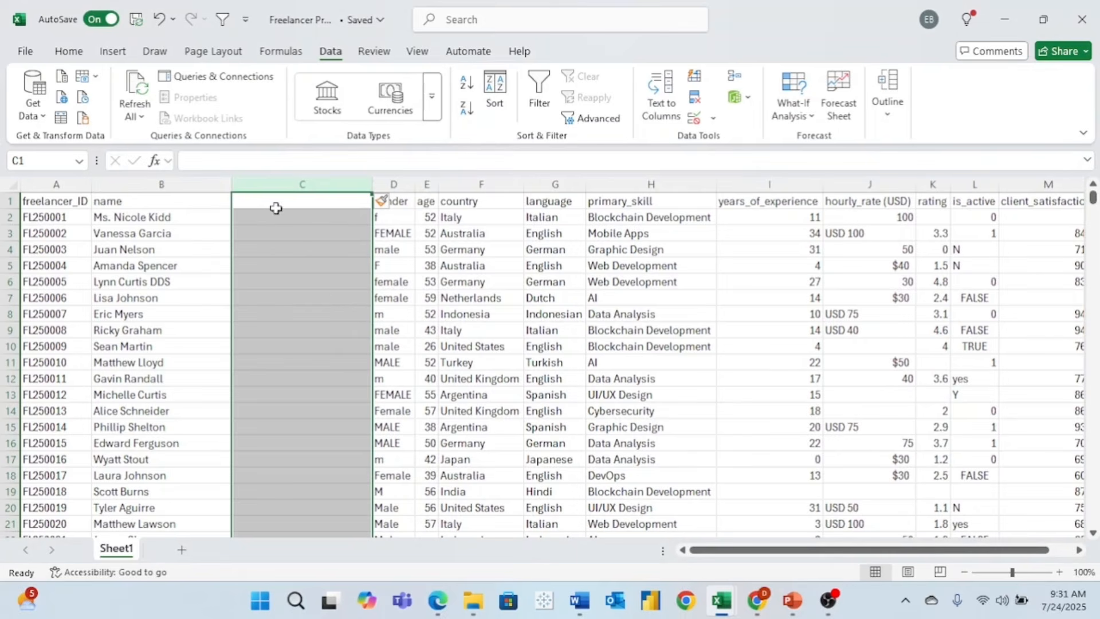
pyautogui.click(272, 202)
pyautogui.write('Ful')
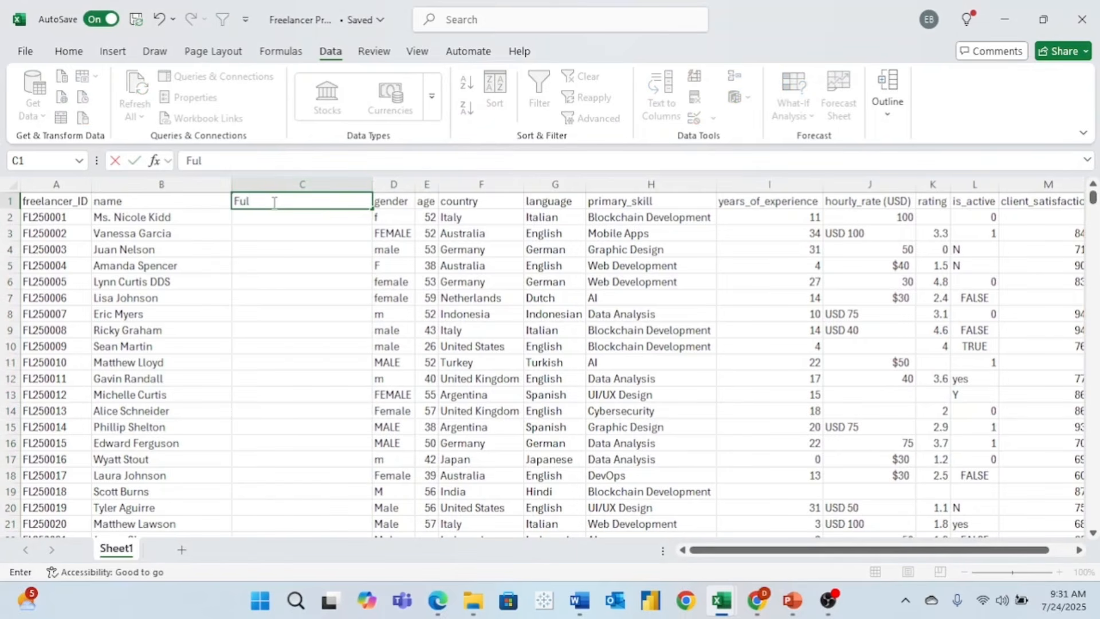
pyautogui.write('l Name')
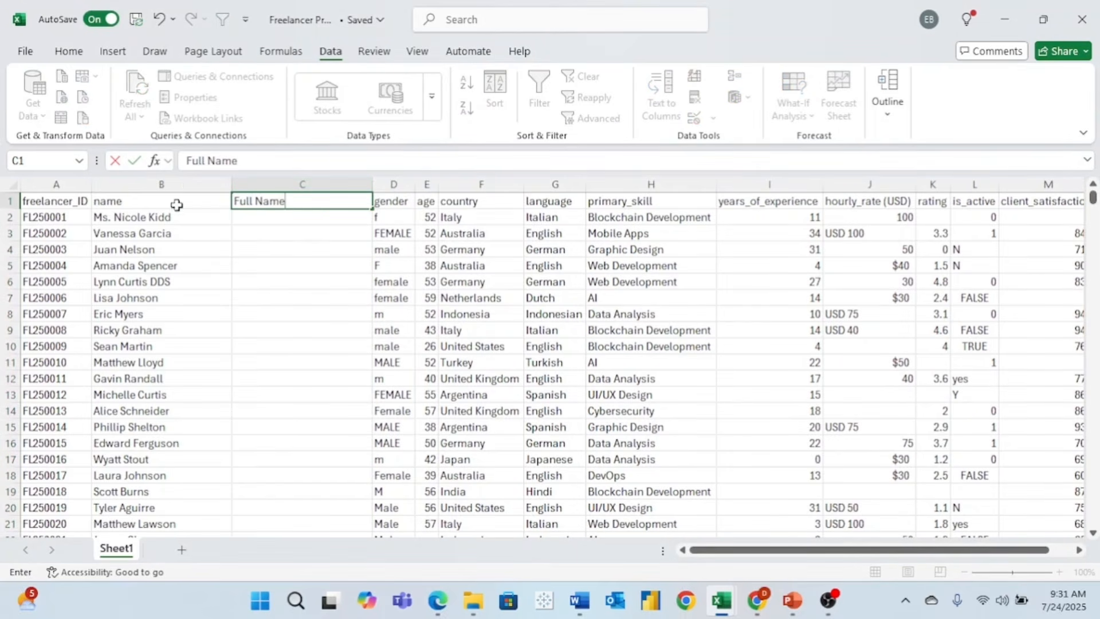
# - Rename the name column header to name_raw
pyautogui.click(153, 204)
pyautogui.click(232, 165)
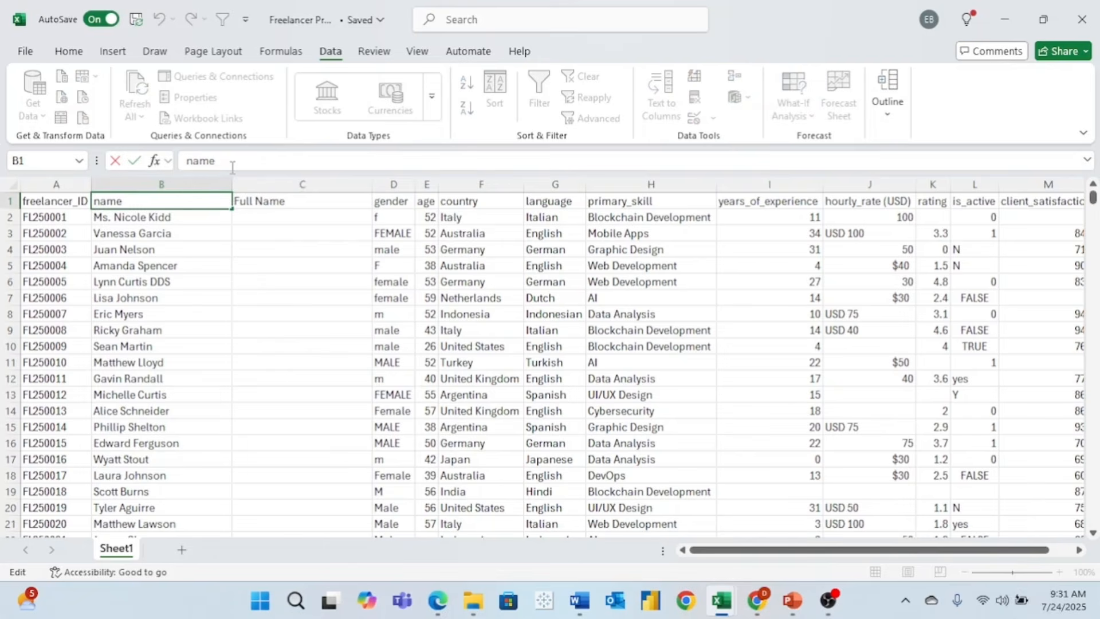
pyautogui.write('_raw')
pyautogui.press('Tab')
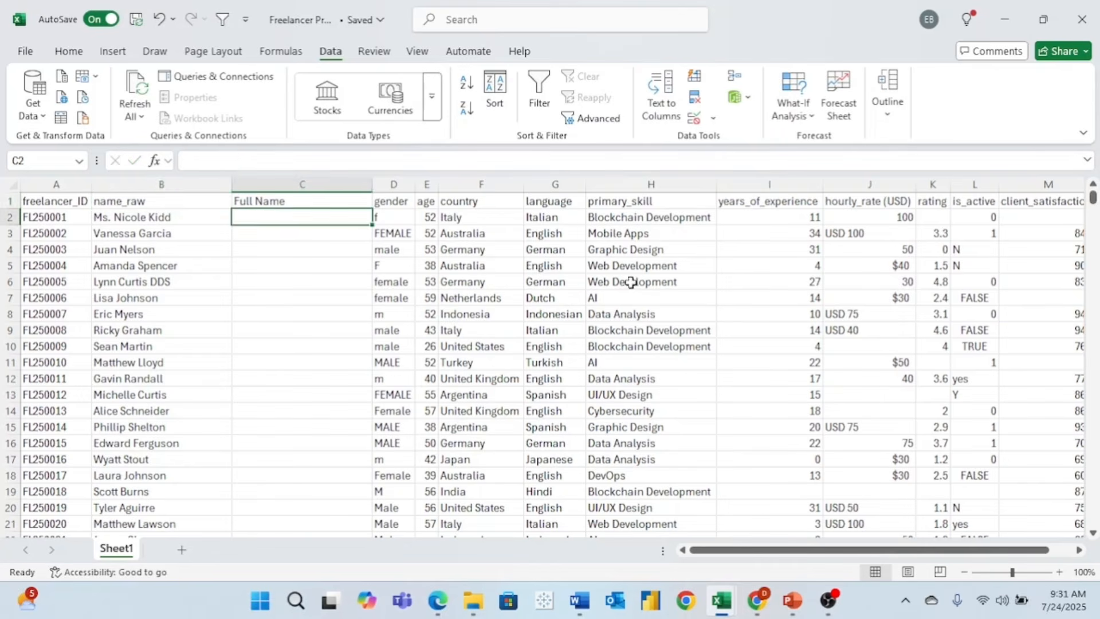
pyautogui.hotkey('shift', 'Tab')
# - Filter name_raw to names containing '.', leaving 16 records, and select C2
pyautogui.click(222, 20)
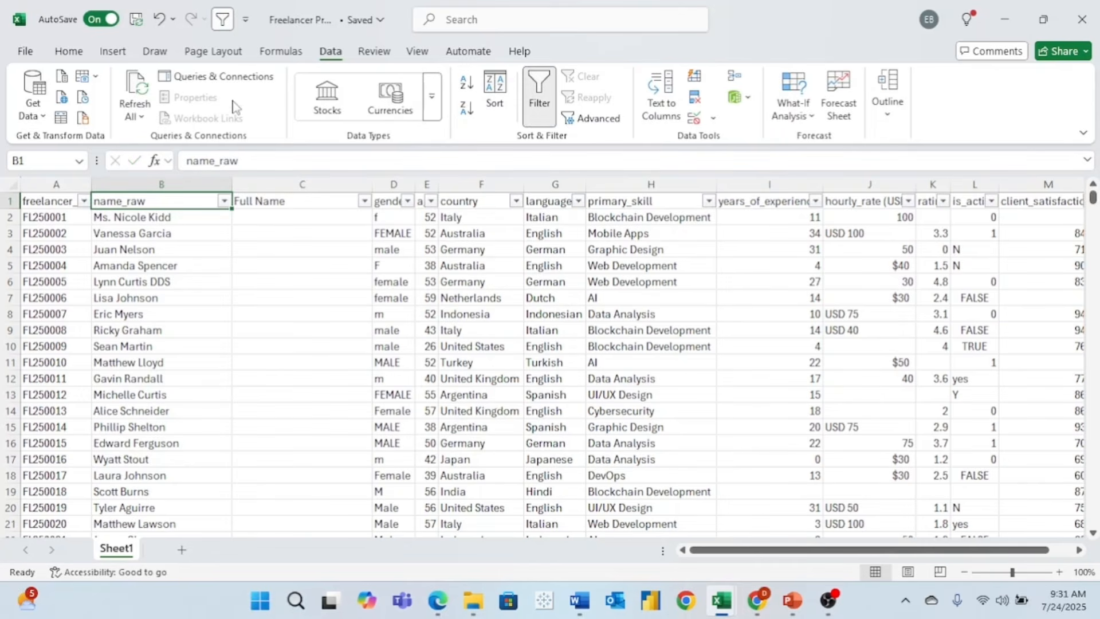
pyautogui.click(224, 201)
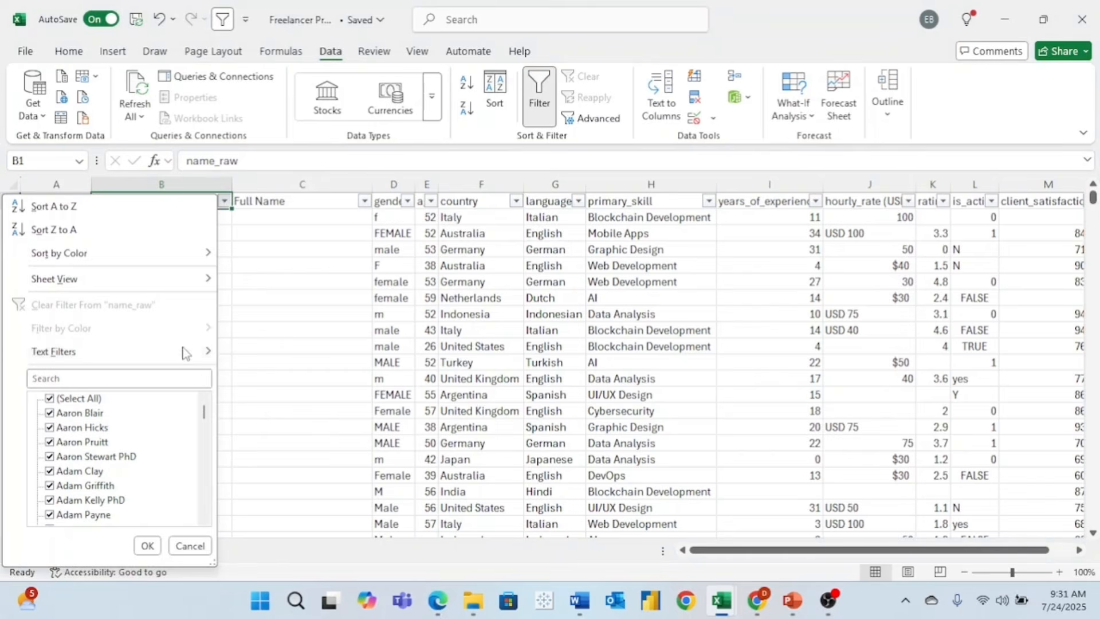
pyautogui.click(111, 379)
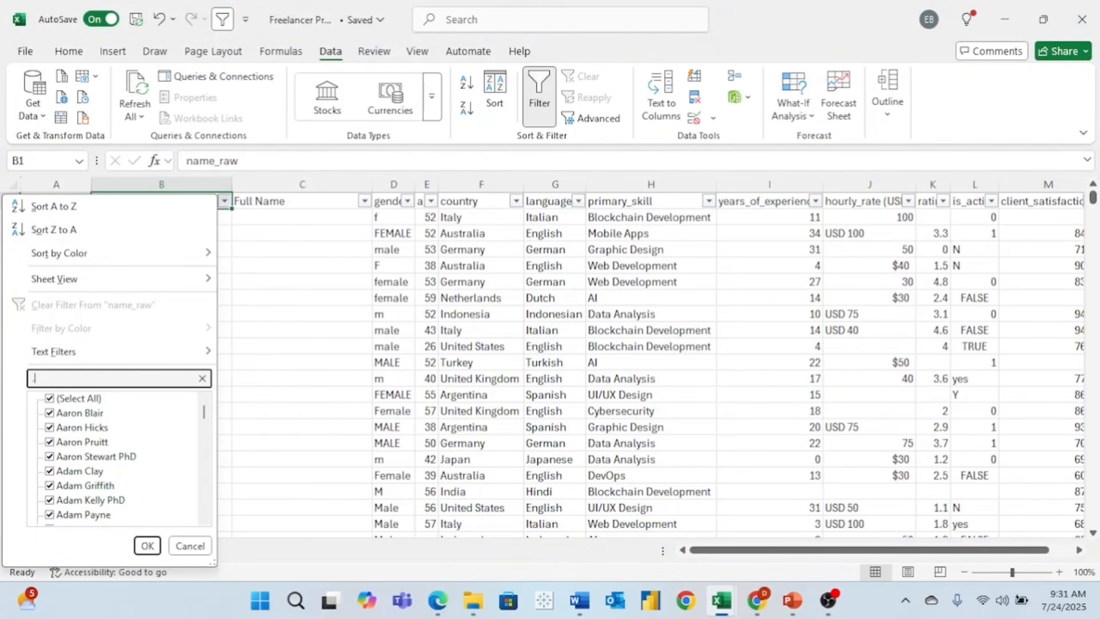
pyautogui.write('.')
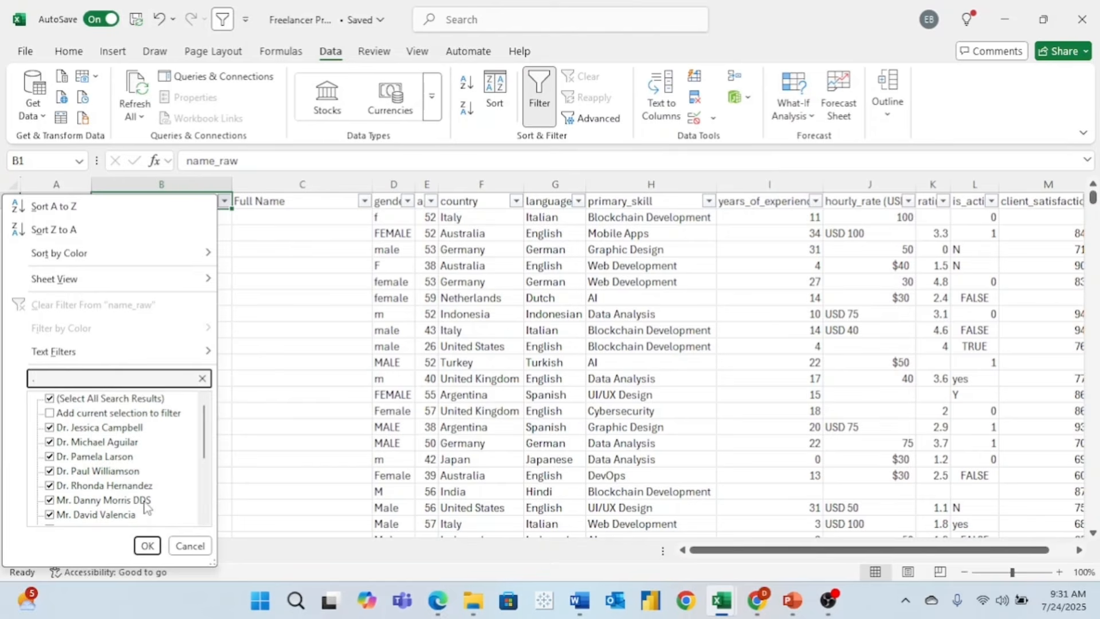
pyautogui.scroll(-4, 146, 507)
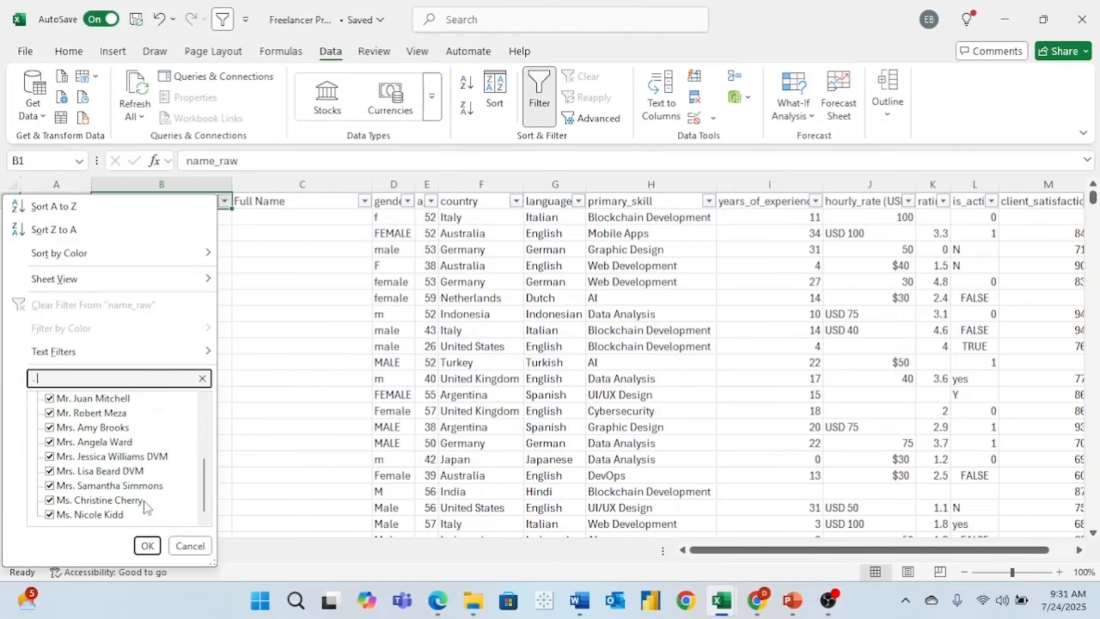
pyautogui.scroll(5, 146, 507)
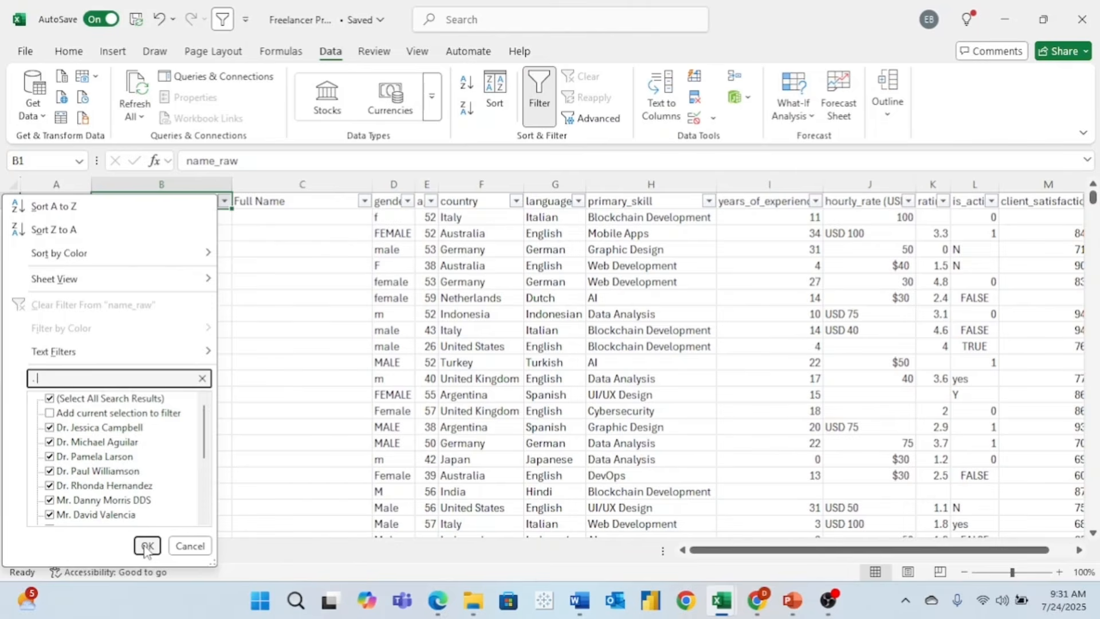
pyautogui.click(147, 546)
pyautogui.click(284, 217)
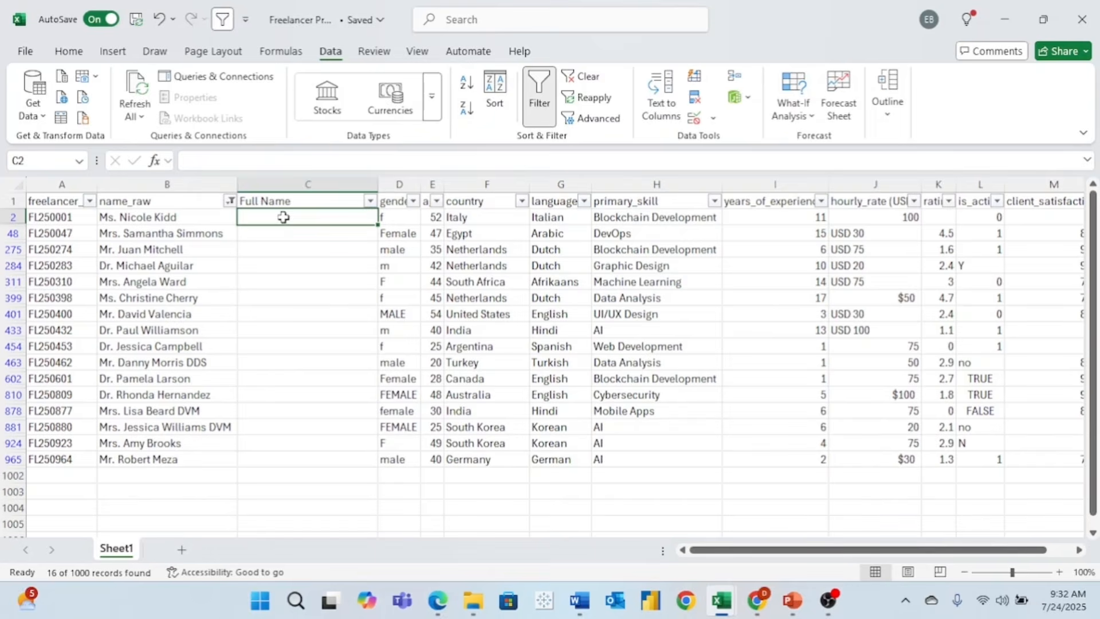
# - Enter =TEXTAFTER(B2,". ") in C2, fill it down the filtered rows, then clear the filter
pyautogui.write('=')
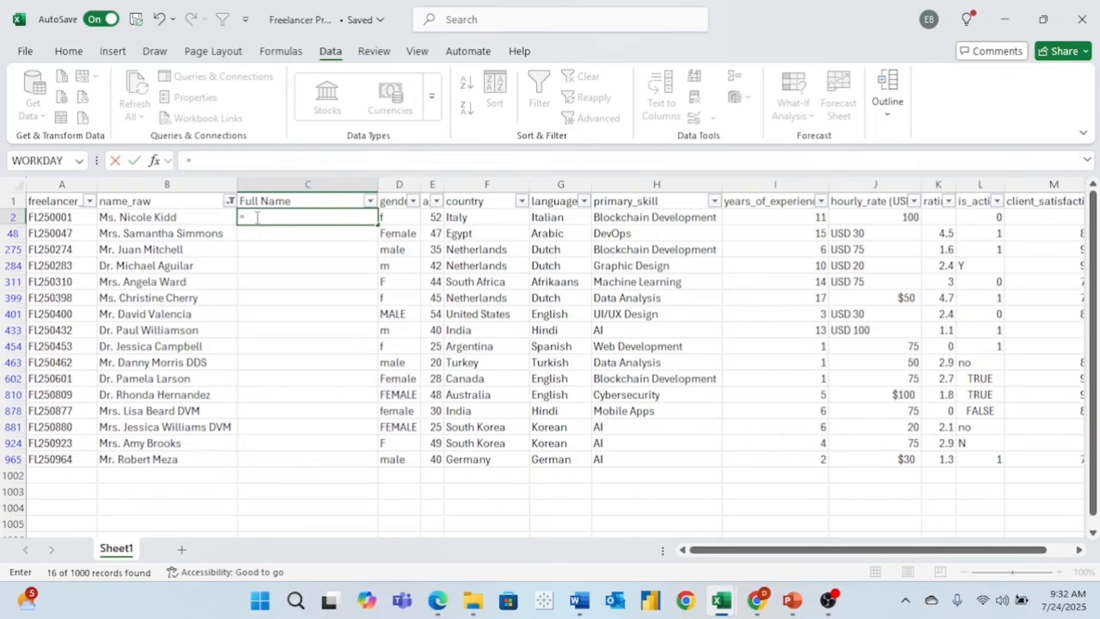
pyautogui.write('textafte')
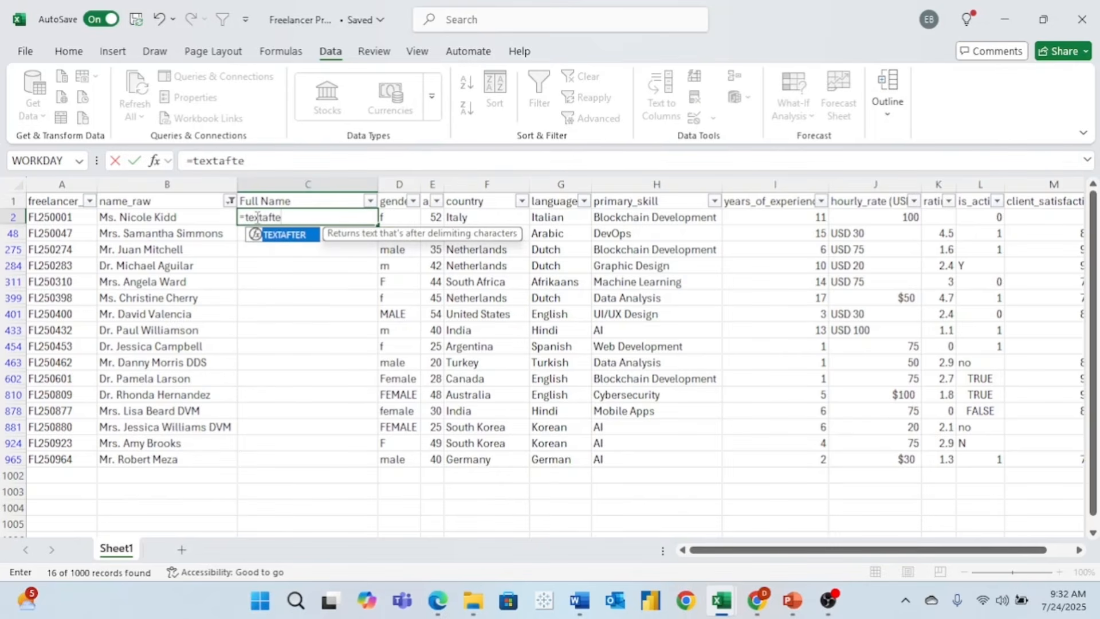
pyautogui.write('r(')
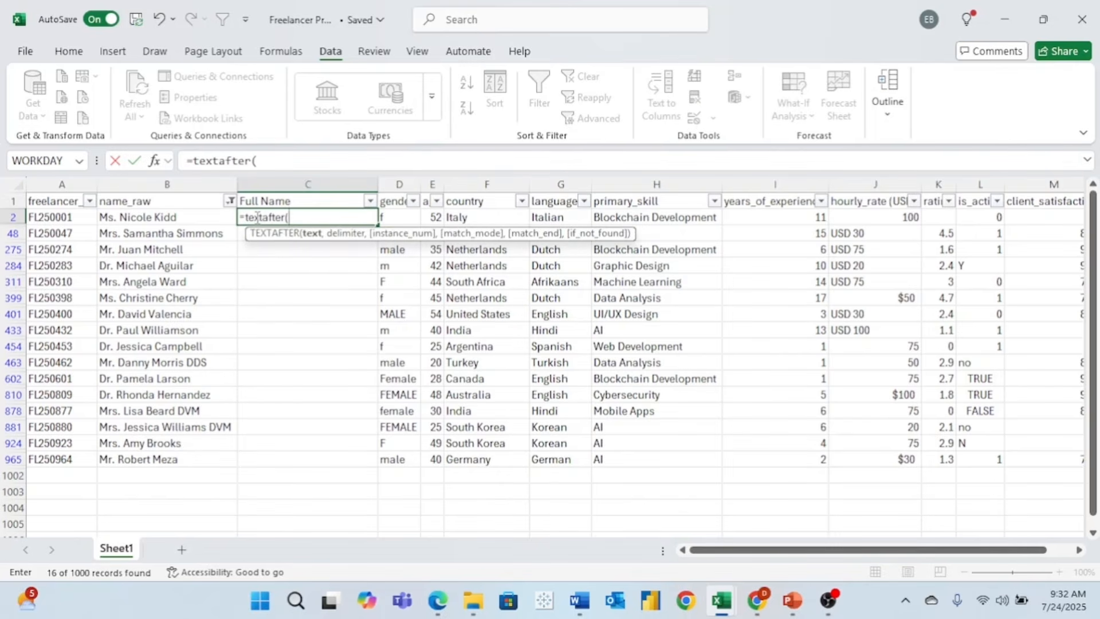
pyautogui.click(191, 218)
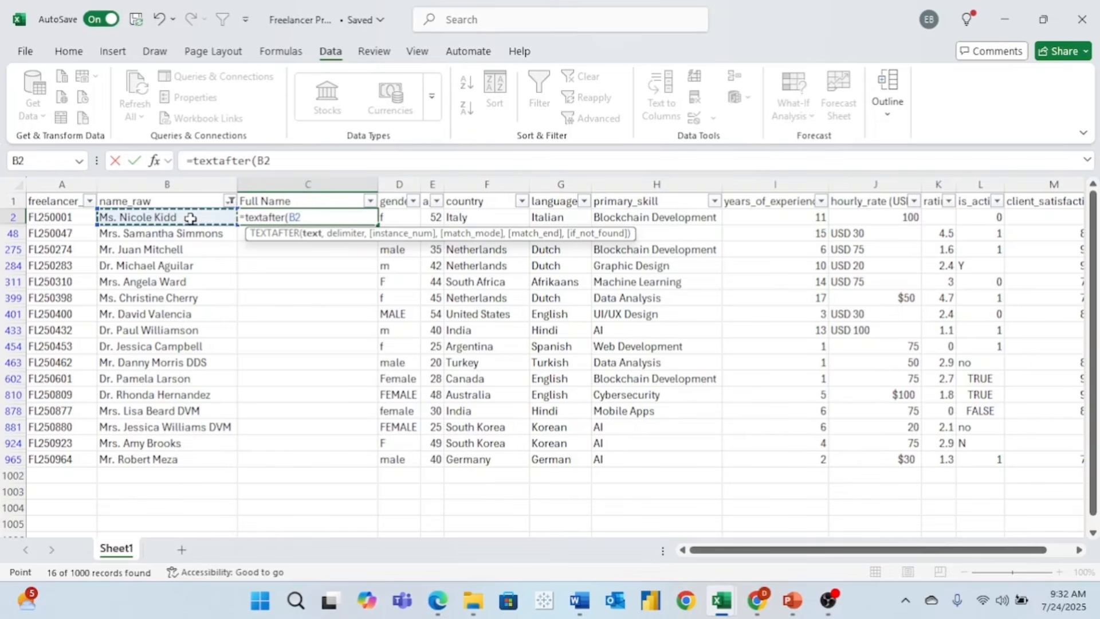
pyautogui.write(',".')
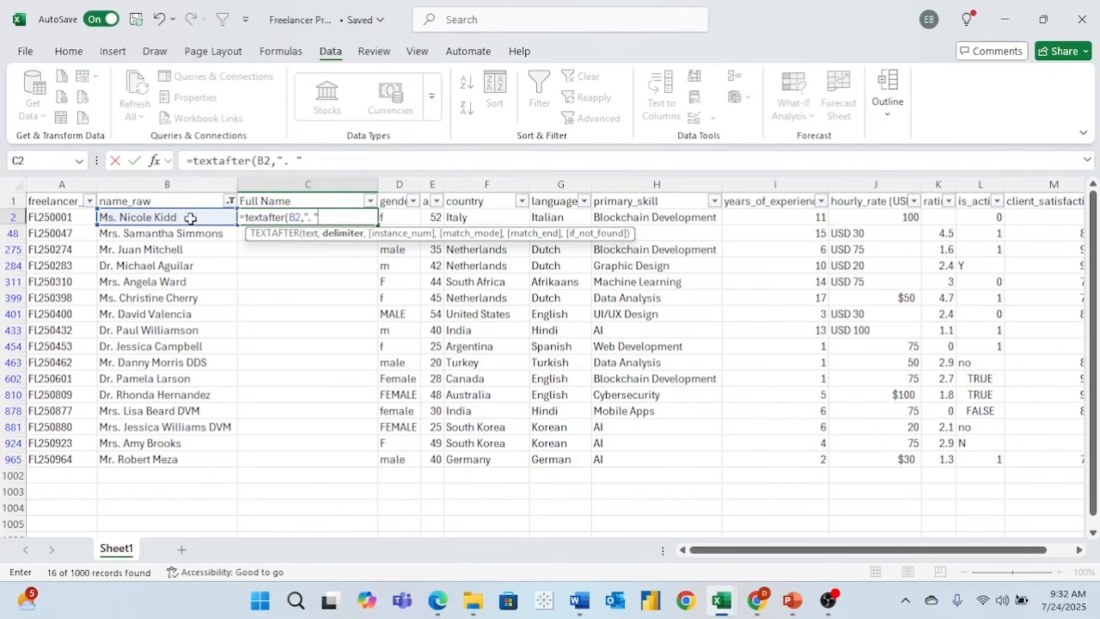
pyautogui.write(',')
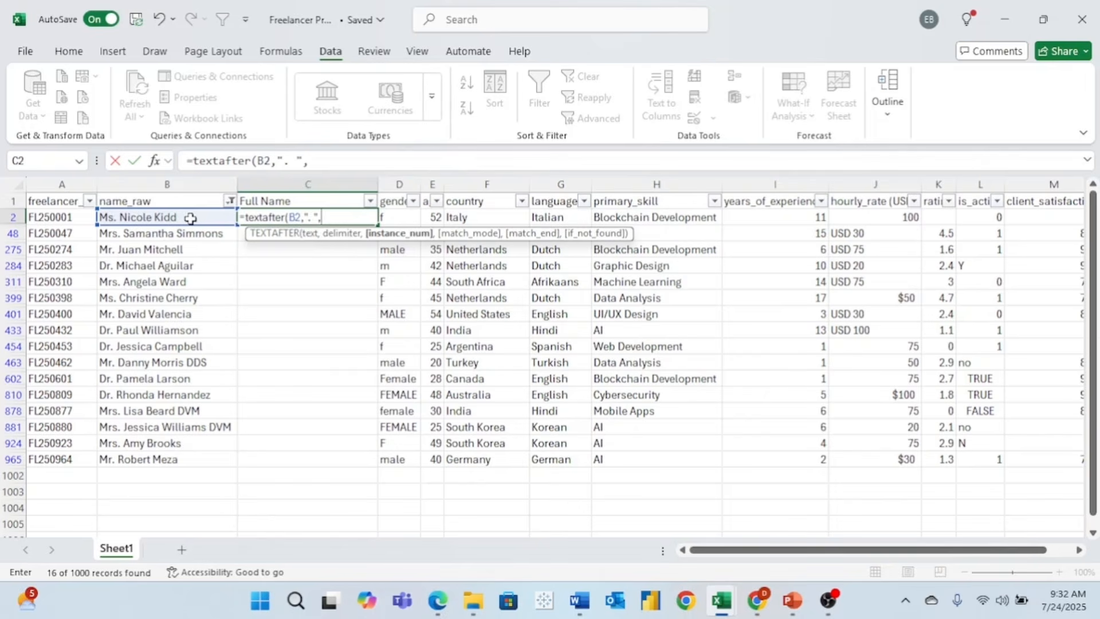
pyautogui.write(')')
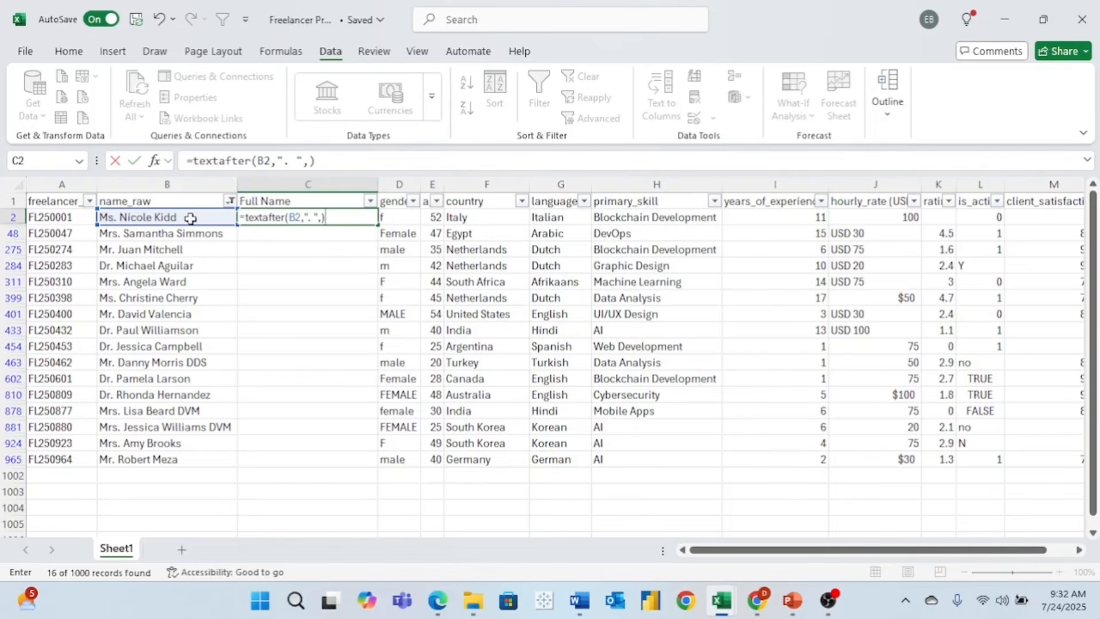
pyautogui.press('Return')
pyautogui.click(369, 219)
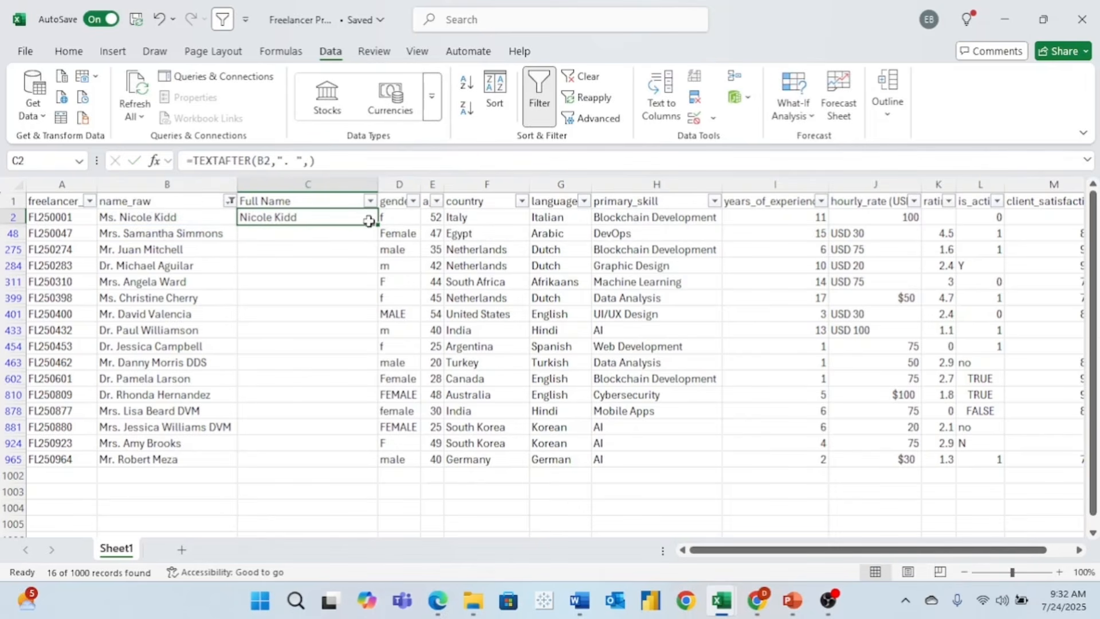
pyautogui.moveTo(377, 225); pyautogui.dragTo(369, 464)
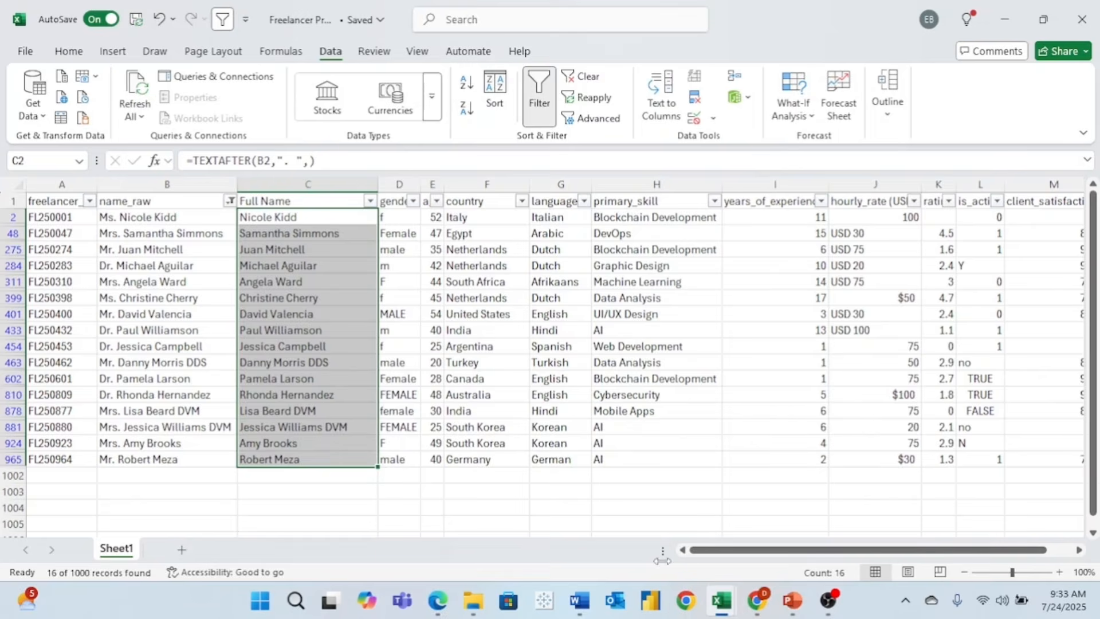
pyautogui.click(222, 23)
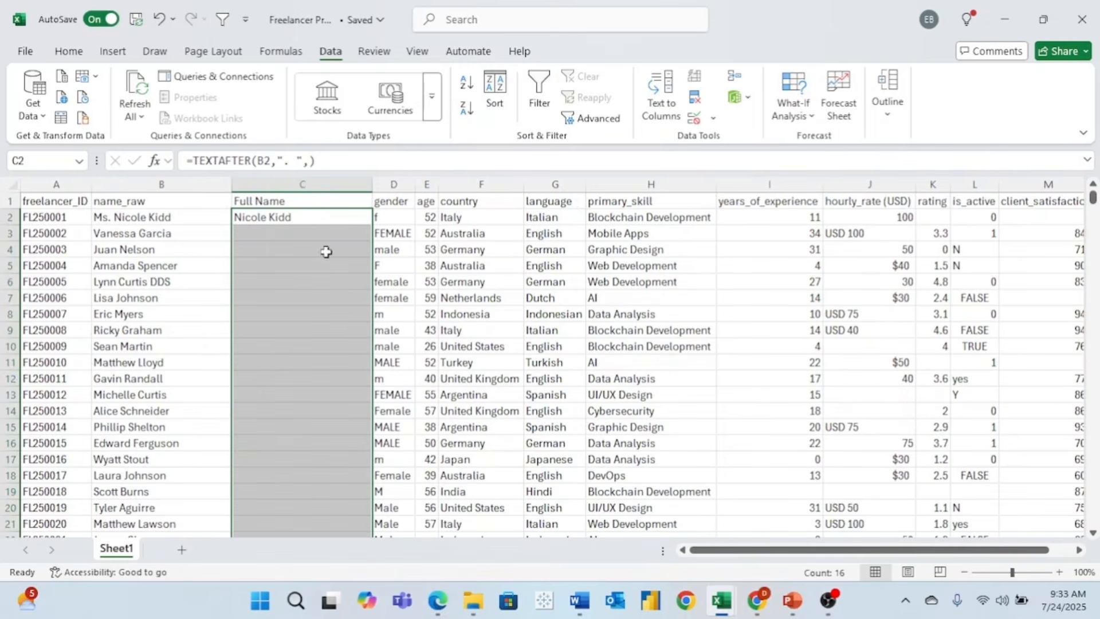
# - Filter the Full Name column to show only (Blanks)
pyautogui.click(271, 200)
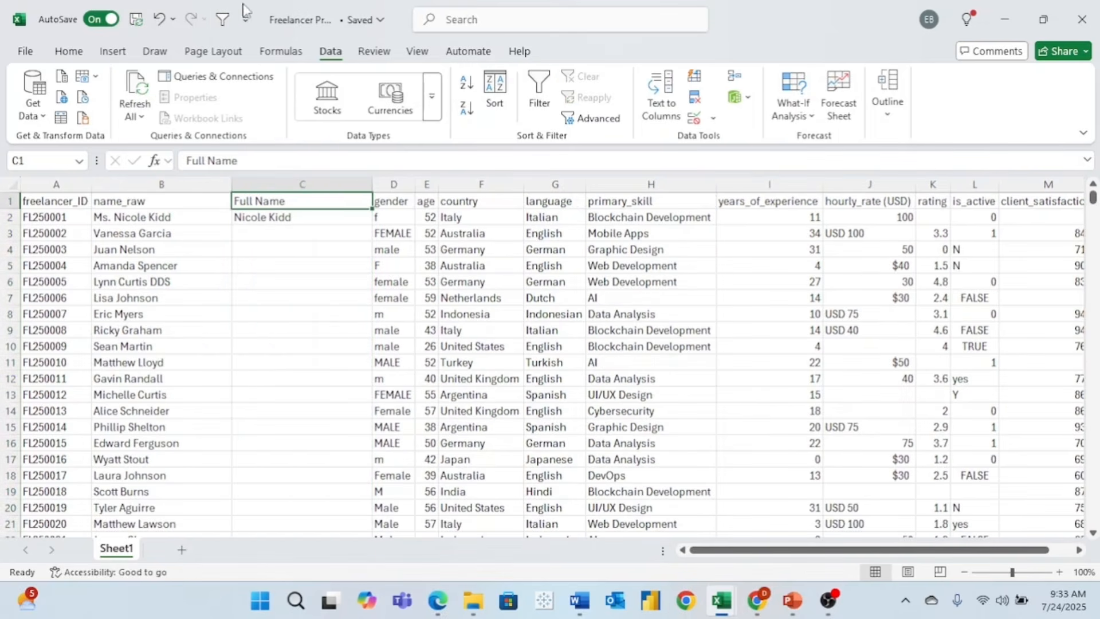
pyautogui.click(223, 20)
pyautogui.click(364, 201)
pyautogui.click(195, 399)
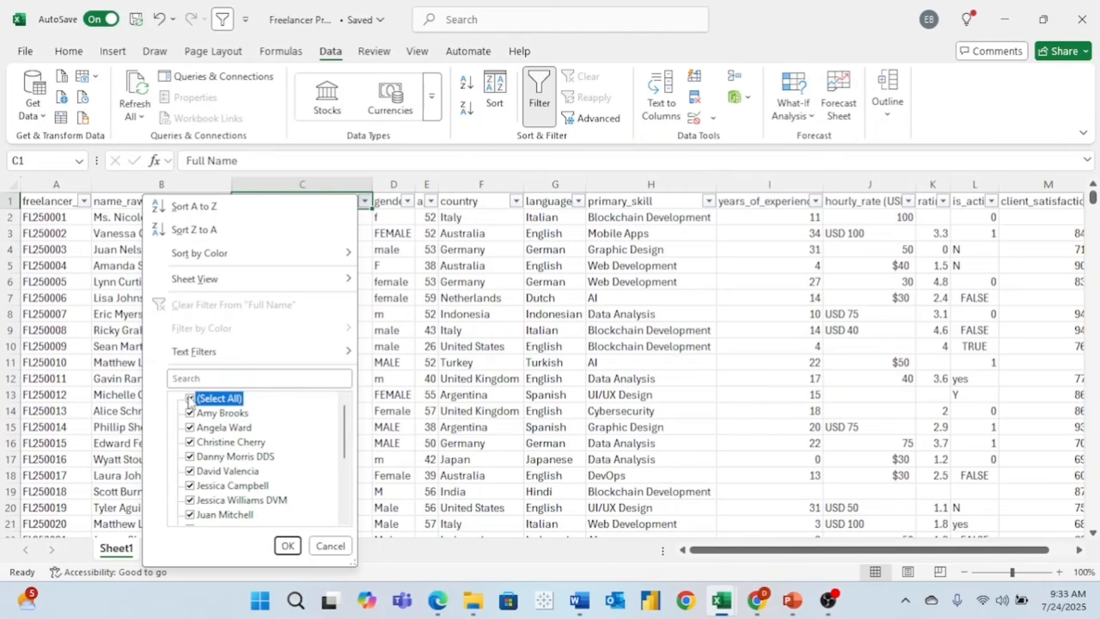
pyautogui.moveTo(351, 438); pyautogui.dragTo(351, 522)
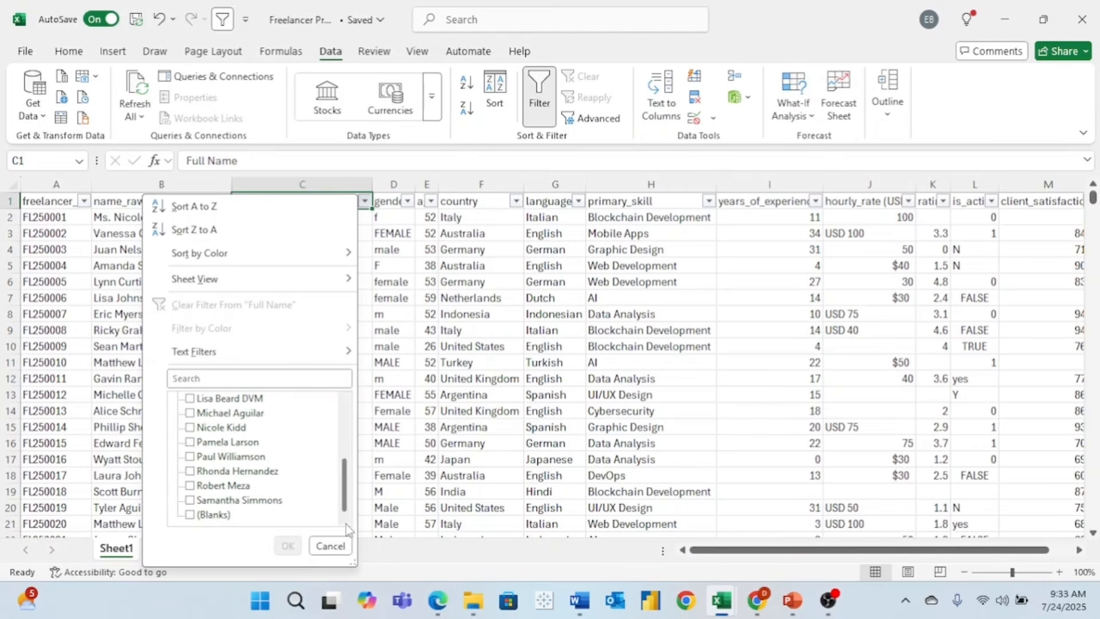
pyautogui.click(191, 515)
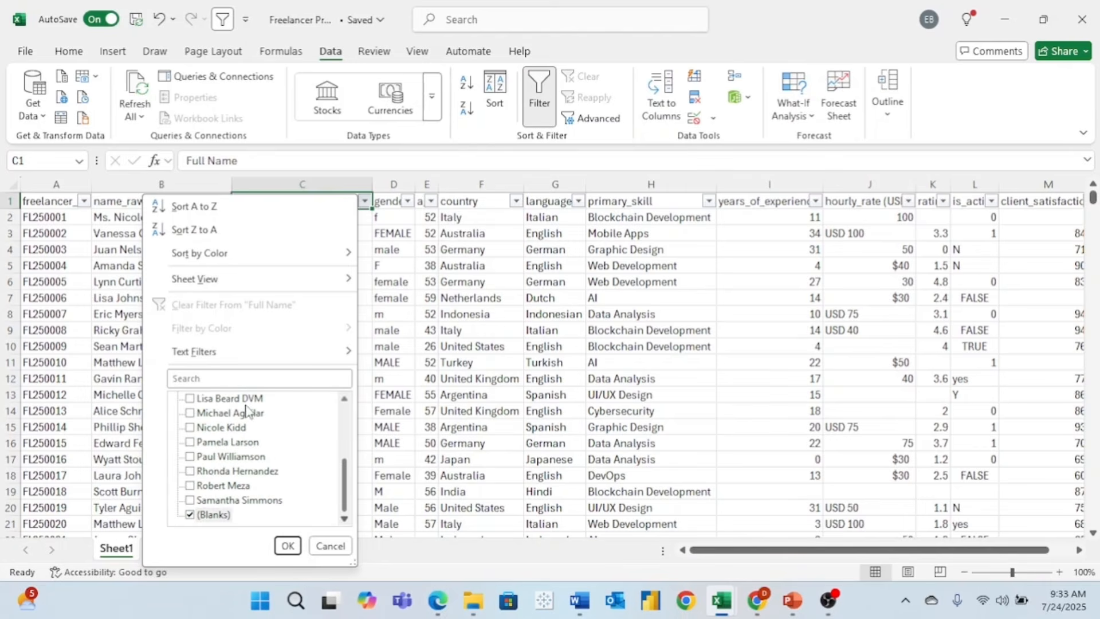
pyautogui.click(287, 545)
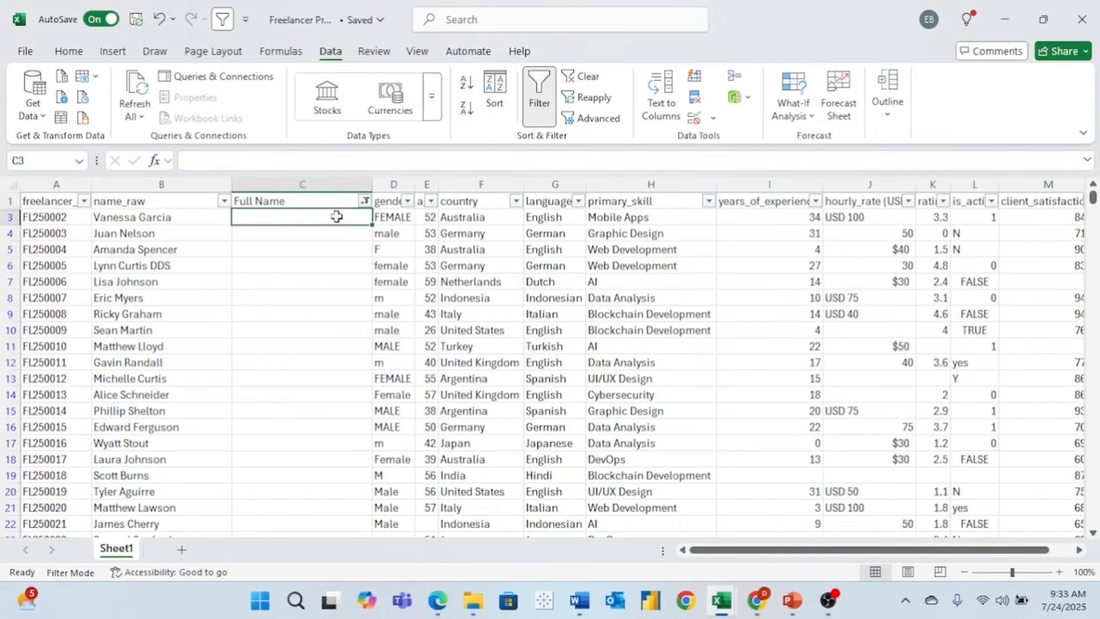
# - Enter =B3 in C3, fill it down to row 1001, and turn off the filter
pyautogui.write('=')
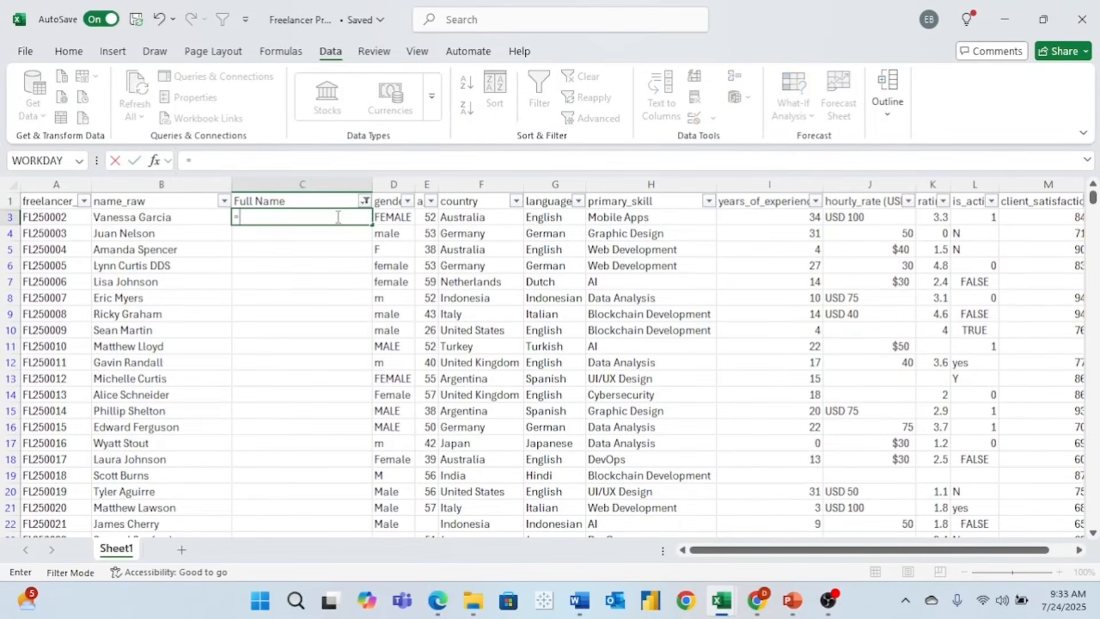
pyautogui.click(184, 220)
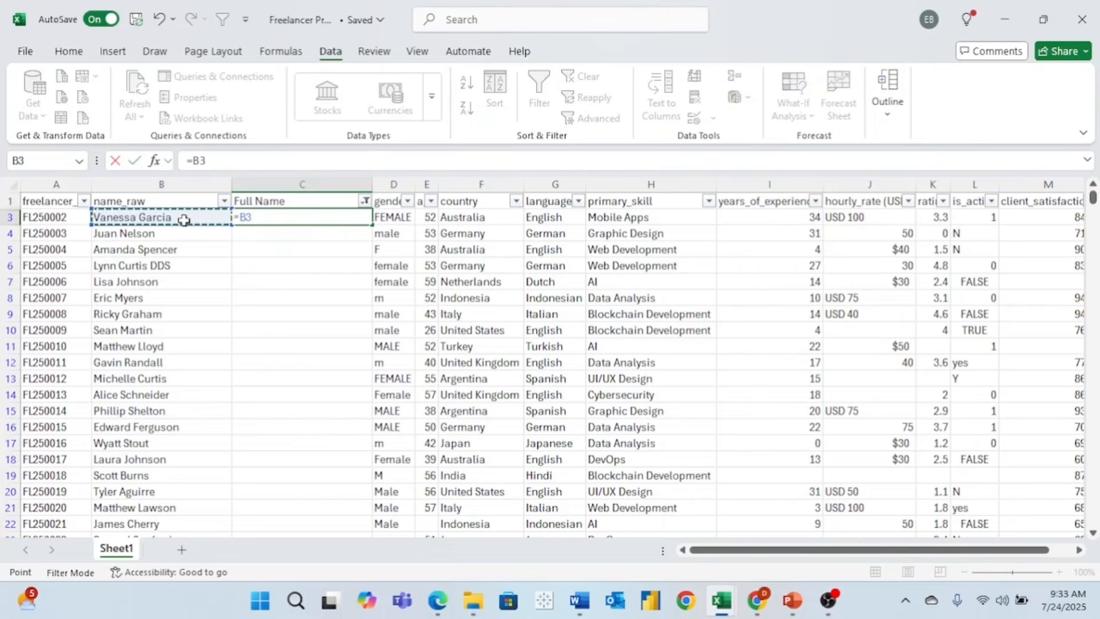
pyautogui.press('Return')
pyautogui.click(315, 218)
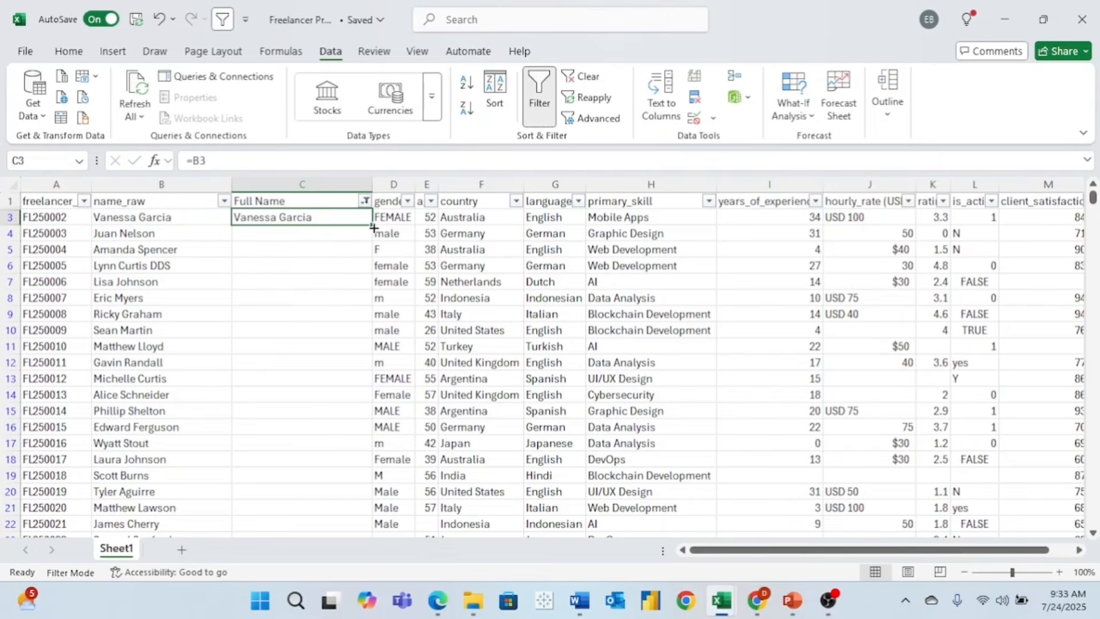
pyautogui.moveTo(372, 224); pyautogui.dragTo(366, 515)
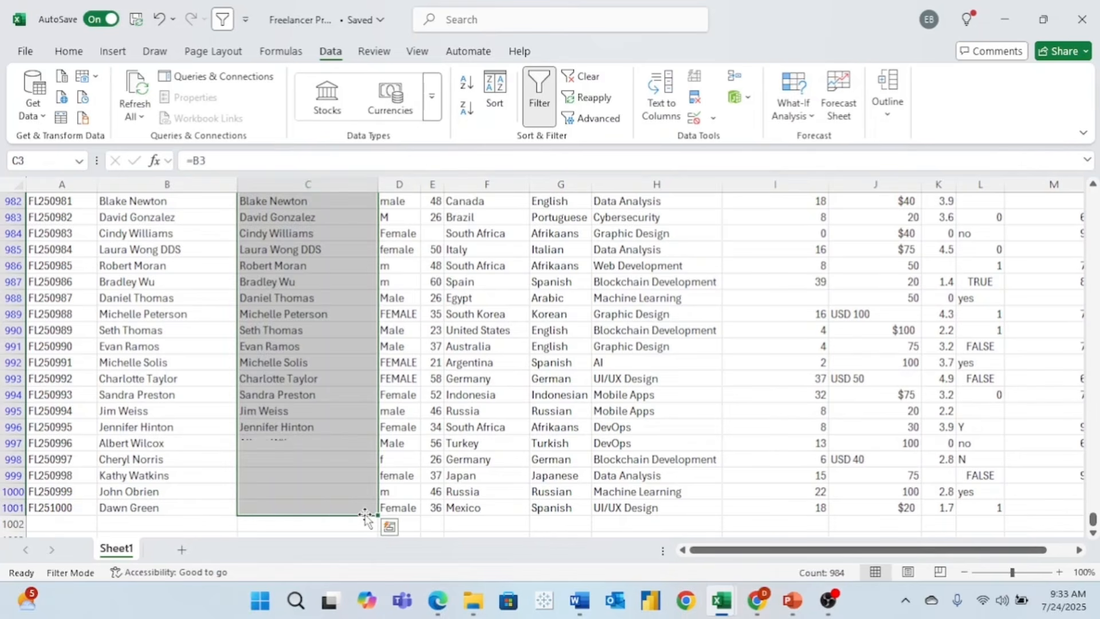
pyautogui.moveTo(1093, 519); pyautogui.dragTo(1092, 198)
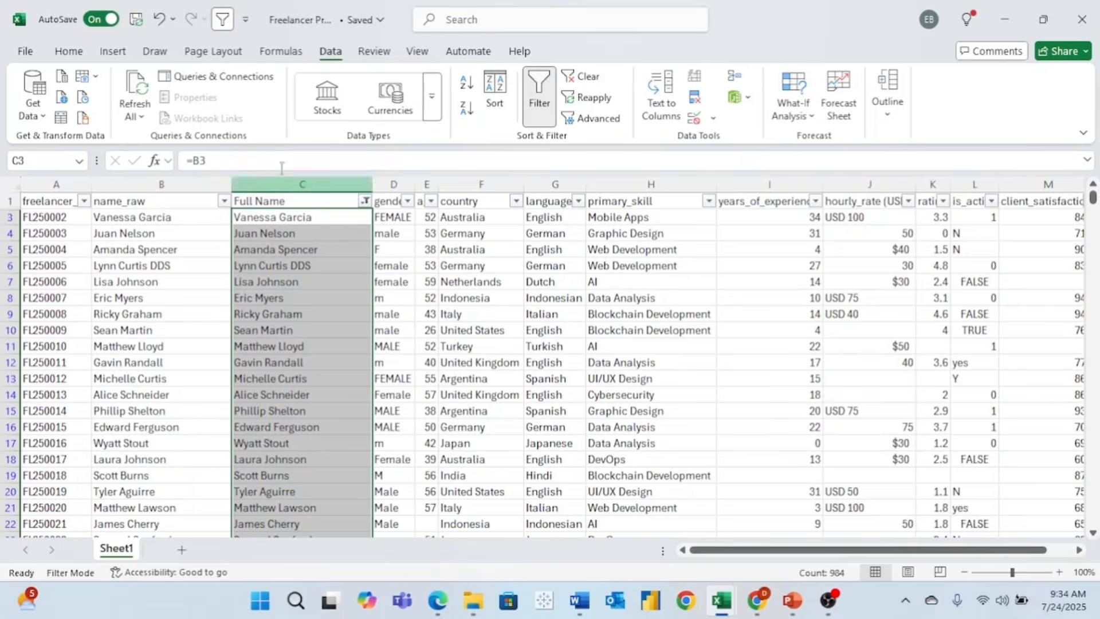
pyautogui.hotkey('ctrl', 'shift', 'l')
pyautogui.click(396, 204)
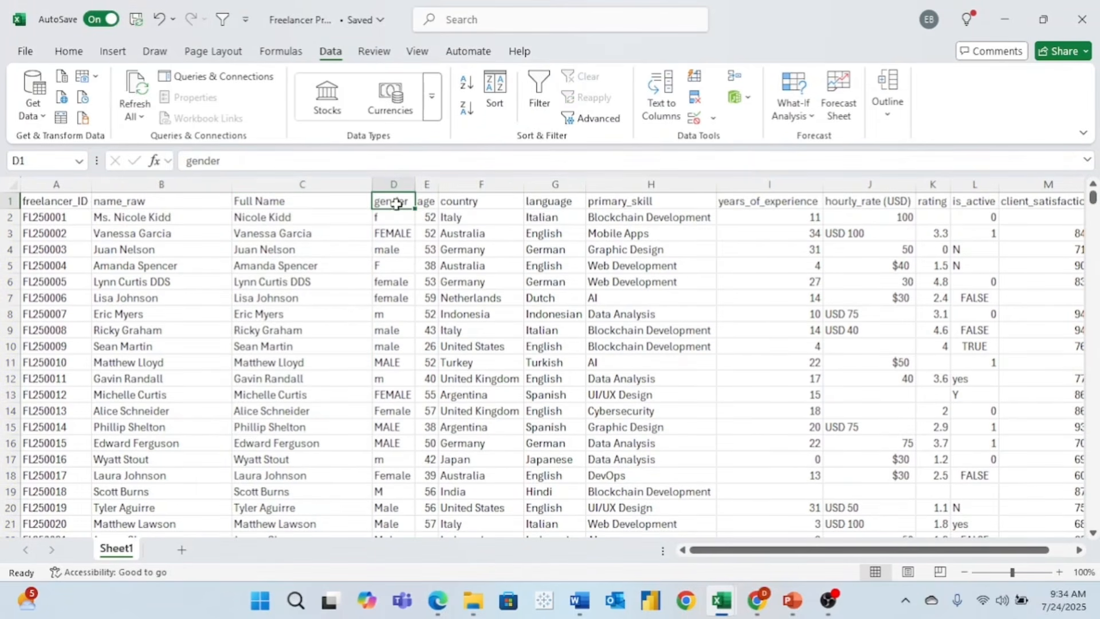
pyautogui.hotkey('ctrl', 'shift', 'l')
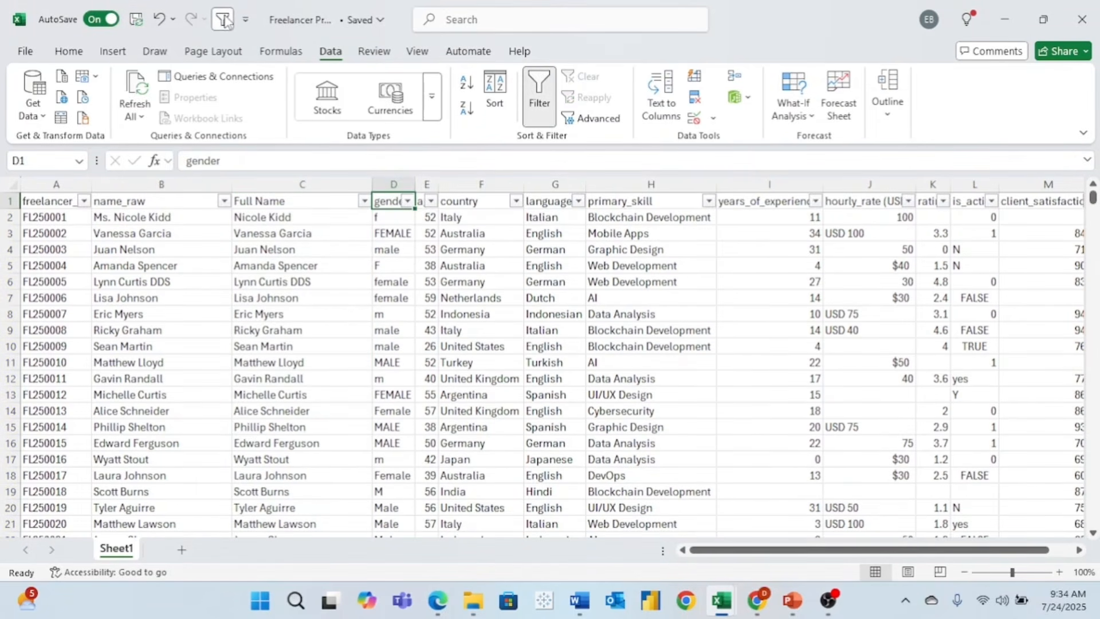
pyautogui.click(408, 202)
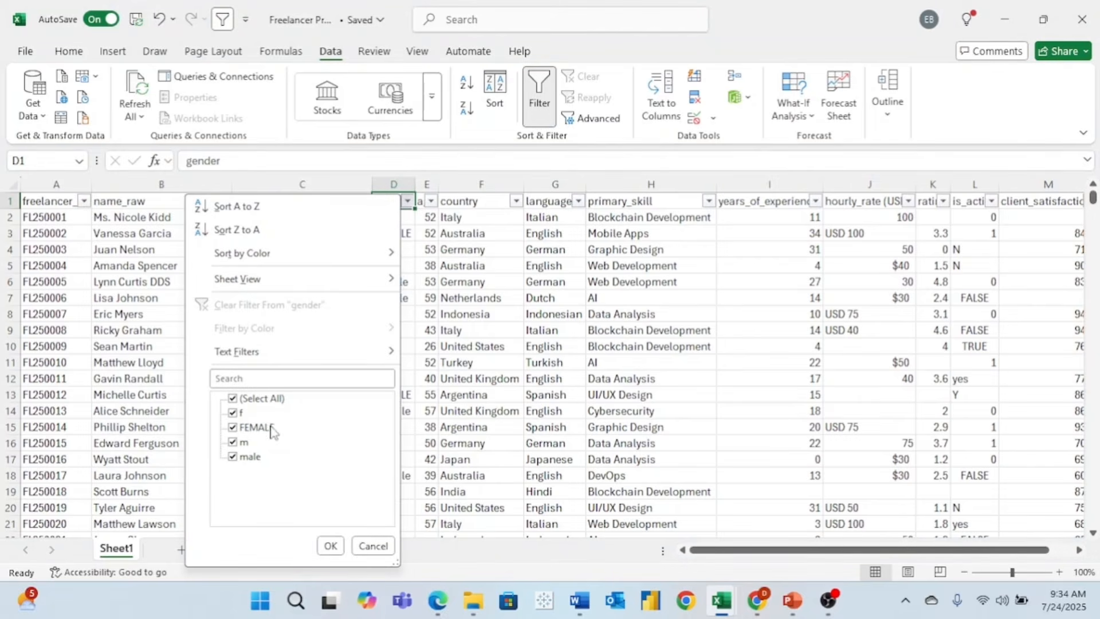
pyautogui.click(375, 548)
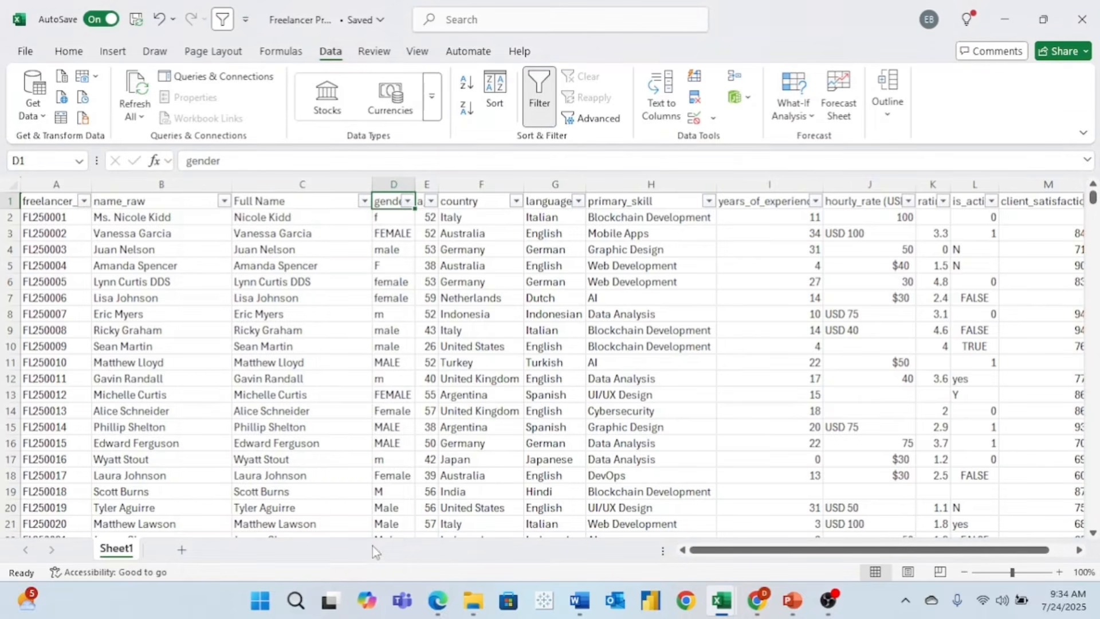
pyautogui.scroll(-3, 449, 452)
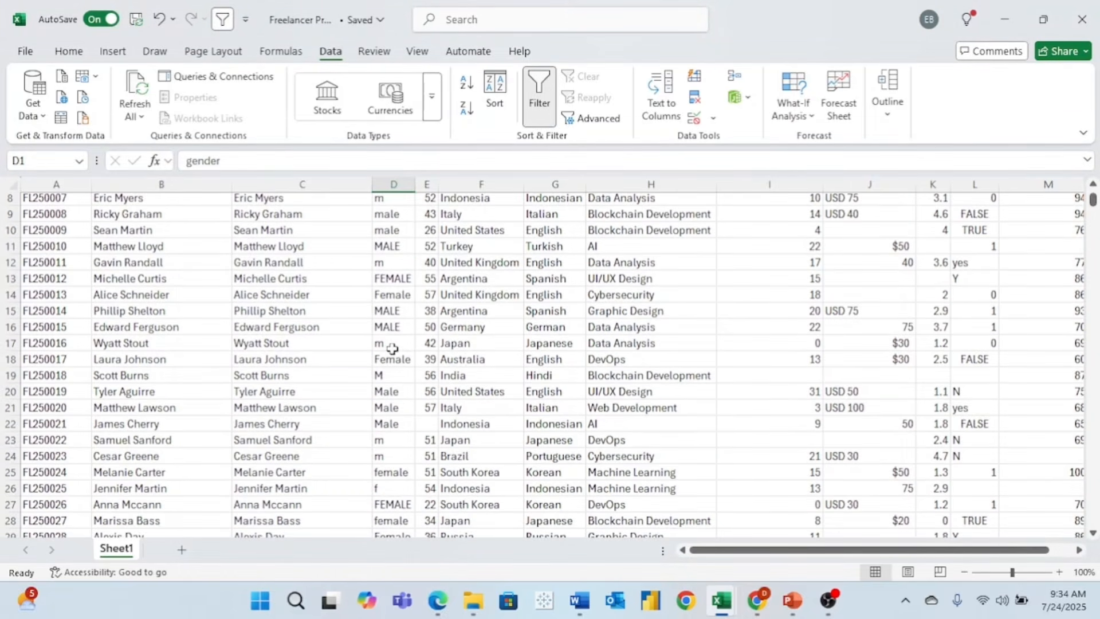
pyautogui.scroll(-6, 392, 348)
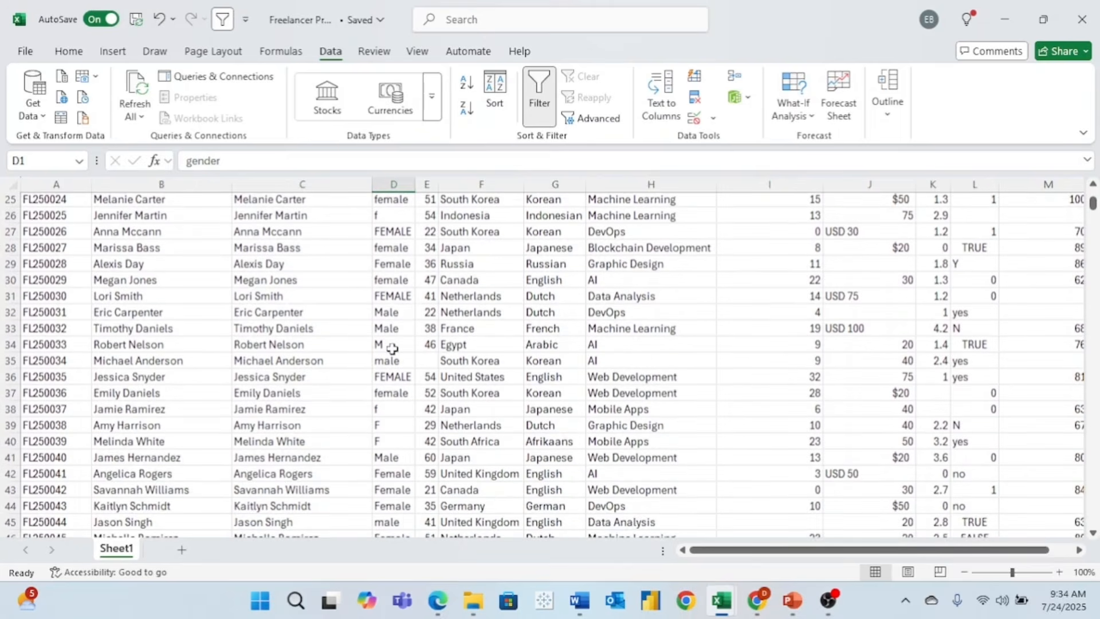
pyautogui.scroll(-4, 392, 348)
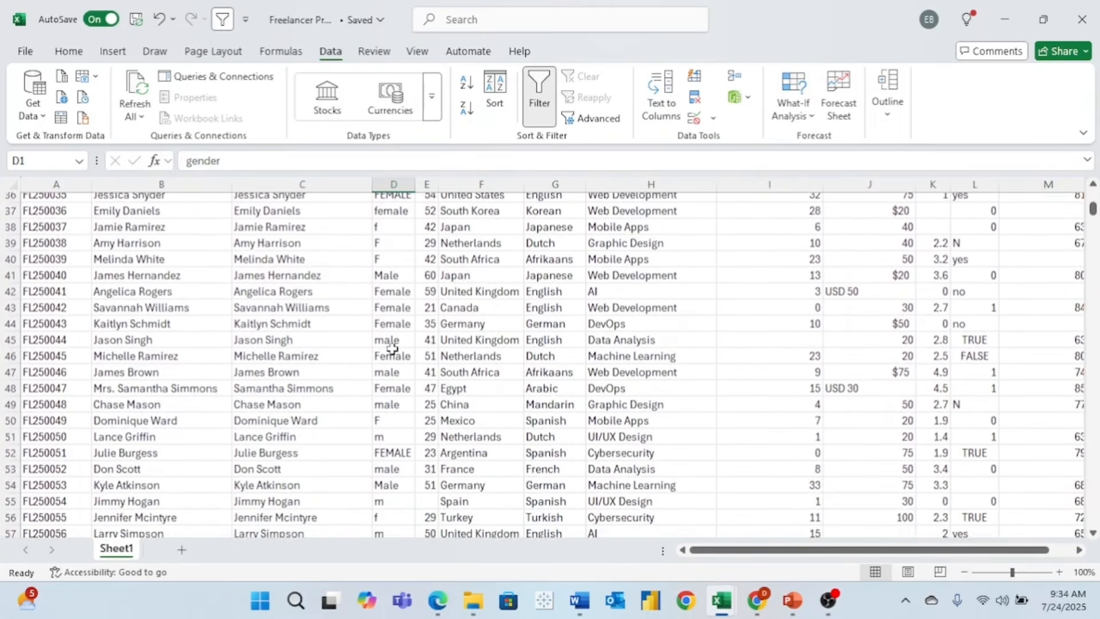
pyautogui.scroll(12, 392, 348)
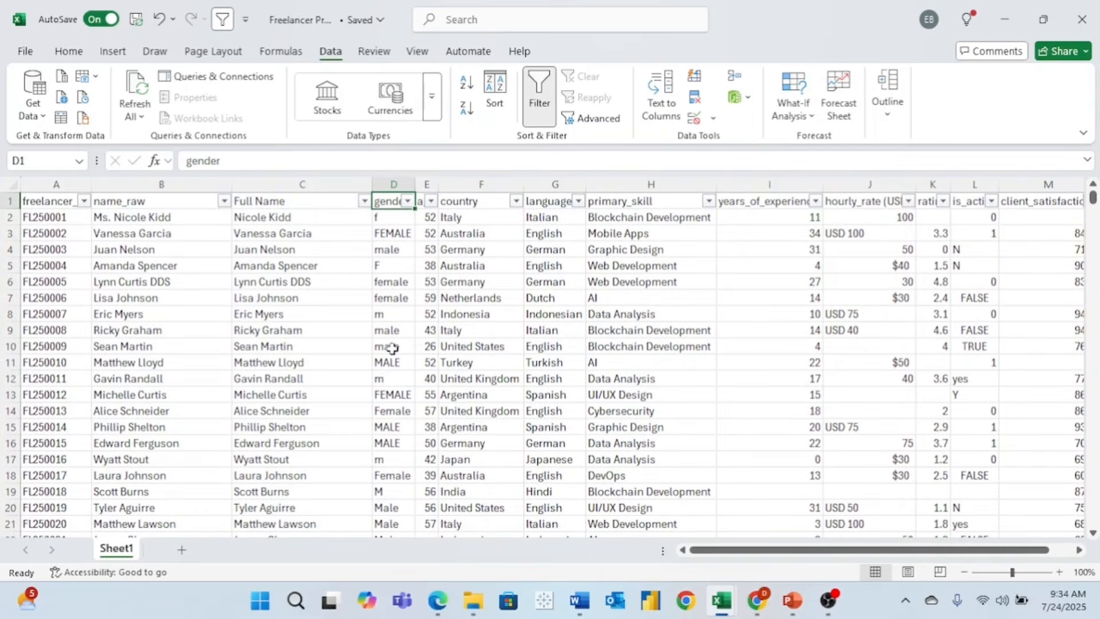
# - Insert an empty column E between gender and age
pyautogui.hotkey('ctrl', 'shift', 'l')
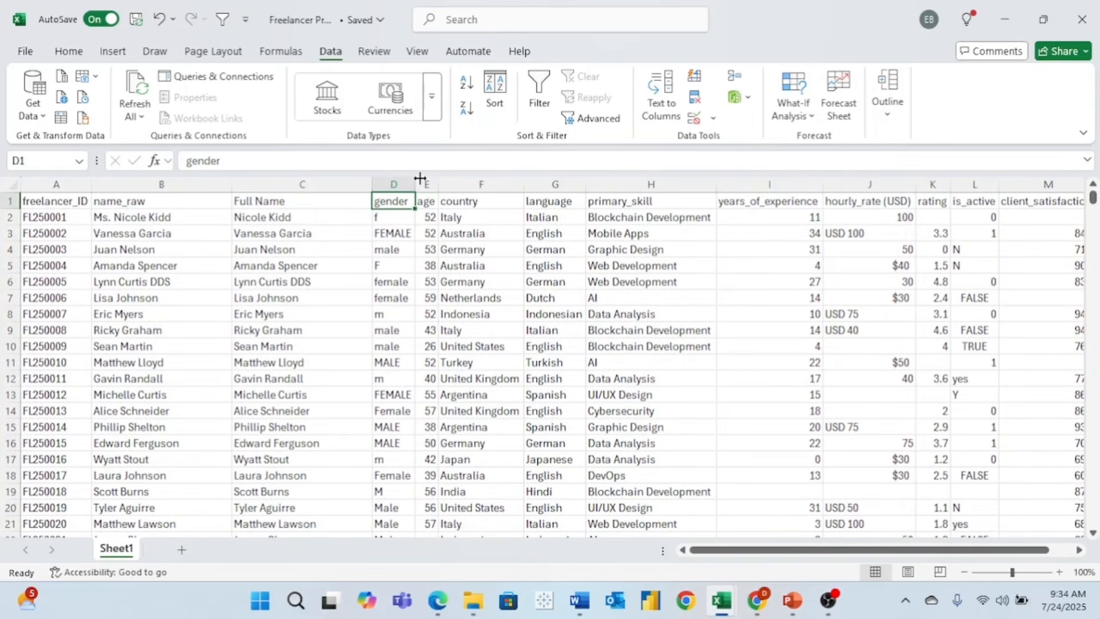
pyautogui.rightClick(430, 183)
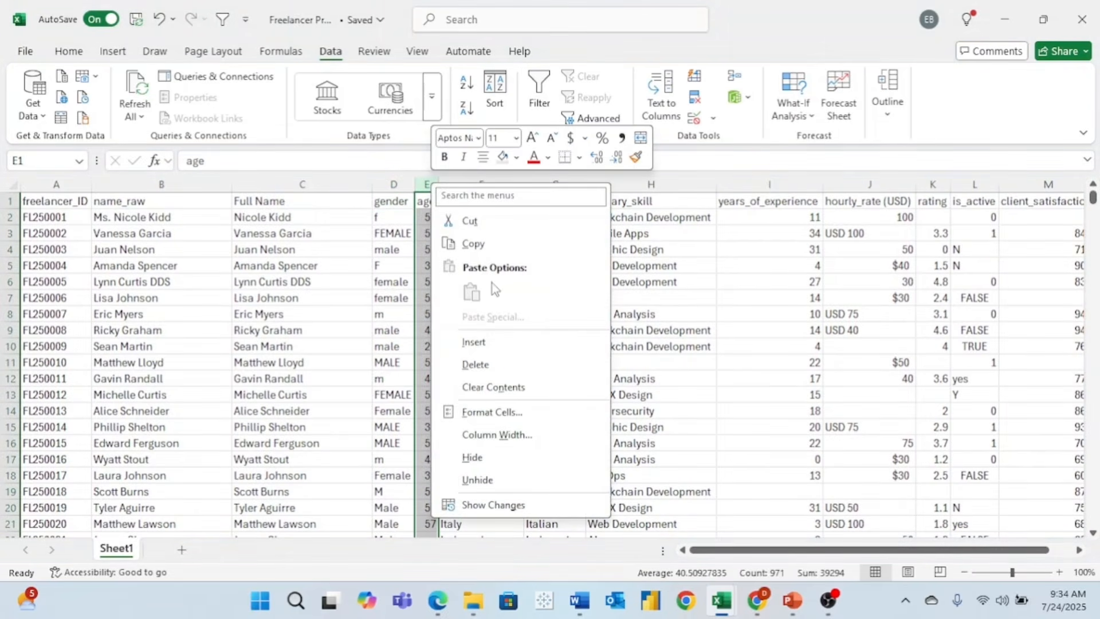
pyautogui.click(512, 349)
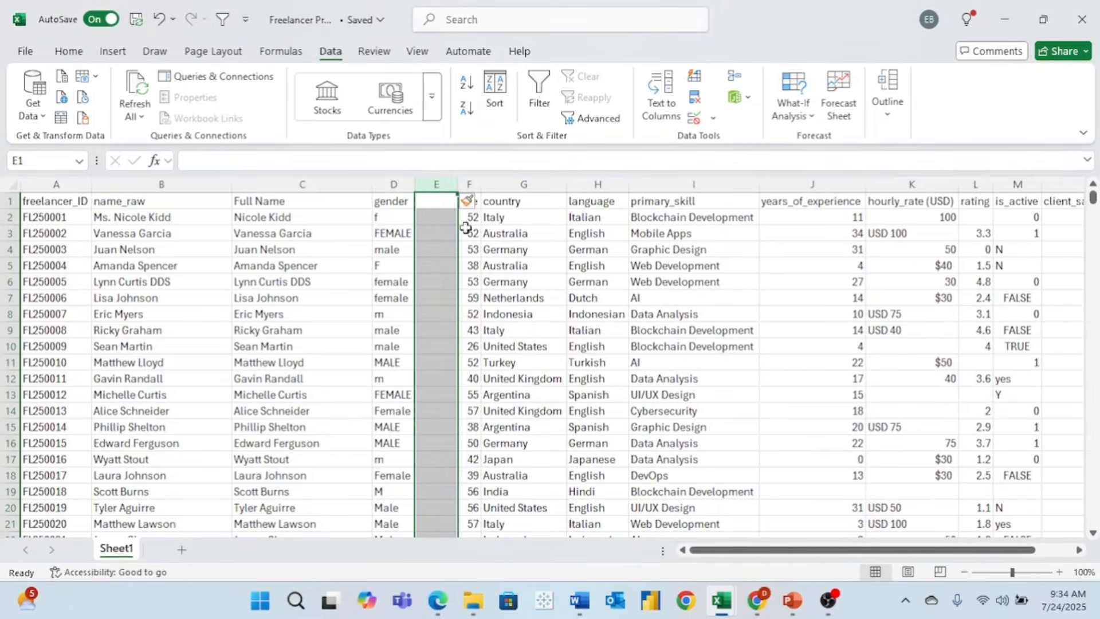
pyautogui.click(433, 216)
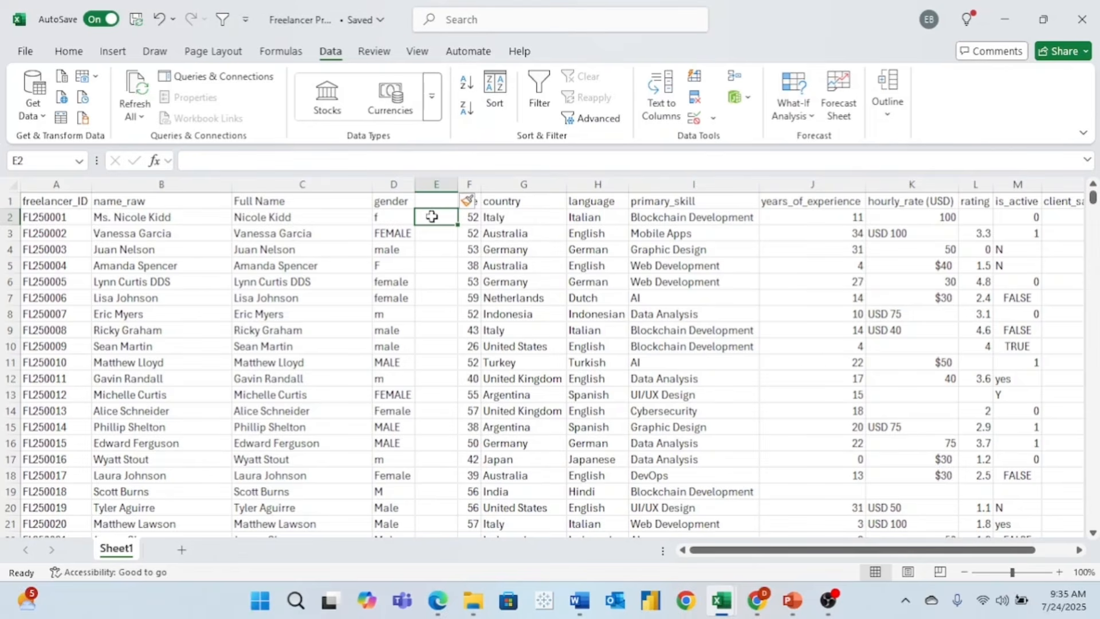
# - Turn on header filters and list the distinct gender values
pyautogui.click(396, 201)
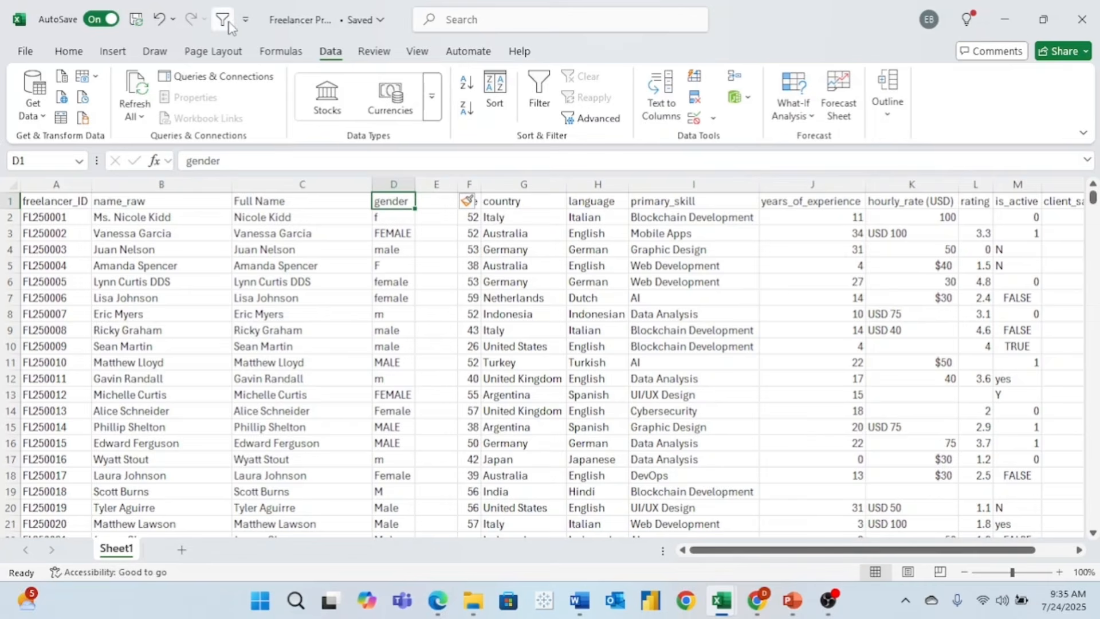
pyautogui.hotkey('ctrl', 'shift', 'l')
pyautogui.click(407, 201)
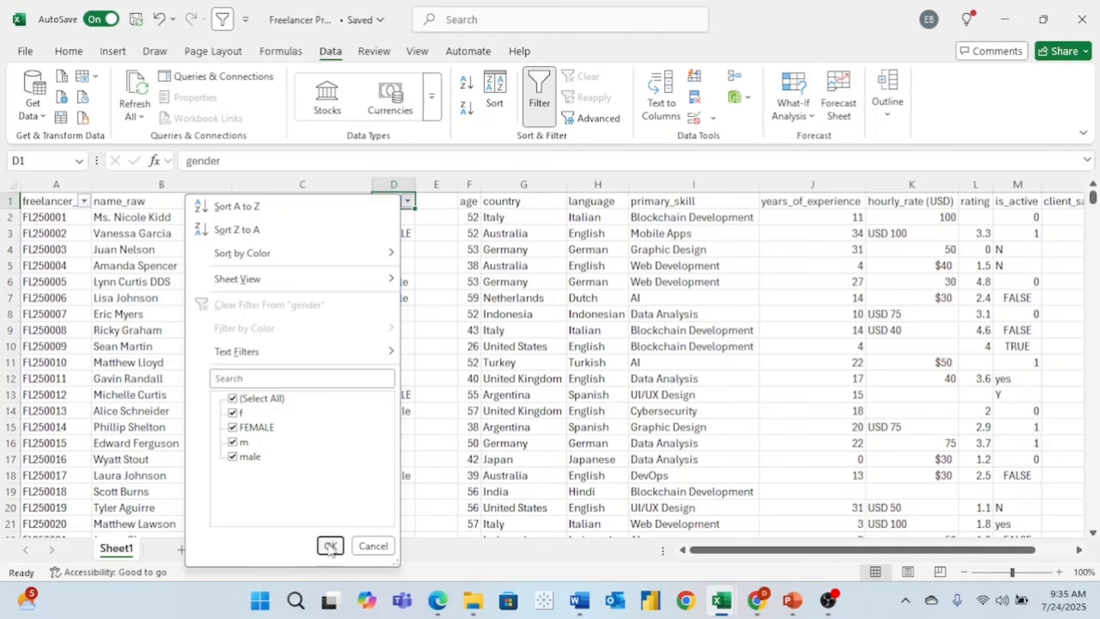
# - Enter =LEFT(D2,1) in E2 and fill it down to E4
pyautogui.click(373, 547)
pyautogui.click(451, 217)
pyautogui.write('=lef')
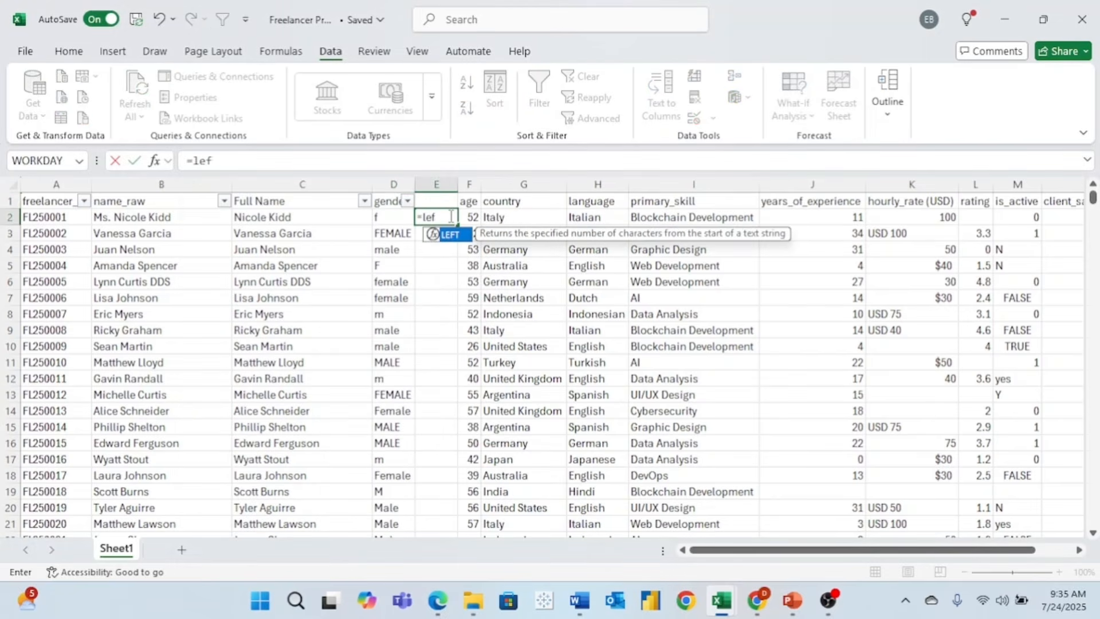
pyautogui.write('t(')
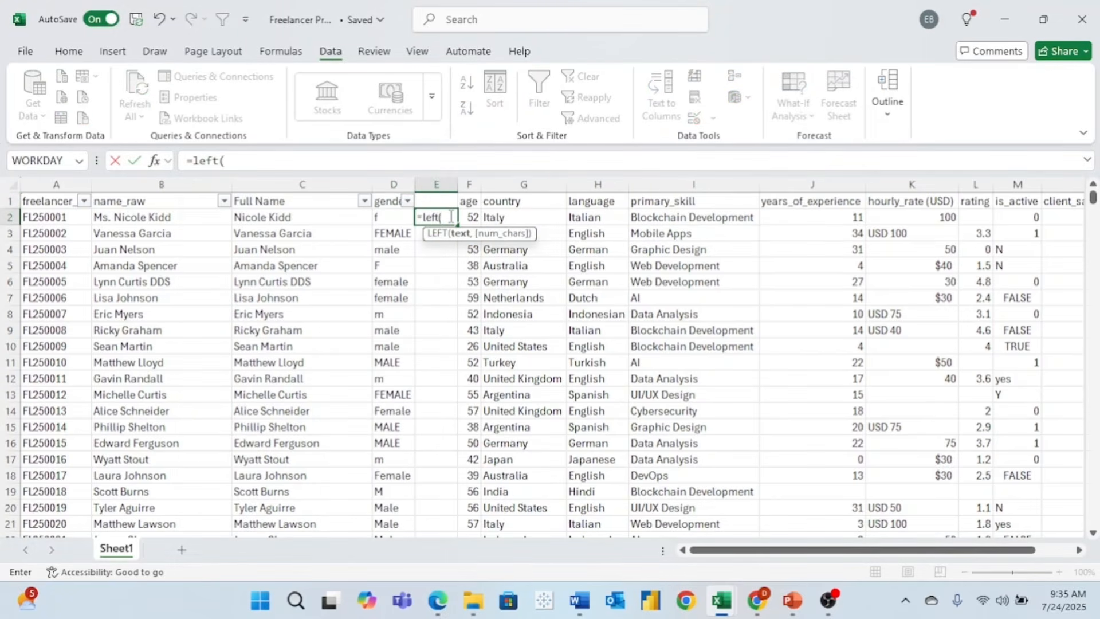
pyautogui.click(391, 217)
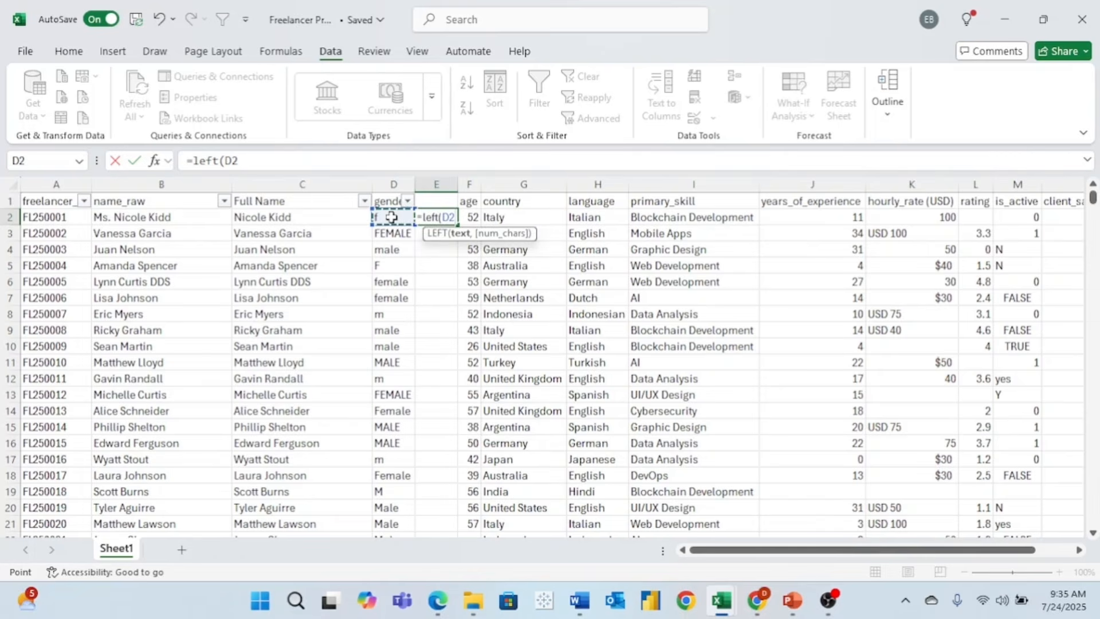
pyautogui.write(',')
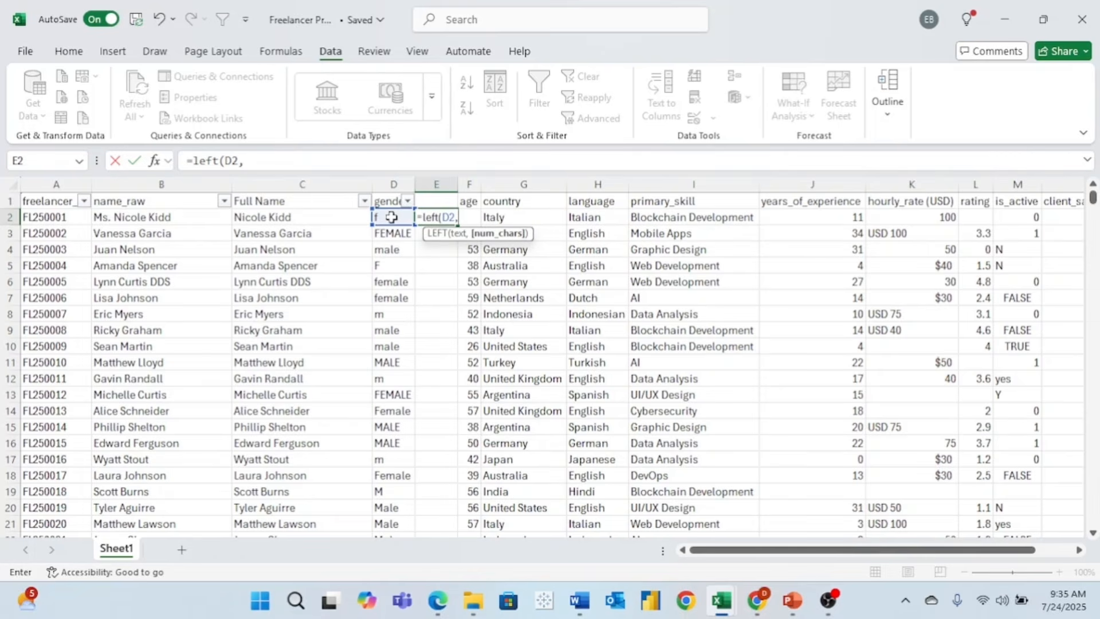
pyautogui.write('1)')
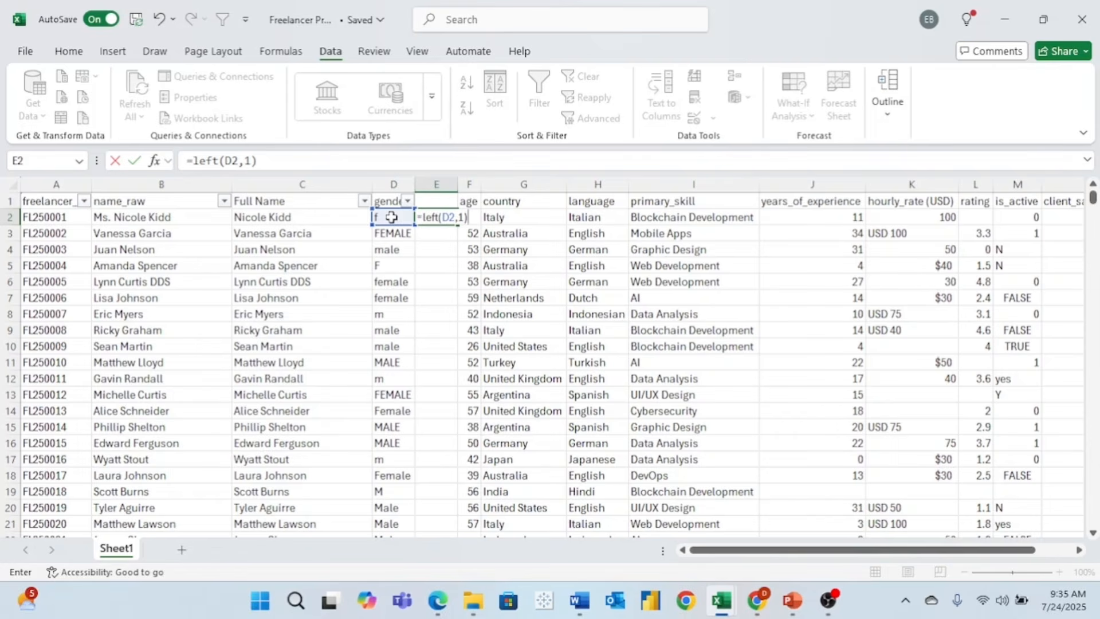
pyautogui.press('Return')
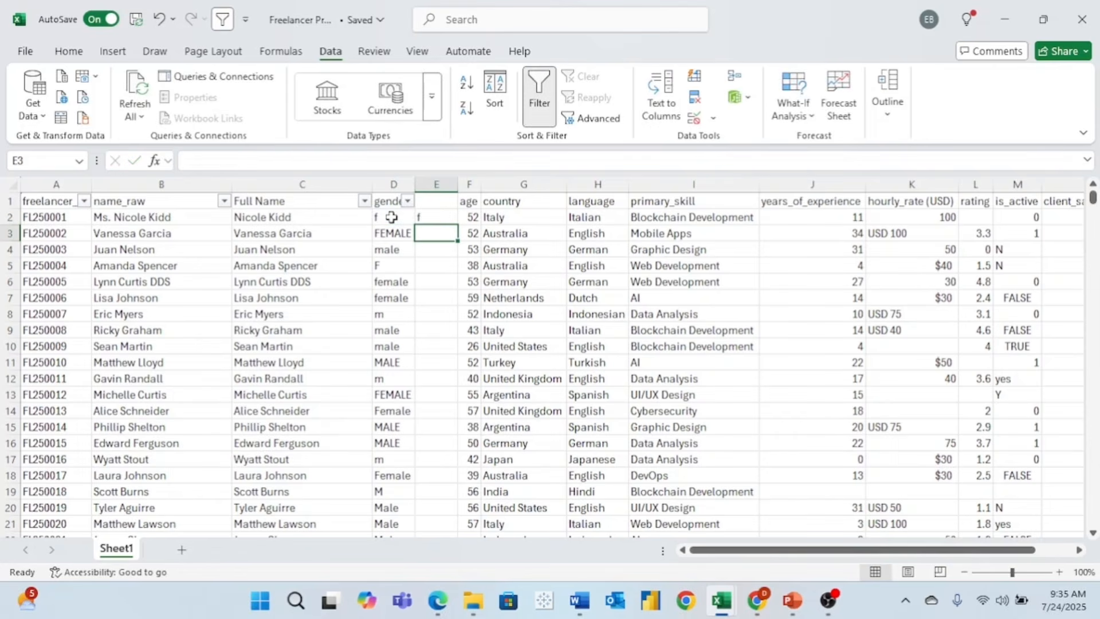
pyautogui.click(438, 218)
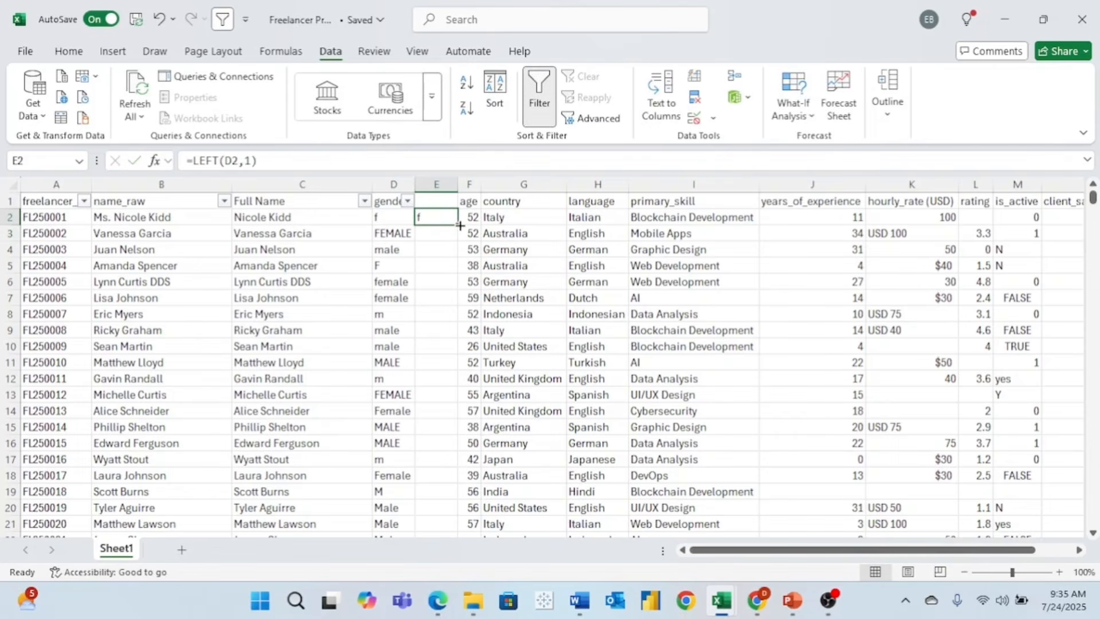
pyautogui.moveTo(458, 226); pyautogui.dragTo(456, 258)
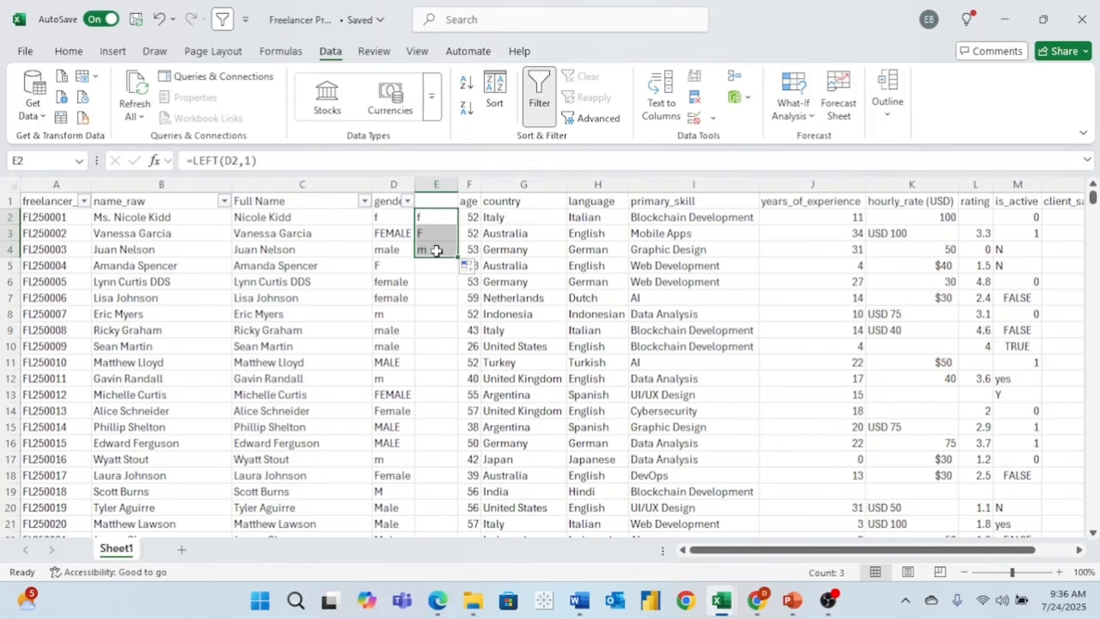
# - Wrap E2's formula in LOWER so it reads =LOWER(LEFT(D2,1))
pyautogui.click(431, 219)
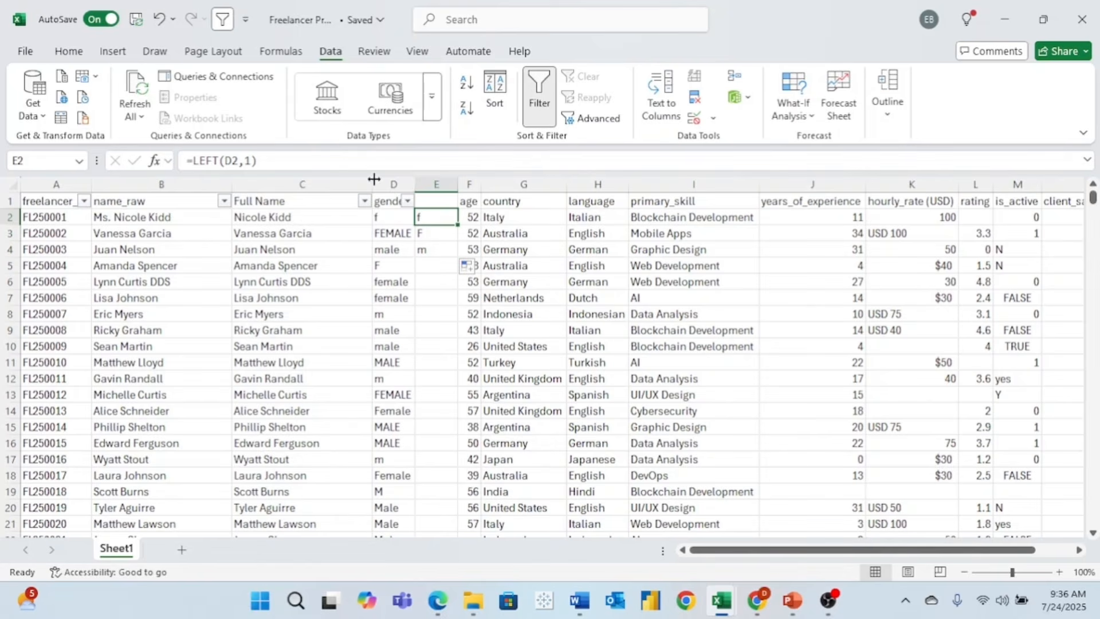
pyautogui.click(195, 160)
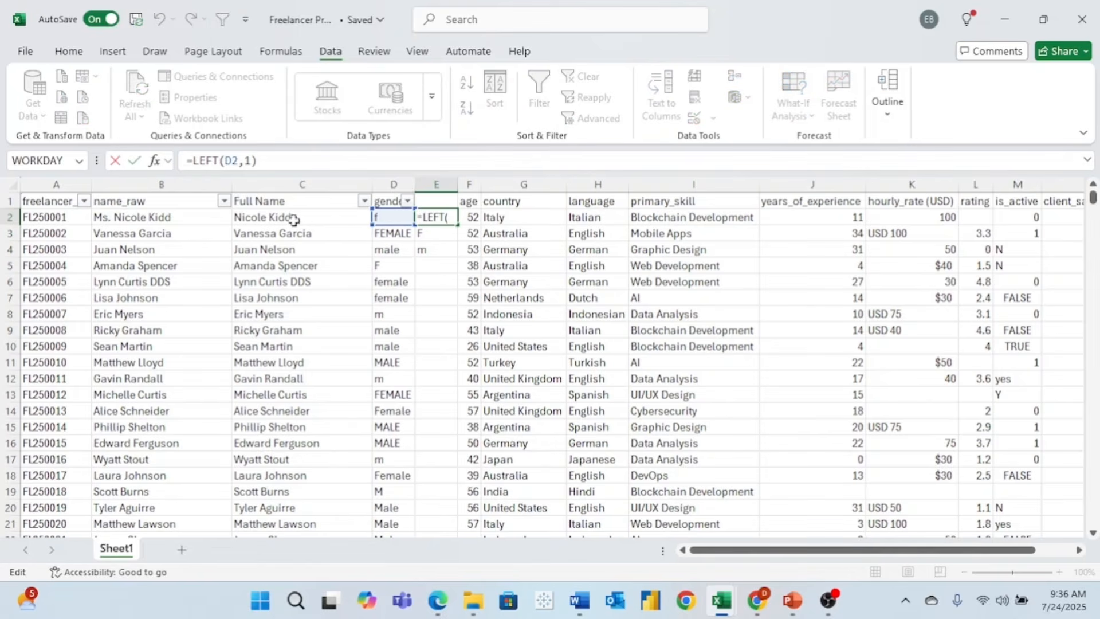
pyautogui.write('LOWER')
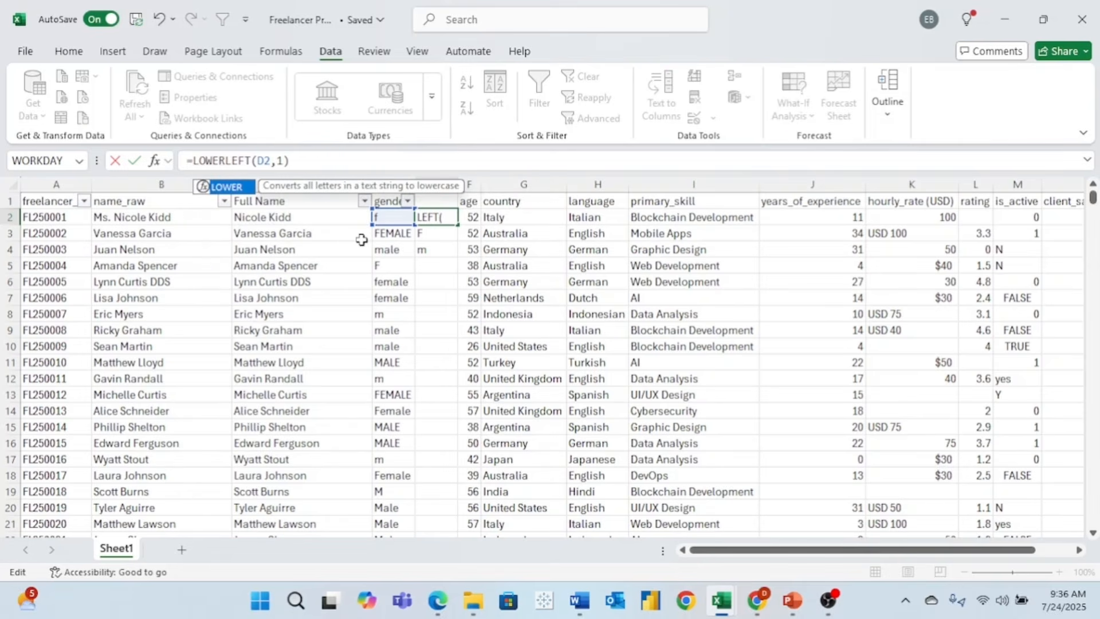
pyautogui.write('(')
pyautogui.click(367, 165)
pyautogui.write(')')
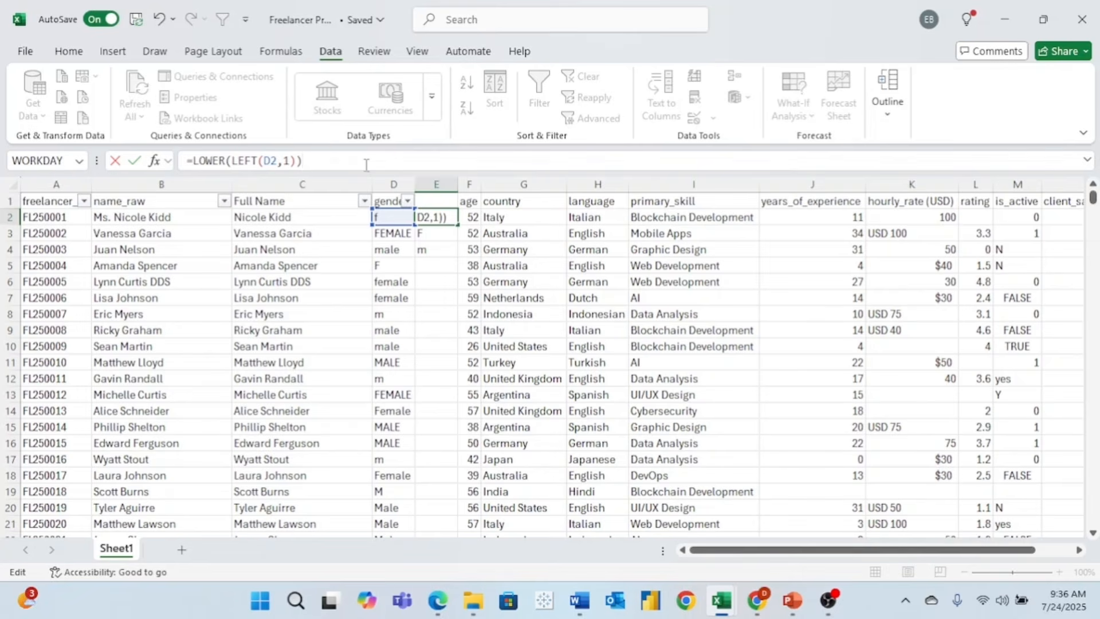
# - Commit the =LOWER(LEFT(D2,1)) formula and copy it down to E4
pyautogui.press('Return')
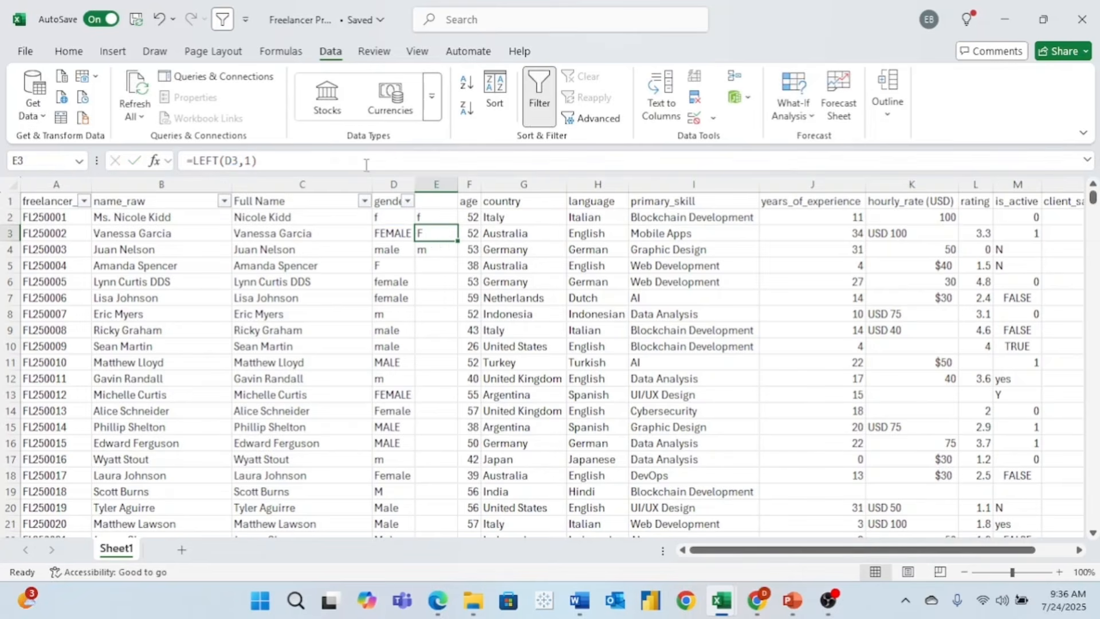
pyautogui.click(451, 220)
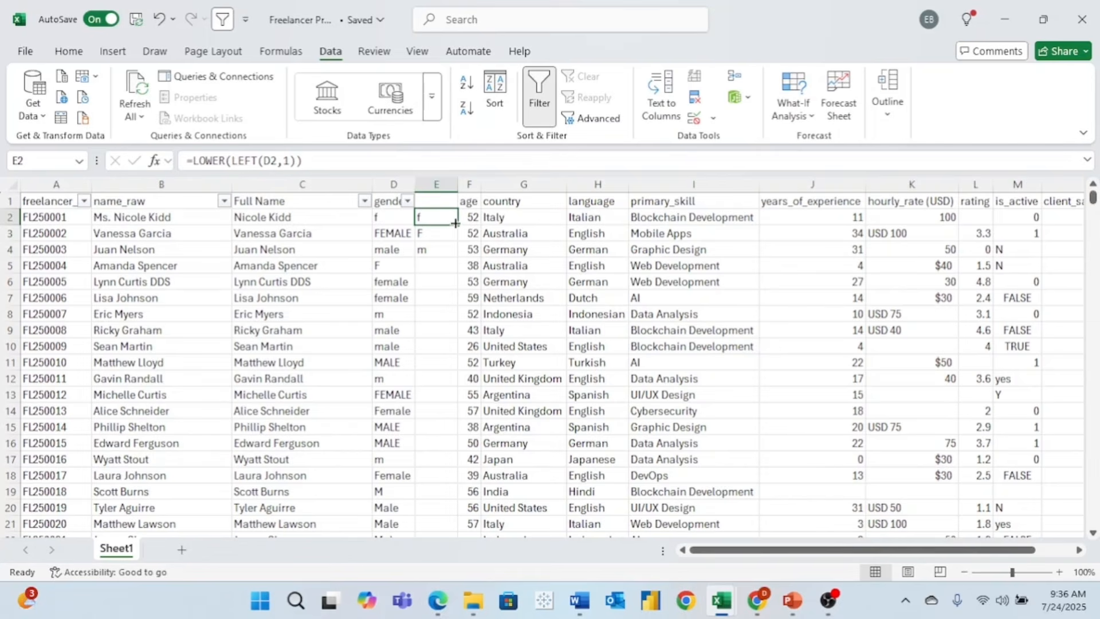
pyautogui.moveTo(458, 225); pyautogui.dragTo(460, 254)
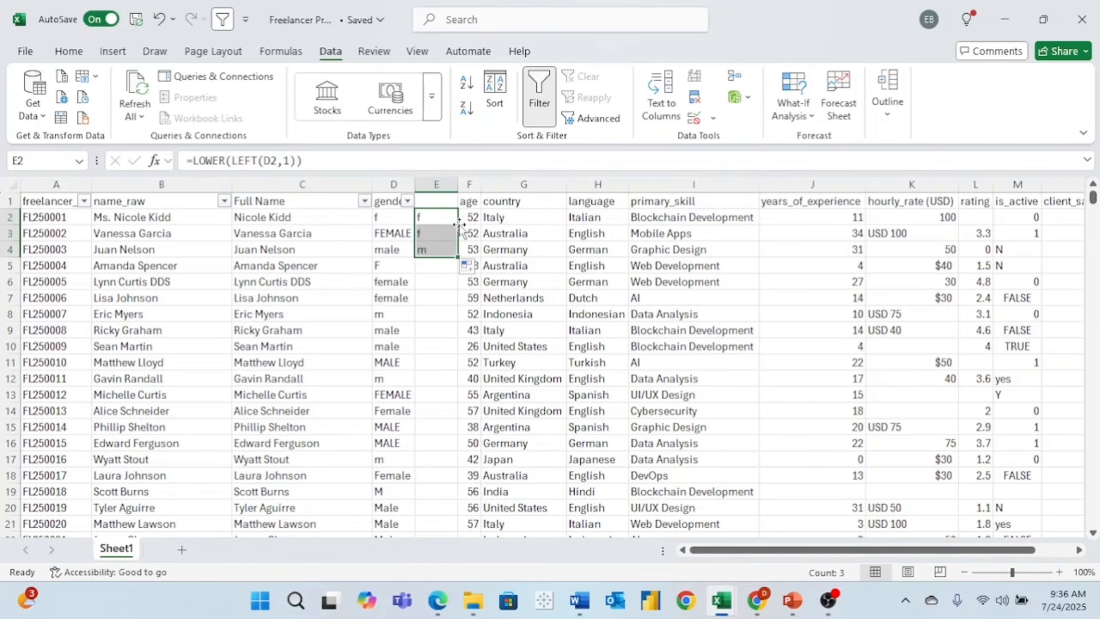
# - Change E2 to =IF(LOWER(LEFT(D2,1))="f","Female","Male") and fill it down the whole column
pyautogui.click(192, 161)
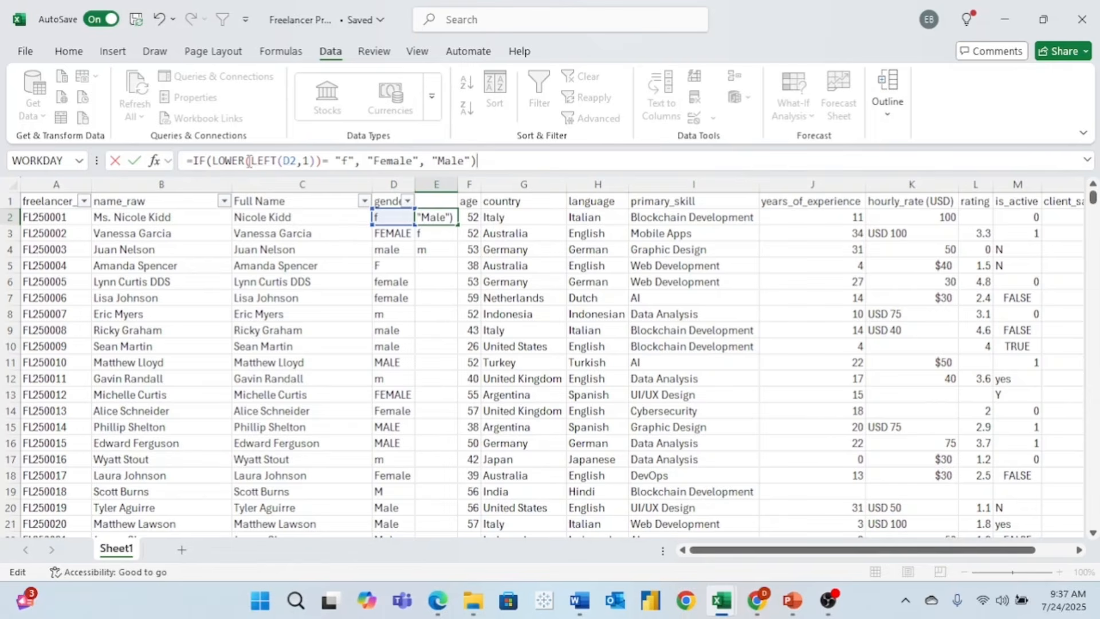
pyautogui.click(330, 161)
pyautogui.press('Return')
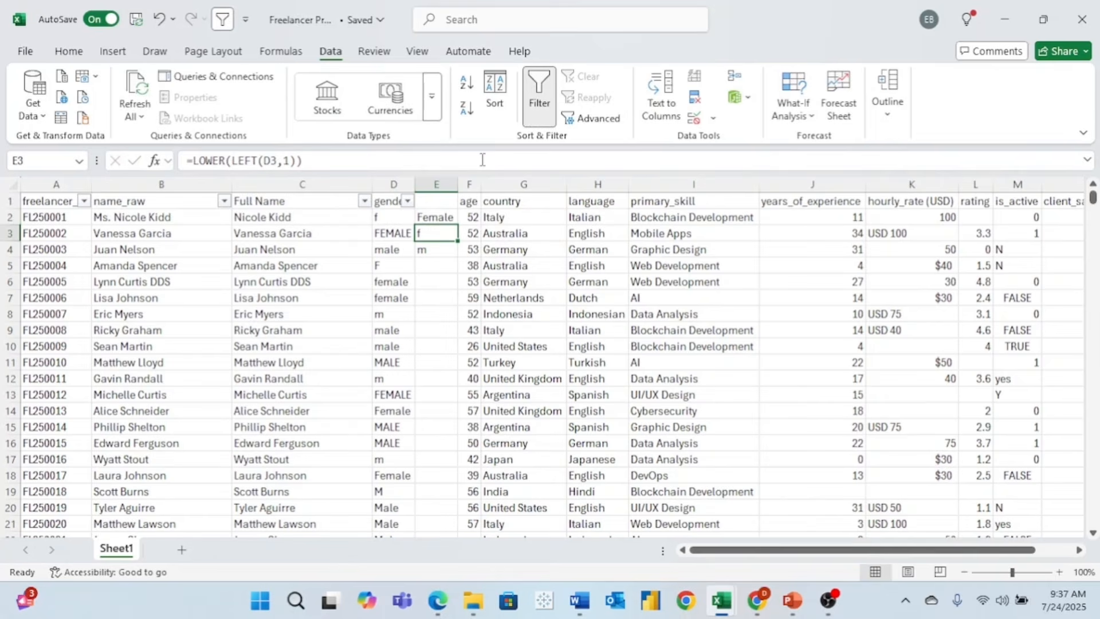
pyautogui.click(445, 214)
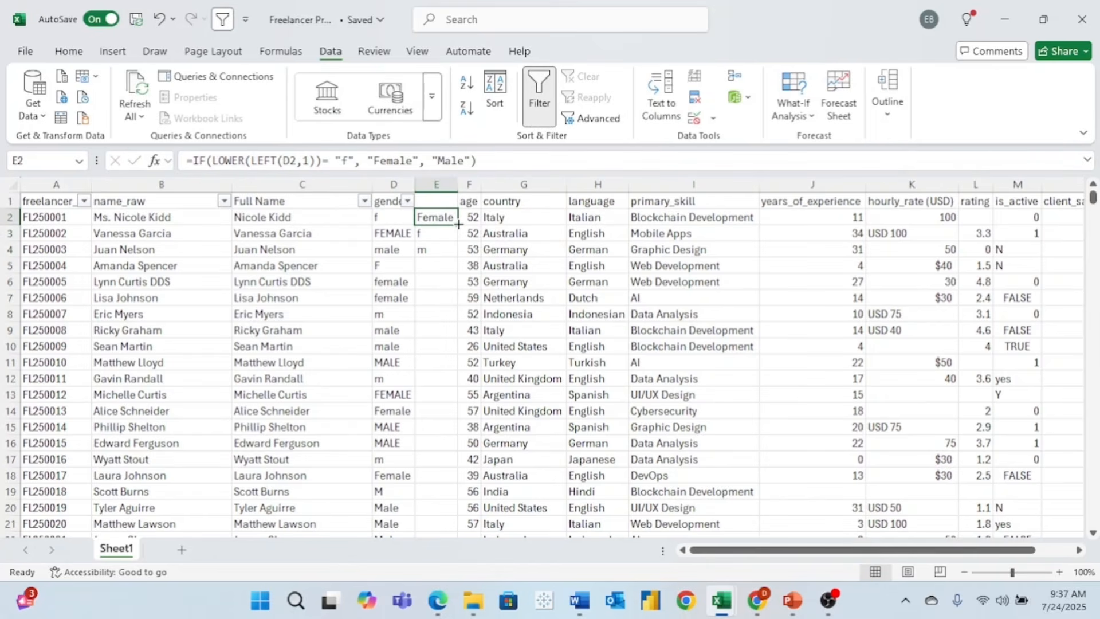
pyautogui.moveTo(458, 224); pyautogui.dragTo(466, 343)
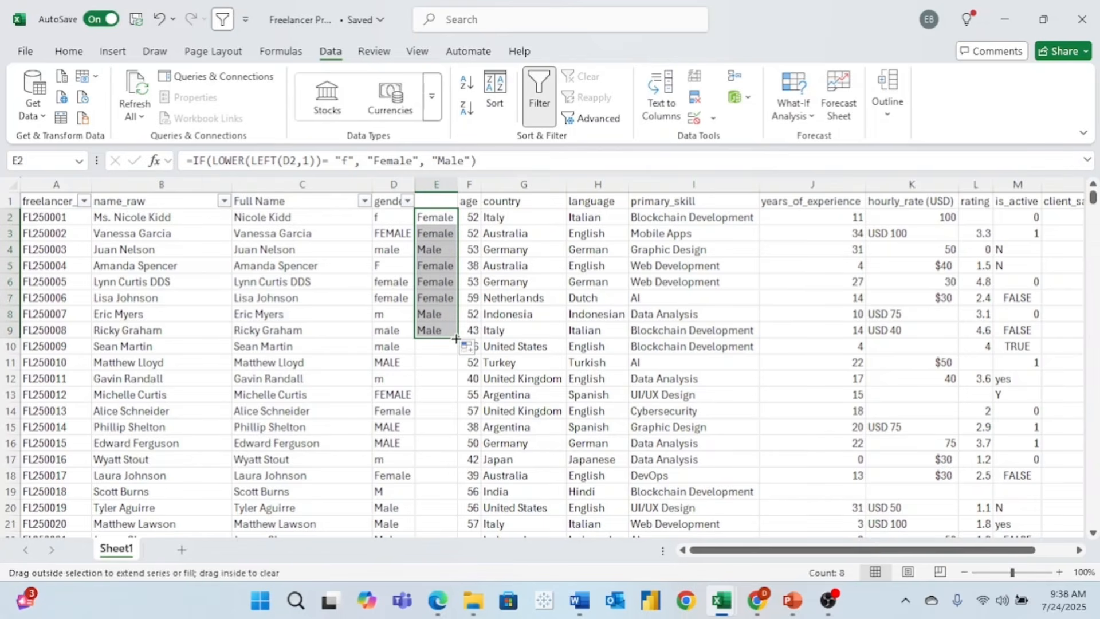
pyautogui.doubleClick(458, 339)
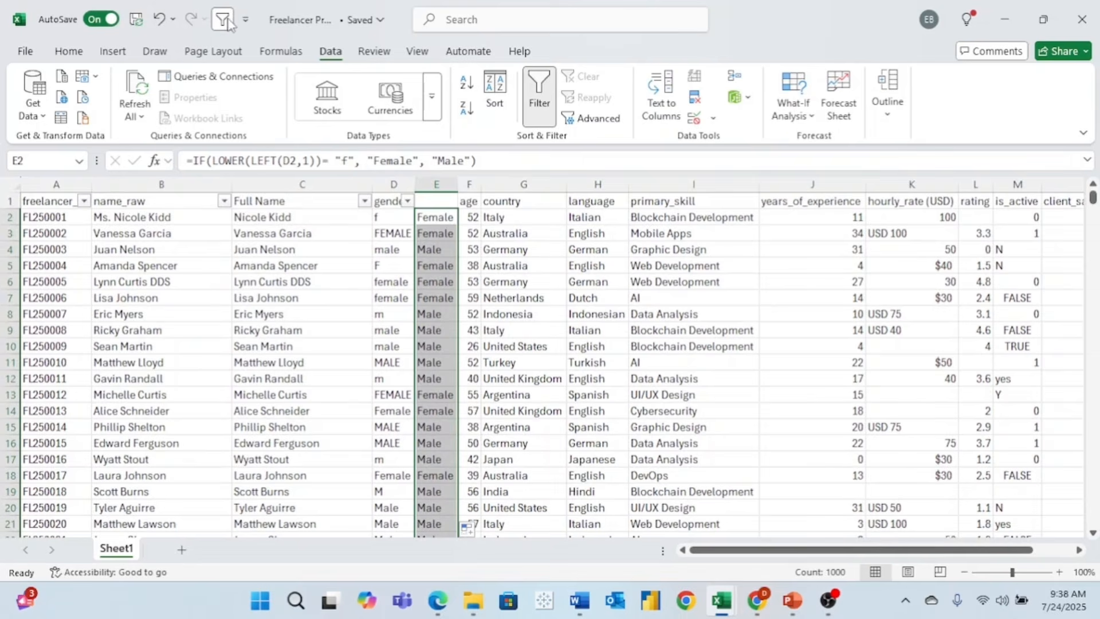
# - Turn off header filters, head column E 'Gender' and rename D1 to gender_raw
pyautogui.hotkey('ctrl', 'shift', 'l')
pyautogui.click(438, 199)
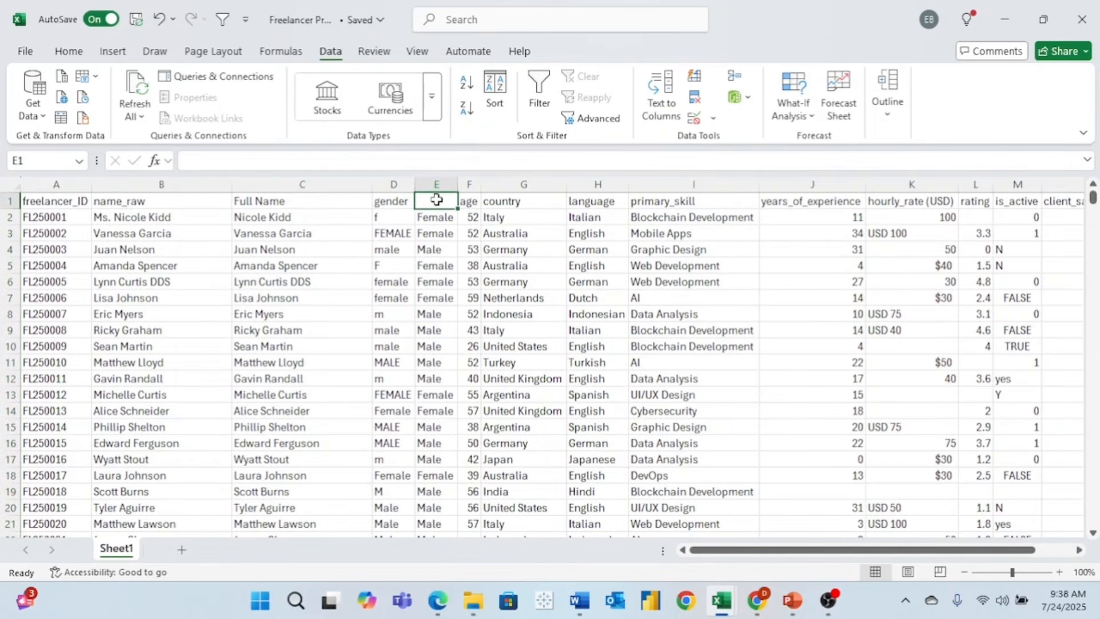
pyautogui.write('Gender')
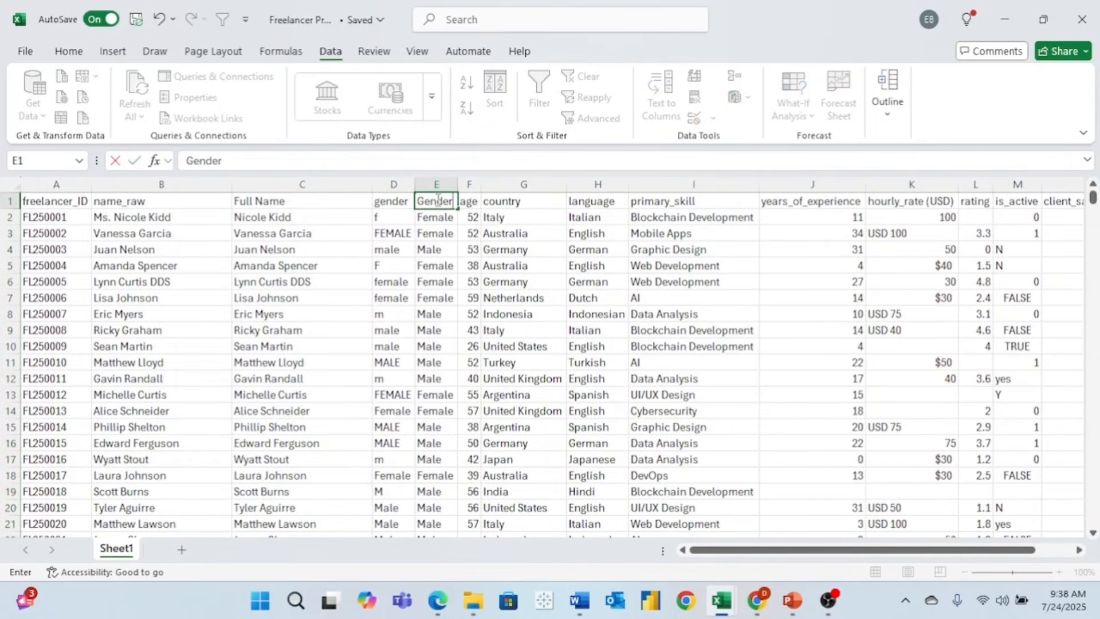
pyautogui.click(390, 202)
pyautogui.click(286, 162)
pyautogui.write('-raw')
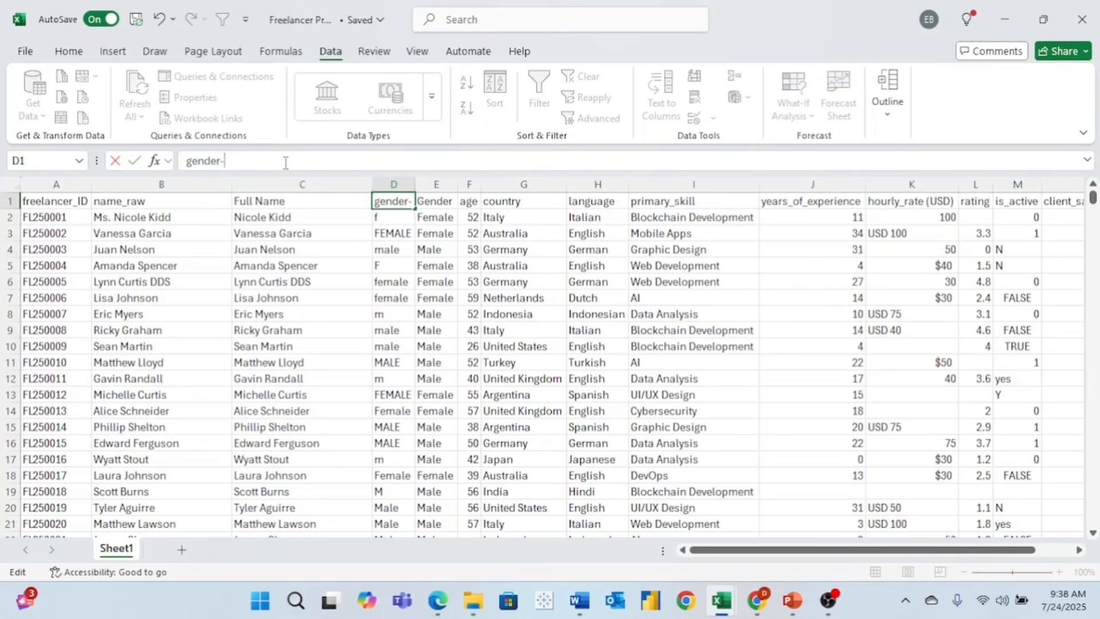
pyautogui.press('BackSpace')
pyautogui.press('BackSpace')
pyautogui.press('BackSpace')
pyautogui.press('BackSpace')
pyautogui.write('_raw')
# - Re-enable filters and filter the age column to show only blank ages
pyautogui.click(476, 250)
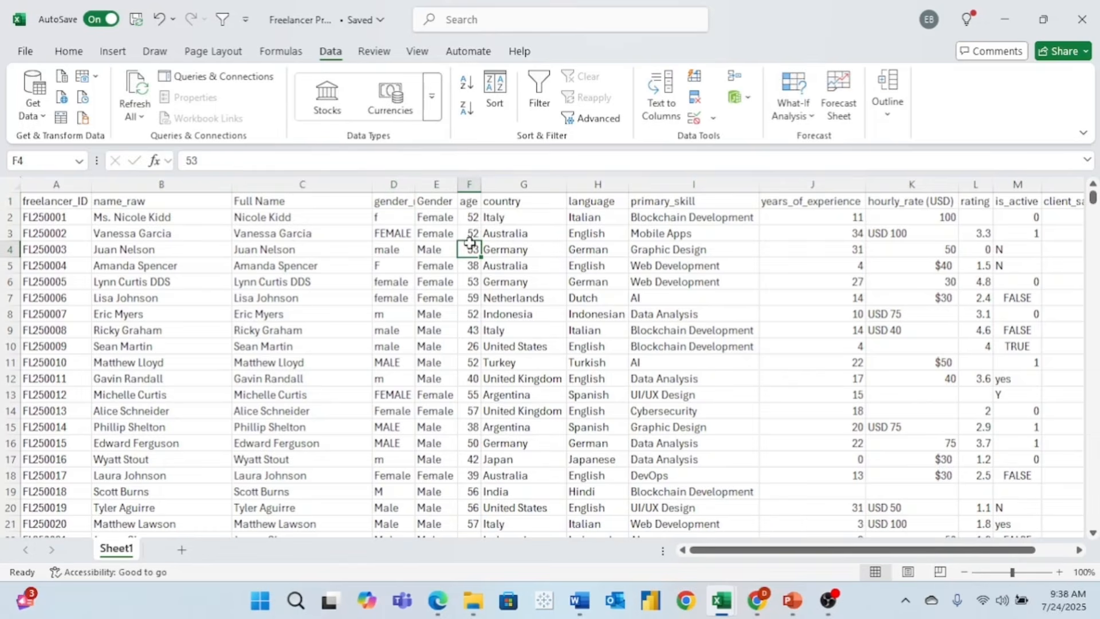
pyautogui.click(469, 202)
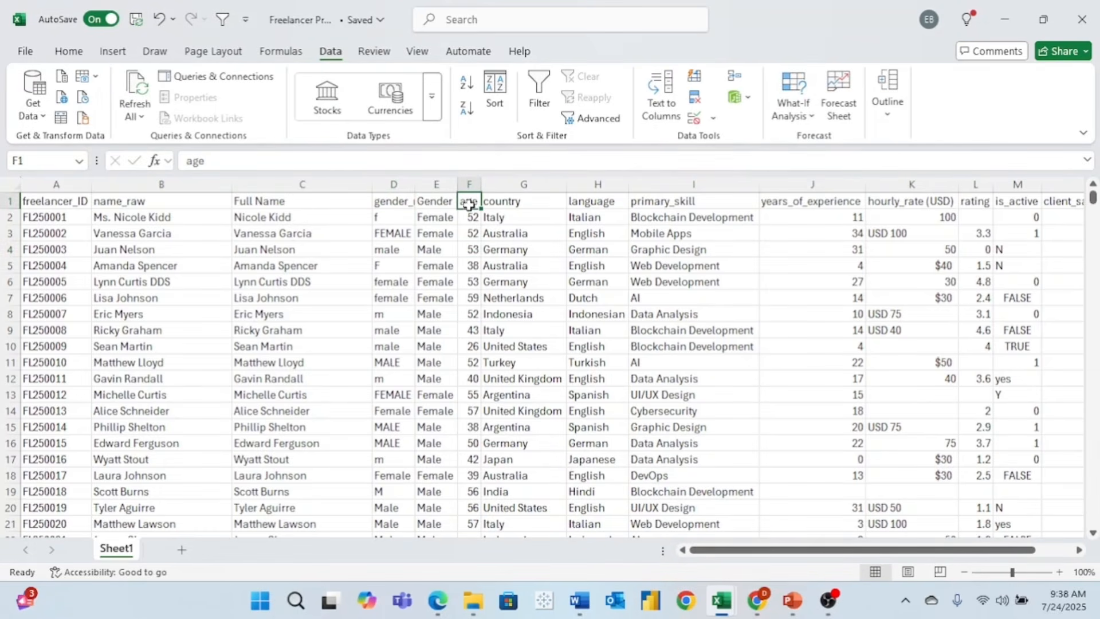
pyautogui.click(223, 20)
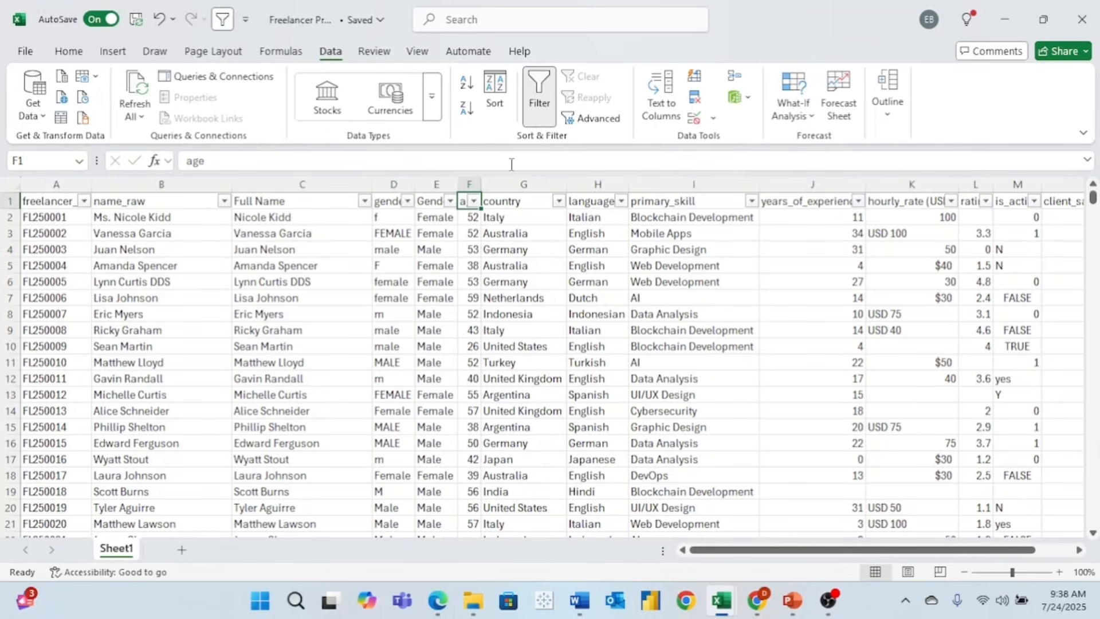
pyautogui.click(474, 201)
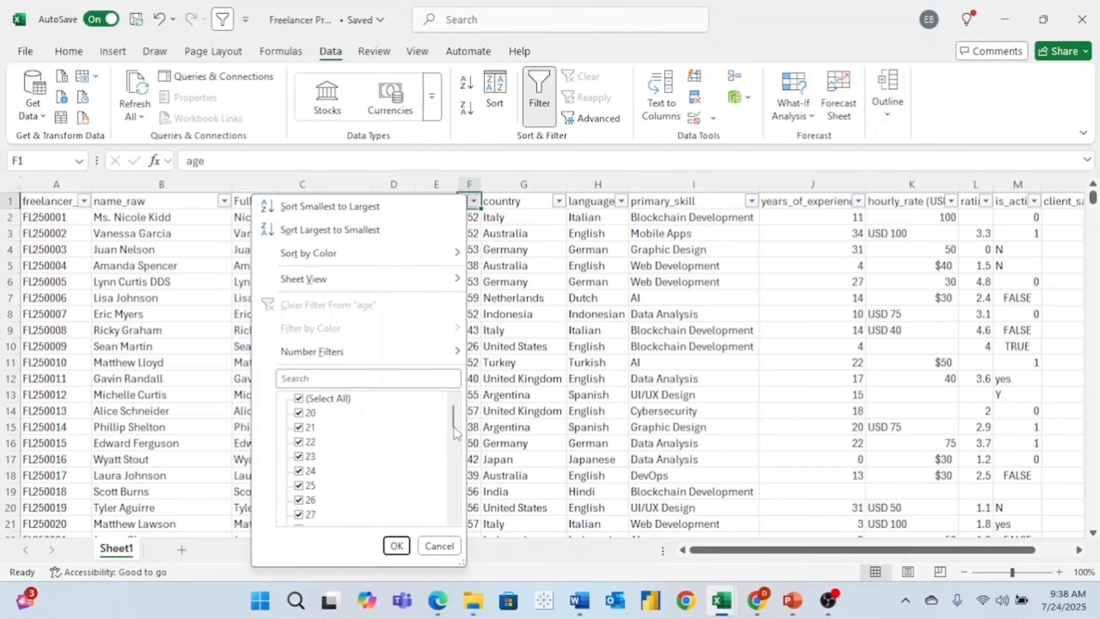
pyautogui.moveTo(454, 420); pyautogui.dragTo(459, 520)
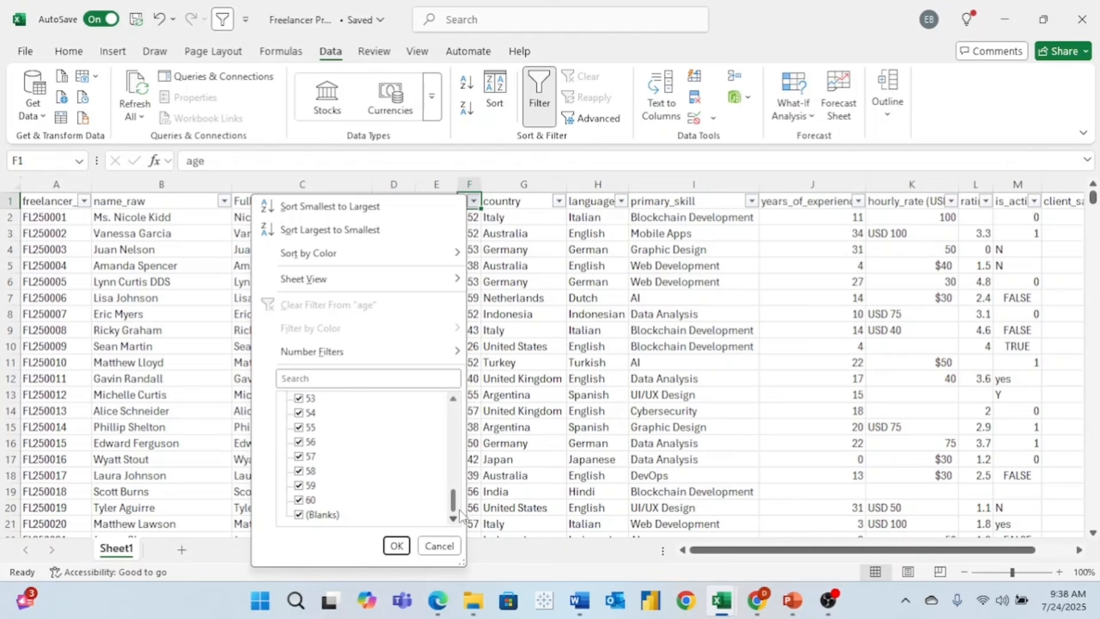
pyautogui.moveTo(453, 500); pyautogui.dragTo(359, 387)
pyautogui.scroll(10, 459, 415)
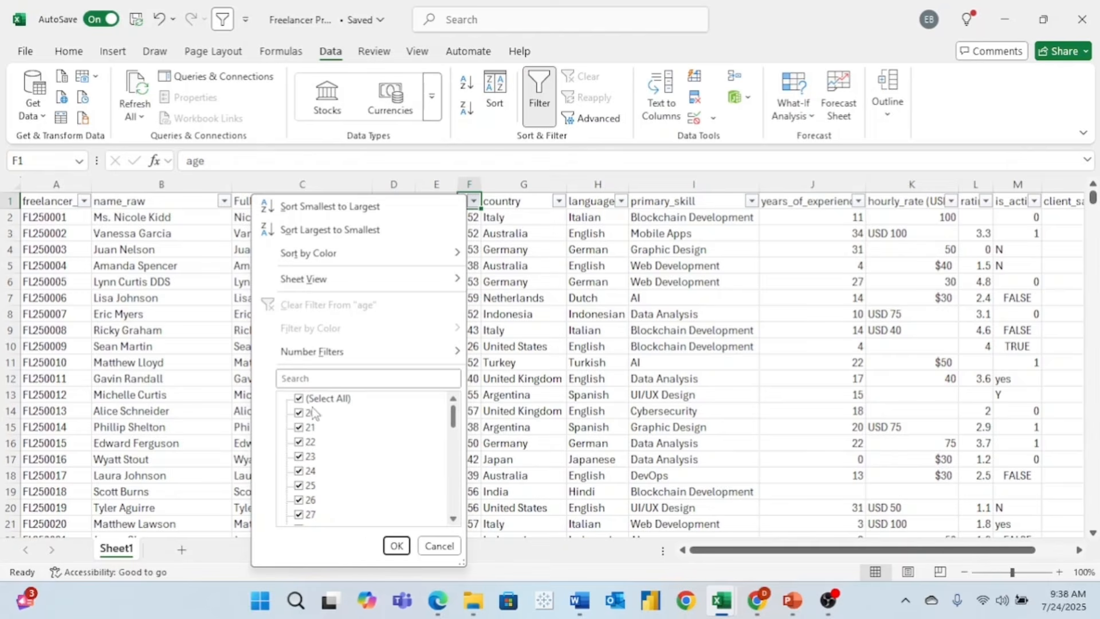
pyautogui.click(300, 399)
pyautogui.moveTo(454, 424); pyautogui.dragTo(458, 514)
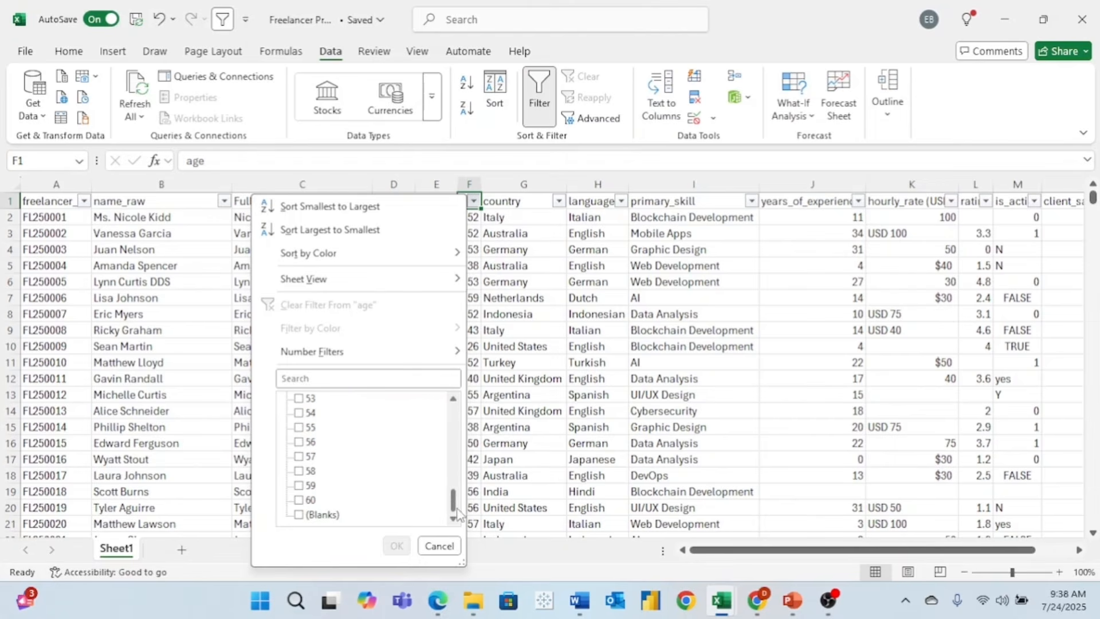
pyautogui.click(304, 514)
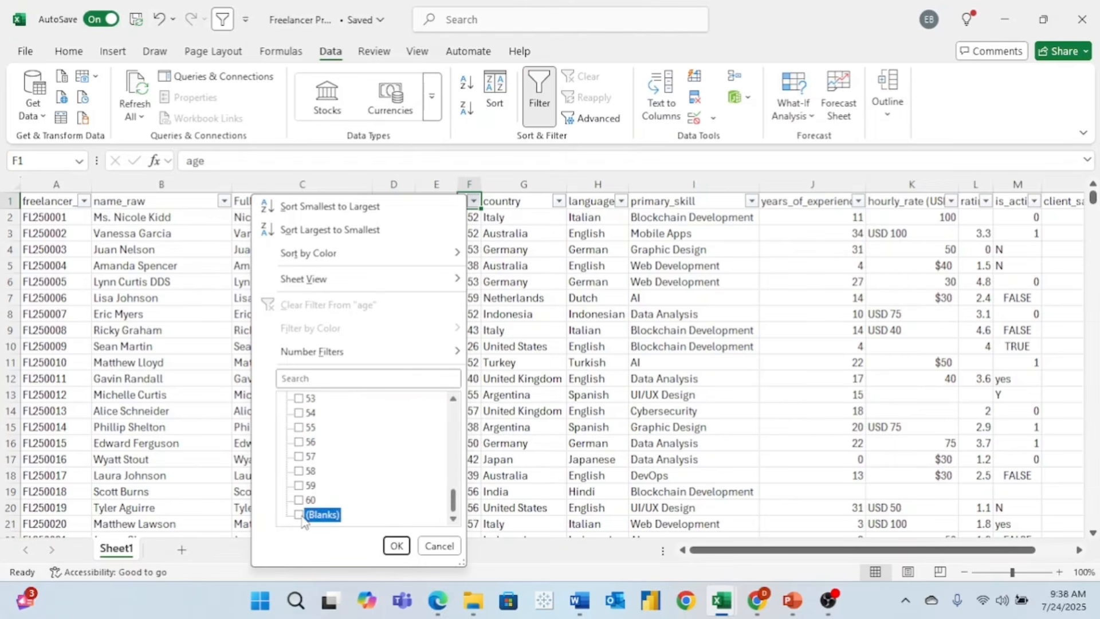
pyautogui.click(396, 546)
# - Count the 30 blank-age rows, then turn filtering off to show all 1000 rows
pyautogui.scroll(-7, 518, 262)
pyautogui.scroll(6, 519, 262)
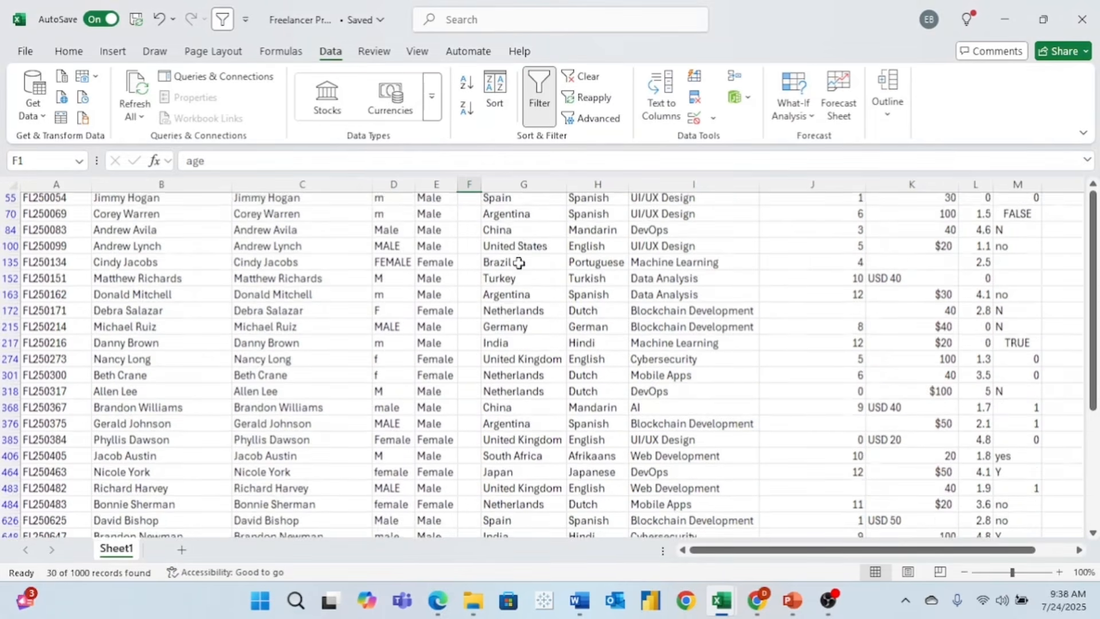
pyautogui.scroll(1, 519, 263)
pyautogui.click(48, 182)
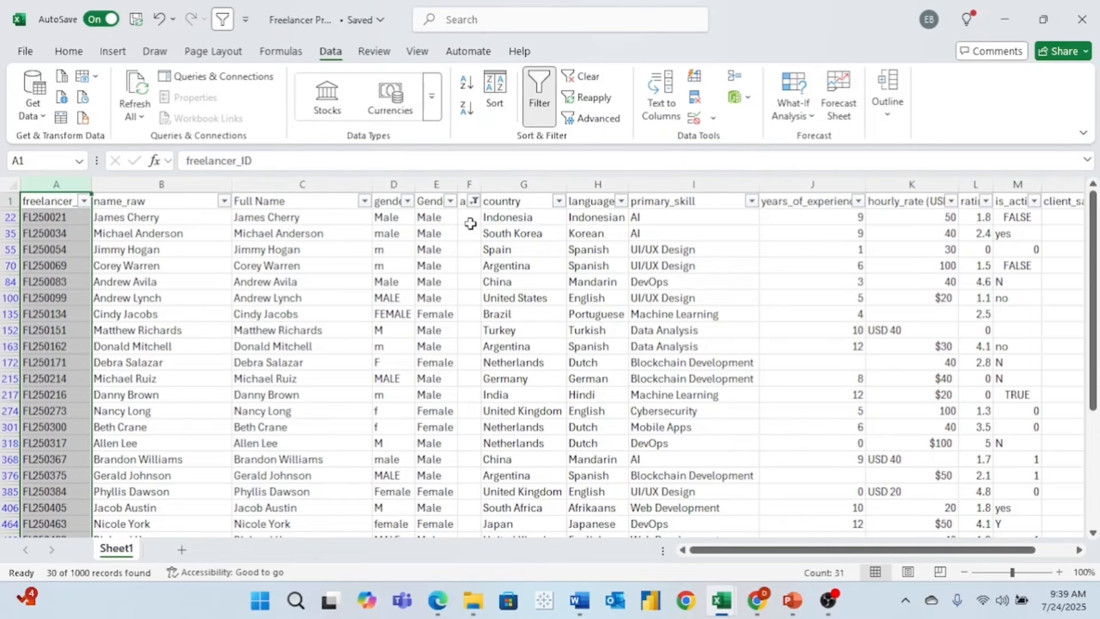
pyautogui.click(223, 20)
pyautogui.click(223, 20)
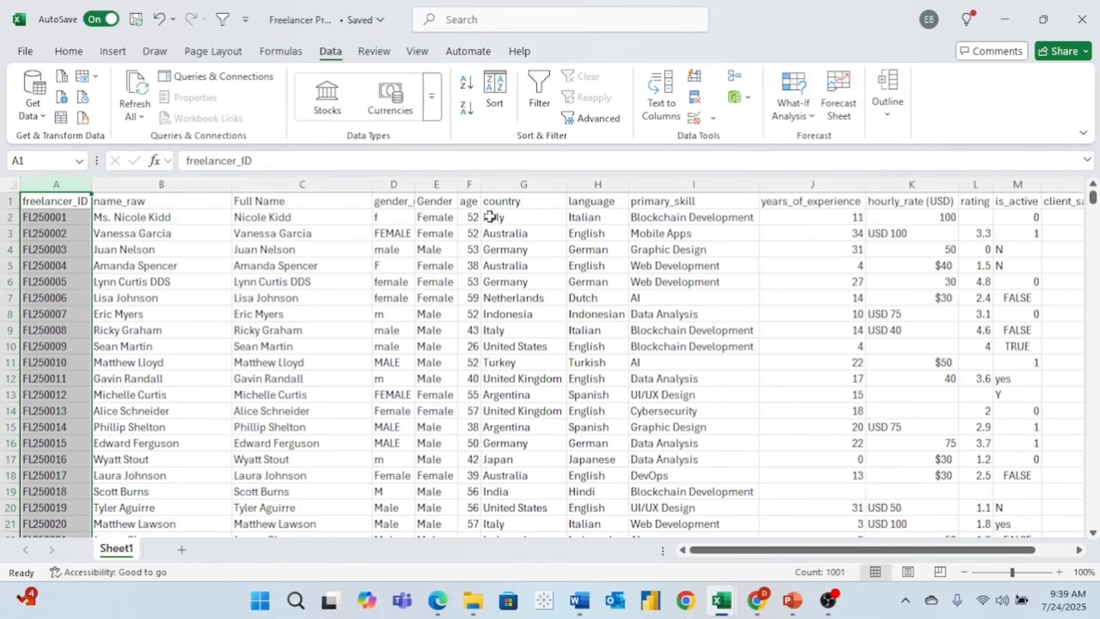
# - Turn header filters back on and browse the country column's values
pyautogui.click(467, 202)
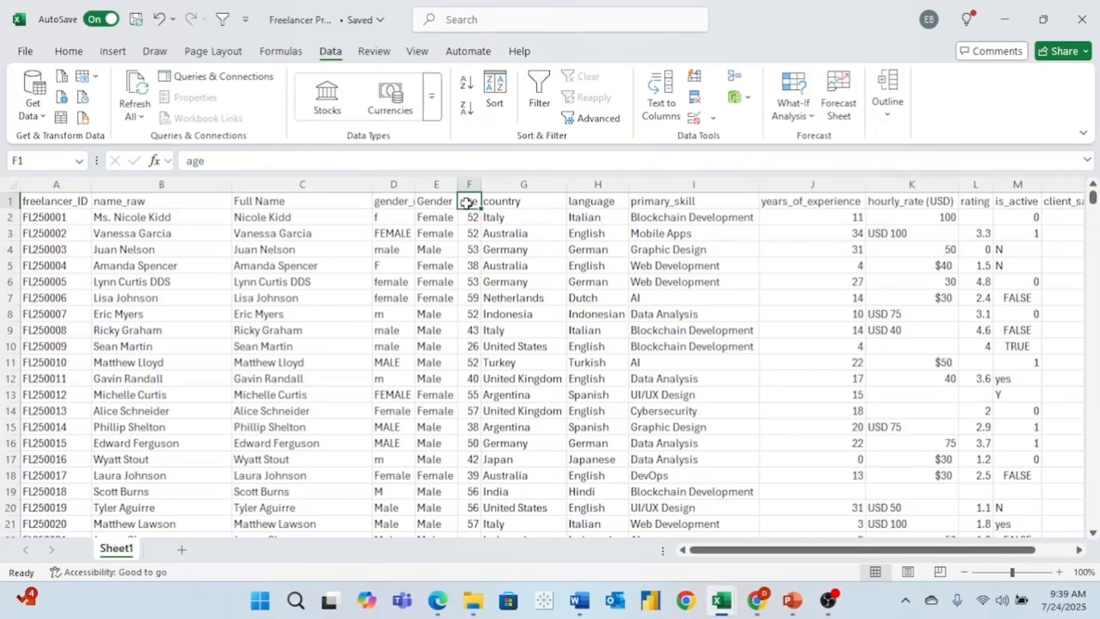
pyautogui.click(524, 201)
pyautogui.click(223, 20)
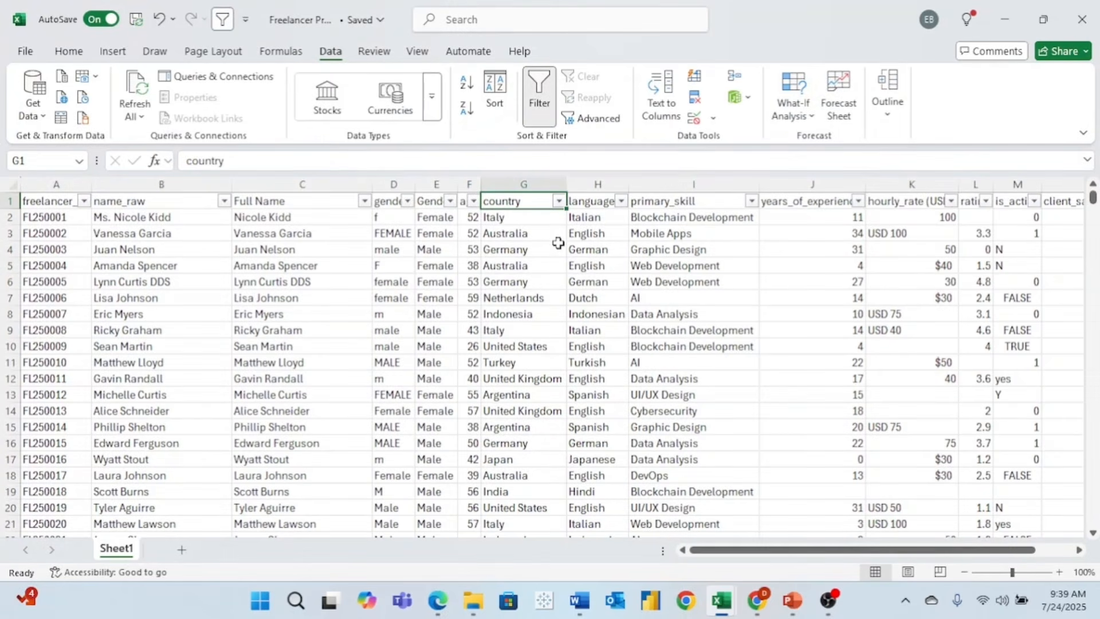
pyautogui.click(559, 202)
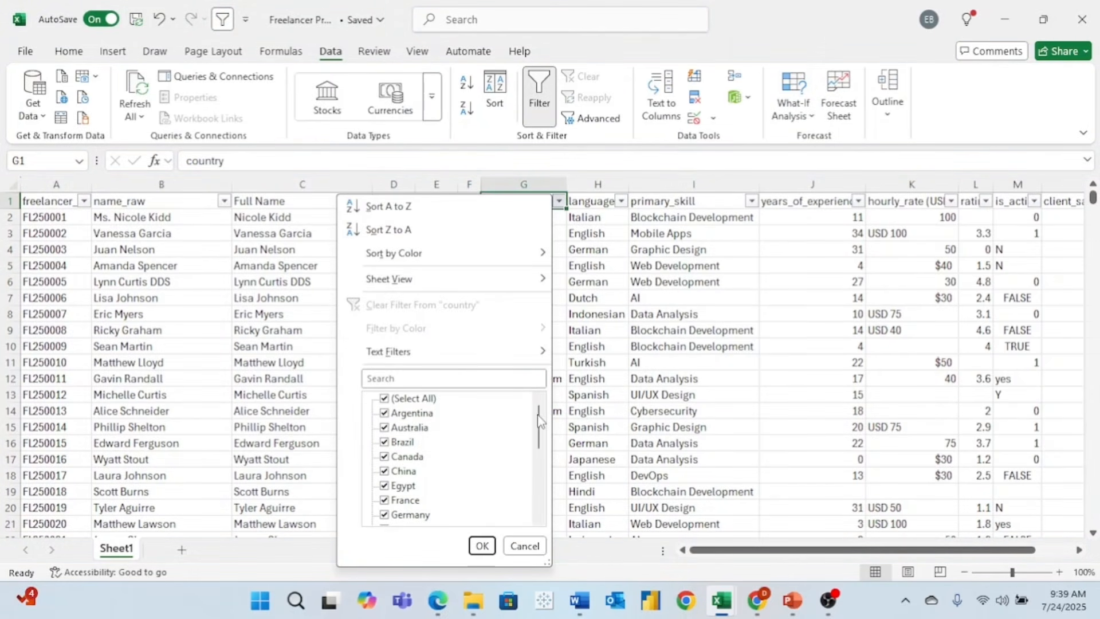
pyautogui.moveTo(538, 416); pyautogui.dragTo(537, 495)
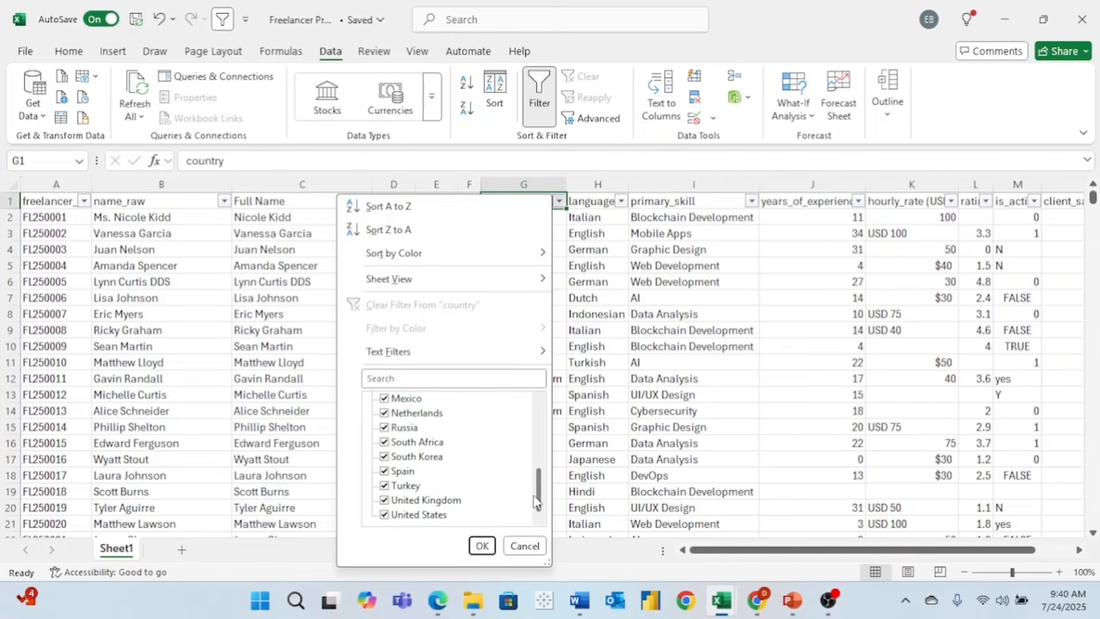
pyautogui.scroll(5, 537, 503)
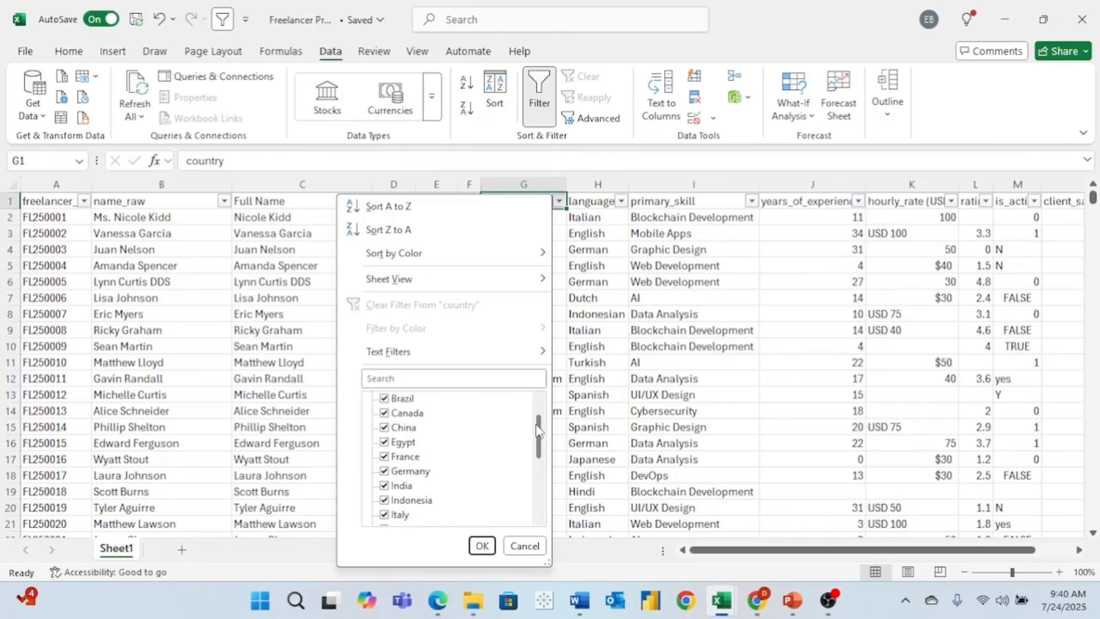
# - Browse the language and primary_skill values, cancelling both lists without filtering
pyautogui.click(622, 201)
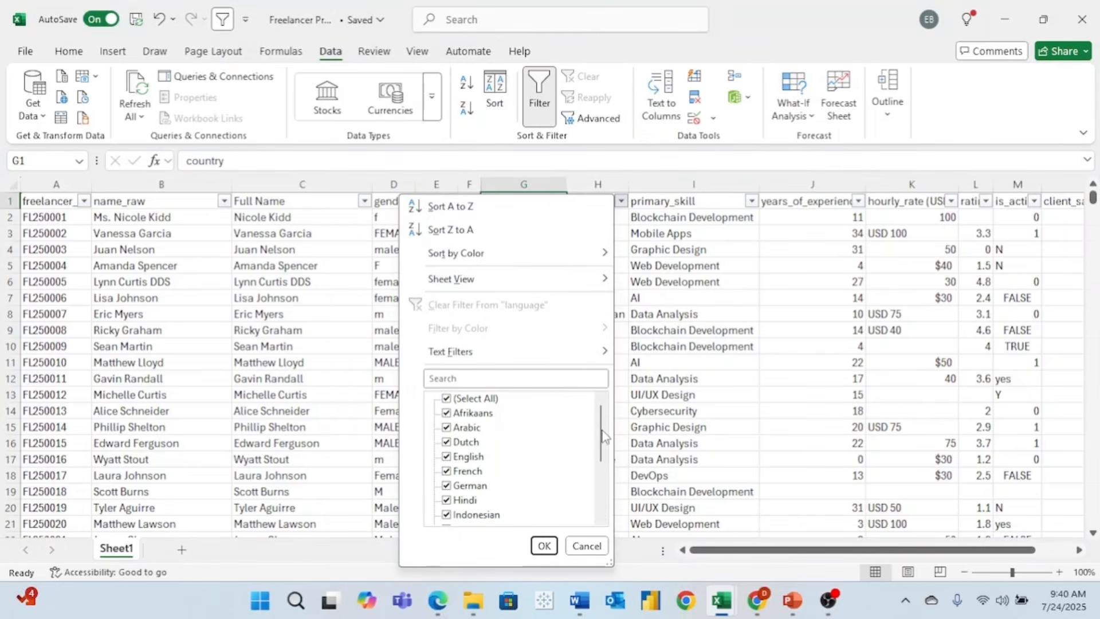
pyautogui.moveTo(600, 434); pyautogui.dragTo(594, 515)
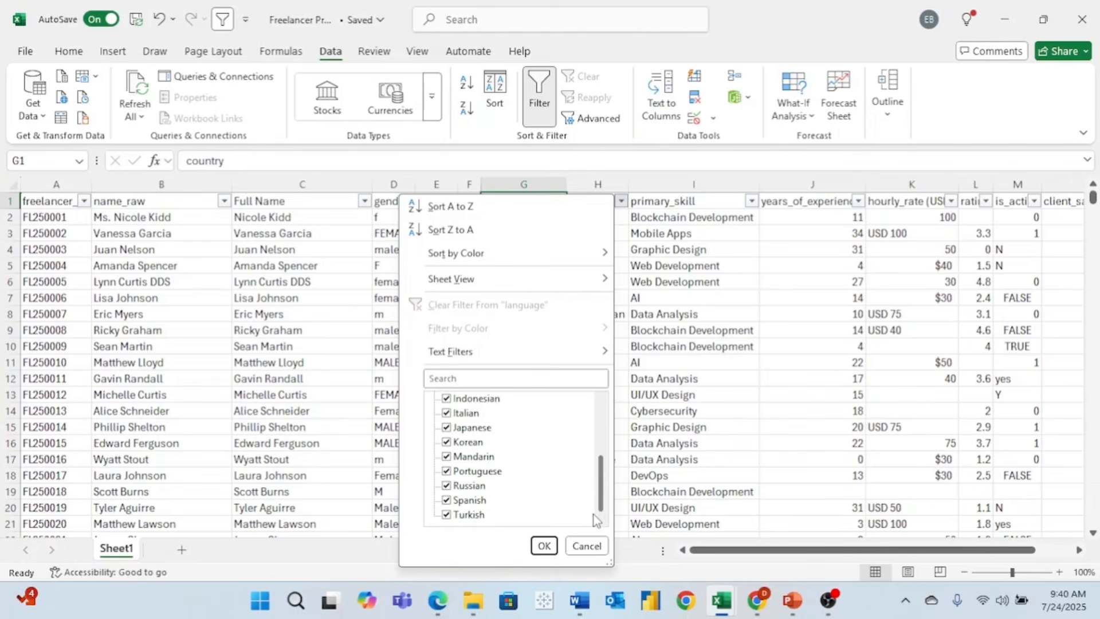
pyautogui.click(587, 546)
pyautogui.click(721, 208)
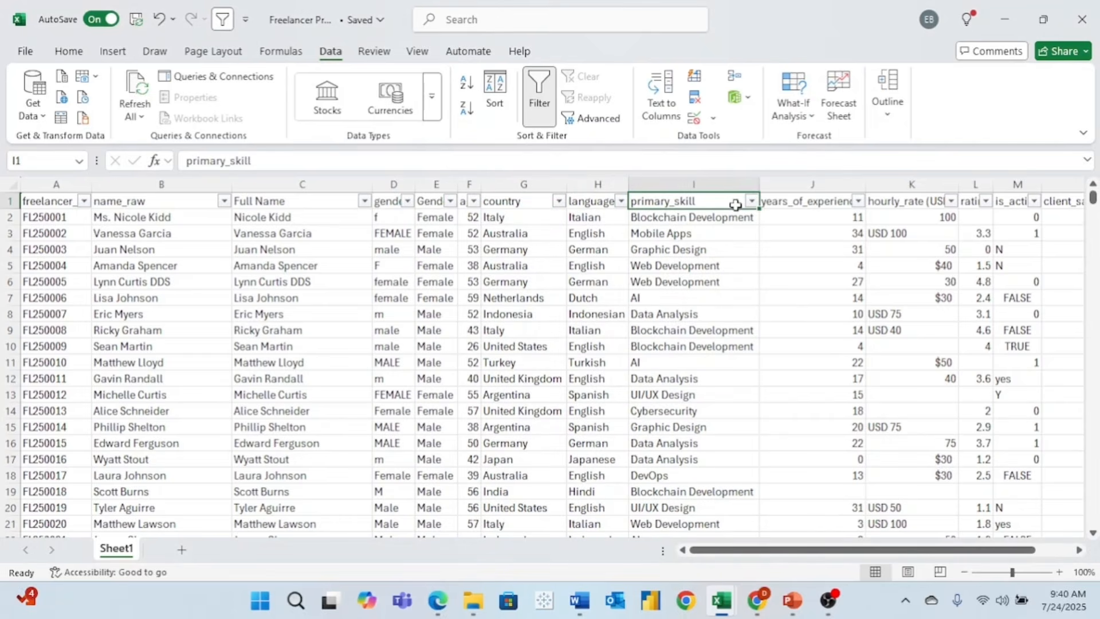
pyautogui.click(752, 202)
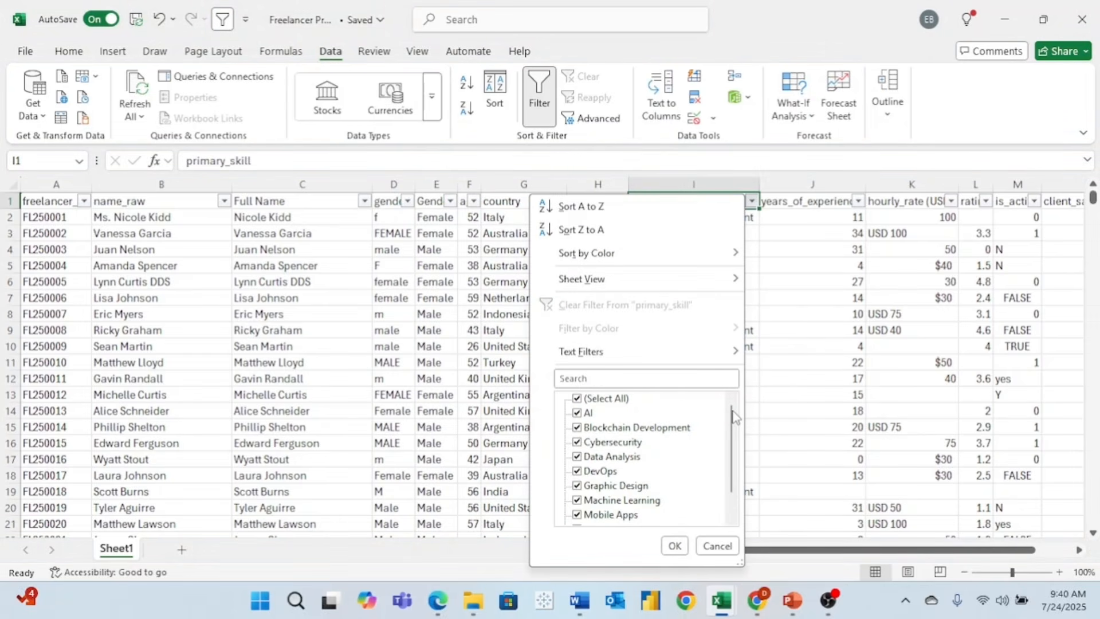
pyautogui.moveTo(735, 423); pyautogui.dragTo(730, 468)
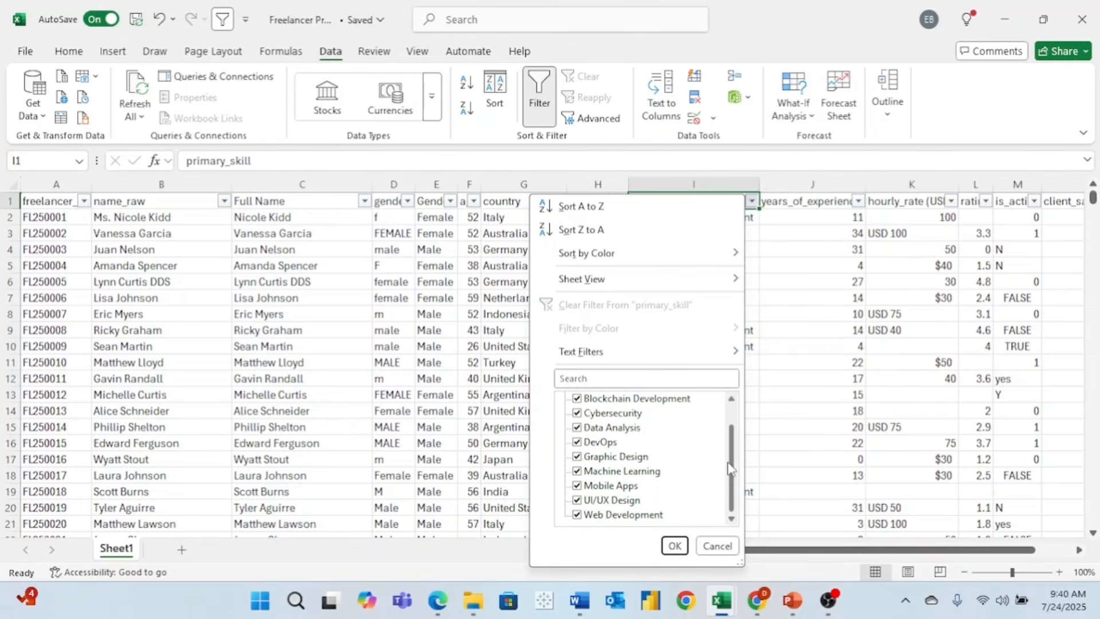
pyautogui.click(714, 546)
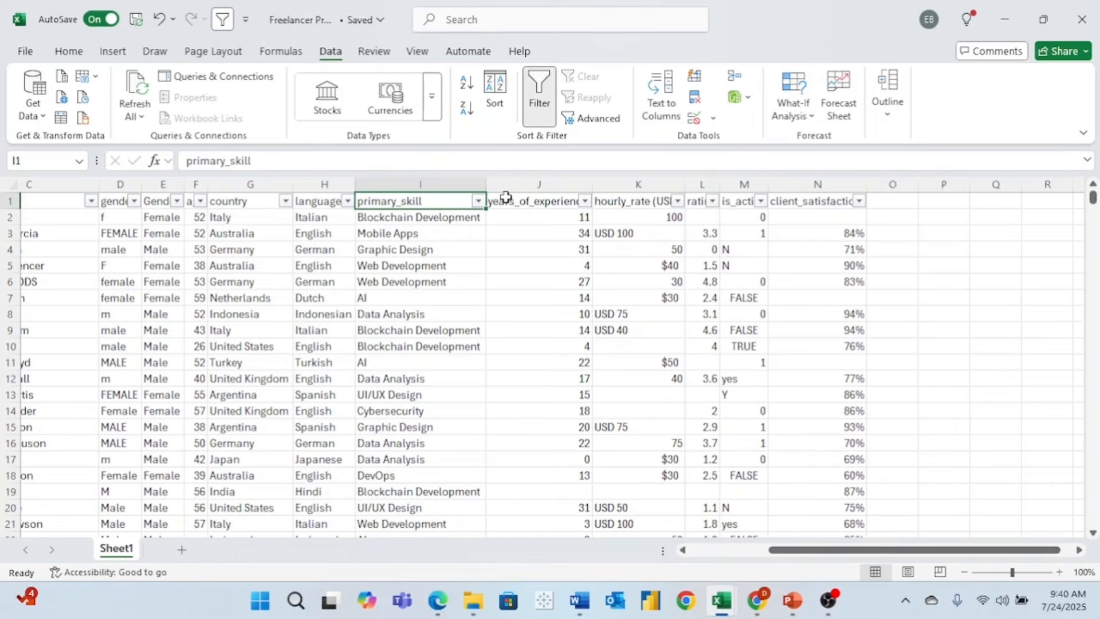
# - Browse years_of_experience values (up to 41, some blanks), then switch header filters off
pyautogui.click(566, 201)
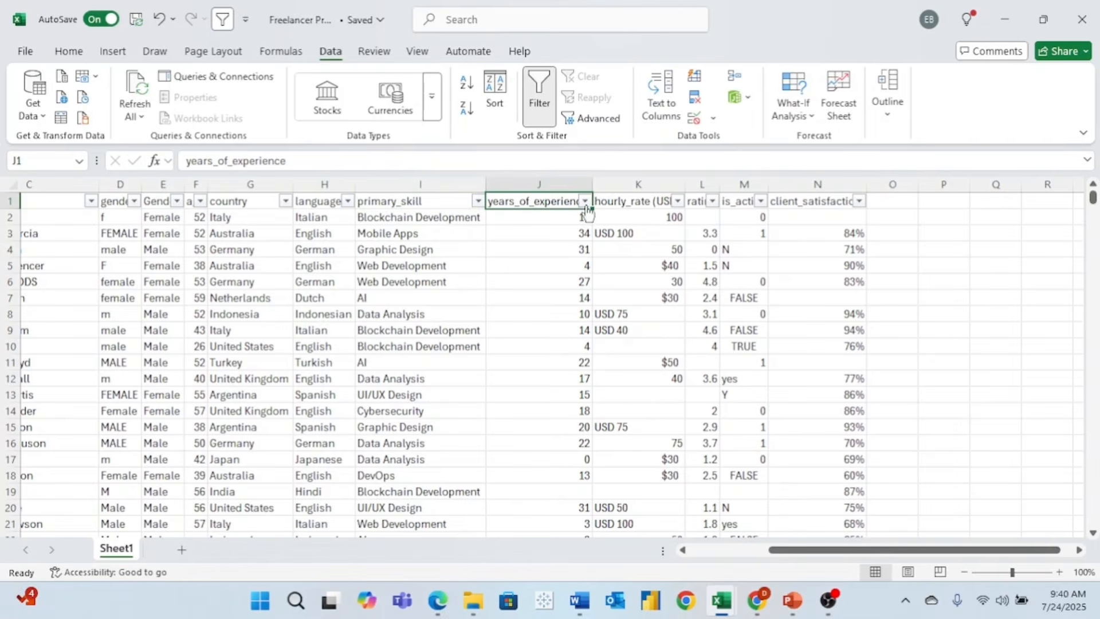
pyautogui.click(584, 202)
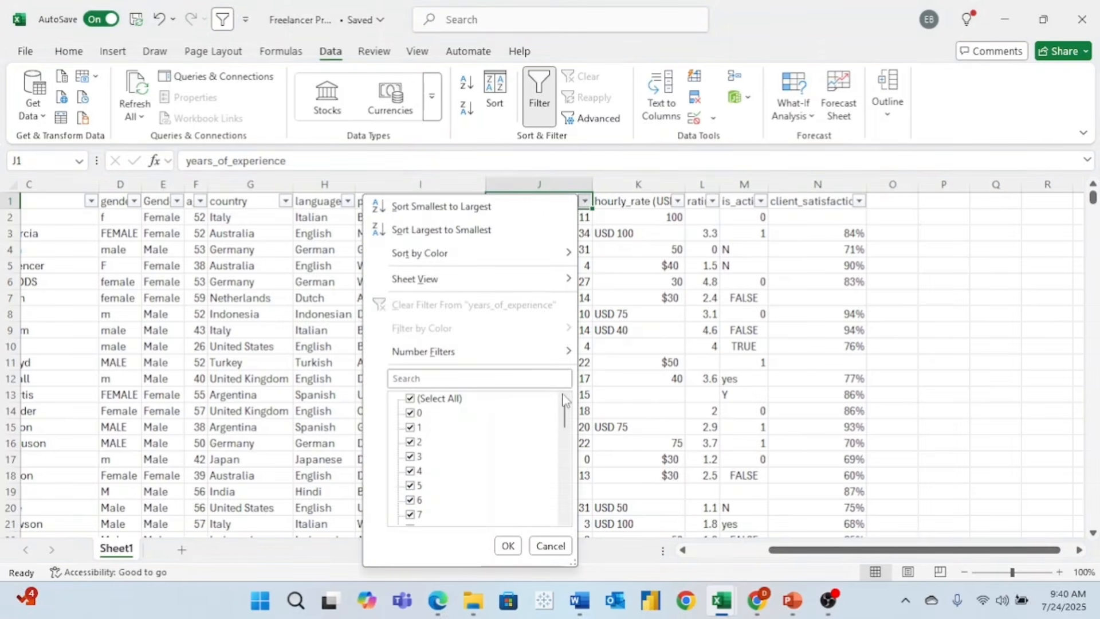
pyautogui.moveTo(565, 430); pyautogui.dragTo(565, 523)
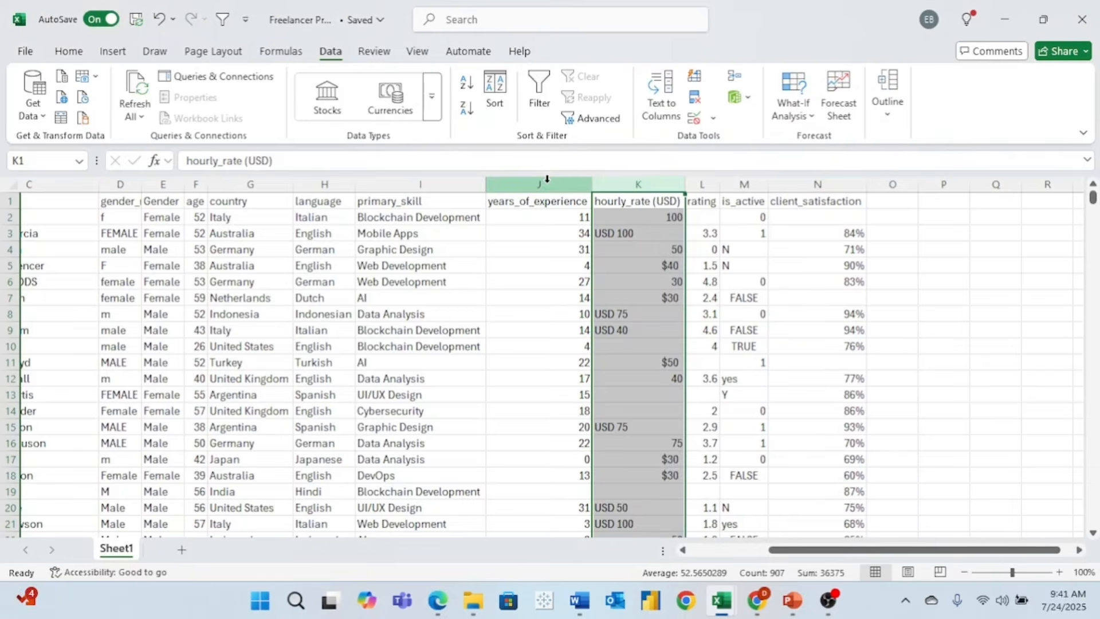
pyautogui.click(537, 184)
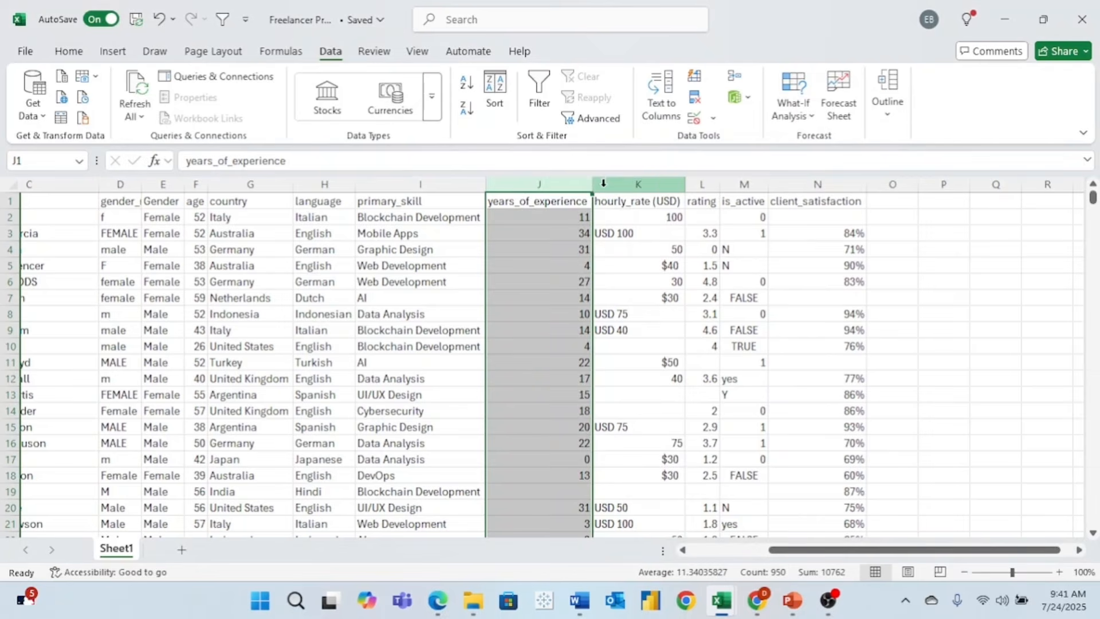
# - Insert an empty column K before hourly_rate (USD) for Experience (buckets) and select K2
pyautogui.rightClick(646, 183)
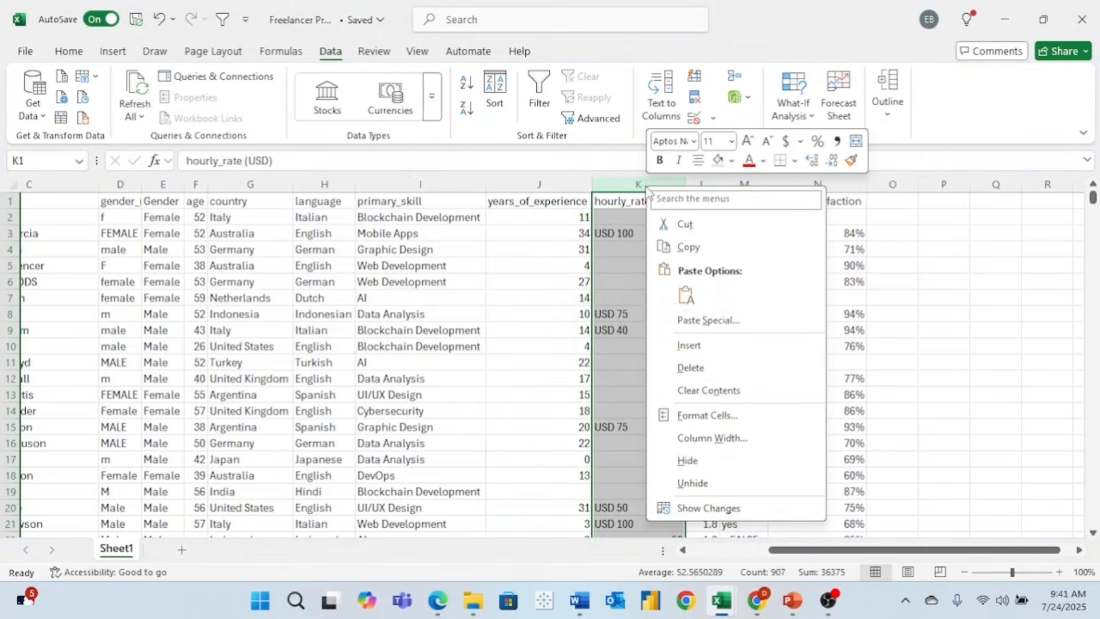
pyautogui.click(711, 349)
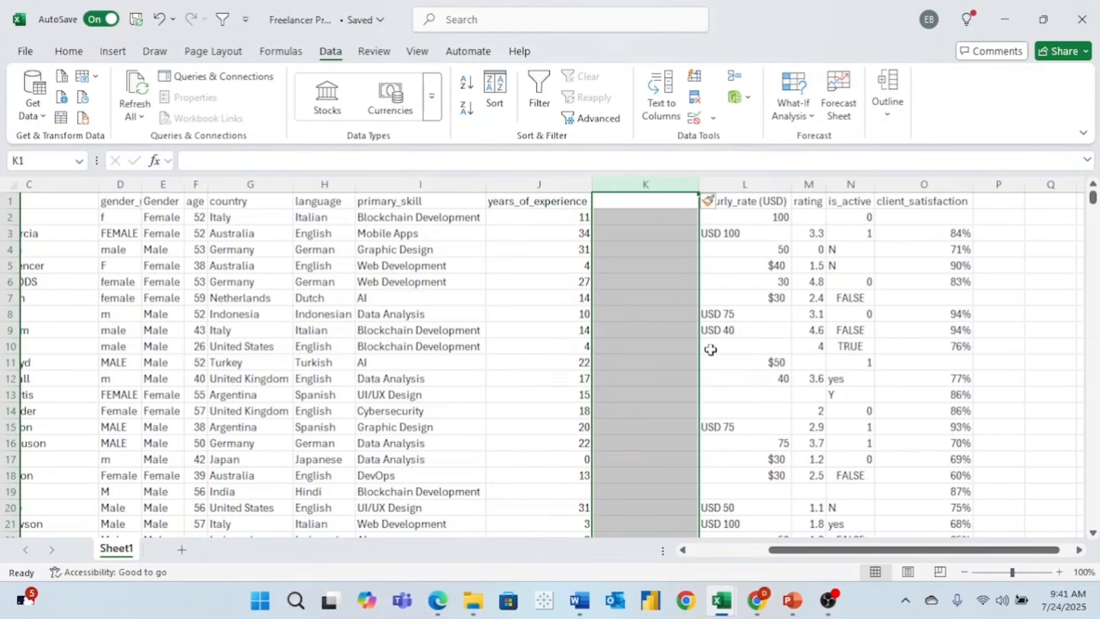
pyautogui.click(638, 221)
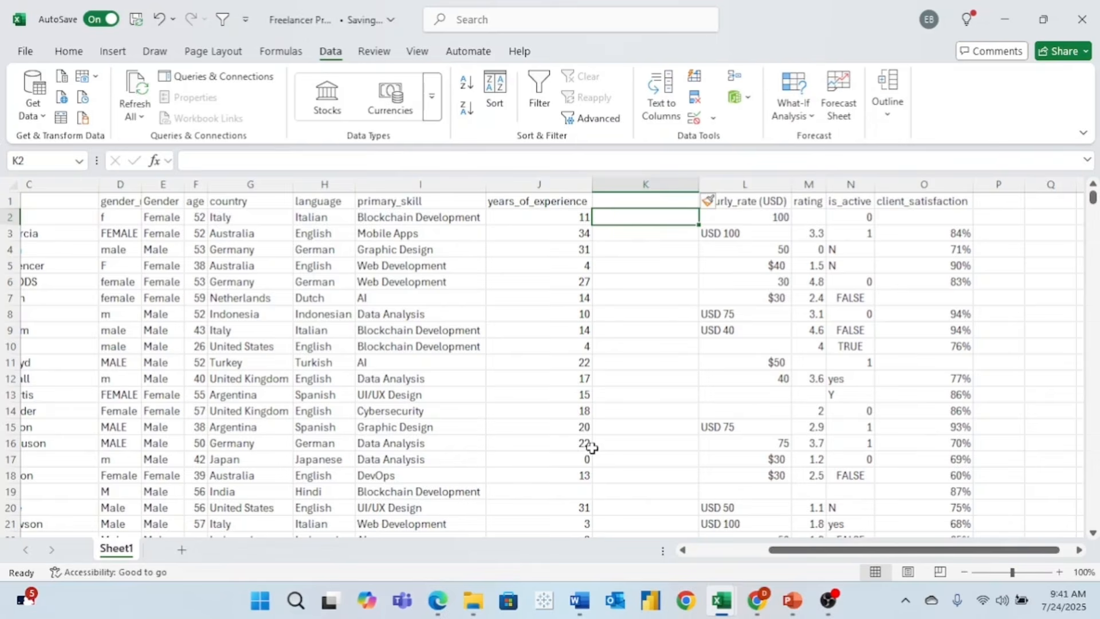
pyautogui.scroll(-2, 592, 447)
pyautogui.scroll(-2, 592, 447)
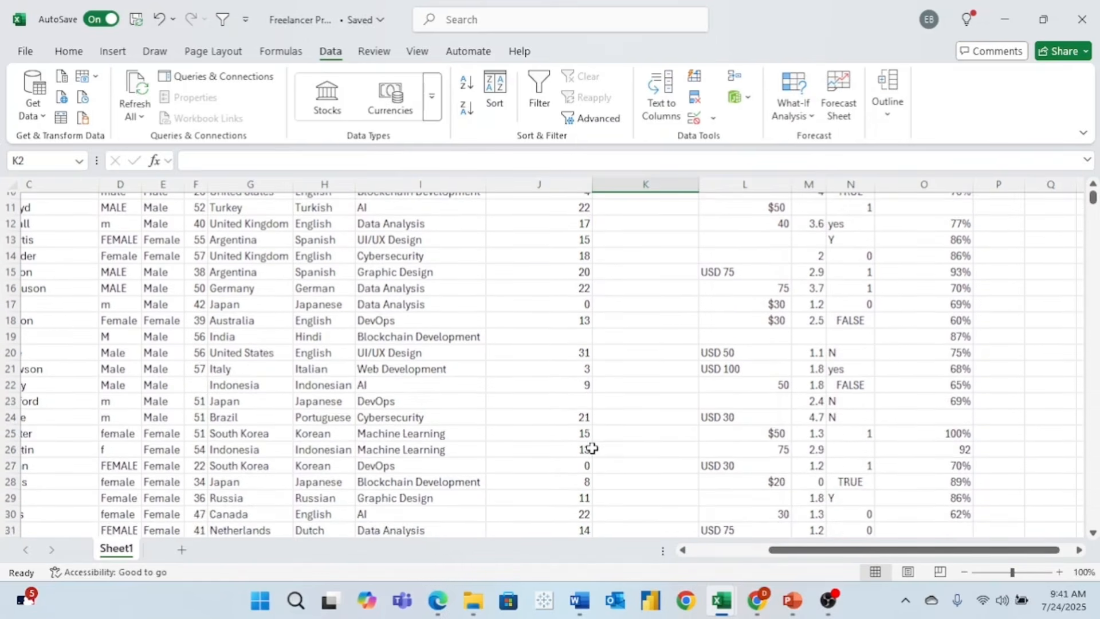
pyautogui.scroll(3, 592, 448)
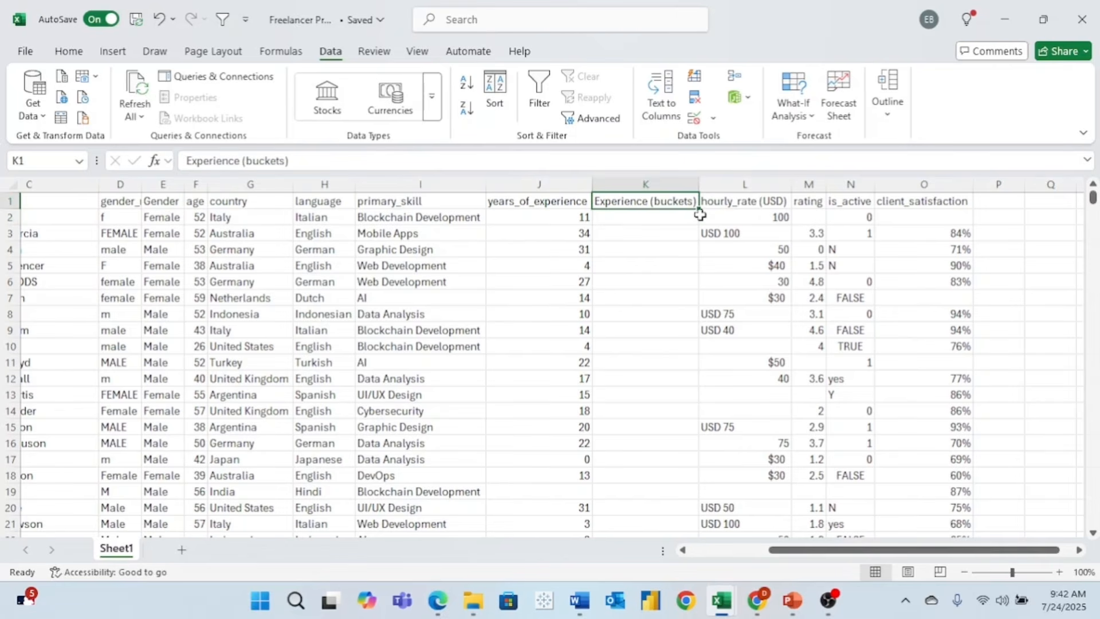
pyautogui.click(665, 221)
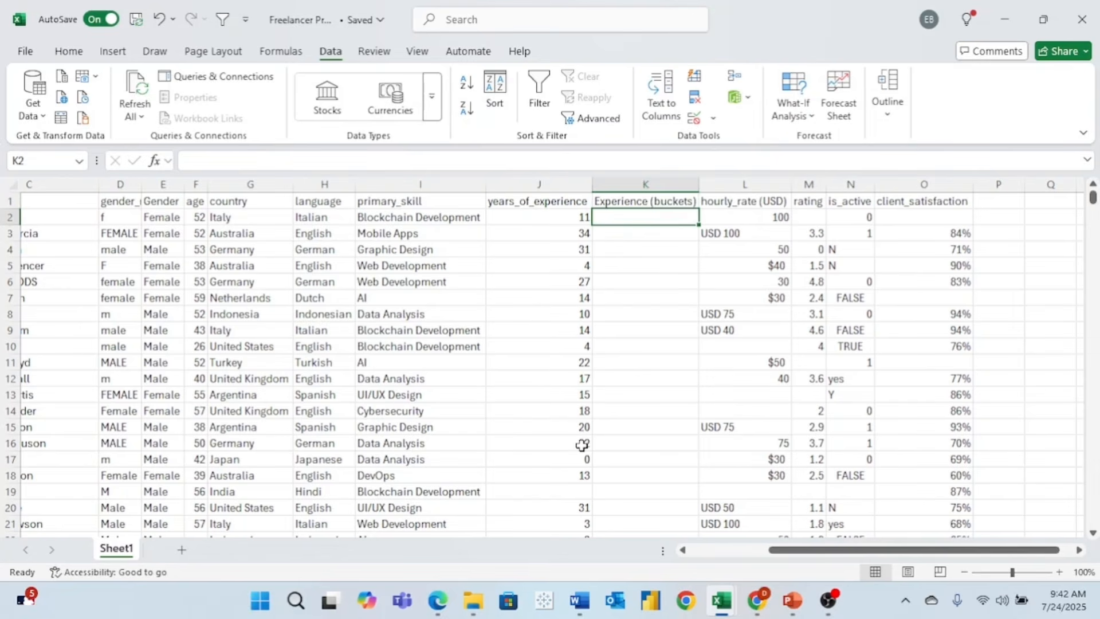
pyautogui.scroll(-2, 582, 445)
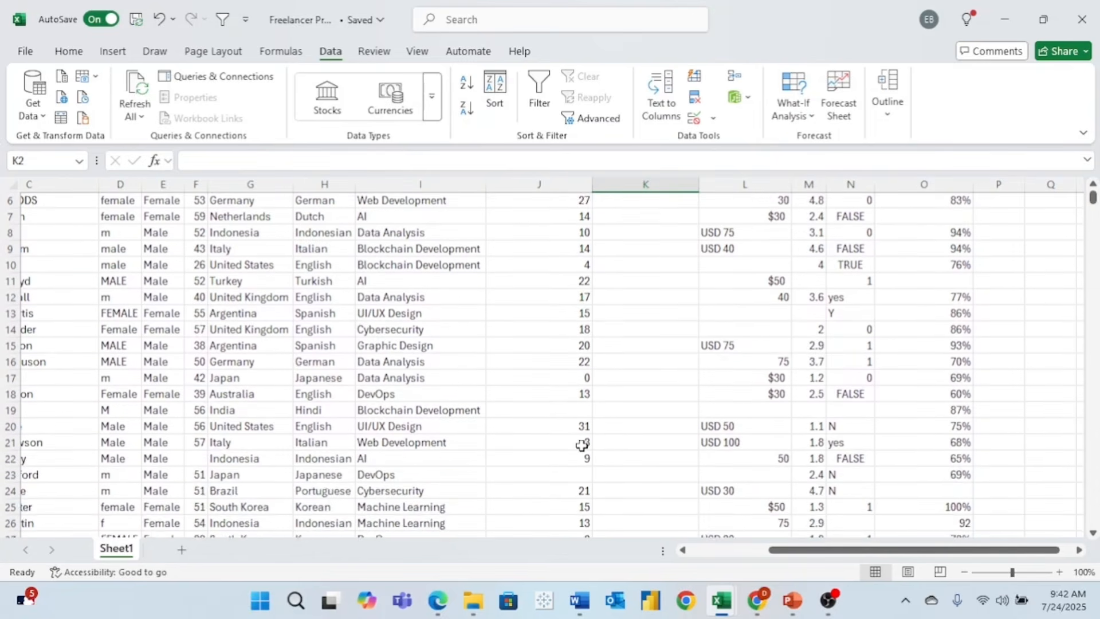
pyautogui.scroll(2, 583, 445)
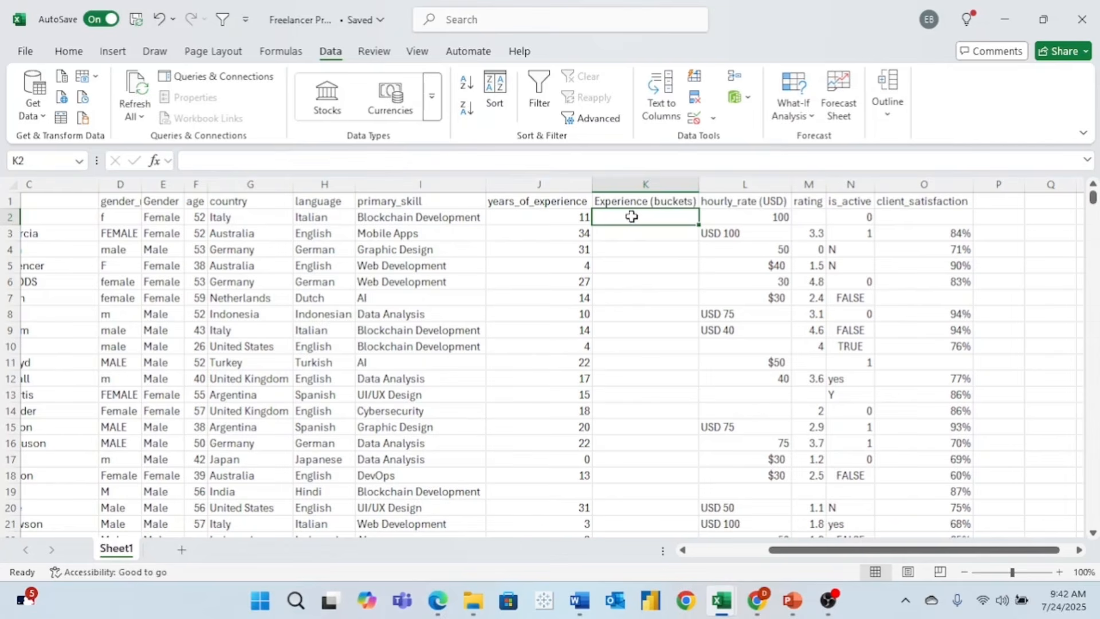
# - Paste the IFS formula bucketing J2 into 0-5 through 21+ into K2, yielding 11-15
pyautogui.doubleClick(631, 216)
pyautogui.write('=IFS(     J2<=5, "0-5",     J2<=10, "6-10",     J2<=15, "11-15",     J2<=20, "16-20",     J2>20, "21+" )')
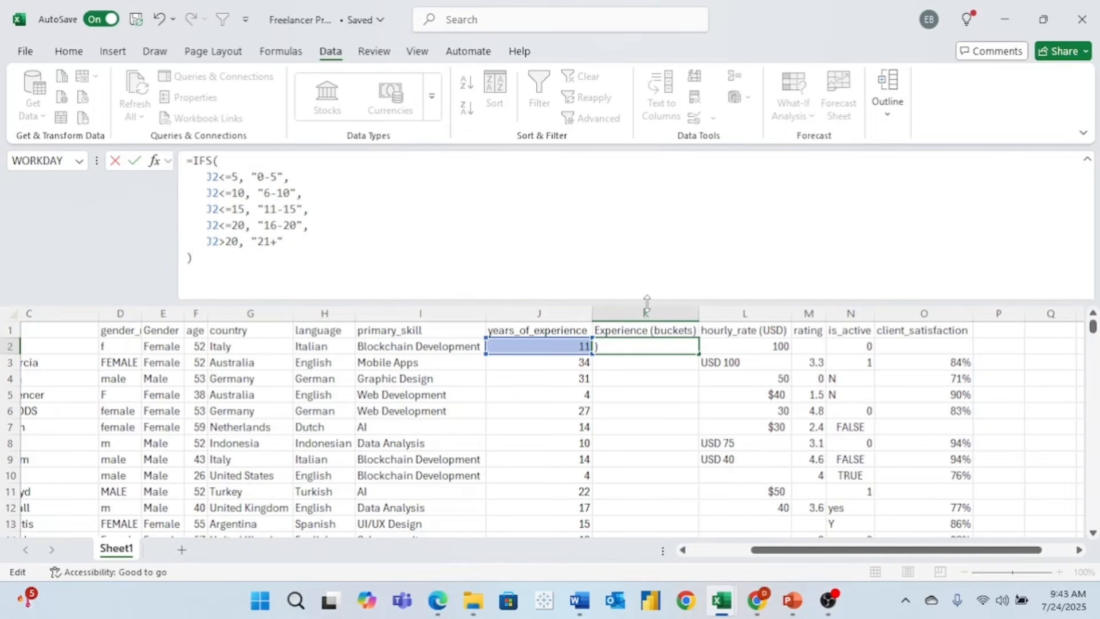
pyautogui.moveTo(646, 300)
pyautogui.mouseDown()
pyautogui.moveTo(635, 166)
pyautogui.moveTo(650, 310)
pyautogui.mouseUp()
pyautogui.press('Return')
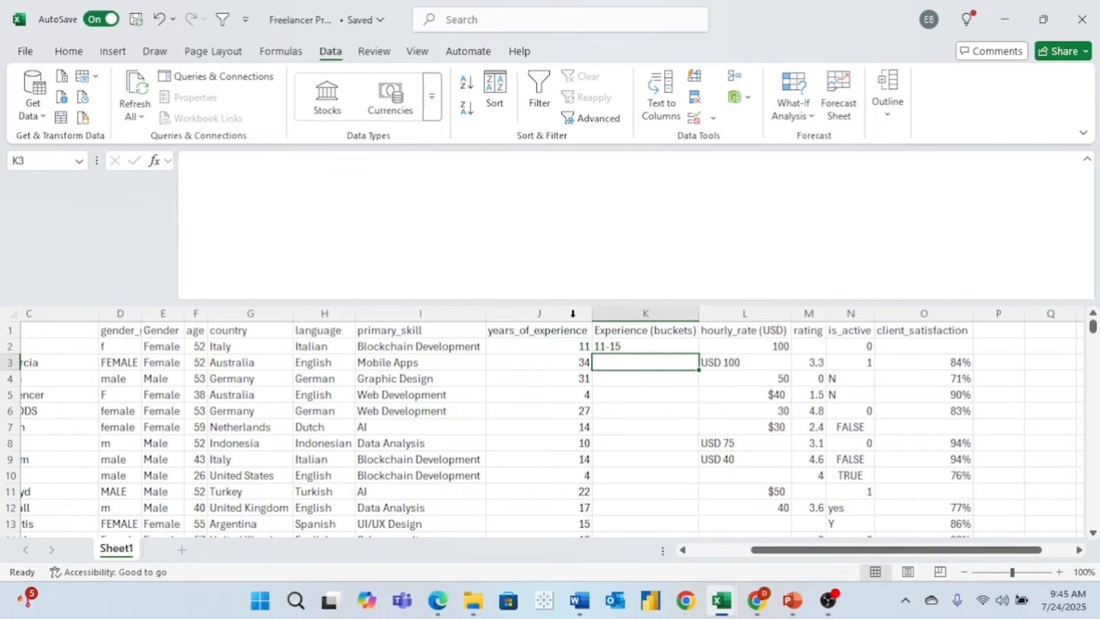
# - Drag K2's IFS range formula down the Experience (buckets) column rows
pyautogui.click(660, 349)
pyautogui.moveTo(699, 354); pyautogui.dragTo(702, 418)
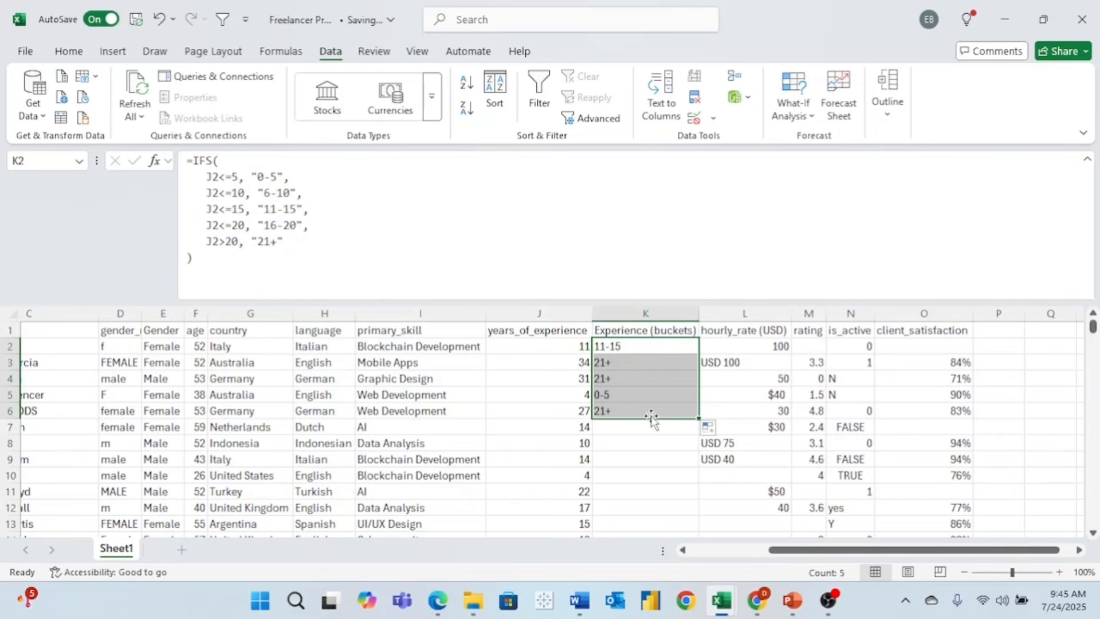
pyautogui.moveTo(695, 422); pyautogui.dragTo(699, 438)
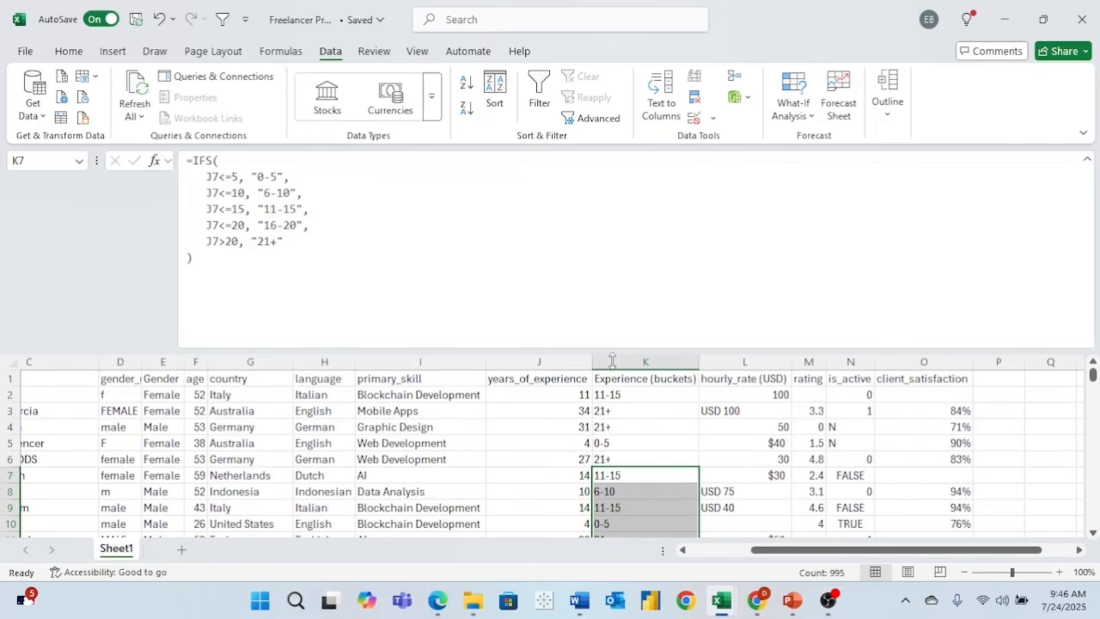
pyautogui.moveTo(612, 361); pyautogui.dragTo(579, 176)
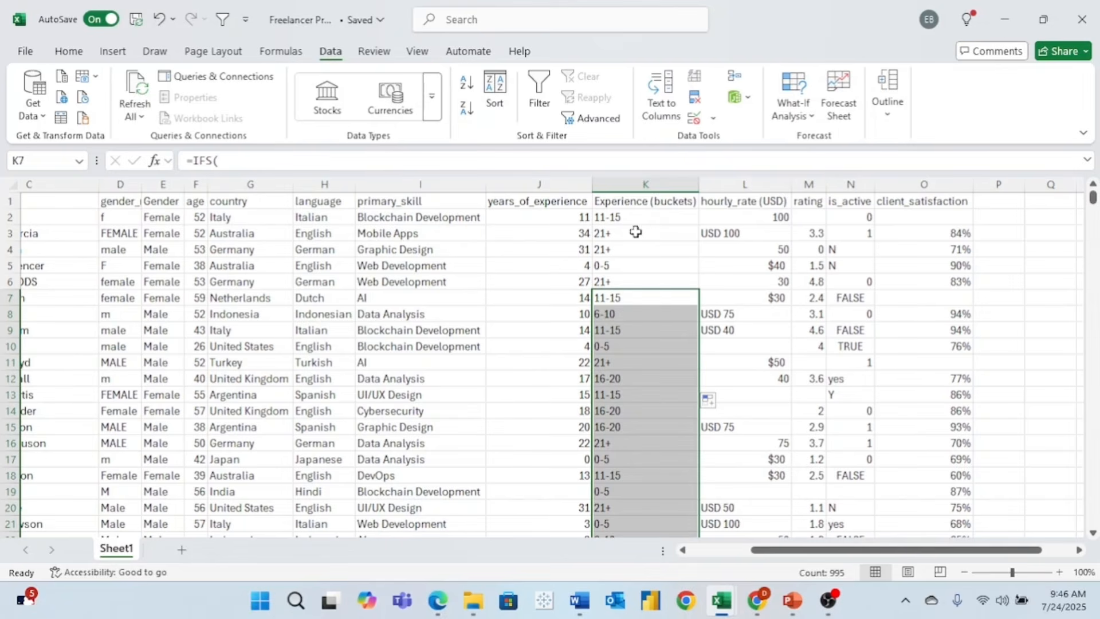
# - Turn on filters and inspect hourly_rate (USD) values, mixing $20, 20, USD 20 and blanks
pyautogui.click(634, 202)
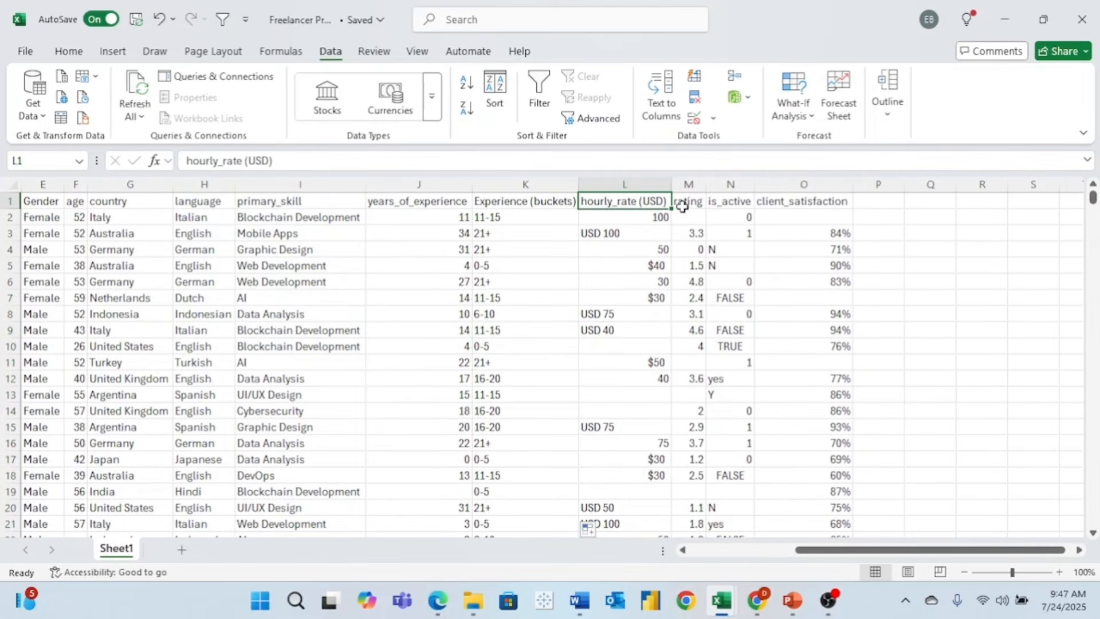
pyautogui.click(222, 20)
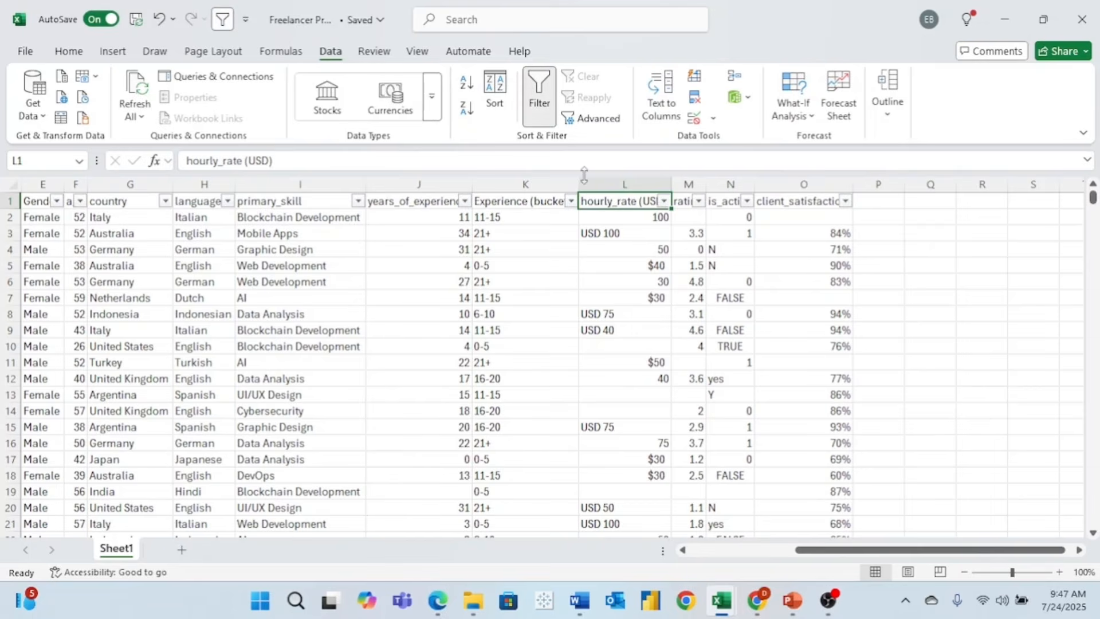
pyautogui.click(663, 201)
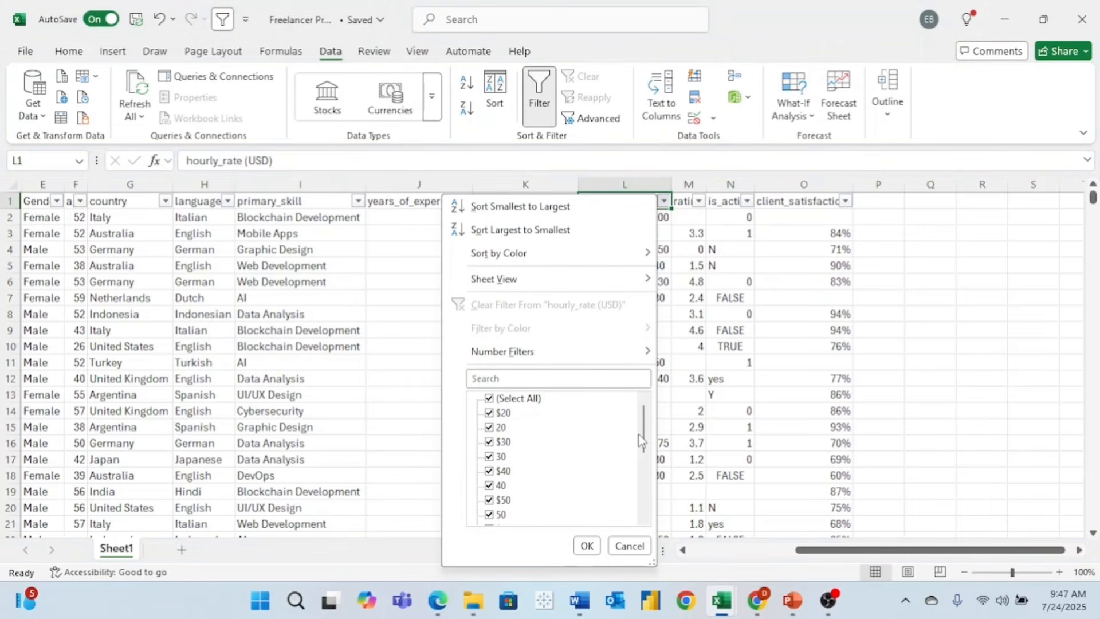
pyautogui.moveTo(646, 436); pyautogui.dragTo(644, 505)
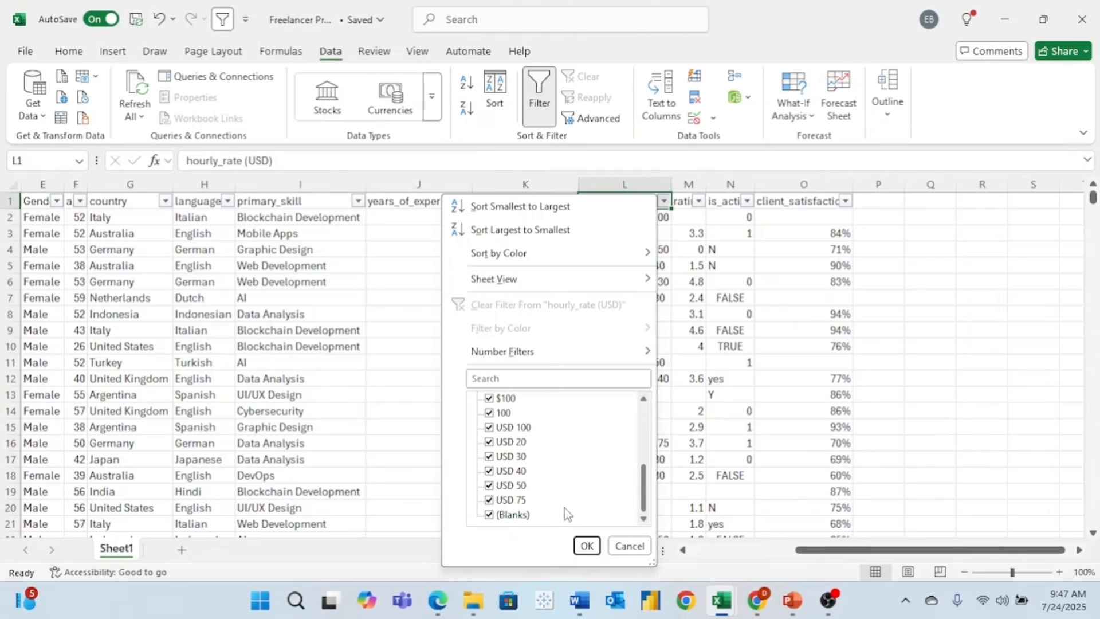
pyautogui.click(628, 545)
pyautogui.click(695, 184)
# - Insert a column before rating, rename L1 to hourly_rate (USD)_raw and title M1 'Hourly Rate'
pyautogui.rightClick(694, 185)
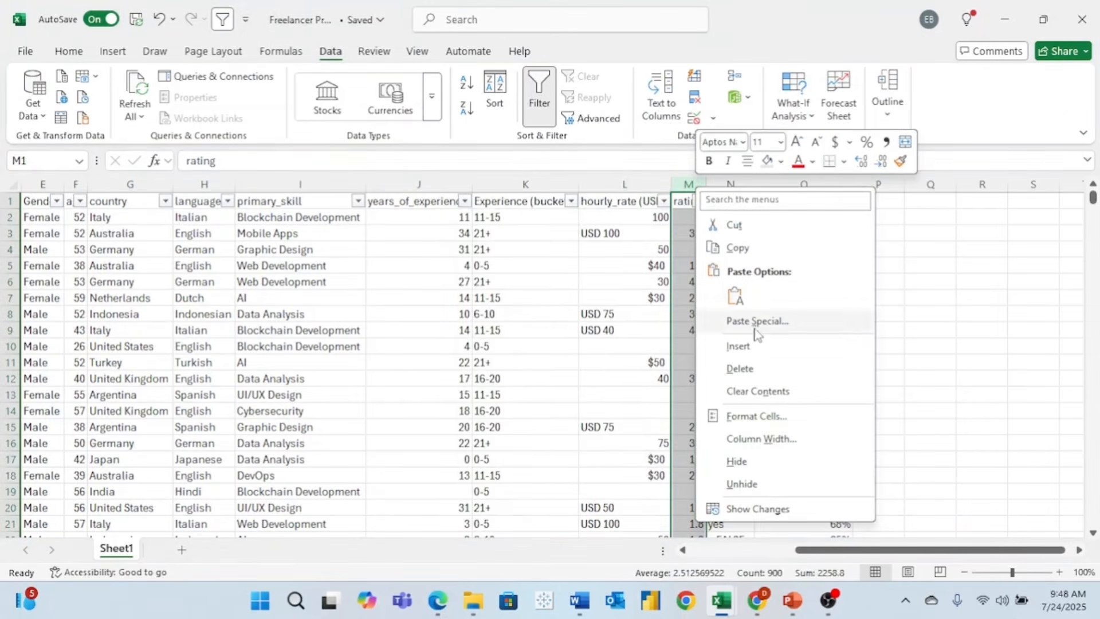
pyautogui.click(757, 355)
pyautogui.click(619, 204)
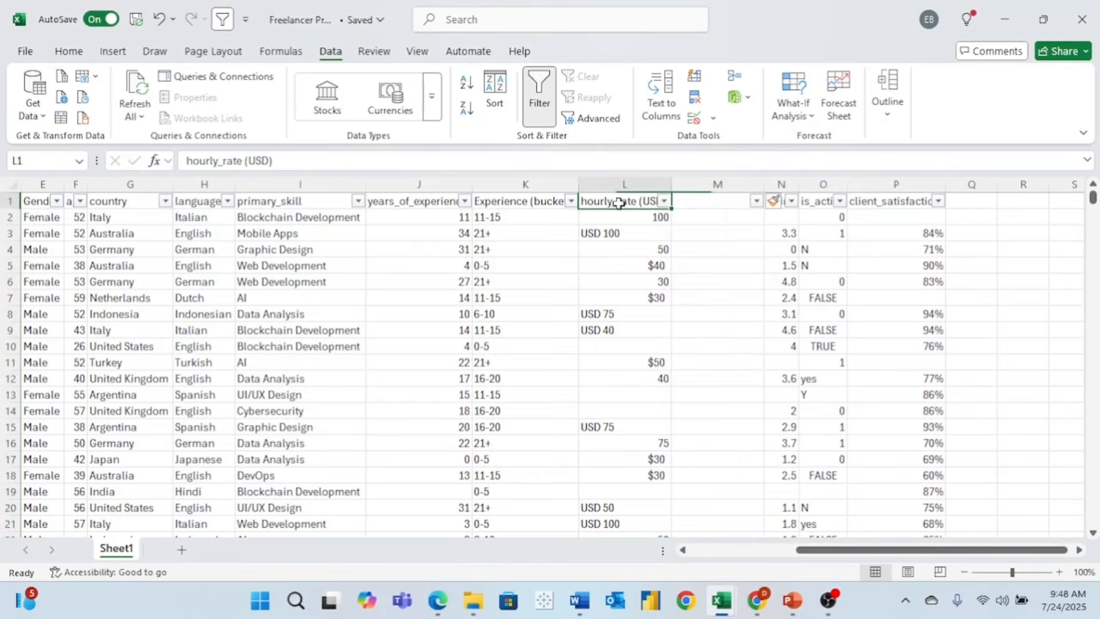
pyautogui.click(458, 163)
pyautogui.write('_')
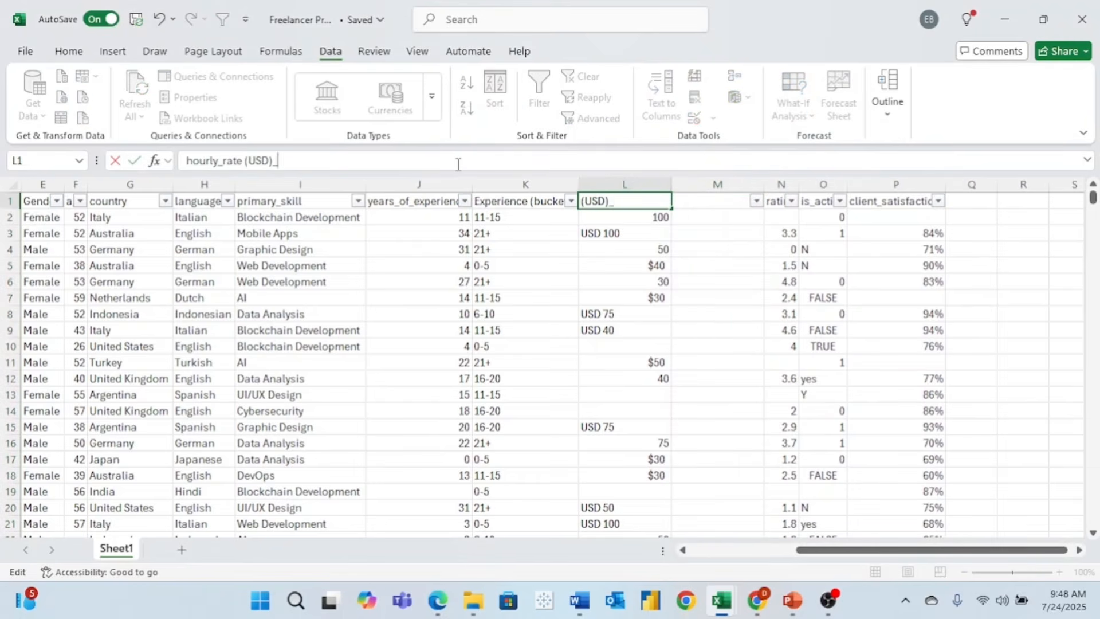
pyautogui.write('raw')
pyautogui.click(690, 205)
pyautogui.write('Ho')
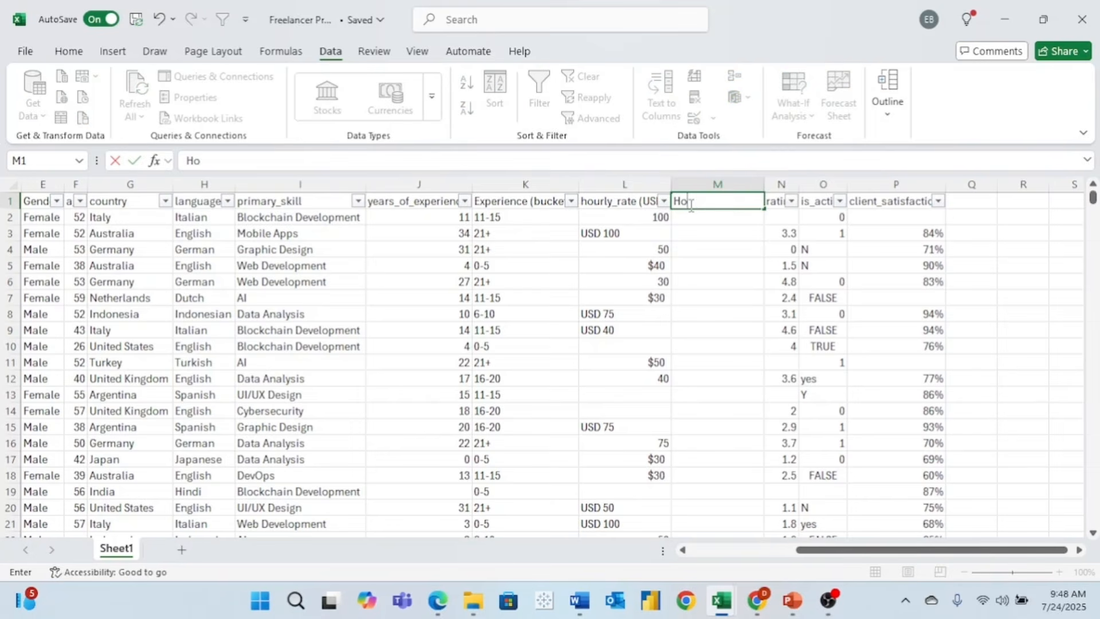
pyautogui.write('urly Rate')
pyautogui.press('Return')
# - Filter hourly_rate (USD)_raw to show only values containing '$'
pyautogui.hscroll(3, 638, 203)
pyautogui.click(638, 202)
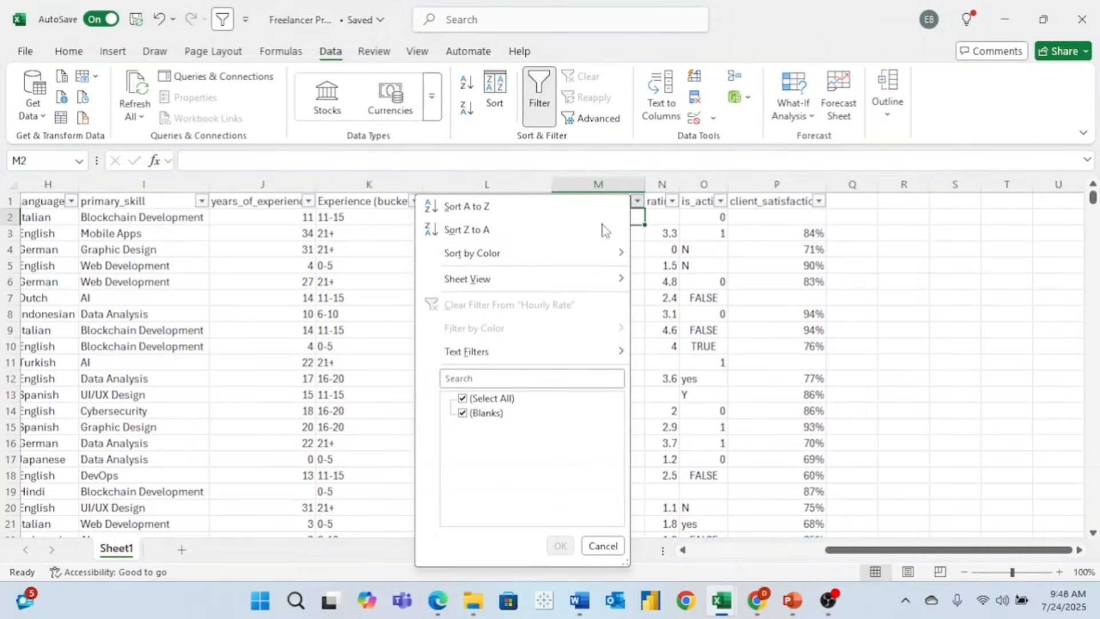
pyautogui.click(638, 199)
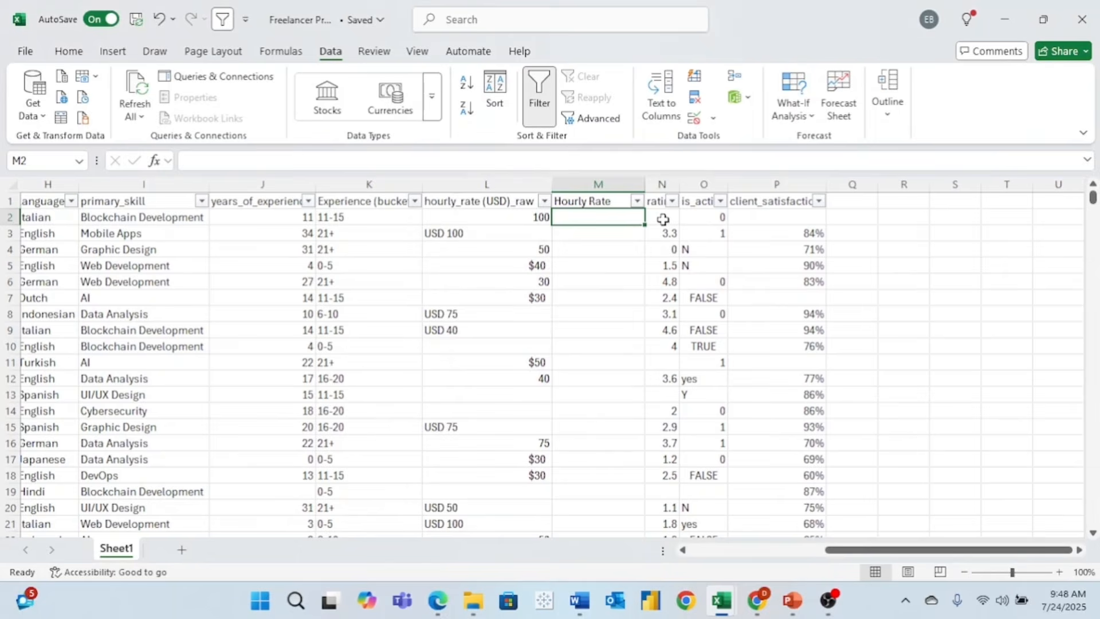
pyautogui.click(544, 201)
pyautogui.click(370, 398)
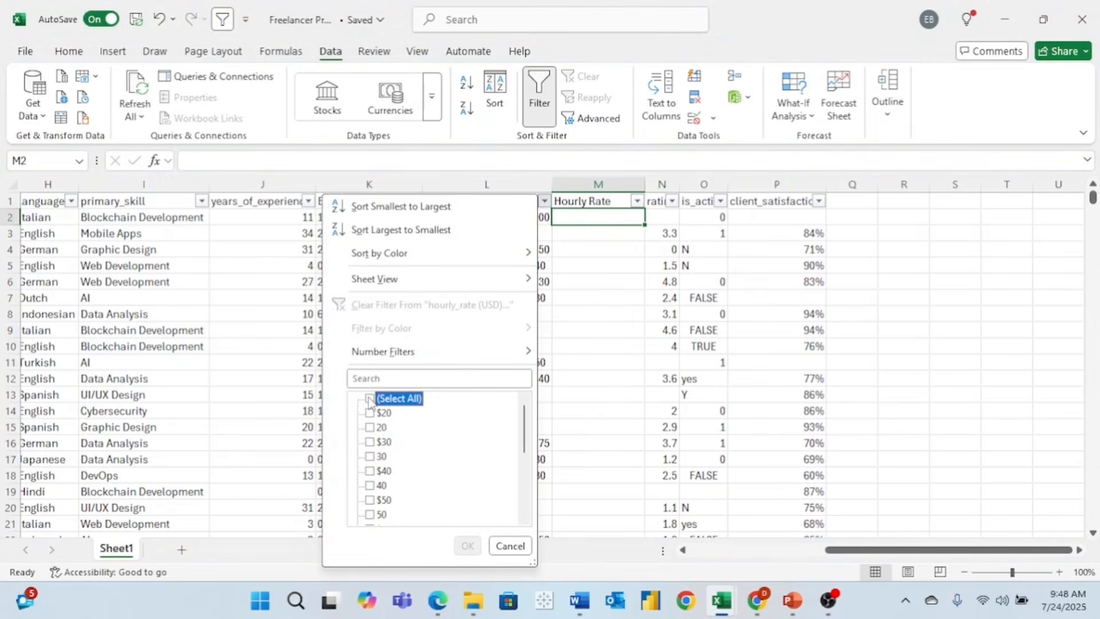
pyautogui.click(359, 377)
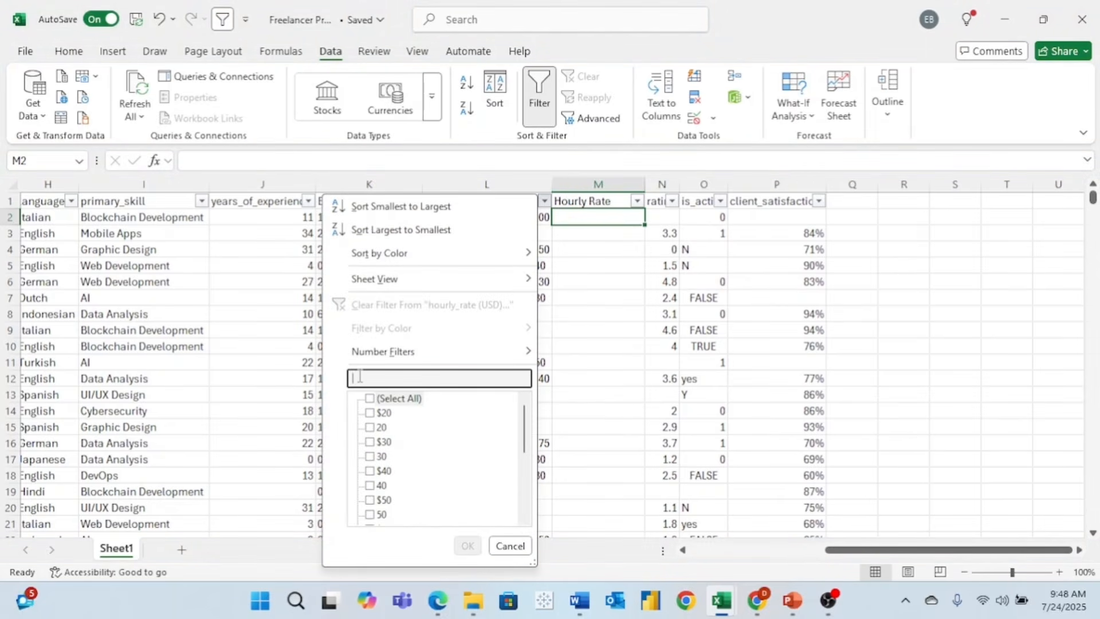
pyautogui.write('$')
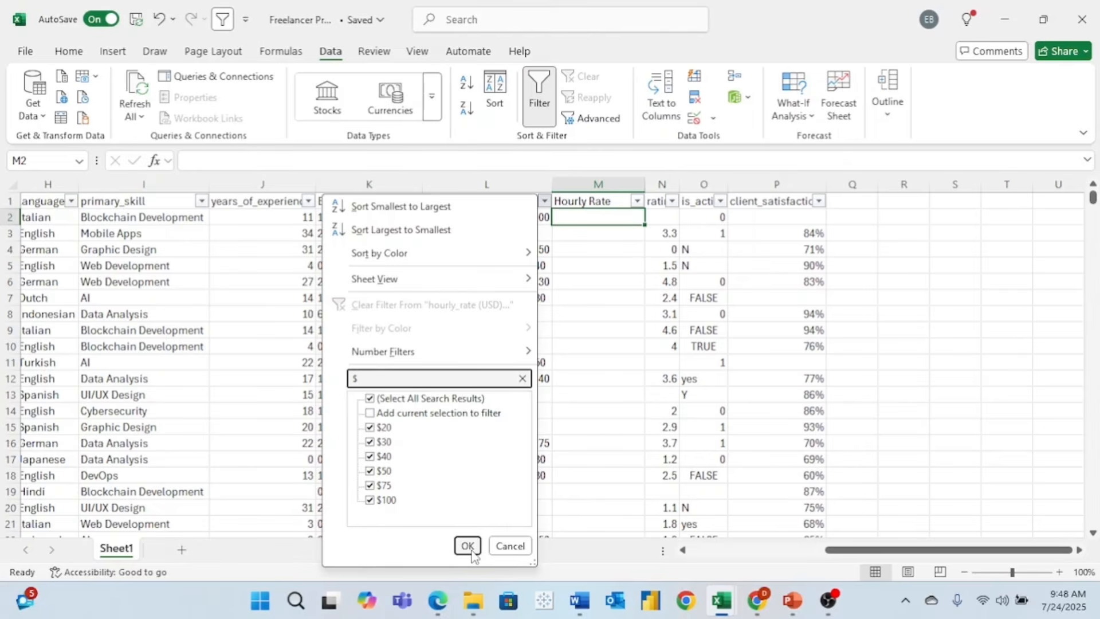
pyautogui.click(468, 546)
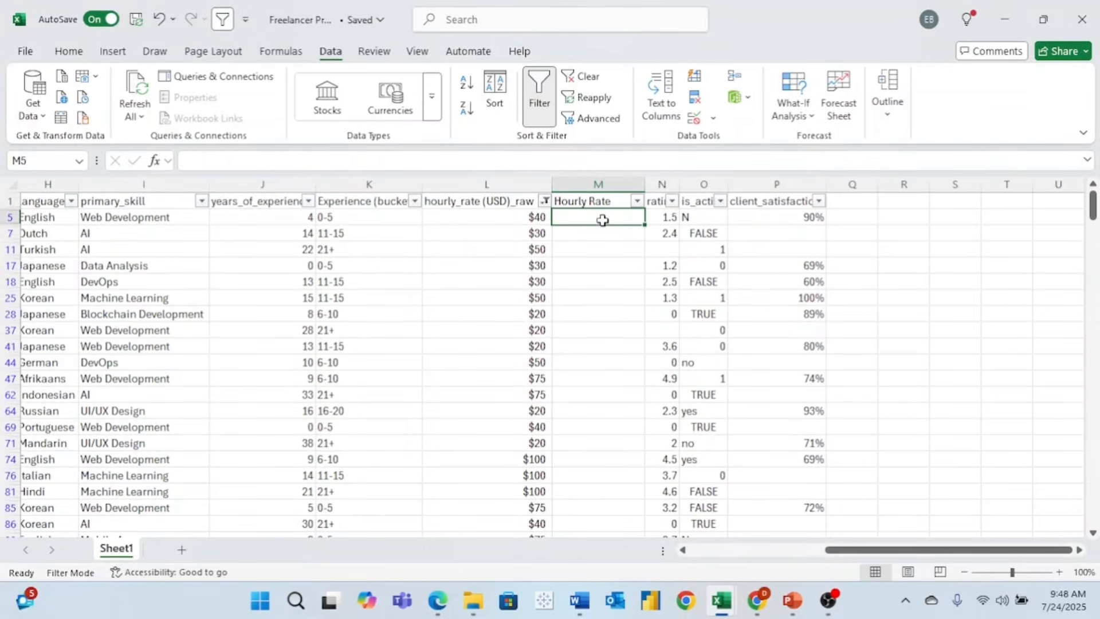
# - Enter =SUBSTITUTE(L5,"$","") in M5 and fill it down the filtered dollar-rate rows
pyautogui.write('=')
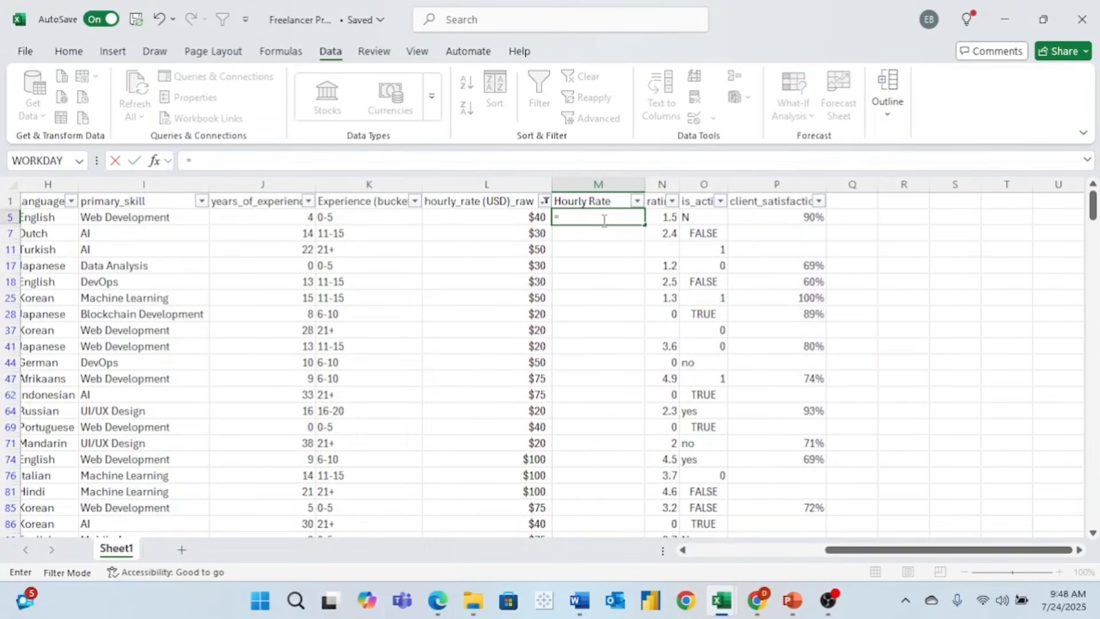
pyautogui.write('subst')
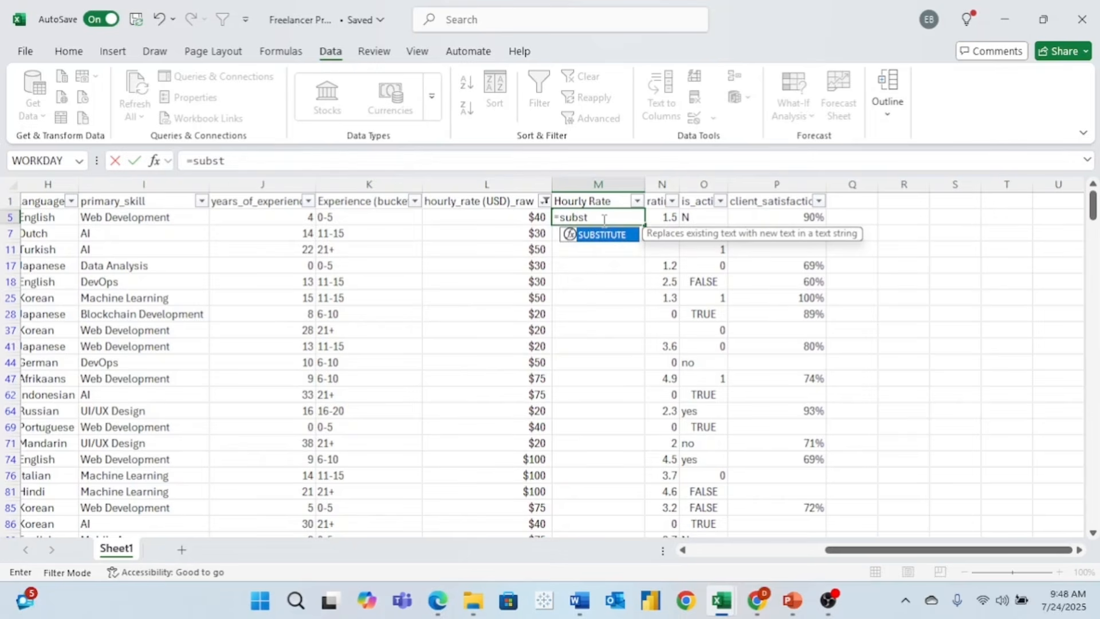
pyautogui.write('itute(')
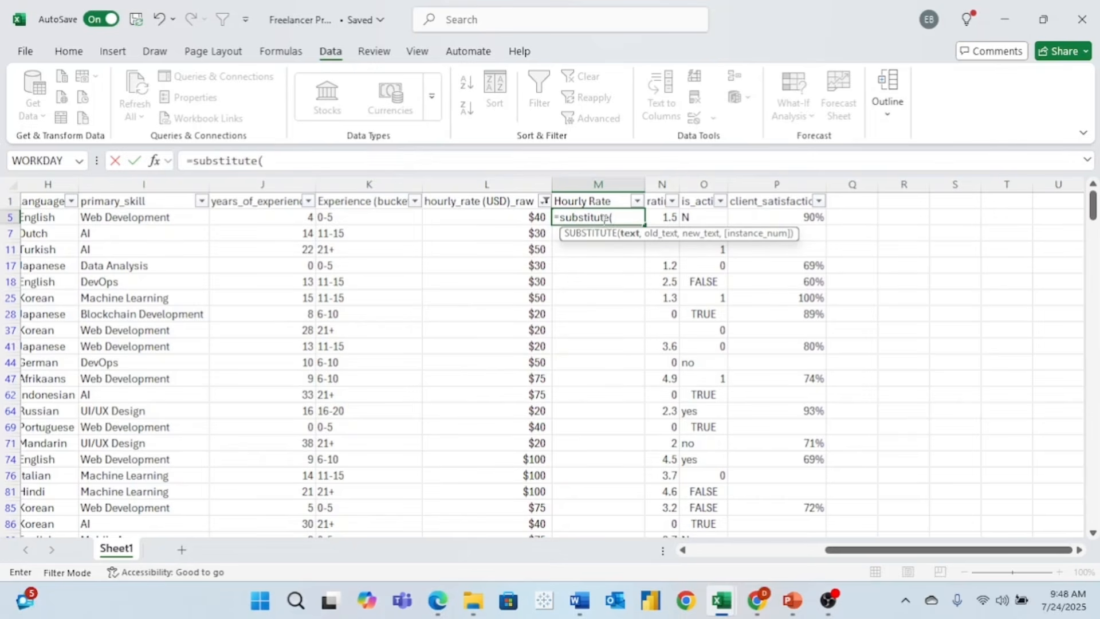
pyautogui.click(514, 217)
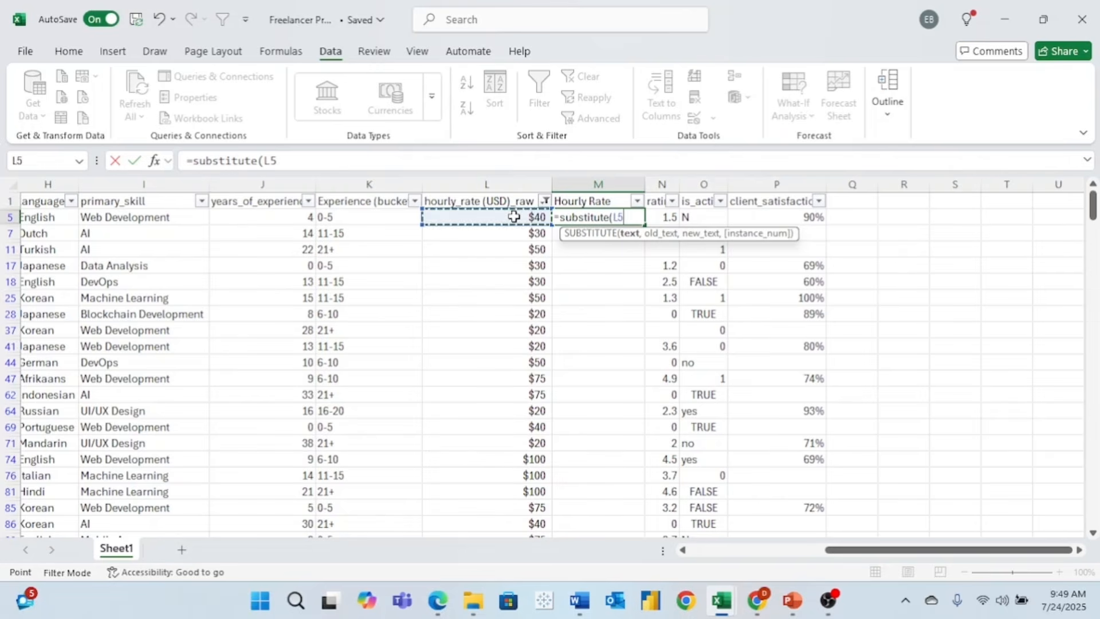
pyautogui.write(',')
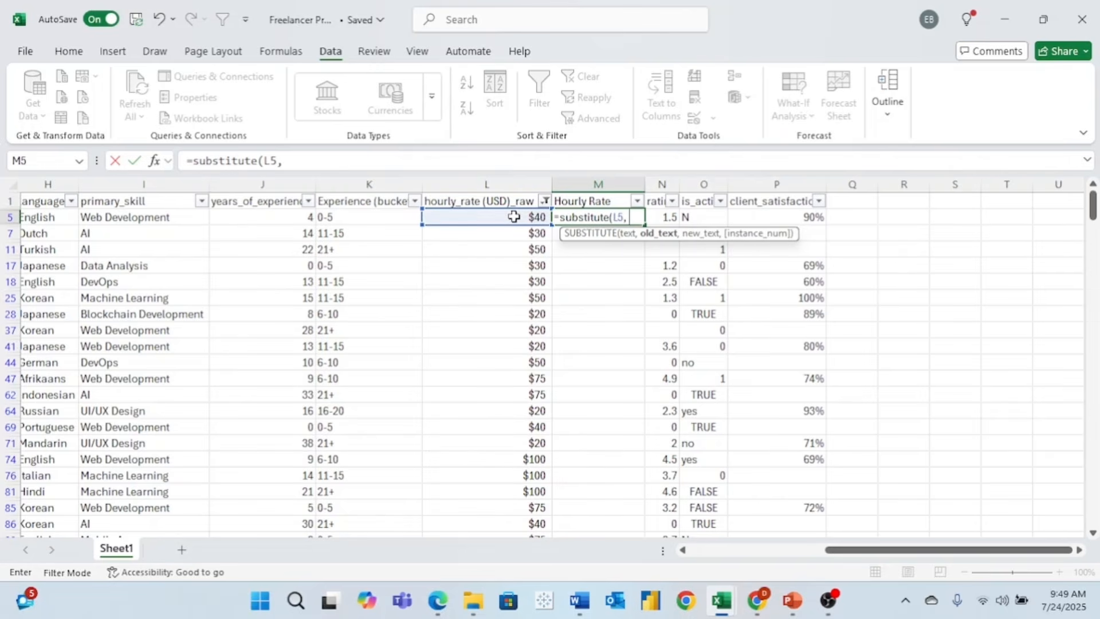
pyautogui.write(' "$",')
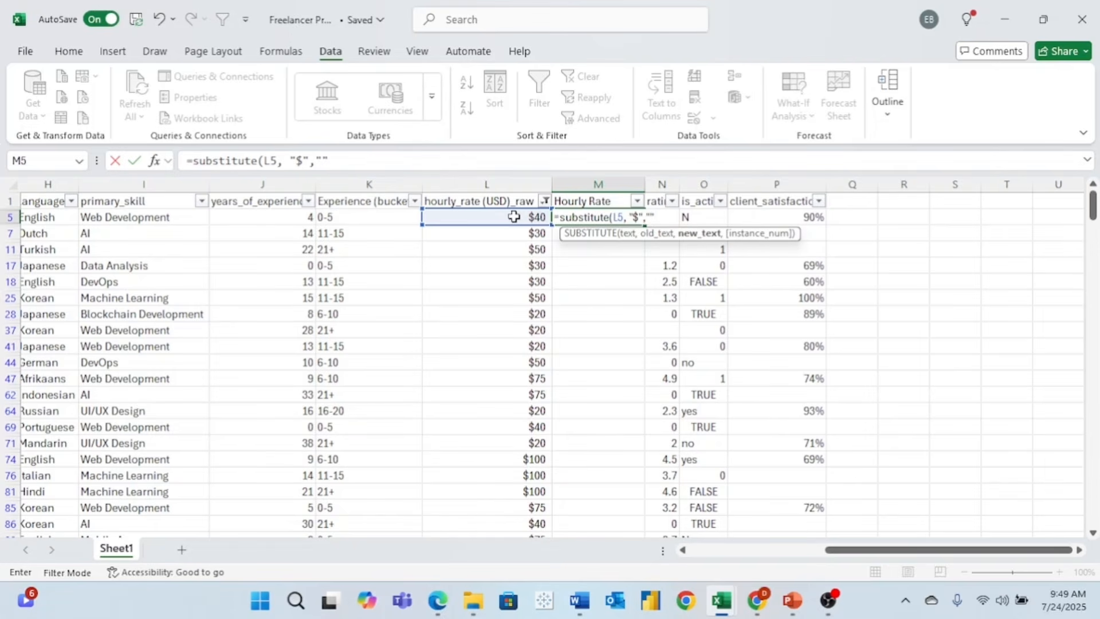
pyautogui.write('"")')
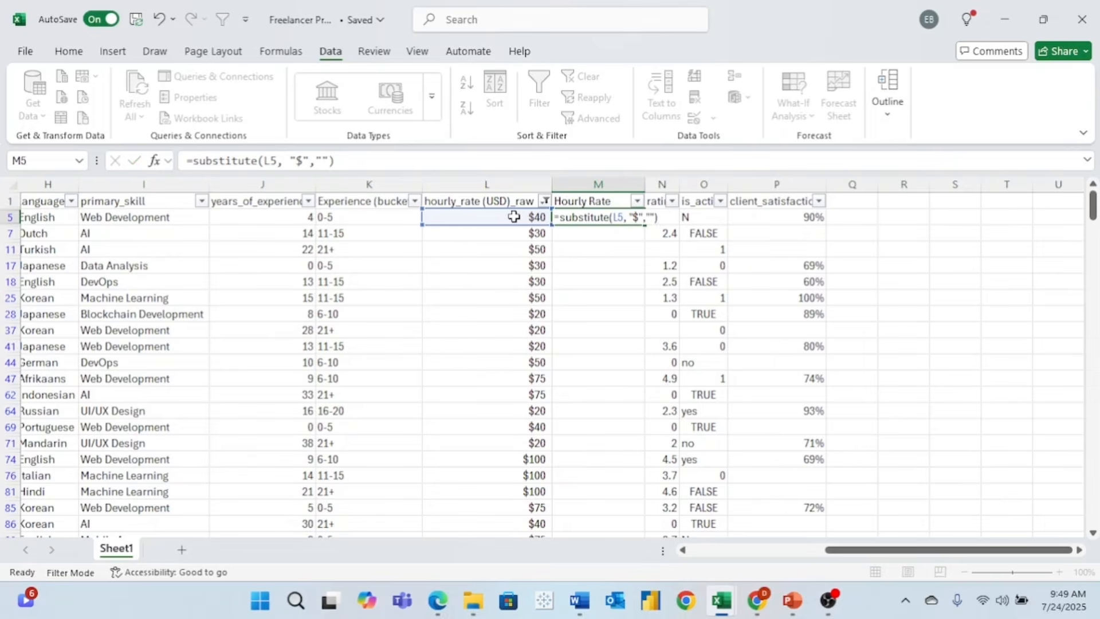
pyautogui.press('Return')
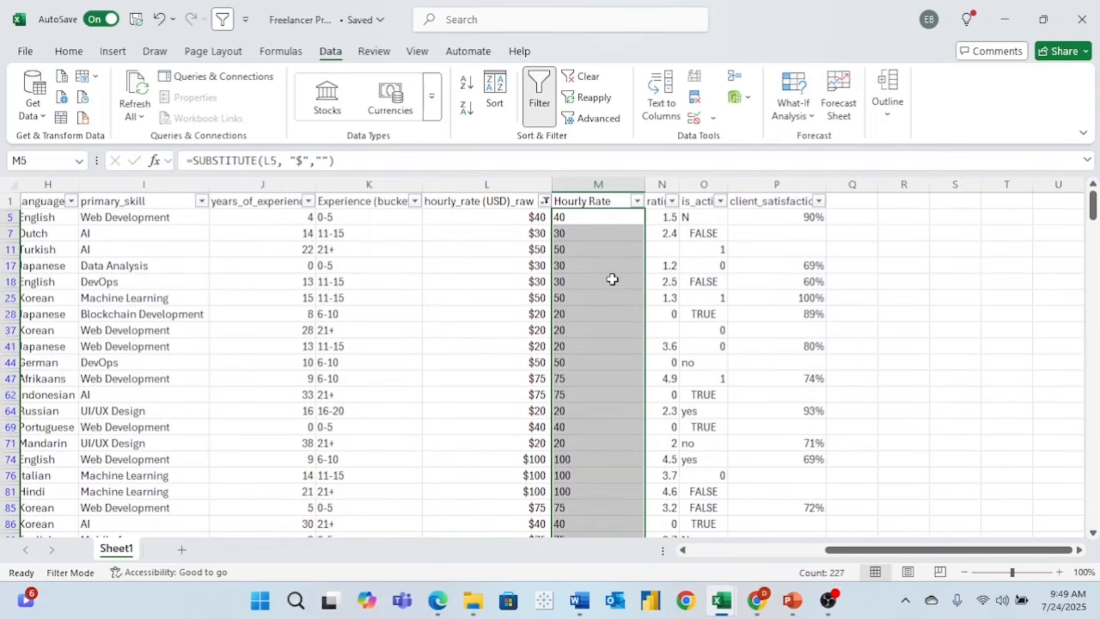
pyautogui.scroll(-1, 612, 278)
pyautogui.scroll(1, 611, 281)
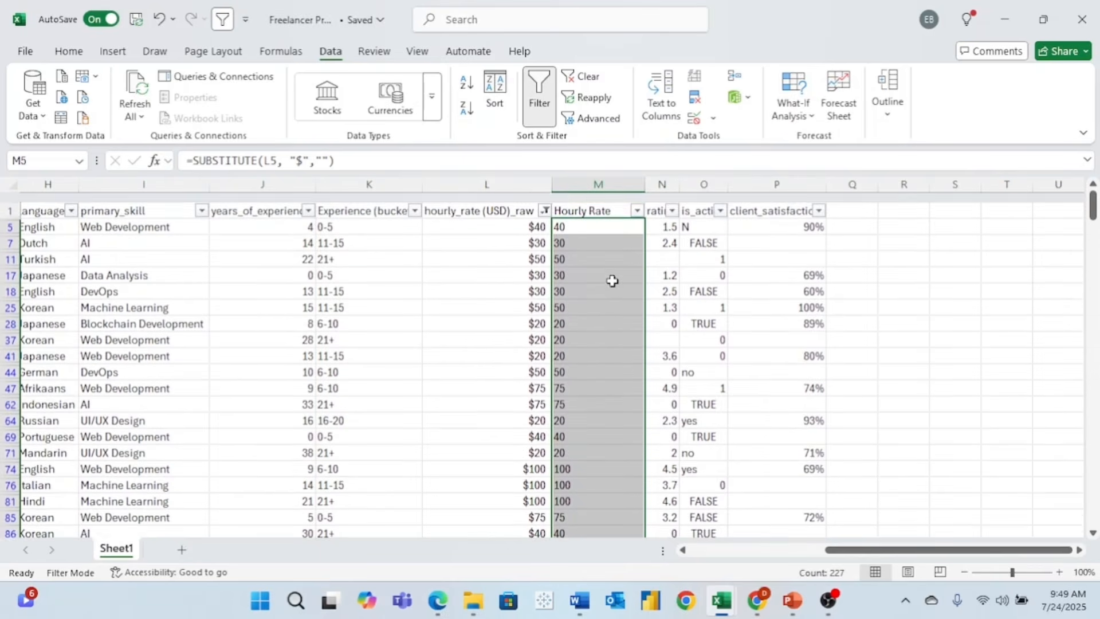
# - Filter hourly_rate (USD)_raw to only the values containing 'US'
pyautogui.click(544, 200)
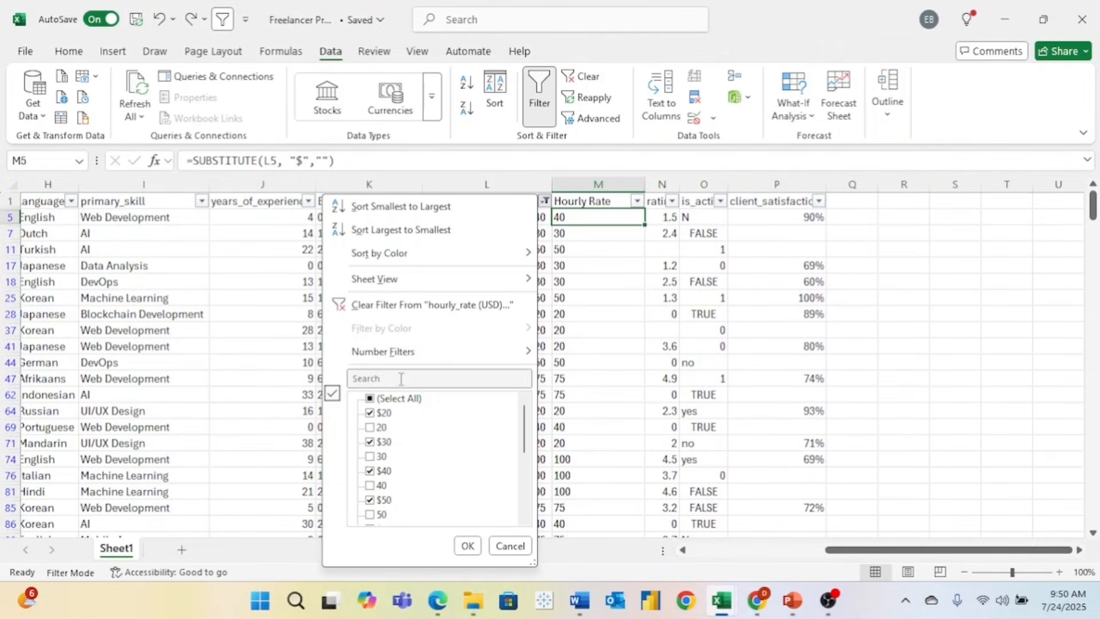
pyautogui.click(402, 381)
pyautogui.write('USD')
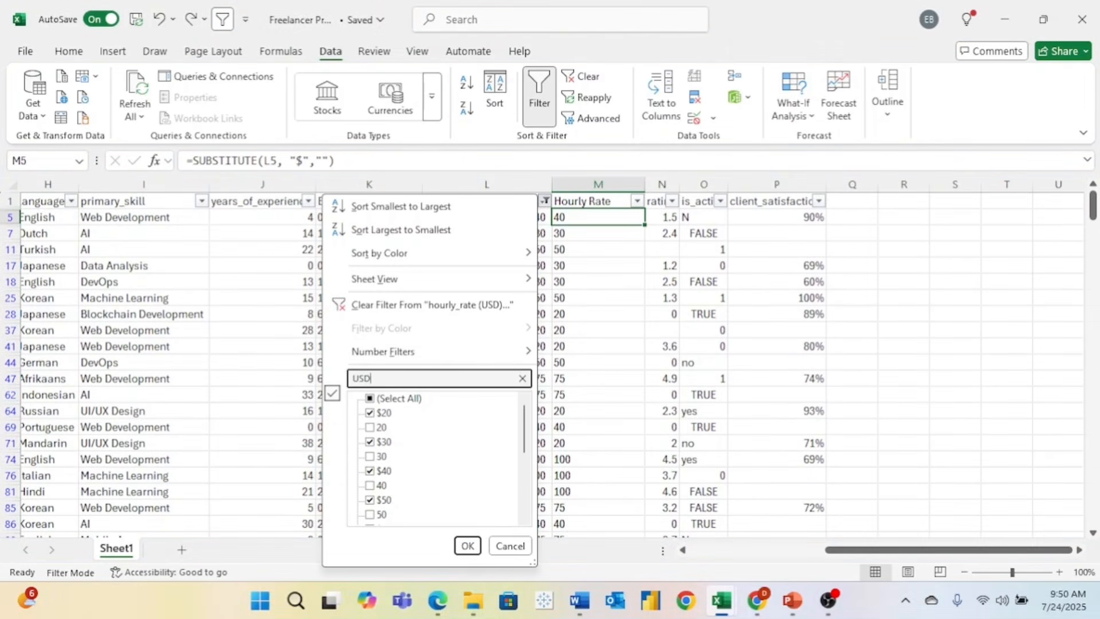
pyautogui.click(467, 546)
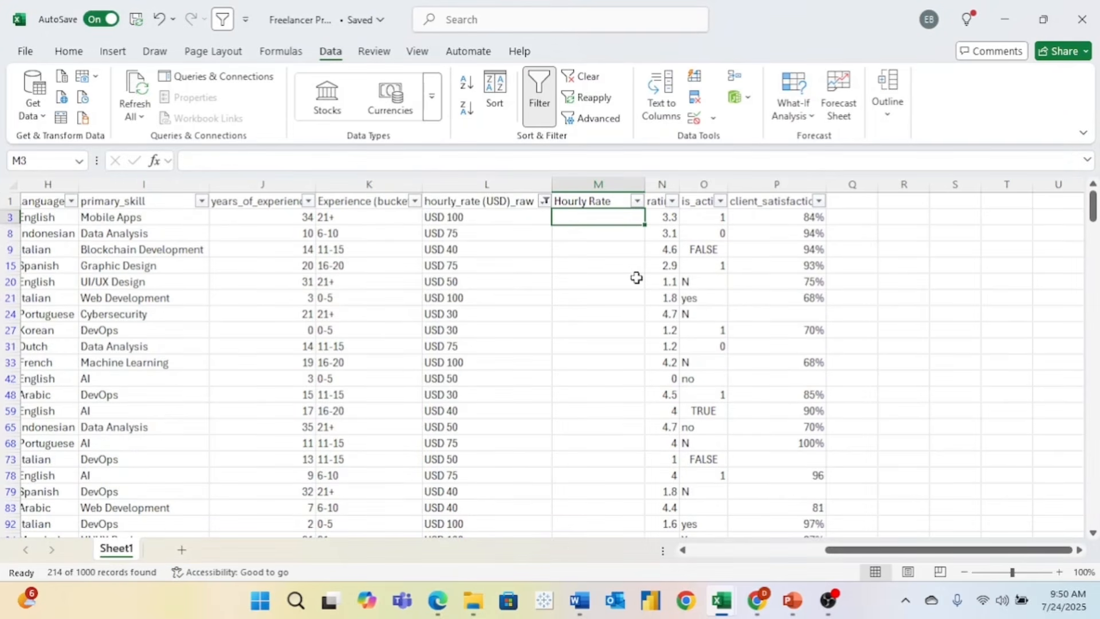
# - Enter =TEXTAFTER(L3," ") in M3 to extract 100 from 'USD 100'
pyautogui.write('=textaft')
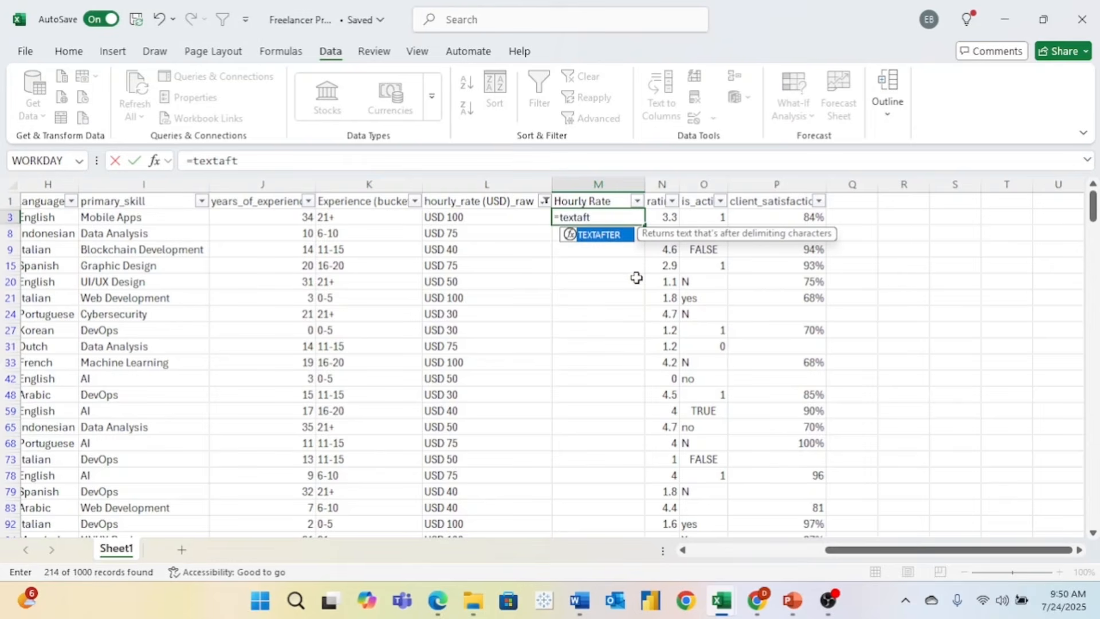
pyautogui.write('er(')
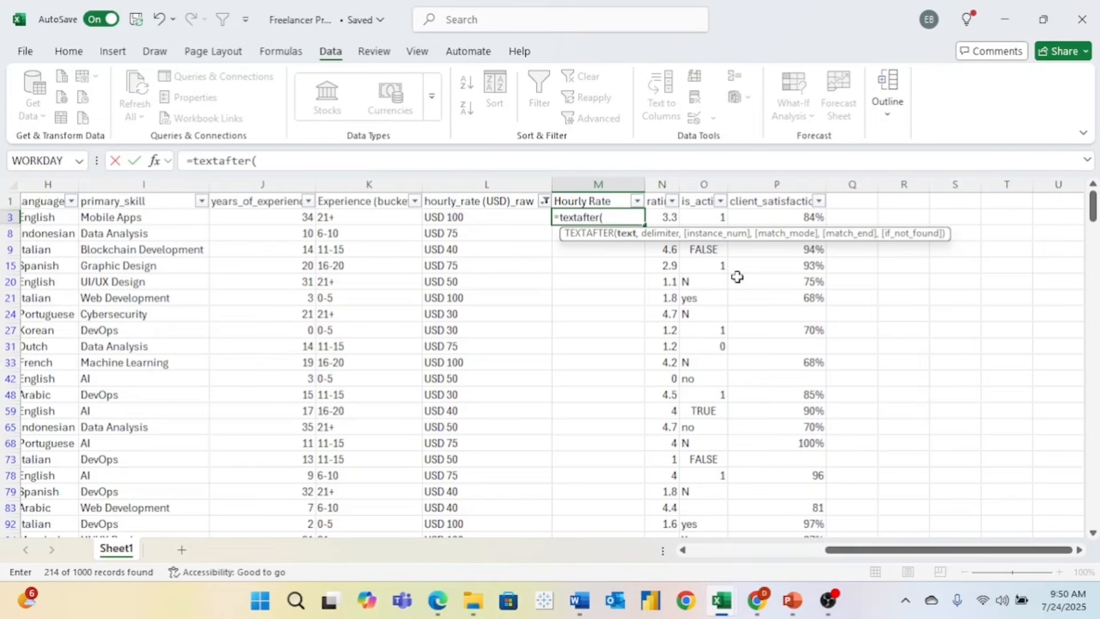
pyautogui.click(468, 218)
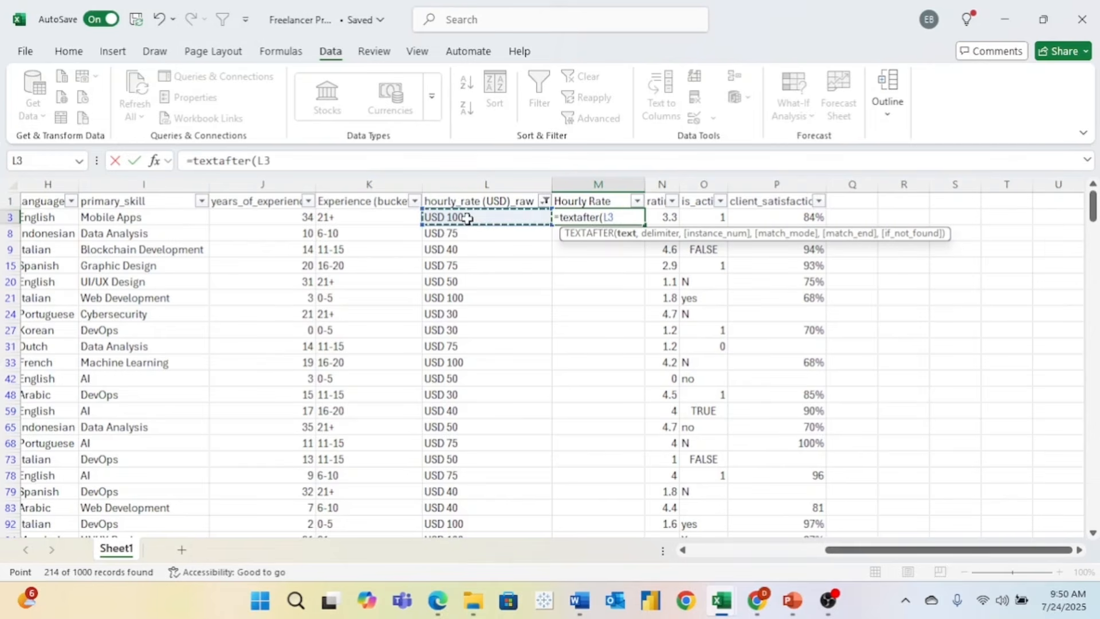
pyautogui.write(',')
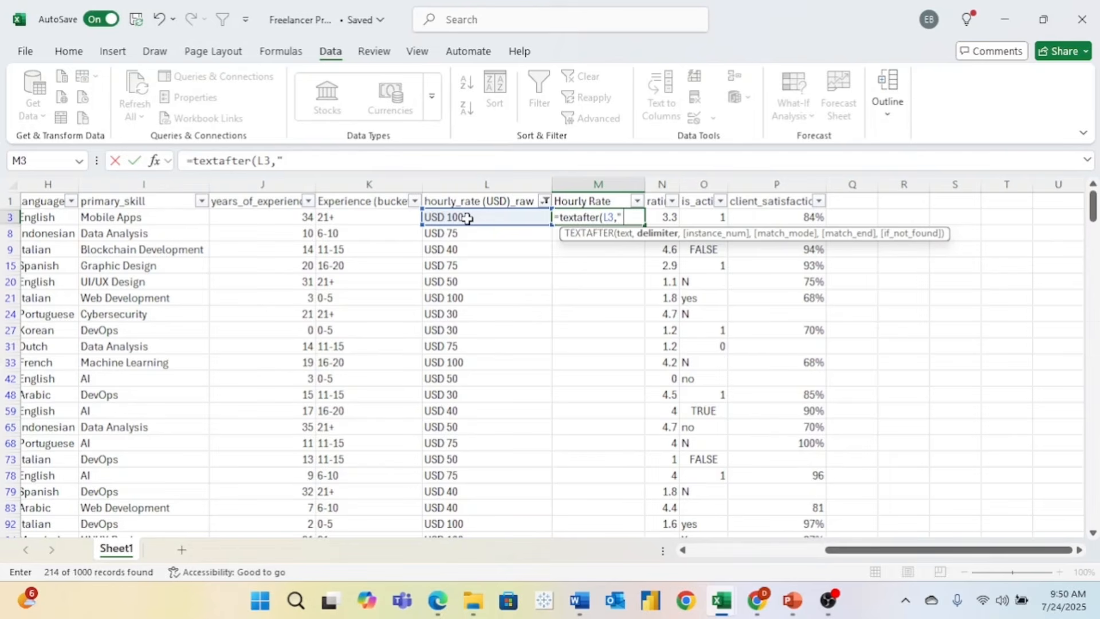
pyautogui.write('" ")')
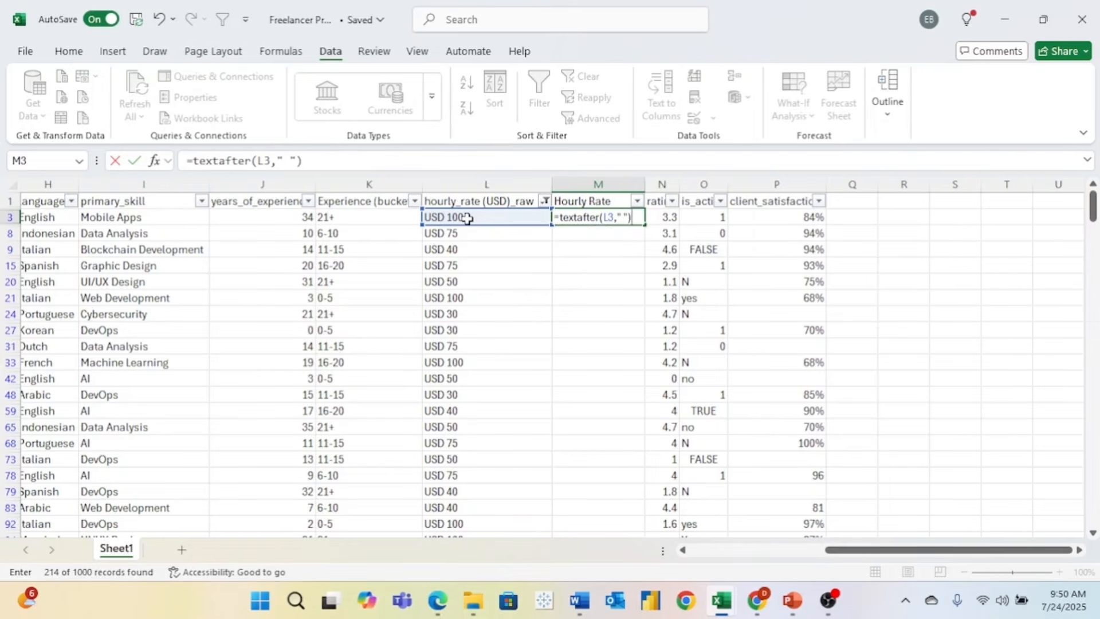
pyautogui.hotkey('ctrl', 'Return')
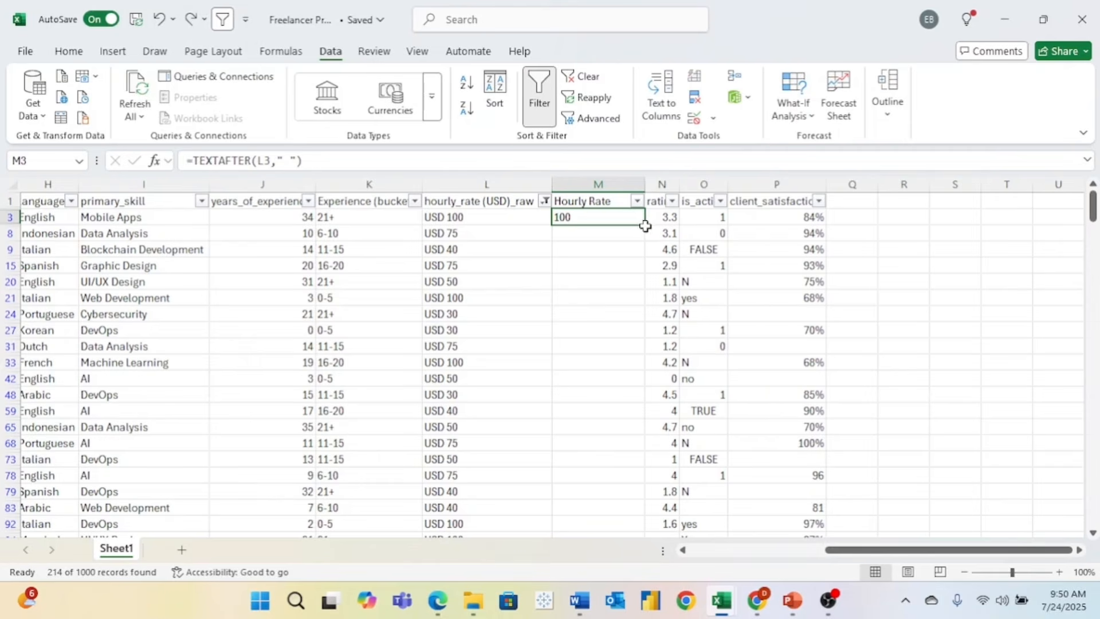
# - Copy M3's TEXTAFTER formula down the visible USD rows
pyautogui.click(608, 239)
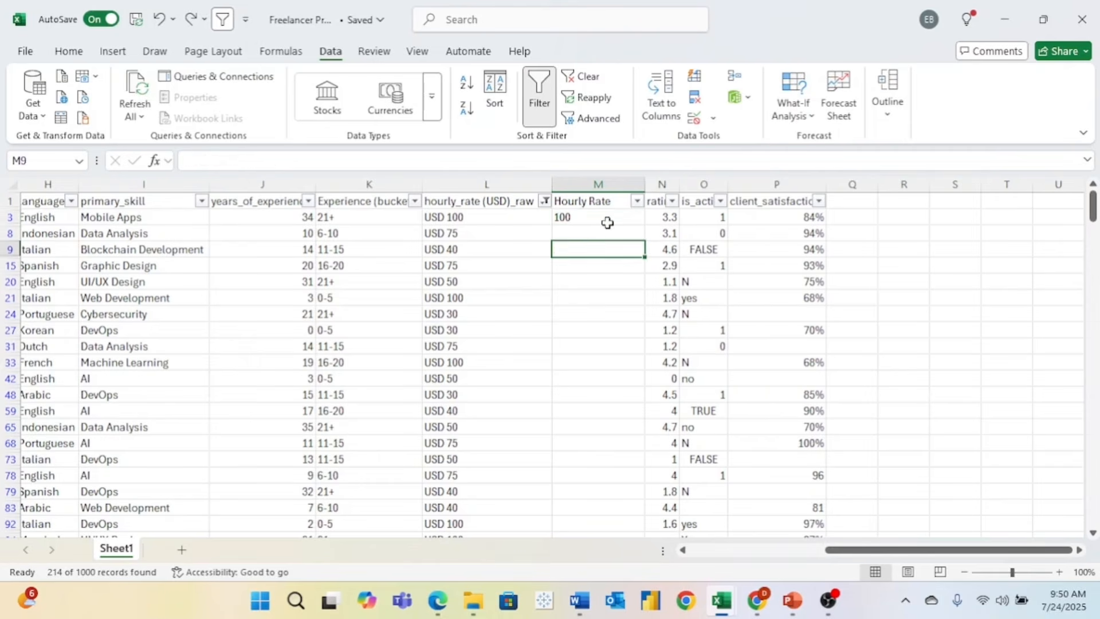
pyautogui.click(613, 221)
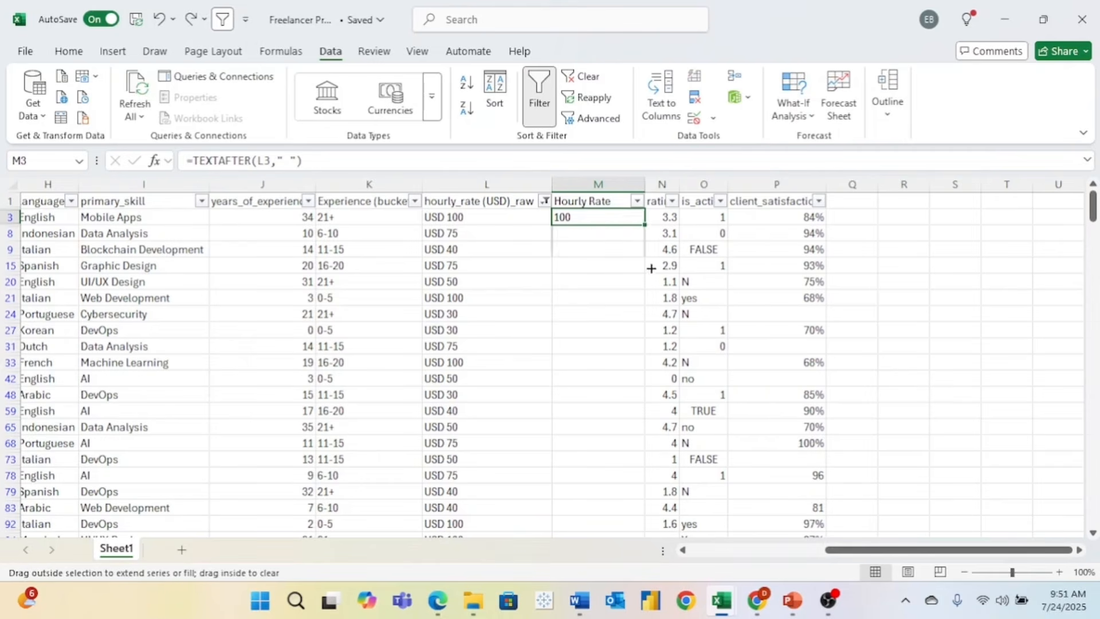
pyautogui.doubleClick(643, 225)
# - Refilter the raw rate column to the plain values 20, 30, 40, 50, 75 and 100
pyautogui.click(544, 201)
pyautogui.click(370, 428)
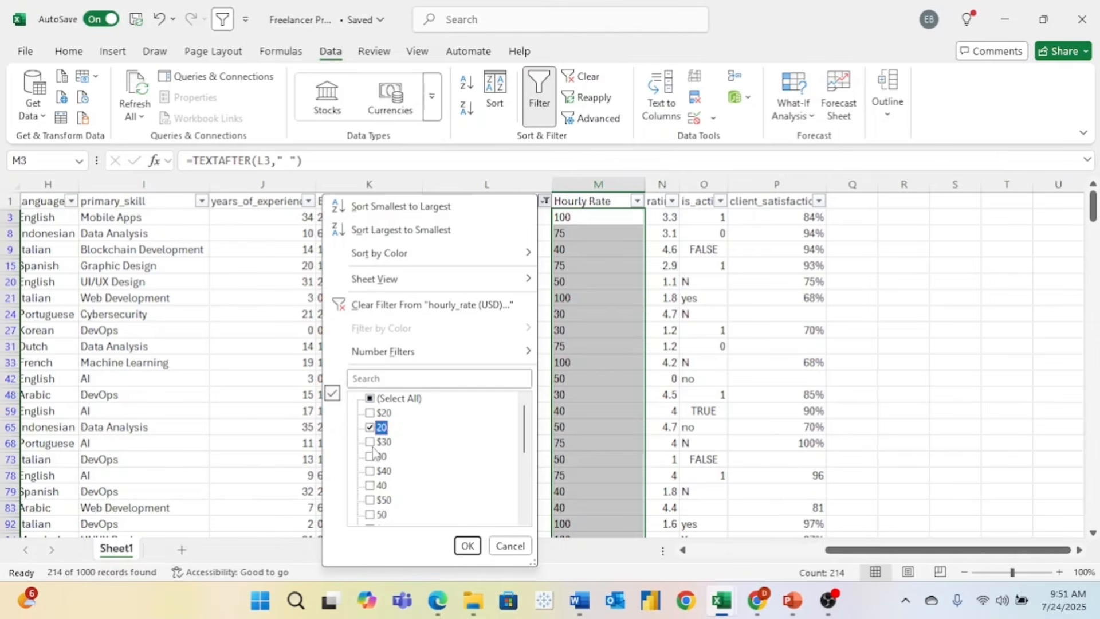
pyautogui.click(371, 457)
pyautogui.click(370, 486)
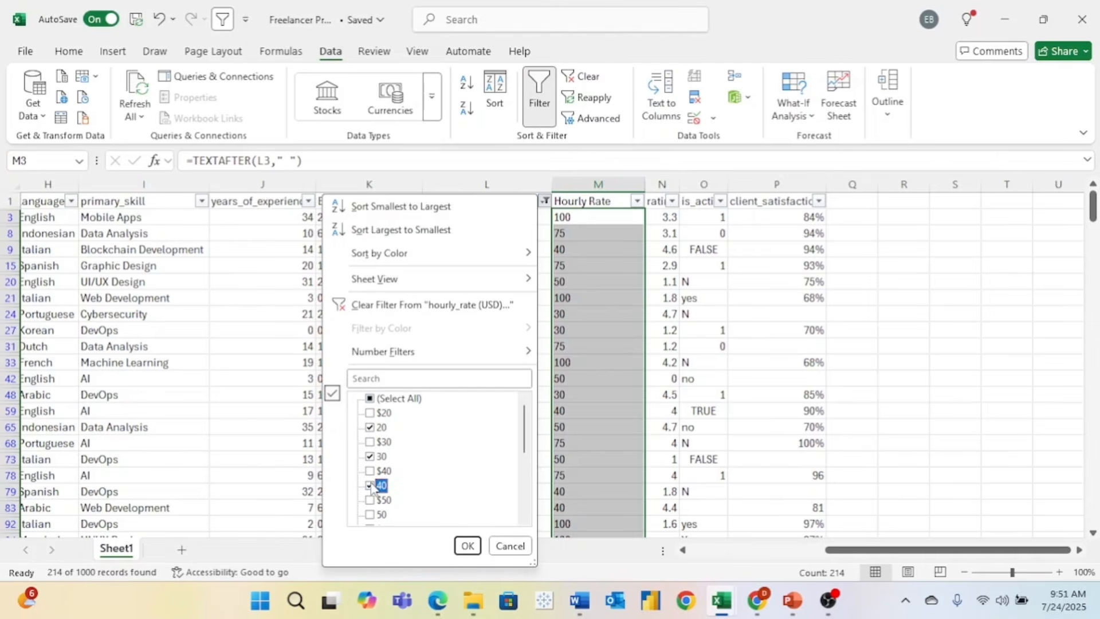
pyautogui.click(370, 515)
pyautogui.scroll(-2, 458, 497)
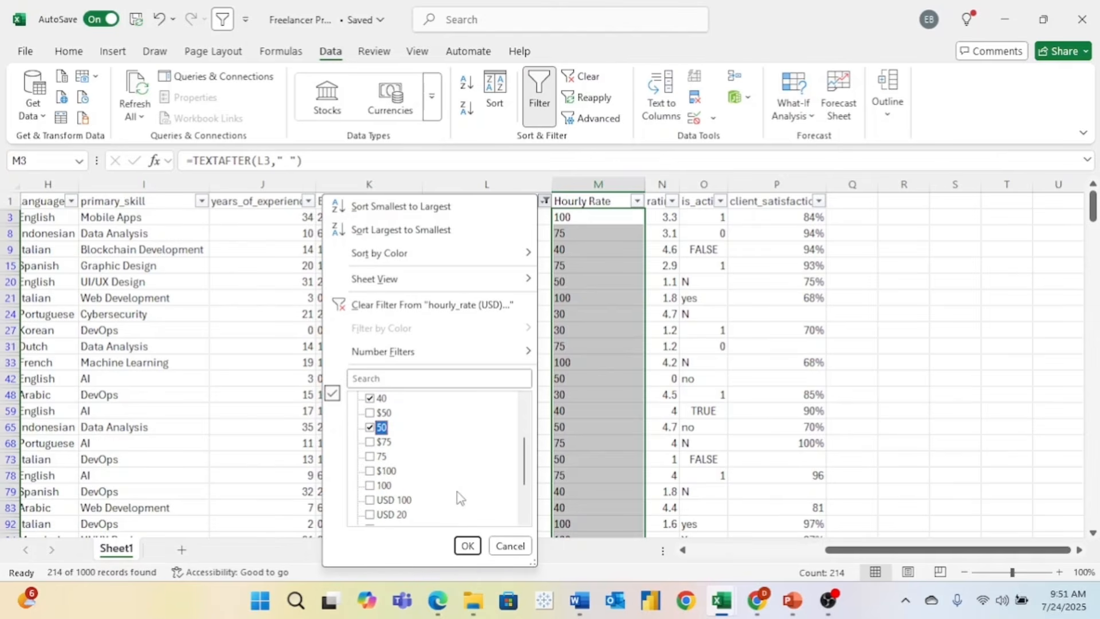
pyautogui.click(370, 456)
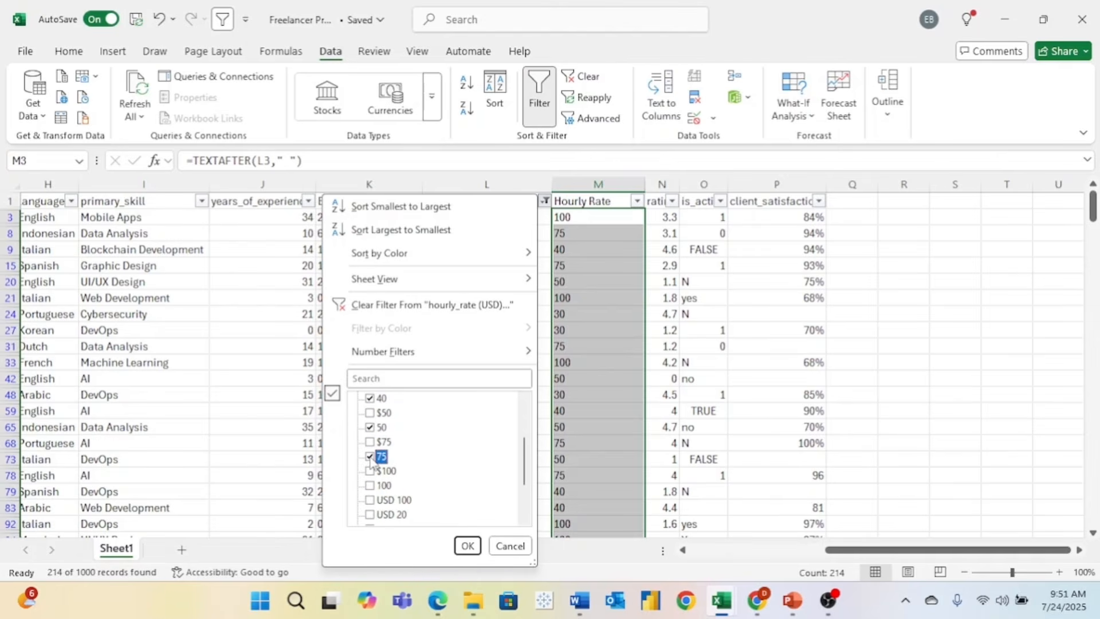
pyautogui.click(370, 485)
pyautogui.scroll(-2, 439, 490)
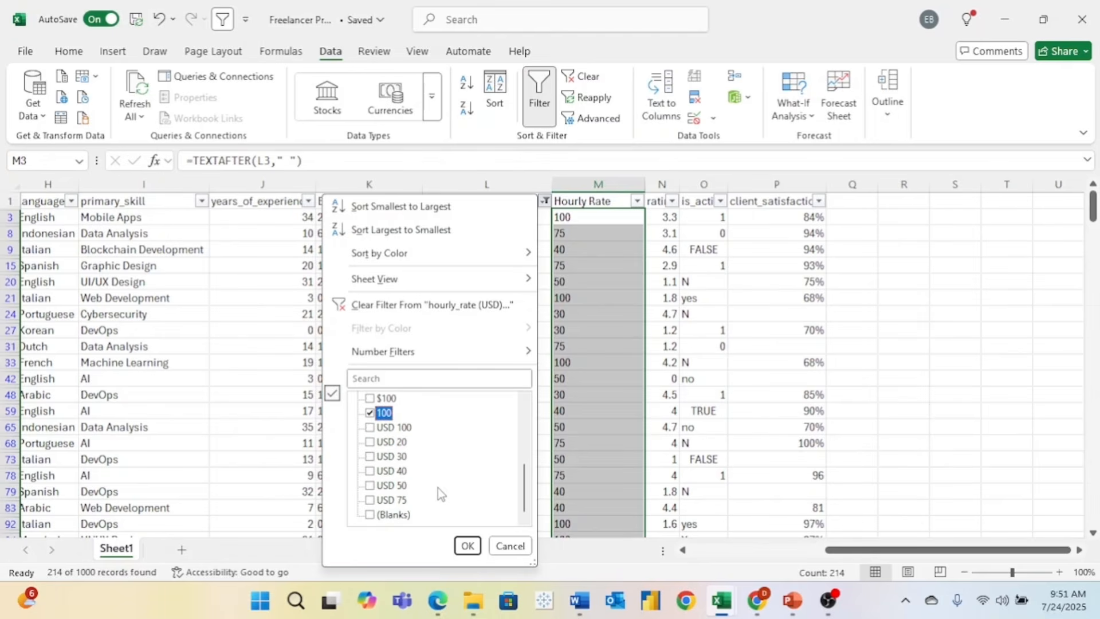
pyautogui.click(467, 546)
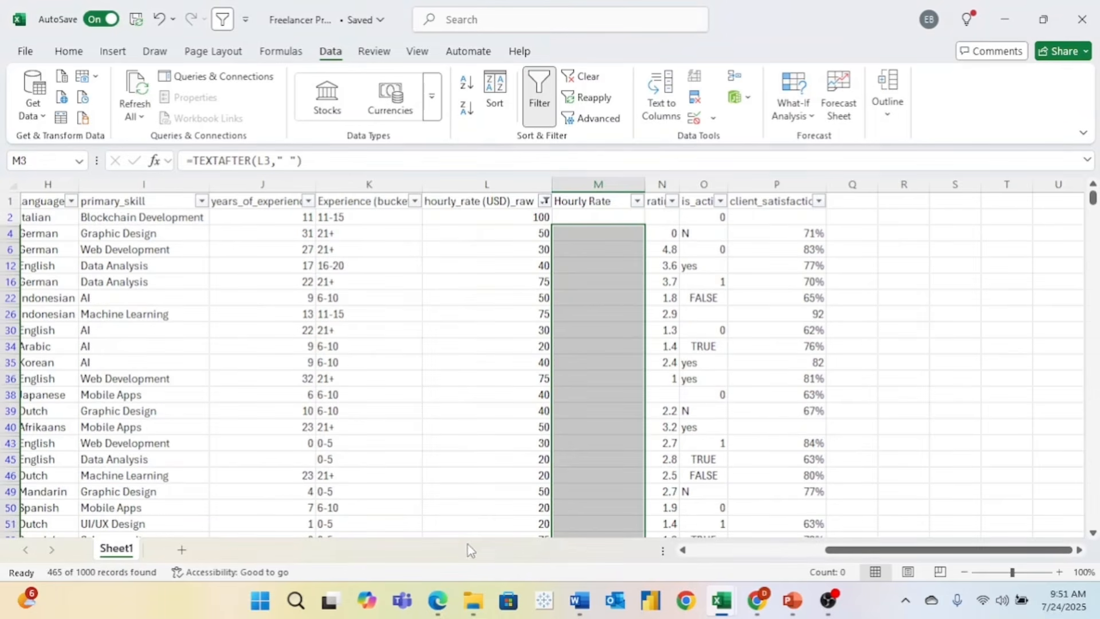
# - Enter =L2 in M2 and drag it down the visible Hourly Rate cells
pyautogui.click(589, 215)
pyautogui.write('=')
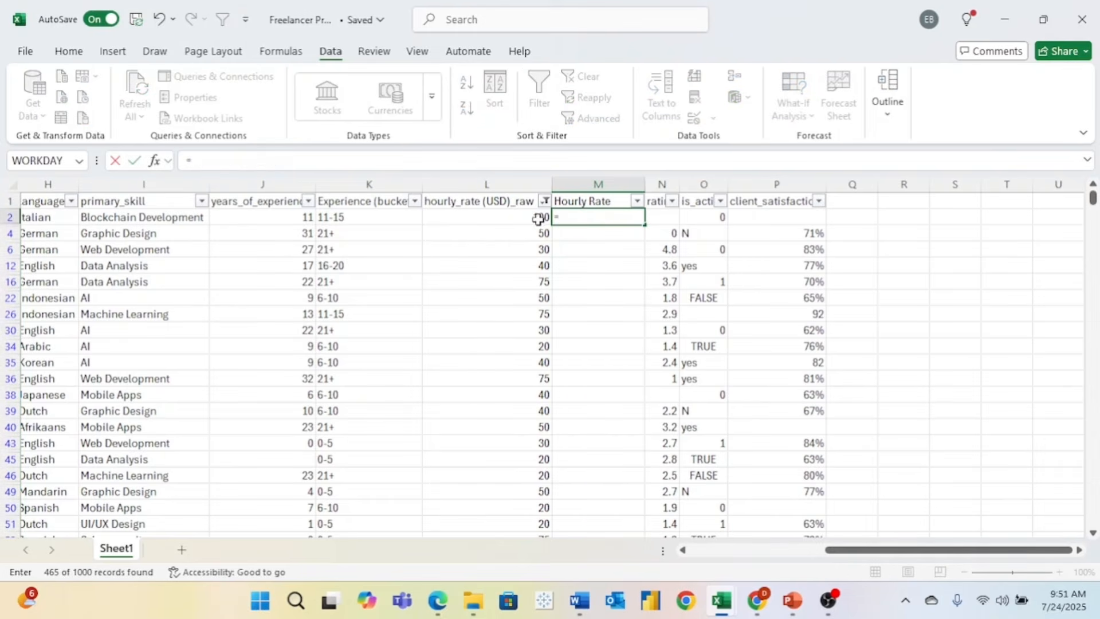
pyautogui.click(513, 217)
pyautogui.press('Return')
pyautogui.click(634, 217)
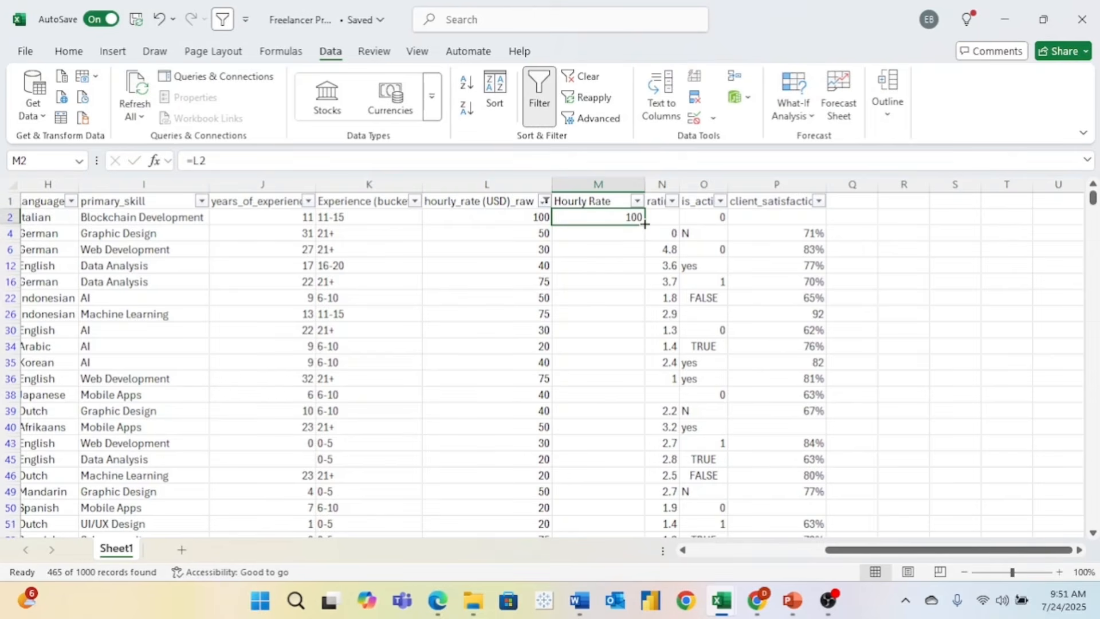
pyautogui.moveTo(645, 224); pyautogui.dragTo(646, 435)
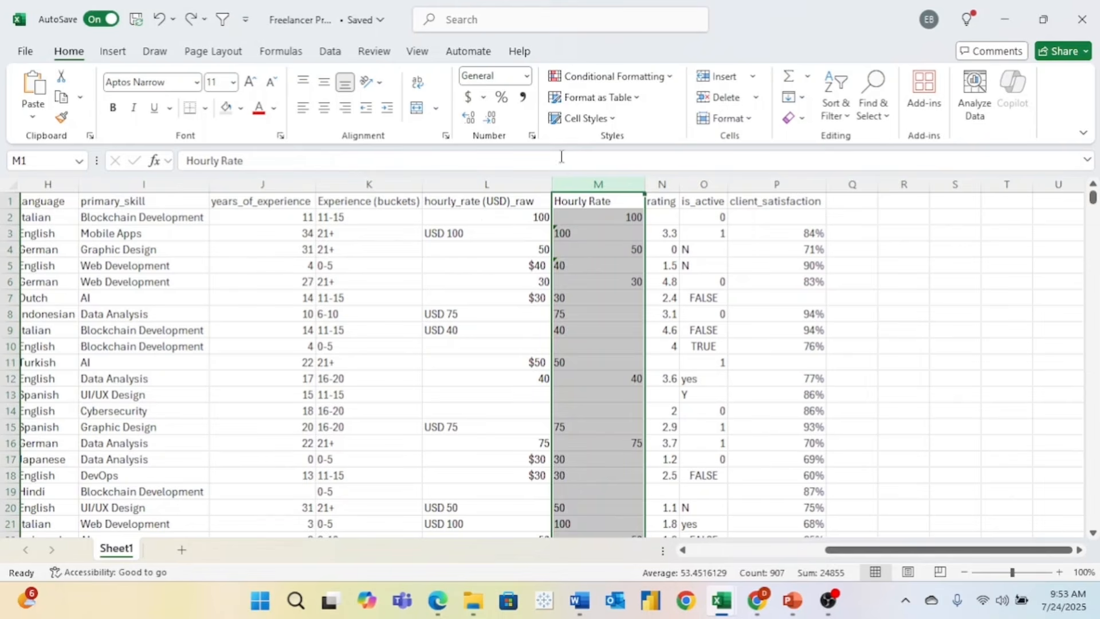
# - Format Hourly Rate as Number, check M3's formula warning, and drop decimals to show 100, 50
pyautogui.click(526, 77)
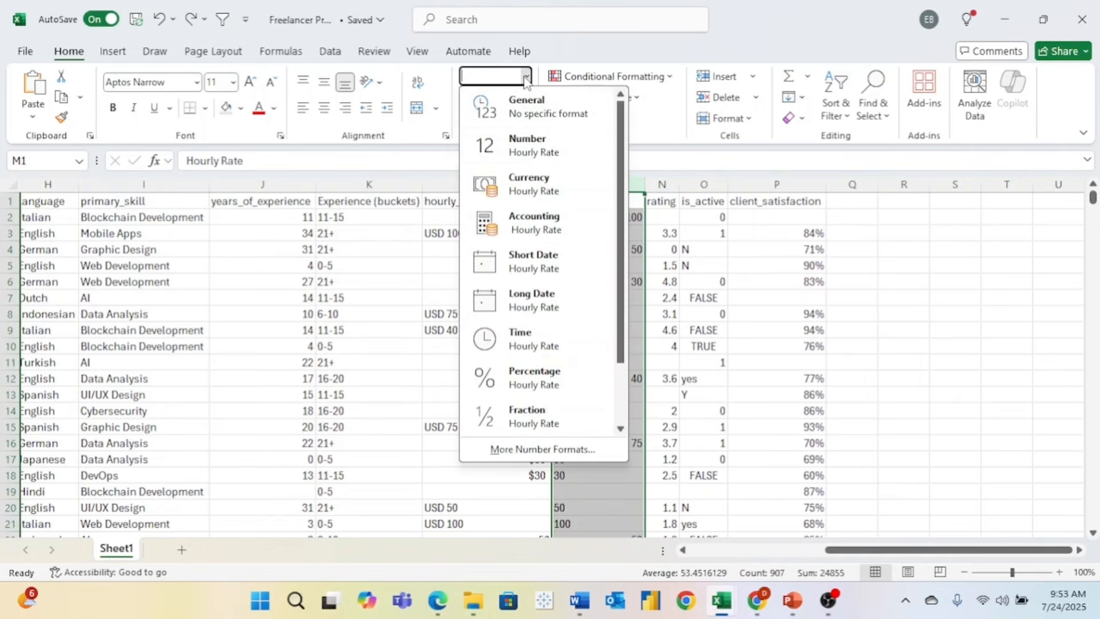
pyautogui.click(558, 149)
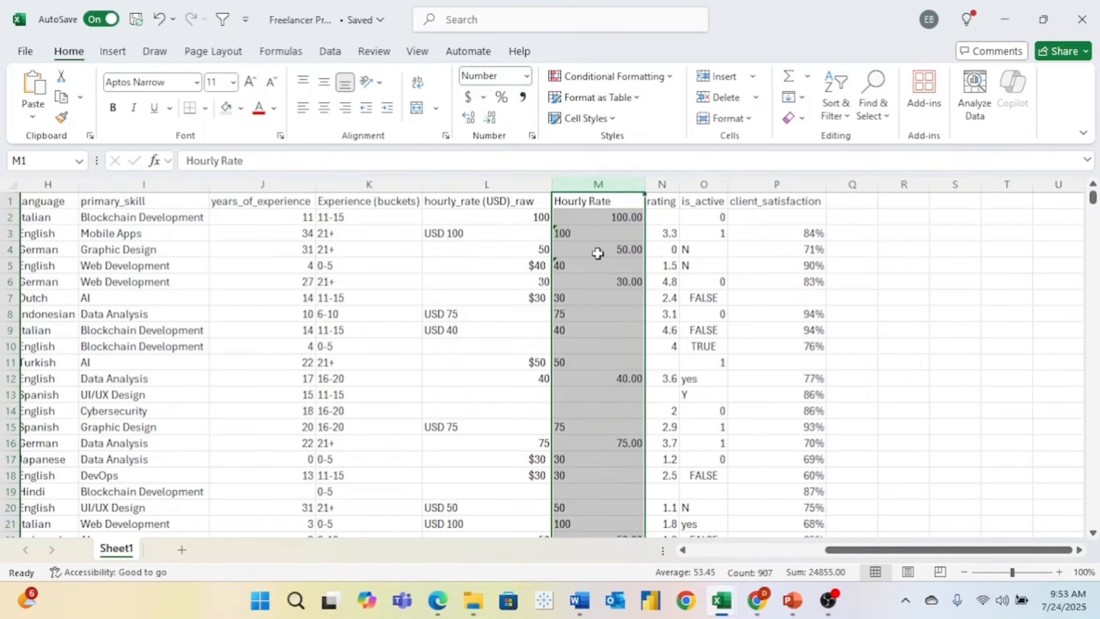
pyautogui.click(587, 235)
pyautogui.click(533, 237)
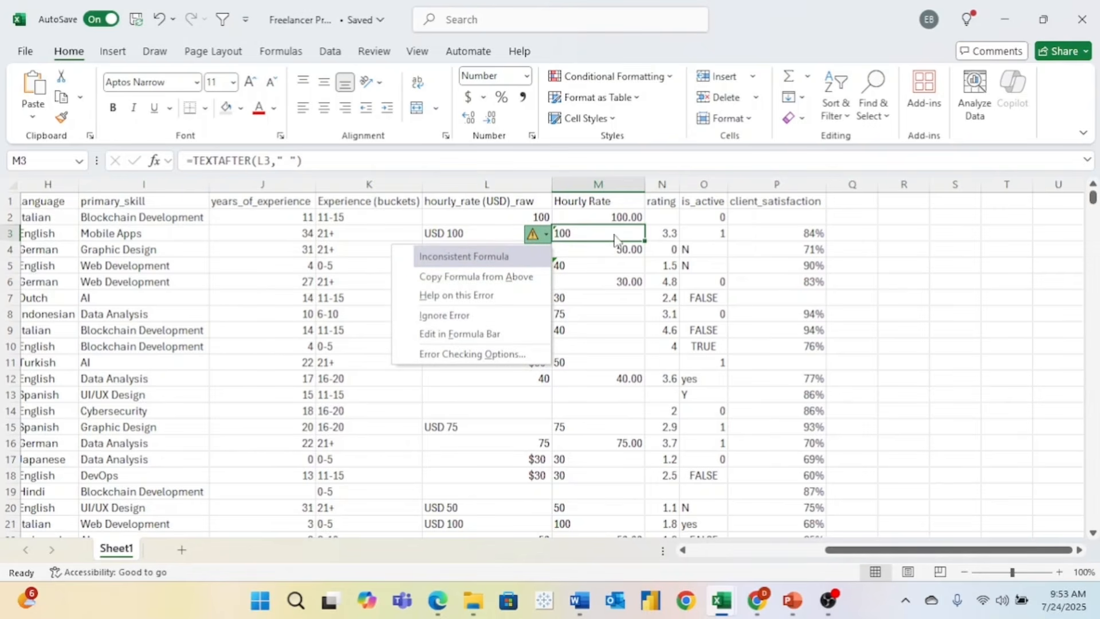
pyautogui.click(618, 253)
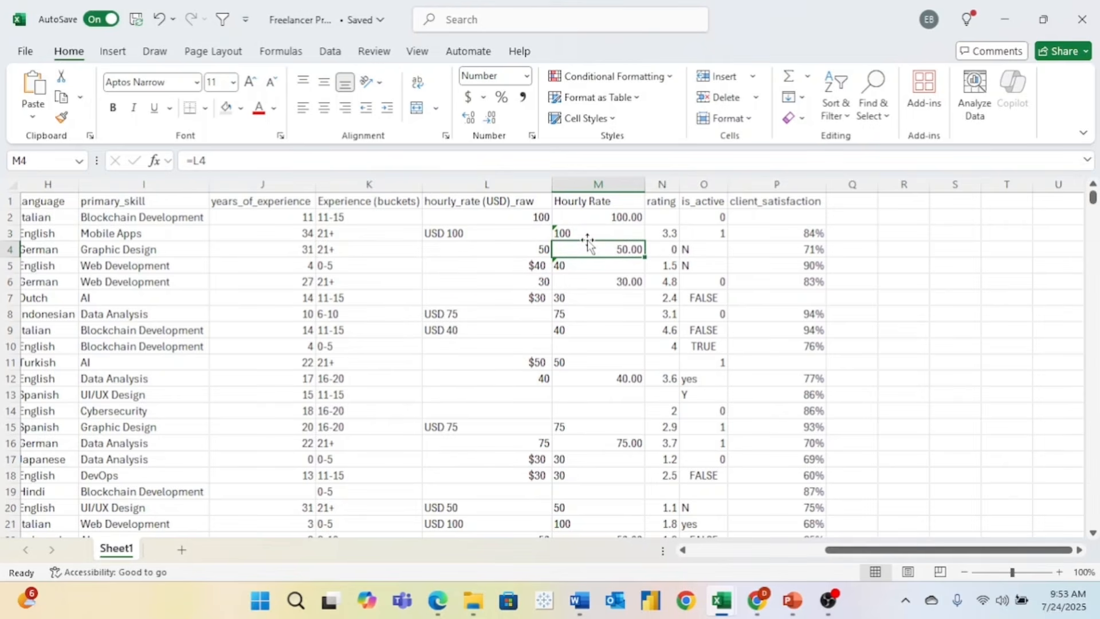
pyautogui.click(598, 184)
pyautogui.click(490, 118)
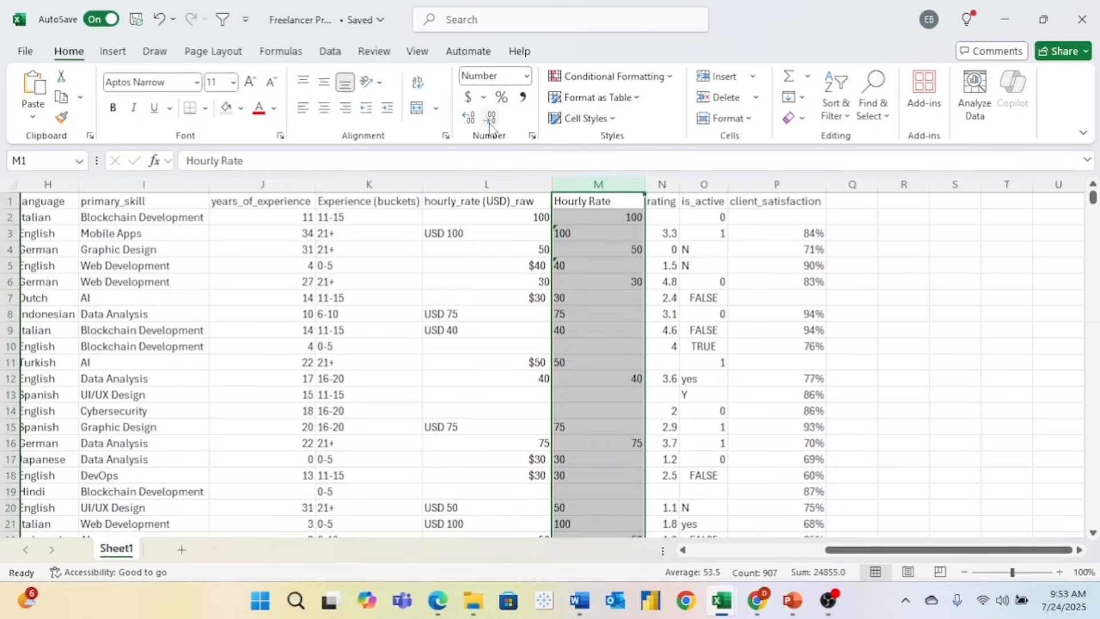
pyautogui.click(664, 266)
# - Turn filtering back on and browse the rating column's values without filtering
pyautogui.click(668, 202)
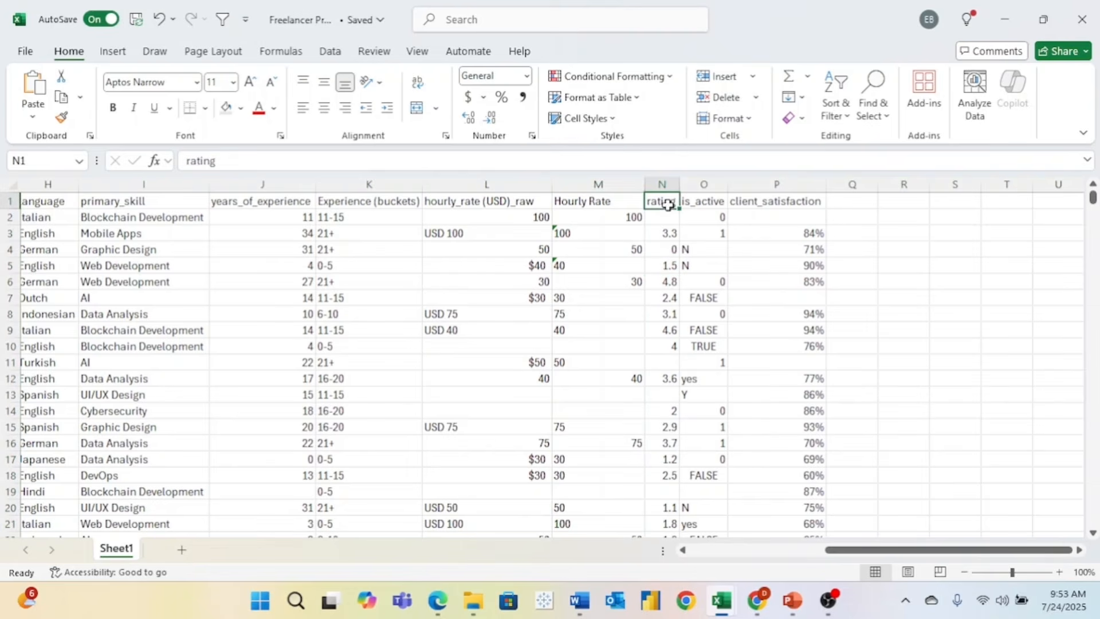
pyautogui.click(223, 19)
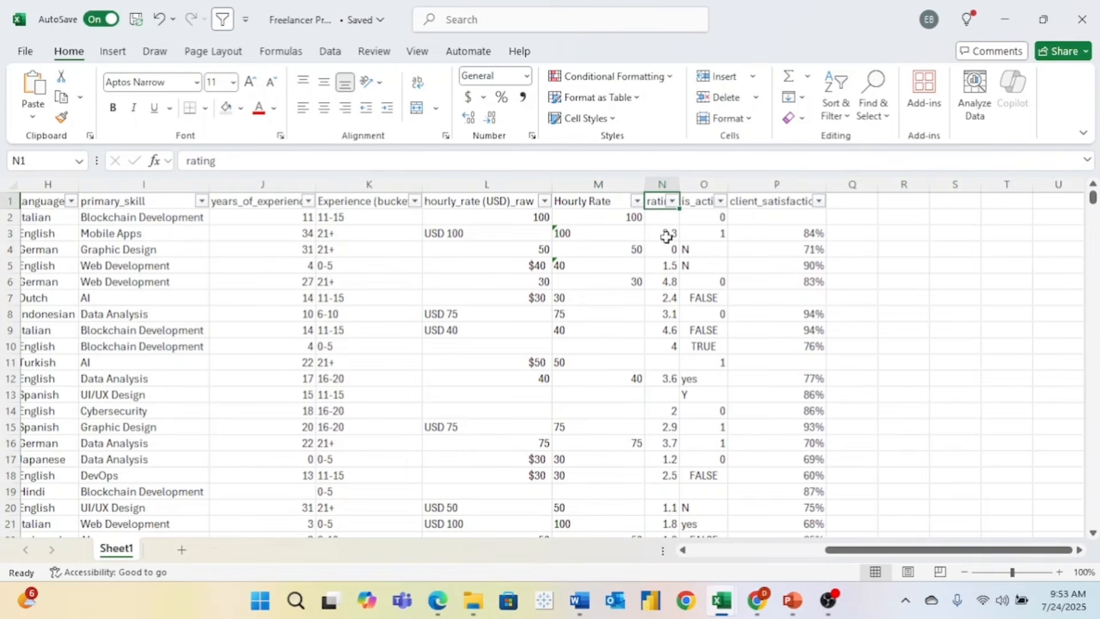
pyautogui.click(671, 202)
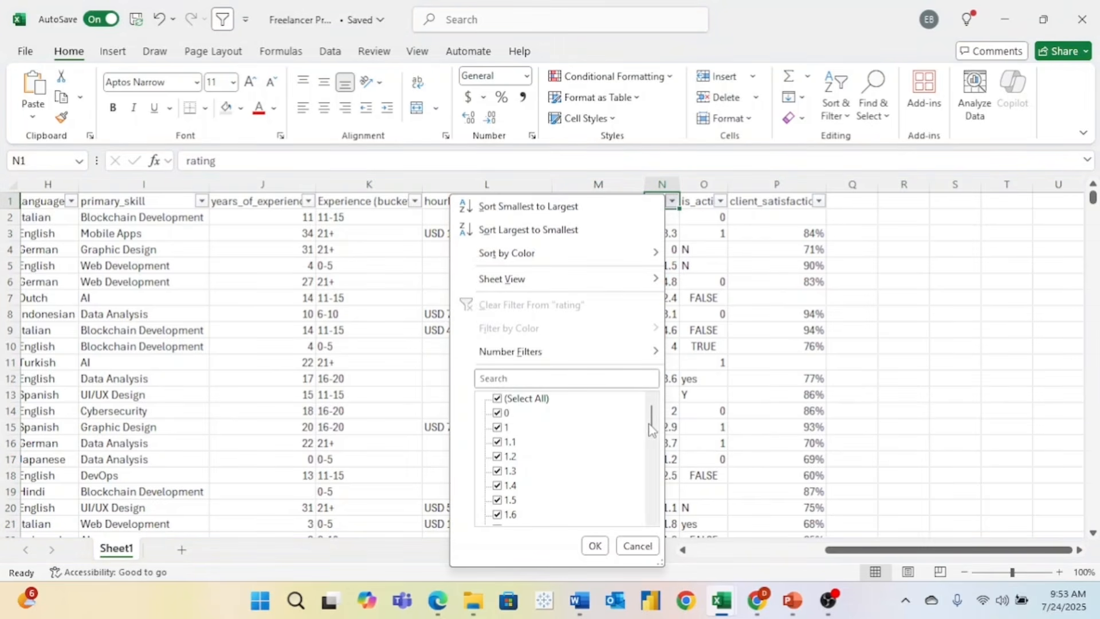
pyautogui.moveTo(651, 430); pyautogui.dragTo(659, 521)
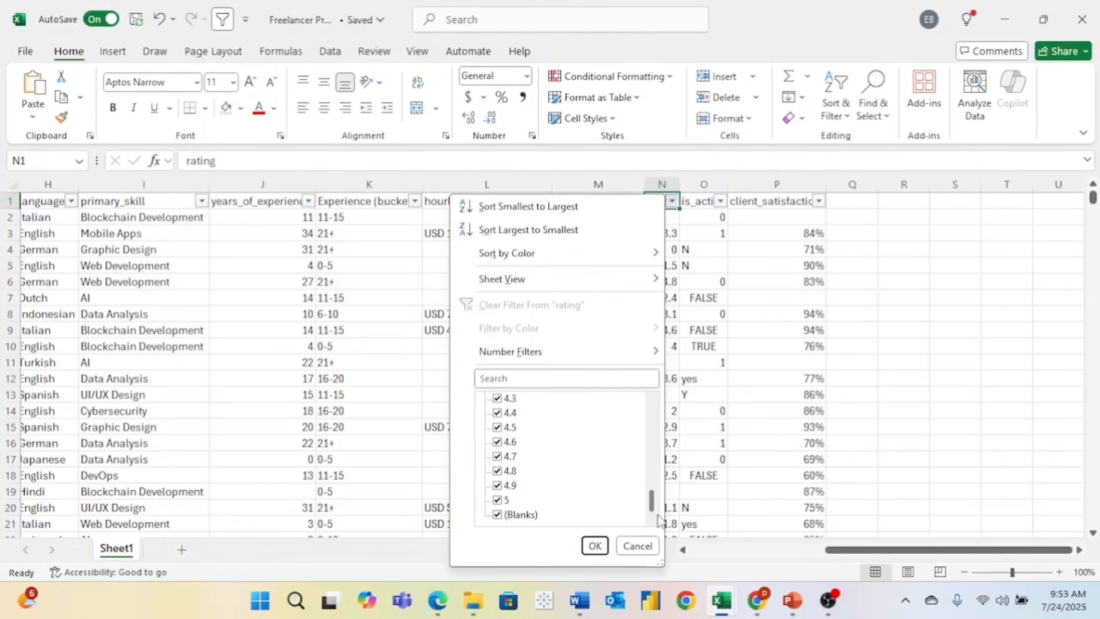
pyautogui.click(651, 546)
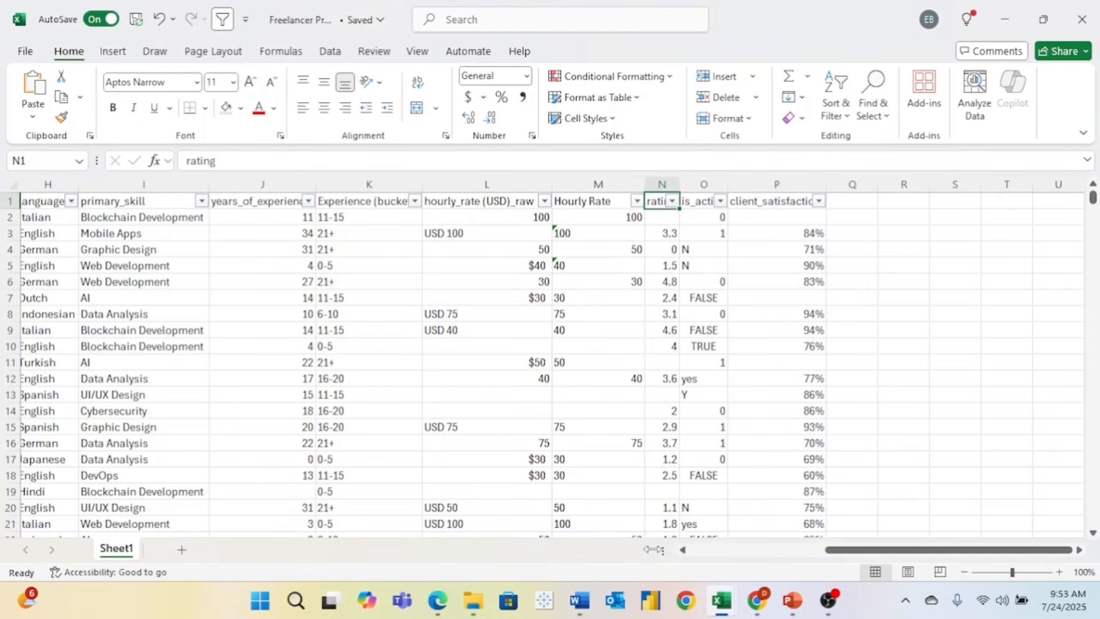
# - Inspect the is_active values (0, 1, N, no, Y, yes, FALSE, TRUE, blank) without filtering
pyautogui.click(720, 201)
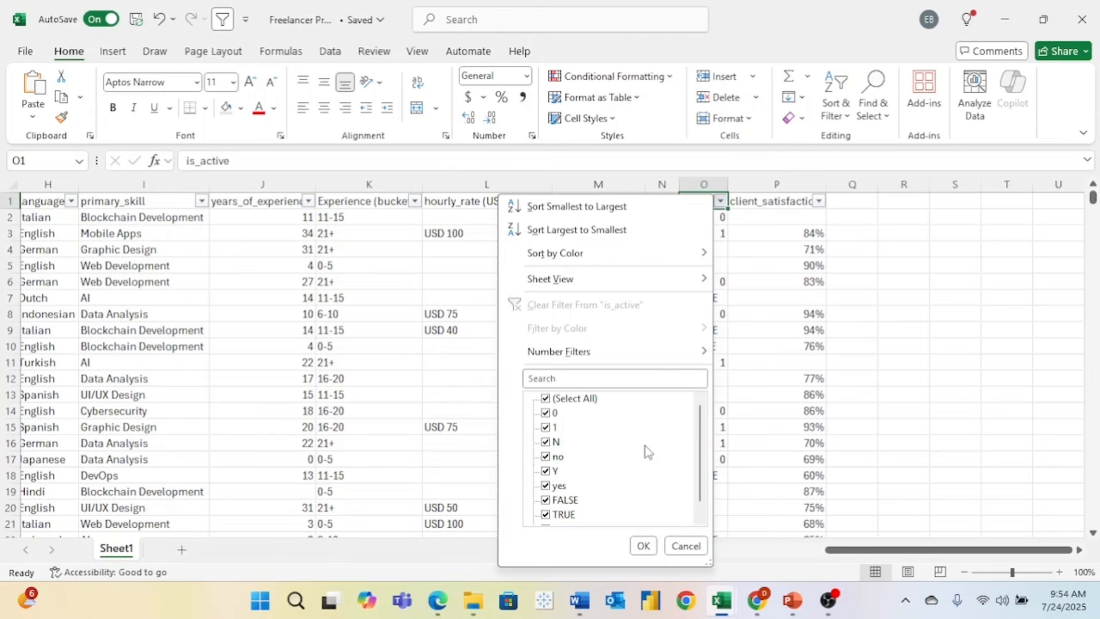
pyautogui.scroll(-1, 646, 445)
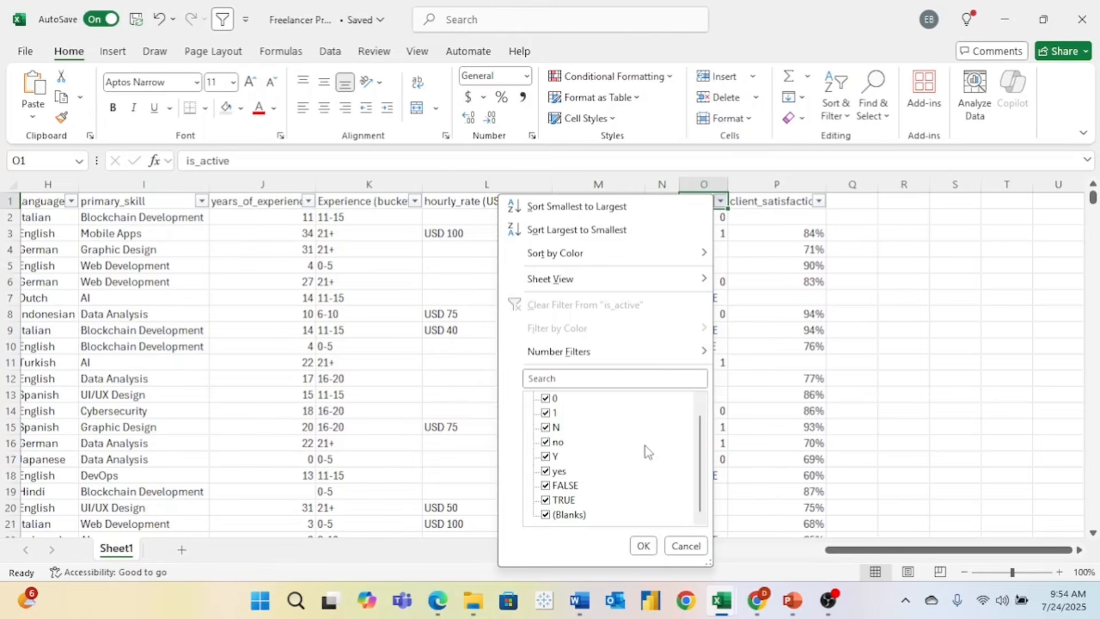
pyautogui.scroll(1, 645, 446)
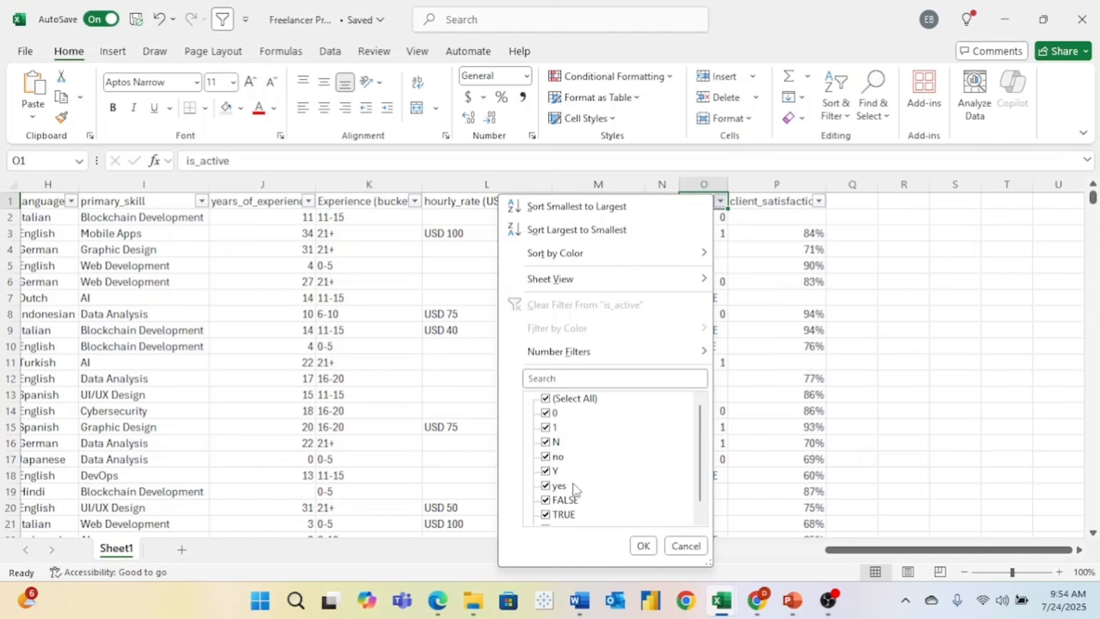
pyautogui.scroll(-1, 632, 500)
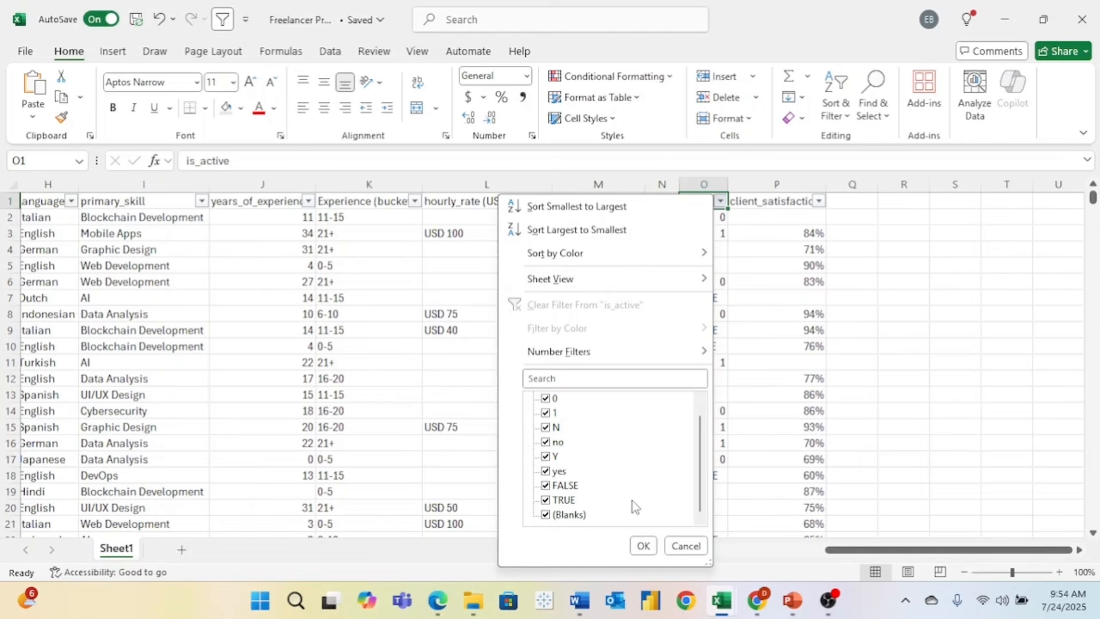
pyautogui.click(682, 547)
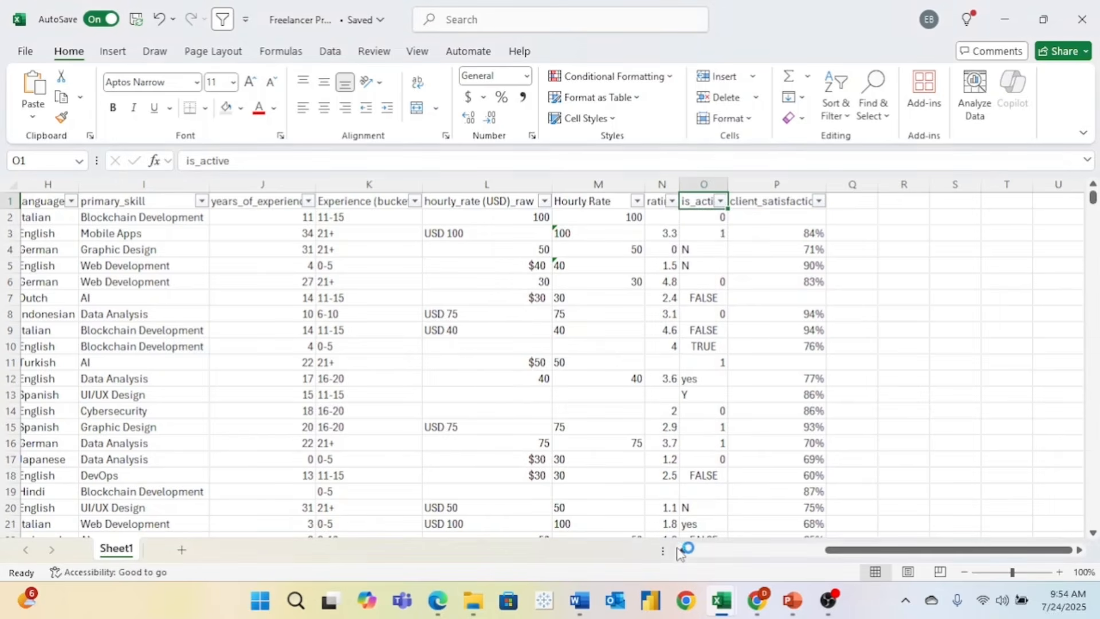
# - Insert a new column P, rename O1 to is_active_raw, and head P1 'Status'
pyautogui.rightClick(771, 182)
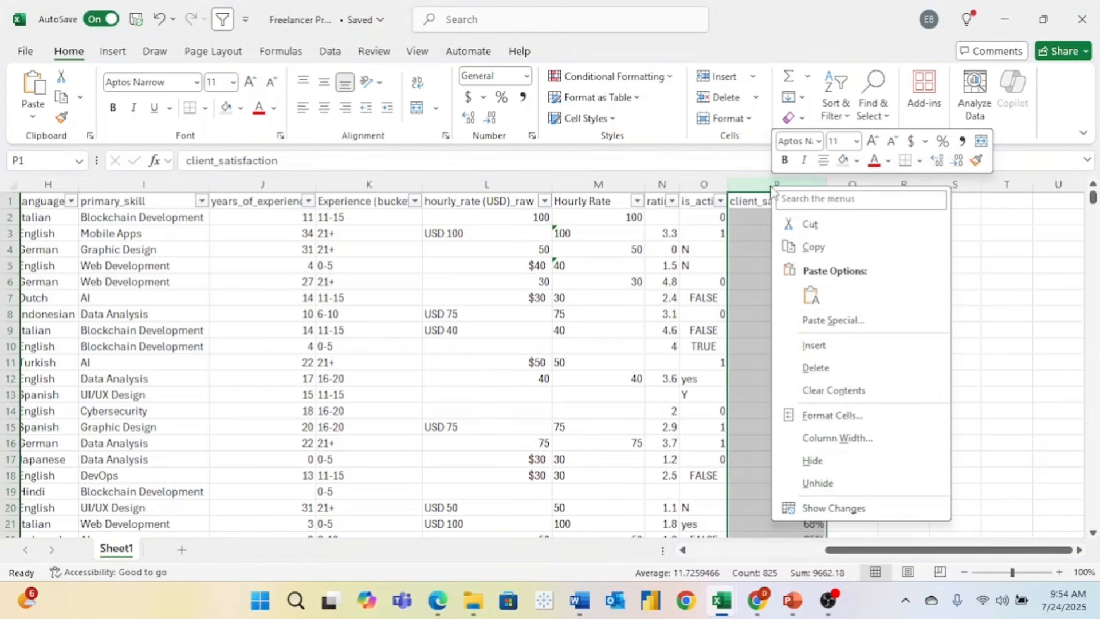
pyautogui.click(831, 343)
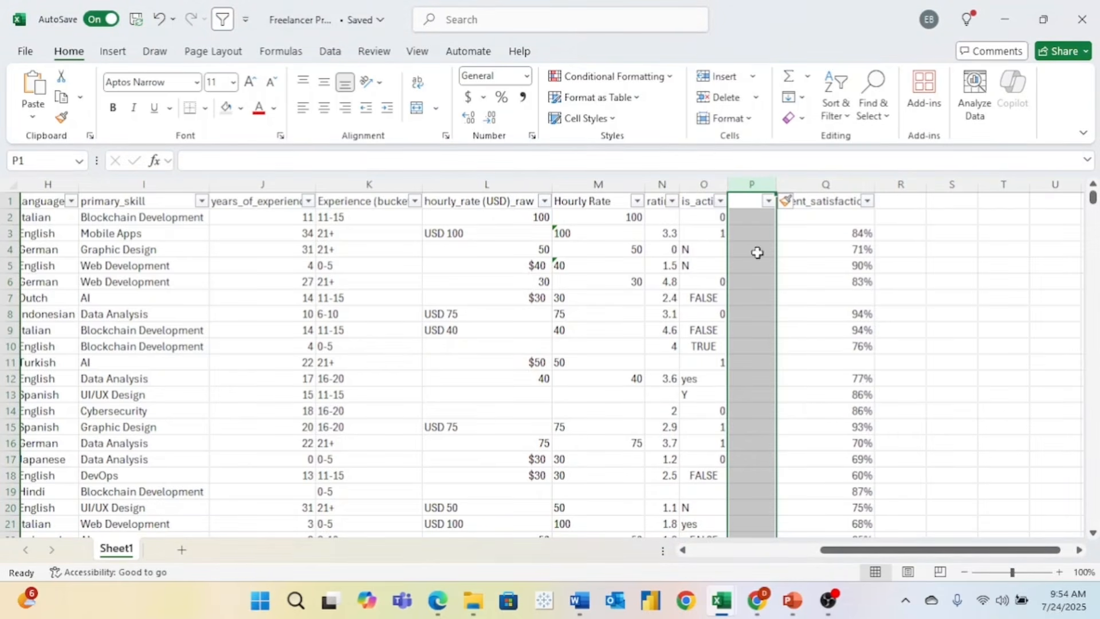
pyautogui.click(688, 207)
pyautogui.click(593, 162)
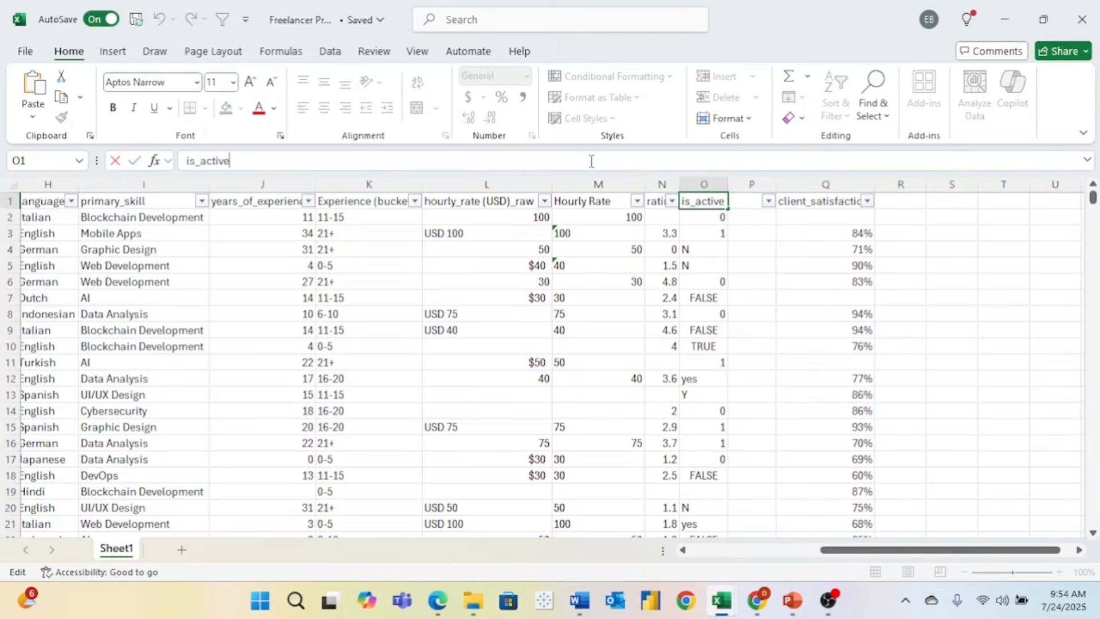
pyautogui.write('_raw')
pyautogui.press('Tab')
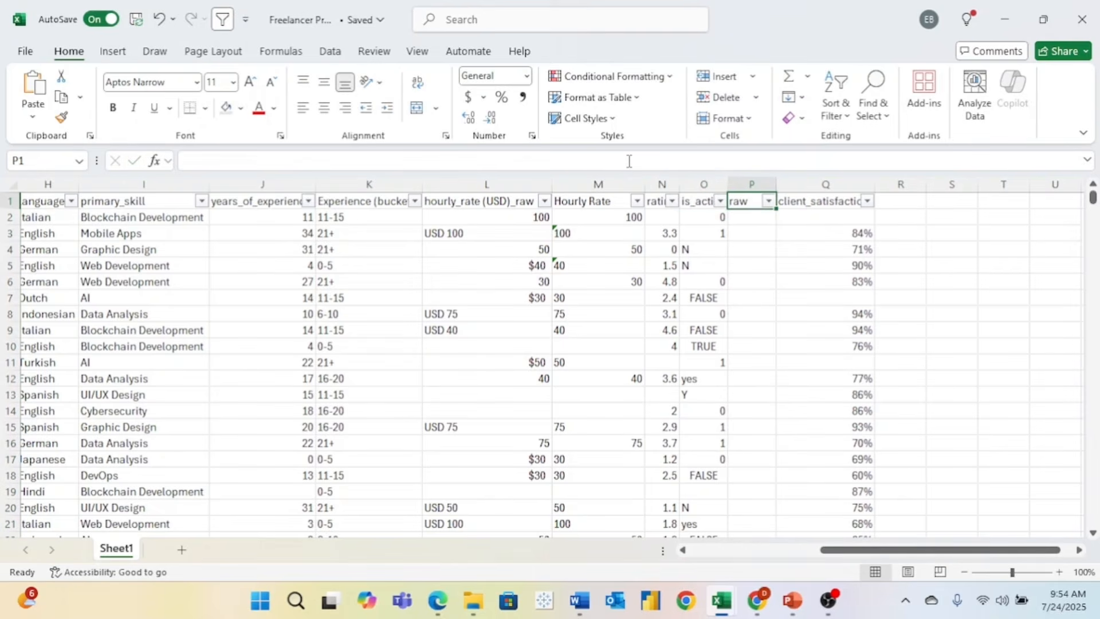
pyautogui.write('St')
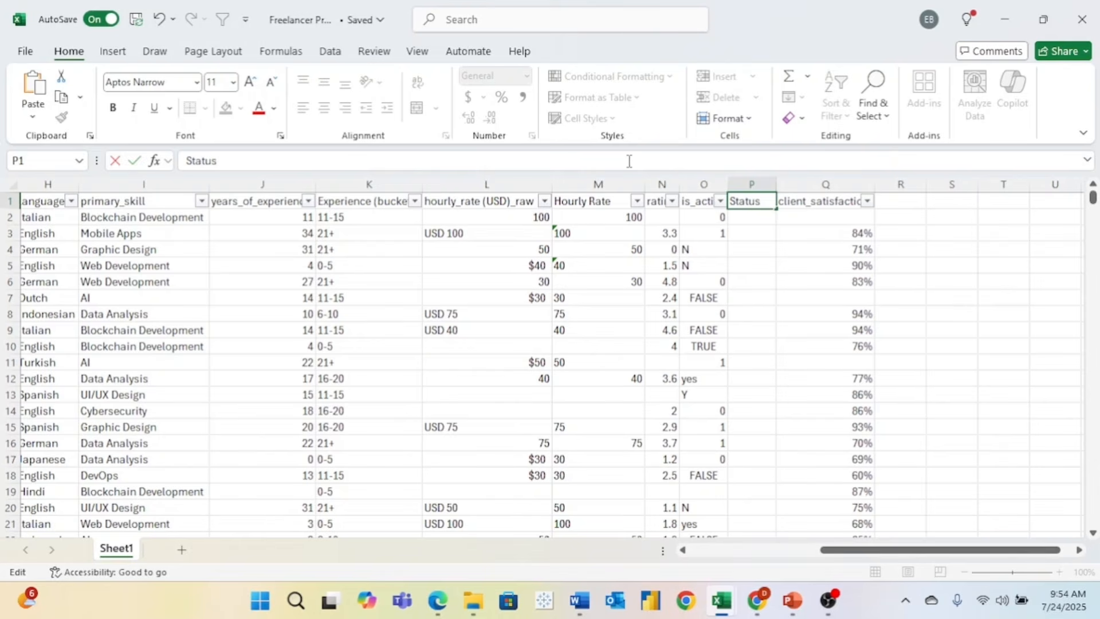
pyautogui.write('atus')
pyautogui.click(739, 265)
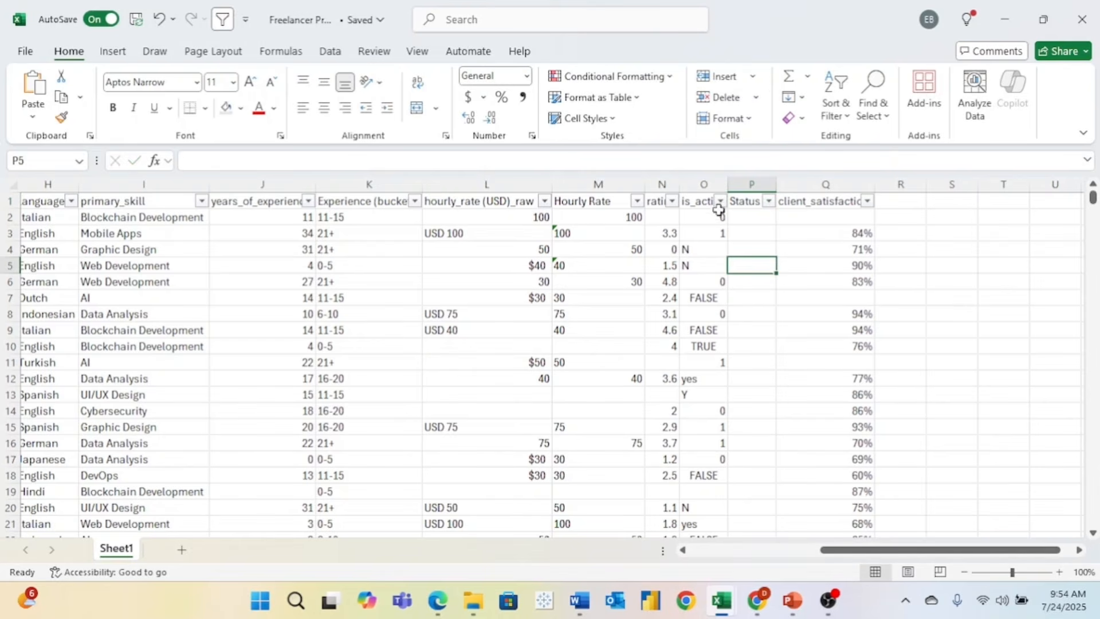
# - Filter is_active_raw to the inactive values 0, N, no and FALSE
pyautogui.click(721, 202)
pyautogui.click(546, 400)
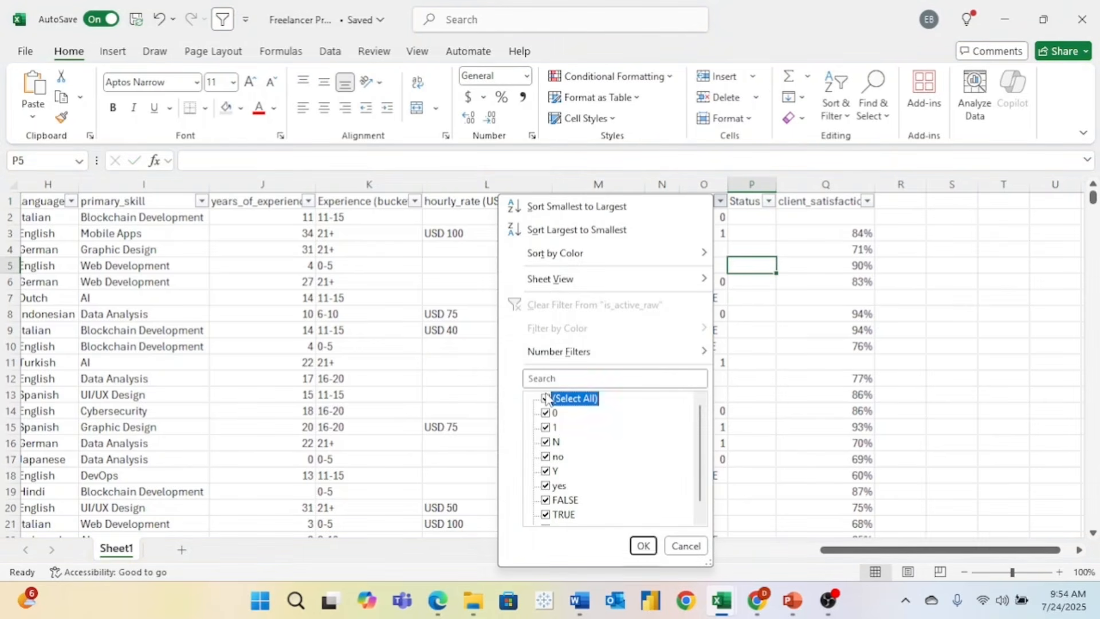
pyautogui.scroll(-1, 552, 411)
pyautogui.scroll(1, 551, 411)
pyautogui.click(547, 413)
pyautogui.click(546, 442)
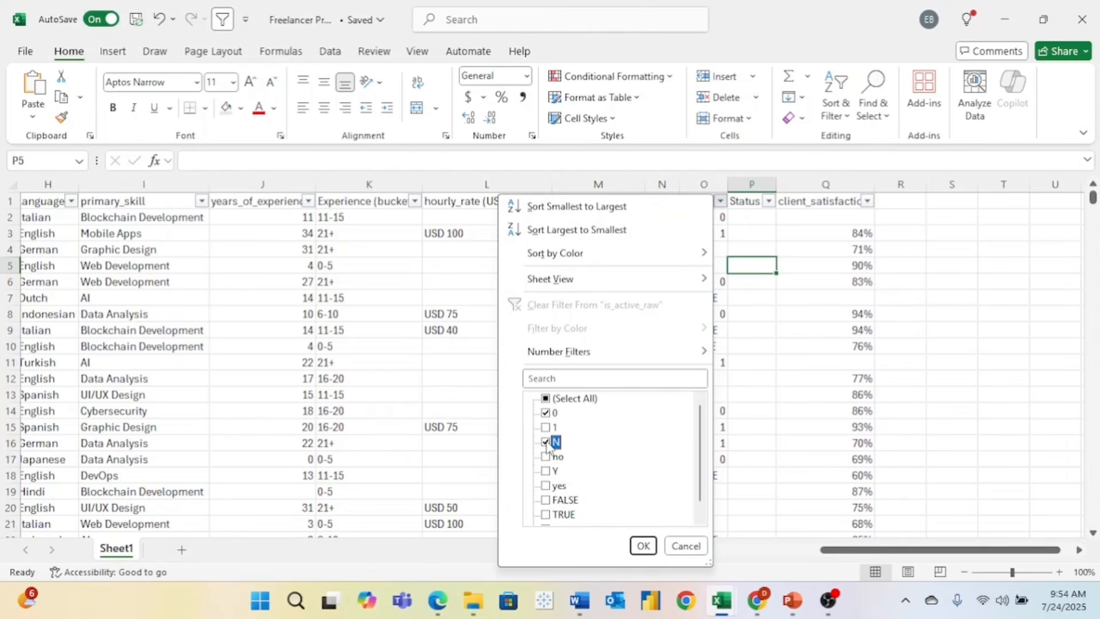
pyautogui.click(545, 457)
pyautogui.click(545, 501)
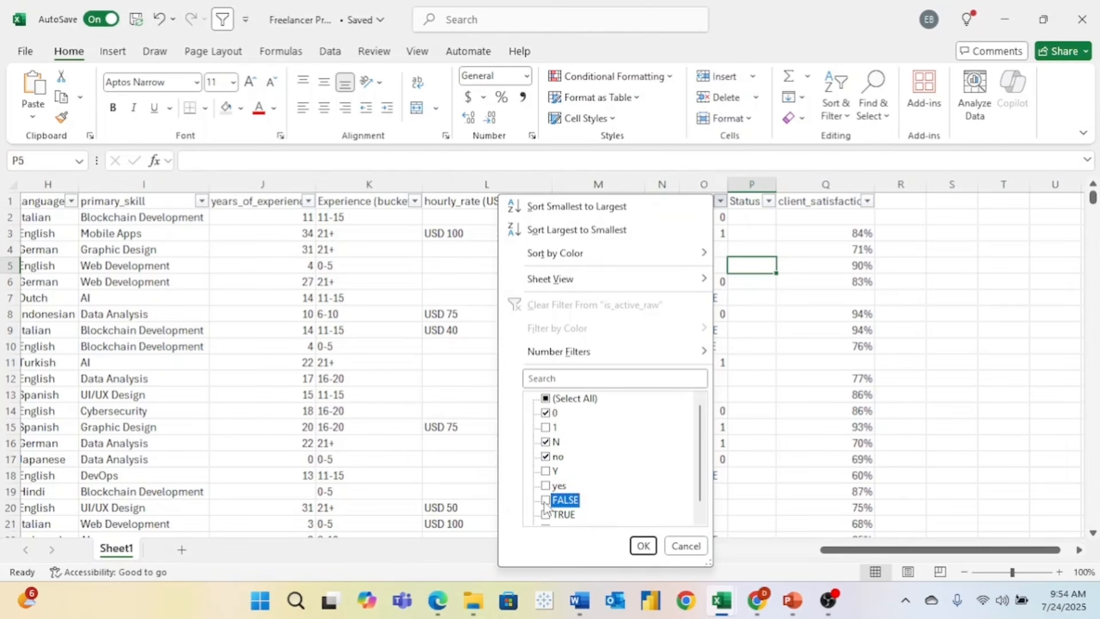
pyautogui.scroll(-1, 641, 498)
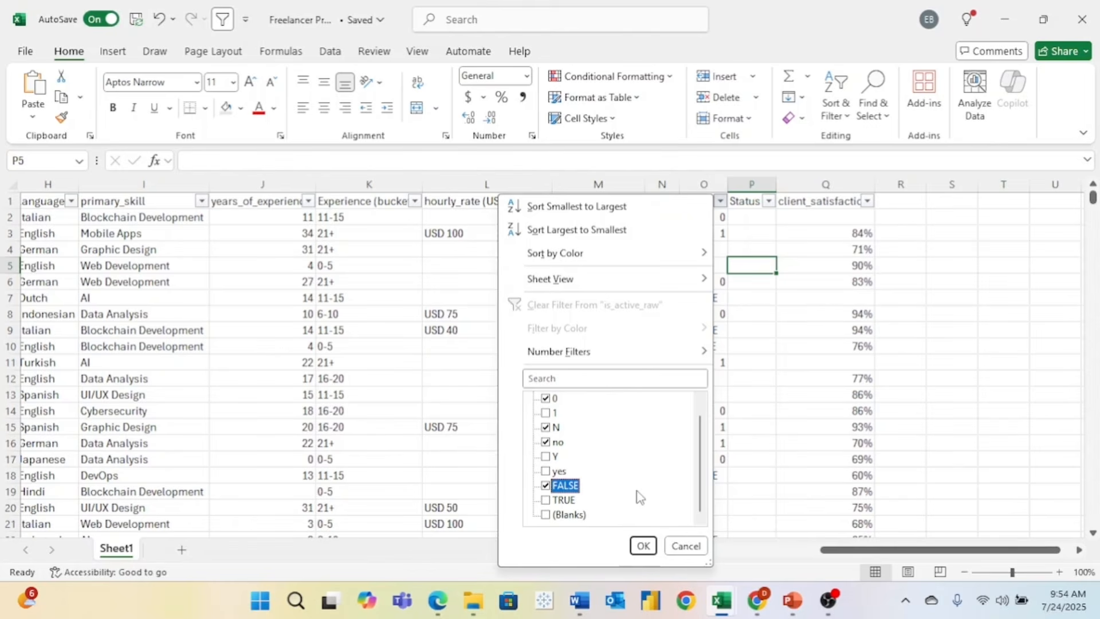
pyautogui.click(653, 543)
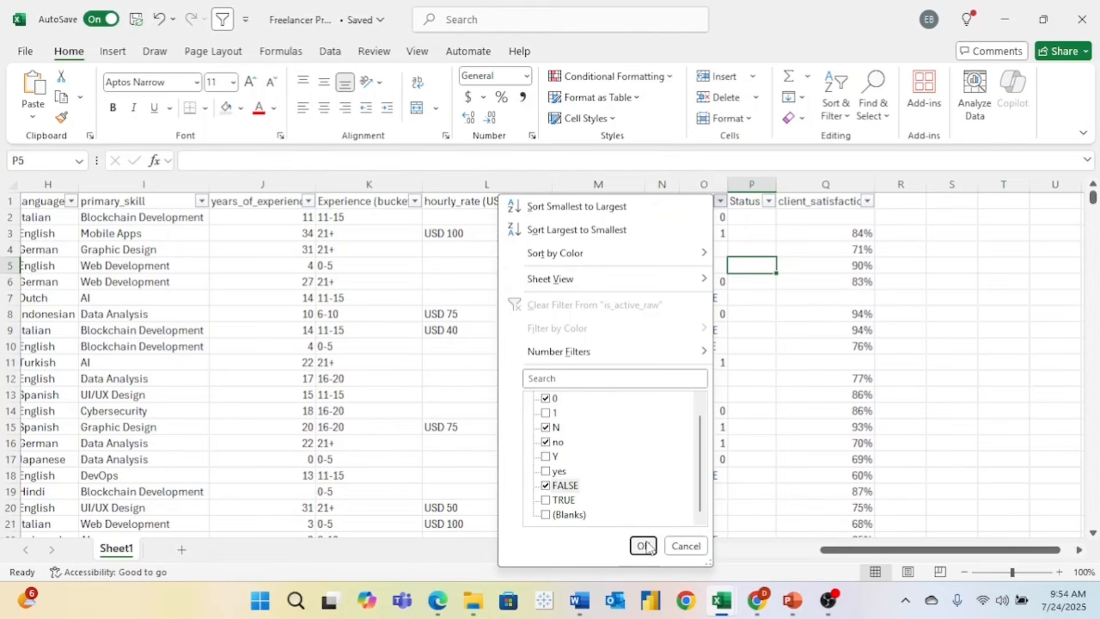
# - Fill 'Not Active' into every visible Status cell starting at P2
pyautogui.click(750, 216)
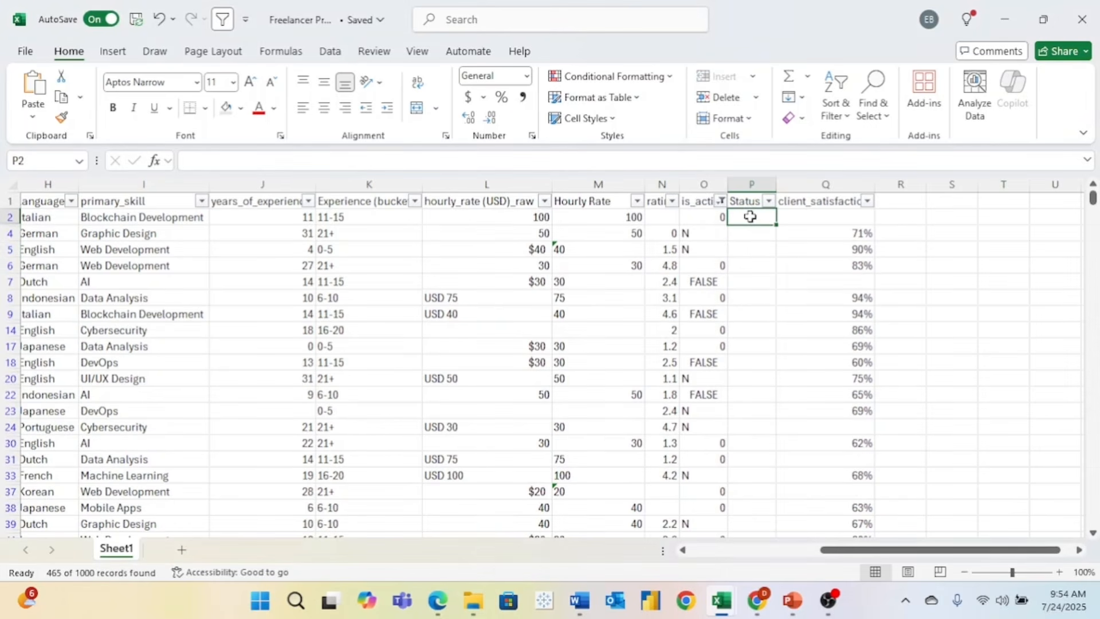
pyautogui.write('Not A')
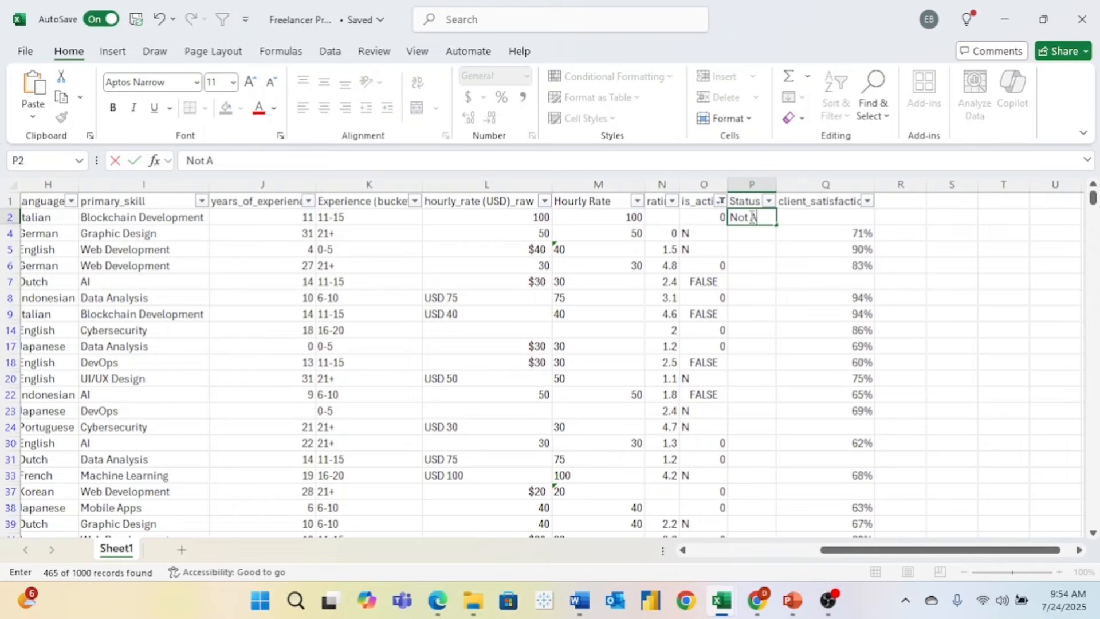
pyautogui.write('ctive')
pyautogui.press('Return')
pyautogui.click(750, 217)
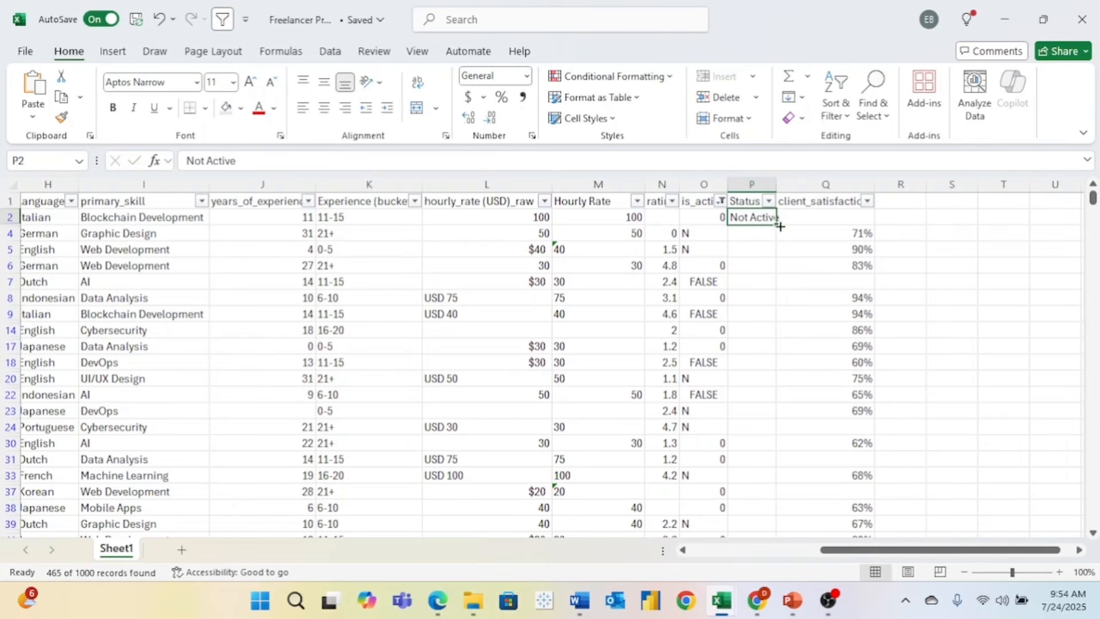
pyautogui.doubleClick(775, 231)
# - Refilter is_active_raw to the active values 1, Y, yes and TRUE
pyautogui.click(721, 201)
pyautogui.click(546, 398)
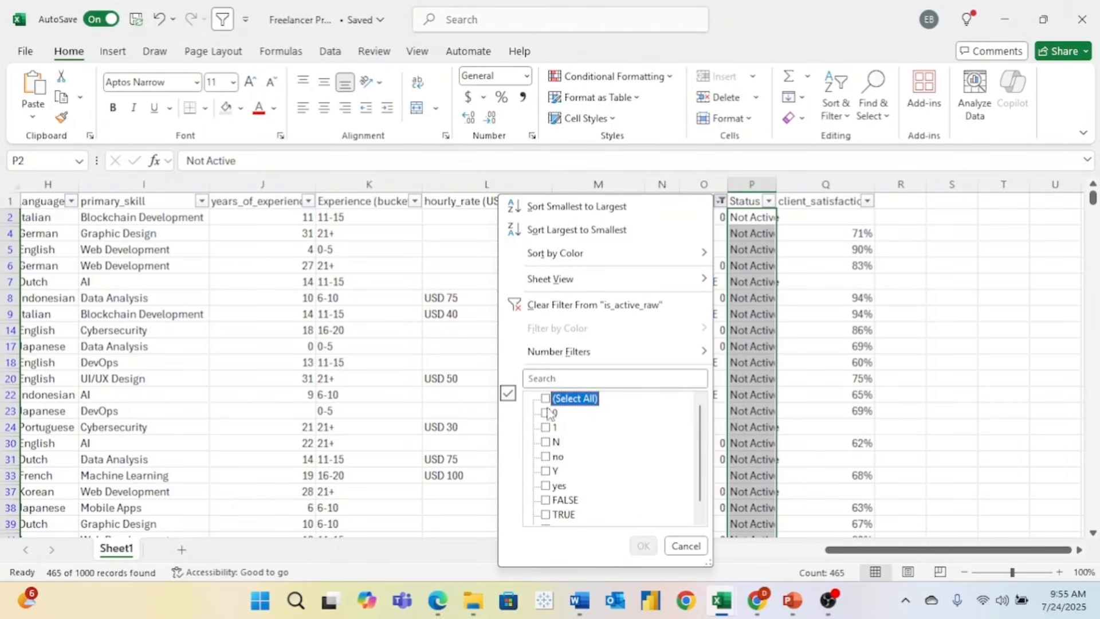
pyautogui.click(546, 427)
pyautogui.click(546, 471)
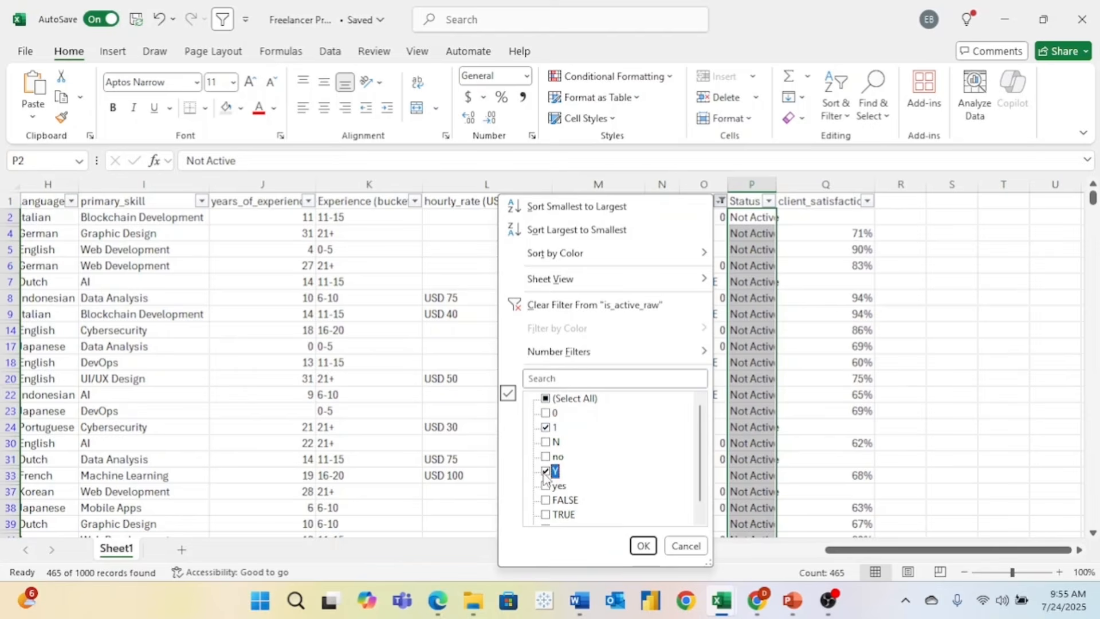
pyautogui.click(546, 486)
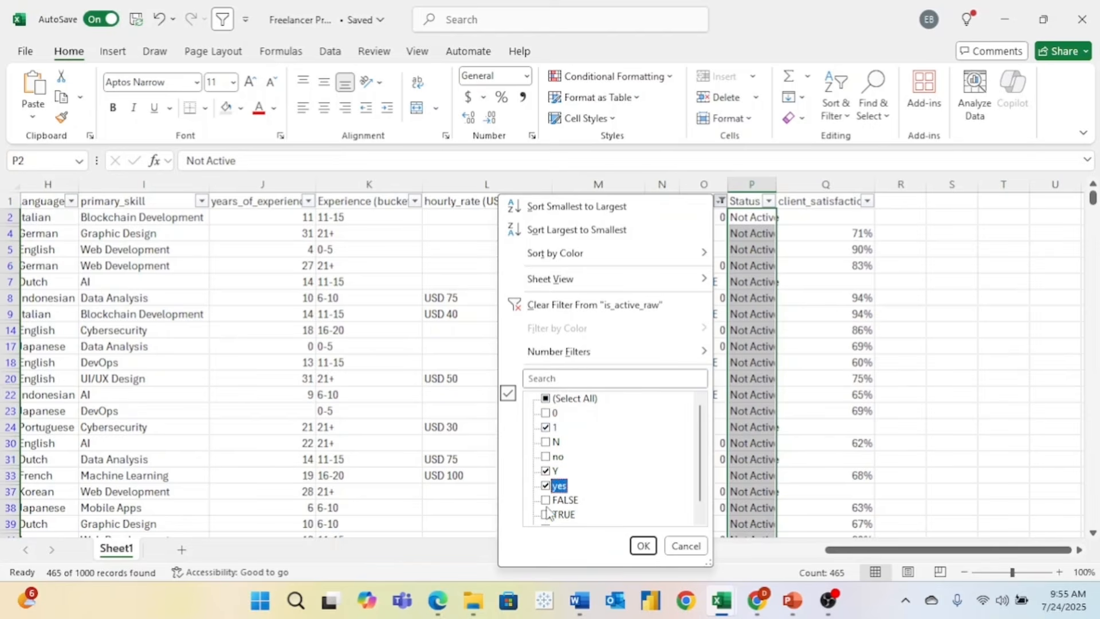
pyautogui.click(548, 515)
pyautogui.scroll(-1, 547, 519)
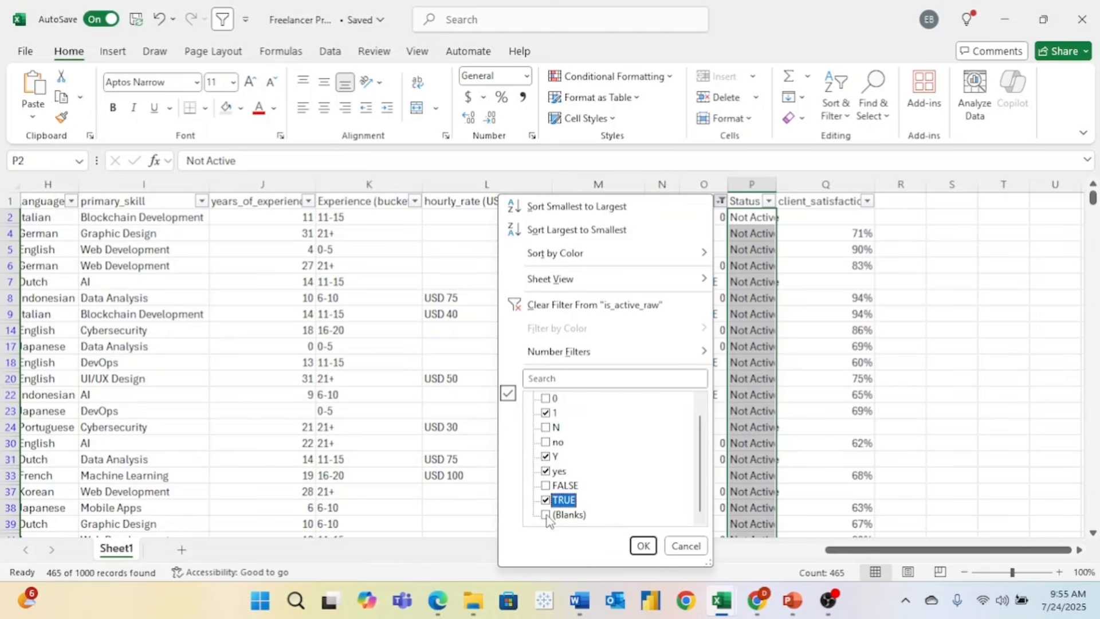
pyautogui.scroll(1, 547, 519)
pyautogui.click(643, 546)
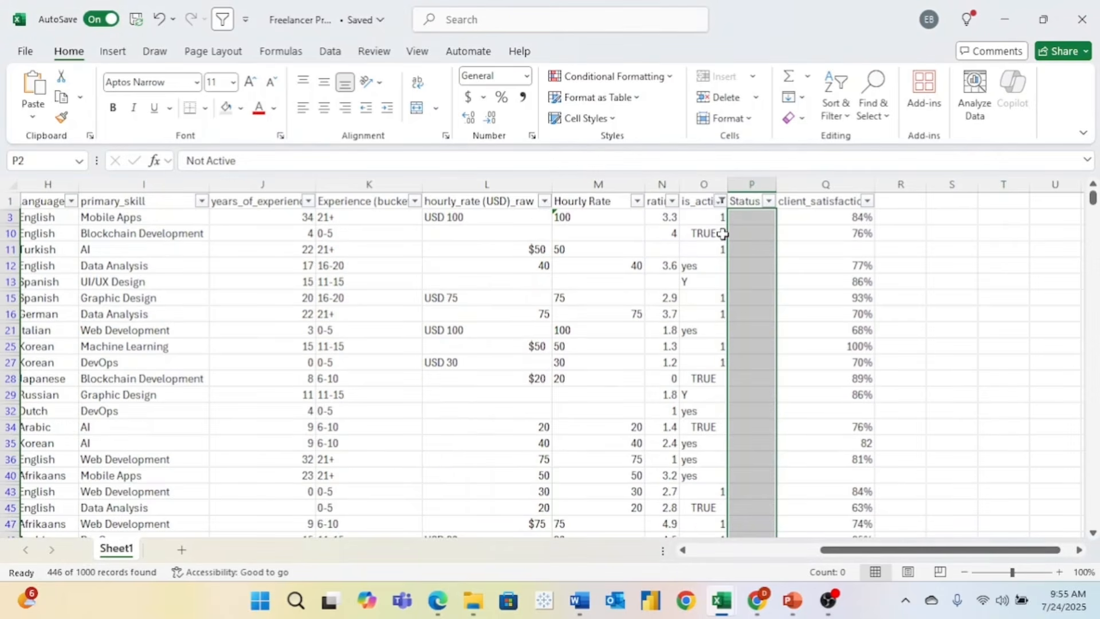
# - Fill 'Active' down the visible Status cells from P3 and remove the filter
pyautogui.click(761, 218)
pyautogui.write('Act')
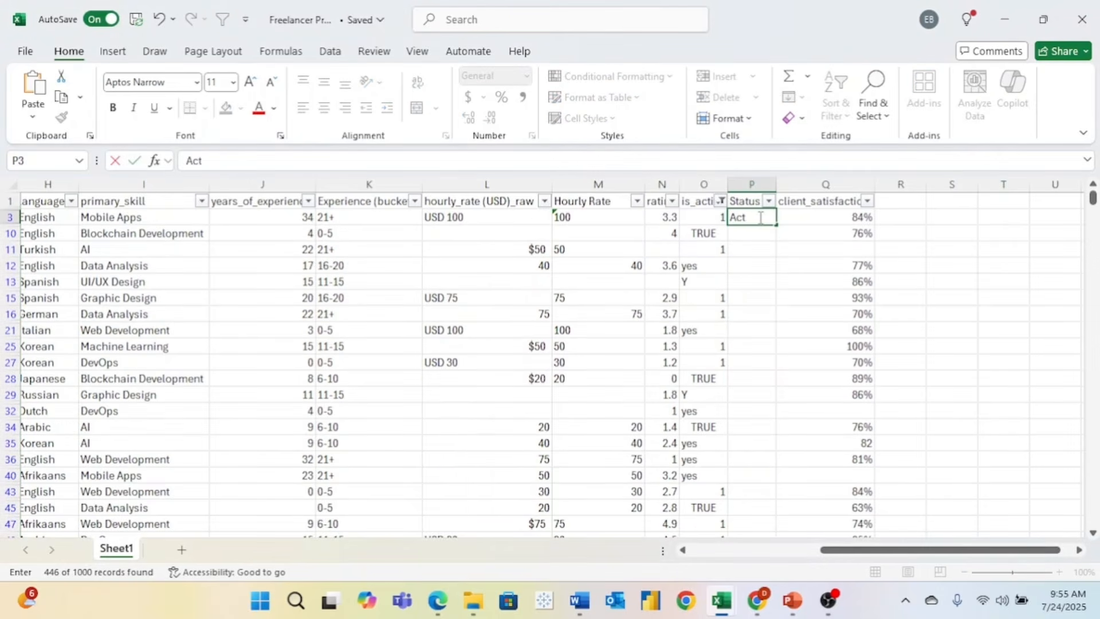
pyautogui.write('ive')
pyautogui.press('Return')
pyautogui.click(761, 217)
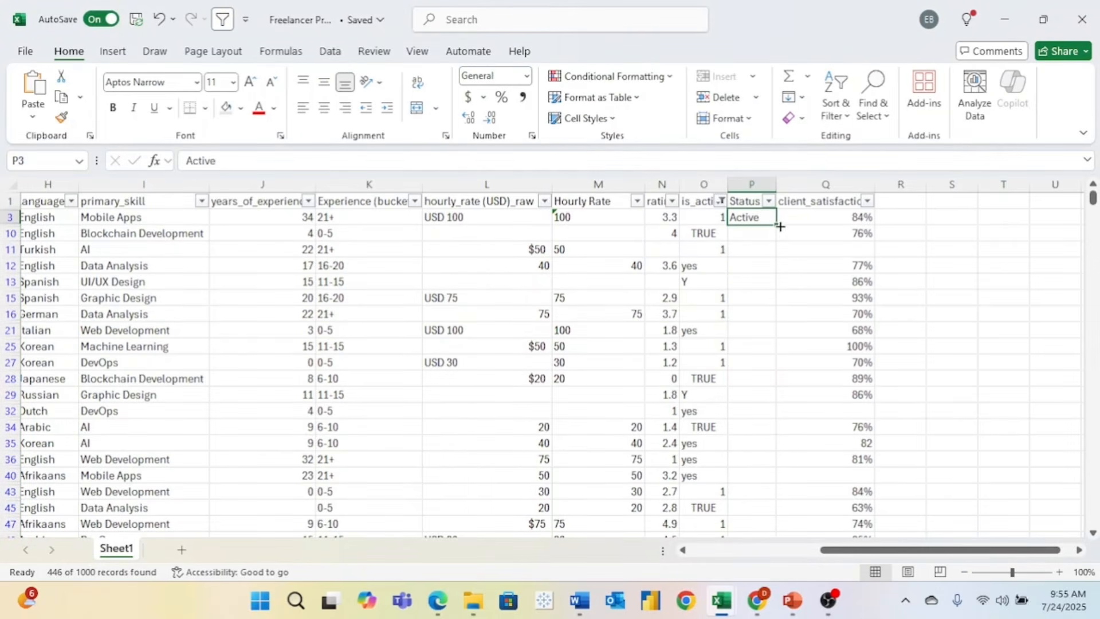
pyautogui.moveTo(778, 225); pyautogui.dragTo(782, 531)
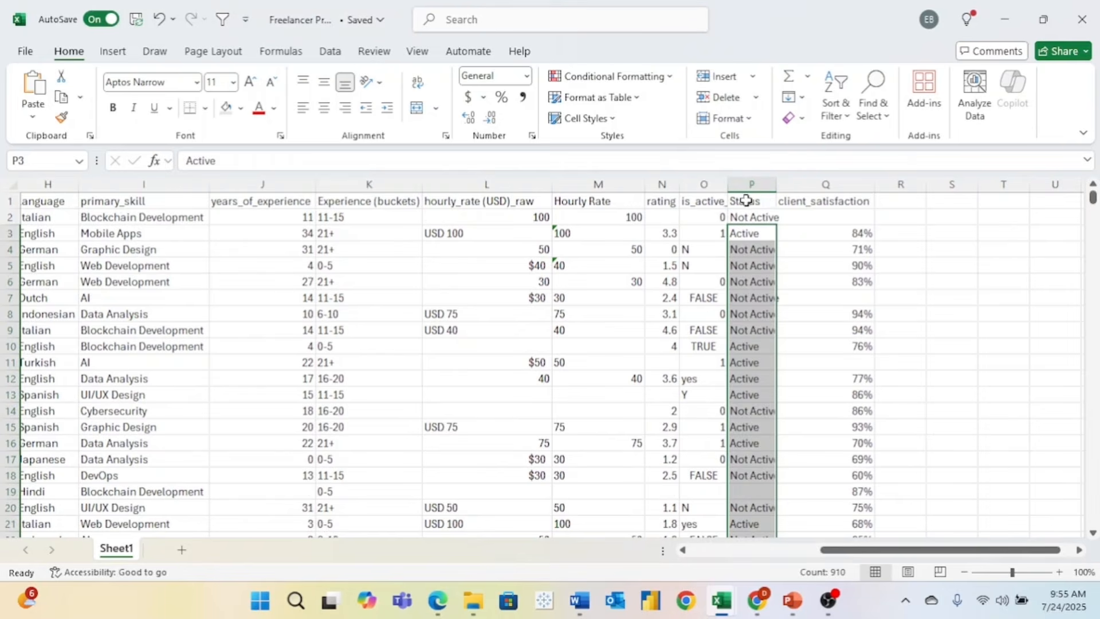
pyautogui.click(752, 201)
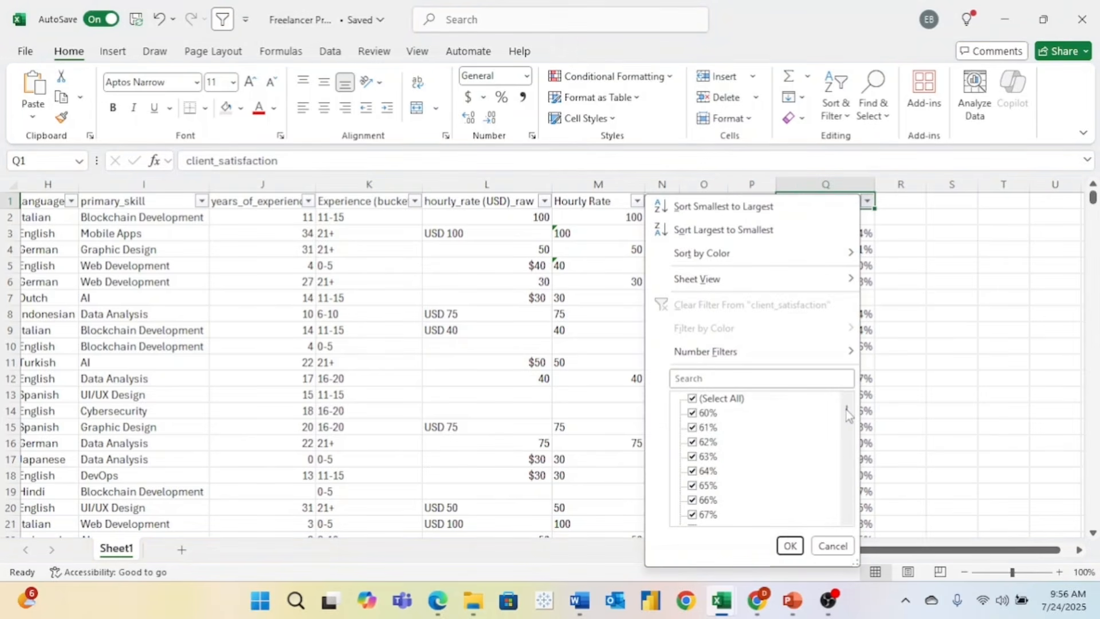
# - Close the client_satisfaction value list unchanged and type the 'Customer' header into R1
pyautogui.moveTo(849, 414); pyautogui.dragTo(855, 514)
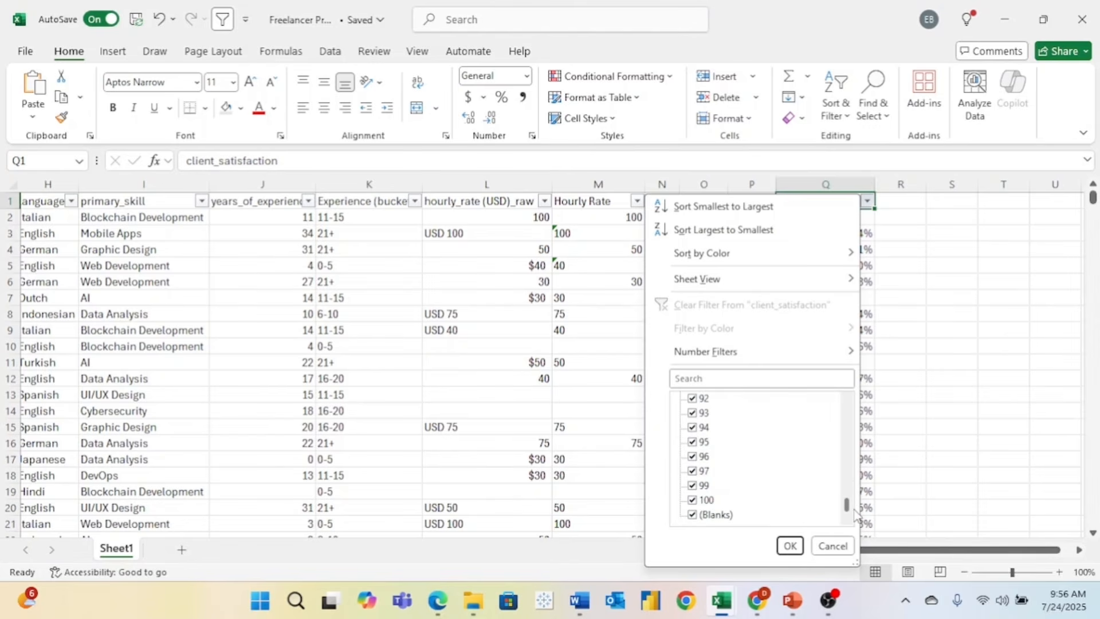
pyautogui.click(831, 546)
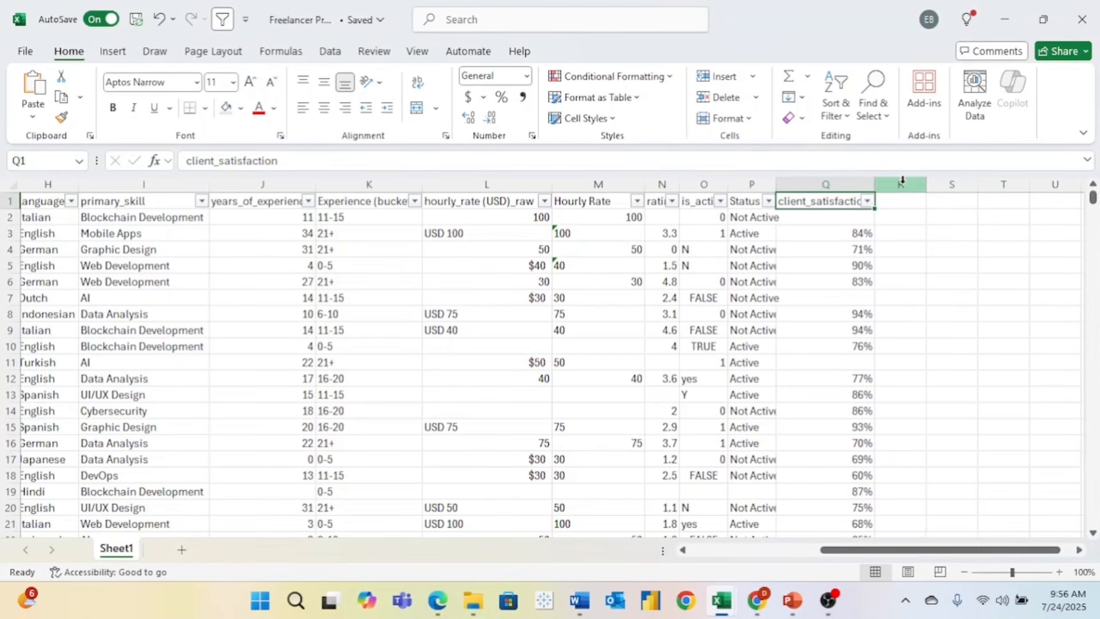
pyautogui.click(900, 205)
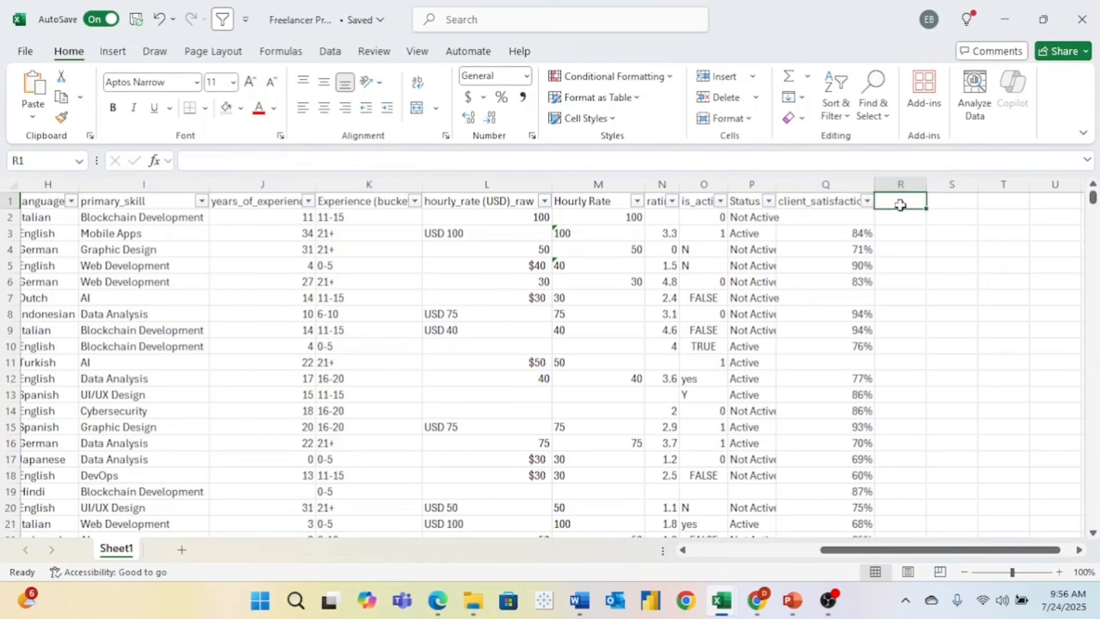
pyautogui.write('S')
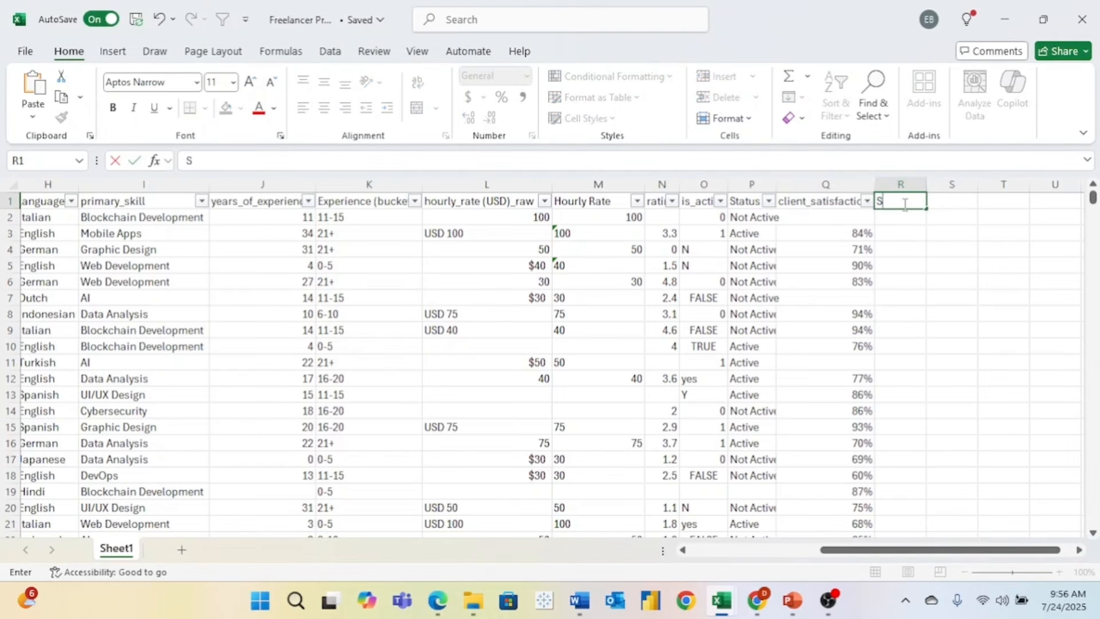
pyautogui.press('BackSpace')
pyautogui.press('BackSpace')
pyautogui.write('Customer Satisfaction')
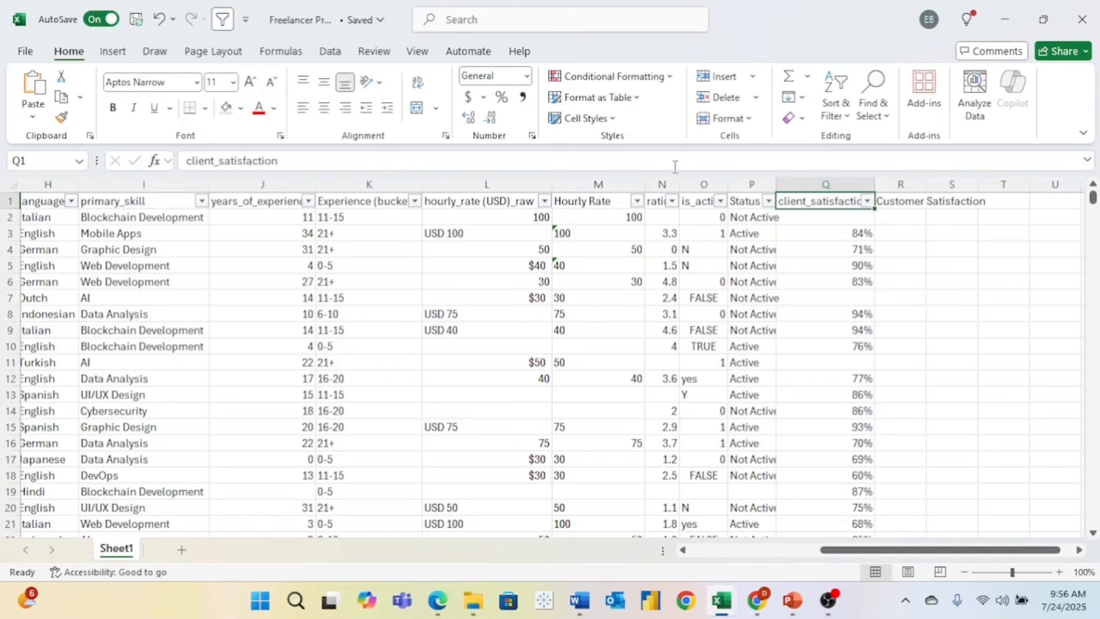
# - Rename the Q1 header to client_satisfaction_raw
pyautogui.click(676, 166)
pyautogui.write('raw')
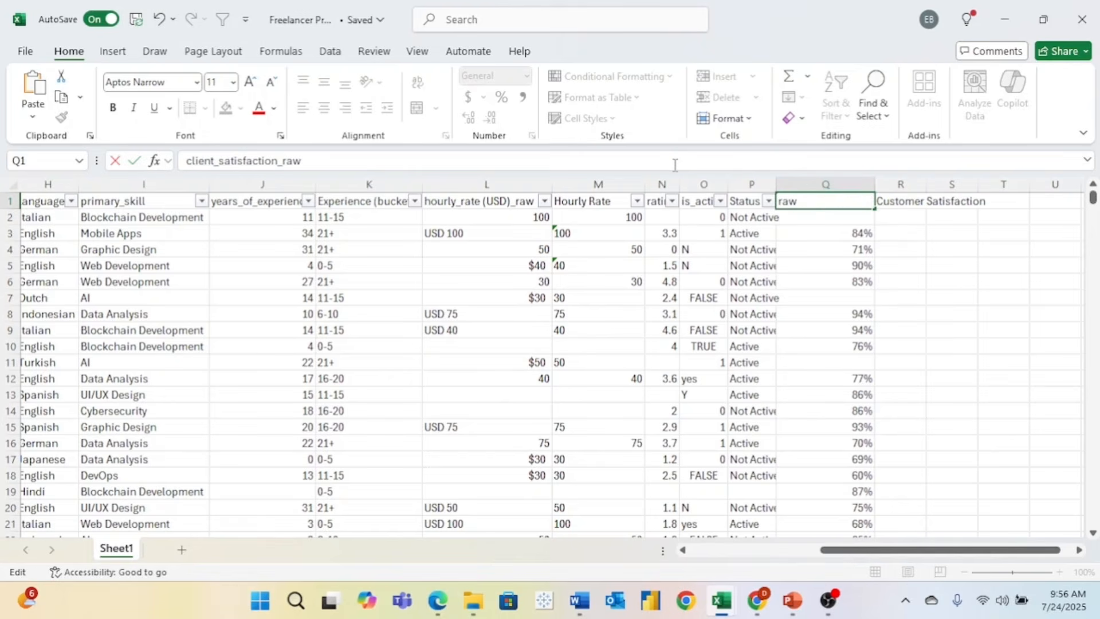
pyautogui.click(802, 229)
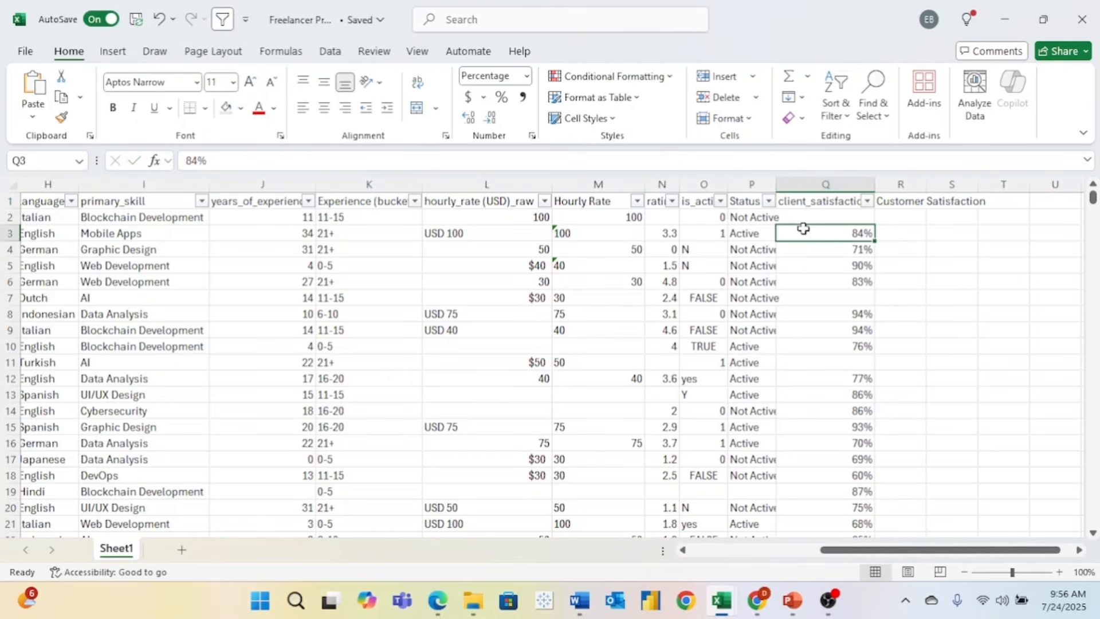
# - Autofit column R to the Customer Satisfaction header and apply Percent Style
pyautogui.click(917, 185)
pyautogui.doubleClick(928, 184)
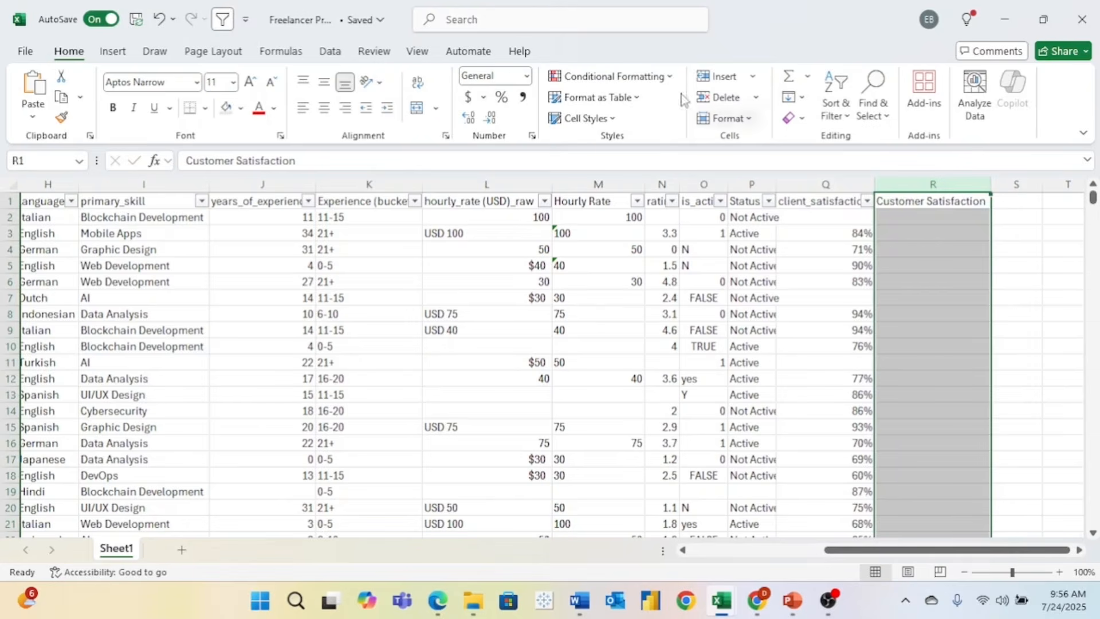
pyautogui.click(502, 98)
pyautogui.click(909, 234)
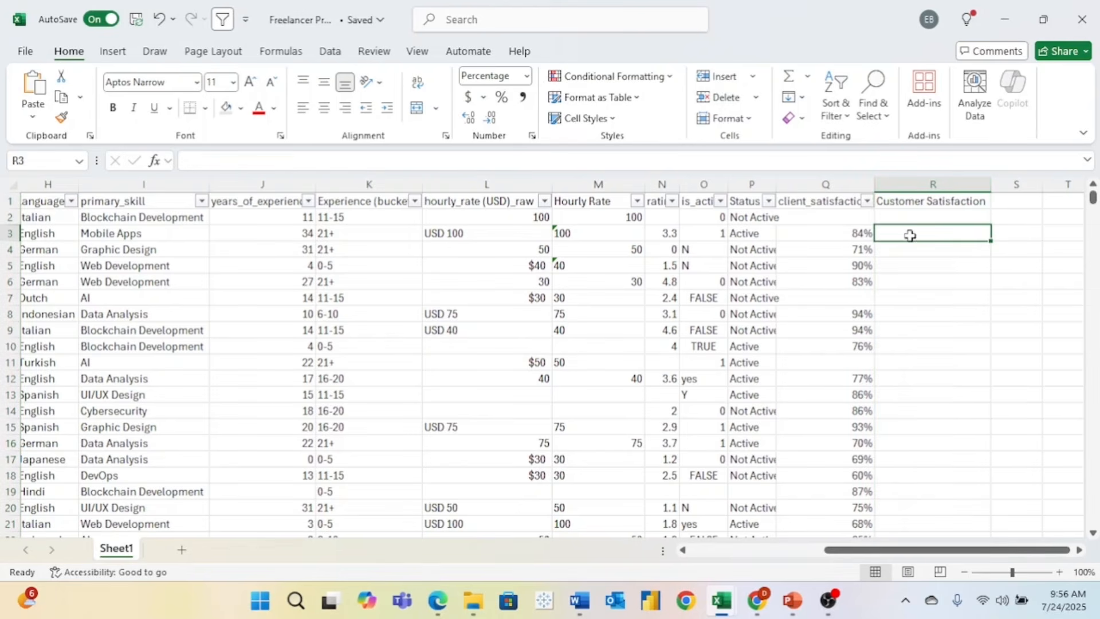
pyautogui.click(868, 201)
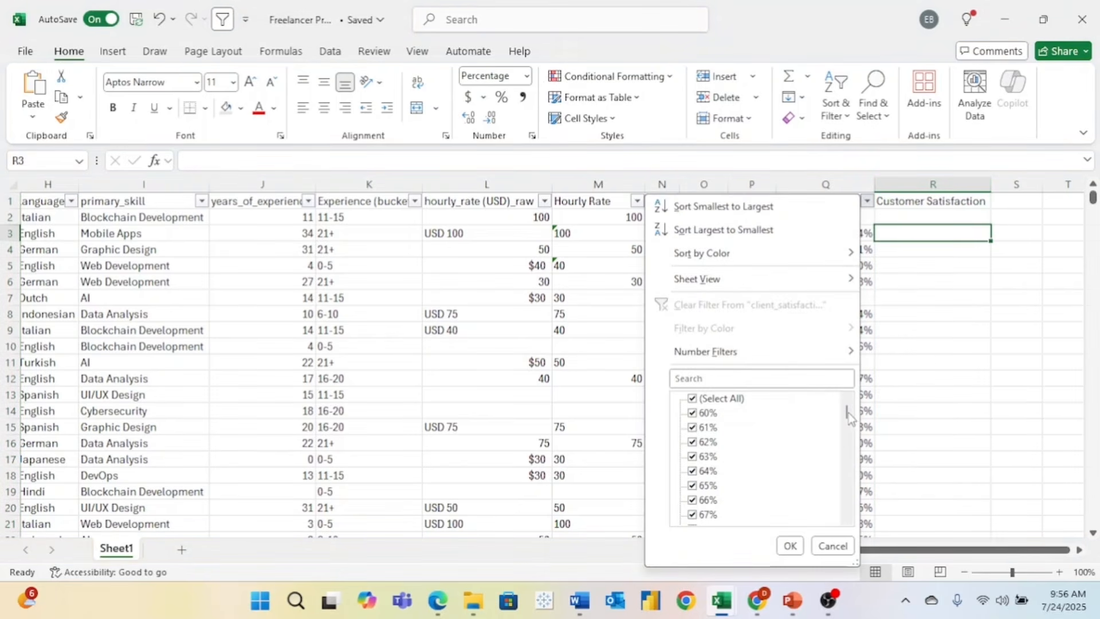
# - Untick raw values 60 through 64 in the client_satisfaction_raw filter list
pyautogui.moveTo(848, 413); pyautogui.dragTo(853, 467)
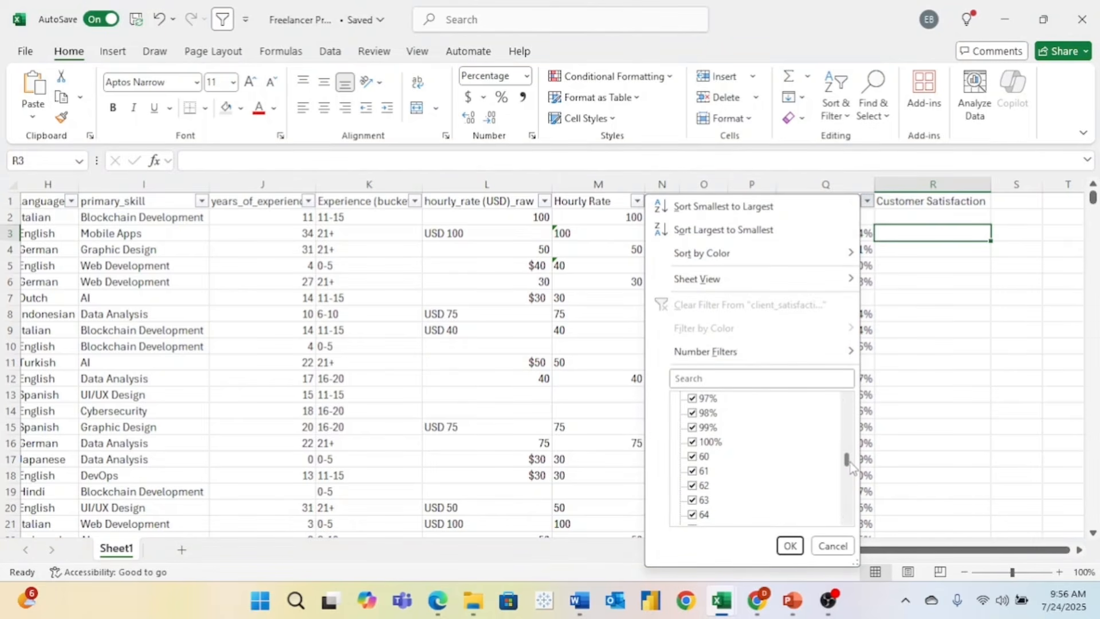
pyautogui.click(693, 457)
pyautogui.click(693, 471)
pyautogui.click(693, 486)
pyautogui.click(693, 500)
pyautogui.click(693, 514)
pyautogui.click(847, 519)
pyautogui.click(846, 519)
pyautogui.click(847, 519)
pyautogui.click(846, 519)
pyautogui.click(846, 519)
pyautogui.click(846, 519)
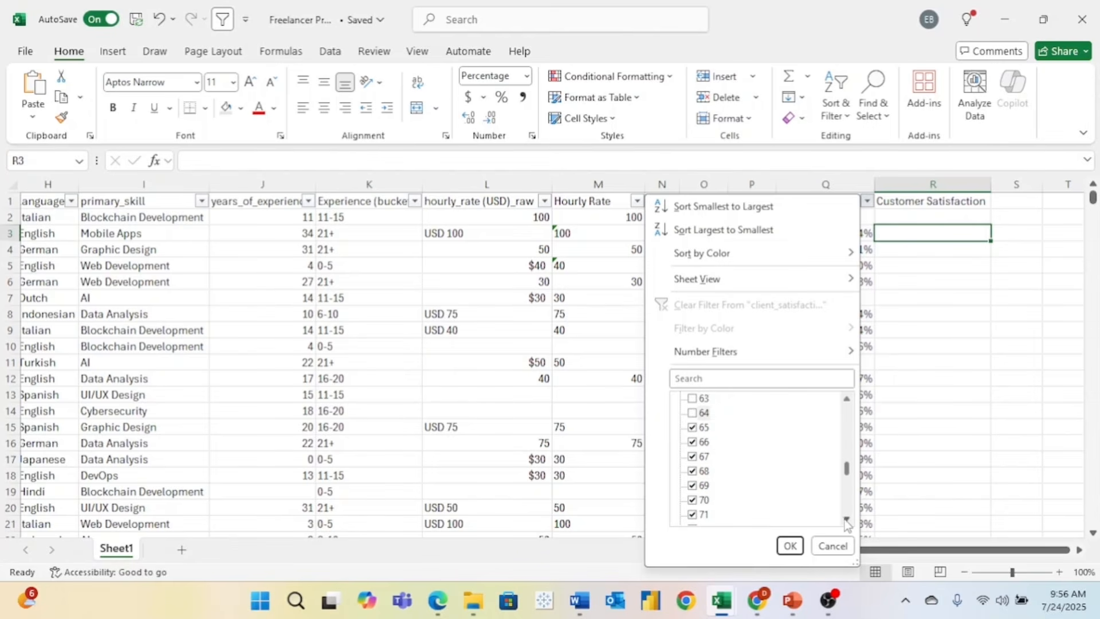
pyautogui.click(846, 519)
pyautogui.click(847, 519)
# - Untick raw values 65 through 72 and apply the filter to show only percentage-formatted rows
pyautogui.click(692, 413)
pyautogui.click(693, 427)
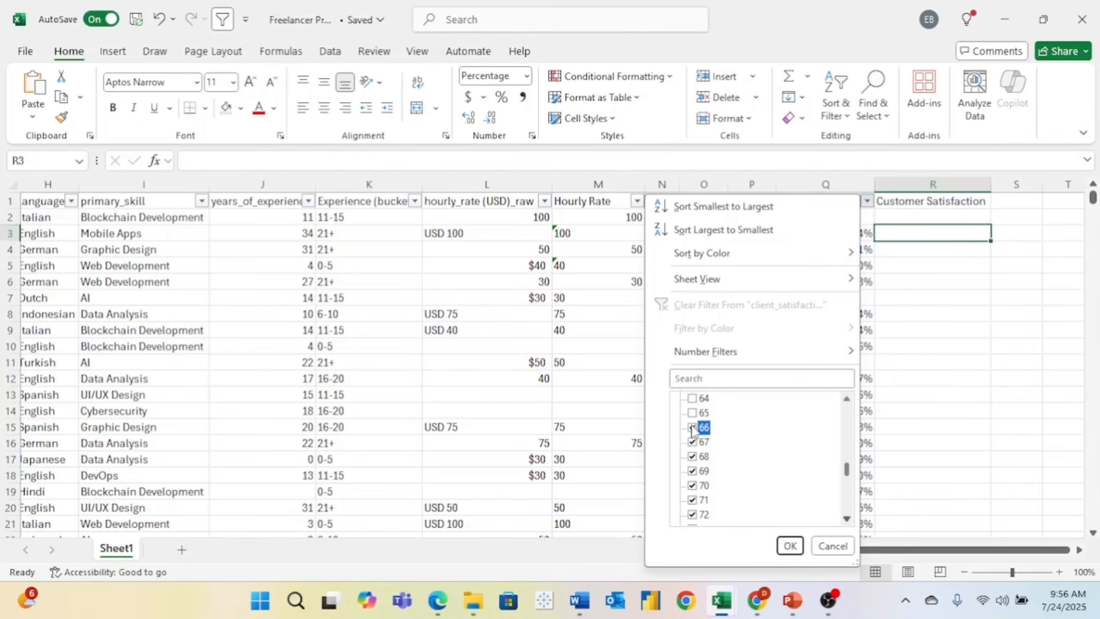
pyautogui.click(693, 442)
pyautogui.click(693, 456)
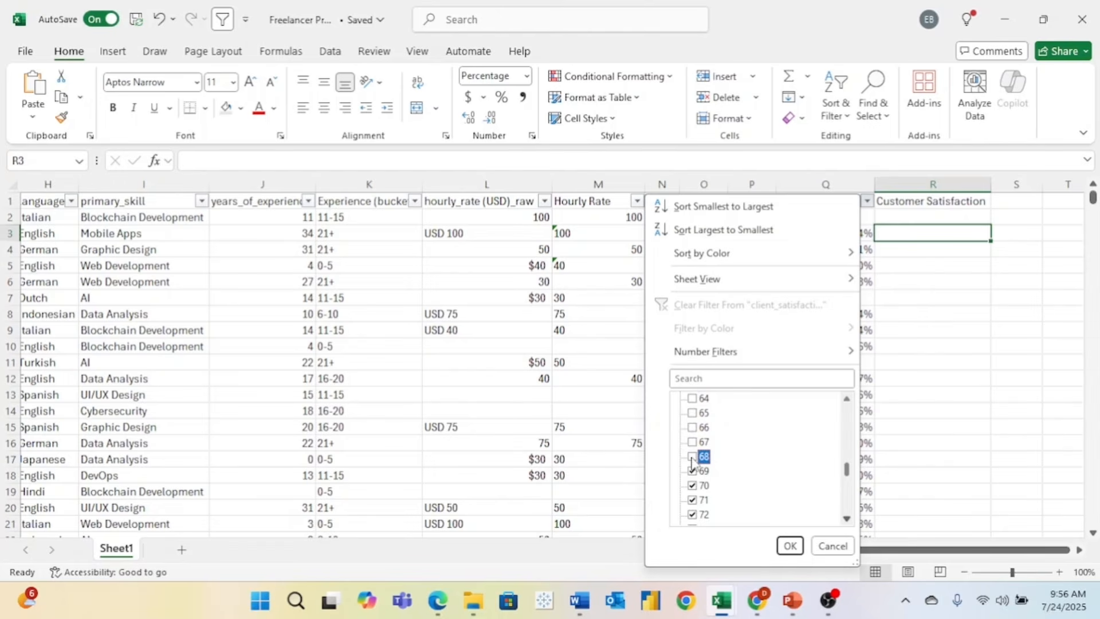
pyautogui.click(693, 471)
pyautogui.click(693, 486)
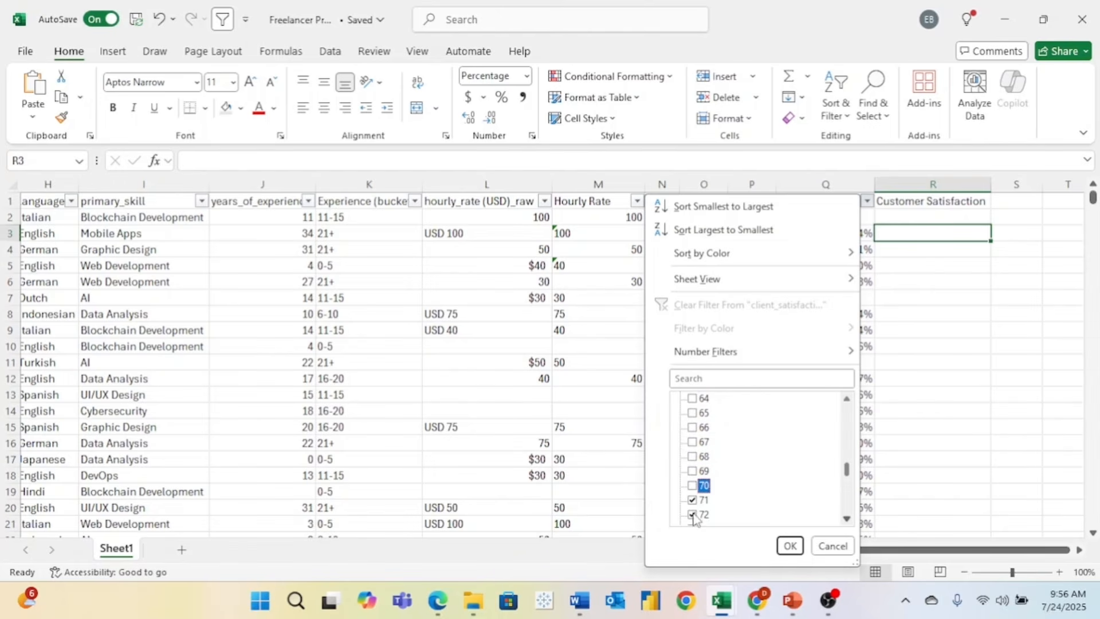
pyautogui.click(693, 499)
pyautogui.click(693, 514)
pyautogui.scroll(-10, 843, 504)
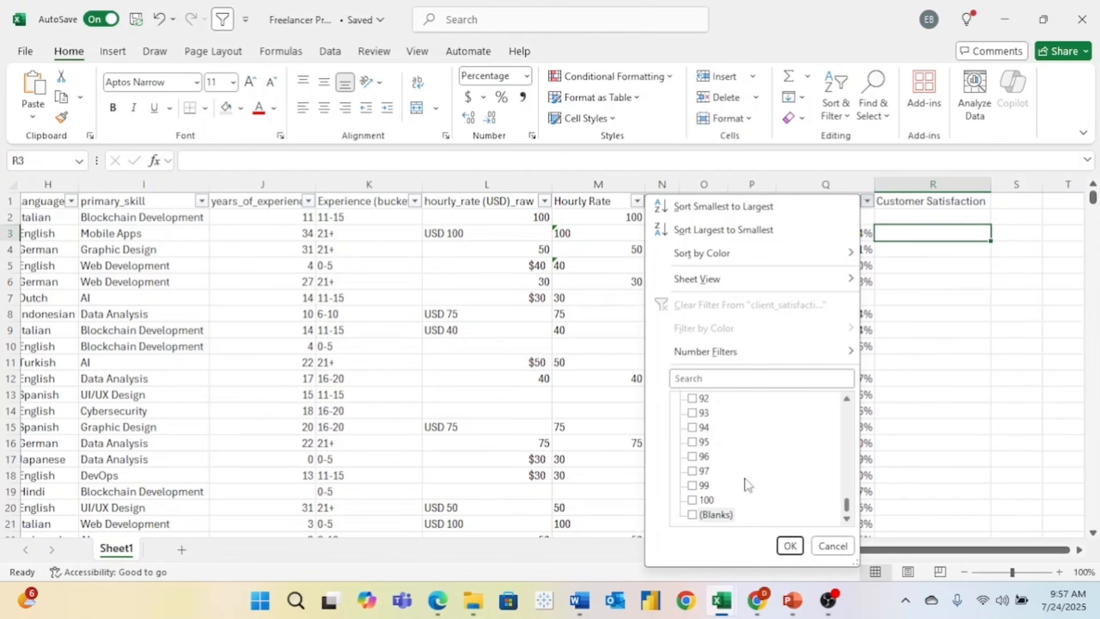
pyautogui.click(790, 545)
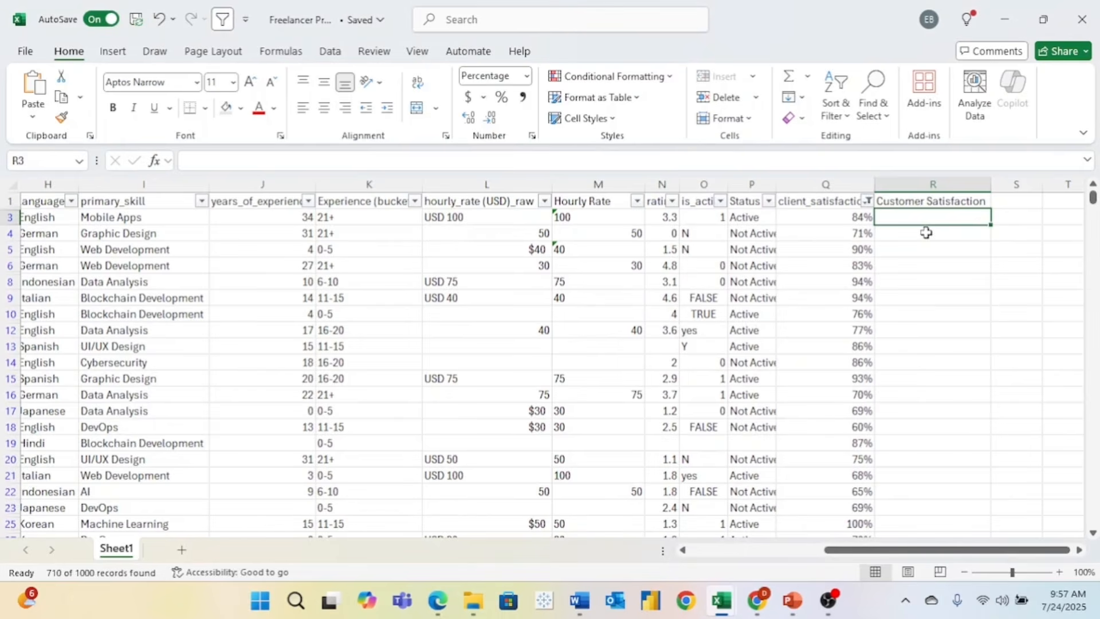
# - Enter the formula =Q3 in R3 for Customer Satisfaction
pyautogui.write('=')
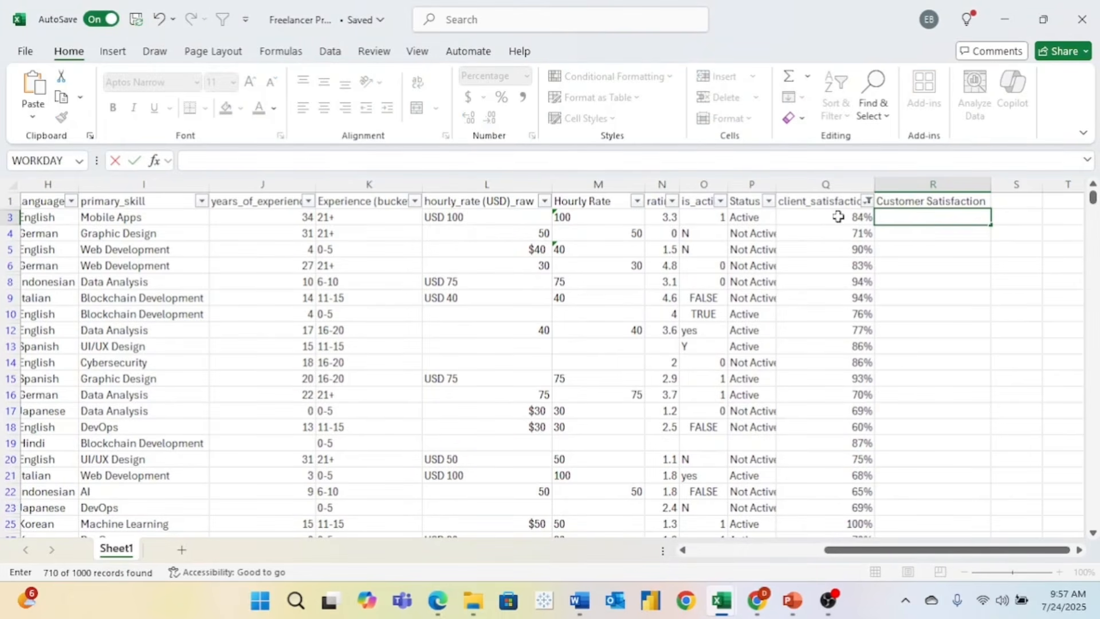
pyautogui.click(839, 217)
pyautogui.press('Return')
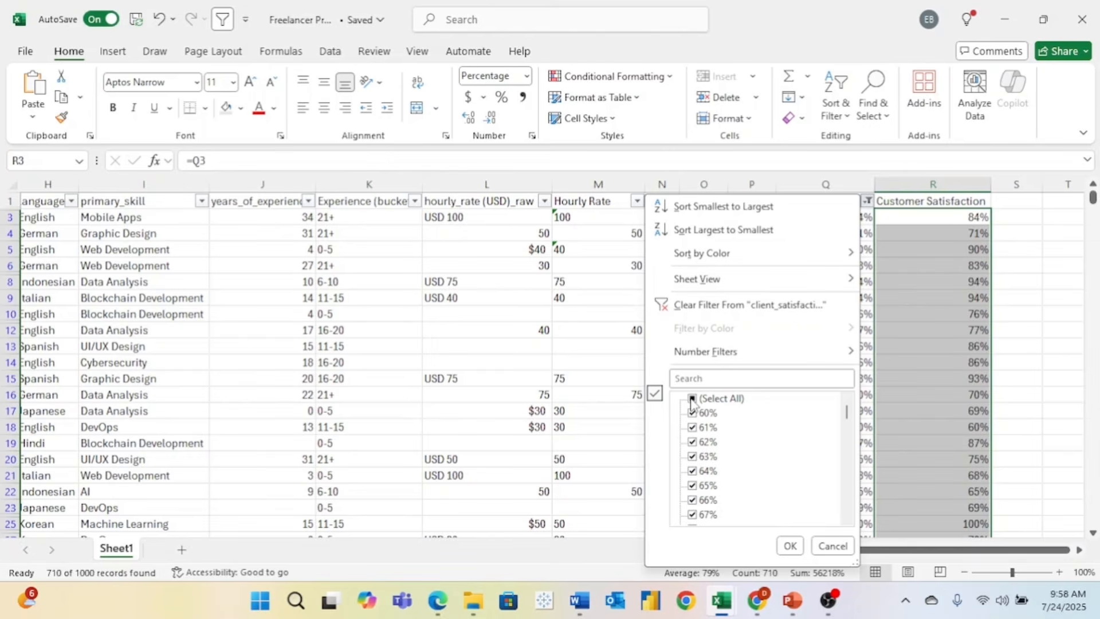
# - Refilter client_satisfaction_raw to only the plain numbers 60–64 and above, showing 114 rows
pyautogui.click(692, 398)
pyautogui.click(691, 399)
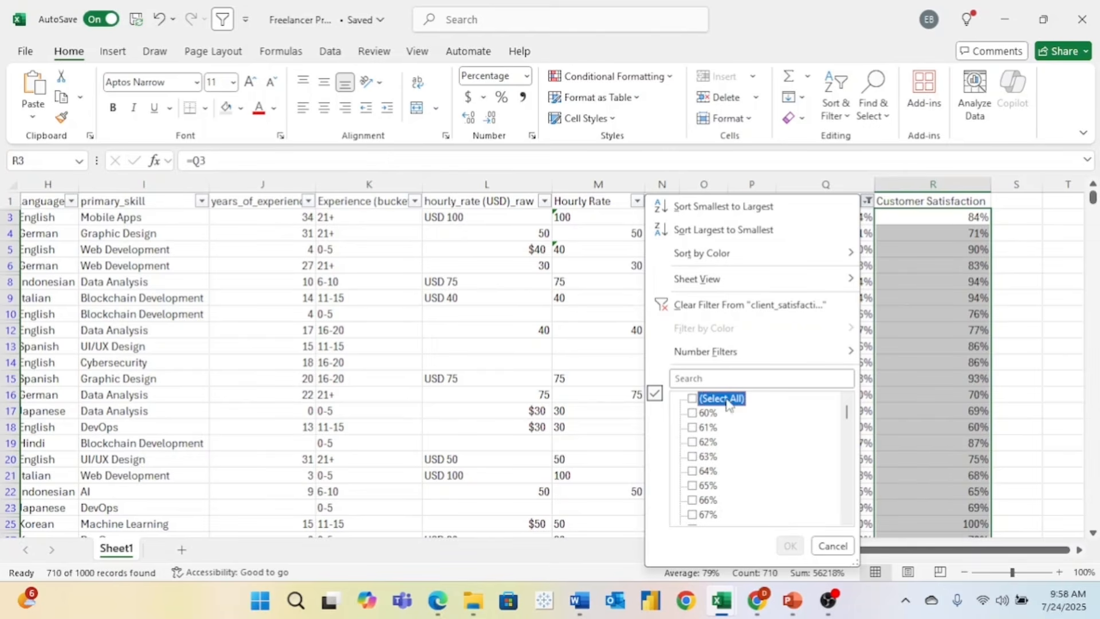
pyautogui.click(847, 455)
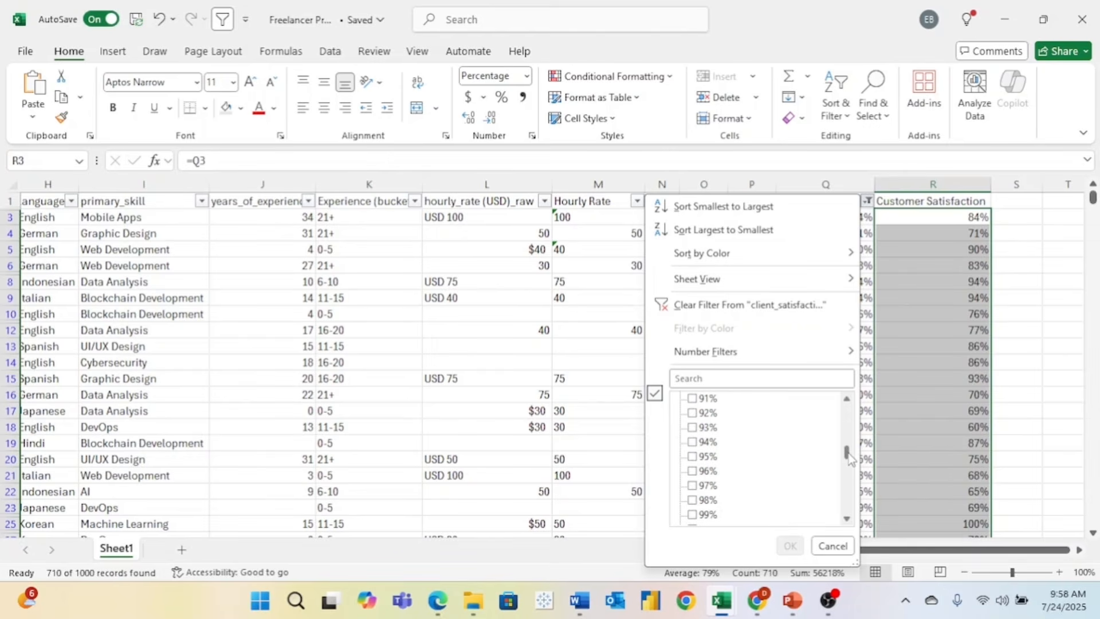
pyautogui.scroll(-3, 781, 431)
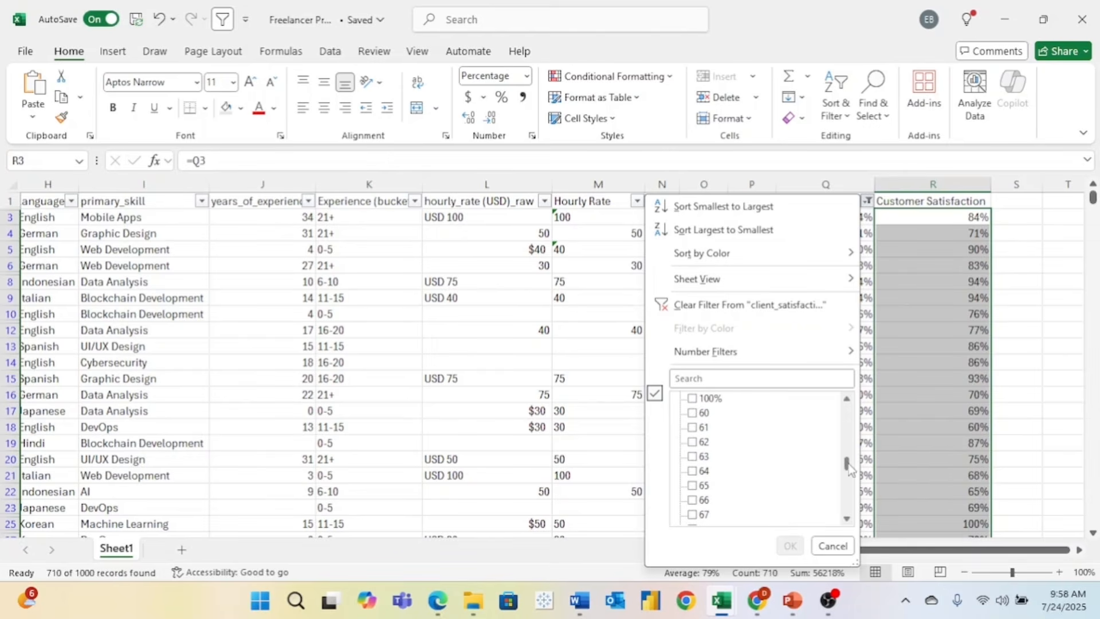
pyautogui.click(695, 413)
pyautogui.click(694, 428)
pyautogui.click(693, 443)
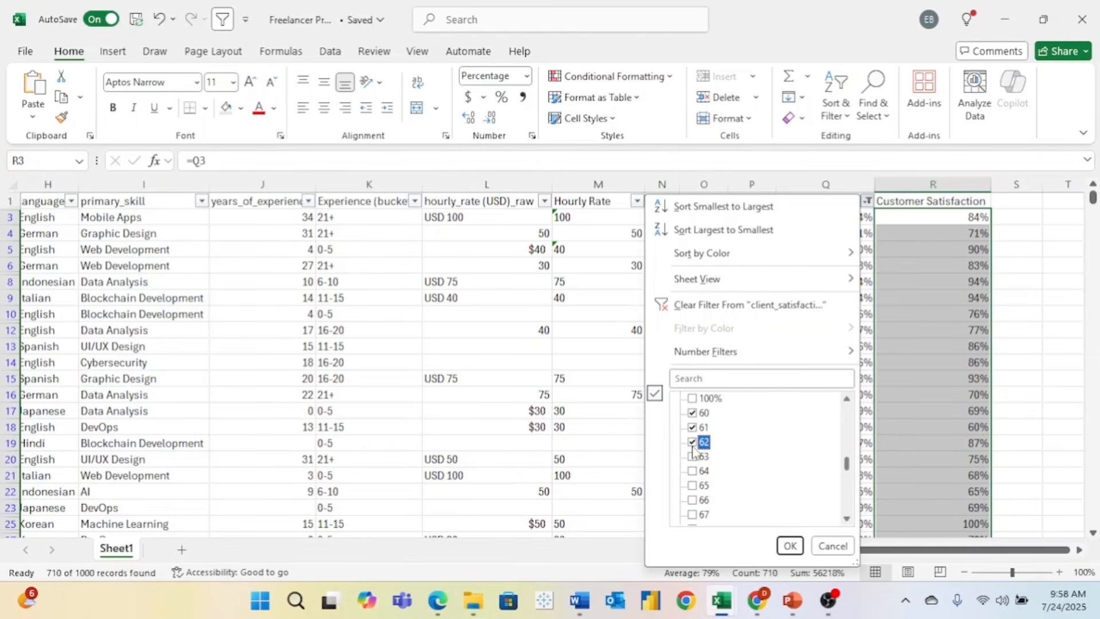
pyautogui.click(693, 457)
pyautogui.click(692, 471)
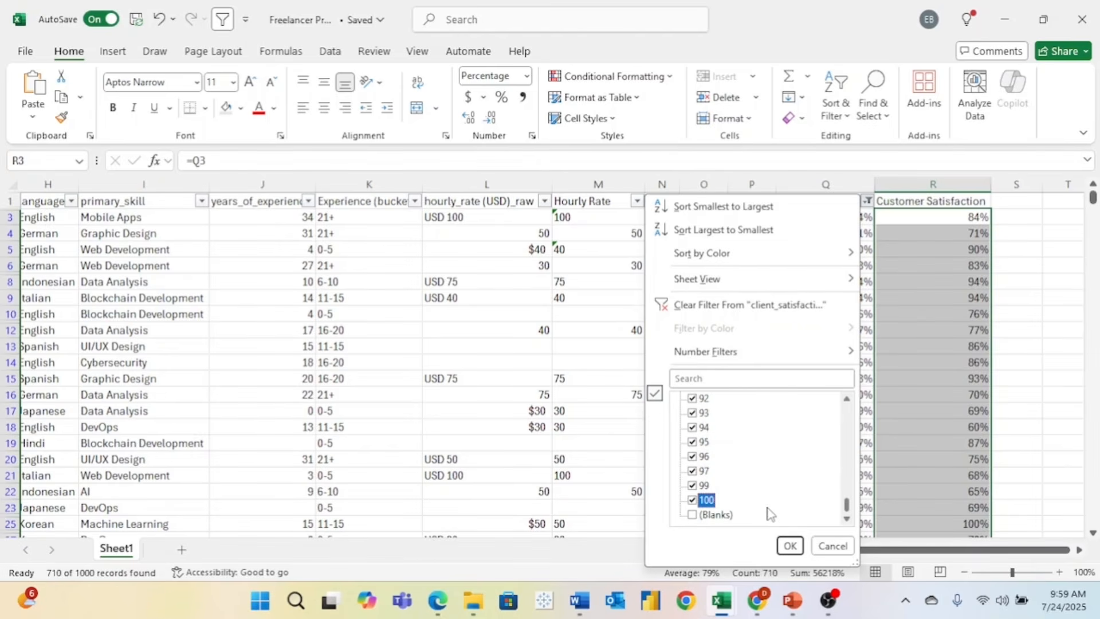
pyautogui.click(789, 545)
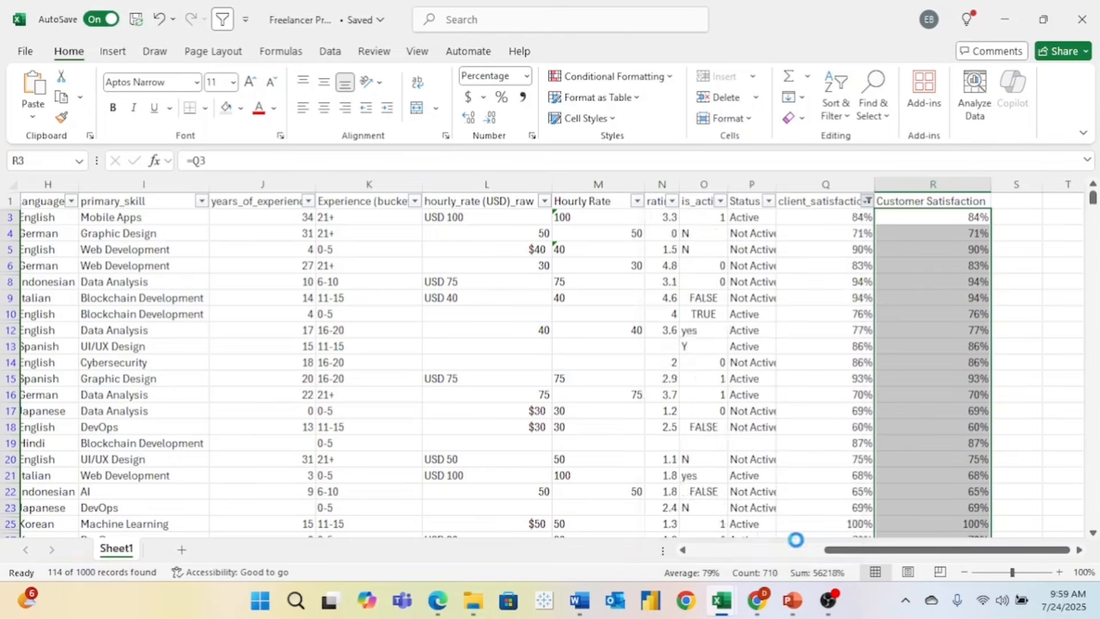
# - Enter =Q26 in R26, which displays 9200% for the raw value 92
pyautogui.click(908, 217)
pyautogui.write('=')
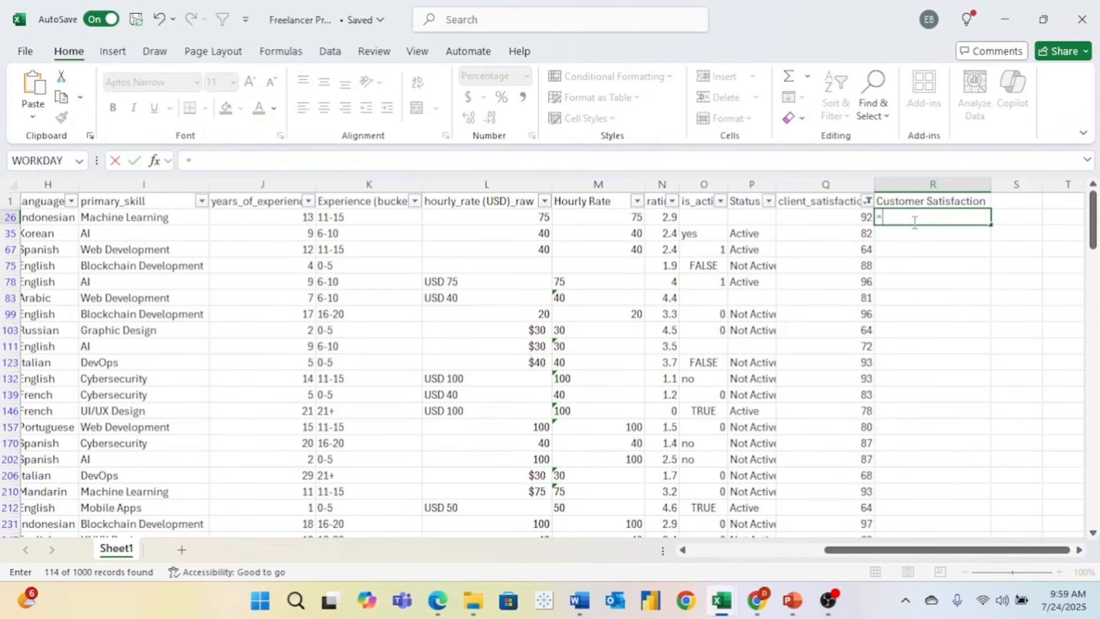
pyautogui.click(860, 216)
pyautogui.press('Return')
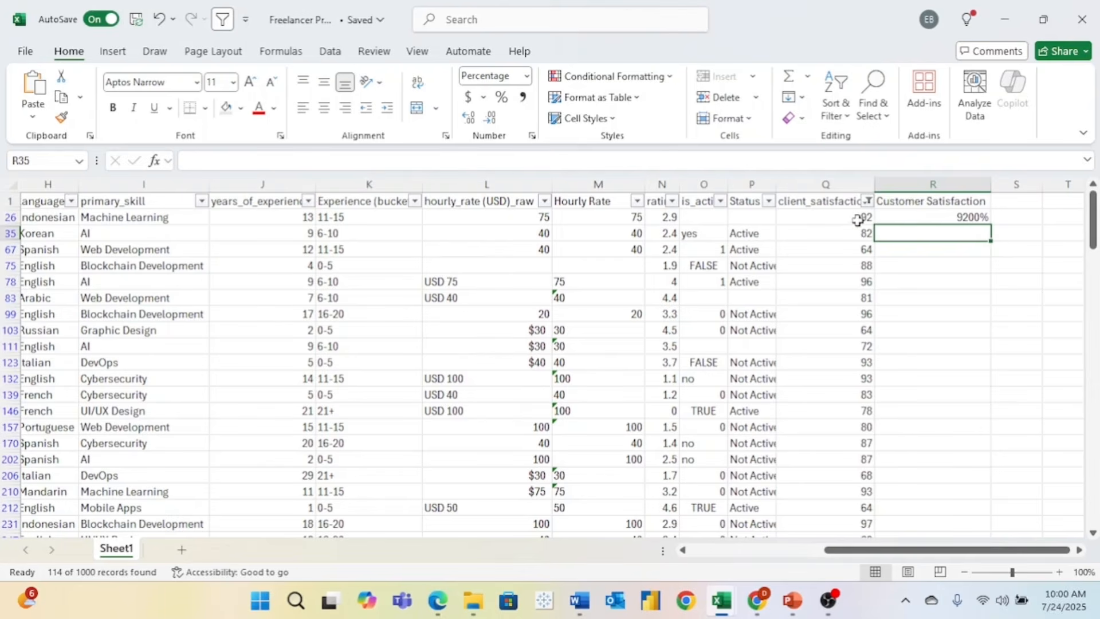
# - Replace R26 with the formula =Q26/100
pyautogui.click(952, 215)
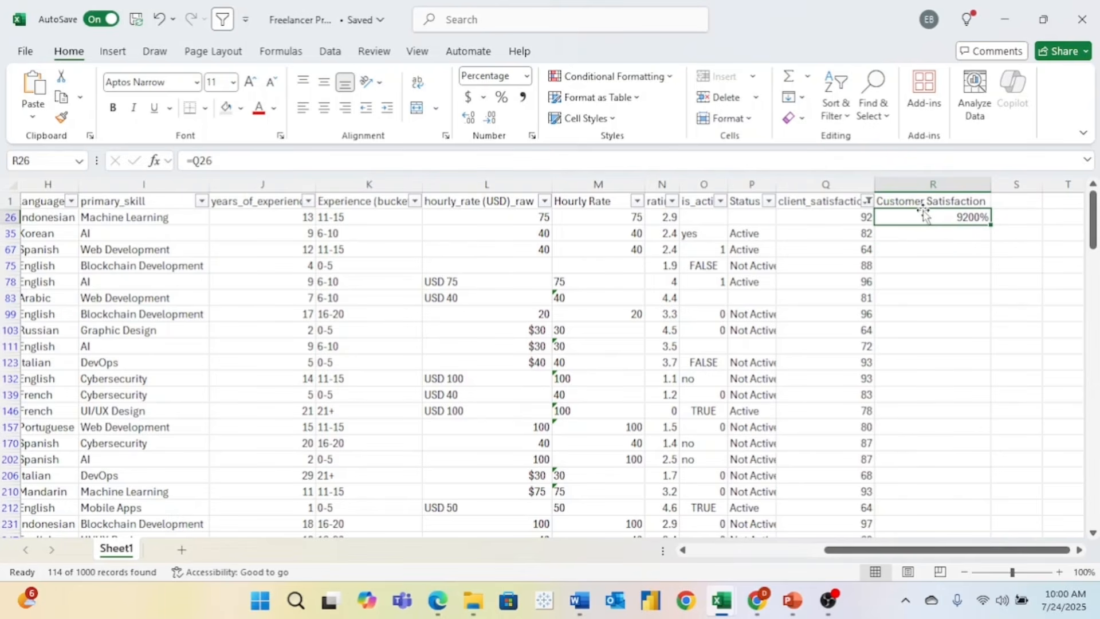
pyautogui.press('BackSpace')
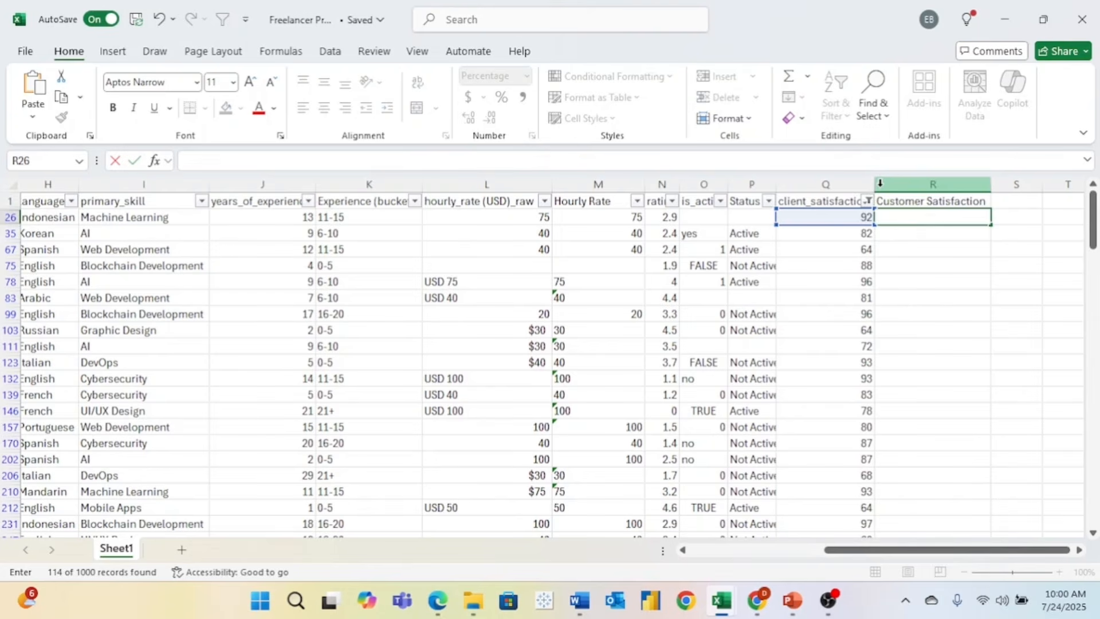
pyautogui.write('=')
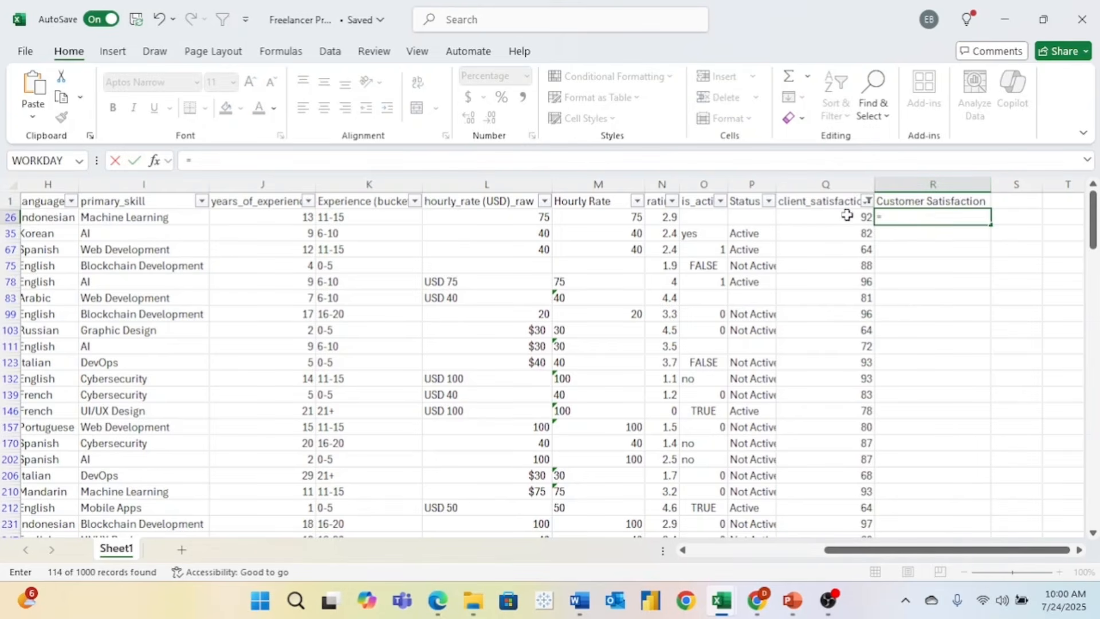
pyautogui.click(847, 215)
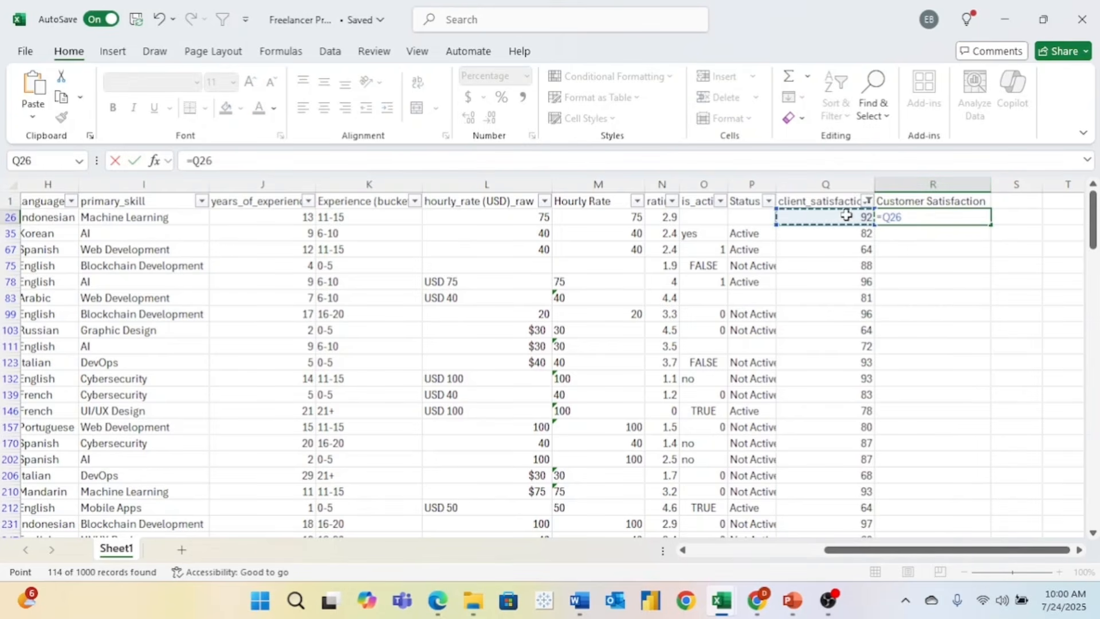
pyautogui.write('/100')
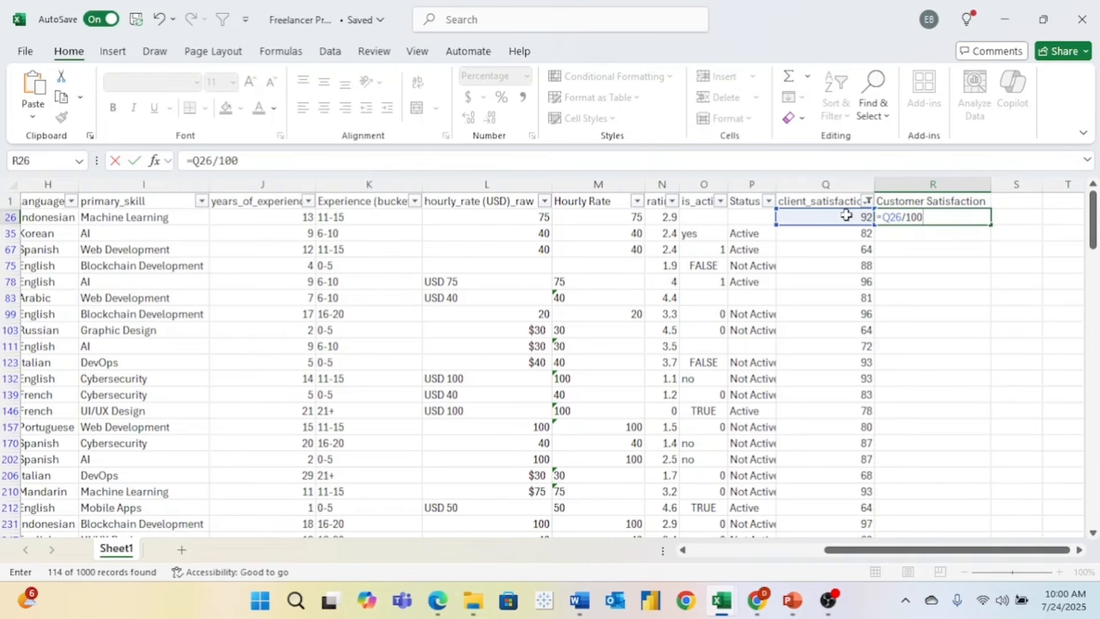
pyautogui.press('Return')
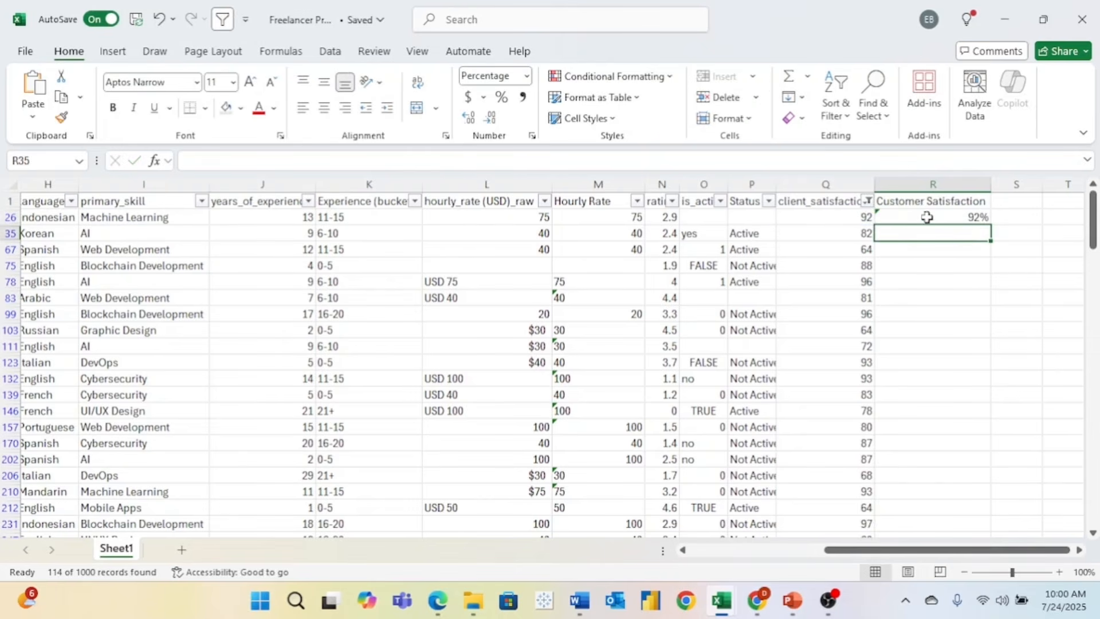
# - Fill the formula down the Customer Satisfaction column to row 1001 and dismiss the inconsistent-formula warning
pyautogui.click(885, 216)
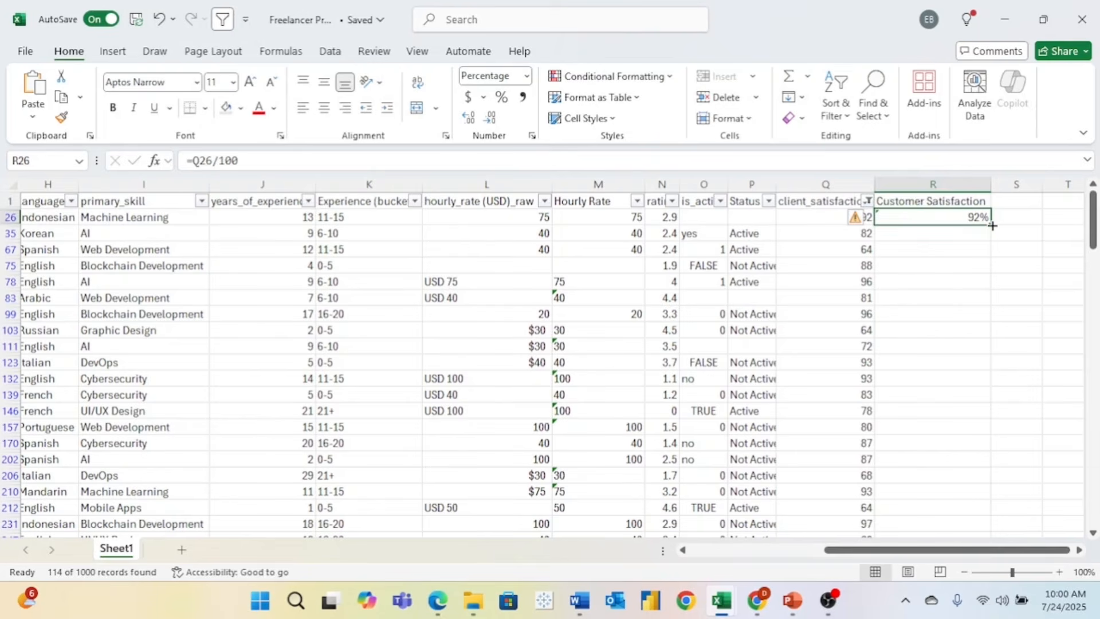
pyautogui.moveTo(992, 226); pyautogui.dragTo(968, 493)
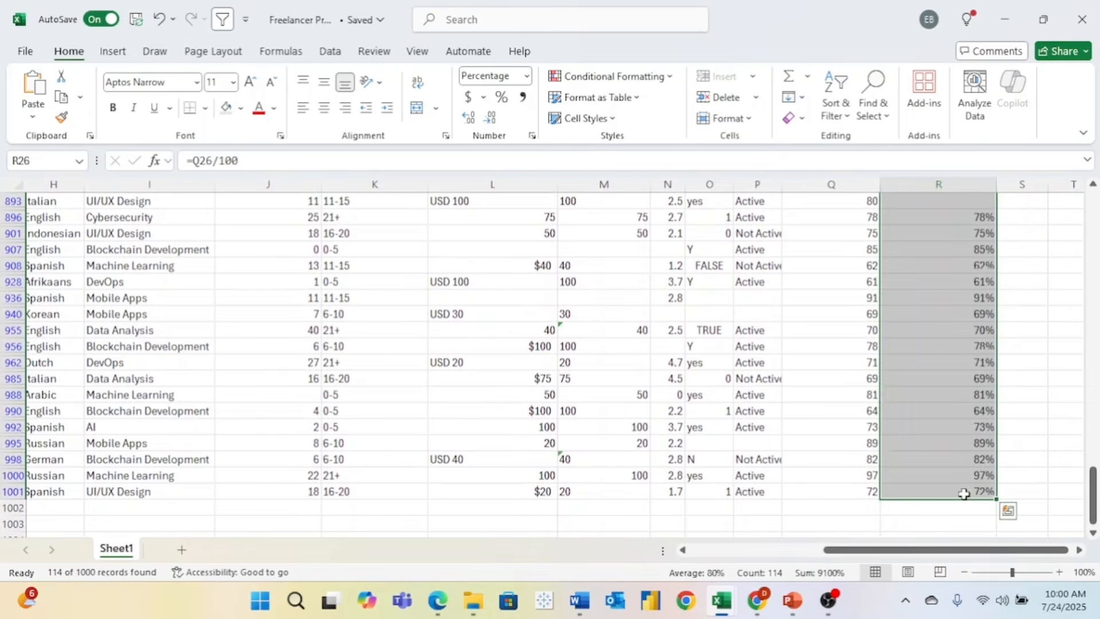
pyautogui.scroll(10, 980, 361)
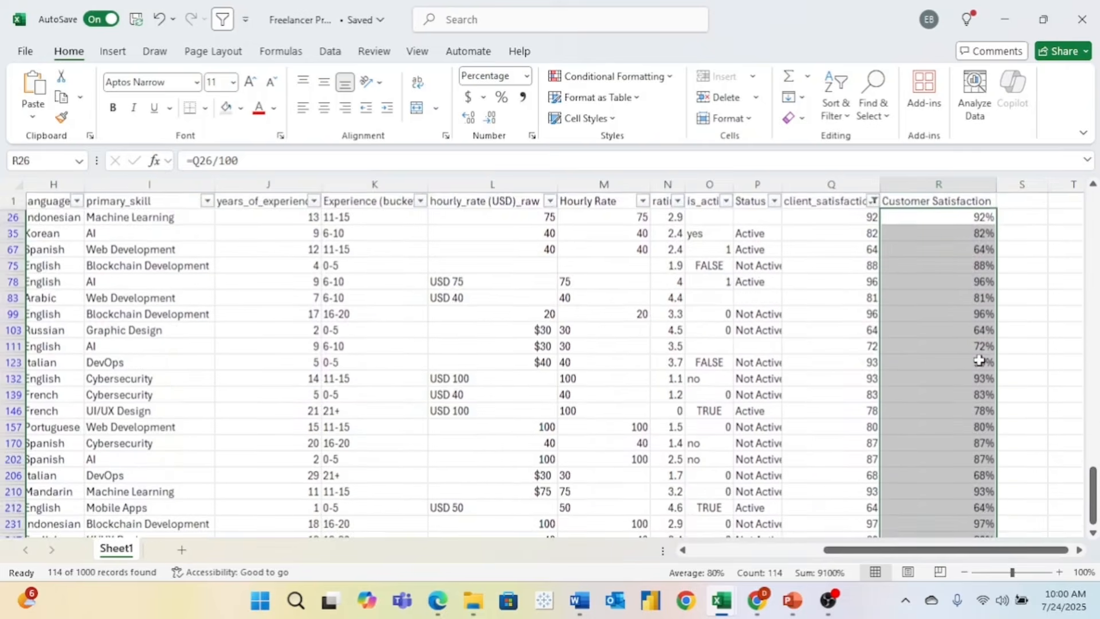
pyautogui.click(869, 243)
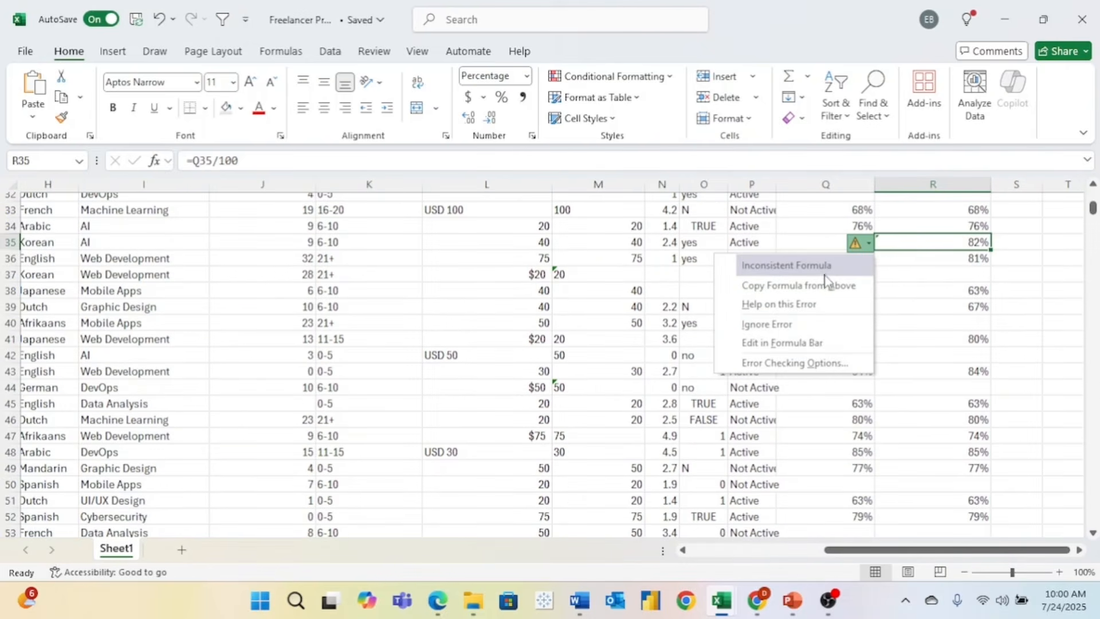
pyautogui.click(924, 243)
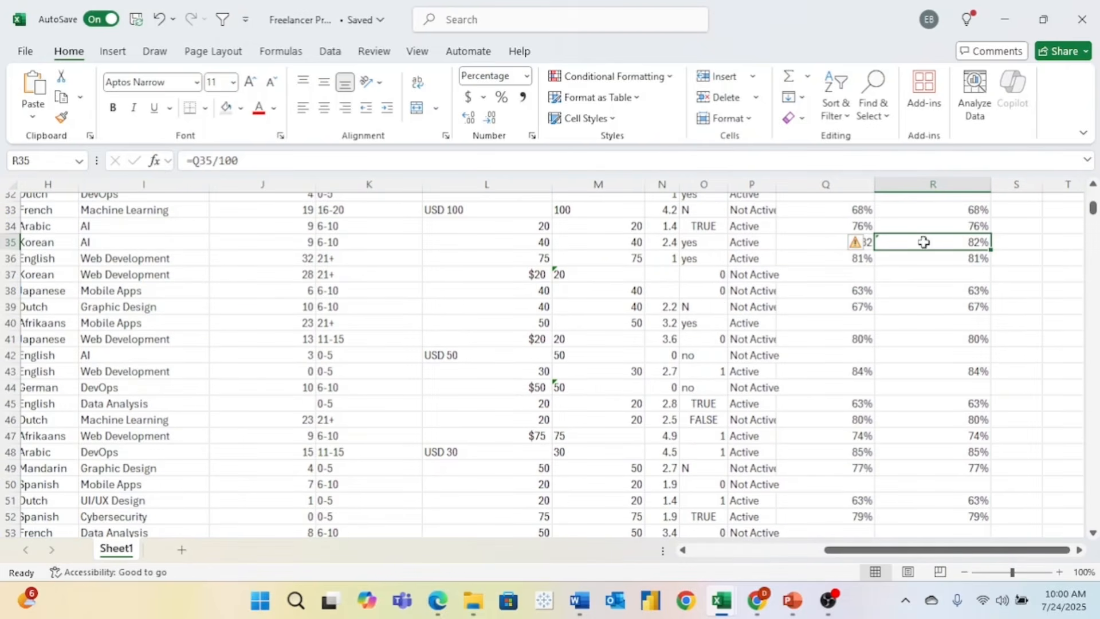
pyautogui.scroll(10, 934, 246)
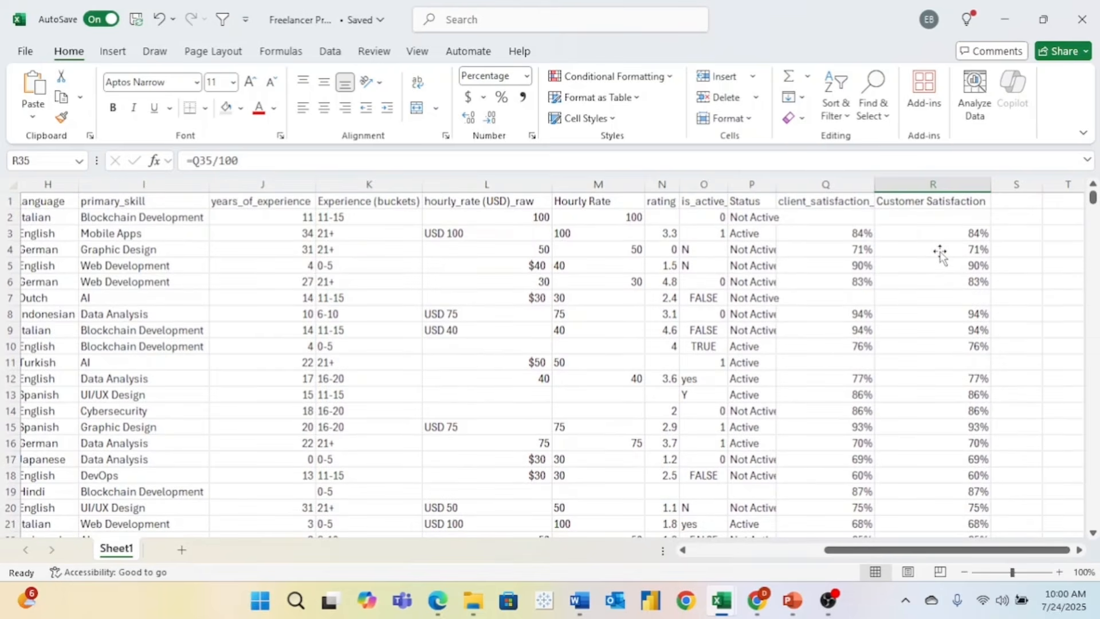
# - Rename the A1 header to 'Freelancer ID'
pyautogui.hscroll(-5, 941, 254)
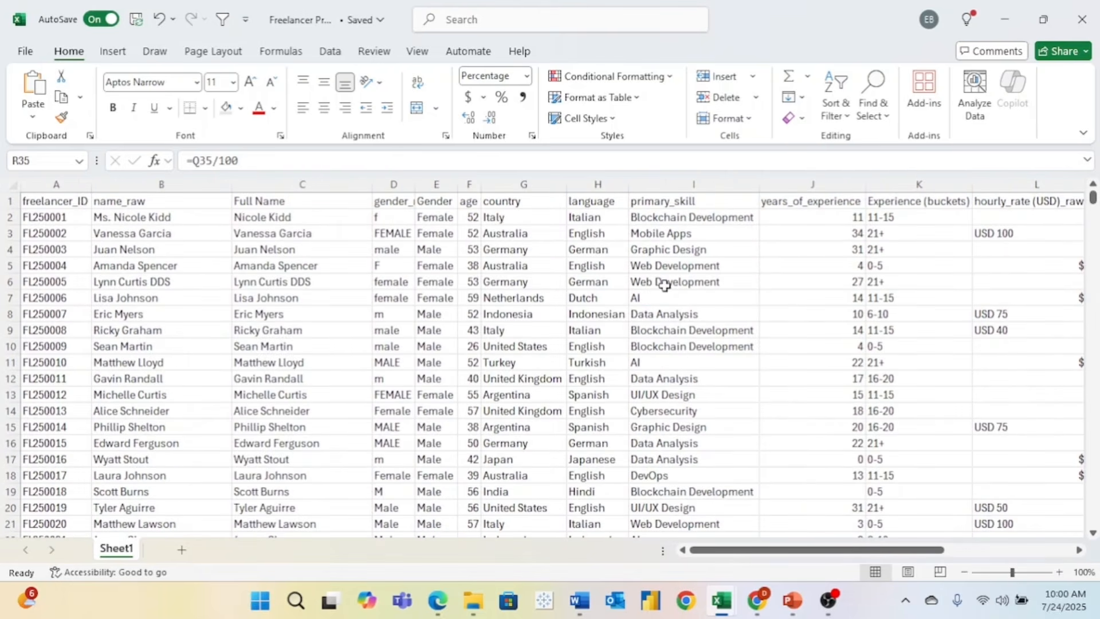
pyautogui.click(72, 204)
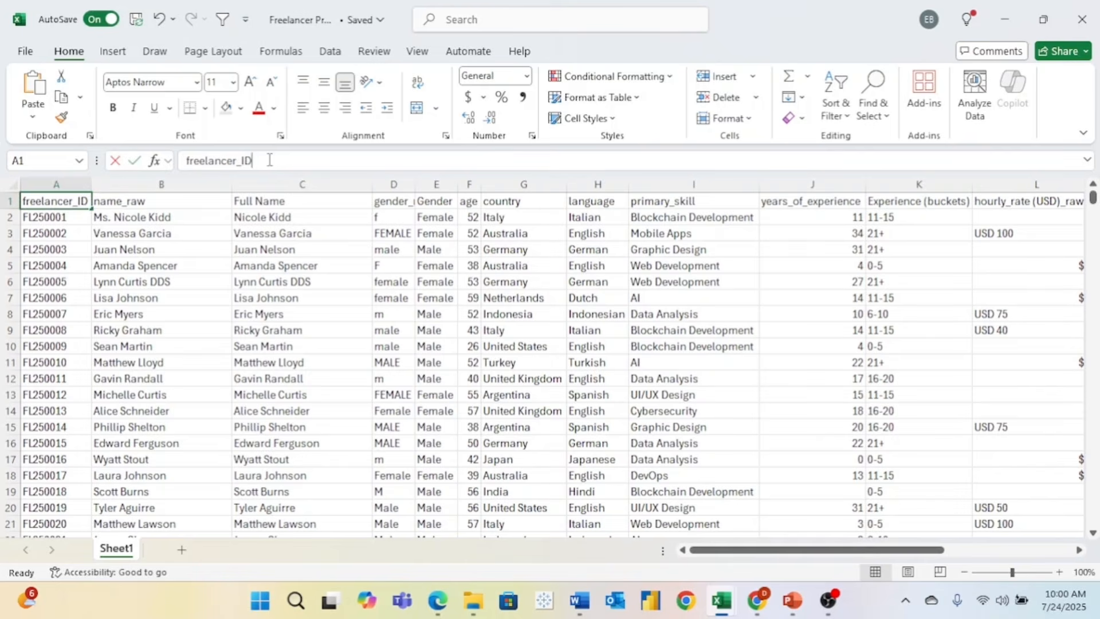
pyautogui.moveTo(269, 160); pyautogui.dragTo(151, 160)
pyautogui.write('F')
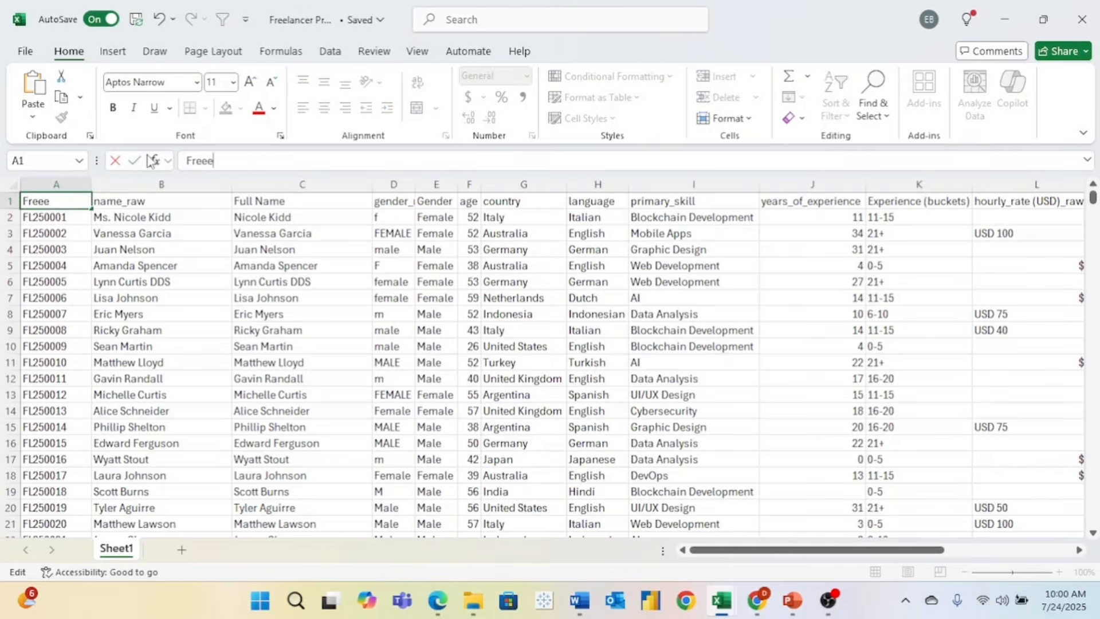
pyautogui.write('reelancer ID')
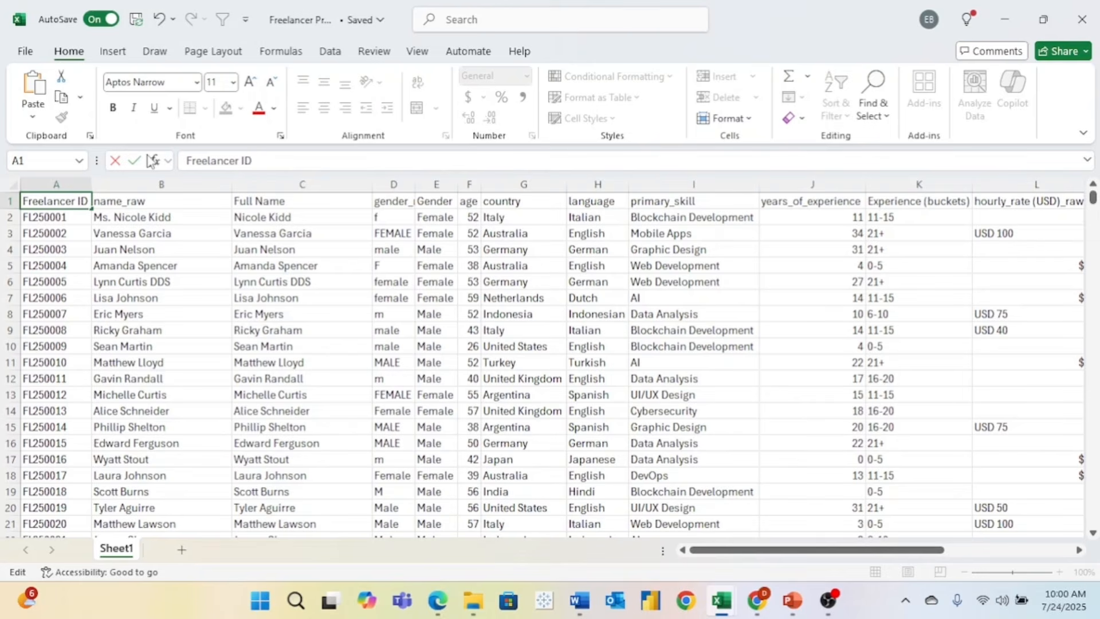
pyautogui.click(238, 268)
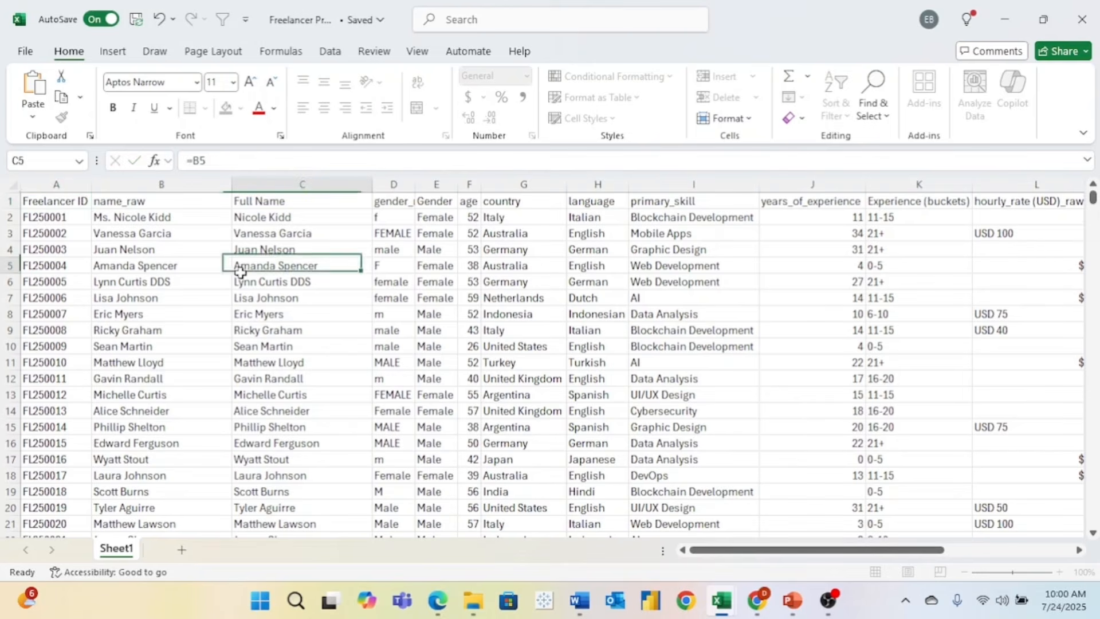
# - Hide the name_raw and gender_raw columns
pyautogui.rightClick(175, 184)
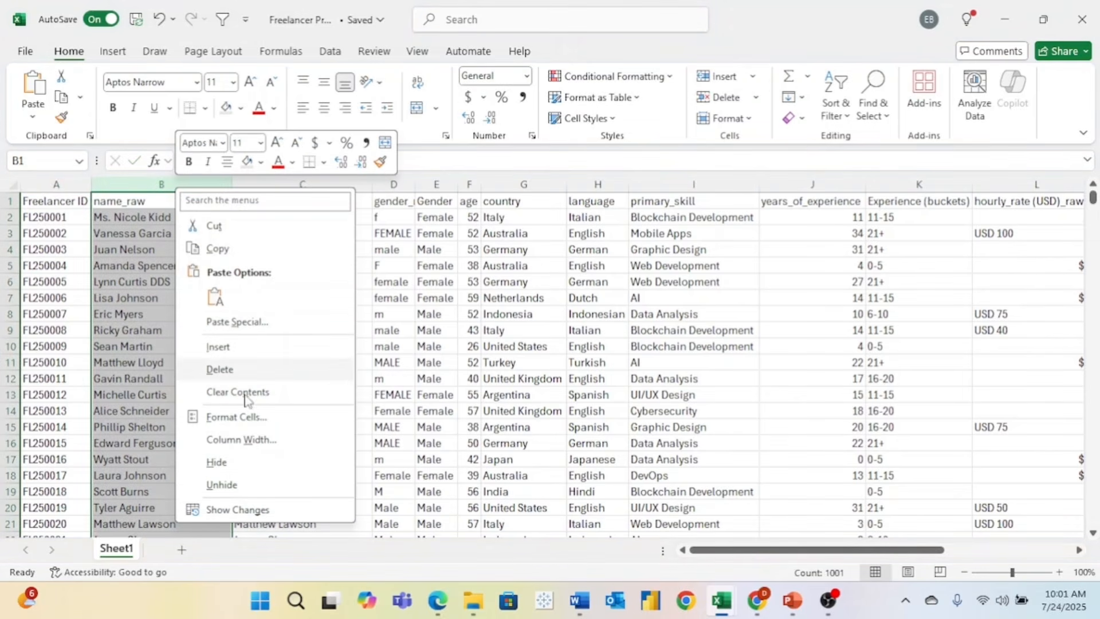
pyautogui.click(233, 462)
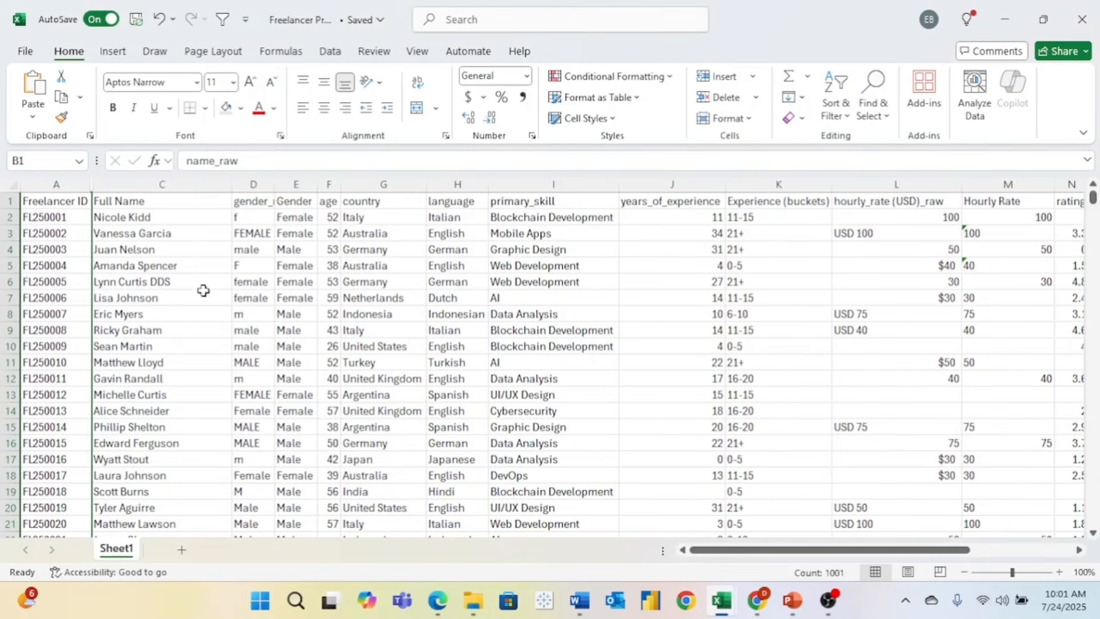
pyautogui.rightClick(267, 186)
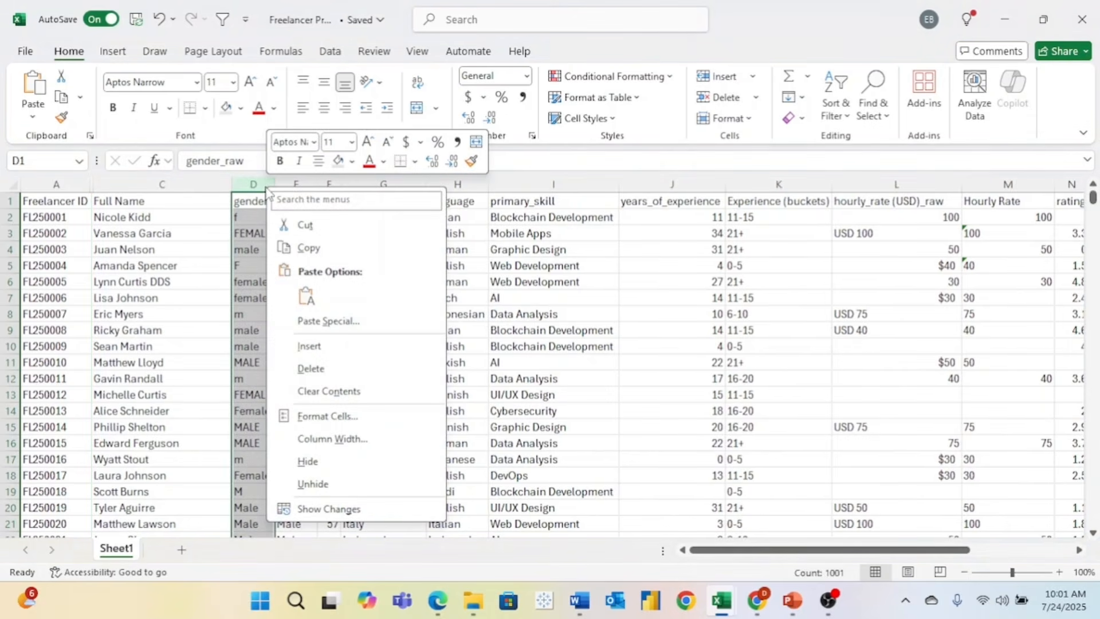
pyautogui.click(335, 462)
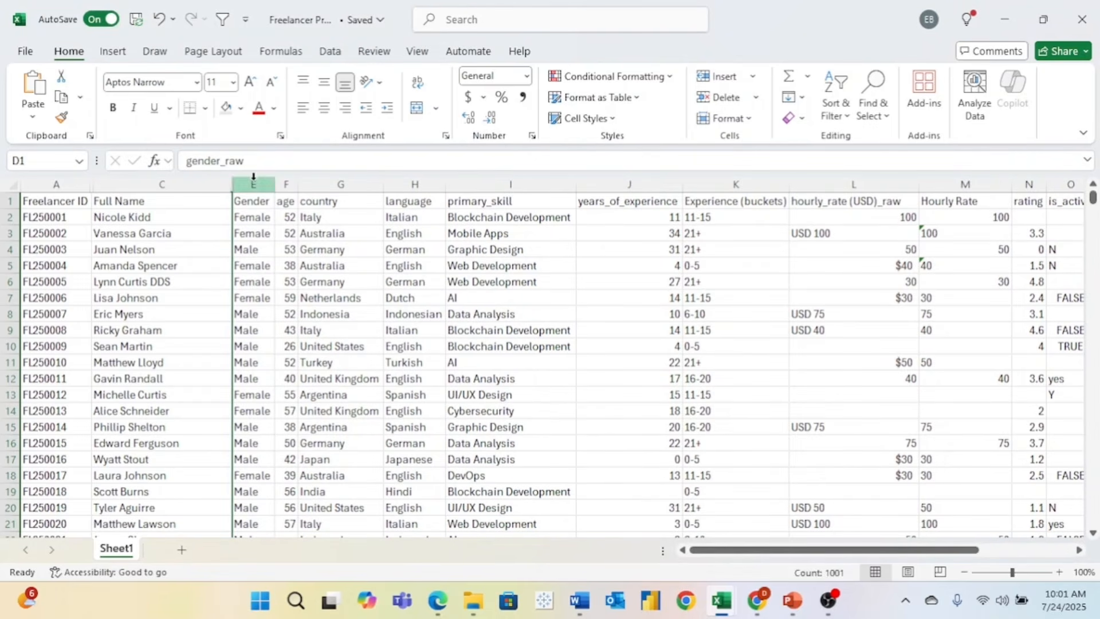
# - Retitle the age and country headers as 'Age' and 'Country'
pyautogui.click(286, 199)
pyautogui.click(226, 165)
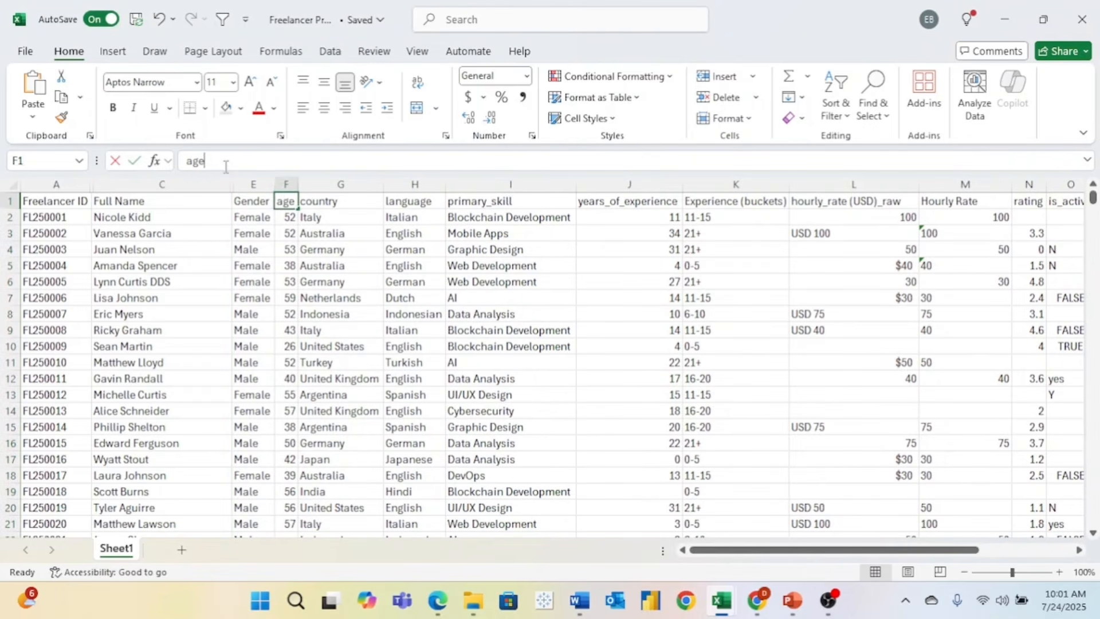
pyautogui.write('A')
pyautogui.press('BackSpace')
pyautogui.press('BackSpace')
pyautogui.press('BackSpace')
pyautogui.press('BackSpace')
pyautogui.write('Ag')
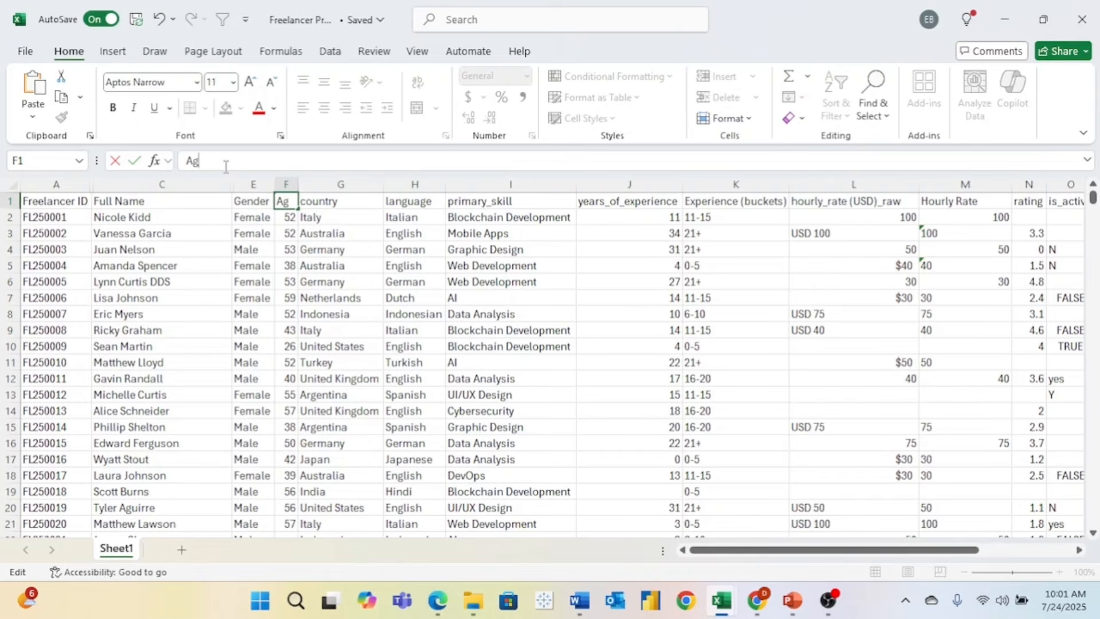
pyautogui.click(336, 202)
pyautogui.write('Cout')
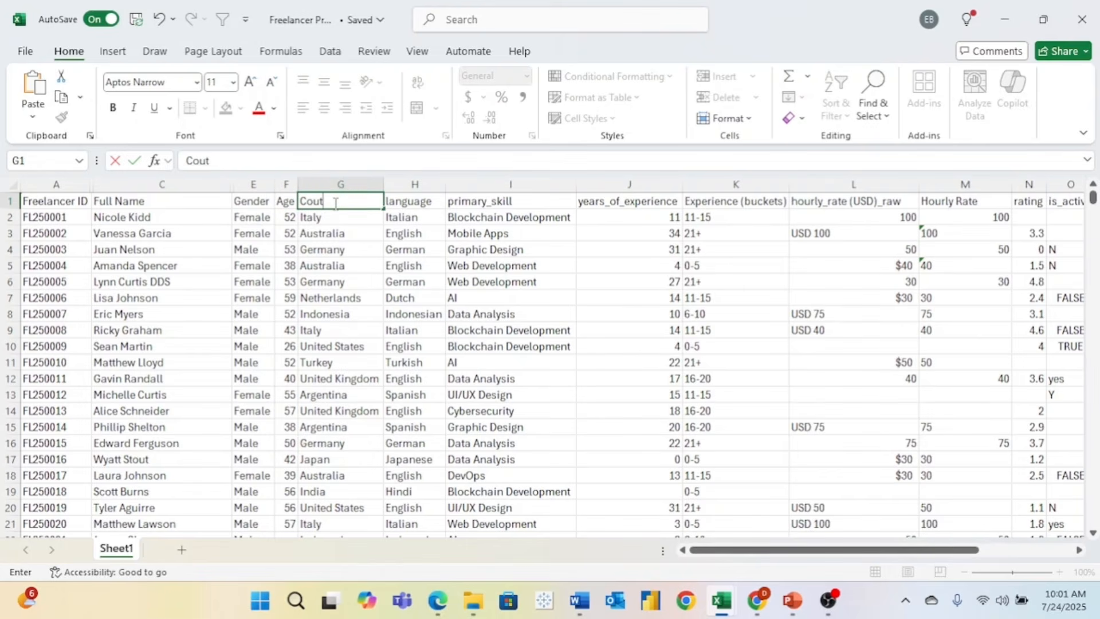
pyautogui.press('Num_Lock')
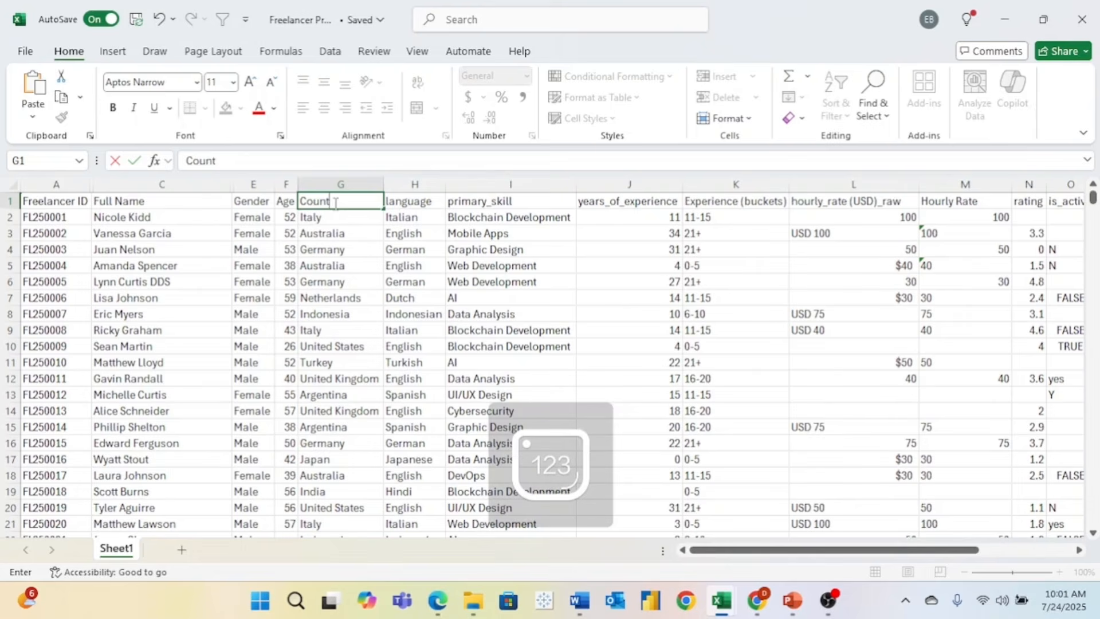
pyautogui.write('try')
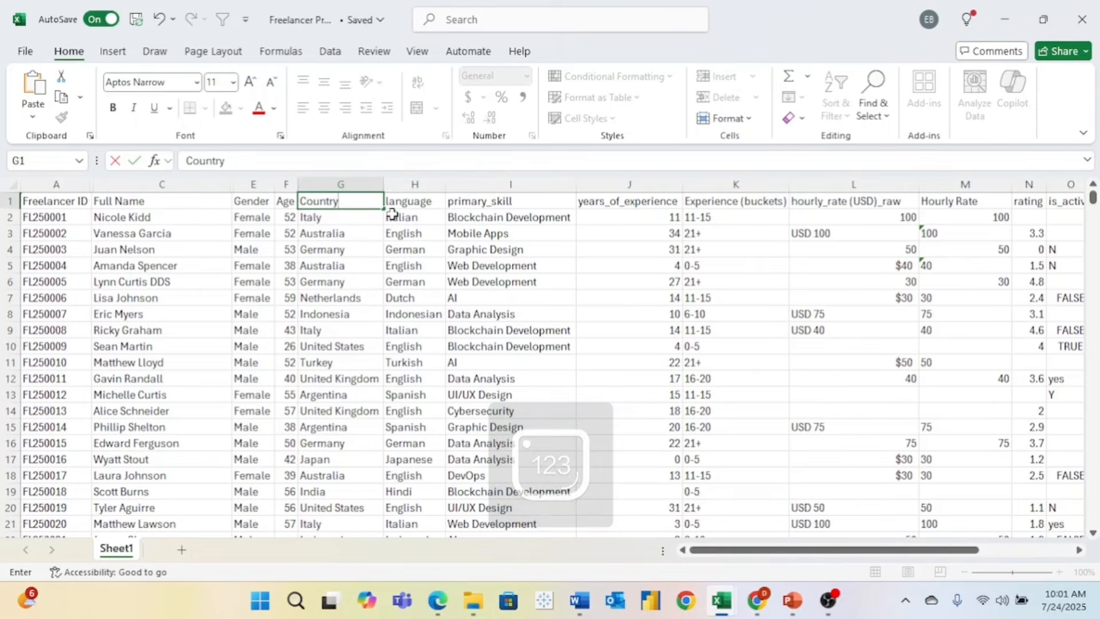
pyautogui.click(422, 200)
# - Retitle the language, primary skill and experience headers as 'Language', 'Primary Skill' and 'Years of Experience'
pyautogui.moveTo(270, 162); pyautogui.dragTo(168, 166)
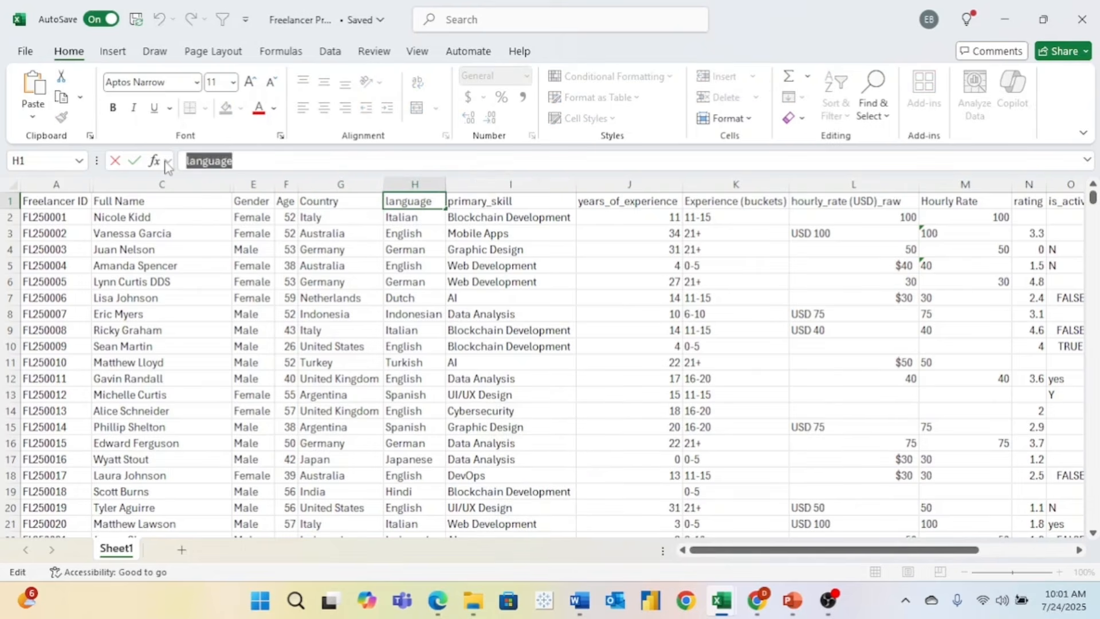
pyautogui.write('Languag')
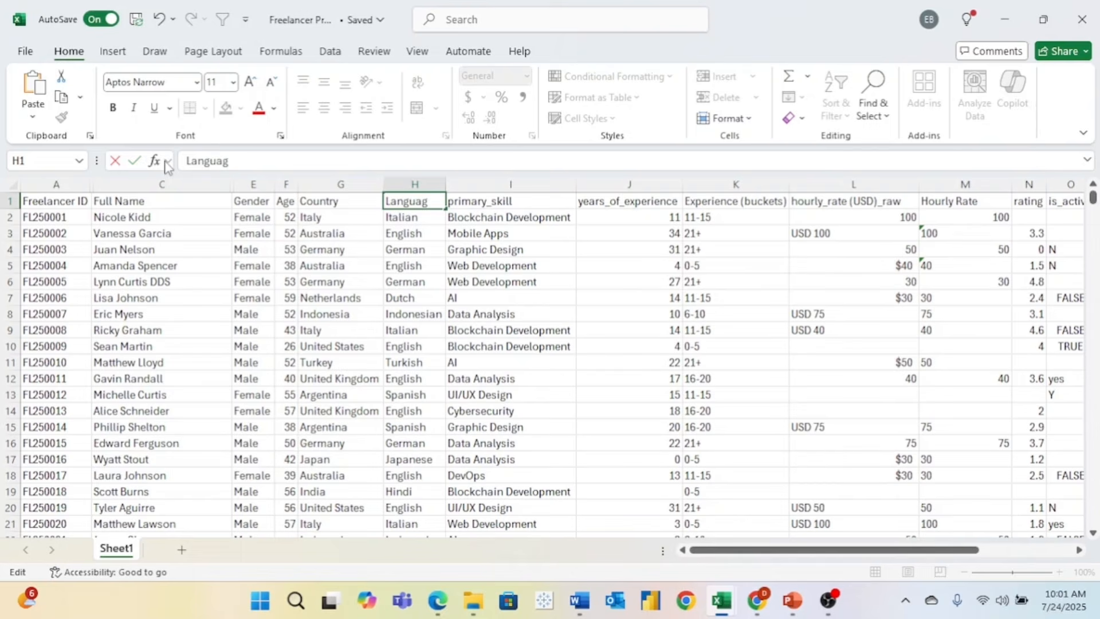
pyautogui.click(478, 199)
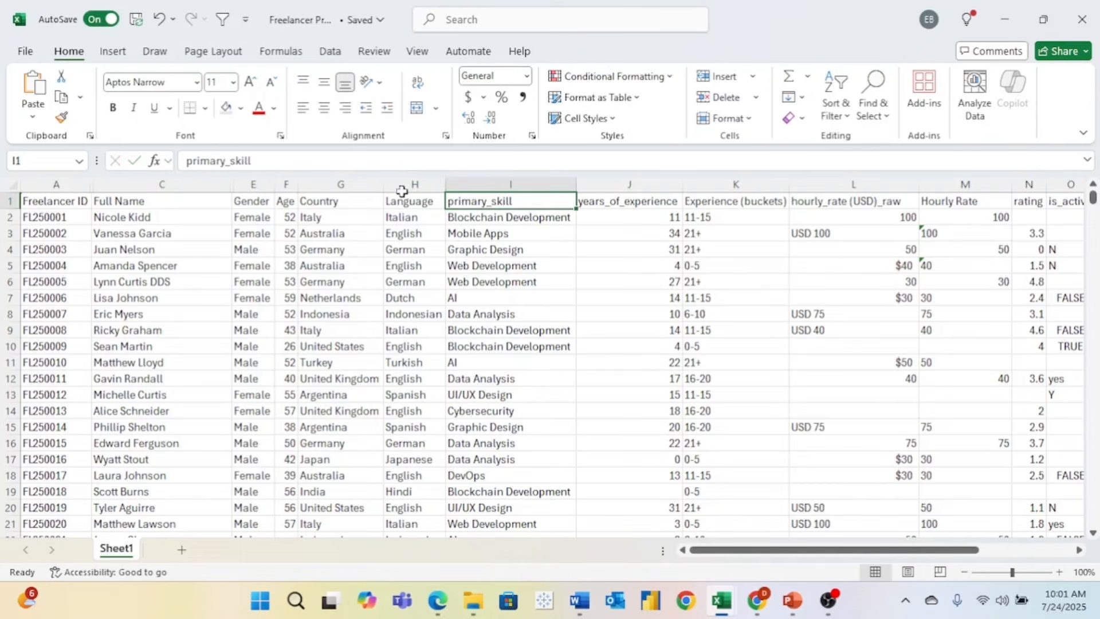
pyautogui.doubleClick(331, 166)
pyautogui.press('BackSpace')
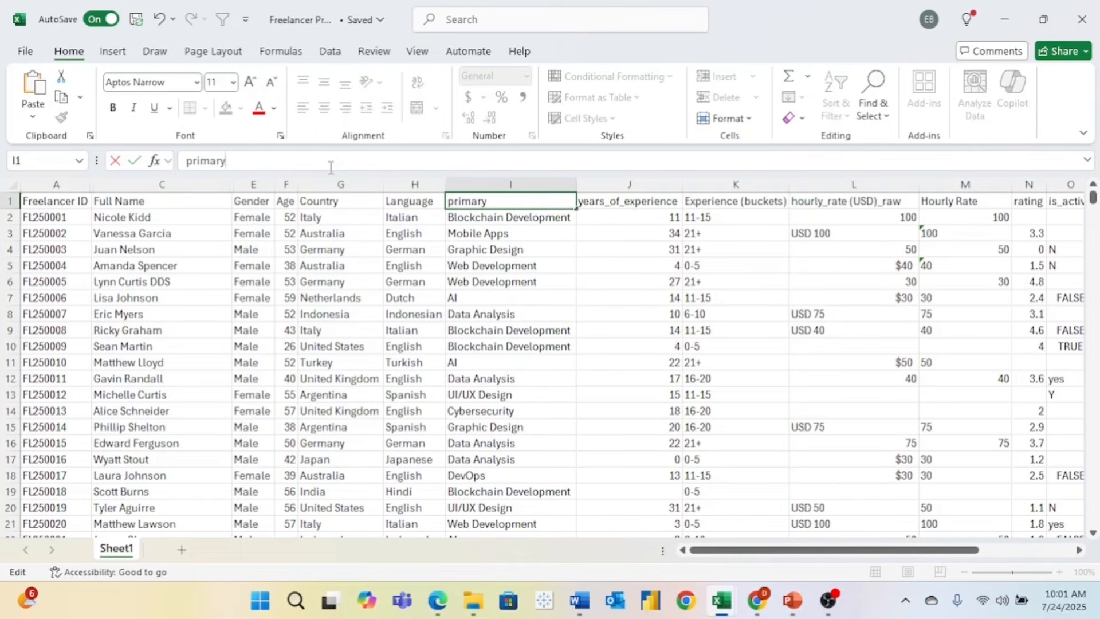
pyautogui.press('BackSpace')
pyautogui.press('BackSpace')
pyautogui.press('BackSpace')
pyautogui.press('BackSpace')
pyautogui.press('BackSpace')
pyautogui.press('BackSpace')
pyautogui.write('Prim')
pyautogui.click(648, 203)
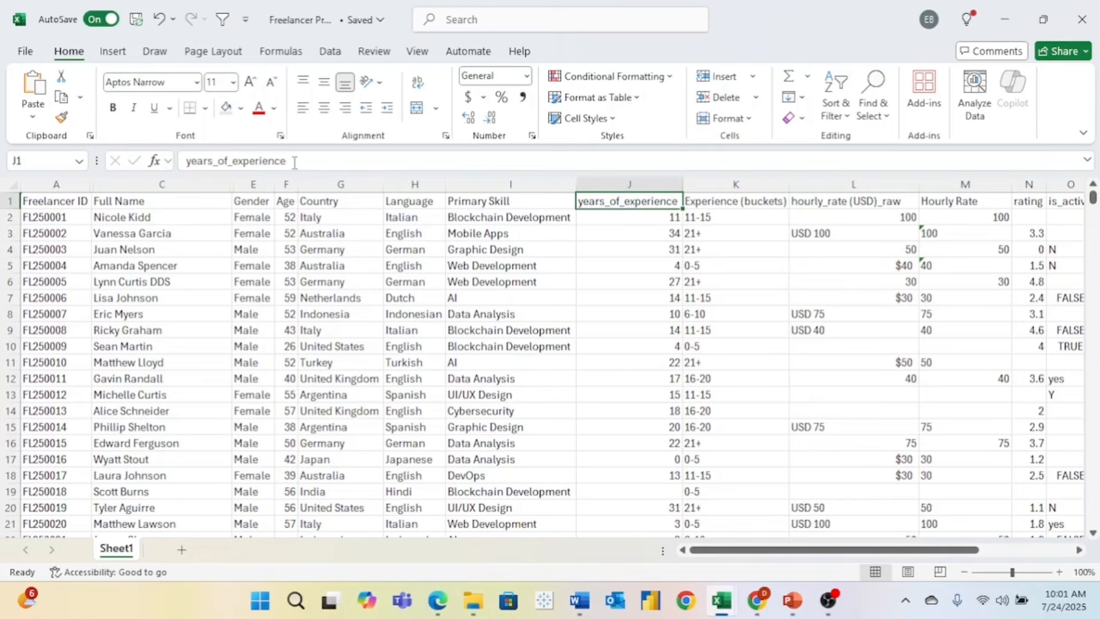
pyautogui.moveTo(294, 162); pyautogui.dragTo(113, 167)
pyautogui.write('Years')
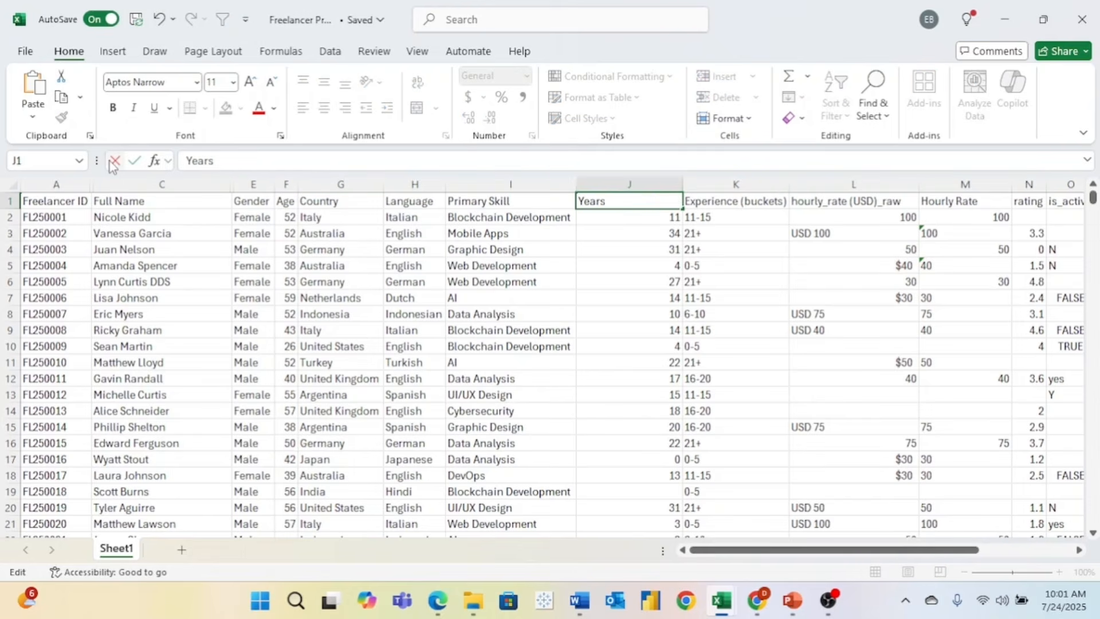
pyautogui.write(' of Experience')
pyautogui.click(565, 266)
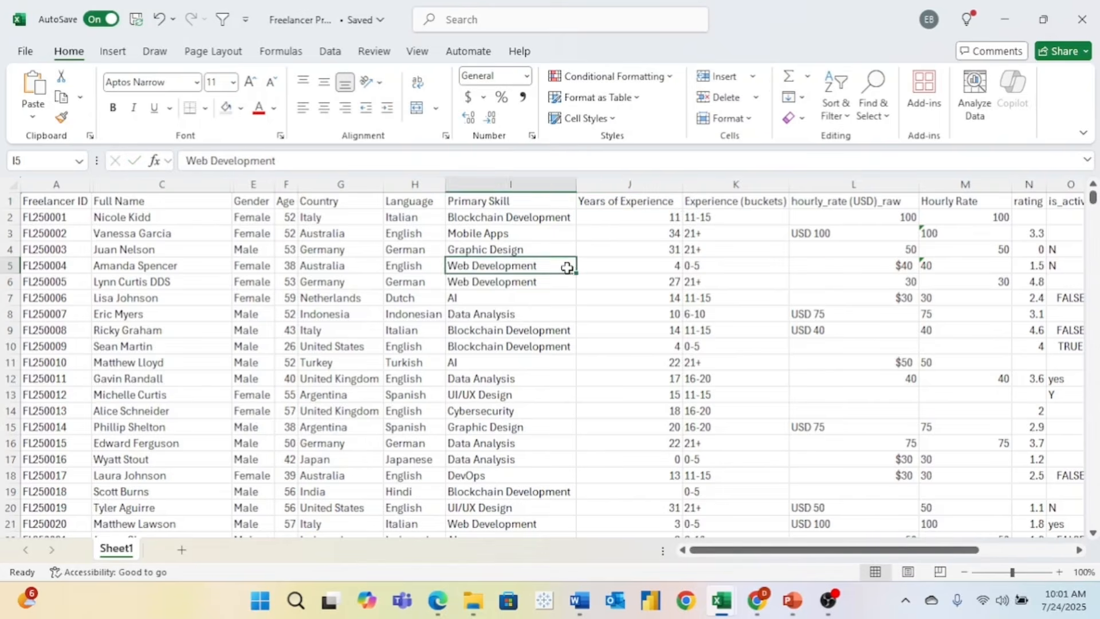
# - Hide the raw hourly rate column and rename N1 to 'Rating'
pyautogui.hscroll(3, 565, 266)
pyautogui.rightClick(493, 184)
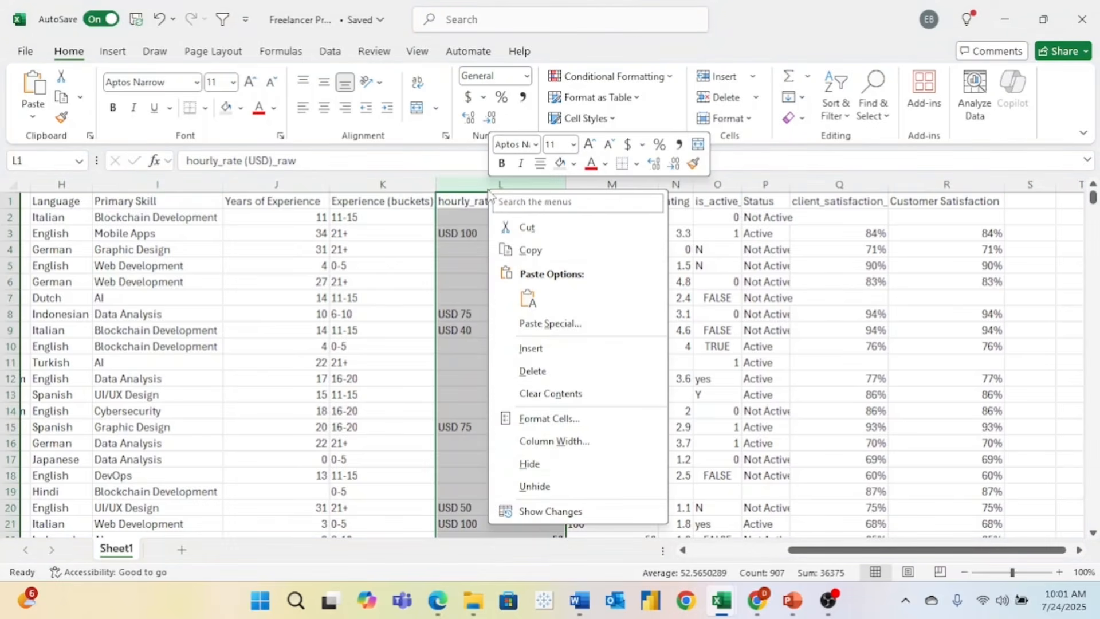
pyautogui.click(530, 463)
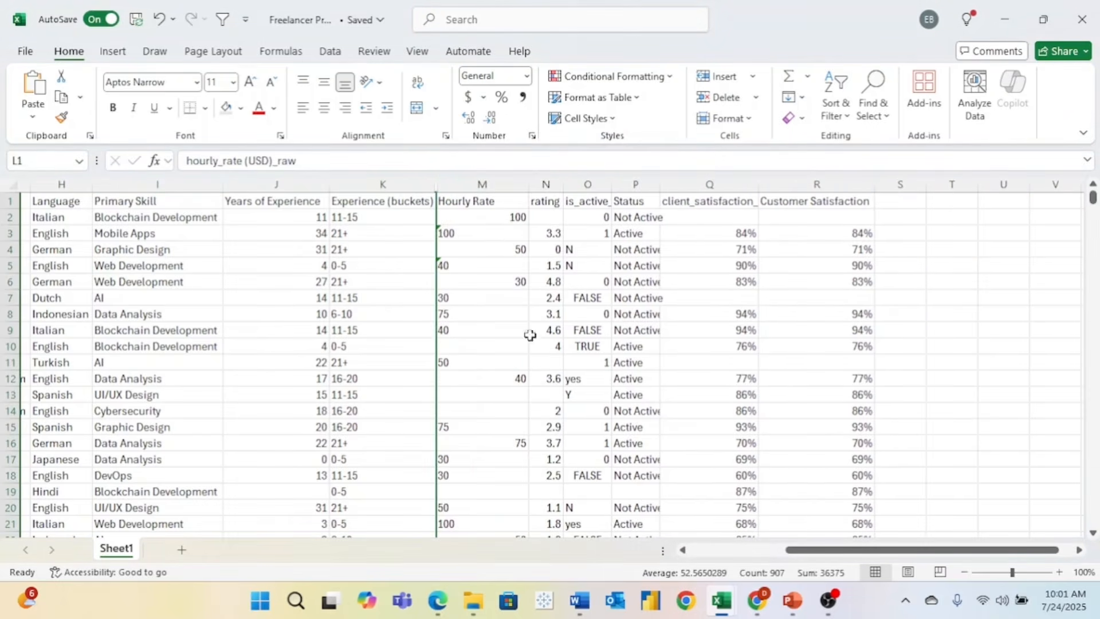
pyautogui.click(545, 200)
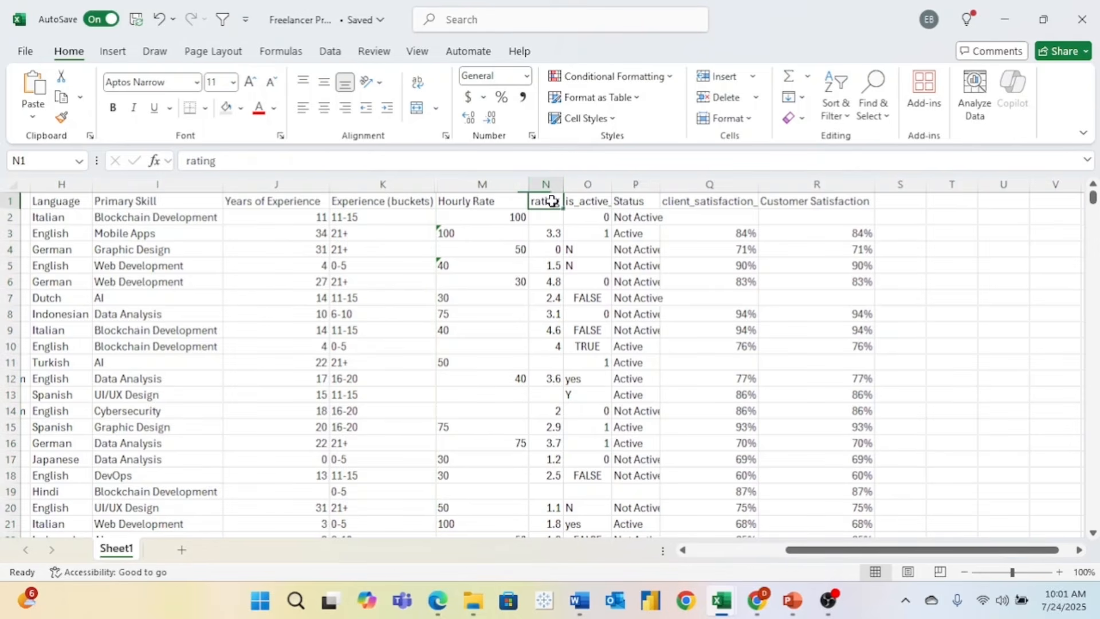
pyautogui.doubleClick(201, 160)
pyautogui.write('Ratin')
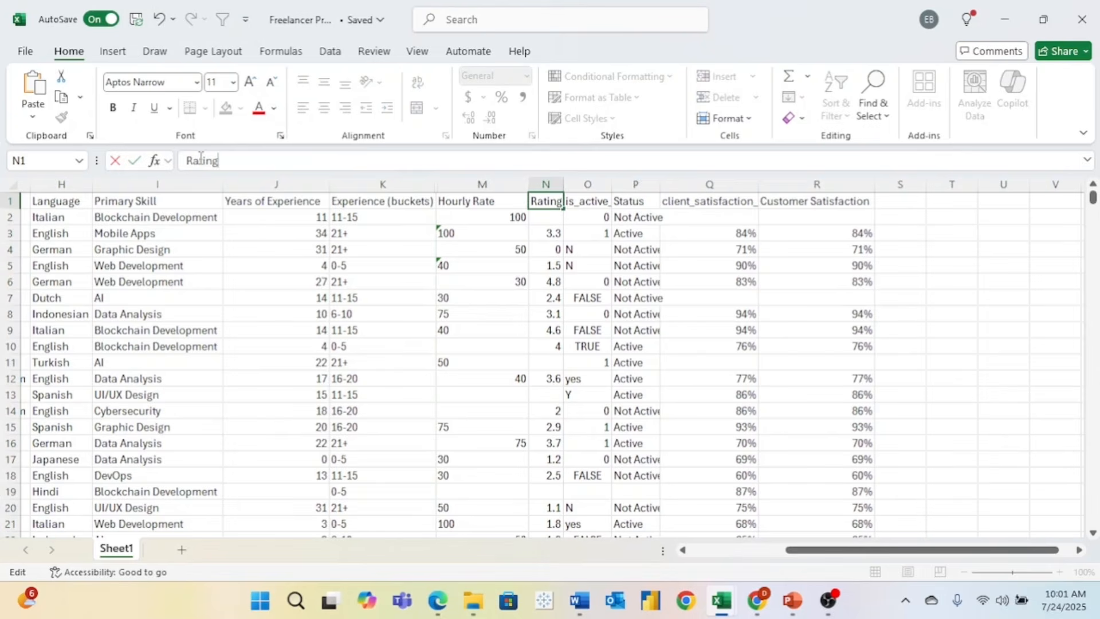
pyautogui.write('g')
pyautogui.click(587, 184)
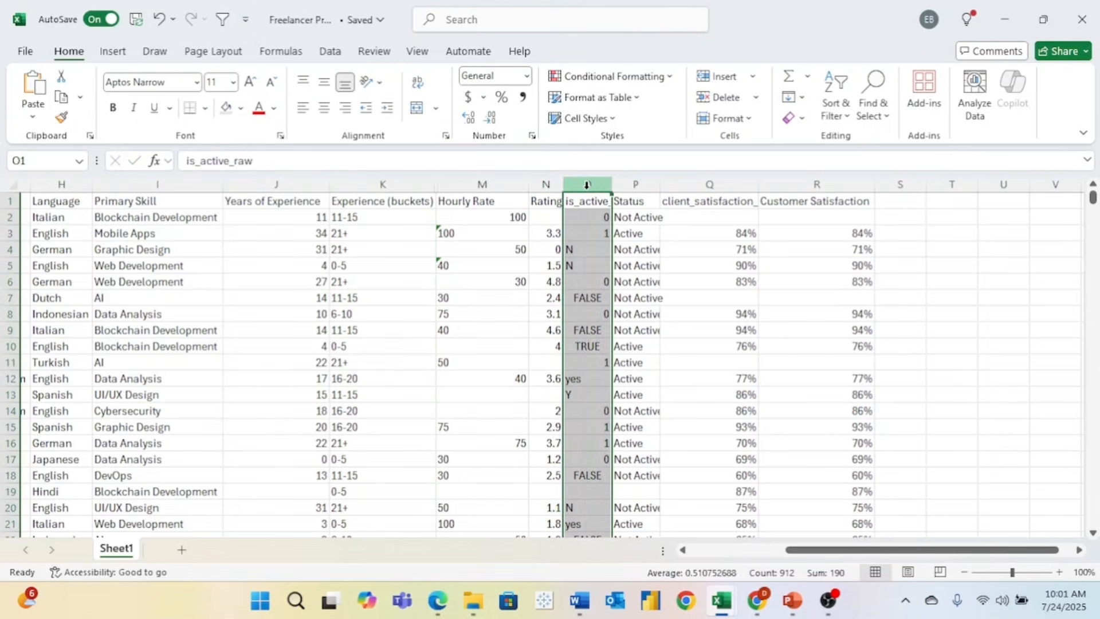
# - Hide the is_active and client_satisfaction_raw columns, undoing an accidental column insertion
pyautogui.rightClick(589, 185)
pyautogui.click(644, 350)
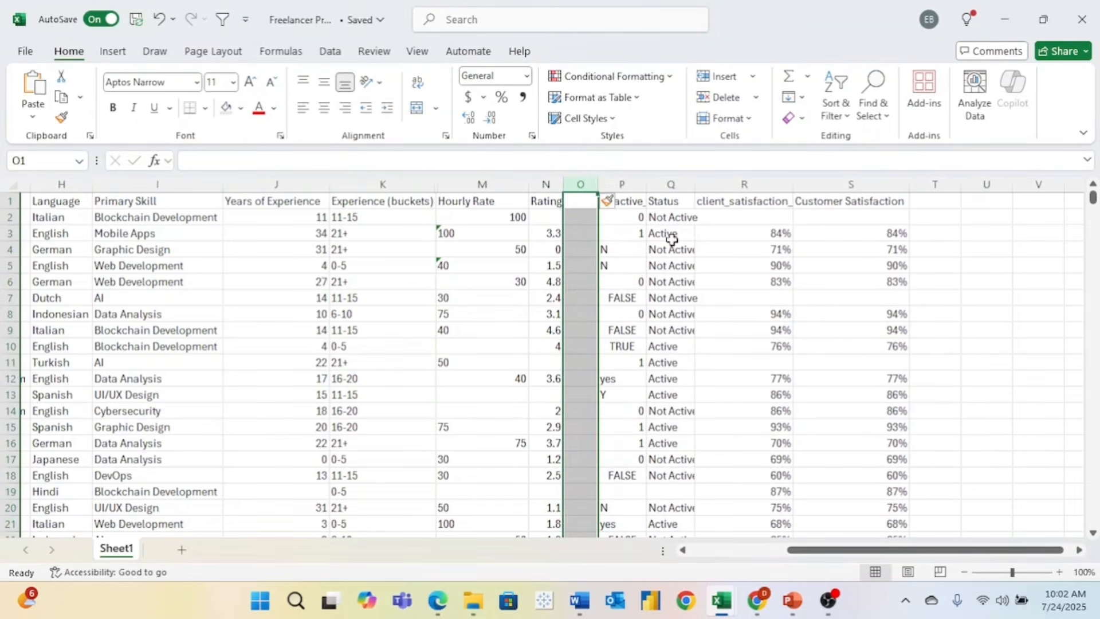
pyautogui.hotkey('ctrl', 'z')
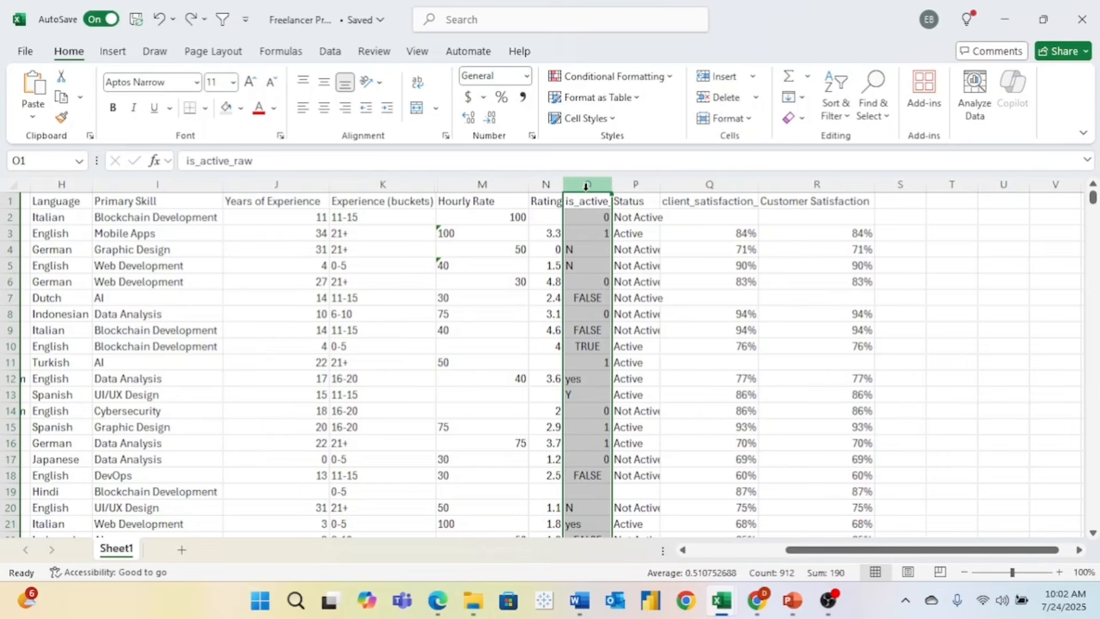
pyautogui.rightClick(587, 185)
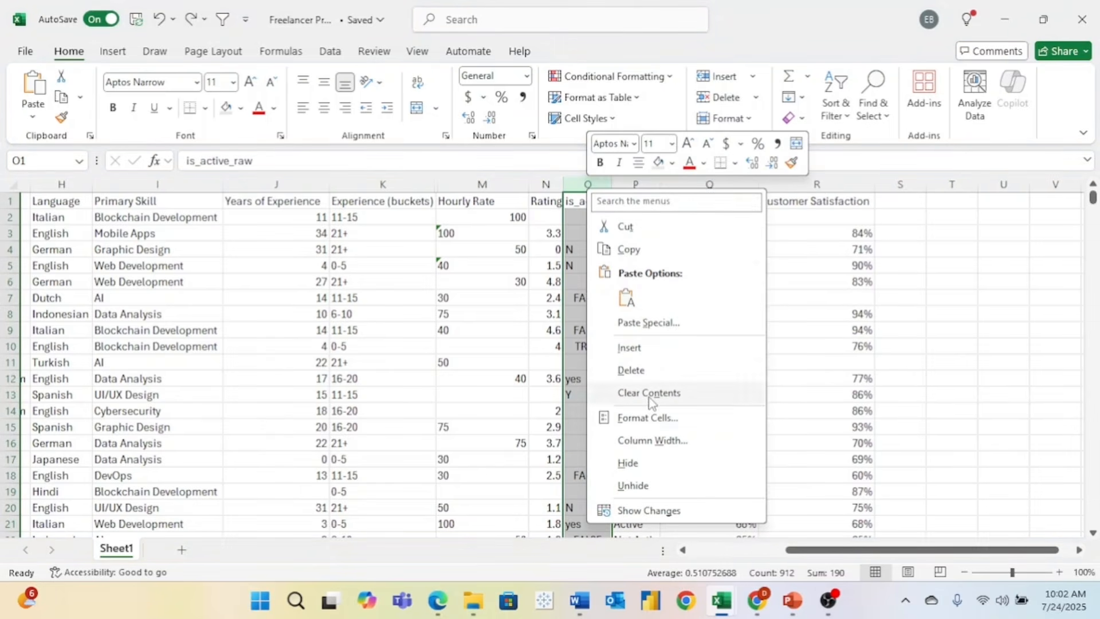
pyautogui.click(633, 463)
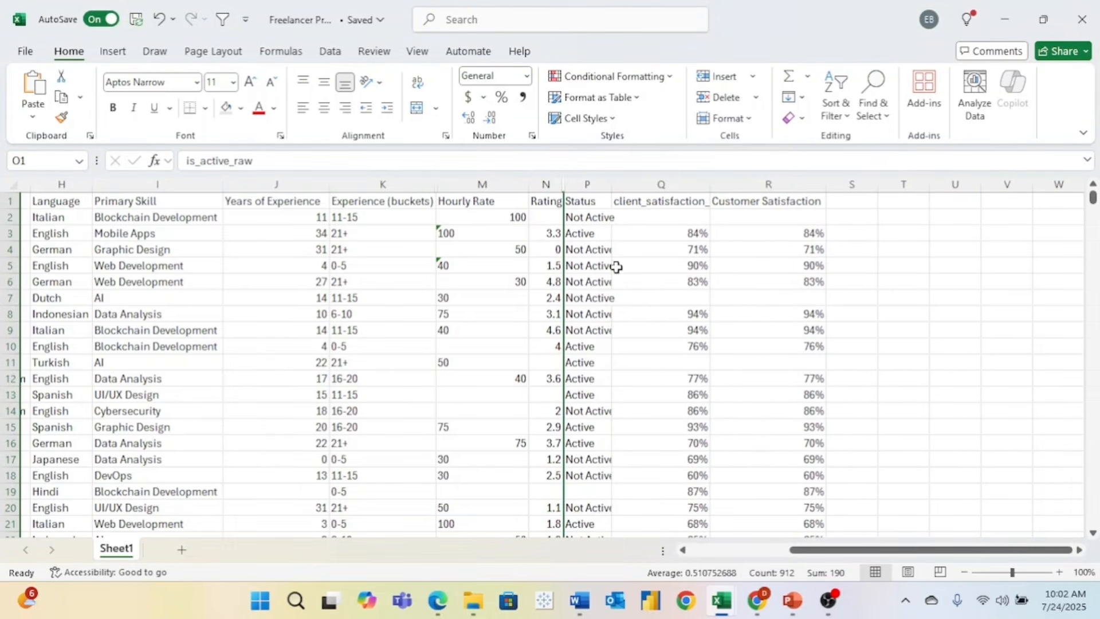
pyautogui.click(654, 204)
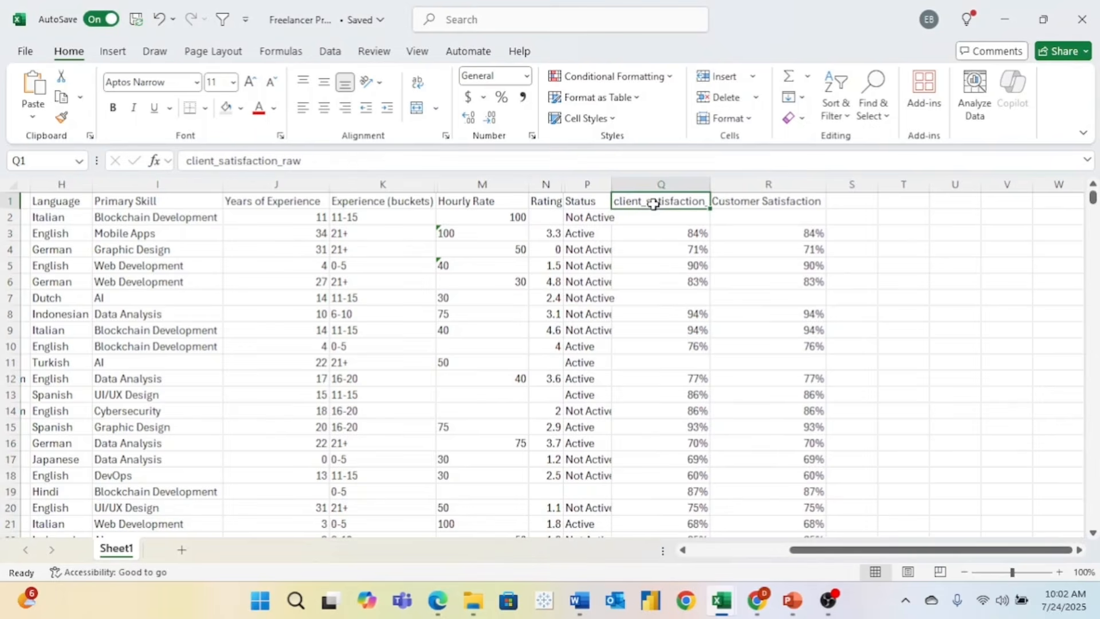
pyautogui.click(647, 185)
pyautogui.rightClick(648, 185)
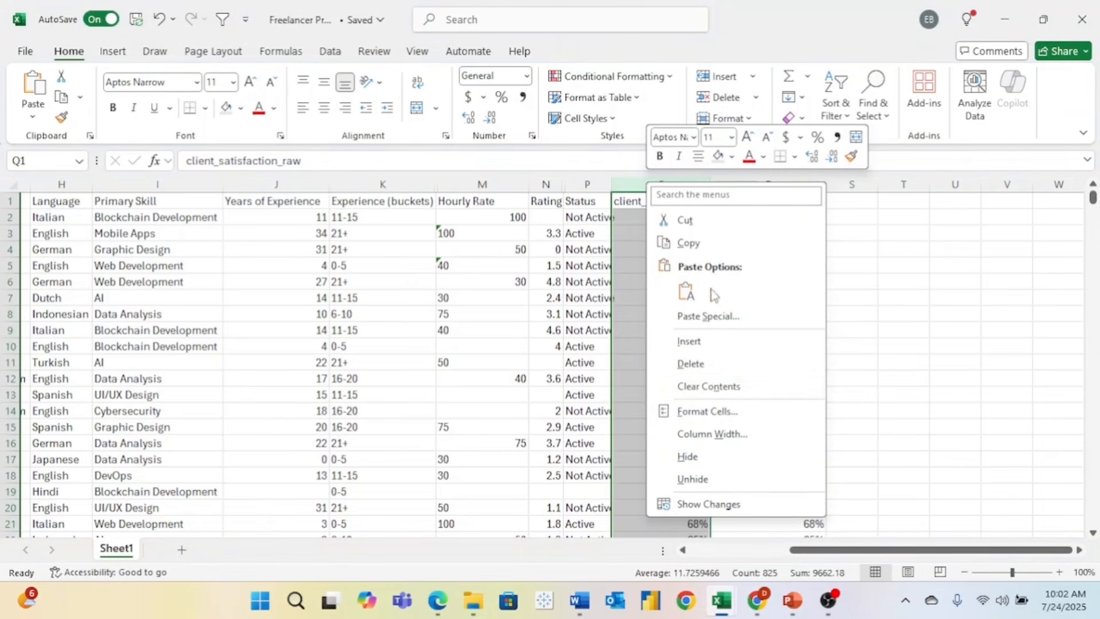
pyautogui.click(725, 458)
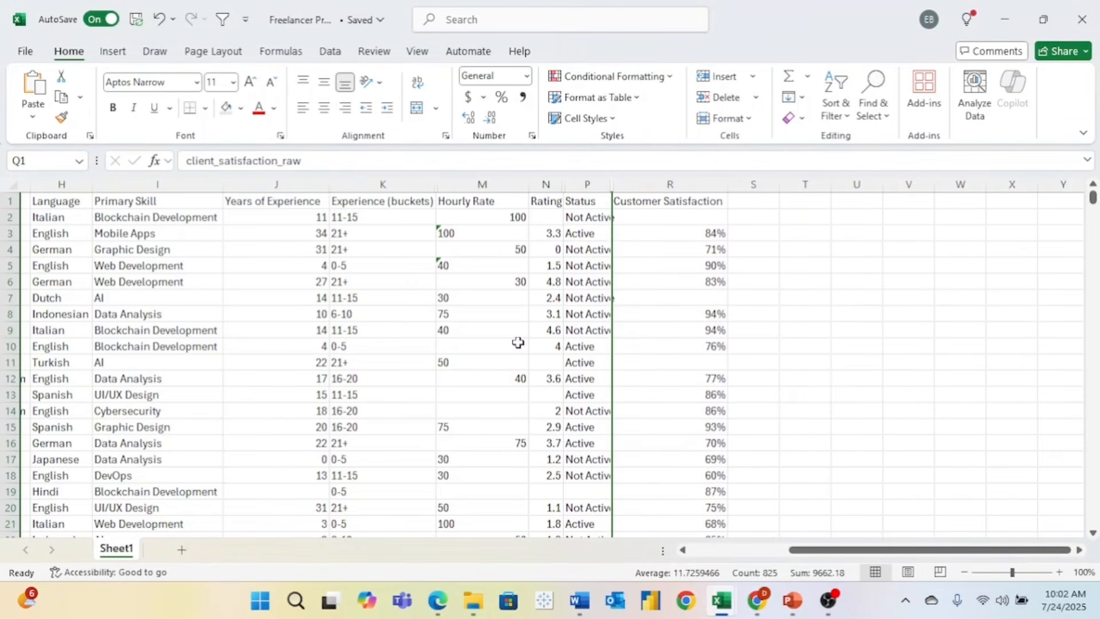
pyautogui.hscroll(-3, 518, 342)
pyautogui.hscroll(-3, 518, 343)
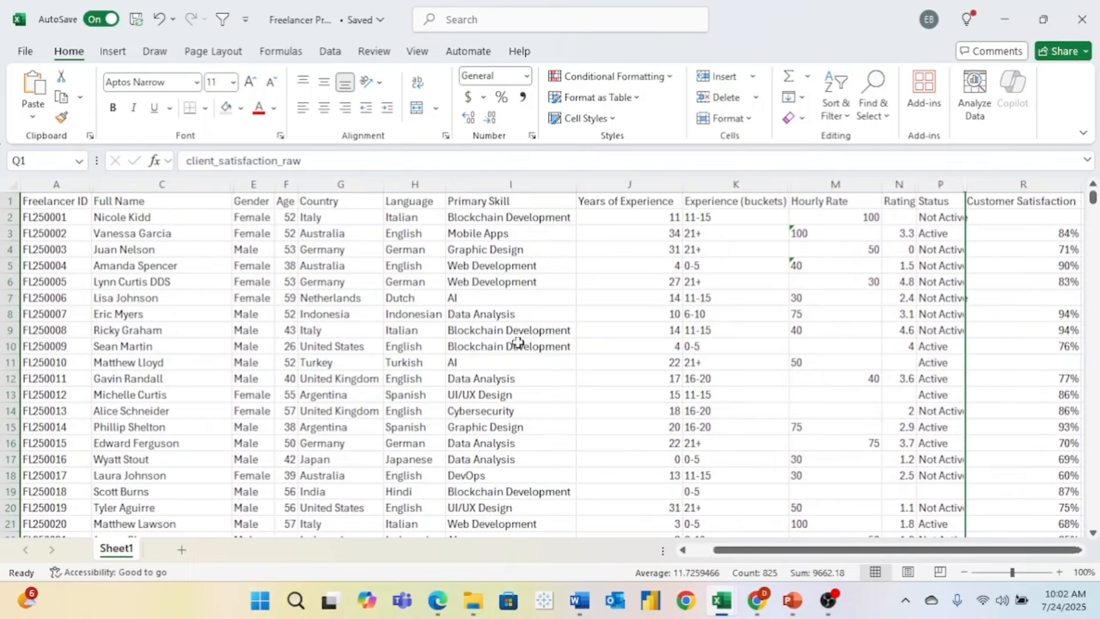
pyautogui.click(252, 443)
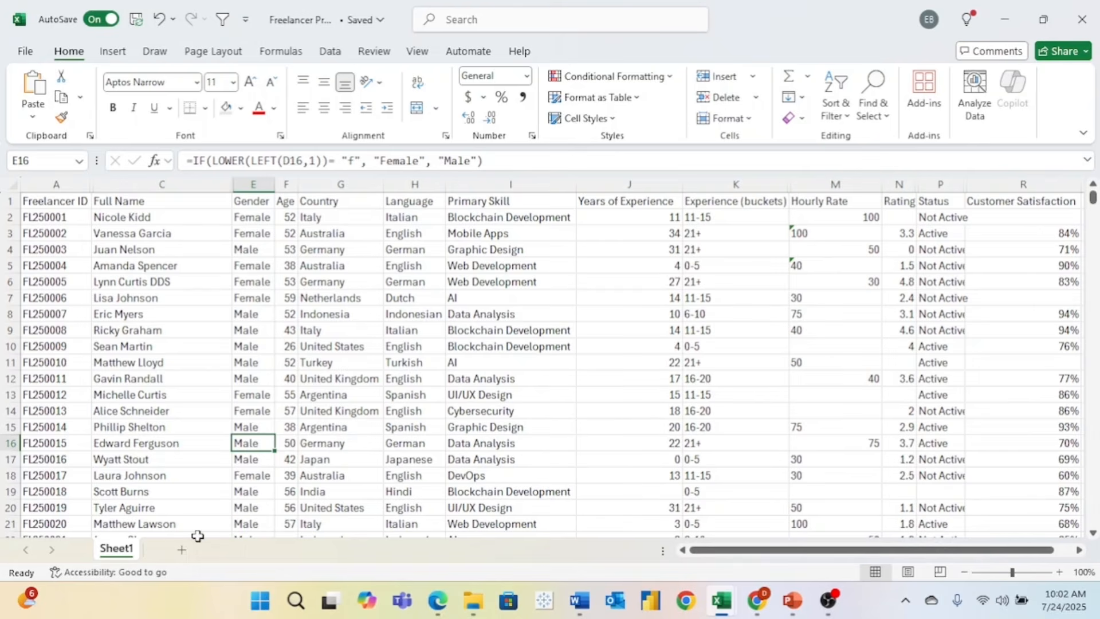
# - Rename the Sheet1 tab to 'Data'
pyautogui.doubleClick(120, 549)
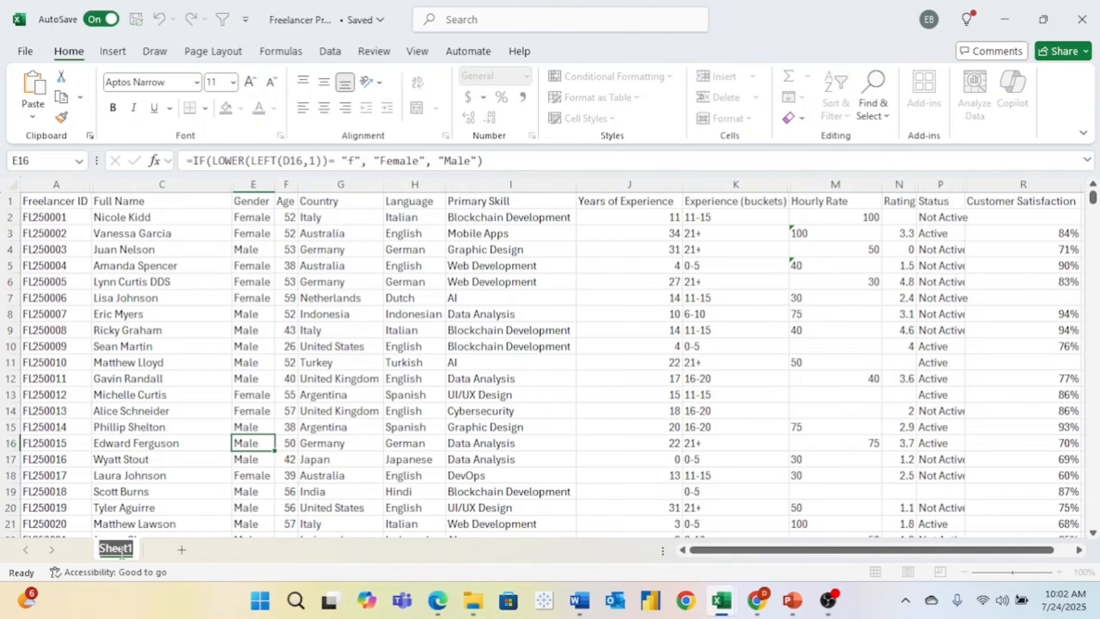
pyautogui.write('Data')
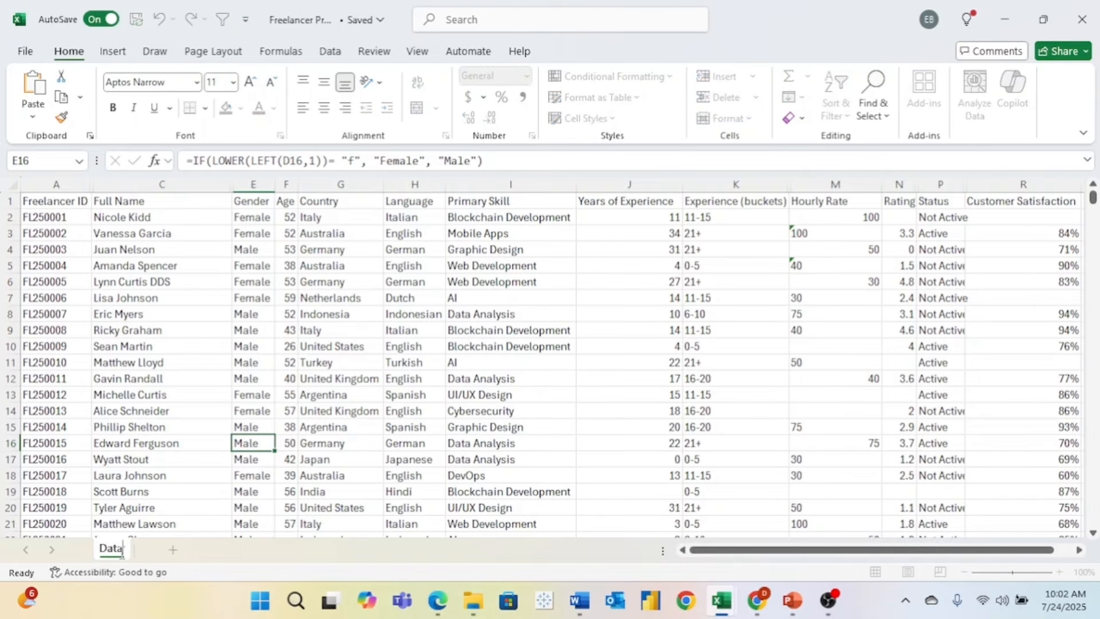
pyautogui.press('Return')
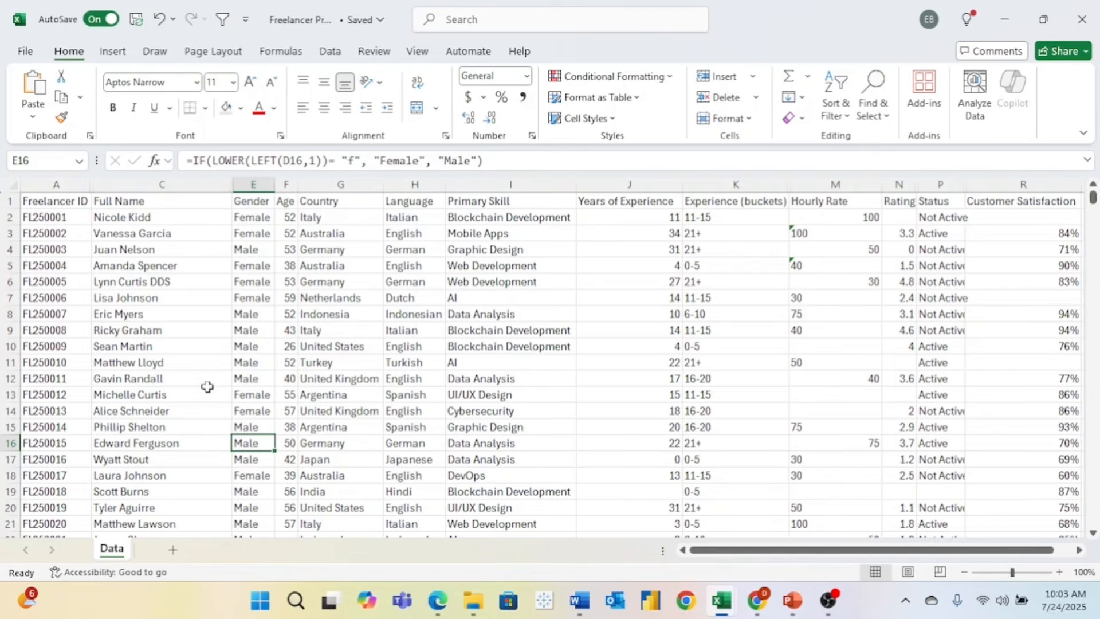
# - Create a PivotTable from the whole Data sheet on a new sheet named 'Pivots'
pyautogui.click(12, 184)
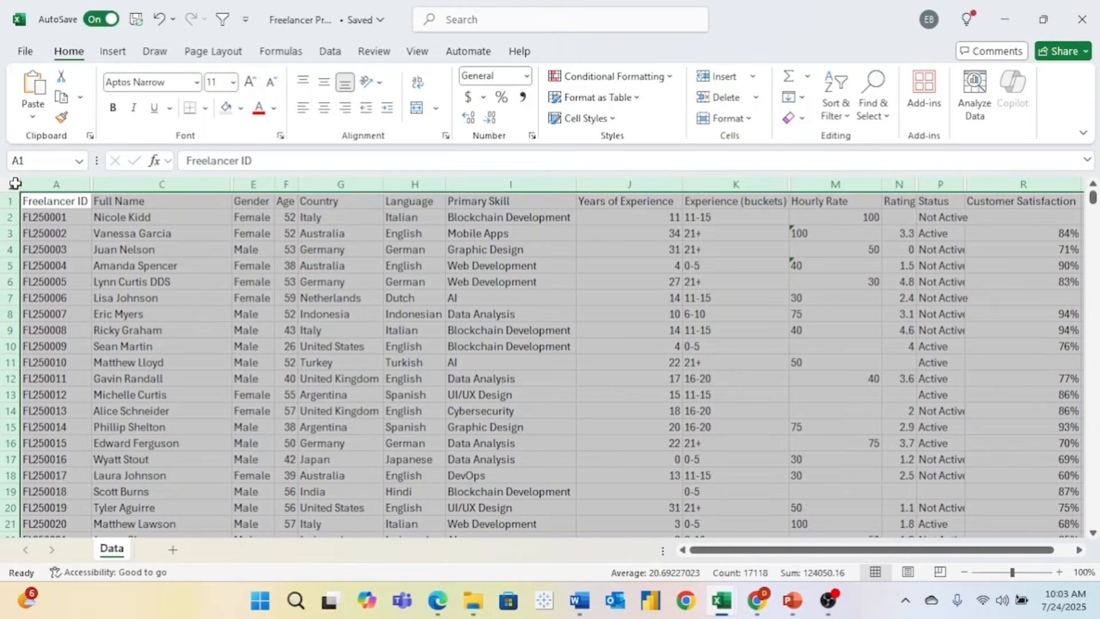
pyautogui.click(116, 53)
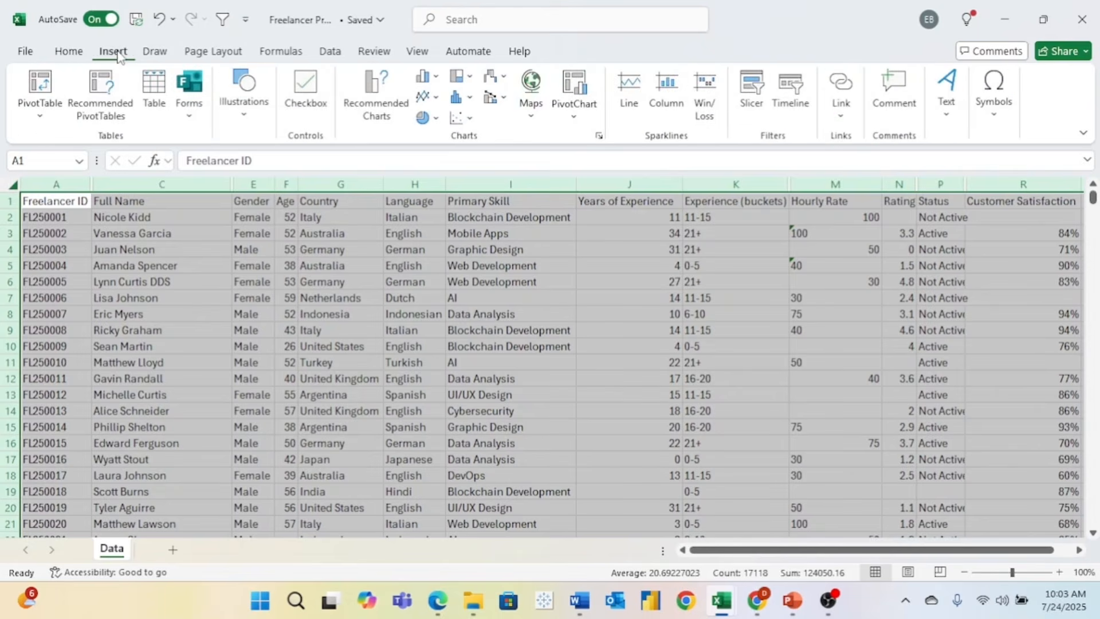
pyautogui.click(33, 86)
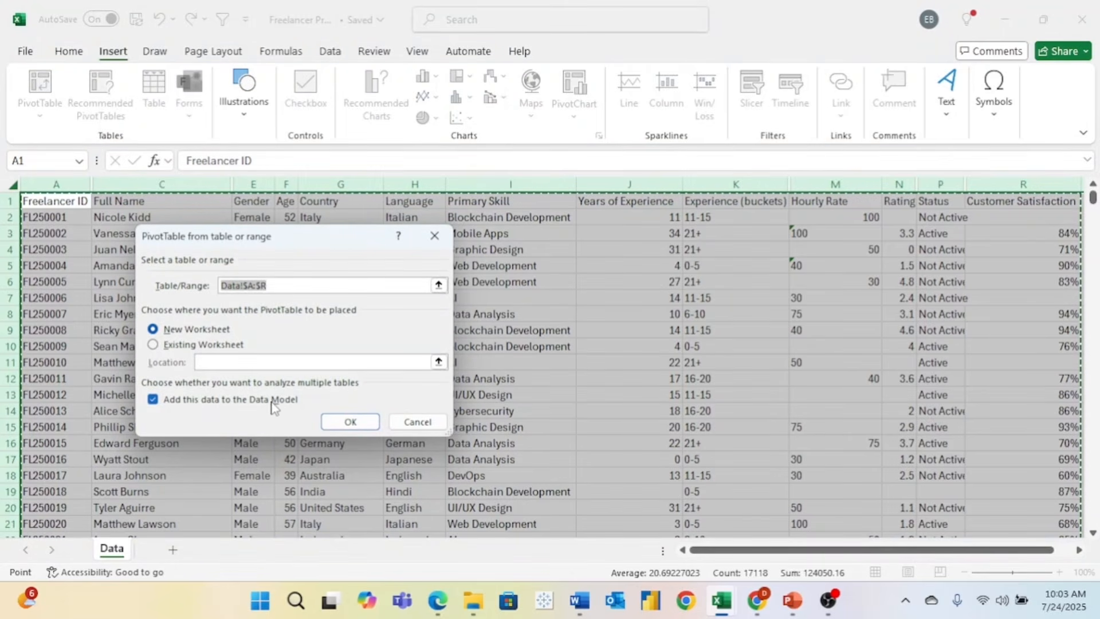
pyautogui.click(354, 424)
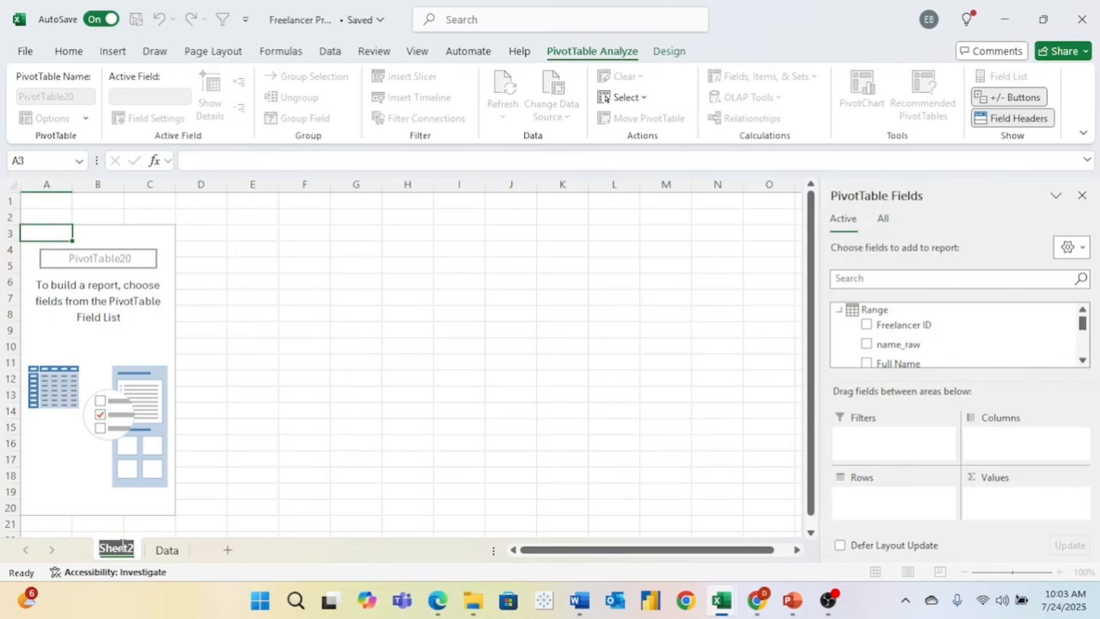
pyautogui.write('Pi')
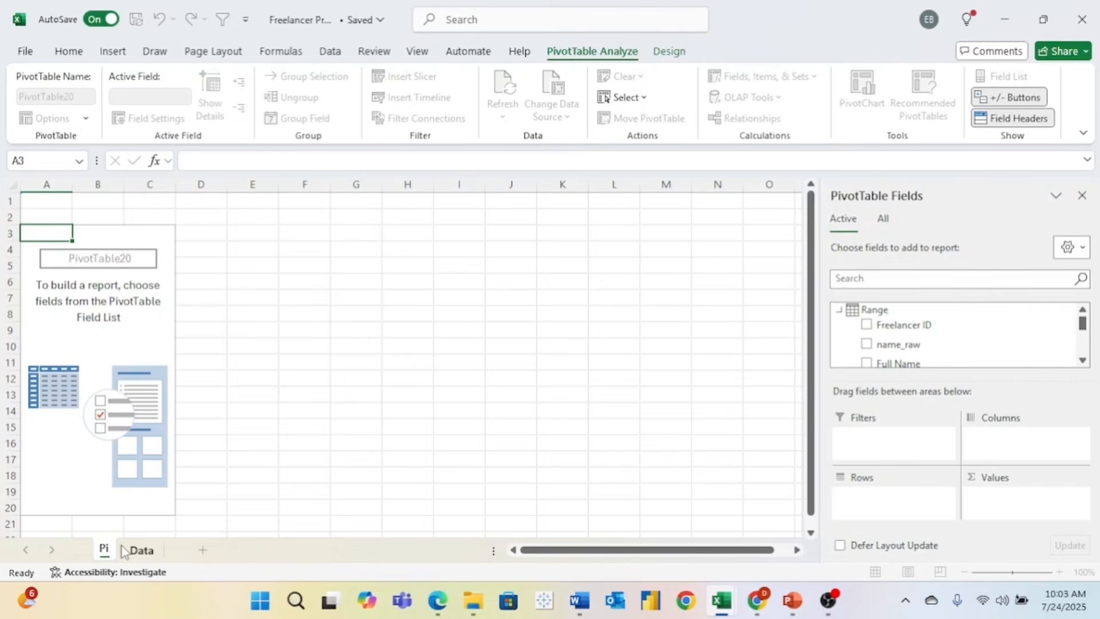
pyautogui.write('vots')
pyautogui.press('Return')
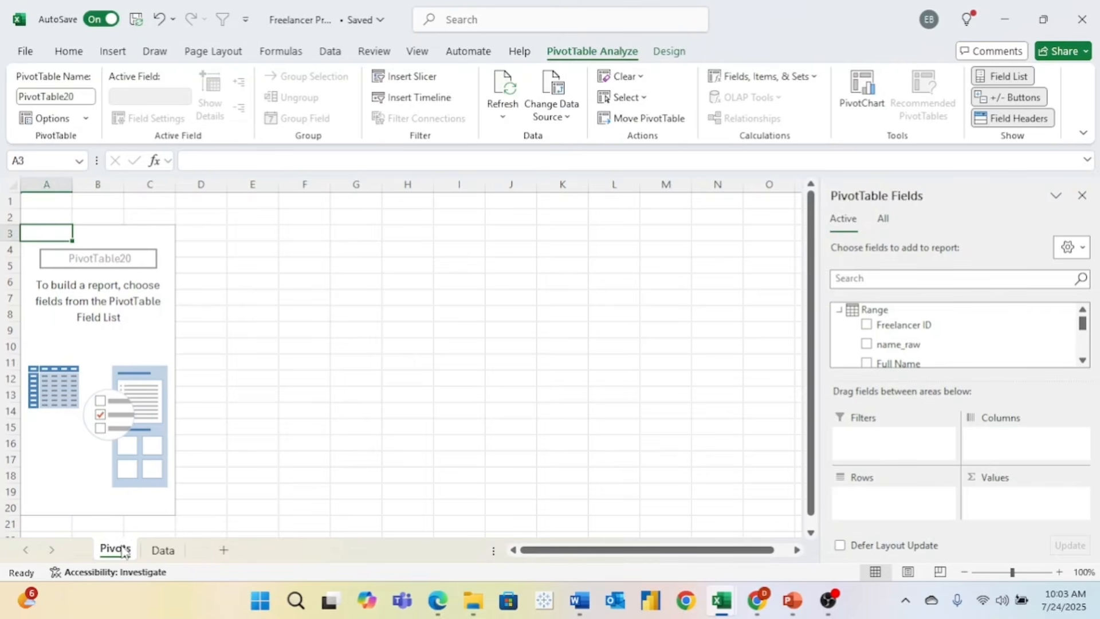
pyautogui.click(100, 282)
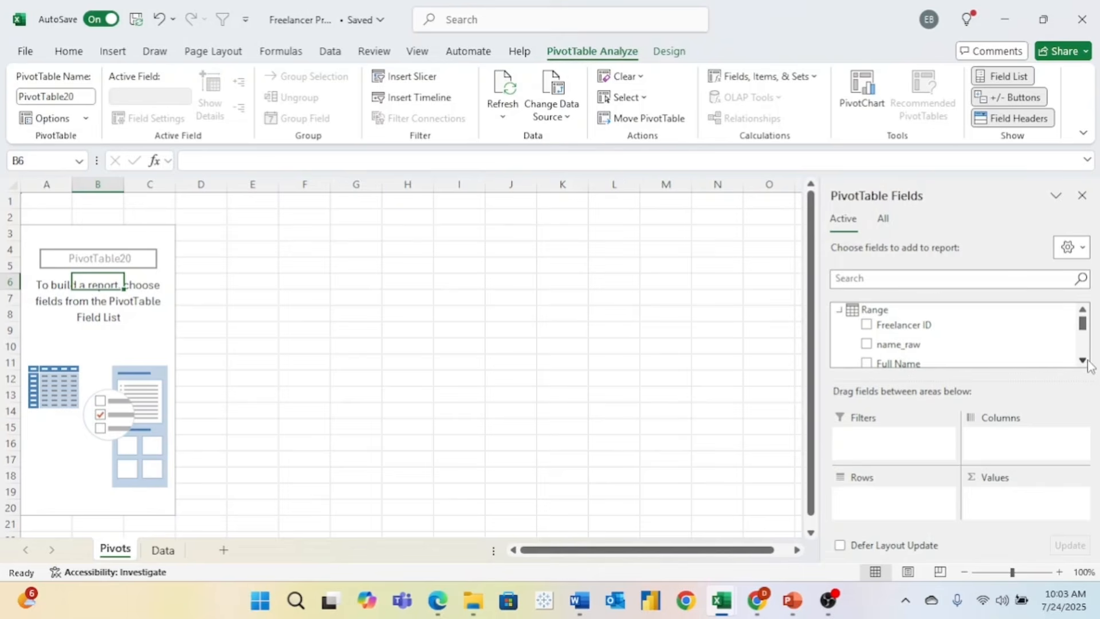
# - Add Freelancer ID to the Values area as a count totalling 1000
pyautogui.scroll(-2, 956, 344)
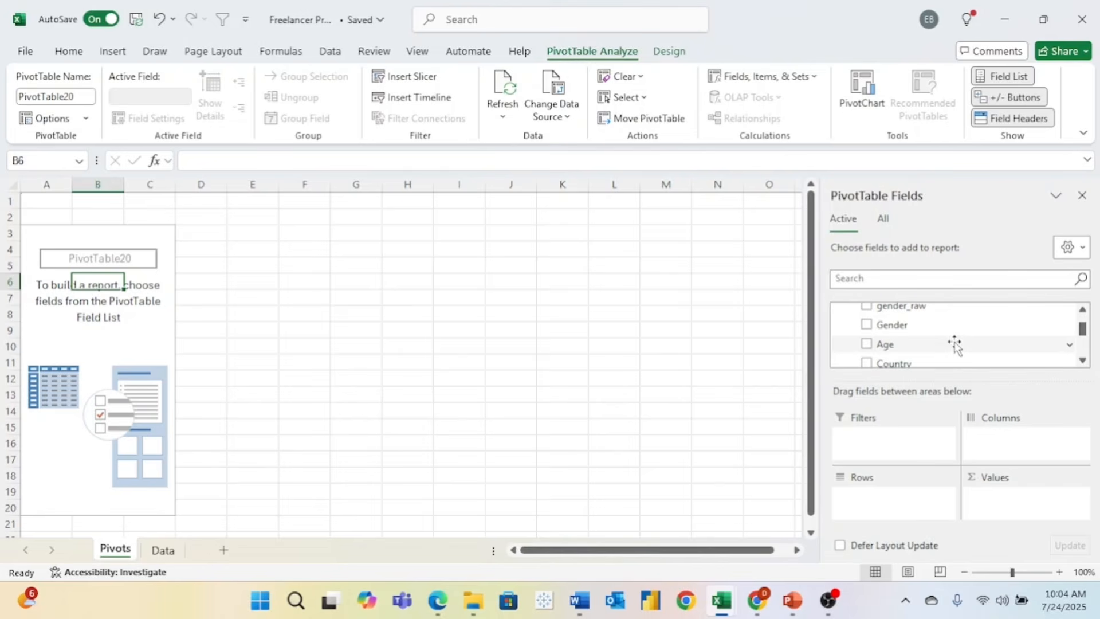
pyautogui.scroll(2, 955, 344)
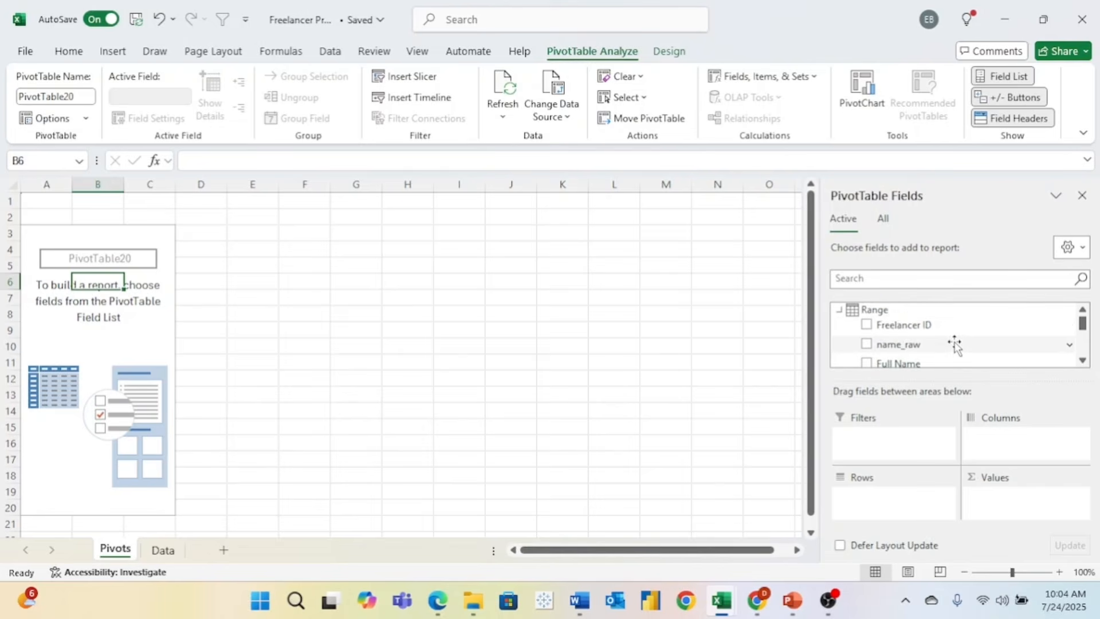
pyautogui.moveTo(896, 323); pyautogui.dragTo(1012, 506)
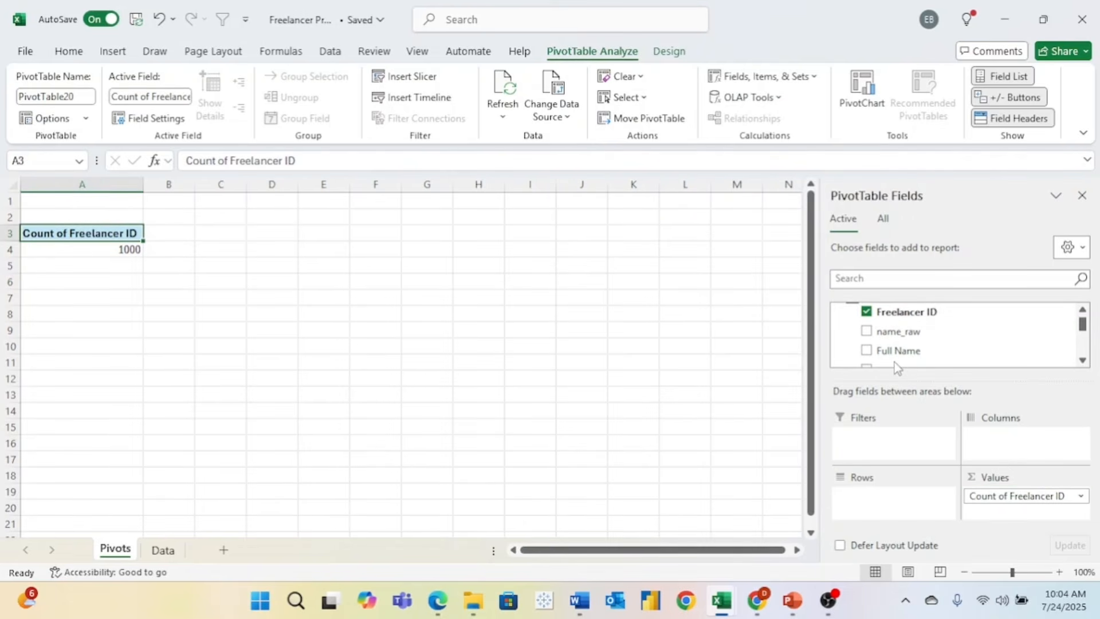
pyautogui.scroll(1, 989, 342)
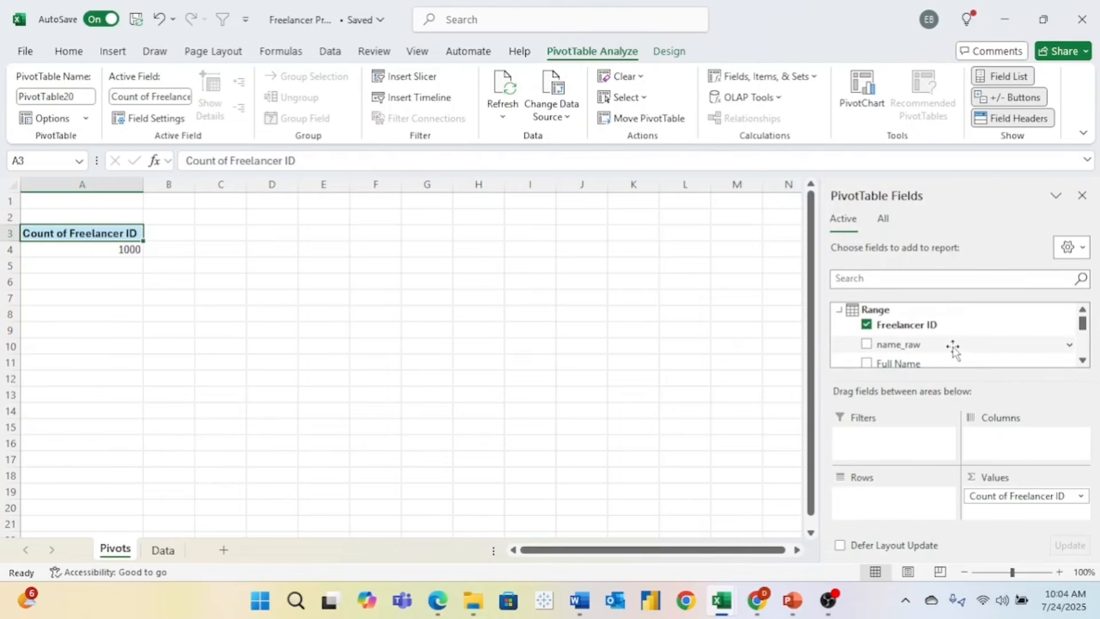
pyautogui.scroll(-2, 961, 350)
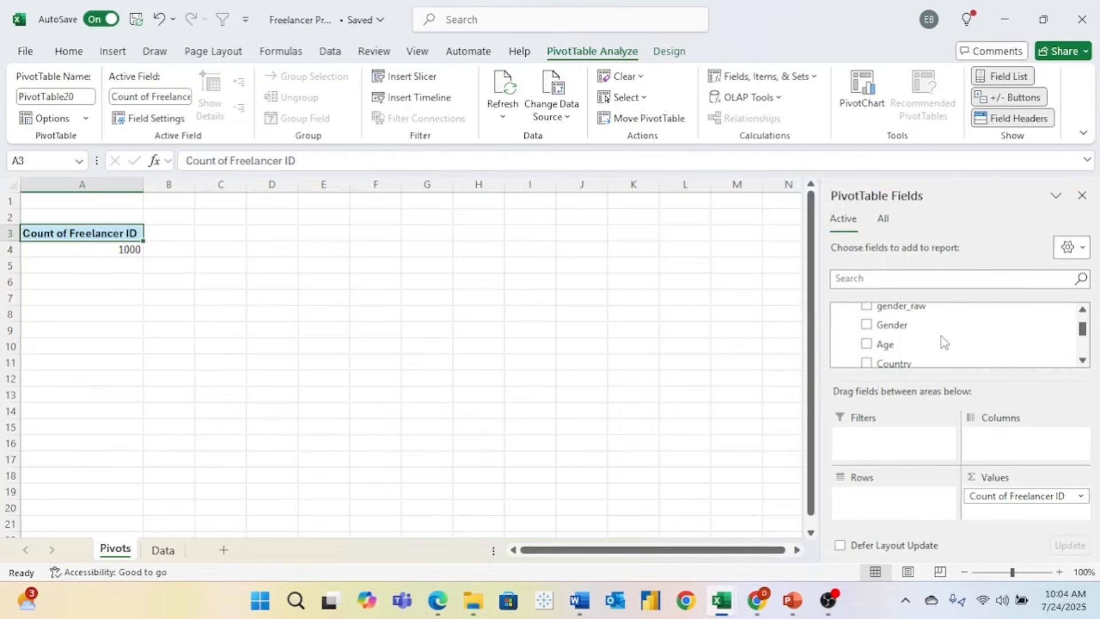
# - Put Gender in the rows and show the count as % of Grand Total
pyautogui.moveTo(895, 326); pyautogui.dragTo(900, 496)
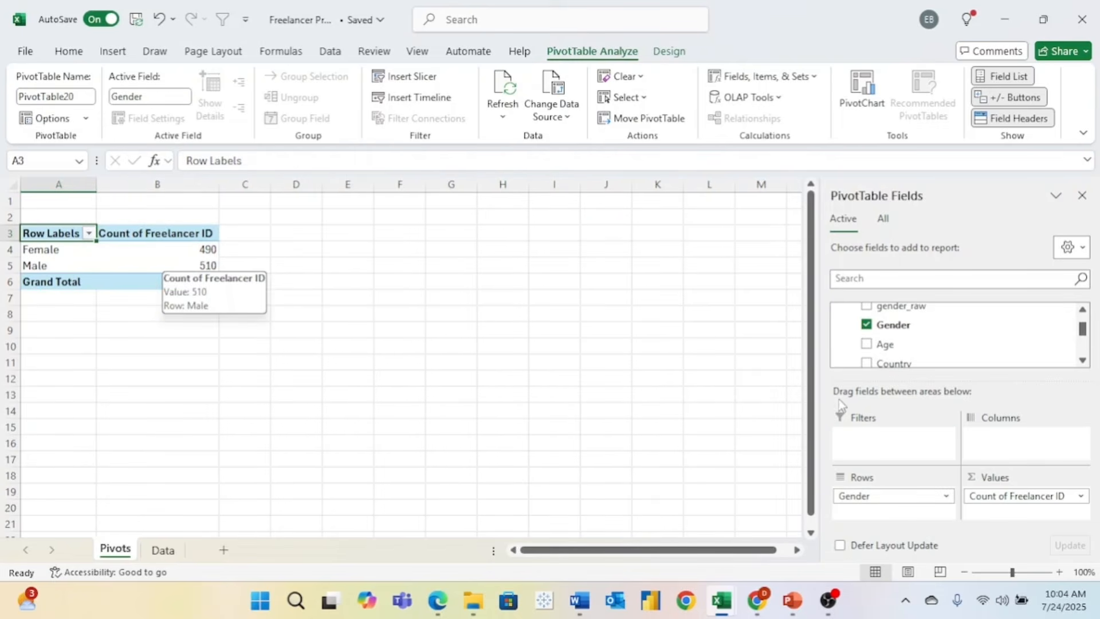
pyautogui.click(1082, 497)
pyautogui.click(1043, 485)
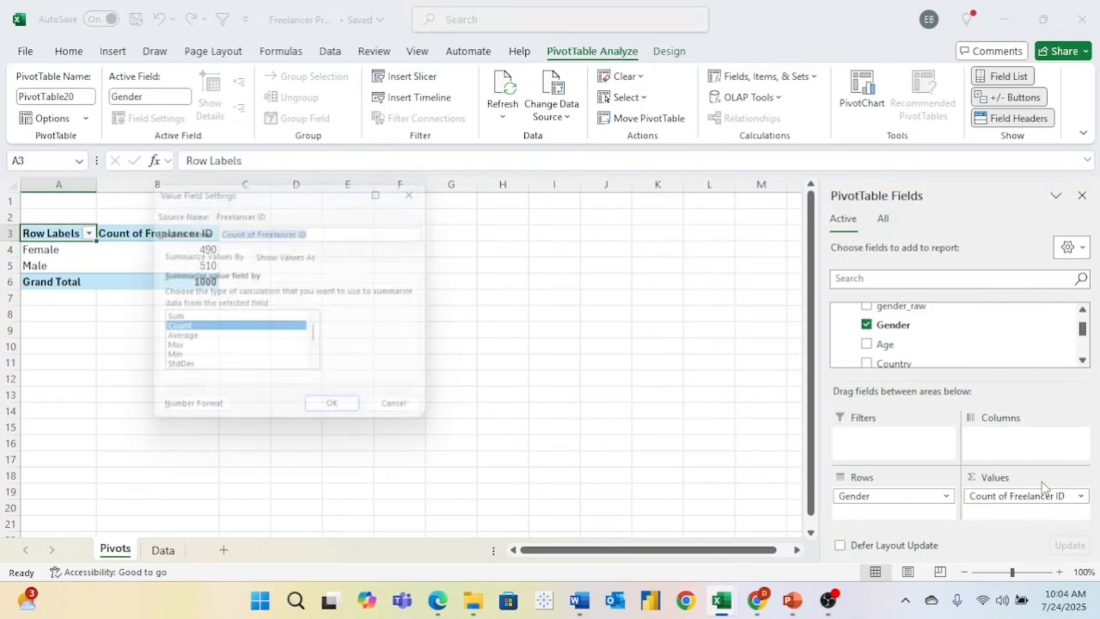
pyautogui.click(301, 255)
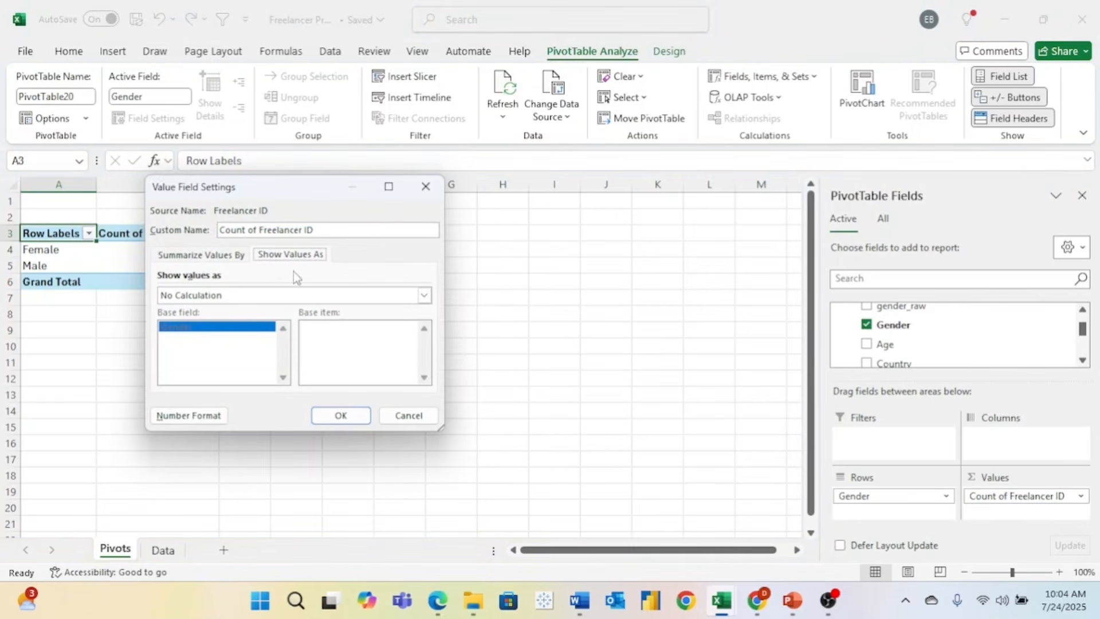
pyautogui.click(286, 295)
pyautogui.click(240, 320)
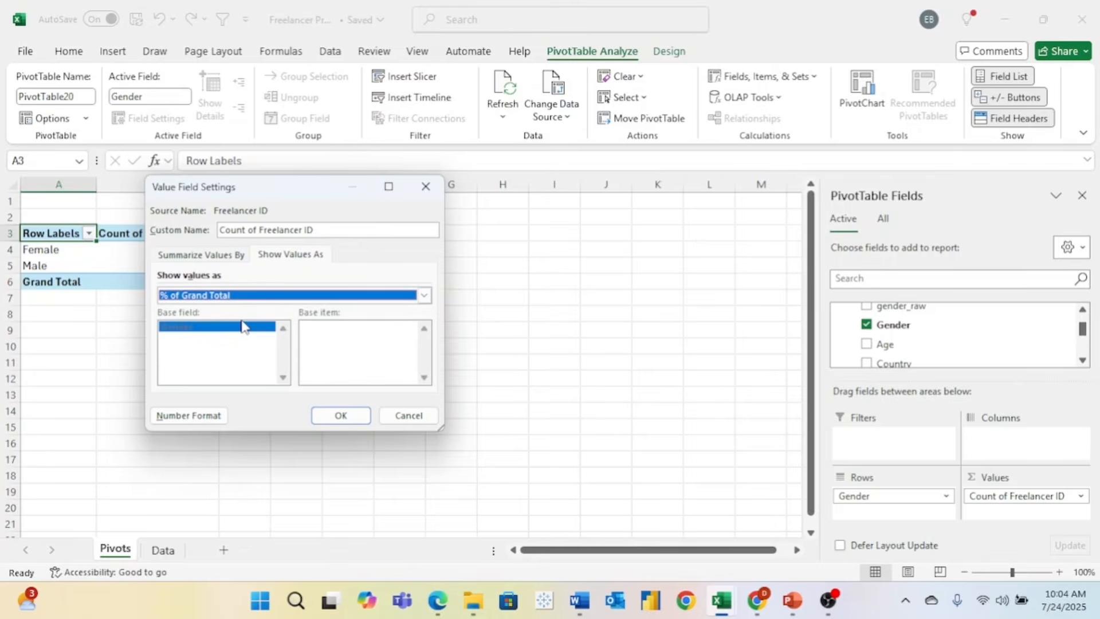
pyautogui.click(351, 417)
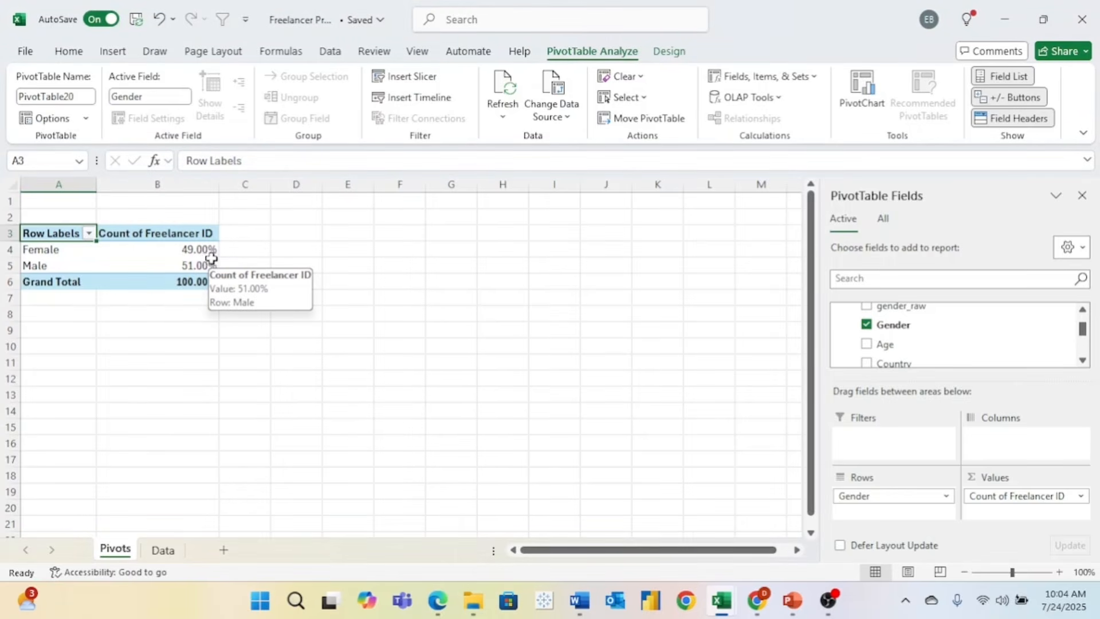
# - Switch the count back to No Calculation, showing Female 490 and Male 510
pyautogui.click(1079, 497)
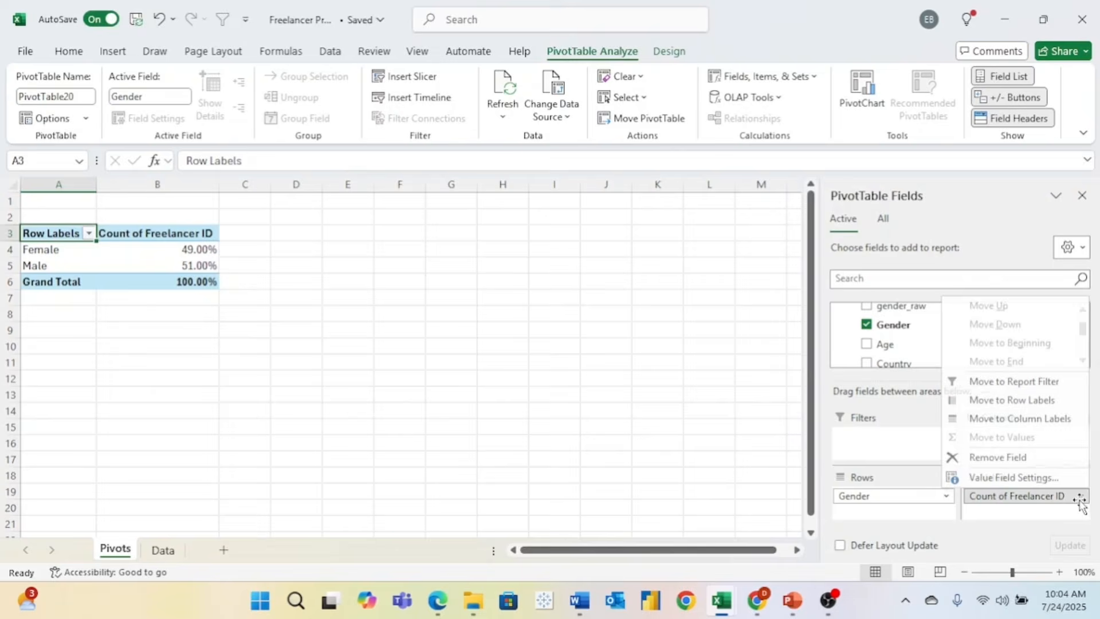
pyautogui.click(1014, 477)
pyautogui.click(260, 255)
pyautogui.click(261, 297)
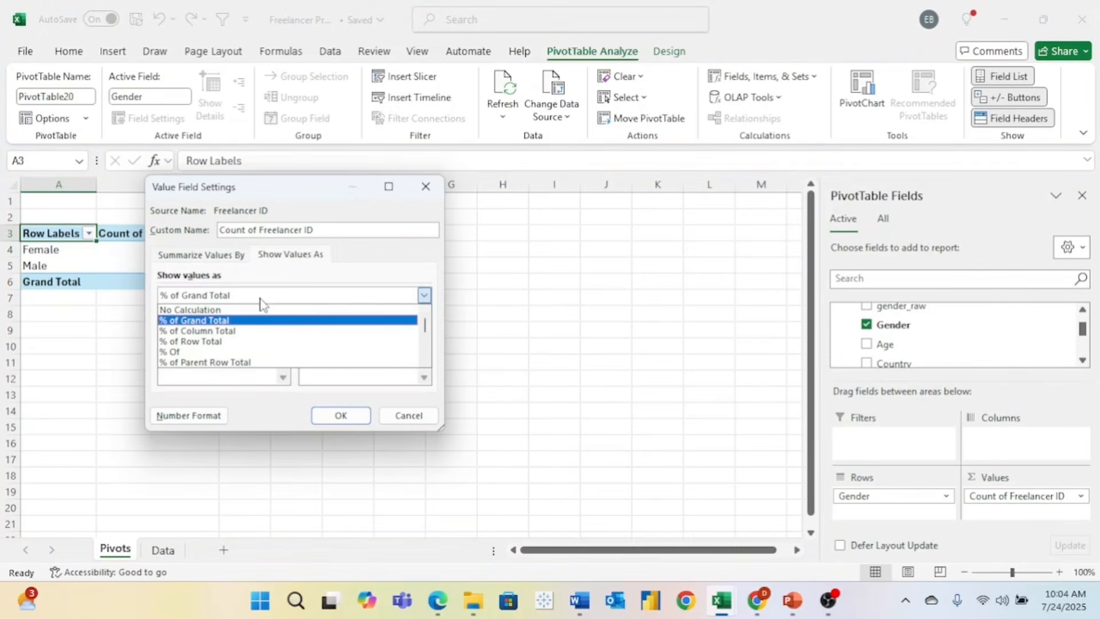
pyautogui.click(258, 310)
pyautogui.click(341, 415)
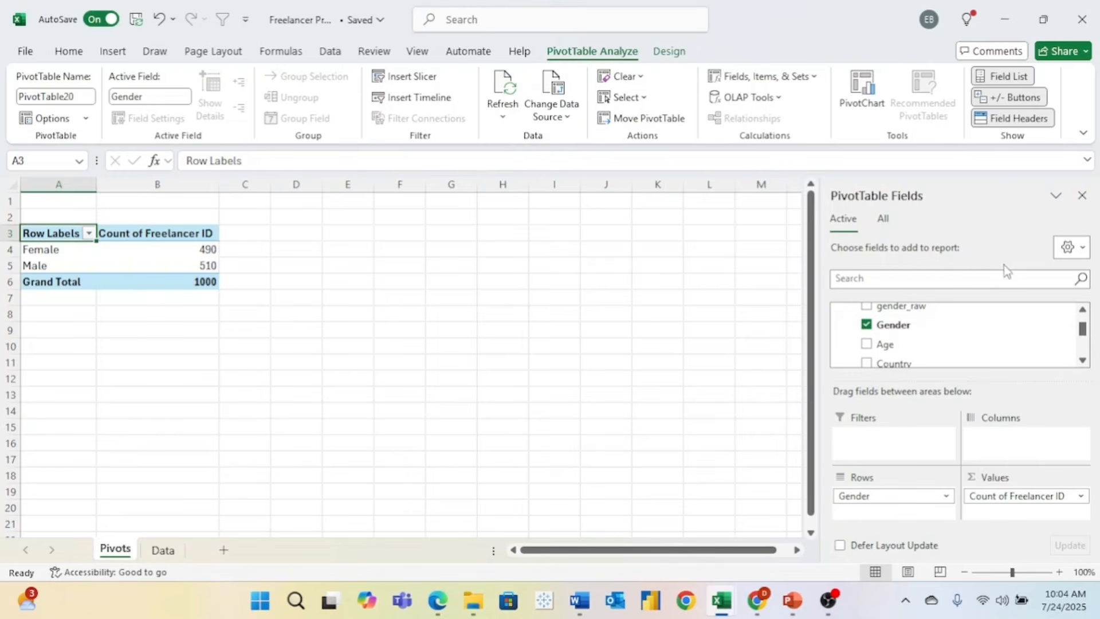
# - Replace Gender and the Freelancer ID count with the Average of Rating
pyautogui.moveTo(895, 504); pyautogui.dragTo(937, 349)
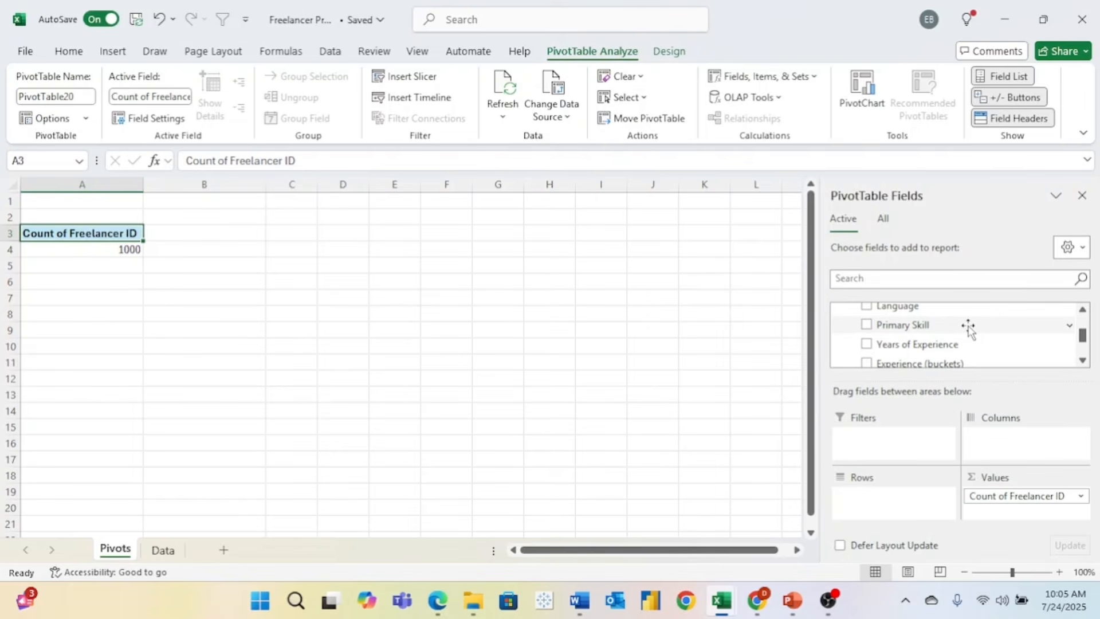
pyautogui.scroll(-2, 969, 327)
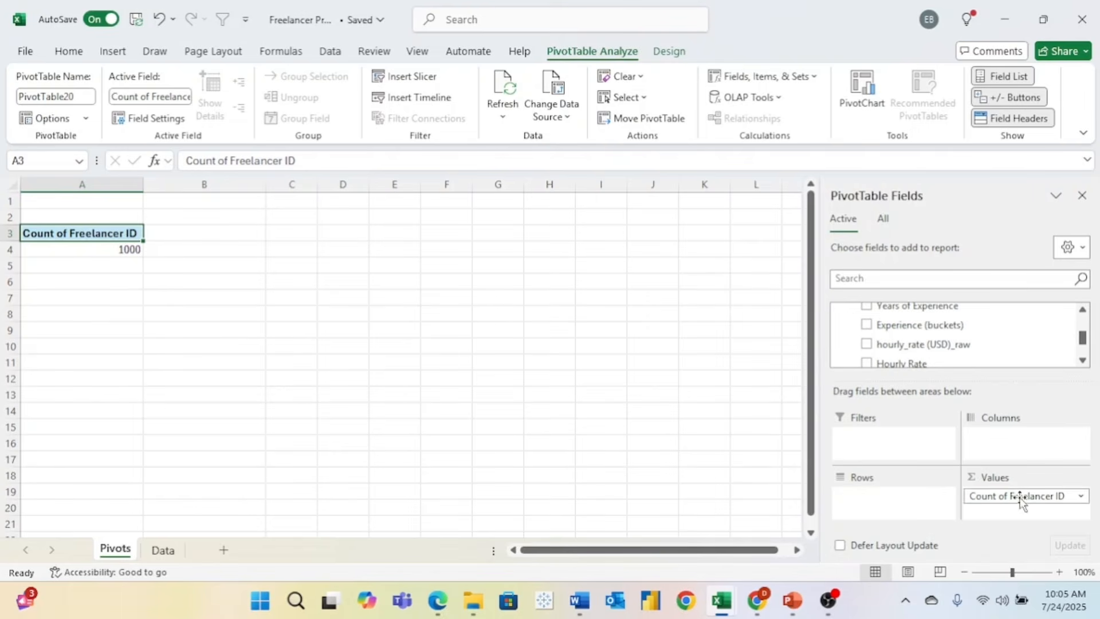
pyautogui.moveTo(1017, 497); pyautogui.dragTo(992, 338)
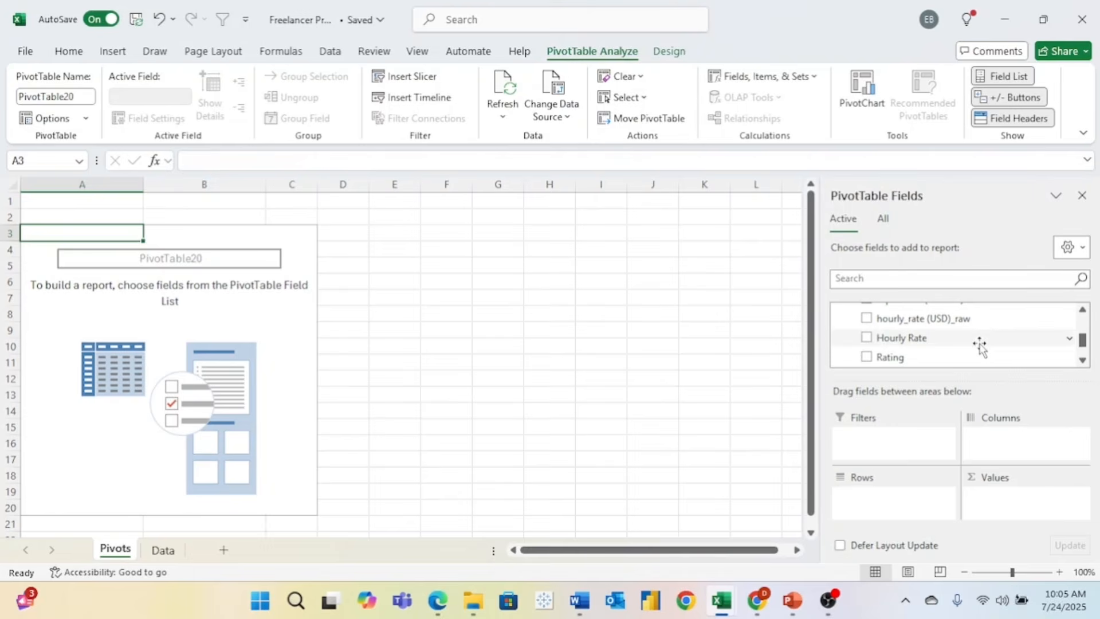
pyautogui.moveTo(887, 362); pyautogui.dragTo(1024, 501)
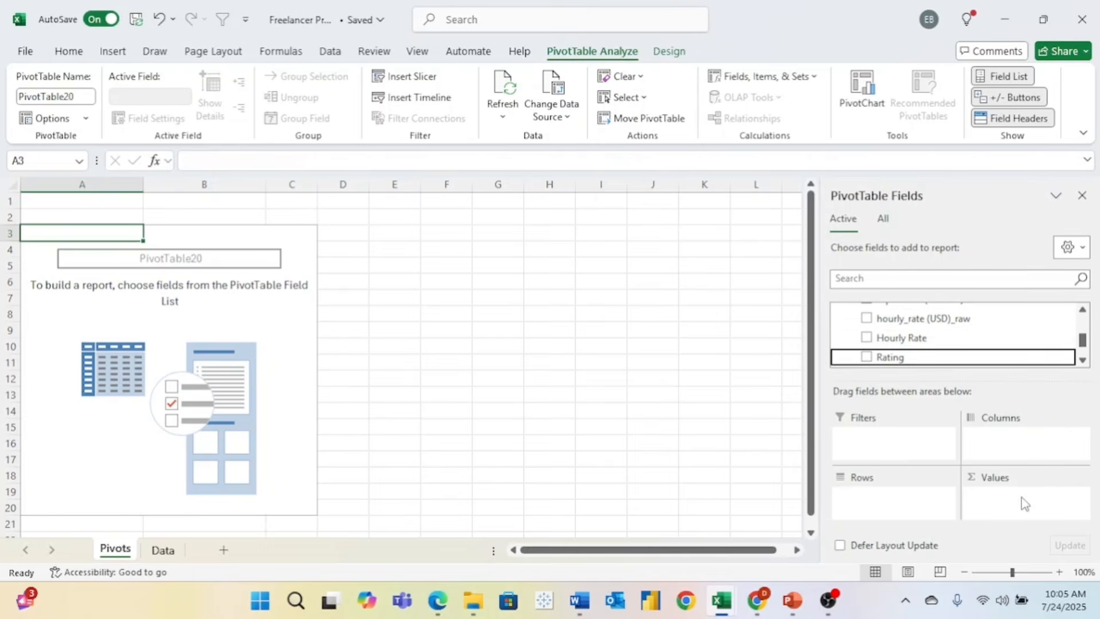
pyautogui.click(1081, 497)
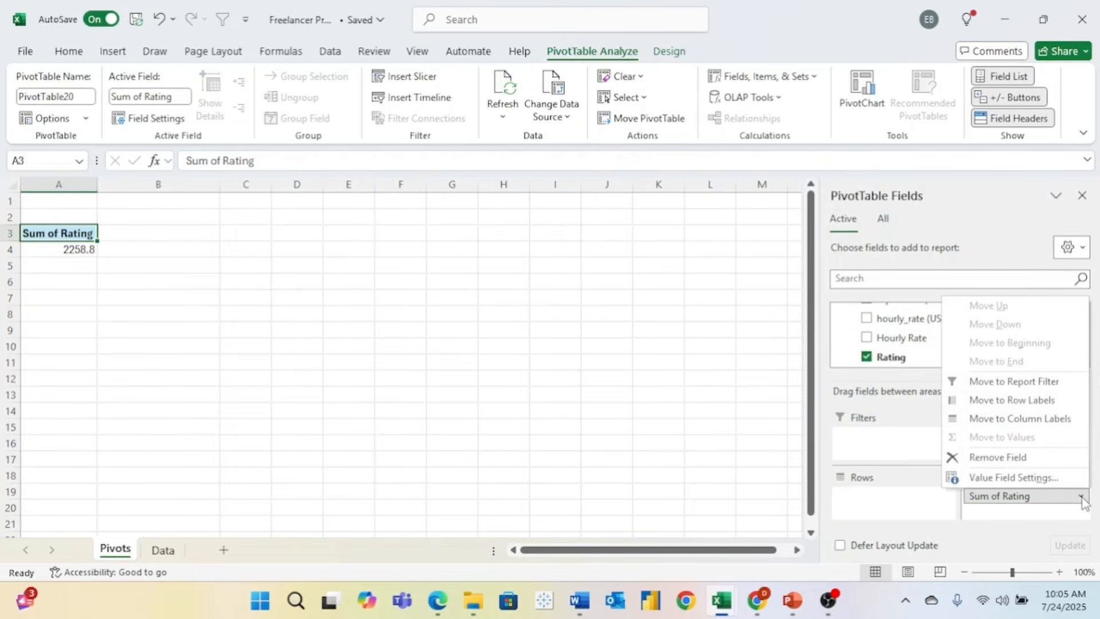
pyautogui.click(1013, 477)
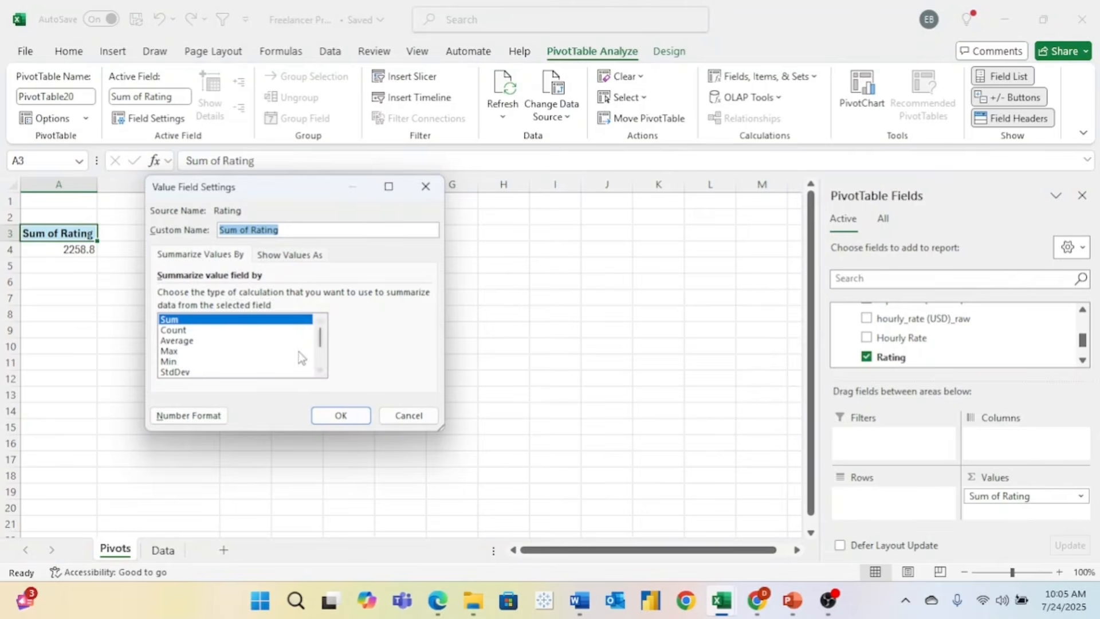
pyautogui.click(270, 341)
pyautogui.click(341, 415)
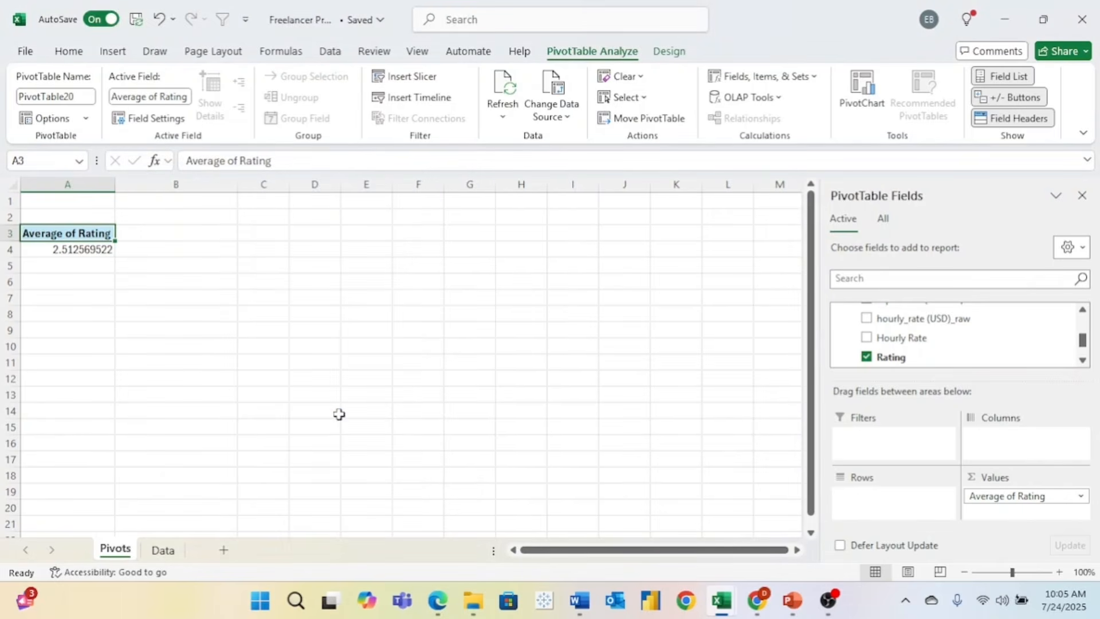
# - Reduce the average rating to two decimals (2.51) and add Primary Skill to the rows
pyautogui.click(340, 414)
pyautogui.click(88, 248)
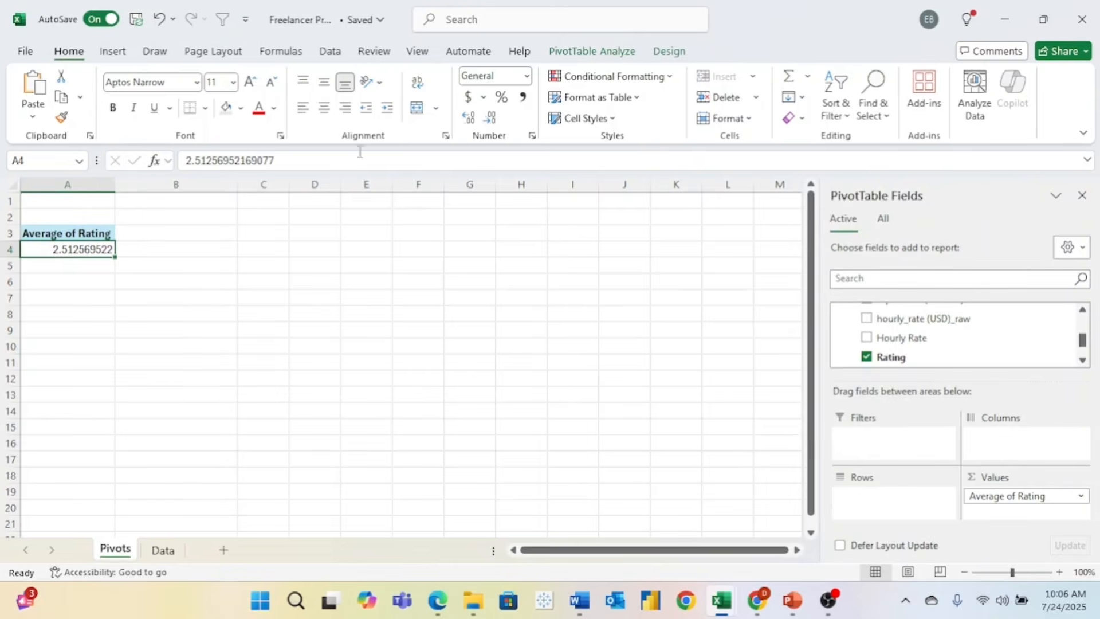
pyautogui.click(492, 123)
pyautogui.click(493, 123)
pyautogui.click(493, 122)
pyautogui.click(492, 123)
pyautogui.click(493, 123)
pyautogui.click(493, 122)
pyautogui.click(493, 123)
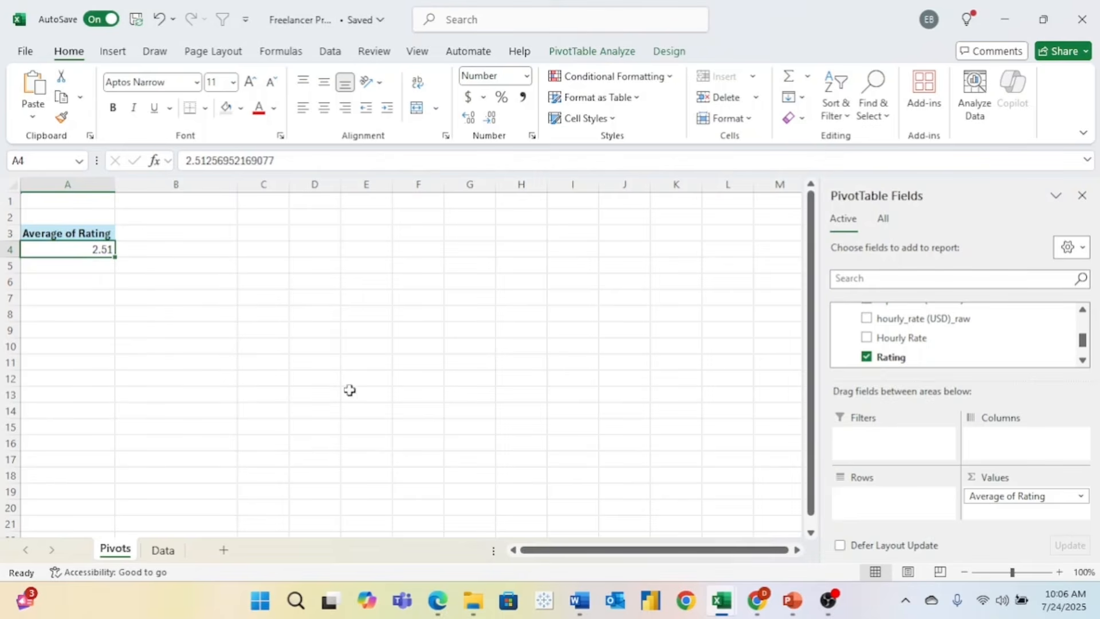
pyautogui.scroll(3, 925, 328)
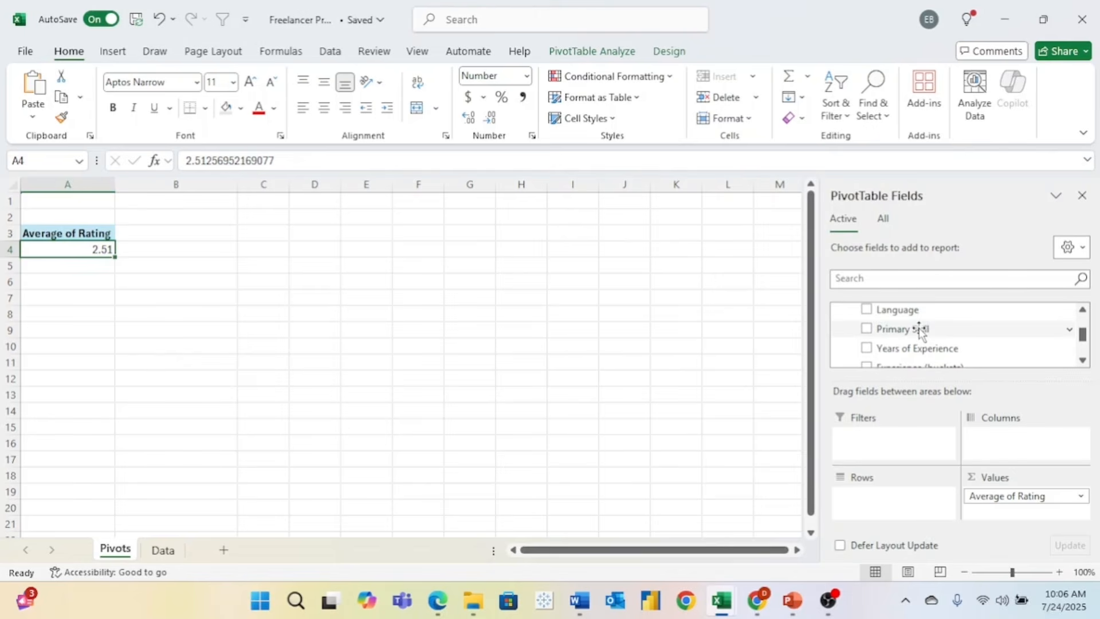
pyautogui.moveTo(920, 330); pyautogui.dragTo(907, 498)
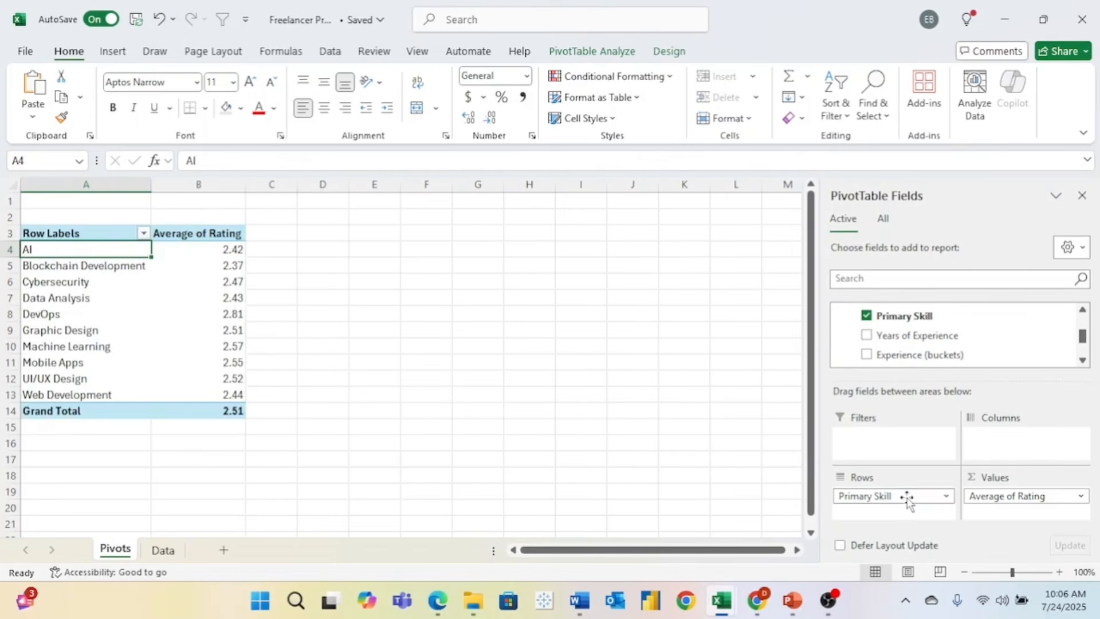
# - Sort the skills by average rating largest to smallest and select the table A3:B14
pyautogui.click(218, 251)
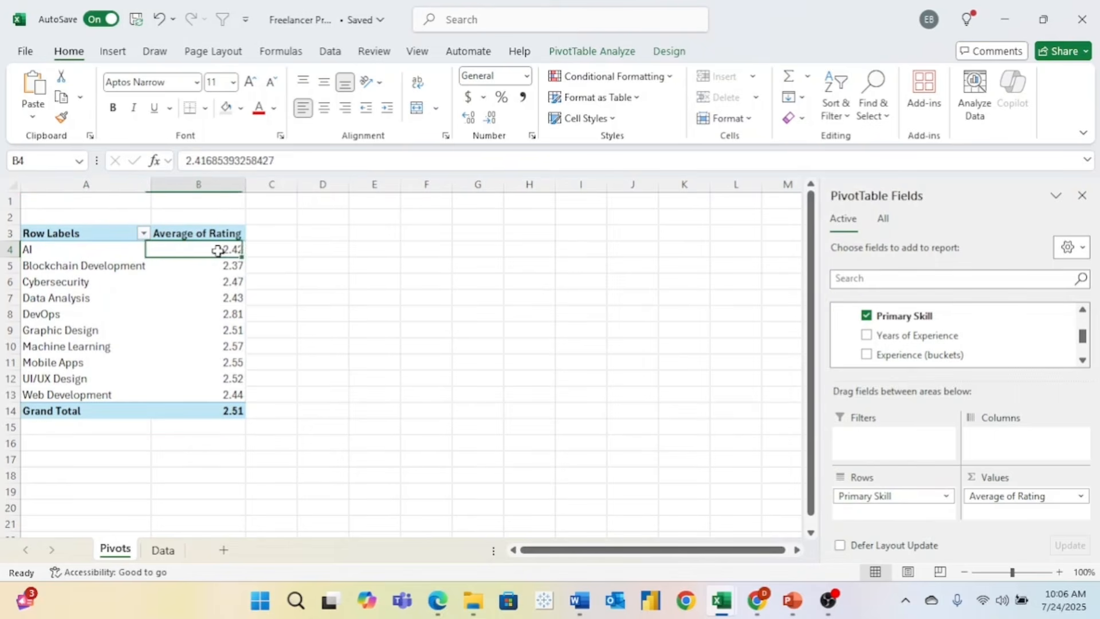
pyautogui.rightClick(221, 251)
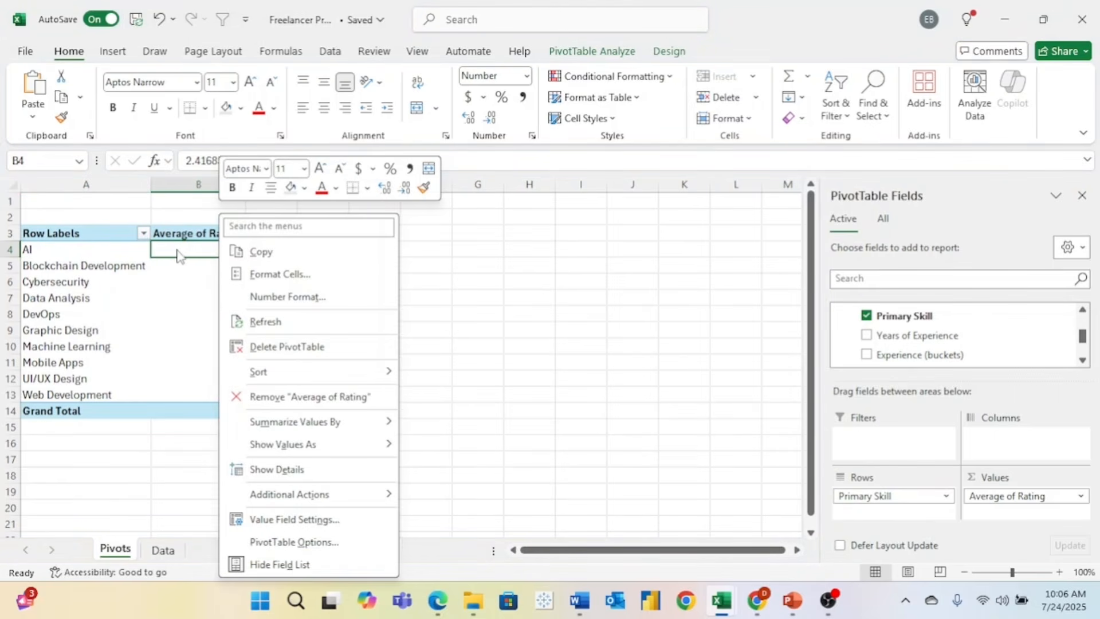
pyautogui.moveTo(325, 375)
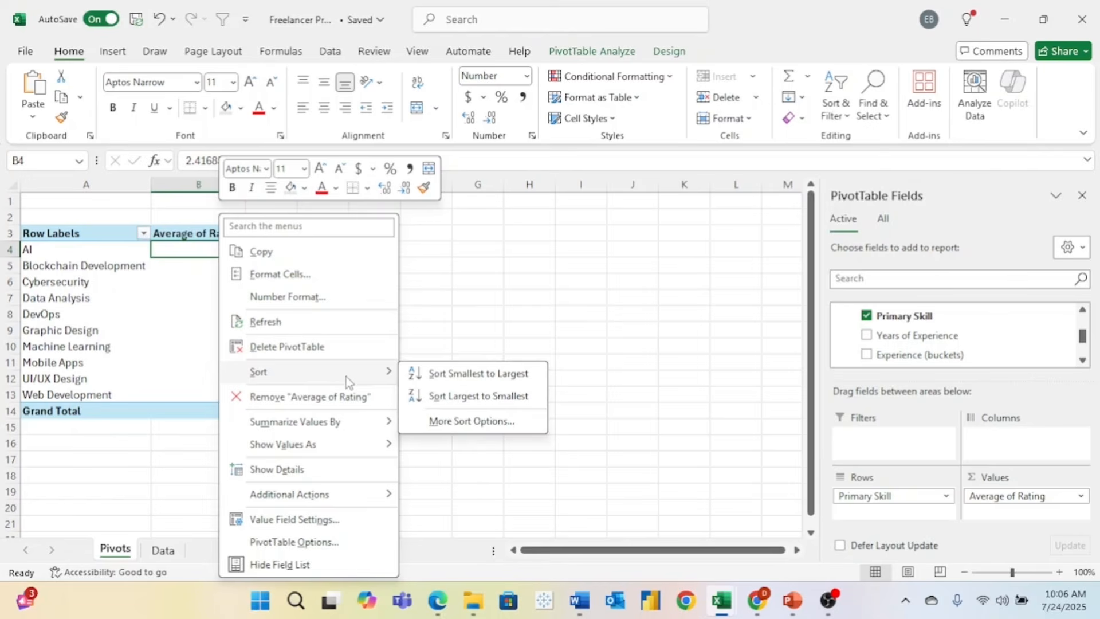
pyautogui.click(429, 396)
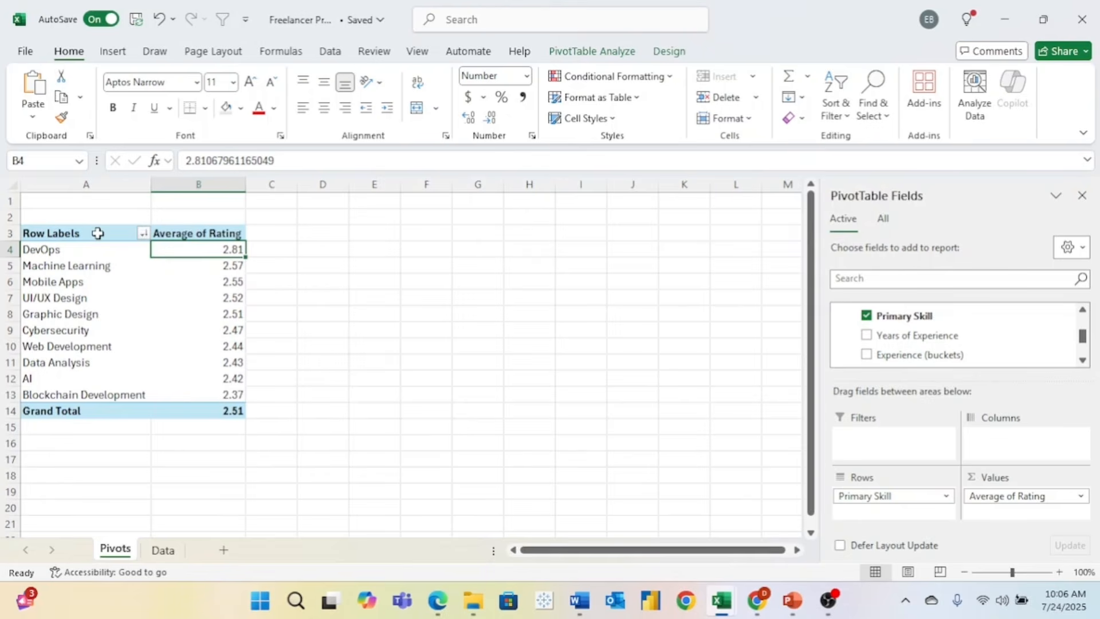
pyautogui.moveTo(94, 233); pyautogui.dragTo(206, 416)
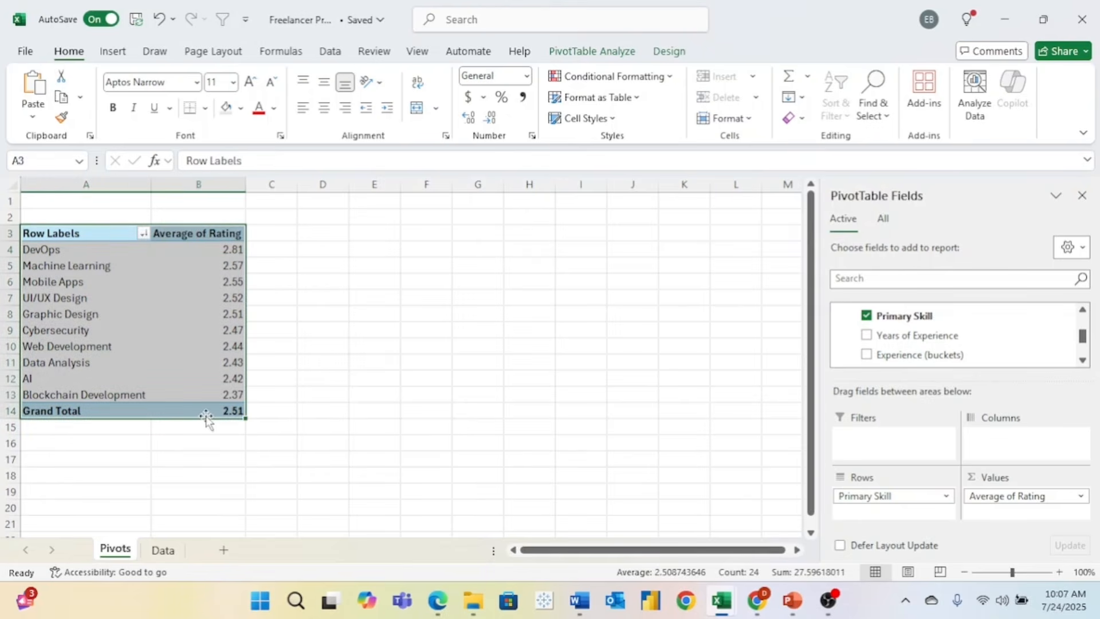
# - Copy the skill rating pivot to D3 and autofit columns D and E
pyautogui.hotkey('ctrl', 'c')
pyautogui.click(323, 229)
pyautogui.hotkey('ctrl', 'v')
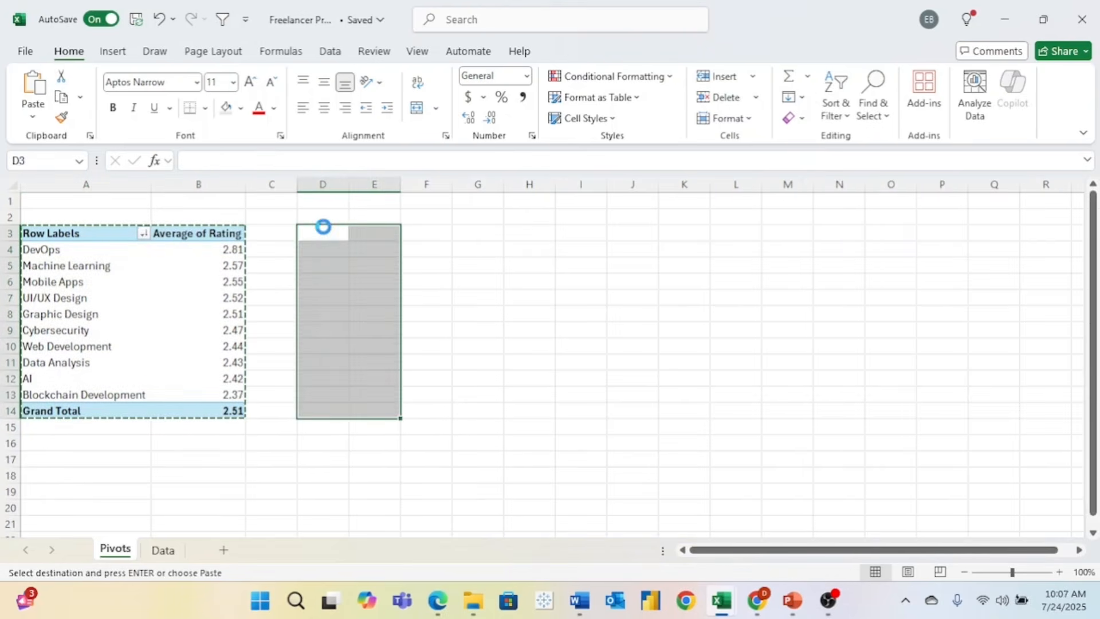
pyautogui.doubleClick(348, 184)
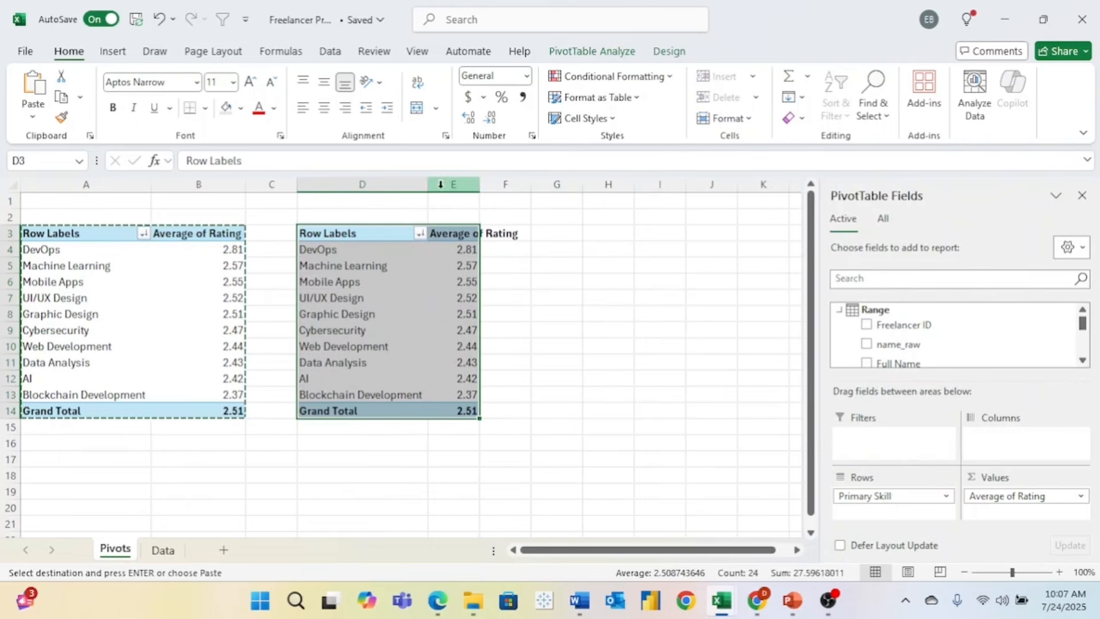
pyautogui.doubleClick(482, 184)
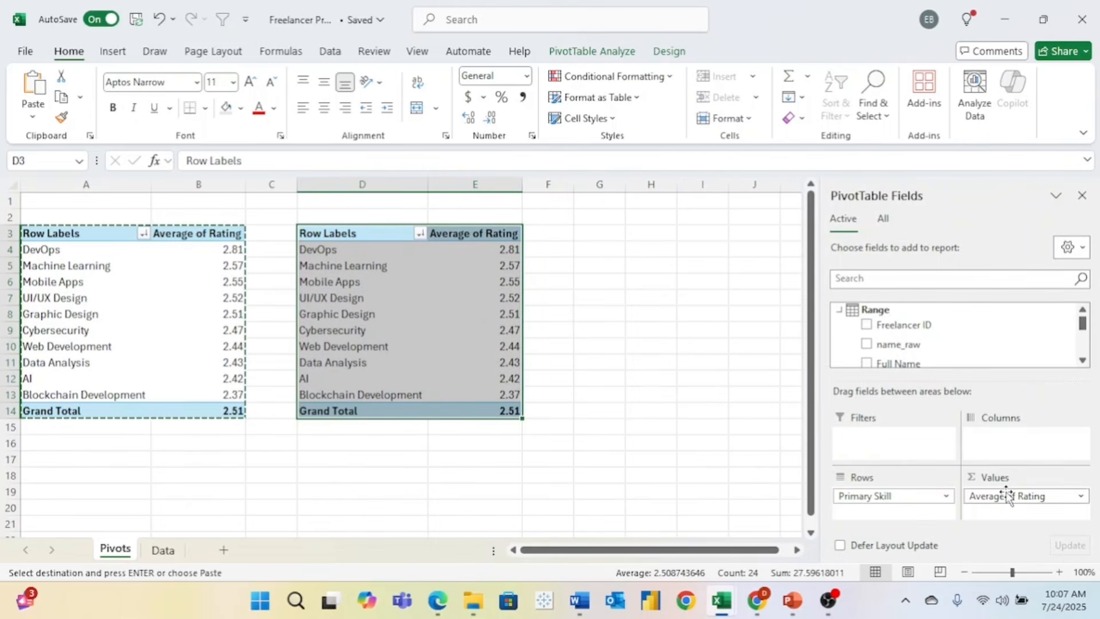
# - Remove Average of Rating and Primary Skill from the copied pivot
pyautogui.moveTo(1006, 496); pyautogui.dragTo(998, 352)
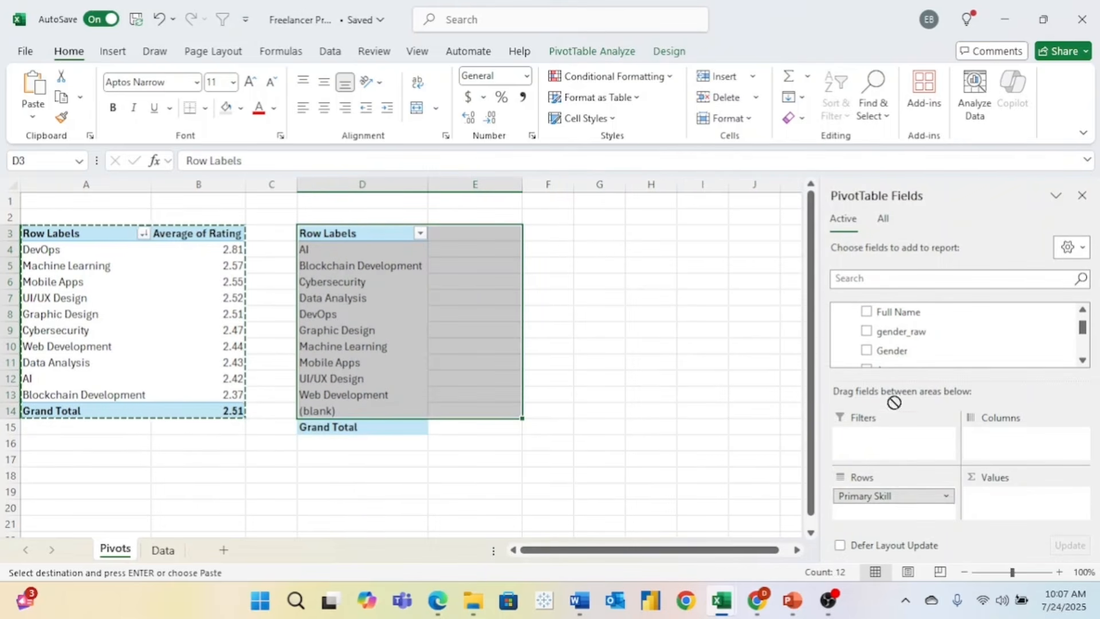
pyautogui.scroll(-1, 911, 355)
pyautogui.moveTo(893, 497); pyautogui.dragTo(1042, 497)
pyautogui.scroll(1, 912, 353)
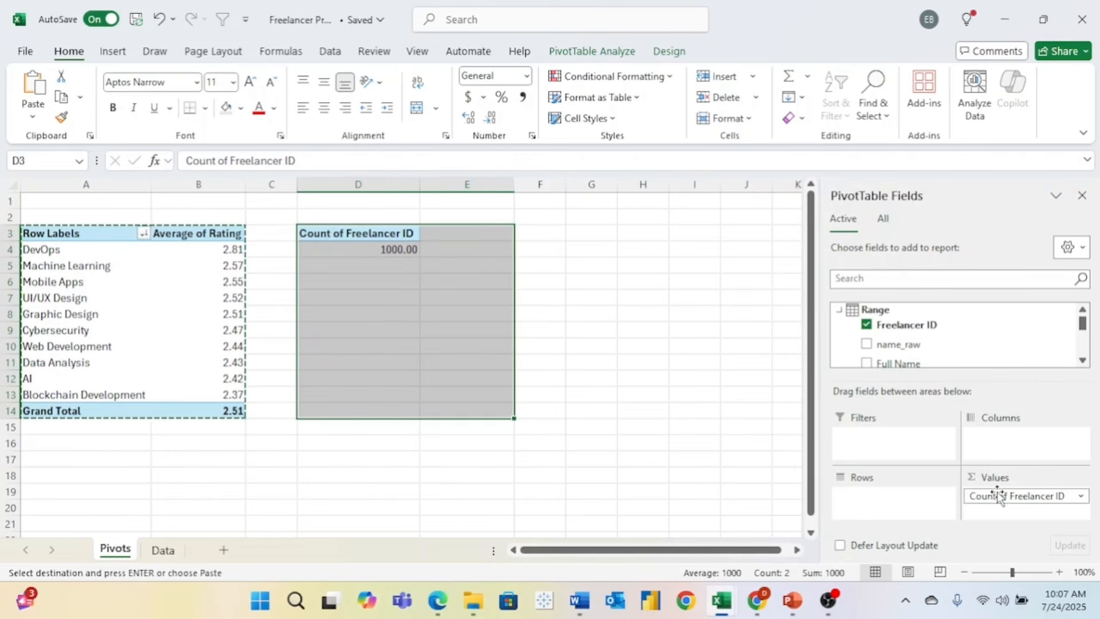
# - Show the D4 count as a whole number (1000) and group it by Experience (buckets)
pyautogui.click(657, 355)
pyautogui.click(380, 247)
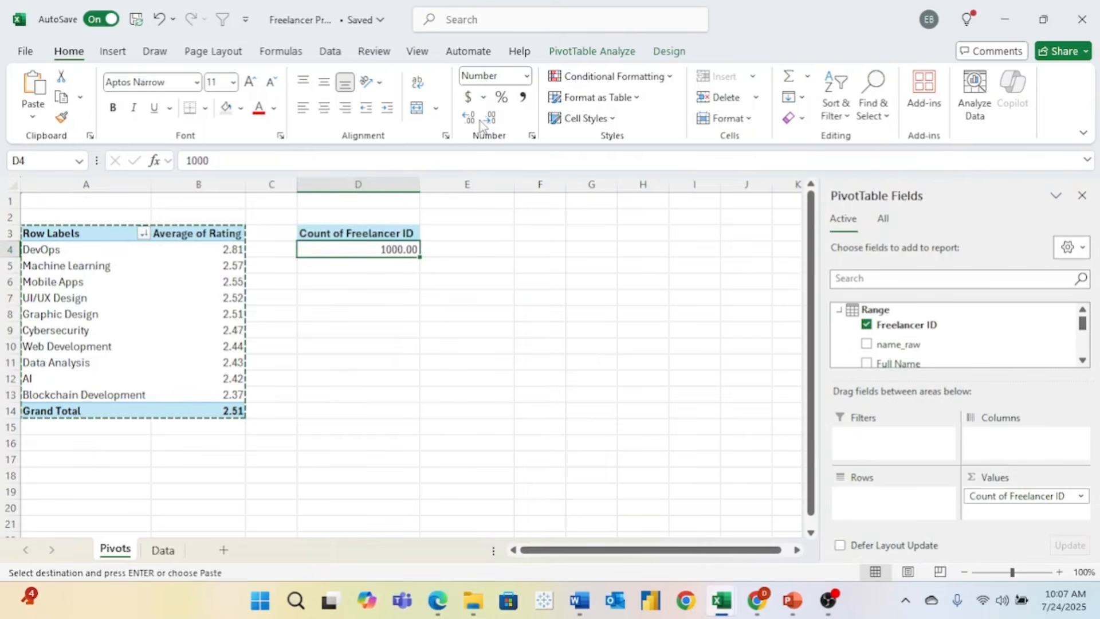
pyautogui.click(489, 118)
pyautogui.click(487, 127)
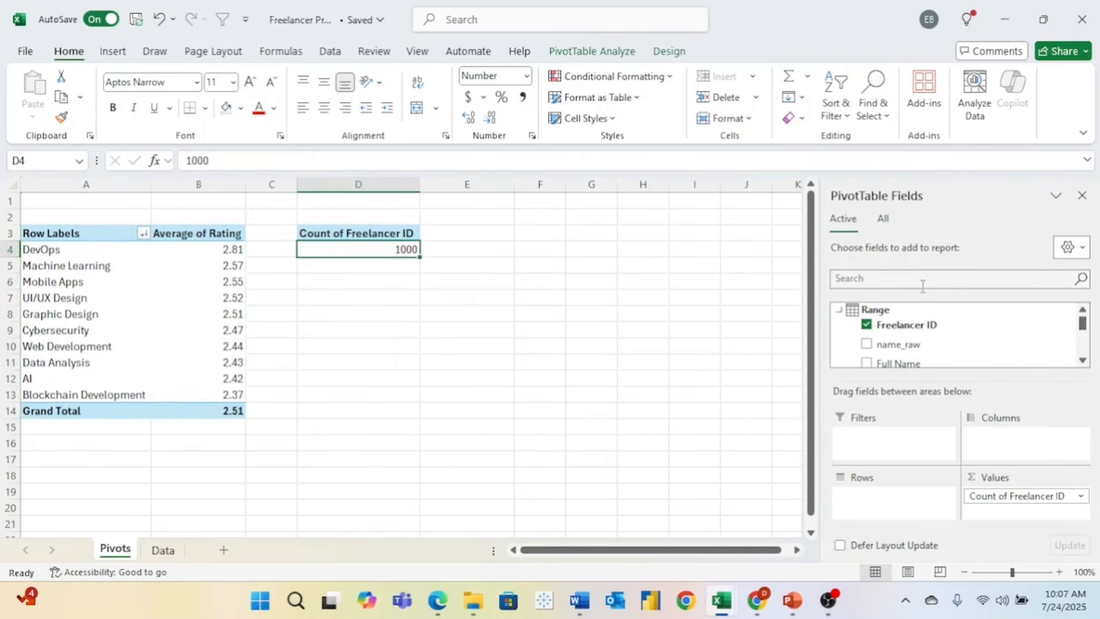
pyautogui.moveTo(1083, 333); pyautogui.dragTo(1012, 344)
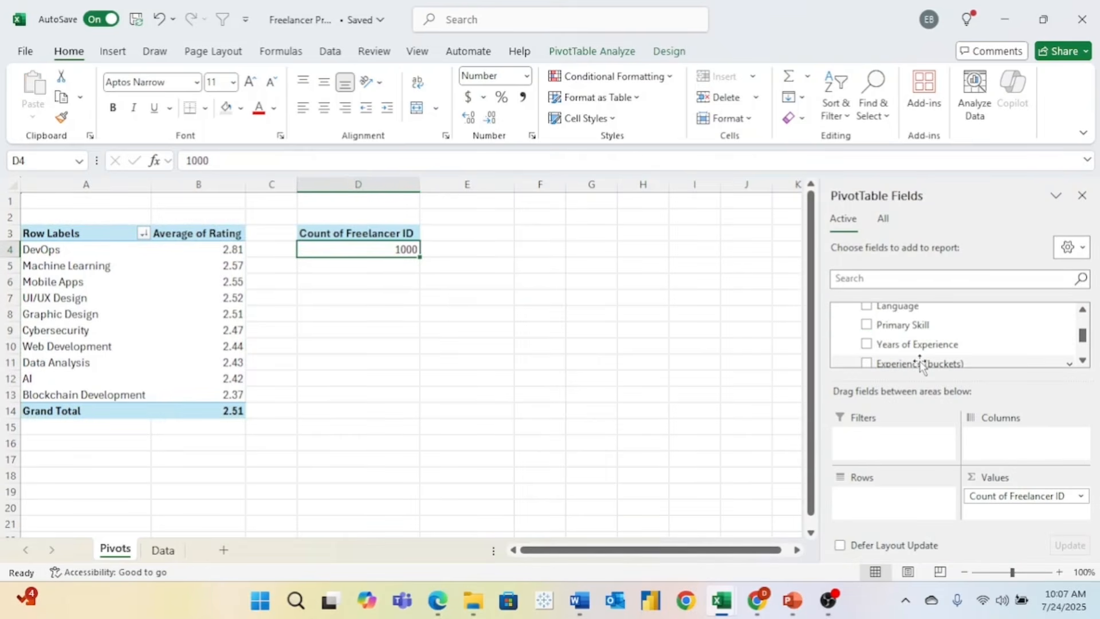
pyautogui.moveTo(921, 365); pyautogui.dragTo(921, 496)
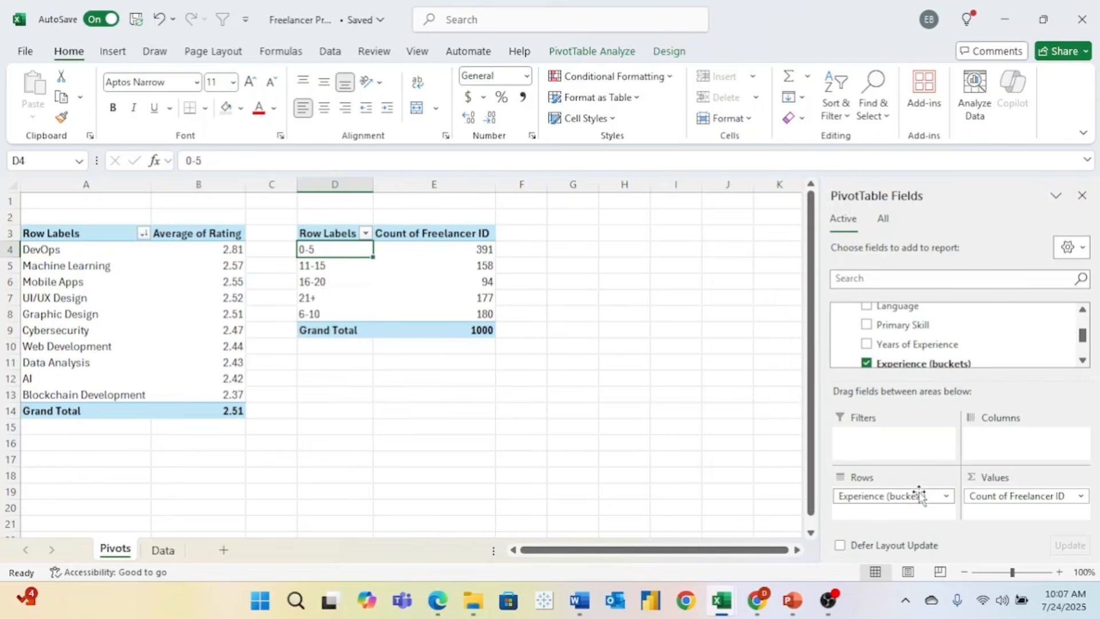
pyautogui.click(1085, 497)
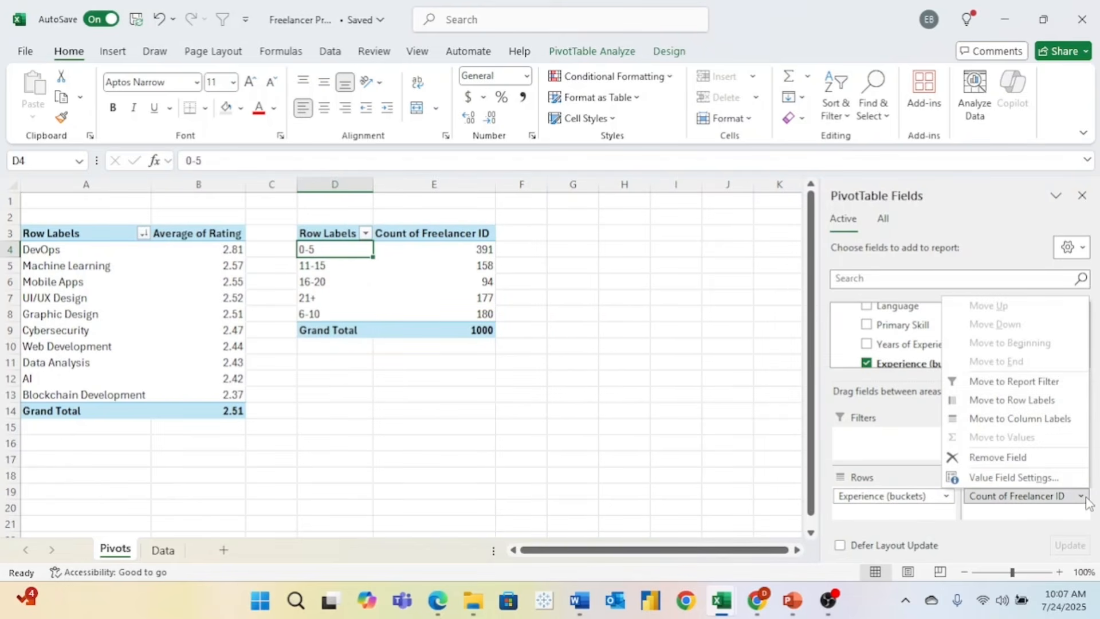
# - Show the experience-bucket counts as % of Grand Total, rounded to whole-number percentages
pyautogui.click(1012, 477)
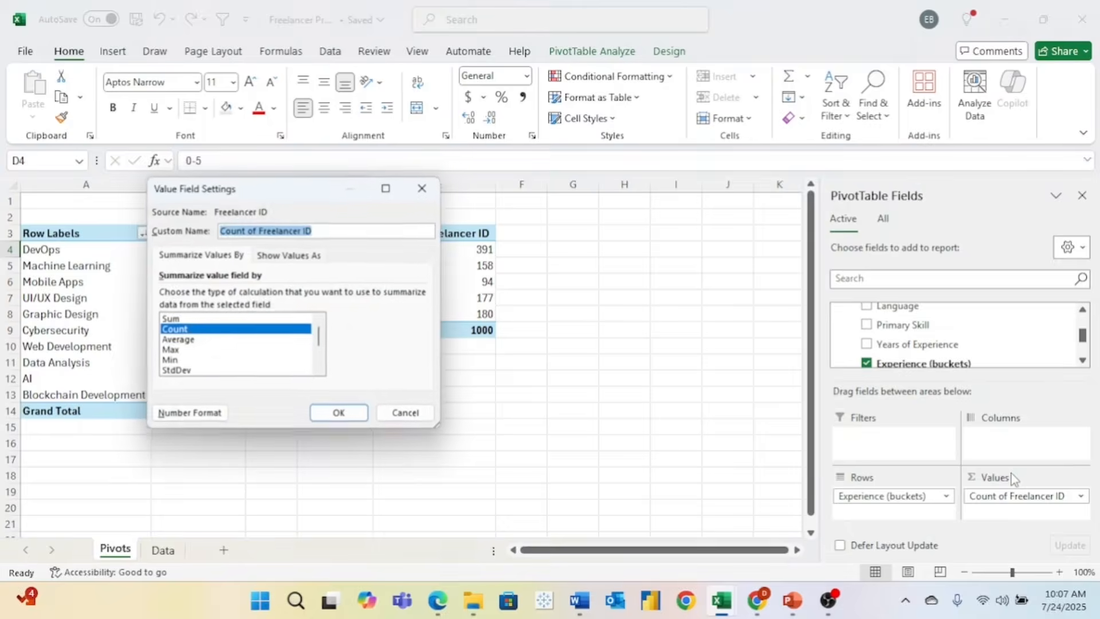
pyautogui.click(289, 255)
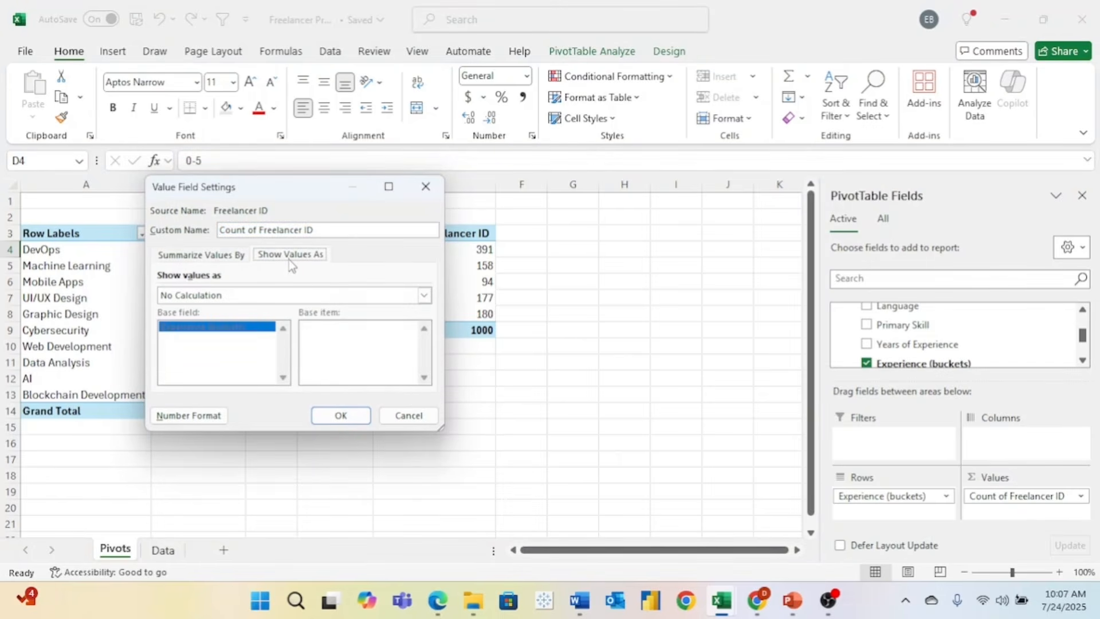
pyautogui.click(310, 295)
pyautogui.click(238, 321)
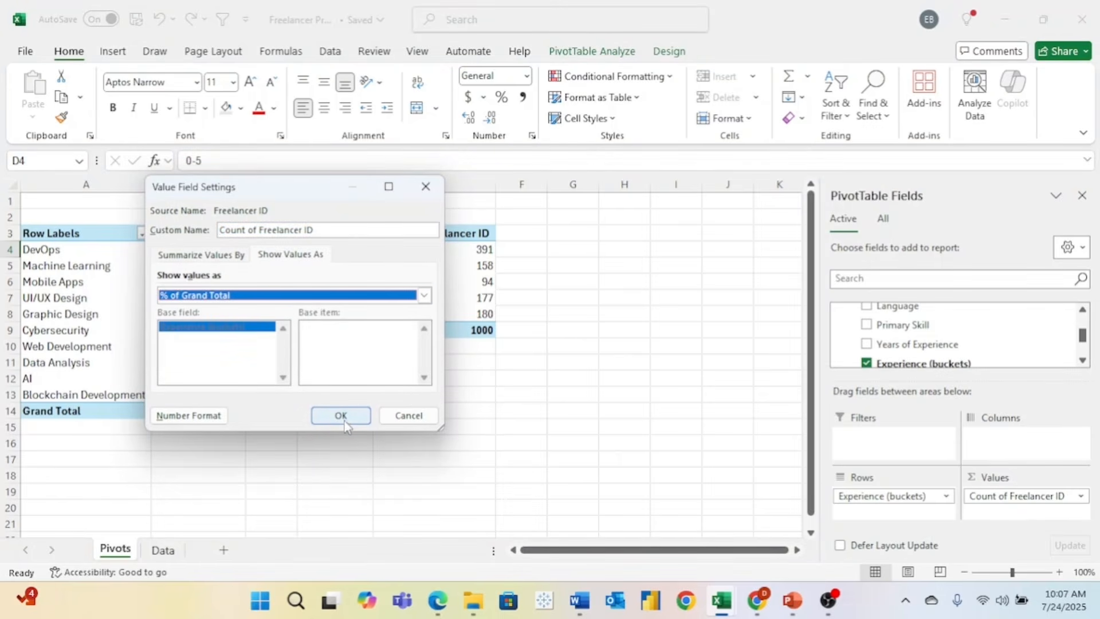
pyautogui.click(341, 416)
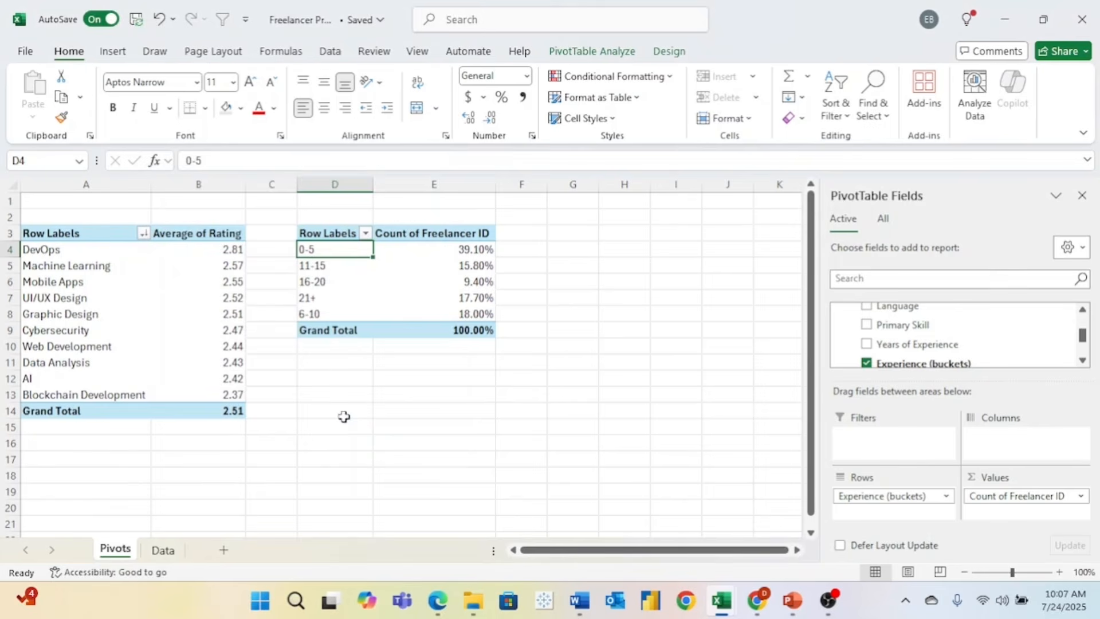
pyautogui.moveTo(422, 247); pyautogui.dragTo(438, 309)
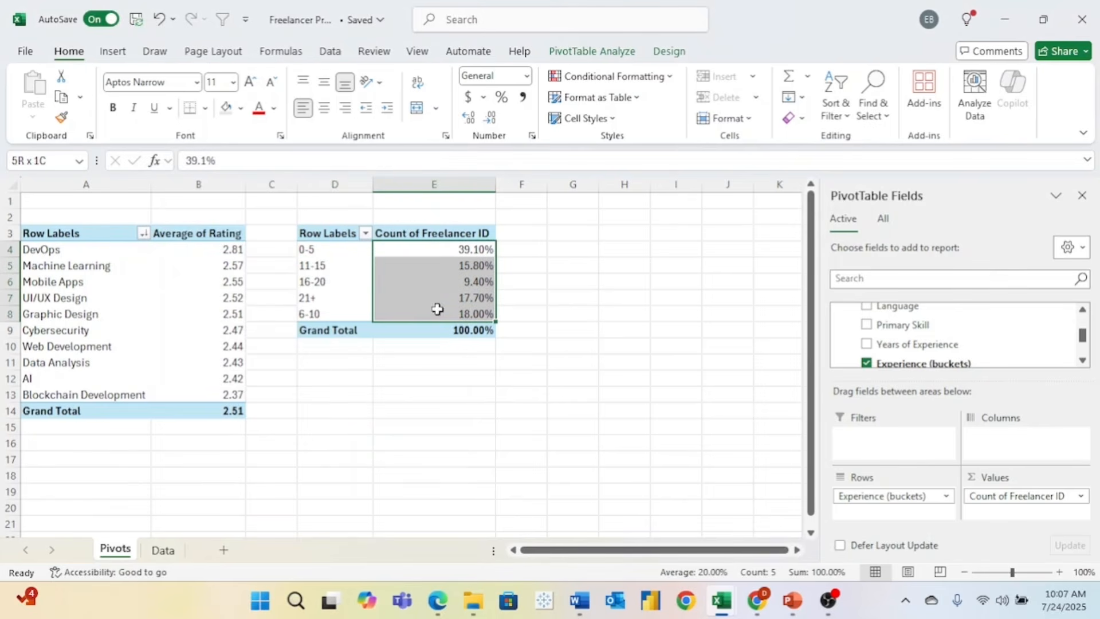
pyautogui.click(490, 117)
pyautogui.click(490, 117)
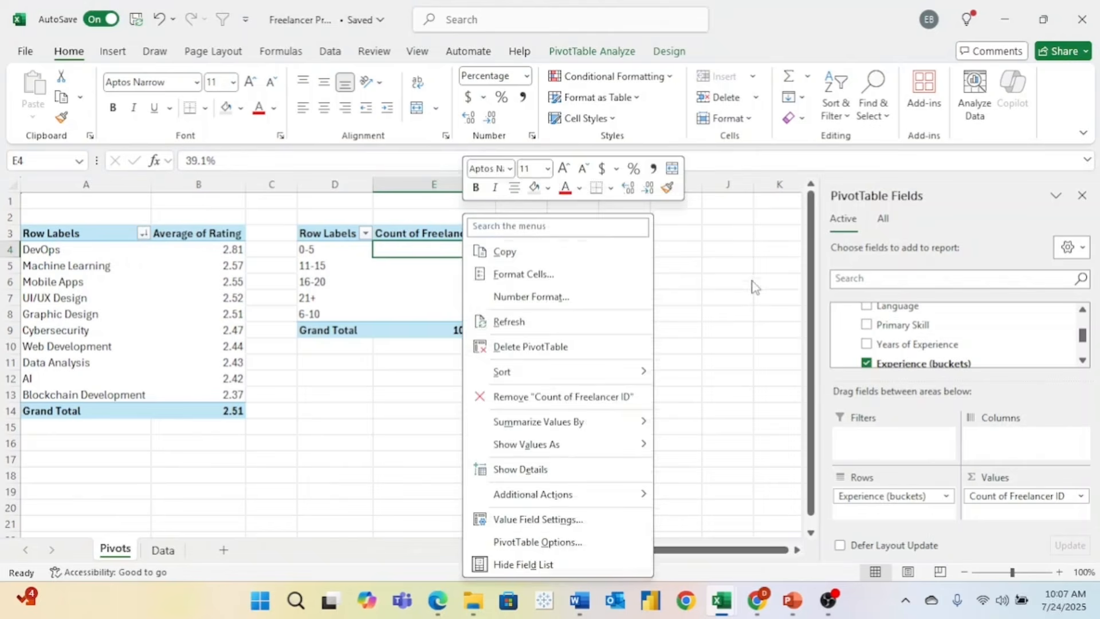
# - Sort the experience buckets A to Z by label instead of by share
pyautogui.click(752, 280)
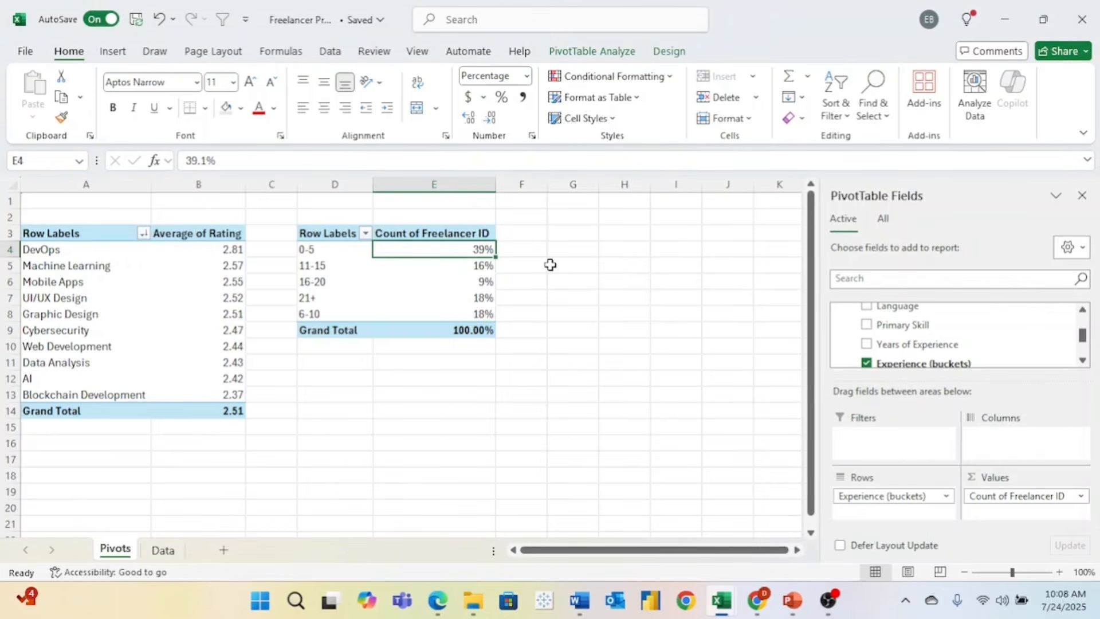
pyautogui.rightClick(431, 249)
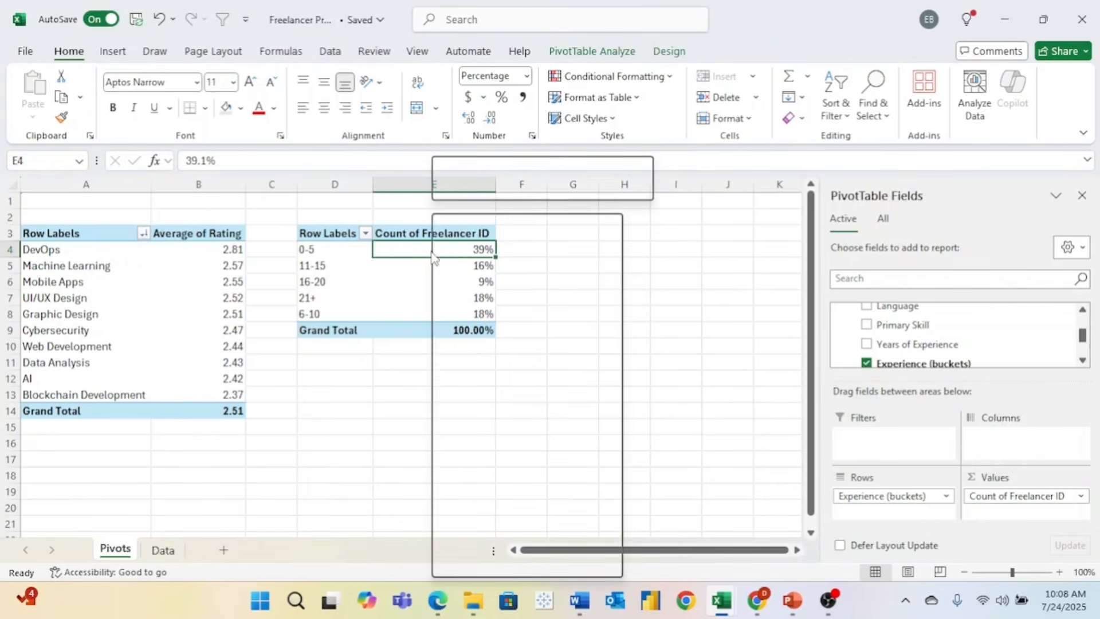
pyautogui.moveTo(537, 373)
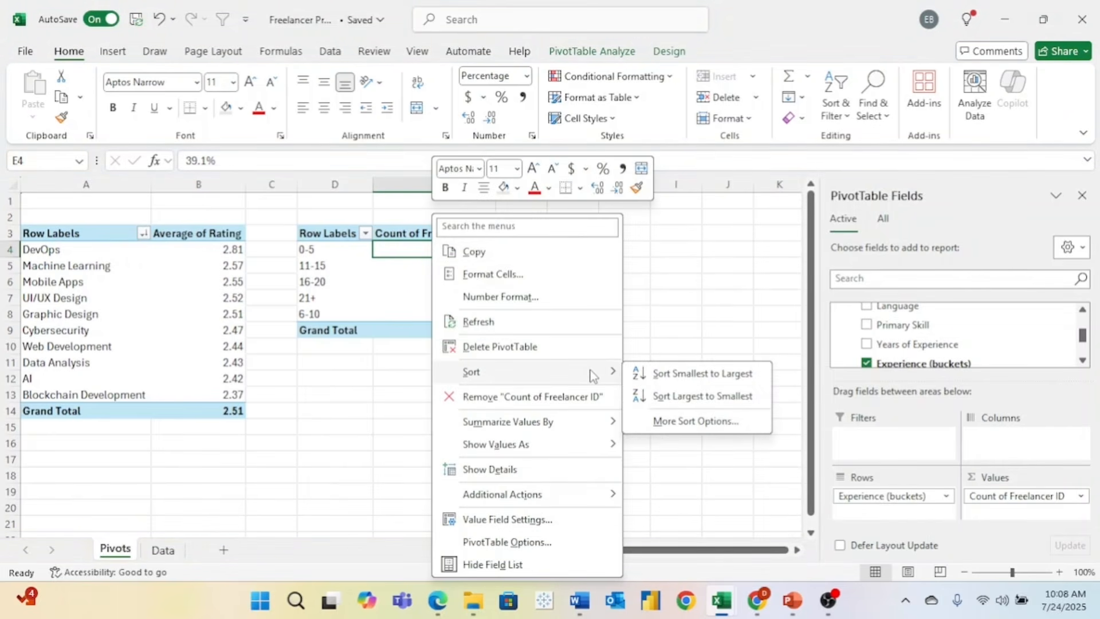
pyautogui.click(663, 395)
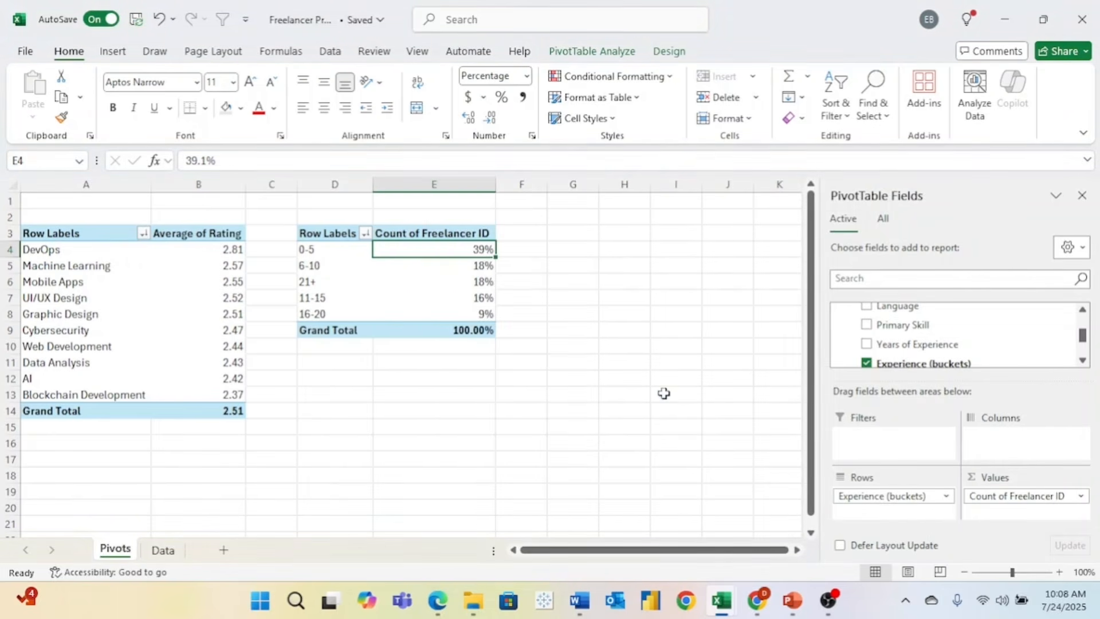
pyautogui.rightClick(331, 265)
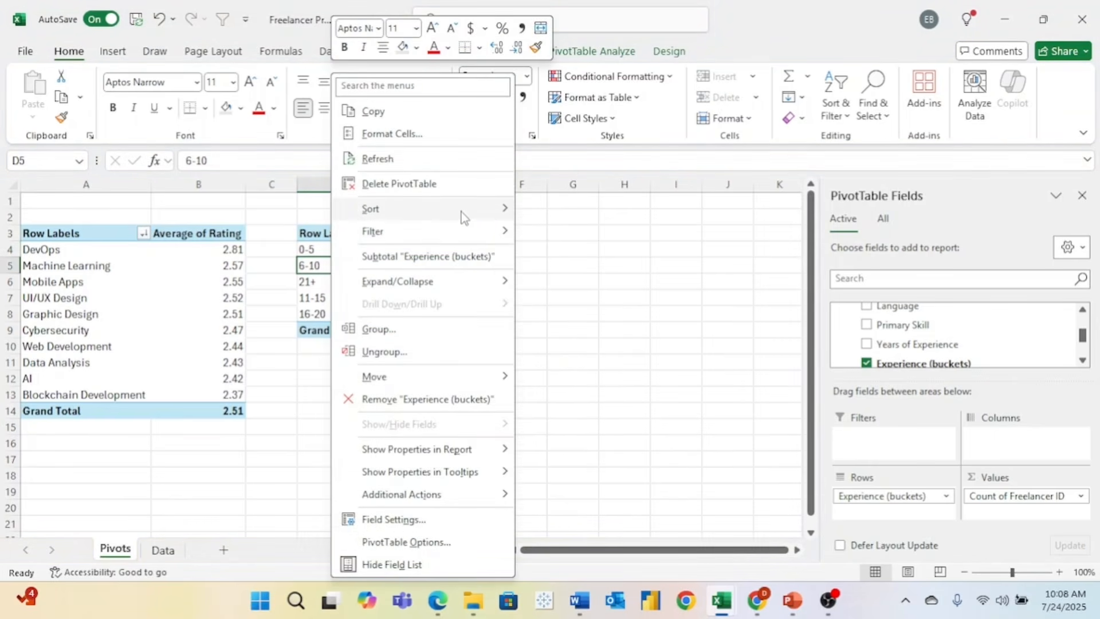
pyautogui.moveTo(464, 216)
pyautogui.click(552, 210)
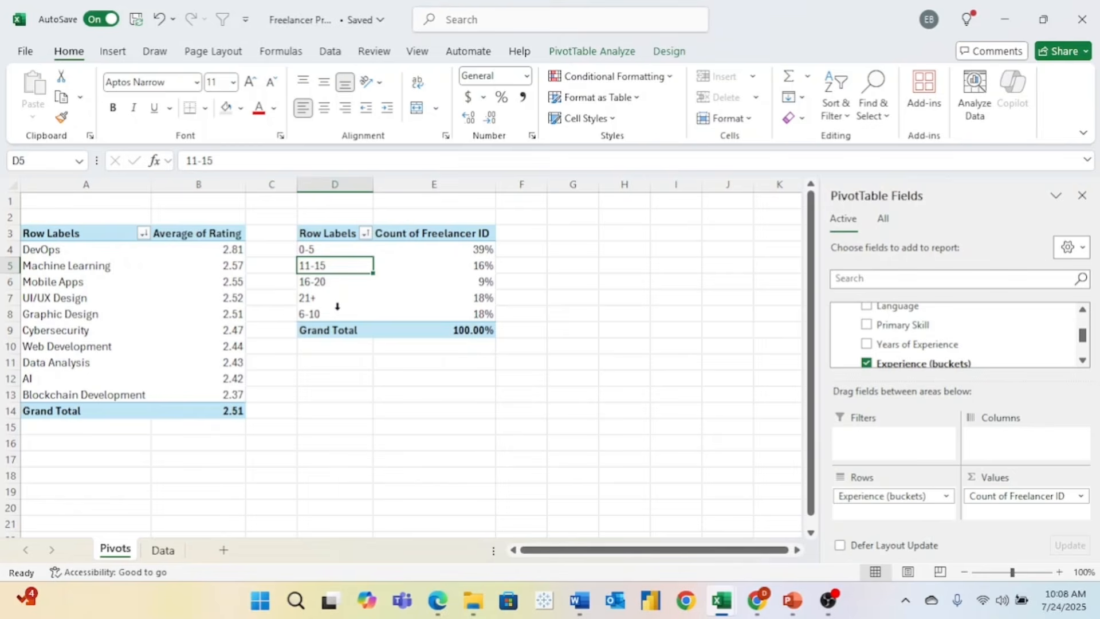
# - Go to the Data sheet and select the entire freelancer table
pyautogui.click(345, 250)
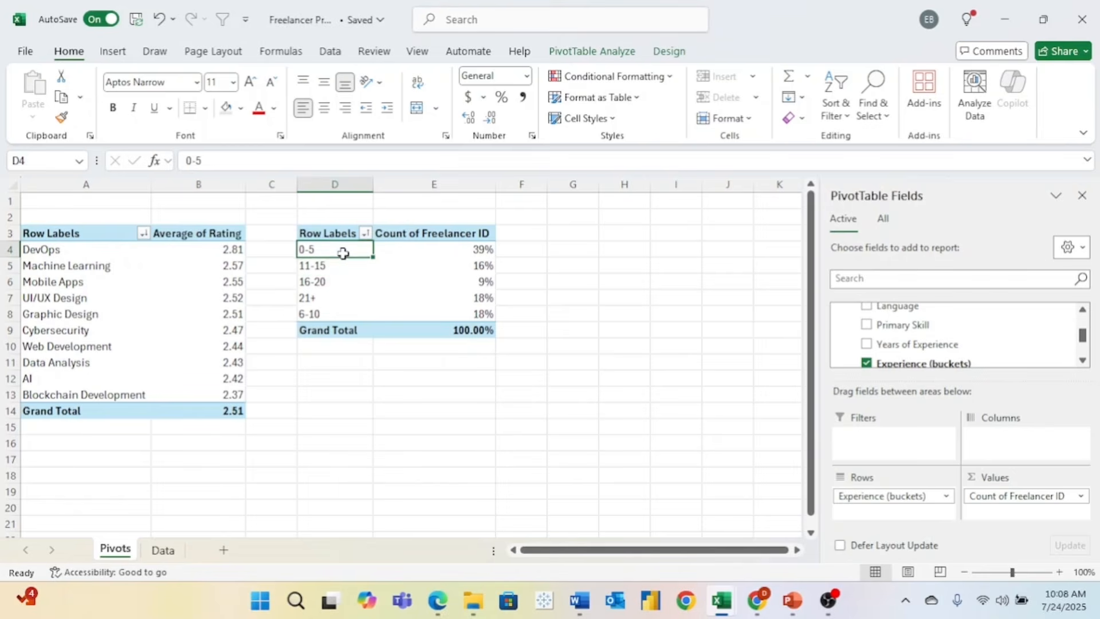
pyautogui.click(162, 550)
pyautogui.hotkey('ctrl', 'a')
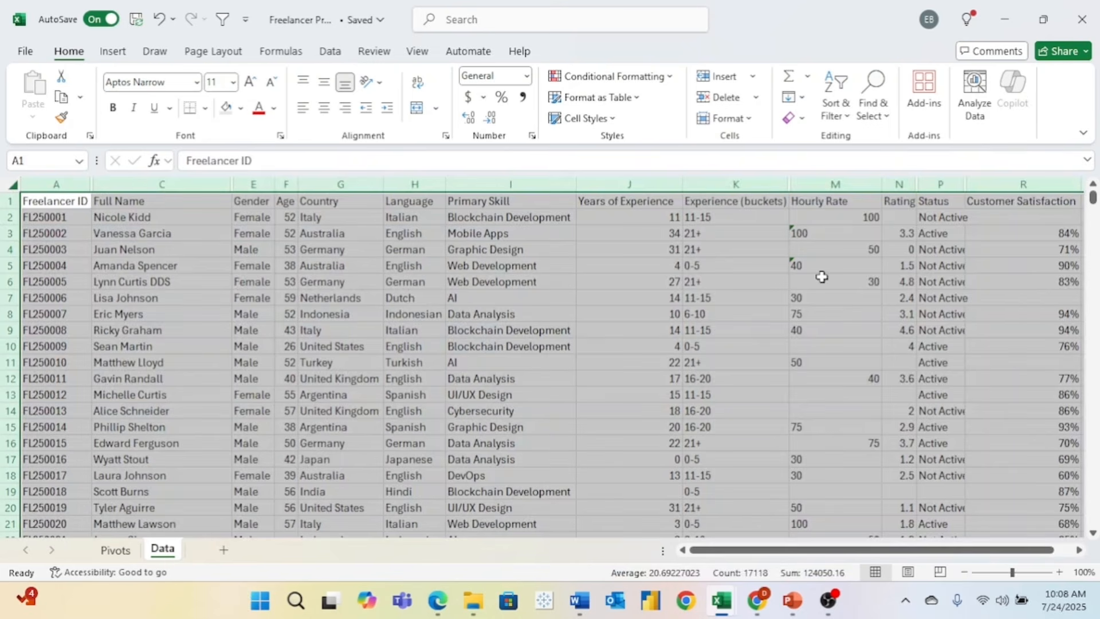
# - Inspect the multi-line IFS bucket formula in K2, commit it unchanged, and return to Pivots
pyautogui.click(717, 217)
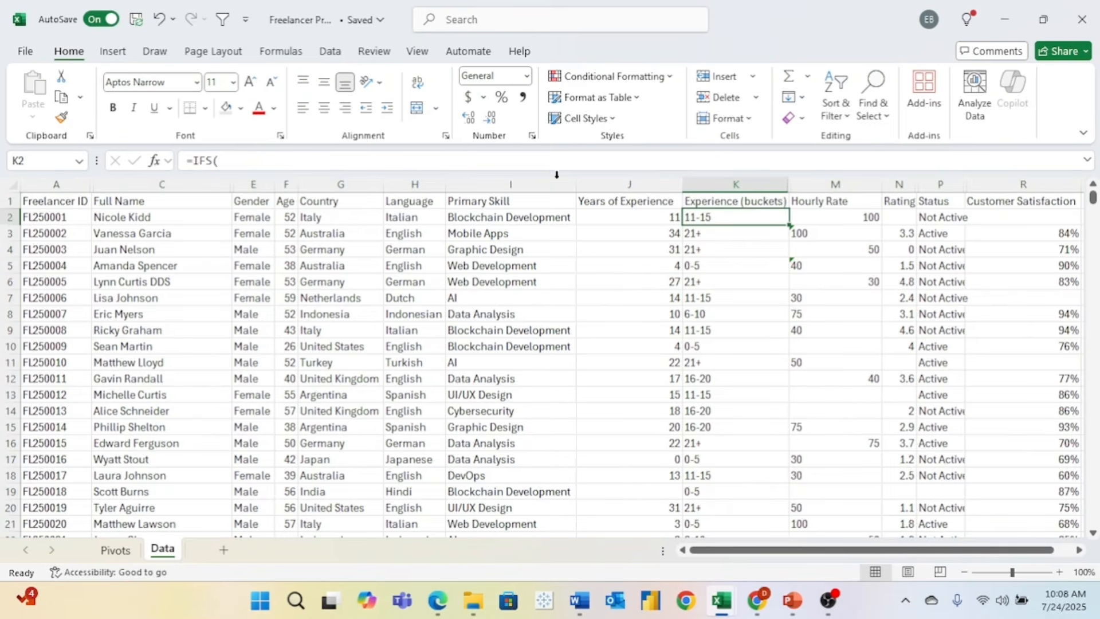
pyautogui.moveTo(556, 203); pyautogui.dragTo(556, 295)
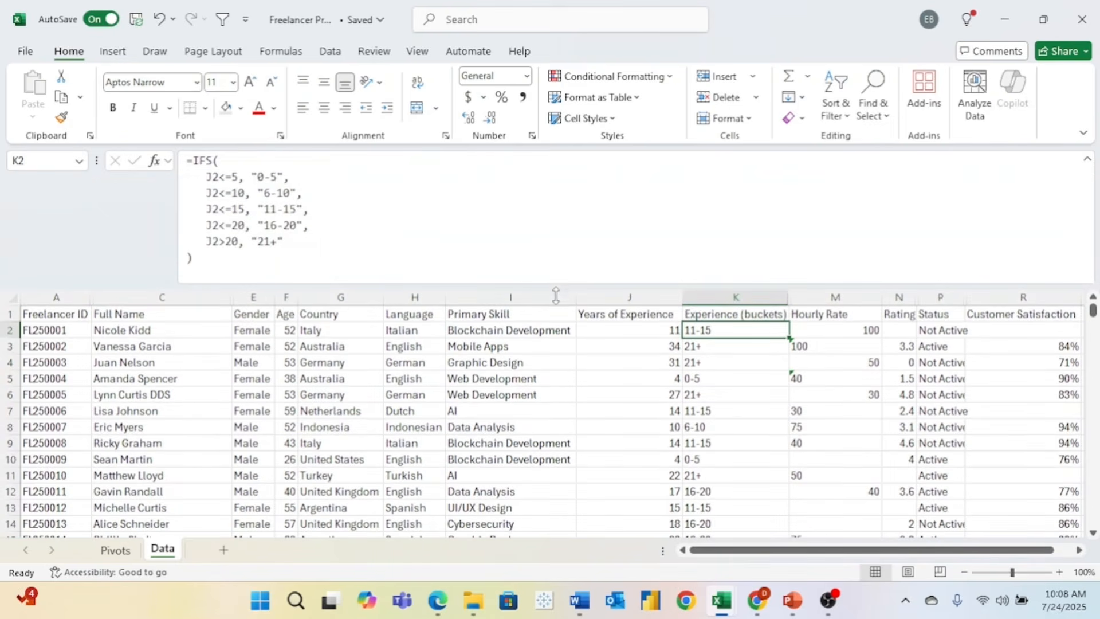
pyautogui.click(257, 177)
pyautogui.write('1.')
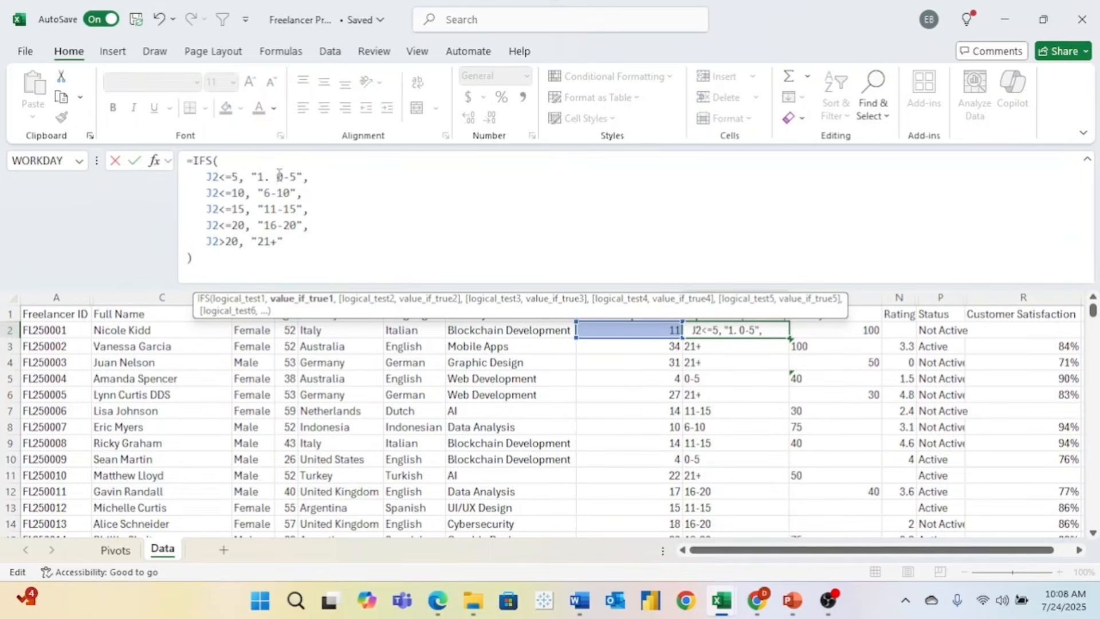
pyautogui.moveTo(277, 176); pyautogui.dragTo(257, 176)
pyautogui.press('BackSpace')
pyautogui.hotkey('ctrl', 'Return')
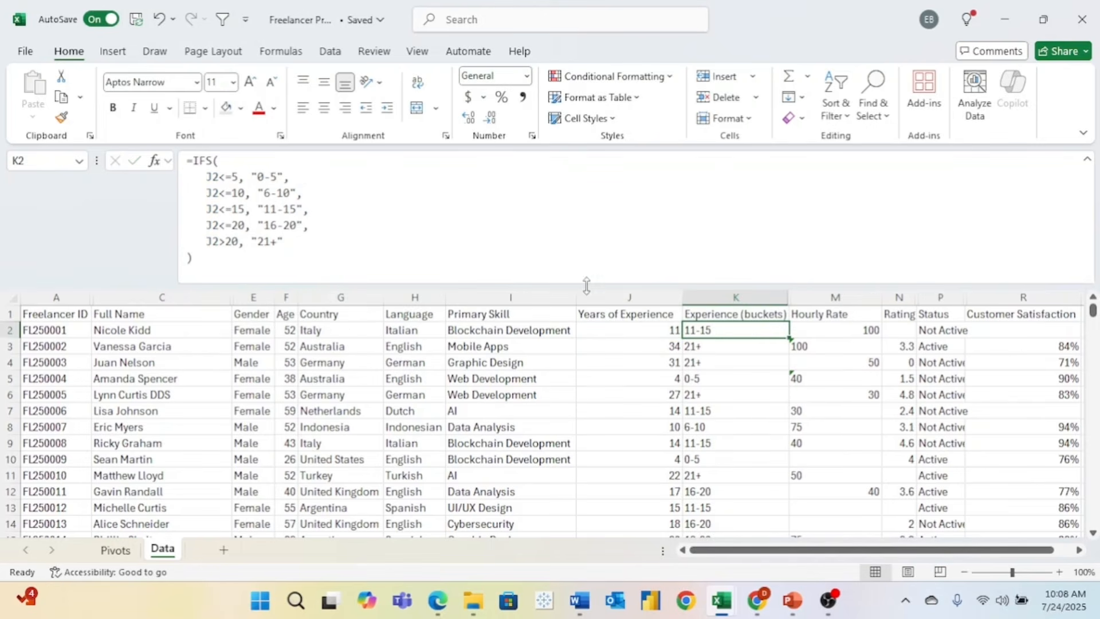
pyautogui.moveTo(587, 284); pyautogui.dragTo(588, 166)
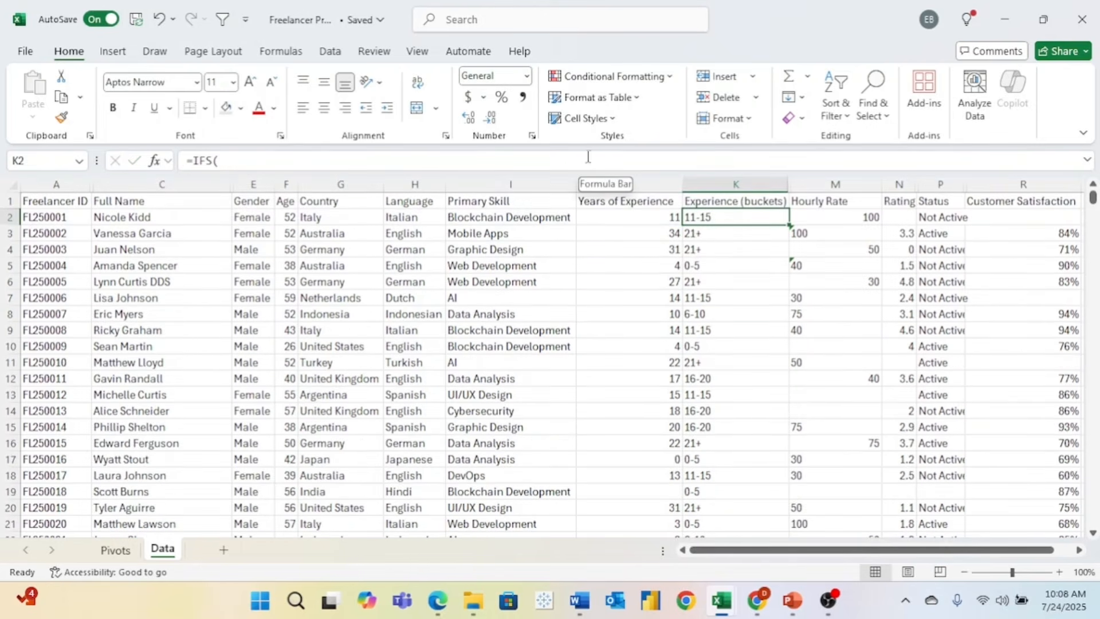
pyautogui.click(125, 552)
pyautogui.click(354, 313)
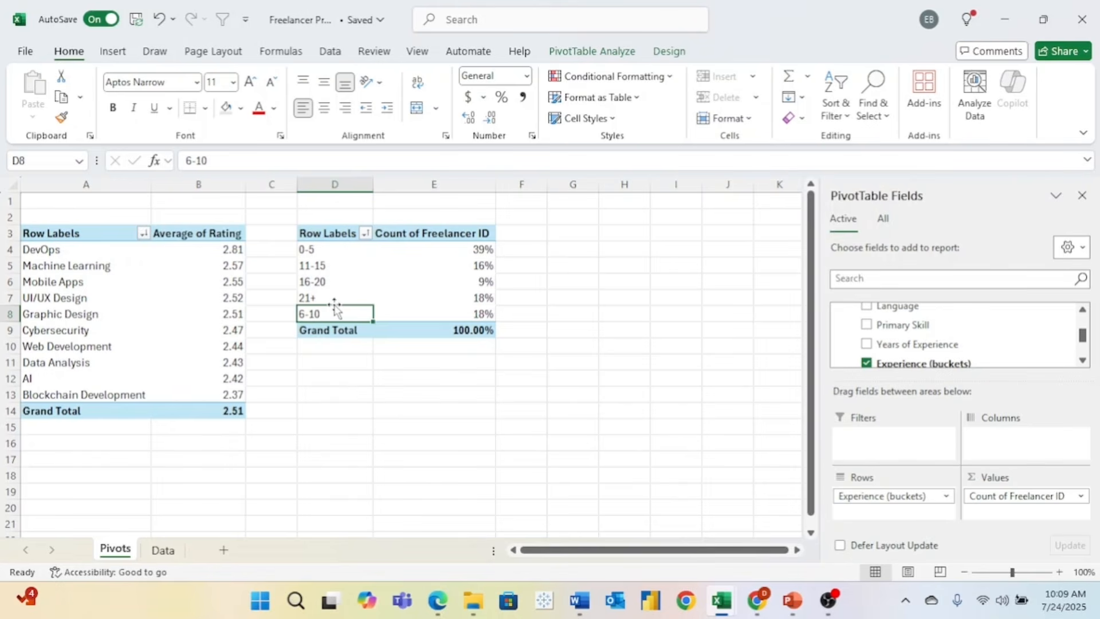
# - Move the 6-10 bucket directly below 0-5, then paste a copy of the pivot at G3
pyautogui.moveTo(335, 308); pyautogui.dragTo(333, 256)
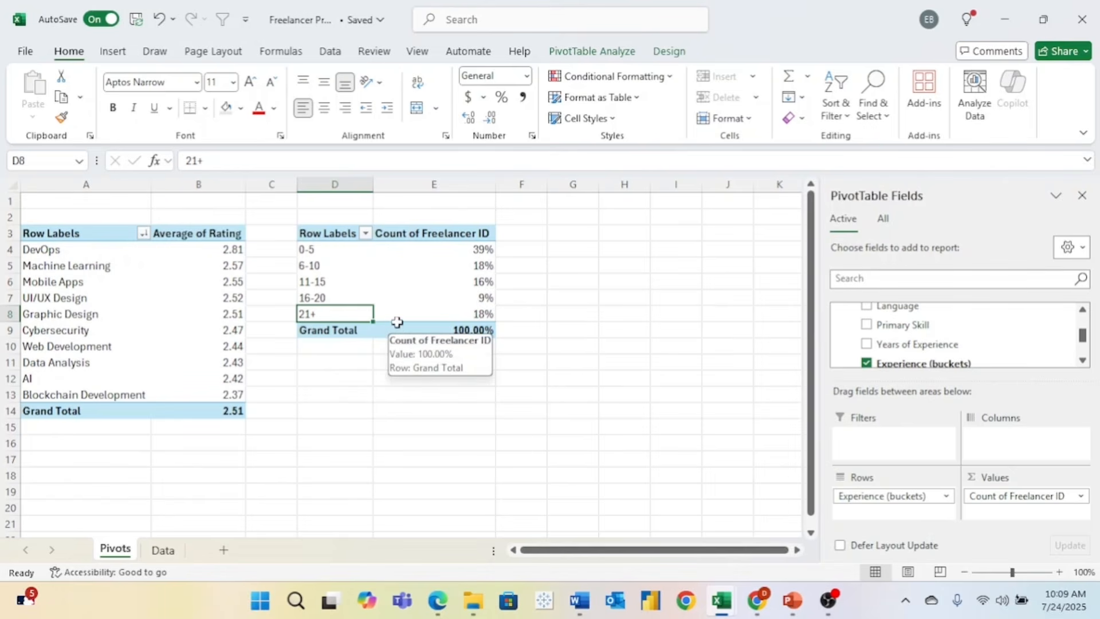
pyautogui.hotkey('ctrl', 'a')
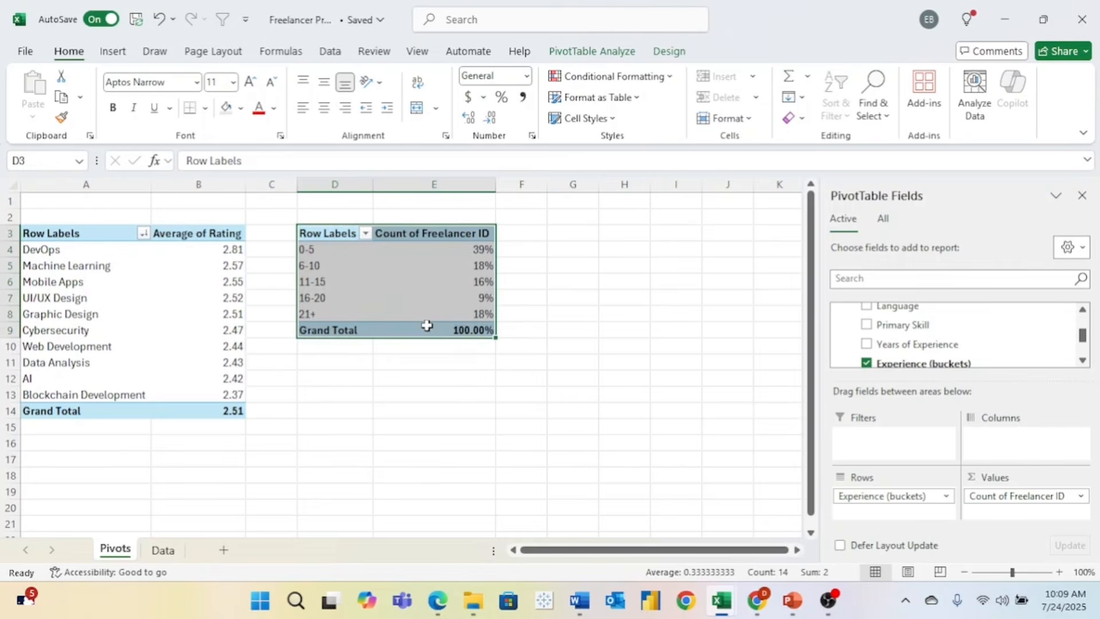
pyautogui.hotkey('ctrl', 'c')
pyautogui.click(577, 233)
pyautogui.hotkey('ctrl', 'v')
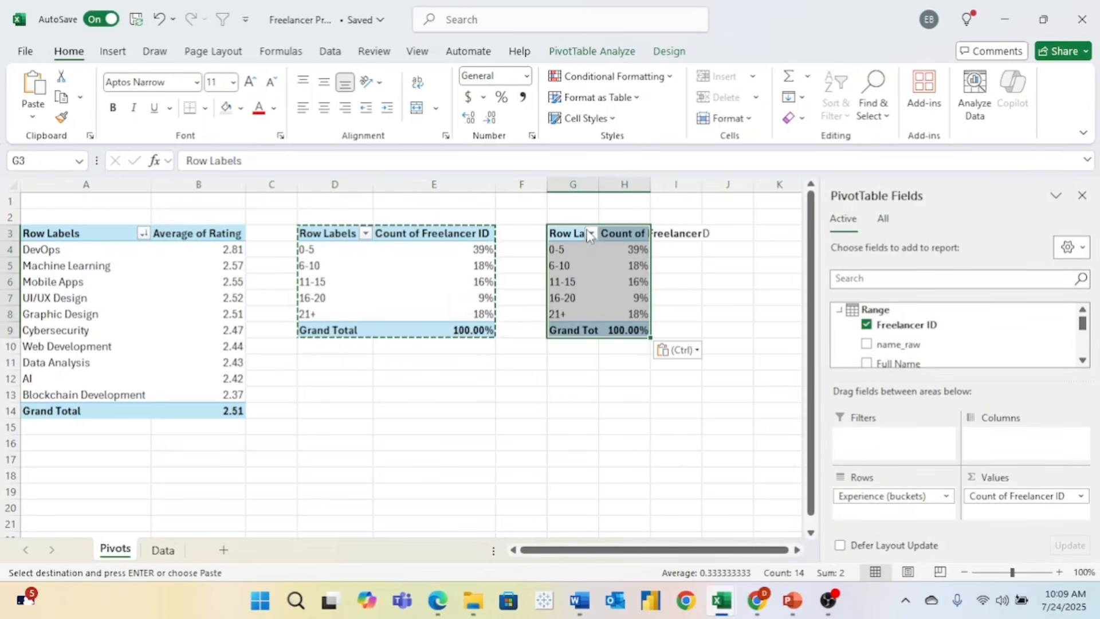
# - Autofit columns G and H and remove Experience (buckets) from the copy's rows
pyautogui.moveTo(602, 179); pyautogui.dragTo(603, 179)
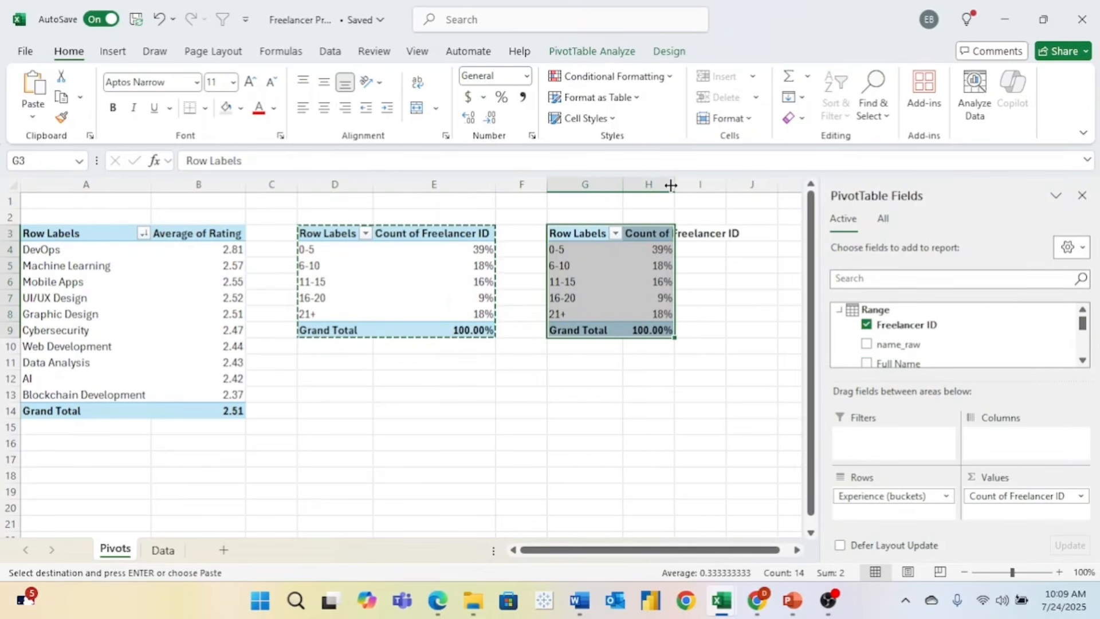
pyautogui.doubleClick(673, 181)
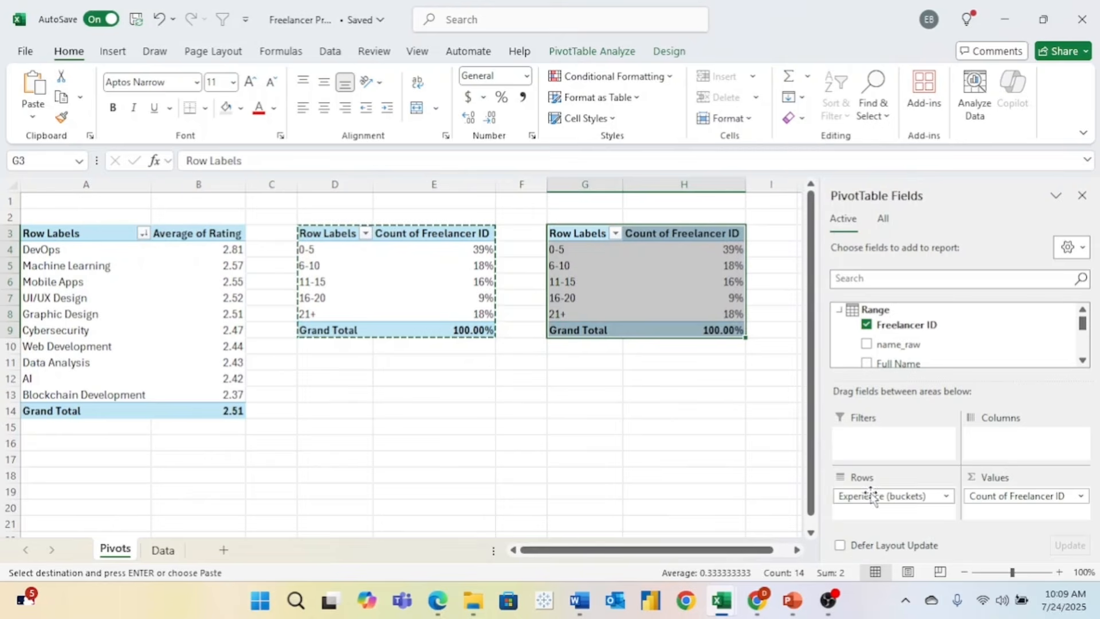
pyautogui.moveTo(871, 496); pyautogui.dragTo(943, 352)
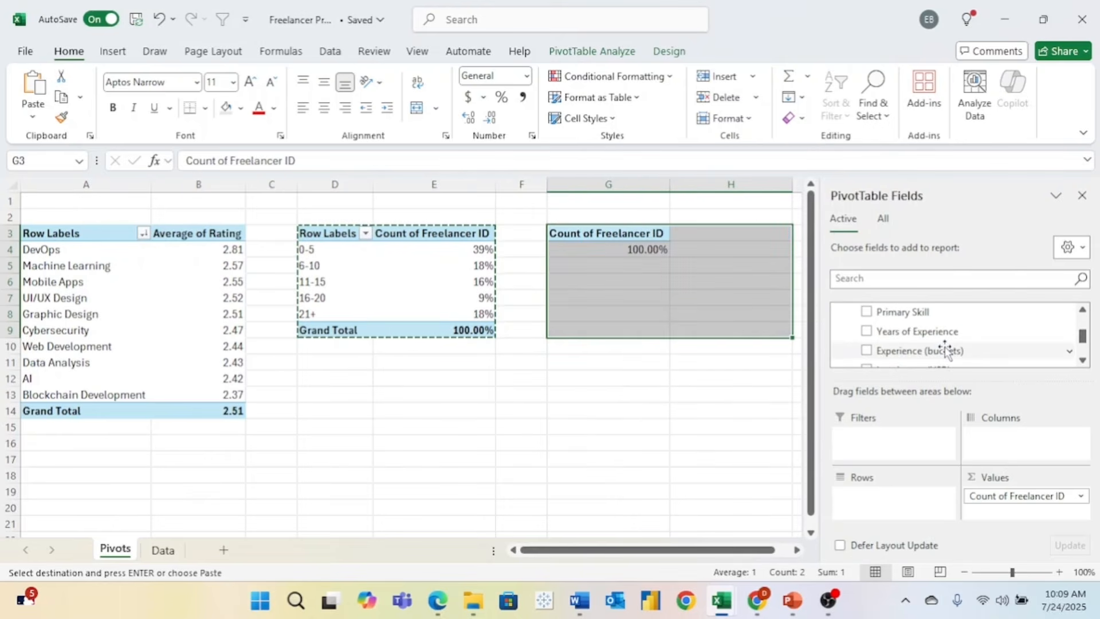
# - Add Hourly Rate to the G3 pivot's rows to show each rate's percentage share
pyautogui.scroll(-1, 944, 348)
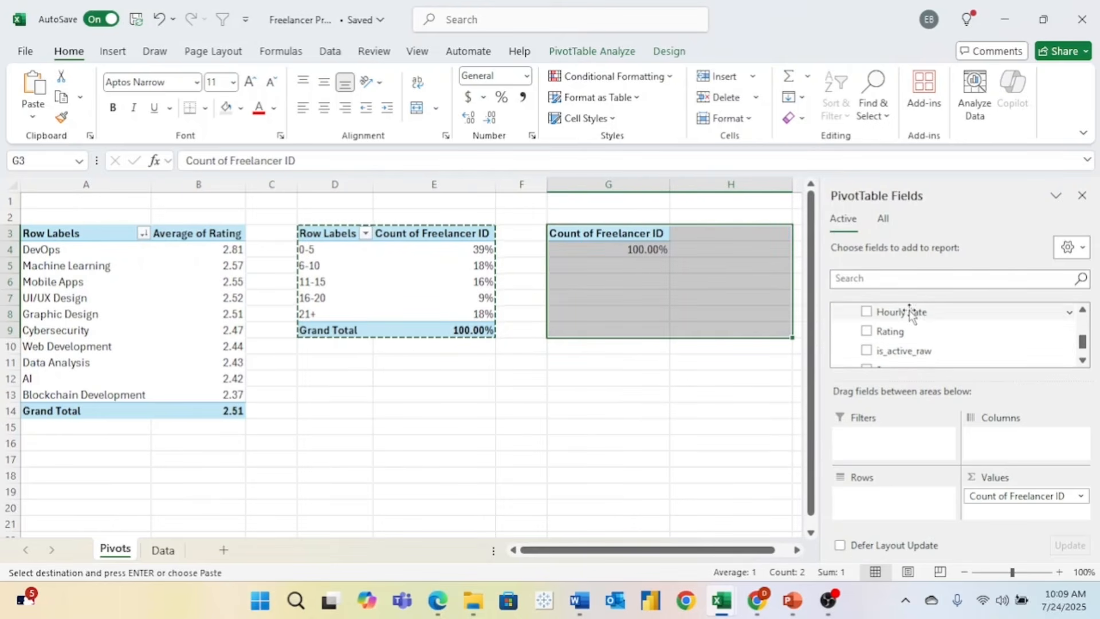
pyautogui.moveTo(914, 312); pyautogui.dragTo(899, 497)
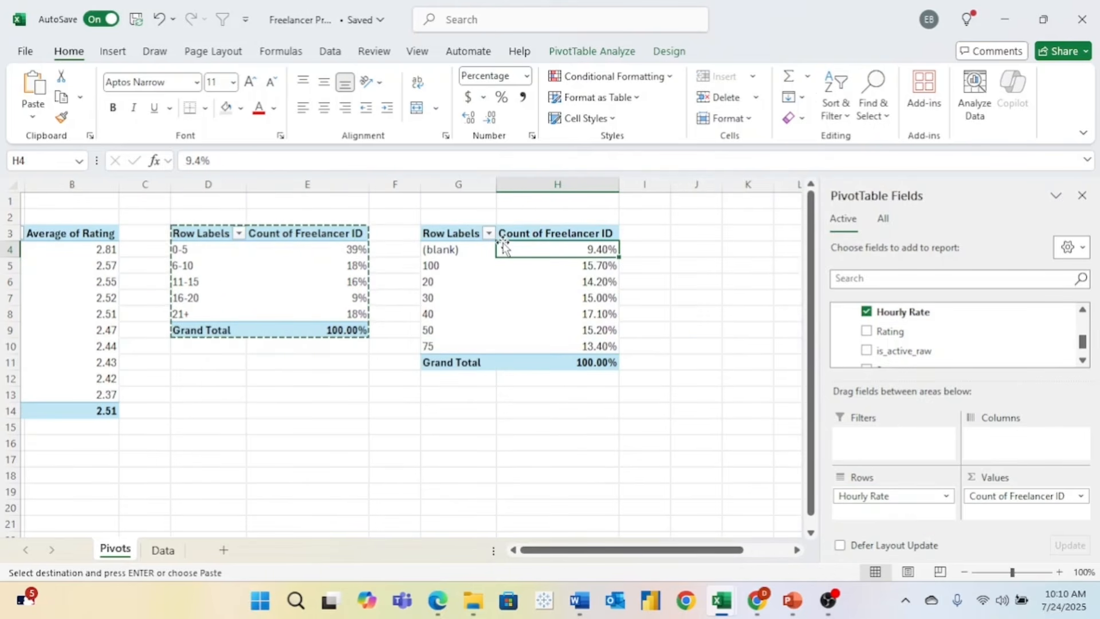
pyautogui.press('Escape')
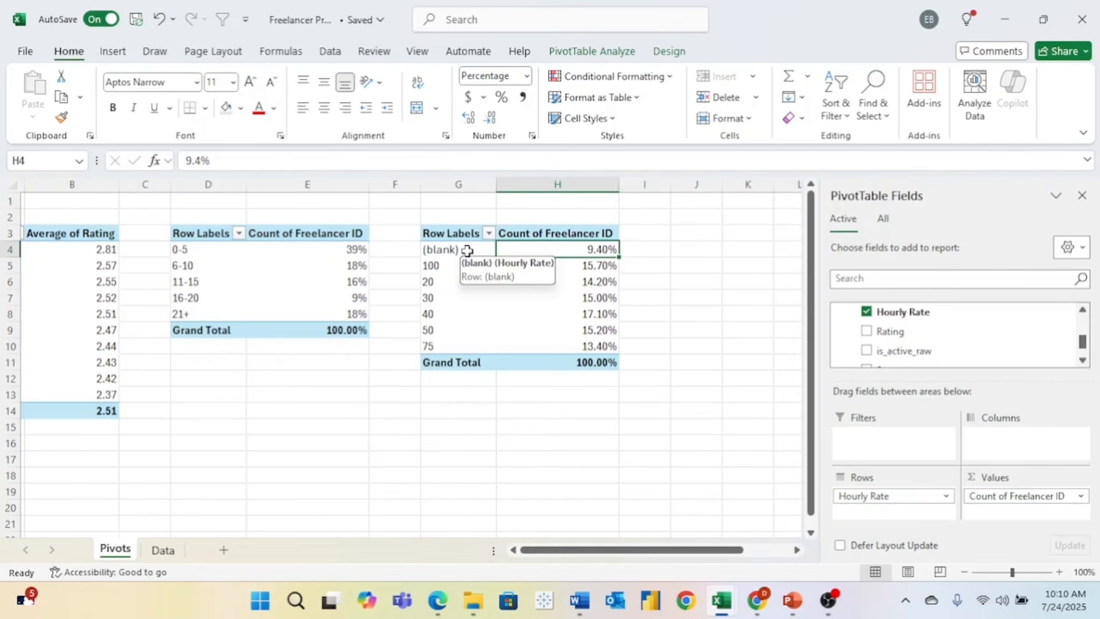
pyautogui.click(435, 266)
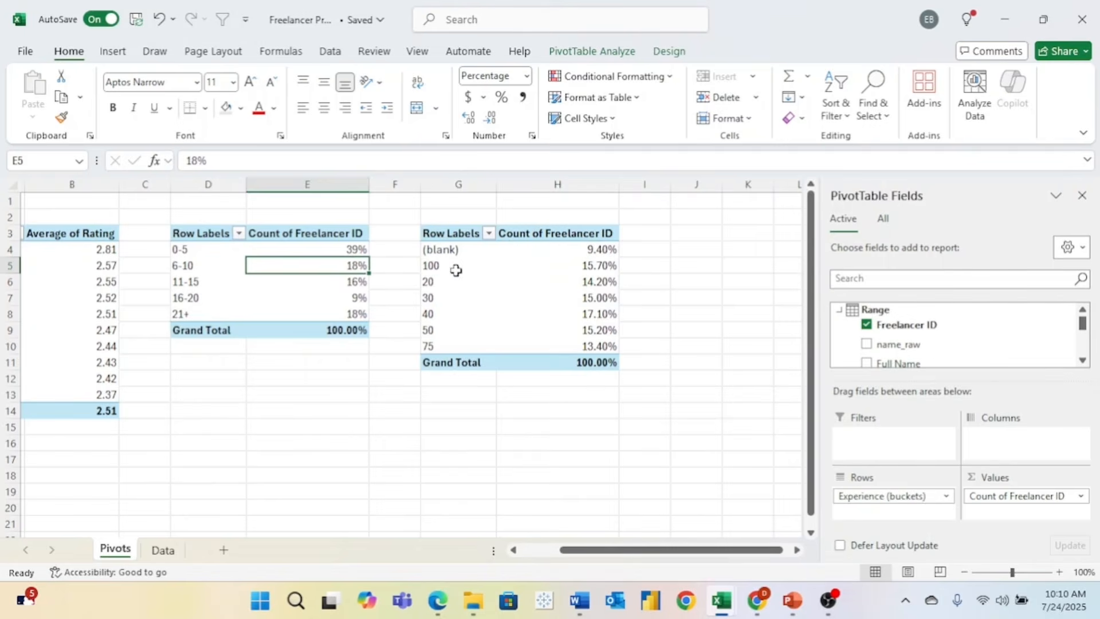
# - Sort the Hourly Rate pivot labels A to Z
pyautogui.click(455, 271)
pyautogui.rightClick(457, 269)
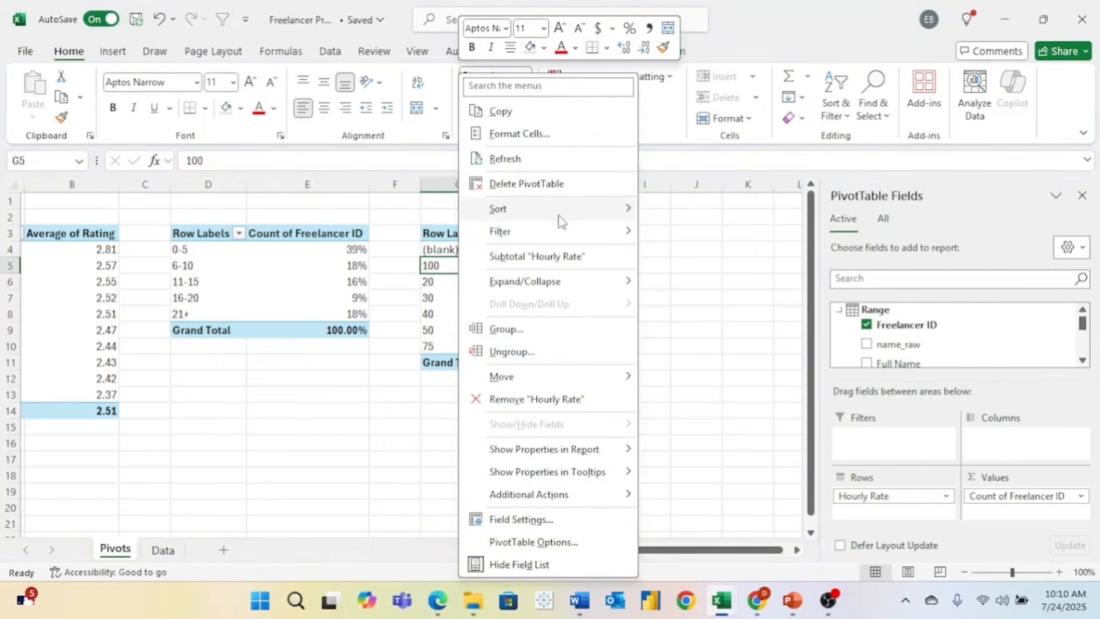
pyautogui.moveTo(559, 221)
pyautogui.click(673, 217)
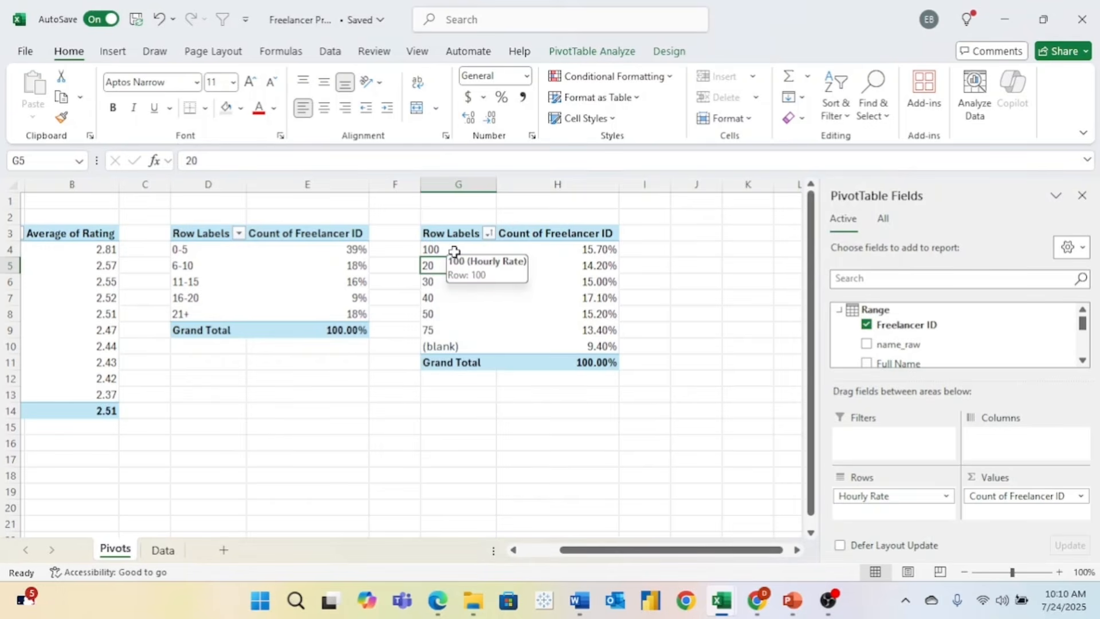
# - Reorder the hourly rates to run 100, 75, 50, 40, 30, 20 with blanks last
pyautogui.click(476, 251)
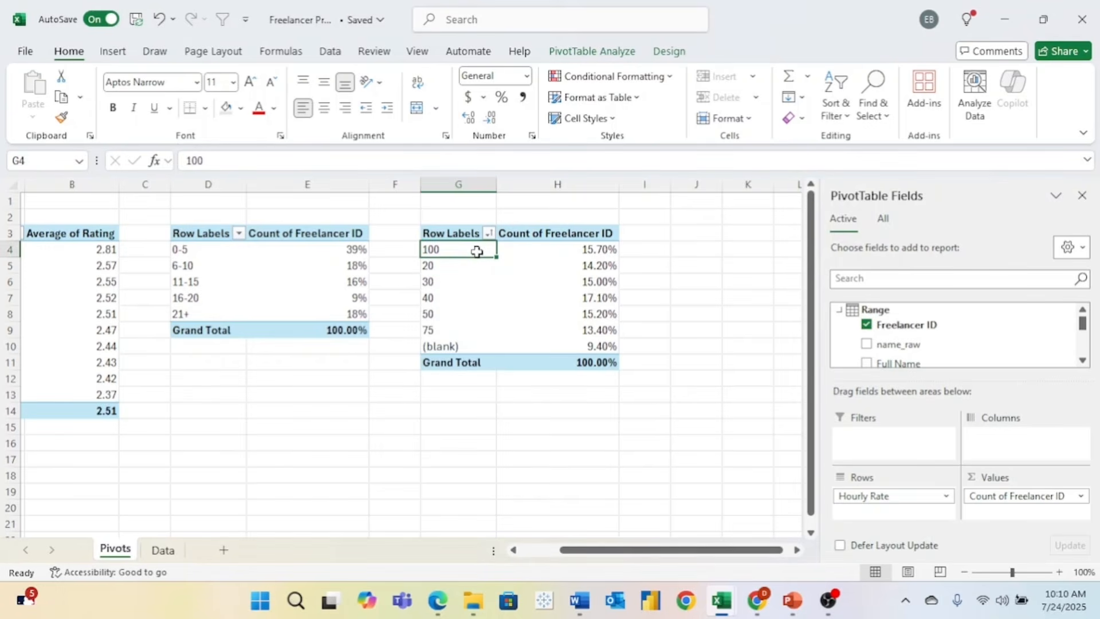
pyautogui.moveTo(474, 256)
pyautogui.mouseDown()
pyautogui.moveTo(472, 373)
pyautogui.moveTo(498, 371)
pyautogui.moveTo(462, 249)
pyautogui.mouseUp()
pyautogui.click(453, 331)
pyautogui.click(482, 347)
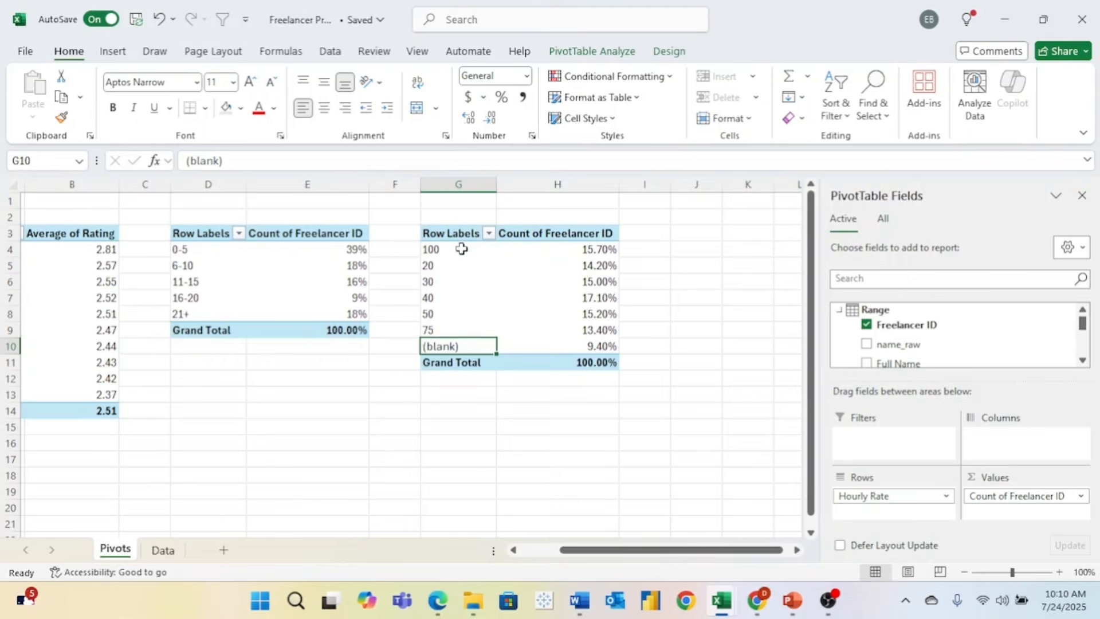
pyautogui.click(452, 331)
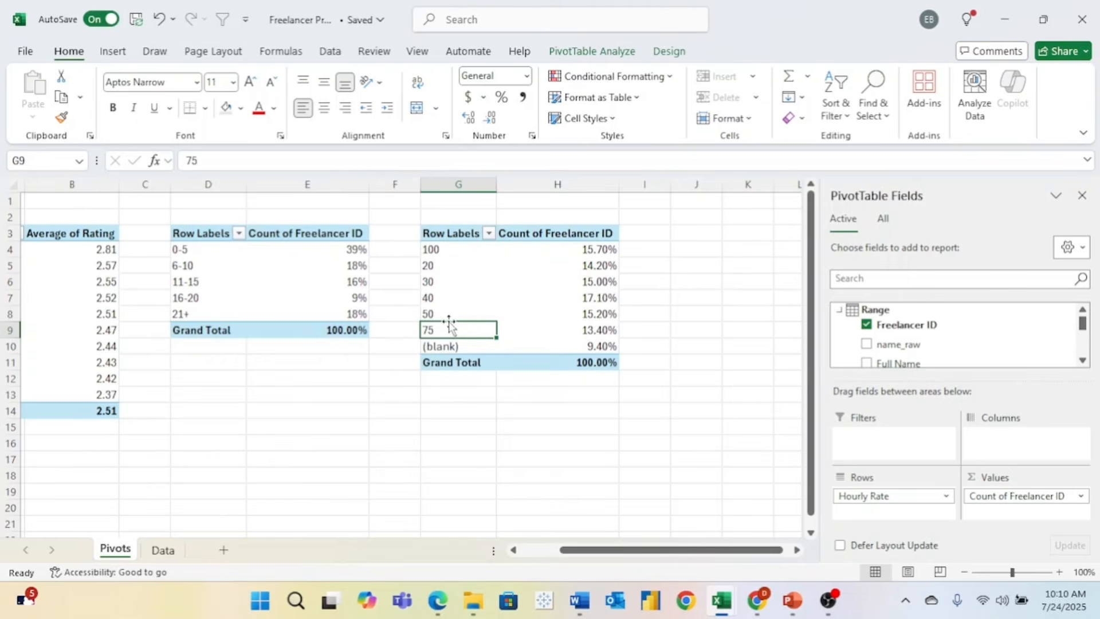
pyautogui.moveTo(449, 325); pyautogui.dragTo(438, 257)
pyautogui.moveTo(455, 325); pyautogui.dragTo(450, 273)
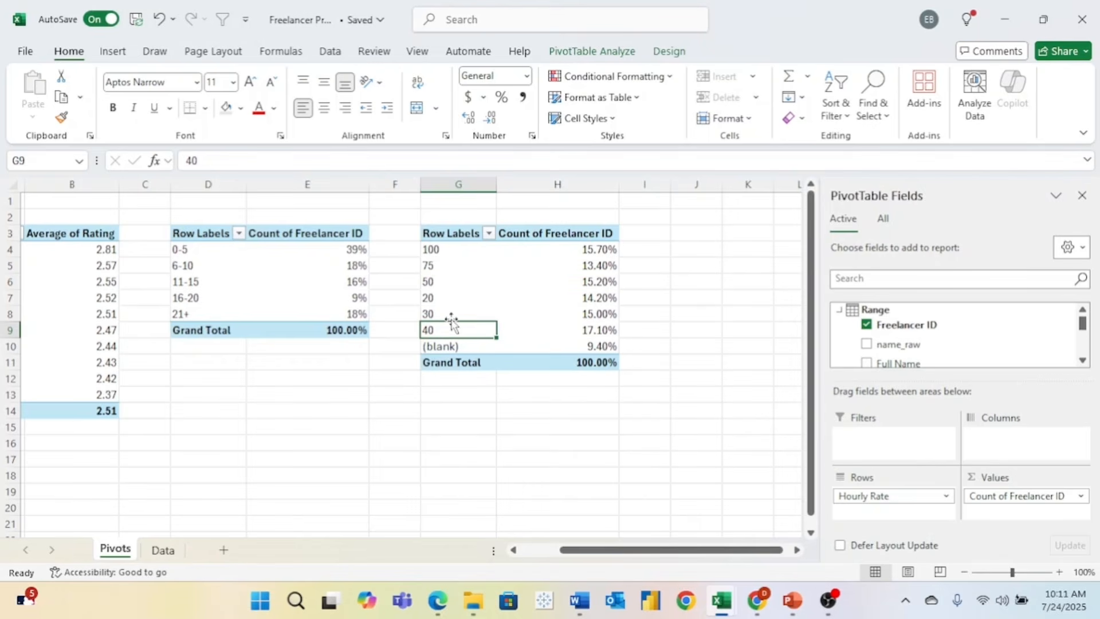
pyautogui.moveTo(453, 324); pyautogui.dragTo(450, 291)
pyautogui.click(458, 395)
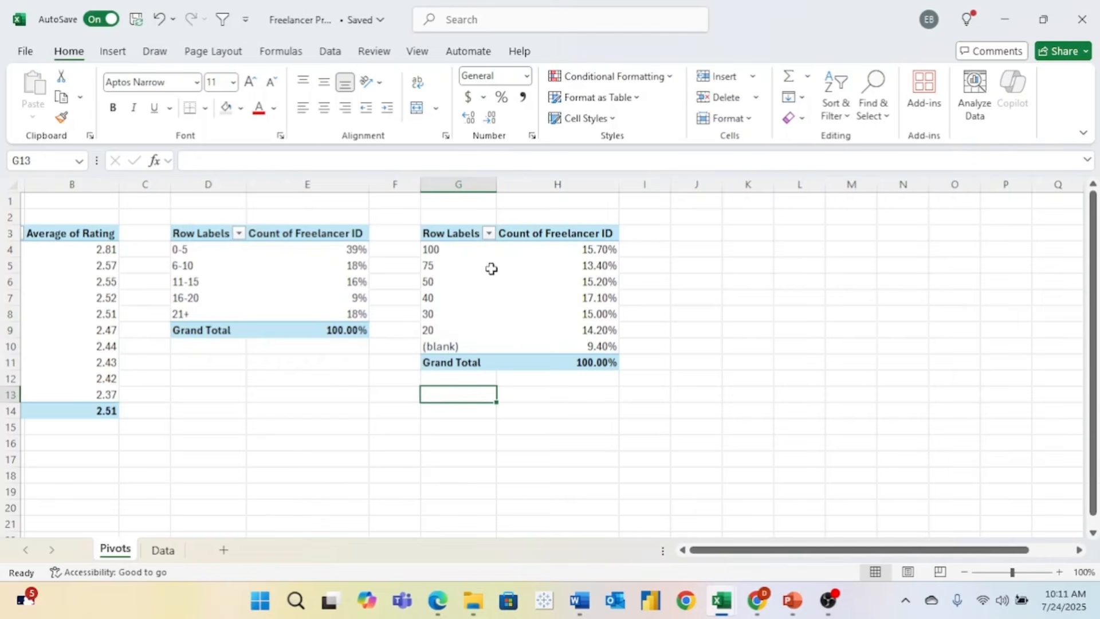
# - Round the hourly-rate percentages to whole numbers, then select the skill-rating pivot A3:B14
pyautogui.click(457, 249)
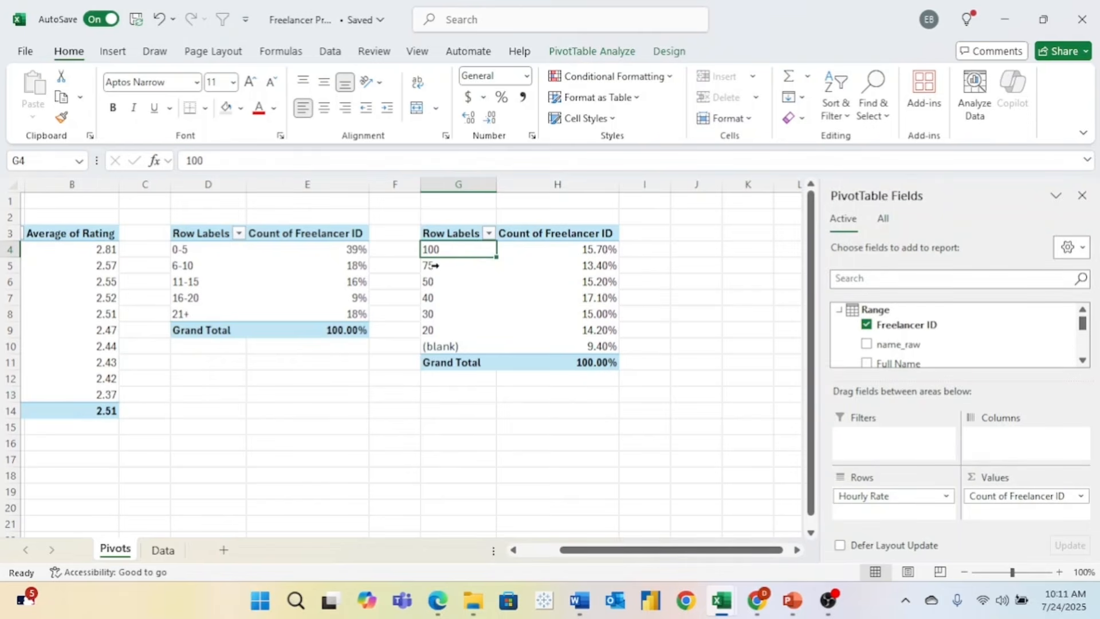
pyautogui.moveTo(607, 249); pyautogui.dragTo(603, 347)
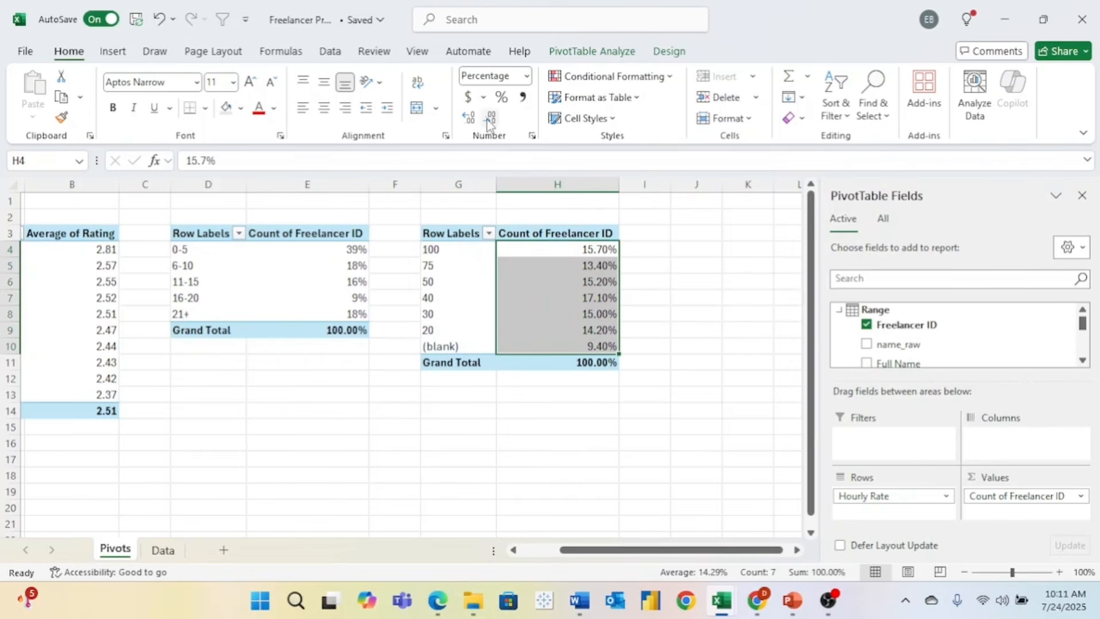
pyautogui.click(489, 119)
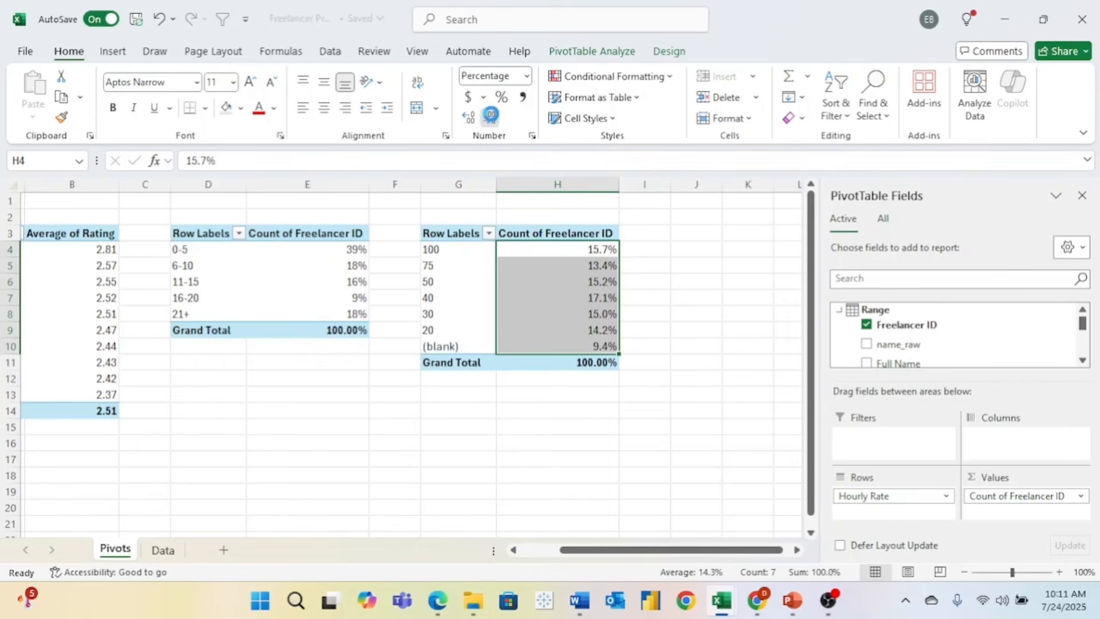
pyautogui.click(491, 117)
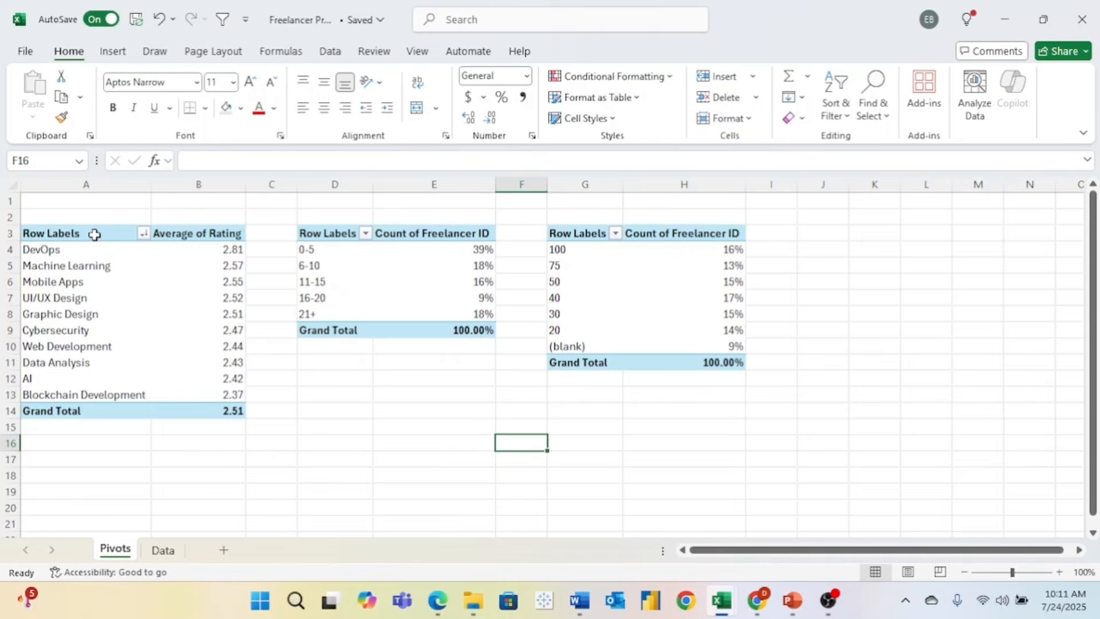
pyautogui.moveTo(95, 234); pyautogui.dragTo(203, 406)
# - Paste a copy of the skill-rating pivot at J3 and autofit columns J and K
pyautogui.hotkey('ctrl', 'c')
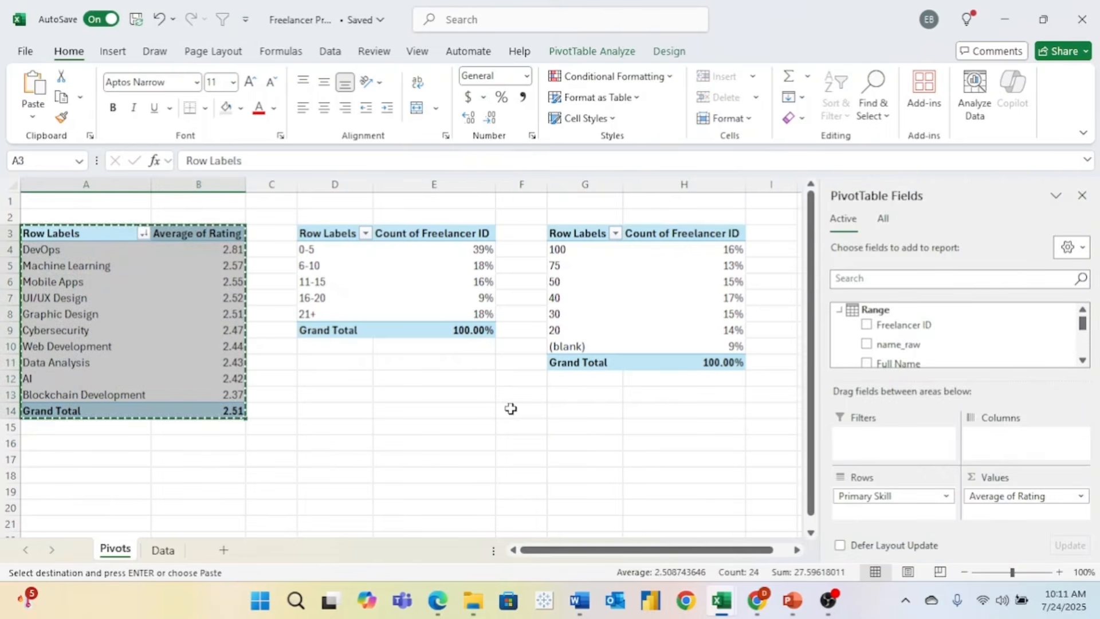
pyautogui.hscroll(4, 511, 408)
pyautogui.click(502, 227)
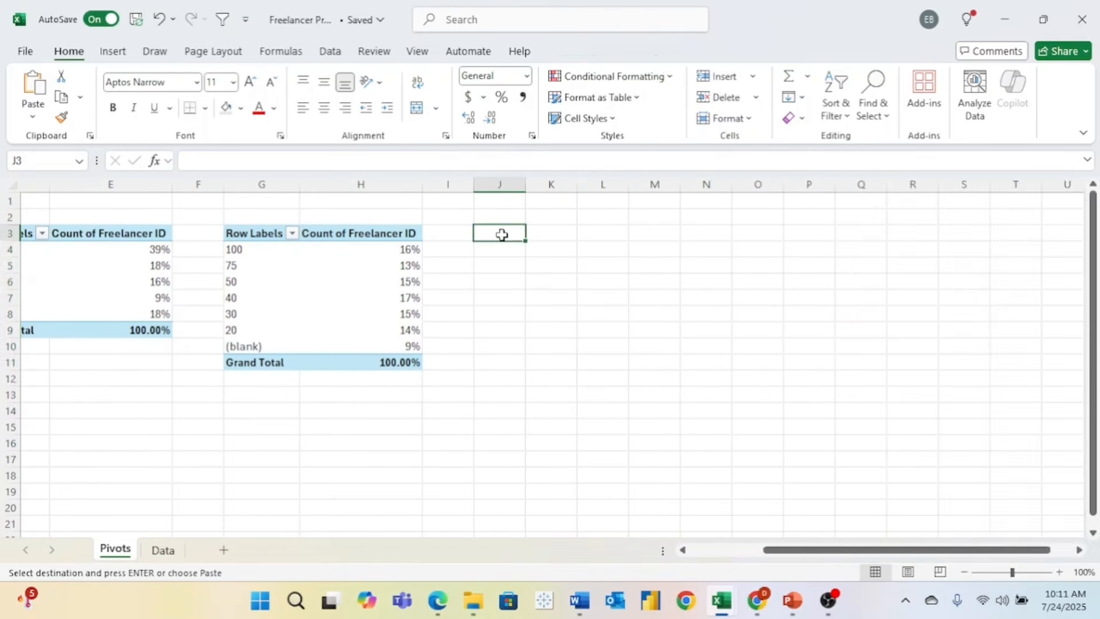
pyautogui.hotkey('ctrl', 'v')
pyautogui.doubleClick(577, 184)
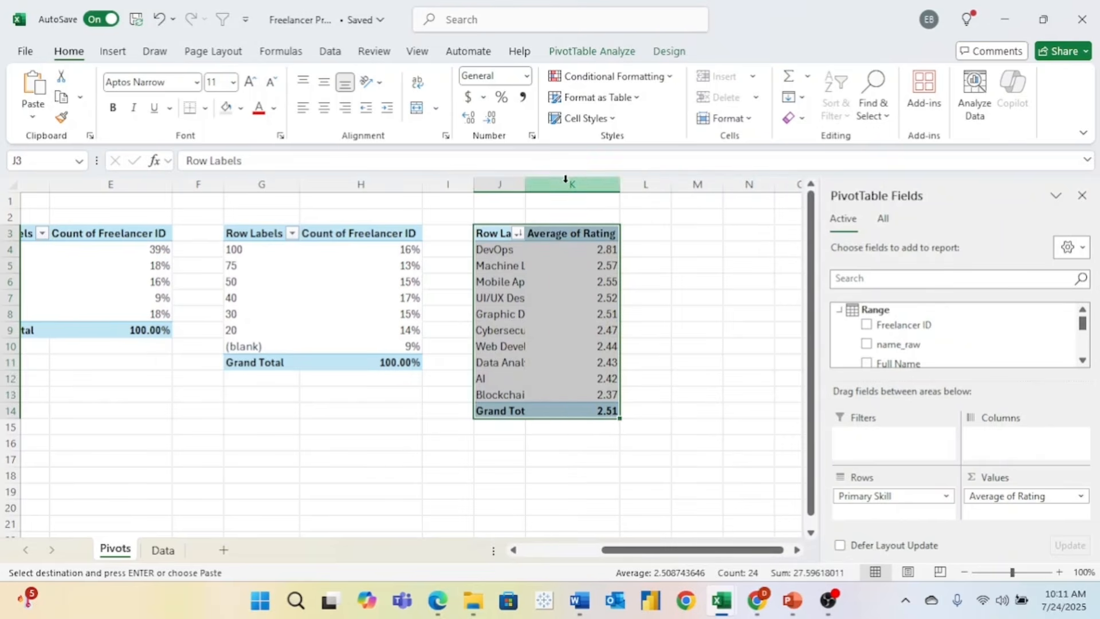
pyautogui.doubleClick(526, 183)
# - Replace the copy's fields with Primary Skill in Rows and Customer Satisfaction in Values
pyautogui.moveTo(998, 505); pyautogui.dragTo(963, 332)
pyautogui.moveTo(916, 498); pyautogui.dragTo(924, 344)
pyautogui.scroll(-2, 925, 344)
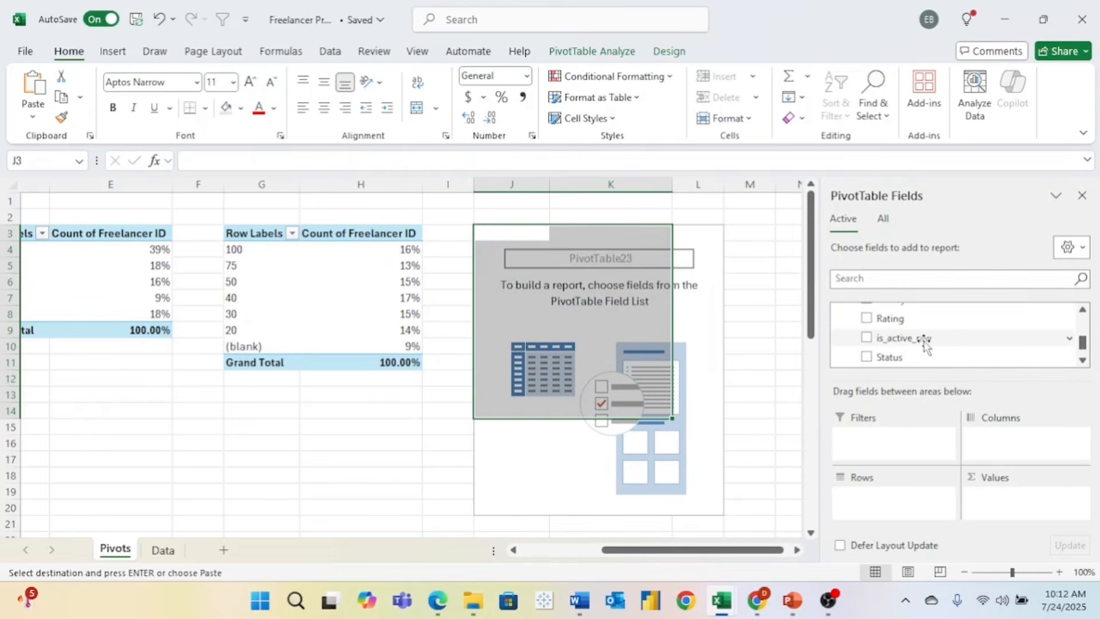
pyautogui.scroll(1, 924, 344)
pyautogui.scroll(-1, 925, 343)
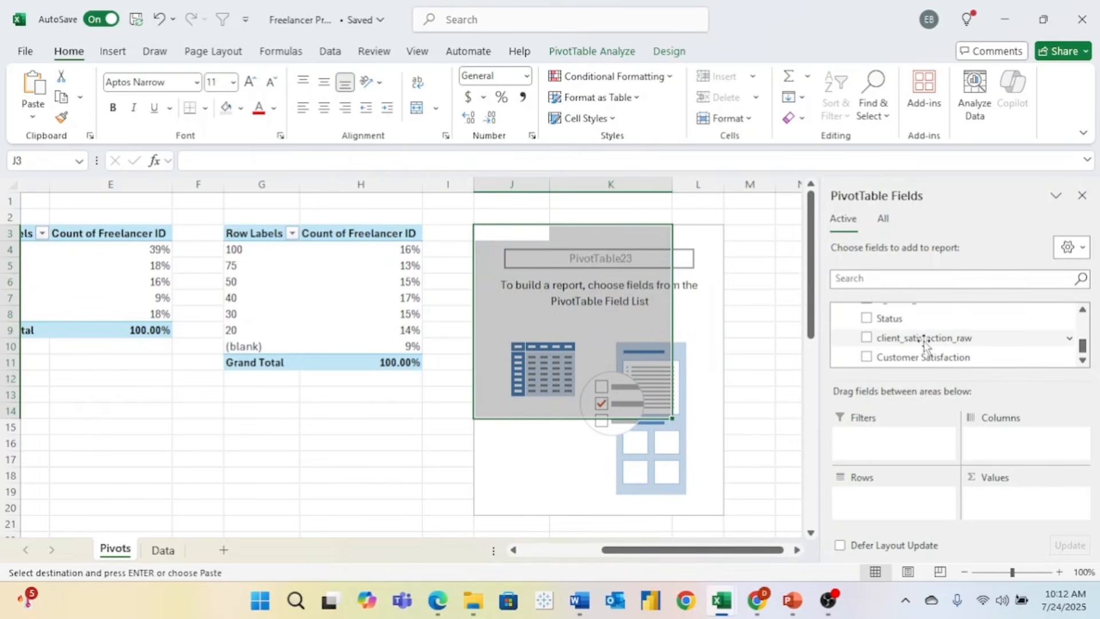
pyautogui.scroll(4, 925, 344)
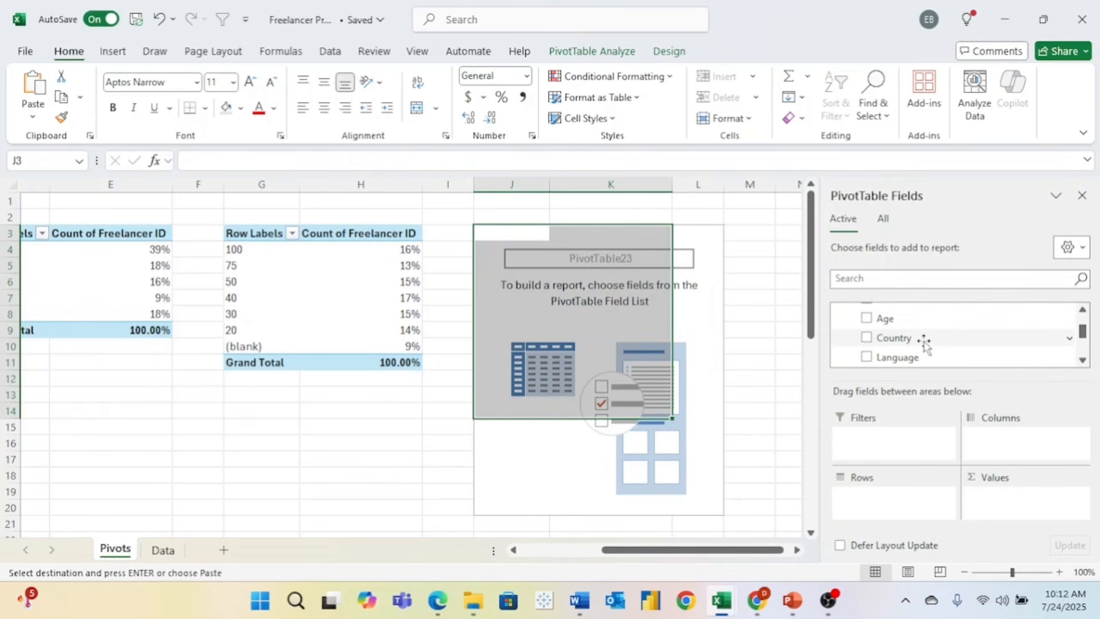
pyautogui.scroll(-1, 924, 342)
pyautogui.moveTo(925, 342); pyautogui.dragTo(868, 496)
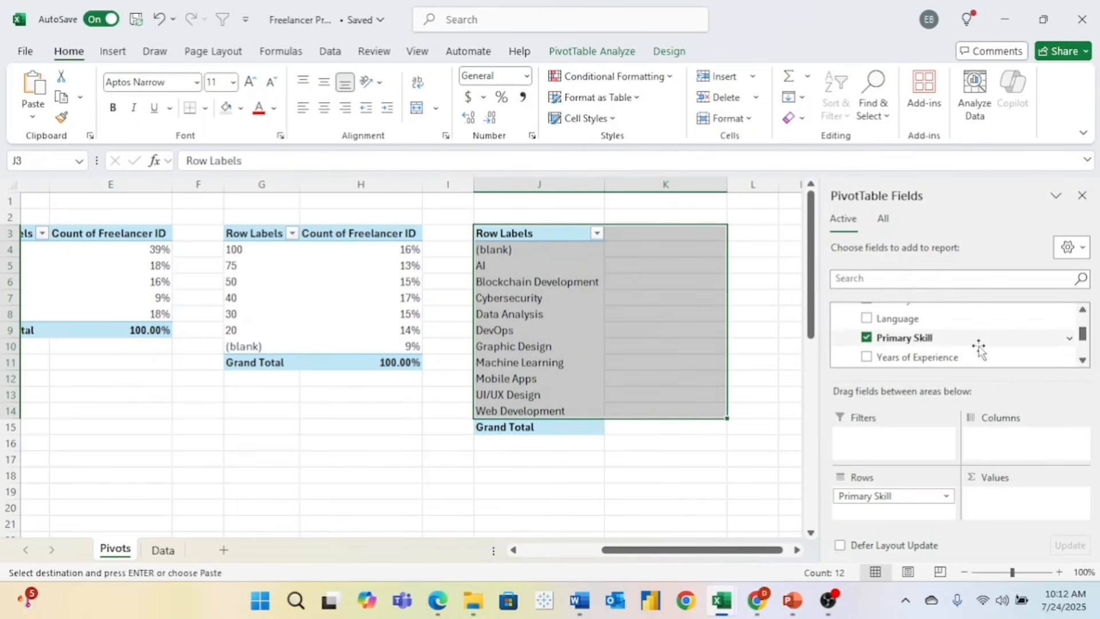
pyautogui.scroll(-3, 978, 346)
pyautogui.moveTo(941, 348); pyautogui.dragTo(1022, 498)
# - Summarize Customer Satisfaction by Average instead of Sum
pyautogui.click(1082, 496)
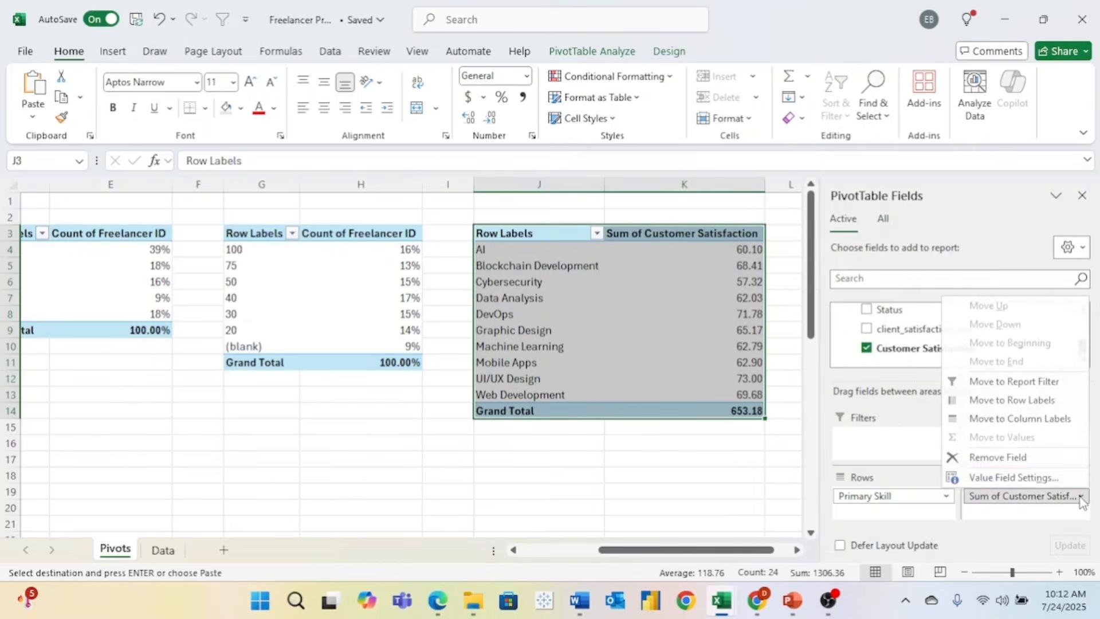
pyautogui.click(998, 476)
pyautogui.click(295, 254)
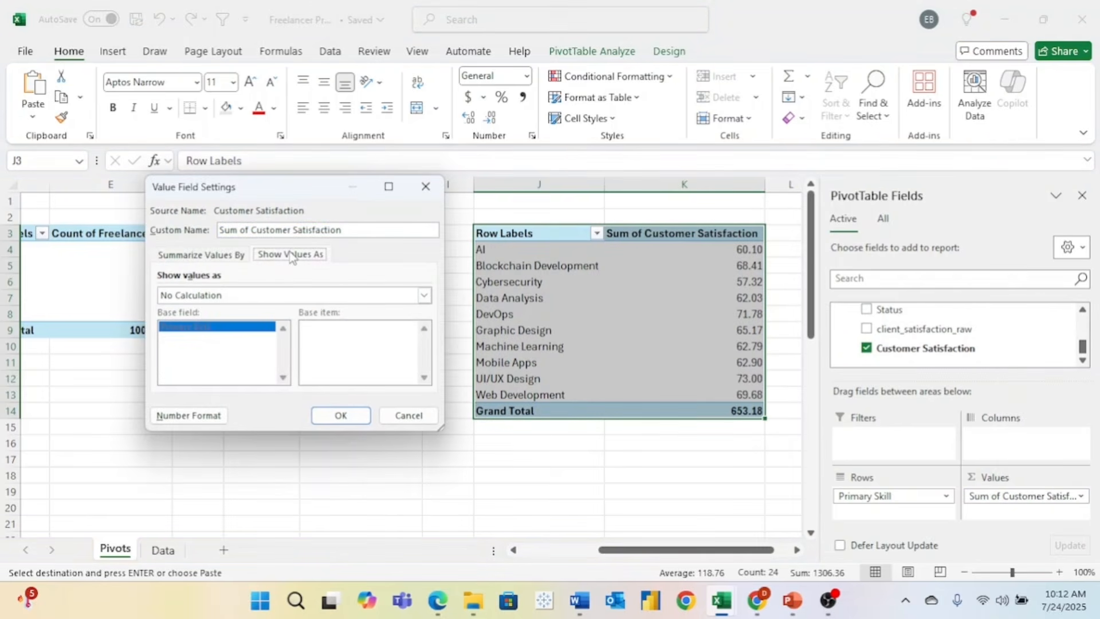
pyautogui.click(198, 295)
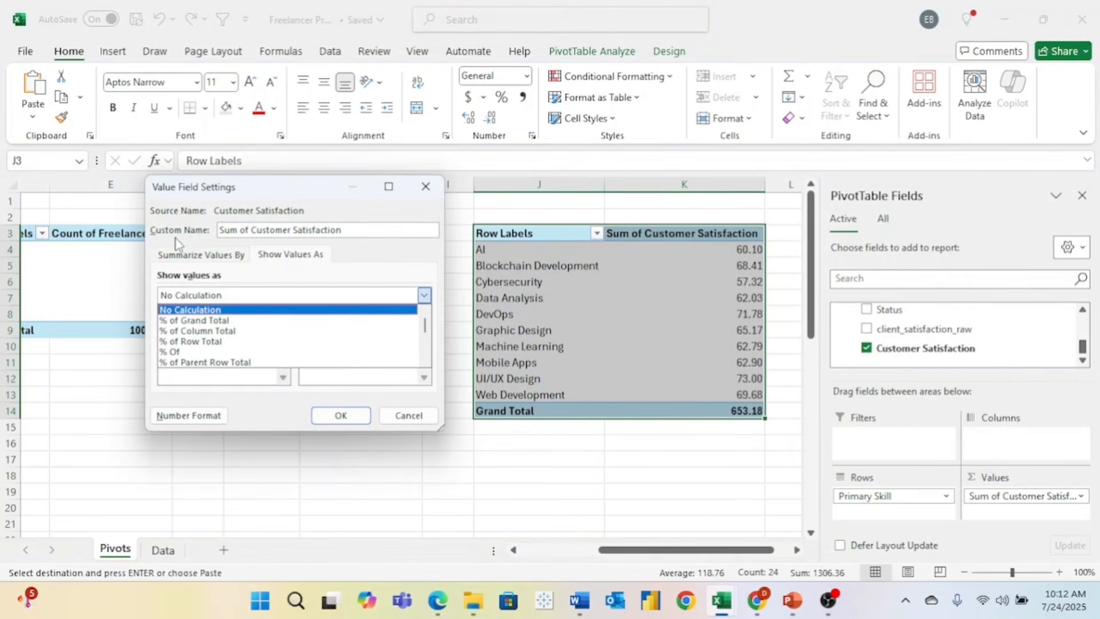
pyautogui.click(180, 256)
pyautogui.click(183, 340)
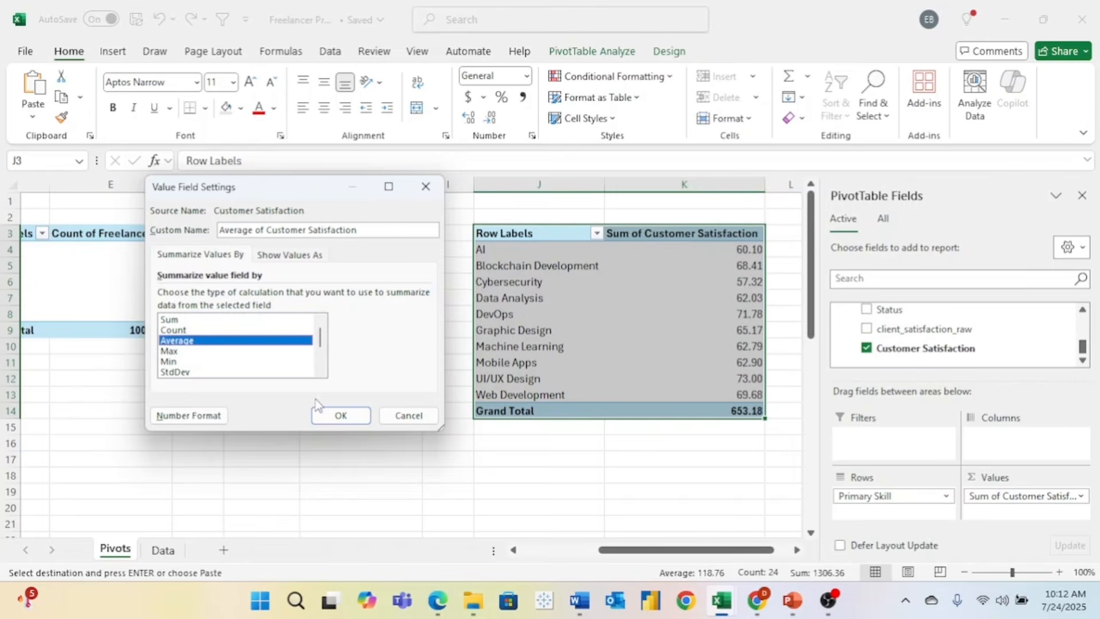
pyautogui.click(330, 414)
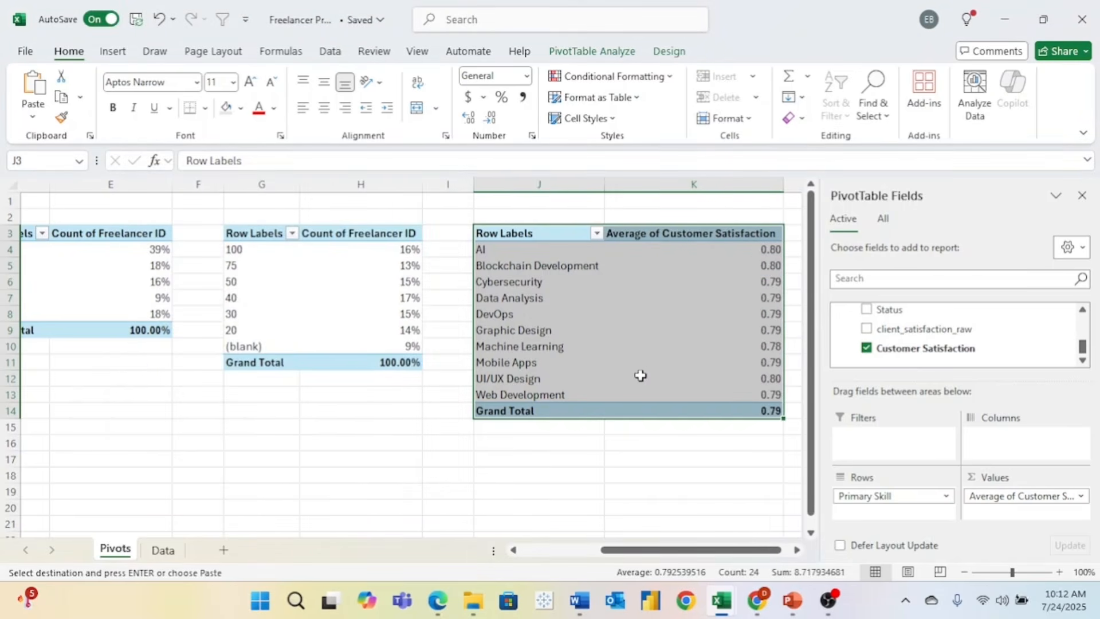
# - Sort the skills by average satisfaction, largest first, and select the averages
pyautogui.hscroll(2, 641, 376)
pyautogui.click(622, 297)
pyautogui.rightClick(624, 298)
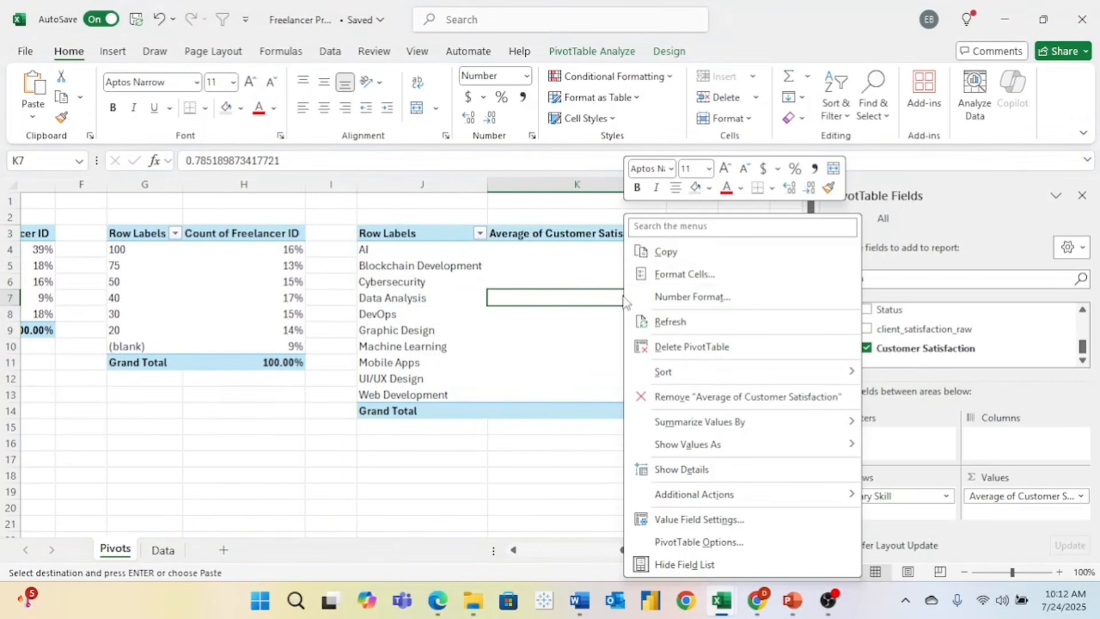
pyautogui.moveTo(762, 370)
pyautogui.click(903, 393)
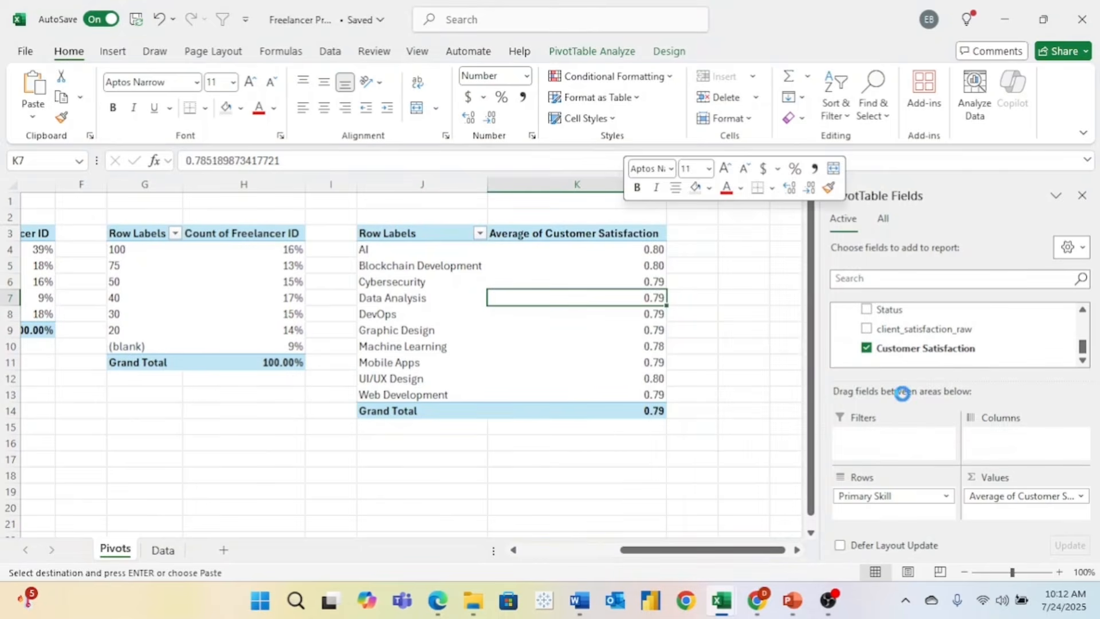
pyautogui.click(657, 394)
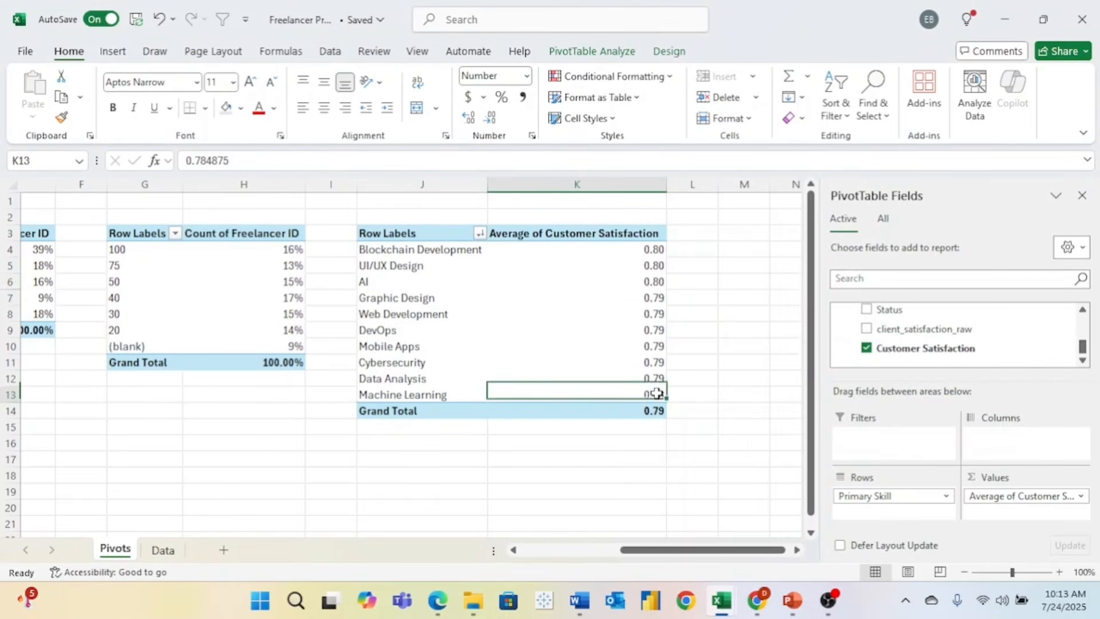
pyautogui.moveTo(656, 393); pyautogui.dragTo(657, 249)
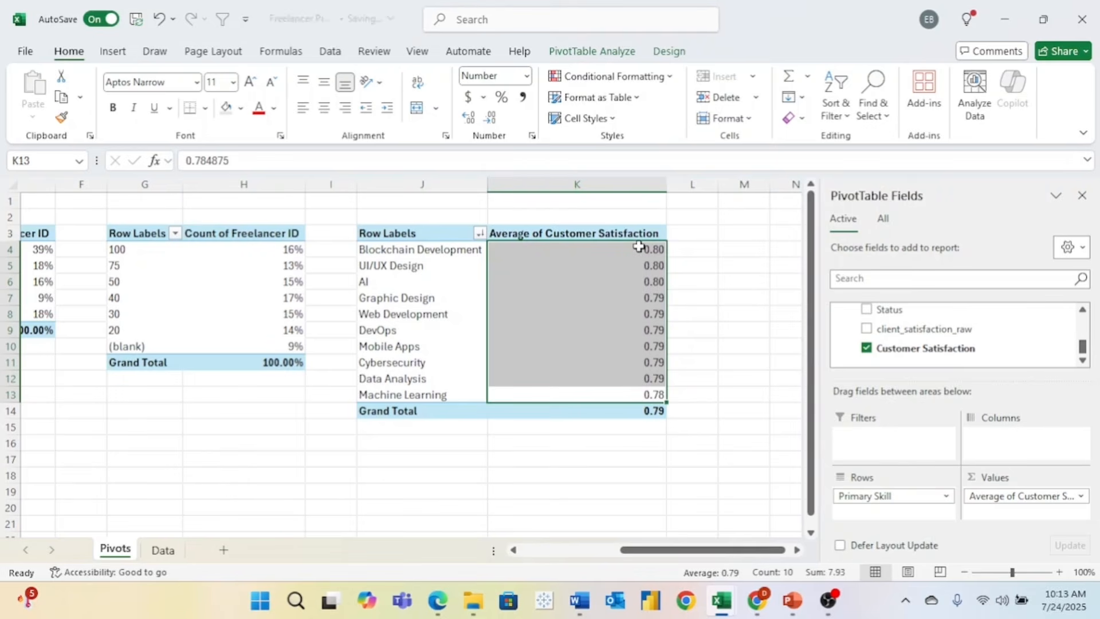
pyautogui.moveTo(639, 247)
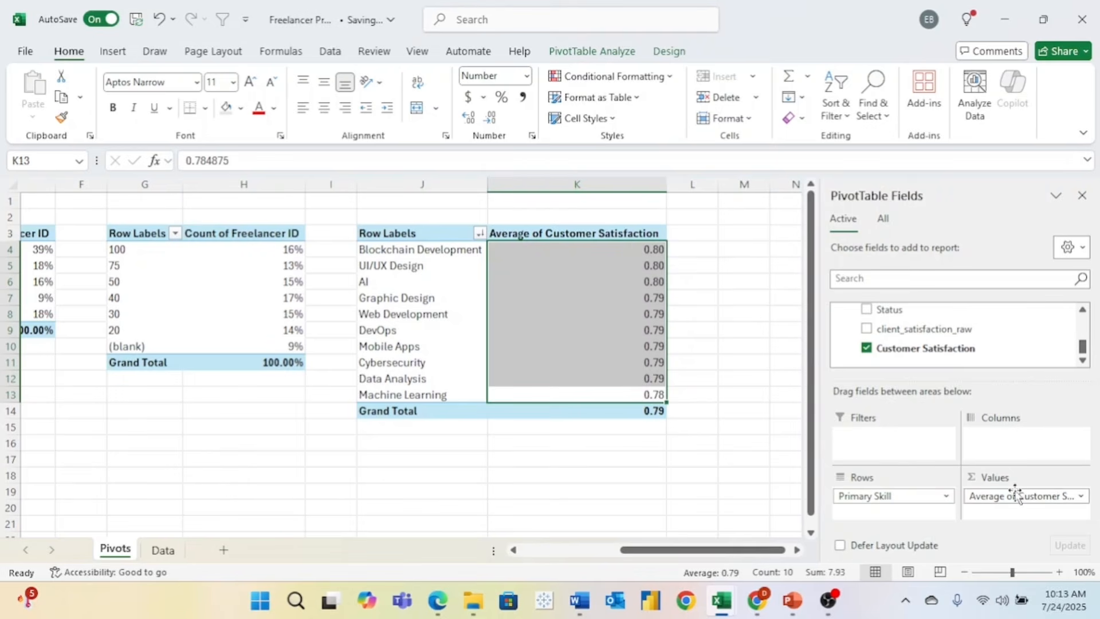
# - Replace the pivot's fields with Language in Rows and a count of Freelancer ID
pyautogui.moveTo(1067, 496); pyautogui.dragTo(969, 351)
pyautogui.moveTo(915, 494); pyautogui.dragTo(862, 351)
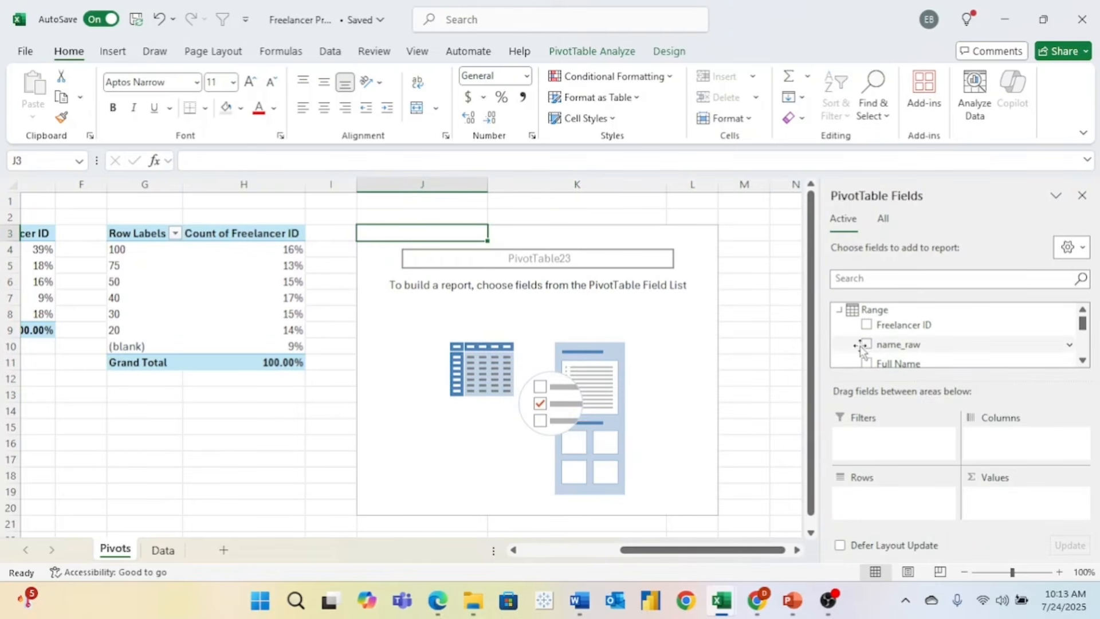
pyautogui.scroll(-3, 999, 351)
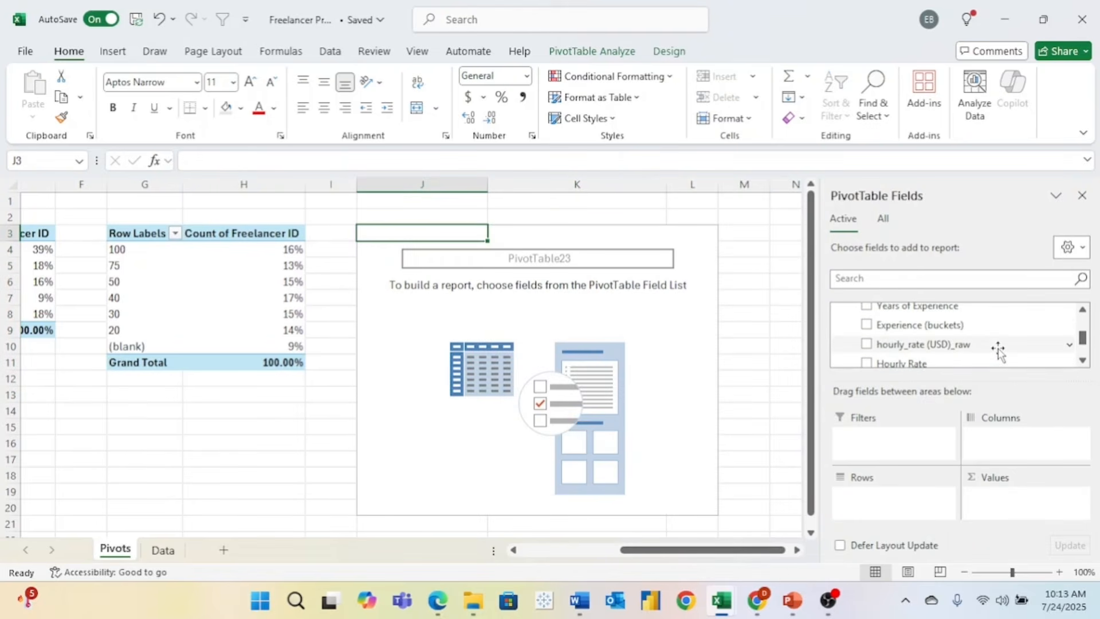
pyautogui.scroll(-3, 998, 351)
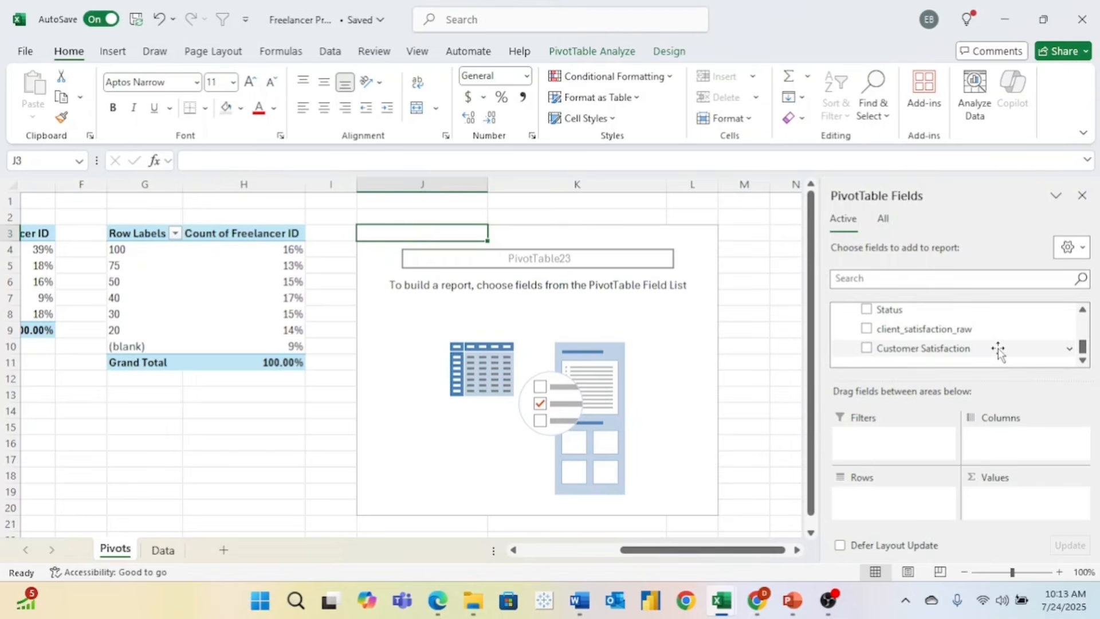
pyautogui.scroll(5, 999, 350)
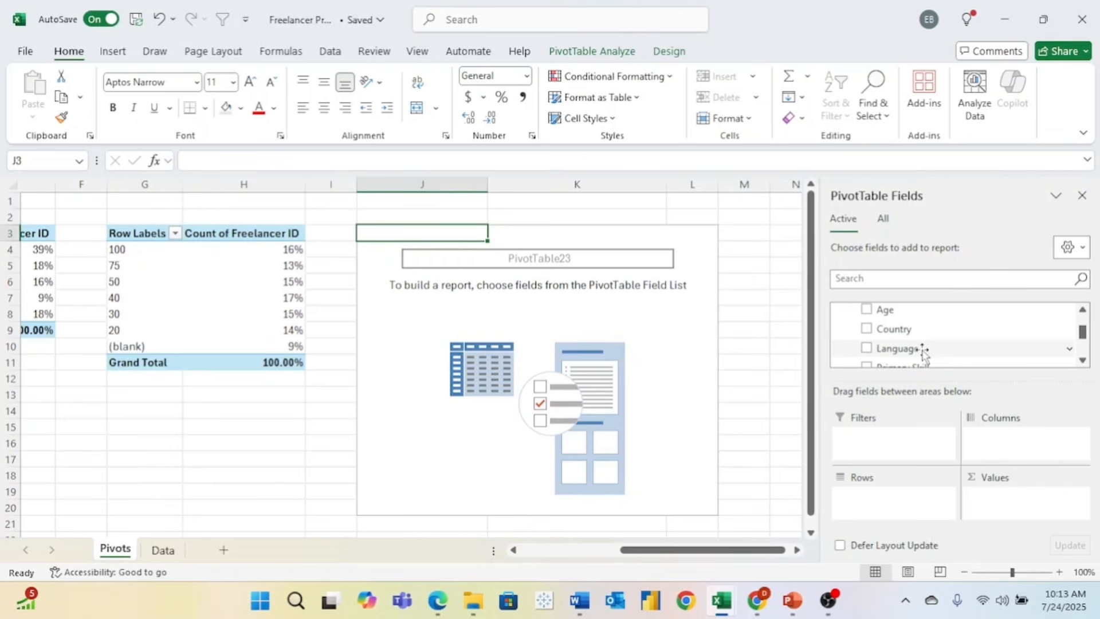
pyautogui.moveTo(924, 355); pyautogui.dragTo(904, 510)
pyautogui.scroll(2, 928, 347)
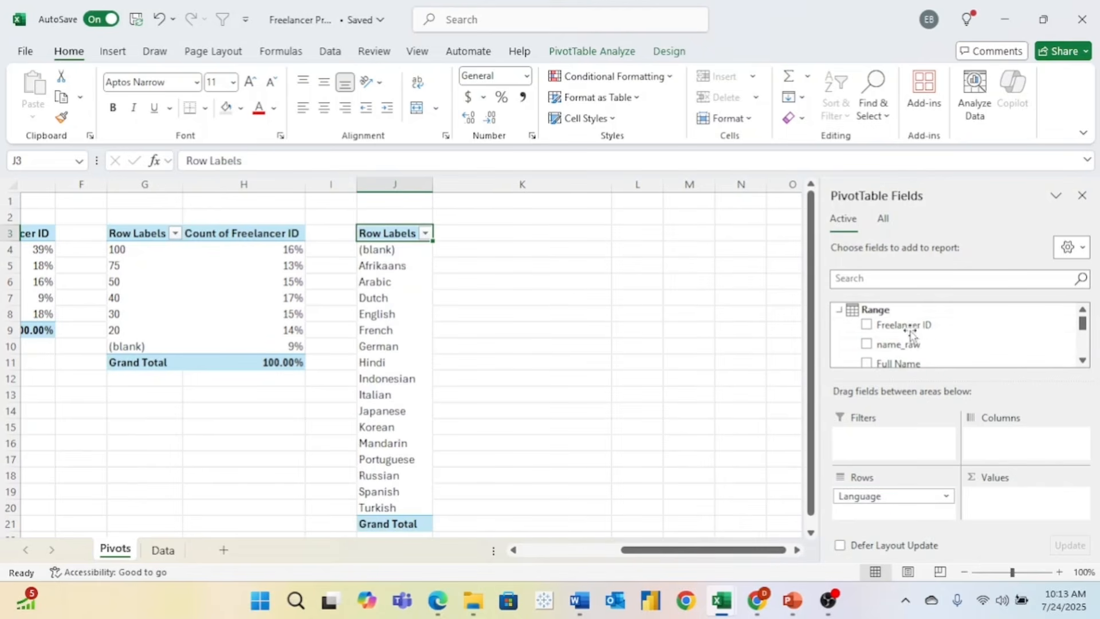
pyautogui.moveTo(904, 325); pyautogui.dragTo(1000, 499)
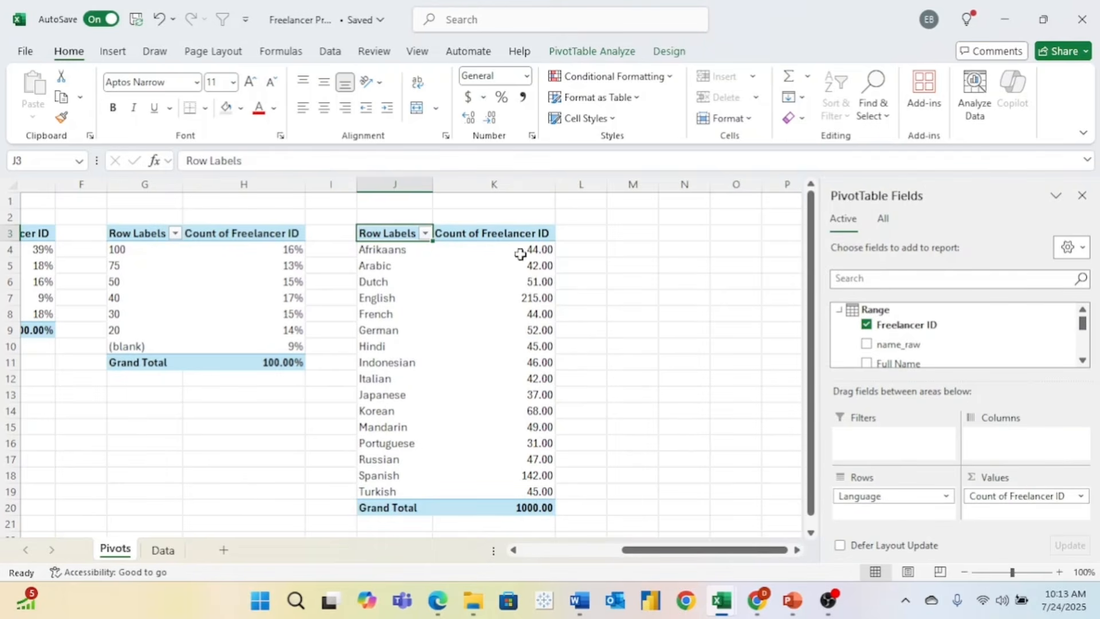
# - Show the language counts as whole numbers with no decimals
pyautogui.moveTo(524, 251); pyautogui.dragTo(535, 507)
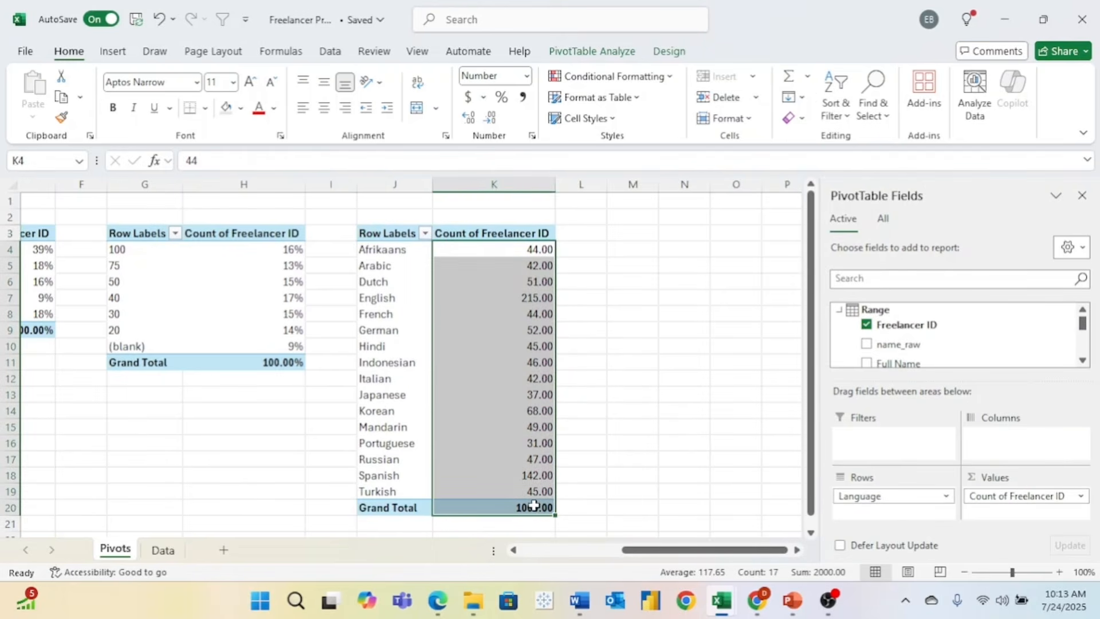
pyautogui.rightClick(504, 325)
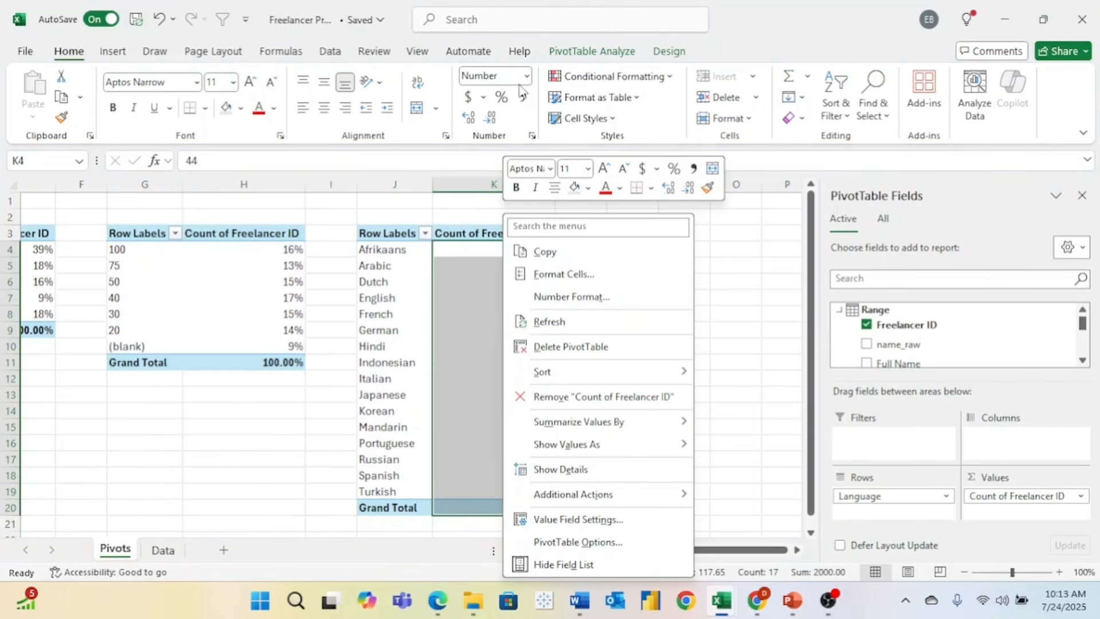
pyautogui.click(496, 116)
pyautogui.click(496, 117)
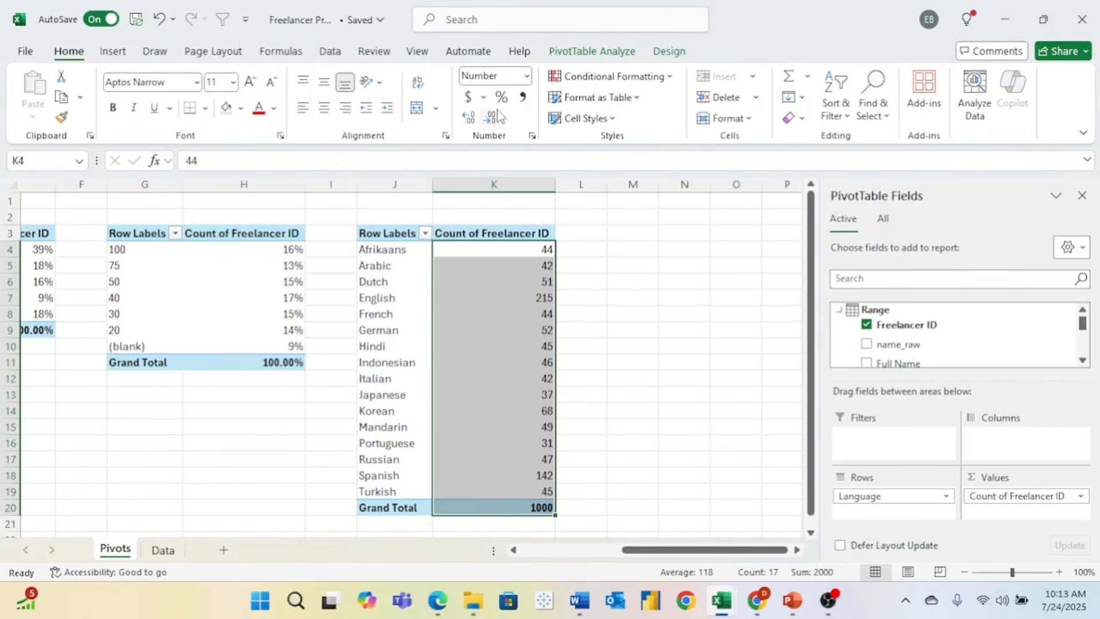
# - Sort the Language pivot from most to fewest freelancers
pyautogui.click(506, 256)
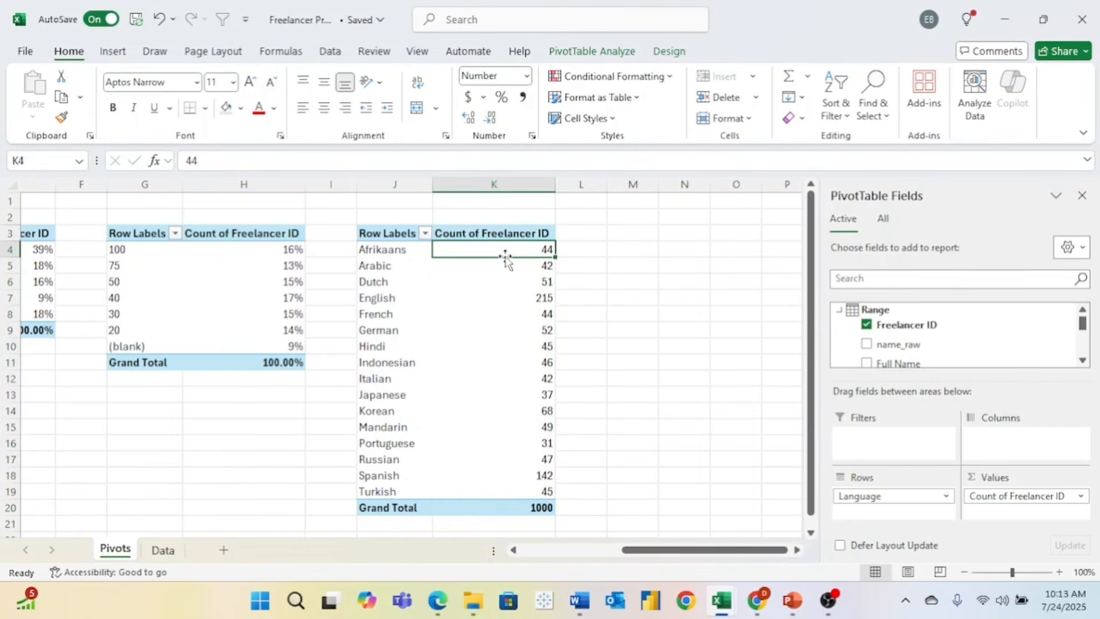
pyautogui.rightClick(478, 251)
pyautogui.moveTo(573, 373)
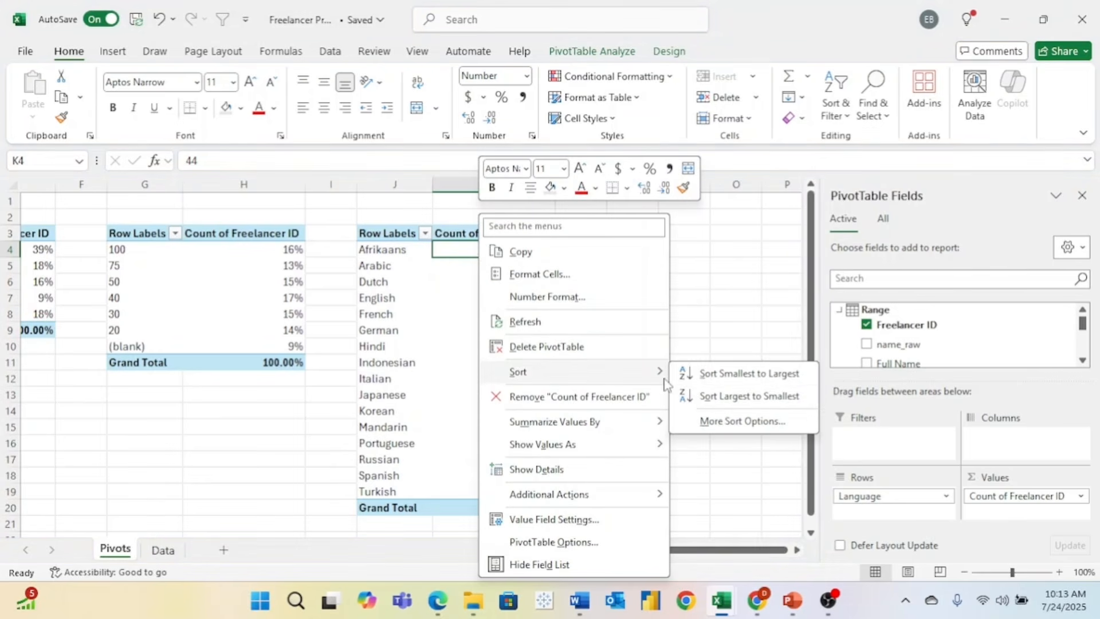
pyautogui.click(739, 396)
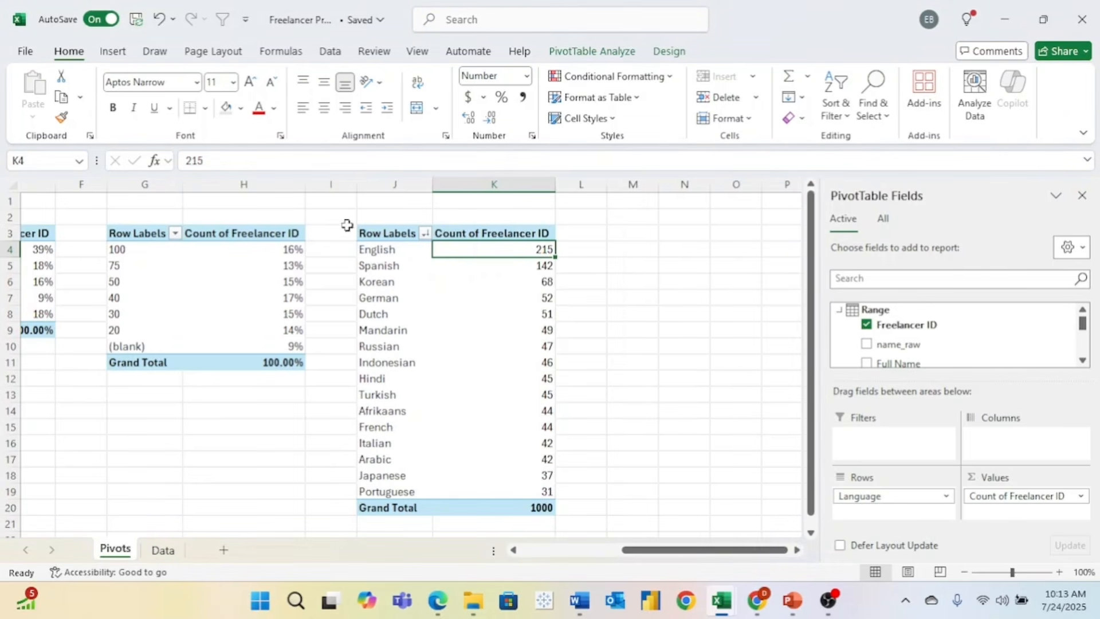
# - Copy the language pivot to M3 and switch its rows from Language to Country
pyautogui.moveTo(378, 232); pyautogui.dragTo(490, 508)
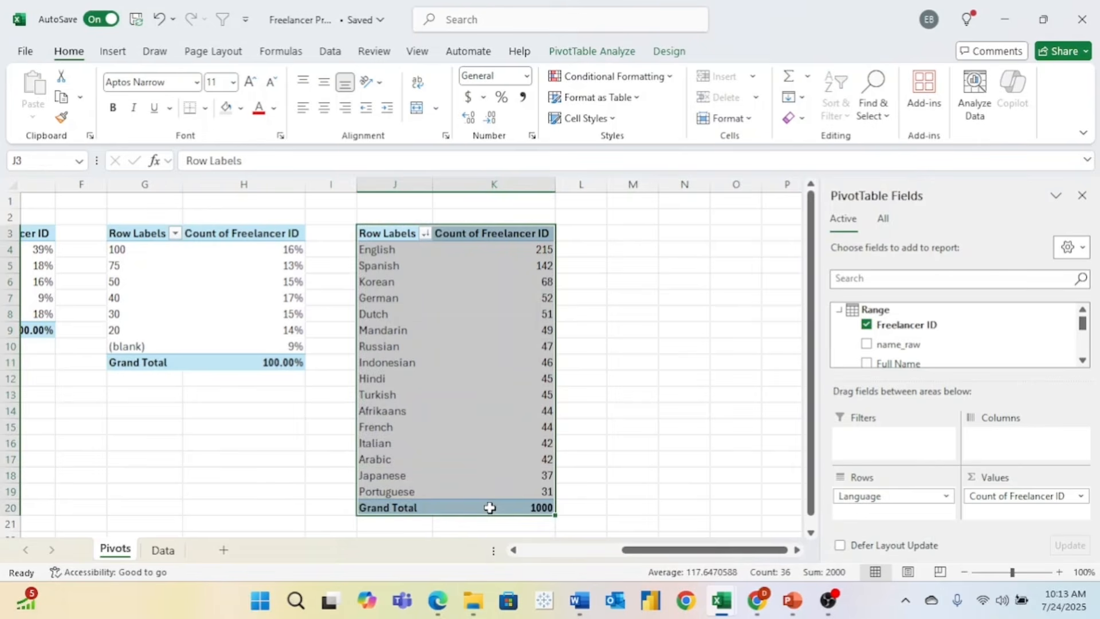
pyautogui.hotkey('ctrl', 'c')
pyautogui.click(629, 233)
pyautogui.hotkey('ctrl', 'v')
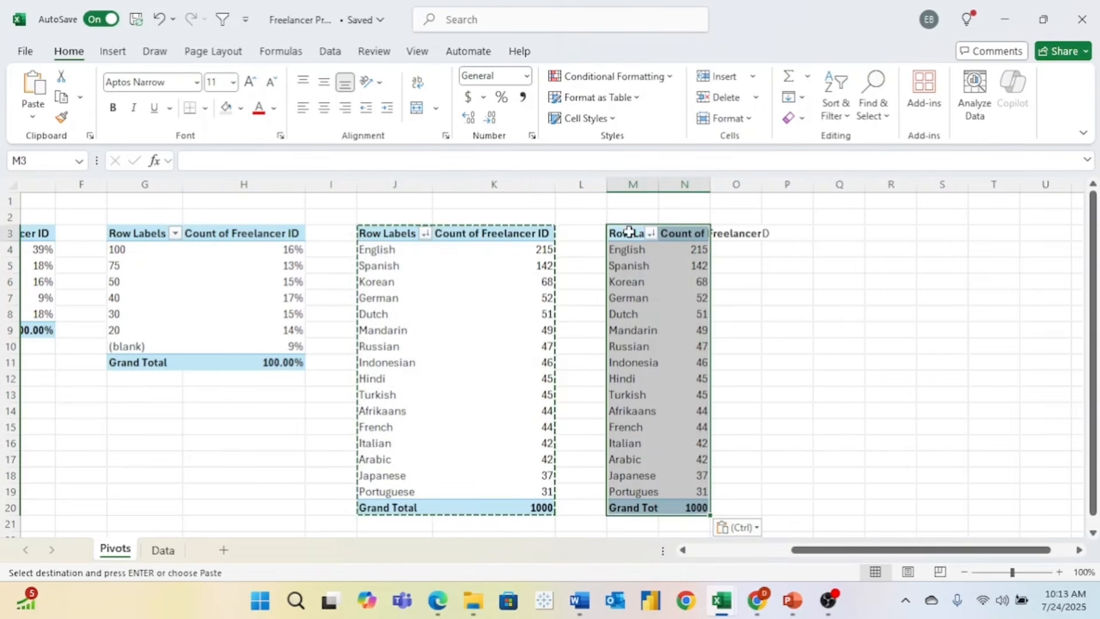
pyautogui.moveTo(862, 496); pyautogui.dragTo(940, 343)
pyautogui.scroll(-2, 941, 348)
pyautogui.scroll(-3, 941, 348)
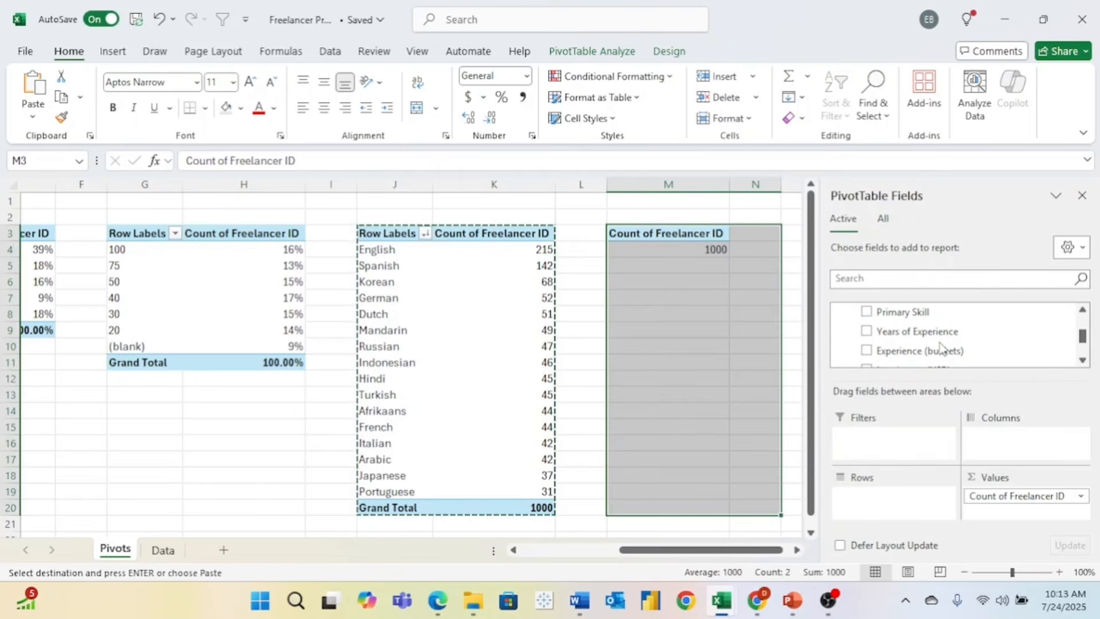
pyautogui.scroll(2, 940, 342)
pyautogui.moveTo(894, 313); pyautogui.dragTo(890, 497)
pyautogui.hscroll(2, 720, 413)
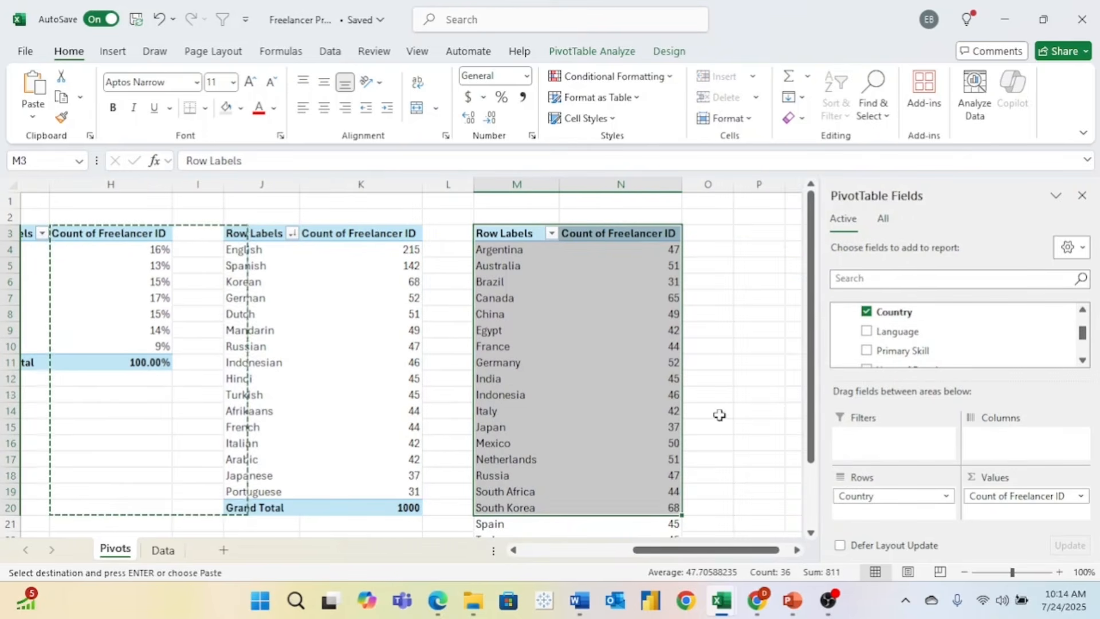
# - Sort the country counts largest first, topped by South Korea 68
pyautogui.rightClick(649, 315)
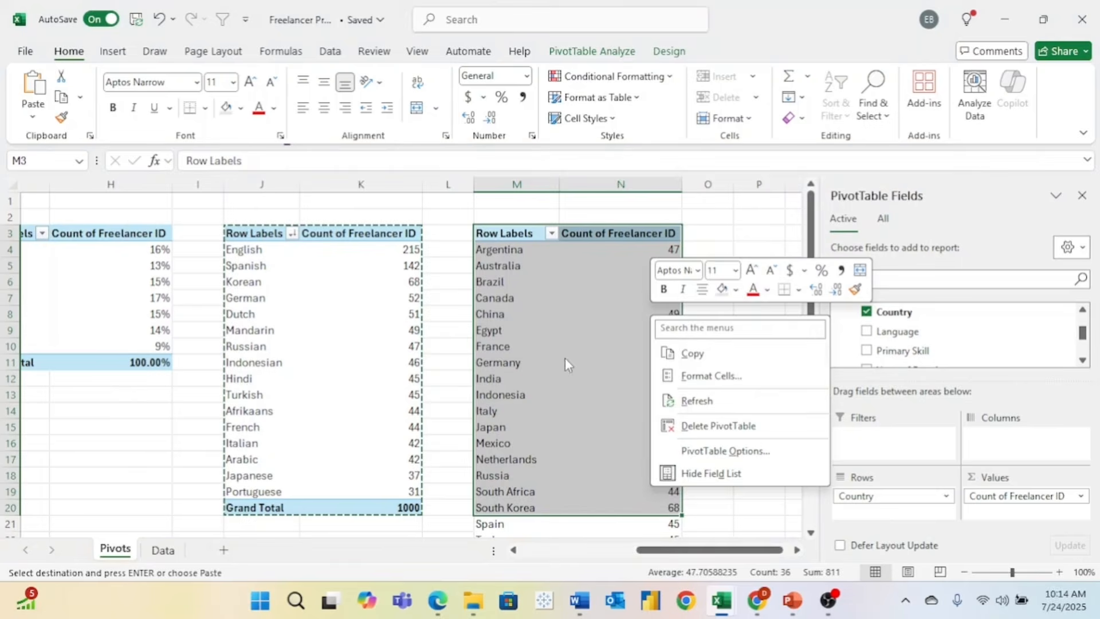
pyautogui.press('Escape')
pyautogui.click(465, 354)
pyautogui.press('Escape')
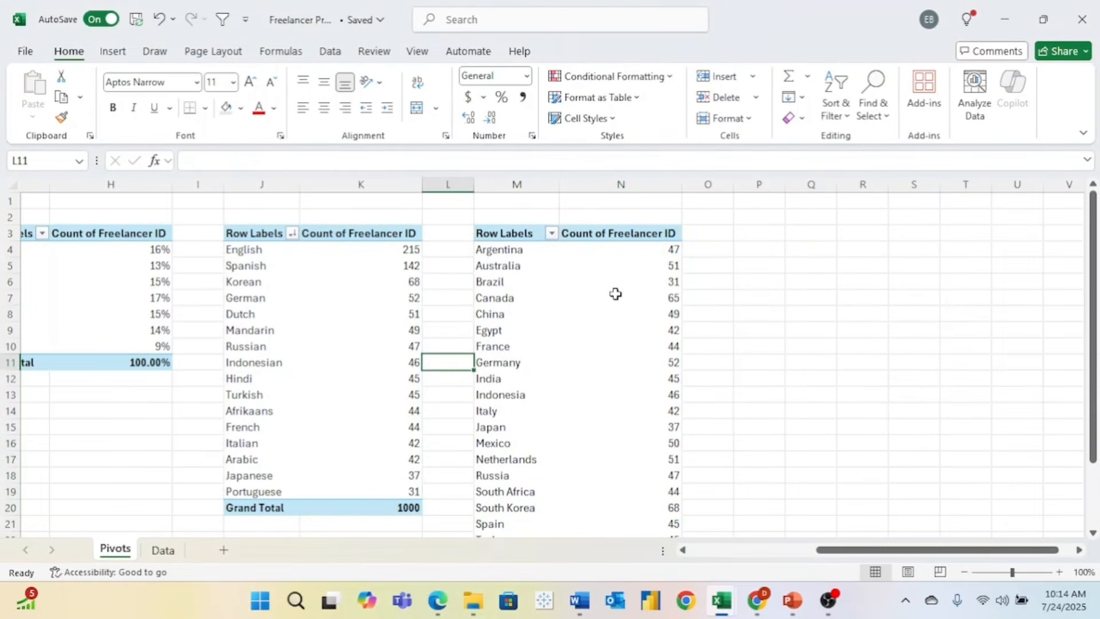
pyautogui.moveTo(634, 282)
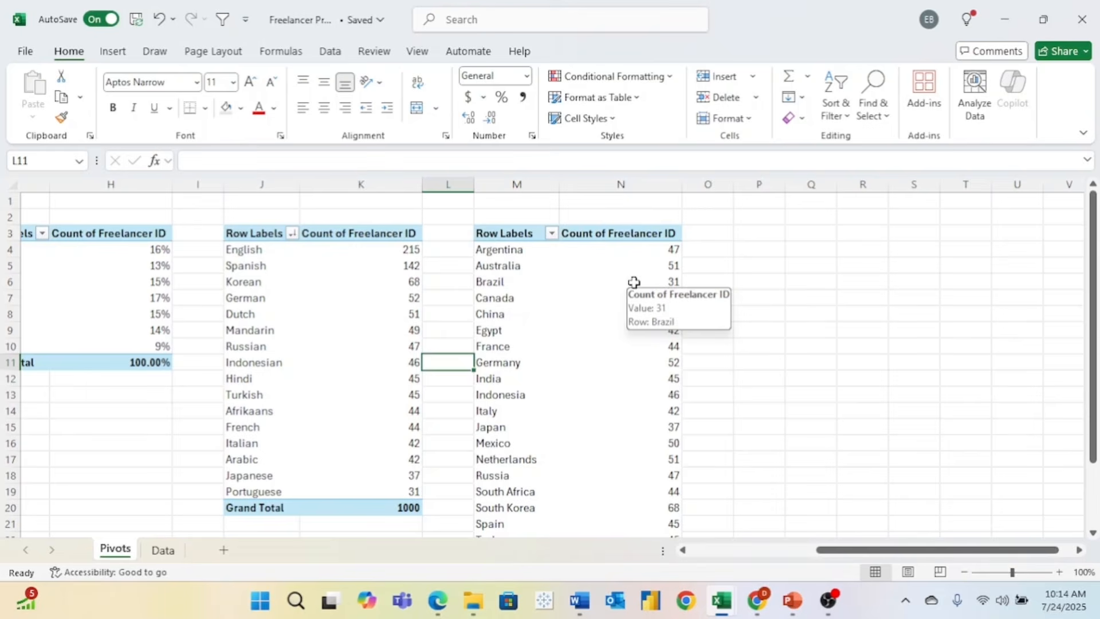
pyautogui.rightClick(634, 282)
pyautogui.moveTo(725, 377)
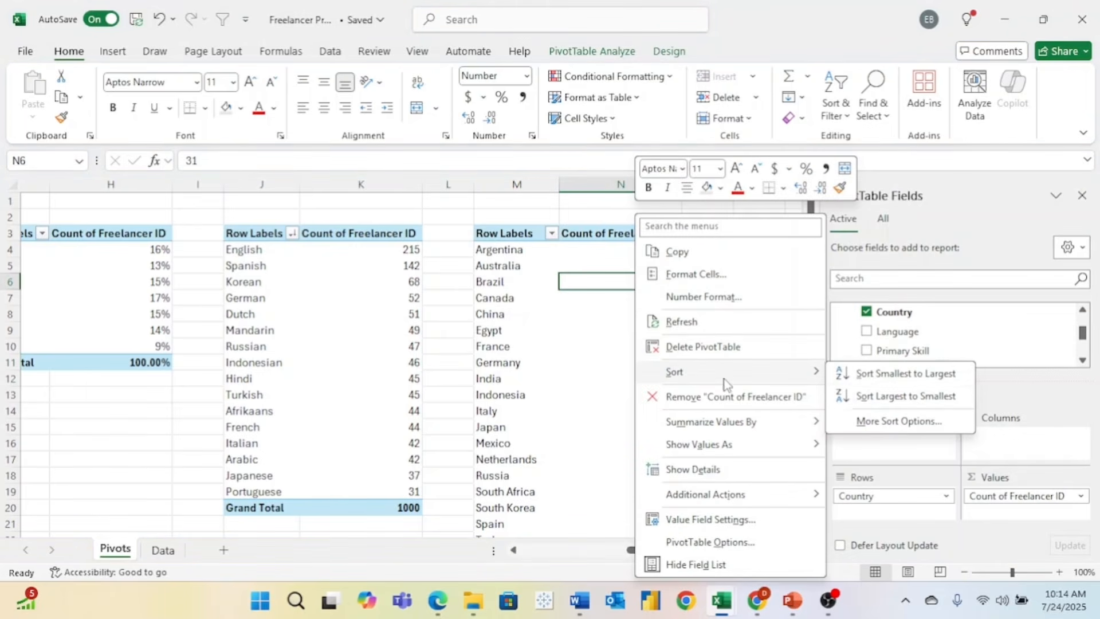
pyautogui.click(869, 397)
pyautogui.click(706, 366)
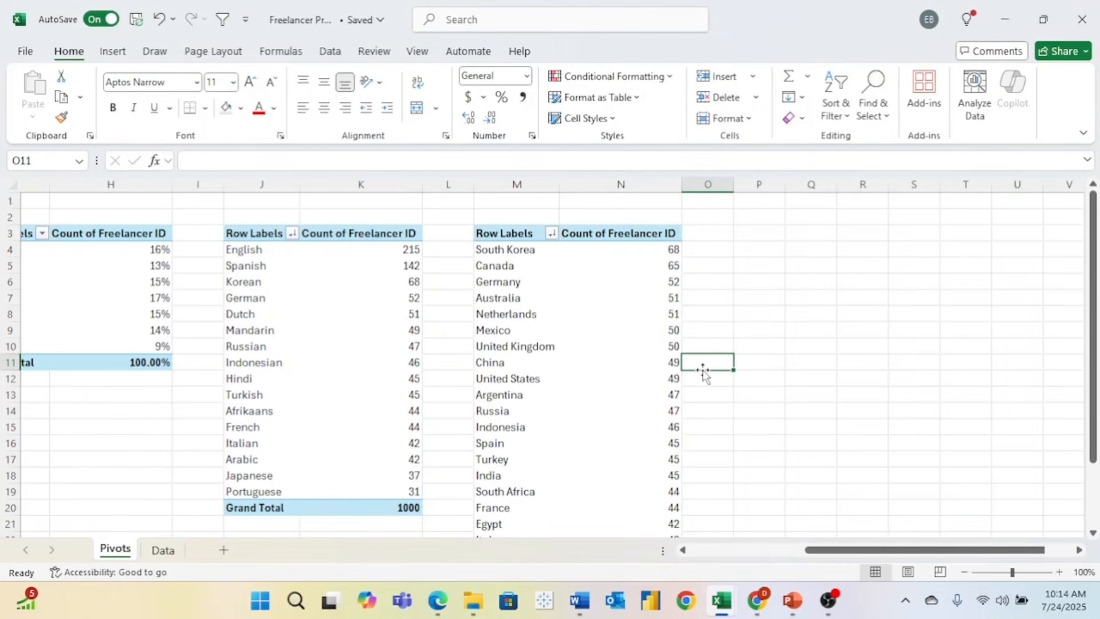
pyautogui.hscroll(-5, 704, 373)
pyautogui.hscroll(-3, 704, 373)
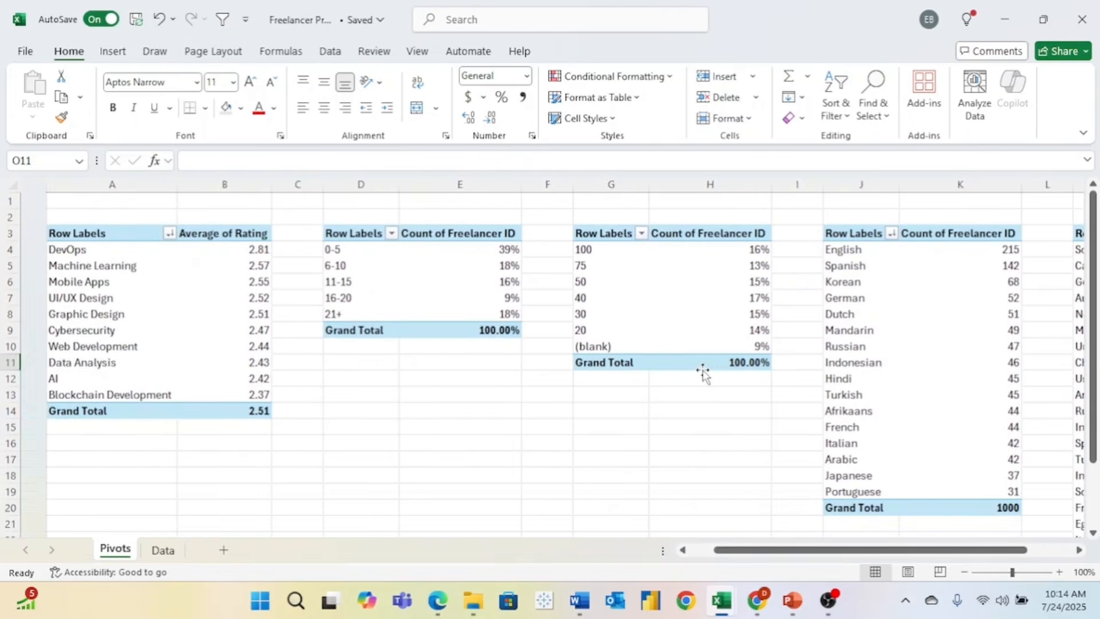
# - Add a new blank worksheet and name it 'Dashboard'
pyautogui.moveTo(702, 369)
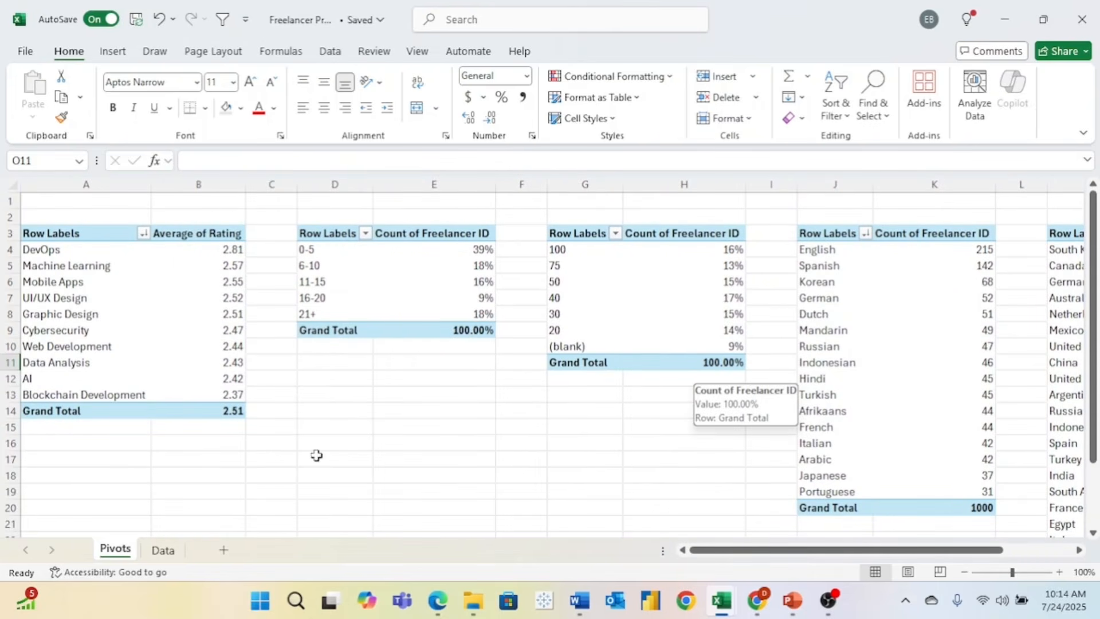
pyautogui.click(224, 551)
pyautogui.doubleClick(168, 549)
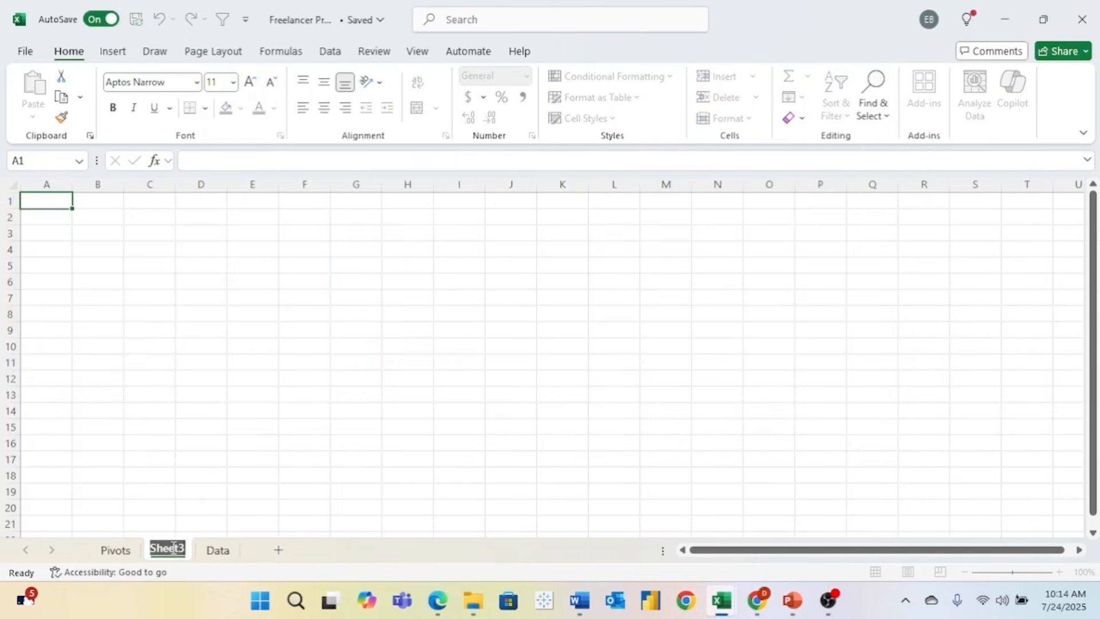
pyautogui.write('Fre')
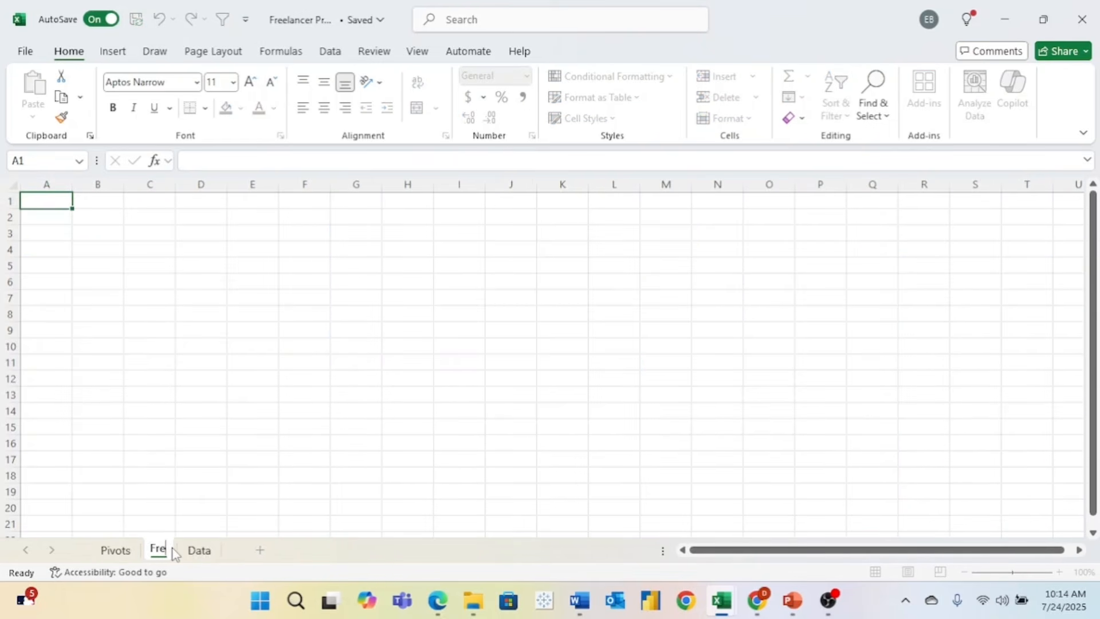
pyautogui.press('BackSpace')
pyautogui.press('BackSpace')
pyautogui.press('BackSpace')
pyautogui.write('Dashb')
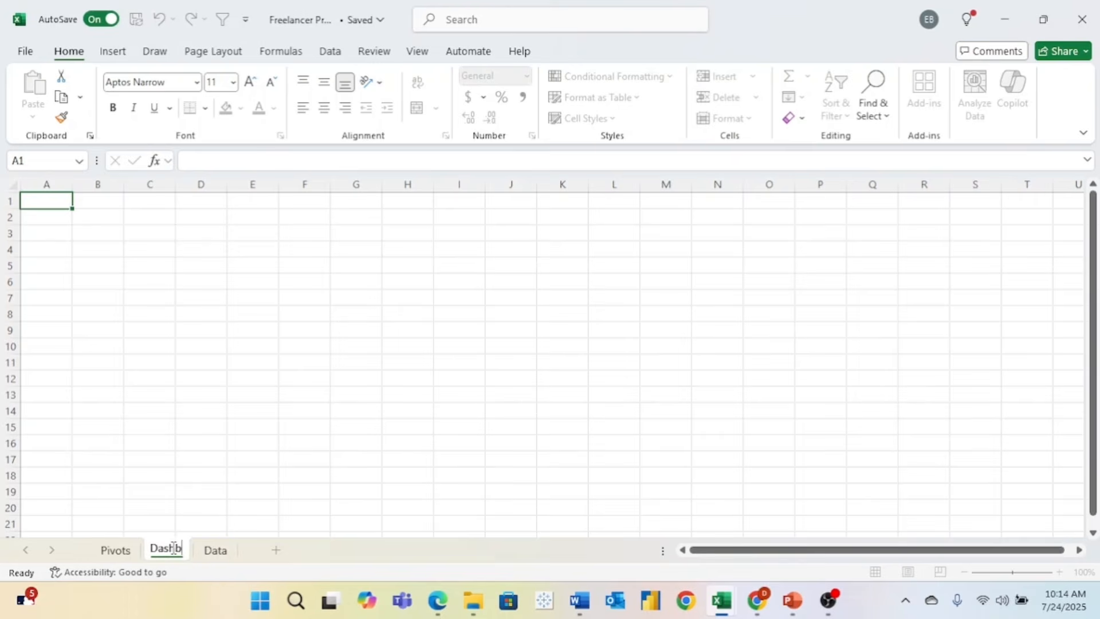
pyautogui.write('oard')
pyautogui.press('Return')
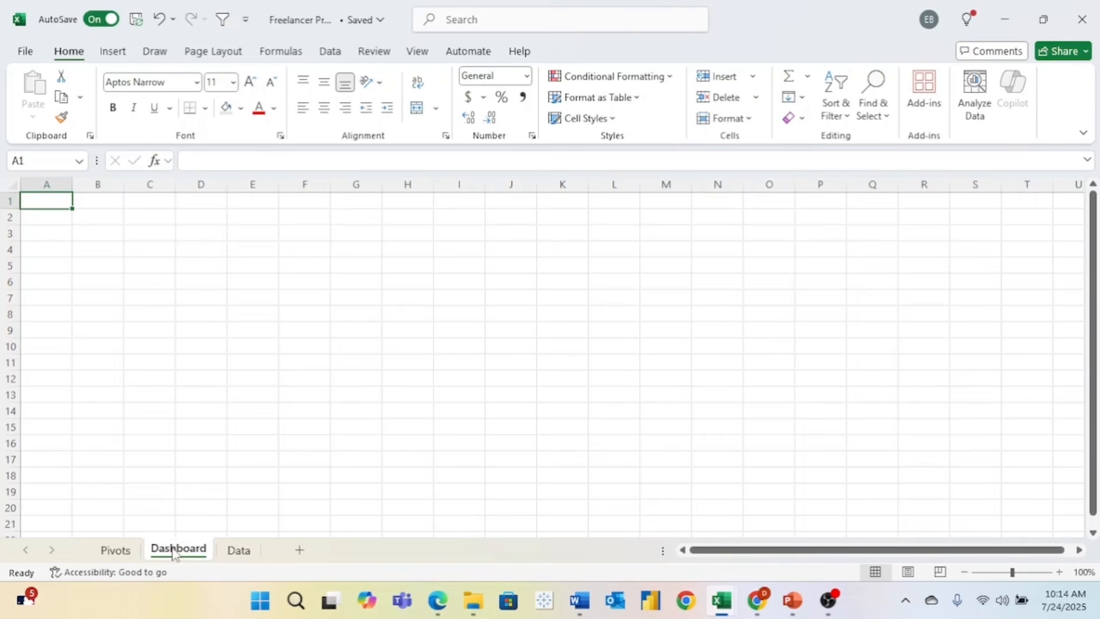
# - Colour the Dashboard sheet's tab green
pyautogui.rightClick(183, 551)
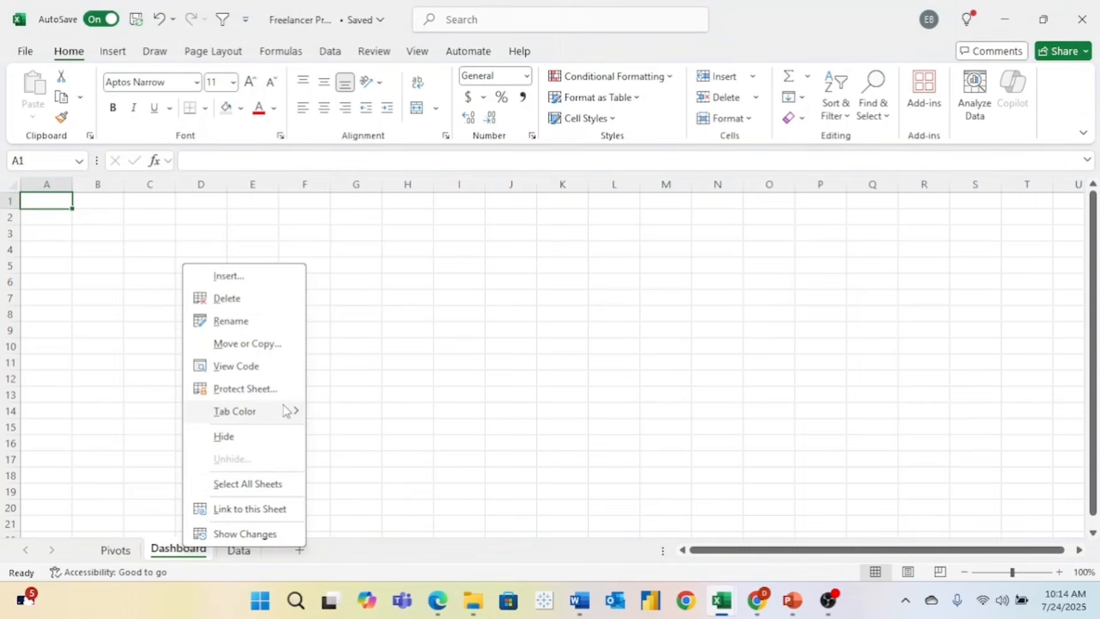
pyautogui.moveTo(285, 414)
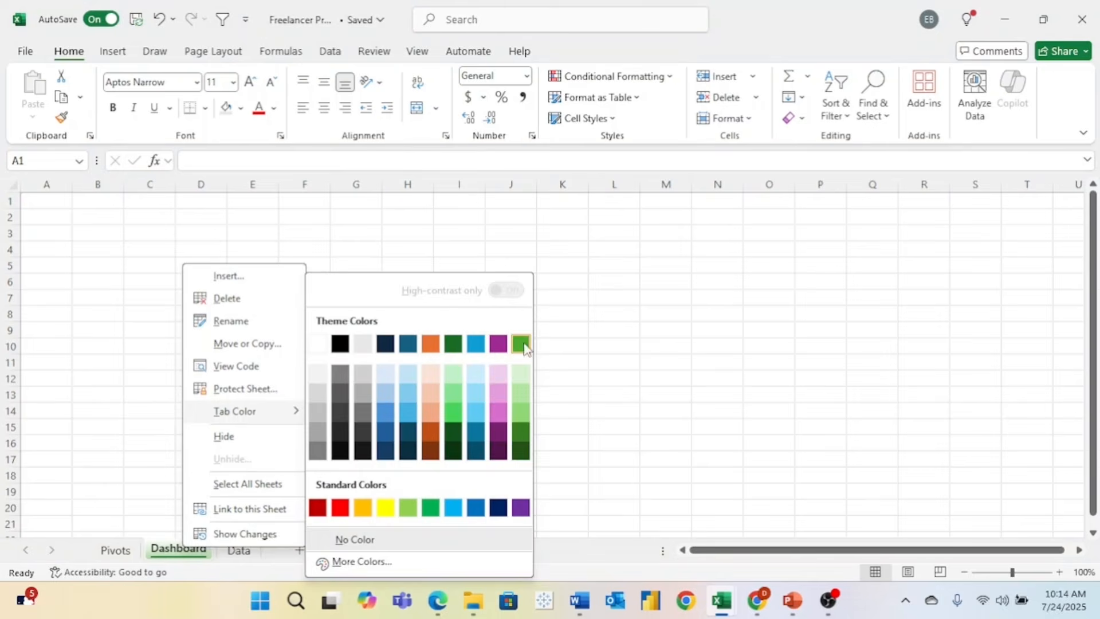
pyautogui.click(521, 344)
# - Flip between the Data, Dashboard and Pivots sheets, ending on the Pivots sheet
pyautogui.click(238, 551)
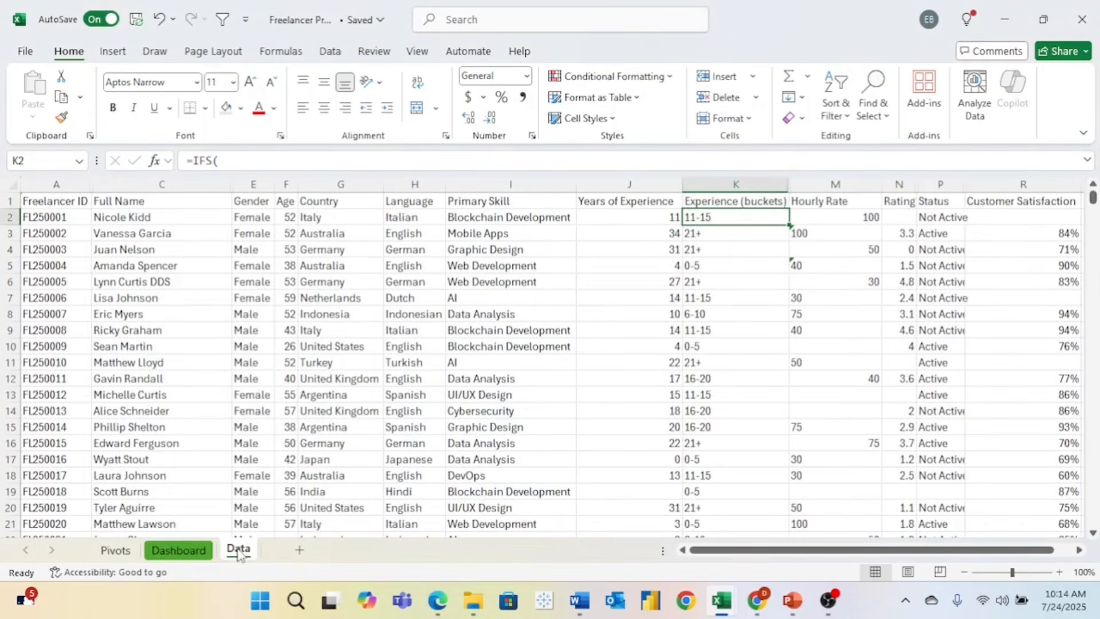
pyautogui.click(169, 551)
pyautogui.click(117, 551)
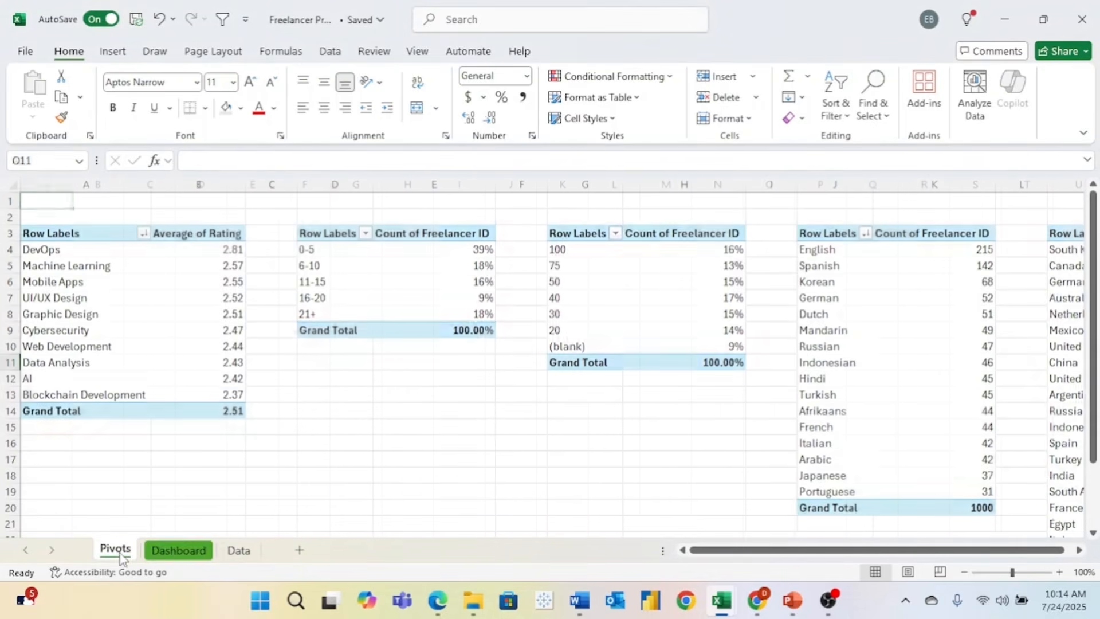
pyautogui.click(179, 551)
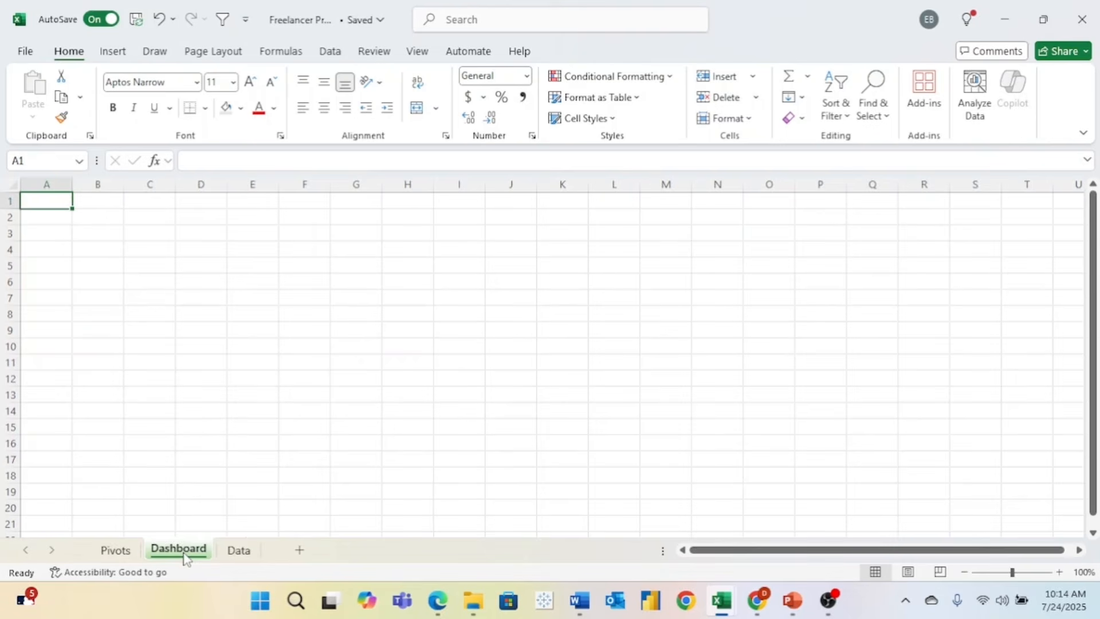
pyautogui.hotkey('ctrl', 'pageup')
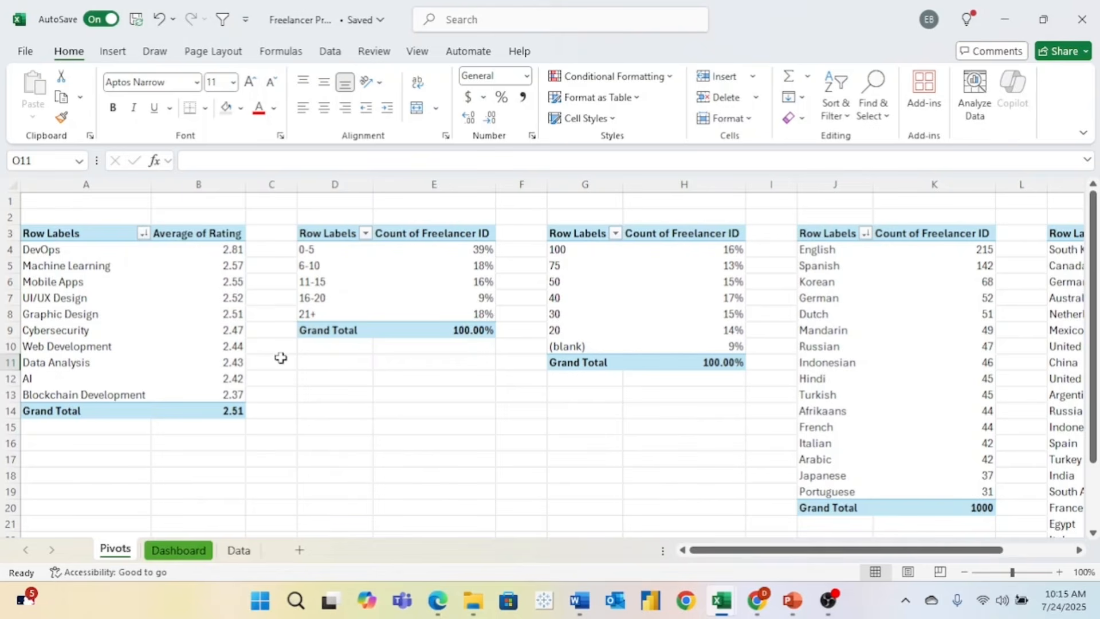
# - Check the language count pivot, then select the Average of Rating by primary skill pivot
pyautogui.hscroll(5, 281, 358)
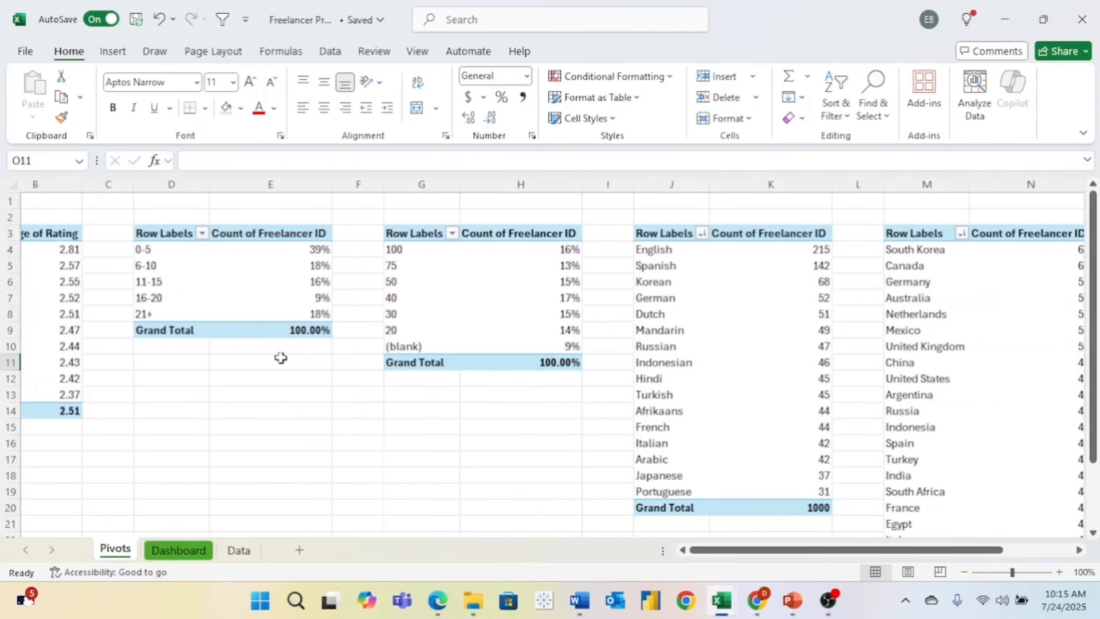
pyautogui.hscroll(3, 281, 358)
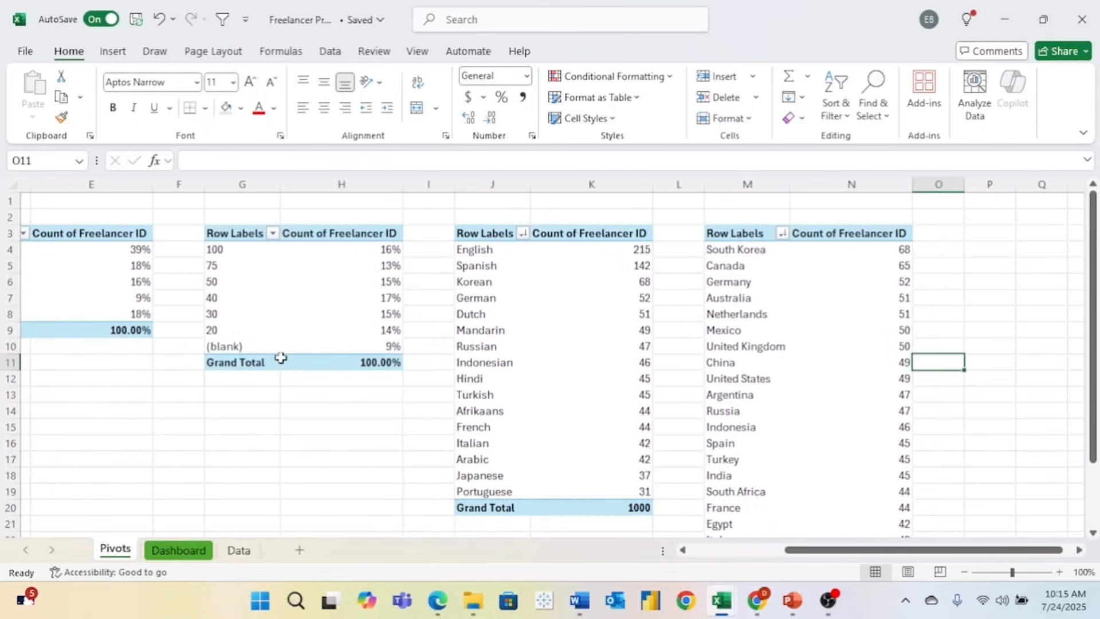
pyautogui.hscroll(-3, 281, 358)
pyautogui.hscroll(-3, 281, 357)
pyautogui.click(721, 232)
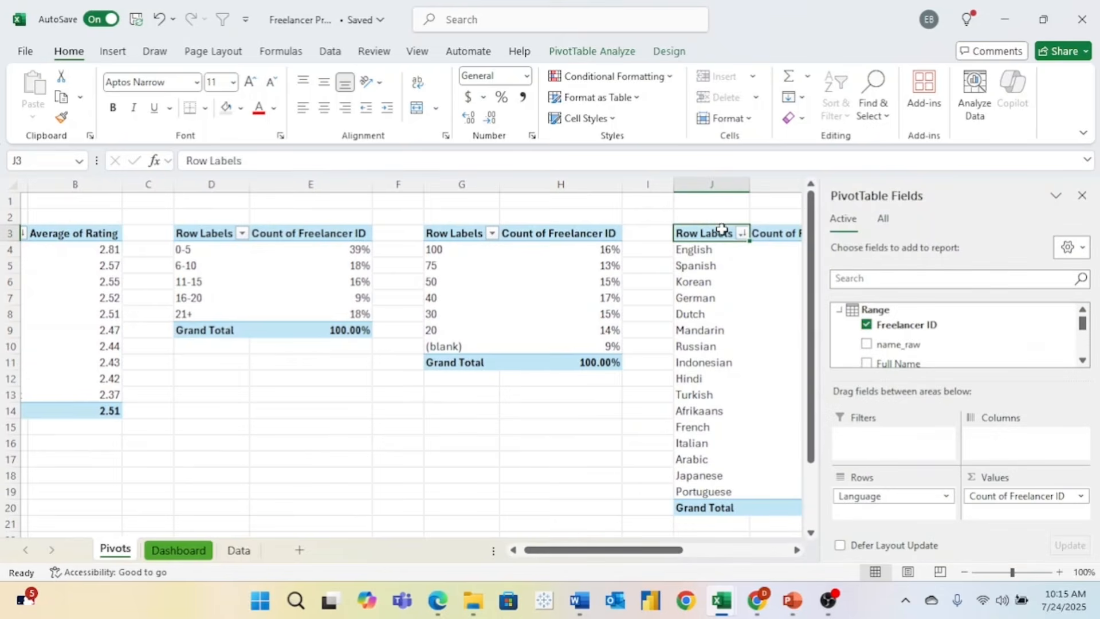
pyautogui.click(765, 234)
pyautogui.click(579, 206)
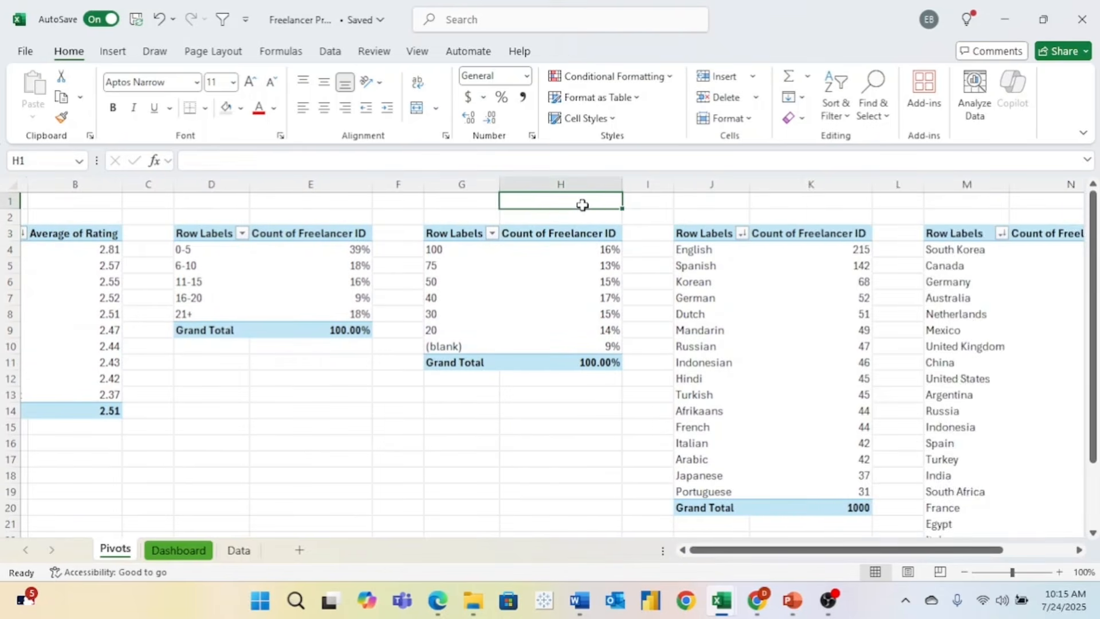
pyautogui.hscroll(-2, 582, 205)
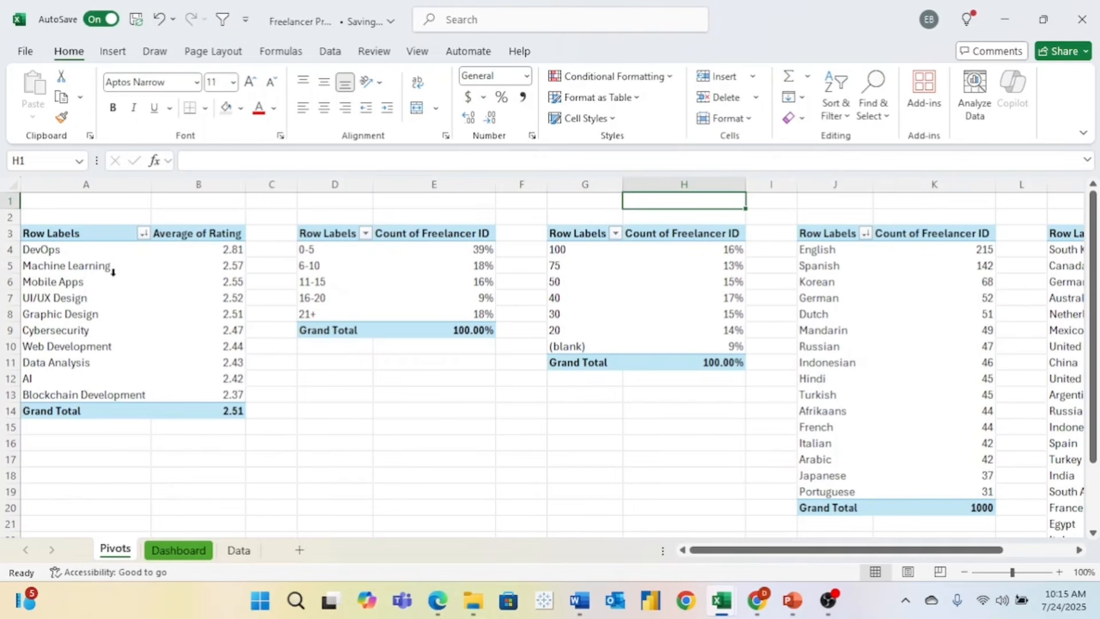
pyautogui.click(196, 280)
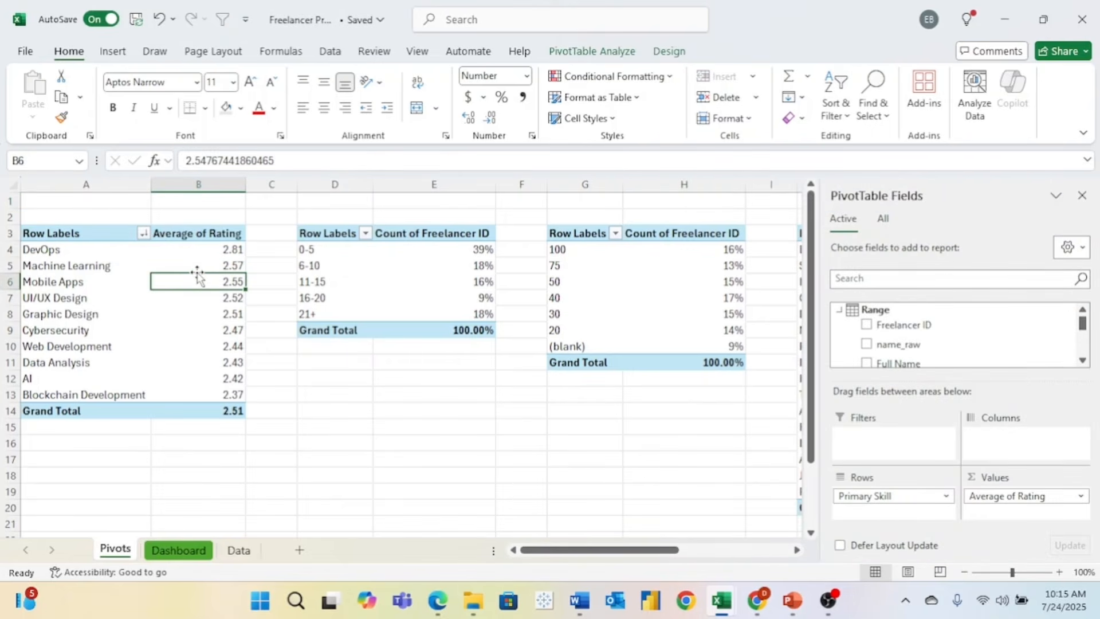
# - After previewing line, pie and bar types, insert a clustered column PivotChart of average rating
pyautogui.click(586, 55)
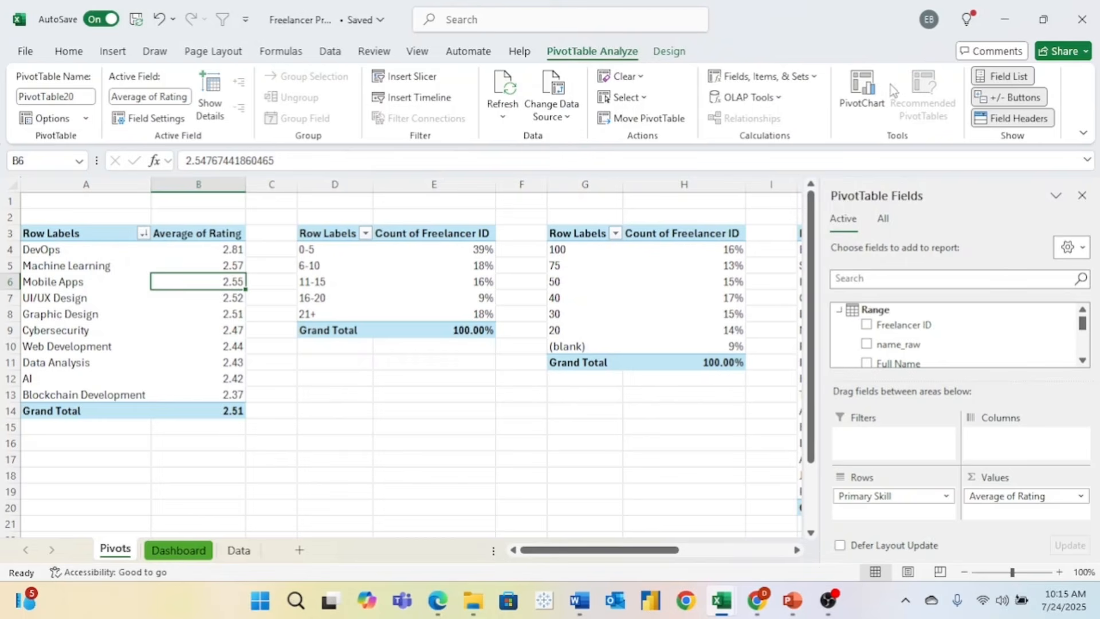
pyautogui.click(868, 114)
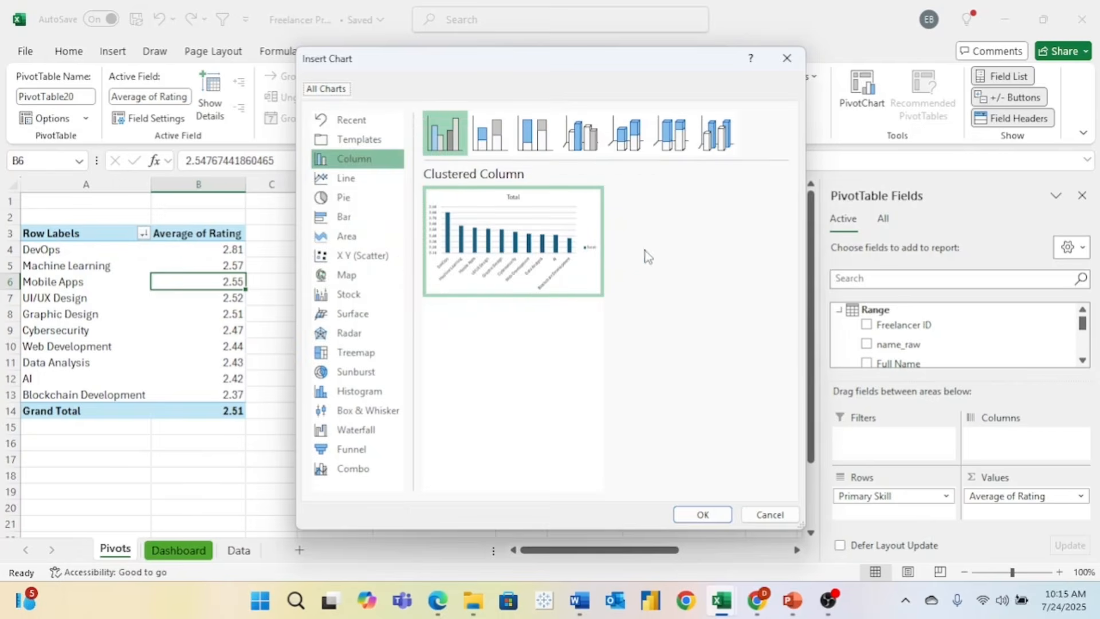
pyautogui.click(362, 184)
pyautogui.click(362, 198)
pyautogui.click(364, 215)
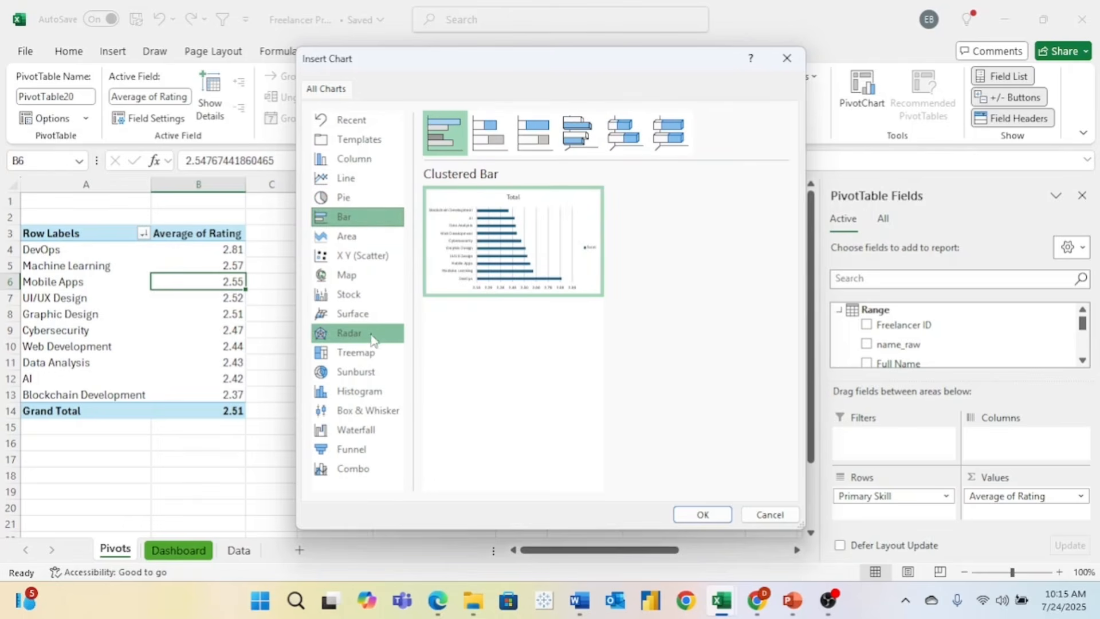
pyautogui.click(376, 163)
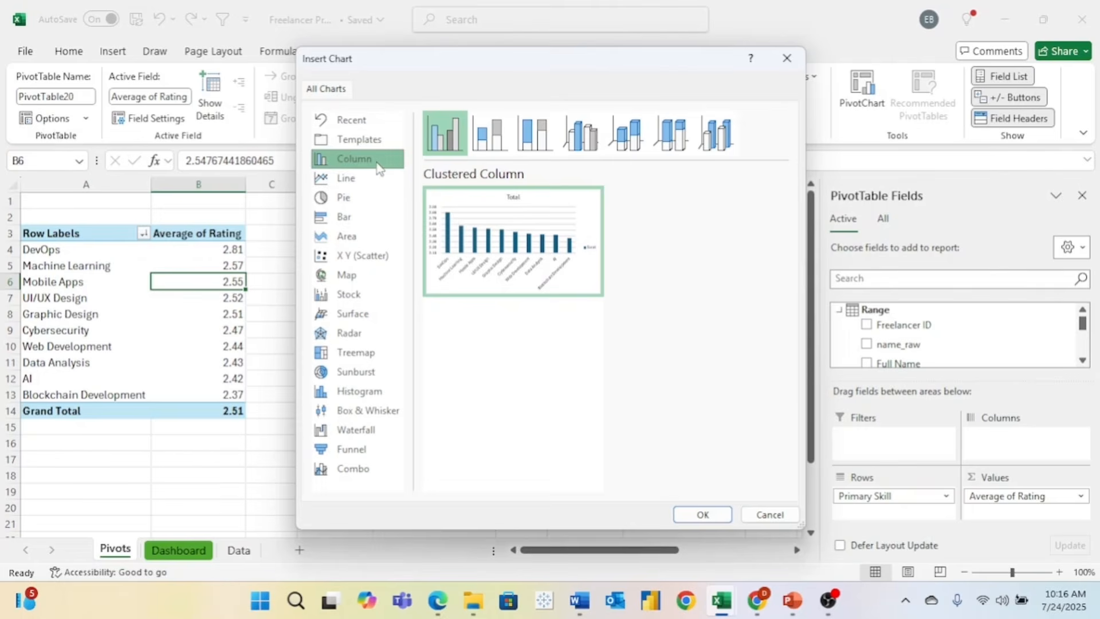
pyautogui.click(365, 205)
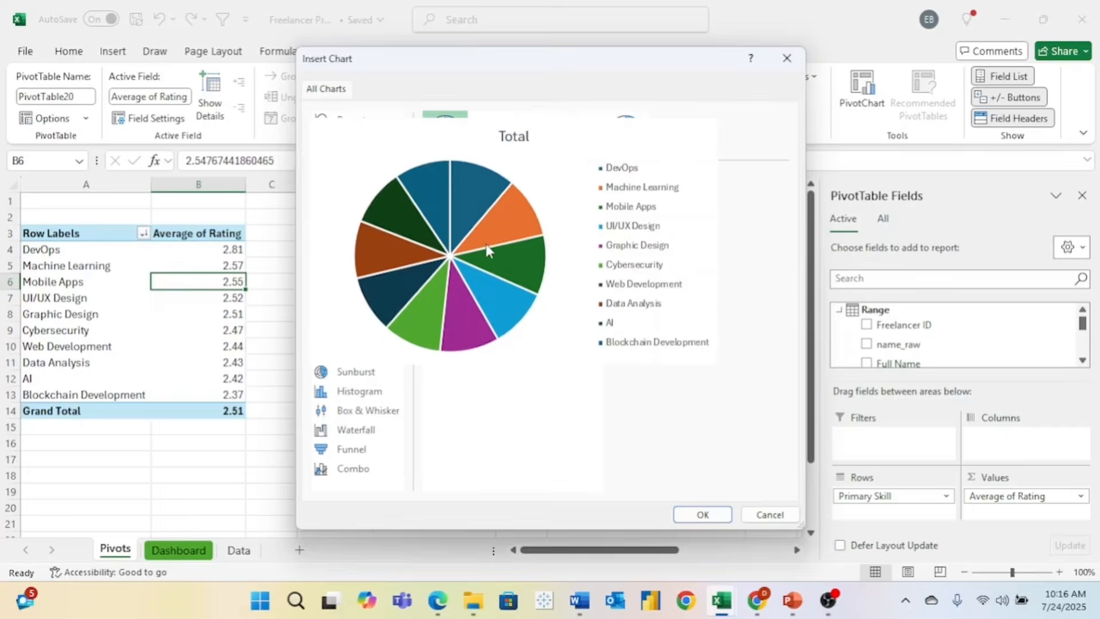
pyautogui.moveTo(502, 252)
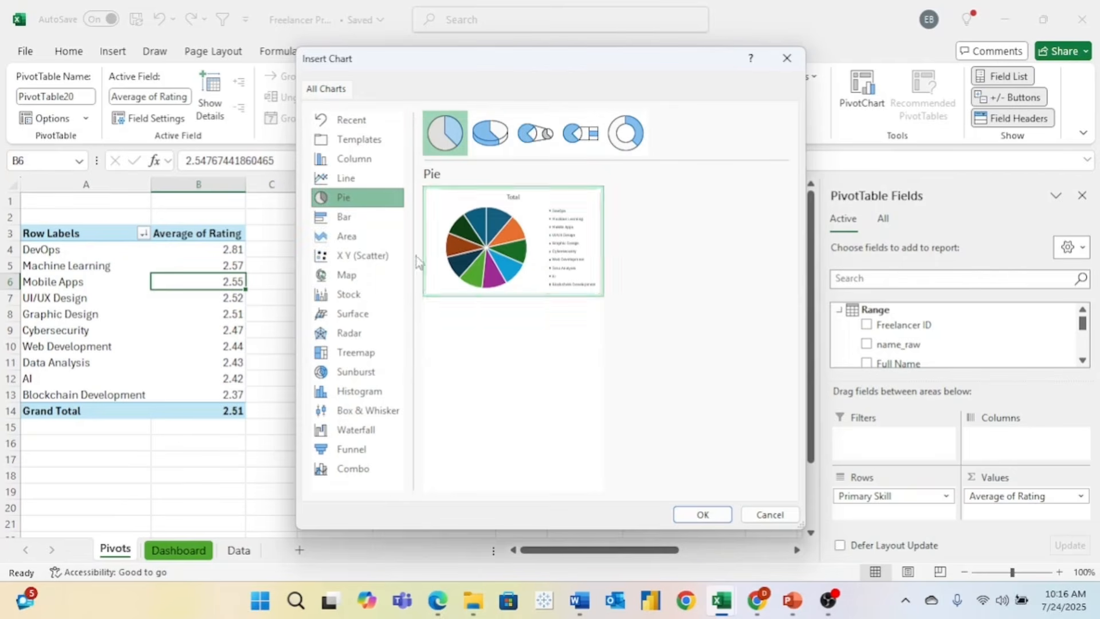
pyautogui.click(362, 159)
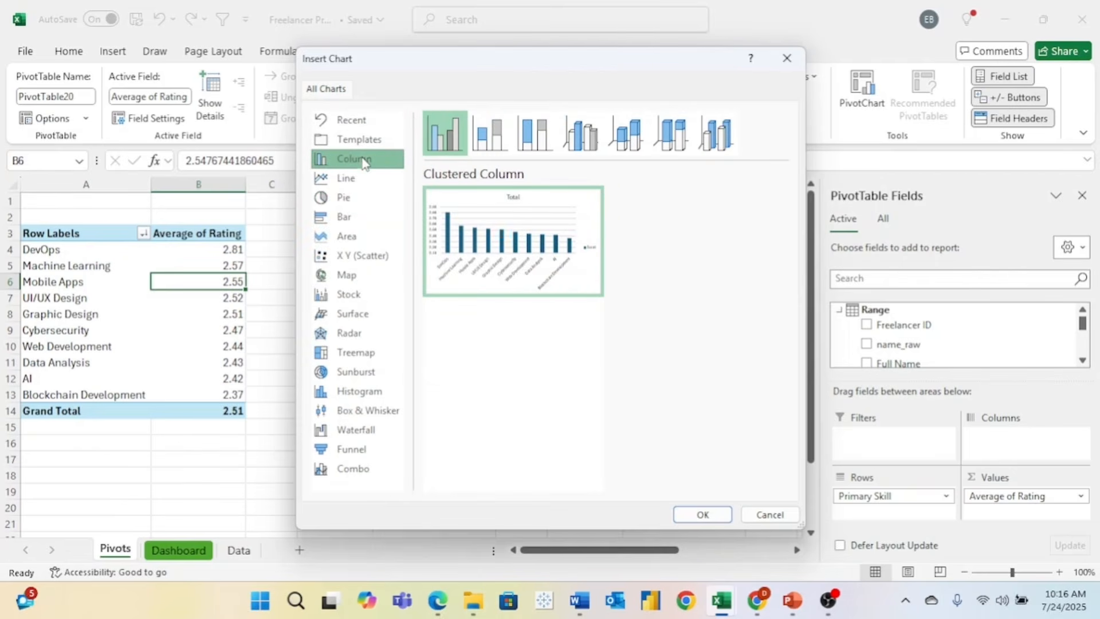
pyautogui.click(705, 515)
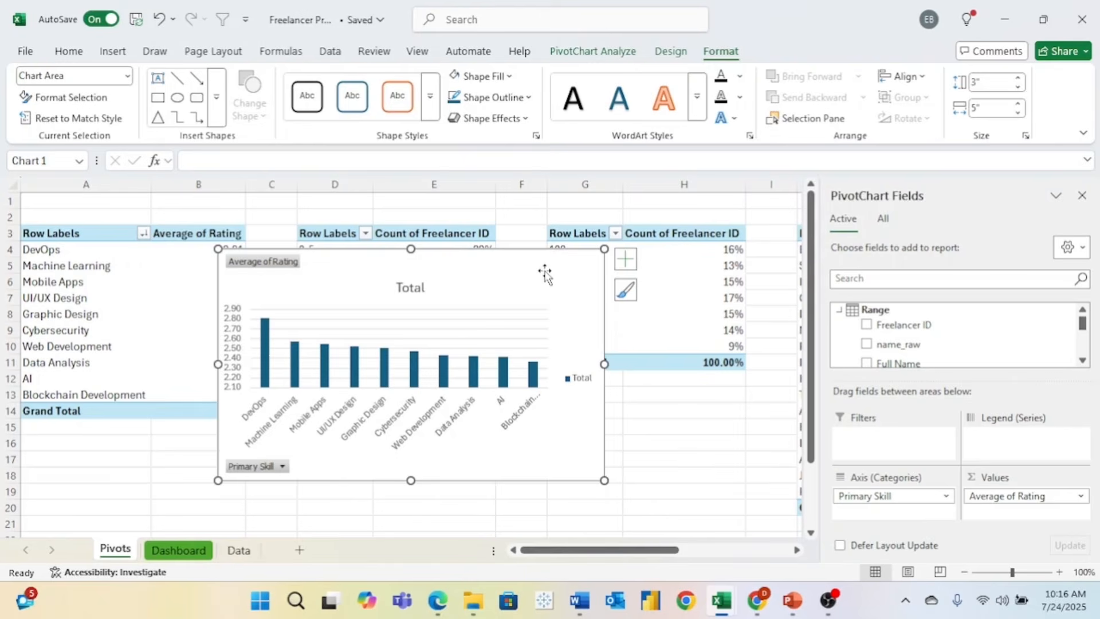
# - Move the rating chart to the Dashboard sheet, shrink it and place it near cell A8
pyautogui.hotkey('ctrl', 'x')
pyautogui.click(179, 549)
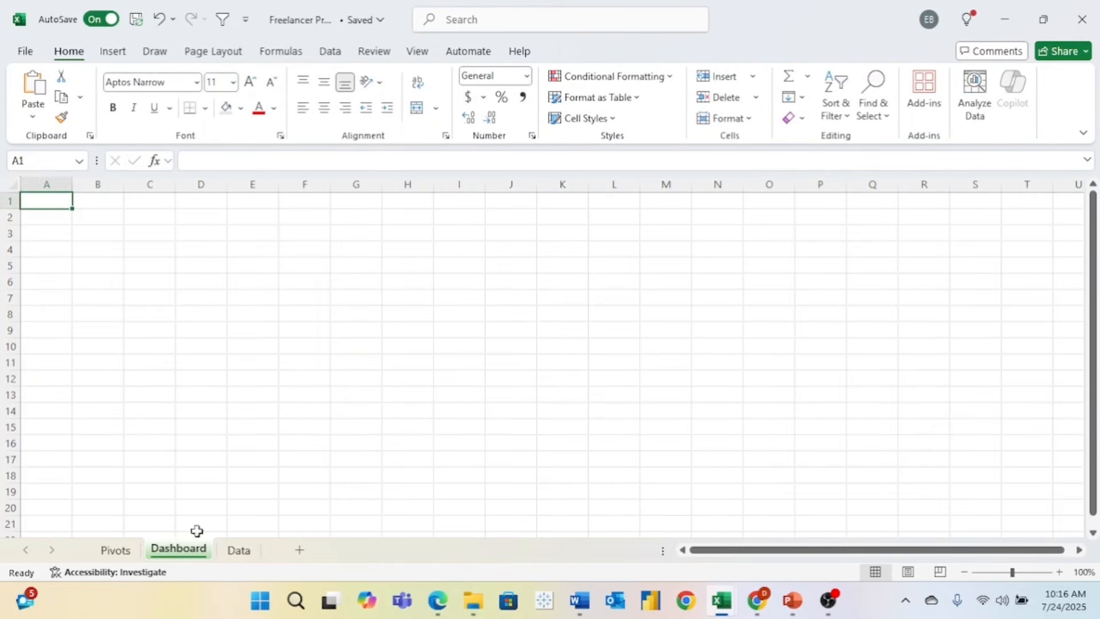
pyautogui.click(268, 310)
pyautogui.hotkey('ctrl', 'v')
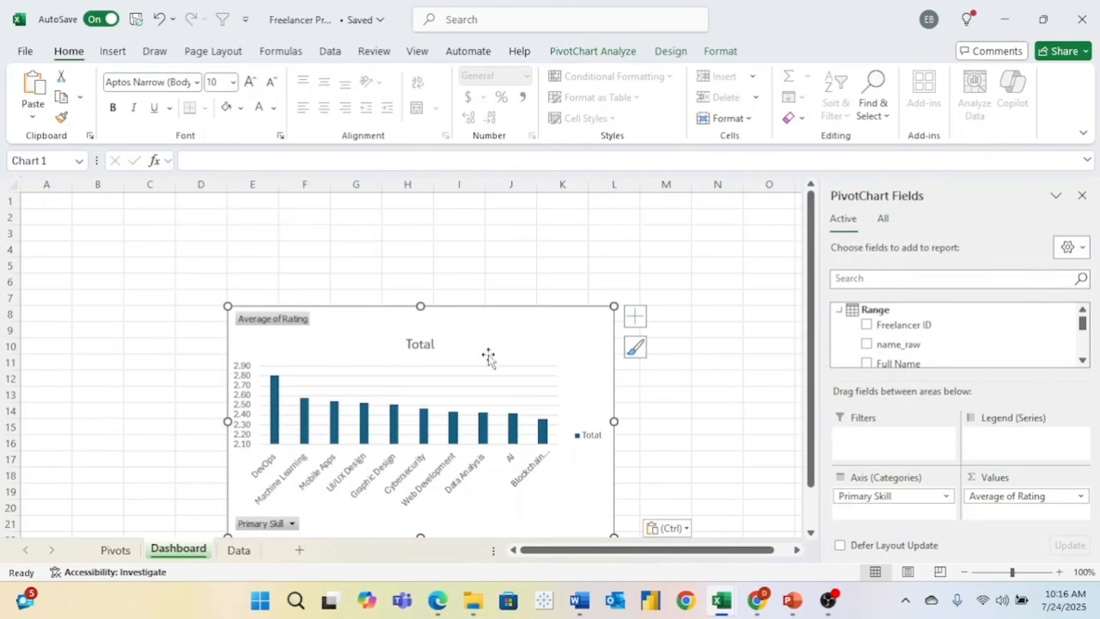
pyautogui.moveTo(510, 341); pyautogui.dragTo(345, 272)
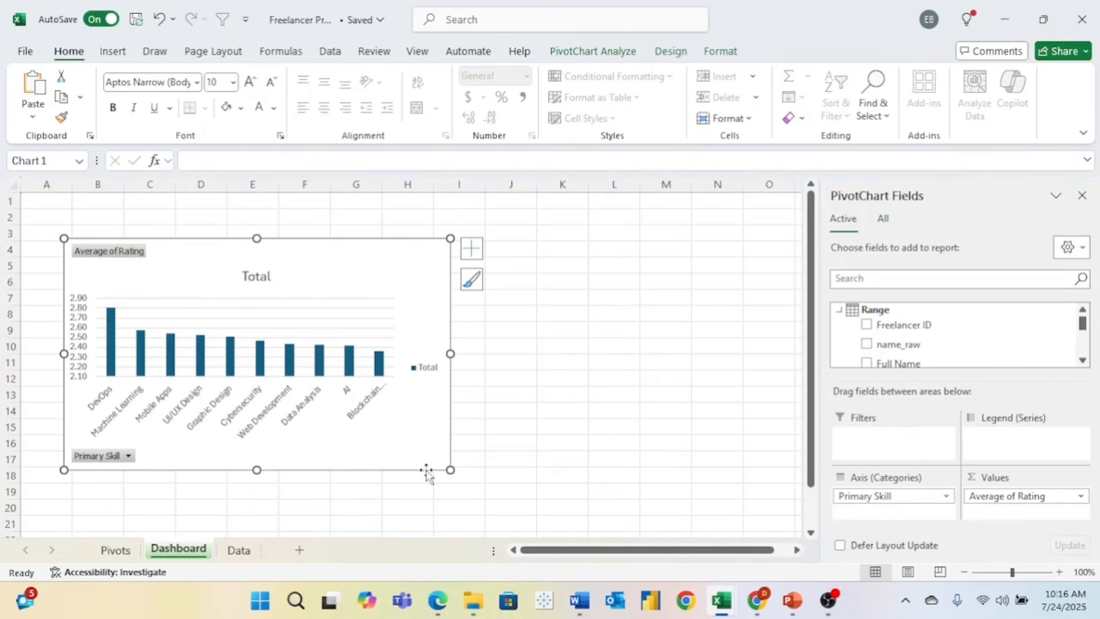
pyautogui.moveTo(450, 470); pyautogui.dragTo(283, 422)
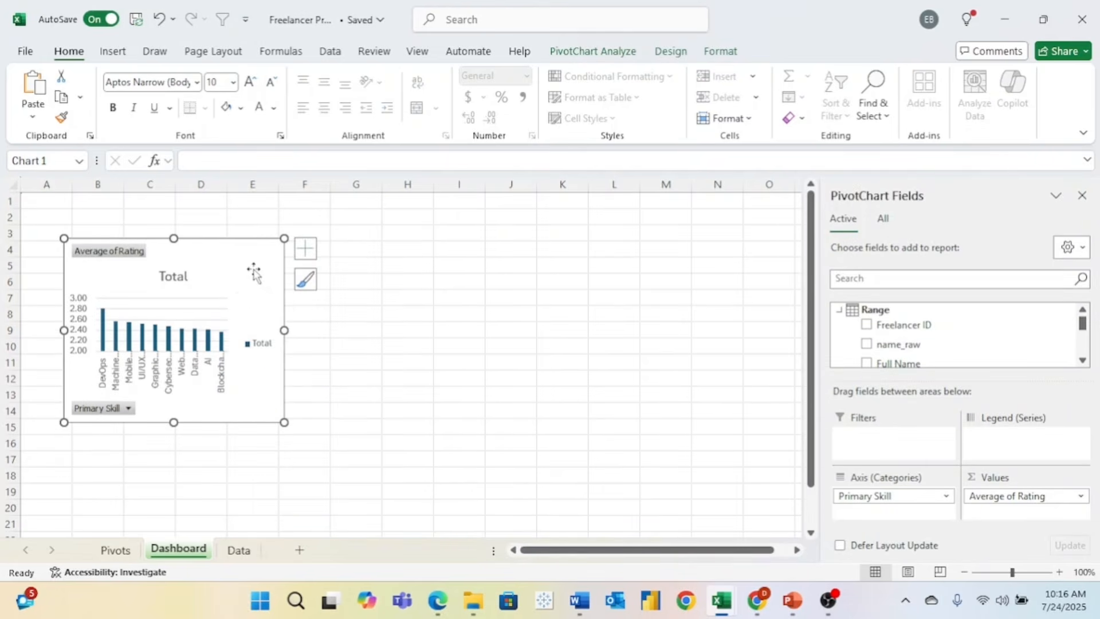
pyautogui.moveTo(254, 272); pyautogui.dragTo(232, 344)
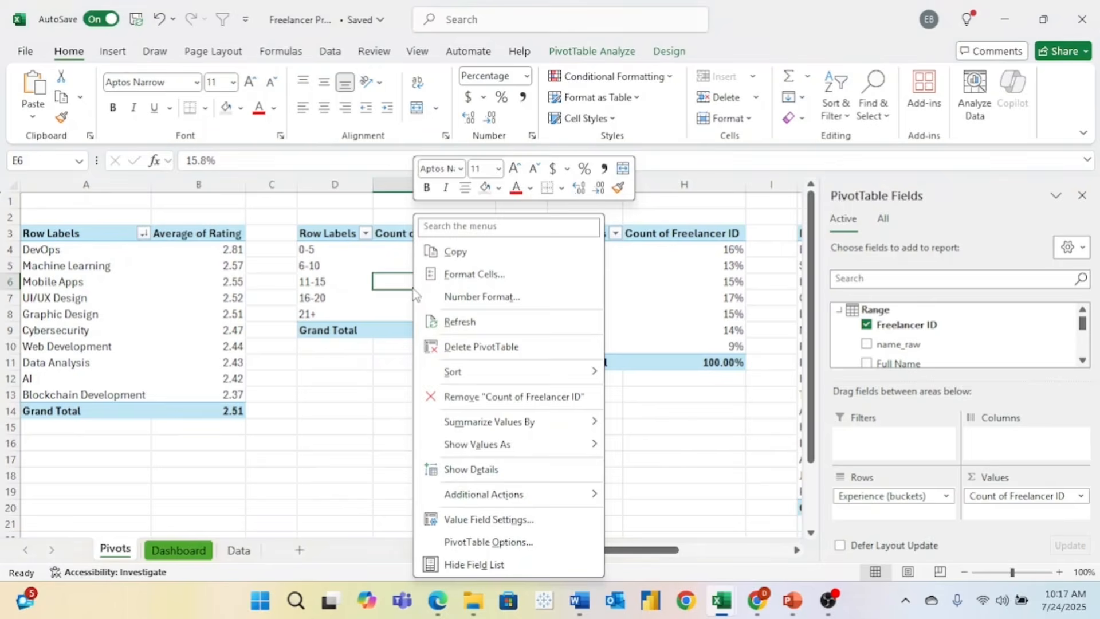
pyautogui.press('Escape')
# - Insert a clustered column PivotChart from the experience buckets pivot table
pyautogui.click(331, 284)
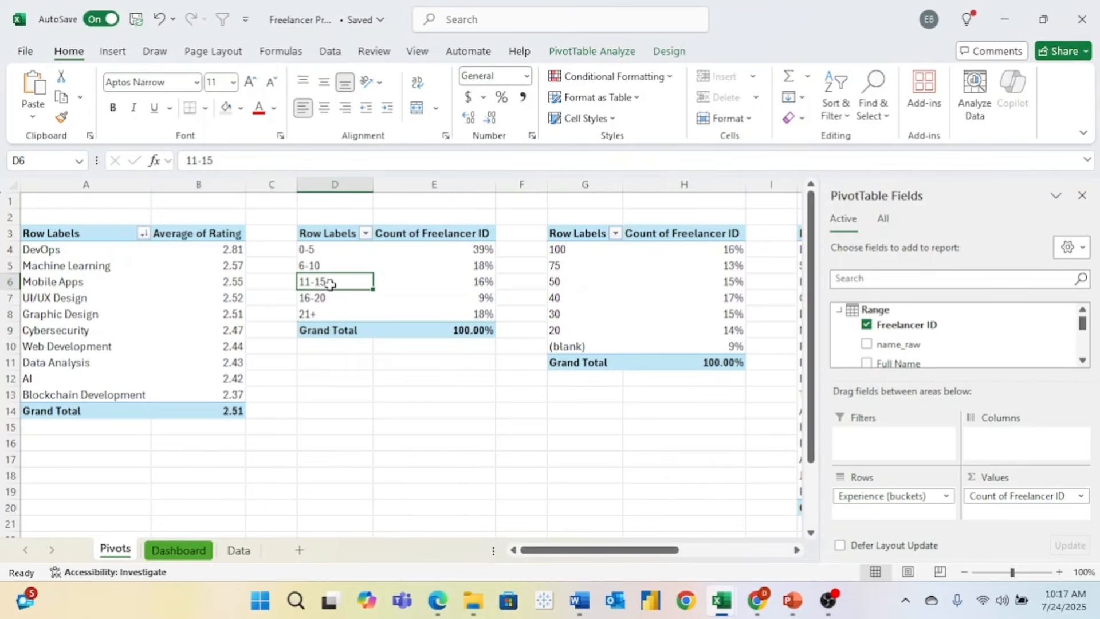
pyautogui.click(593, 51)
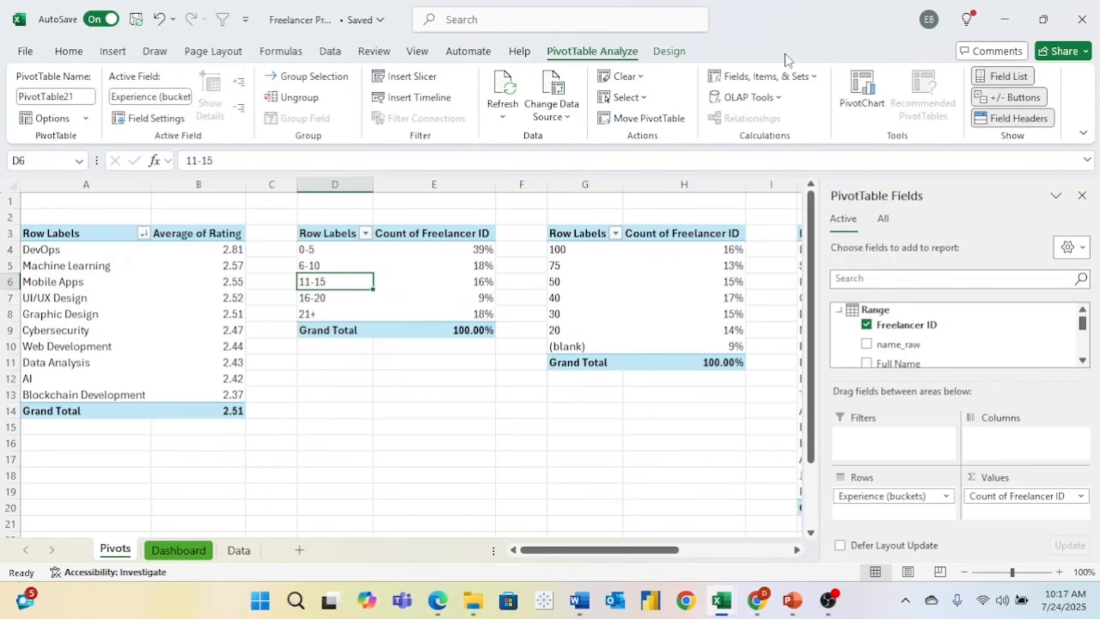
pyautogui.click(857, 99)
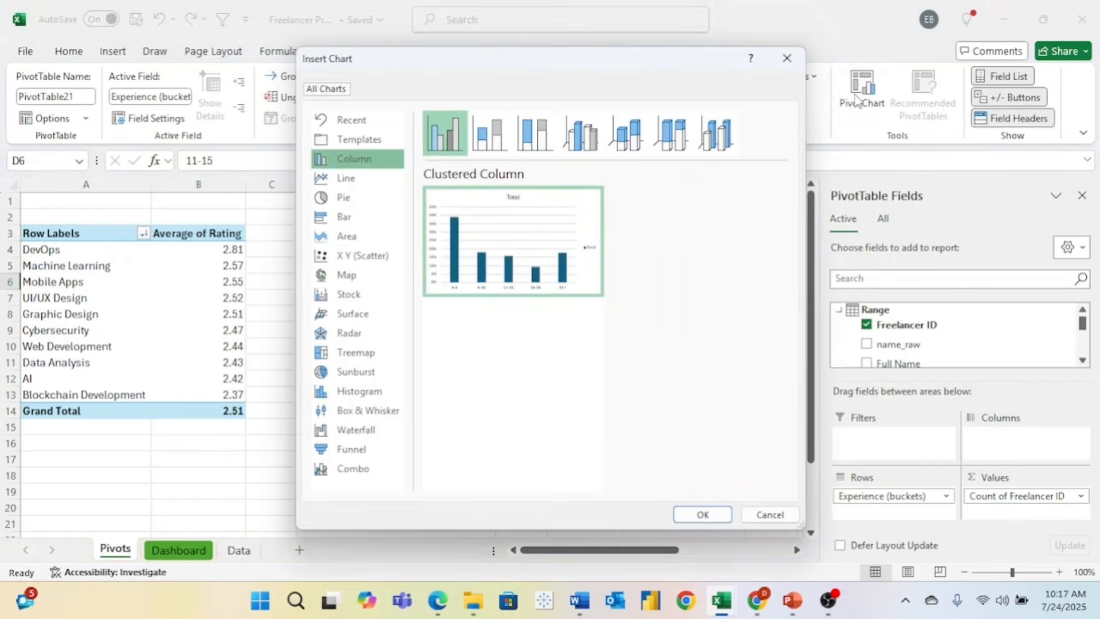
pyautogui.click(703, 515)
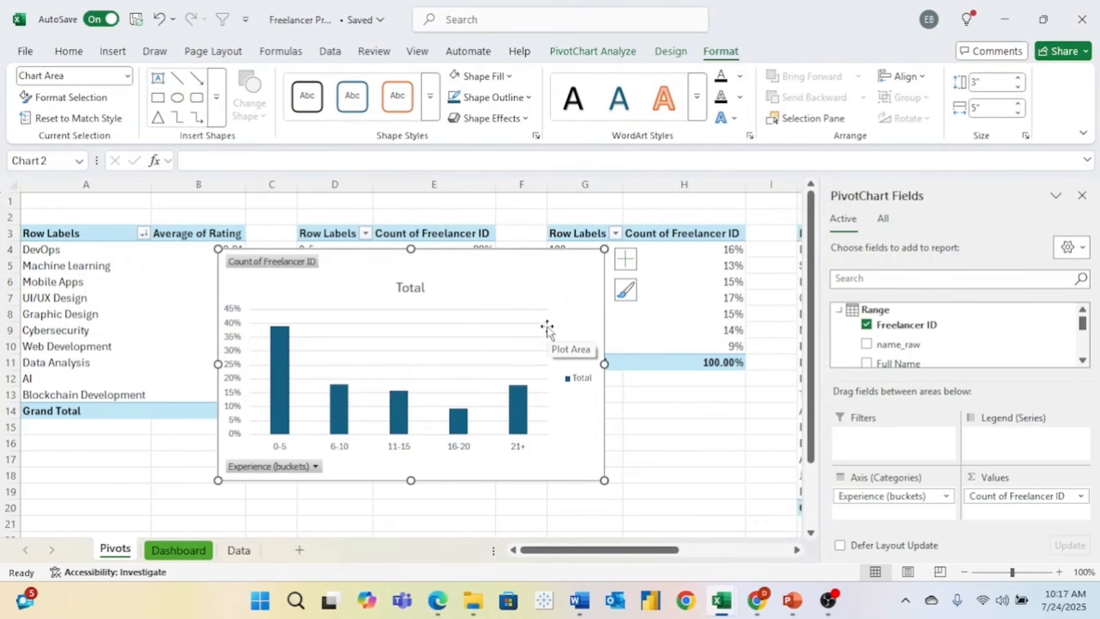
# - Move the experience chart to the Dashboard beside the rating chart and shrink it
pyautogui.hotkey('ctrl', 'x')
pyautogui.click(178, 550)
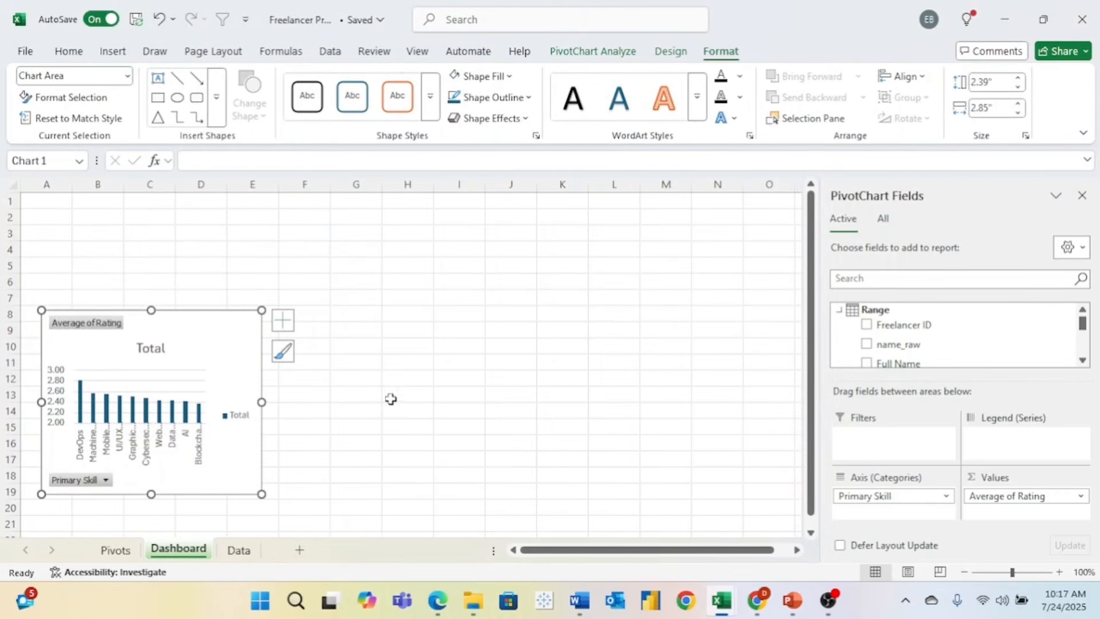
pyautogui.click(357, 381)
pyautogui.hotkey('ctrl', 'v')
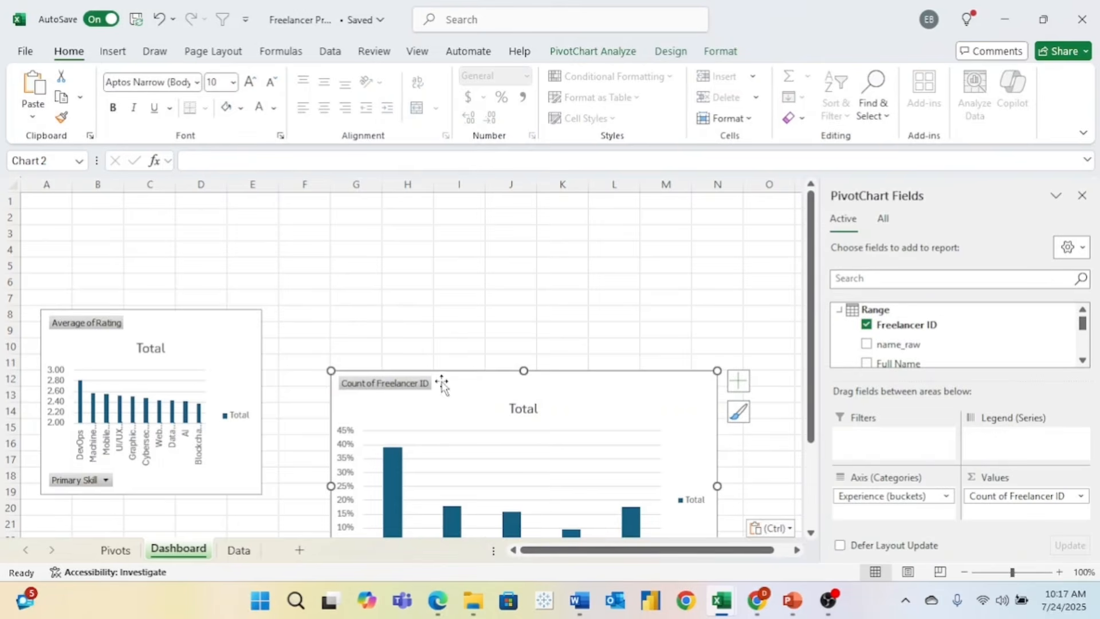
pyautogui.moveTo(496, 381); pyautogui.dragTo(450, 290)
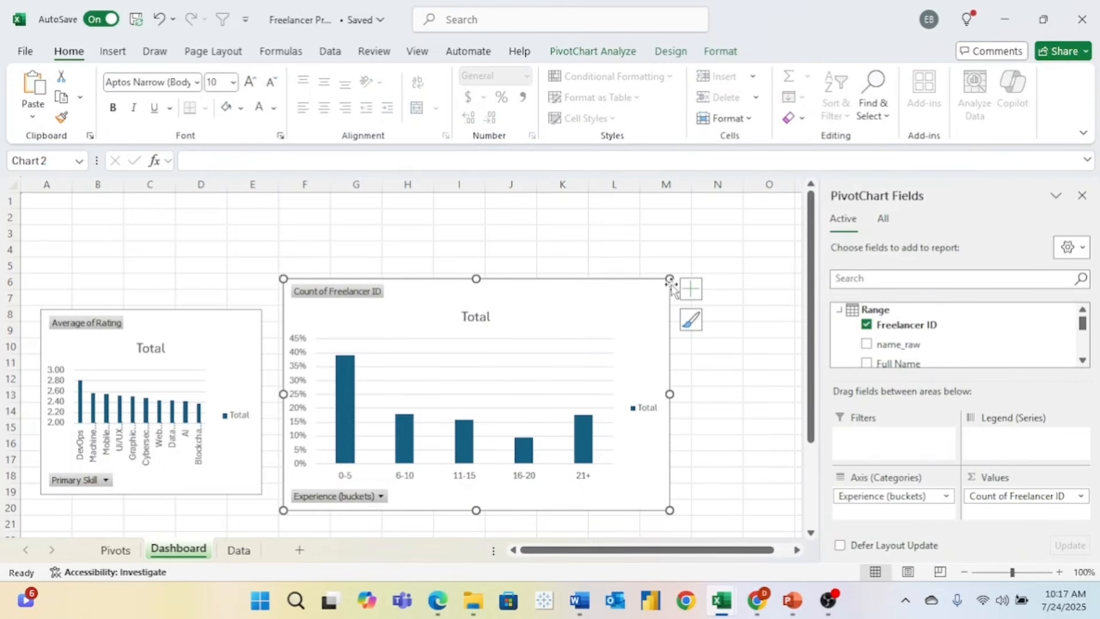
pyautogui.moveTo(670, 278); pyautogui.dragTo(660, 317)
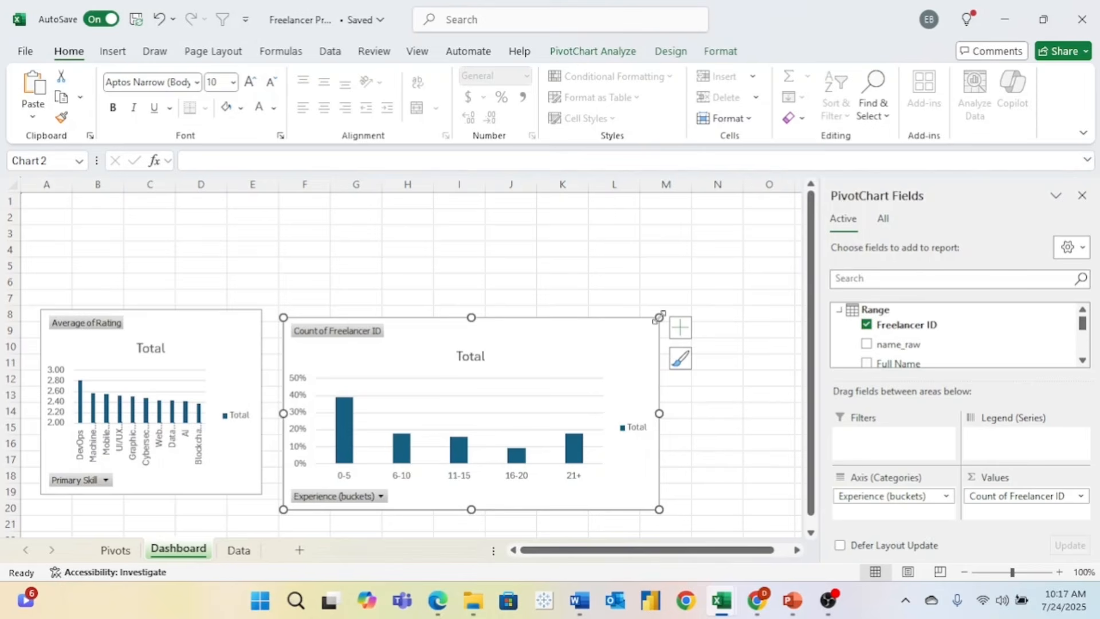
# - Label the pivots with 'hourly pay' in H2 and 'years of experience' in E2
pyautogui.hotkey('ctrl', 'pageup')
pyautogui.click(644, 216)
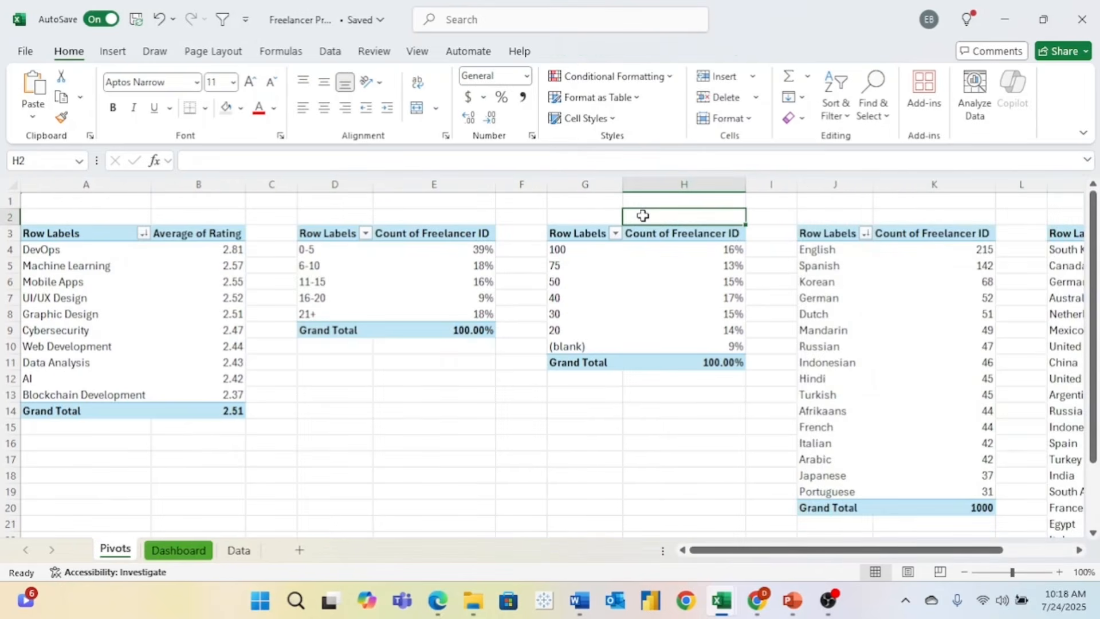
pyautogui.write('hourly pay')
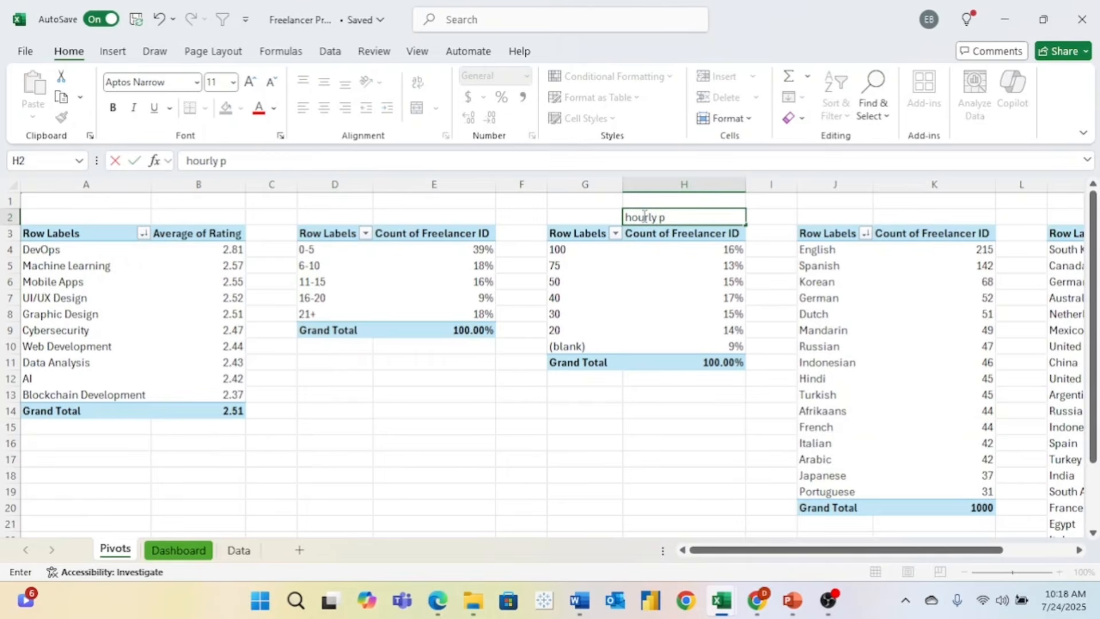
pyautogui.press('Return')
pyautogui.click(433, 218)
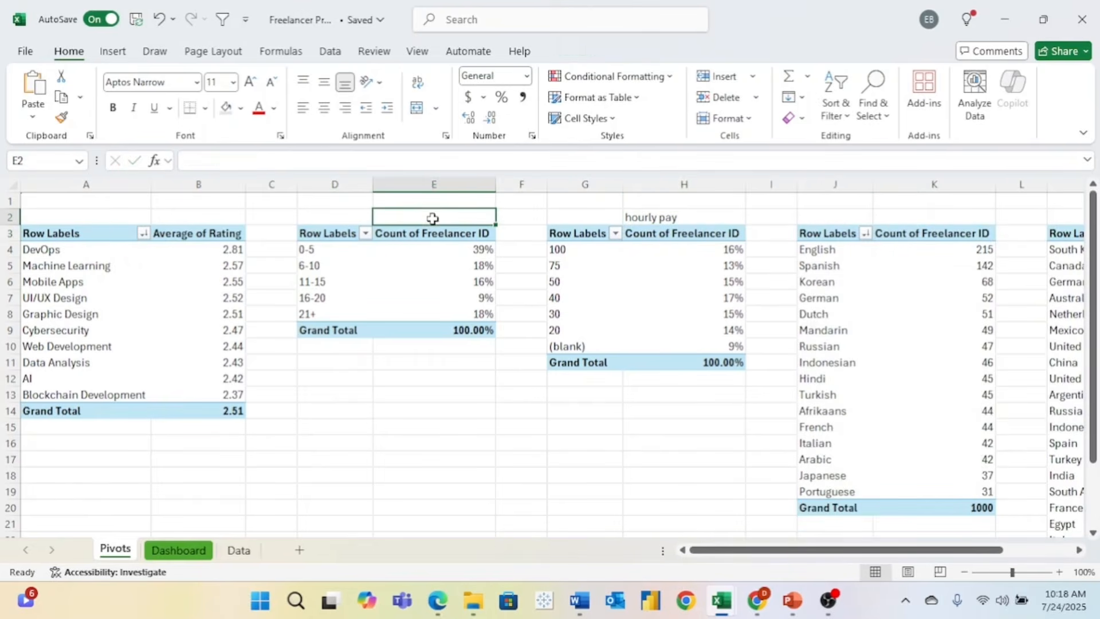
pyautogui.write('years of')
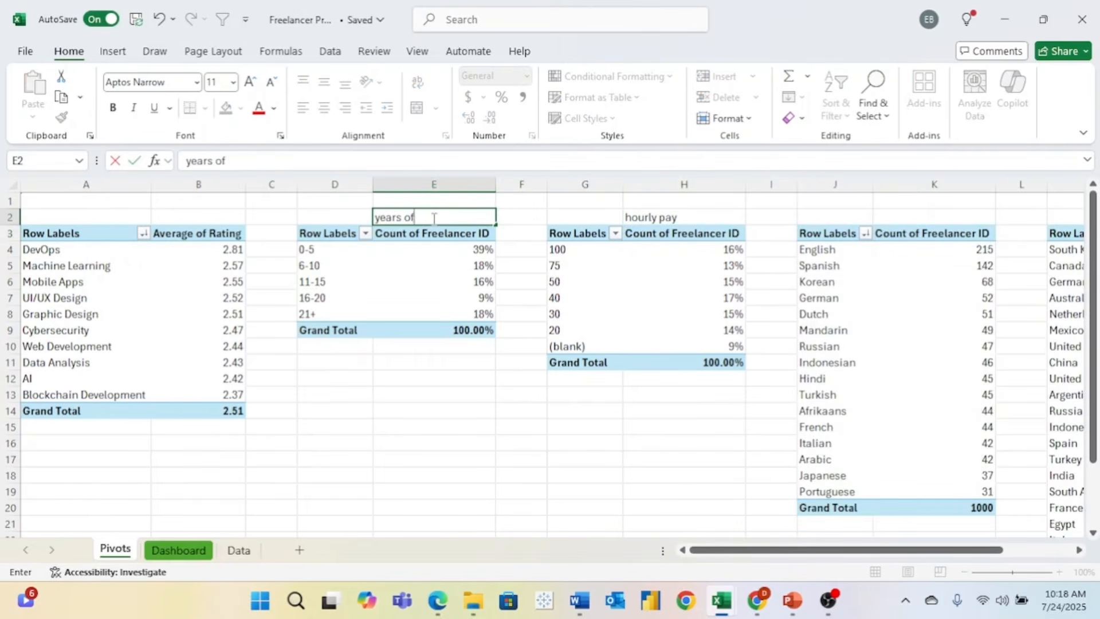
pyautogui.write(' experience')
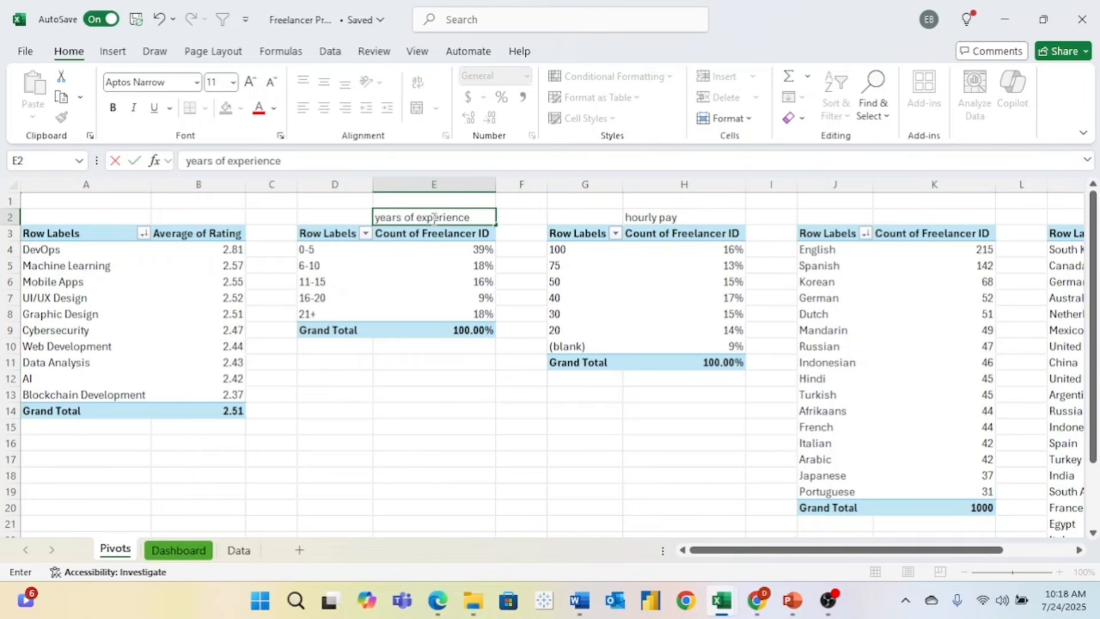
pyautogui.press('Return')
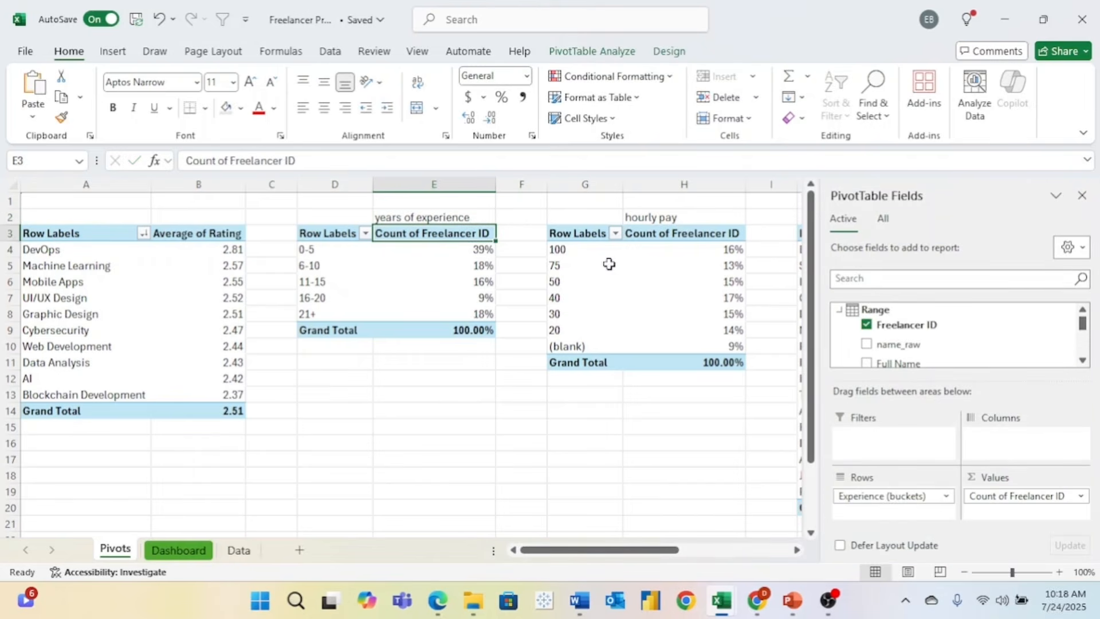
# - Insert a default column PivotChart from the Hourly Rate pivot table
pyautogui.click(615, 291)
pyautogui.click(652, 268)
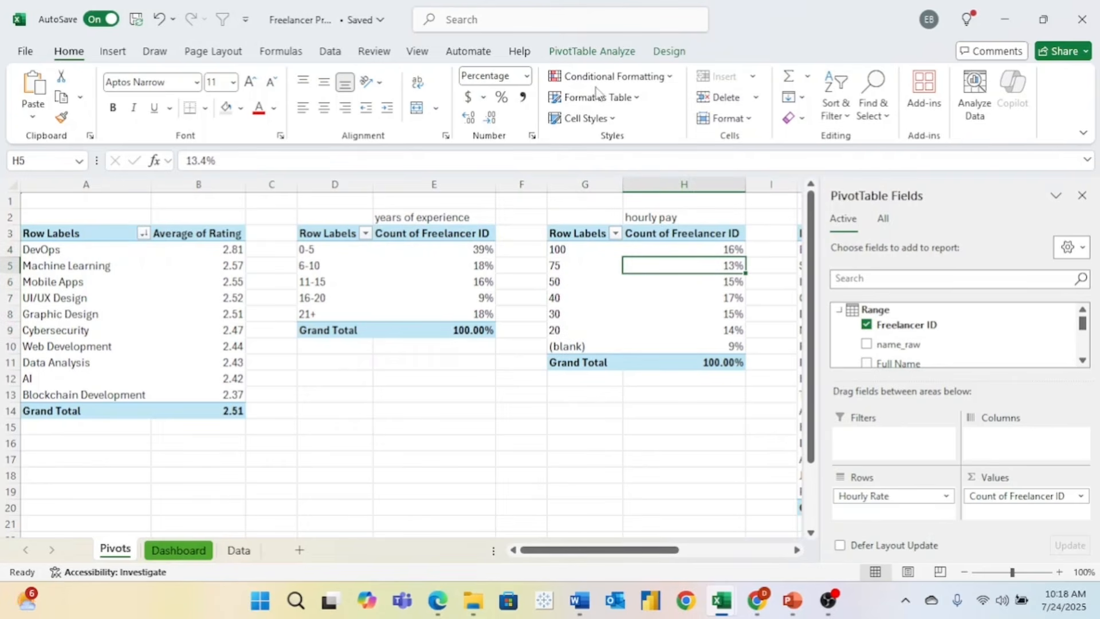
pyautogui.click(596, 52)
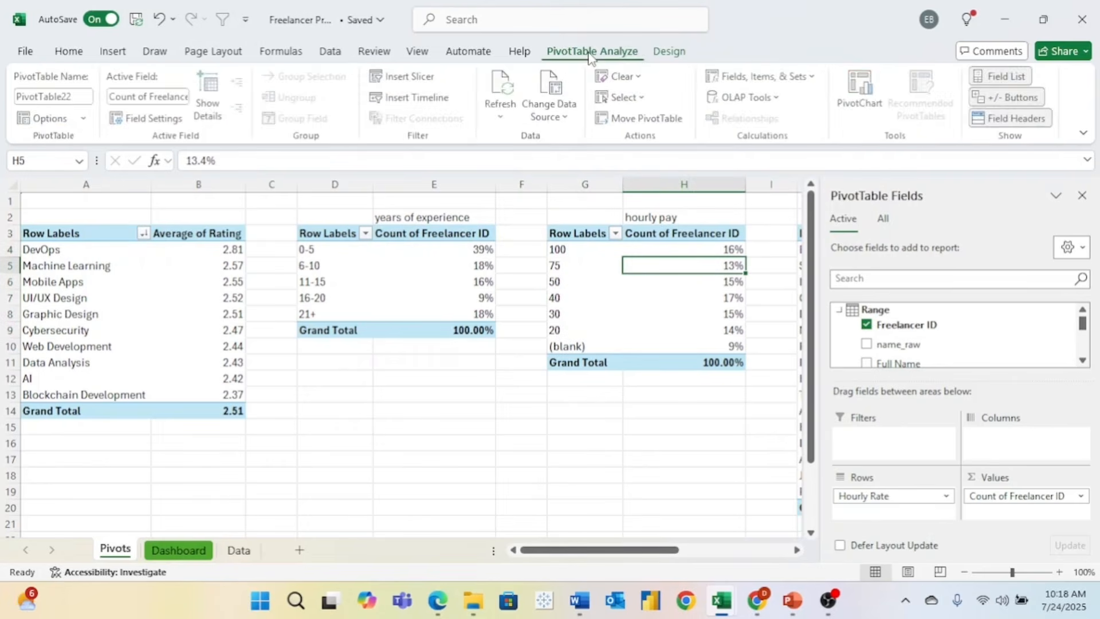
pyautogui.click(854, 91)
pyautogui.click(704, 516)
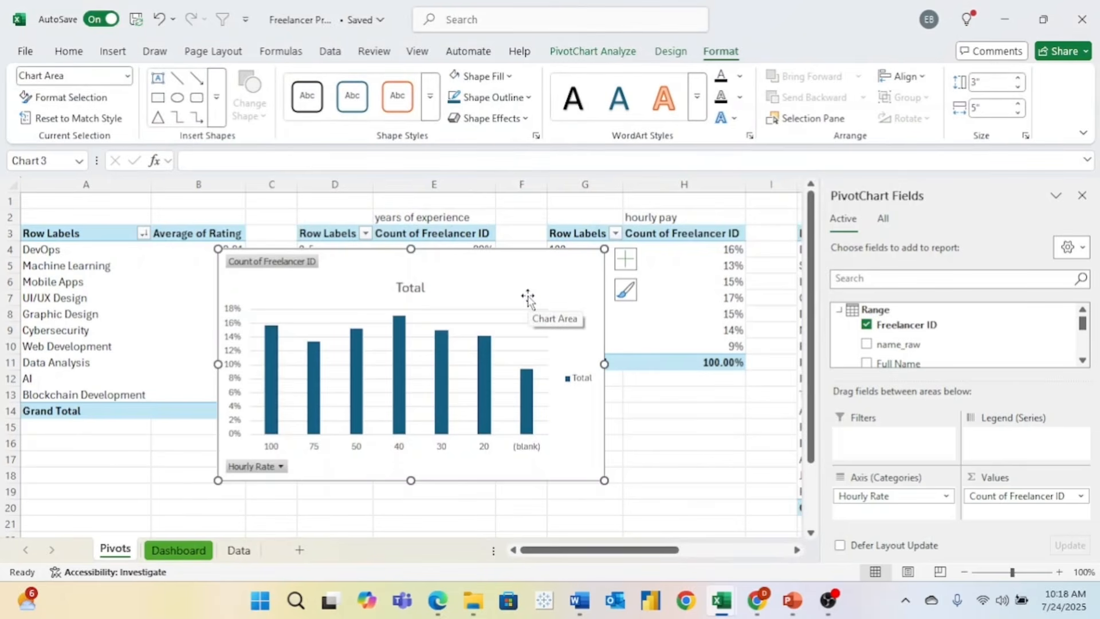
# - Move the hourly rate chart to the Dashboard near H4, shrink it beside the experience chart
pyautogui.hotkey('ctrl', 'x')
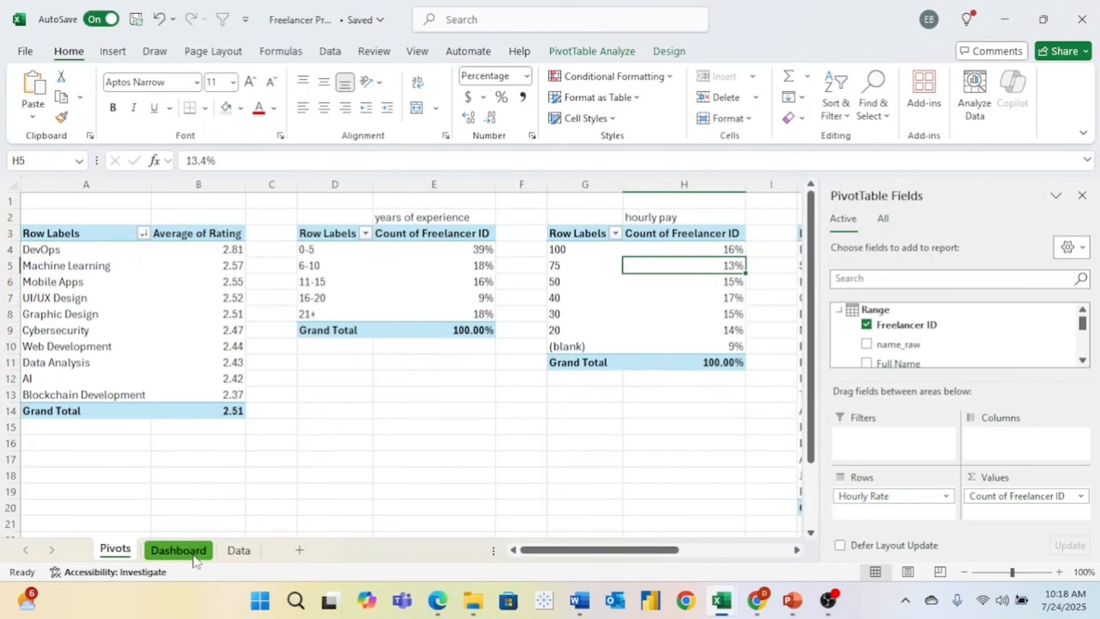
pyautogui.click(183, 550)
pyautogui.click(384, 256)
pyautogui.hotkey('ctrl', 'v')
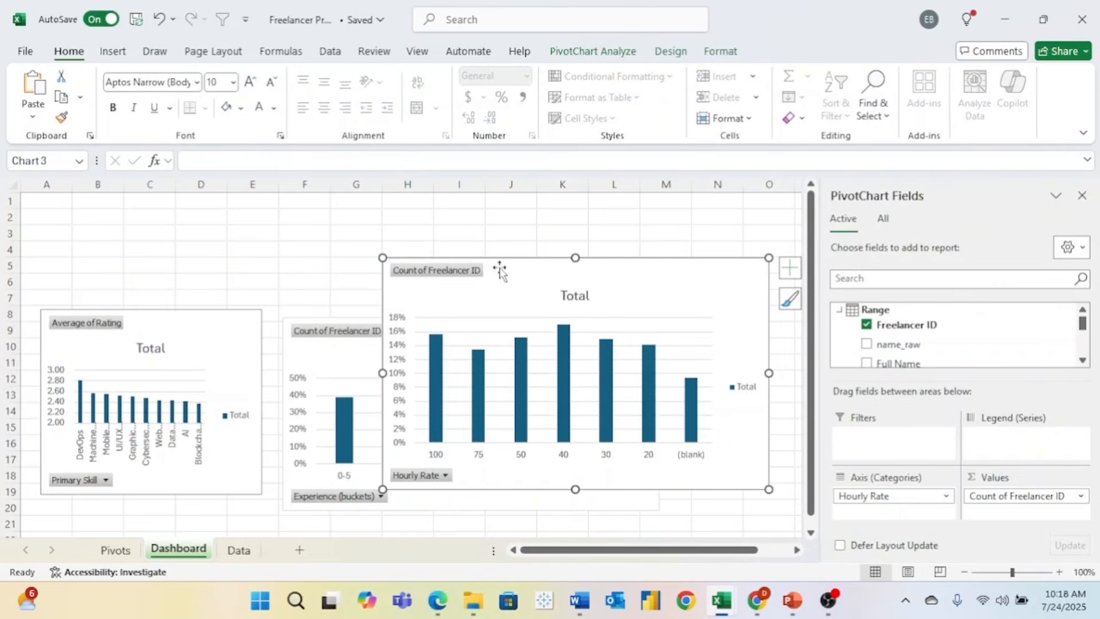
pyautogui.moveTo(769, 489); pyautogui.dragTo(679, 385)
pyautogui.moveTo(638, 289); pyautogui.dragTo(699, 226)
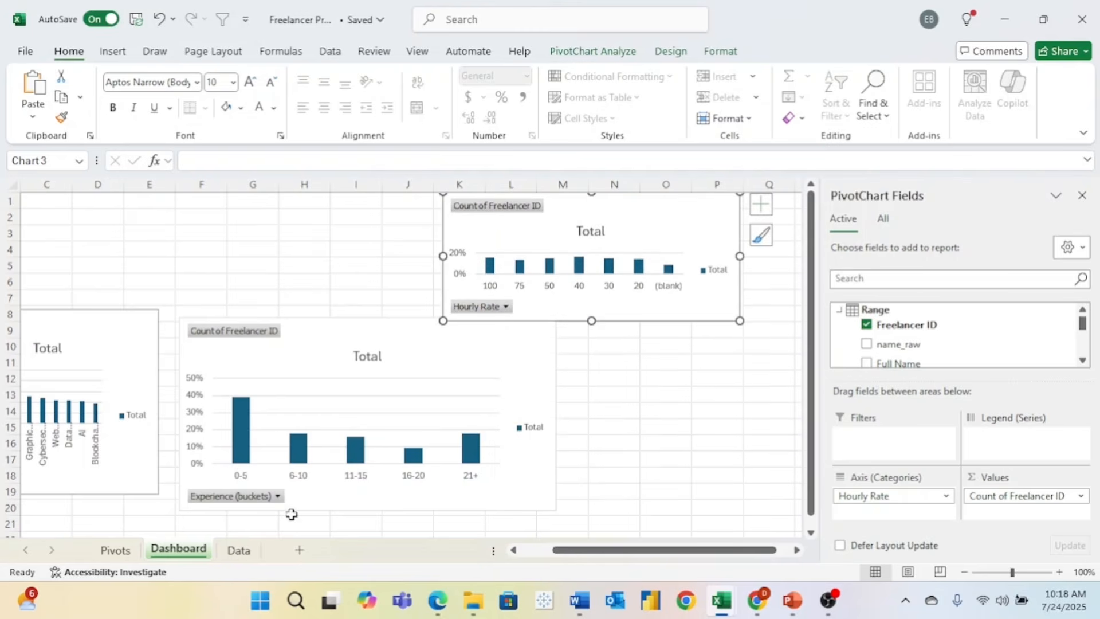
pyautogui.click(115, 550)
# - Create a bar PivotChart of the Language pivot and paste it onto the Dashboard at P15
pyautogui.click(569, 53)
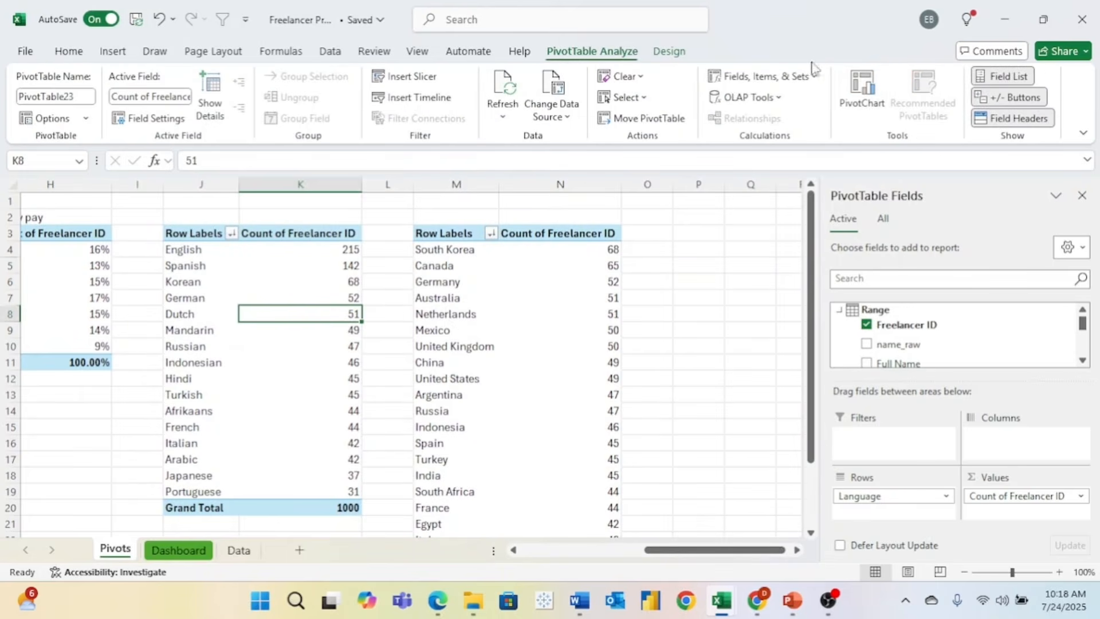
pyautogui.click(850, 106)
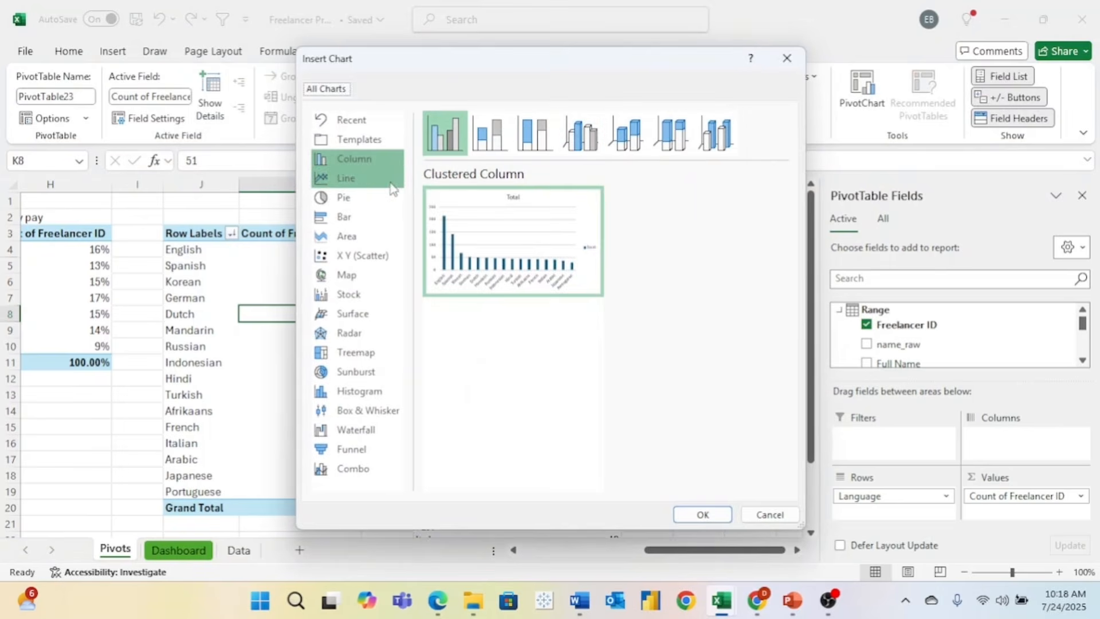
pyautogui.click(378, 219)
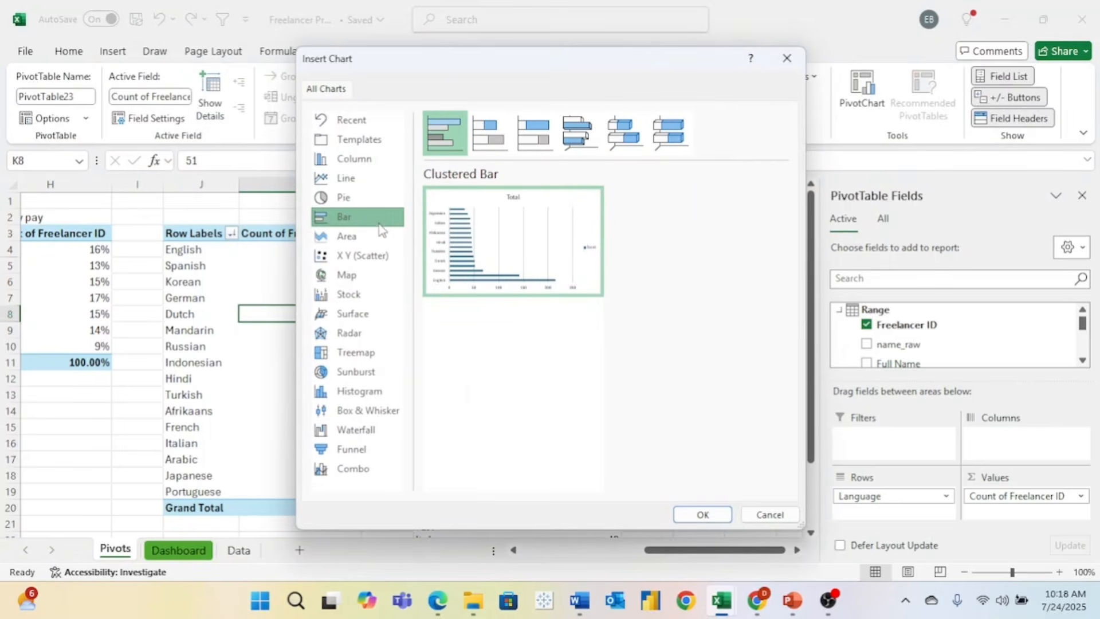
pyautogui.click(705, 516)
pyautogui.hotkey('ctrl', 'x')
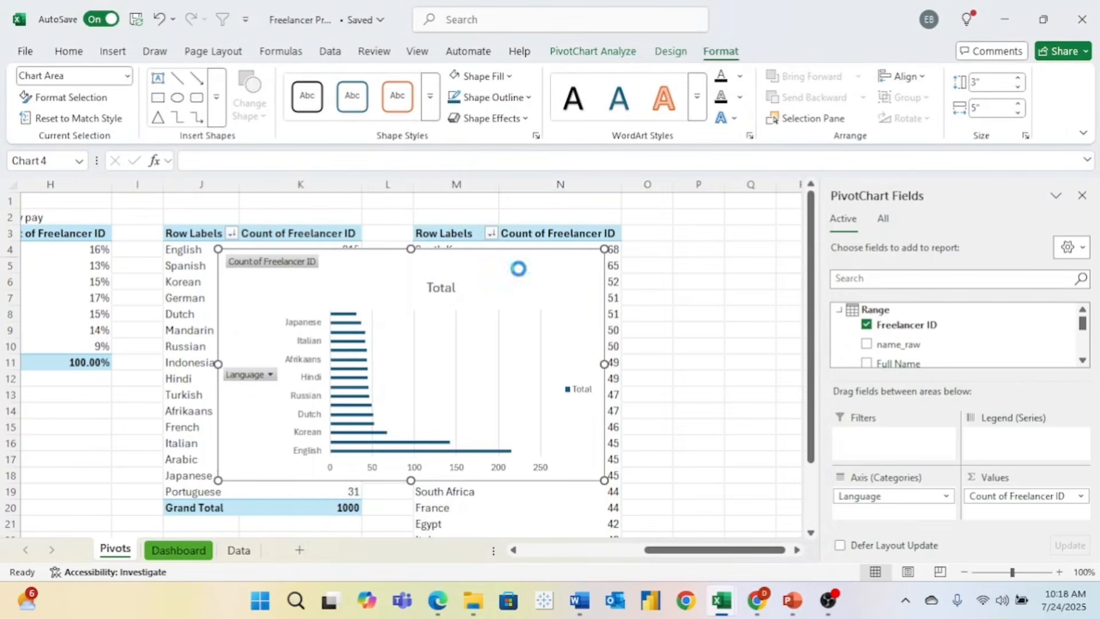
pyautogui.click(178, 550)
pyautogui.hotkey('ctrl', 'v')
pyautogui.click(709, 424)
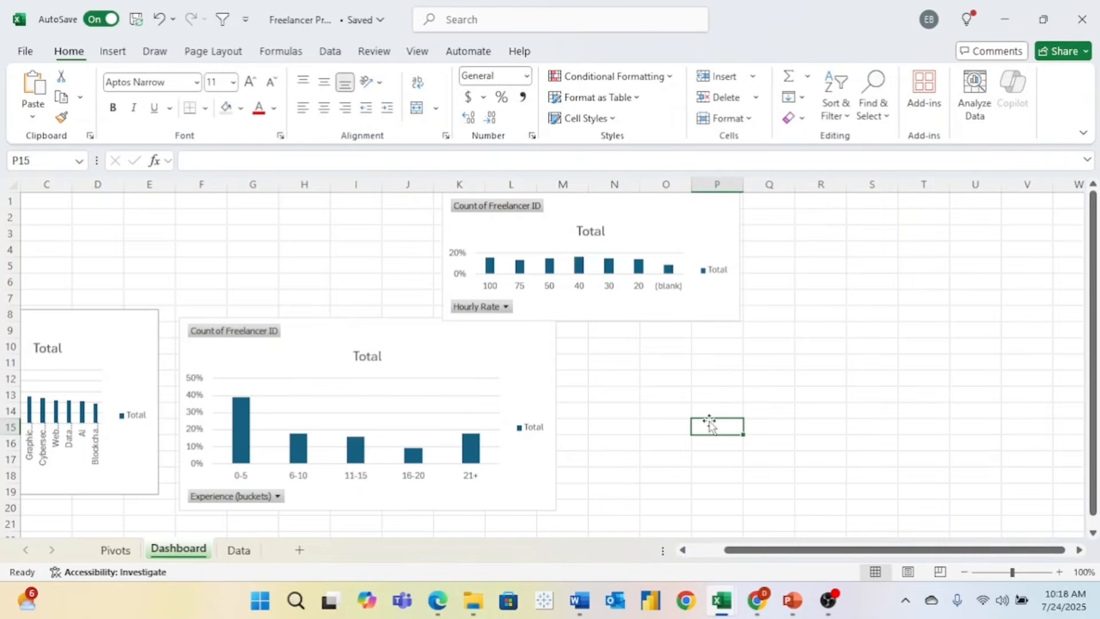
pyautogui.hotkey('ctrl', 'v')
# - Create a bar PivotChart from the Country pivot table
pyautogui.hotkey('ctrl', 'pageup')
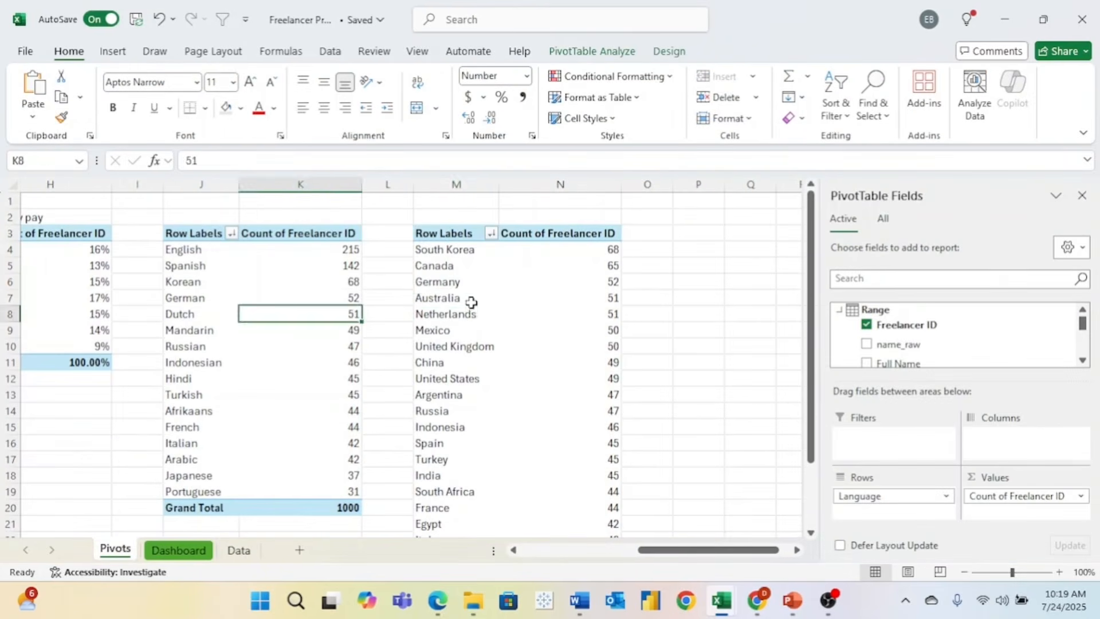
pyautogui.click(469, 301)
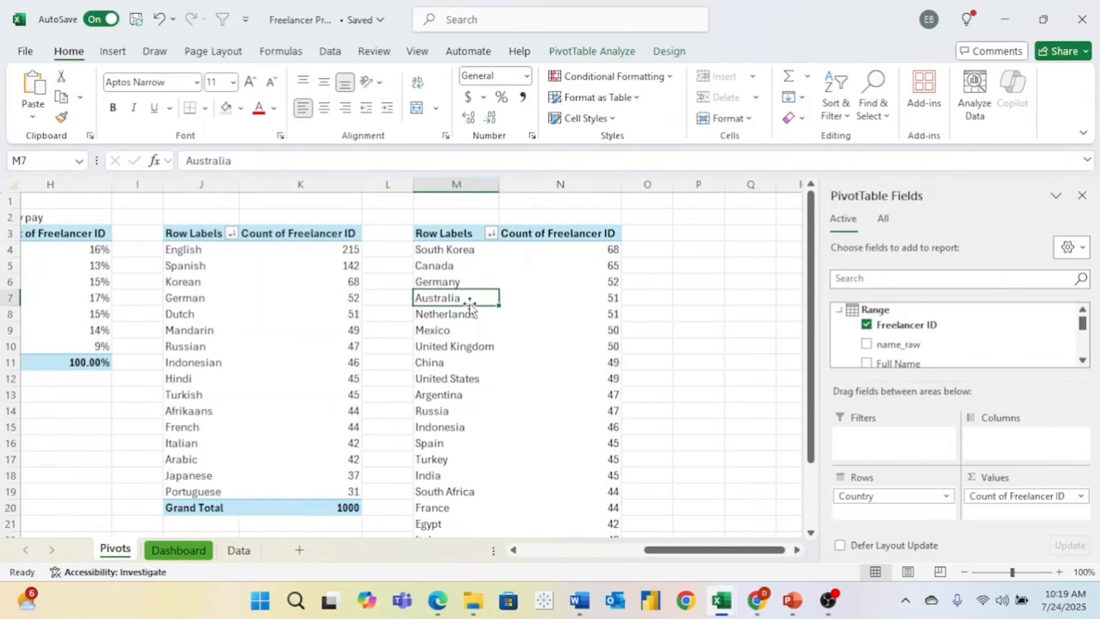
pyautogui.click(624, 50)
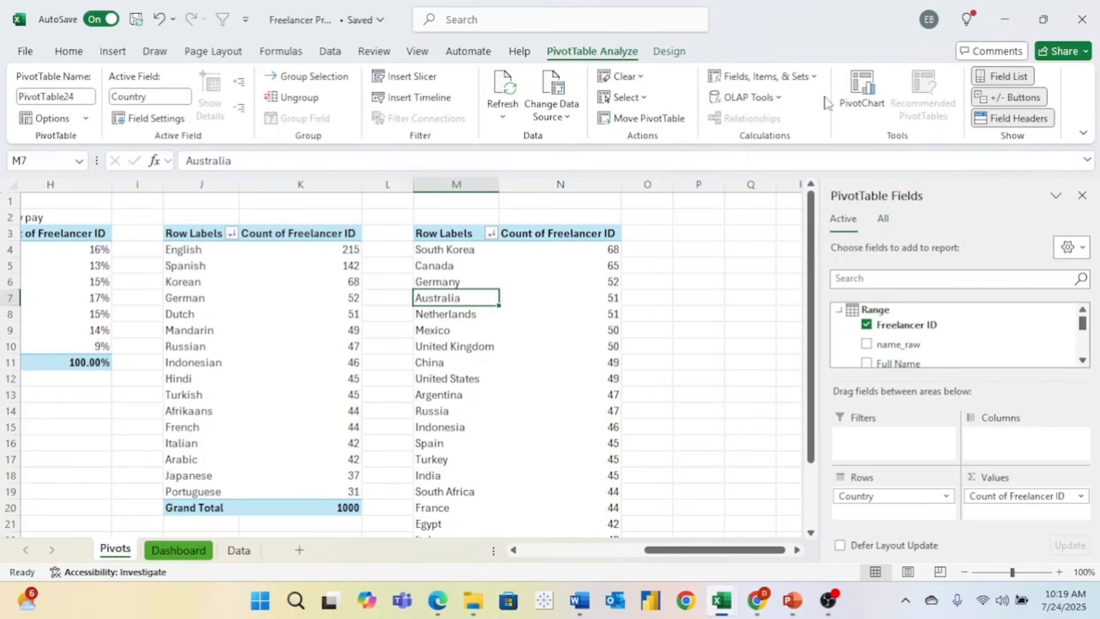
pyautogui.click(857, 106)
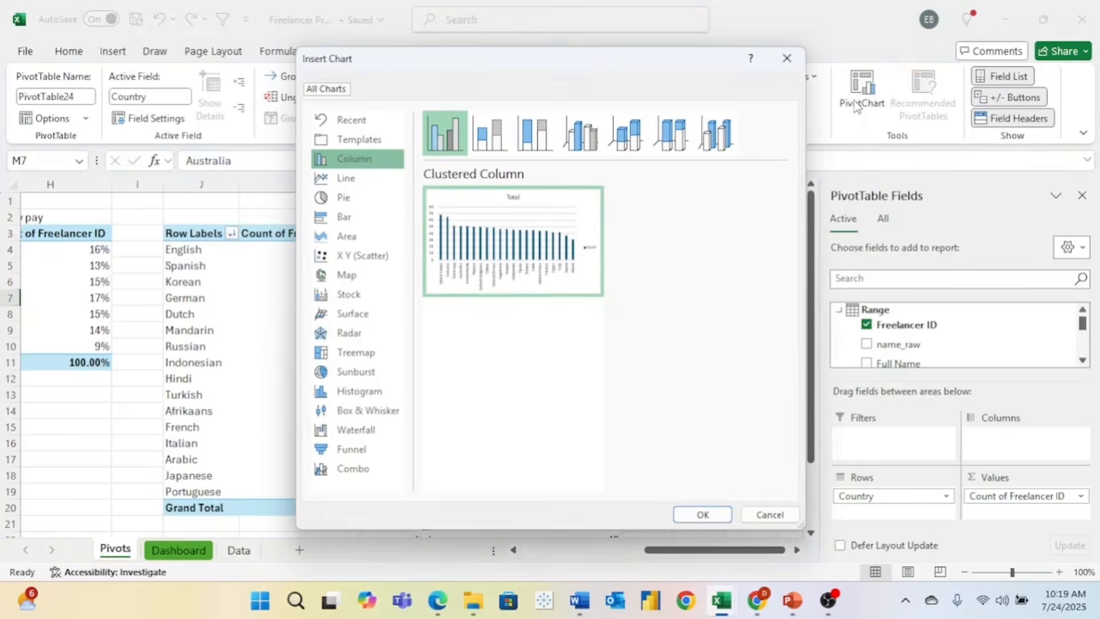
pyautogui.click(355, 219)
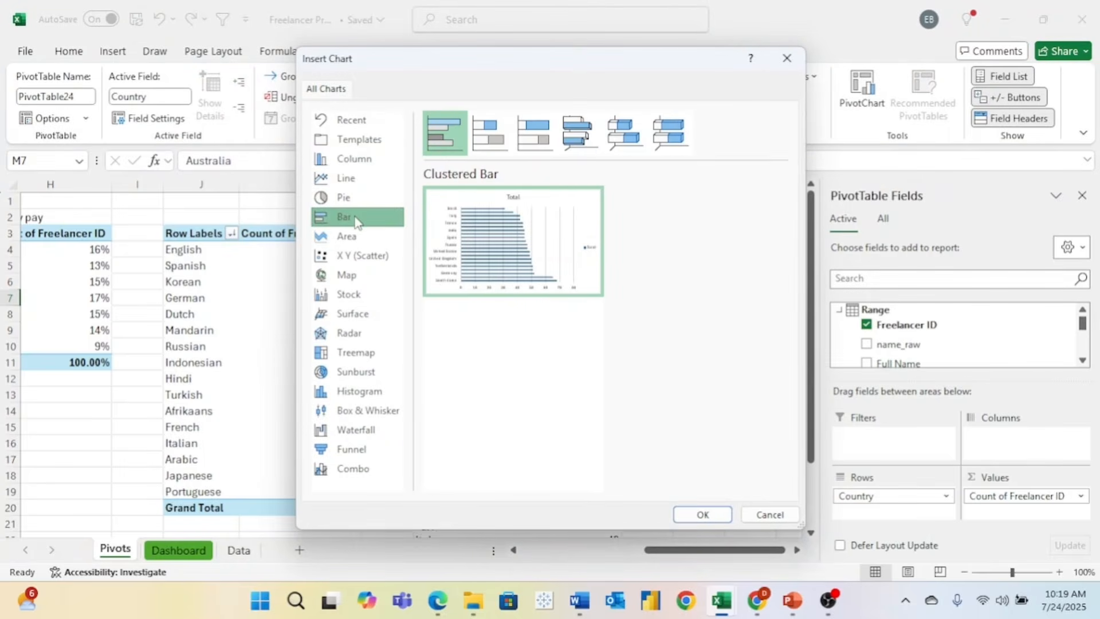
pyautogui.click(700, 514)
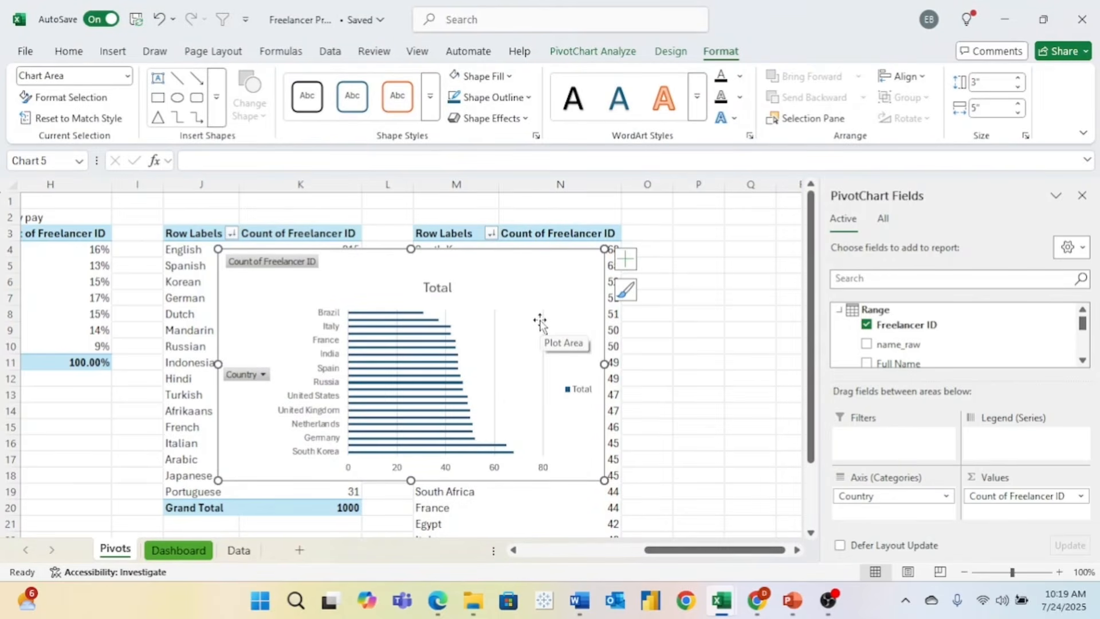
# - Move the Country chart onto the Dashboard at P13 and adjust its position
pyautogui.hotkey('ctrl', 'x')
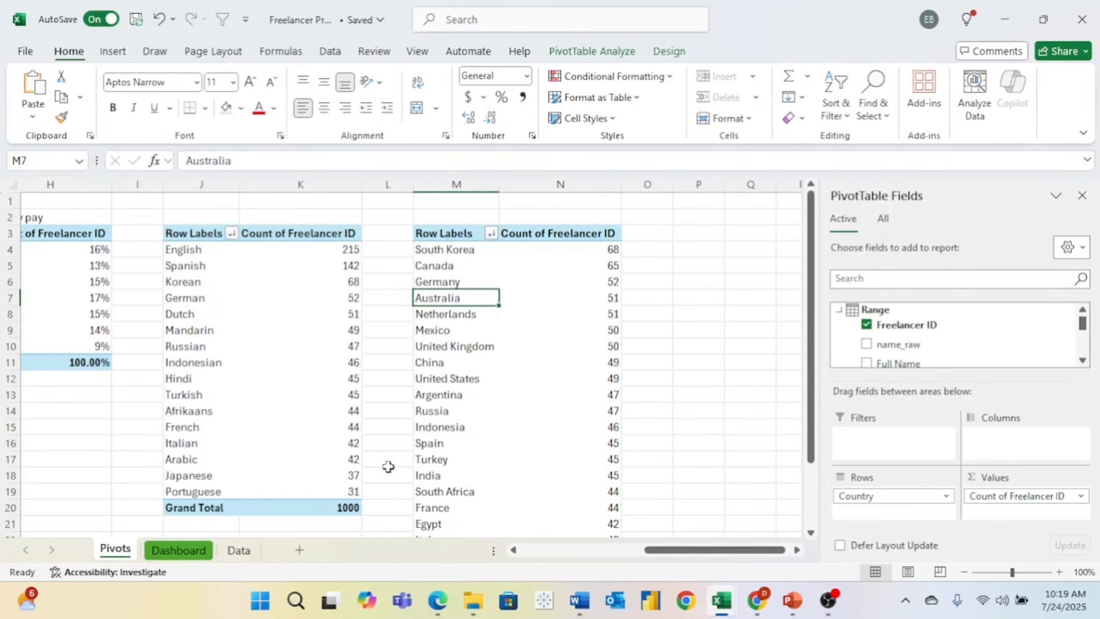
pyautogui.click(182, 550)
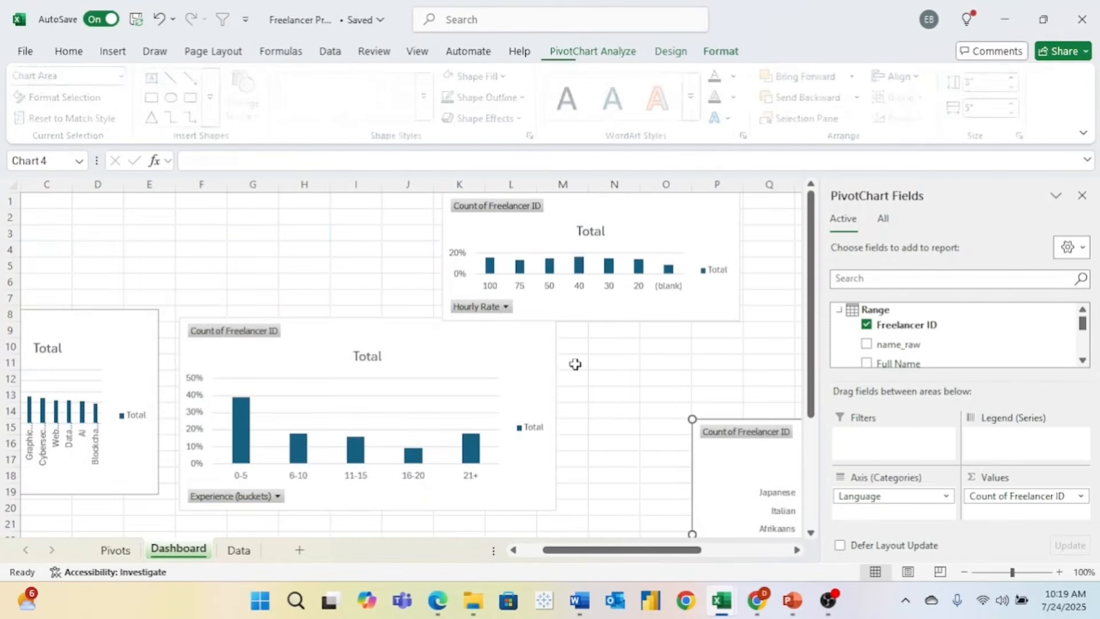
pyautogui.click(723, 390)
pyautogui.hotkey('ctrl', 'v')
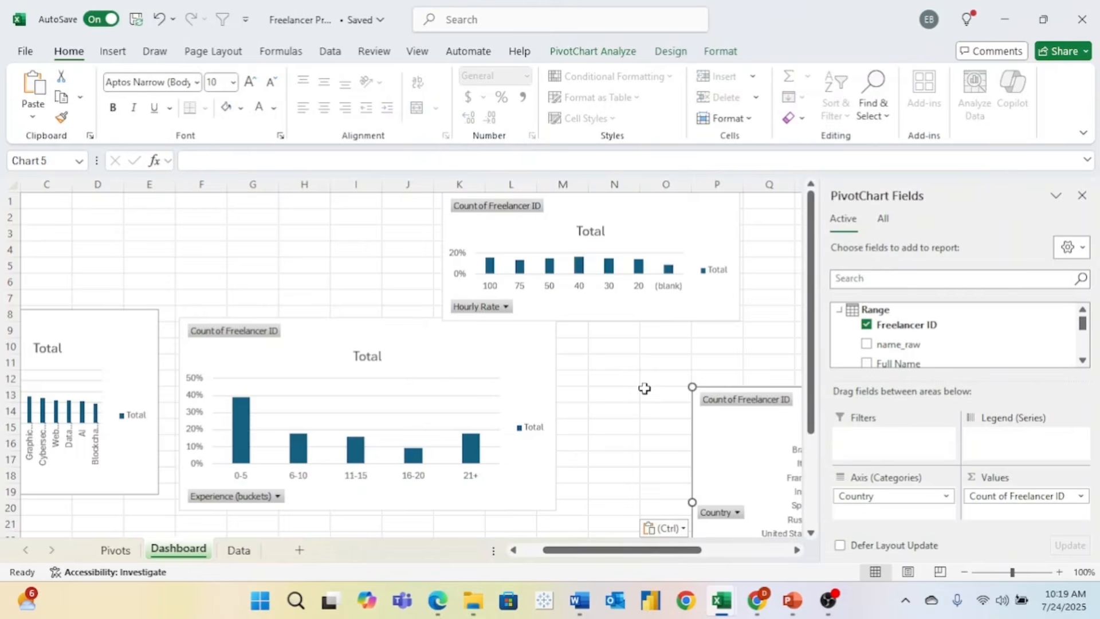
pyautogui.scroll(-3, 643, 388)
pyautogui.hscroll(4, 642, 388)
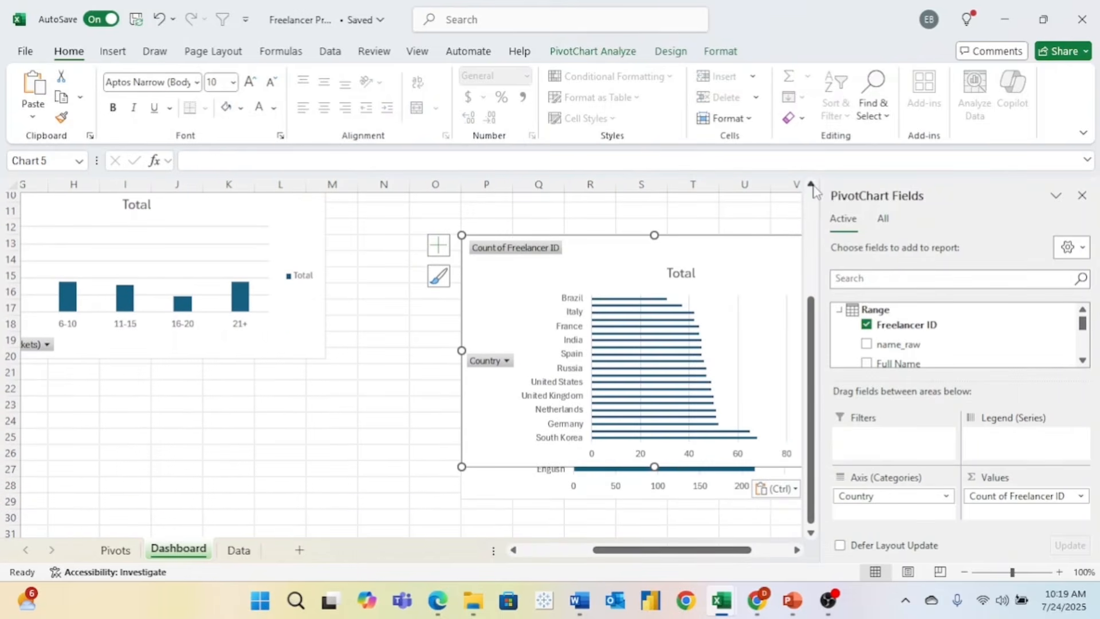
pyautogui.moveTo(766, 263); pyautogui.dragTo(757, 195)
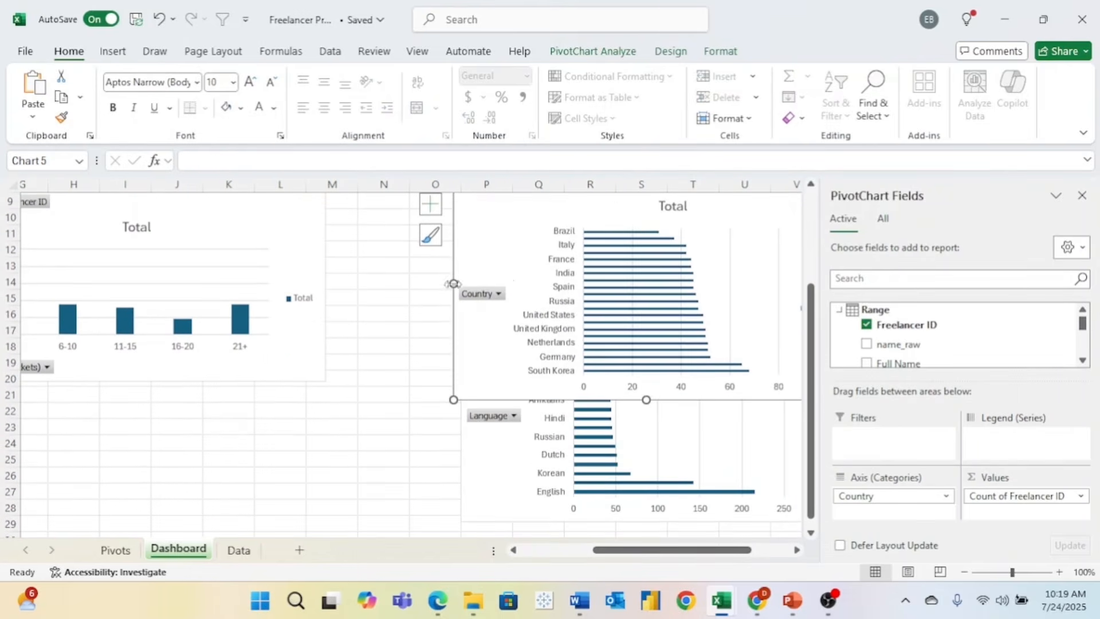
pyautogui.hscroll(-3, 452, 285)
pyautogui.scroll(3, 452, 285)
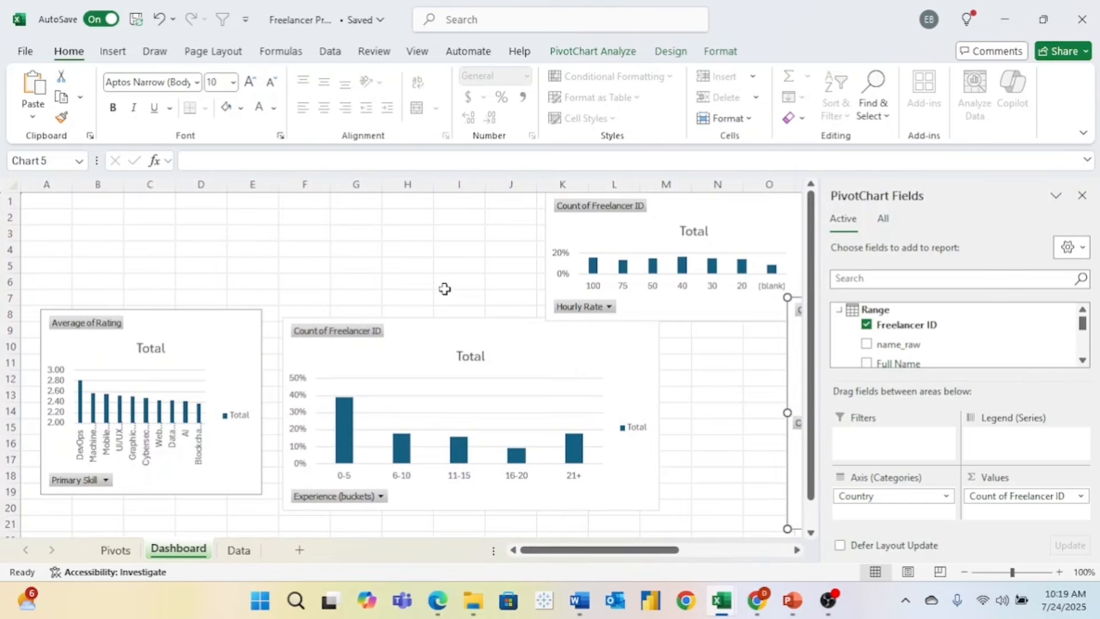
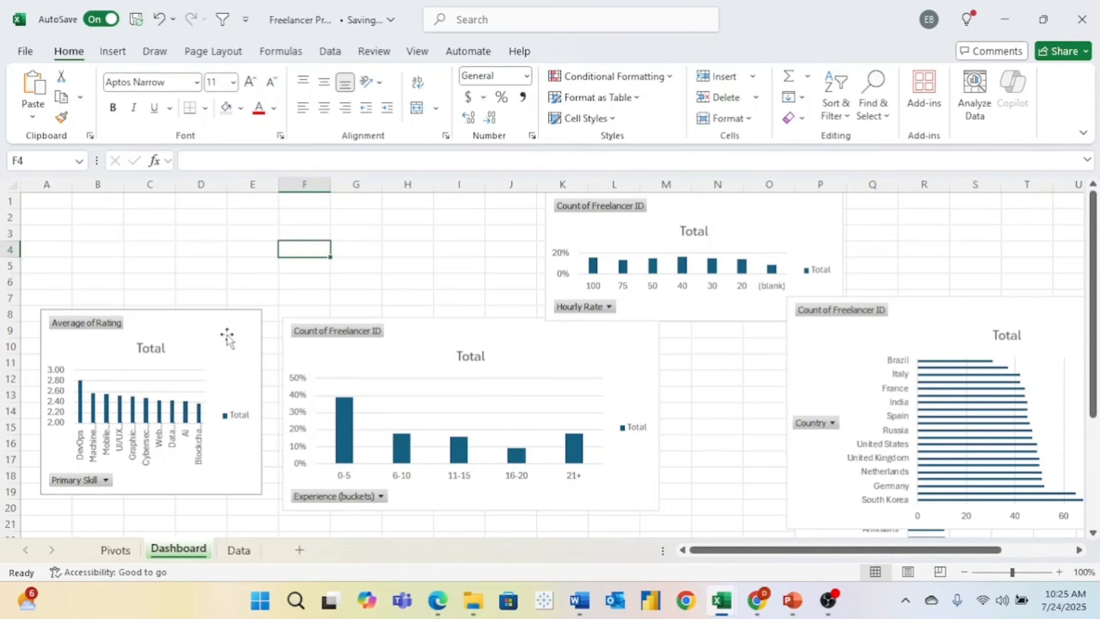
# - Add a Primary Skill slicer to the Average of Rating chart and move it up-left
pyautogui.click(217, 331)
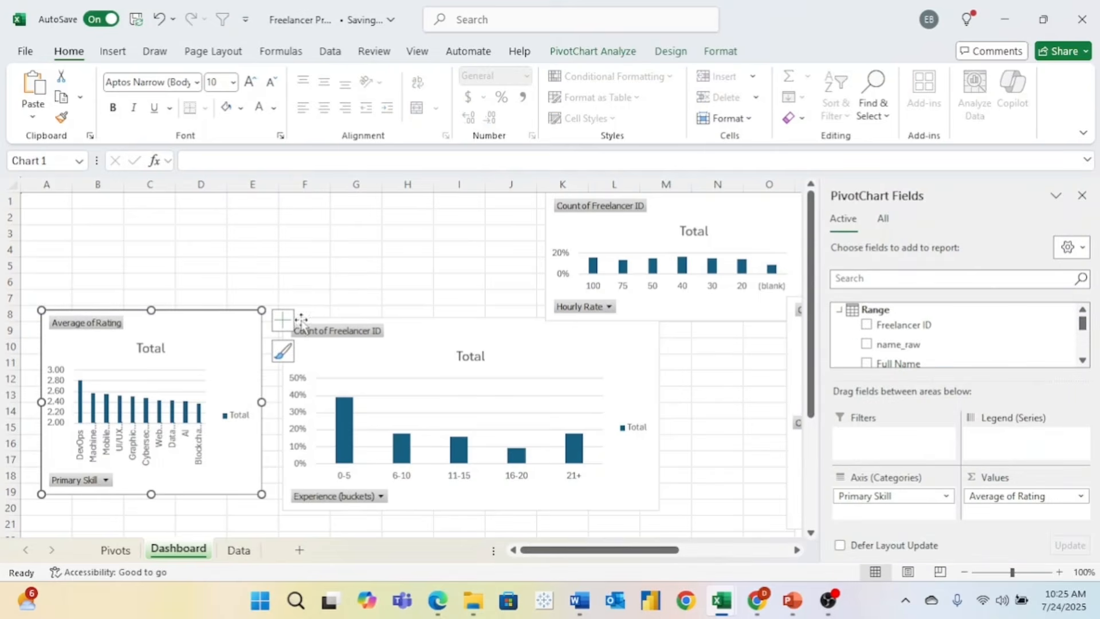
pyautogui.click(592, 55)
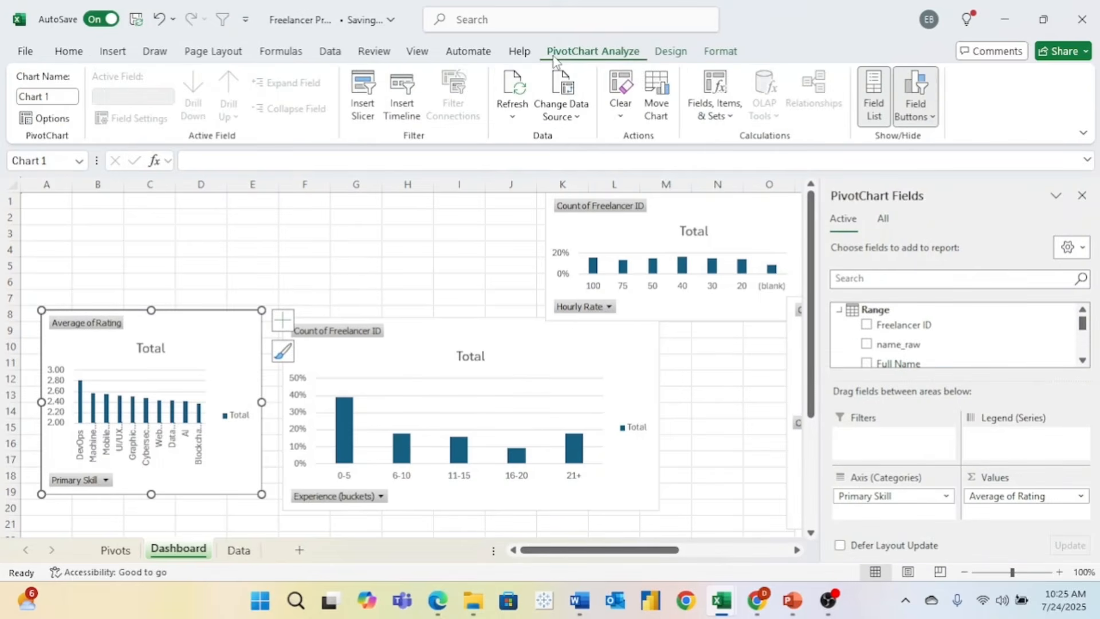
pyautogui.click(367, 99)
pyautogui.scroll(-2, 321, 310)
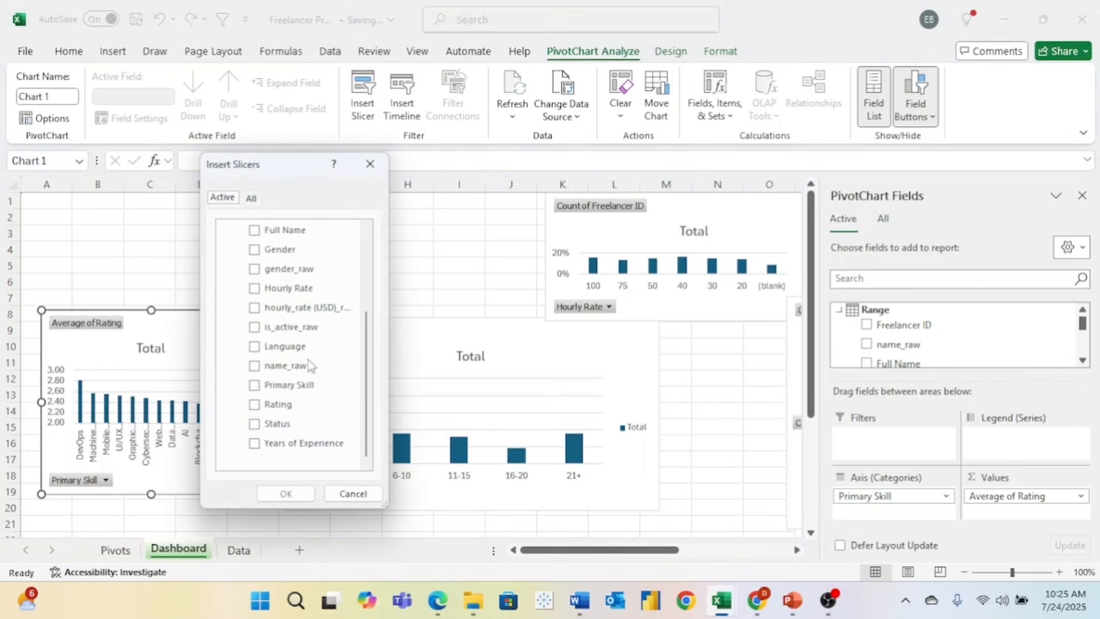
pyautogui.click(269, 385)
pyautogui.click(277, 493)
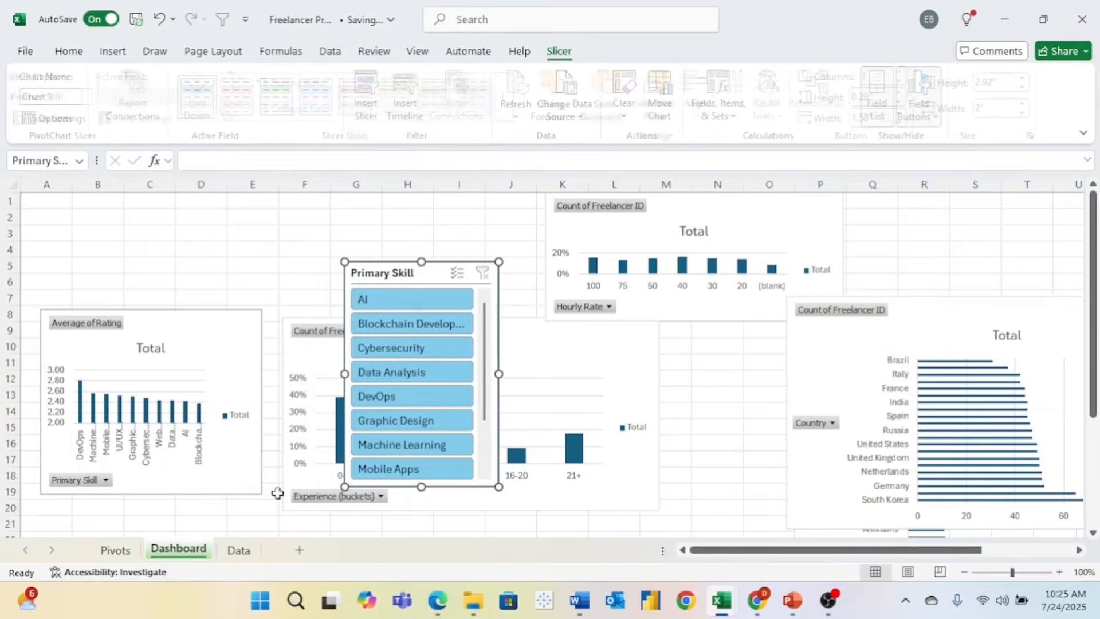
pyautogui.moveTo(421, 275); pyautogui.dragTo(340, 226)
# - Test the slicer with Blockchain Development, Cybersecurity, DevOps and Graphic Design, then clear the filter
pyautogui.click(329, 276)
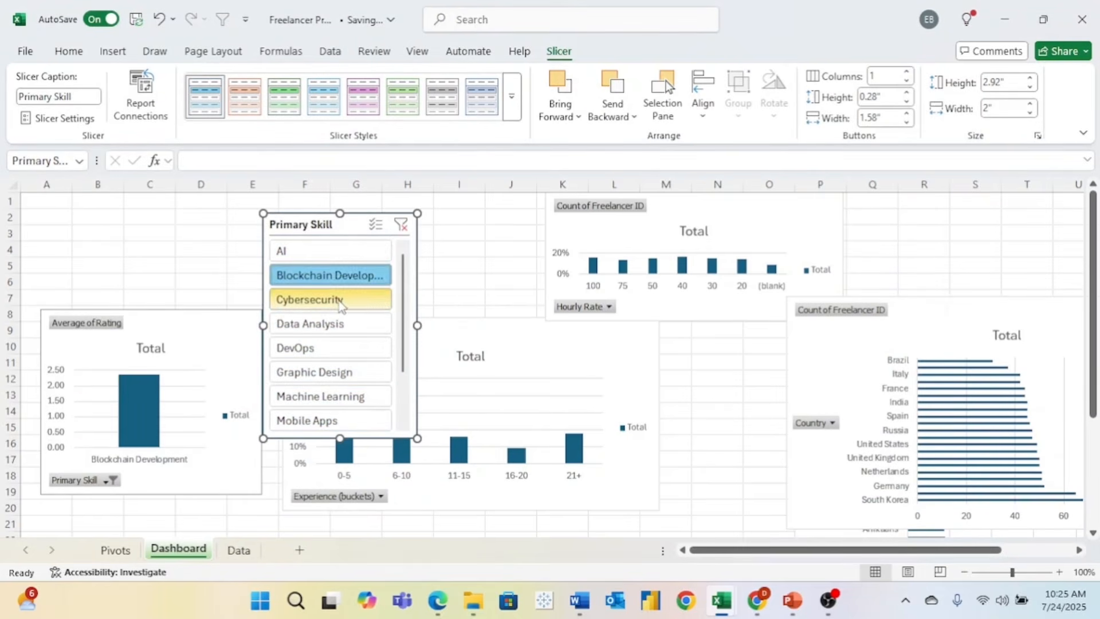
pyautogui.click(340, 303)
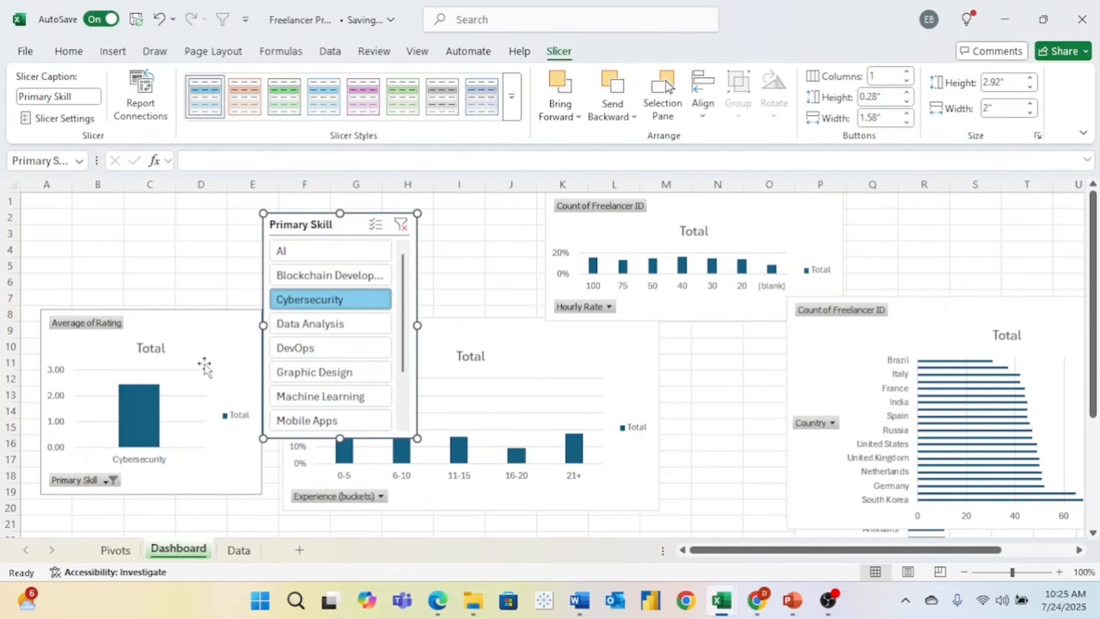
pyautogui.click(310, 349)
pyautogui.click(315, 373)
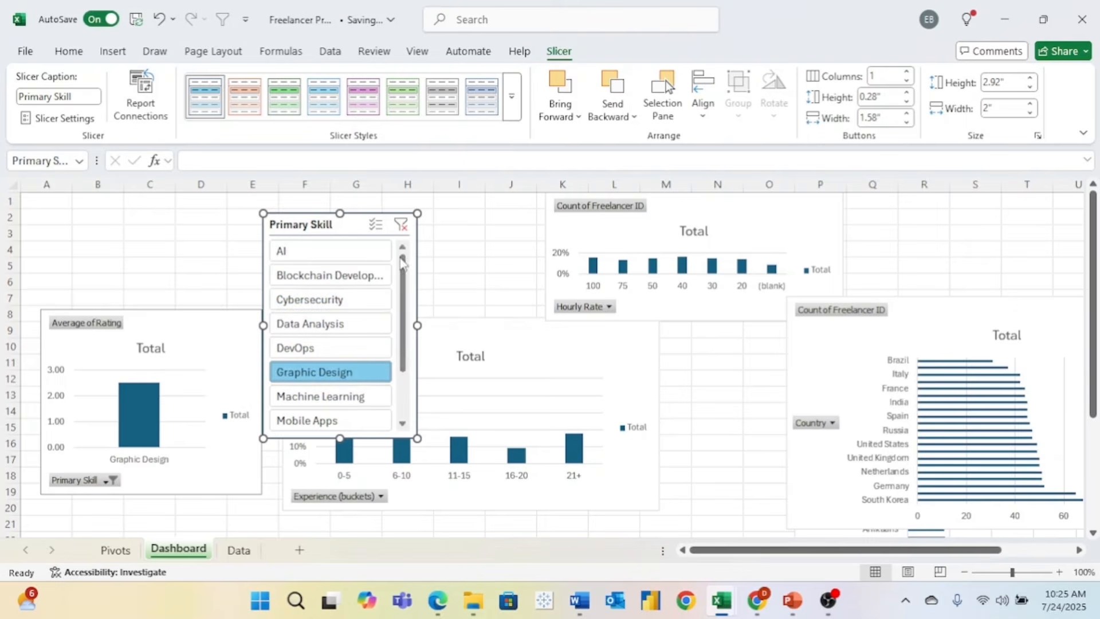
pyautogui.click(401, 225)
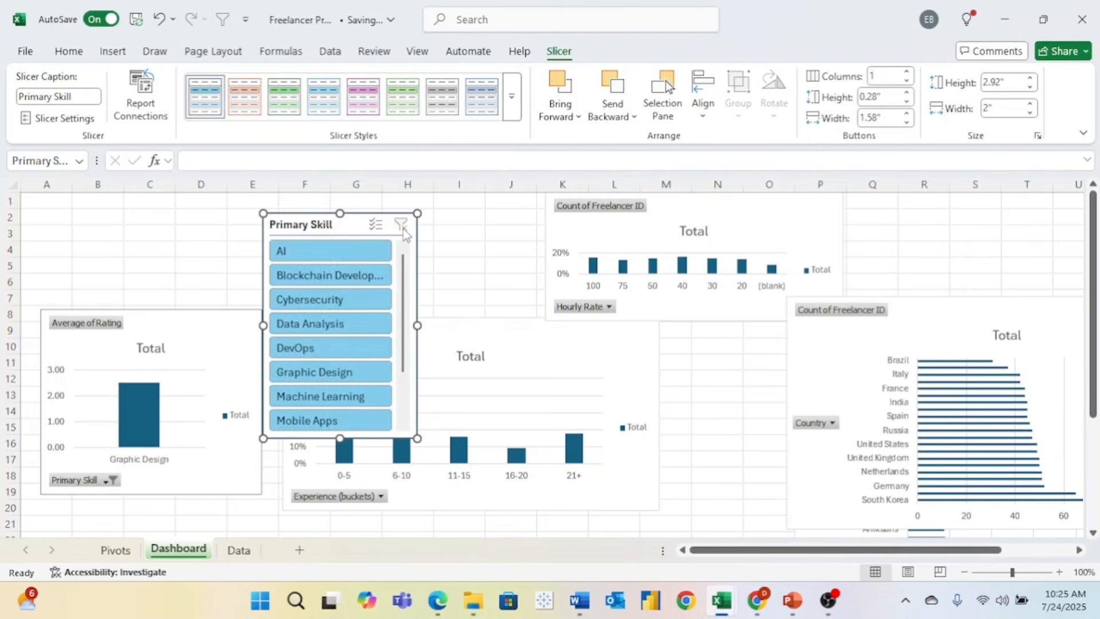
# - Connect the Primary Skill slicer to PivotTable21 through PivotTable24 via Report Connections
pyautogui.rightClick(356, 230)
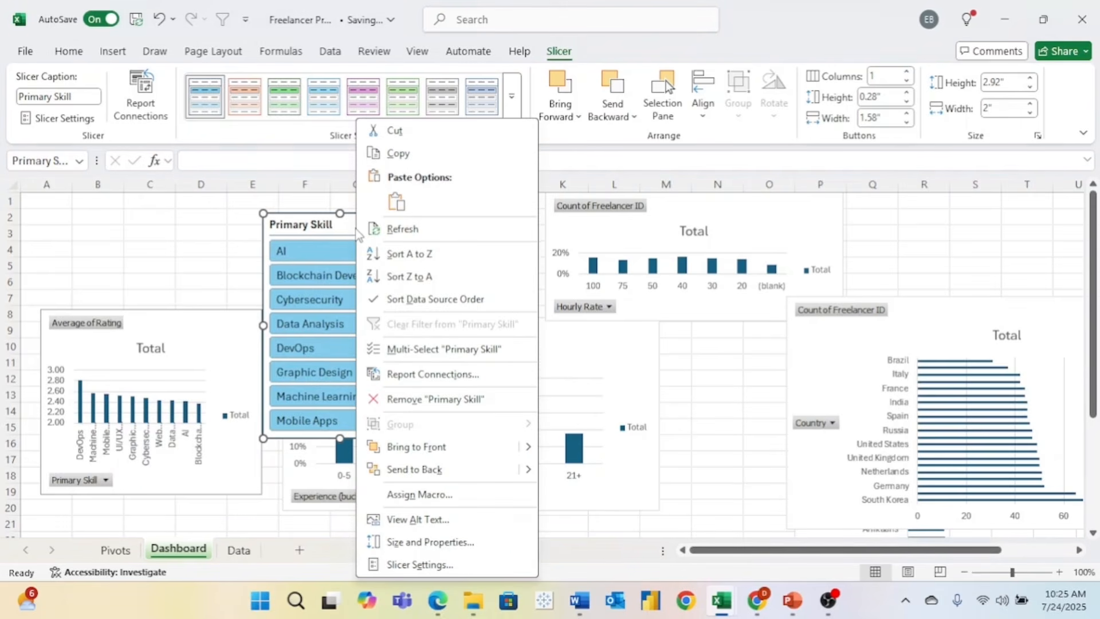
pyautogui.click(421, 375)
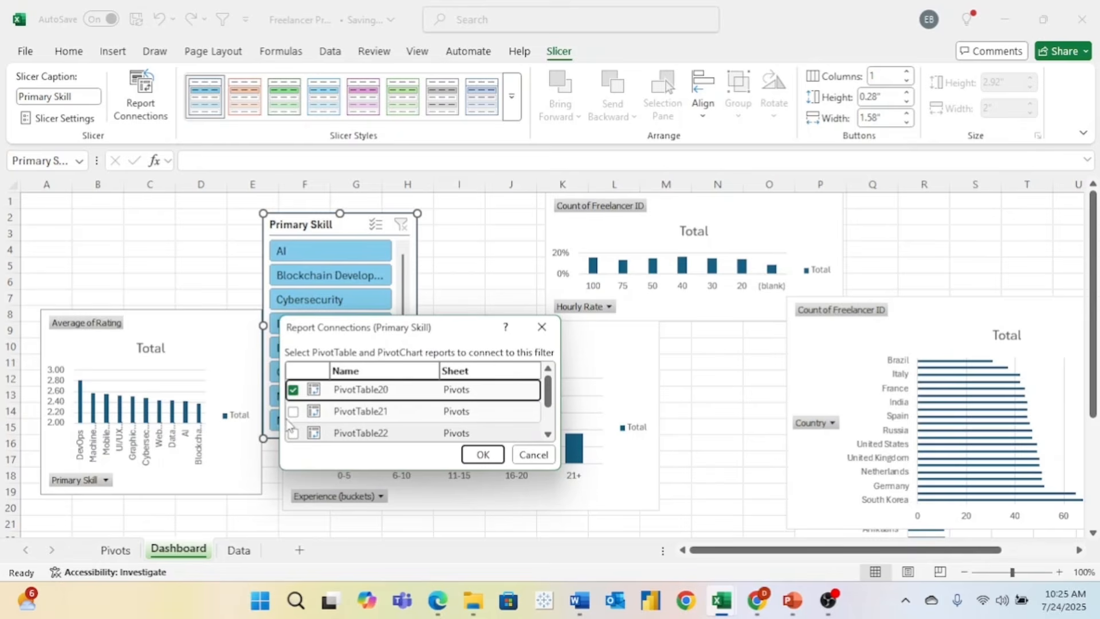
pyautogui.click(293, 412)
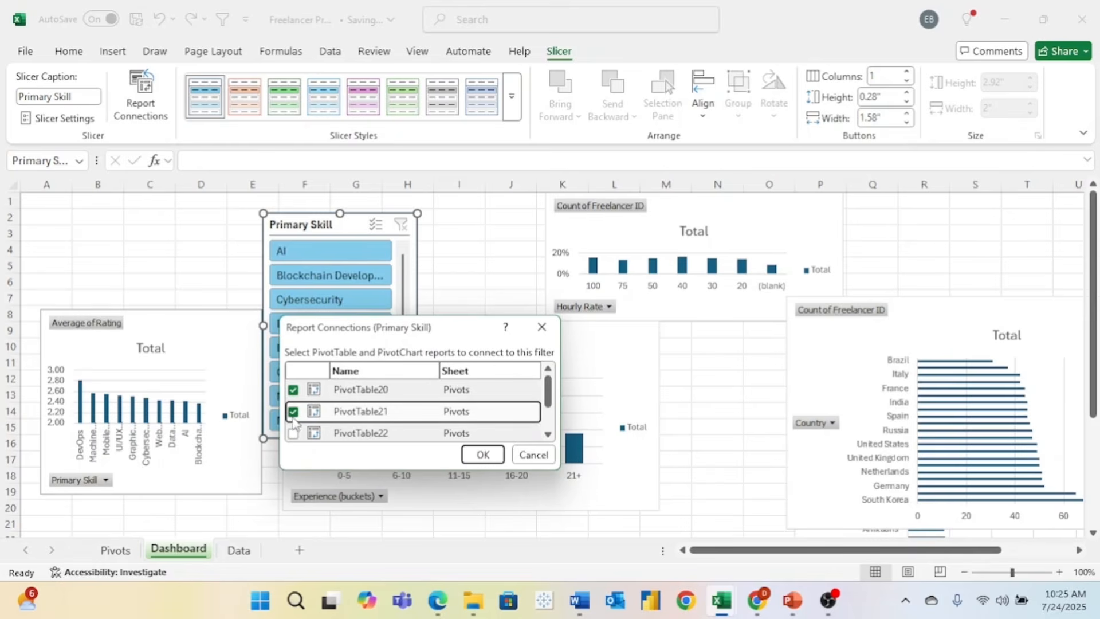
pyautogui.click(293, 434)
pyautogui.scroll(-1, 294, 435)
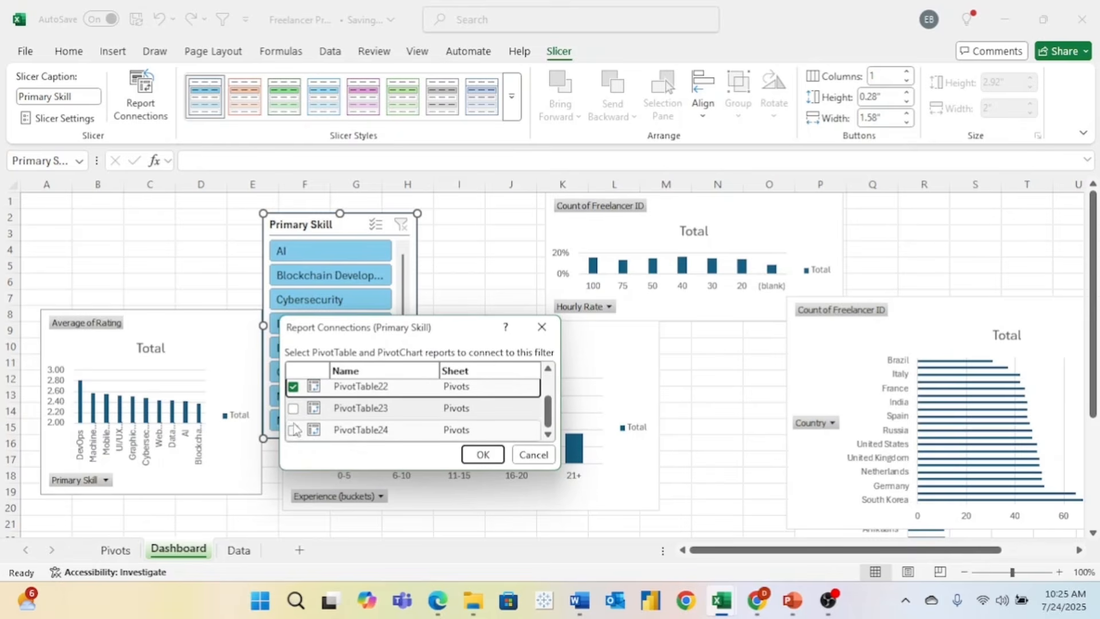
pyautogui.click(294, 408)
pyautogui.click(294, 430)
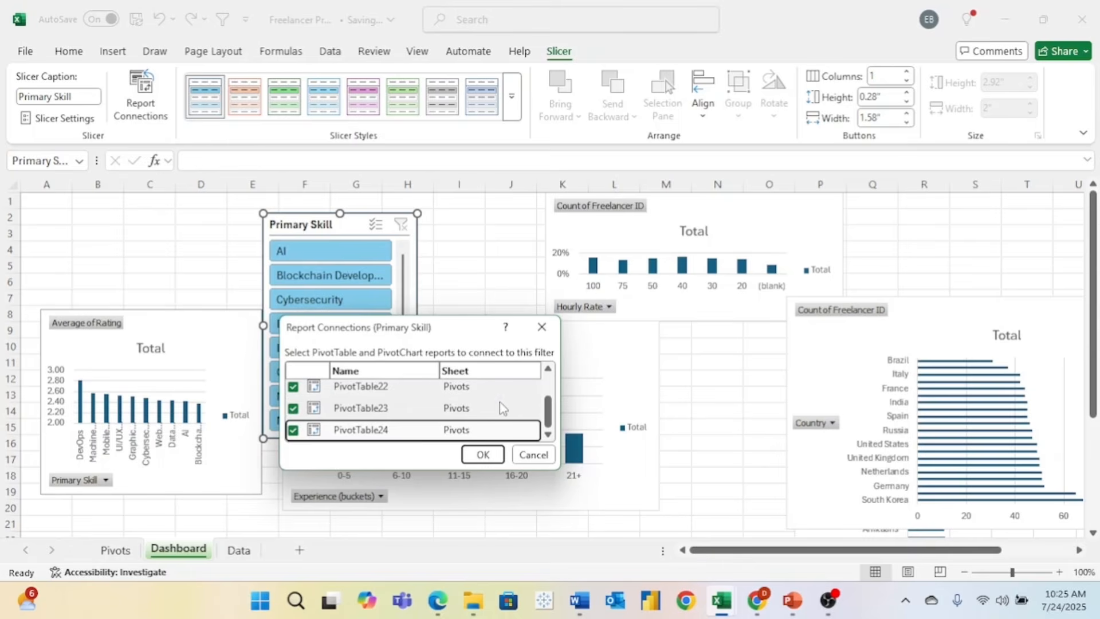
pyautogui.click(483, 455)
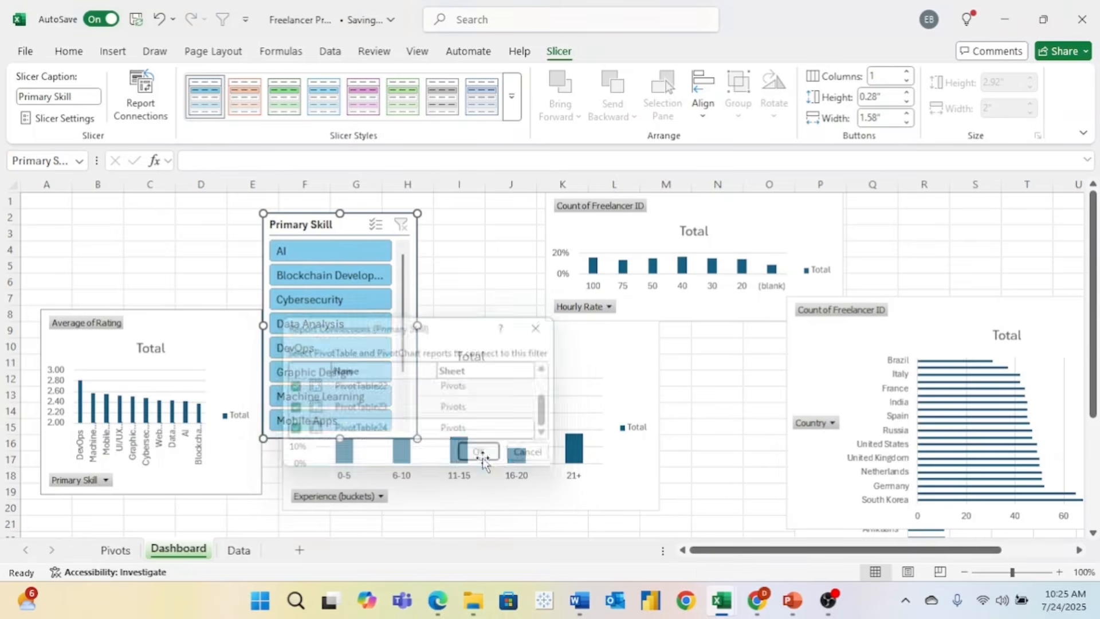
# - Filter all charts through Cybersecurity, Data Analysis, DevOps and Graphic Design, ending on Machine Learning
pyautogui.click(346, 303)
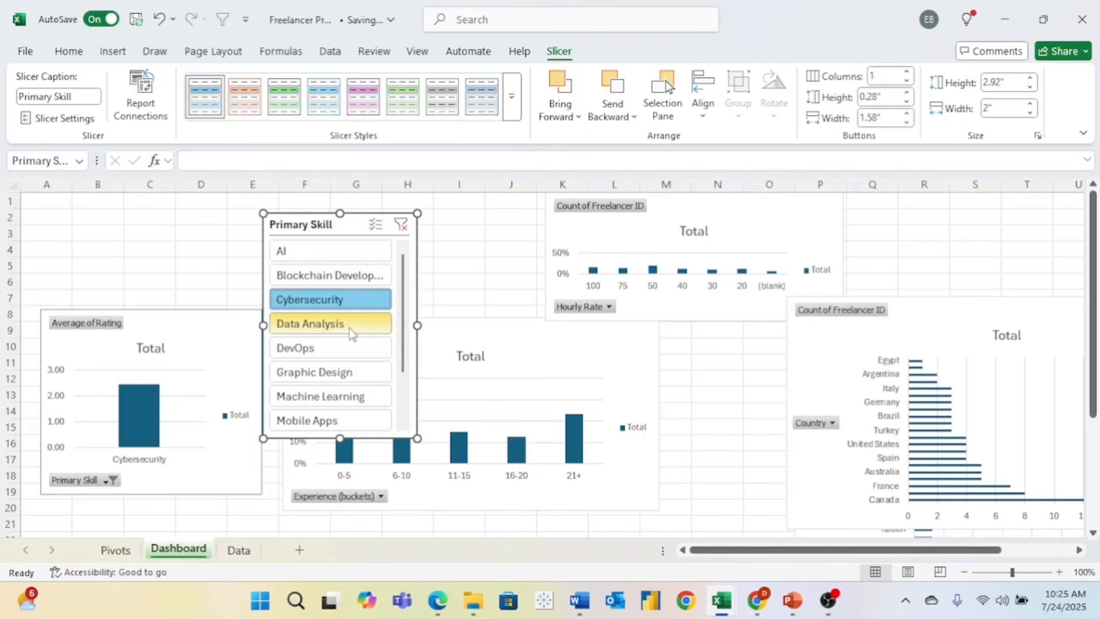
pyautogui.click(349, 327)
pyautogui.click(352, 353)
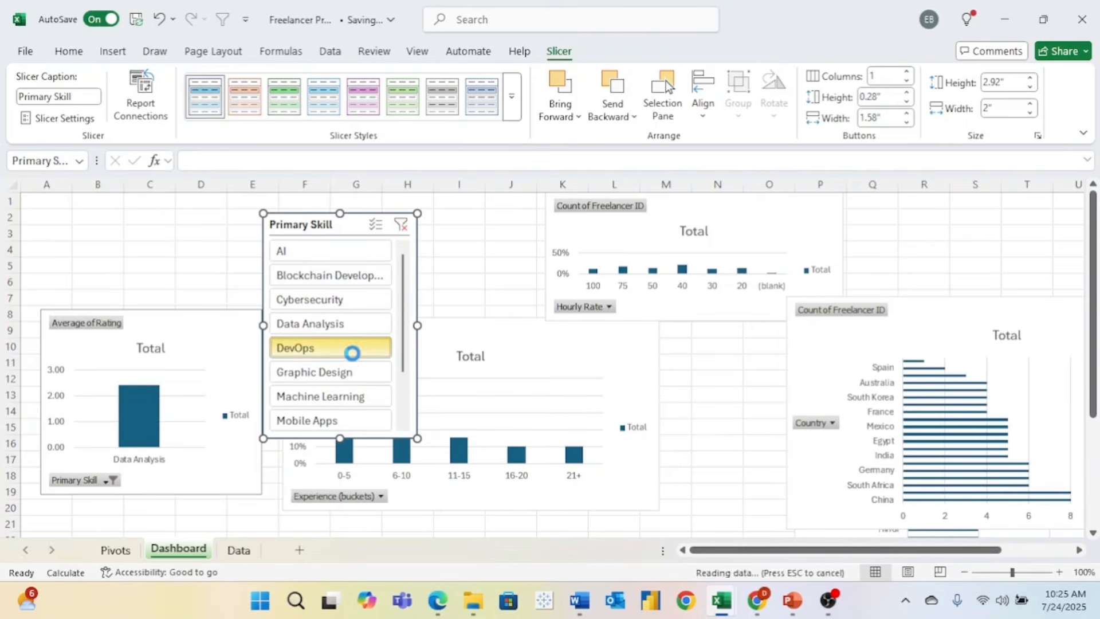
pyautogui.click(354, 373)
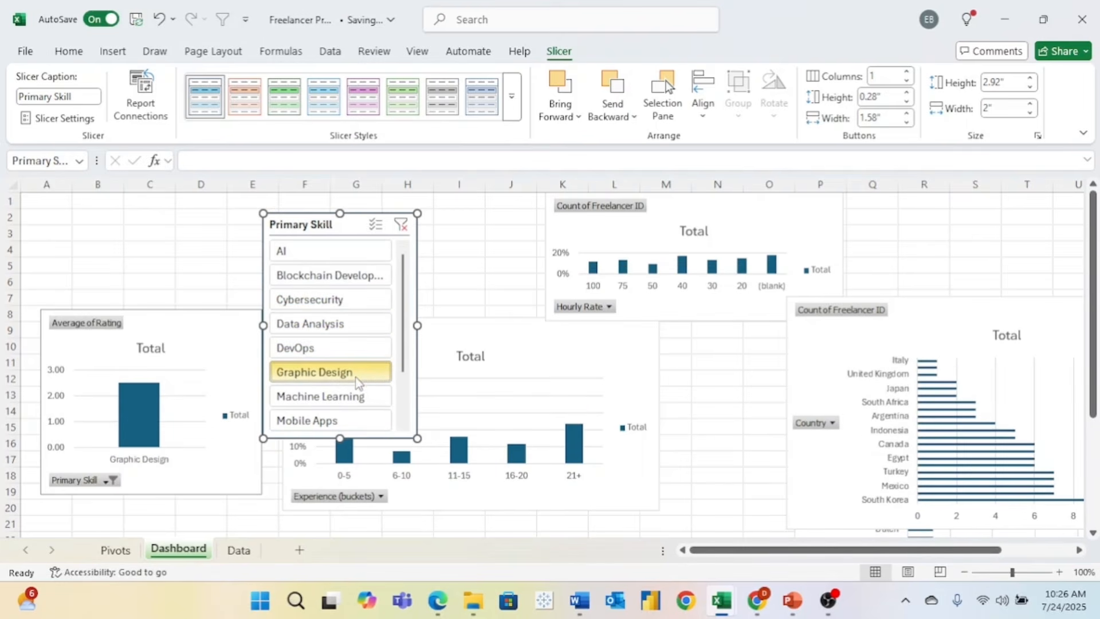
pyautogui.click(358, 396)
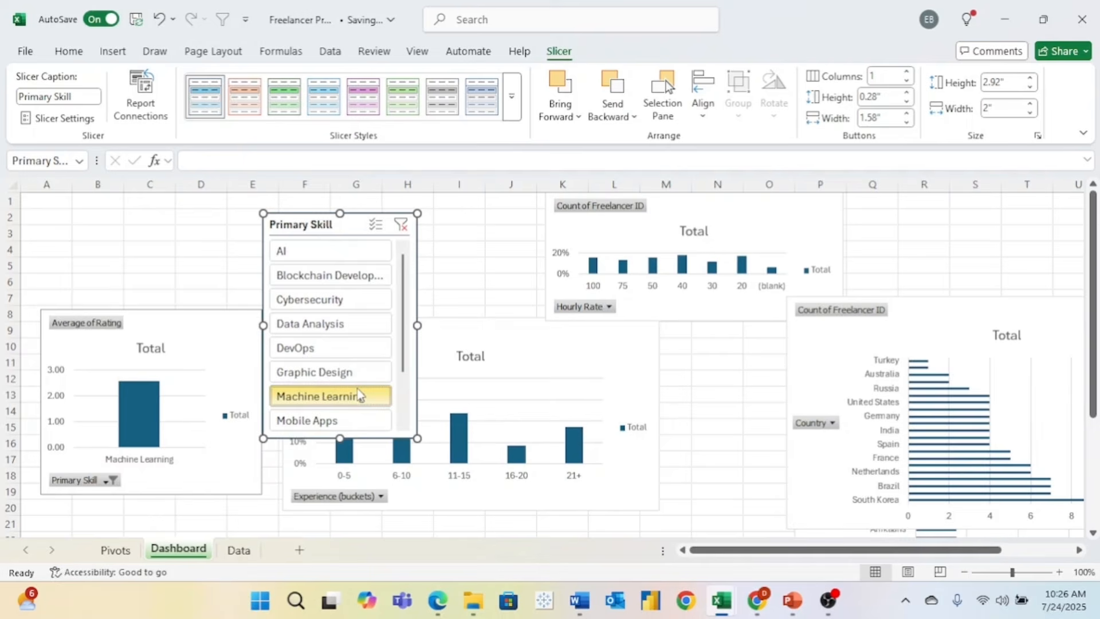
# - Shorten the slicer to 1.35 inches and move it above the Average of Rating chart
pyautogui.moveTo(340, 439); pyautogui.dragTo(356, 317)
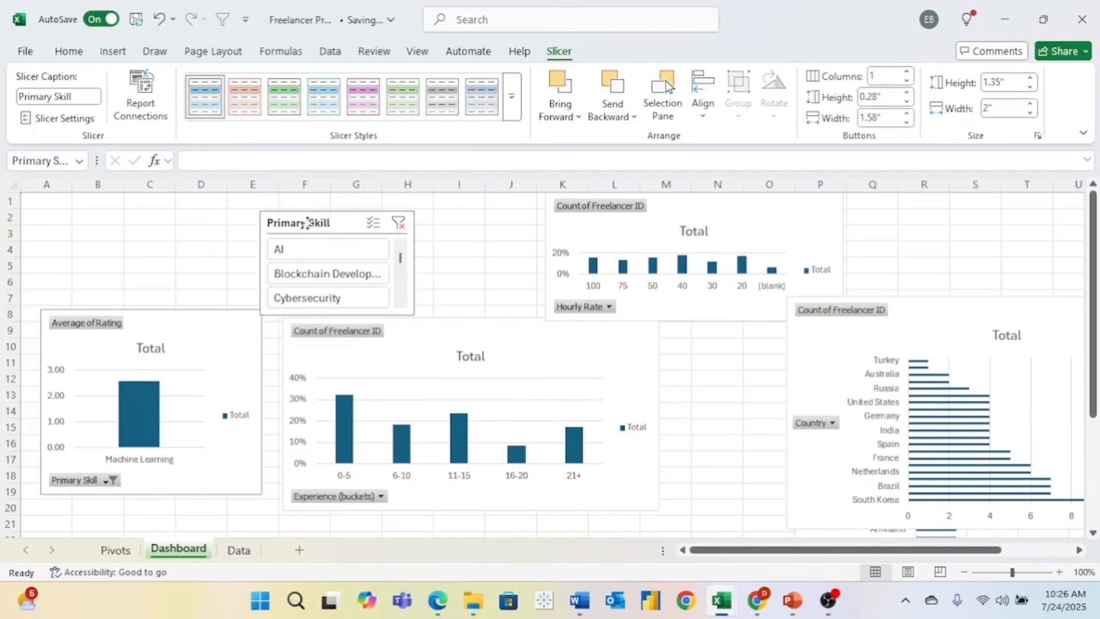
pyautogui.moveTo(306, 222); pyautogui.dragTo(143, 205)
pyautogui.click(230, 338)
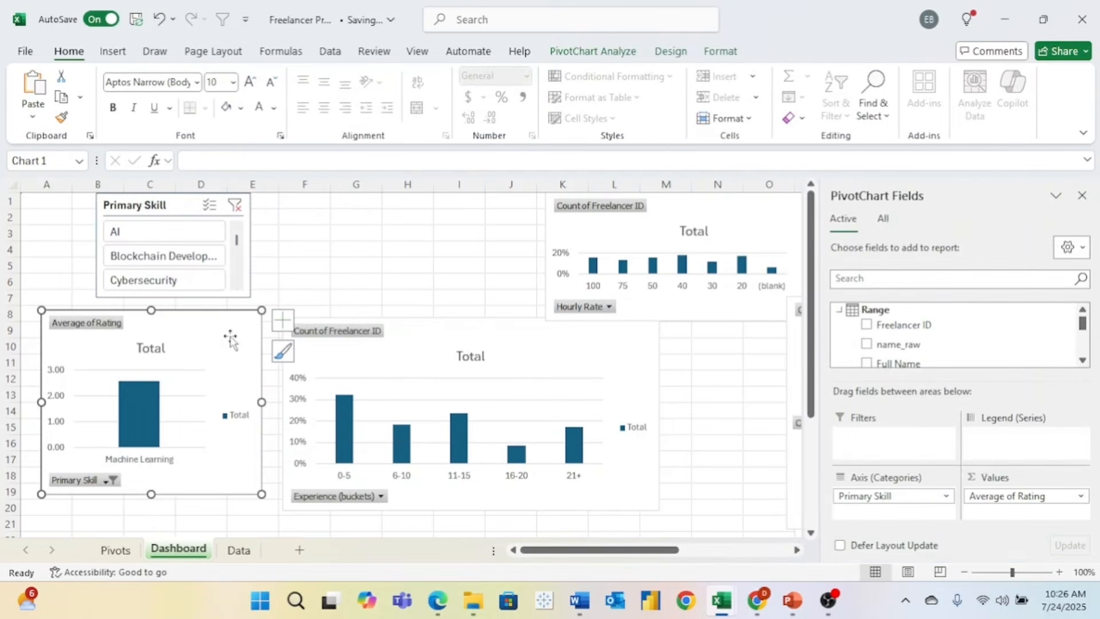
# - Insert a Status slicer from the Average of Rating chart
pyautogui.click(593, 54)
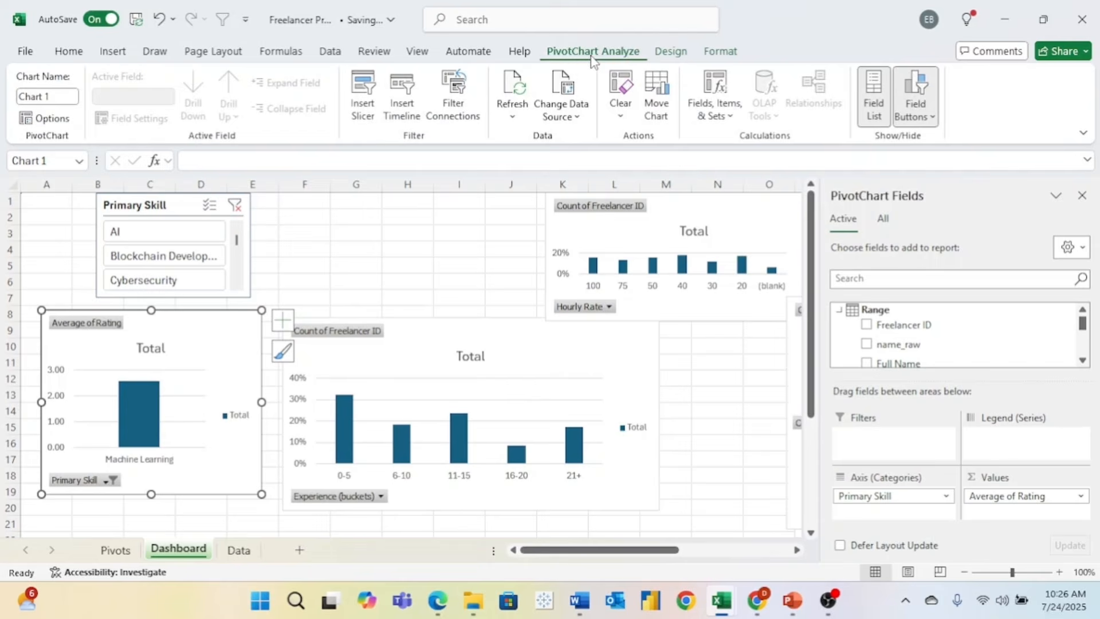
pyautogui.click(365, 109)
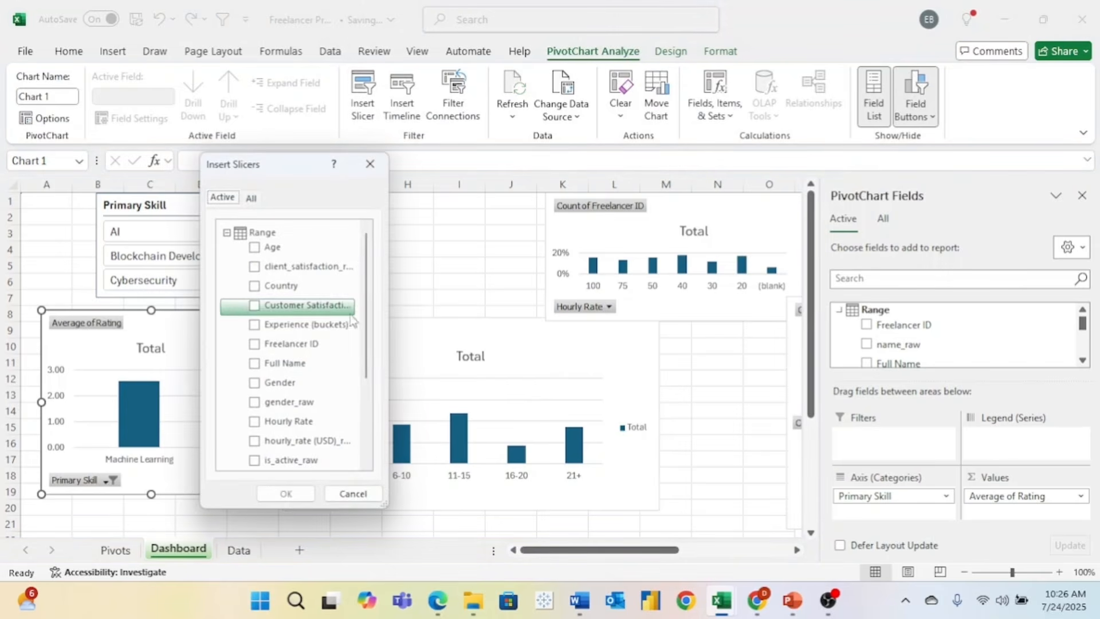
pyautogui.scroll(-2, 323, 407)
pyautogui.scroll(-1, 323, 407)
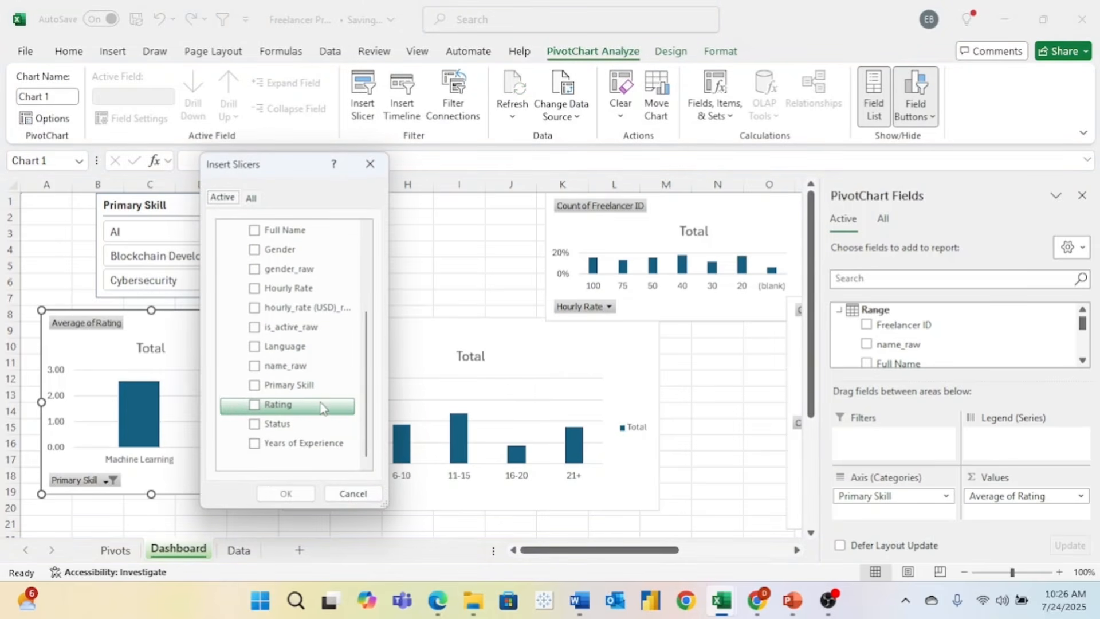
pyautogui.click(255, 426)
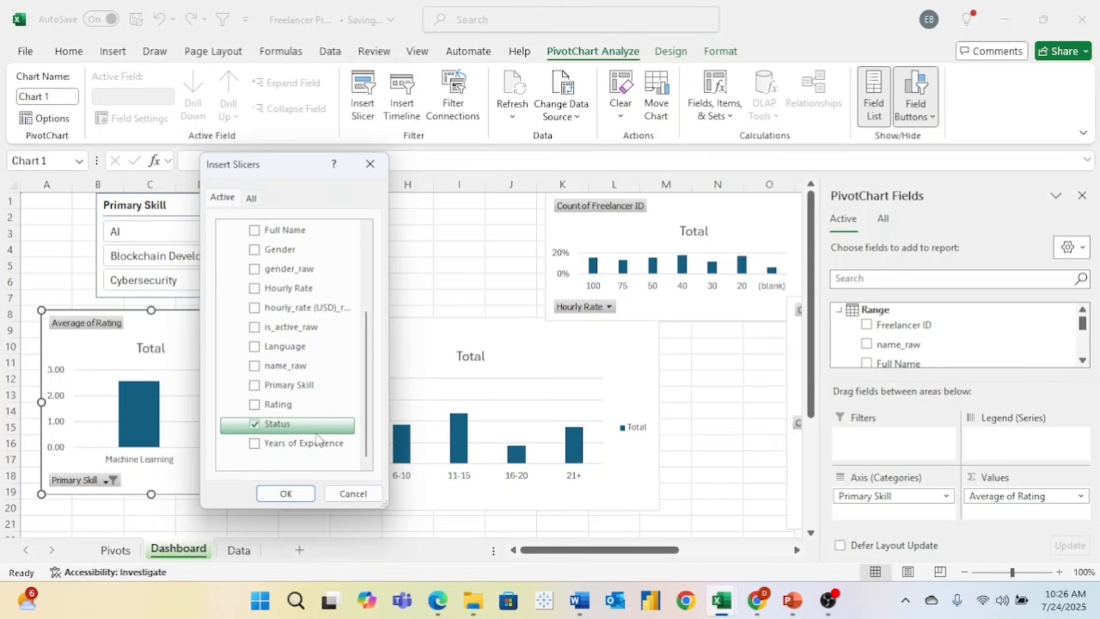
pyautogui.click(298, 495)
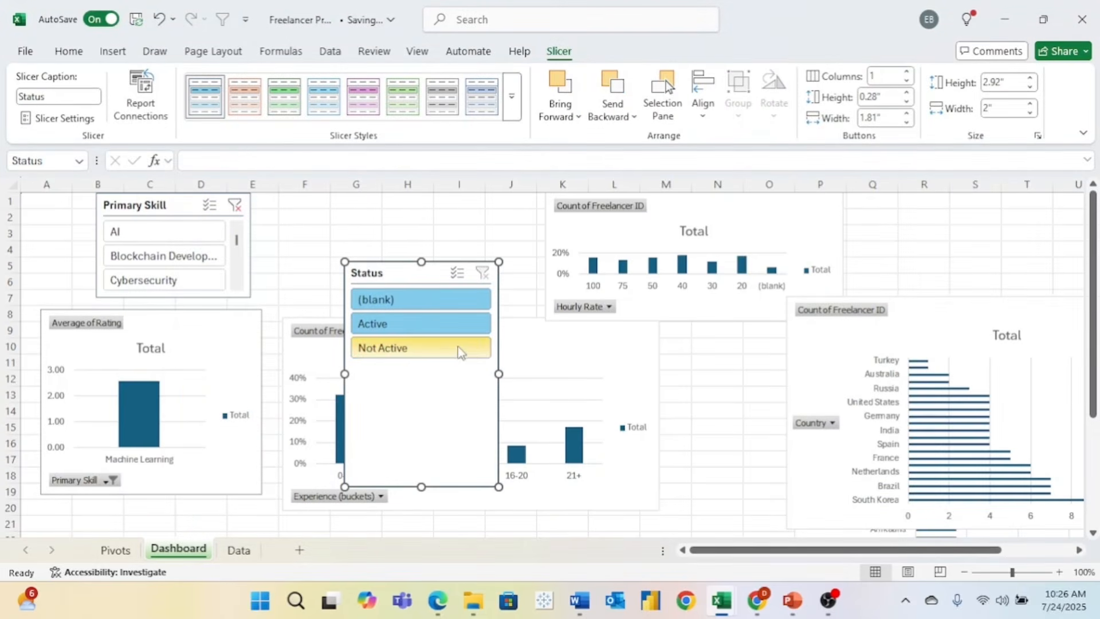
# - Connect the Status slicer to PivotTable21 through PivotTable24
pyautogui.rightClick(452, 378)
pyautogui.click(504, 378)
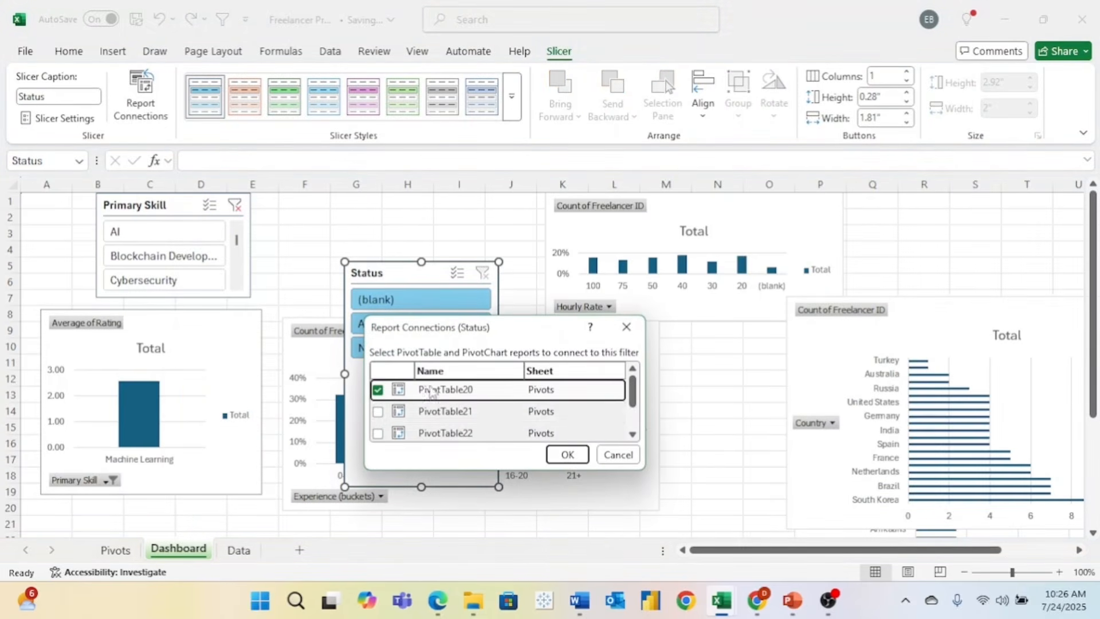
pyautogui.click(453, 409)
pyautogui.click(469, 428)
pyautogui.scroll(-2, 468, 429)
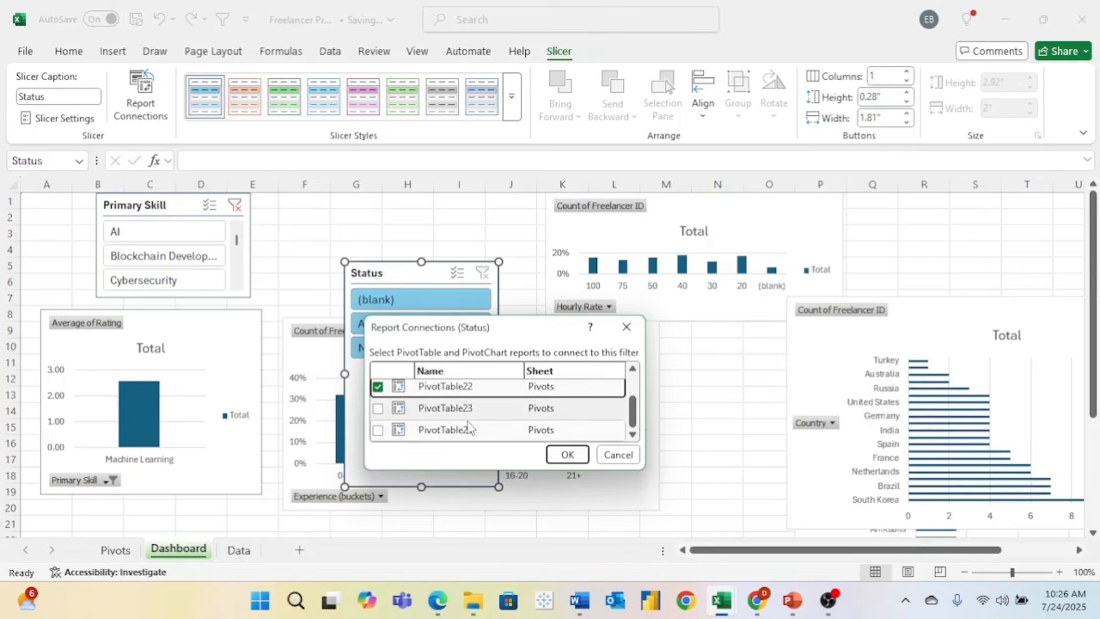
pyautogui.click(379, 408)
pyautogui.click(378, 431)
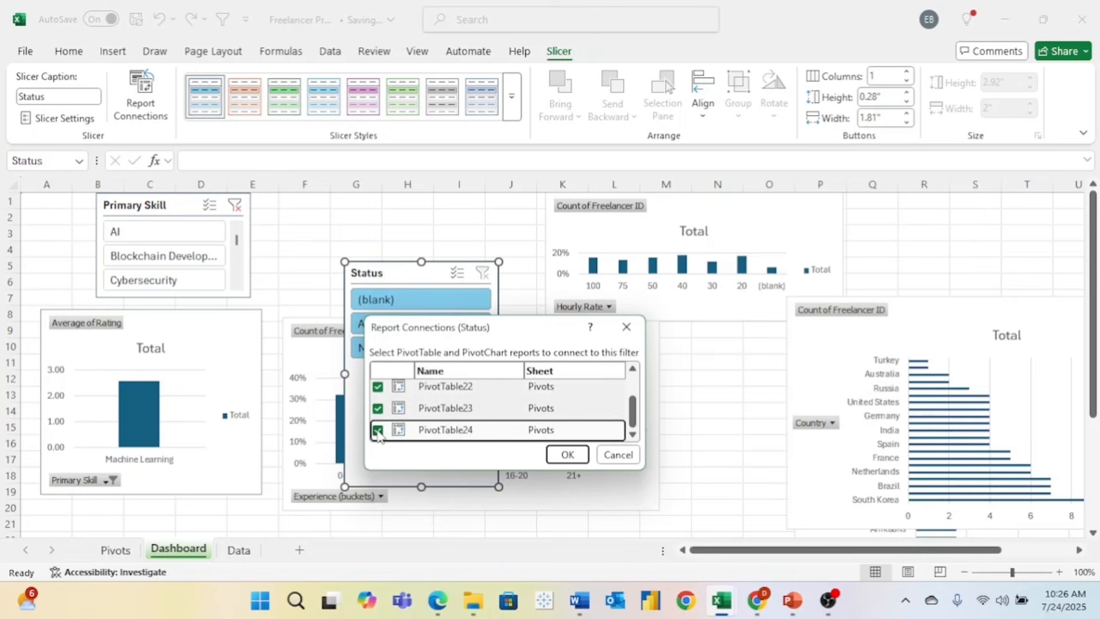
pyautogui.click(568, 455)
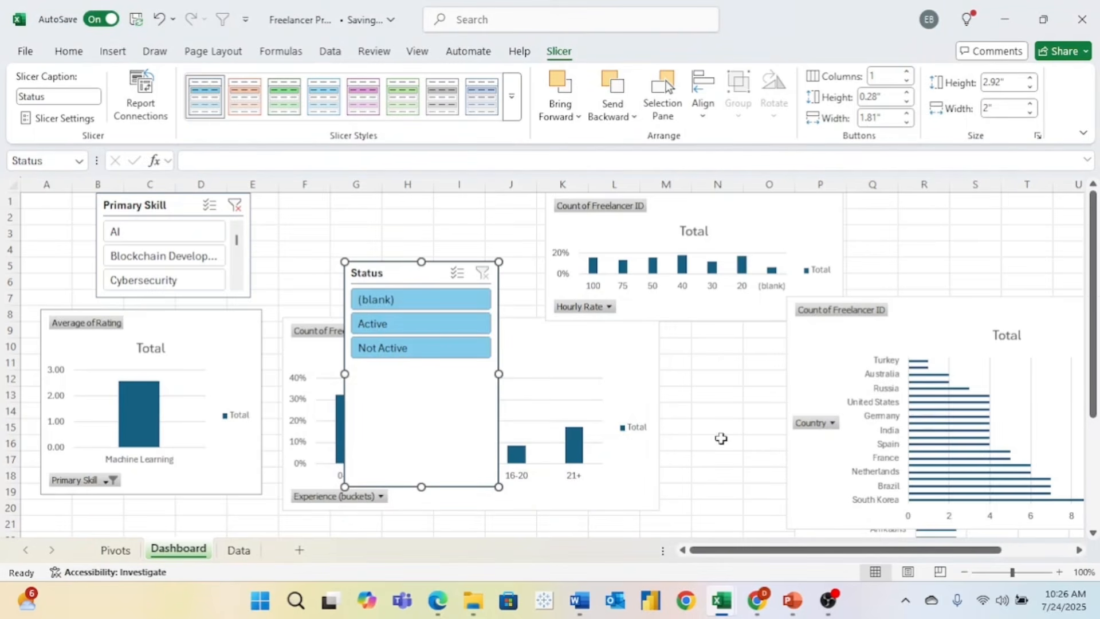
# - Shorten the Status slicer to its three items and place it beside Primary Skill
pyautogui.moveTo(422, 487); pyautogui.dragTo(423, 365)
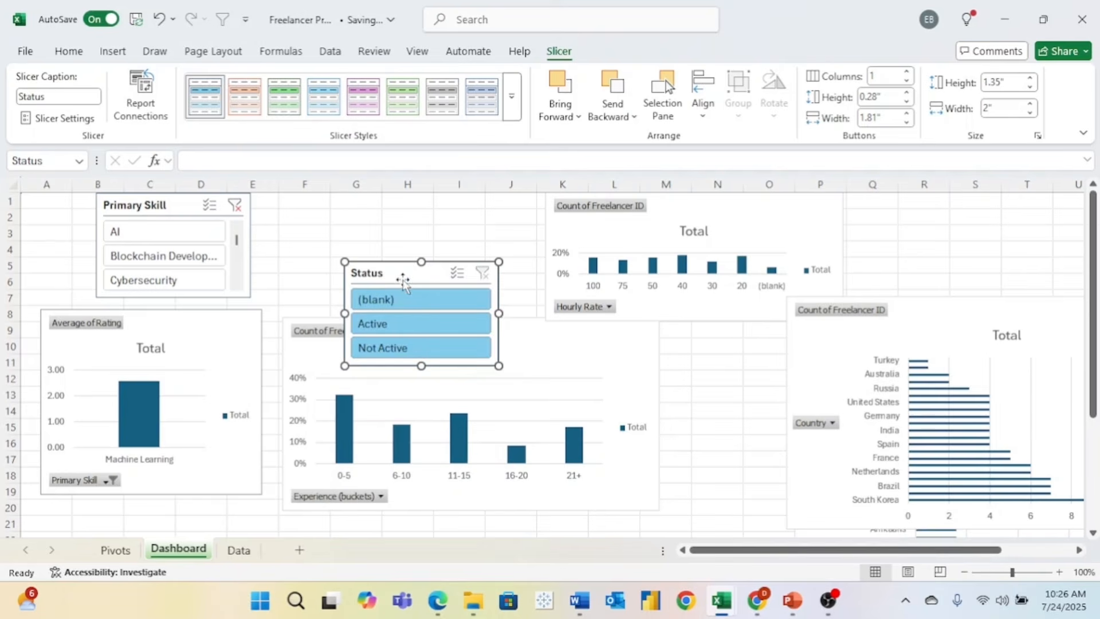
pyautogui.moveTo(403, 281); pyautogui.dragTo(311, 200)
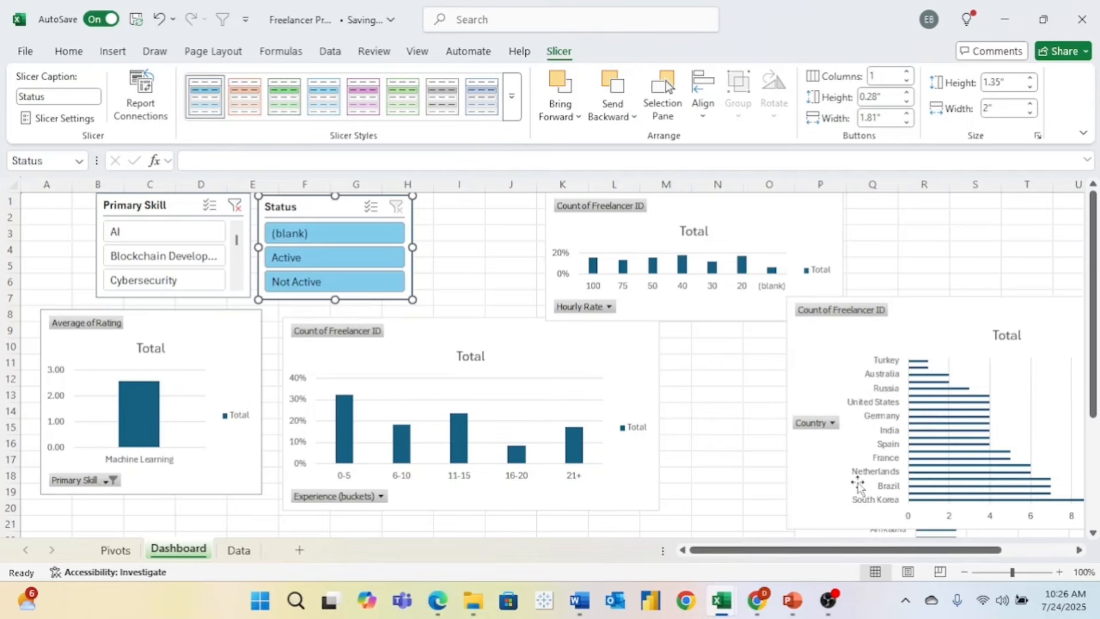
pyautogui.click(965, 572)
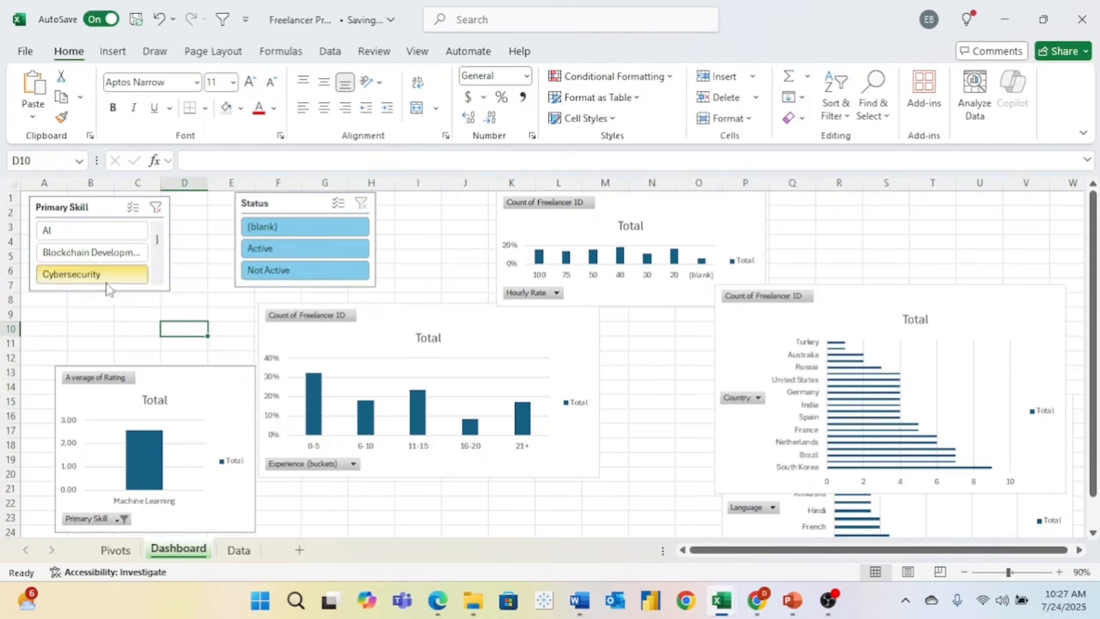
# - Hide the gridlines and fill the whole Dashboard sheet light grey
pyautogui.click(13, 183)
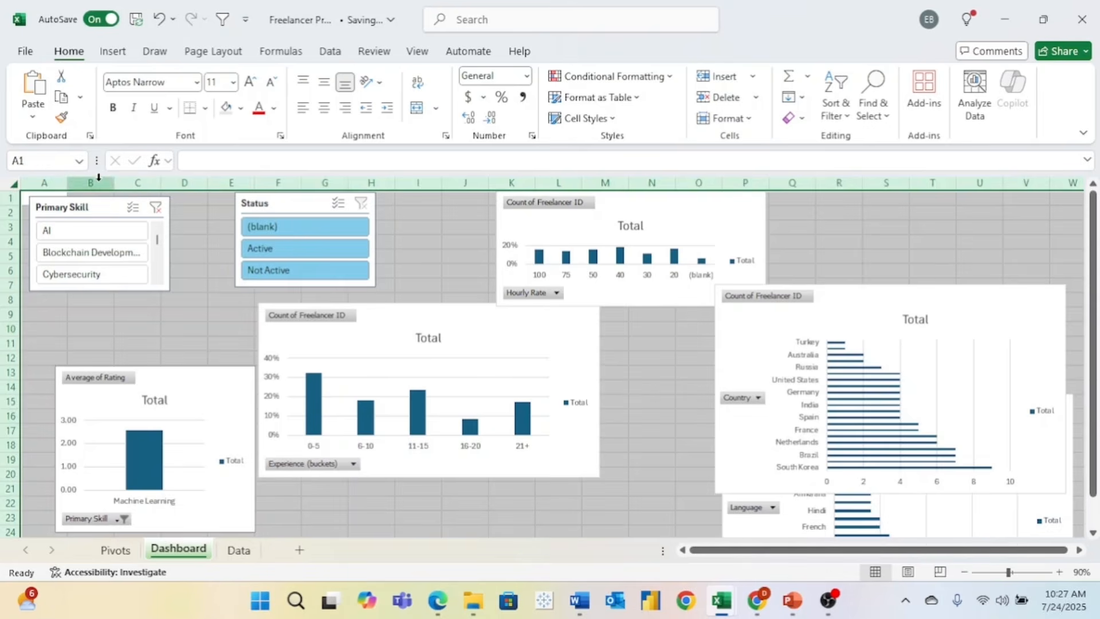
pyautogui.click(418, 52)
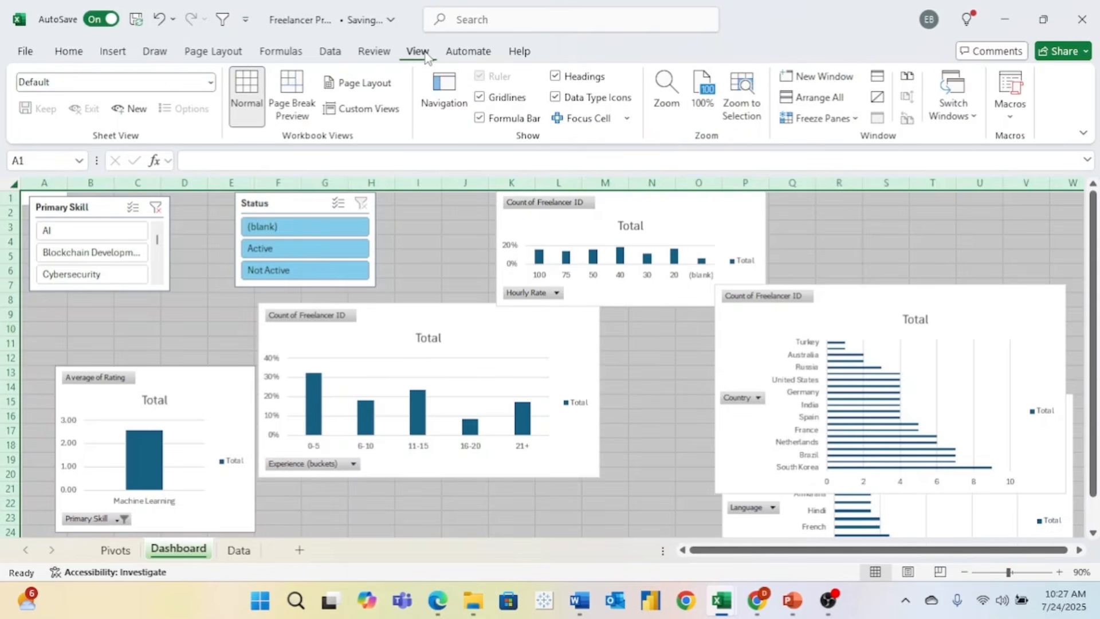
pyautogui.click(481, 99)
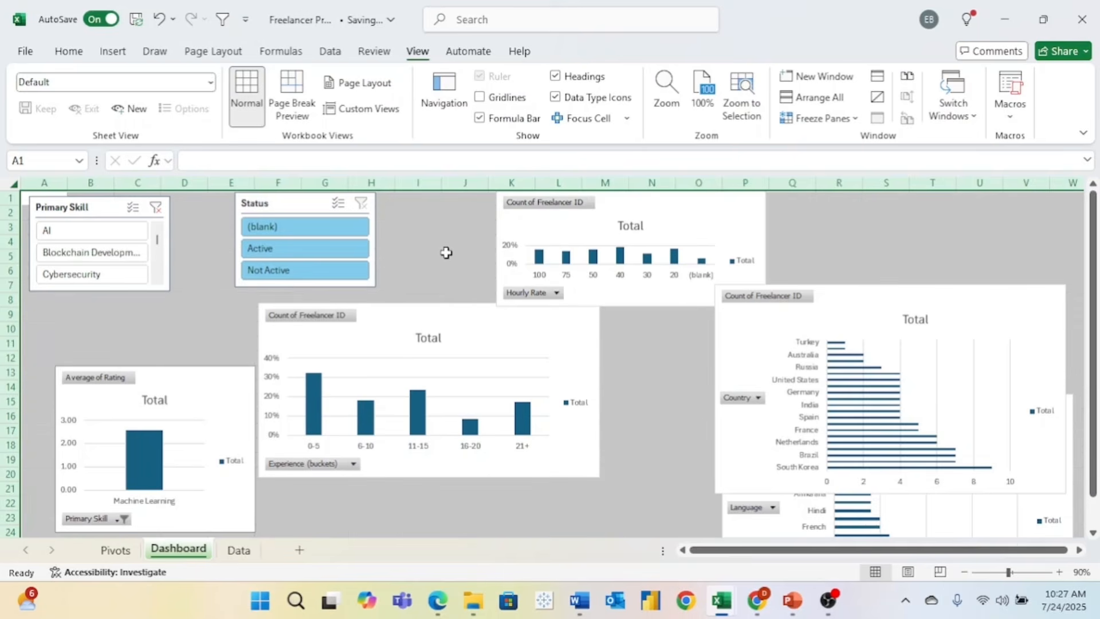
pyautogui.click(67, 52)
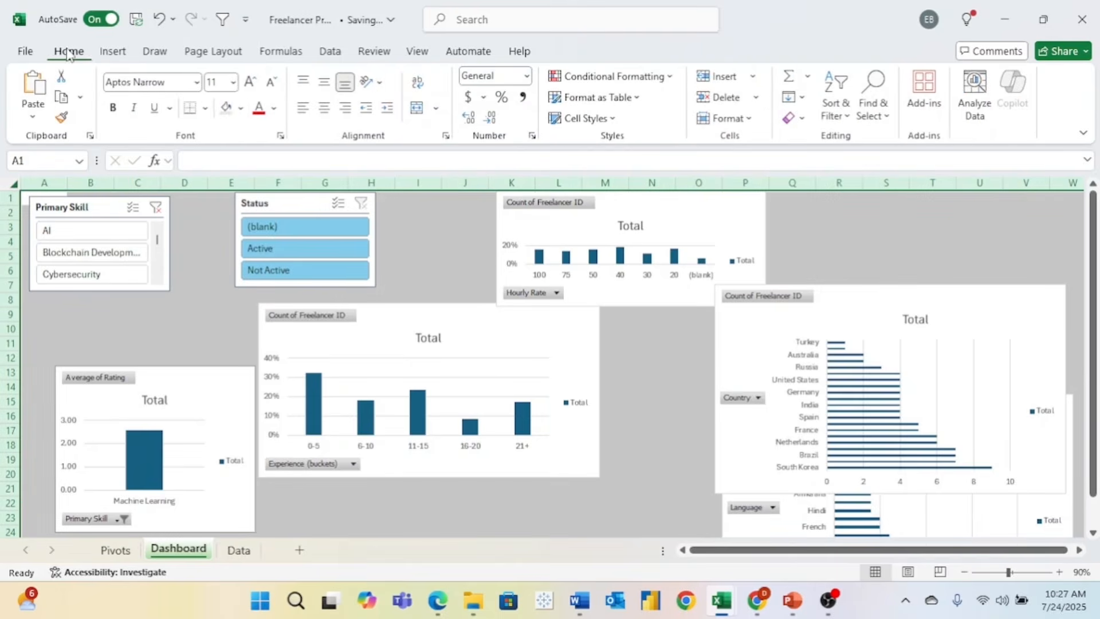
pyautogui.click(241, 108)
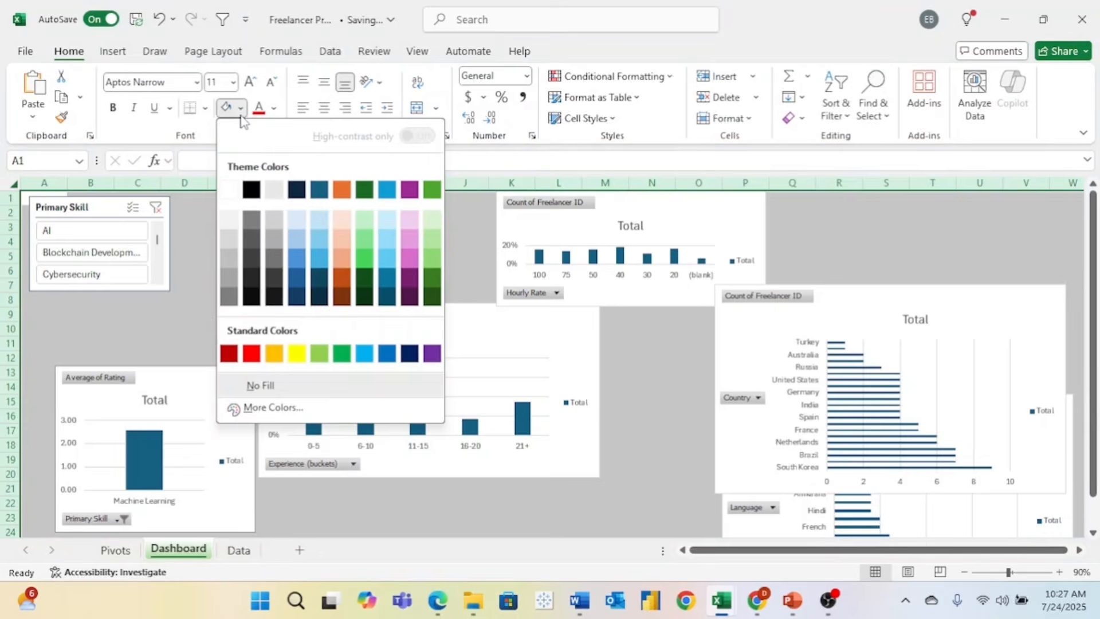
pyautogui.click(275, 190)
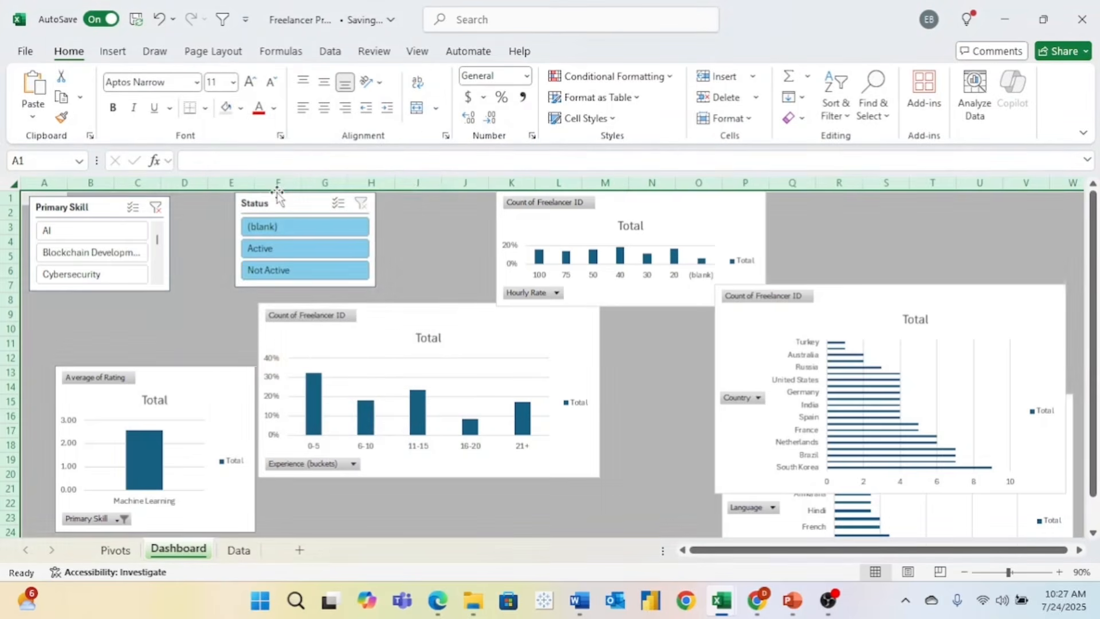
pyautogui.click(183, 330)
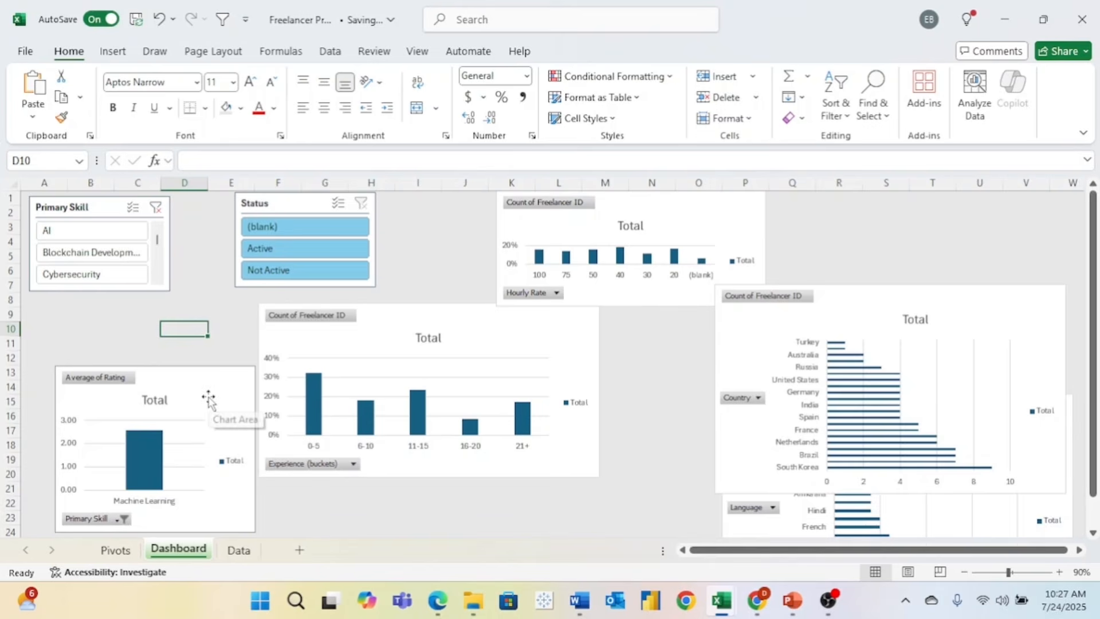
# - Make the Primary Skill slicer taller and clear its filter to include all skills
pyautogui.click(114, 292)
pyautogui.moveTo(99, 292); pyautogui.dragTo(95, 336)
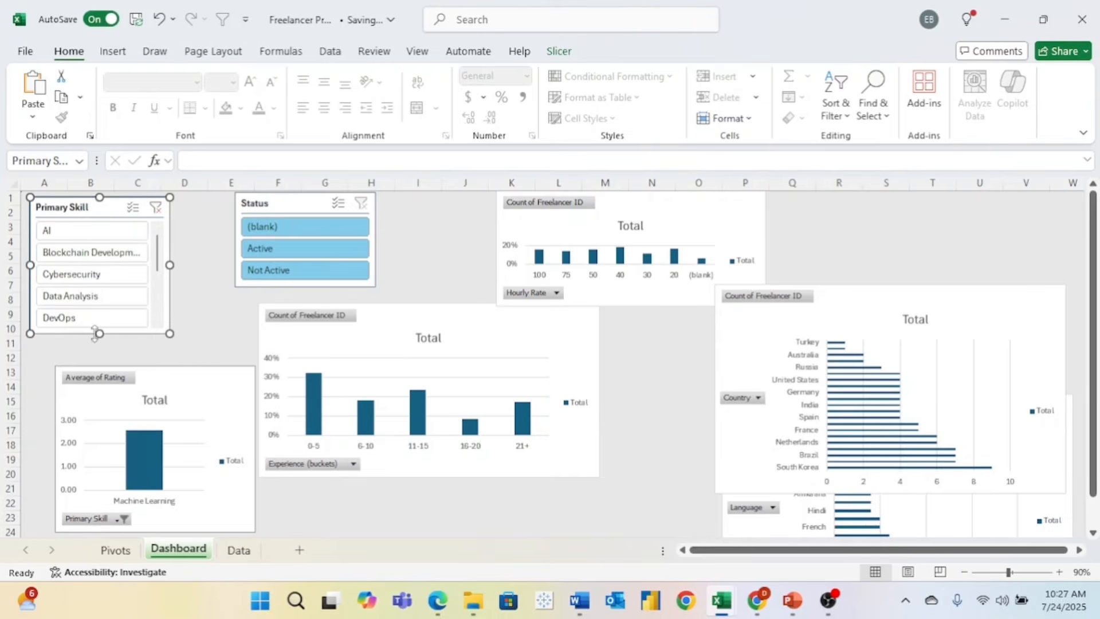
pyautogui.scroll(-6, 158, 269)
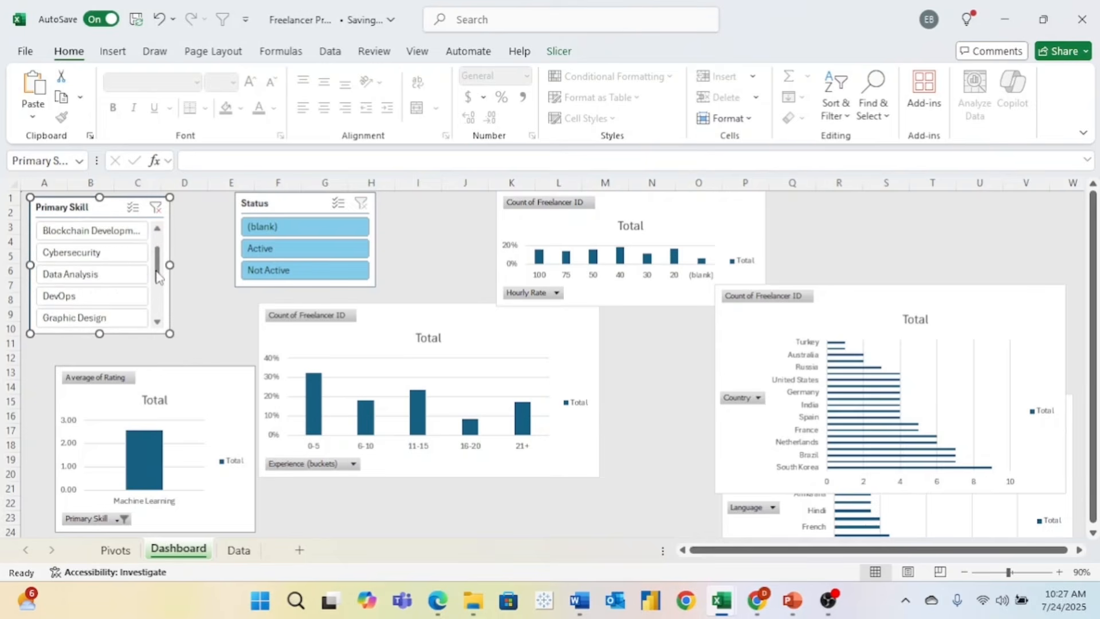
pyautogui.scroll(6, 158, 314)
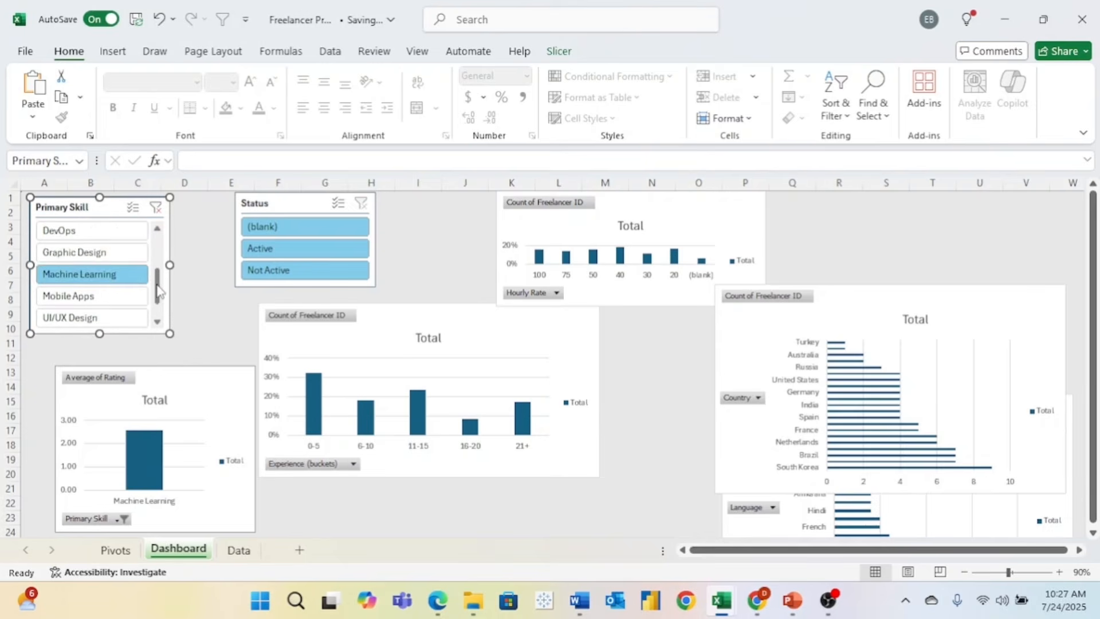
pyautogui.click(156, 207)
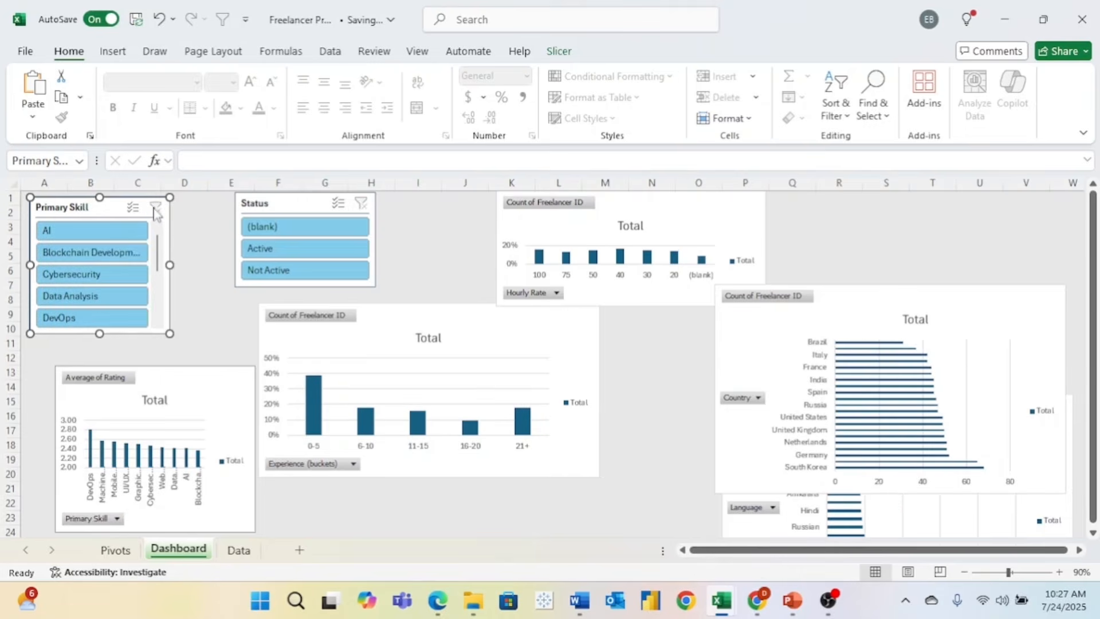
# - Move the Average of Rating chart up-left and the experience chart right and down
pyautogui.click(209, 394)
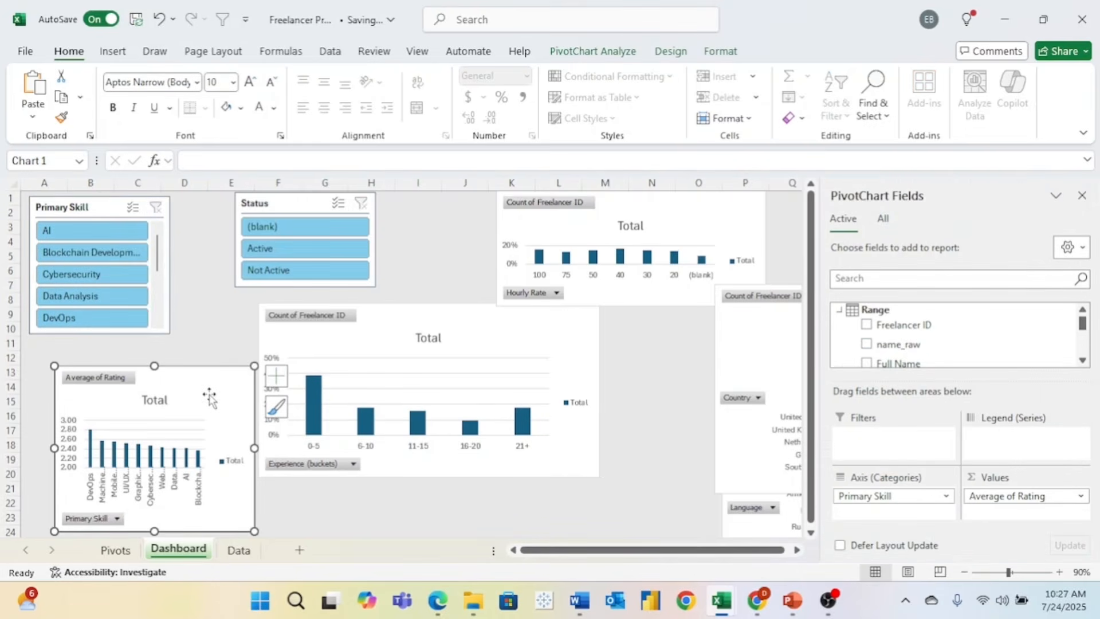
pyautogui.moveTo(209, 394); pyautogui.dragTo(184, 370)
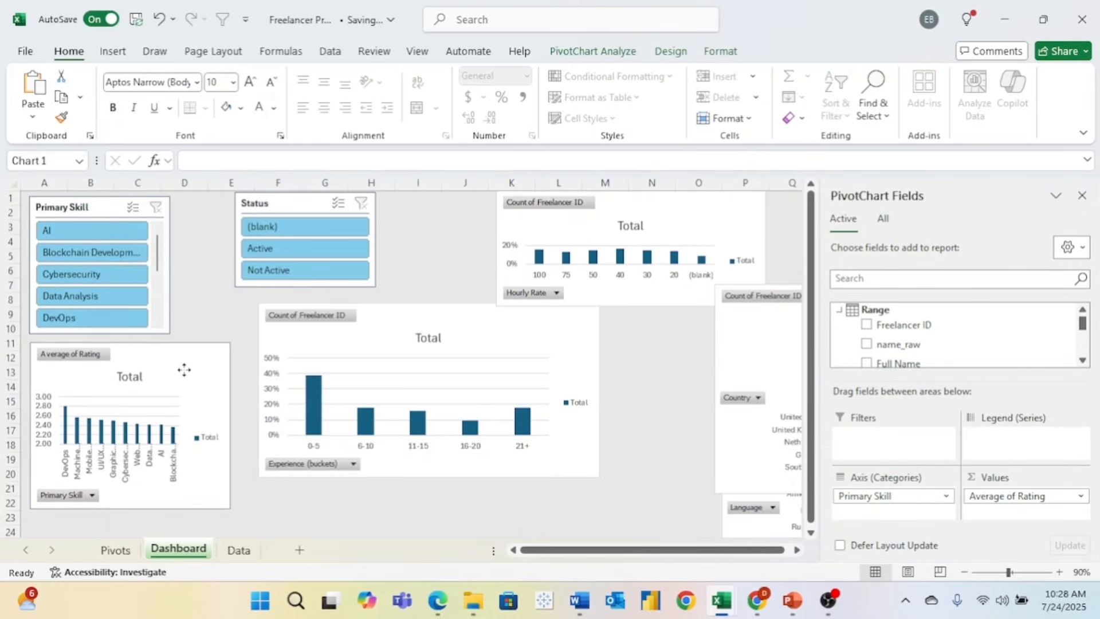
pyautogui.click(397, 315)
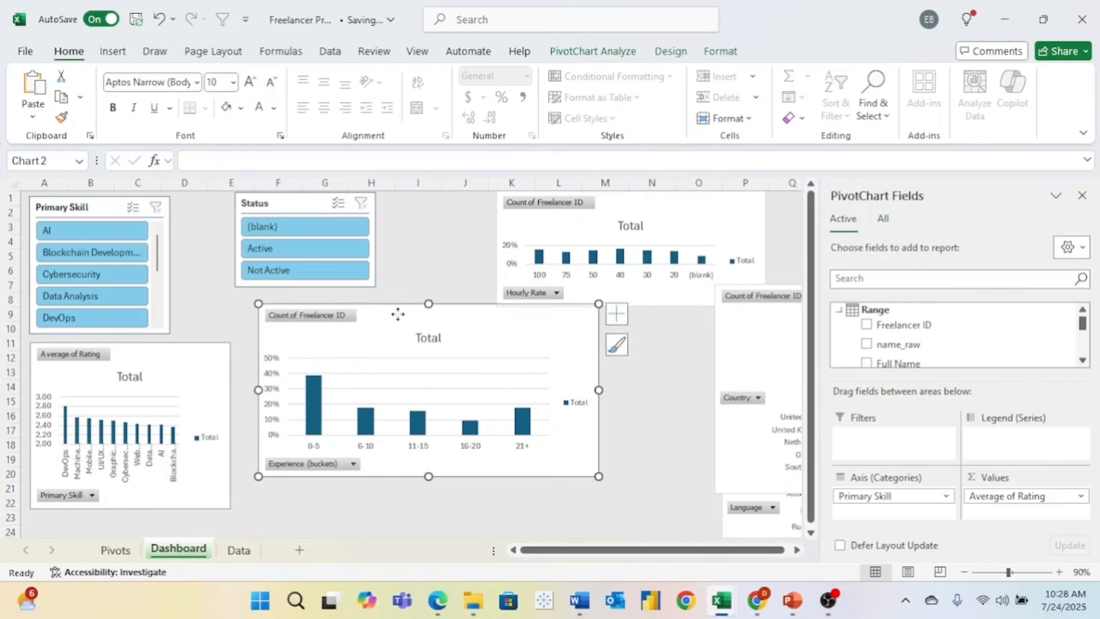
pyautogui.moveTo(398, 314); pyautogui.dragTo(466, 367)
# - Place the Status slicer beside Primary Skill in columns D–F at matching height
pyautogui.click(302, 203)
pyautogui.moveTo(302, 202); pyautogui.dragTo(99, 210)
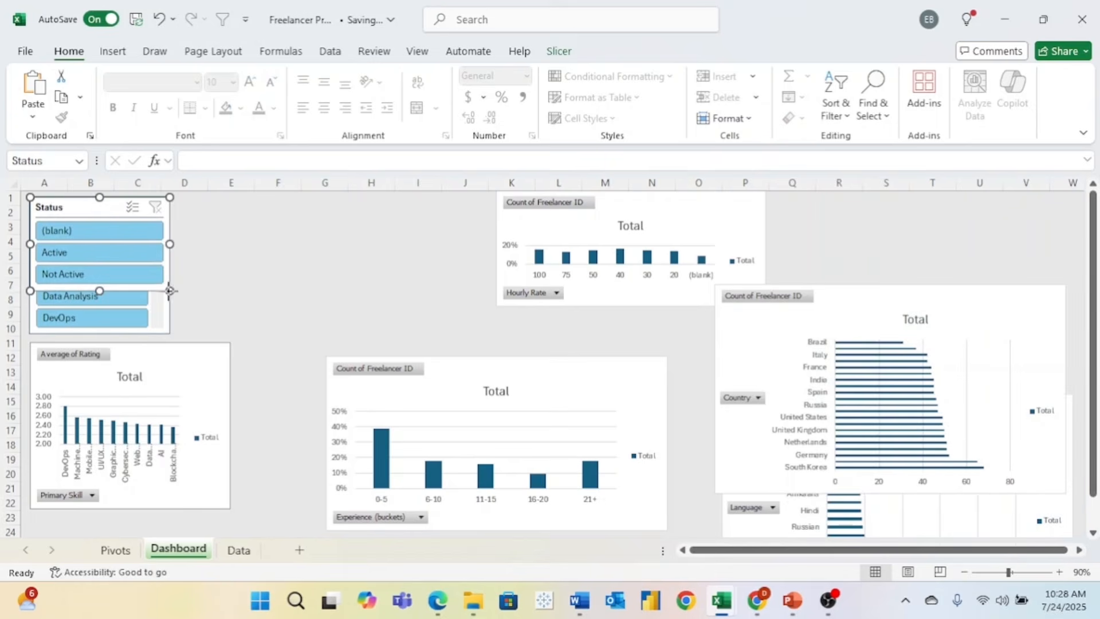
pyautogui.moveTo(169, 291); pyautogui.dragTo(169, 333)
pyautogui.moveTo(105, 208); pyautogui.dragTo(249, 204)
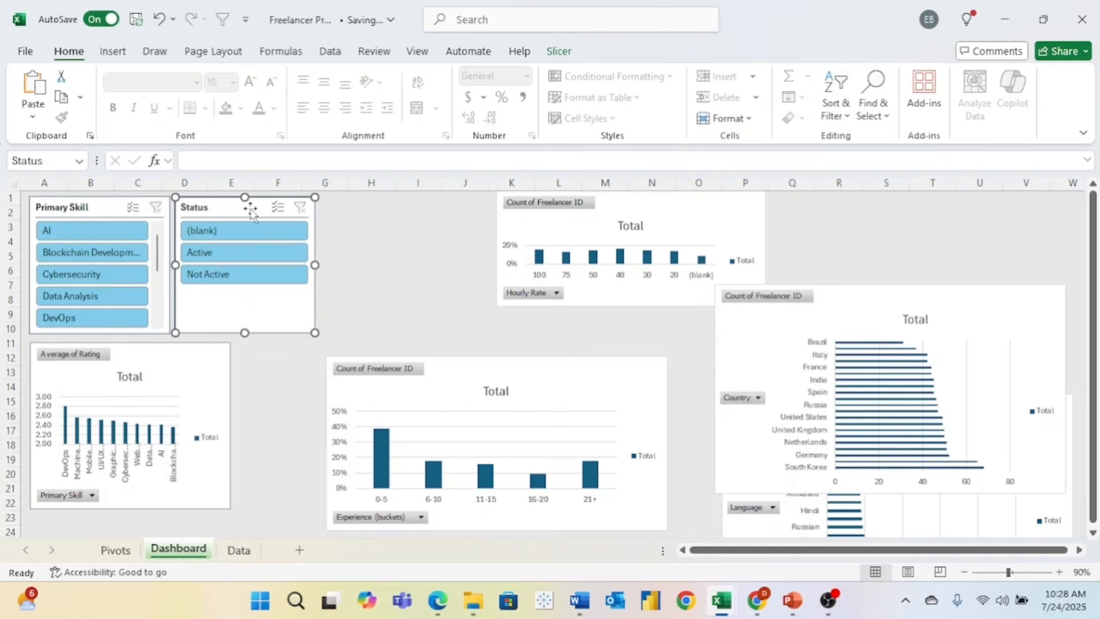
pyautogui.click(371, 302)
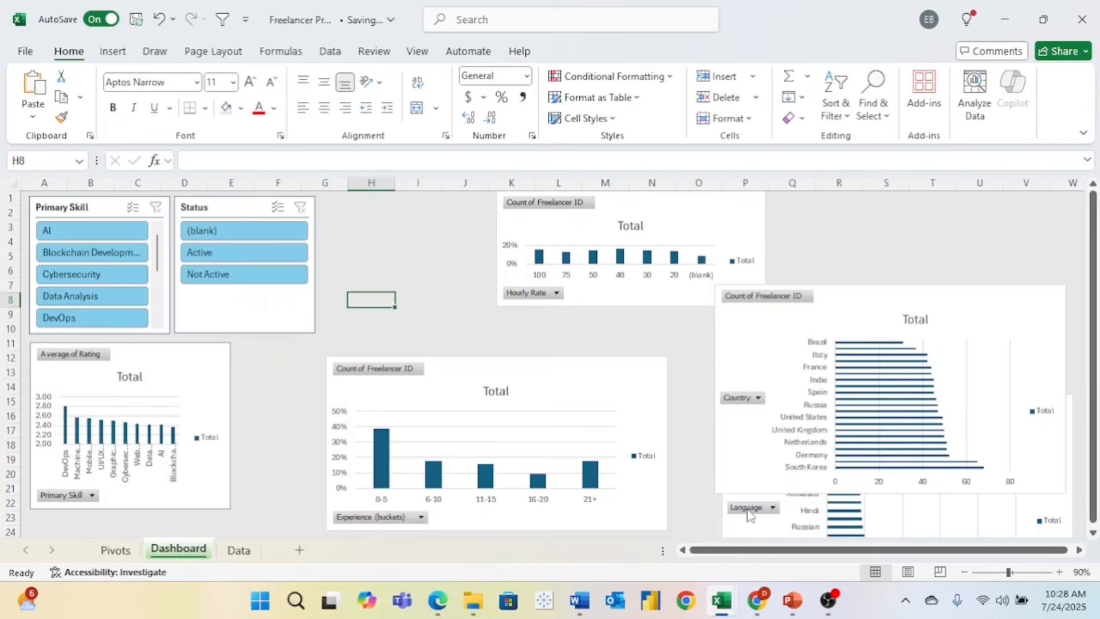
# - Rearrange the charts, moving the experience chart to the lower left and widening it
pyautogui.moveTo(605, 380); pyautogui.dragTo(956, 231)
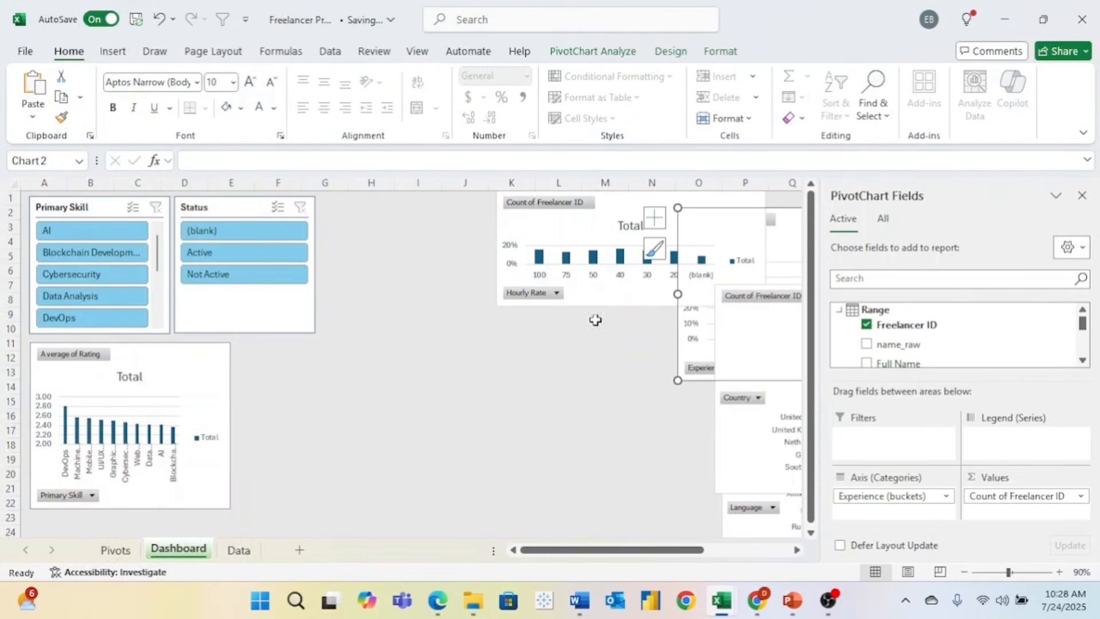
pyautogui.moveTo(211, 391); pyautogui.dragTo(611, 442)
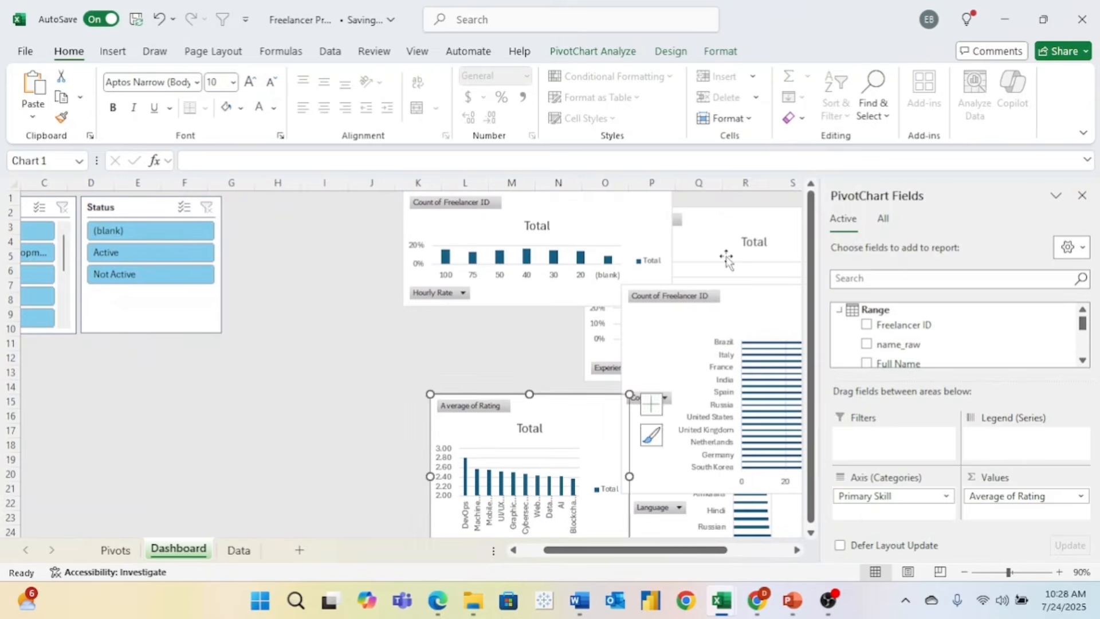
pyautogui.click(717, 237)
pyautogui.moveTo(717, 236); pyautogui.dragTo(226, 384)
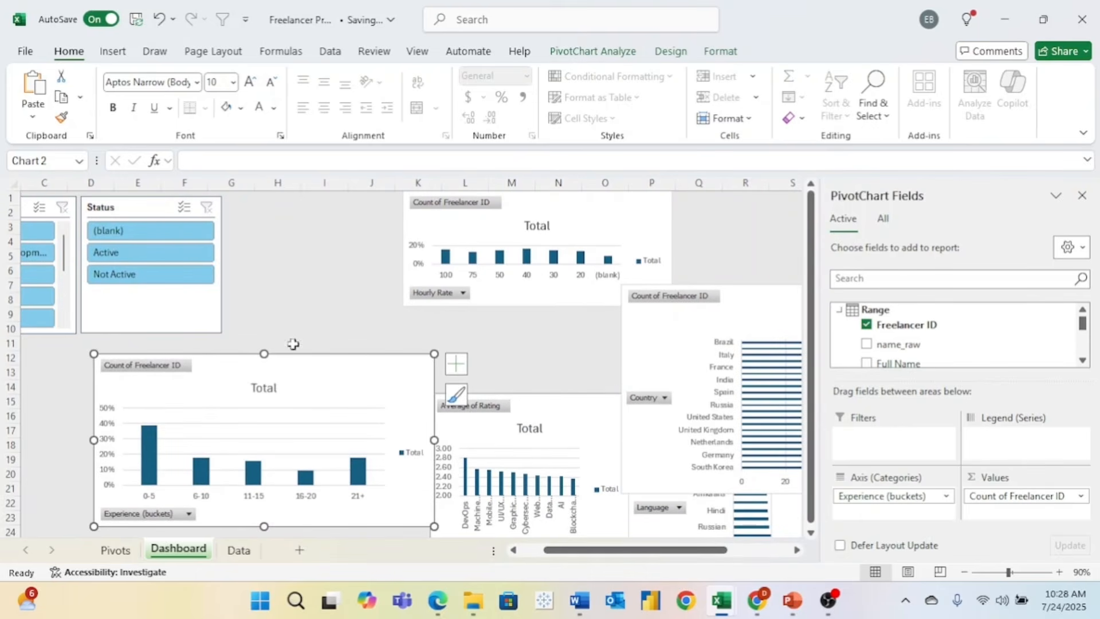
pyautogui.hscroll(-2, 352, 291)
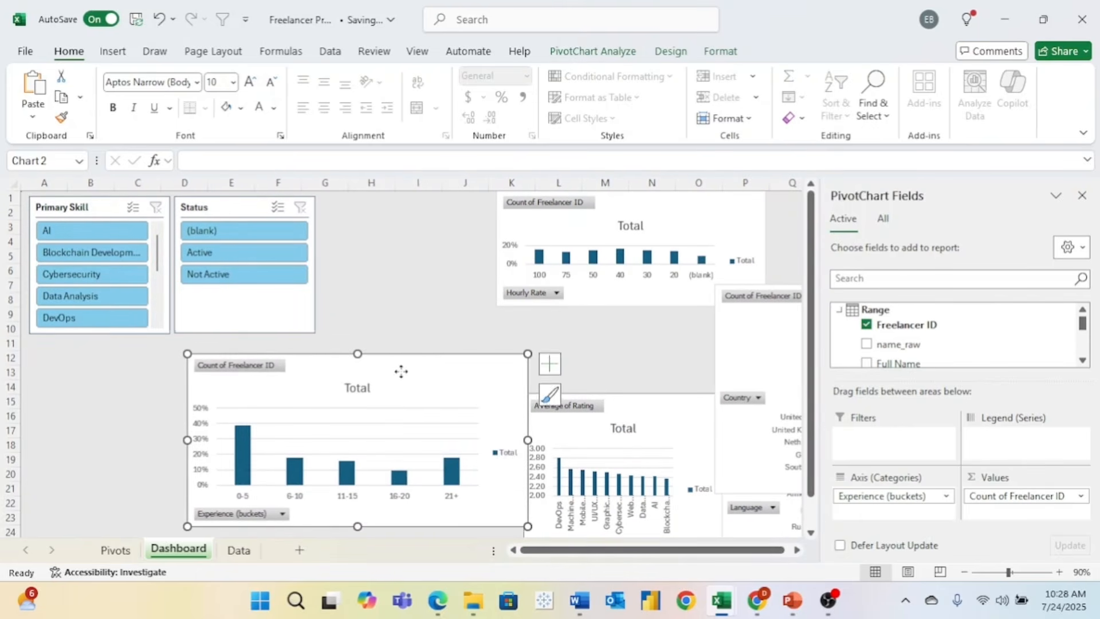
pyautogui.moveTo(401, 373); pyautogui.dragTo(242, 359)
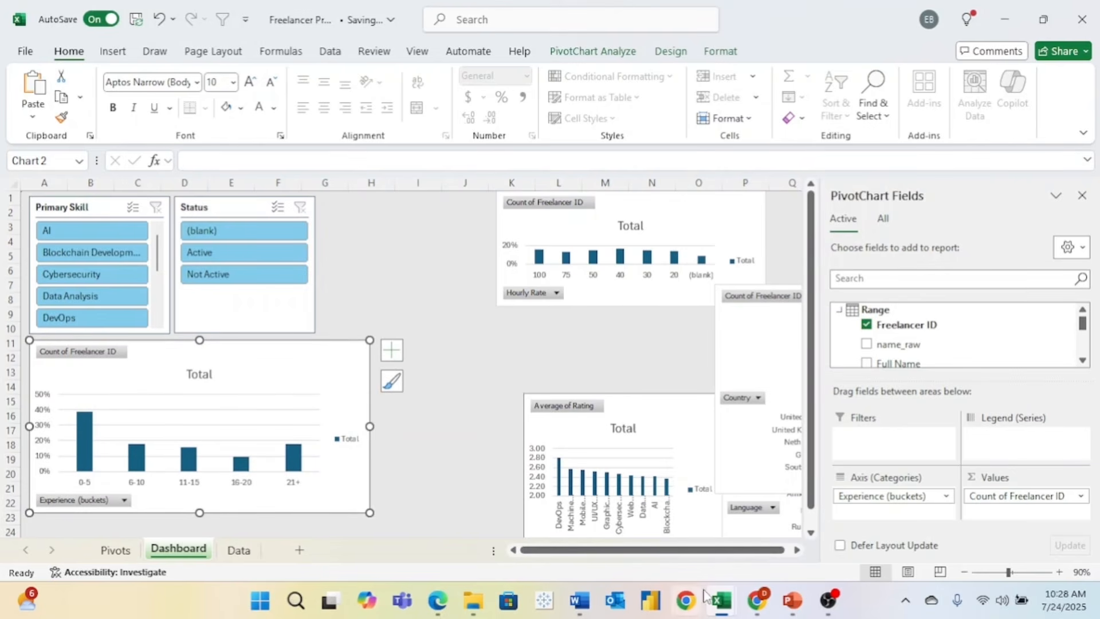
pyautogui.moveTo(370, 425); pyautogui.dragTo(384, 425)
pyautogui.moveTo(695, 229); pyautogui.dragTo(744, 311)
# - Place the Average of Rating chart beside the slicers at slicer height and widen it rightward
pyautogui.click(628, 467)
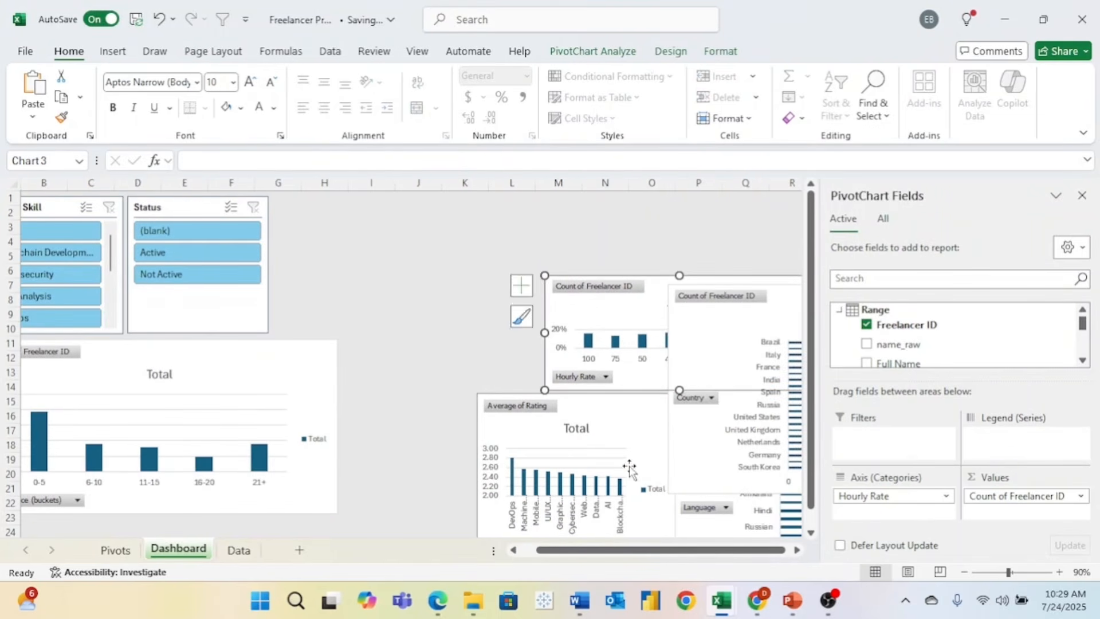
pyautogui.moveTo(619, 445)
pyautogui.mouseDown()
pyautogui.moveTo(467, 263)
pyautogui.moveTo(447, 247)
pyautogui.moveTo(417, 248)
pyautogui.mouseUp()
pyautogui.moveTo(375, 364); pyautogui.dragTo(364, 331)
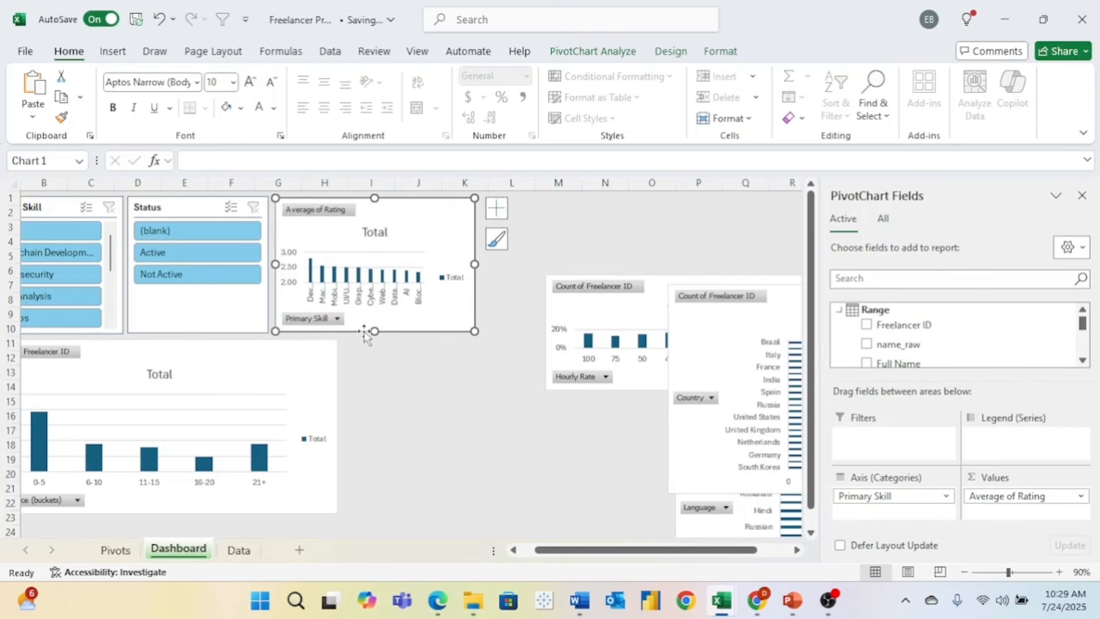
pyautogui.moveTo(636, 299); pyautogui.dragTo(484, 446)
pyautogui.click(466, 238)
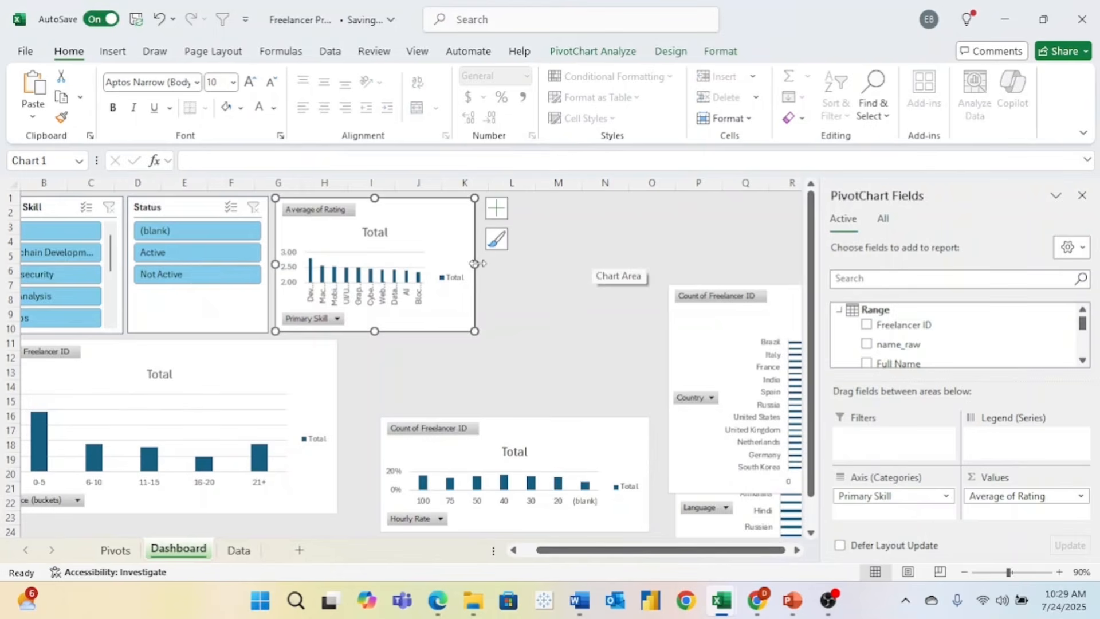
pyautogui.moveTo(475, 263); pyautogui.dragTo(583, 265)
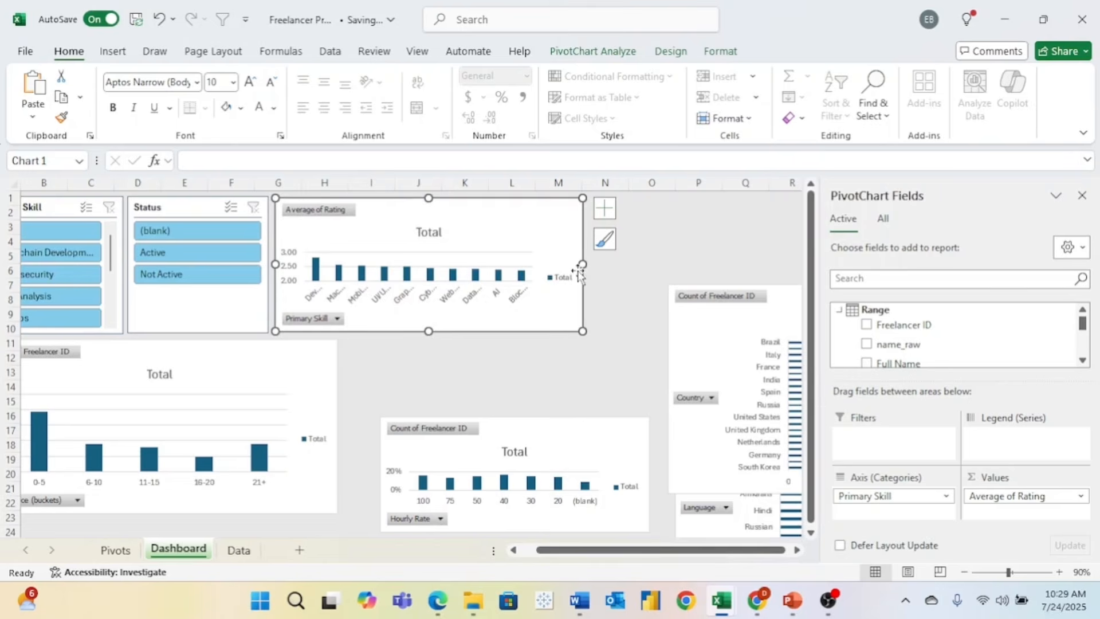
pyautogui.click(463, 372)
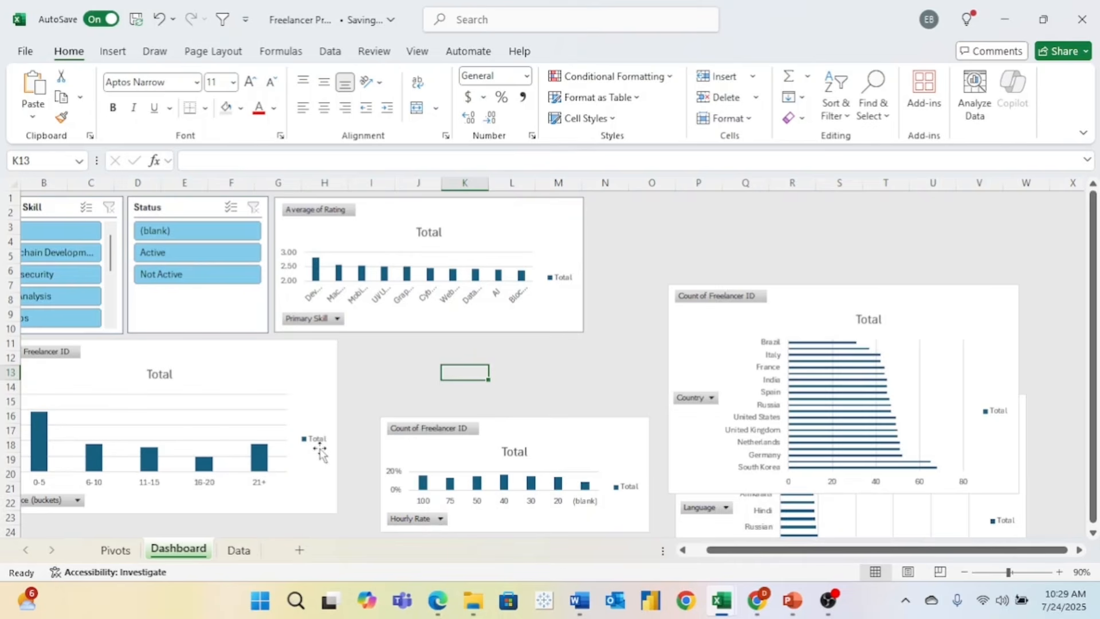
# - On the Pivots sheet, format Average of Rating values B4:B14 to one decimal, then return to Dashboard
pyautogui.click(115, 550)
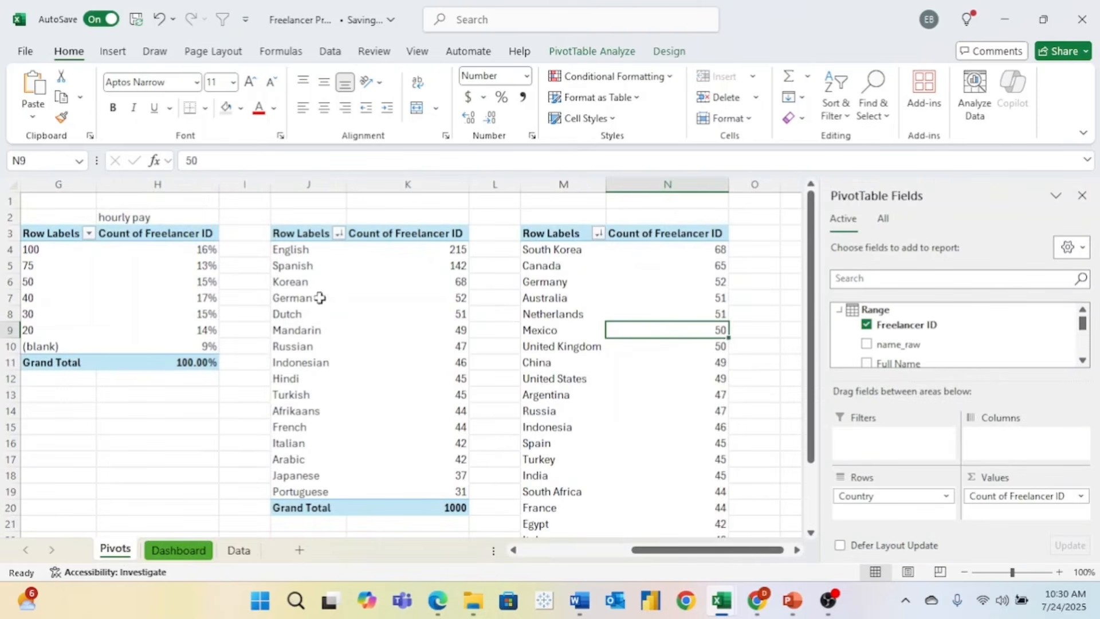
pyautogui.hscroll(-6, 320, 298)
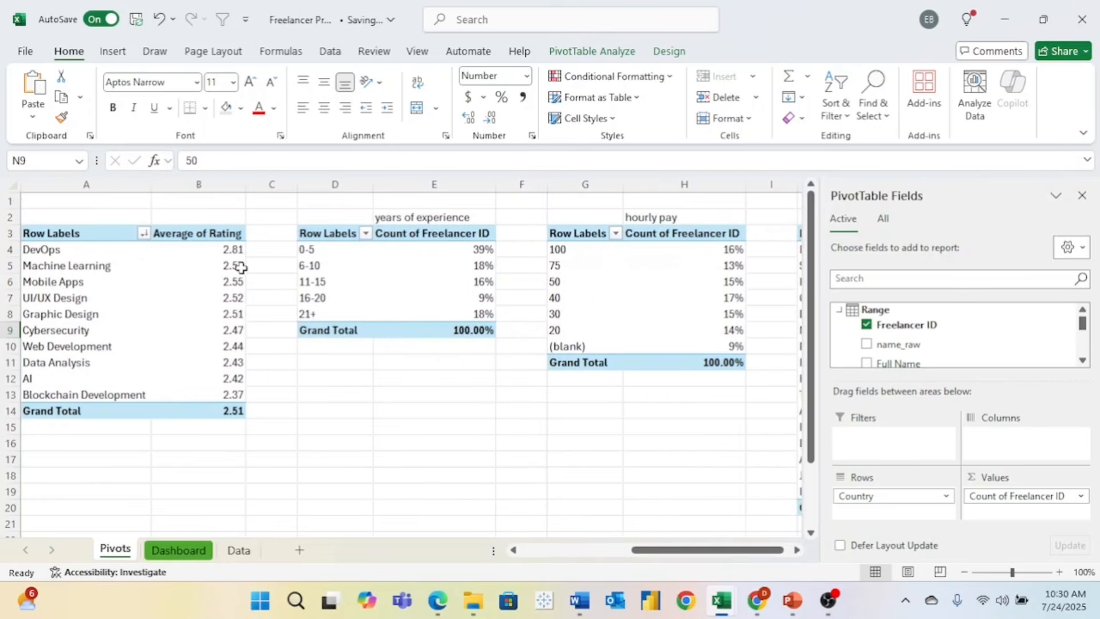
pyautogui.click(241, 268)
pyautogui.click(491, 120)
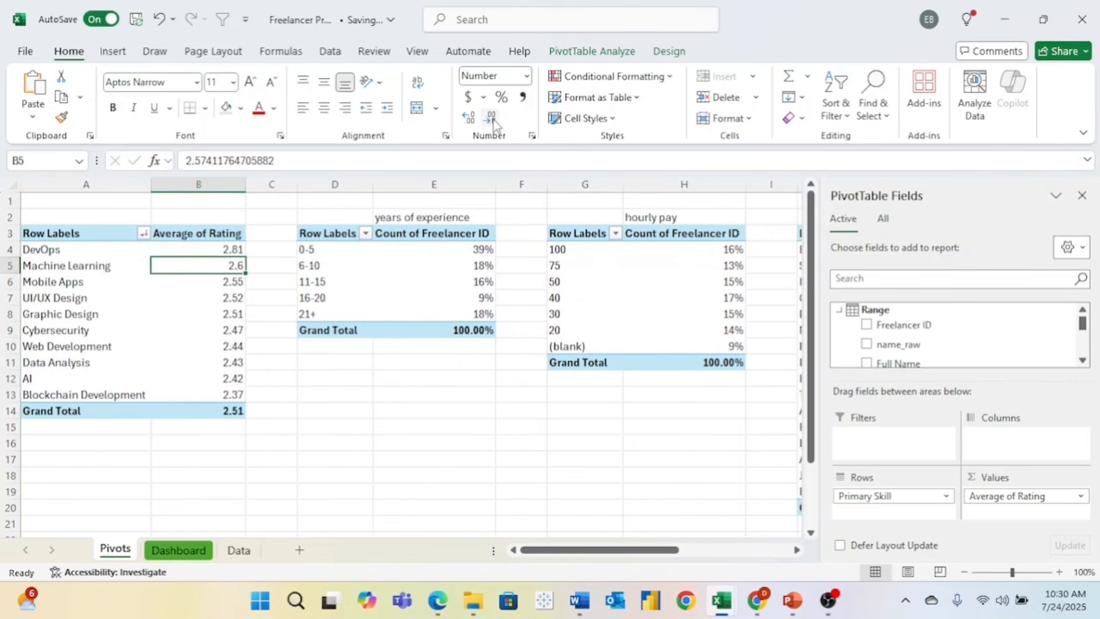
pyautogui.click(469, 118)
pyautogui.moveTo(194, 250); pyautogui.dragTo(199, 407)
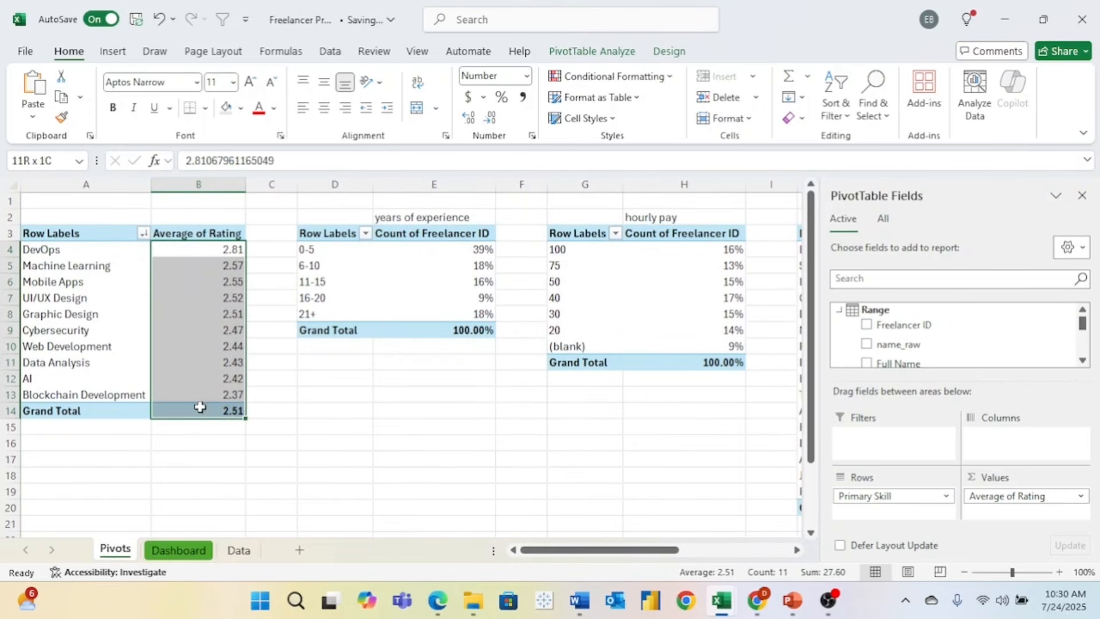
pyautogui.click(491, 119)
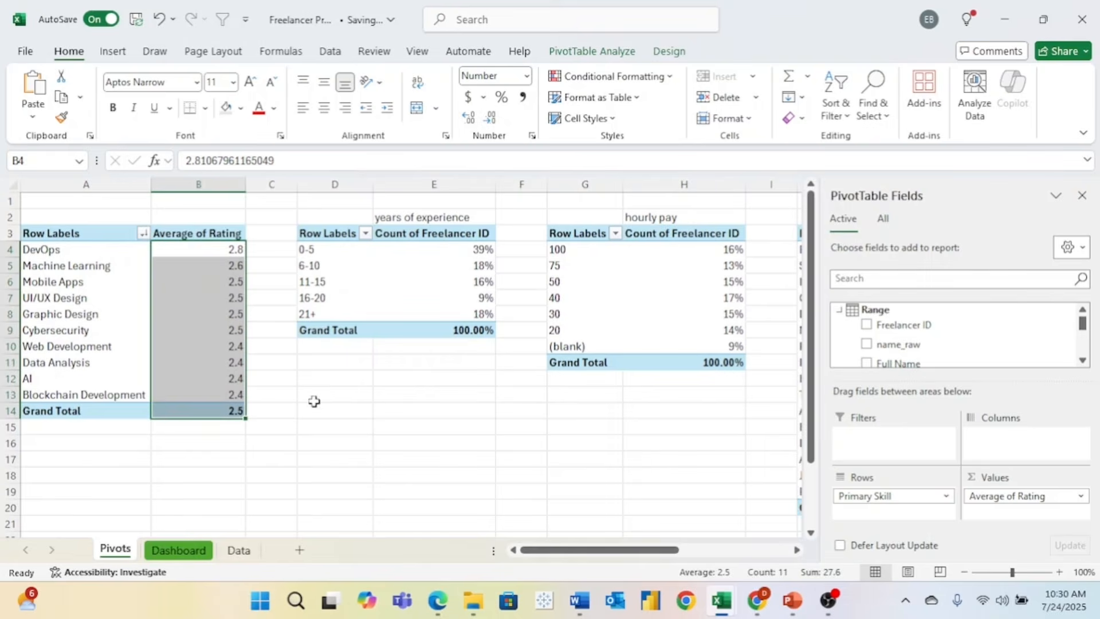
pyautogui.click(174, 551)
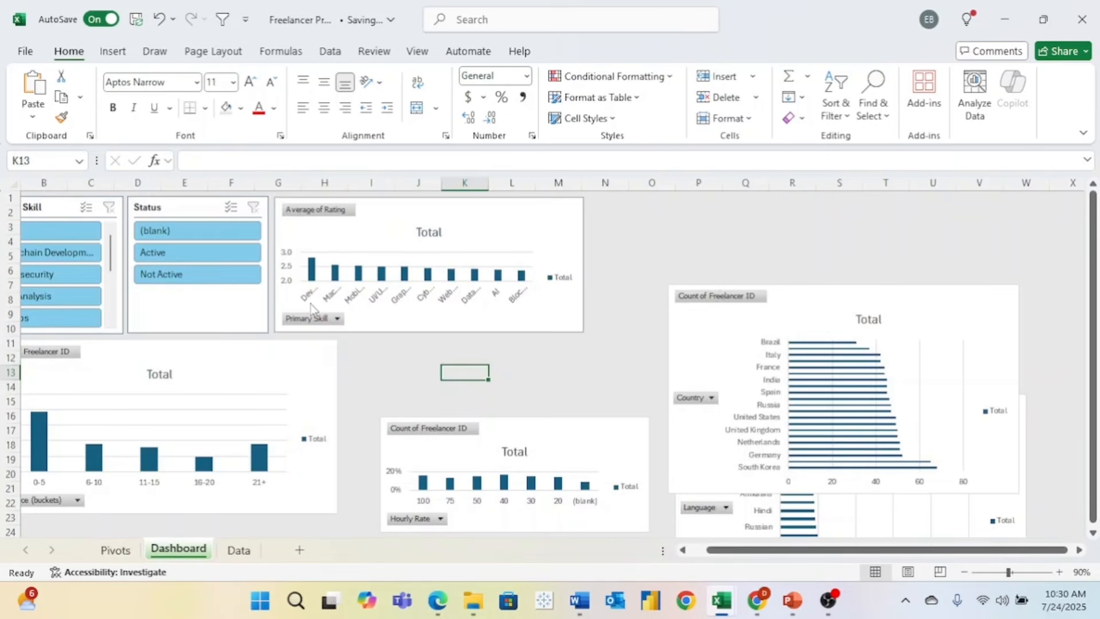
# - Hide all field buttons on the Average of Rating chart
pyautogui.click(339, 319)
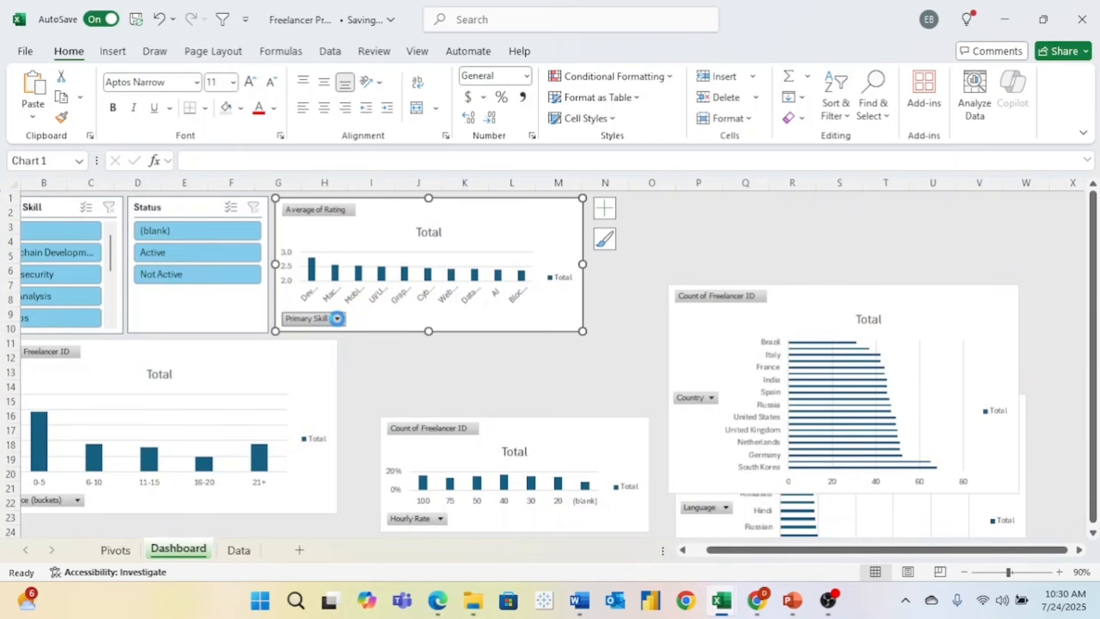
pyautogui.click(383, 324)
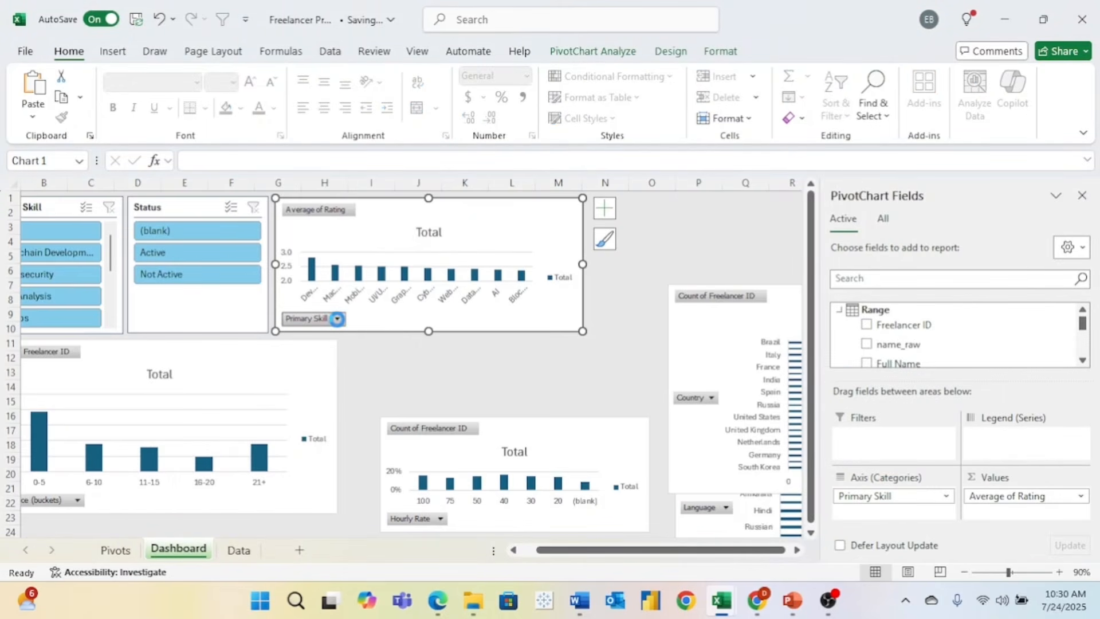
pyautogui.click(337, 319)
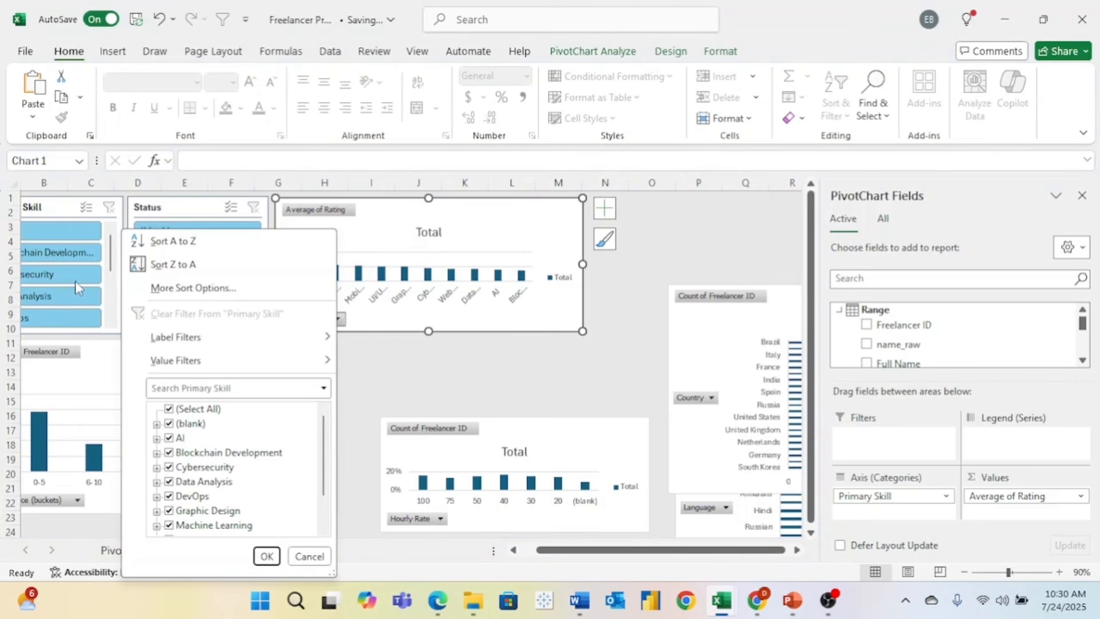
pyautogui.click(399, 325)
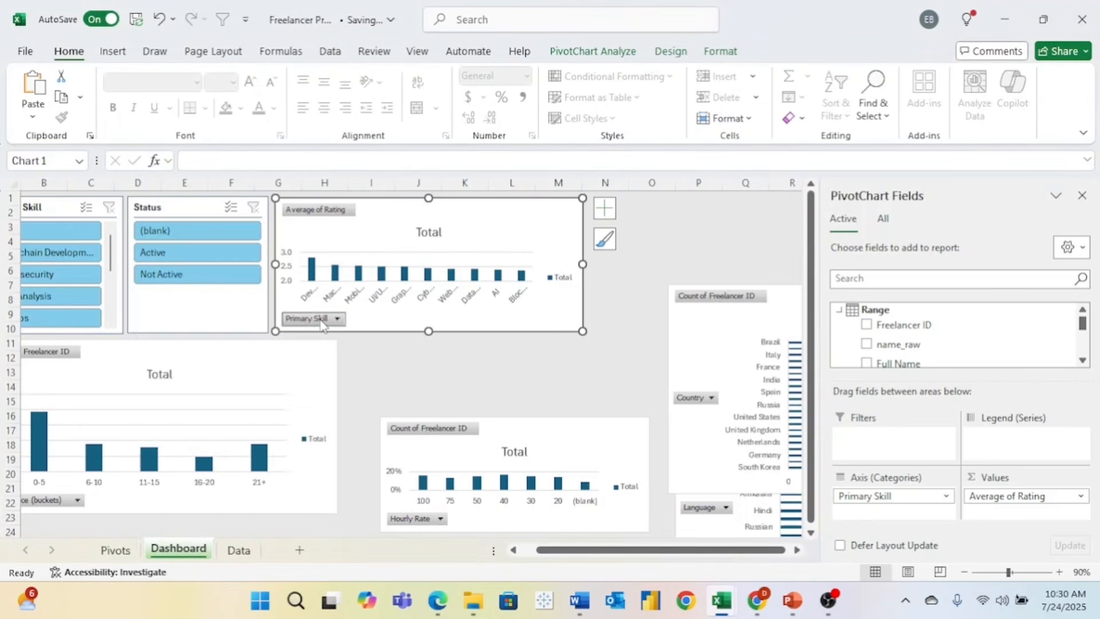
pyautogui.rightClick(322, 325)
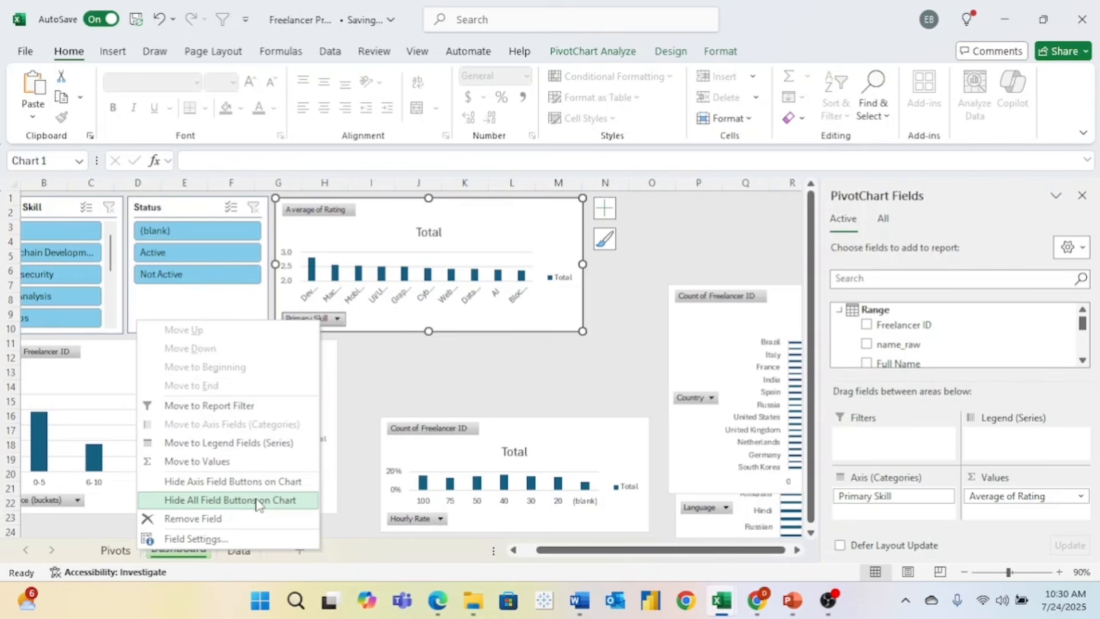
pyautogui.click(256, 501)
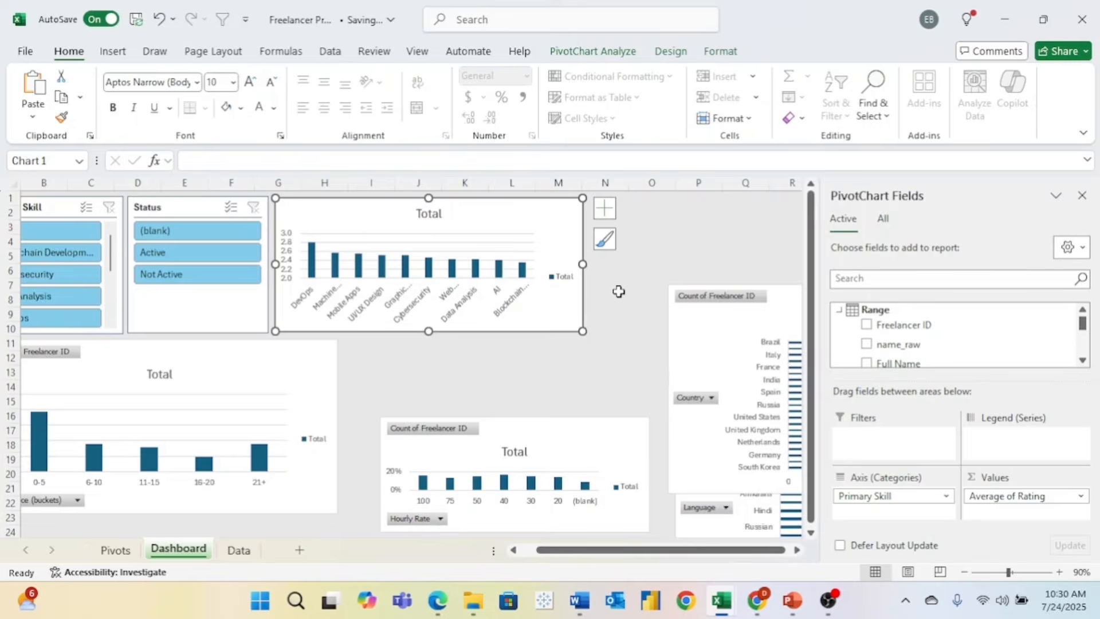
# - Move the Hourly Rate chart beside the experience chart and enlarge it
pyautogui.moveTo(527, 430); pyautogui.dragTo(488, 351)
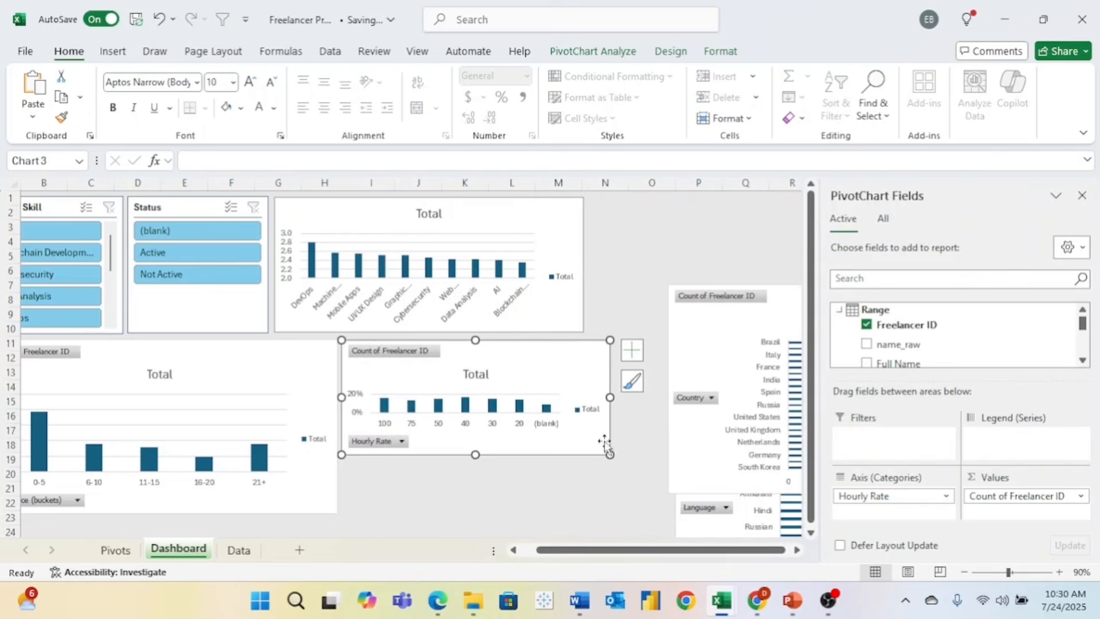
pyautogui.moveTo(609, 454); pyautogui.dragTo(582, 513)
pyautogui.click(607, 359)
# - Position the Country chart in the top row right beside the Average of Rating chart
pyautogui.hscroll(-1, 608, 362)
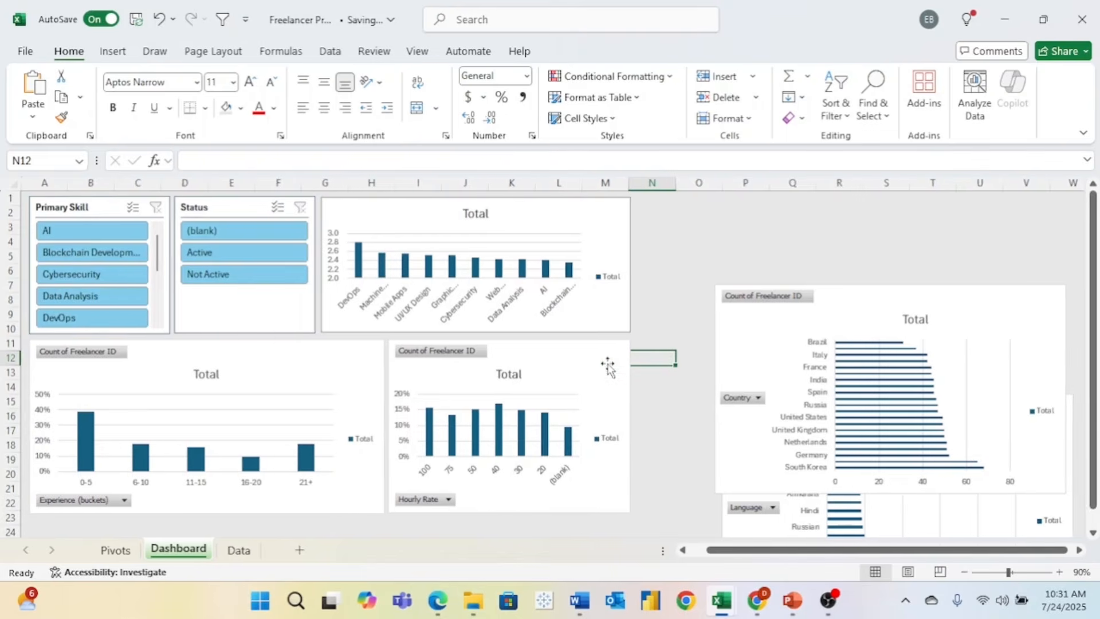
pyautogui.click(357, 379)
pyautogui.click(721, 313)
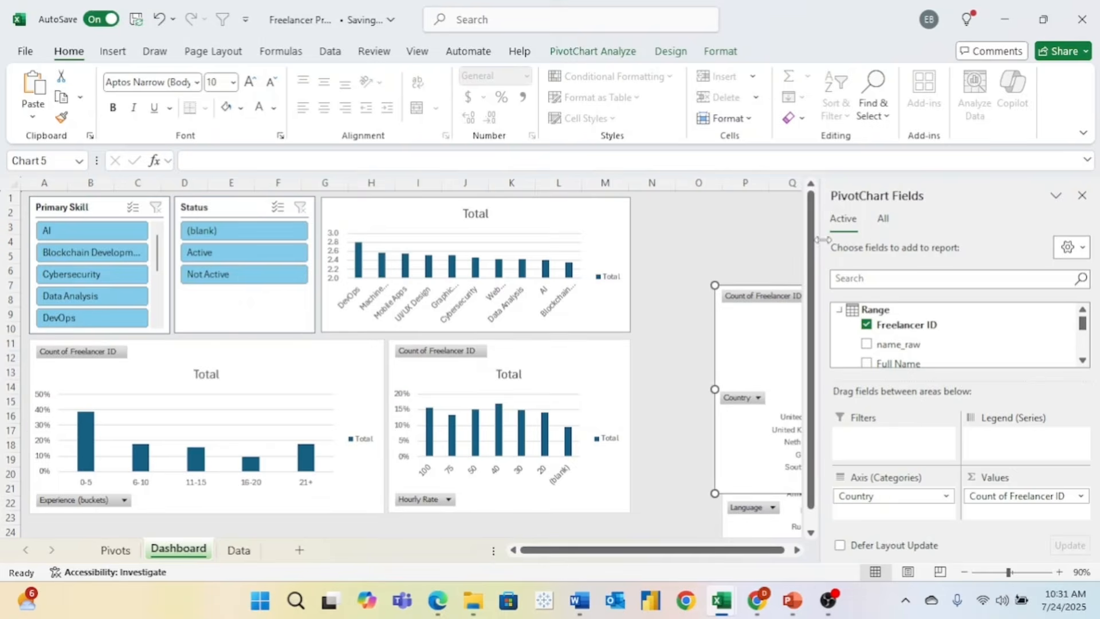
pyautogui.click(1082, 196)
pyautogui.moveTo(914, 300); pyautogui.dragTo(833, 215)
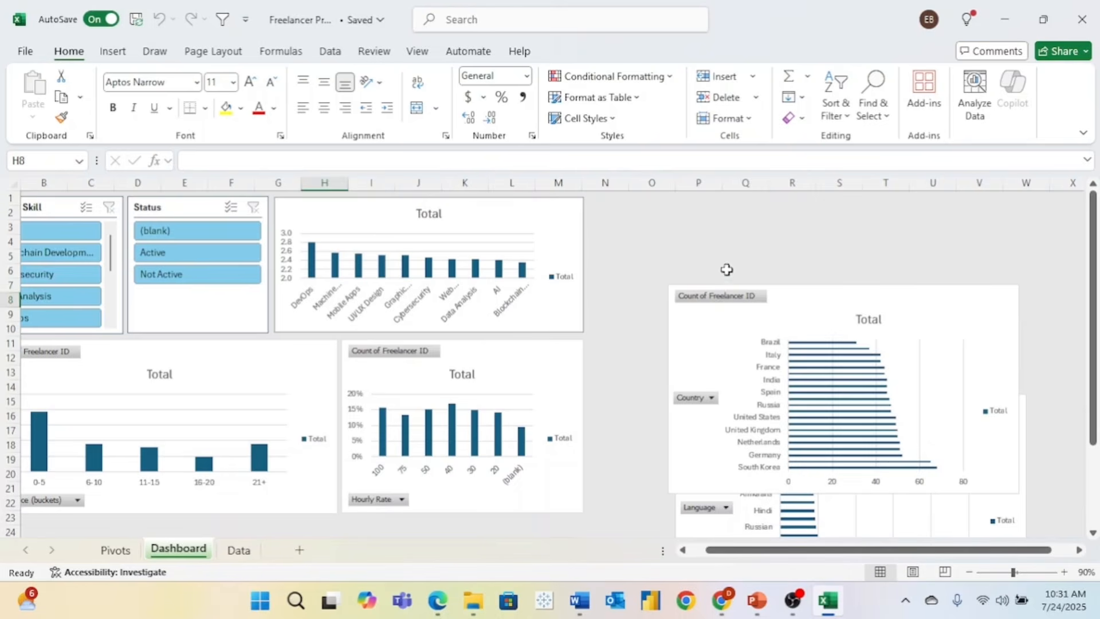
pyautogui.click(727, 269)
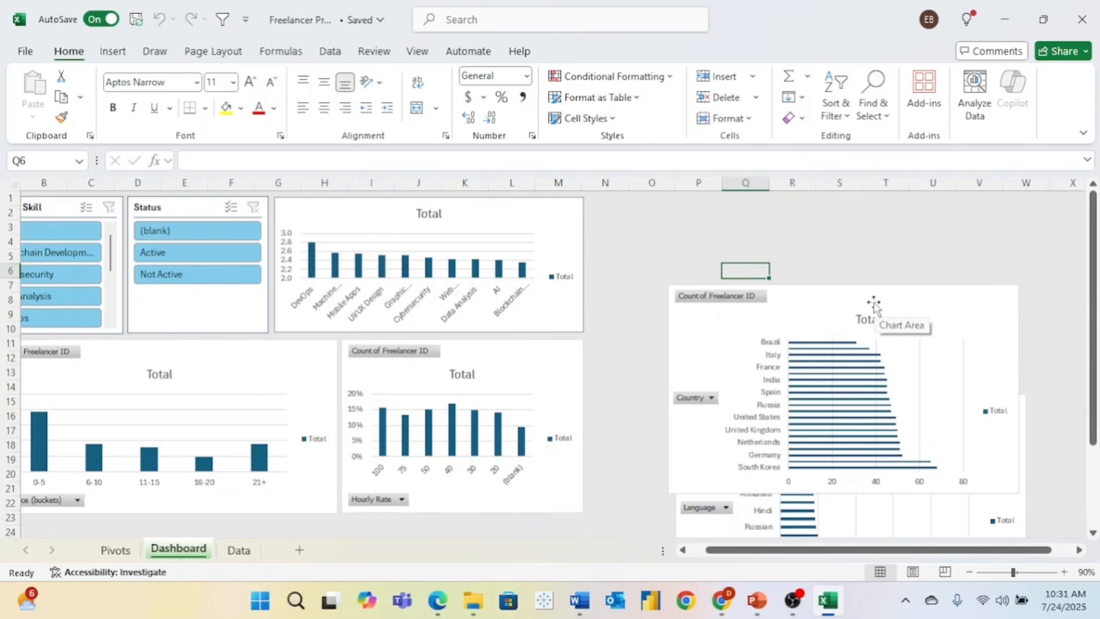
pyautogui.moveTo(873, 304); pyautogui.dragTo(793, 216)
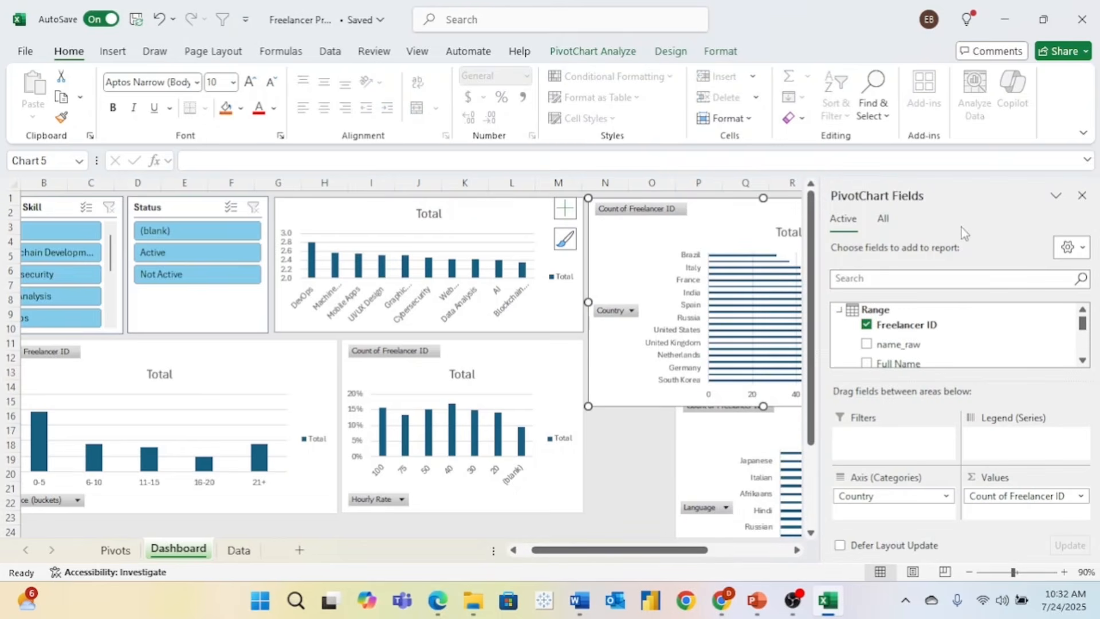
# - Narrow the Country chart and stretch it taller, keeping full country names visible
pyautogui.click(1085, 196)
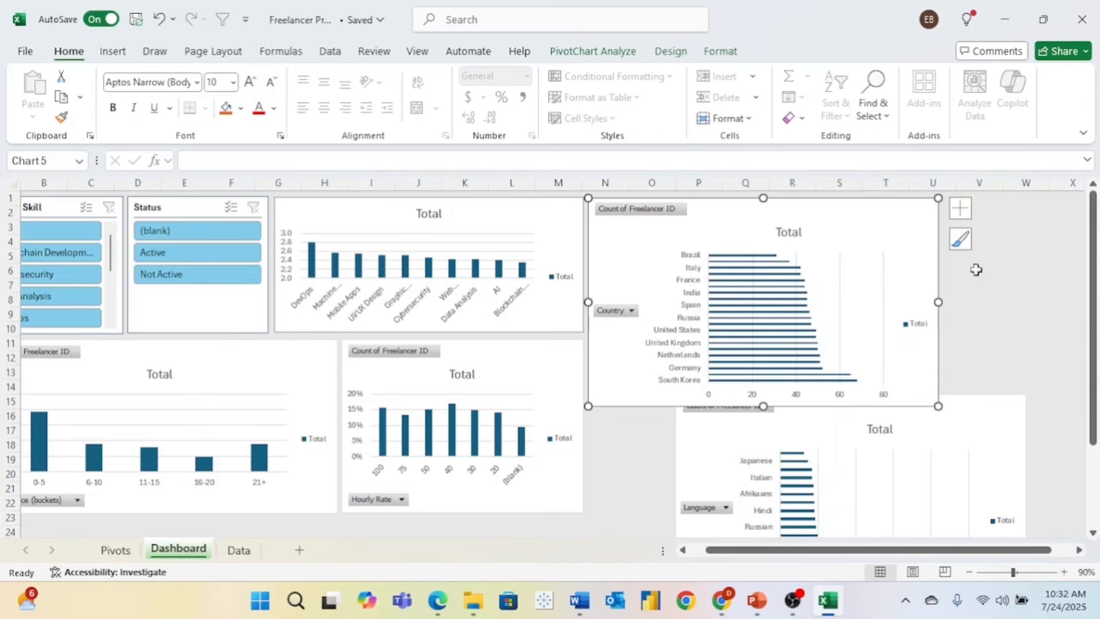
pyautogui.moveTo(939, 303); pyautogui.dragTo(787, 310)
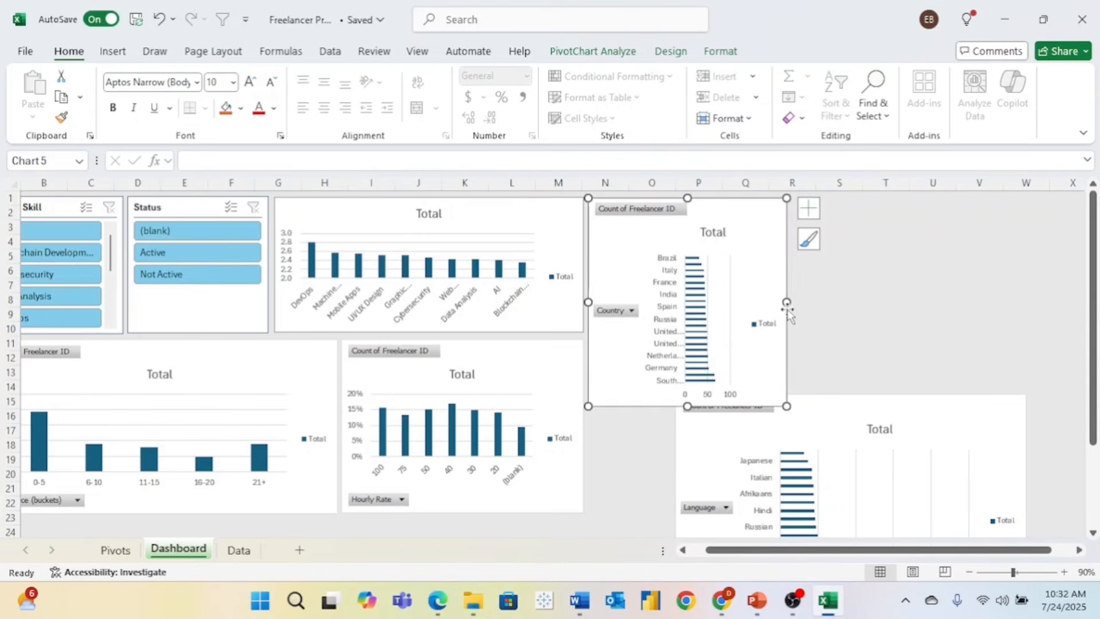
pyautogui.moveTo(687, 407); pyautogui.dragTo(681, 512)
pyautogui.moveTo(862, 422); pyautogui.dragTo(1039, 255)
pyautogui.click(777, 343)
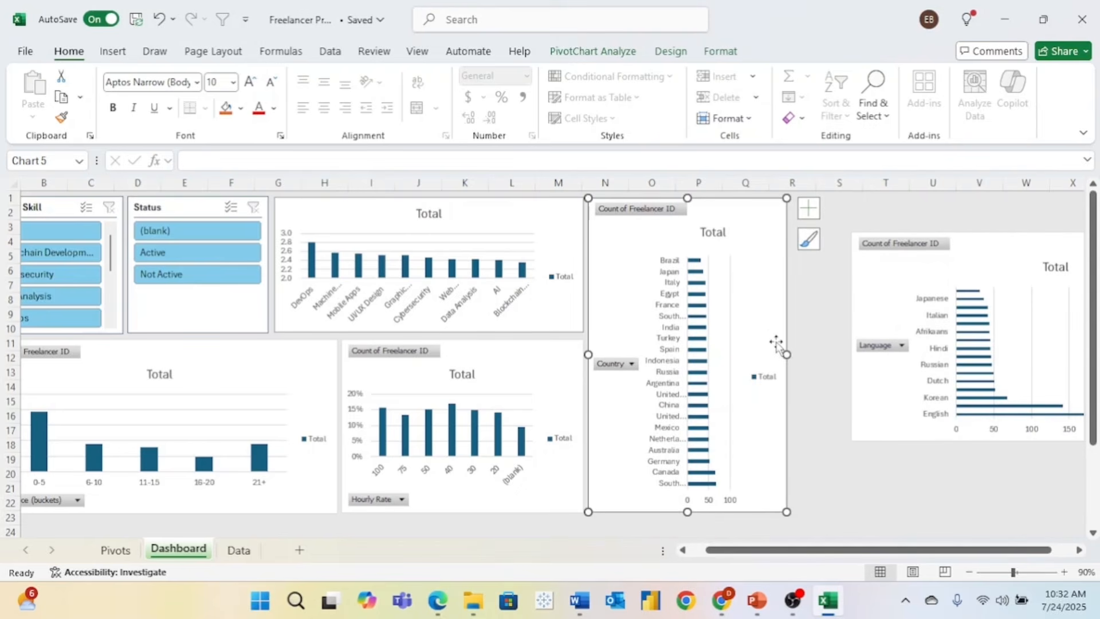
pyautogui.moveTo(787, 353); pyautogui.dragTo(803, 356)
# - Place the Language chart right of the Country chart, narrowed and stretched taller
pyautogui.moveTo(972, 250); pyautogui.dragTo(781, 264)
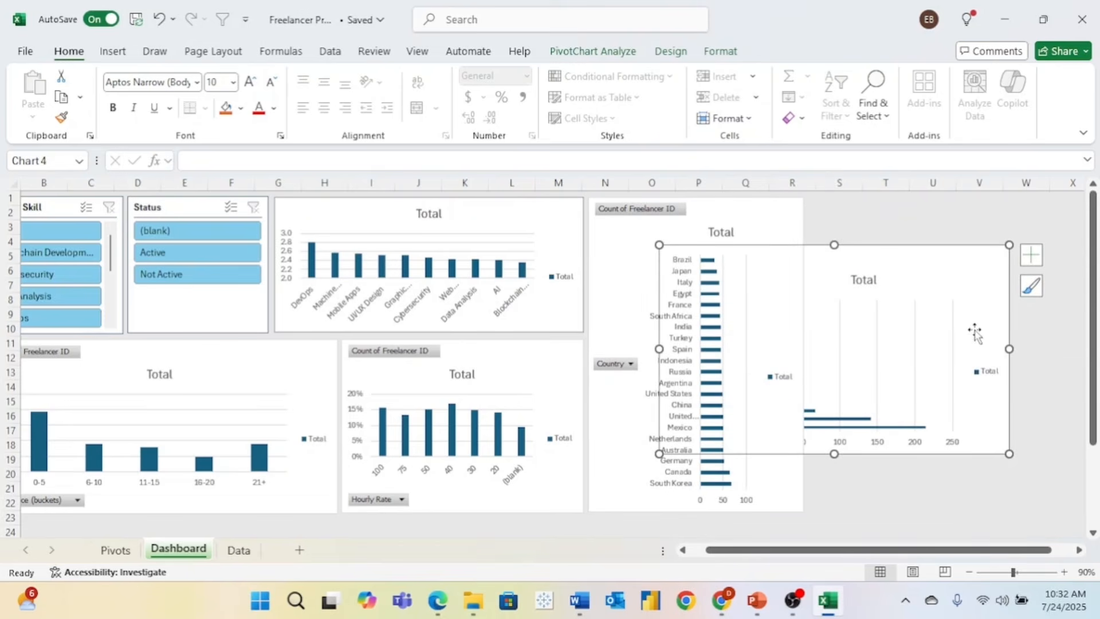
pyautogui.moveTo(1009, 349); pyautogui.dragTo(877, 348)
pyautogui.moveTo(844, 281)
pyautogui.mouseDown()
pyautogui.moveTo(1029, 236)
pyautogui.moveTo(995, 235)
pyautogui.mouseUp()
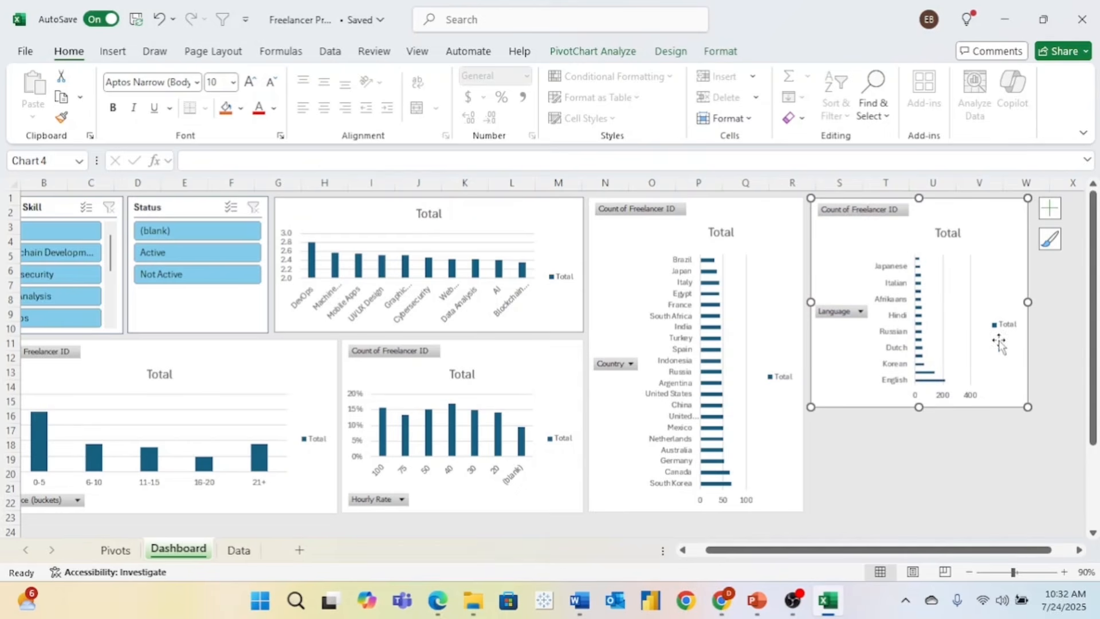
pyautogui.moveTo(916, 405); pyautogui.dragTo(904, 512)
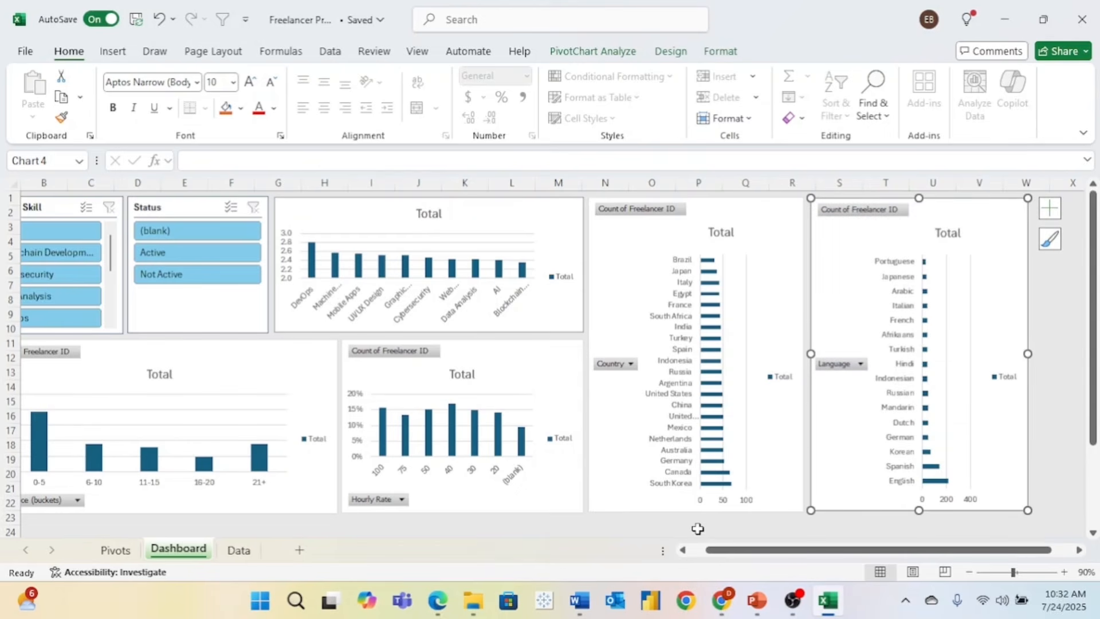
pyautogui.hscroll(-2, 698, 528)
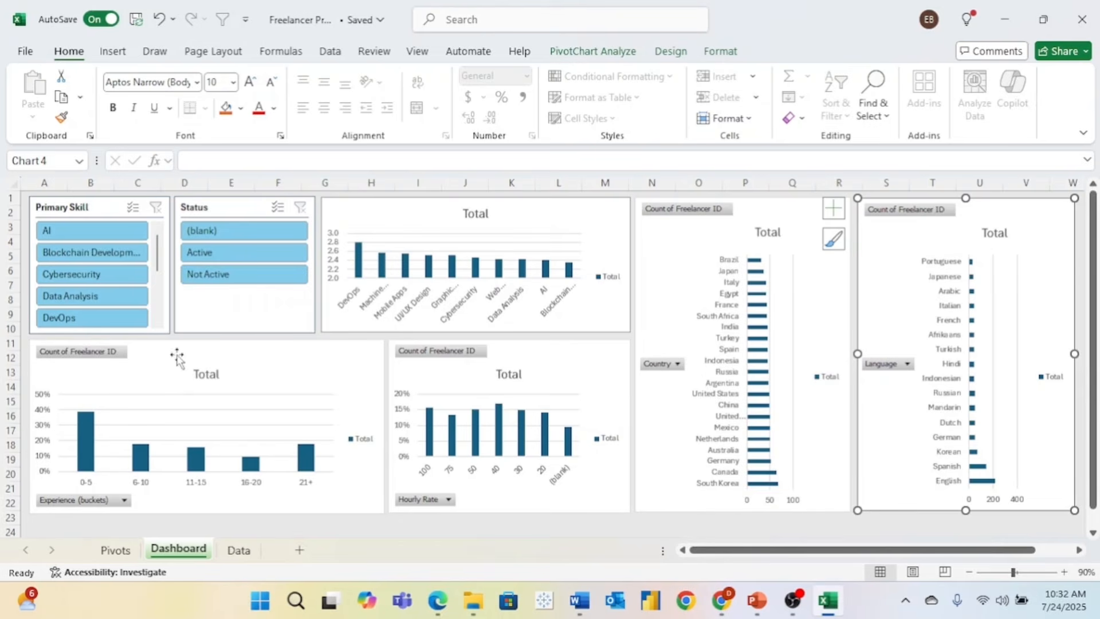
pyautogui.click(121, 504)
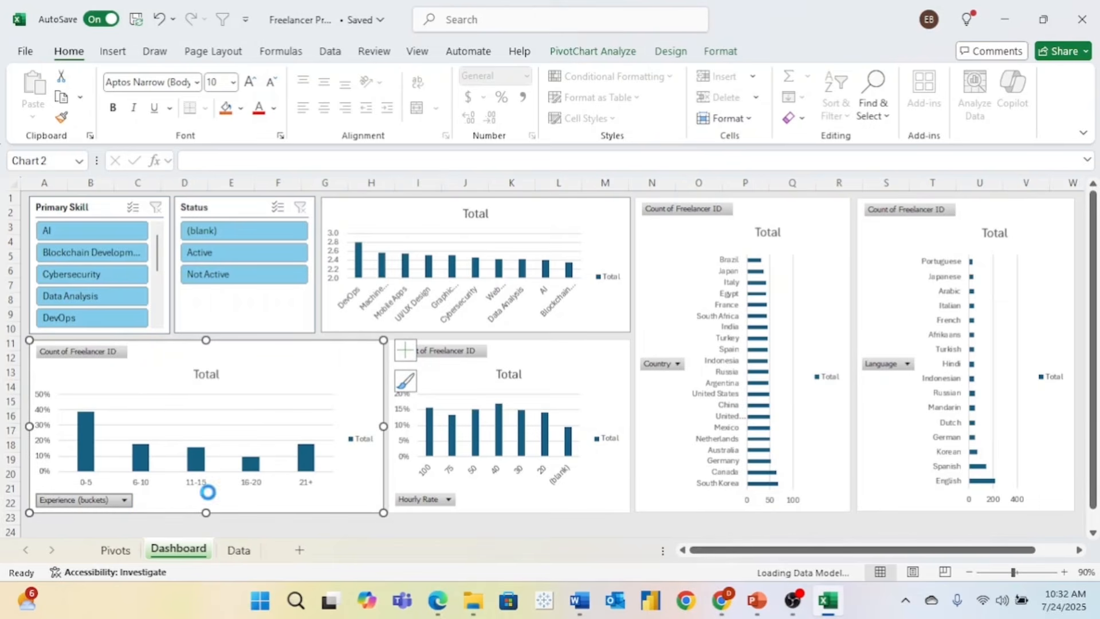
# - Hide all field buttons on the Years of Experience and Hourly Rate PivotCharts
pyautogui.click(240, 522)
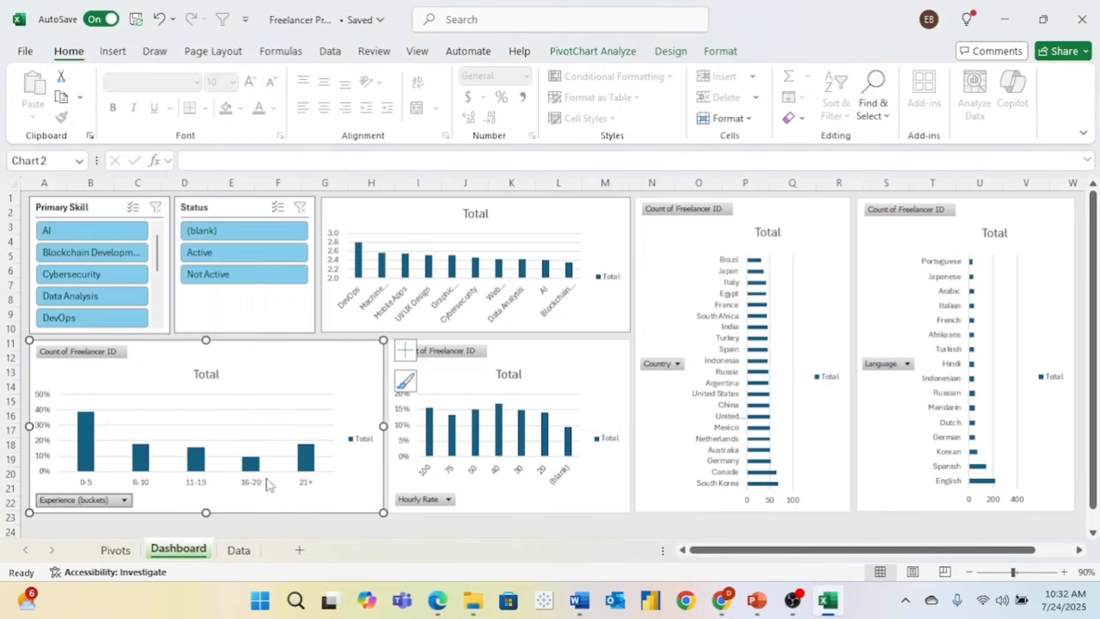
pyautogui.rightClick(76, 506)
pyautogui.click(102, 451)
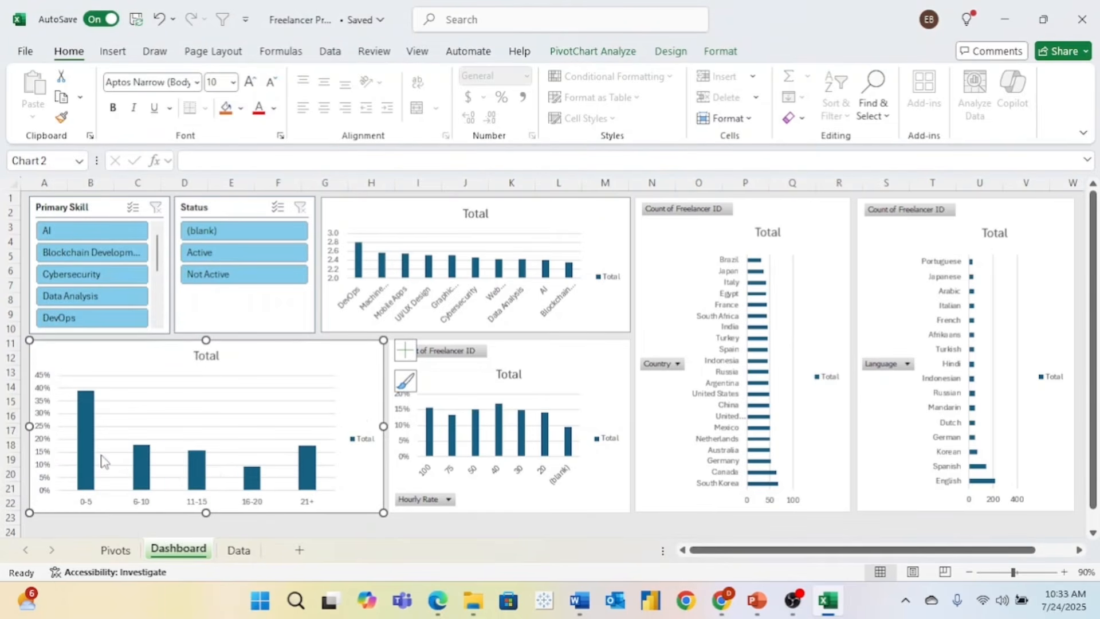
pyautogui.rightClick(446, 500)
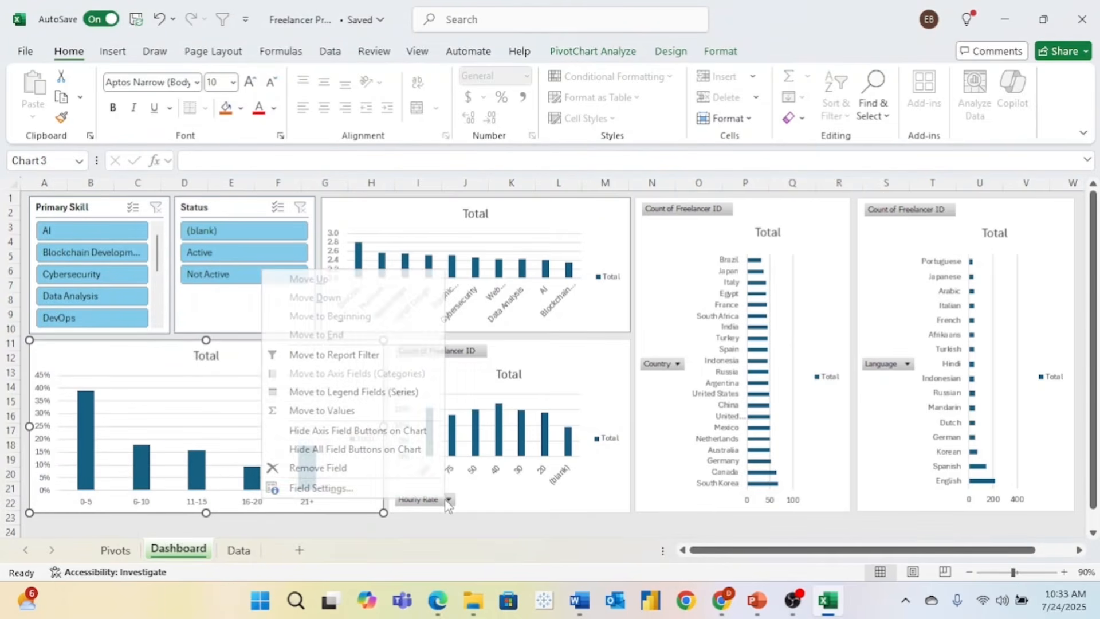
pyautogui.click(369, 450)
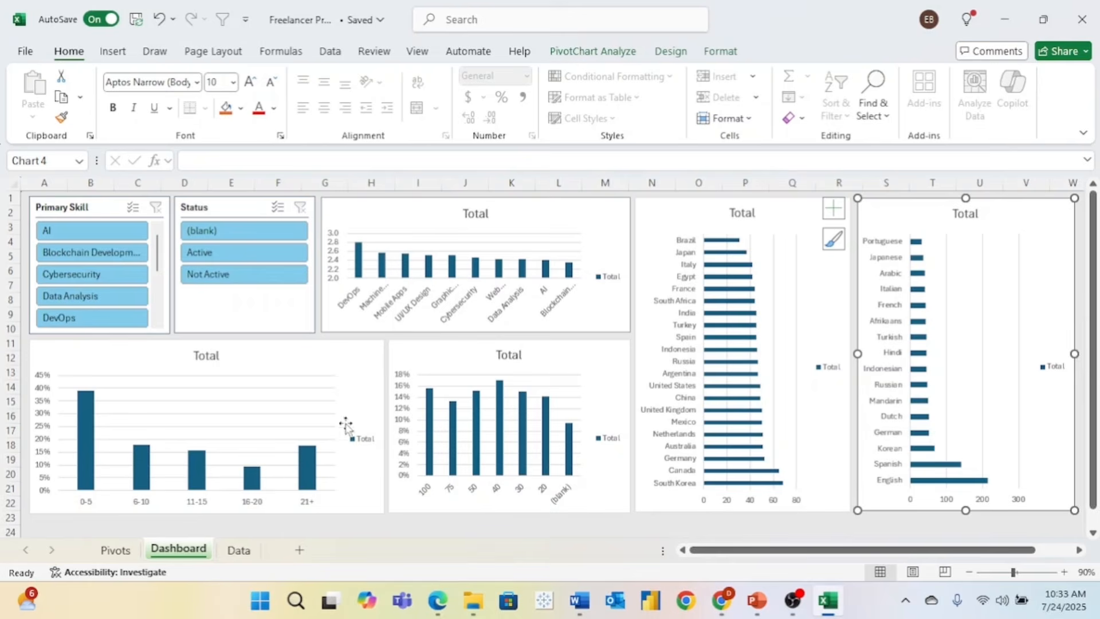
# - Retitle the top chart 'Primary Skill' and make the title bold
pyautogui.click(471, 217)
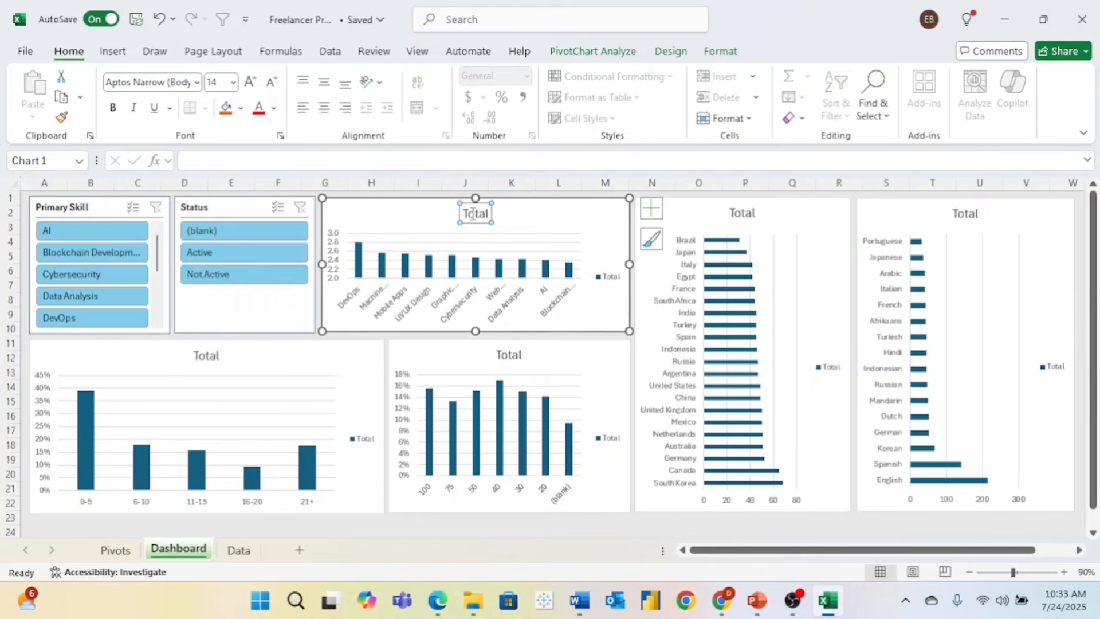
pyautogui.doubleClick(477, 215)
pyautogui.write('P')
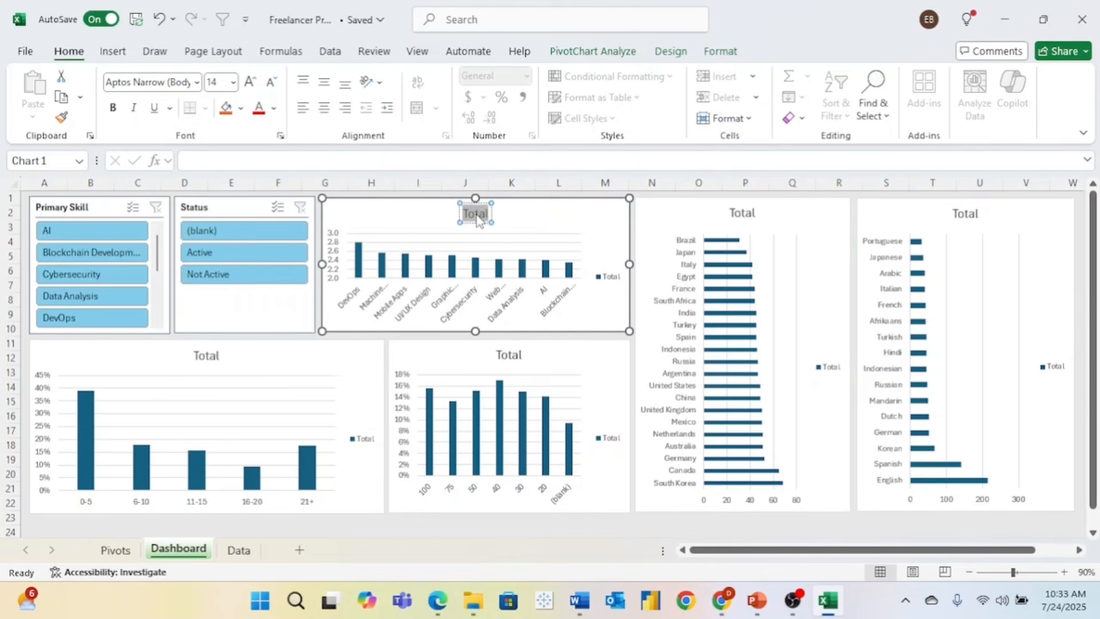
pyautogui.write('rimary Skill')
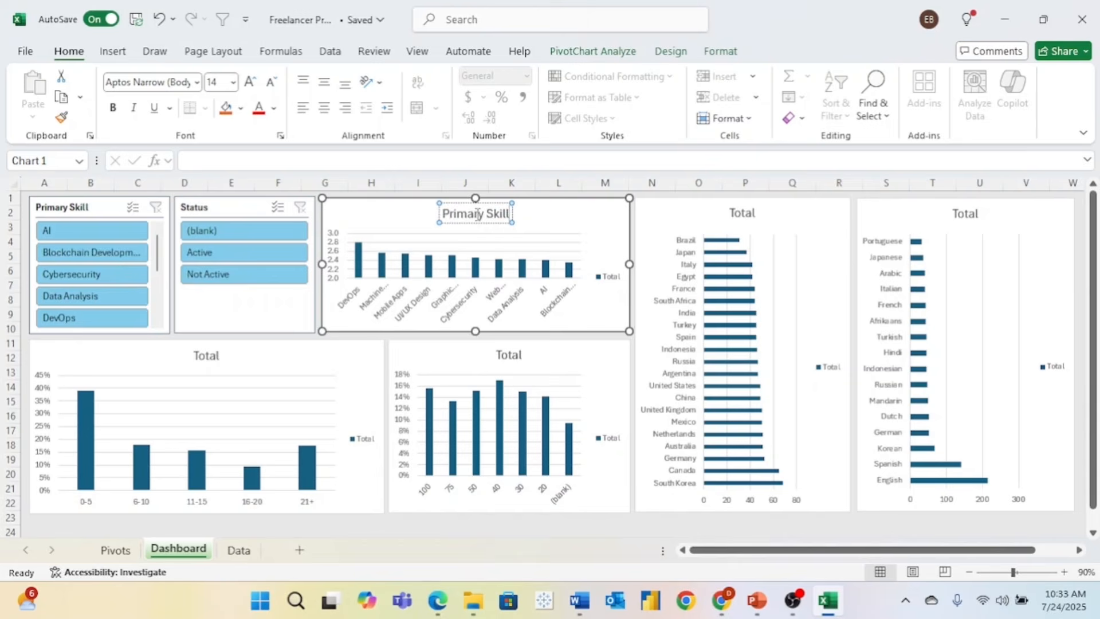
pyautogui.doubleClick(477, 215)
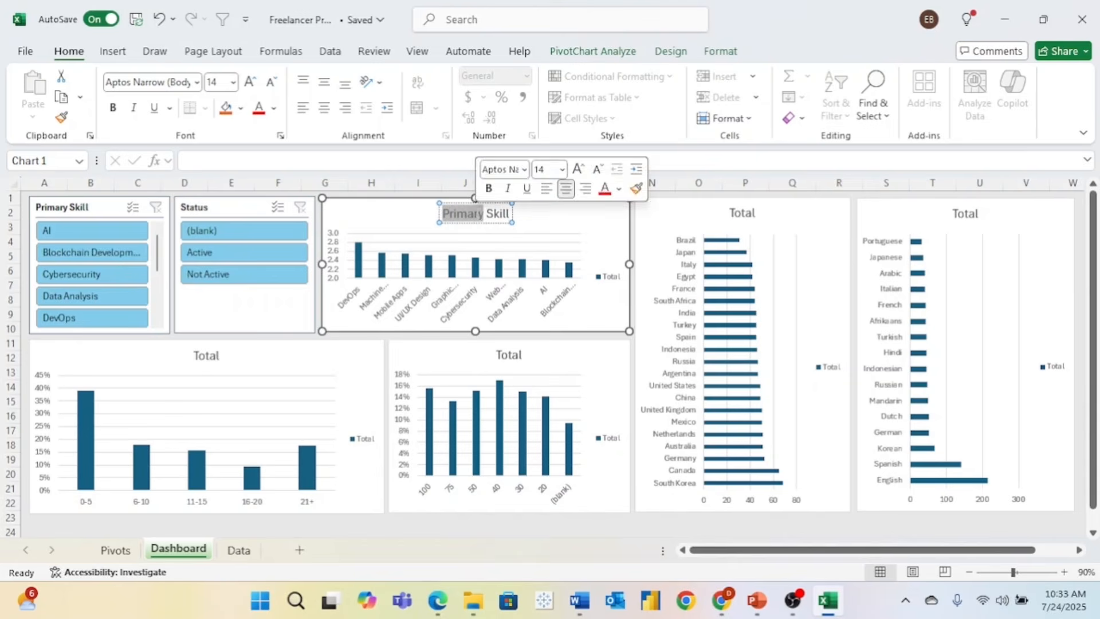
pyautogui.click(445, 213)
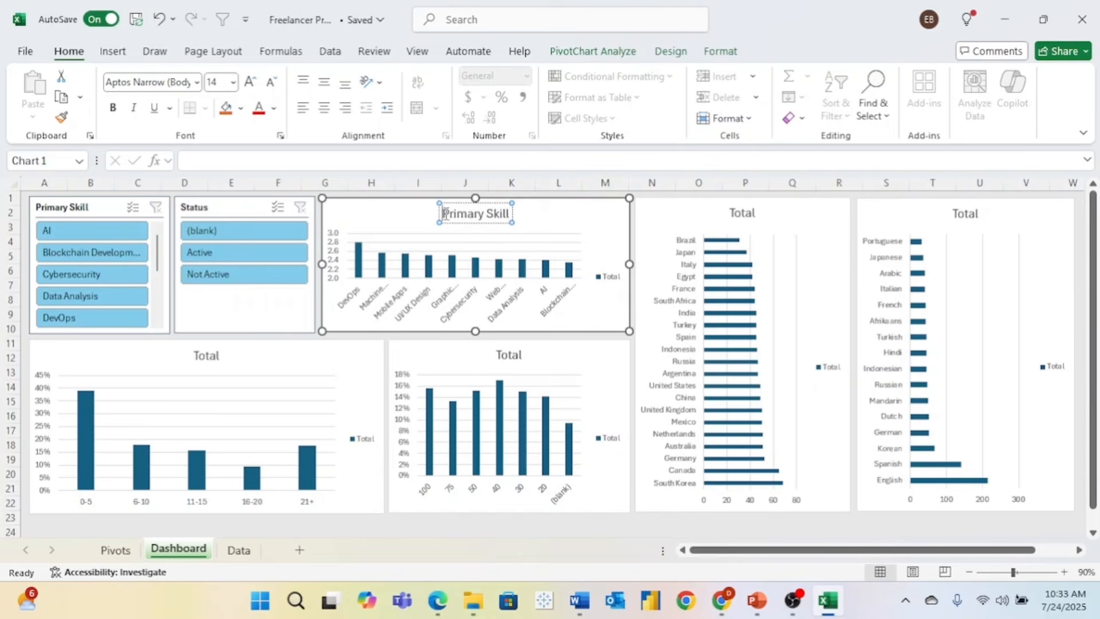
pyautogui.moveTo(445, 213); pyautogui.dragTo(534, 224)
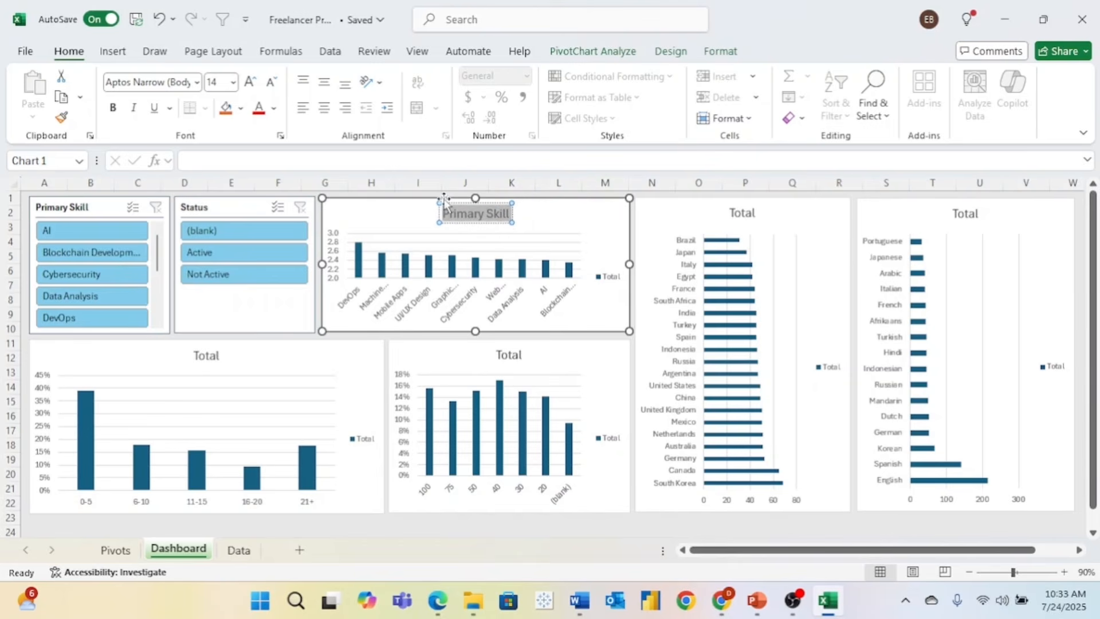
pyautogui.click(113, 109)
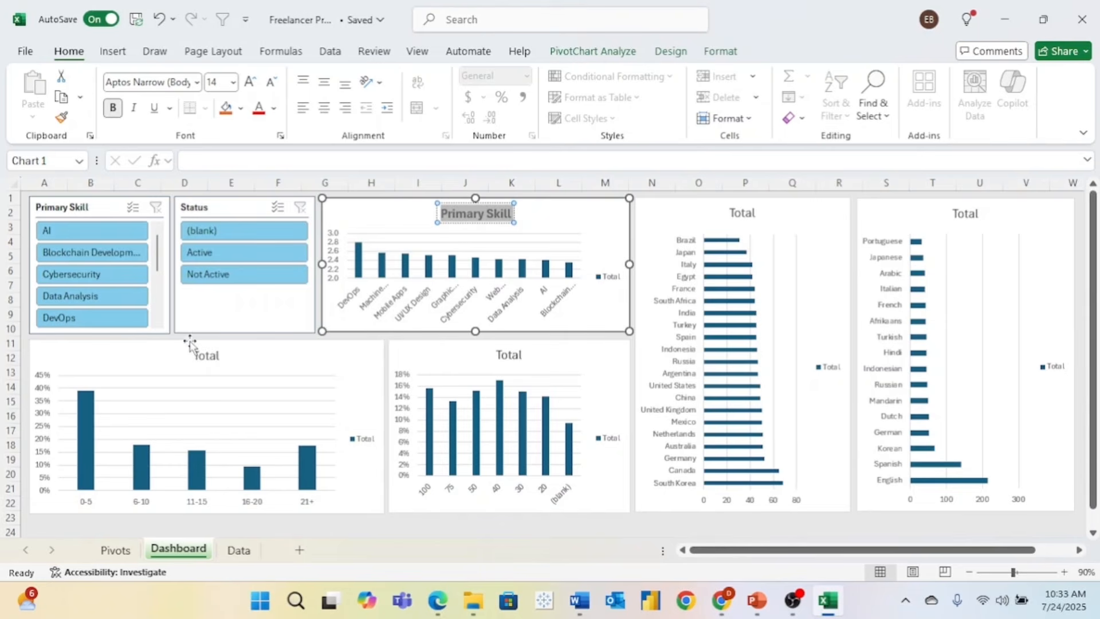
# - Retitle the experience chart 'Years of Experience' in bold and rename the top chart 'Rating'
pyautogui.click(204, 359)
pyautogui.doubleClick(205, 360)
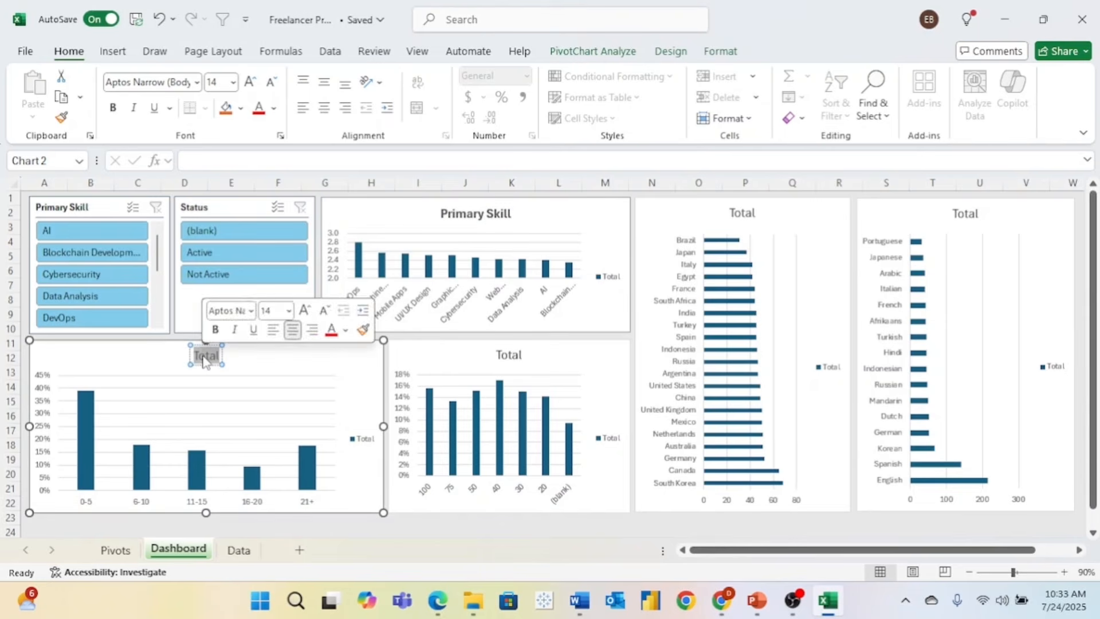
pyautogui.write('Years of')
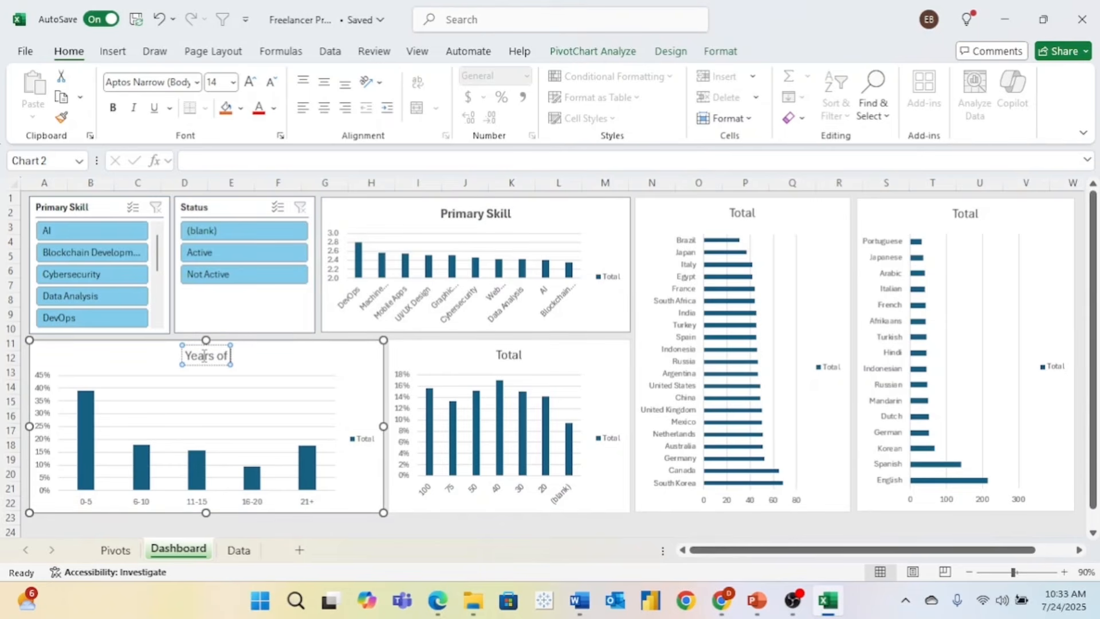
pyautogui.write(' Experi')
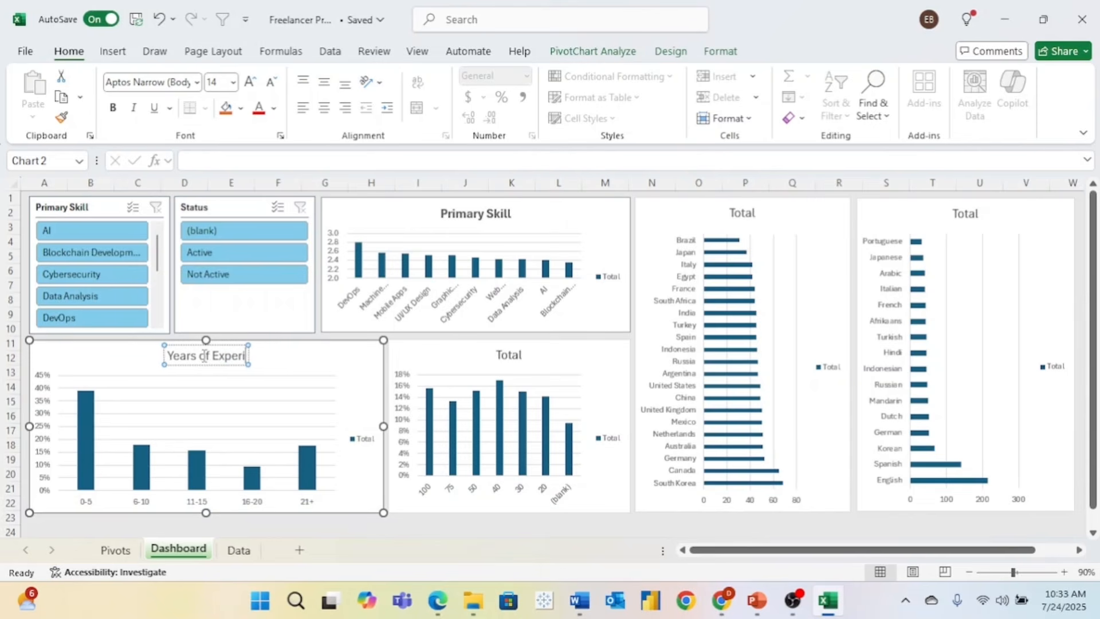
pyautogui.write('ence')
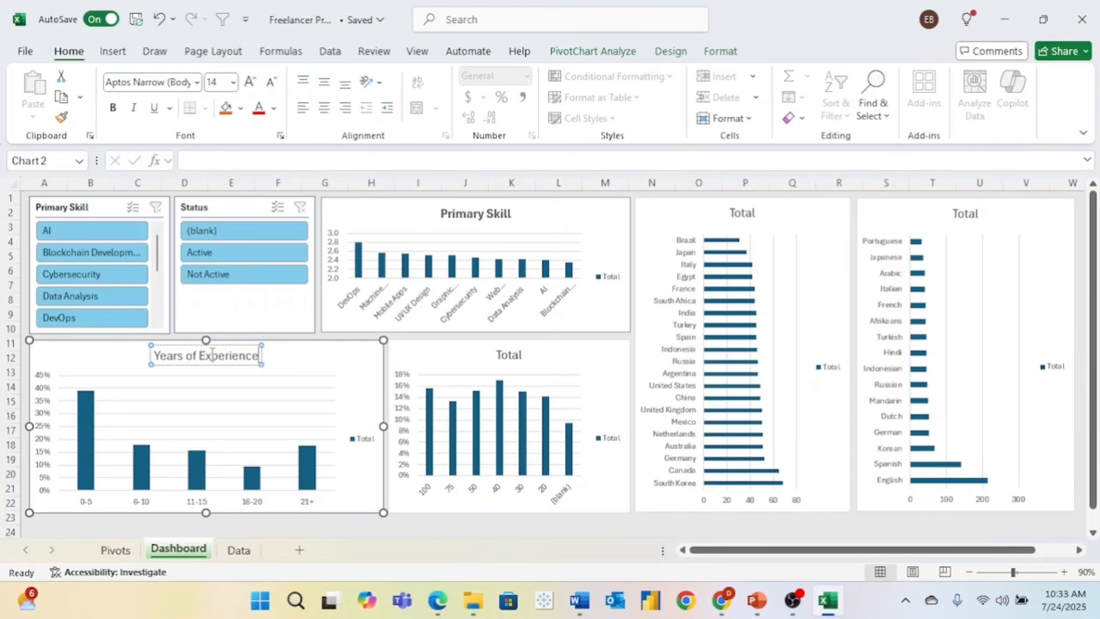
pyautogui.click(489, 212)
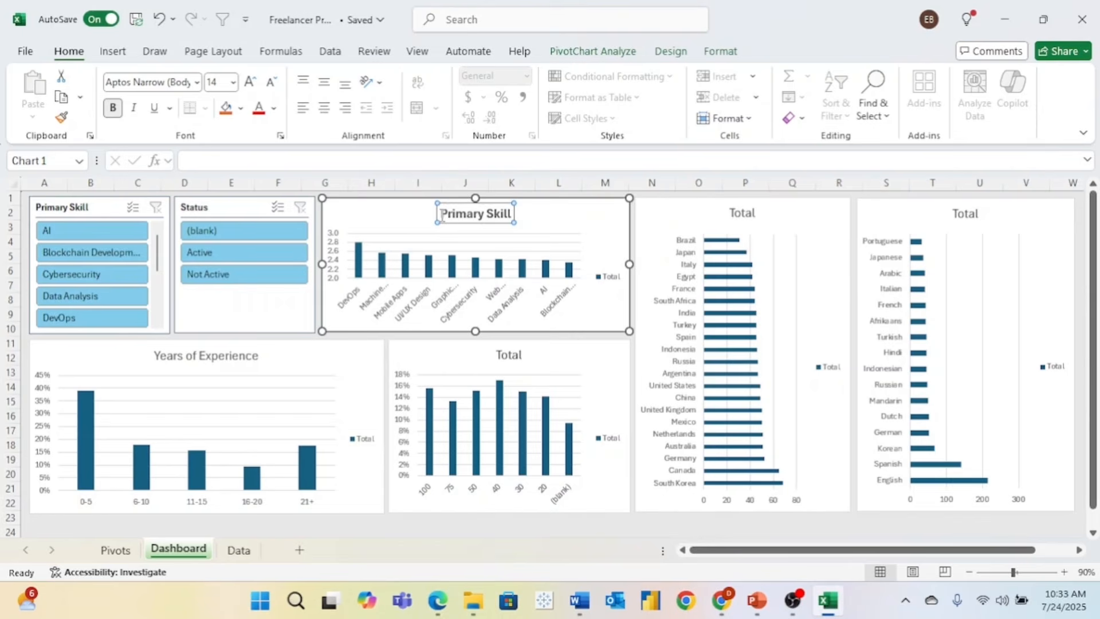
pyautogui.moveTo(441, 215); pyautogui.dragTo(513, 217)
pyautogui.write('Rating')
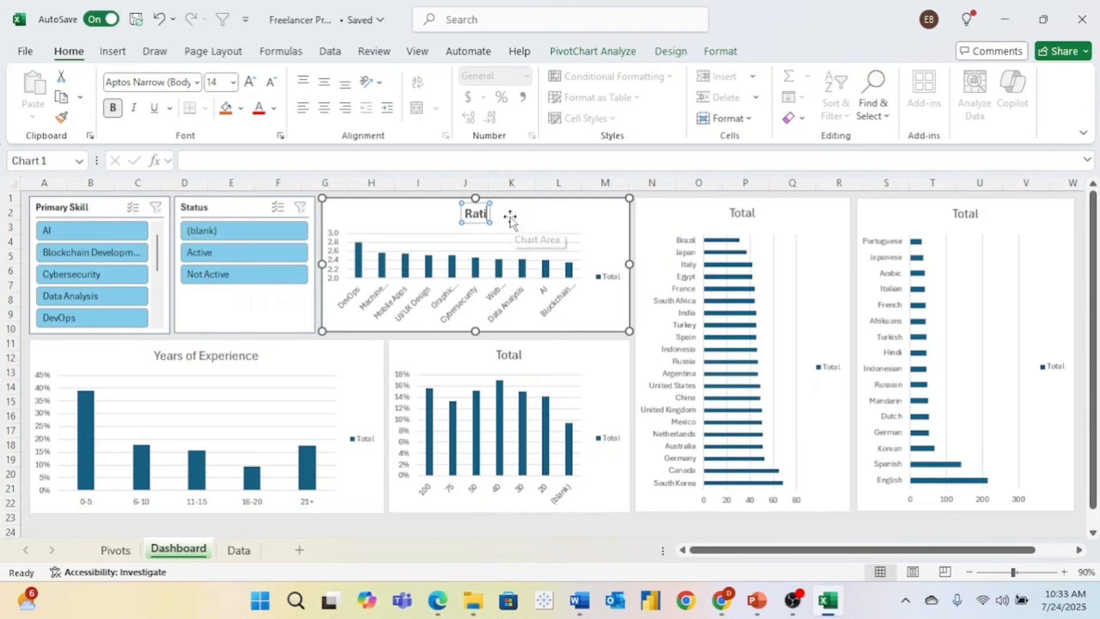
pyautogui.click(223, 357)
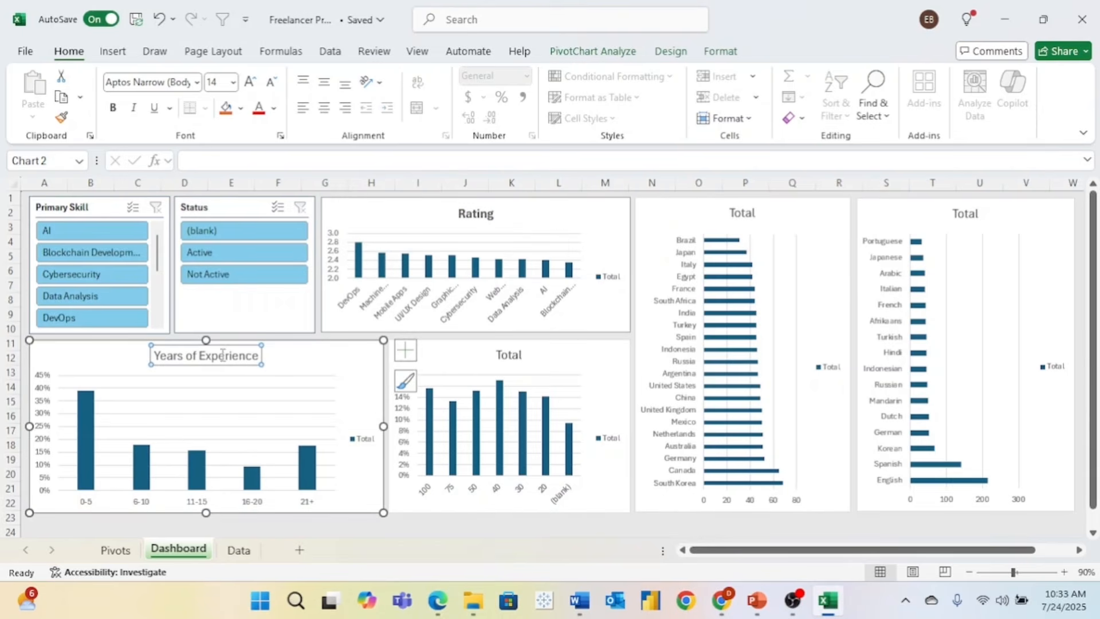
pyautogui.click(117, 112)
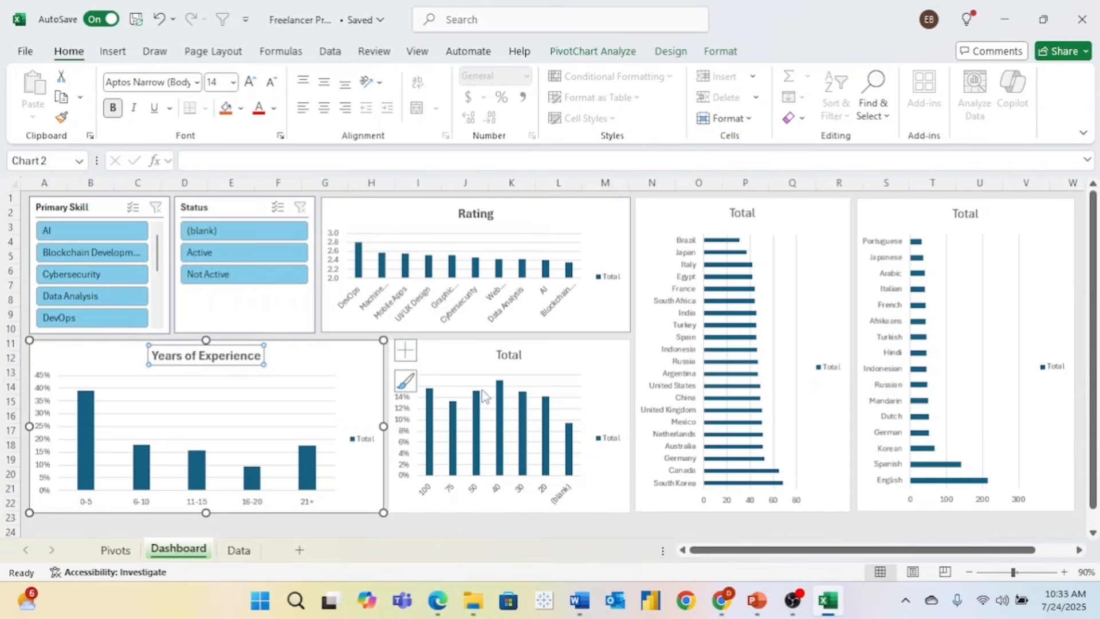
# - Make the rate chart's title bold and change it from Total to 'Hourly Rate'
pyautogui.click(517, 360)
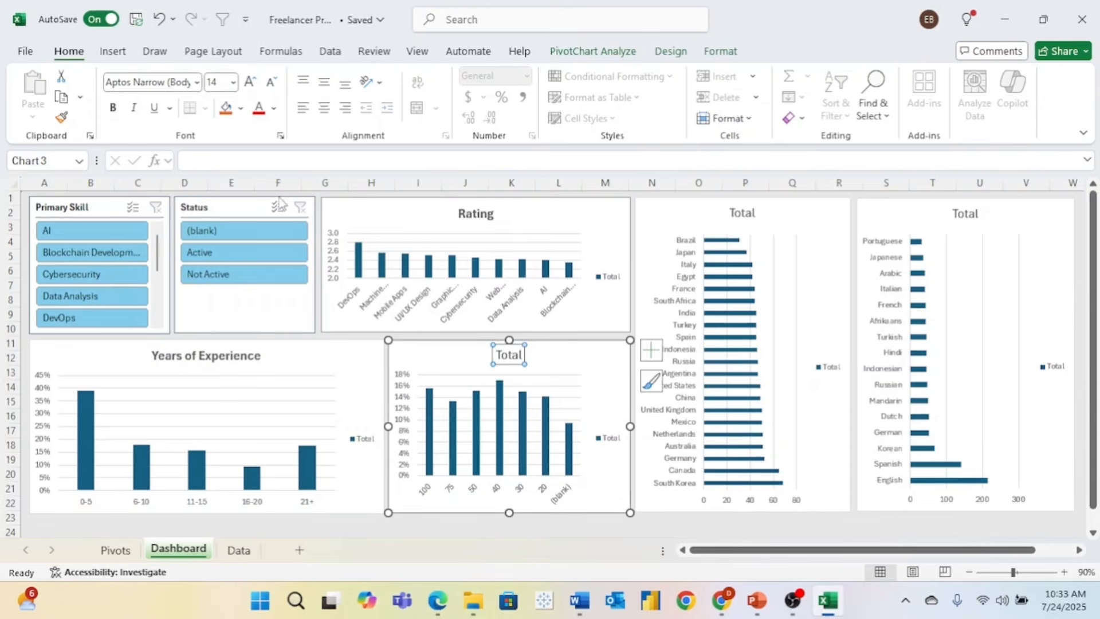
pyautogui.click(115, 110)
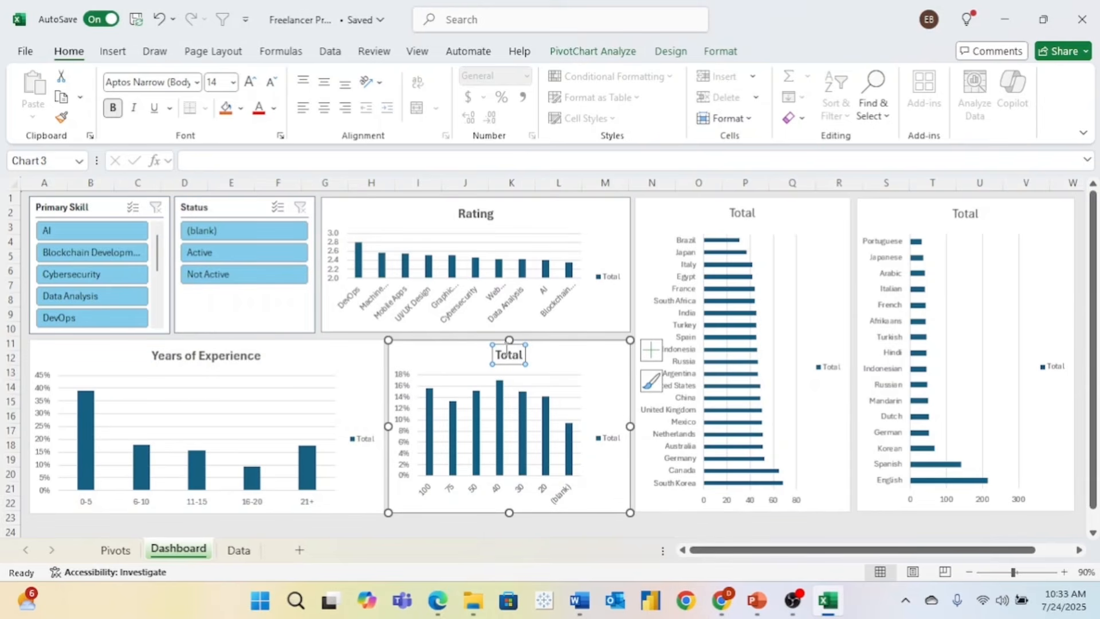
pyautogui.doubleClick(514, 358)
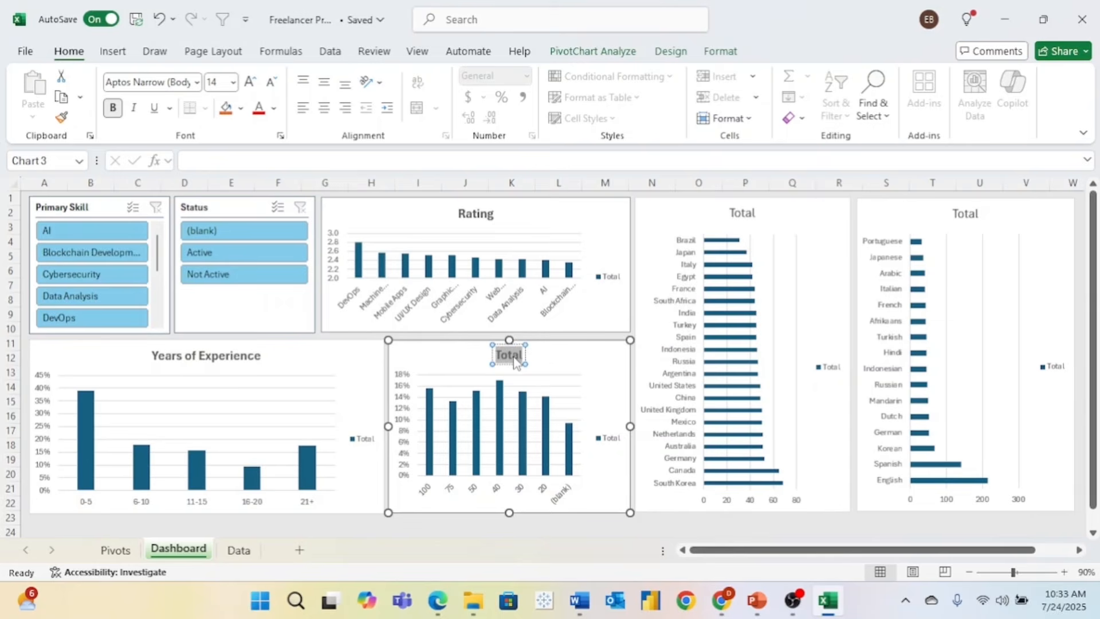
pyautogui.write('Hourly Wage')
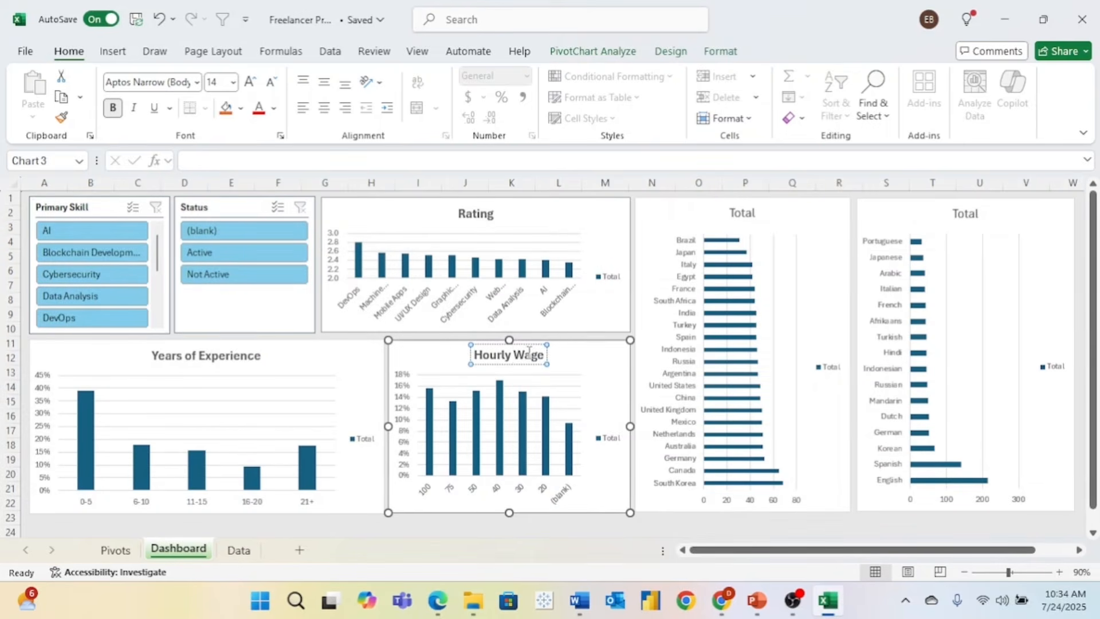
pyautogui.doubleClick(515, 356)
pyautogui.write('Rate')
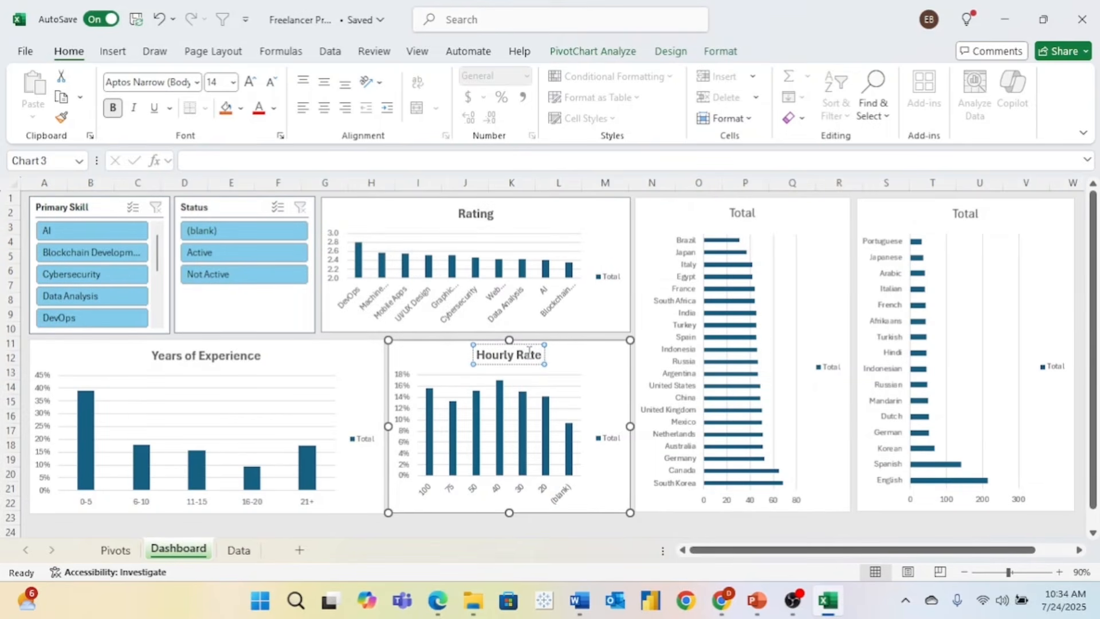
pyautogui.click(583, 356)
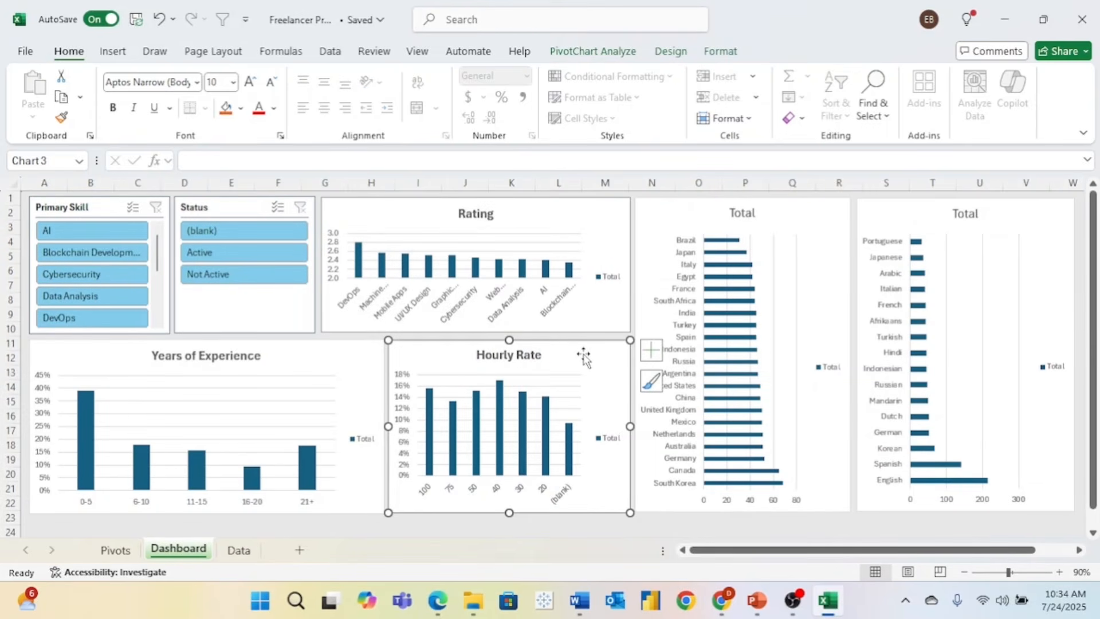
# - Retitle the country chart 'Count by Country' and make it bold
pyautogui.click(756, 200)
pyautogui.doubleClick(748, 213)
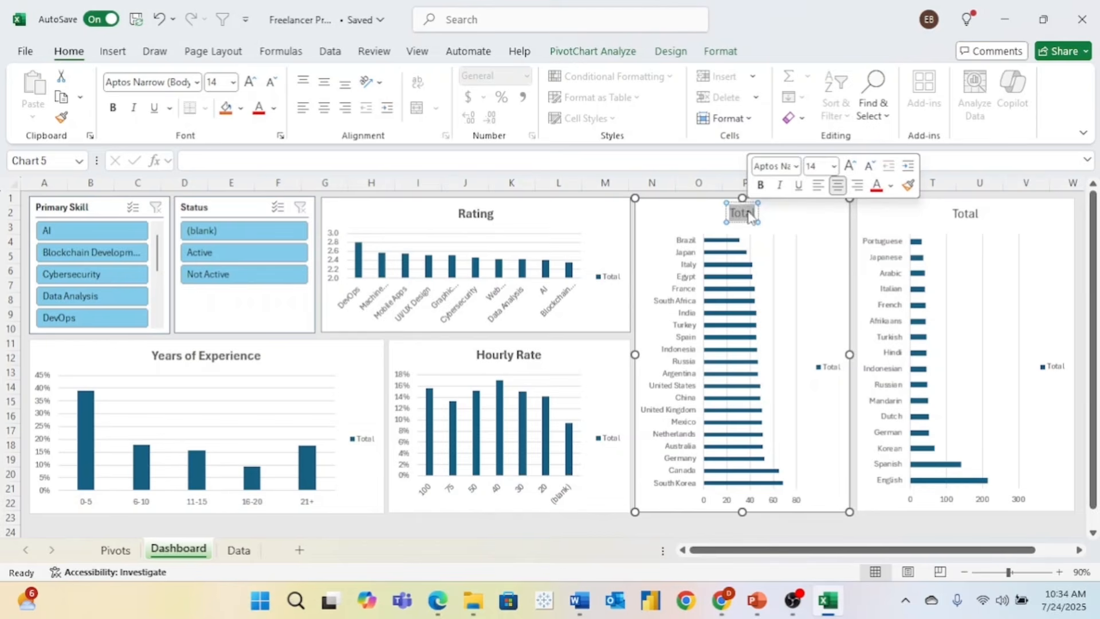
pyautogui.click(749, 213)
pyautogui.doubleClick(748, 212)
pyautogui.write('Coun')
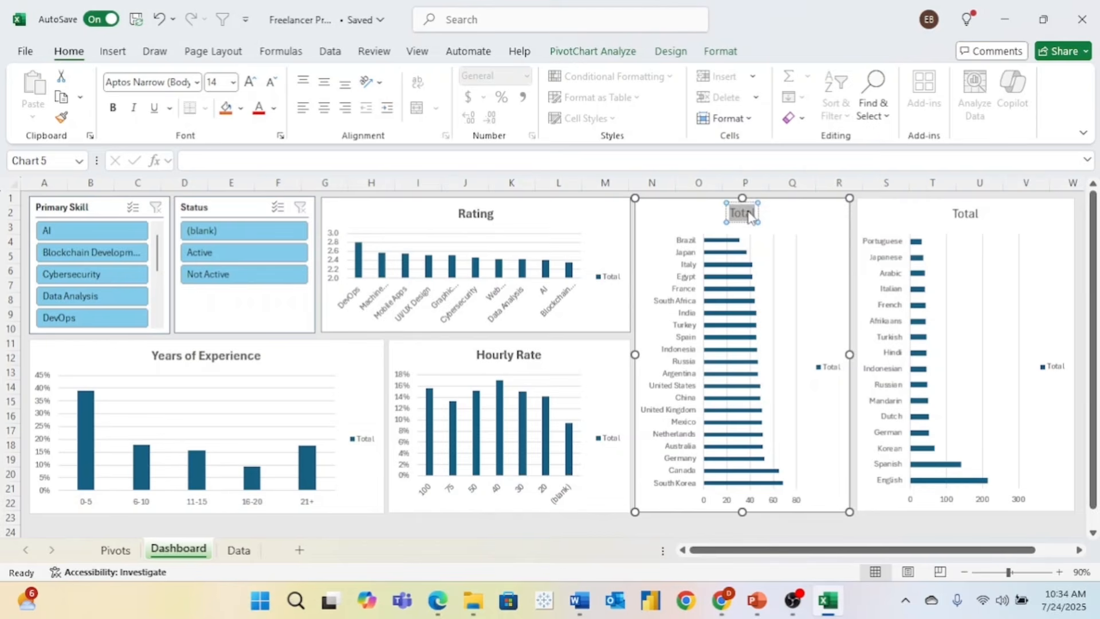
pyautogui.write('t by Cout')
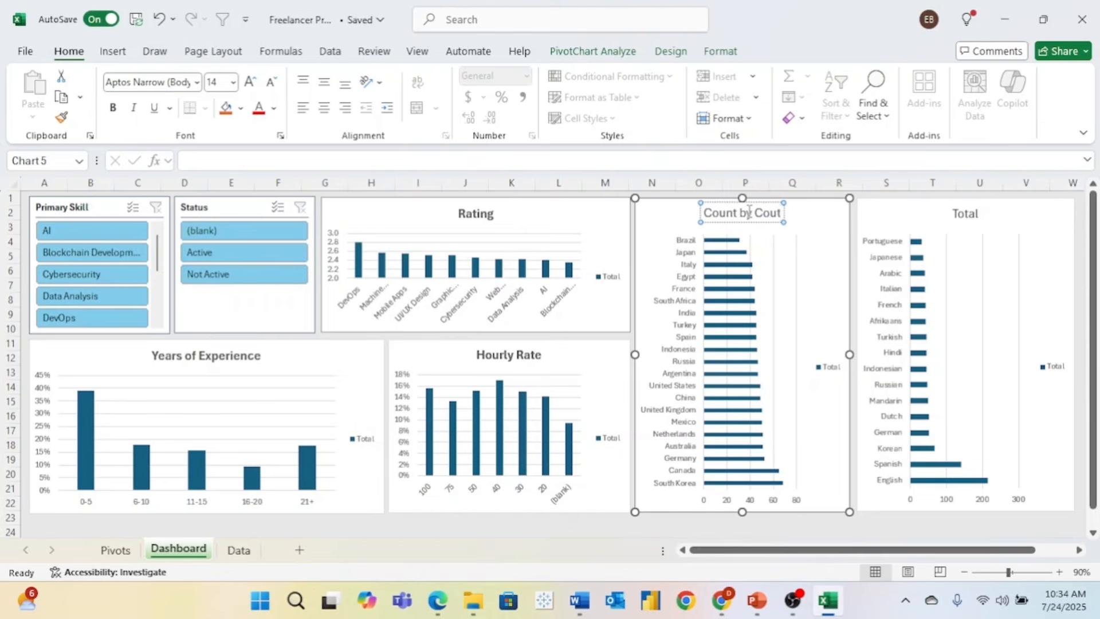
pyautogui.press('BackSpace')
pyautogui.write('ntry')
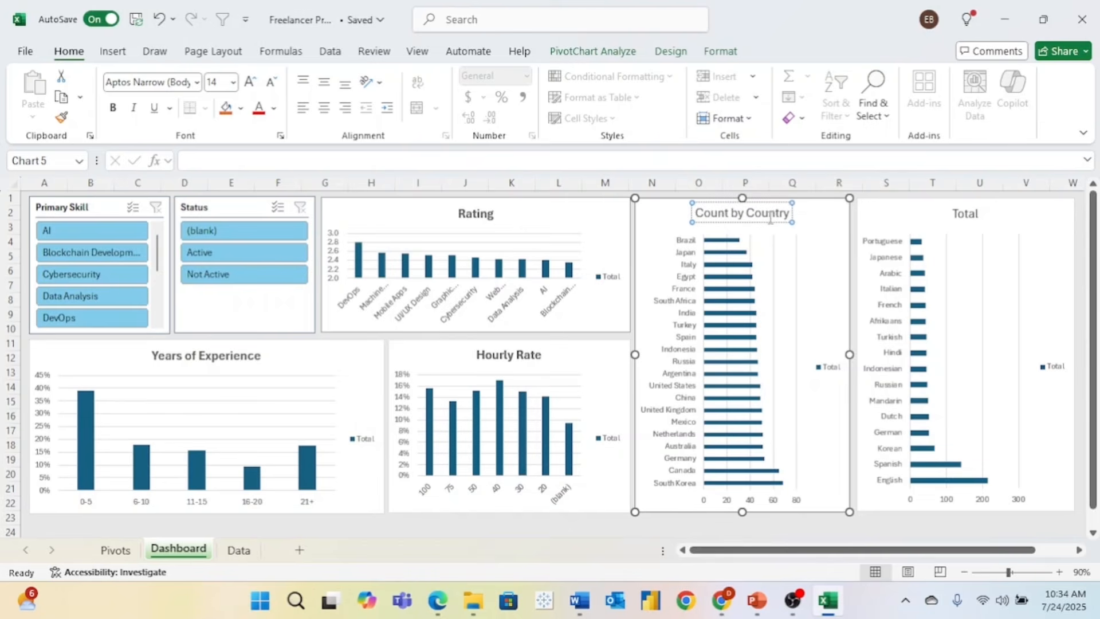
pyautogui.tripleClick(769, 218)
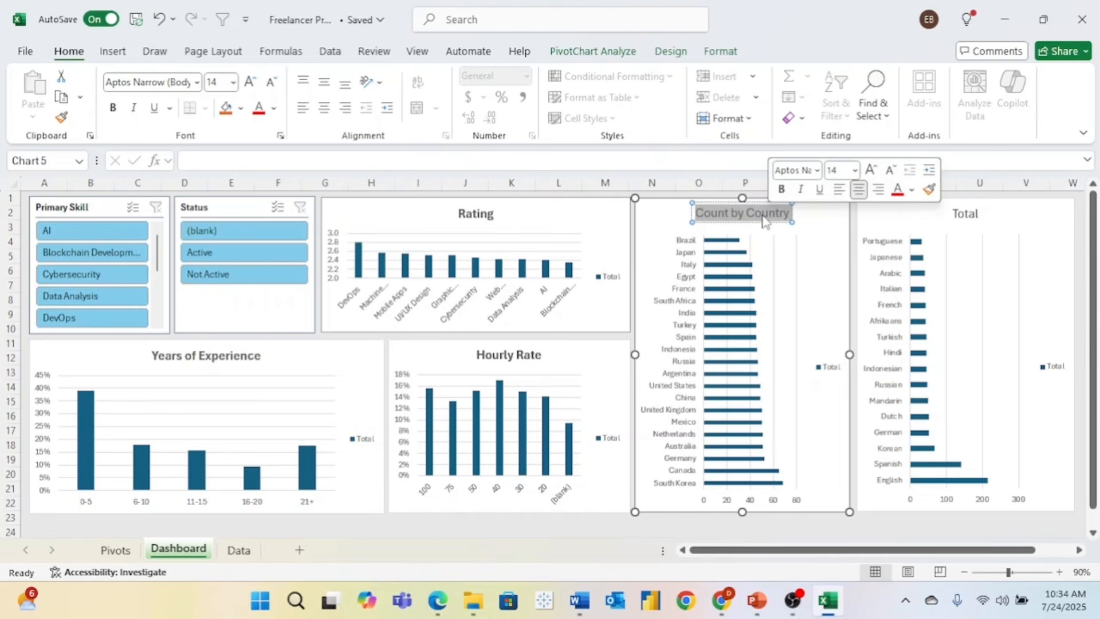
pyautogui.click(112, 108)
# - Make the Total chart's title bold and change it to 'Count by Language'
pyautogui.click(965, 213)
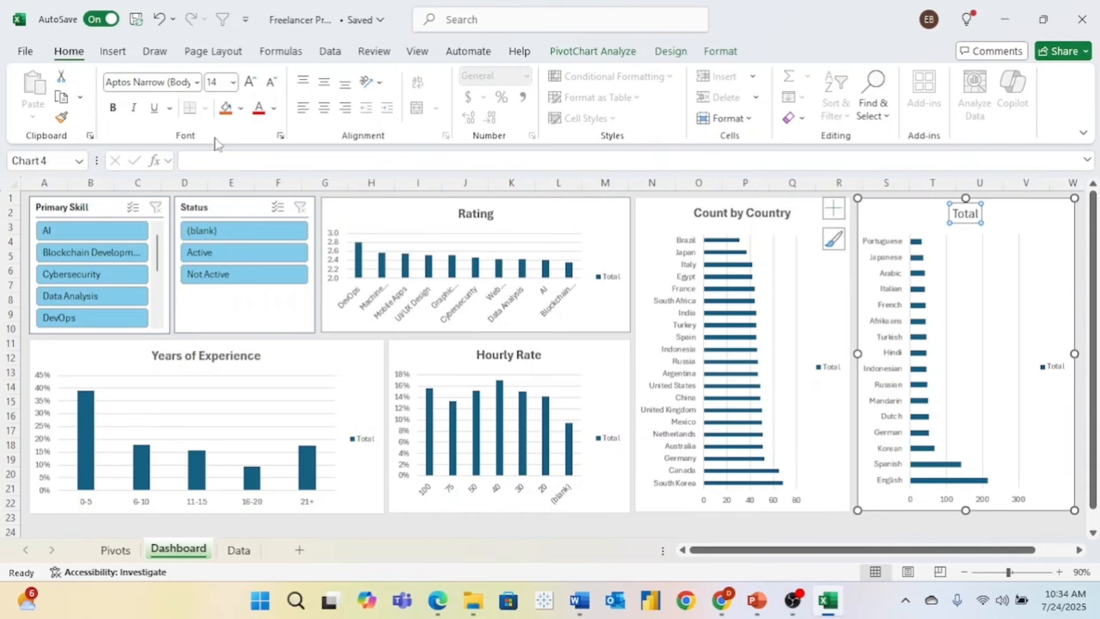
pyautogui.click(112, 108)
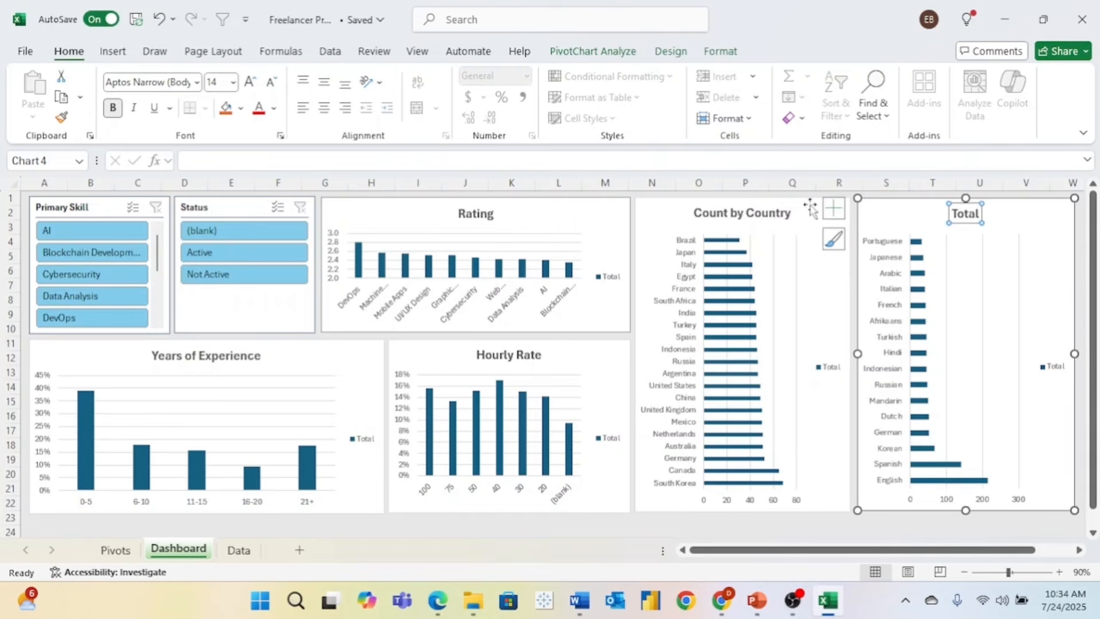
pyautogui.tripleClick(967, 213)
pyautogui.write('Cou')
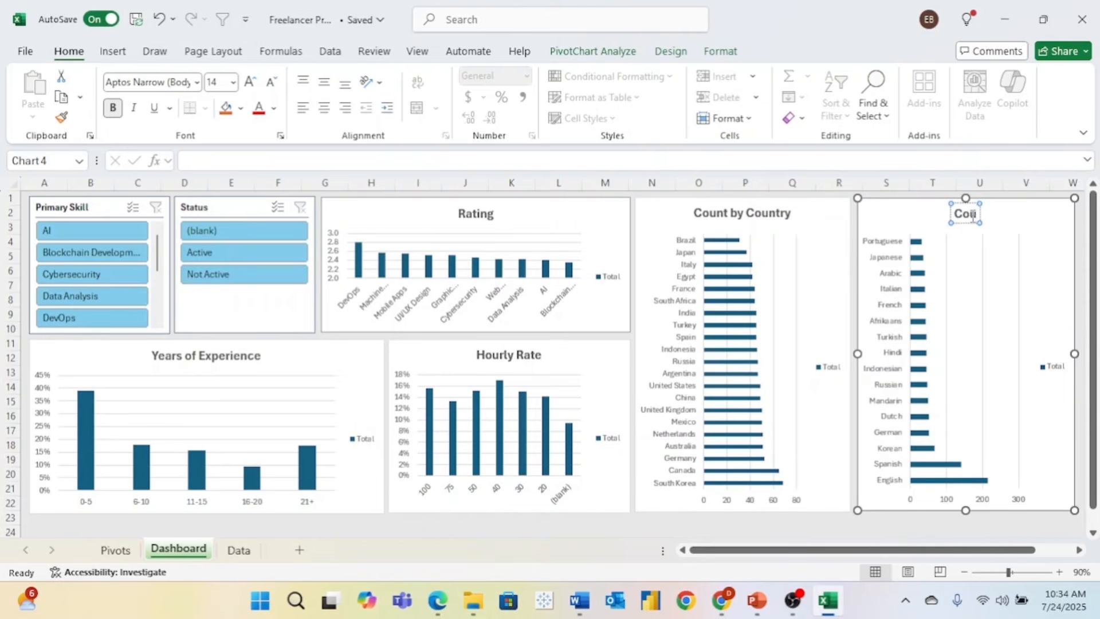
pyautogui.write('nt')
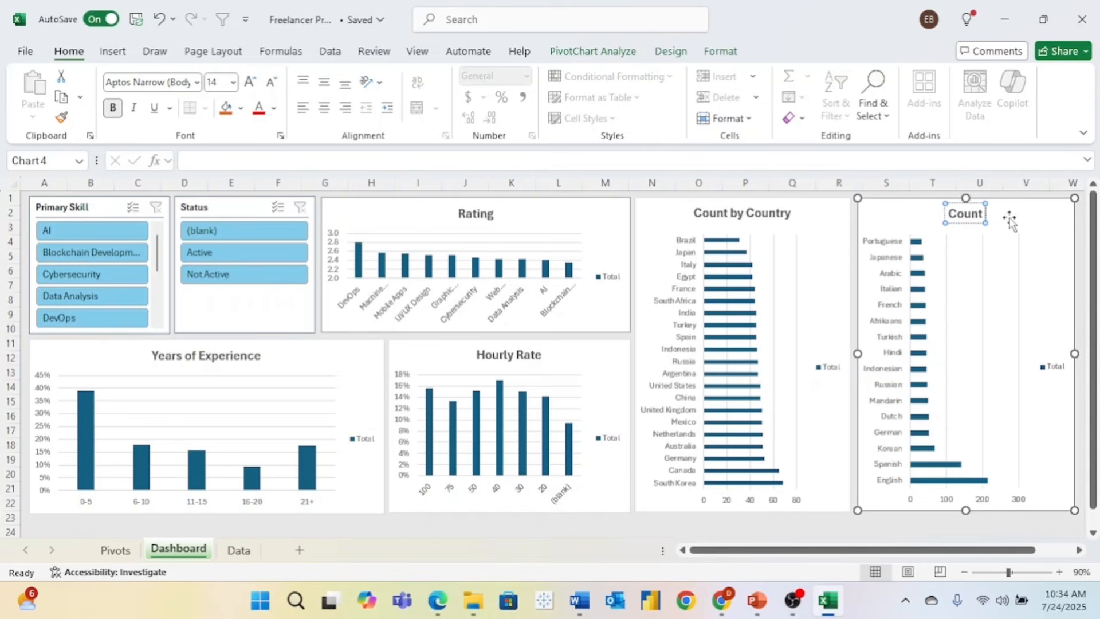
pyautogui.write(' by Lan')
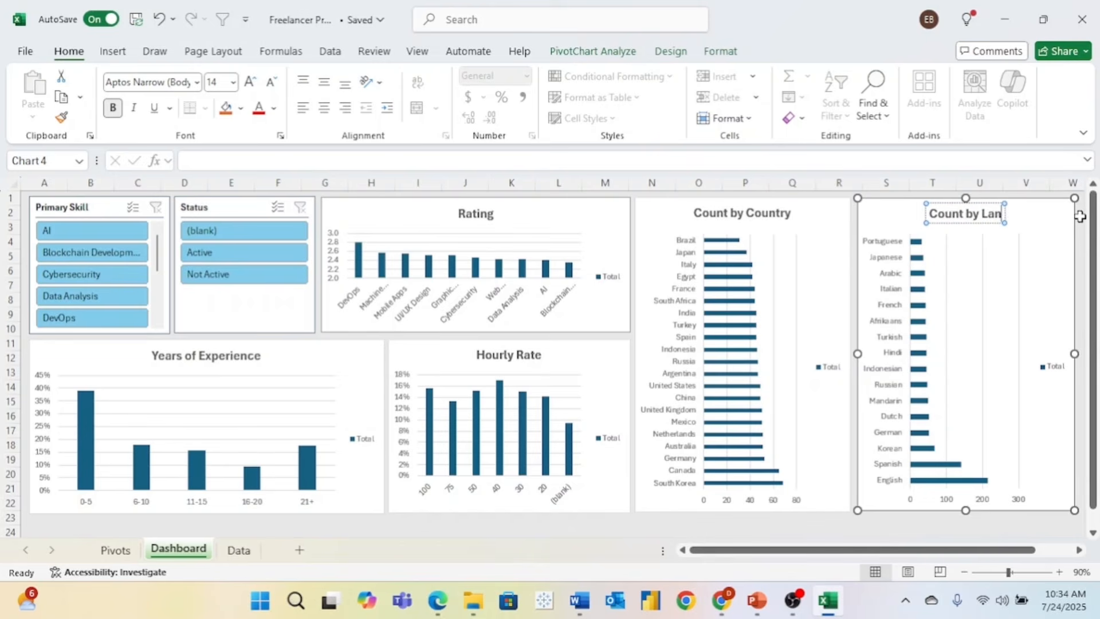
pyautogui.write('guage')
pyautogui.click(852, 231)
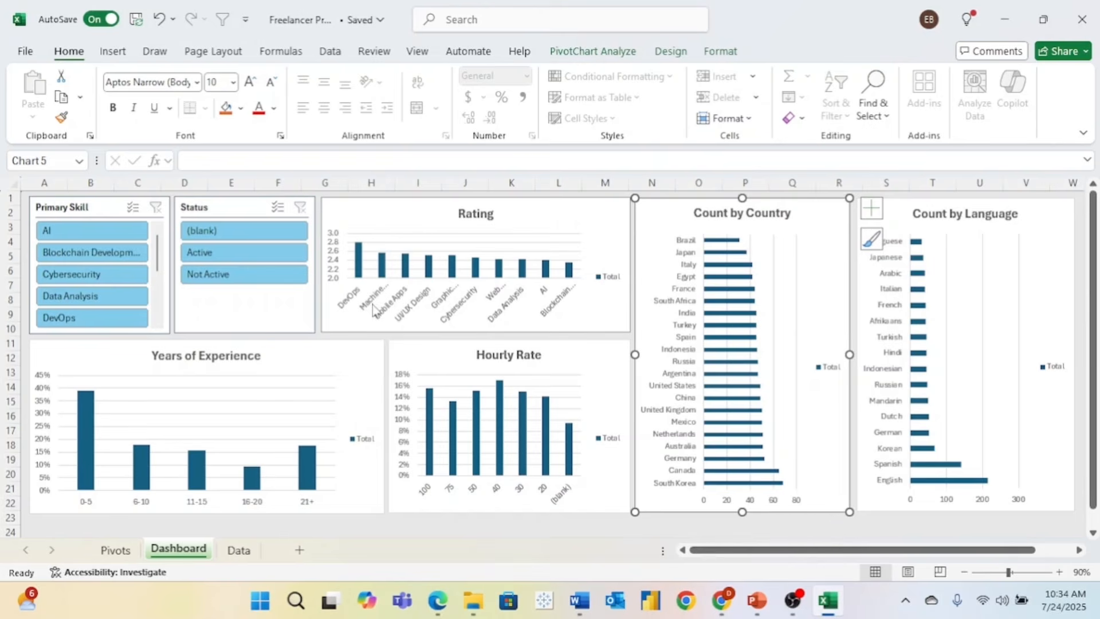
# - Fill the Years of Experience and Rating chart bars with green
pyautogui.click(84, 411)
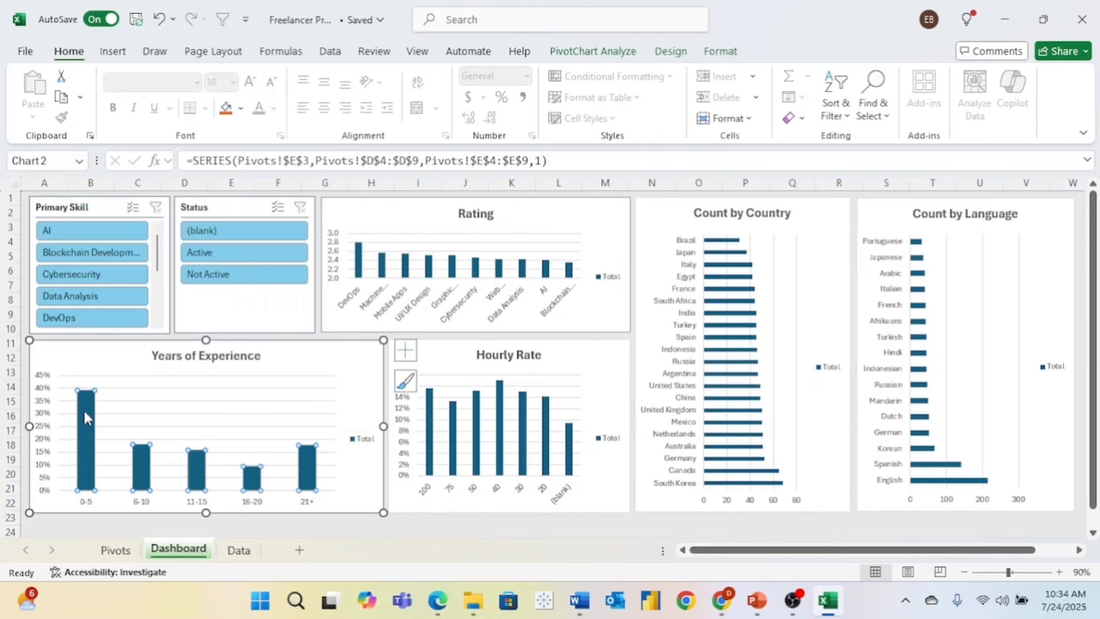
pyautogui.click(646, 52)
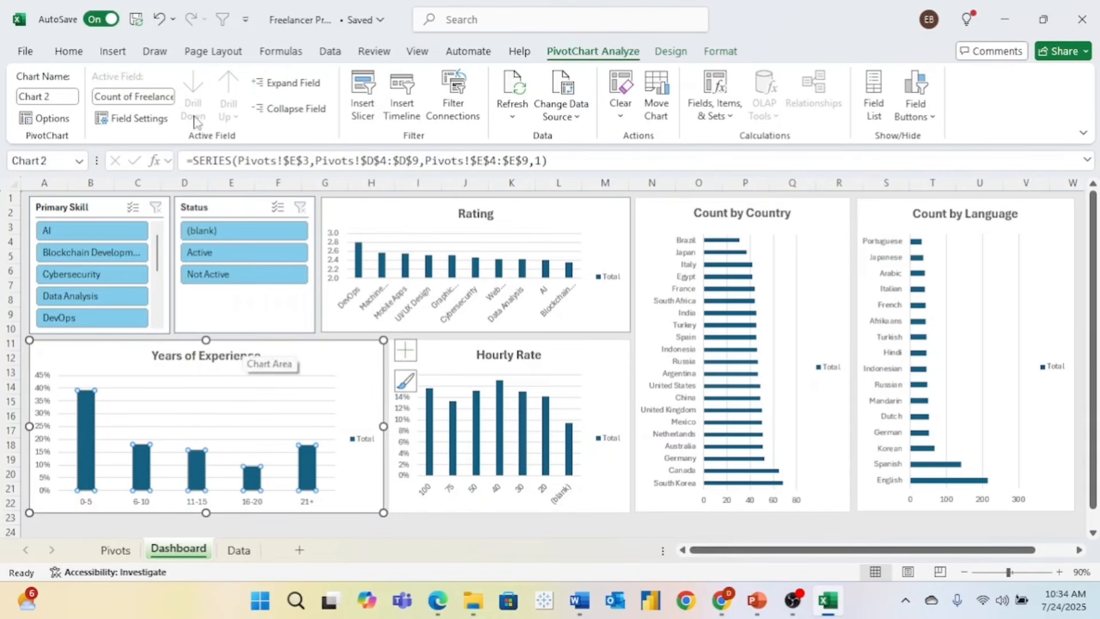
pyautogui.click(68, 51)
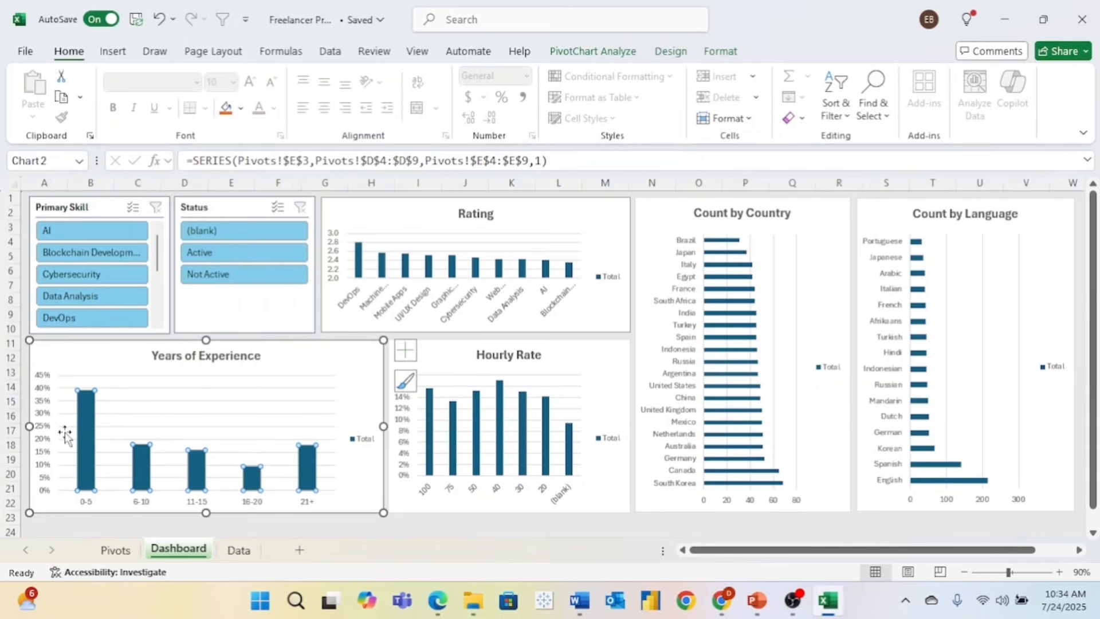
pyautogui.click(242, 110)
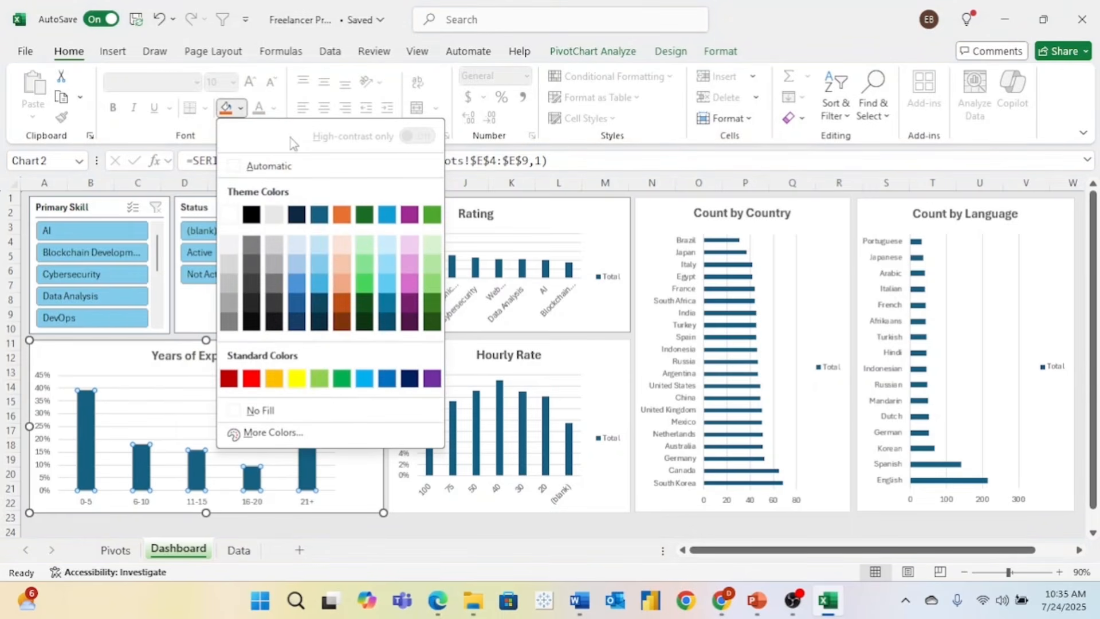
pyautogui.click(432, 214)
pyautogui.click(368, 267)
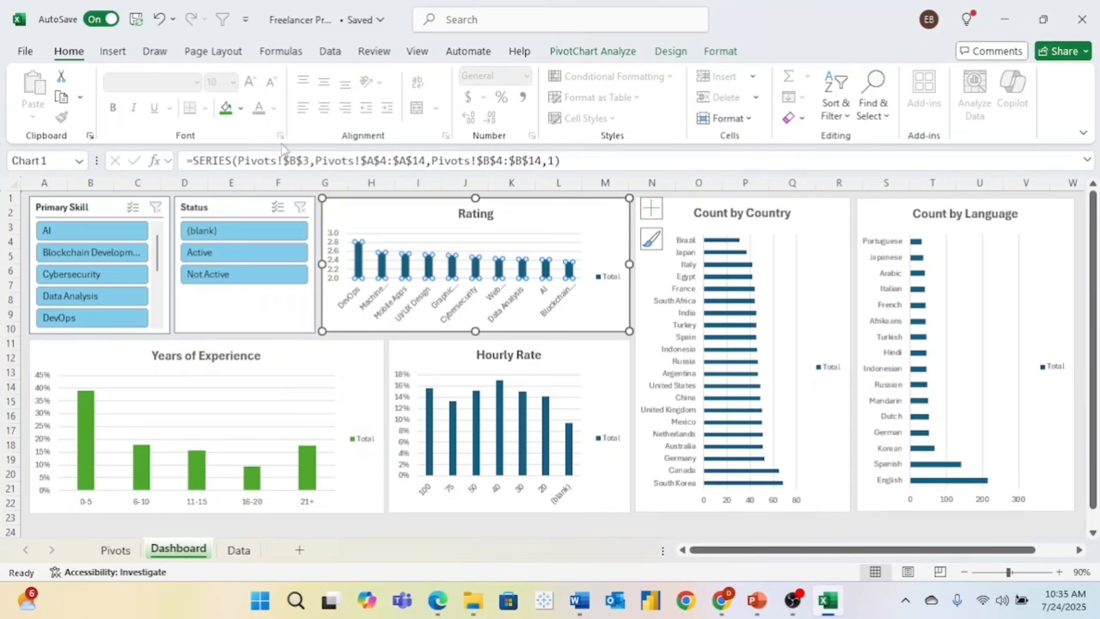
pyautogui.click(241, 111)
pyautogui.click(432, 214)
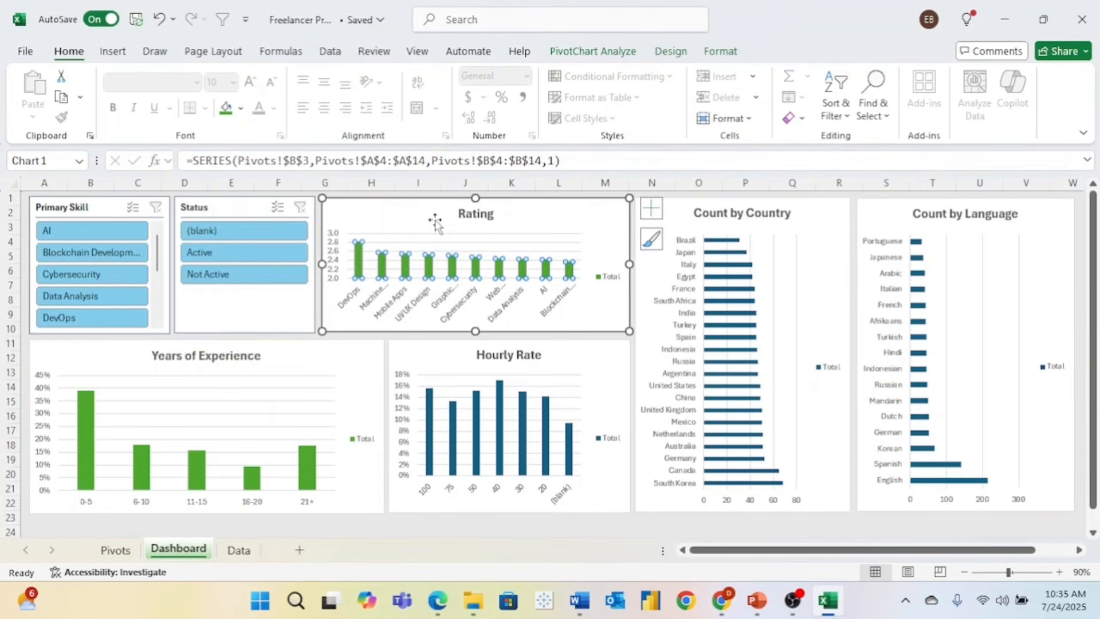
# - Fill the Hourly Rate, Count by Country and Count by Language bars with green
pyautogui.click(503, 401)
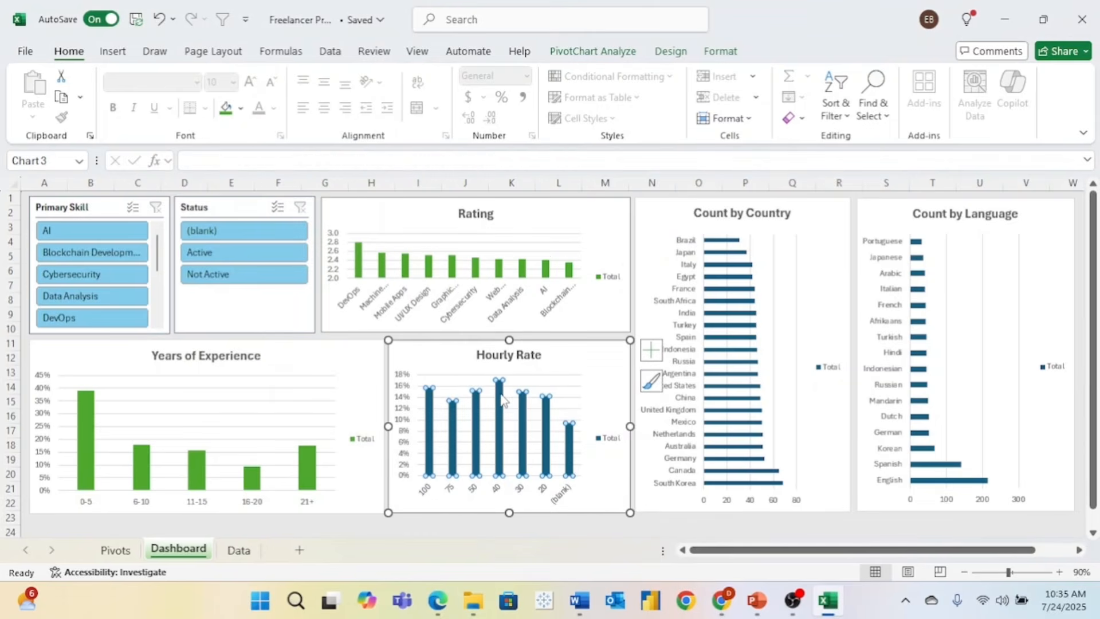
pyautogui.click(241, 109)
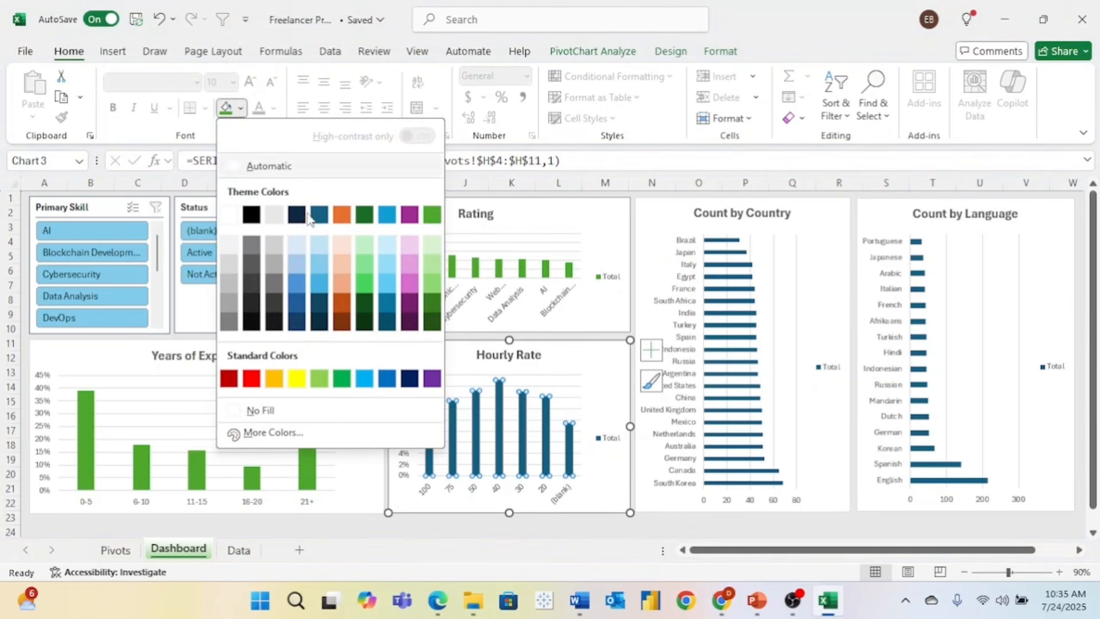
pyautogui.click(437, 222)
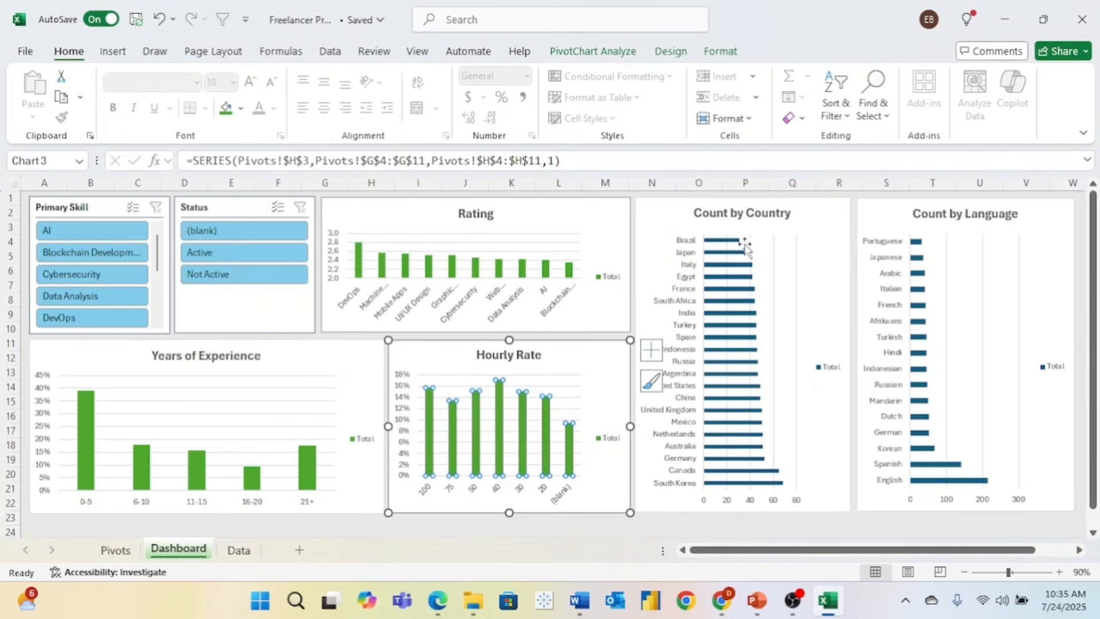
pyautogui.click(744, 258)
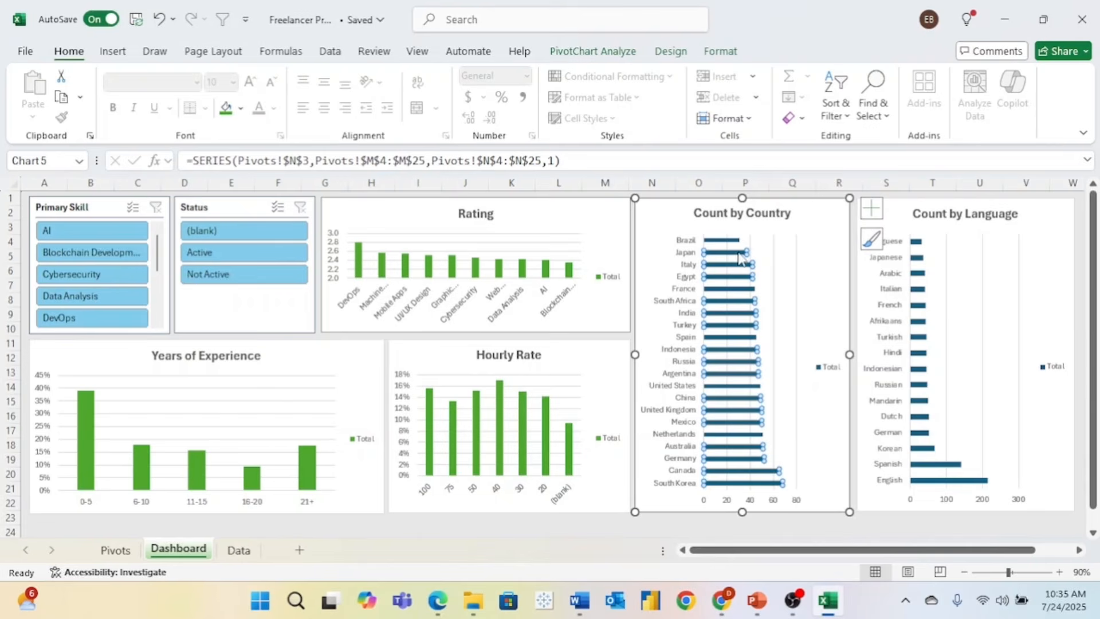
pyautogui.click(226, 112)
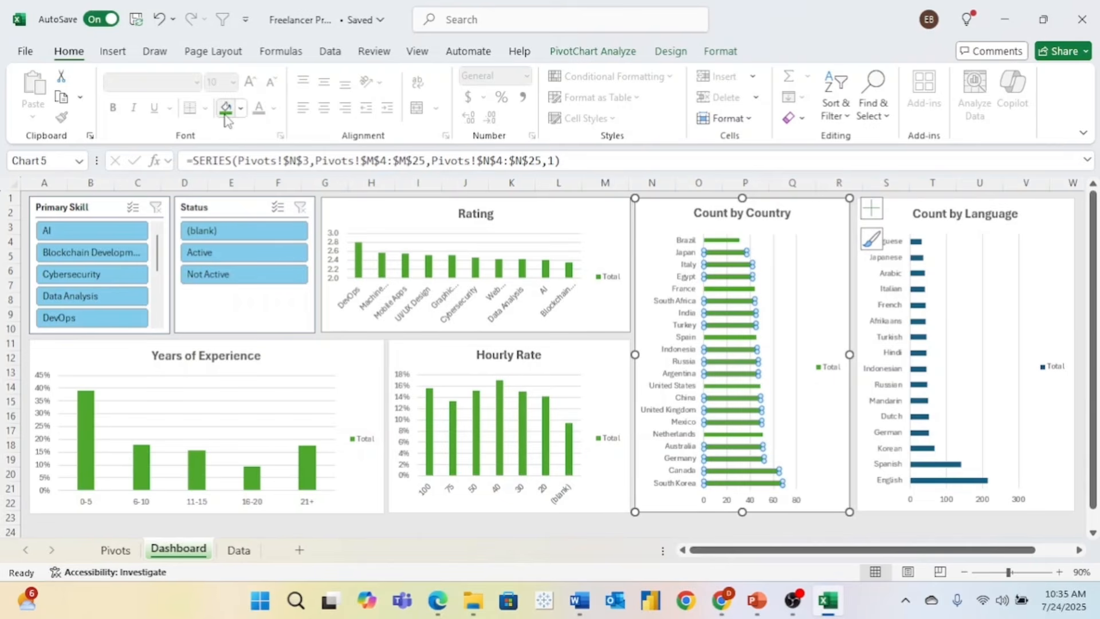
pyautogui.click(919, 260)
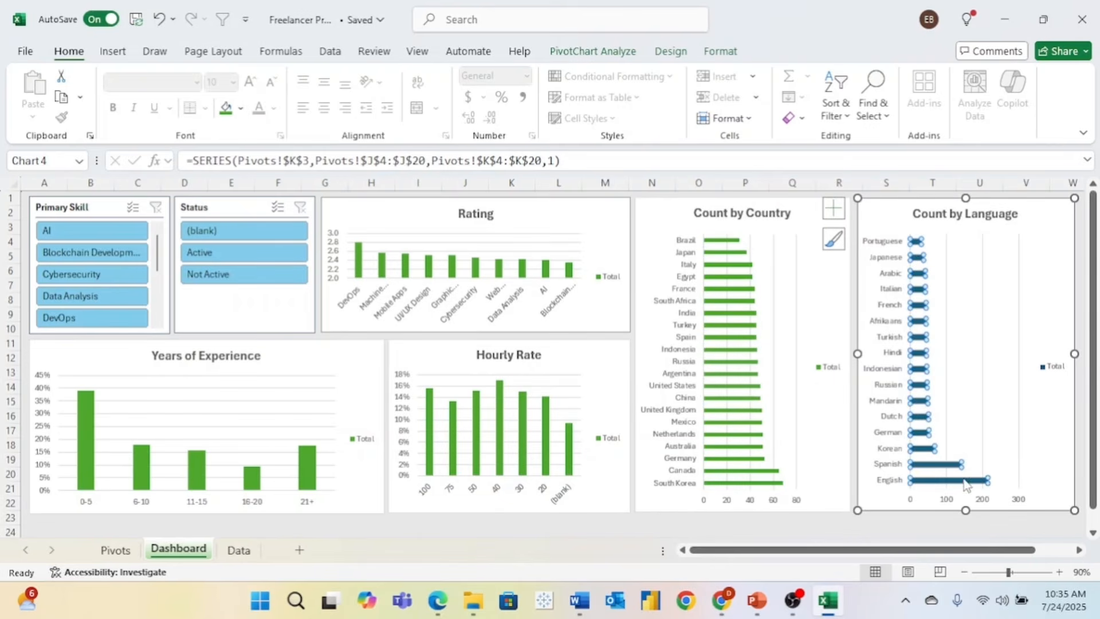
pyautogui.click(726, 311)
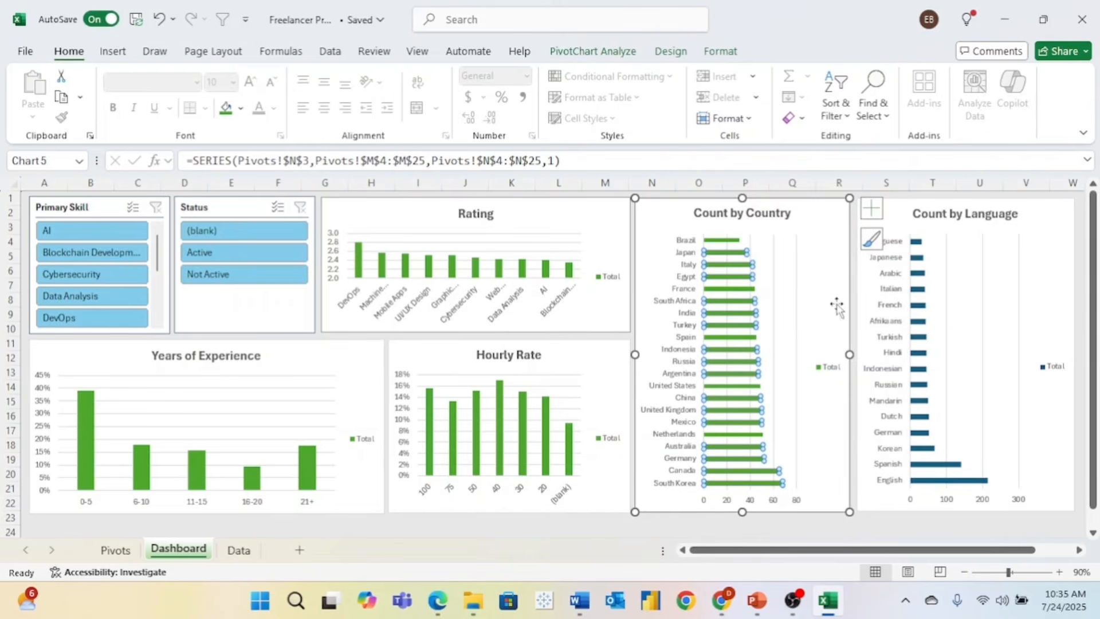
pyautogui.click(915, 248)
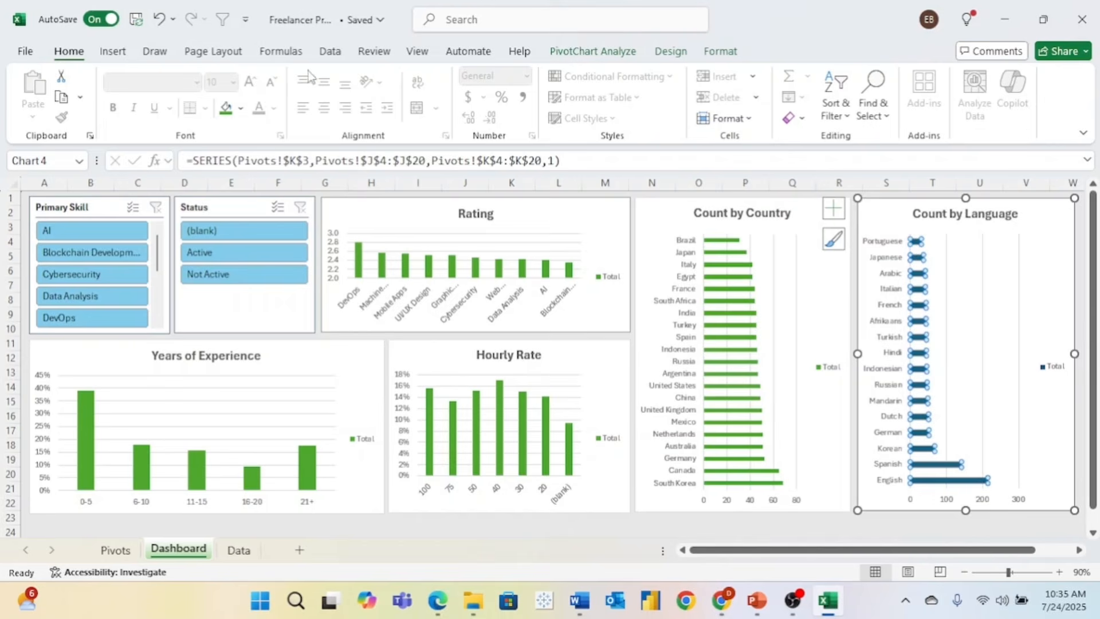
pyautogui.click(225, 110)
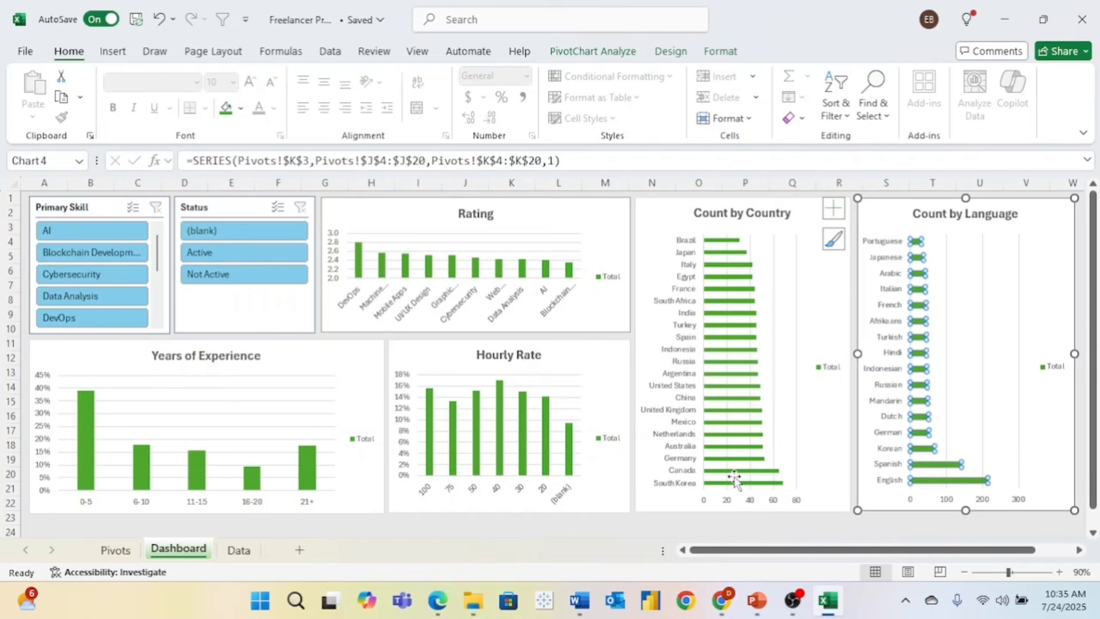
pyautogui.click(756, 517)
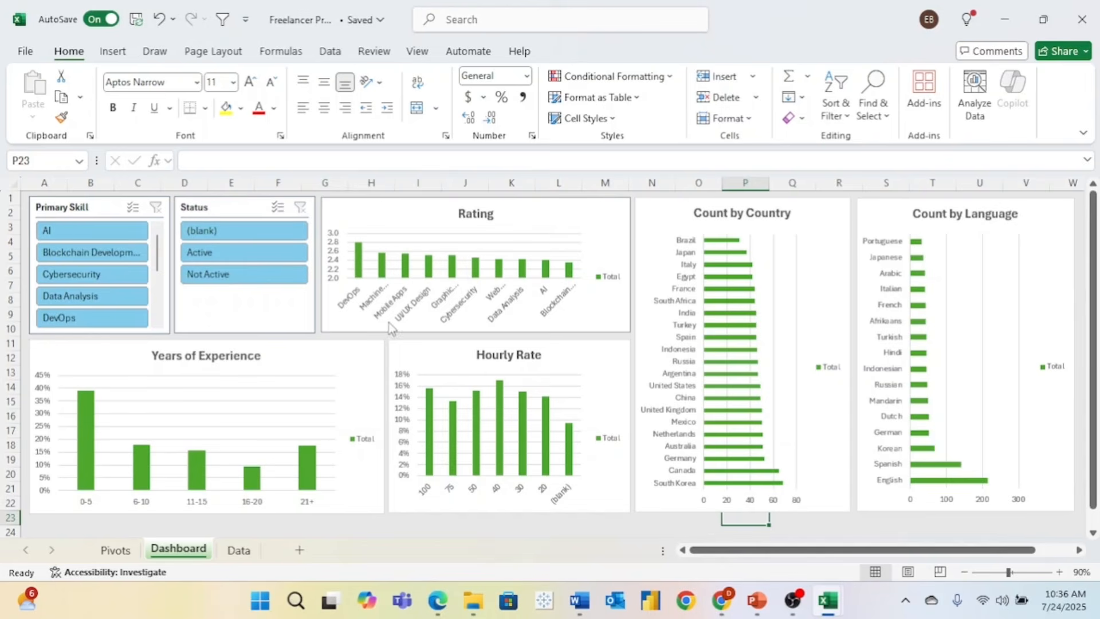
# - Add data labels to the Rating chart and retitle it 'Average Rating'
pyautogui.click(351, 217)
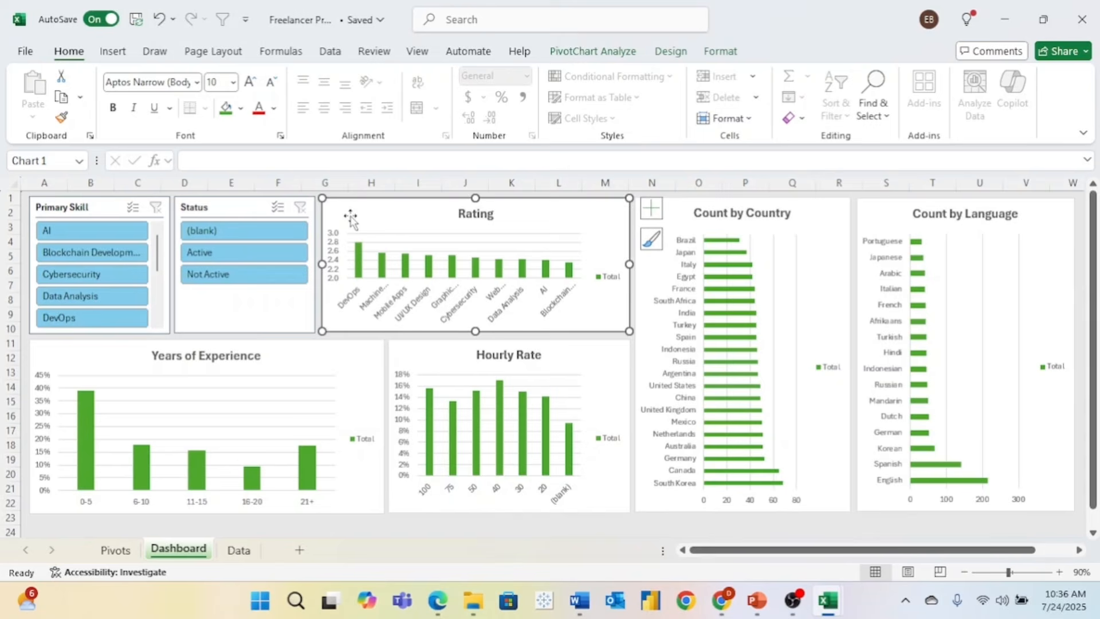
pyautogui.click(655, 219)
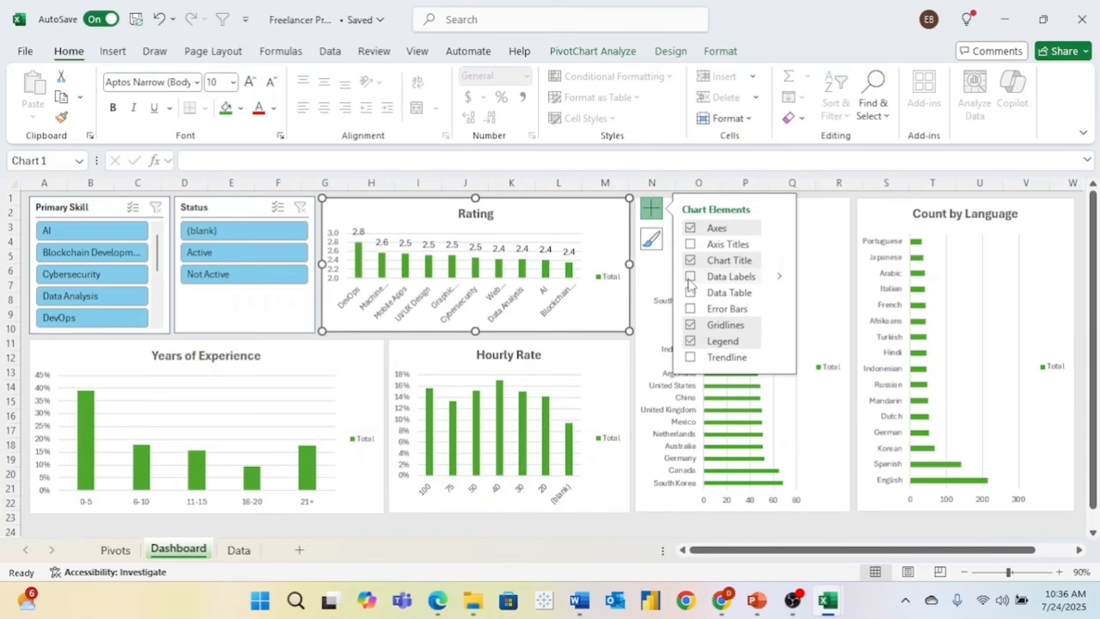
pyautogui.click(690, 277)
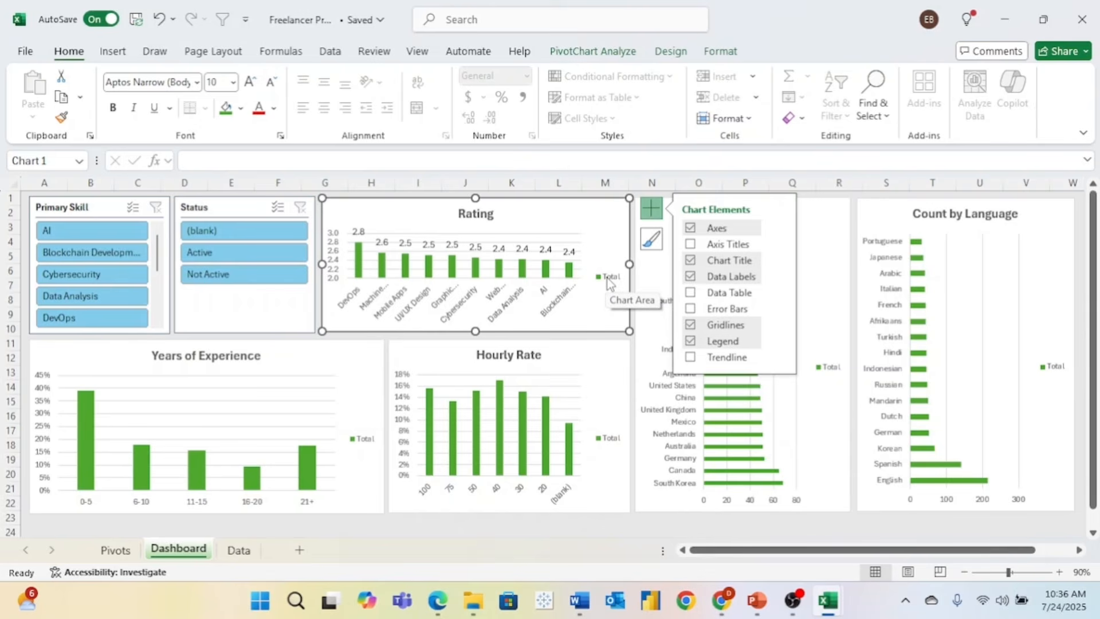
pyautogui.click(463, 214)
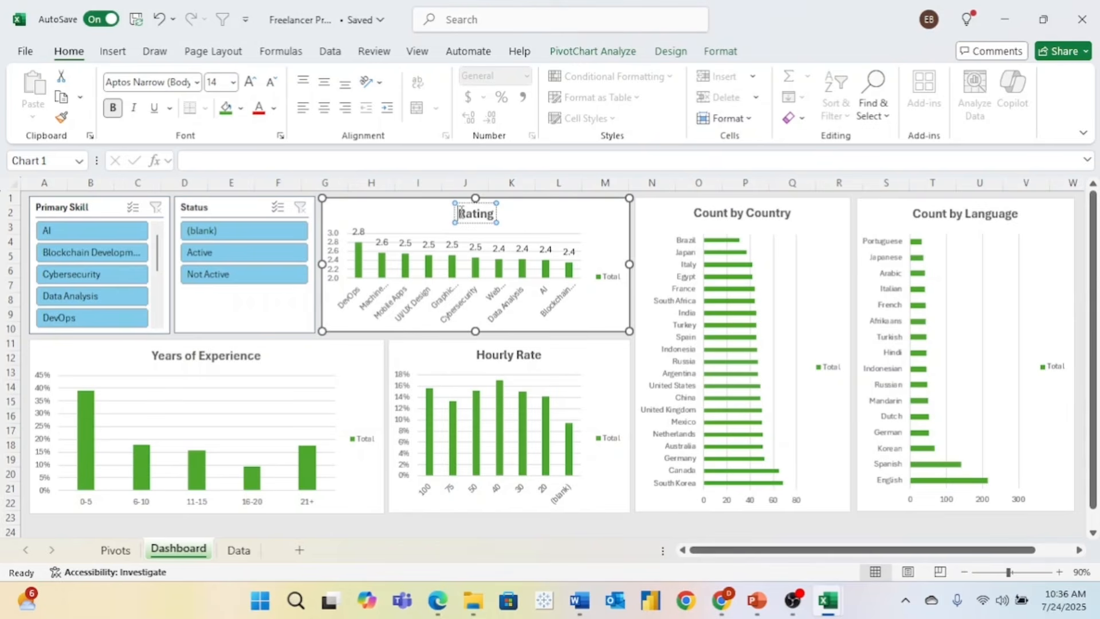
pyautogui.write('Average')
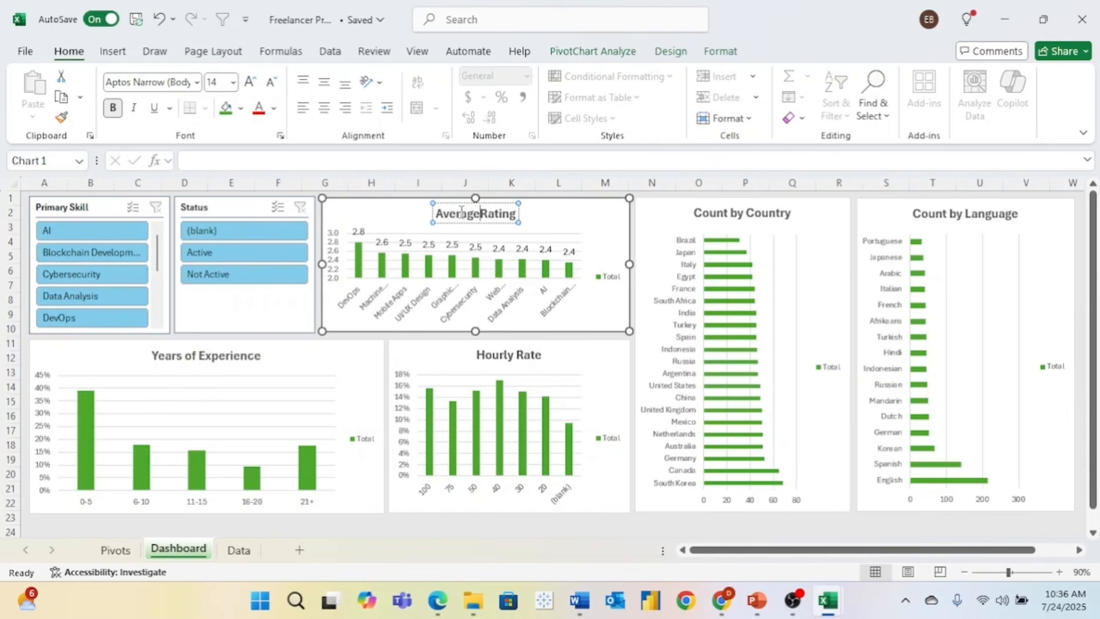
# - Turn off the legend on the Average Rating chart
pyautogui.click(540, 275)
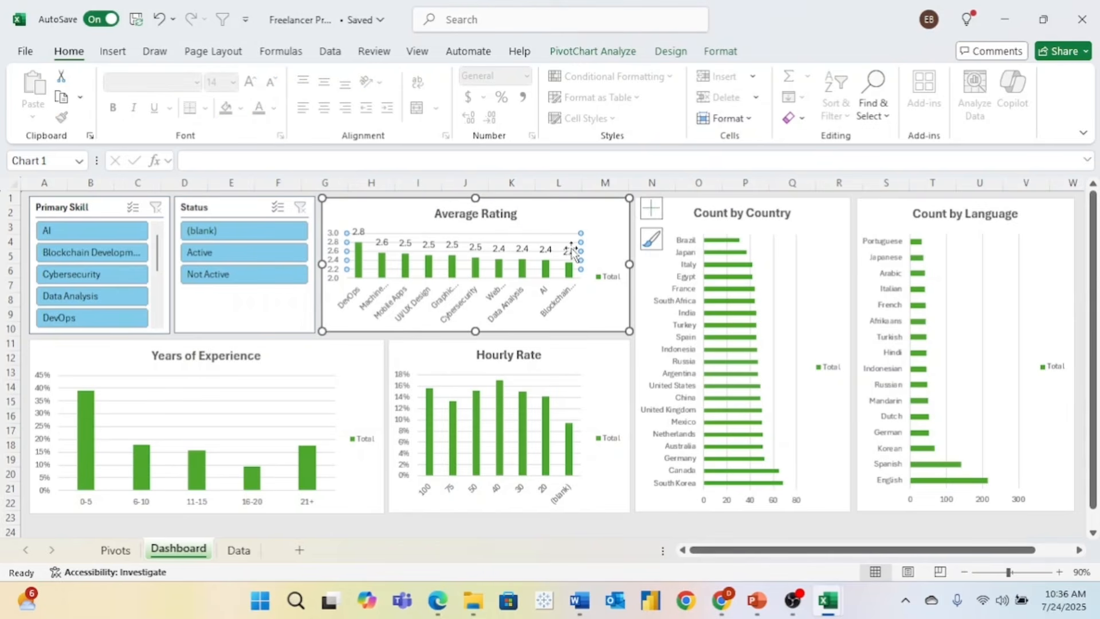
pyautogui.click(652, 208)
pyautogui.click(690, 341)
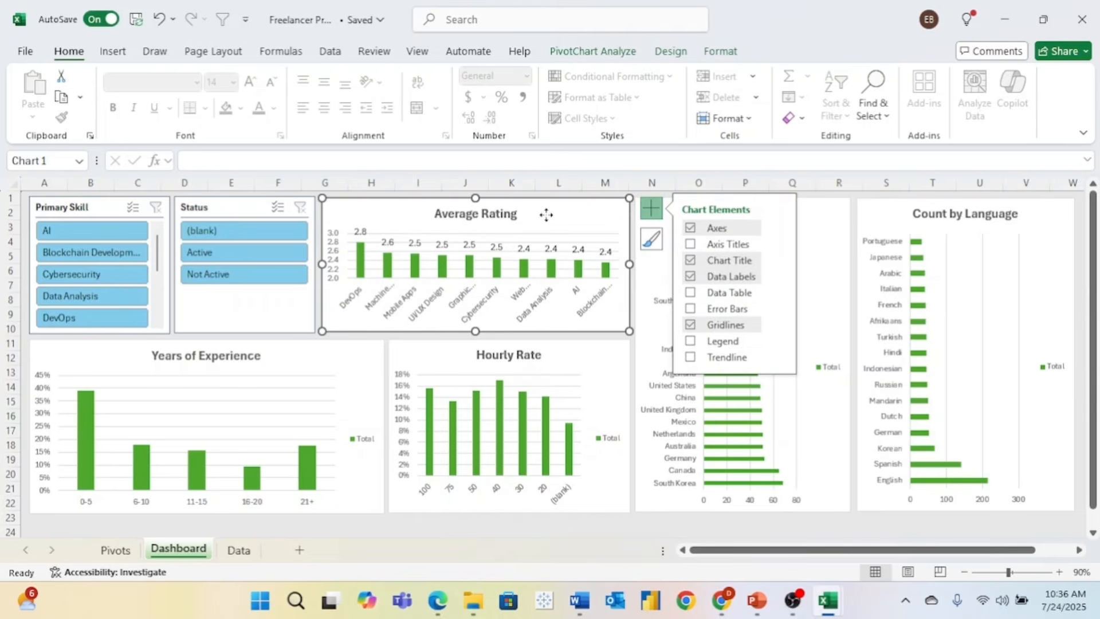
pyautogui.click(818, 240)
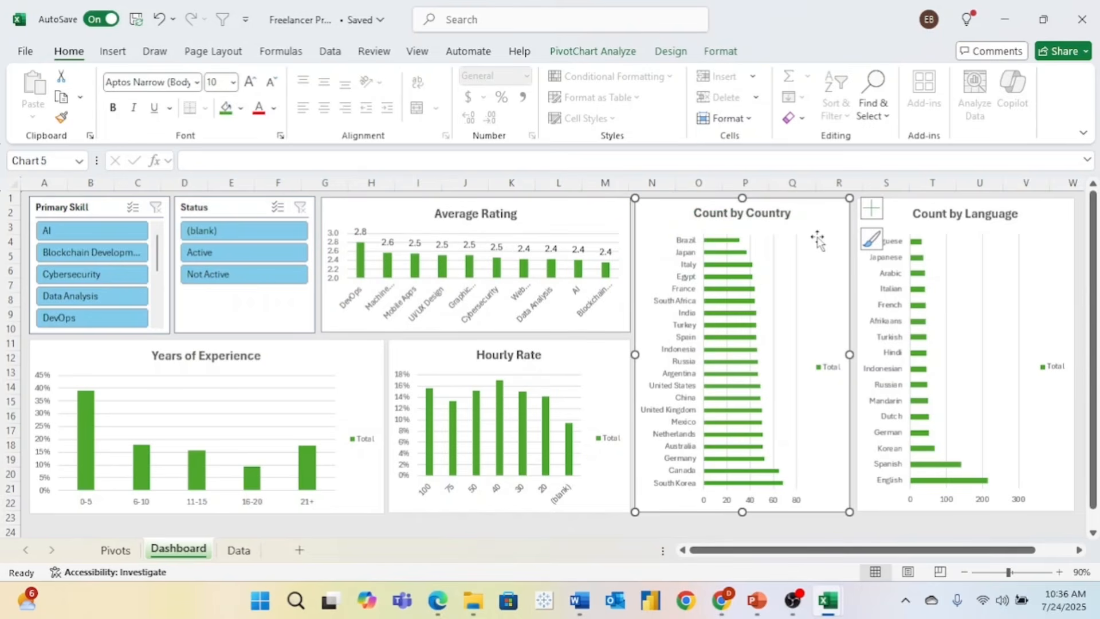
# - Remove the legends from Count by Country and Count by Language, adding data labels to Language
pyautogui.click(872, 209)
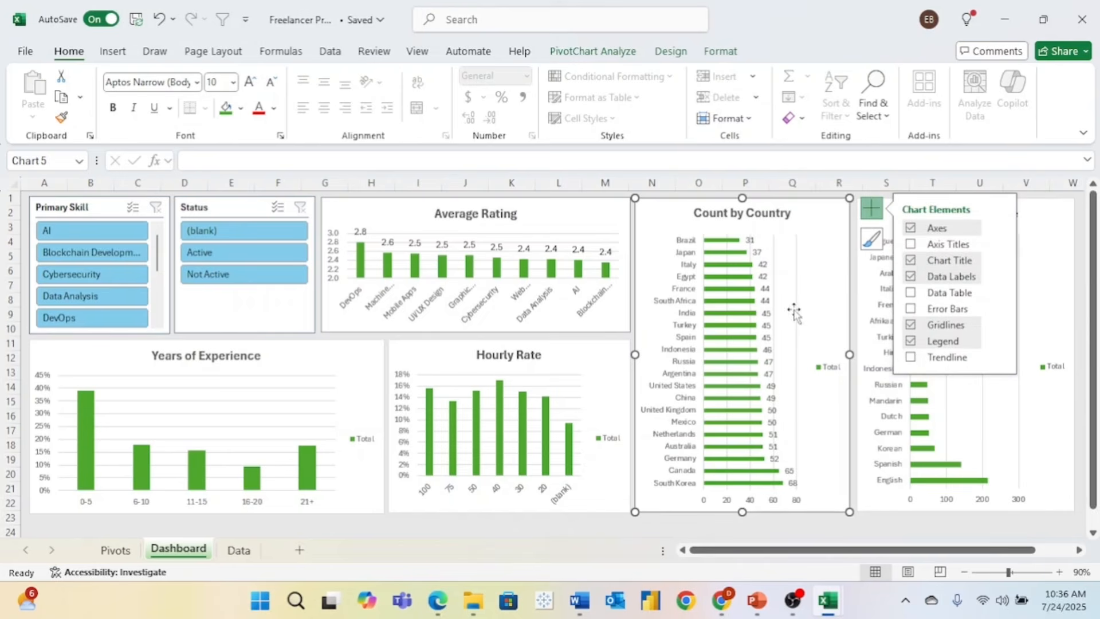
pyautogui.click(911, 342)
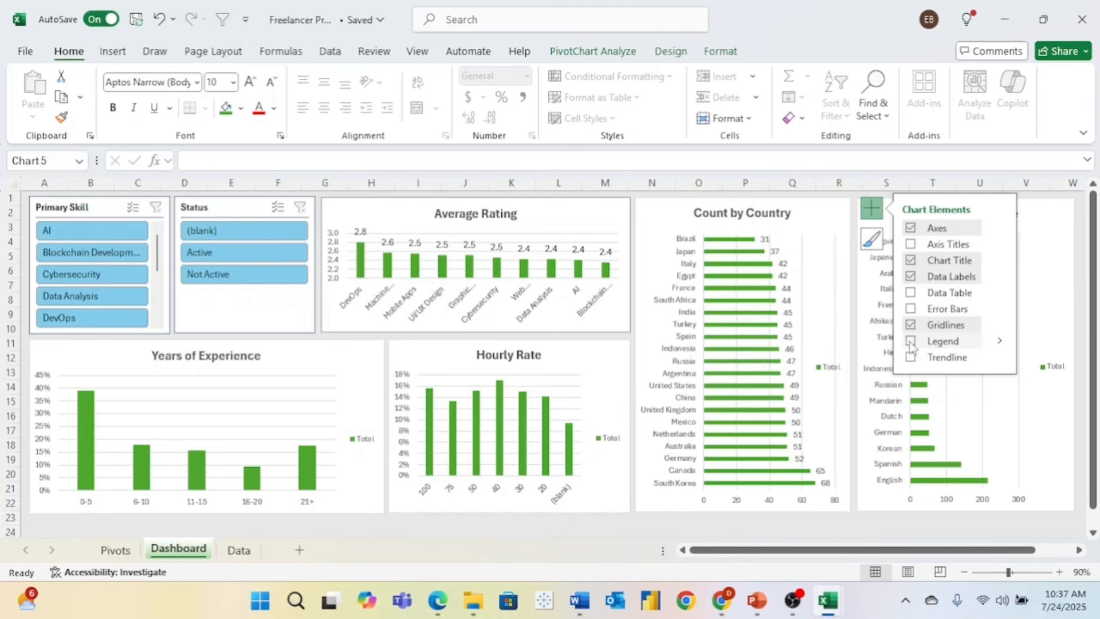
pyautogui.click(1058, 260)
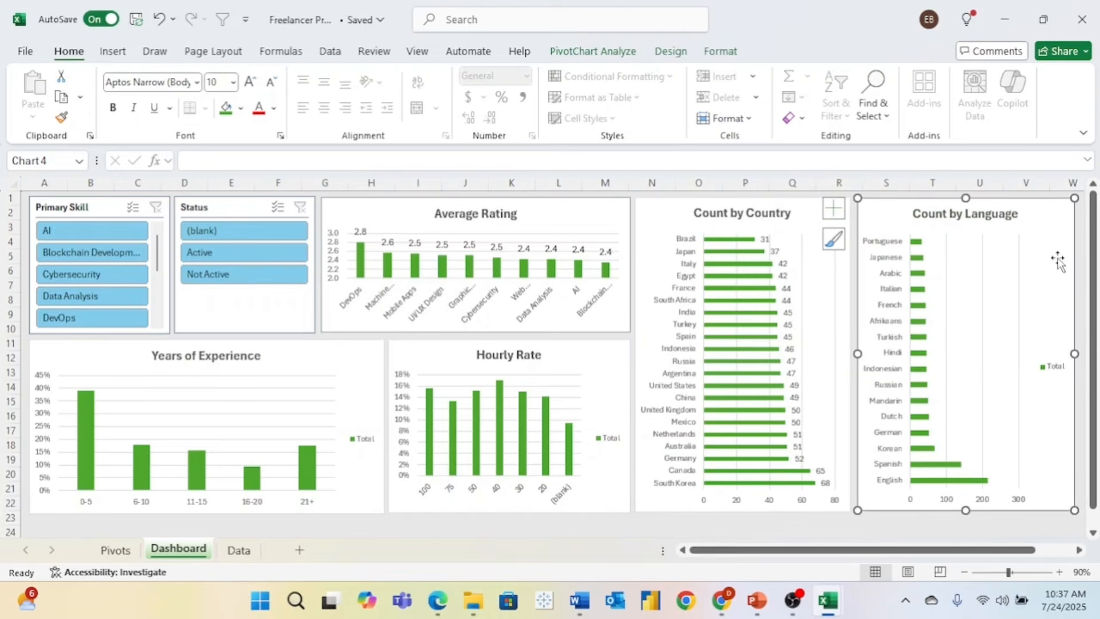
pyautogui.click(837, 212)
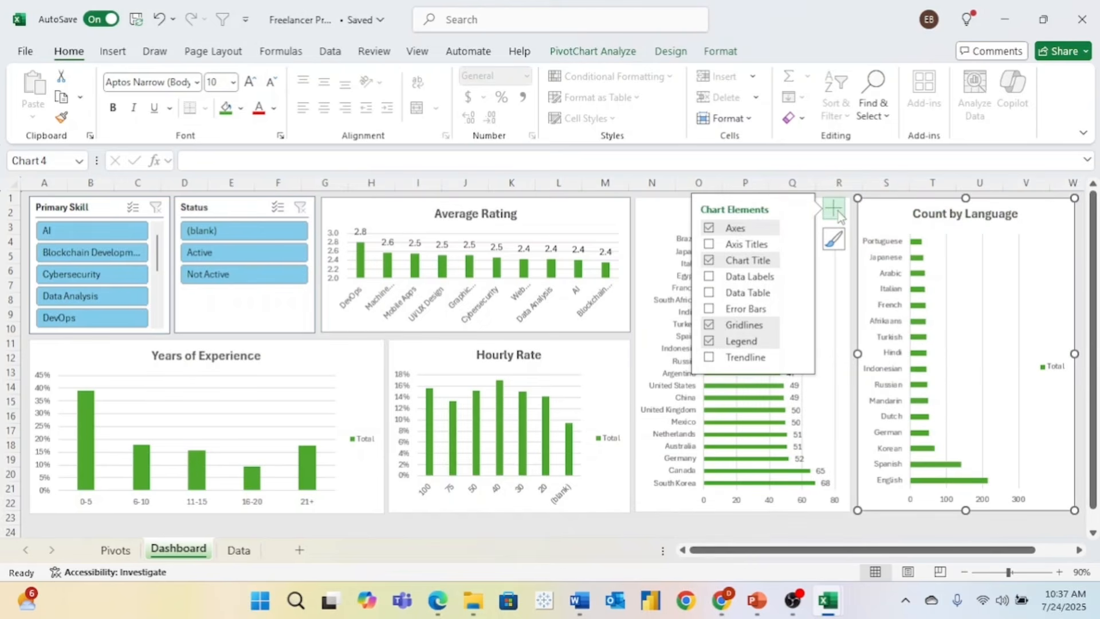
pyautogui.click(709, 341)
pyautogui.click(710, 278)
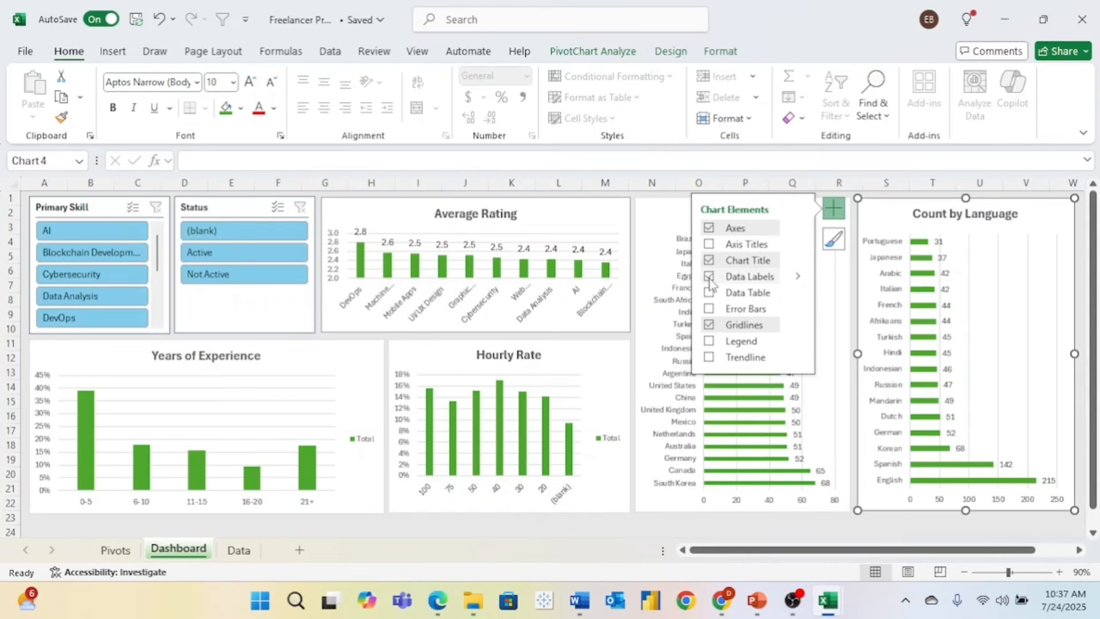
# - Remove the Hourly Rate chart's legend and show data labels above its bars
pyautogui.click(589, 372)
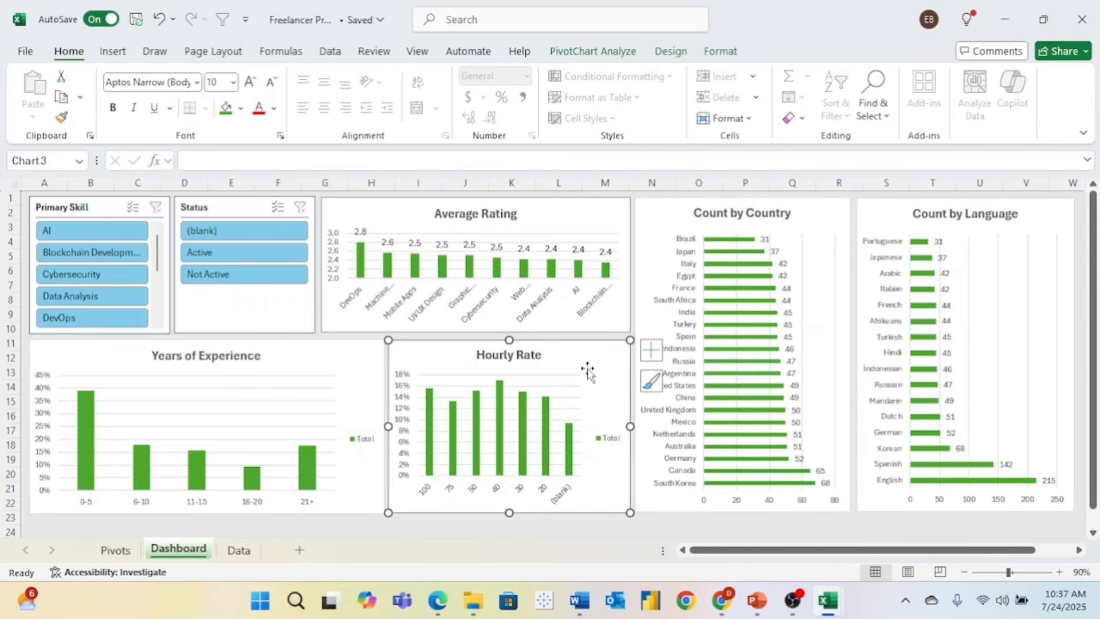
pyautogui.click(651, 349)
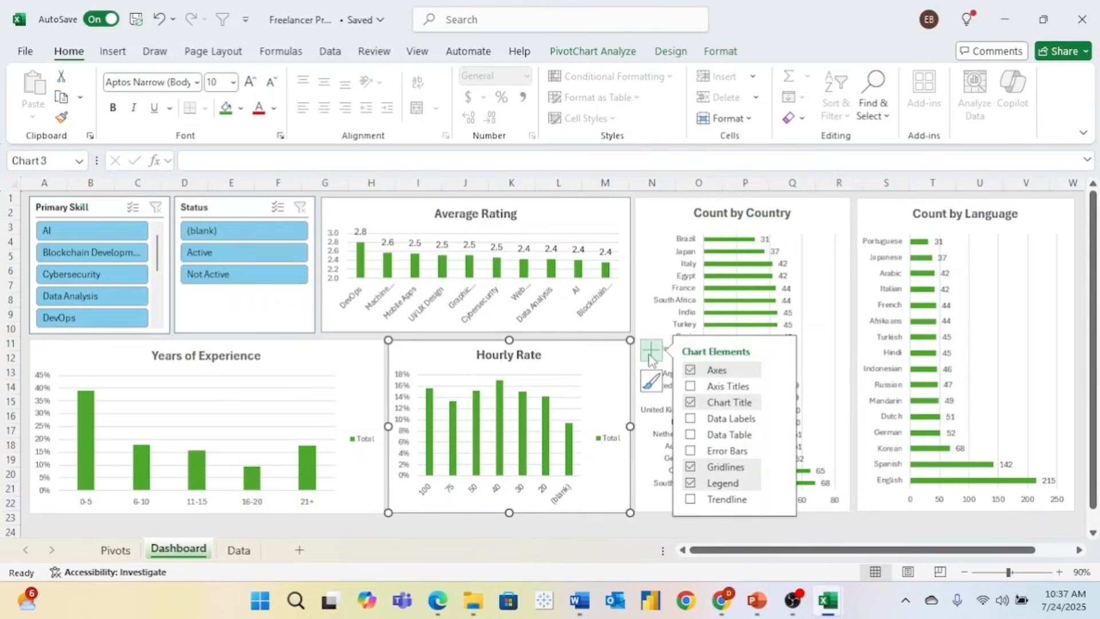
pyautogui.click(690, 485)
pyautogui.click(691, 437)
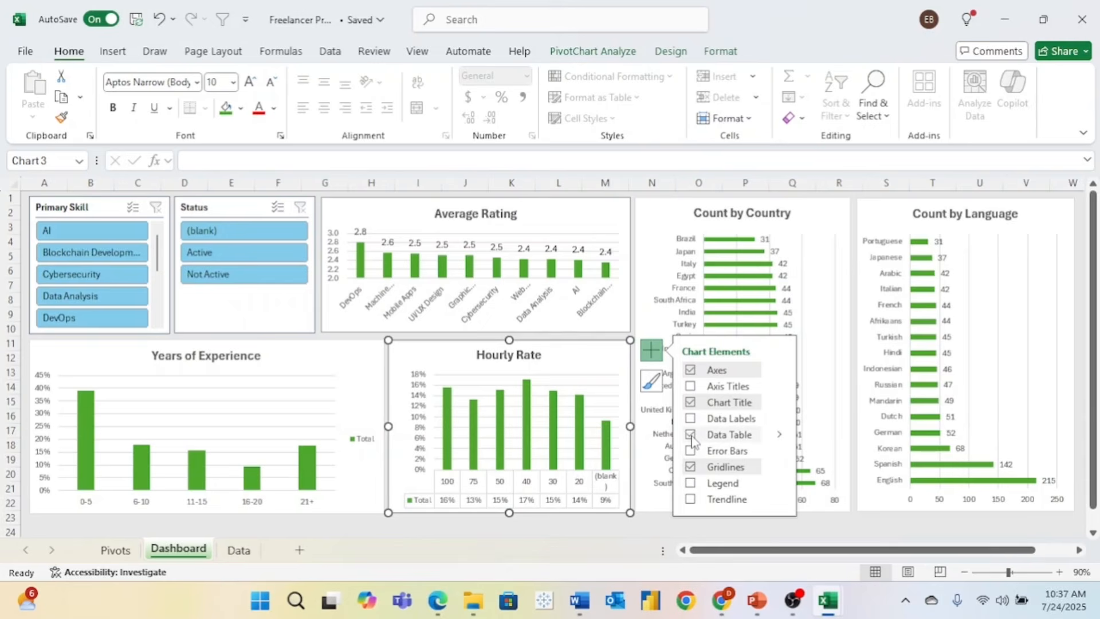
pyautogui.click(691, 436)
pyautogui.click(692, 423)
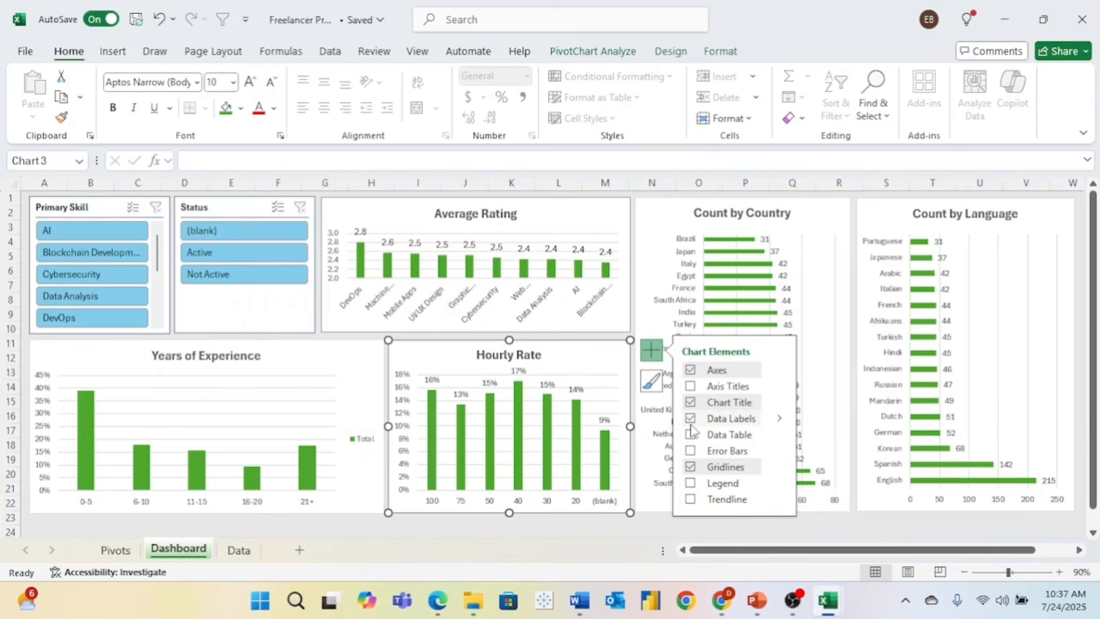
# - Remove the Years of Experience chart's legend and show percentage data labels on its bars
pyautogui.click(309, 368)
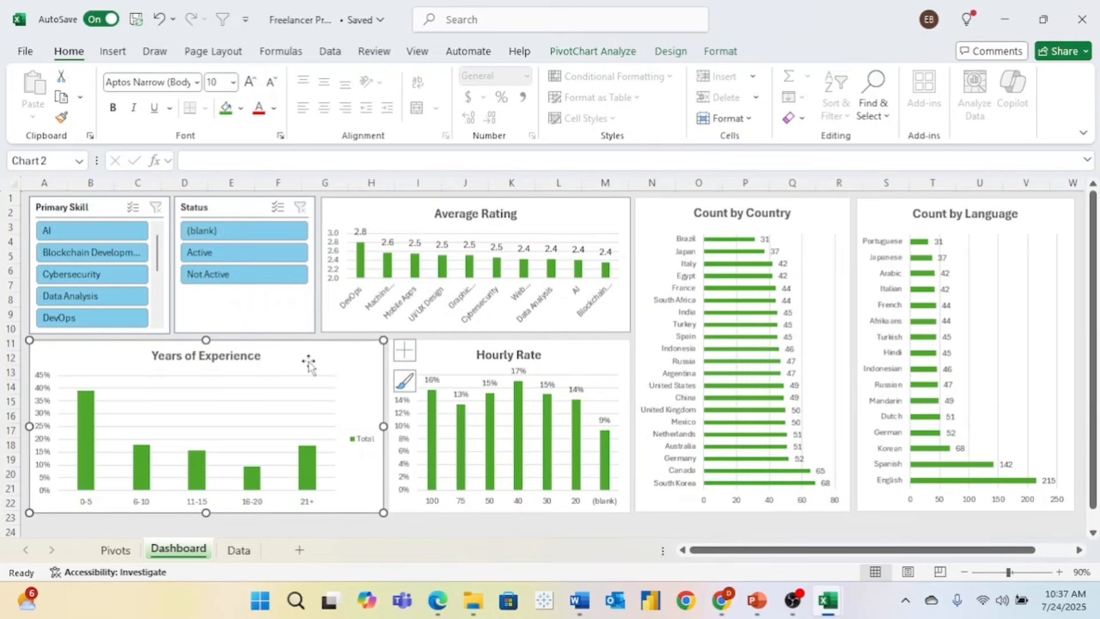
pyautogui.click(405, 356)
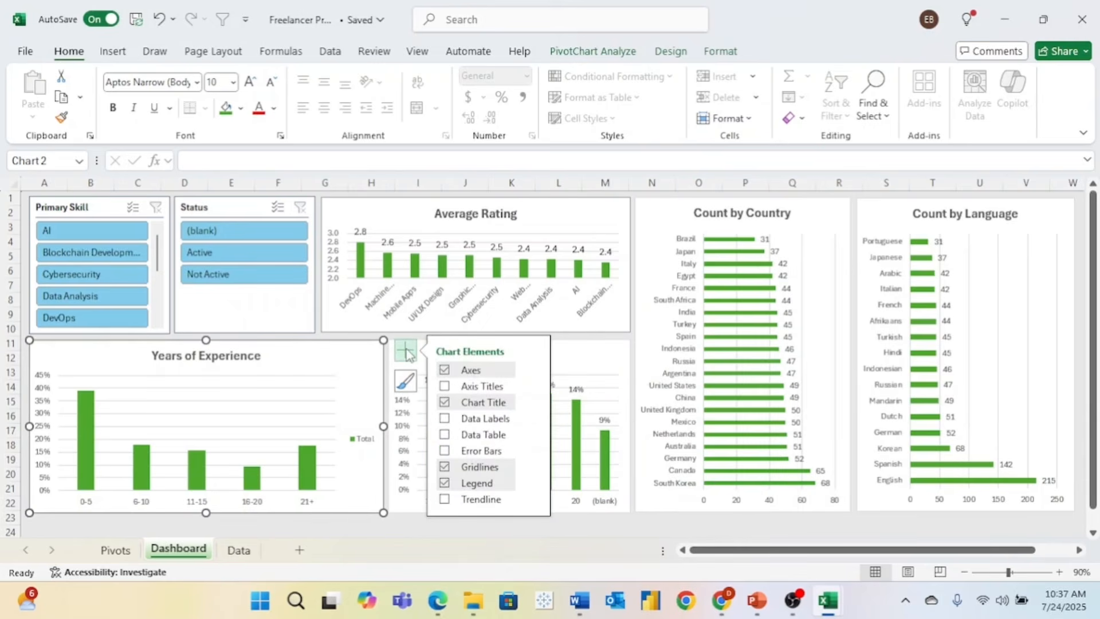
pyautogui.click(445, 484)
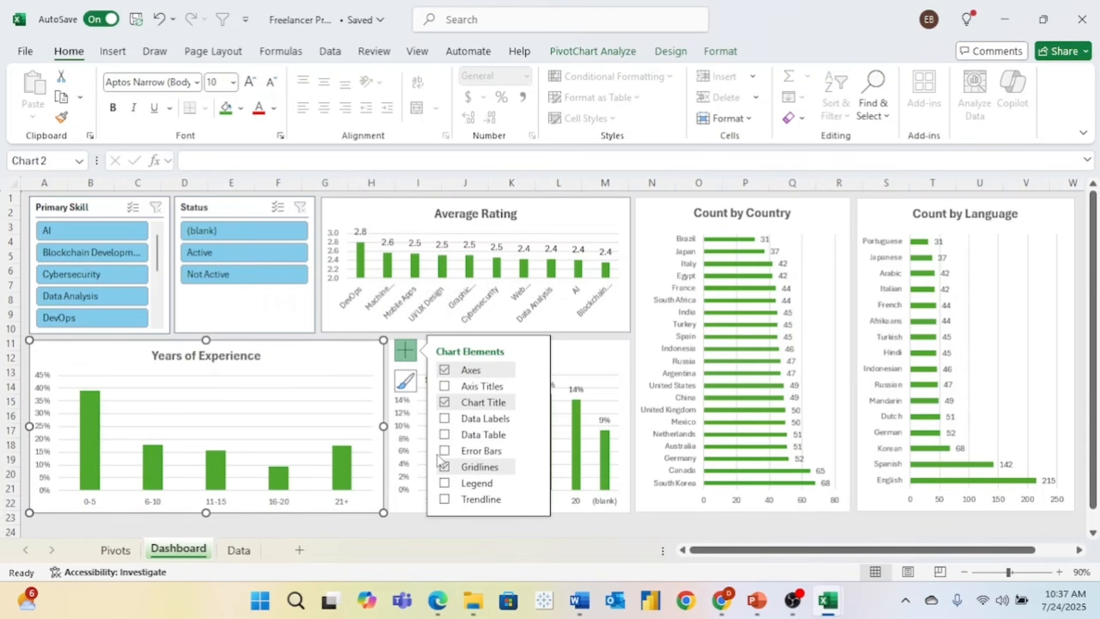
pyautogui.click(446, 419)
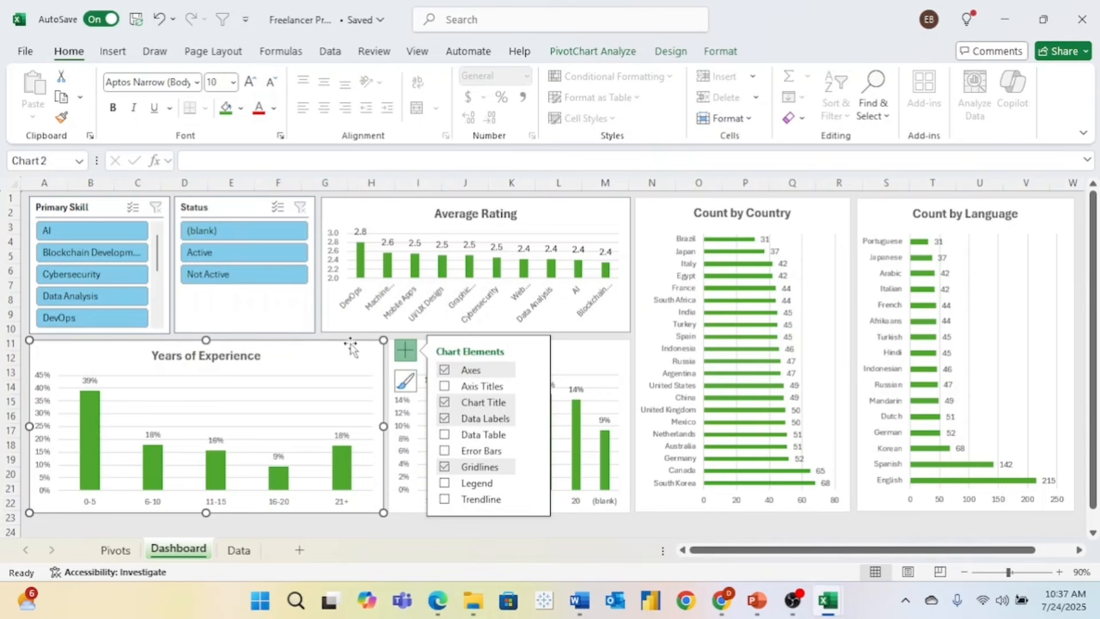
pyautogui.click(632, 342)
pyautogui.click(601, 531)
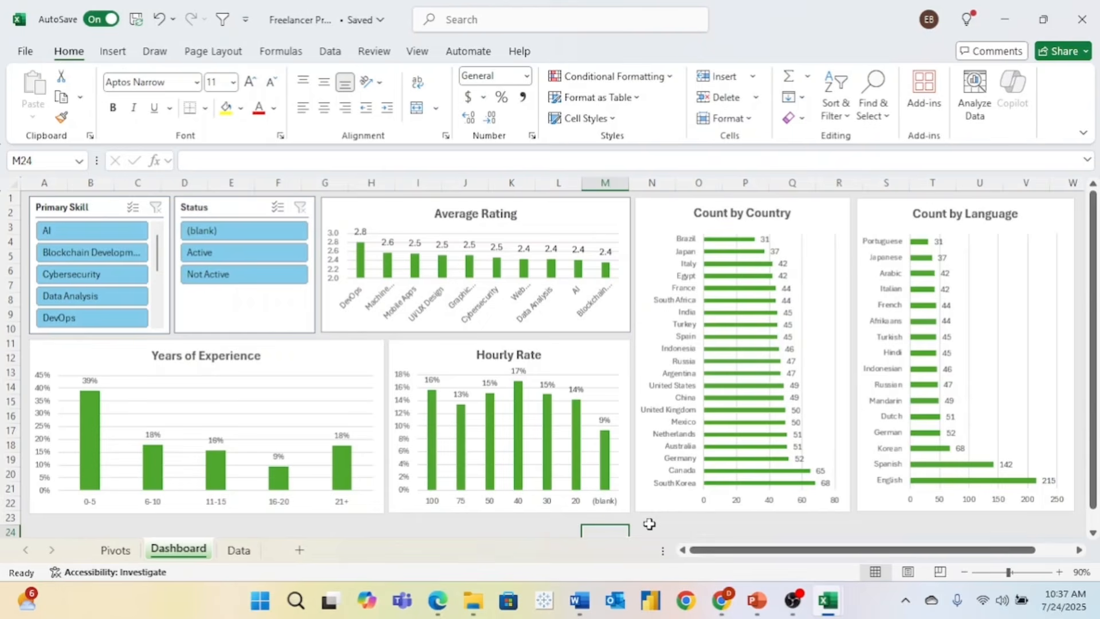
# - Filter by AI, Blockchain Development, Cybersecurity, Data Analysis and DevOps skills, then clear the Primary Skill slicer
pyautogui.click(109, 230)
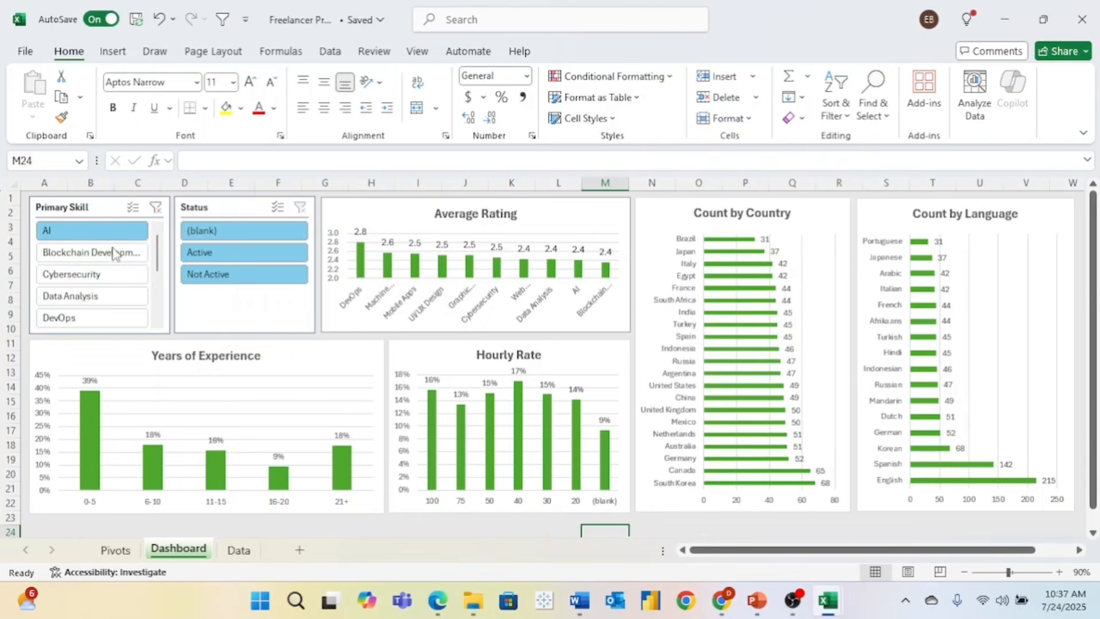
pyautogui.click(116, 258)
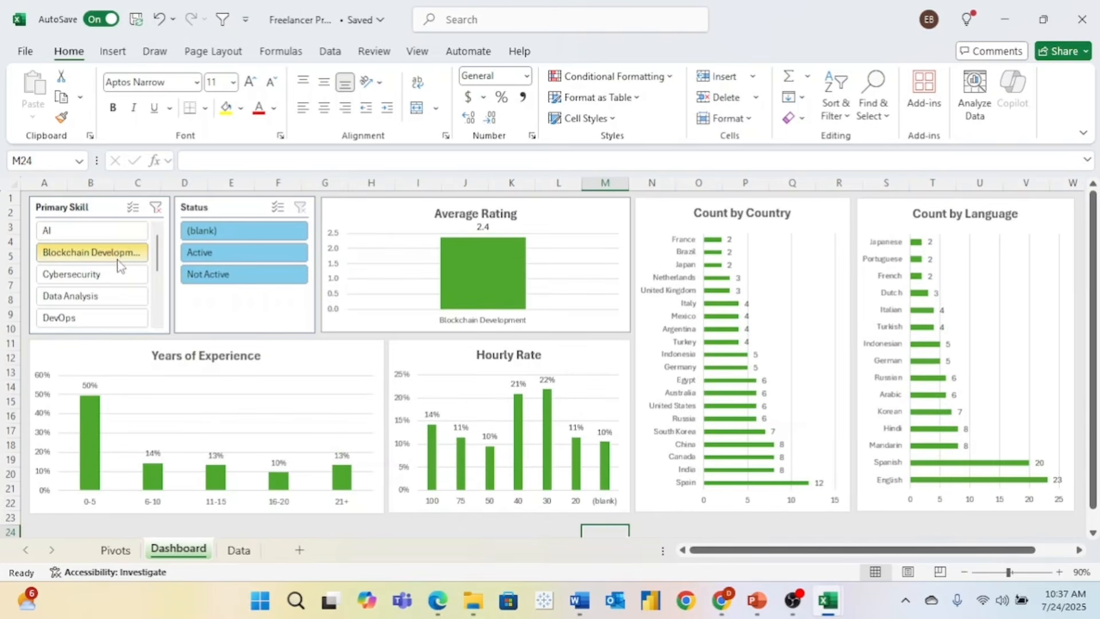
pyautogui.click(125, 286)
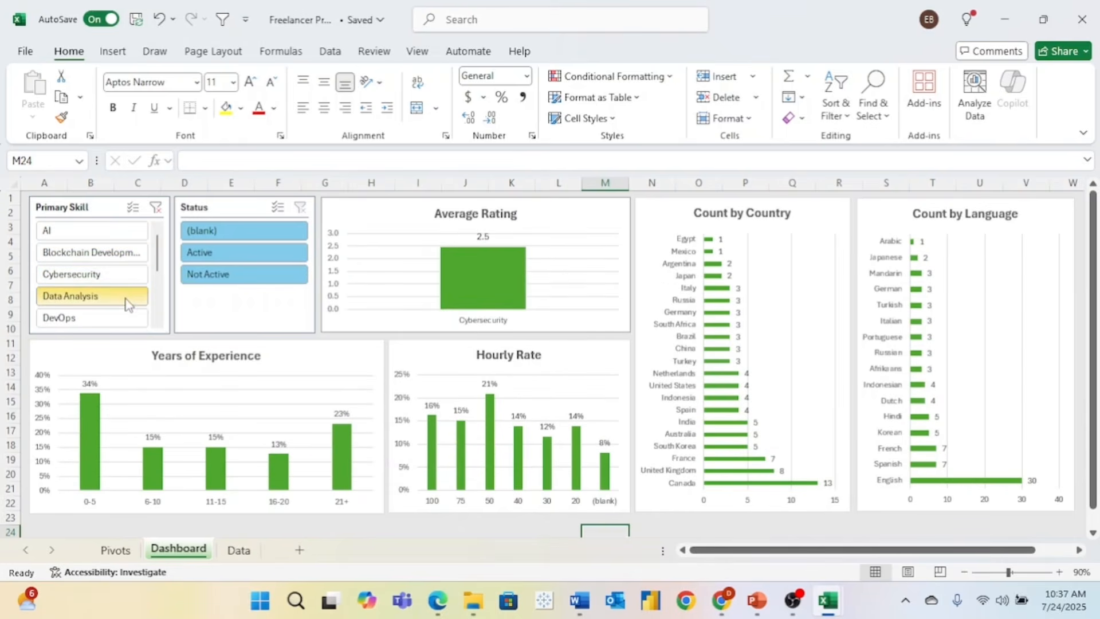
pyautogui.click(126, 300)
pyautogui.click(130, 322)
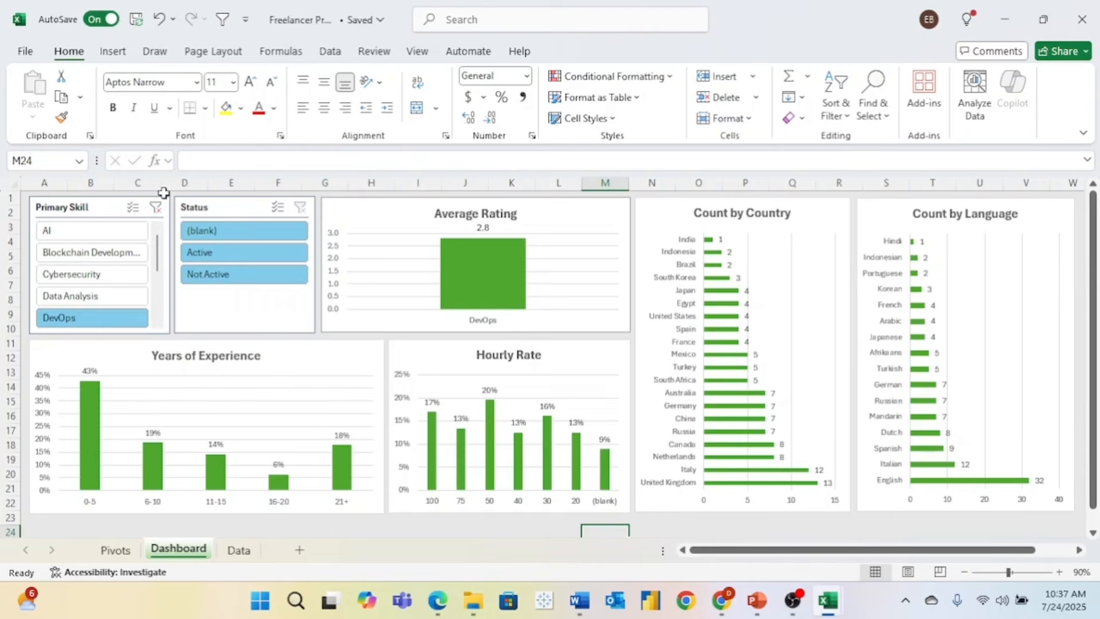
pyautogui.click(157, 209)
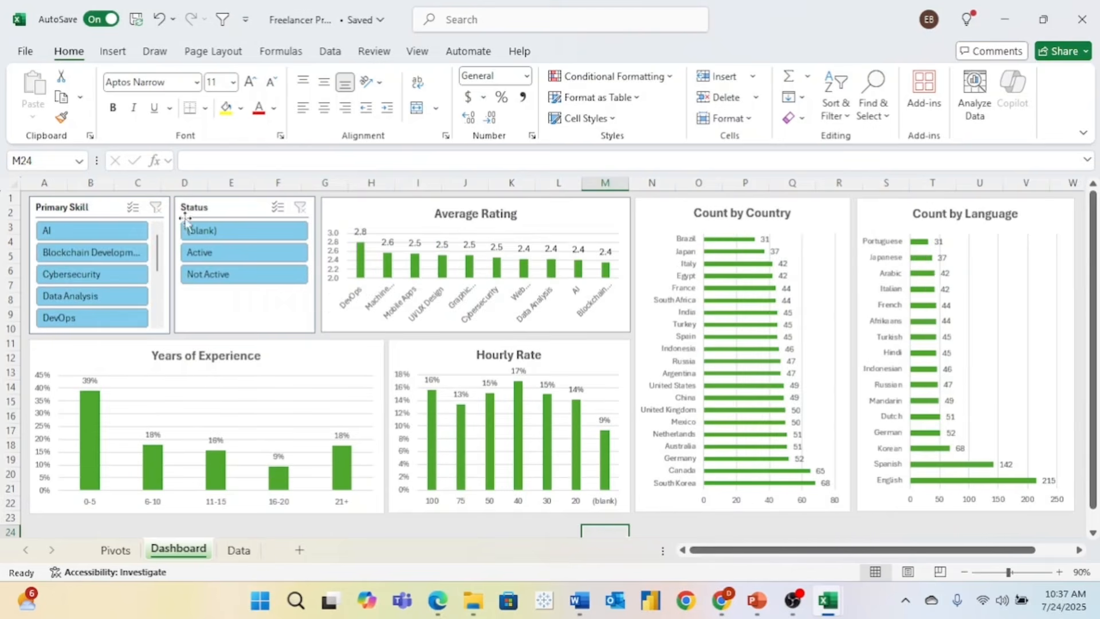
# - Filter by (blank), Active and Not Active in the Status slicer, then clear it
pyautogui.click(214, 229)
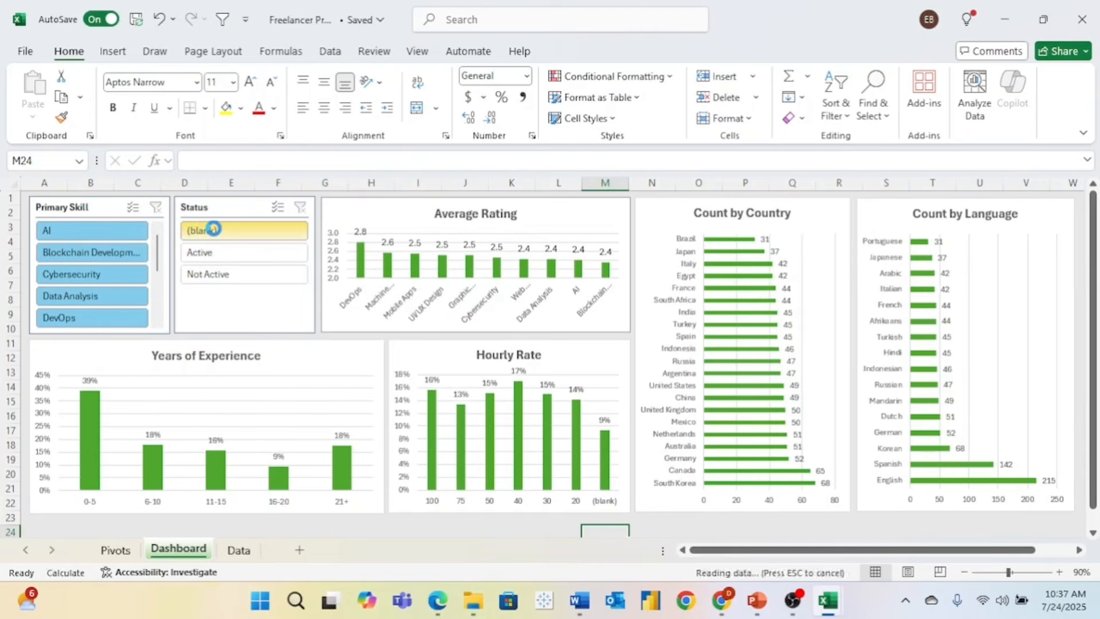
pyautogui.click(248, 252)
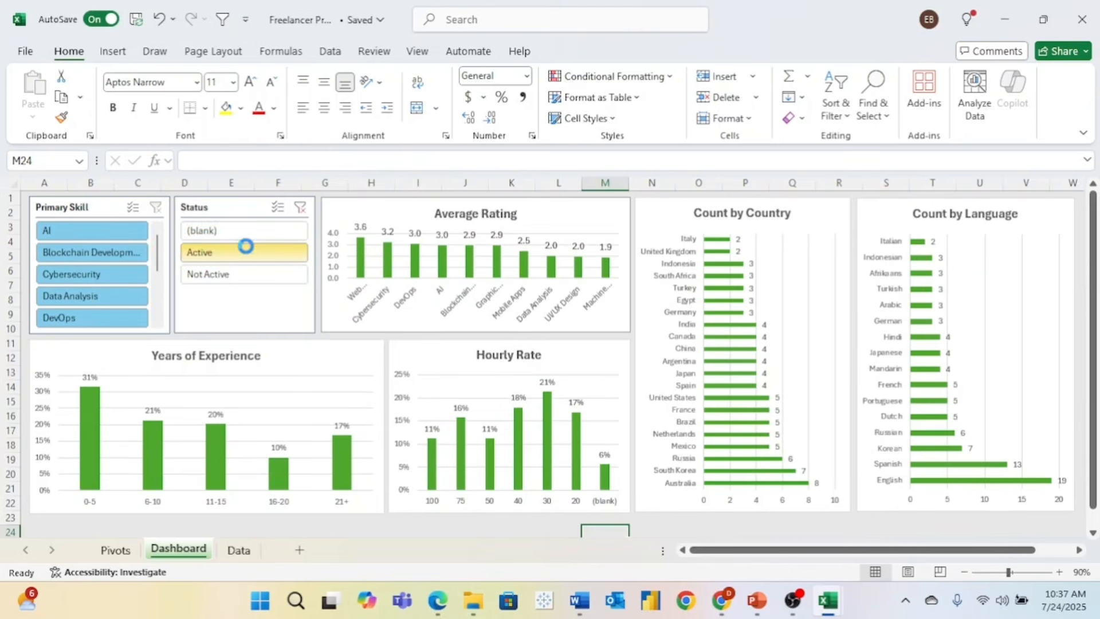
pyautogui.click(250, 275)
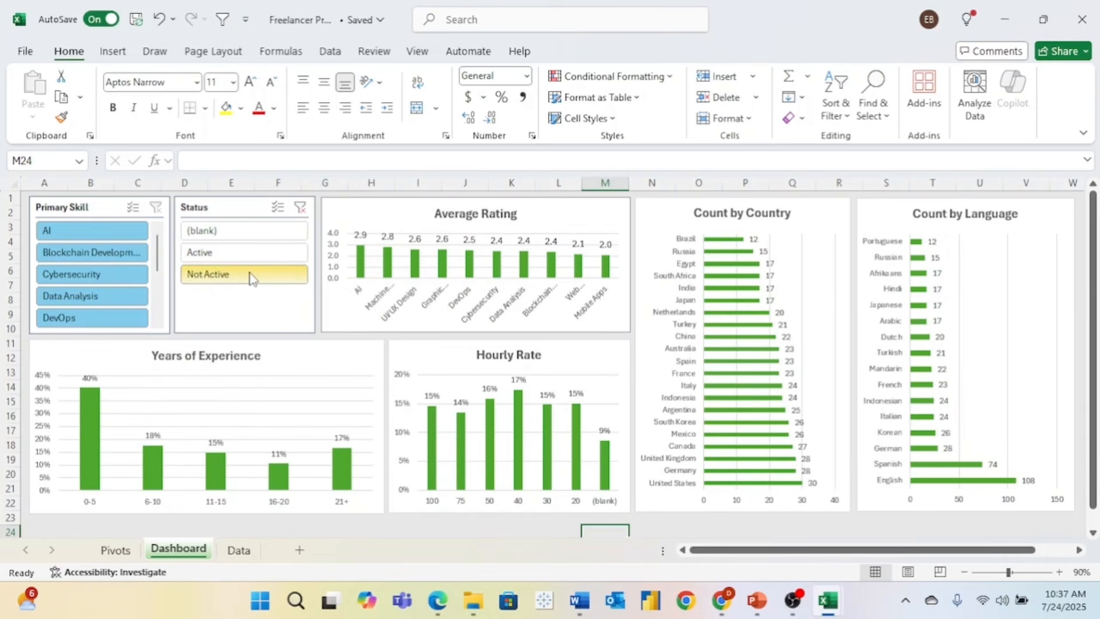
pyautogui.click(300, 207)
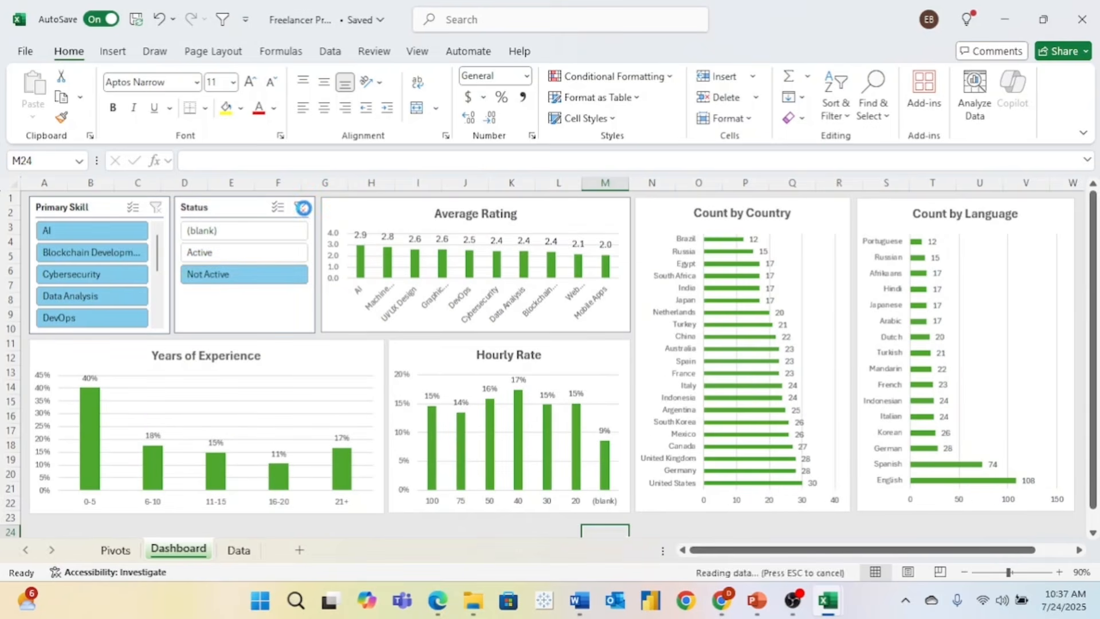